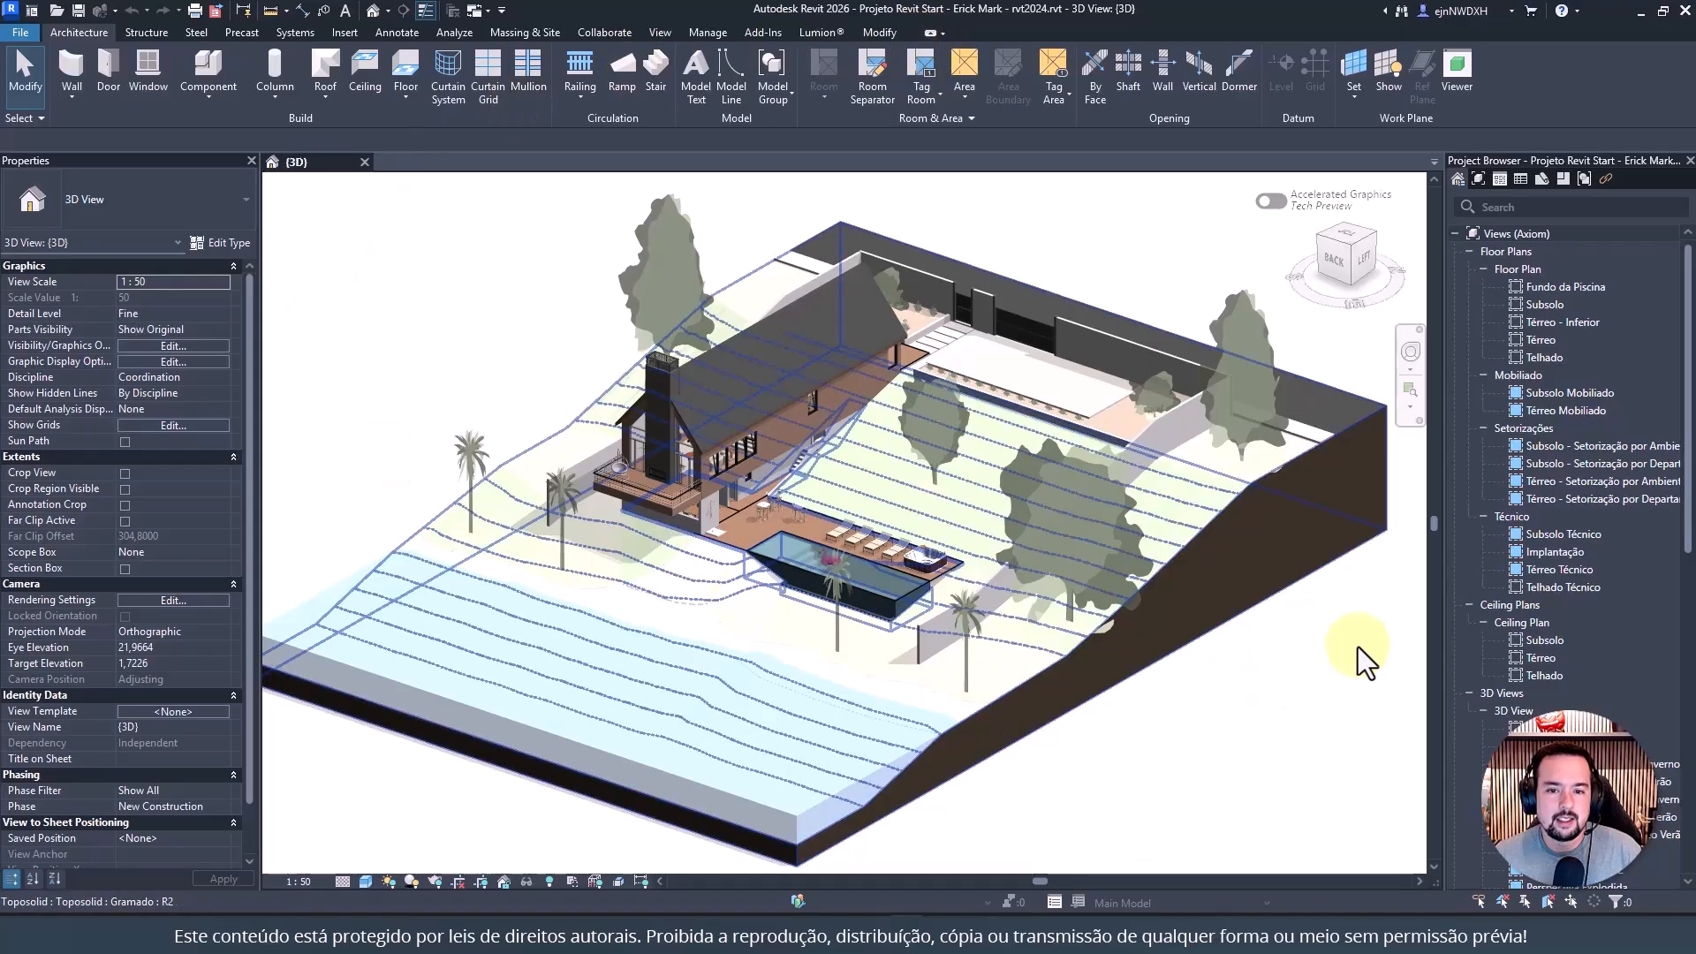
Select the house together with the pool and its deck, and temporarily hide the selection in the 3D view
{"action": "left_click", "coordinate": [618, 32]}
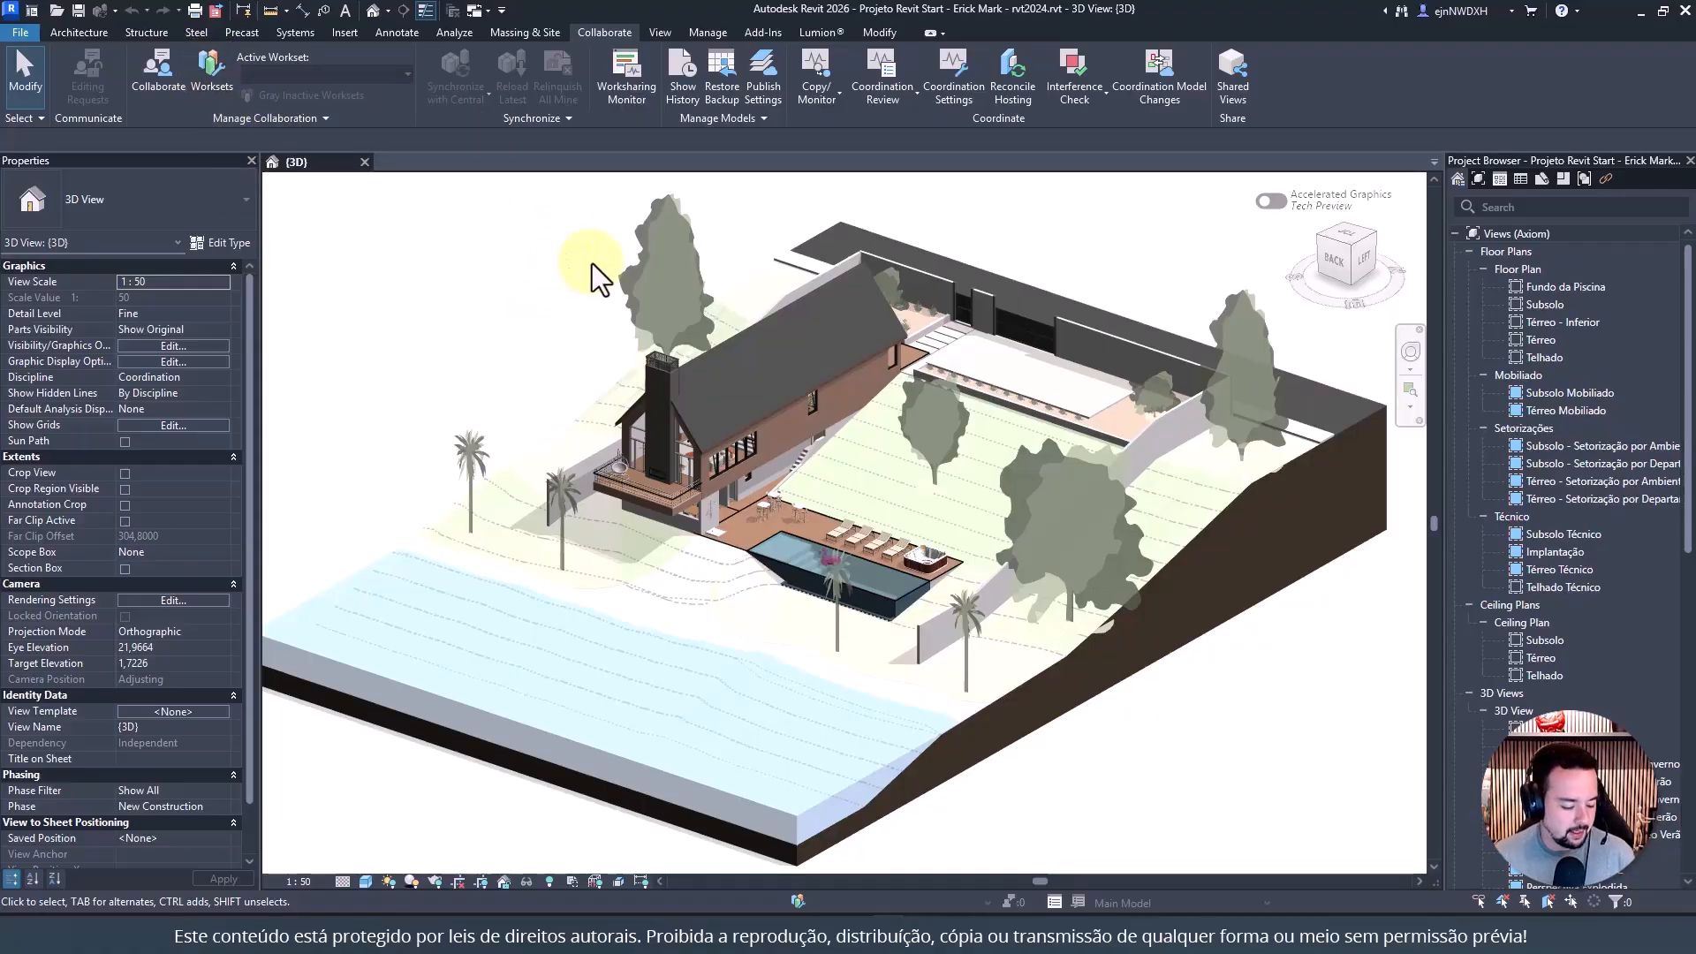
{"action": "left_click_drag", "start_coordinate": [565, 237], "coordinate": [1113, 779]}
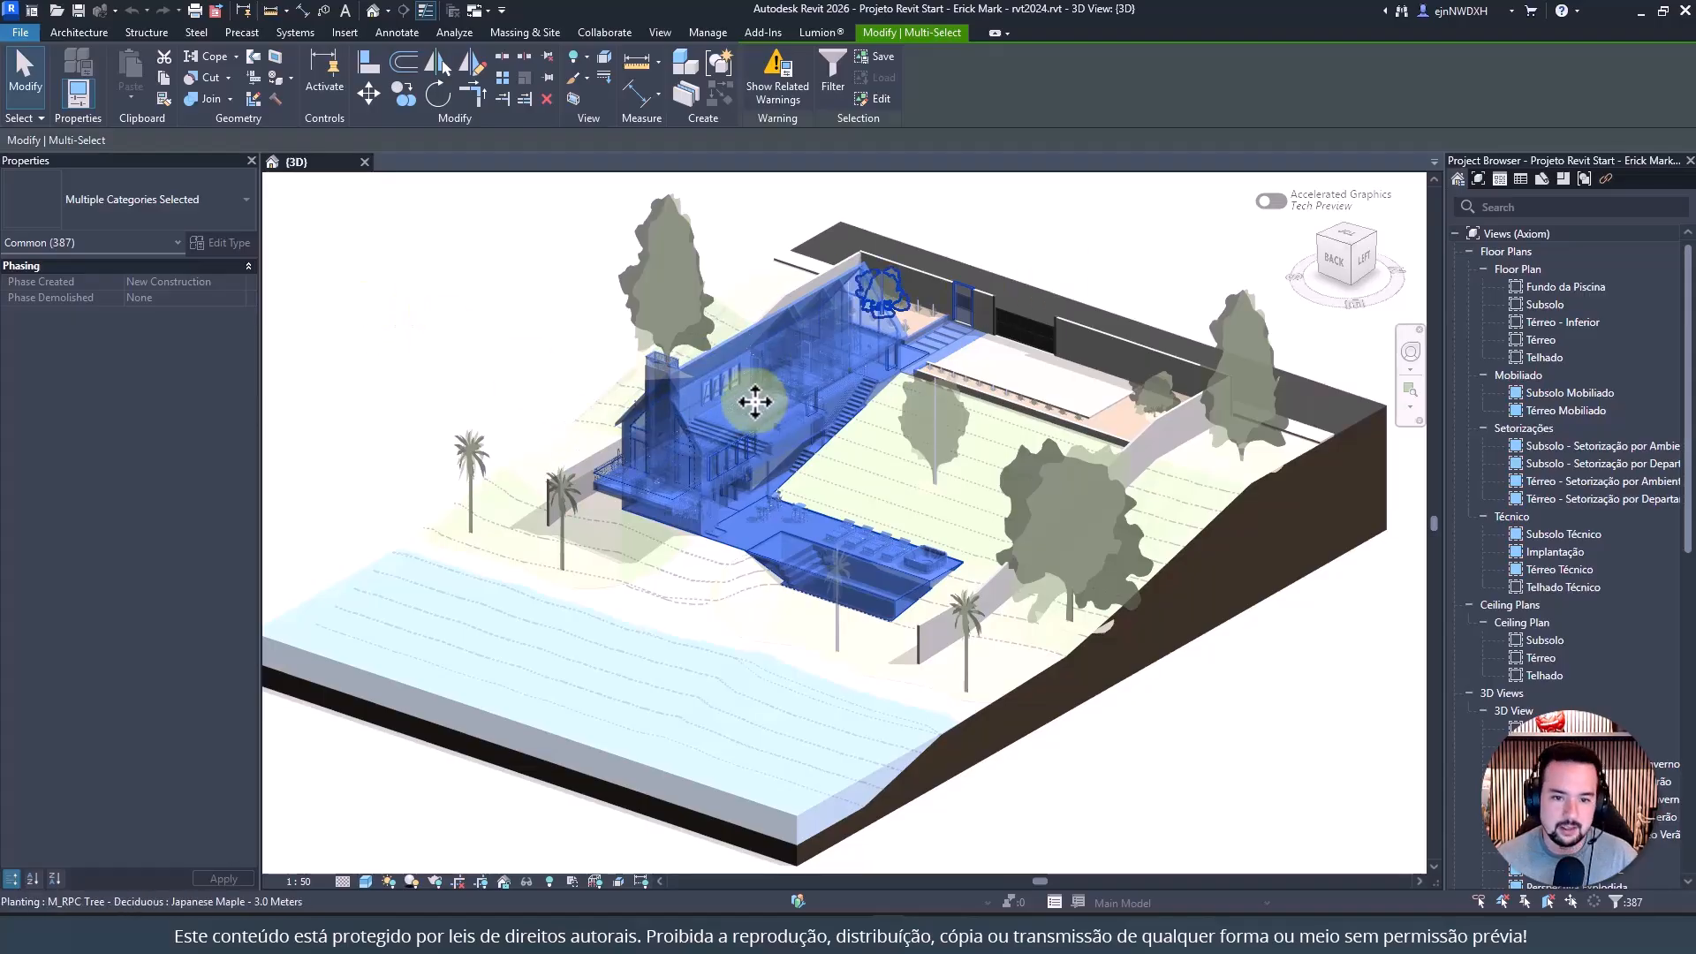
{"action": "key", "text": "h"}
{"action": "key", "text": "h"}
{"action": "scroll", "coordinate": [1074, 409], "scroll_direction": "down", "scroll_amount": 2}
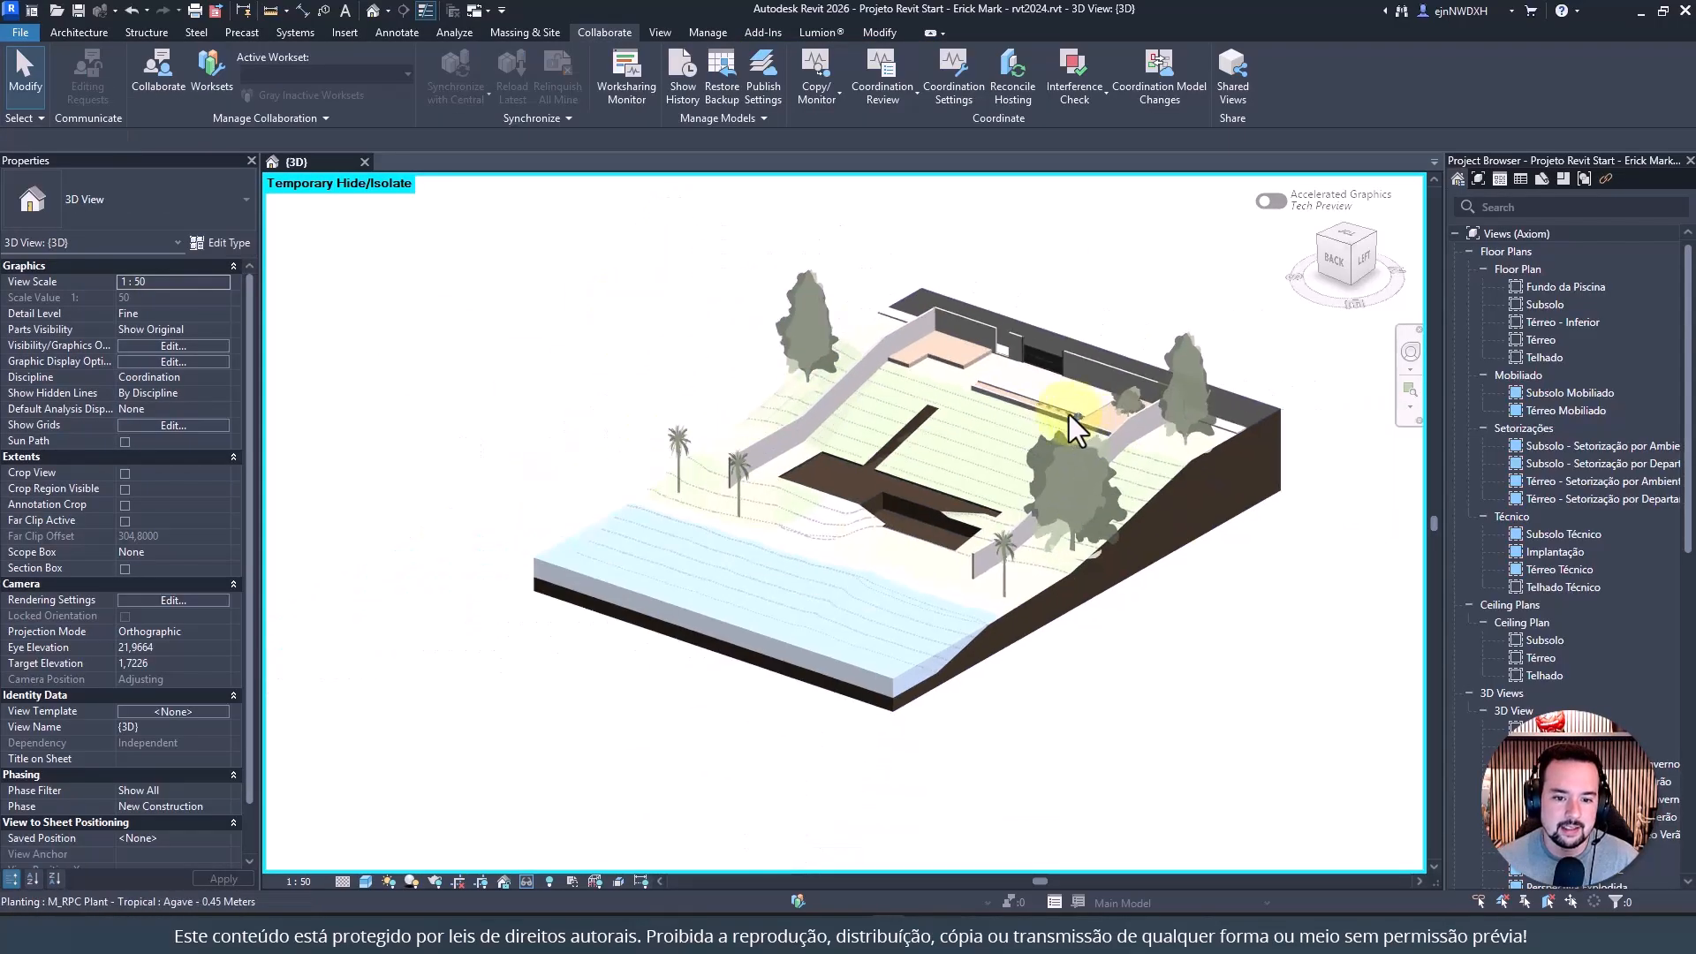
{"action": "middle_click_drag", "start_coordinate": [533, 272], "coordinate": [526, 295]}
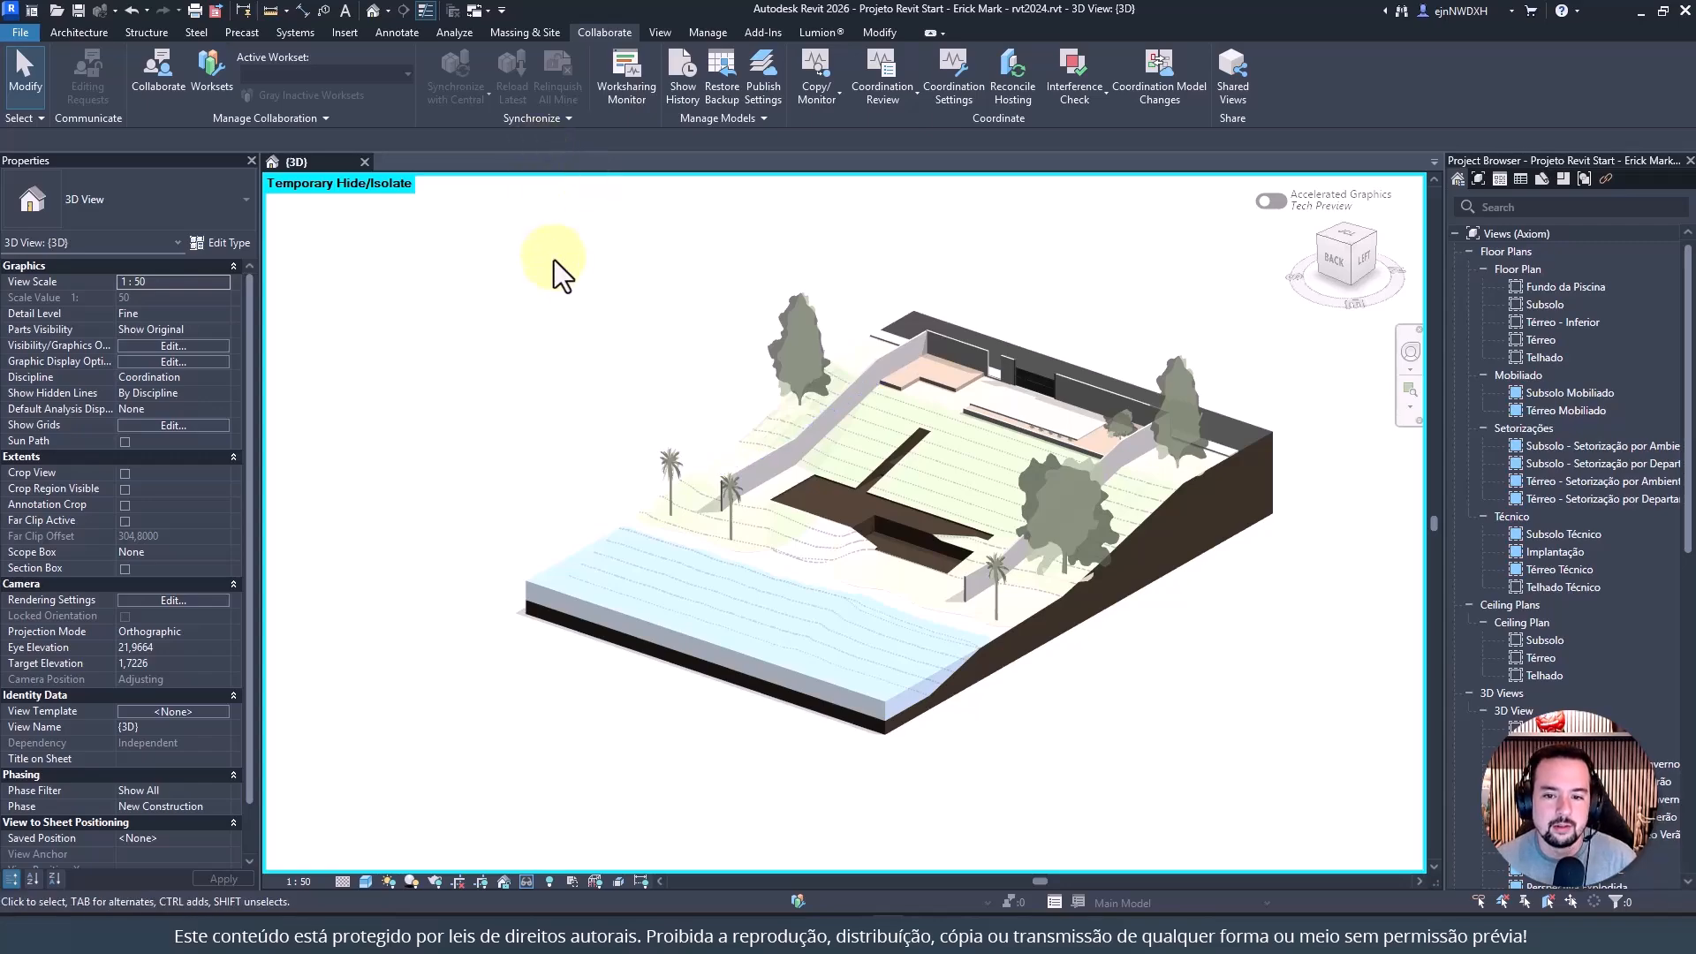
Select the remaining site elements, and reset the temporary hide to restore the house in the 3D view
{"action": "left_click_drag", "start_coordinate": [461, 267], "coordinate": [1222, 757]}
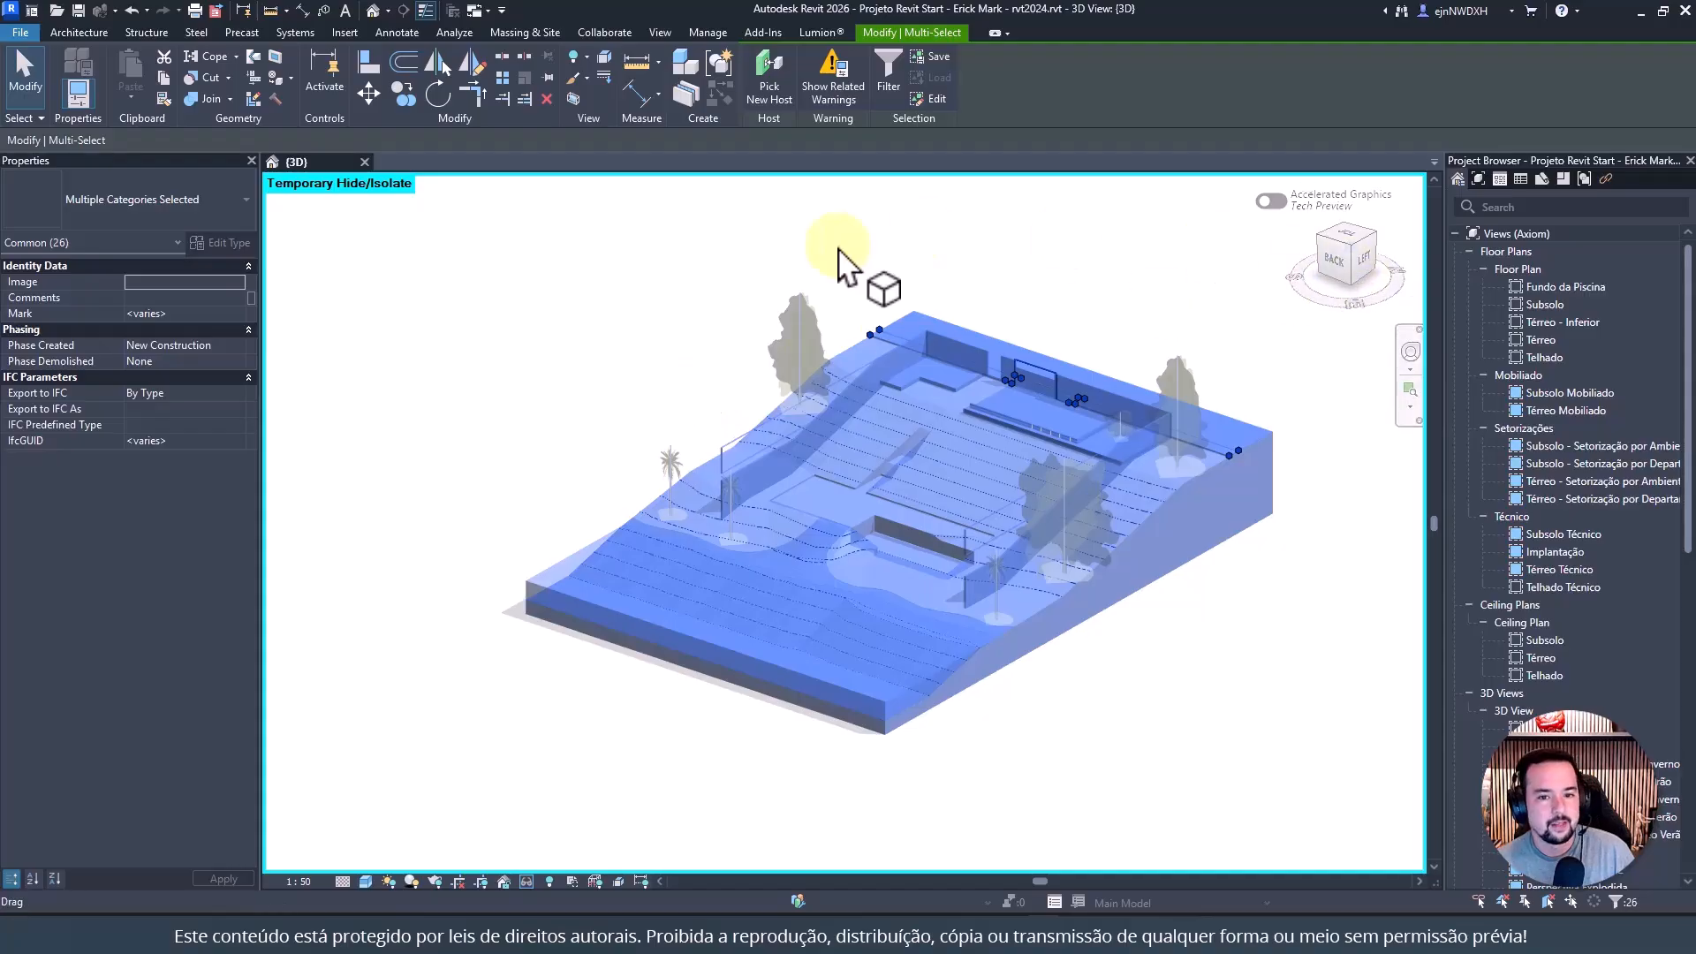
{"action": "left_click", "coordinate": [620, 309]}
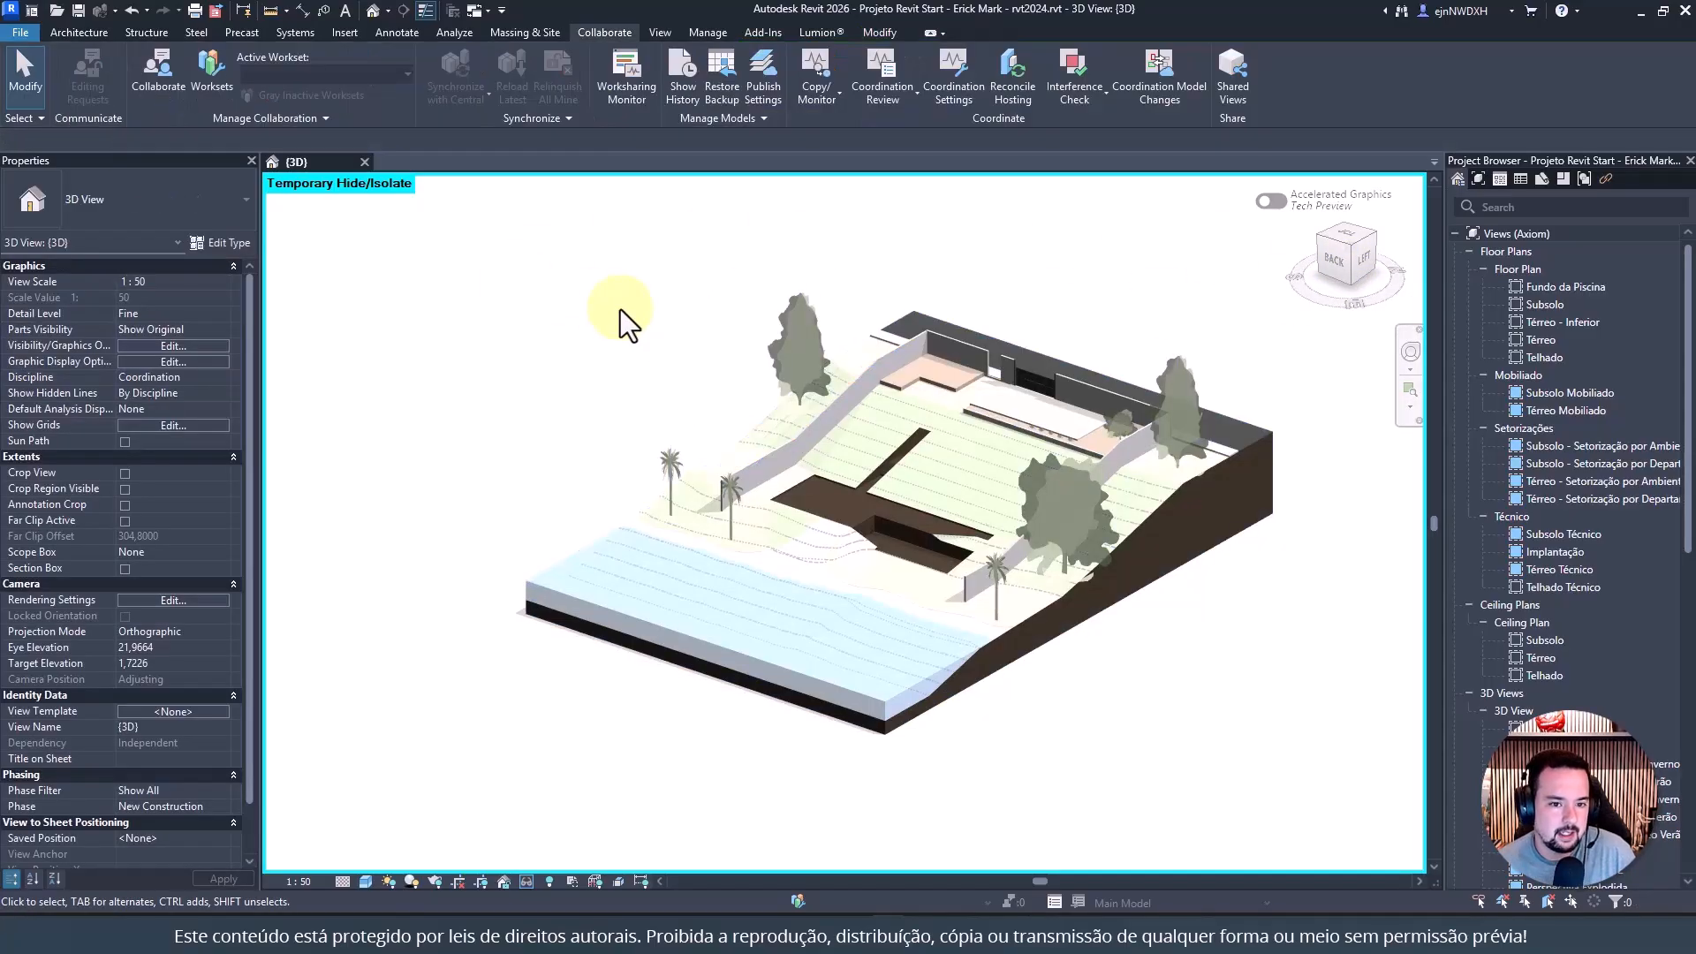
{"action": "key", "text": "h"}
{"action": "key", "text": "r"}
{"action": "scroll", "coordinate": [1189, 316], "scroll_direction": "up", "scroll_amount": 3}
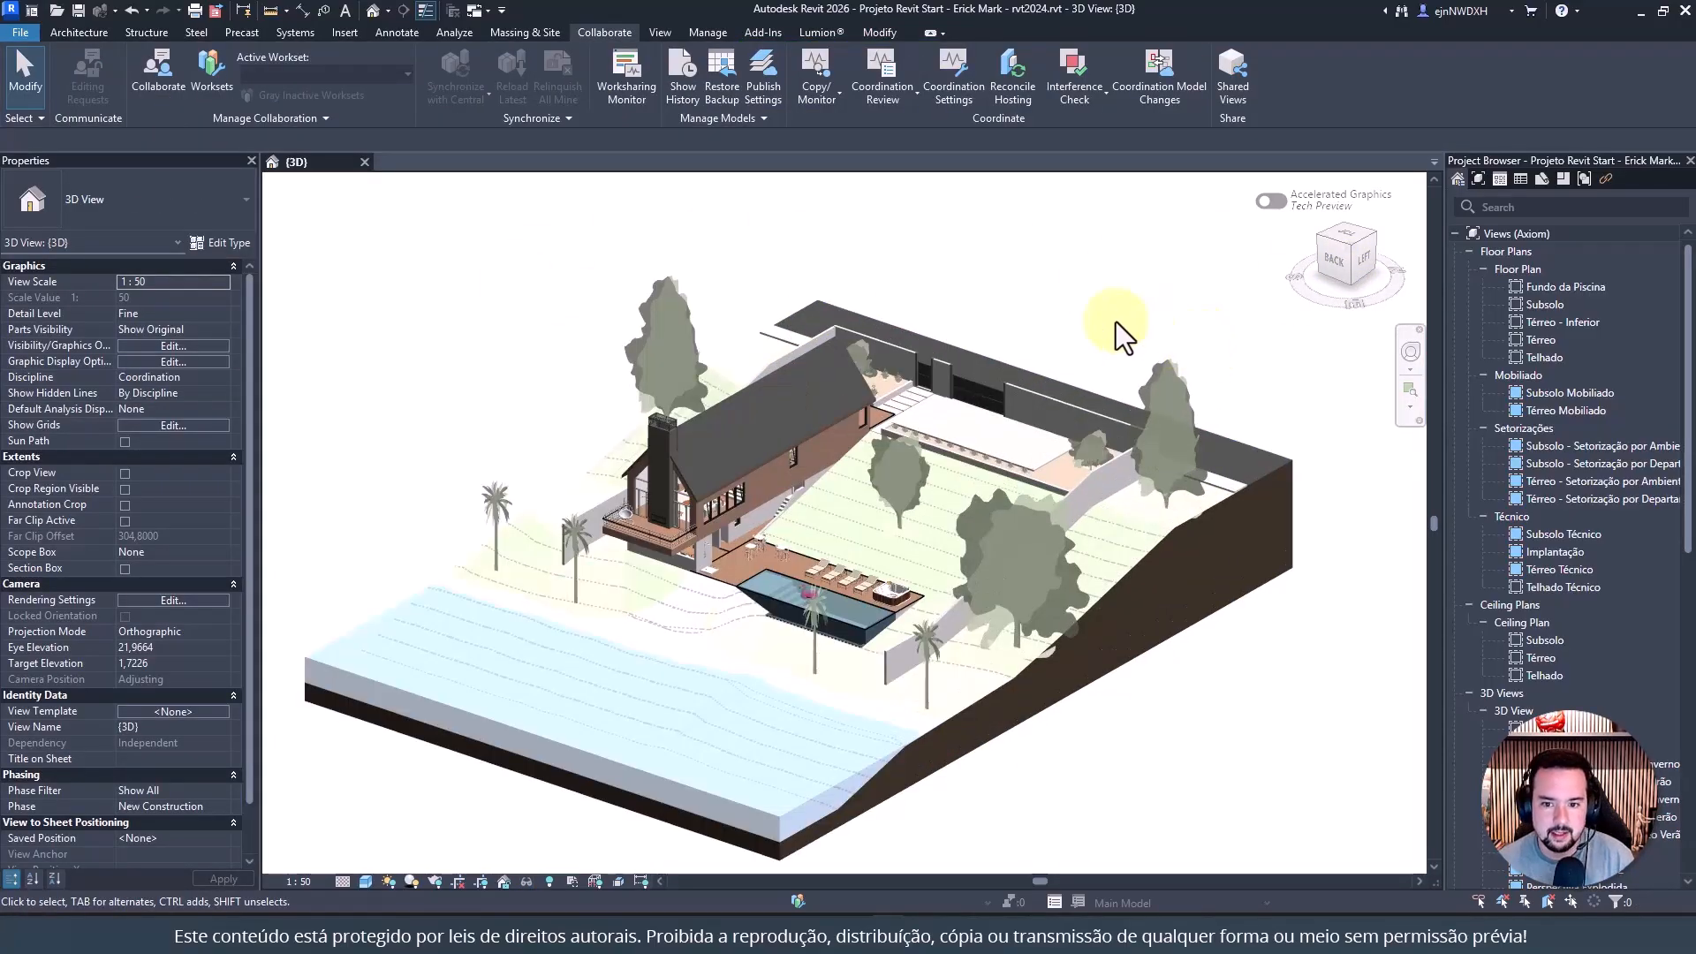
{"action": "middle_click_drag", "start_coordinate": [1167, 304], "coordinate": [1154, 314]}
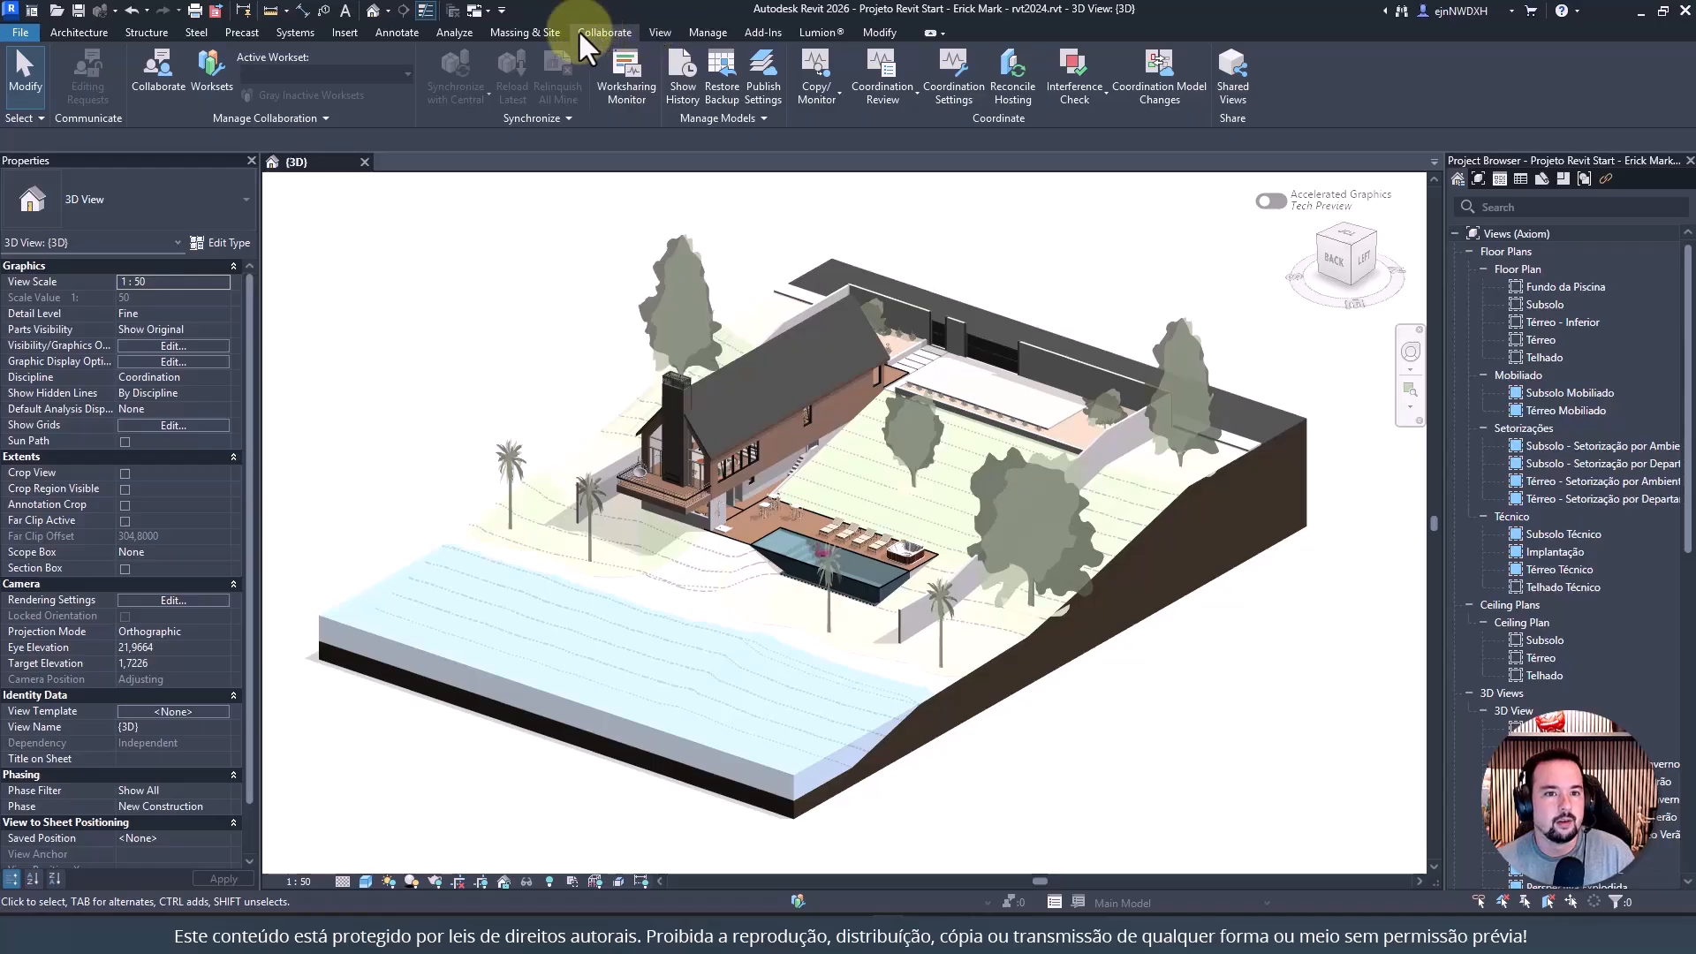
Enable worksharing with levels and grids in the Shared Levels and Grids workset and the remaining elements in Workset1
{"action": "left_click", "coordinate": [216, 67]}
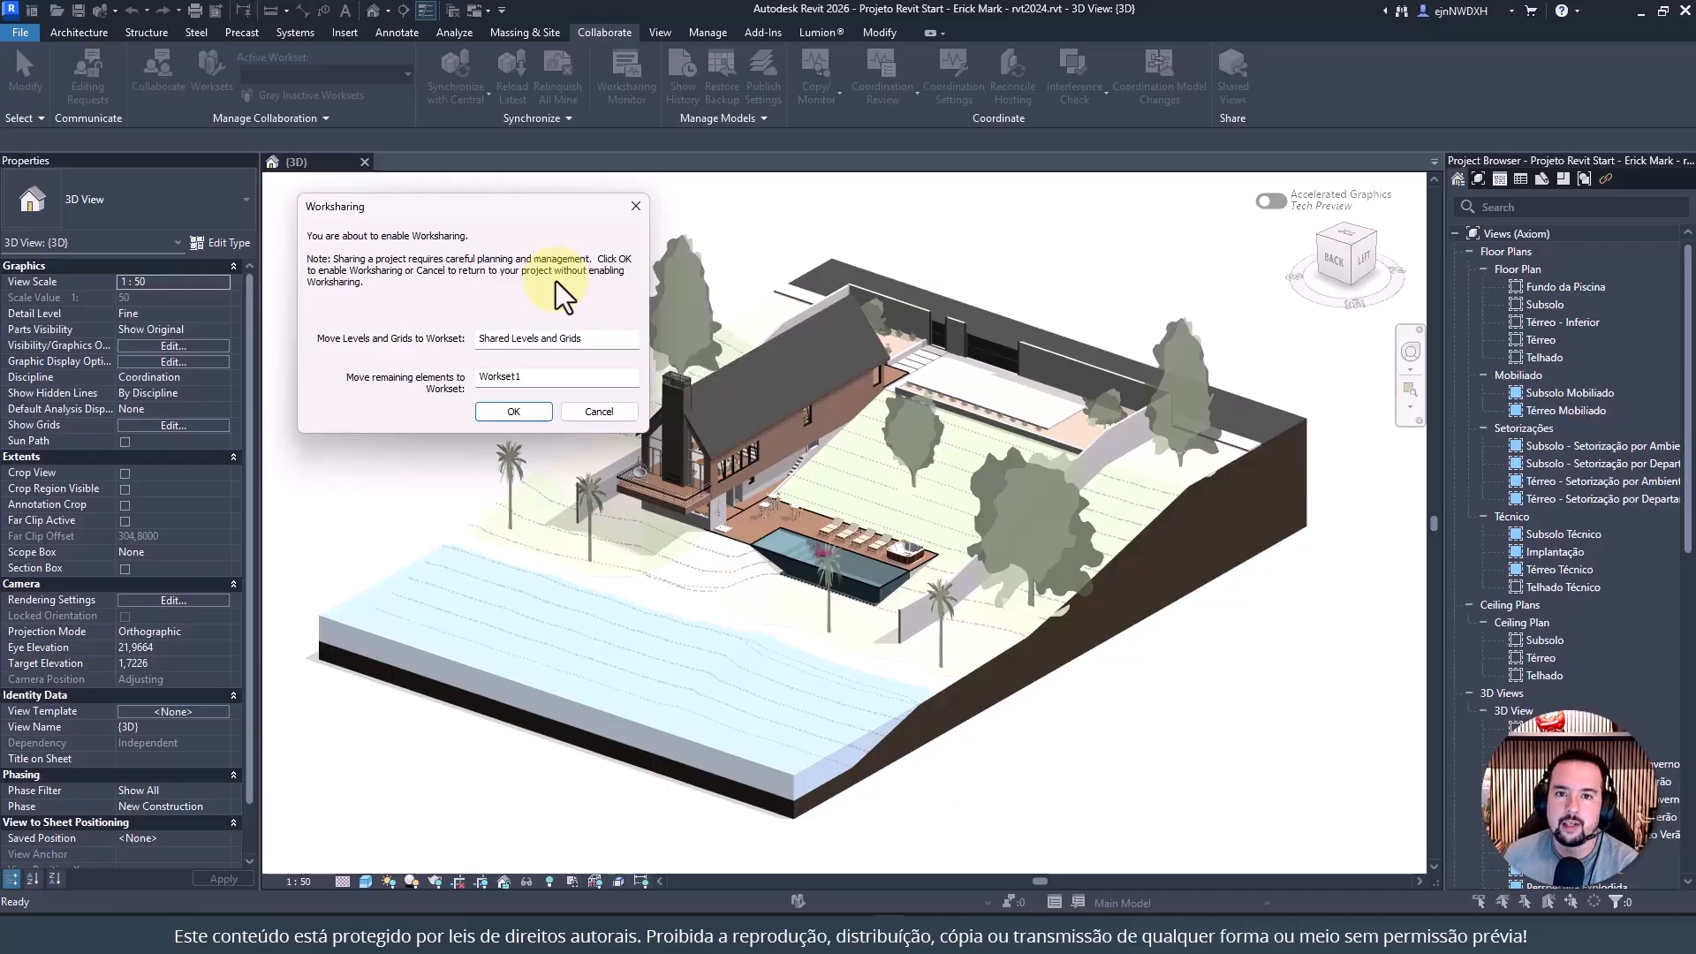
{"action": "left_click", "coordinate": [585, 333]}
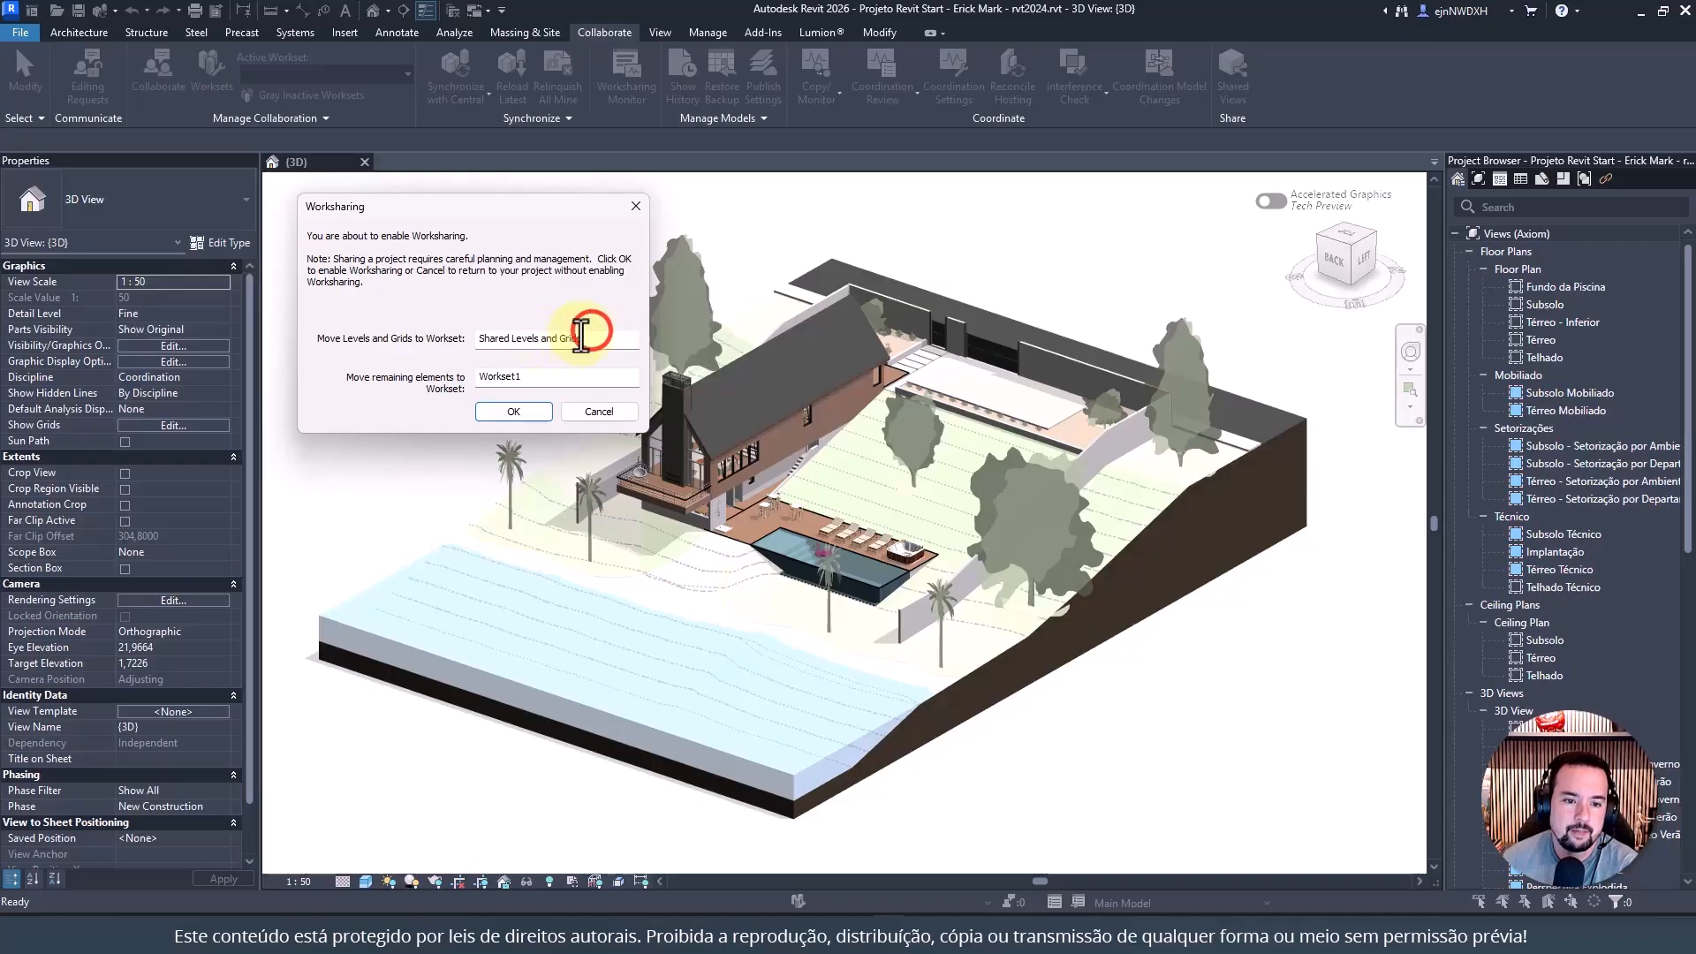
{"action": "left_click_drag", "start_coordinate": [573, 336], "coordinate": [402, 378]}
{"action": "left_click_drag", "start_coordinate": [546, 378], "coordinate": [417, 379]}
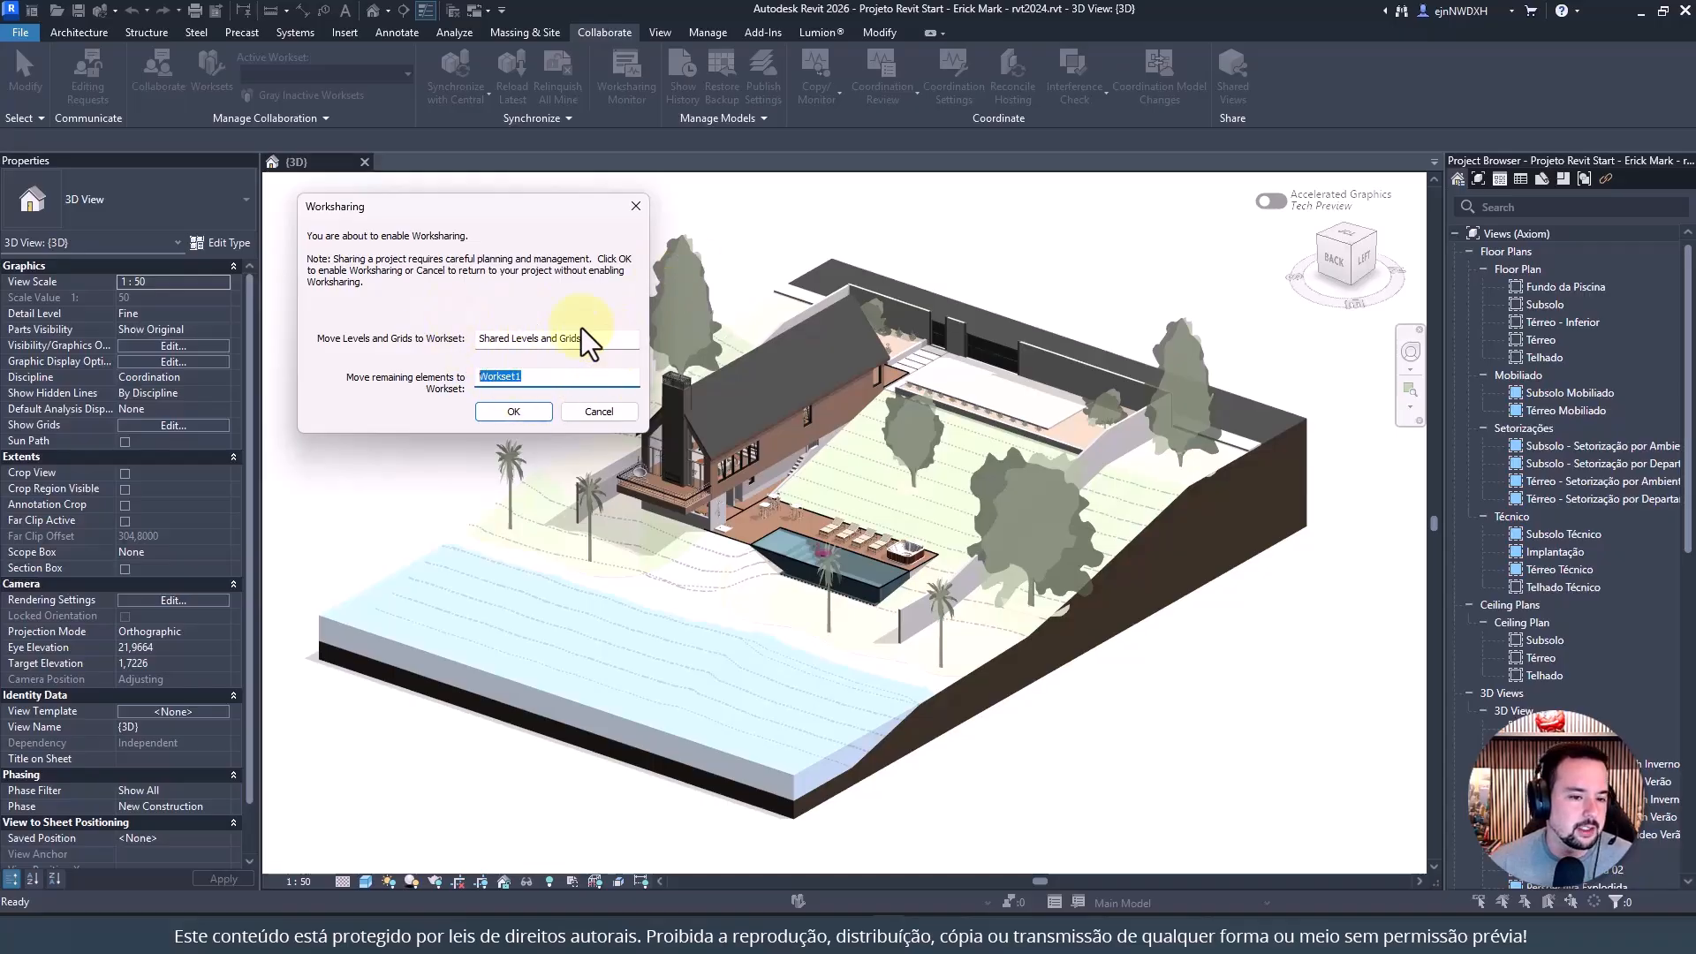
{"action": "left_click", "coordinate": [520, 413]}
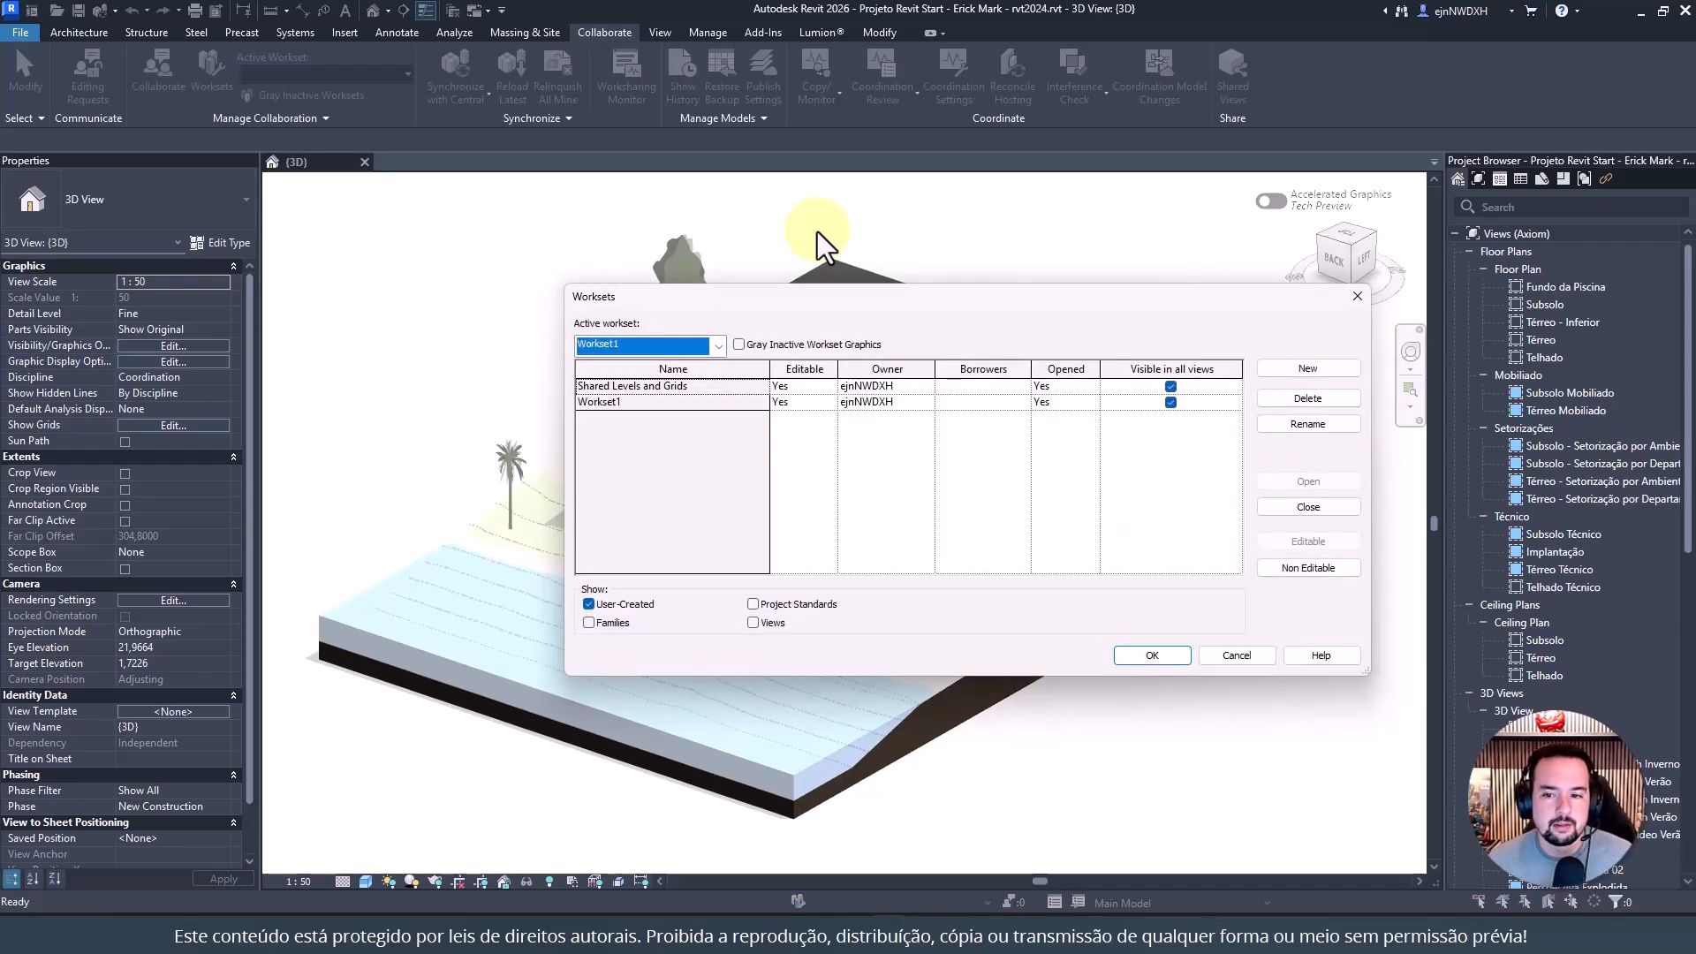
Create a new workset named Paredes that is visible in all views
{"action": "left_click_drag", "start_coordinate": [563, 293], "coordinate": [693, 305]}
{"action": "left_click_drag", "start_coordinate": [1005, 306], "coordinate": [748, 212]}
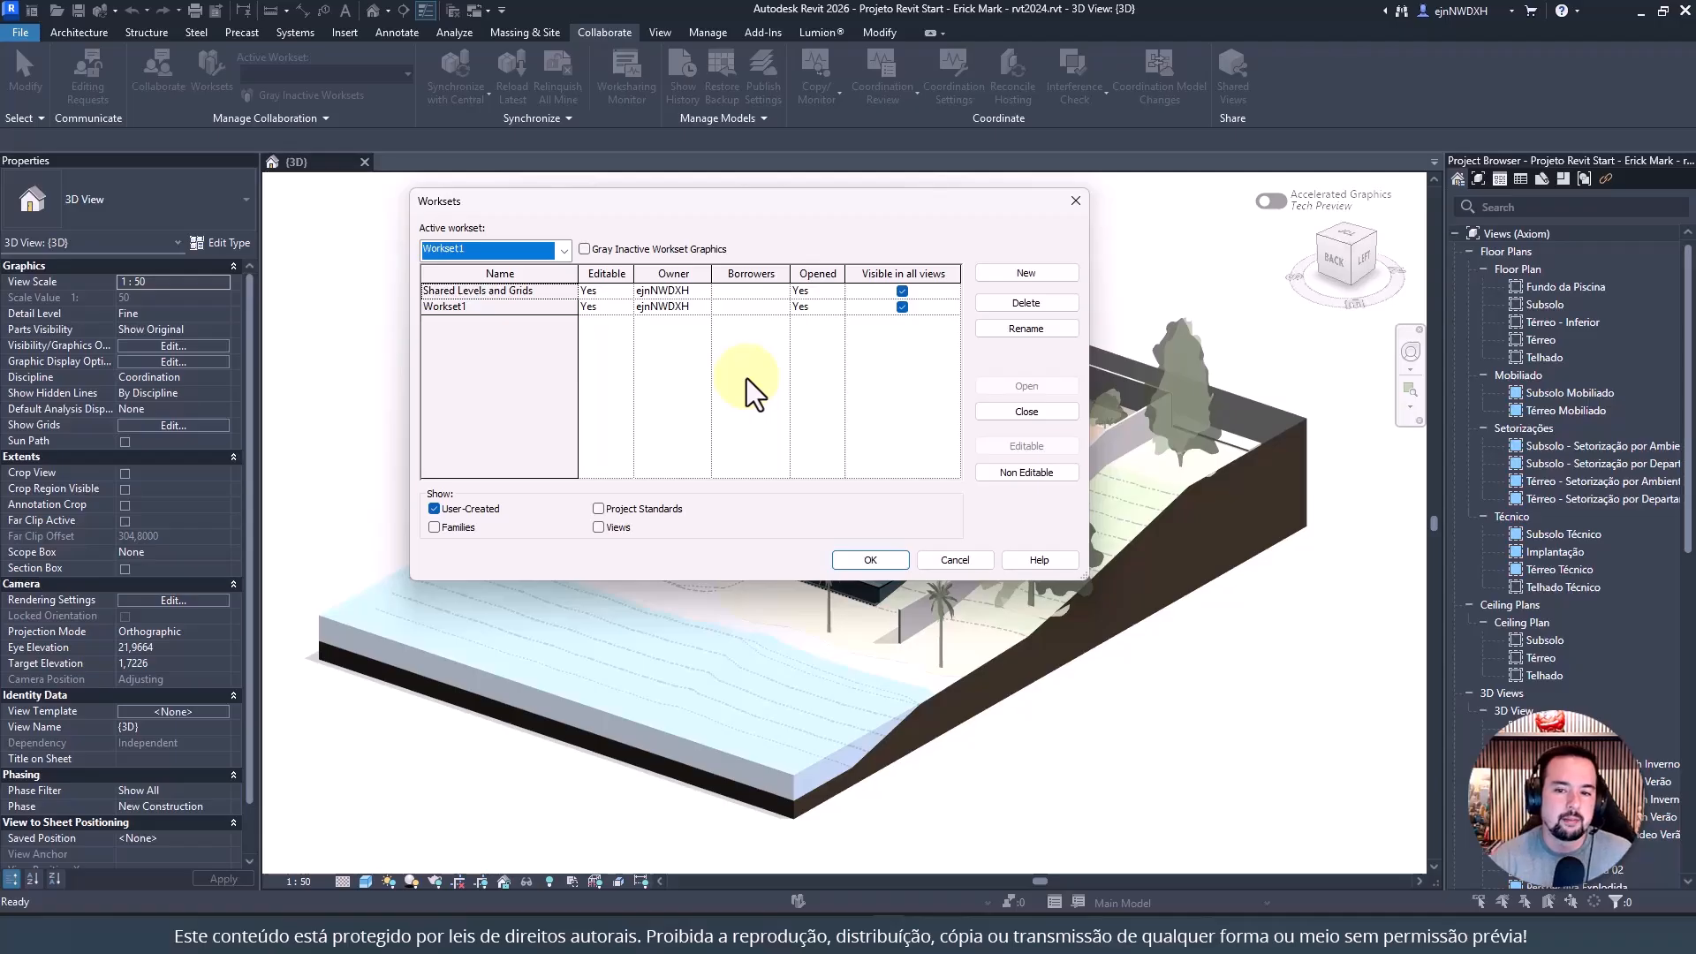
{"action": "left_click", "coordinate": [1035, 267]}
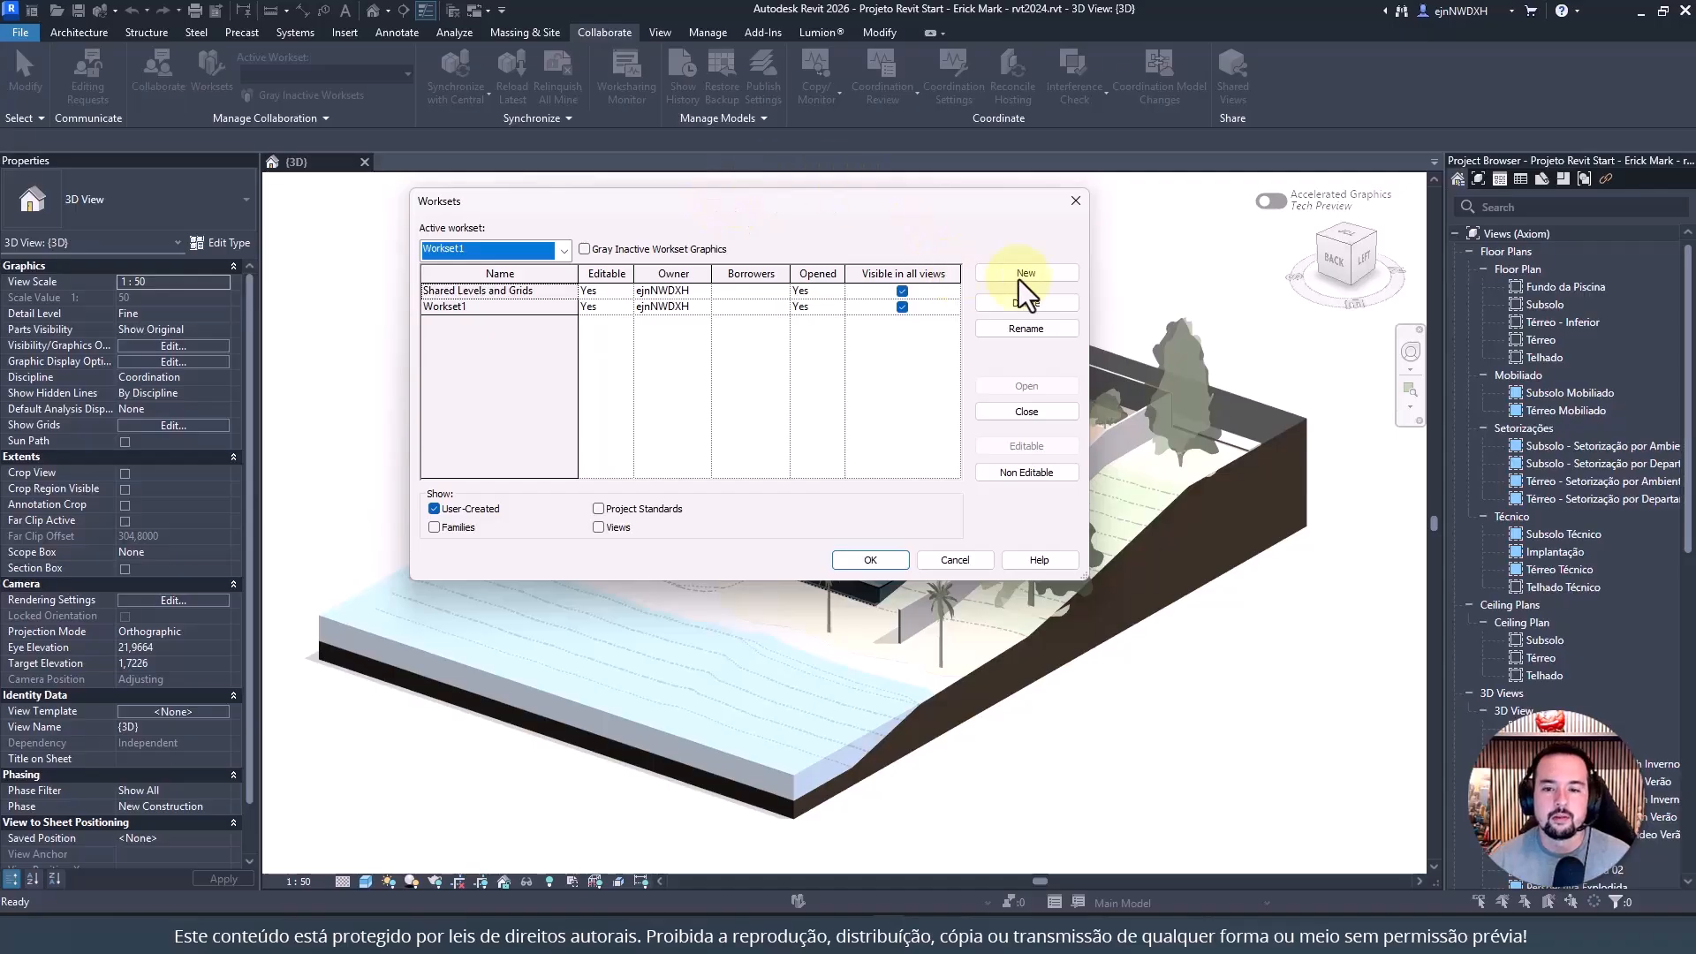
{"action": "left_click", "coordinate": [1045, 275]}
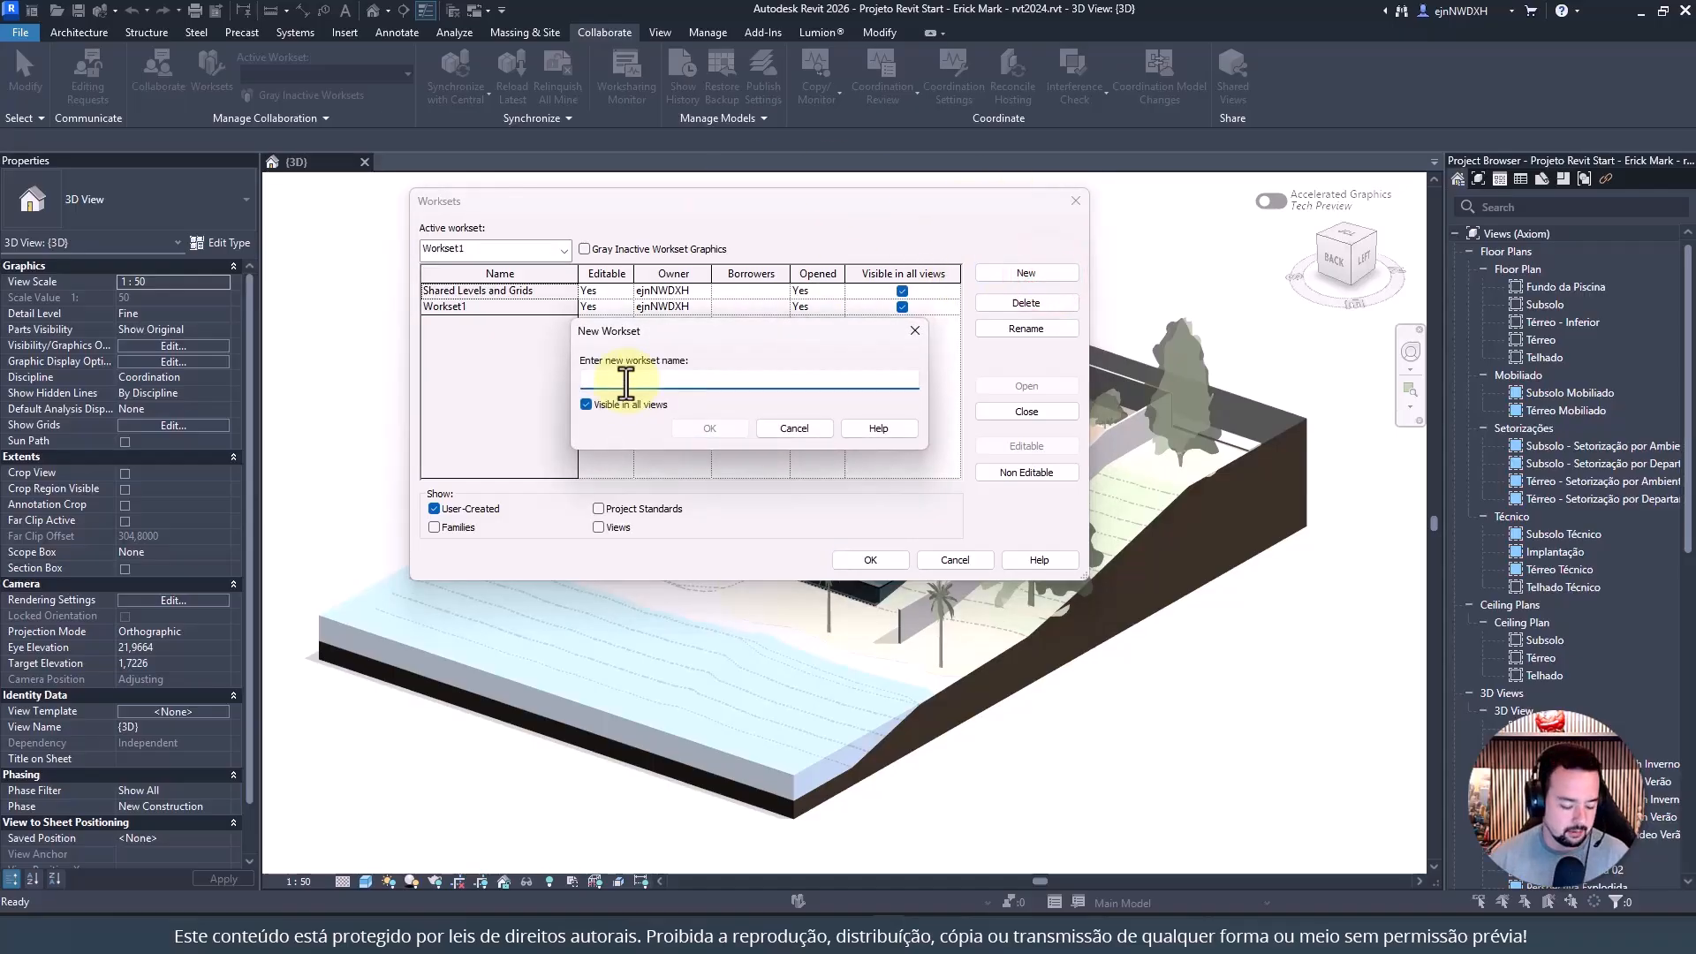
{"action": "type", "text": "Paredes"}
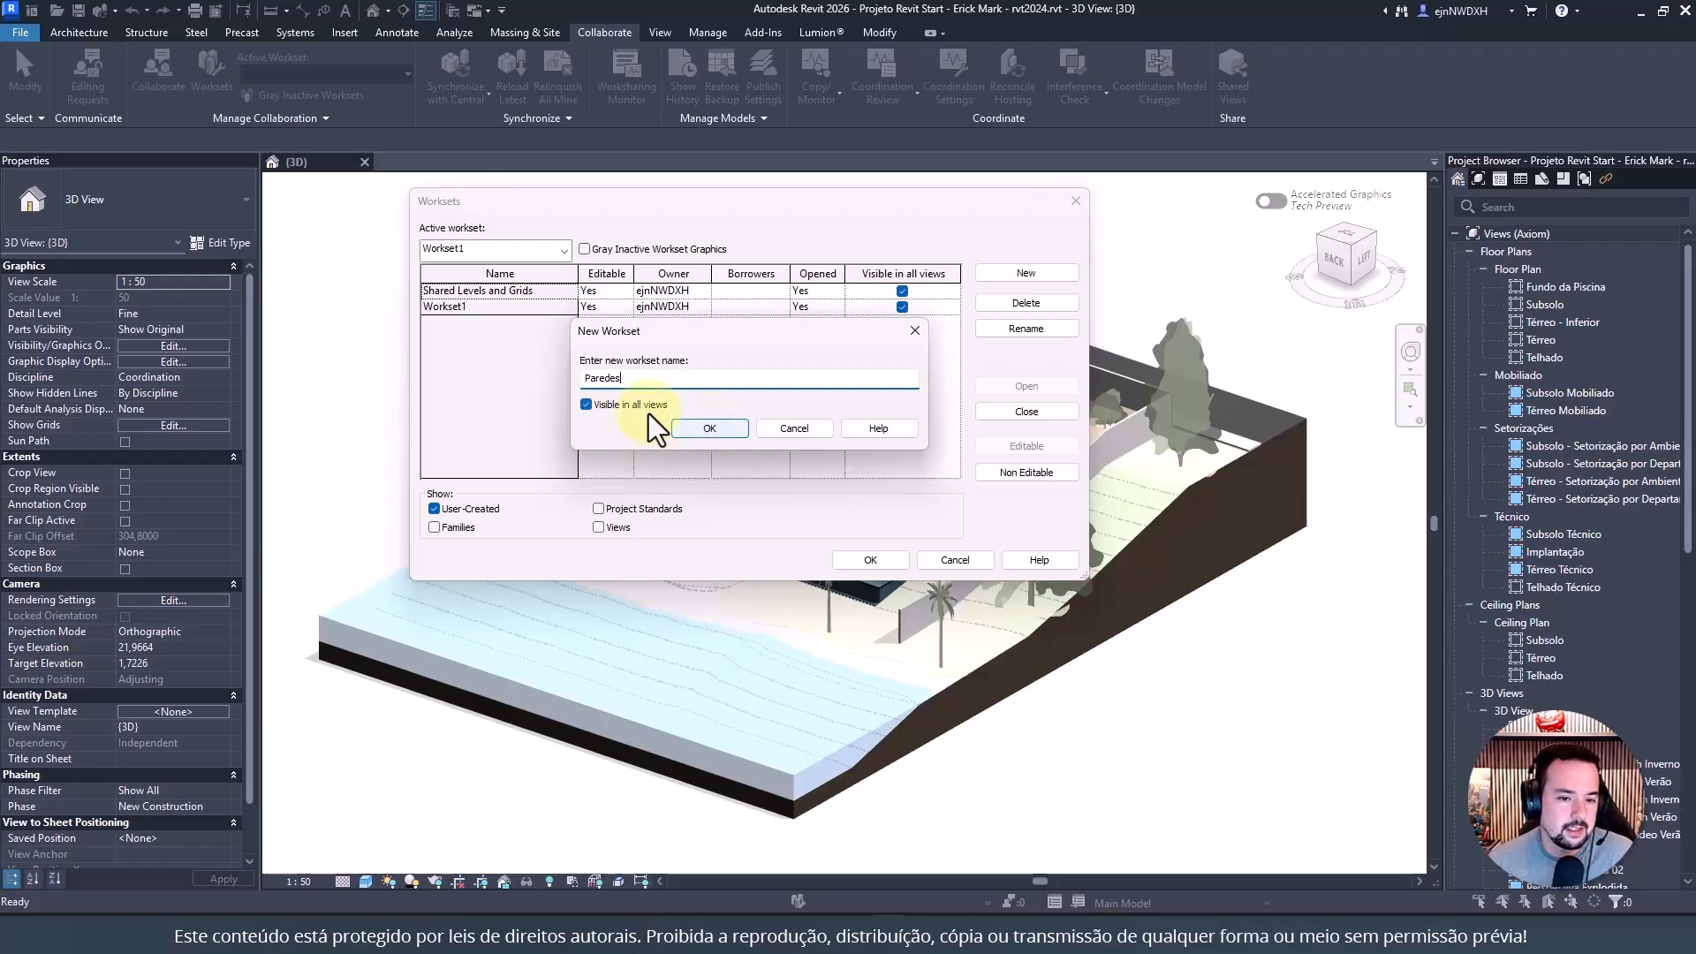
{"action": "left_click", "coordinate": [714, 429]}
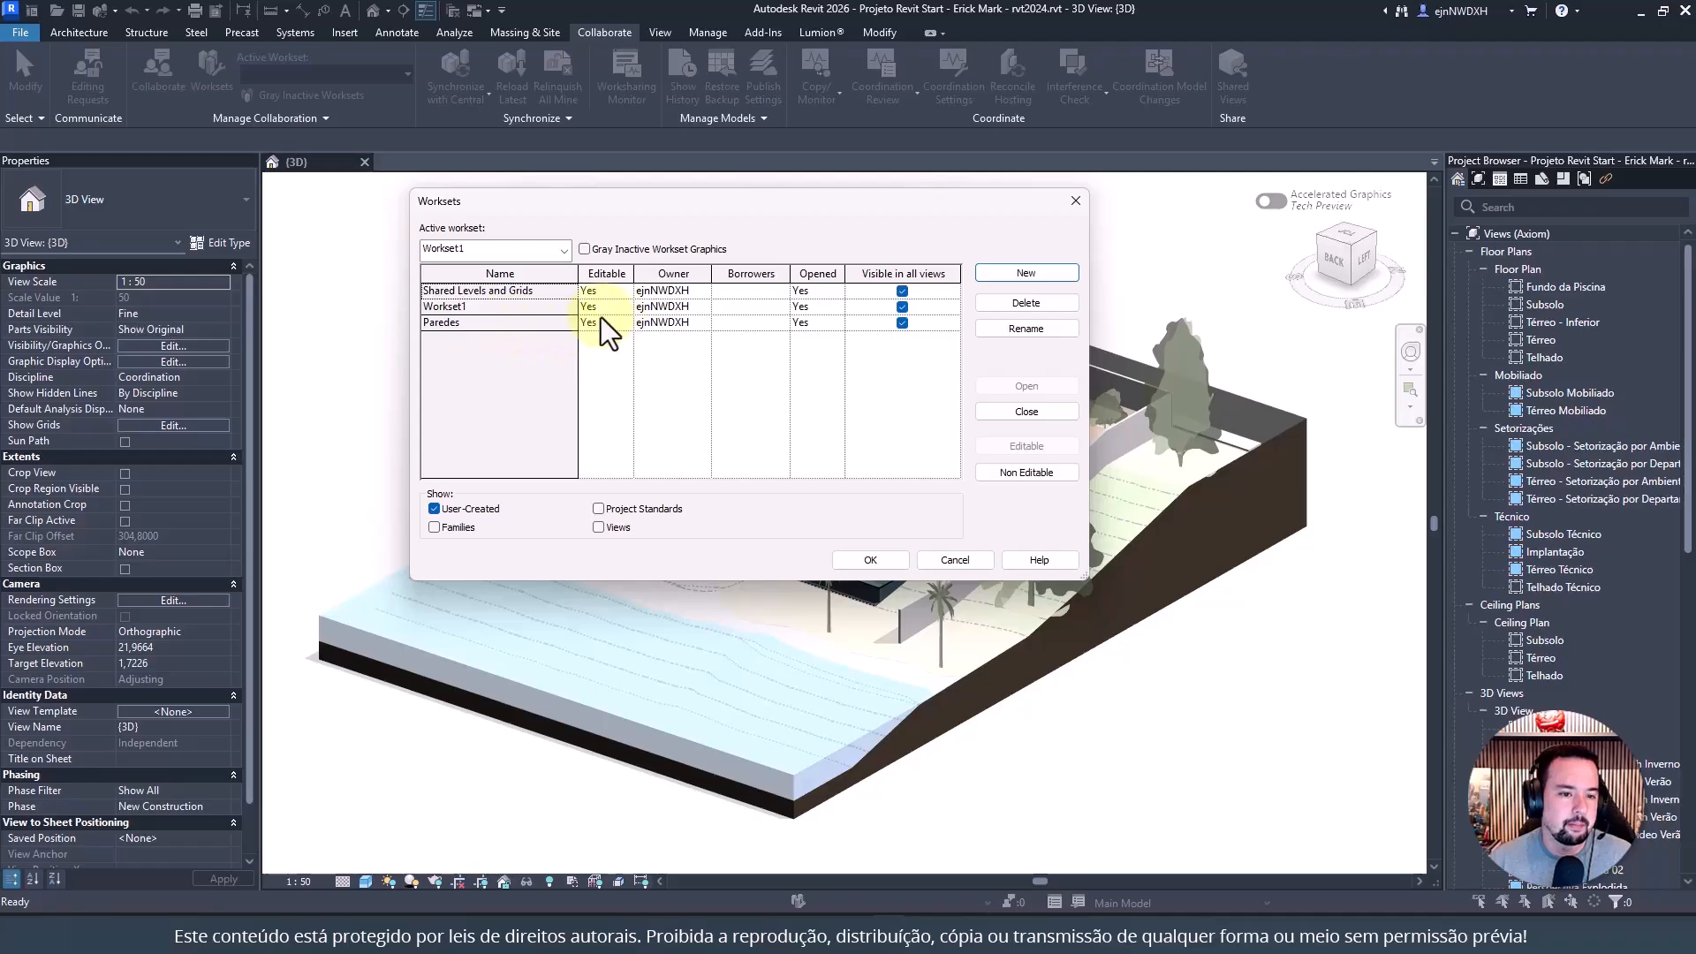
Add two more worksets named Pisos and Telhados, both visible in all views
{"action": "left_click", "coordinate": [1028, 273]}
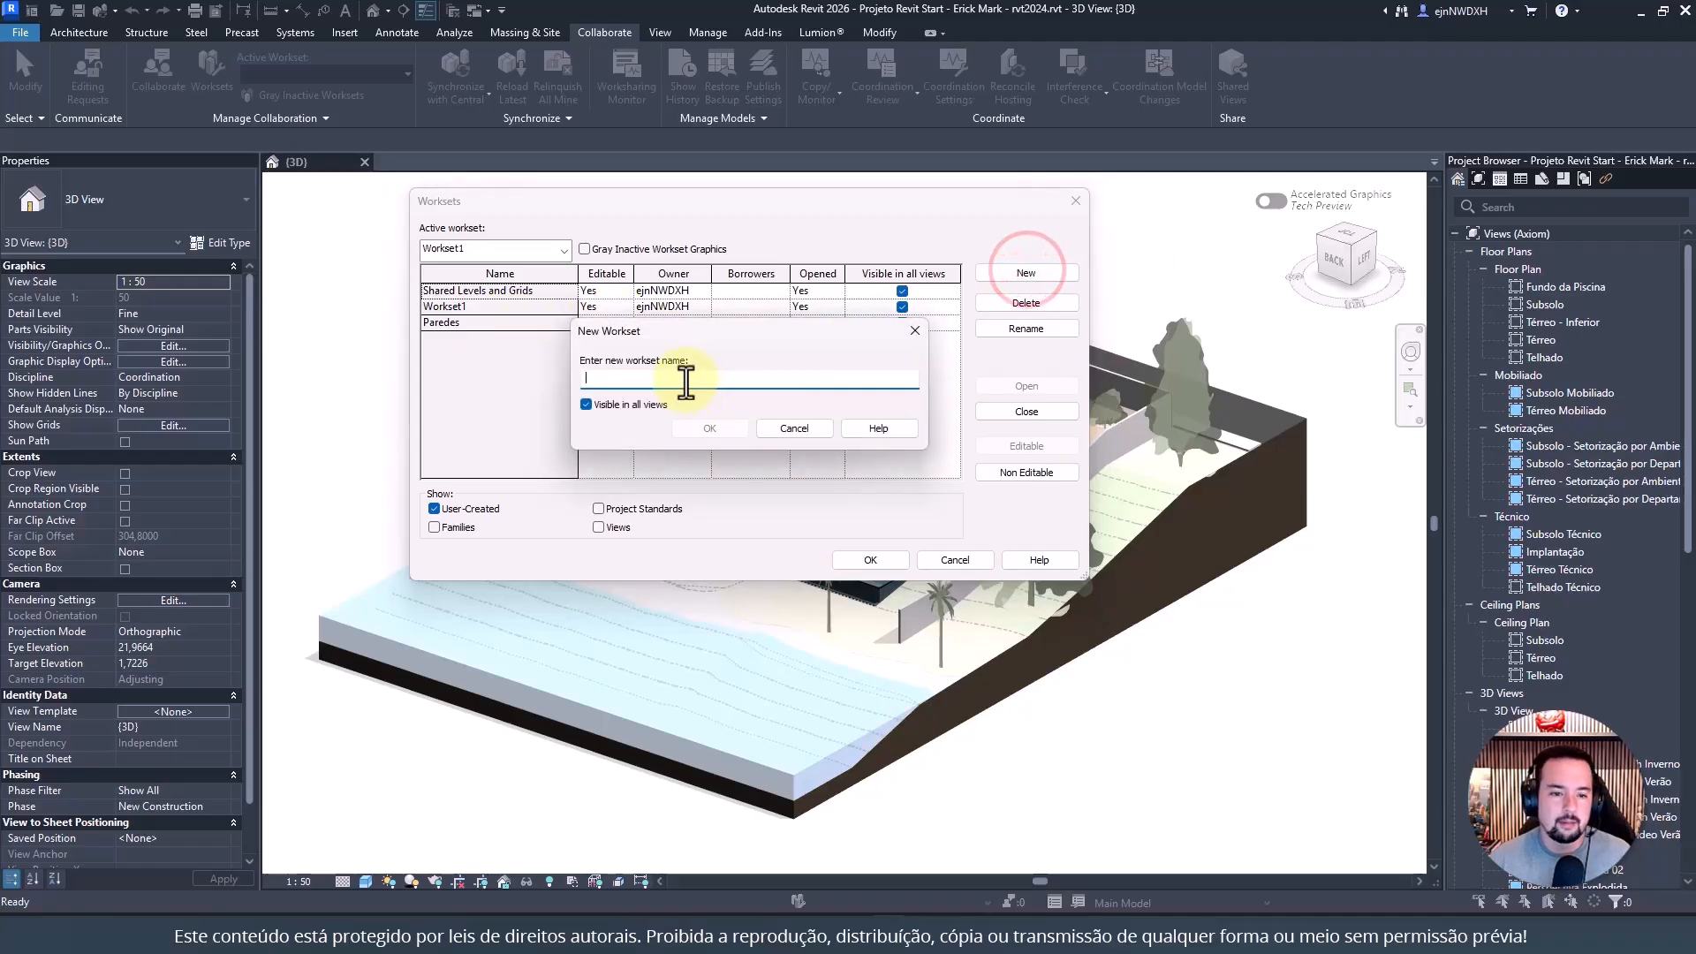
{"action": "type", "text": "Pisos"}
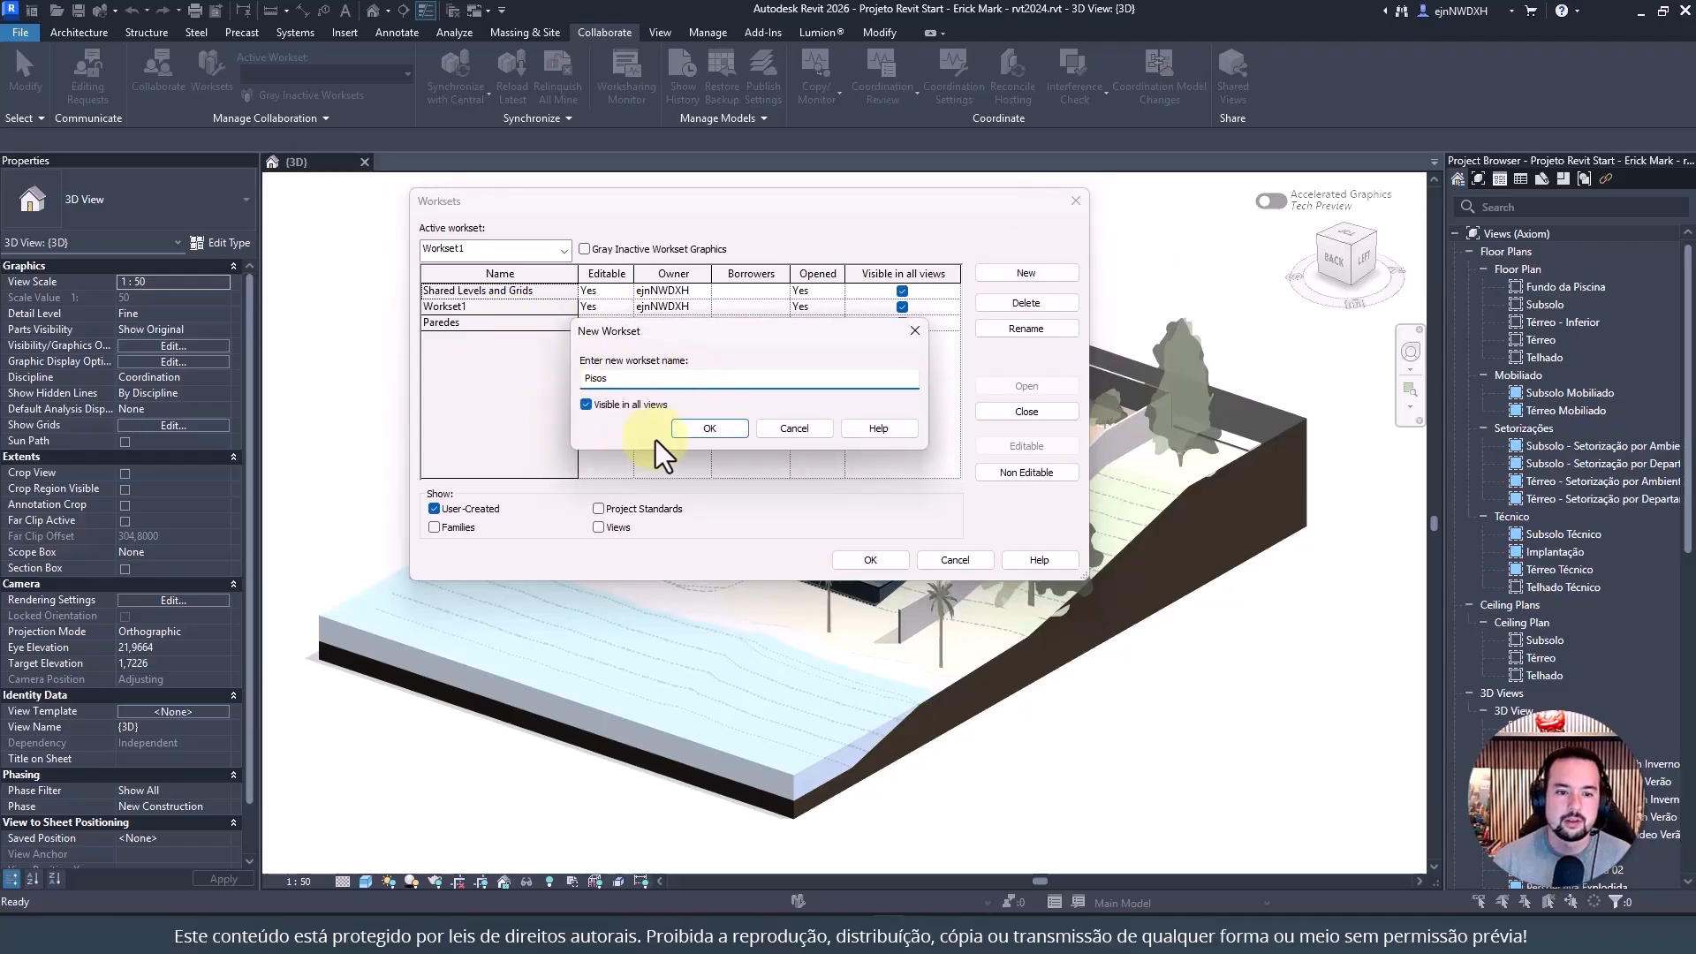
{"action": "left_click", "coordinate": [720, 430]}
{"action": "left_click", "coordinate": [1051, 270]}
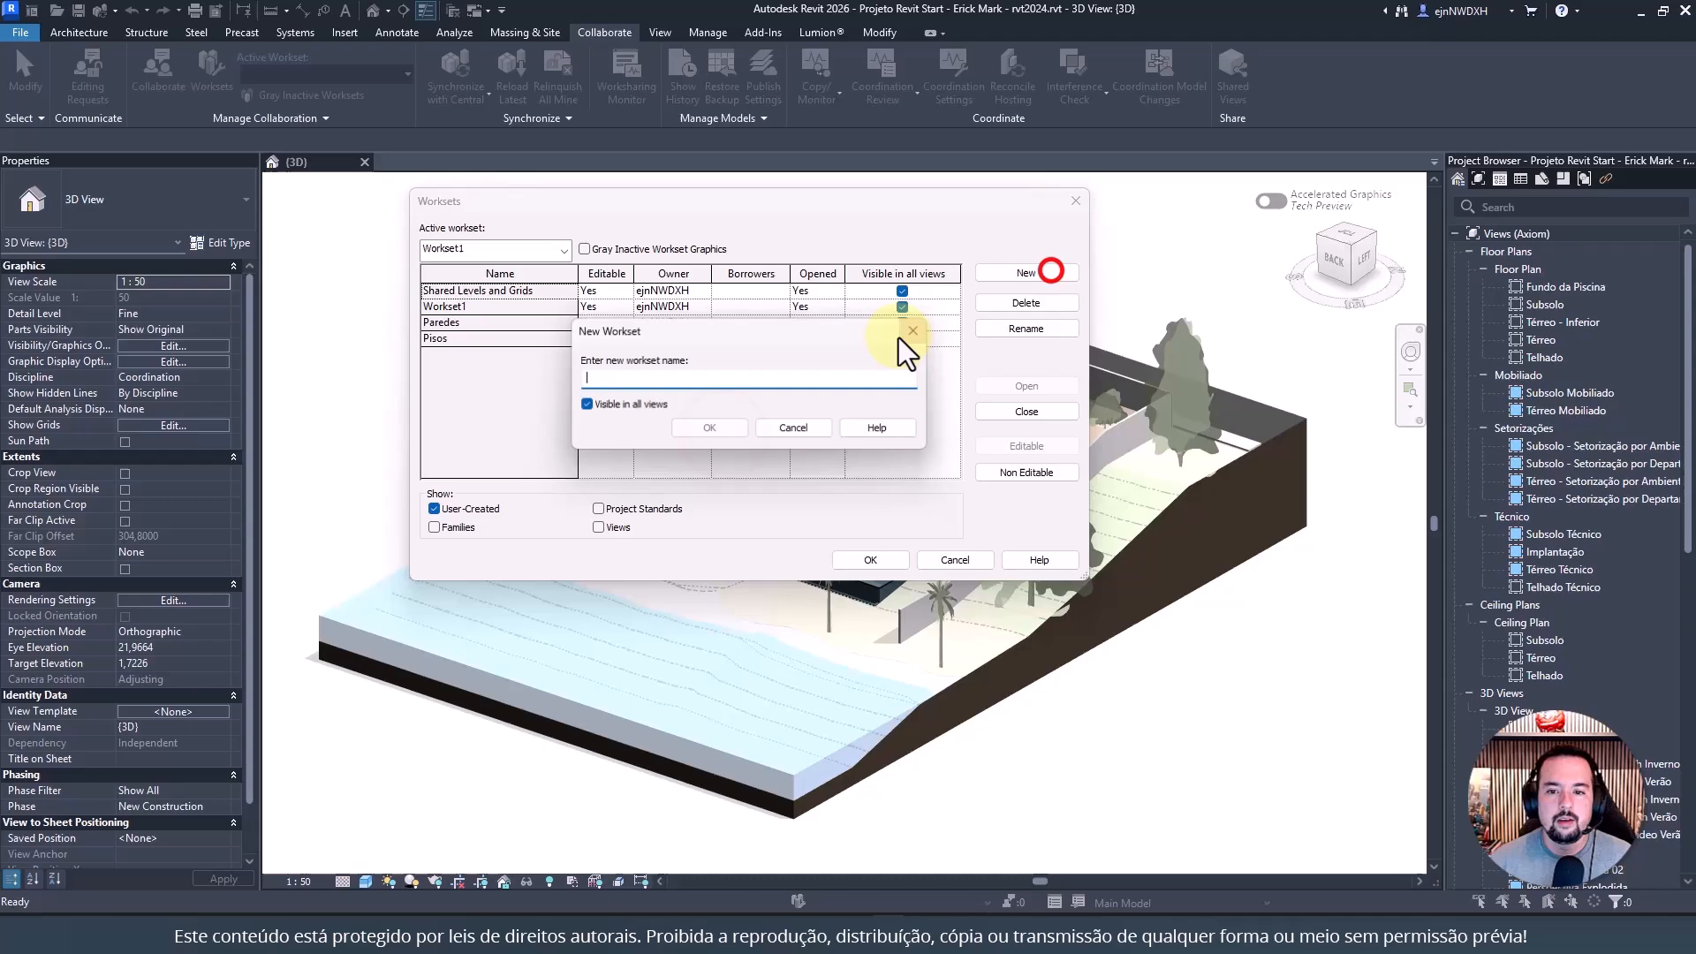
{"action": "left_click", "coordinate": [654, 376]}
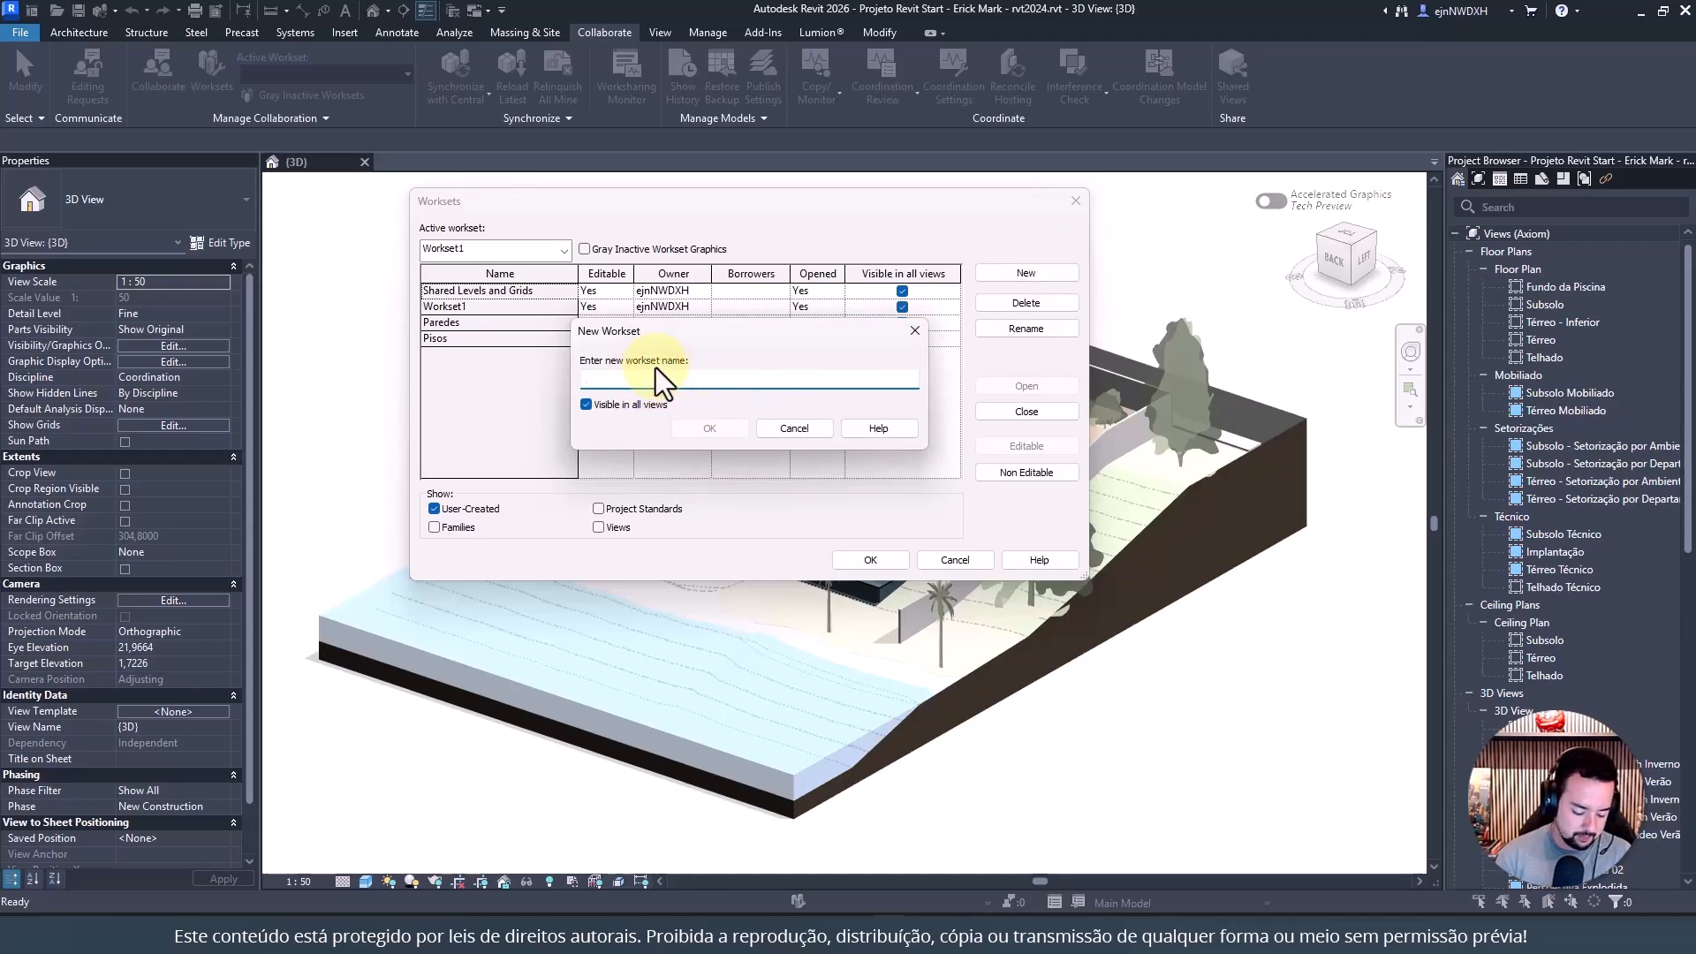
{"action": "type", "text": "Tel"}
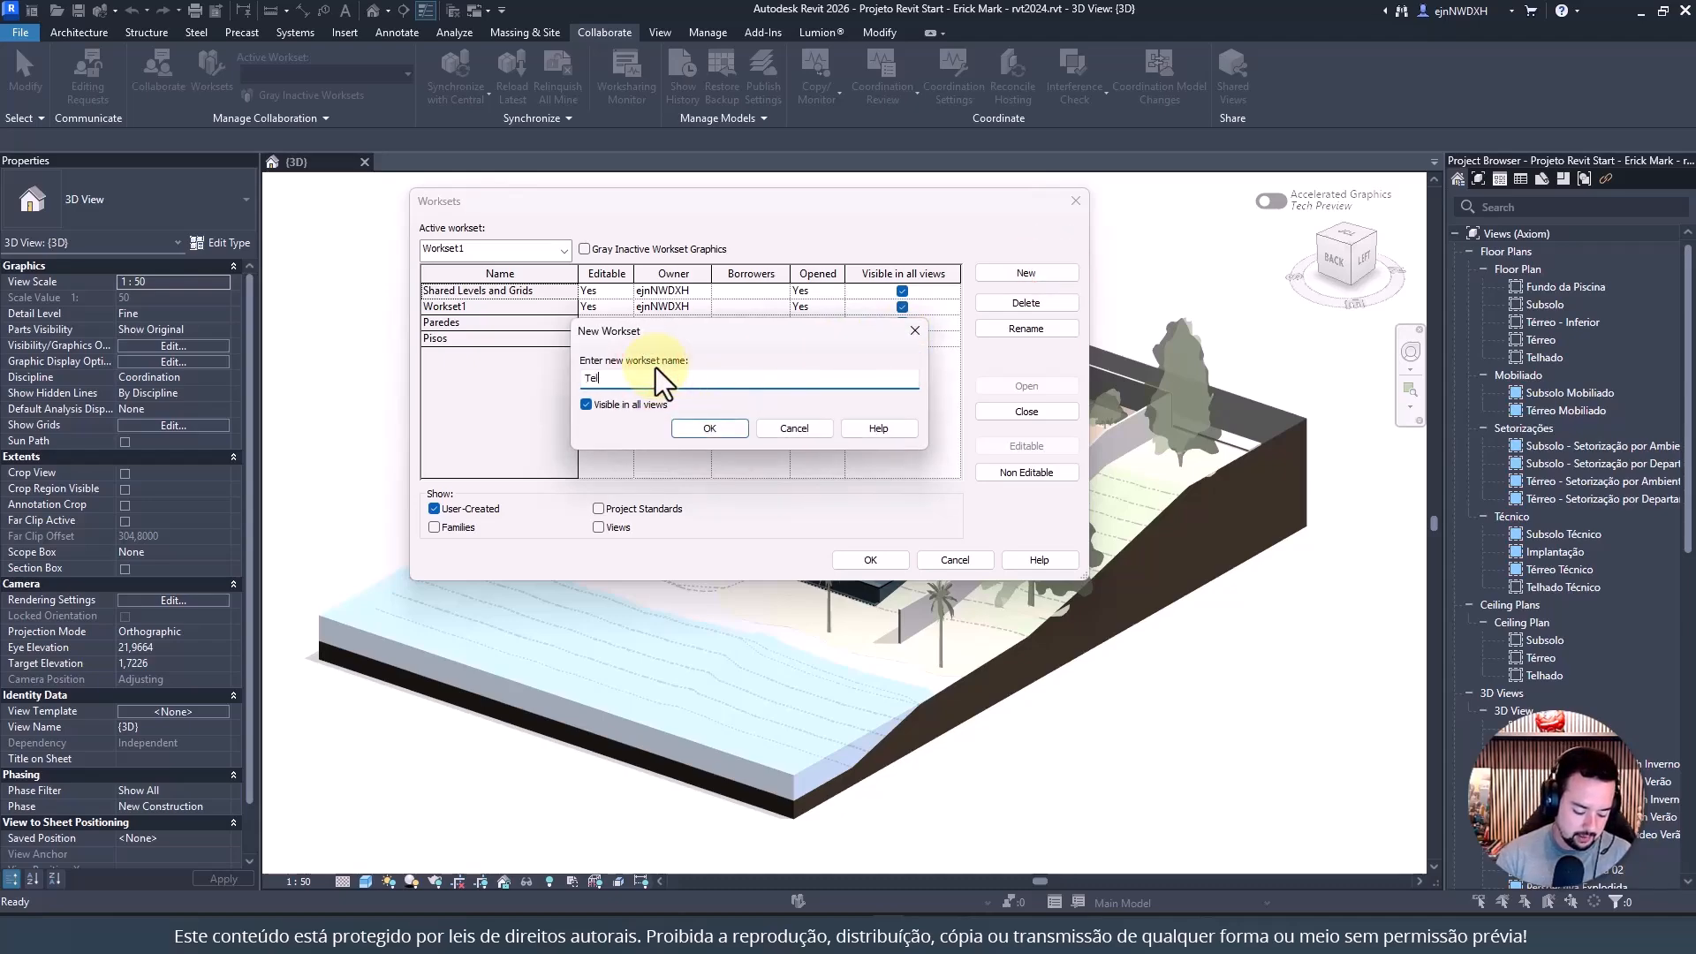
{"action": "type", "text": "hados"}
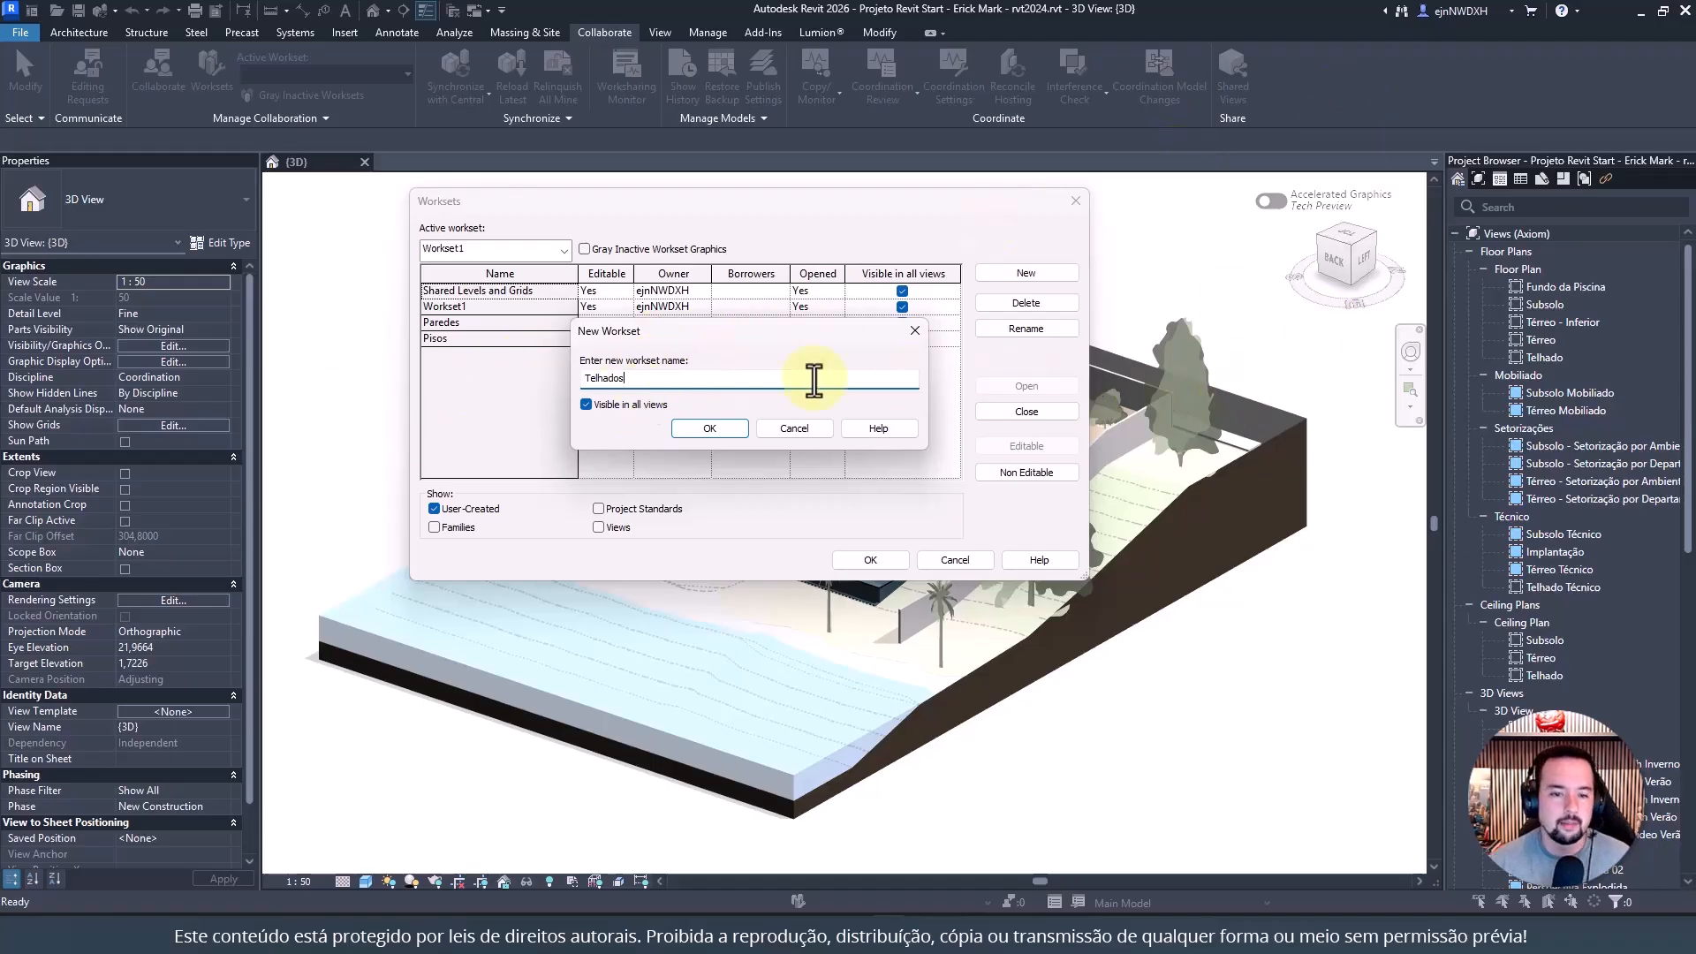
{"action": "left_click", "coordinate": [710, 429]}
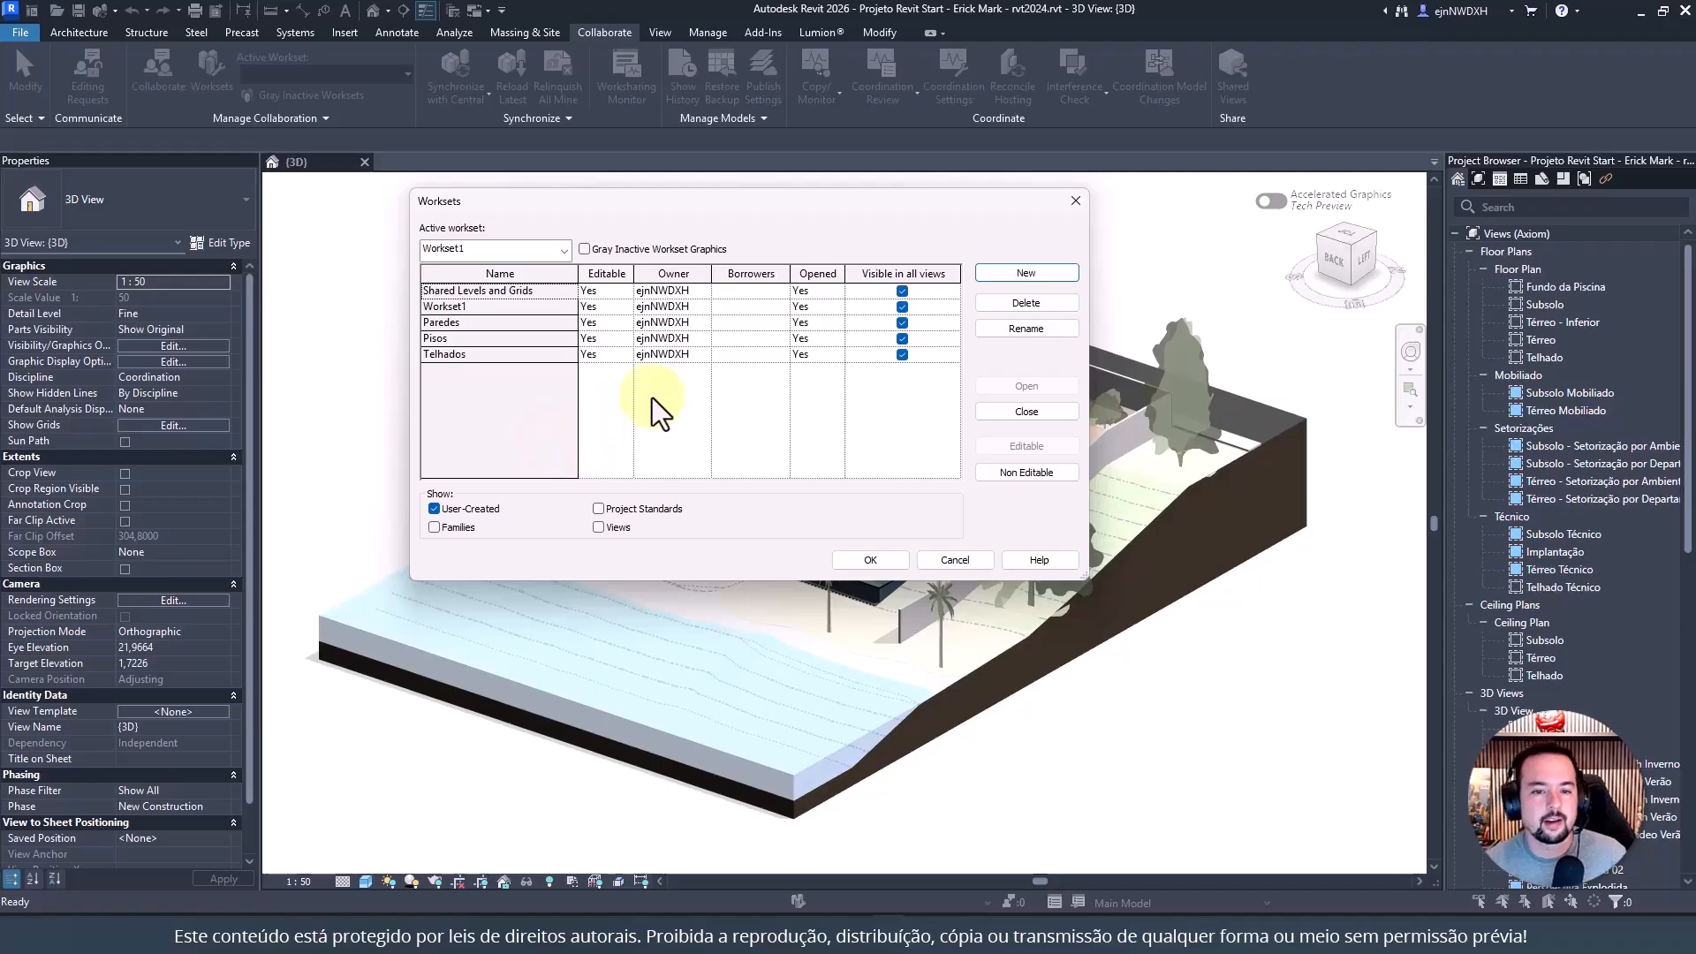
Apply the workset list and decline making Telhados the active workset
{"action": "left_click", "coordinate": [878, 558]}
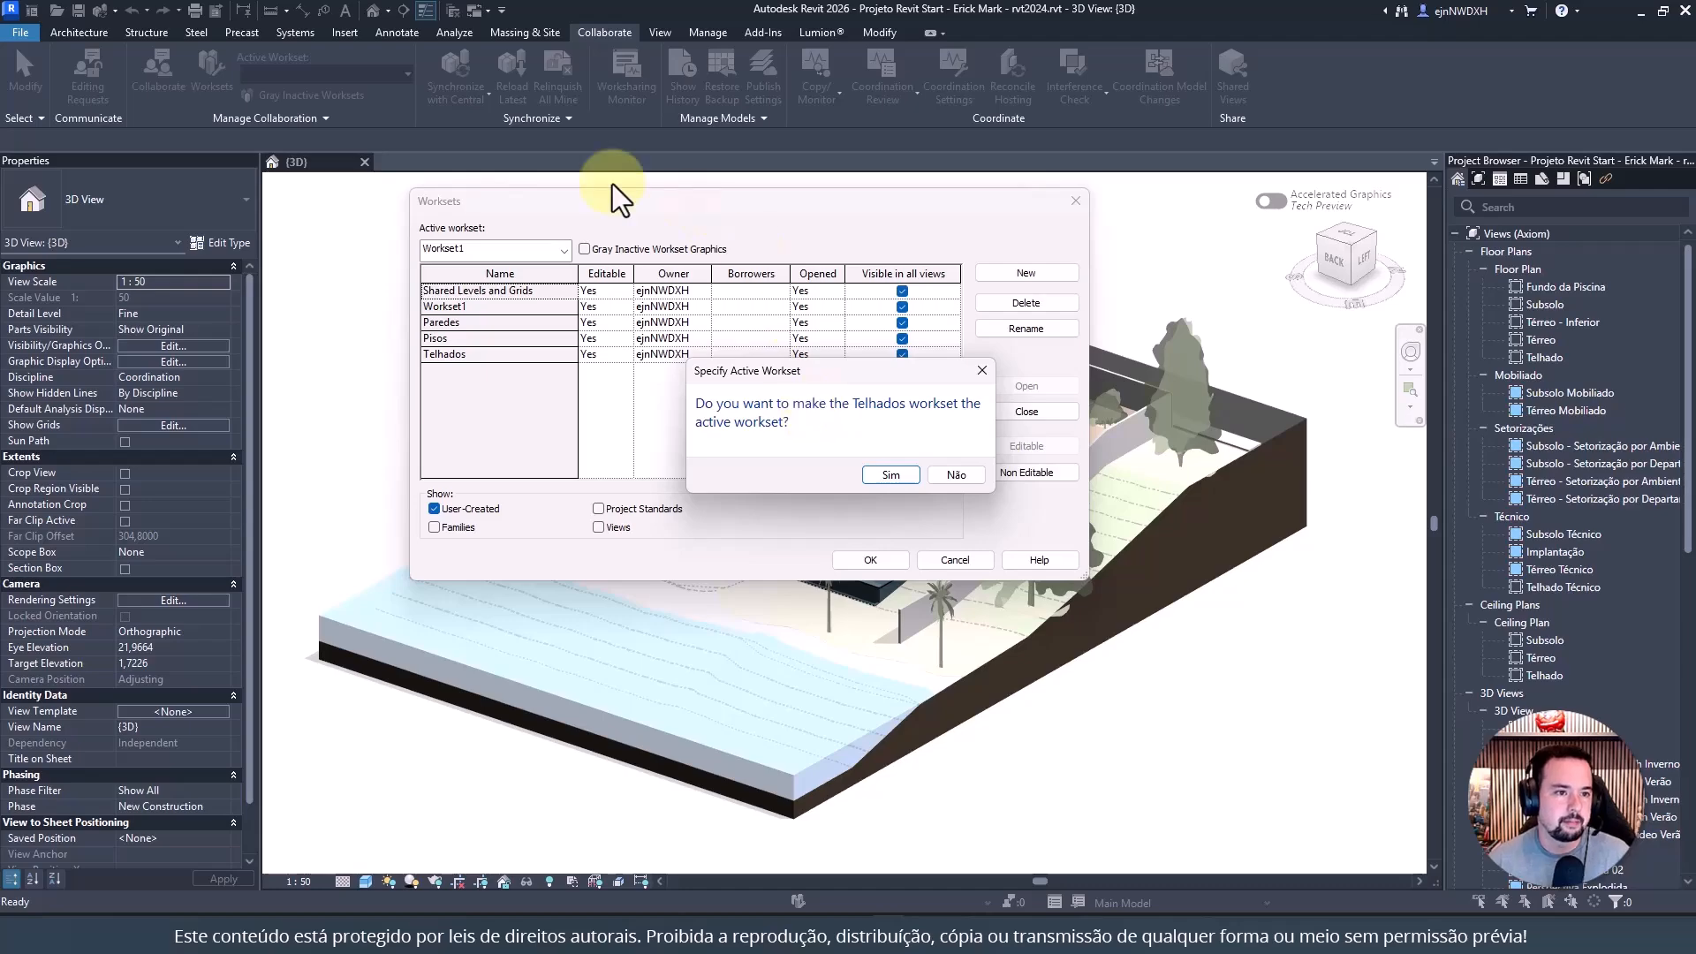
{"action": "key", "text": "ctrl+2"}
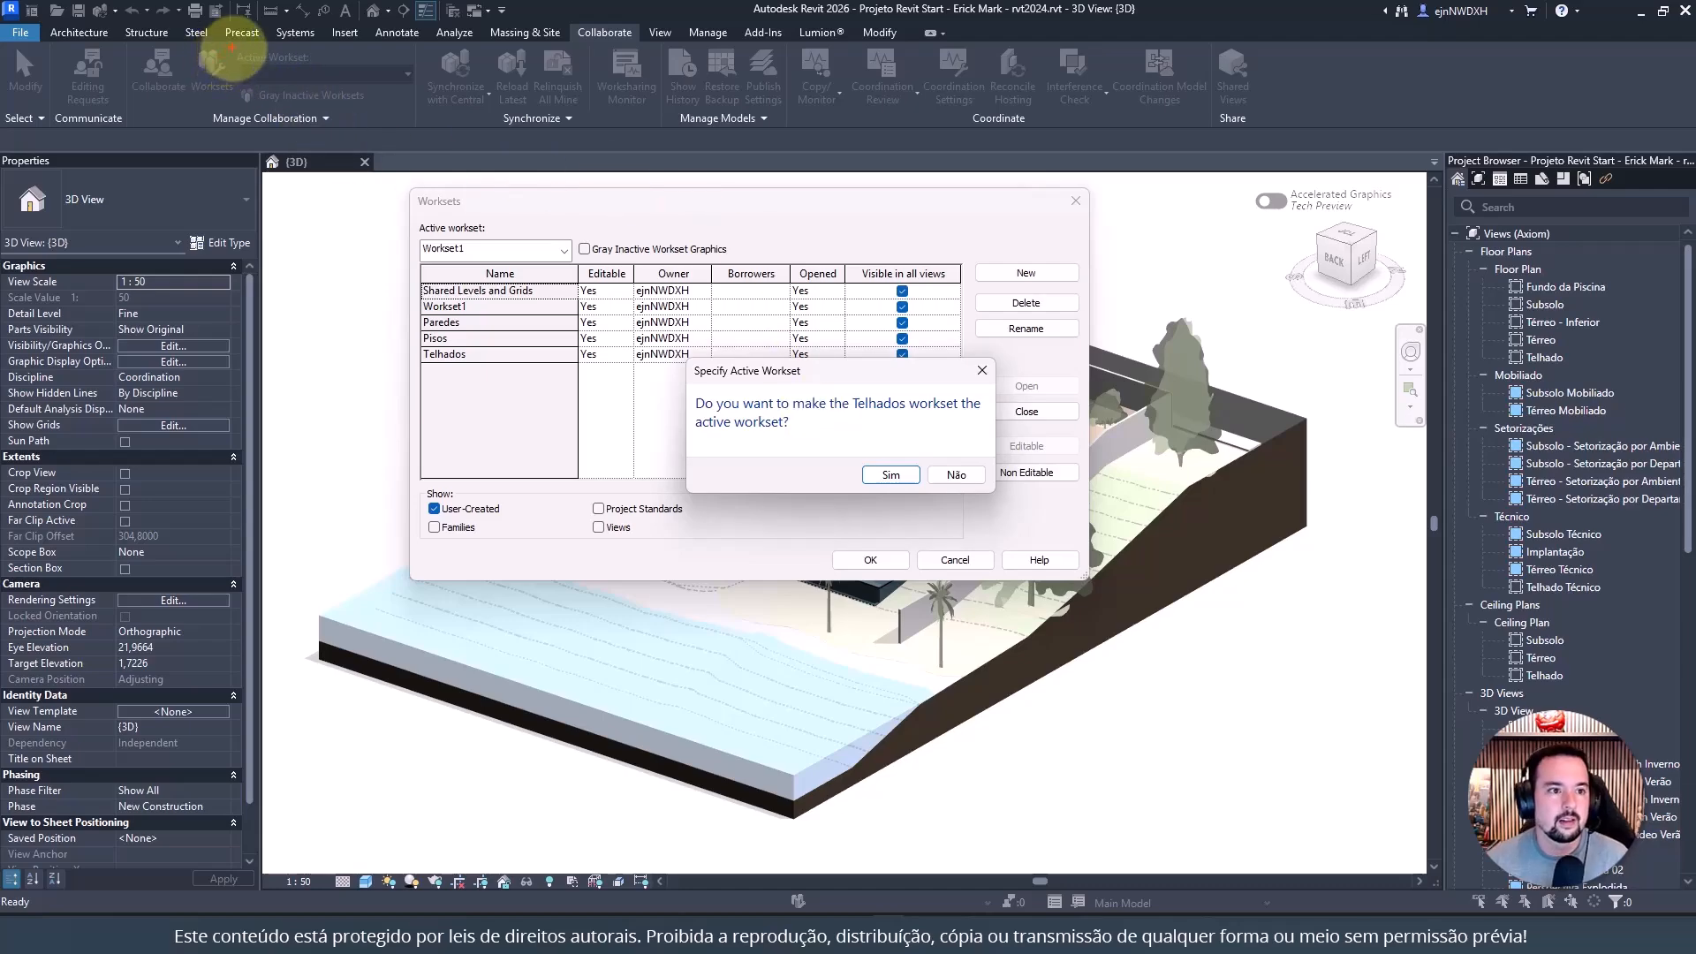
{"action": "mouse_move", "coordinate": [234, 49]}
{"action": "left_mouse_down"}
{"action": "mouse_move", "coordinate": [239, 80]}
{"action": "mouse_move", "coordinate": [406, 89]}
{"action": "mouse_move", "coordinate": [420, 48]}
{"action": "mouse_move", "coordinate": [251, 40]}
{"action": "mouse_move", "coordinate": [240, 75]}
{"action": "left_mouse_up"}
{"action": "key", "text": "Escape"}
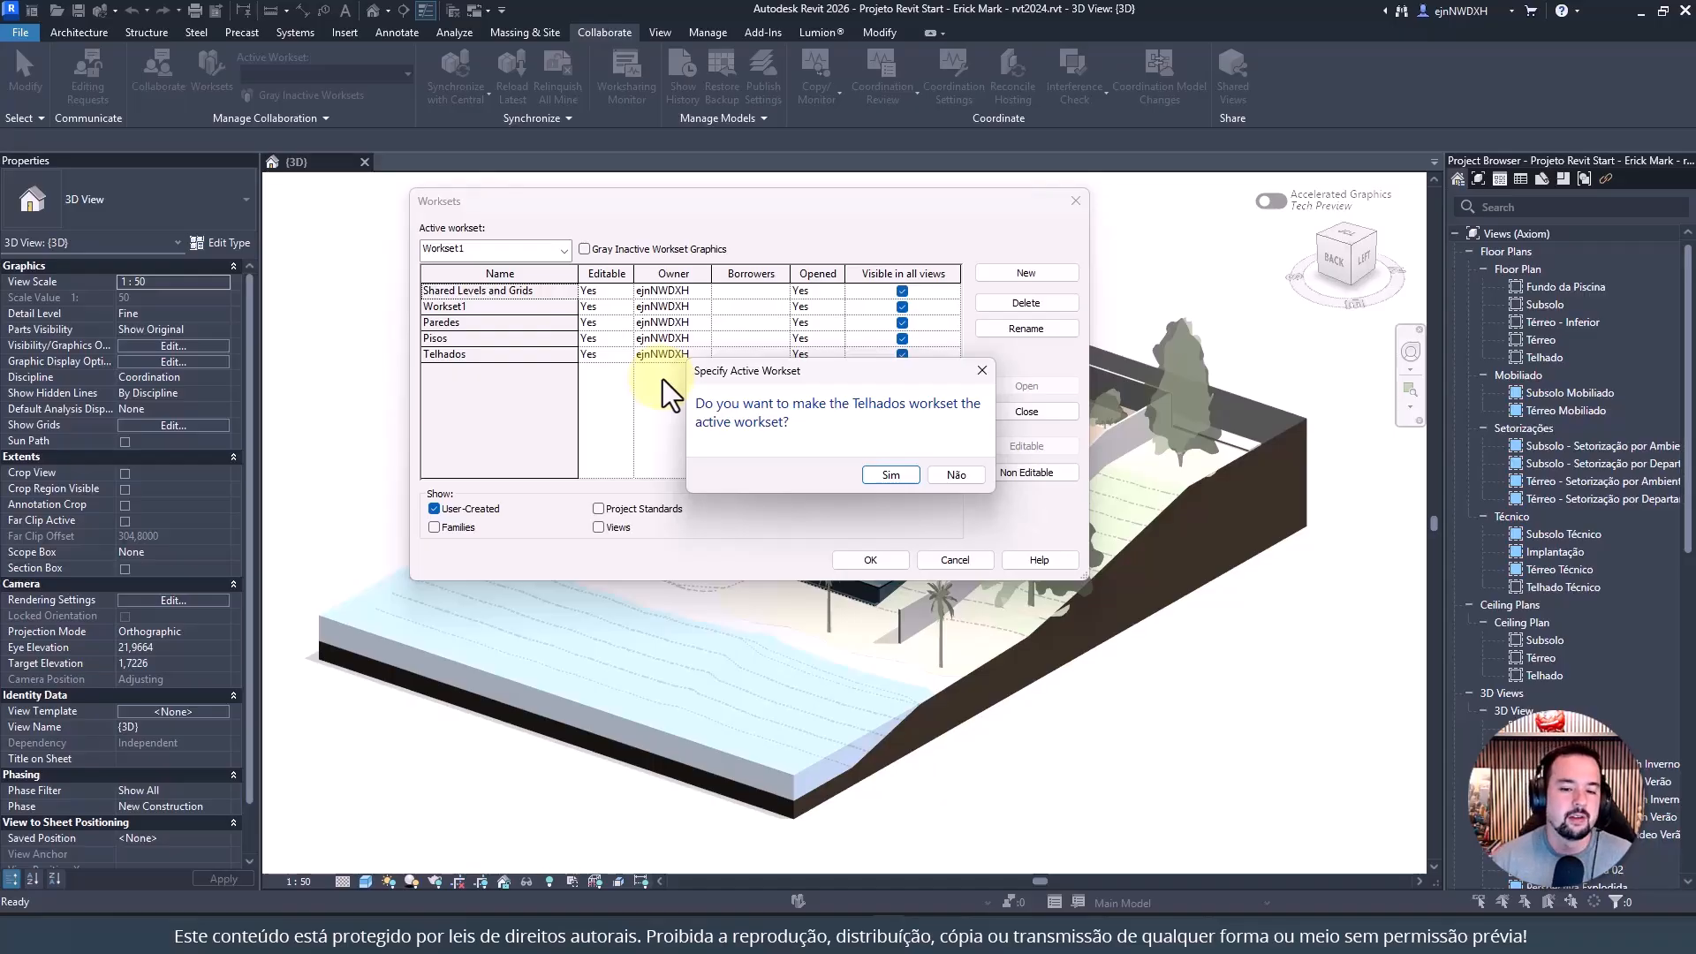
{"action": "left_click", "coordinate": [961, 476]}
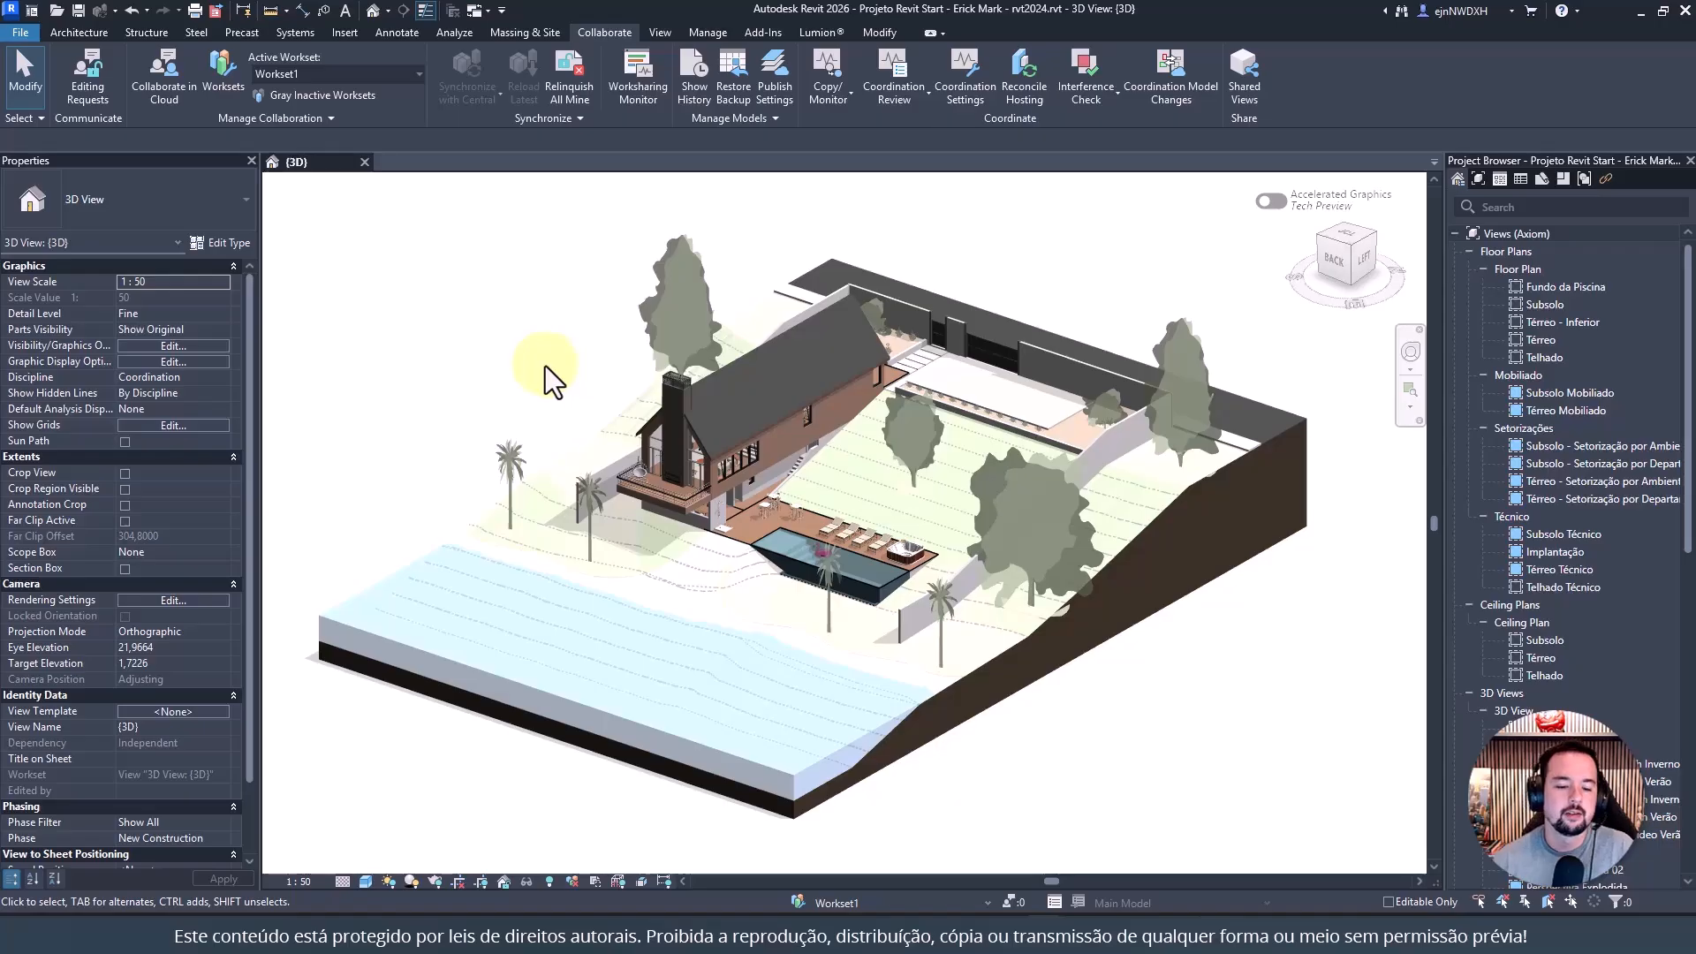
Set the 3D view's worksharing display to color elements by workset
{"action": "left_click", "coordinate": [571, 882]}
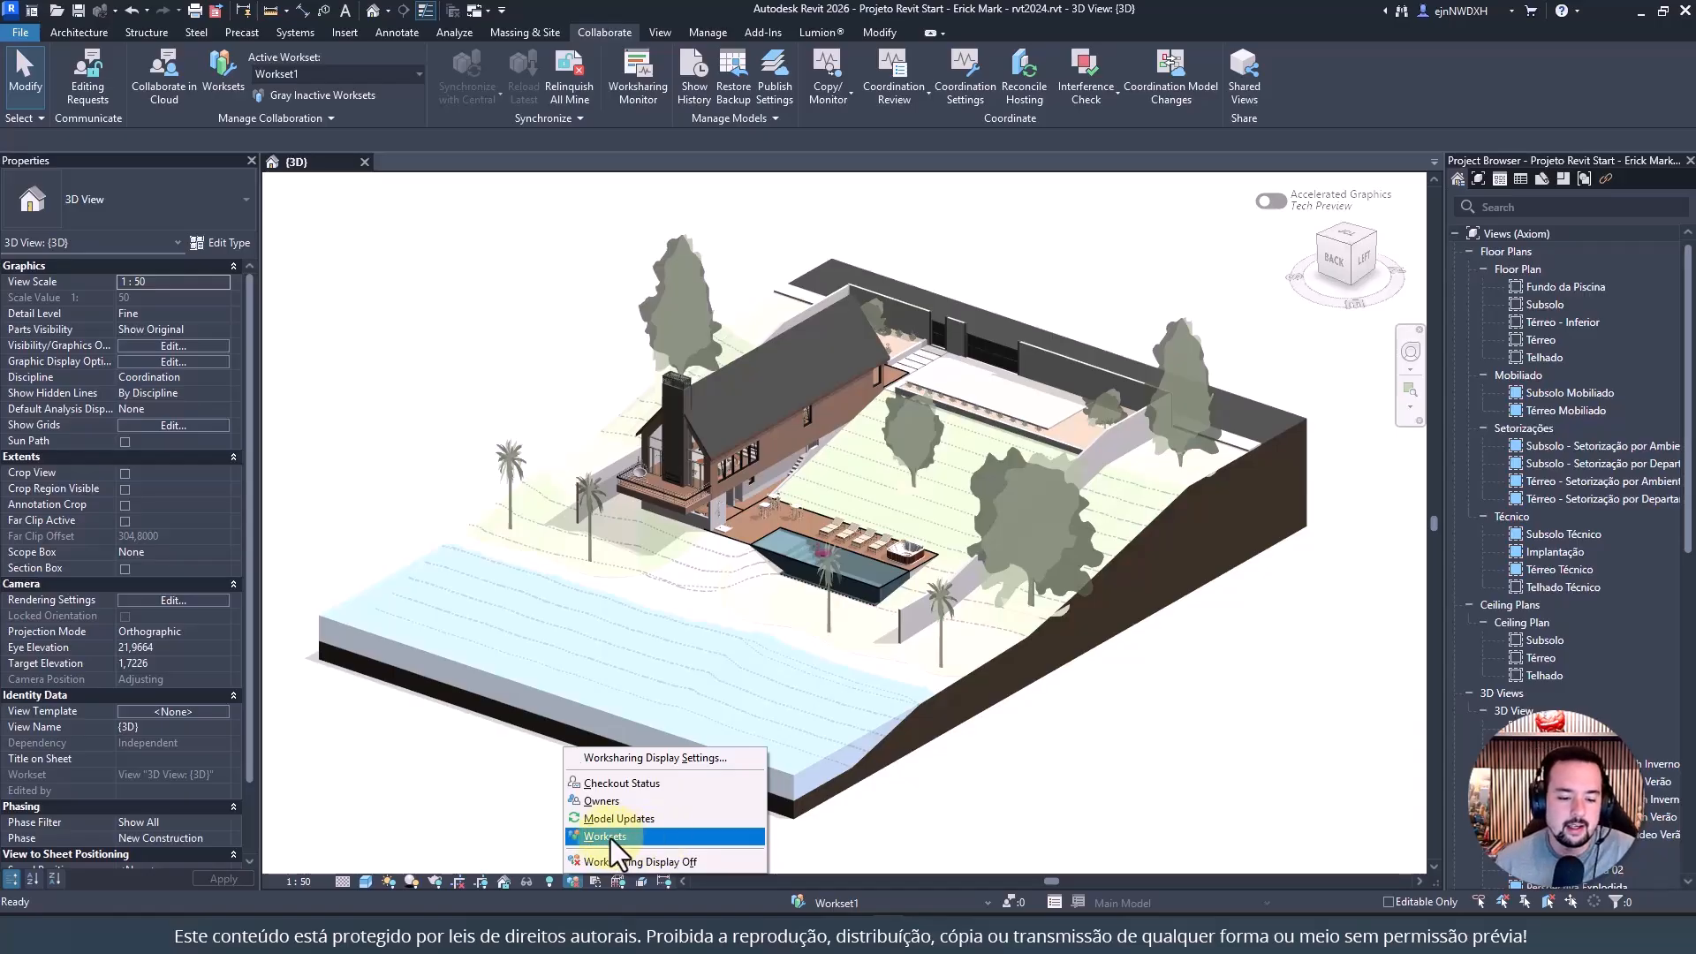
{"action": "left_click", "coordinate": [643, 838]}
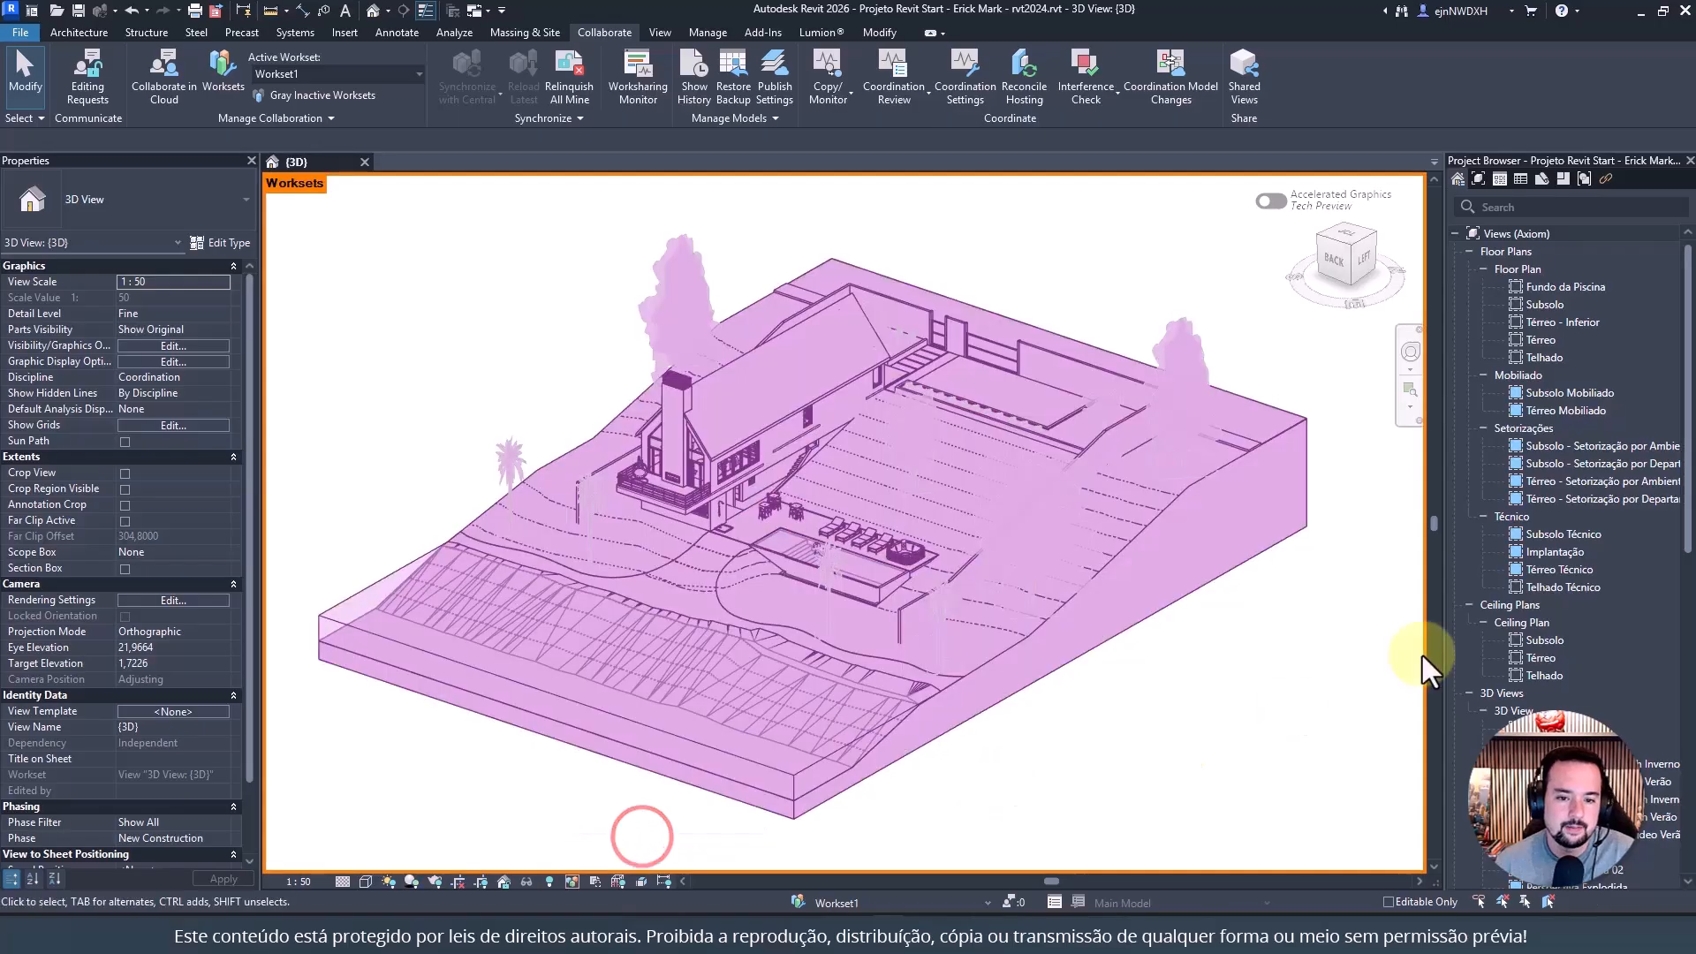
{"action": "left_click", "coordinate": [571, 882]}
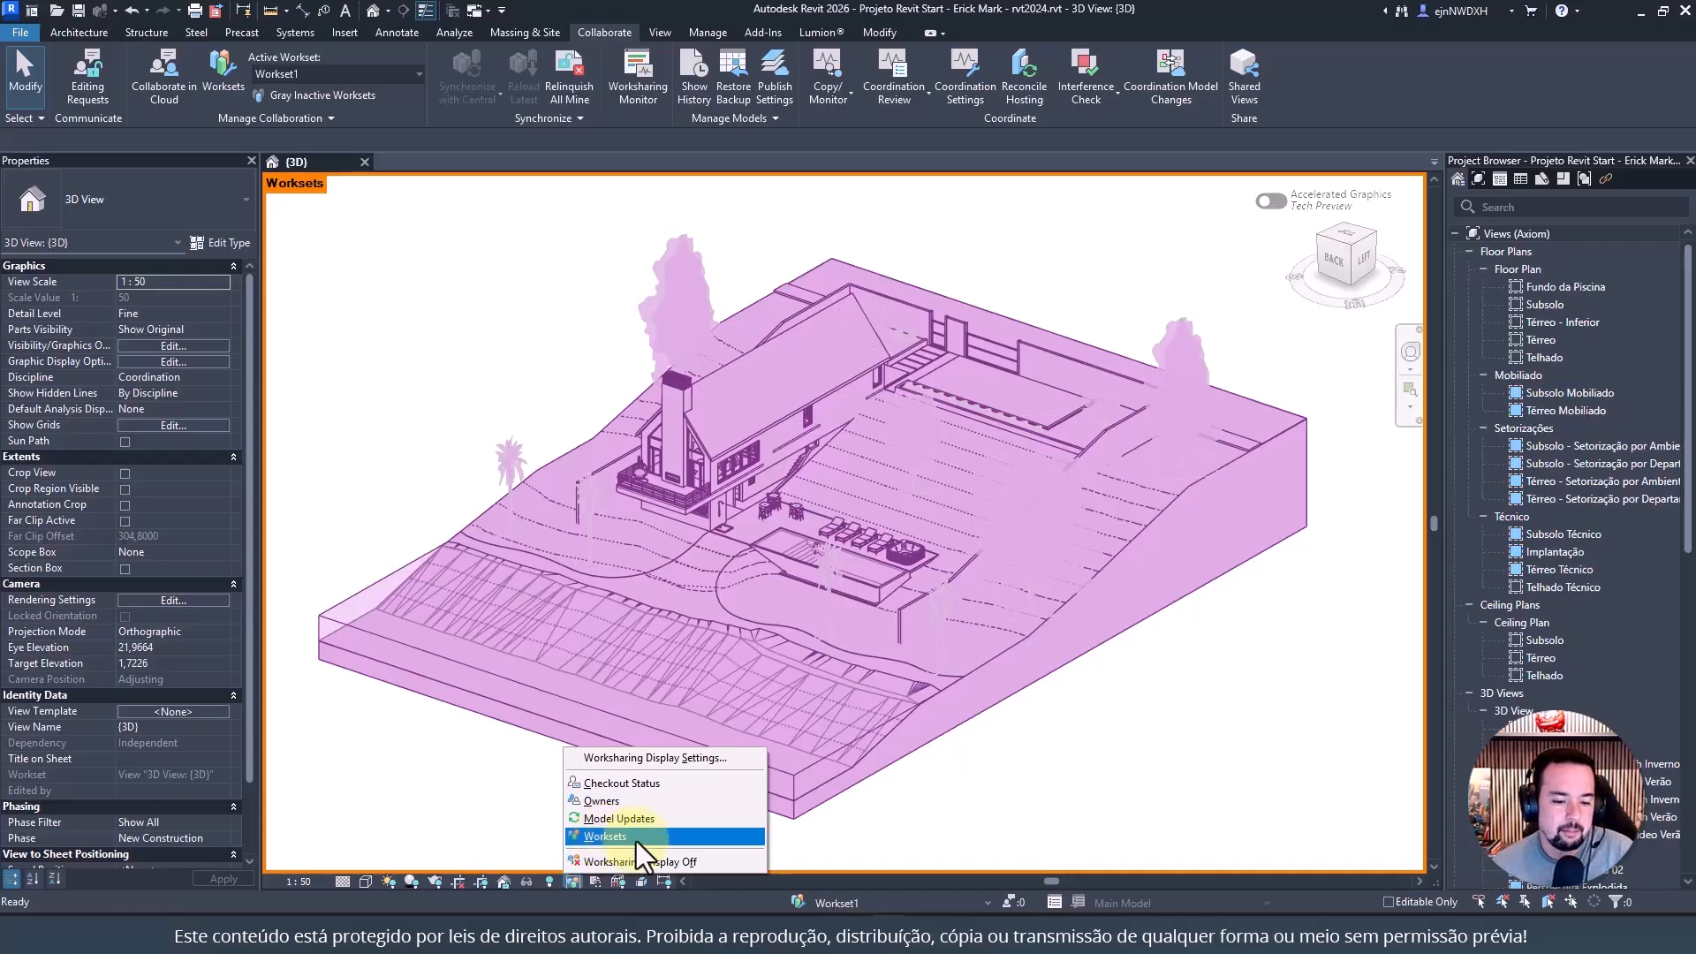
{"action": "left_click", "coordinate": [463, 363]}
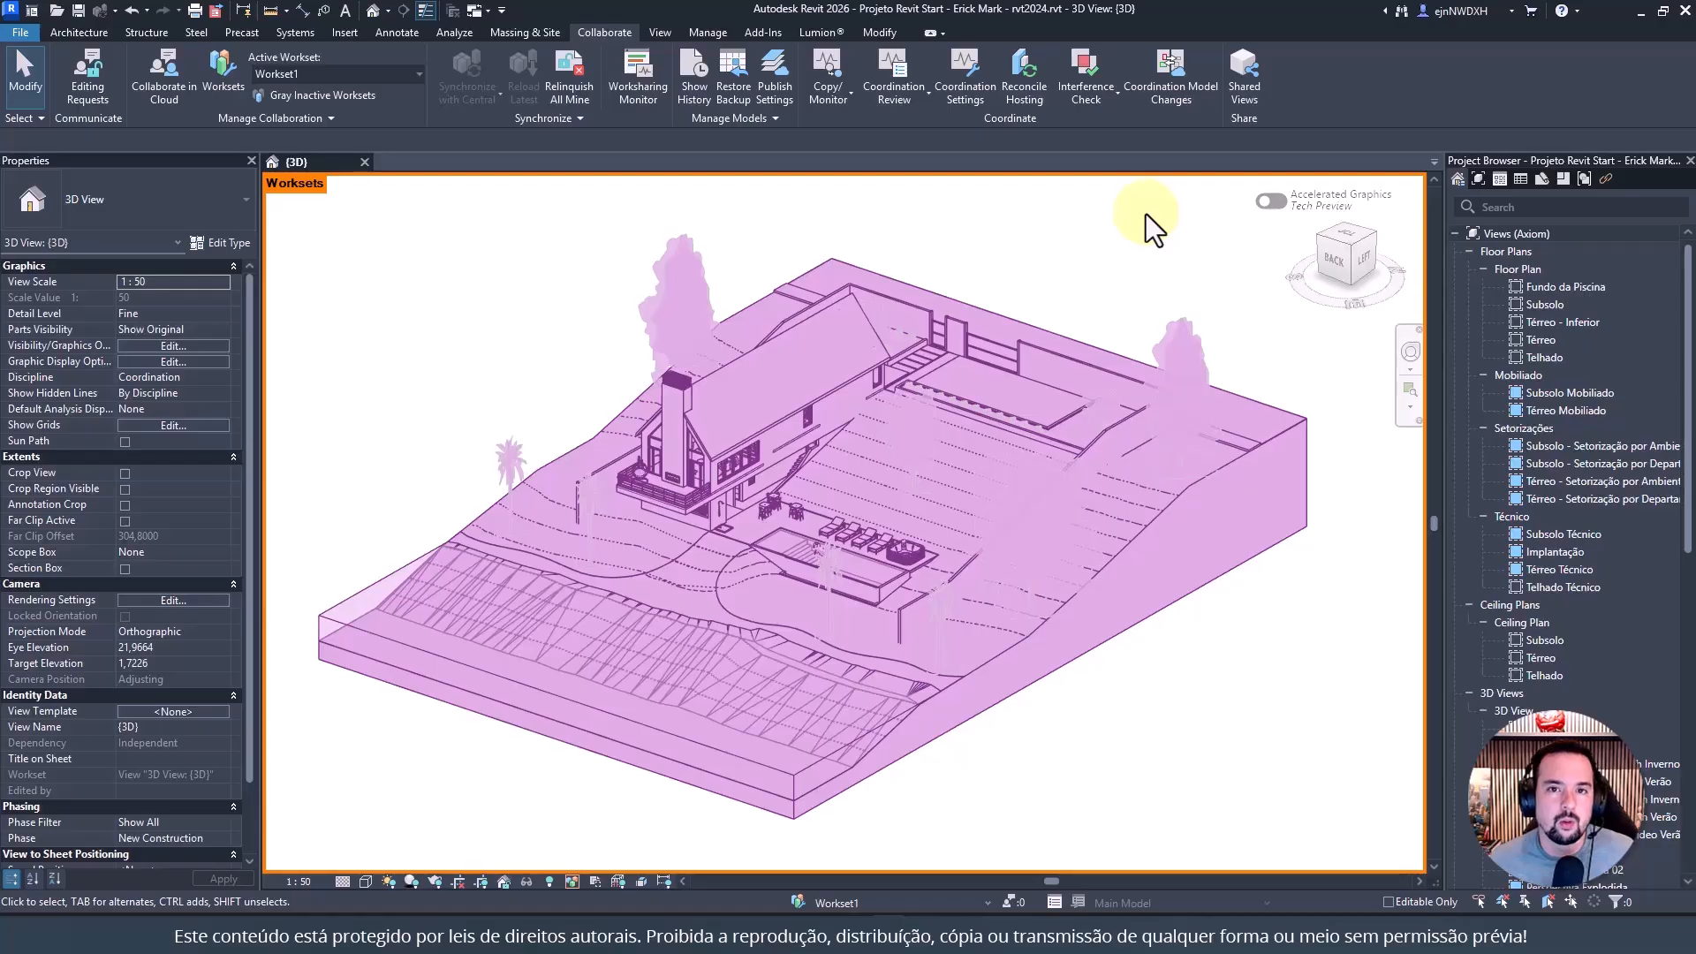
Review the user-created worksets in the project's workset list and close it without making changes
{"action": "left_click", "coordinate": [224, 70]}
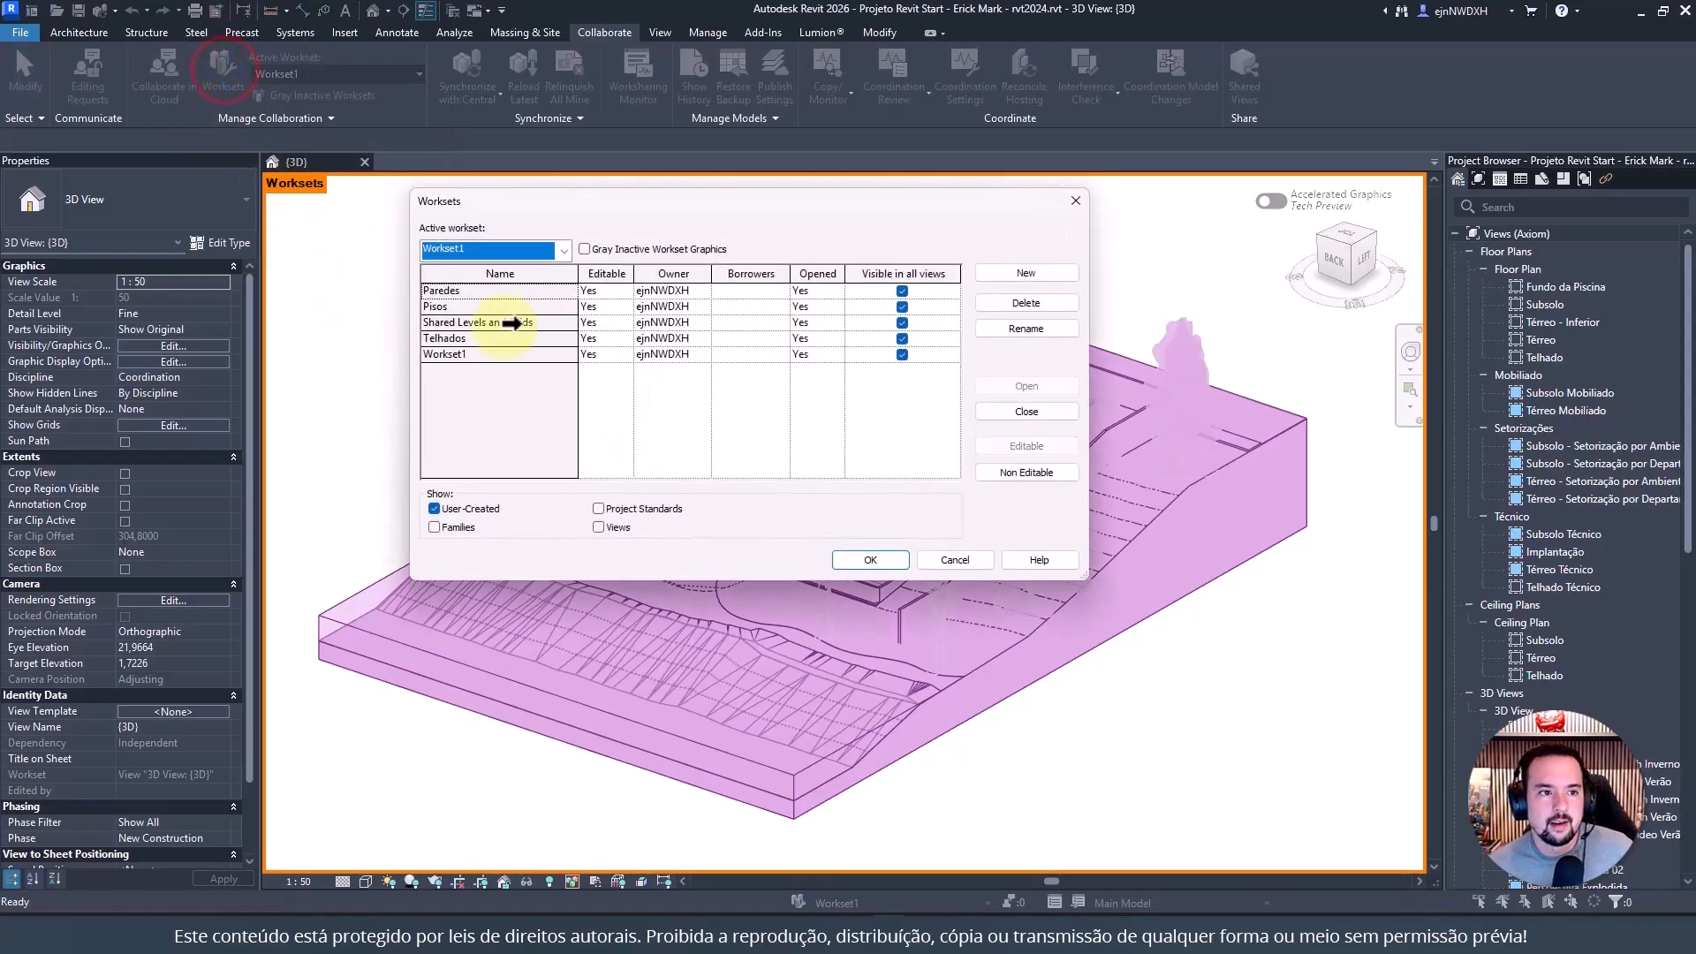
{"action": "left_click", "coordinate": [451, 355]}
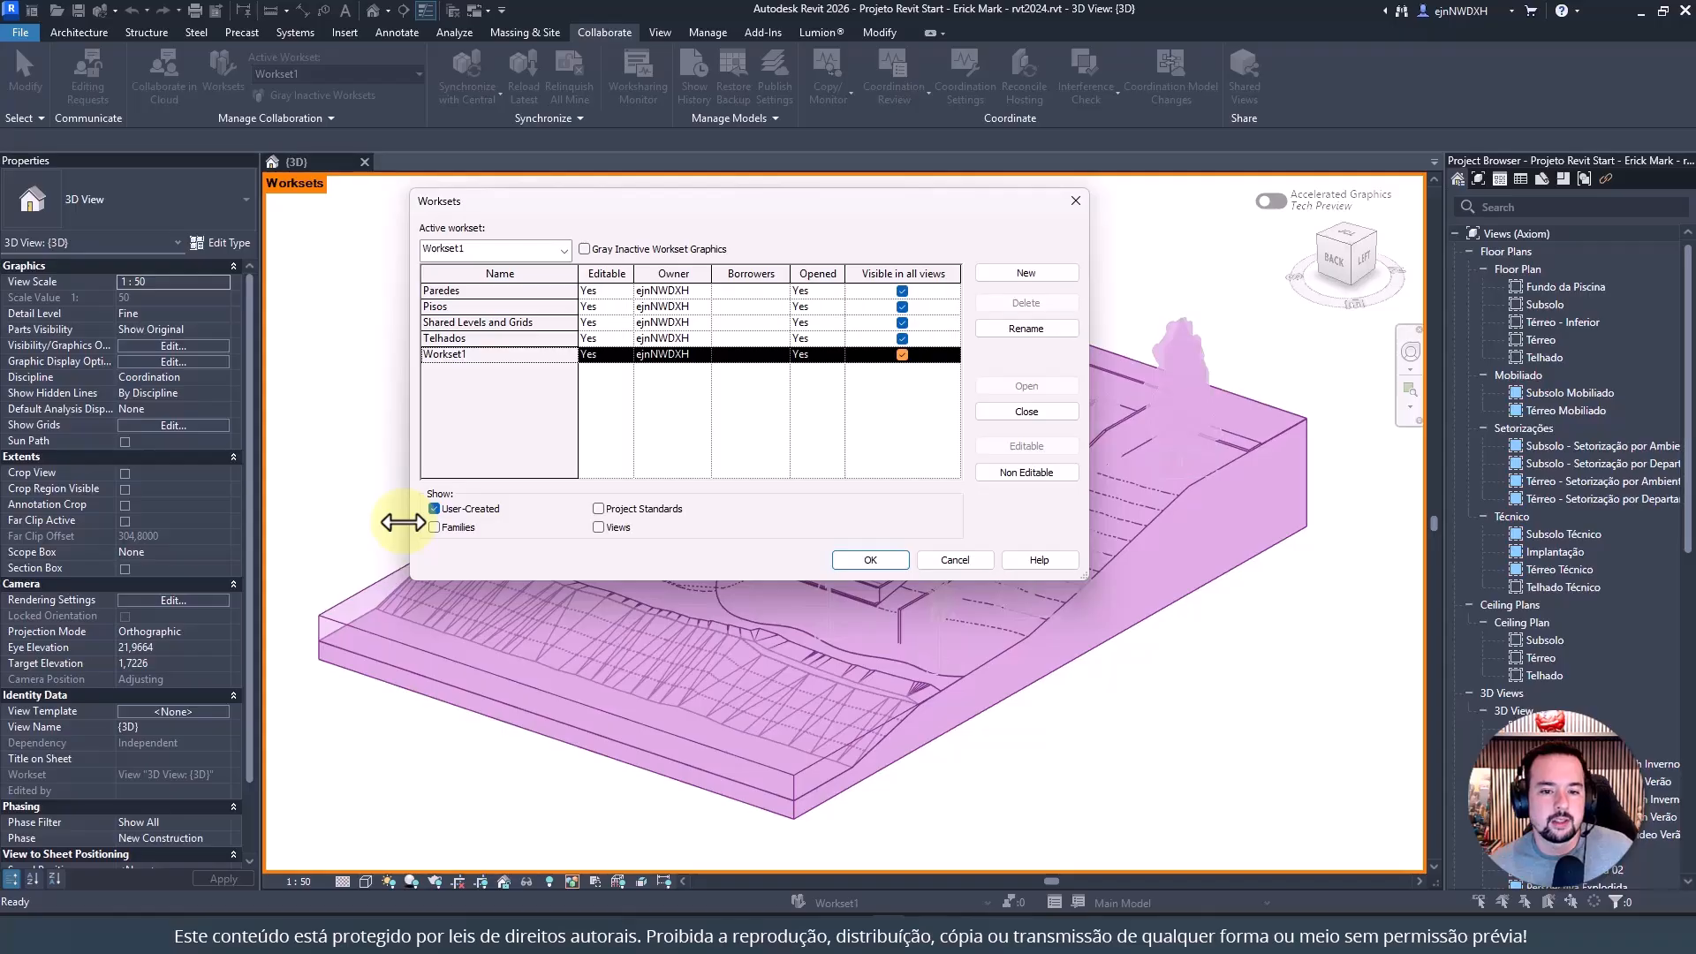
{"action": "left_click", "coordinate": [459, 318]}
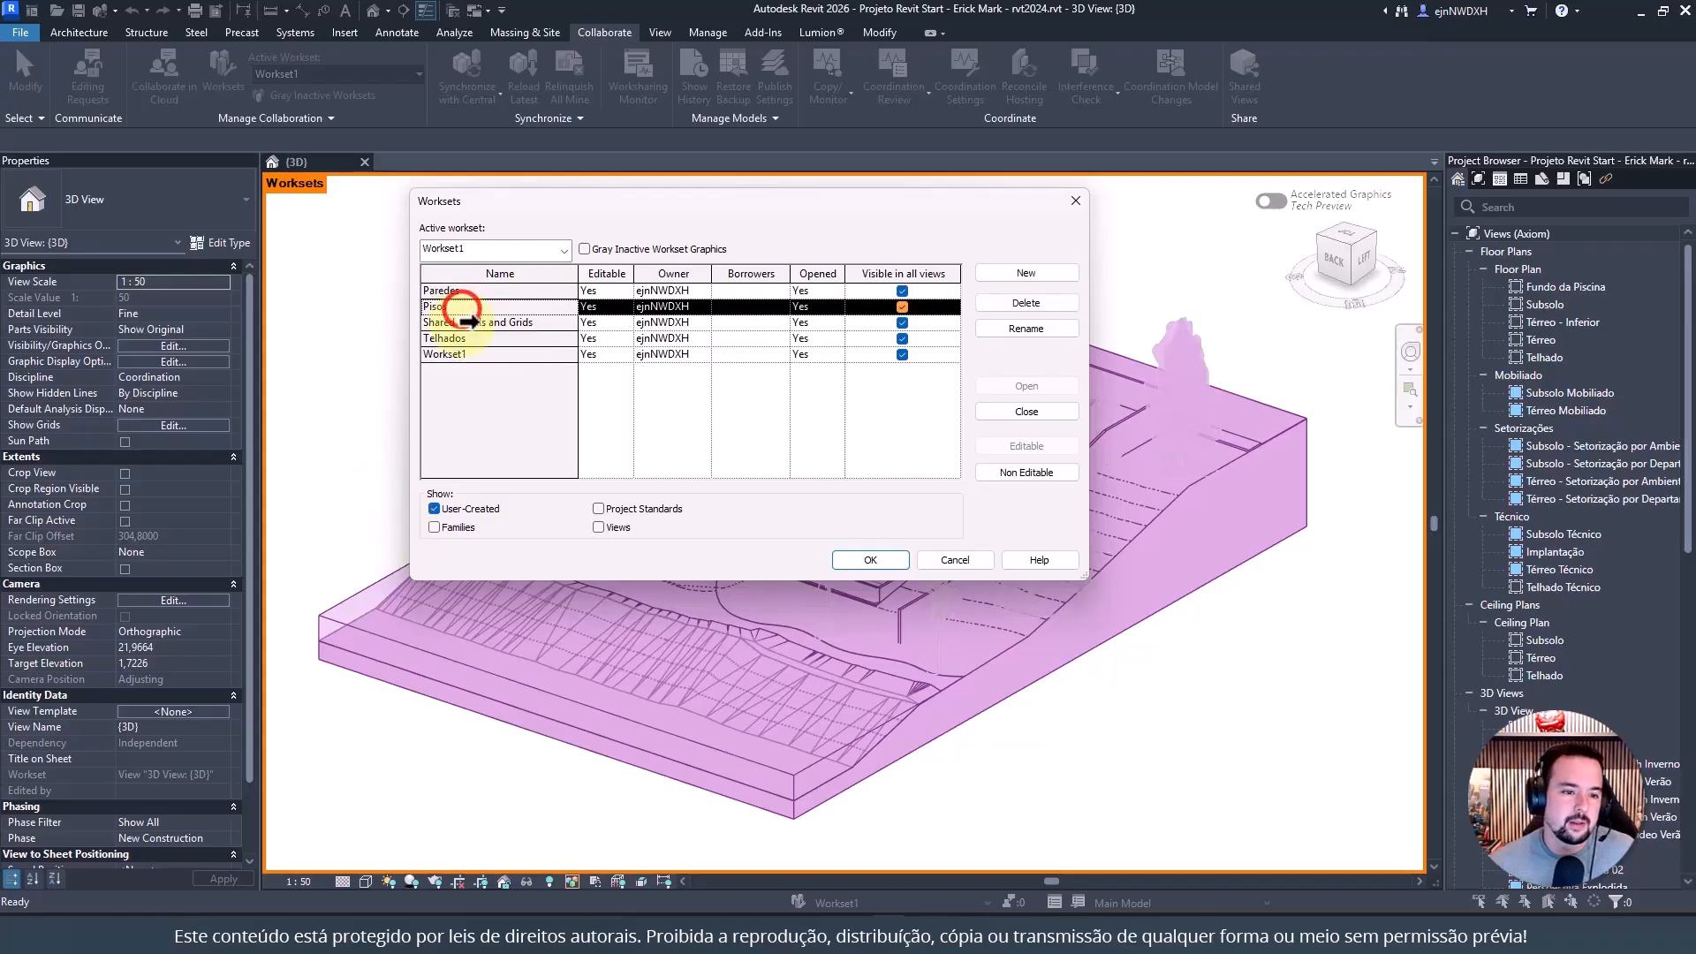
{"action": "left_click", "coordinate": [446, 339]}
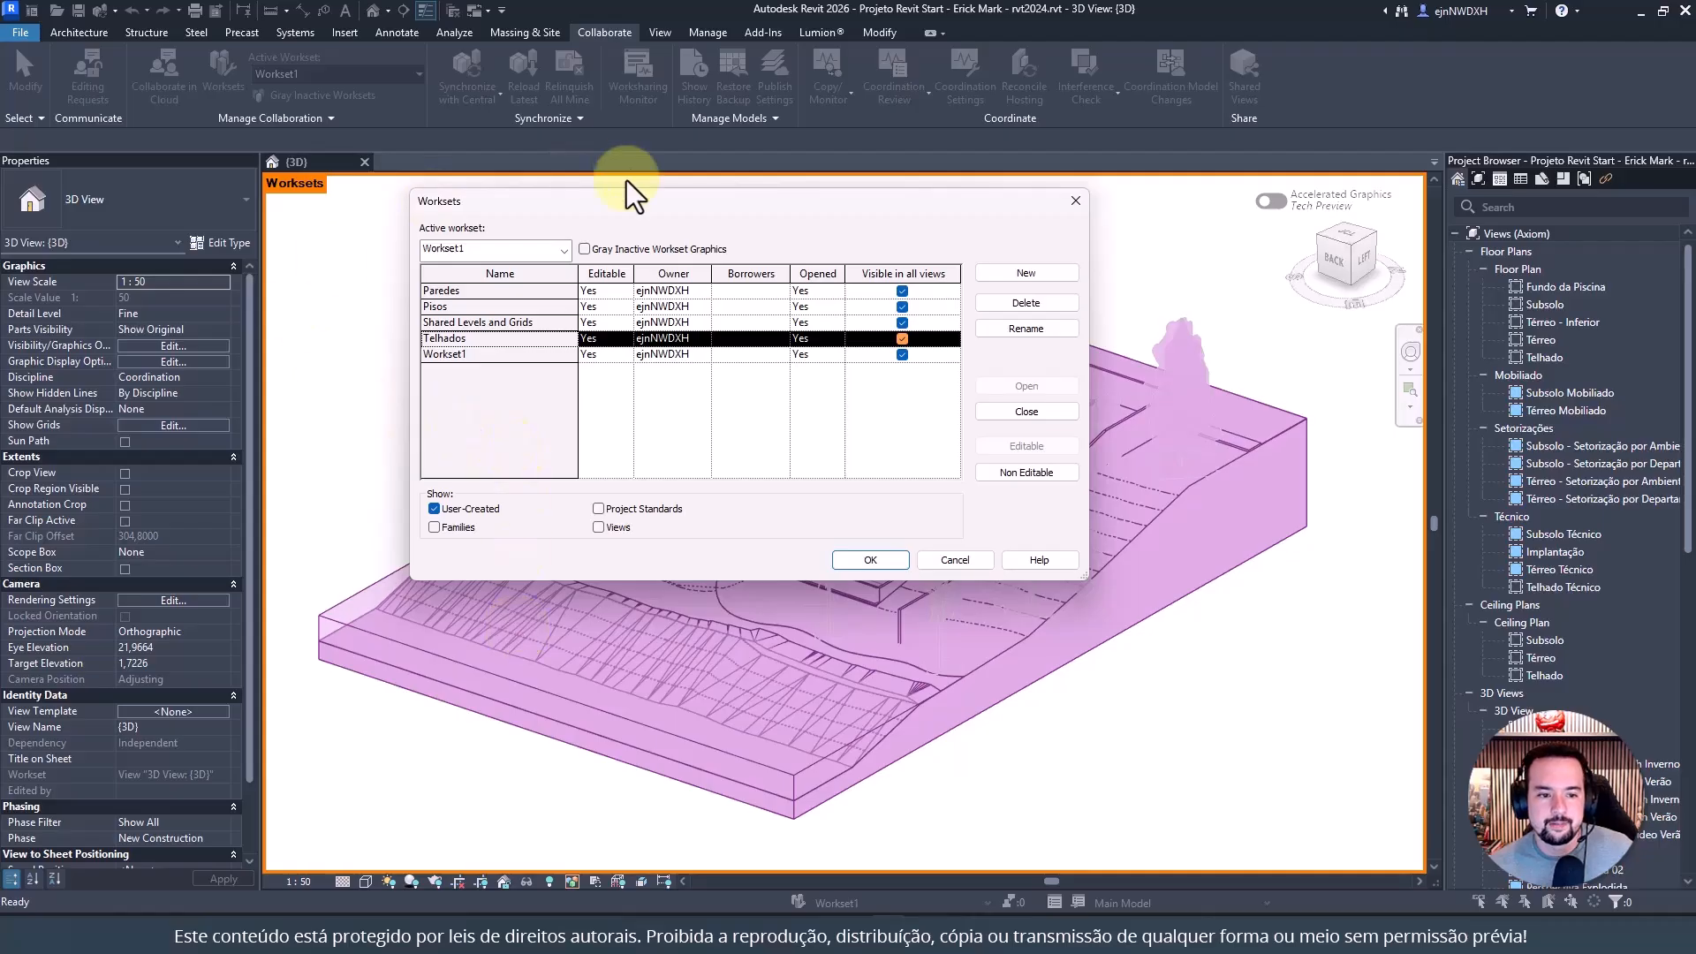
{"action": "left_click", "coordinate": [464, 352]}
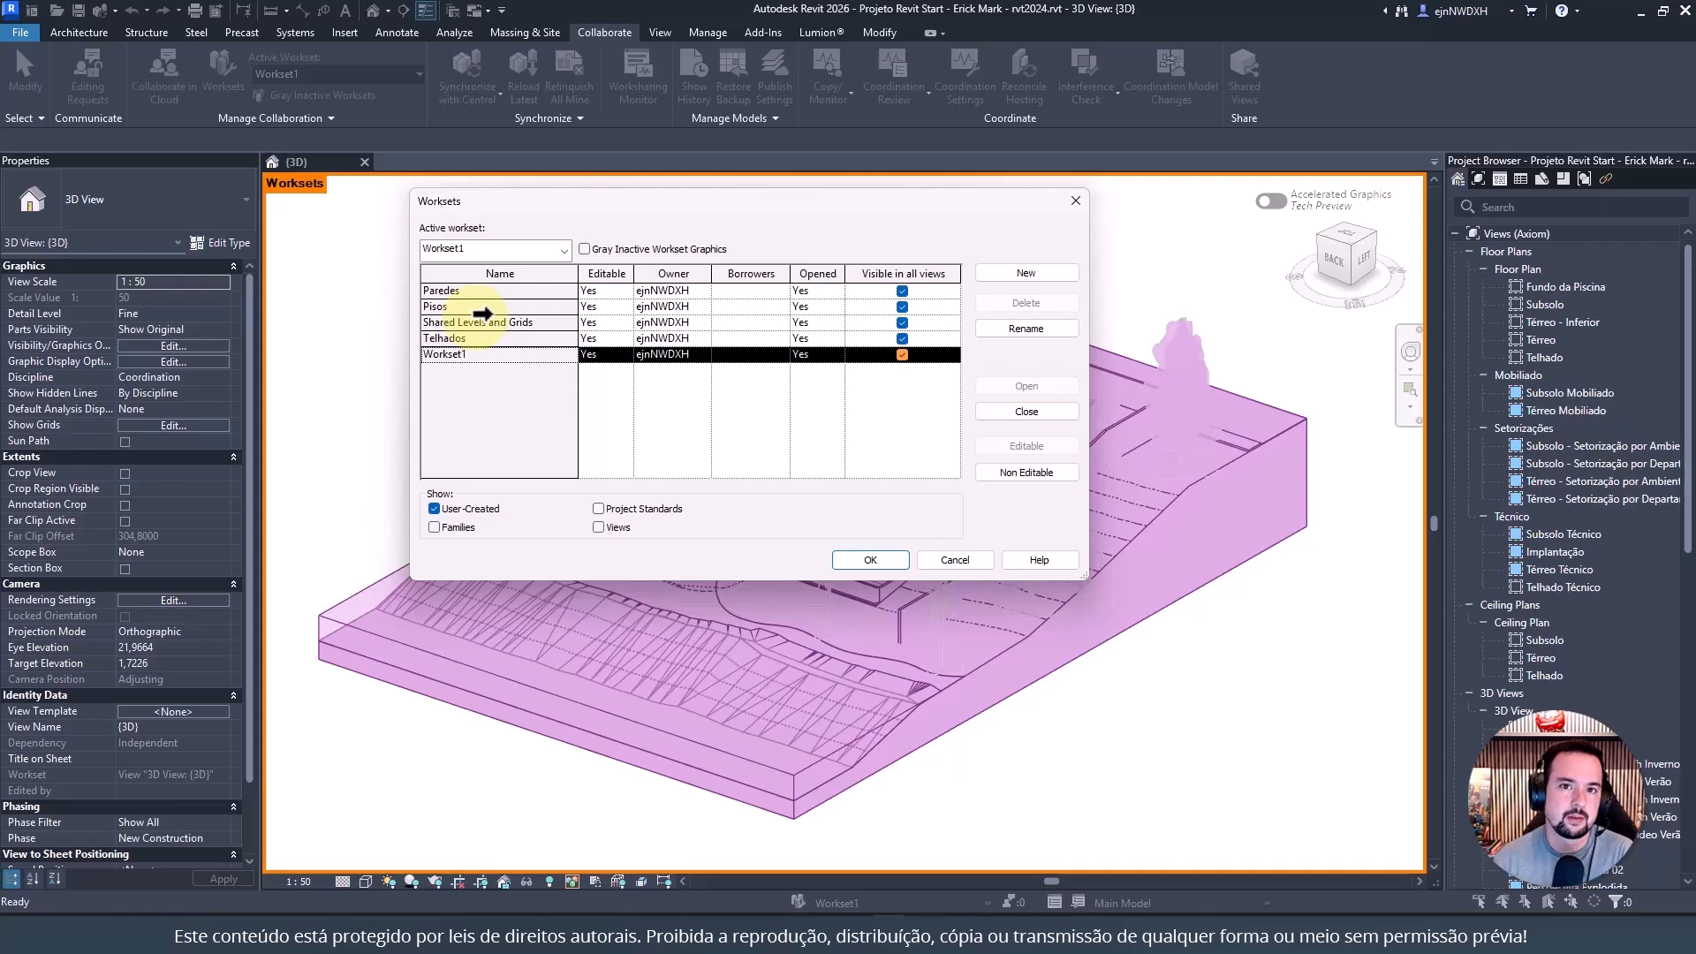
{"action": "left_click", "coordinate": [959, 559]}
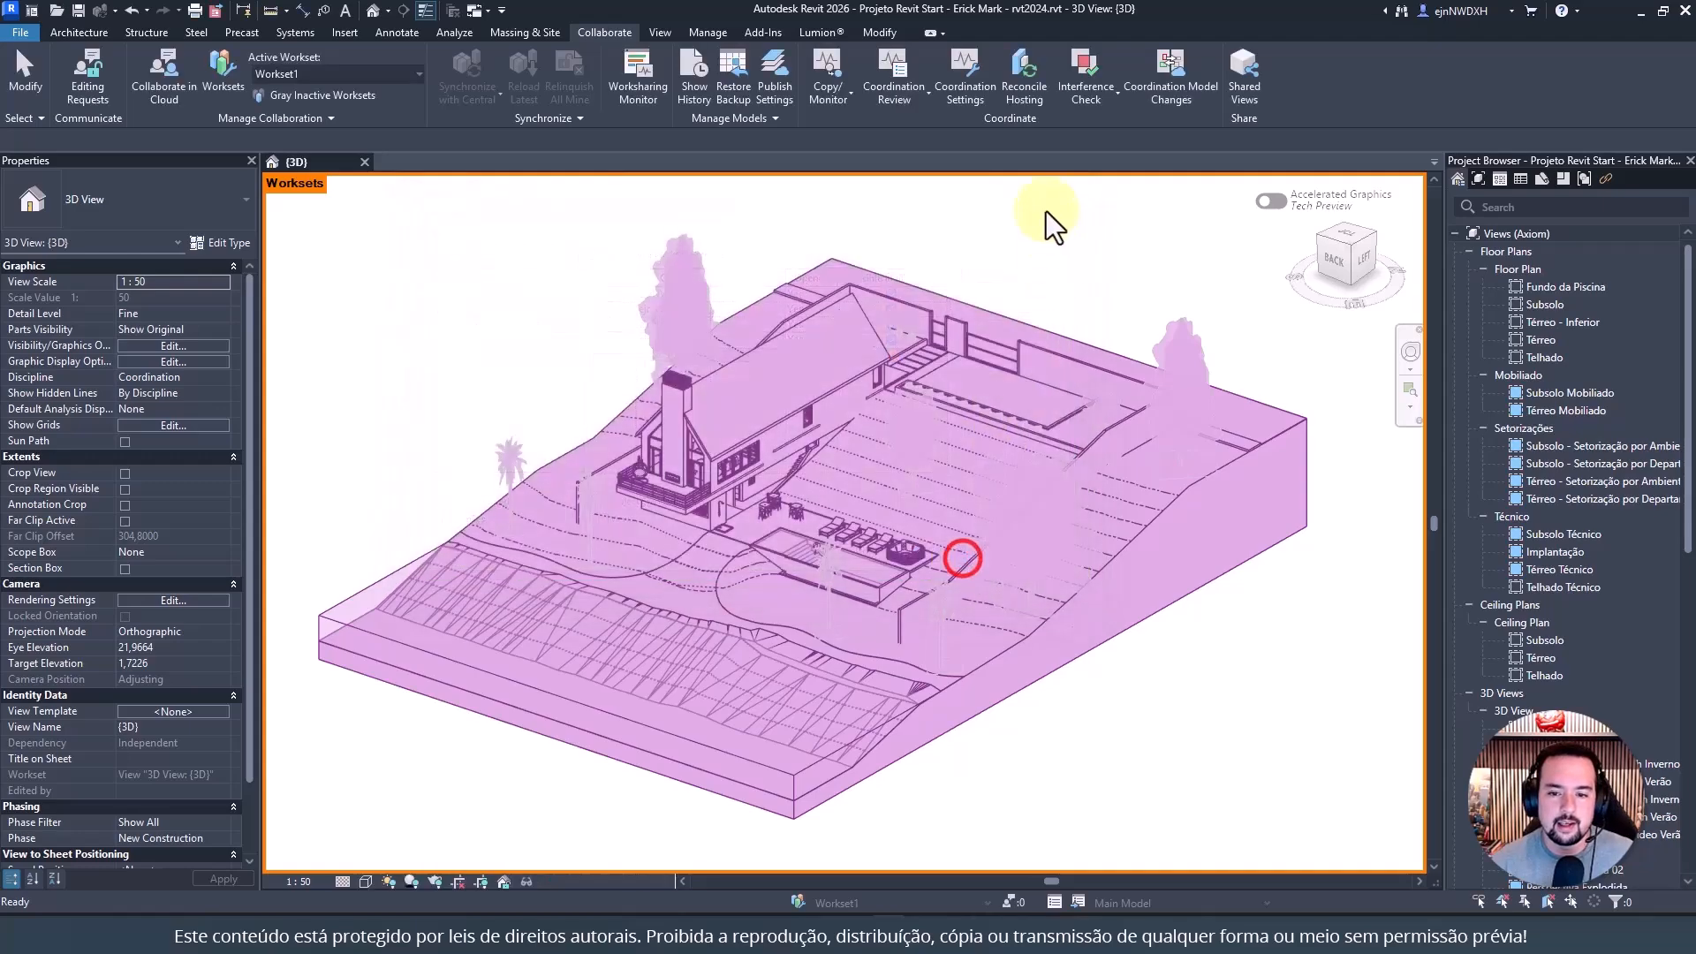
{"action": "left_click", "coordinate": [1046, 211]}
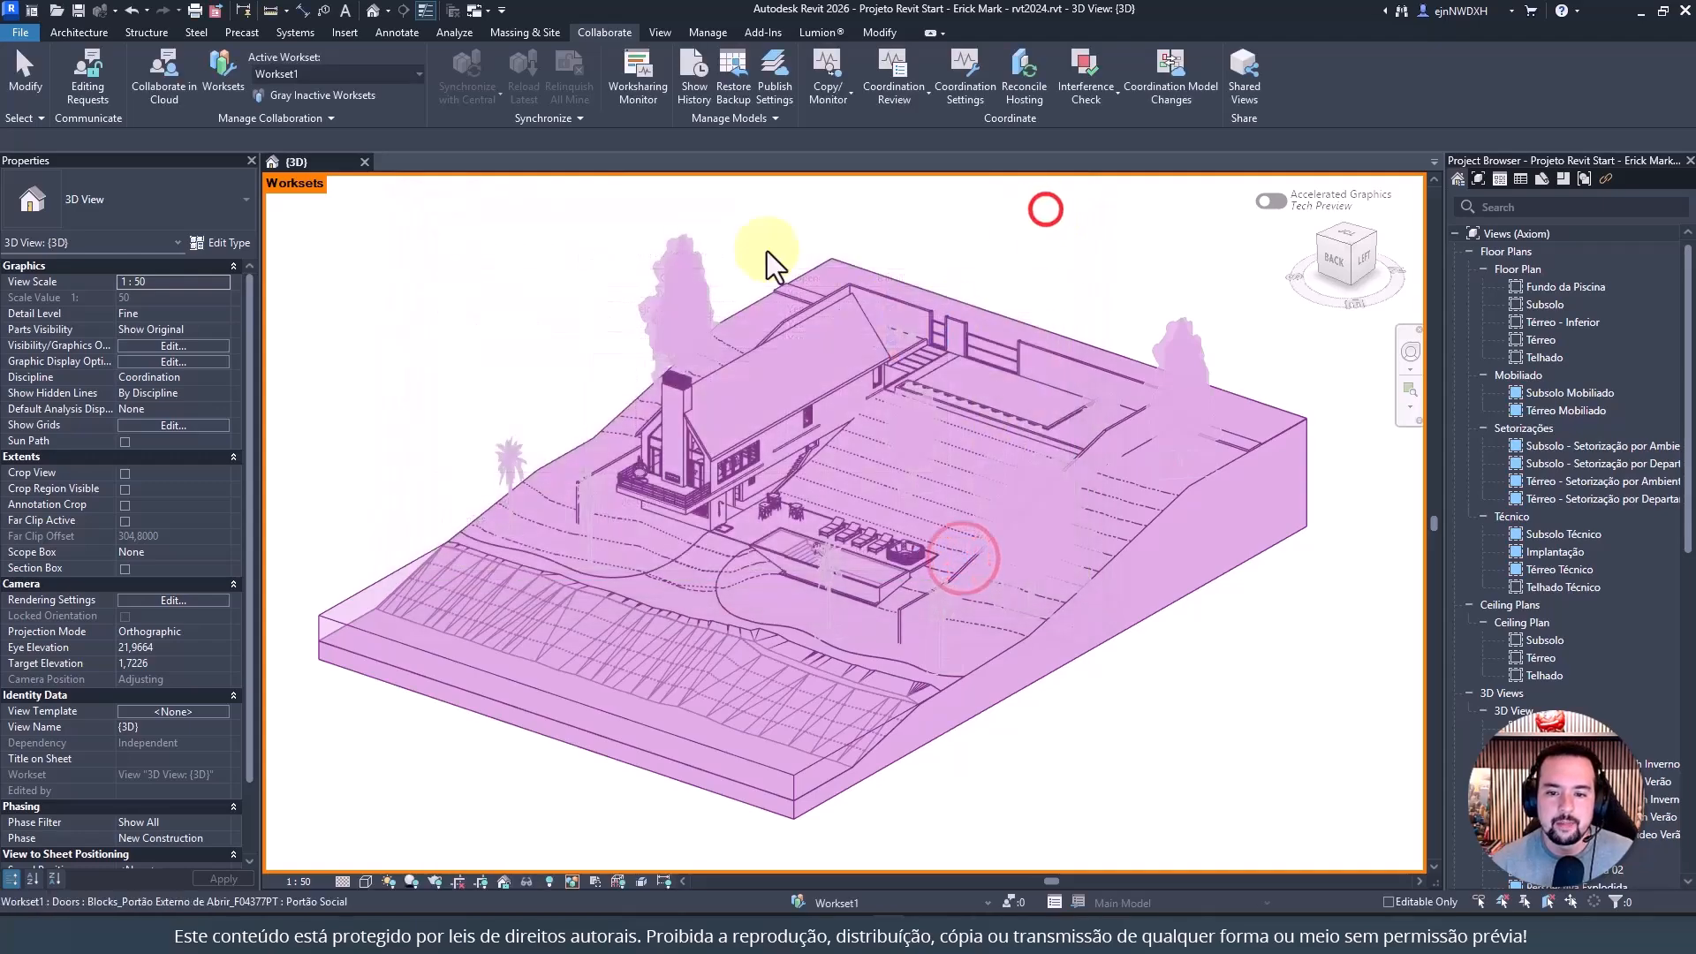
Temporarily isolate the Walls category in the 3D view, using the long concrete boundary wall as the reference element
{"action": "left_click", "coordinate": [908, 302]}
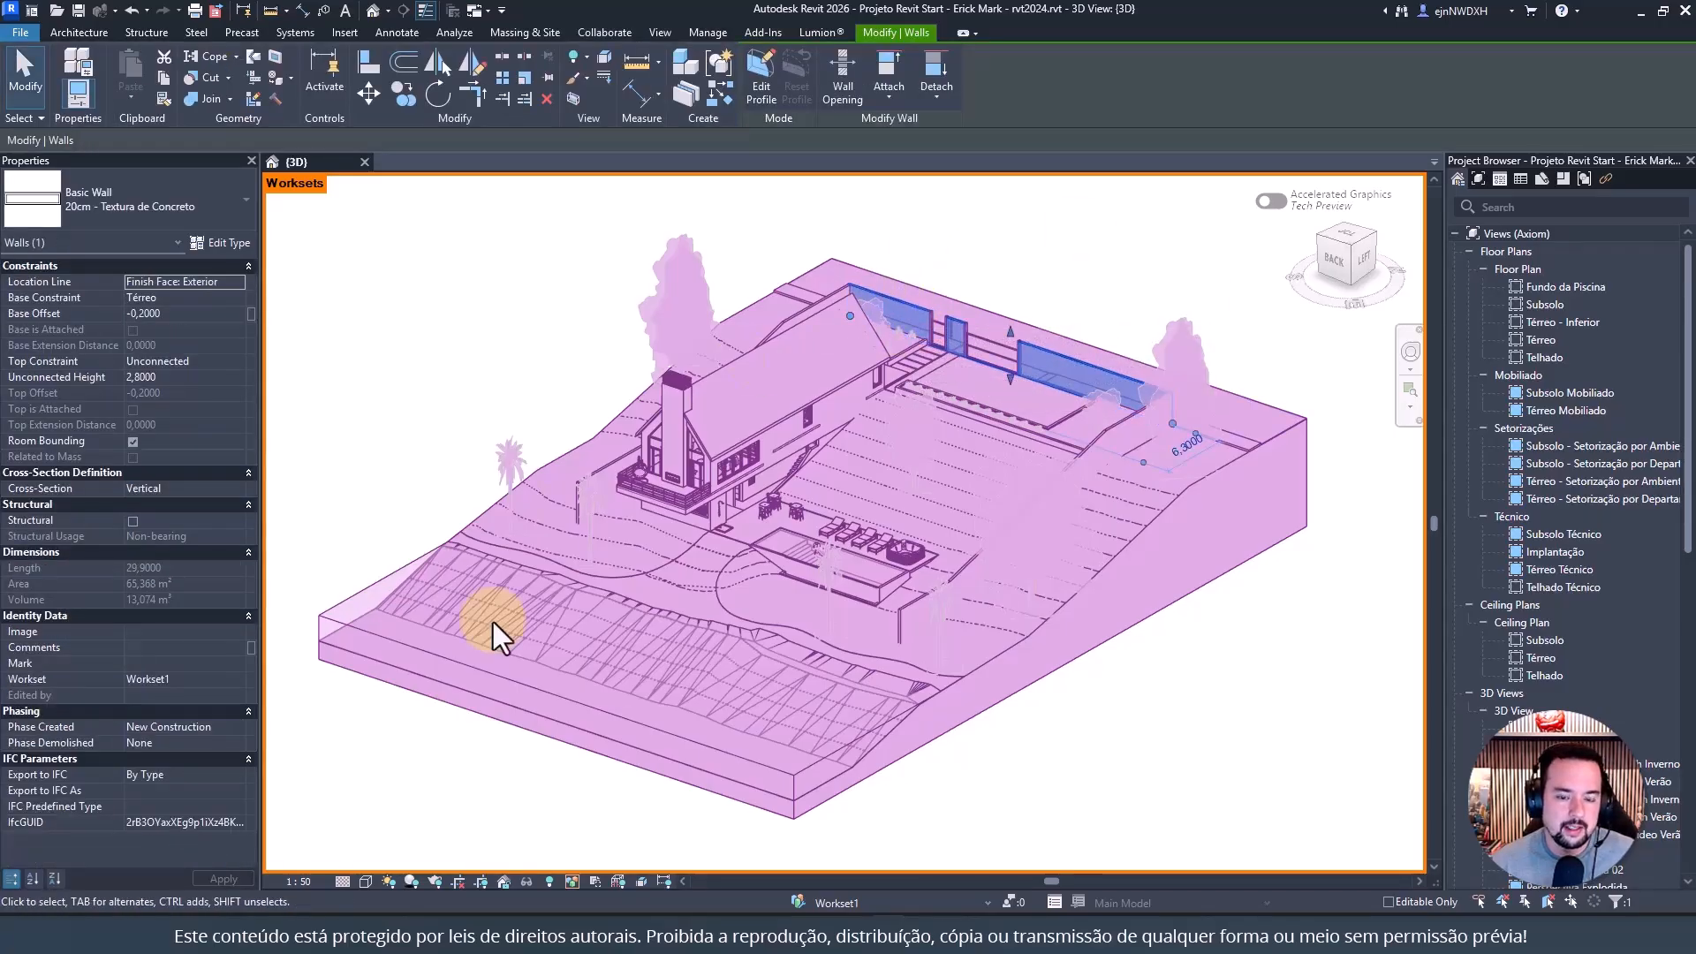
{"action": "left_click", "coordinate": [524, 881]}
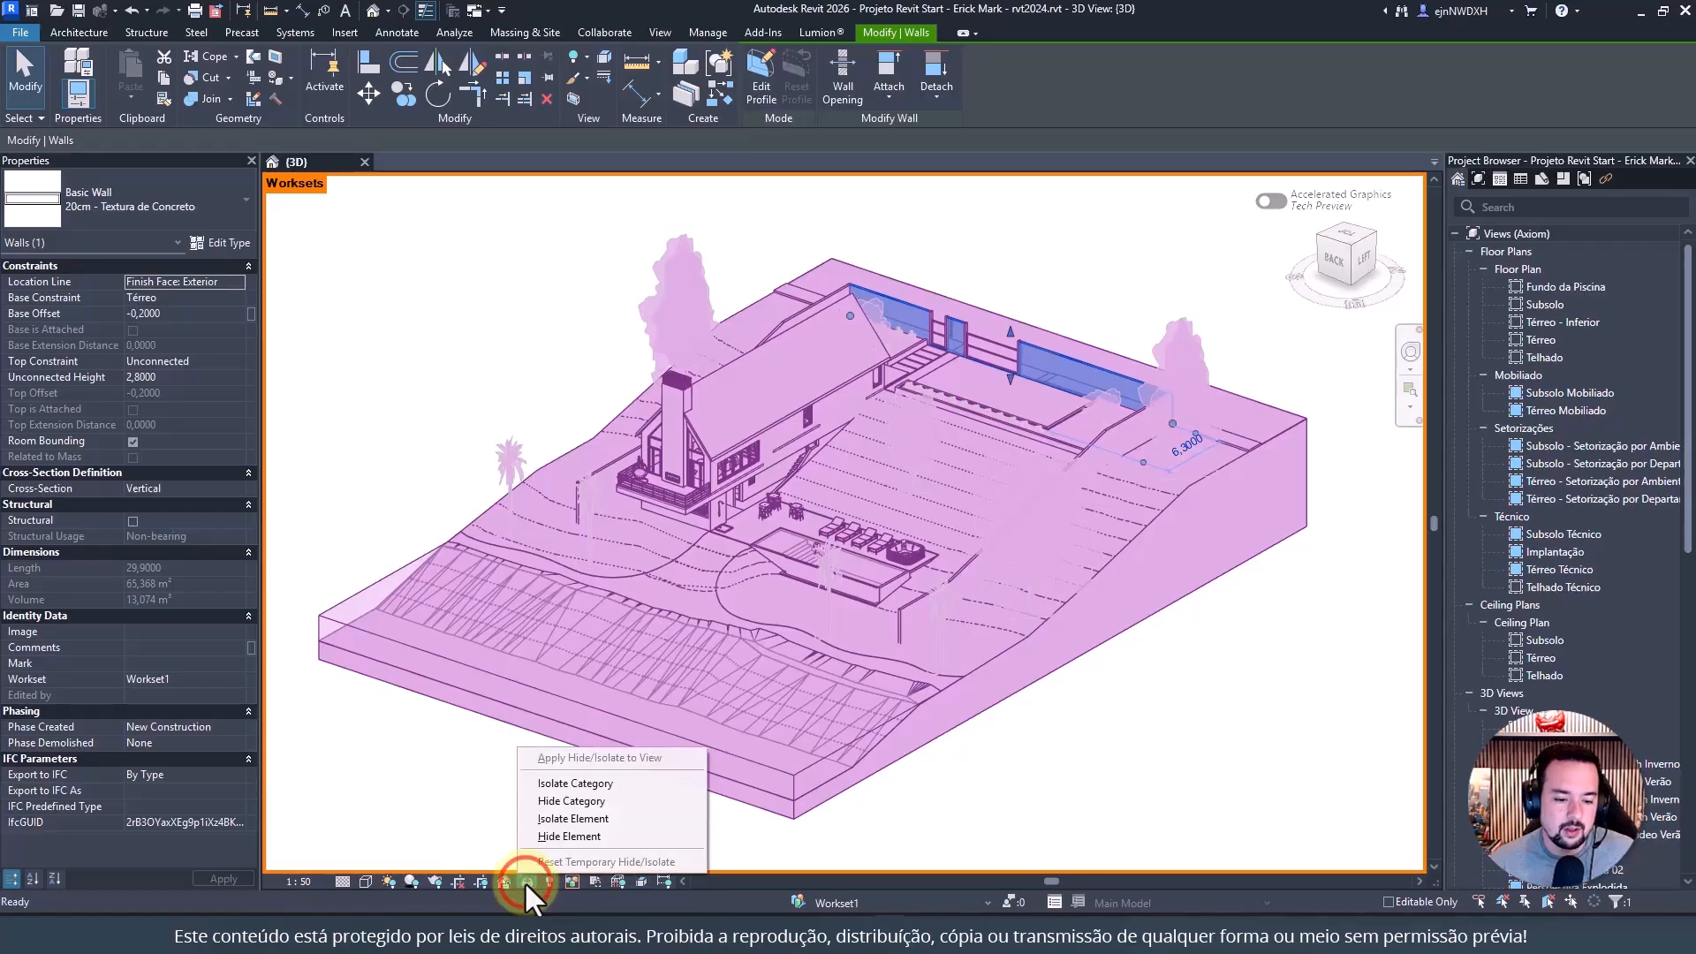
{"action": "left_click", "coordinate": [613, 783]}
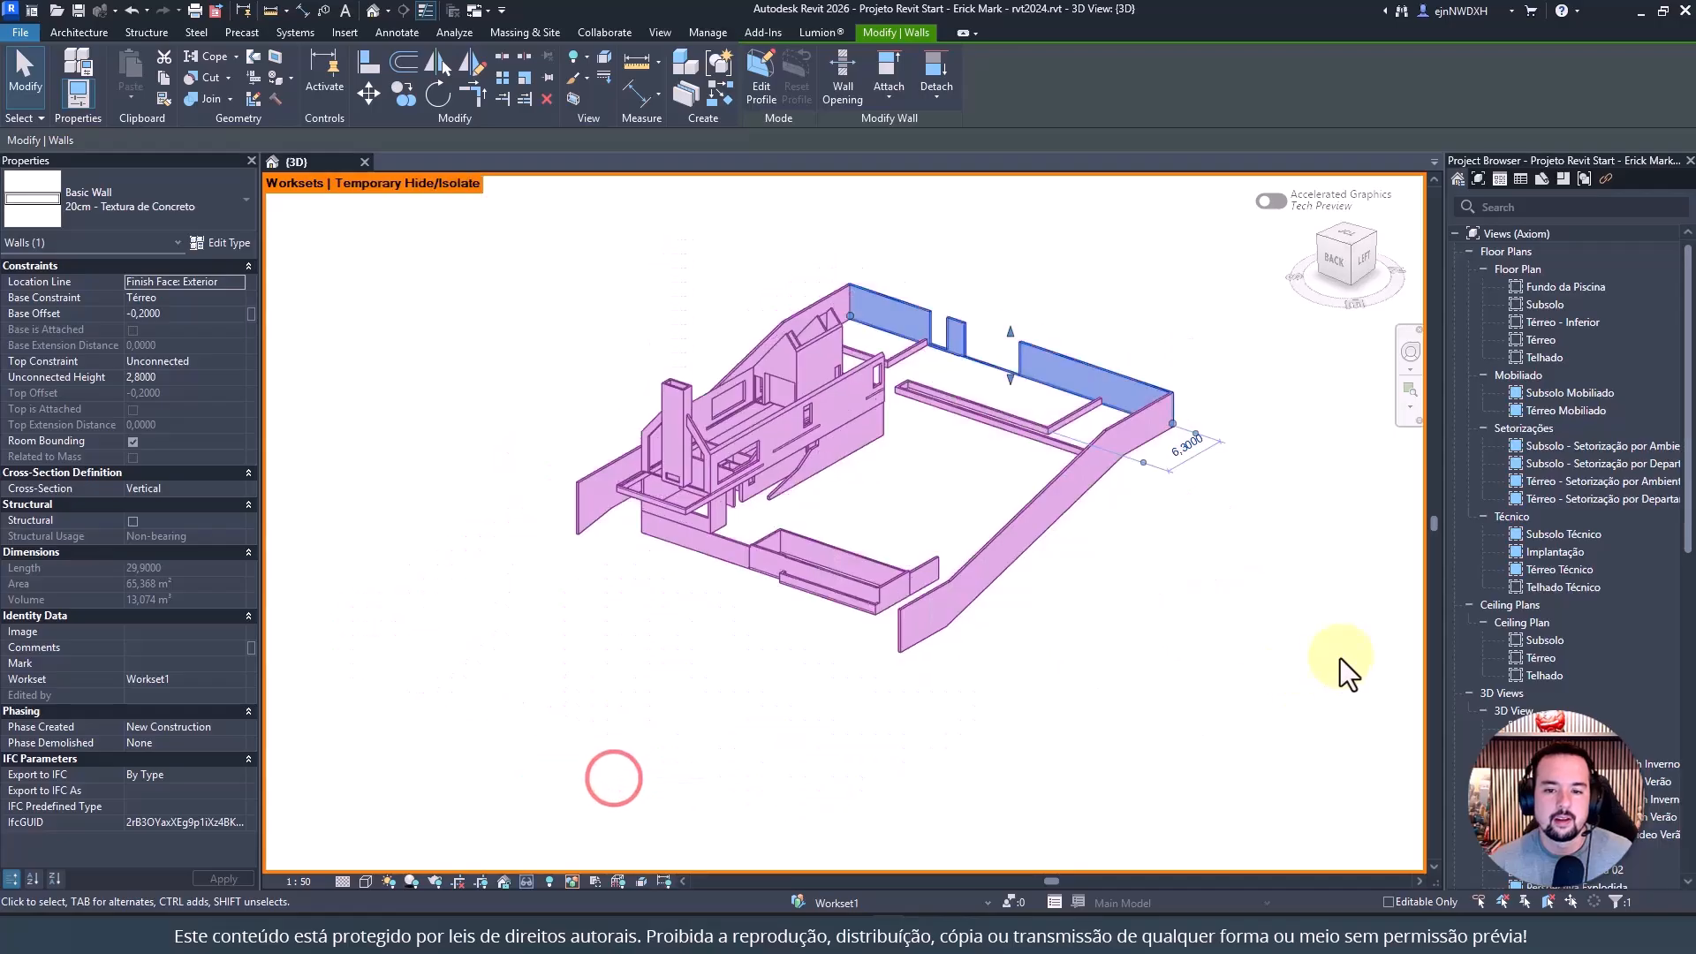
{"action": "left_click", "coordinate": [1339, 659]}
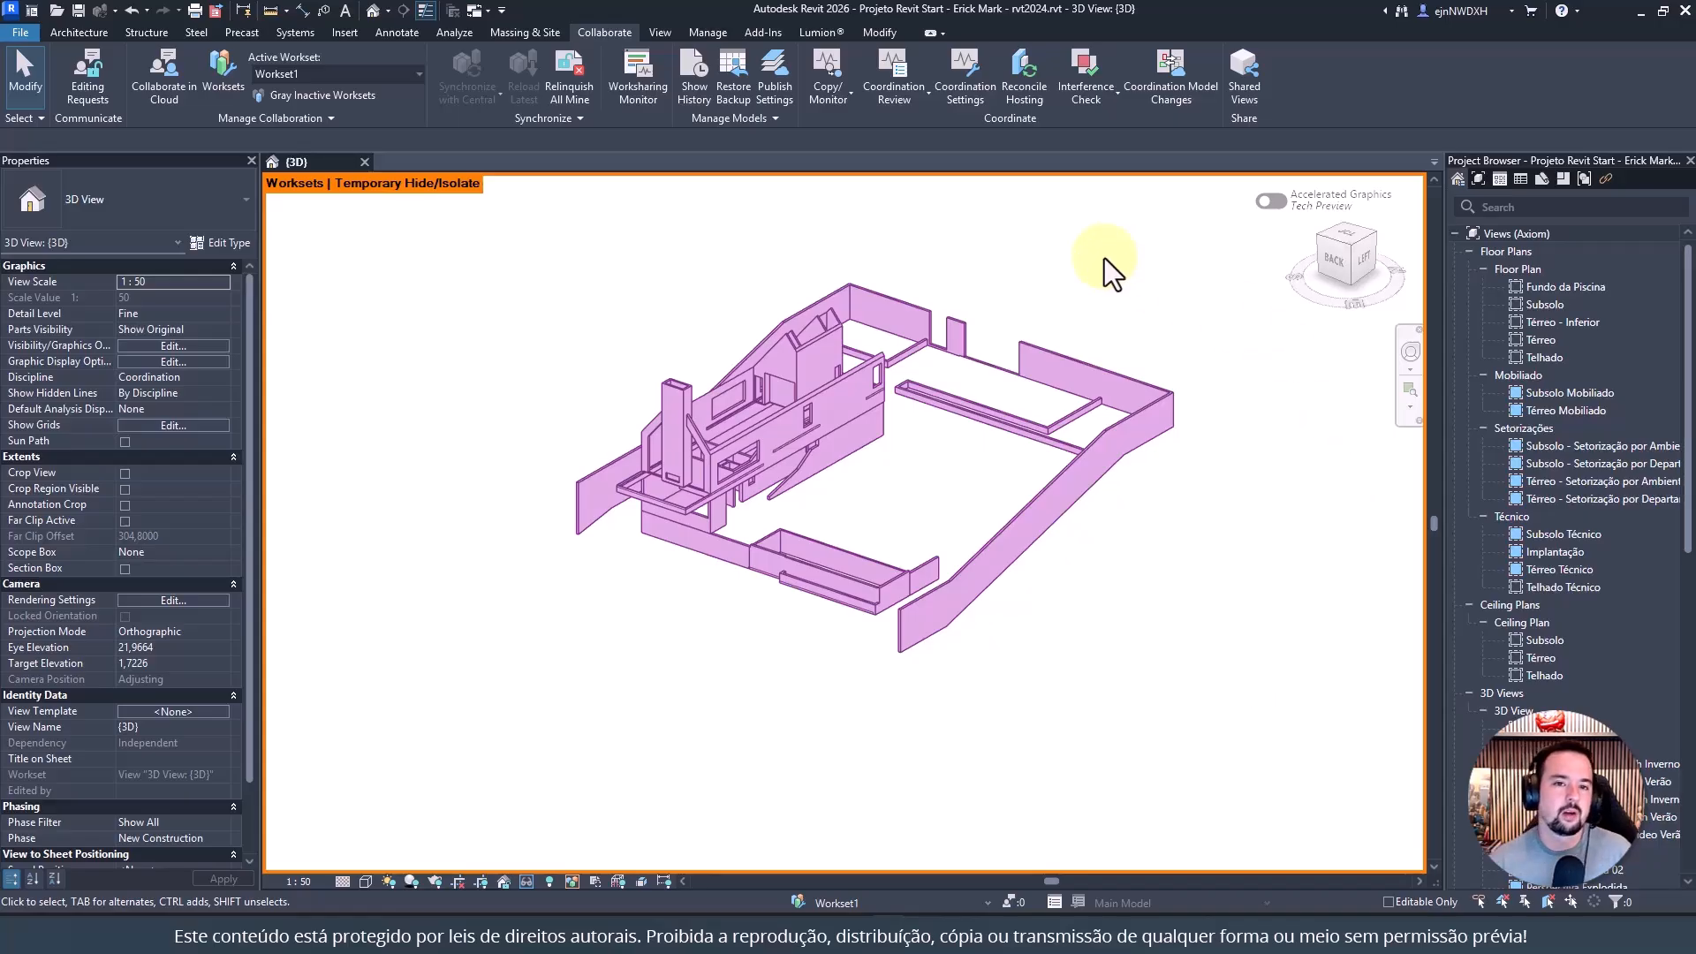
Select all the isolated walls together, assign them to the Paredes workset and clear the selection
{"action": "scroll", "coordinate": [1101, 265], "scroll_direction": "up", "scroll_amount": 2}
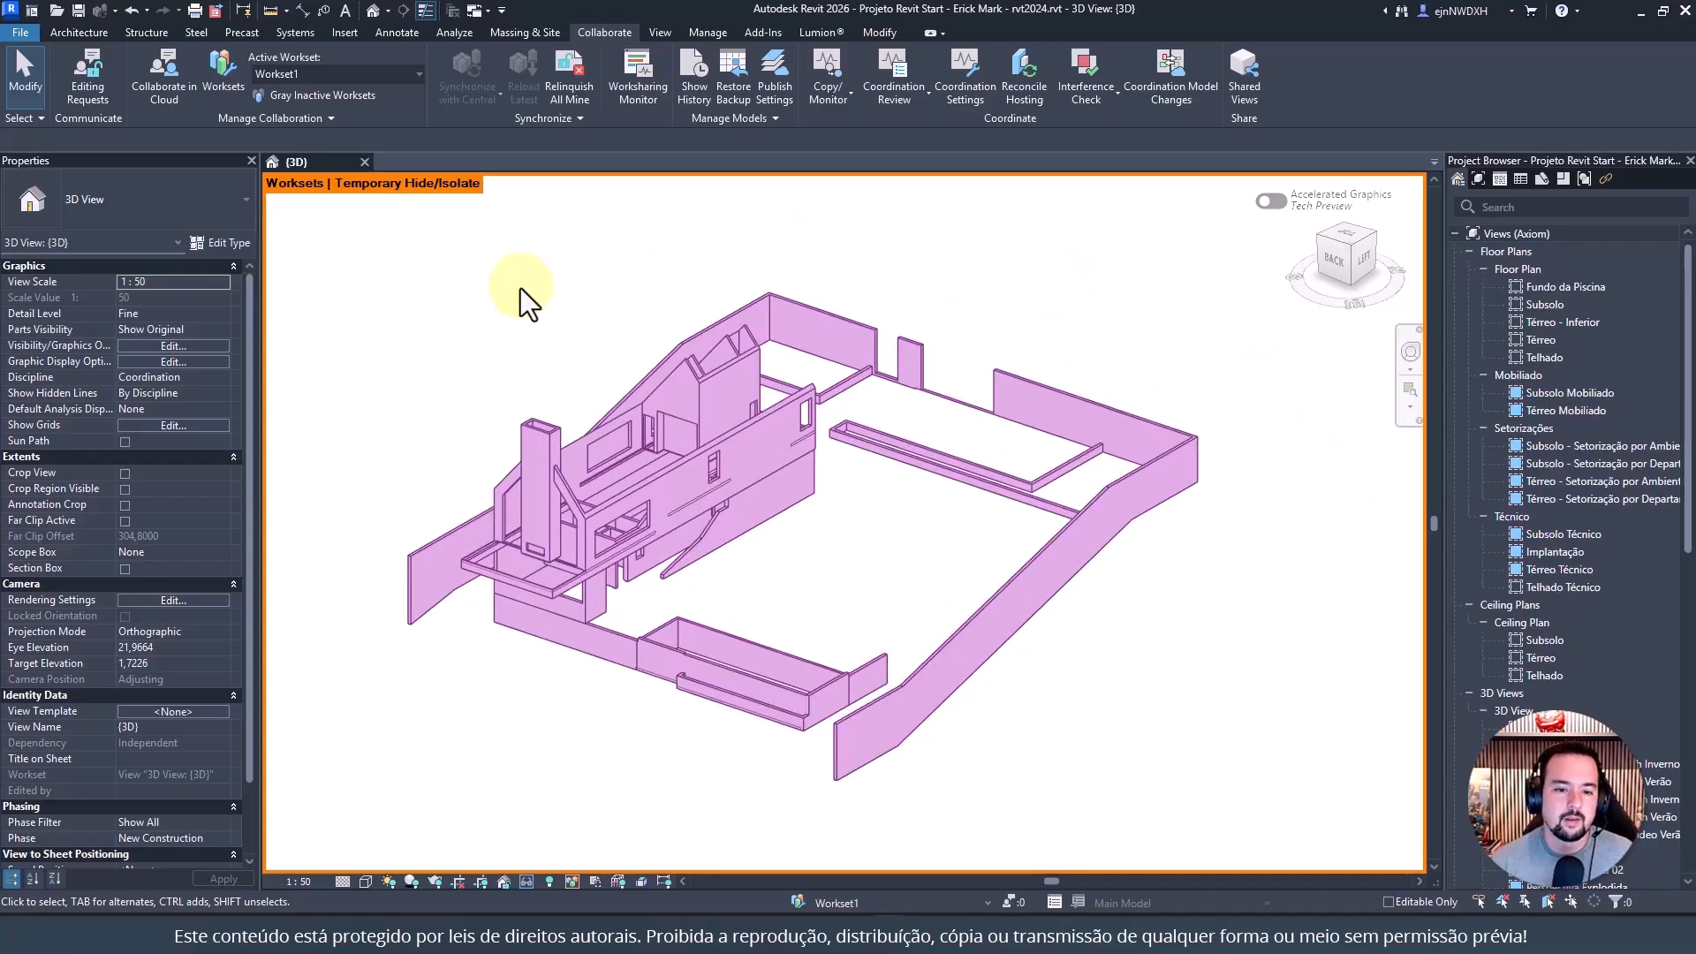
{"action": "middle_click_drag", "start_coordinate": [540, 281], "coordinate": [584, 277]}
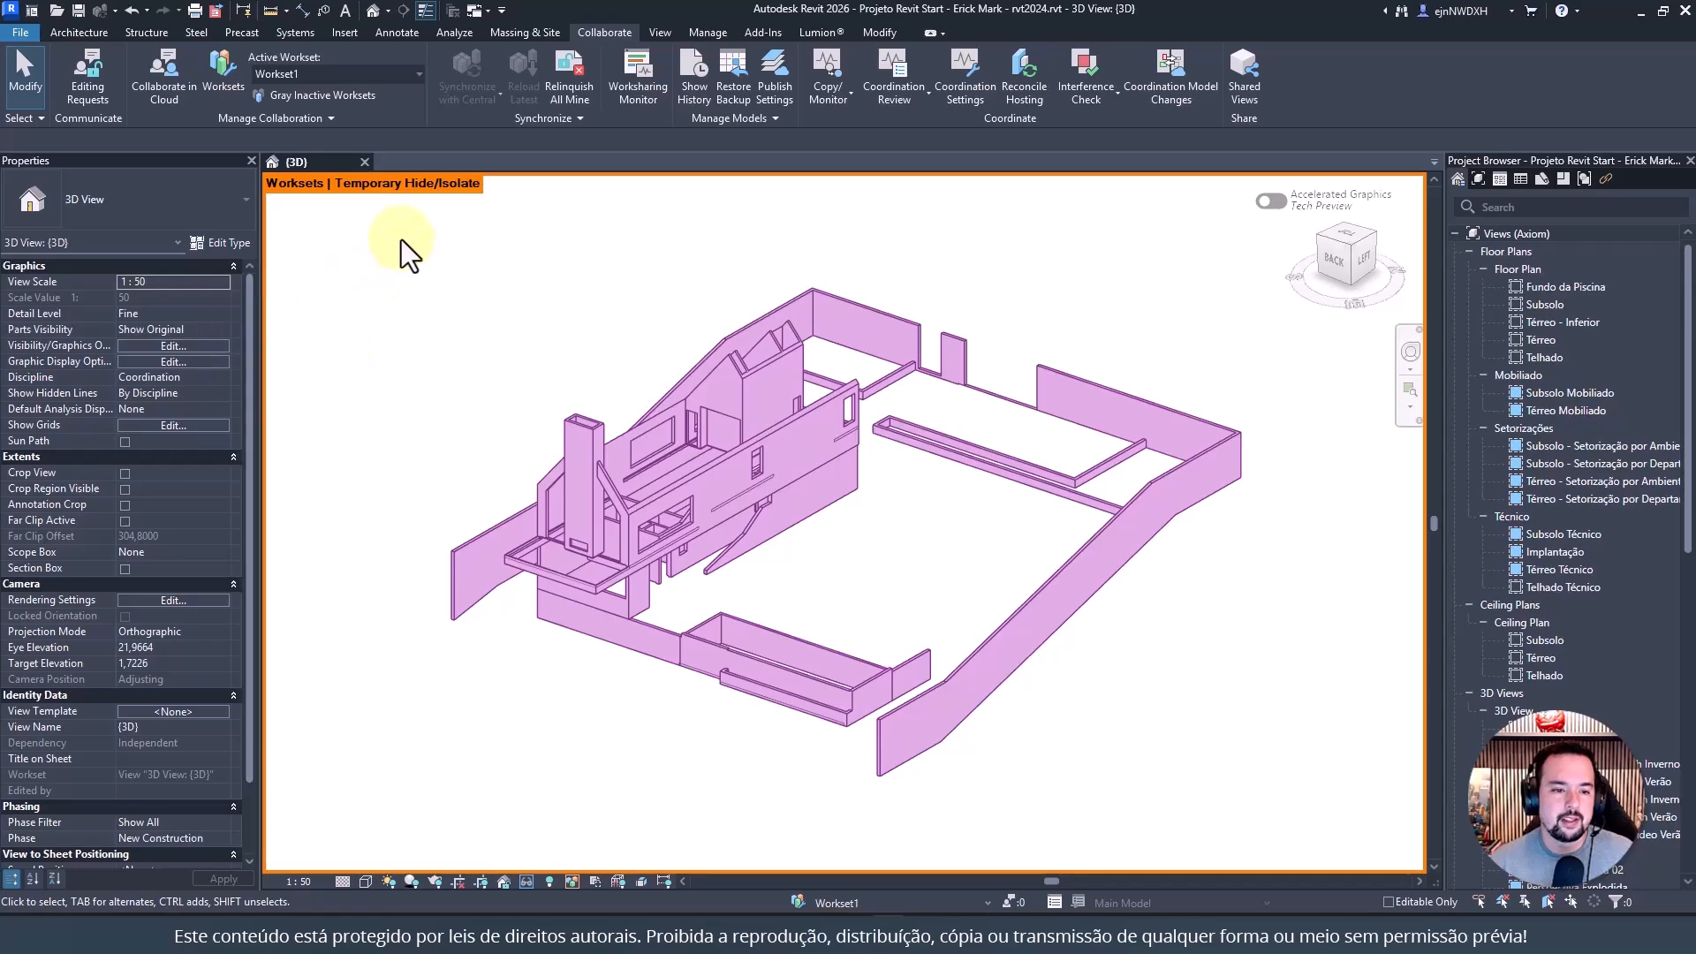
{"action": "left_click_drag", "start_coordinate": [368, 227], "coordinate": [1316, 796]}
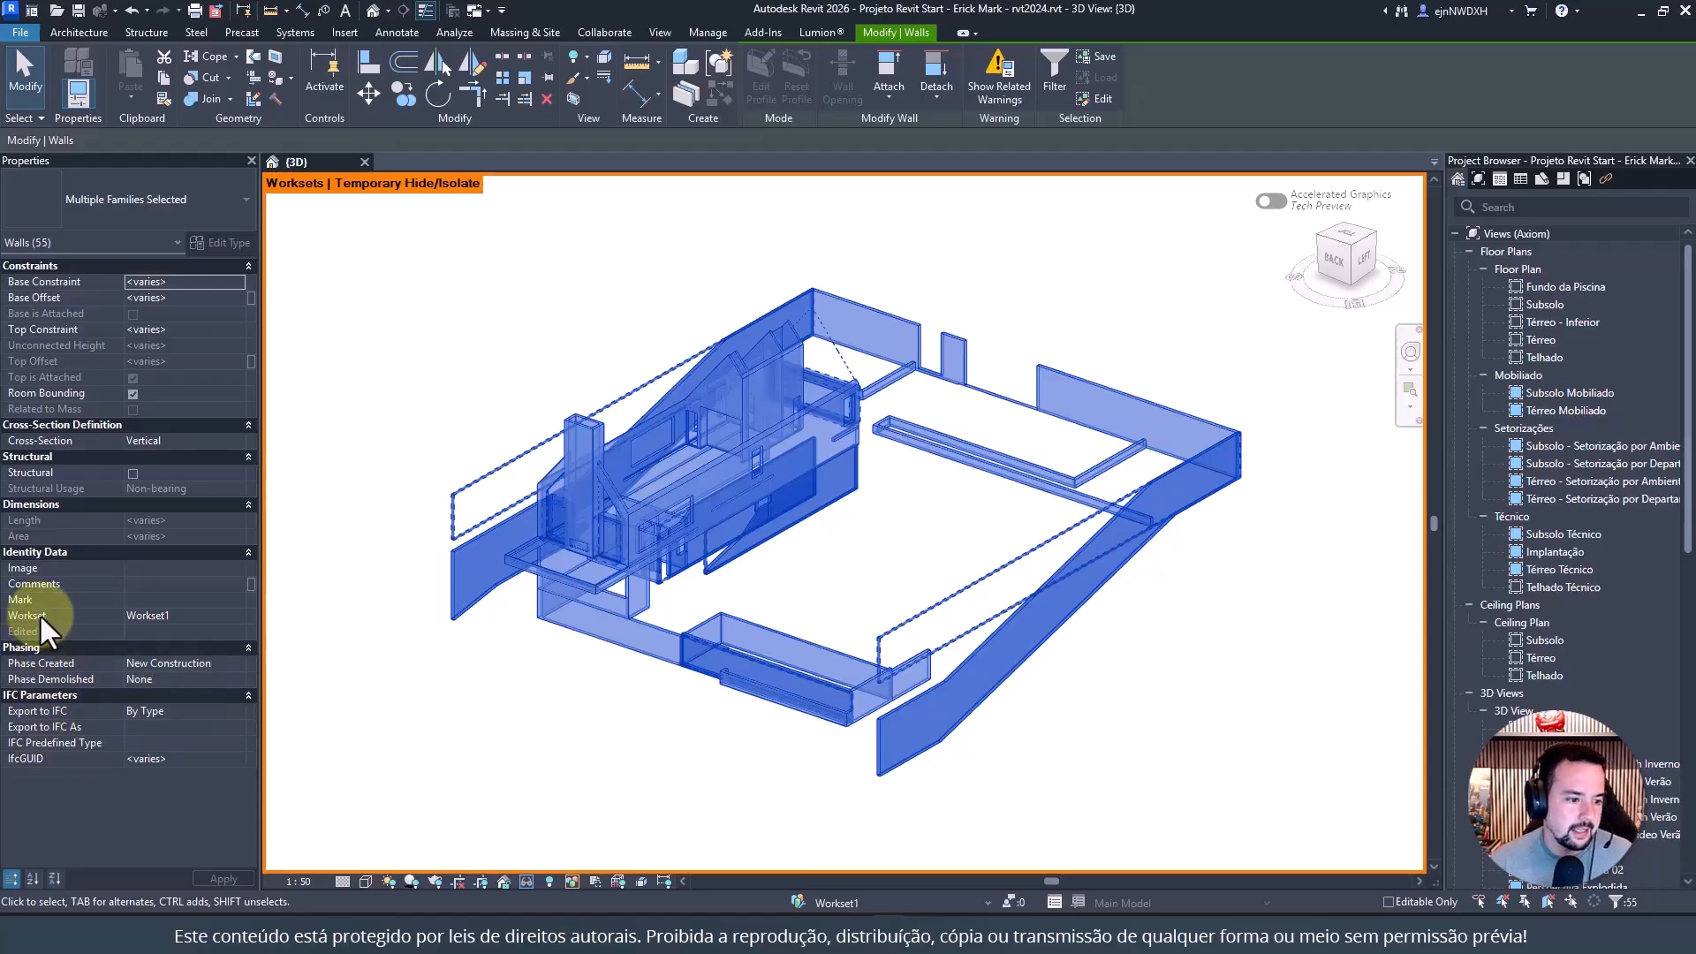
{"action": "left_click", "coordinate": [205, 616]}
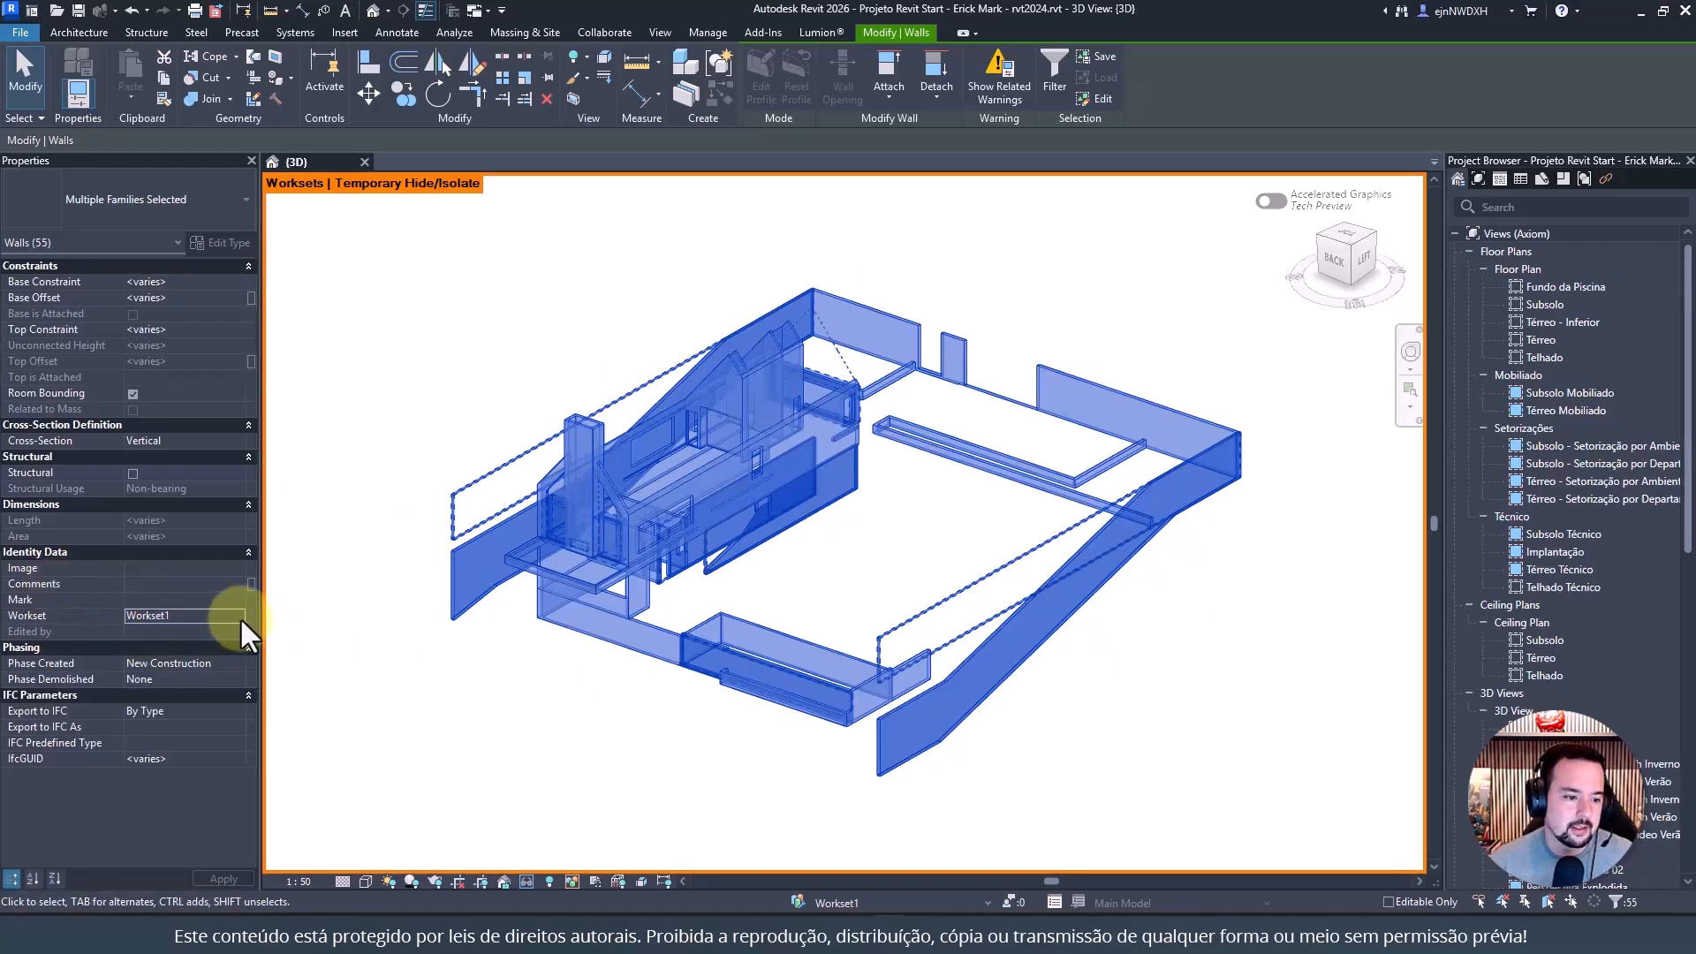
{"action": "left_click", "coordinate": [235, 614]}
{"action": "left_click", "coordinate": [235, 614]}
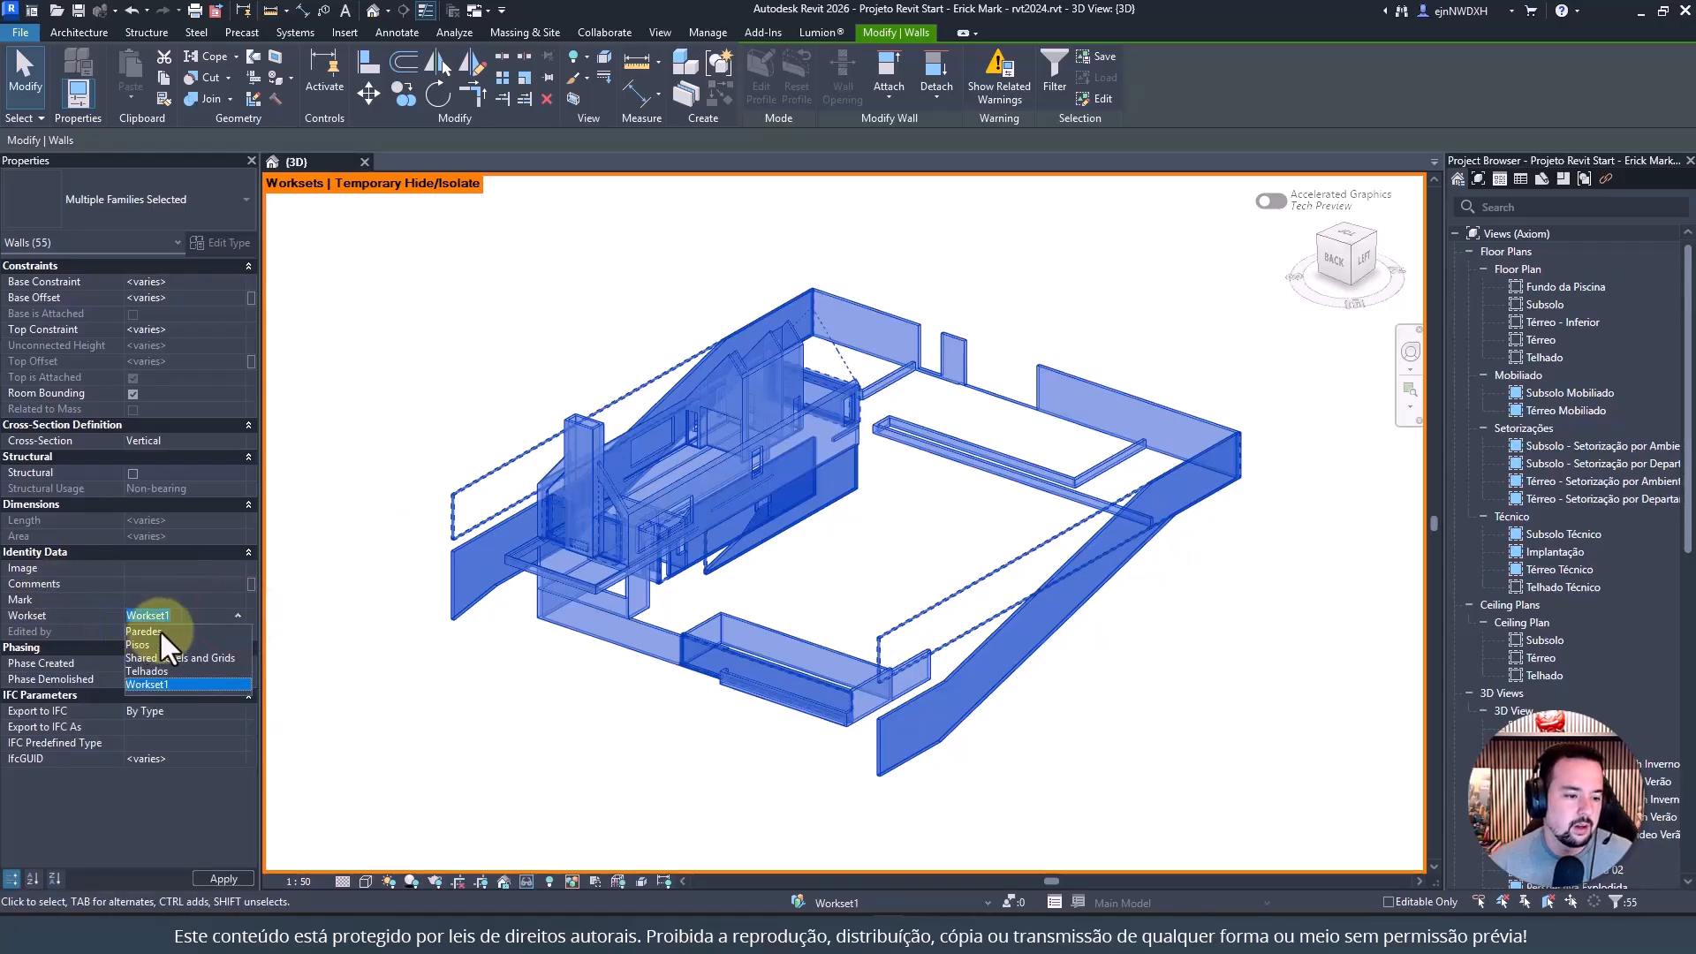
{"action": "left_click", "coordinate": [166, 629]}
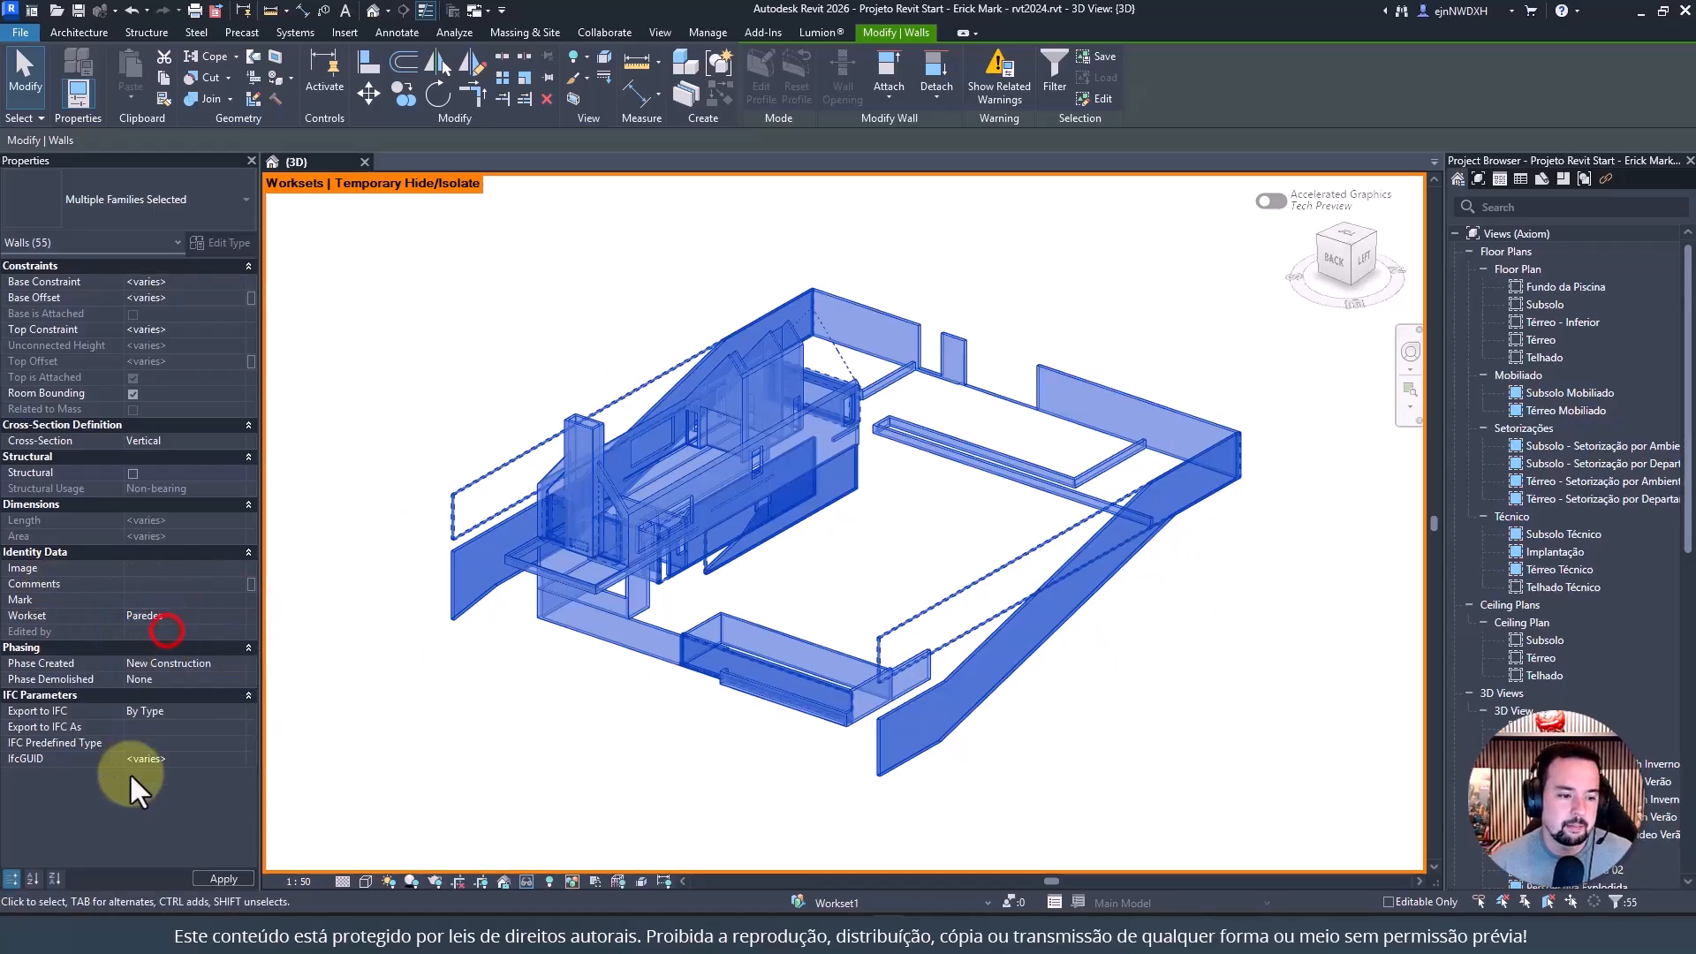
{"action": "left_click", "coordinate": [765, 756]}
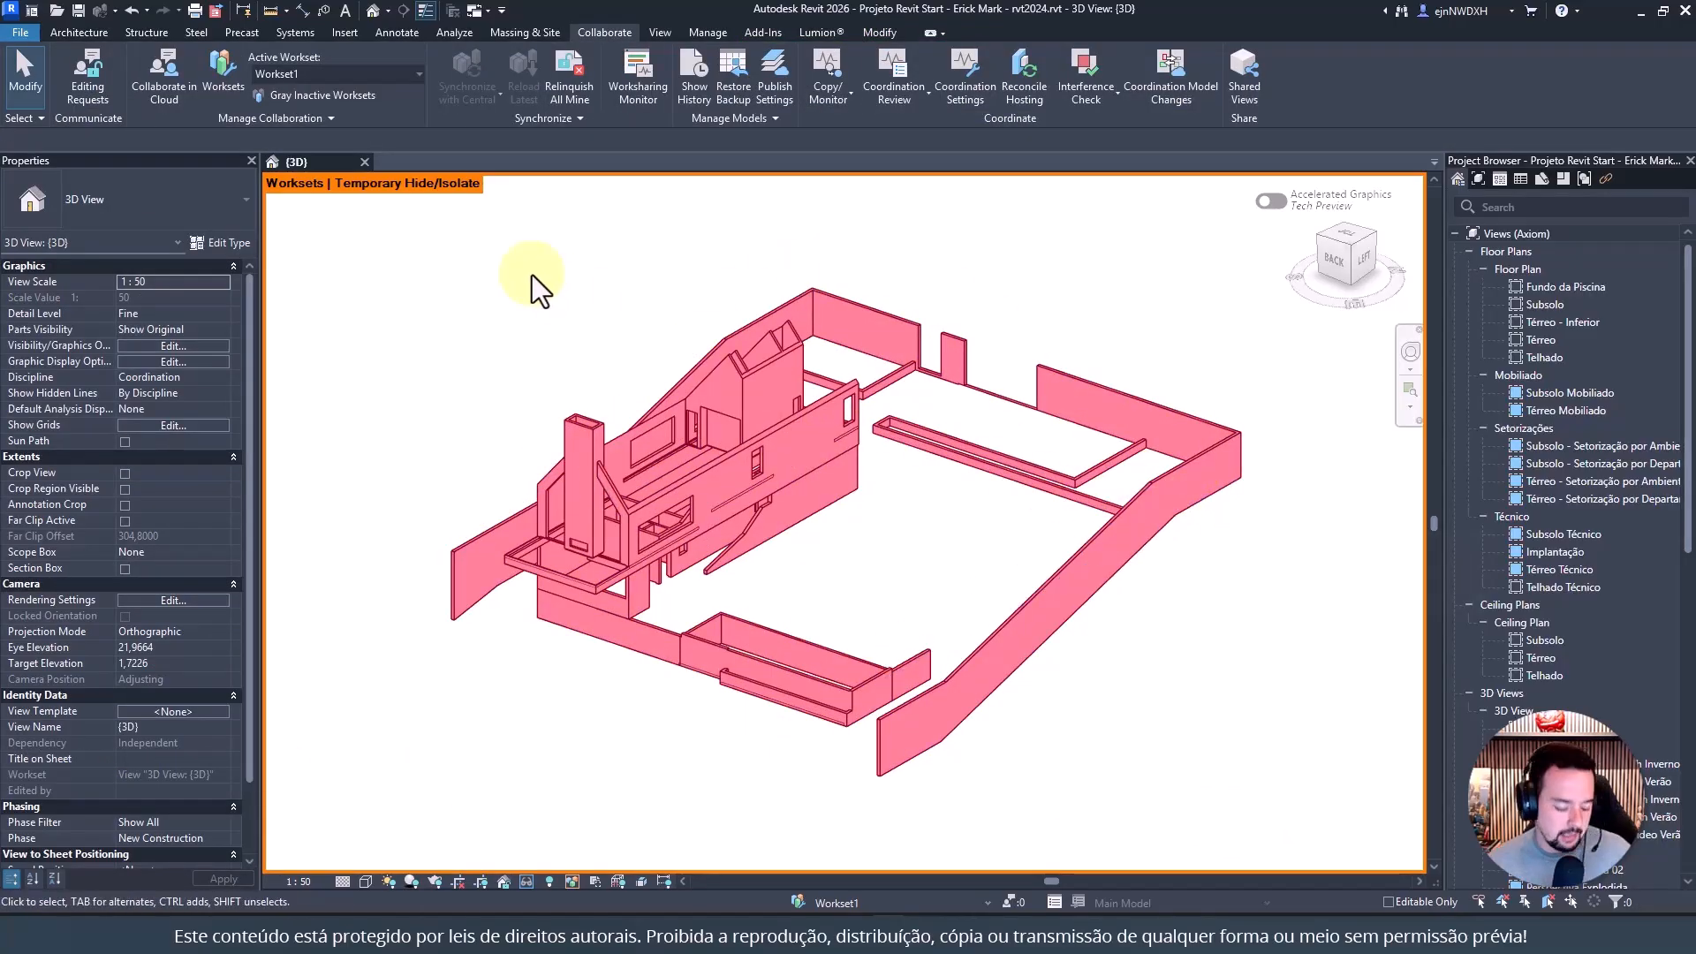
Reset the temporary wall isolation so the 3D view shows the complete model again
{"action": "left_click", "coordinate": [527, 880]}
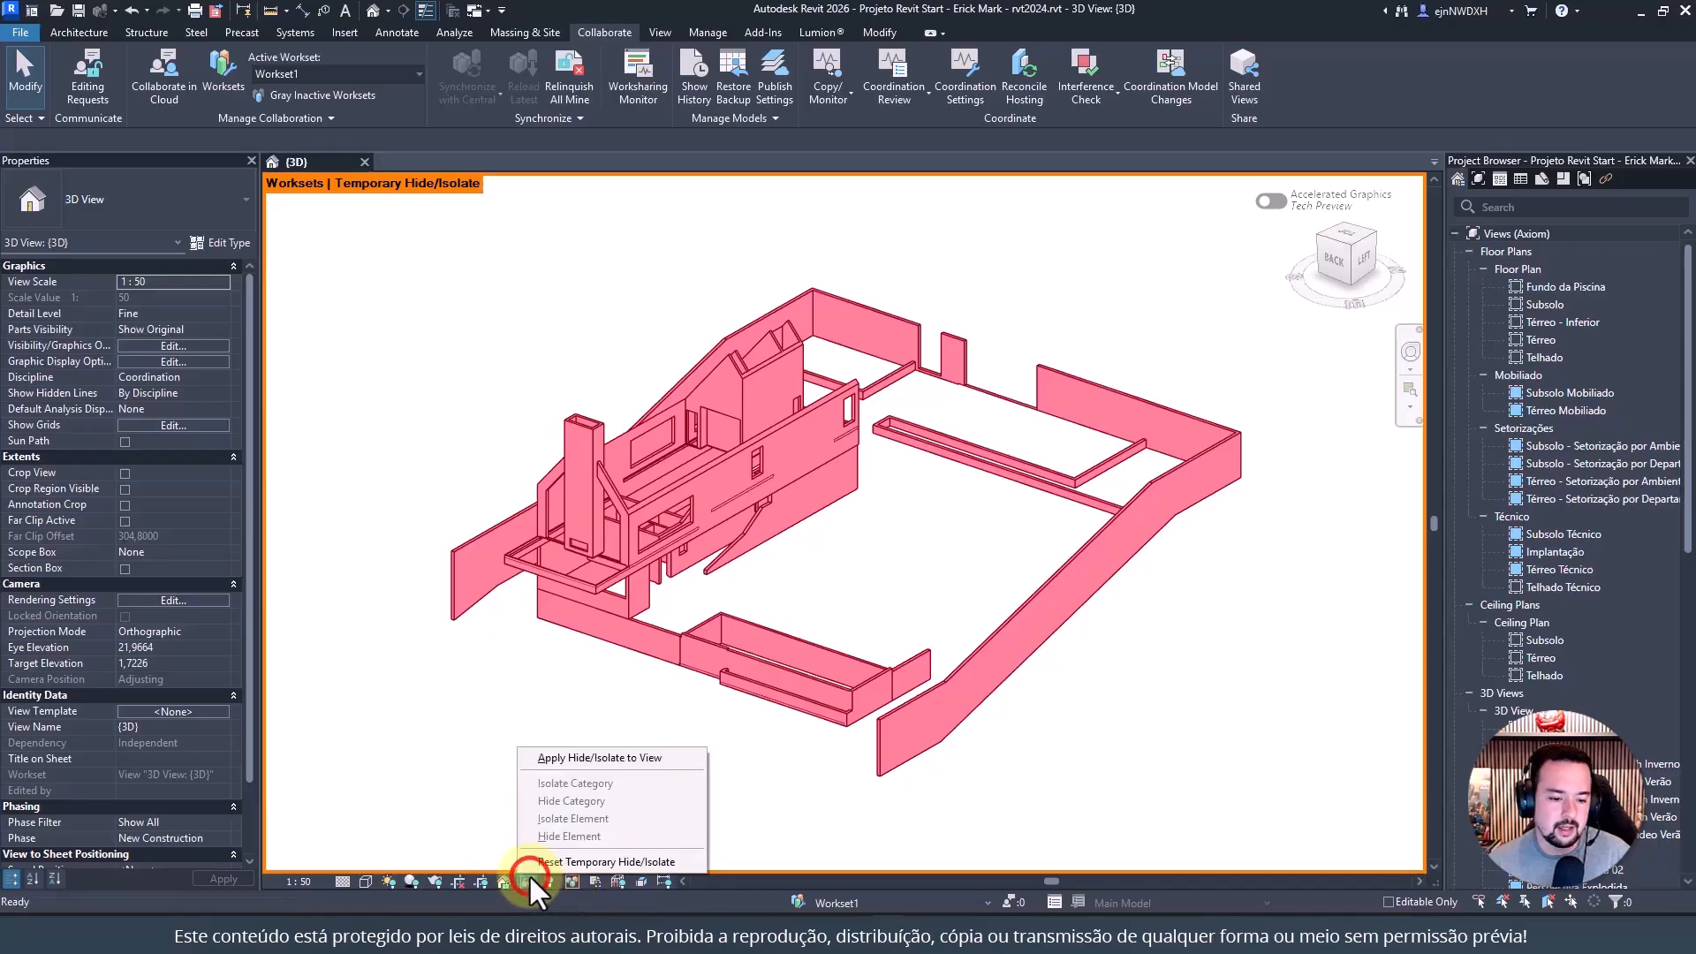
{"action": "left_click", "coordinate": [584, 862]}
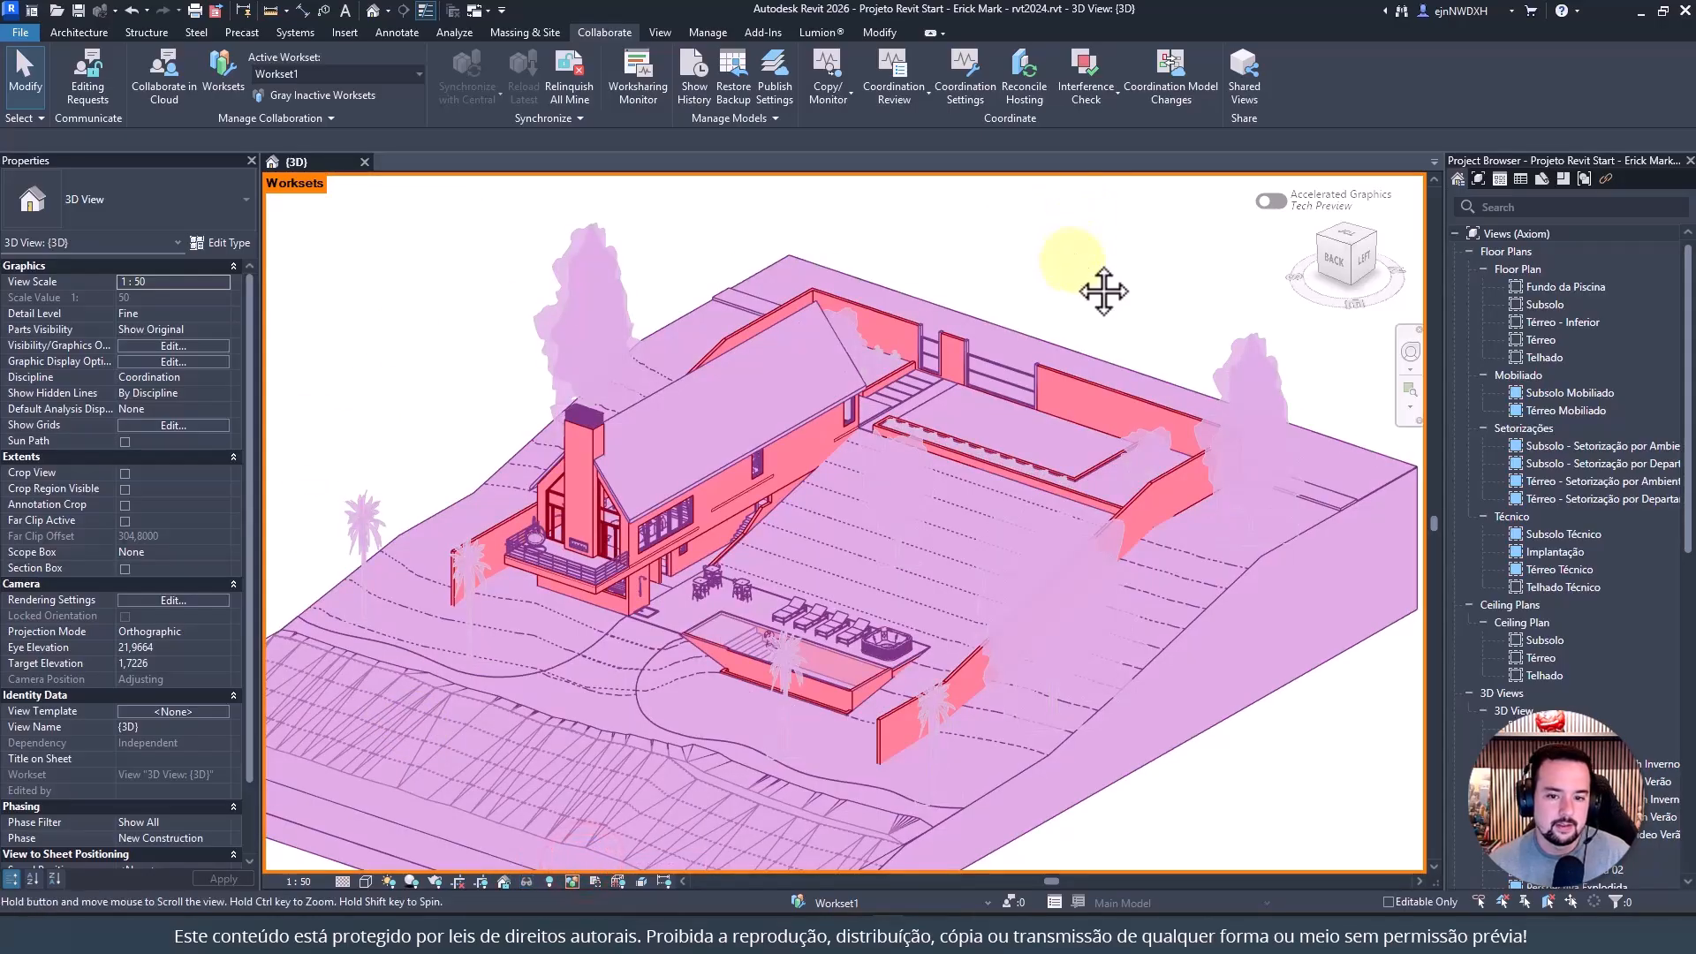
{"action": "middle_click_drag", "start_coordinate": [1099, 291], "coordinate": [1042, 253]}
{"action": "scroll", "coordinate": [1101, 215], "scroll_direction": "down", "scroll_amount": 2}
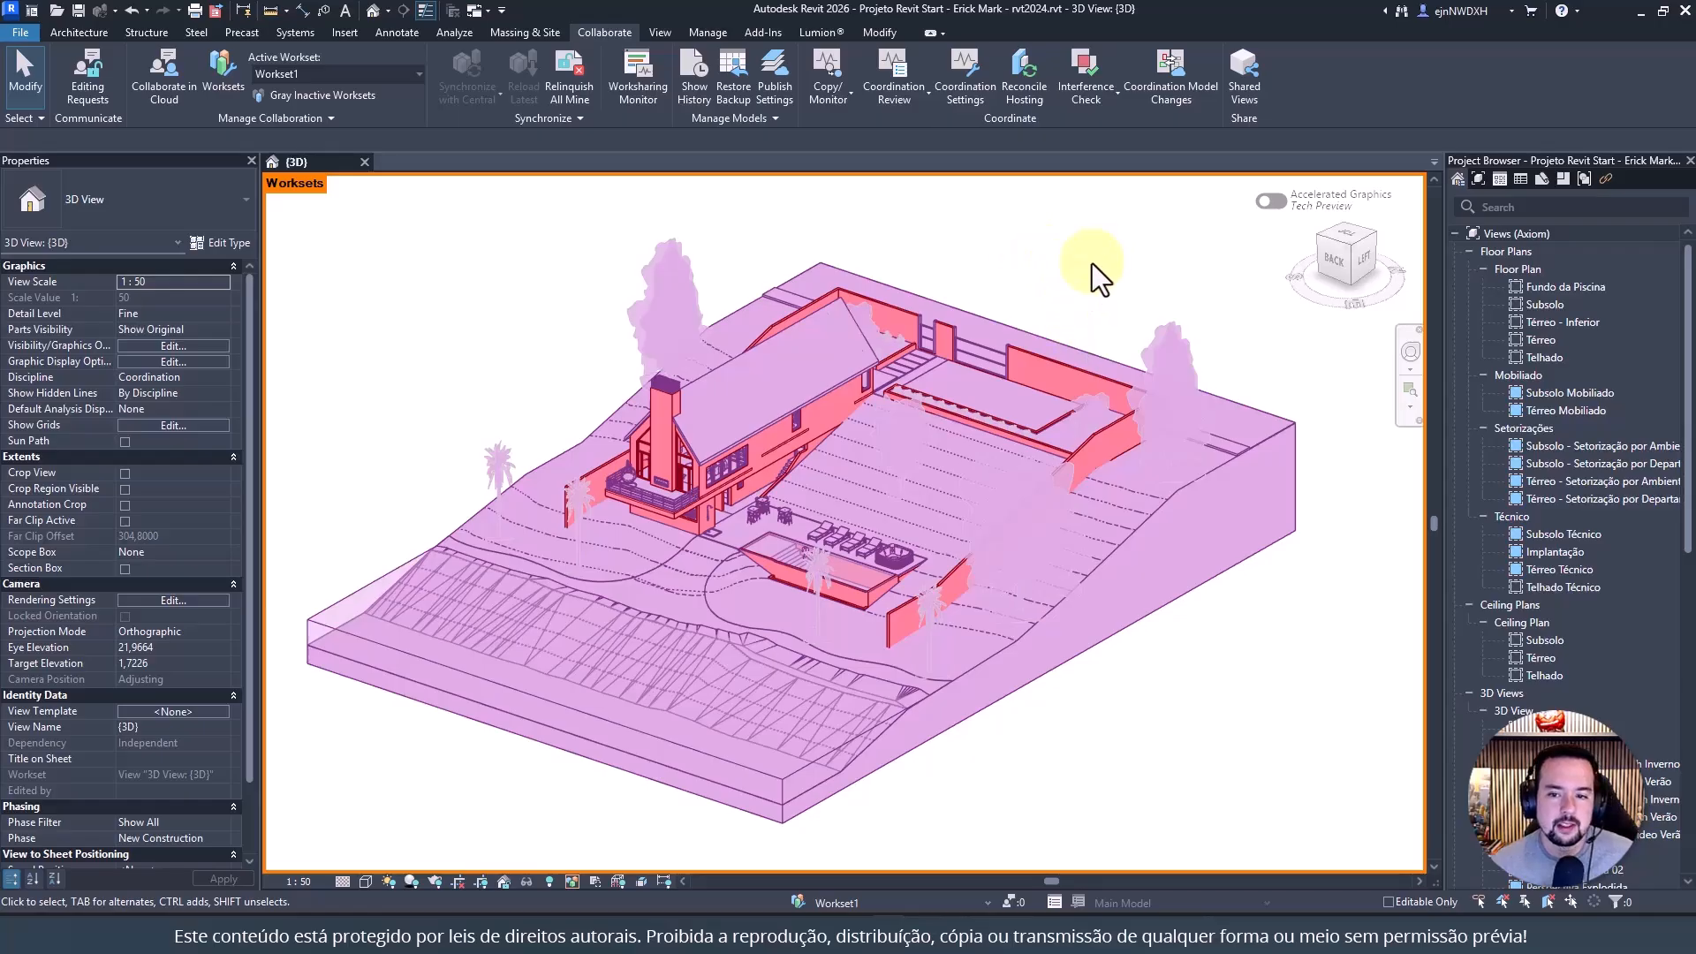
{"action": "left_click", "coordinate": [1056, 369]}
{"action": "left_click", "coordinate": [1063, 225]}
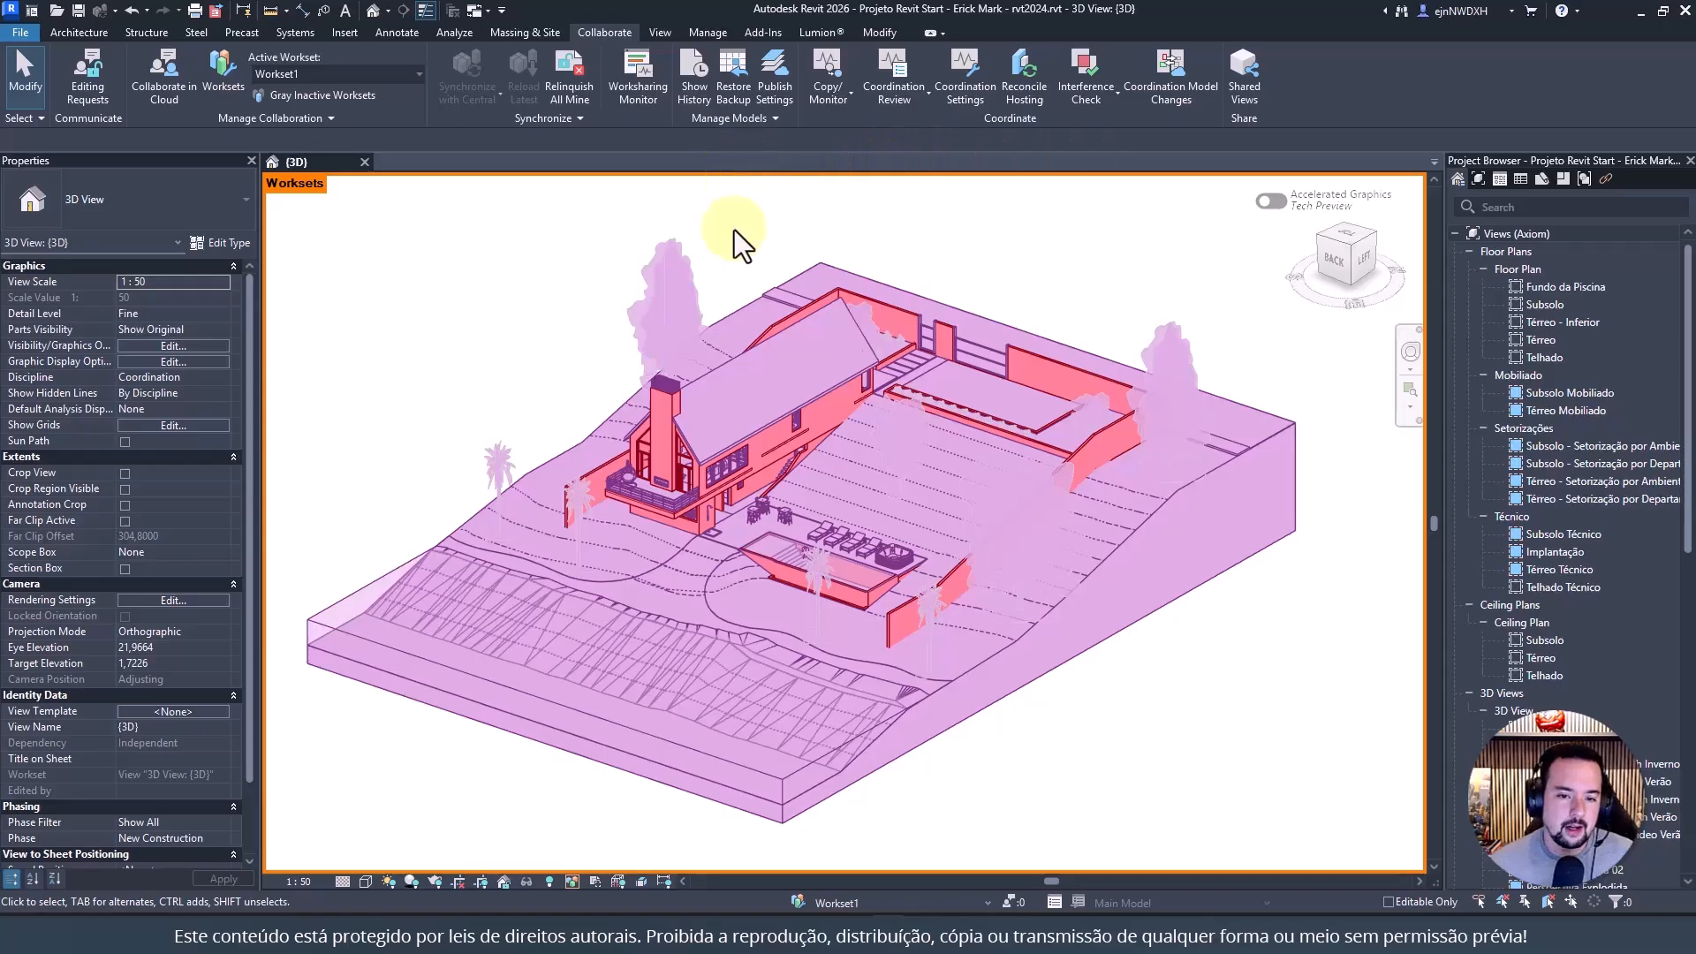
Select the house's gable roof and temporarily isolate the Roofs category in the 3D view
{"action": "left_click", "coordinate": [729, 363]}
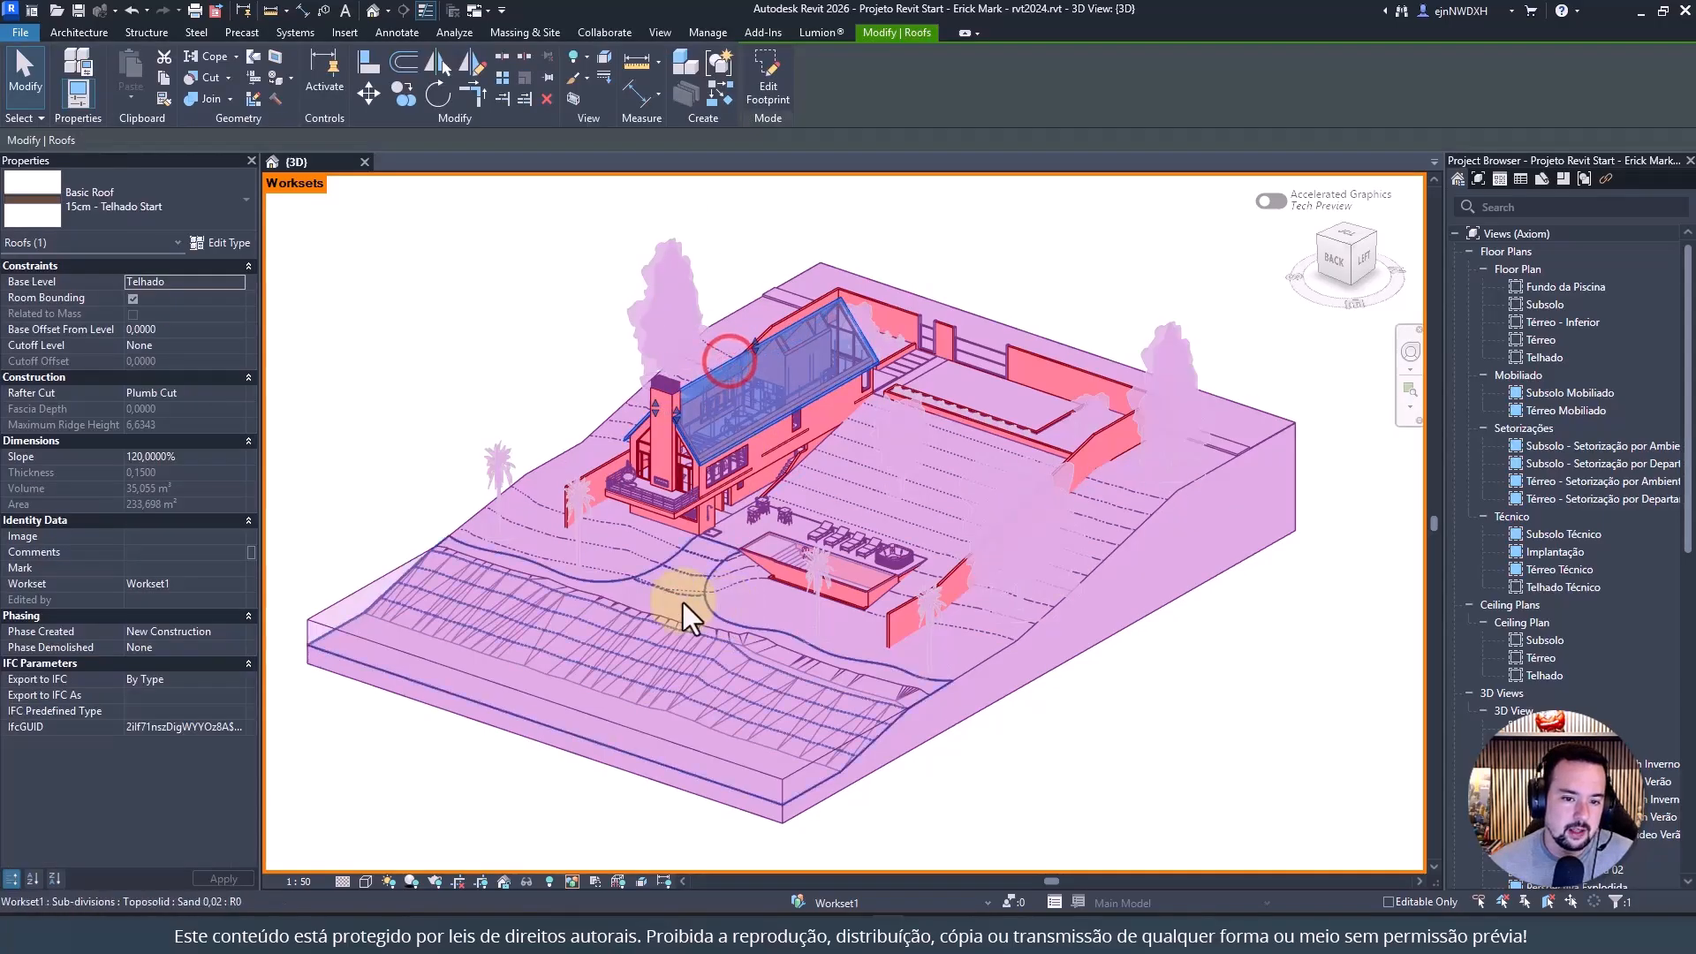
{"action": "left_click", "coordinate": [527, 882]}
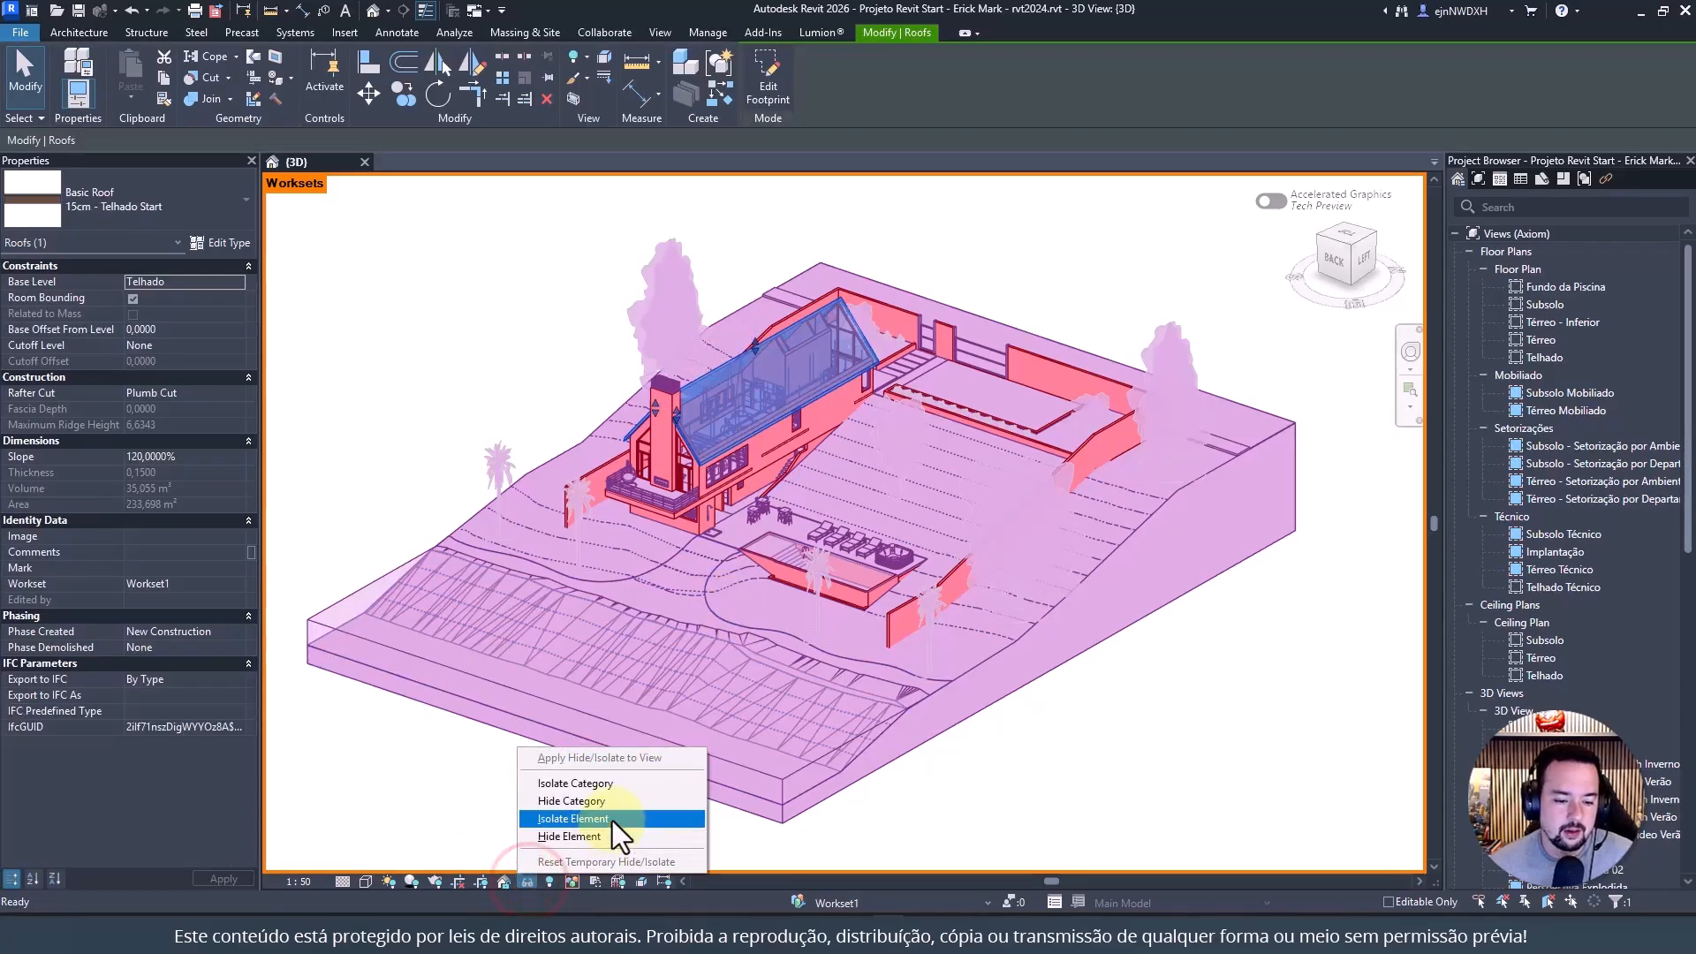
{"action": "left_click", "coordinate": [611, 783]}
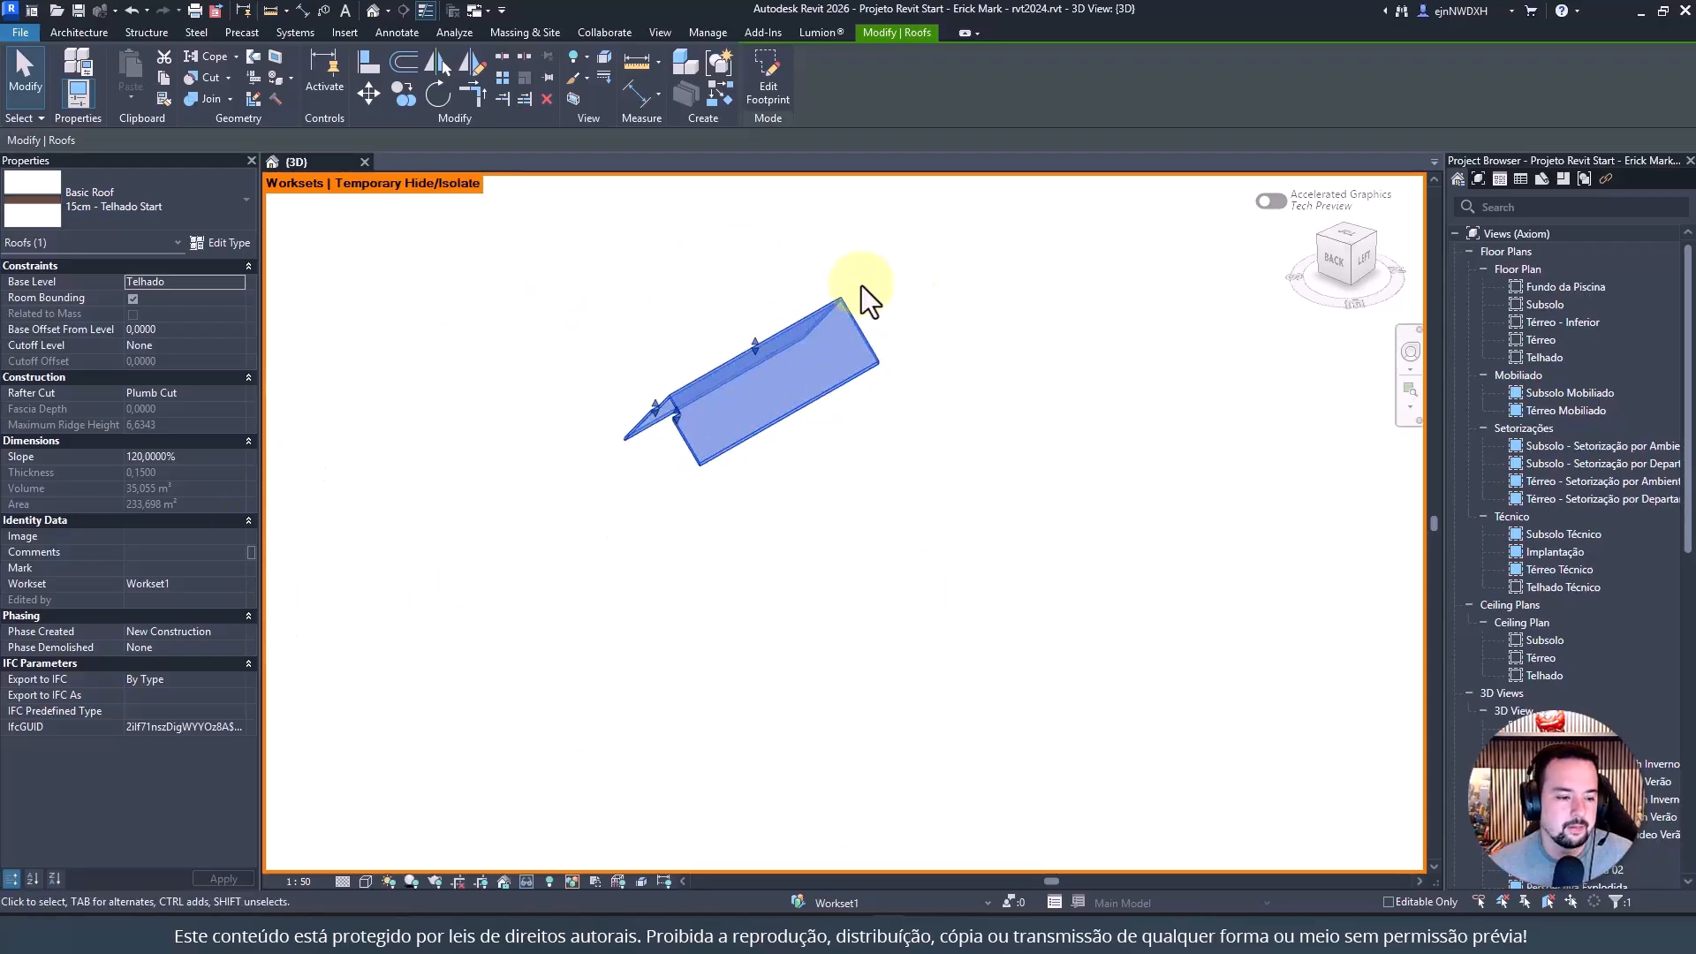
Assign the isolated roof to the Telhados workset and reset the temporary isolation
{"action": "left_click", "coordinate": [234, 583]}
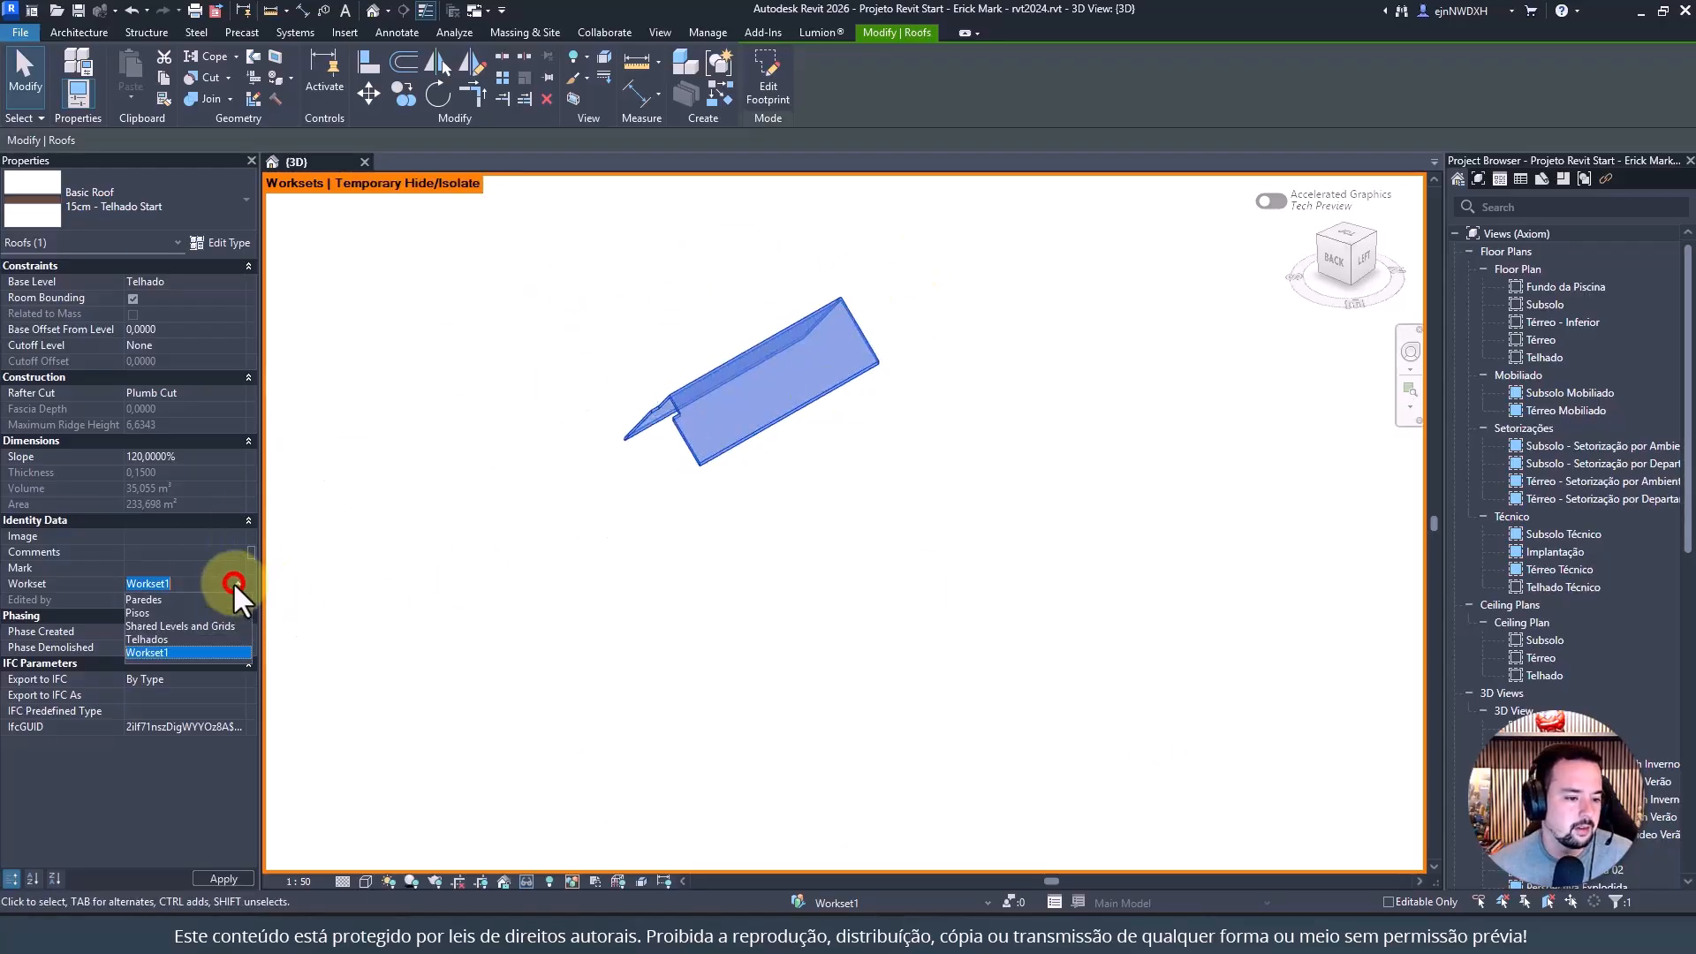
{"action": "left_click", "coordinate": [146, 639]}
{"action": "left_click", "coordinate": [905, 675]}
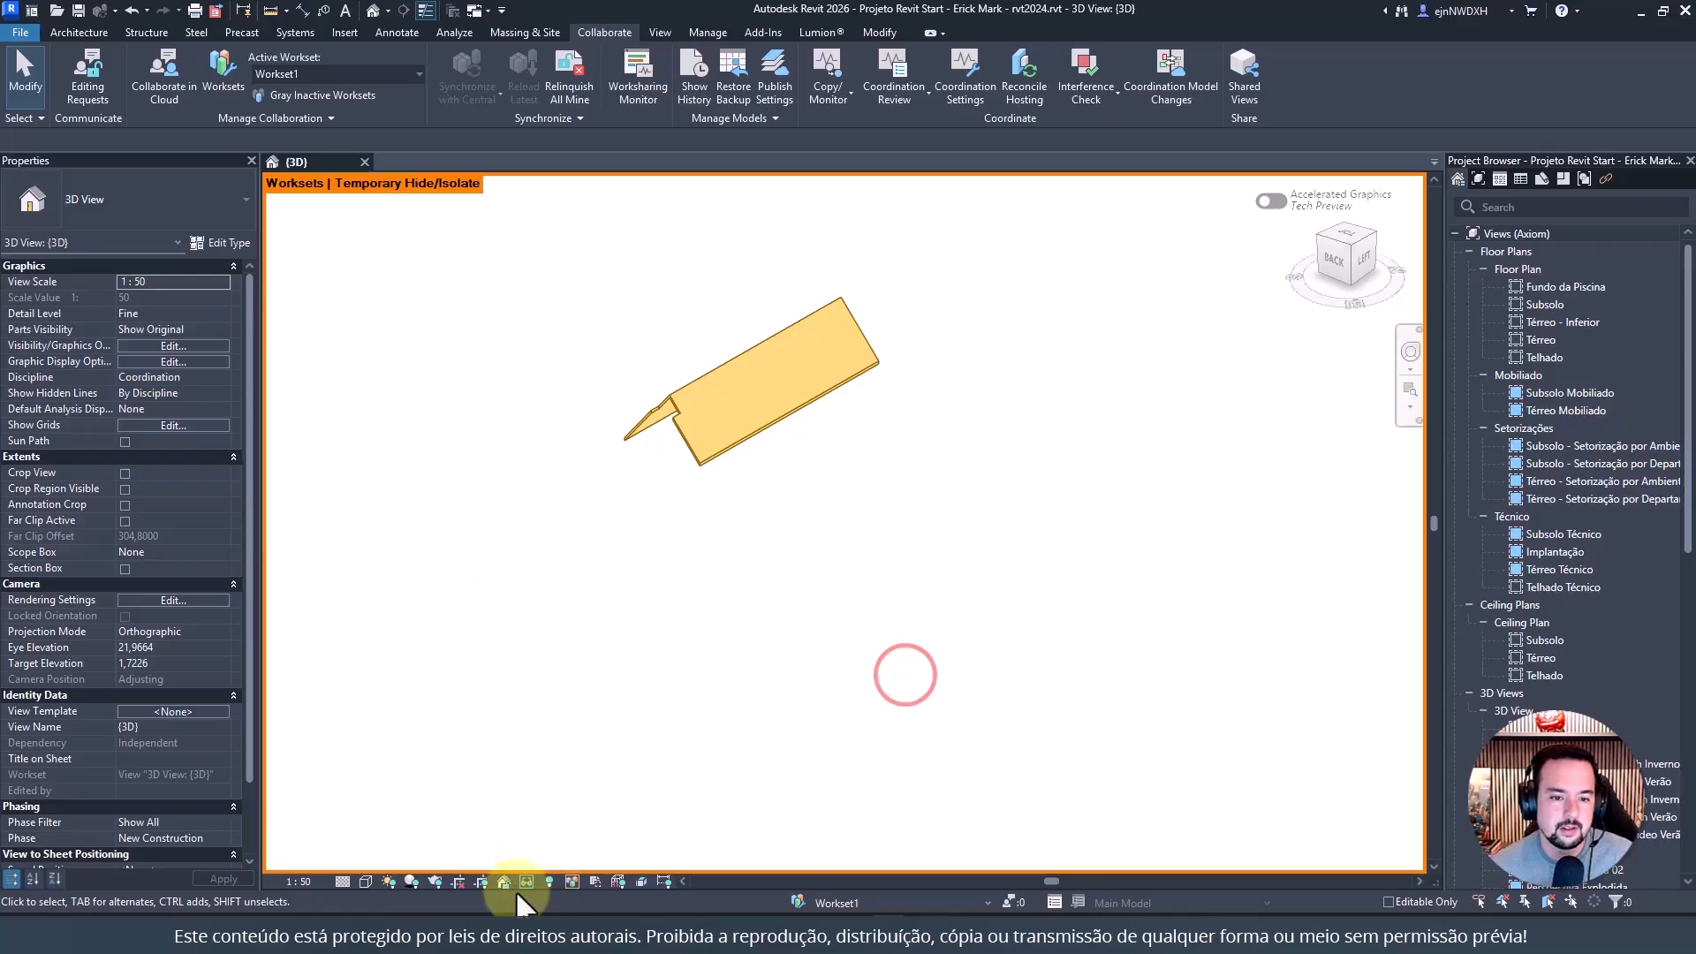
{"action": "left_click", "coordinate": [519, 878]}
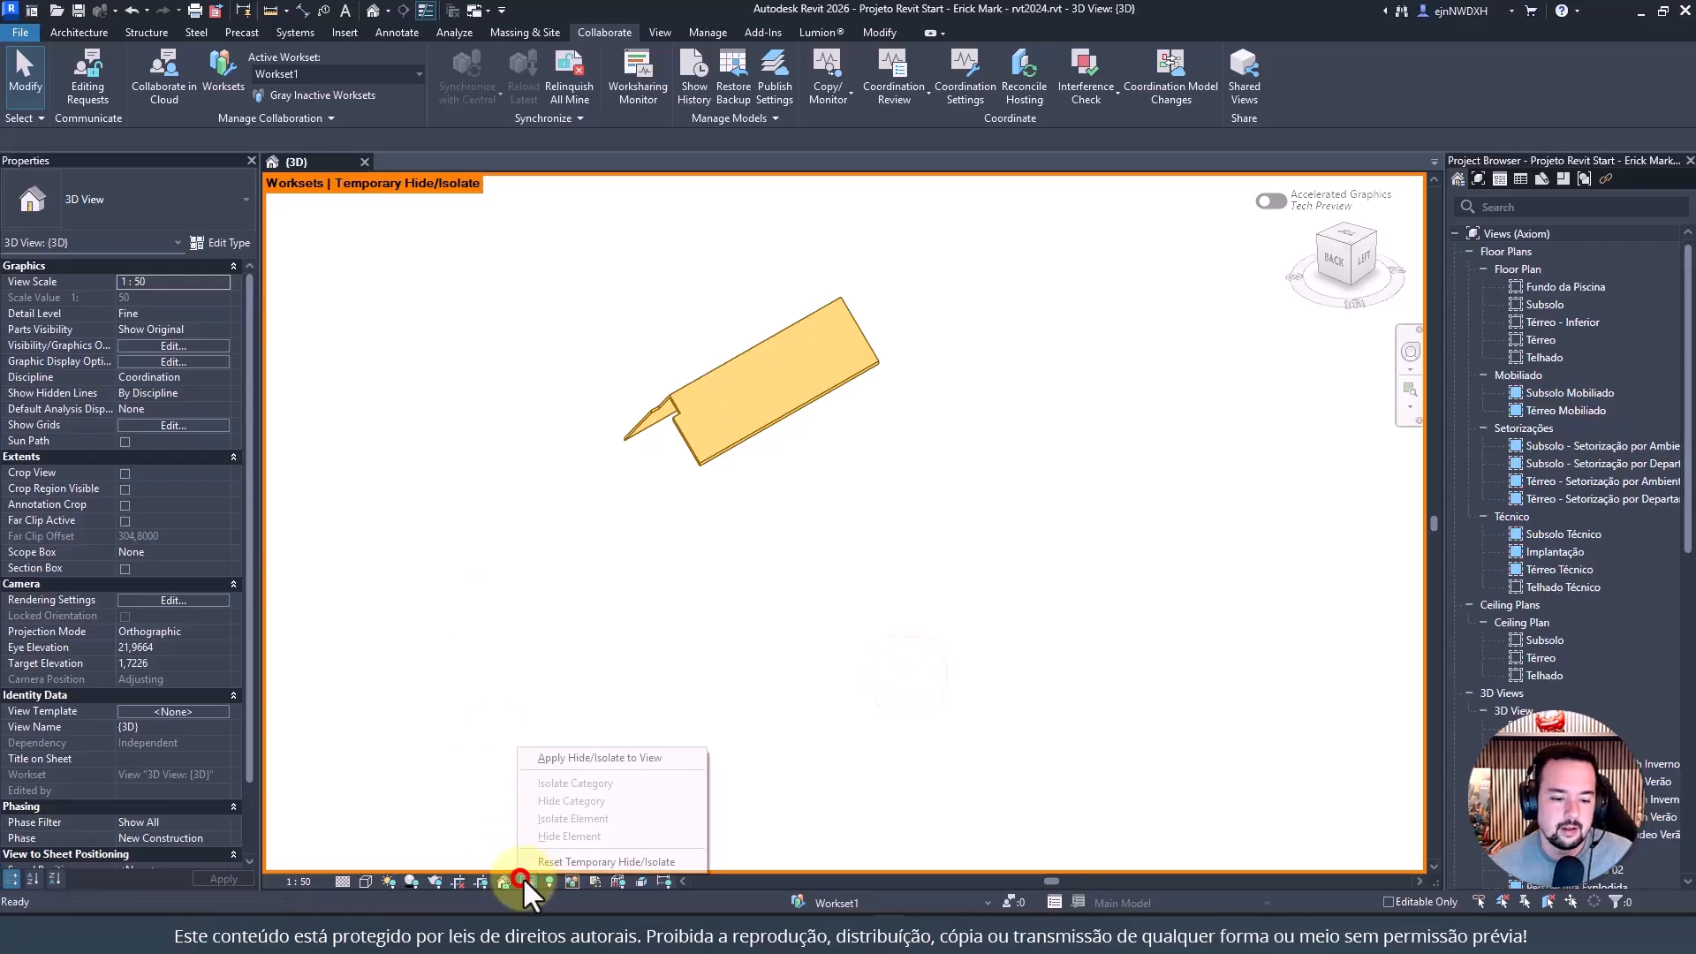
{"action": "left_click", "coordinate": [606, 860]}
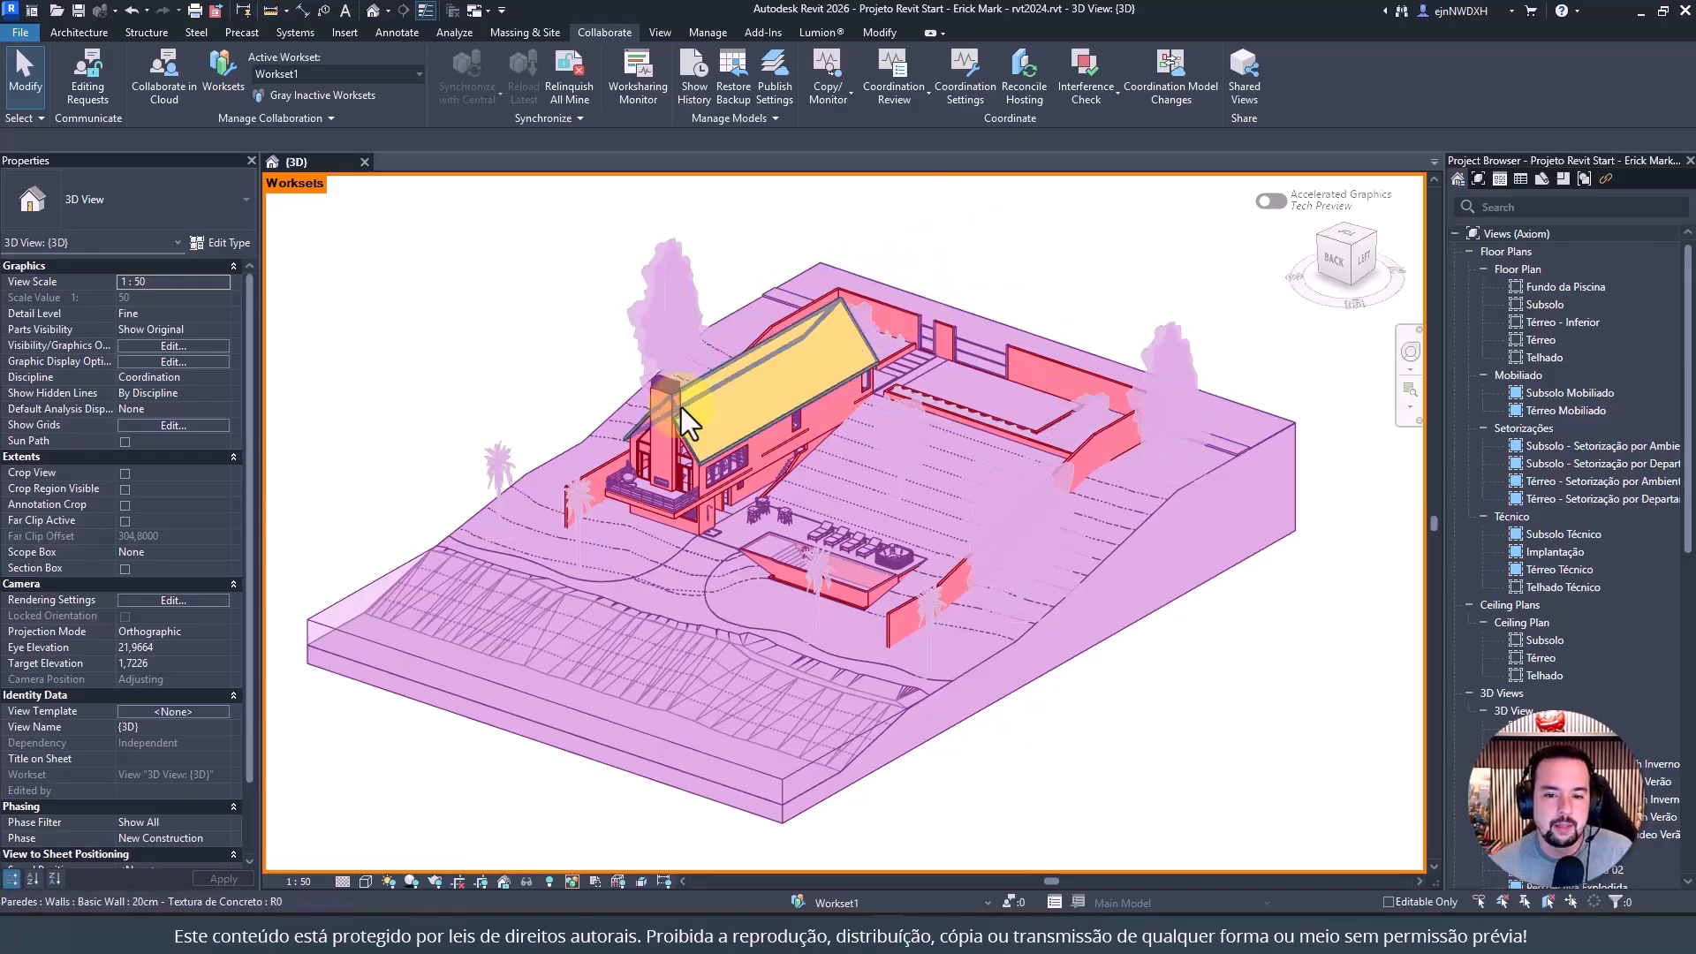
Select the wood deck floor beside the pool and temporarily isolate the Floors category in the 3D view
{"action": "left_click", "coordinate": [736, 533]}
{"action": "scroll", "coordinate": [722, 410], "scroll_direction": "up", "scroll_amount": 4}
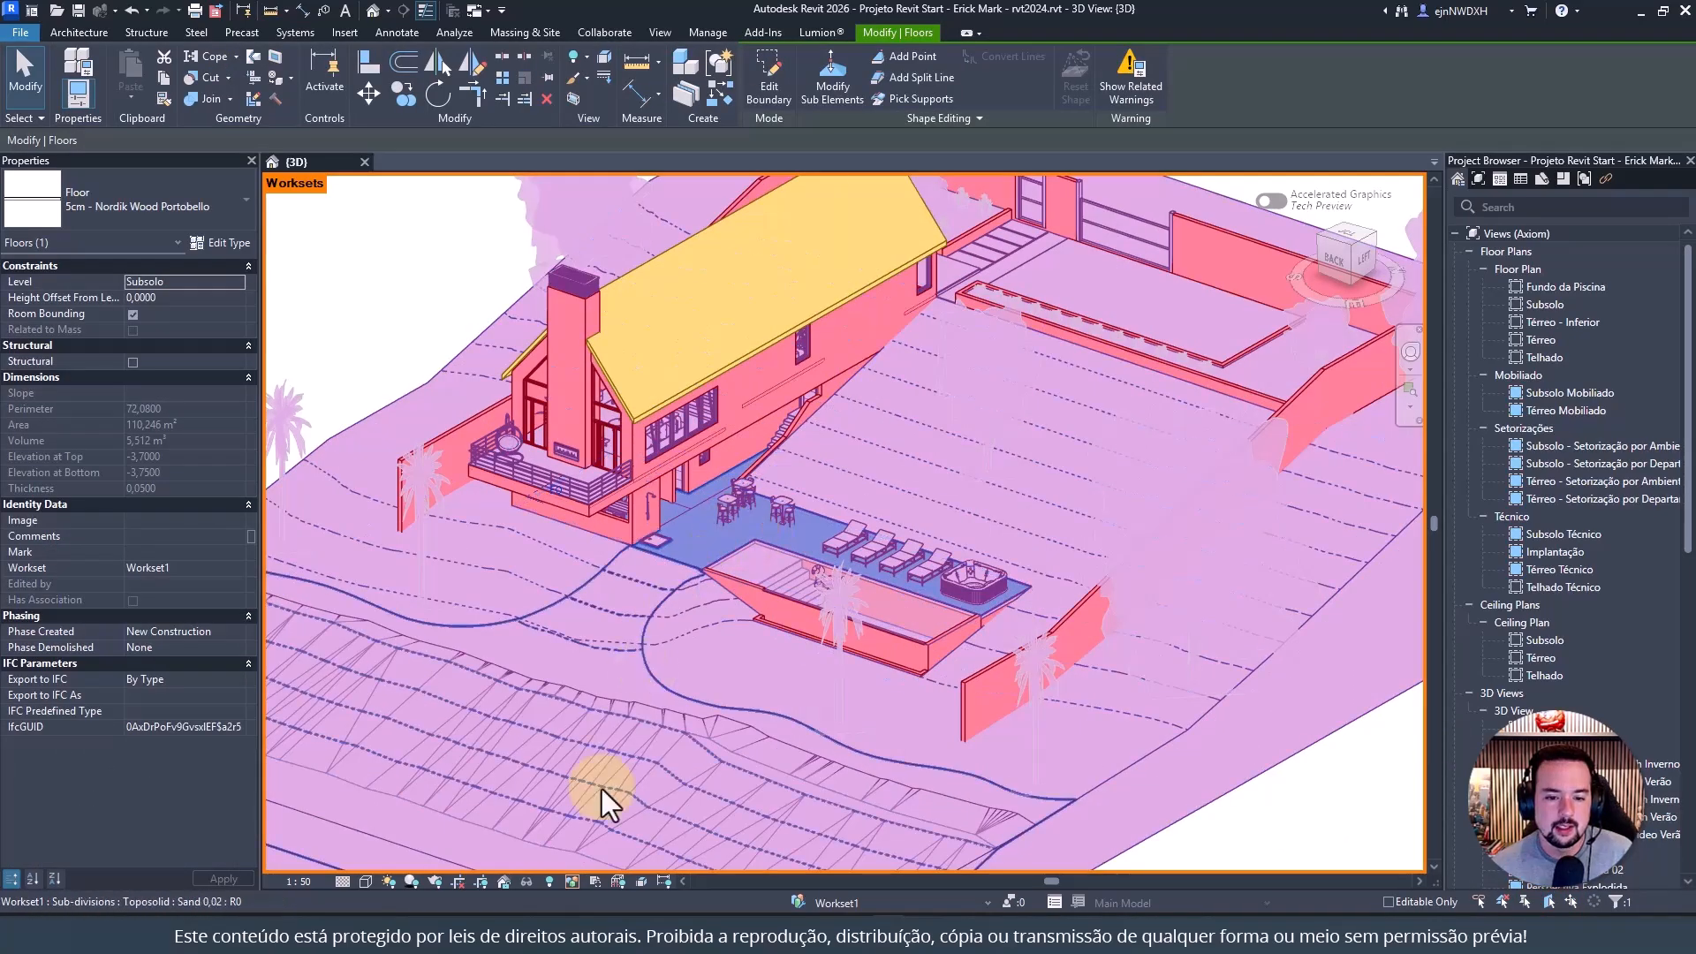
{"action": "left_click", "coordinate": [527, 881]}
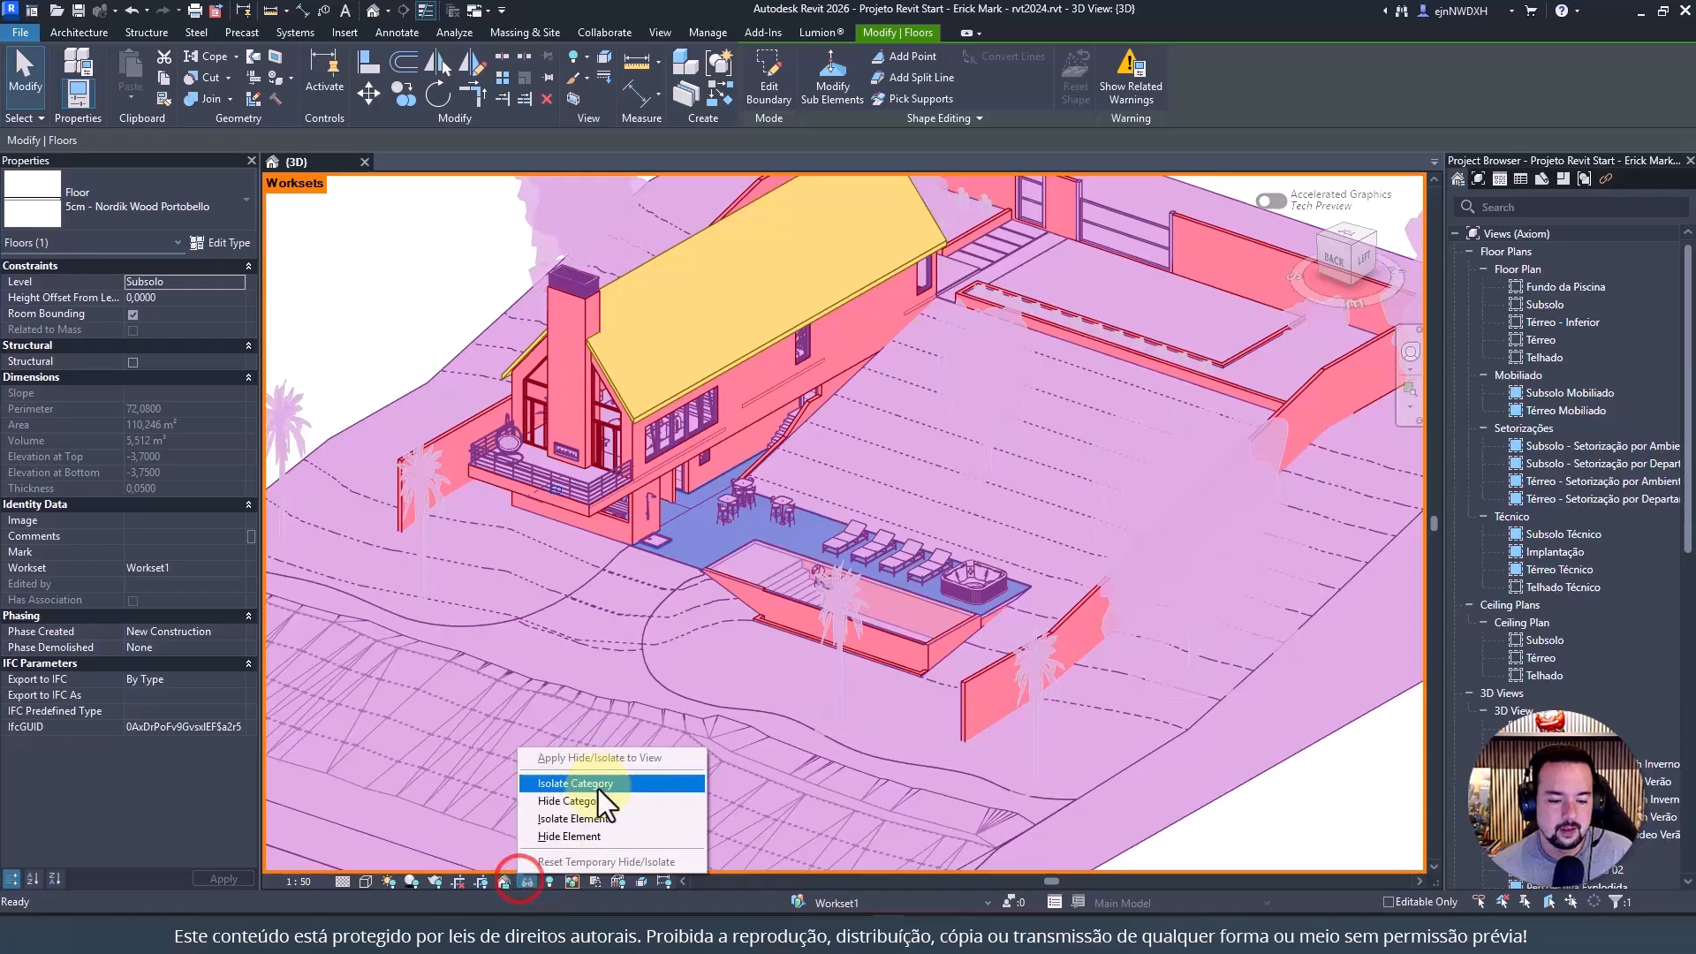
{"action": "left_click", "coordinate": [606, 783]}
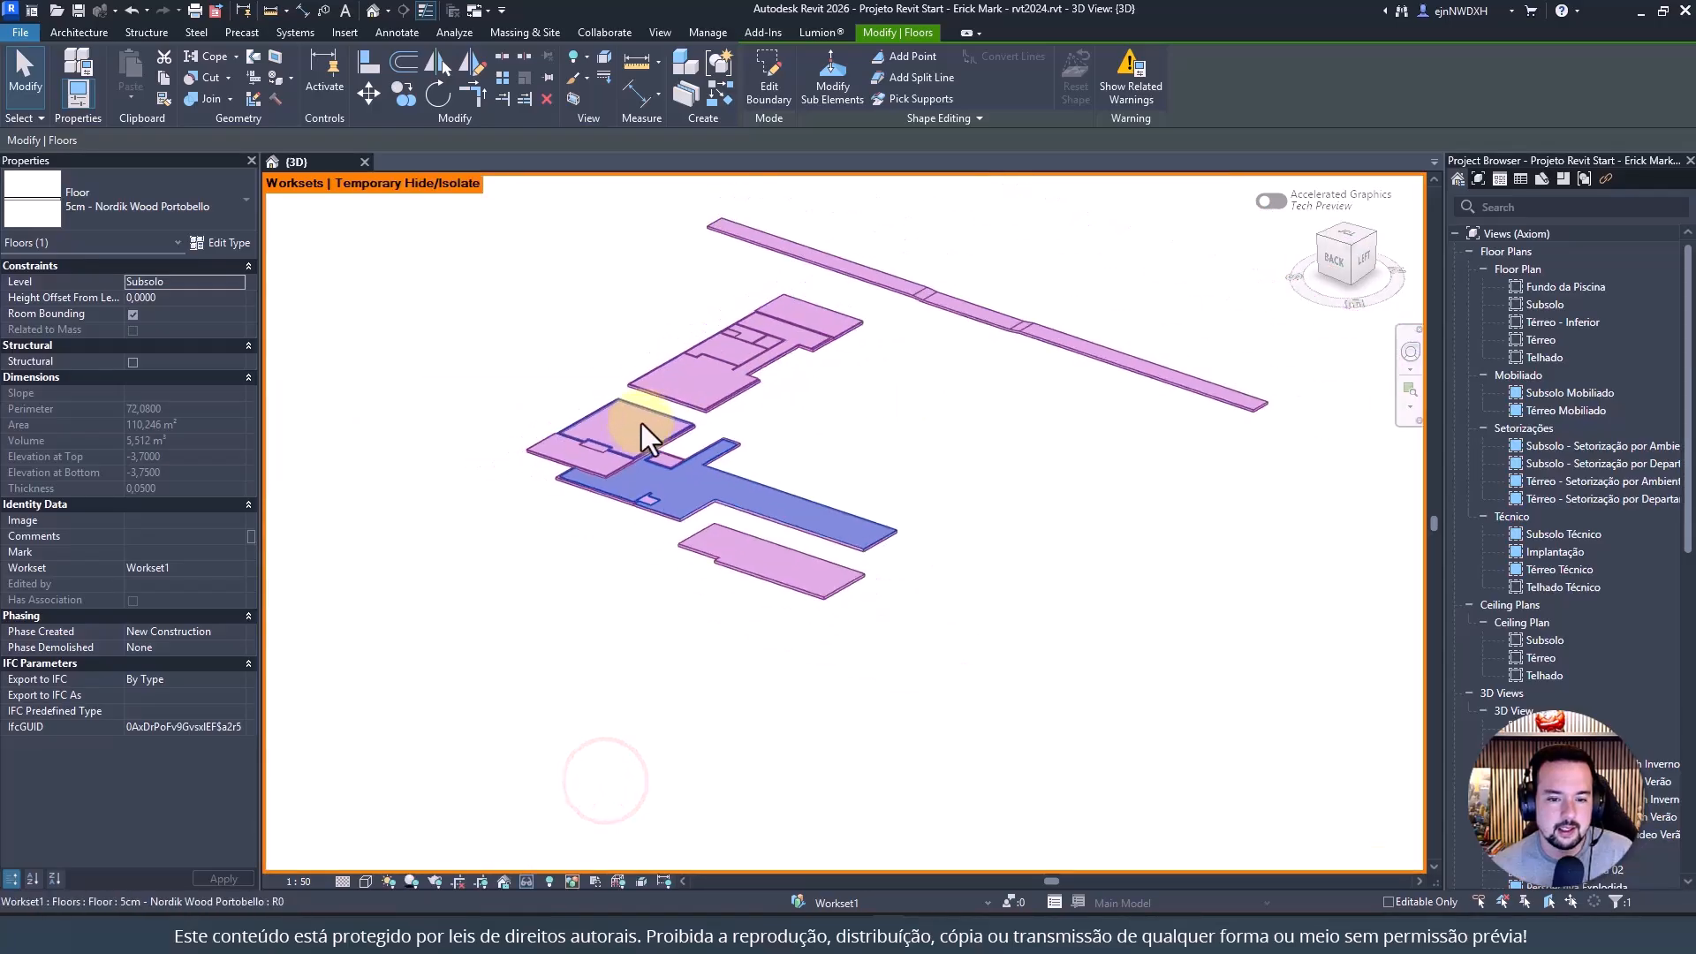
Select all the isolated floors together, assign them to the Pisos workset and clear the selection
{"action": "scroll", "coordinate": [642, 425], "scroll_direction": "down", "scroll_amount": 1}
{"action": "left_click", "coordinate": [928, 257]}
{"action": "left_click_drag", "start_coordinate": [1084, 240], "coordinate": [562, 574]}
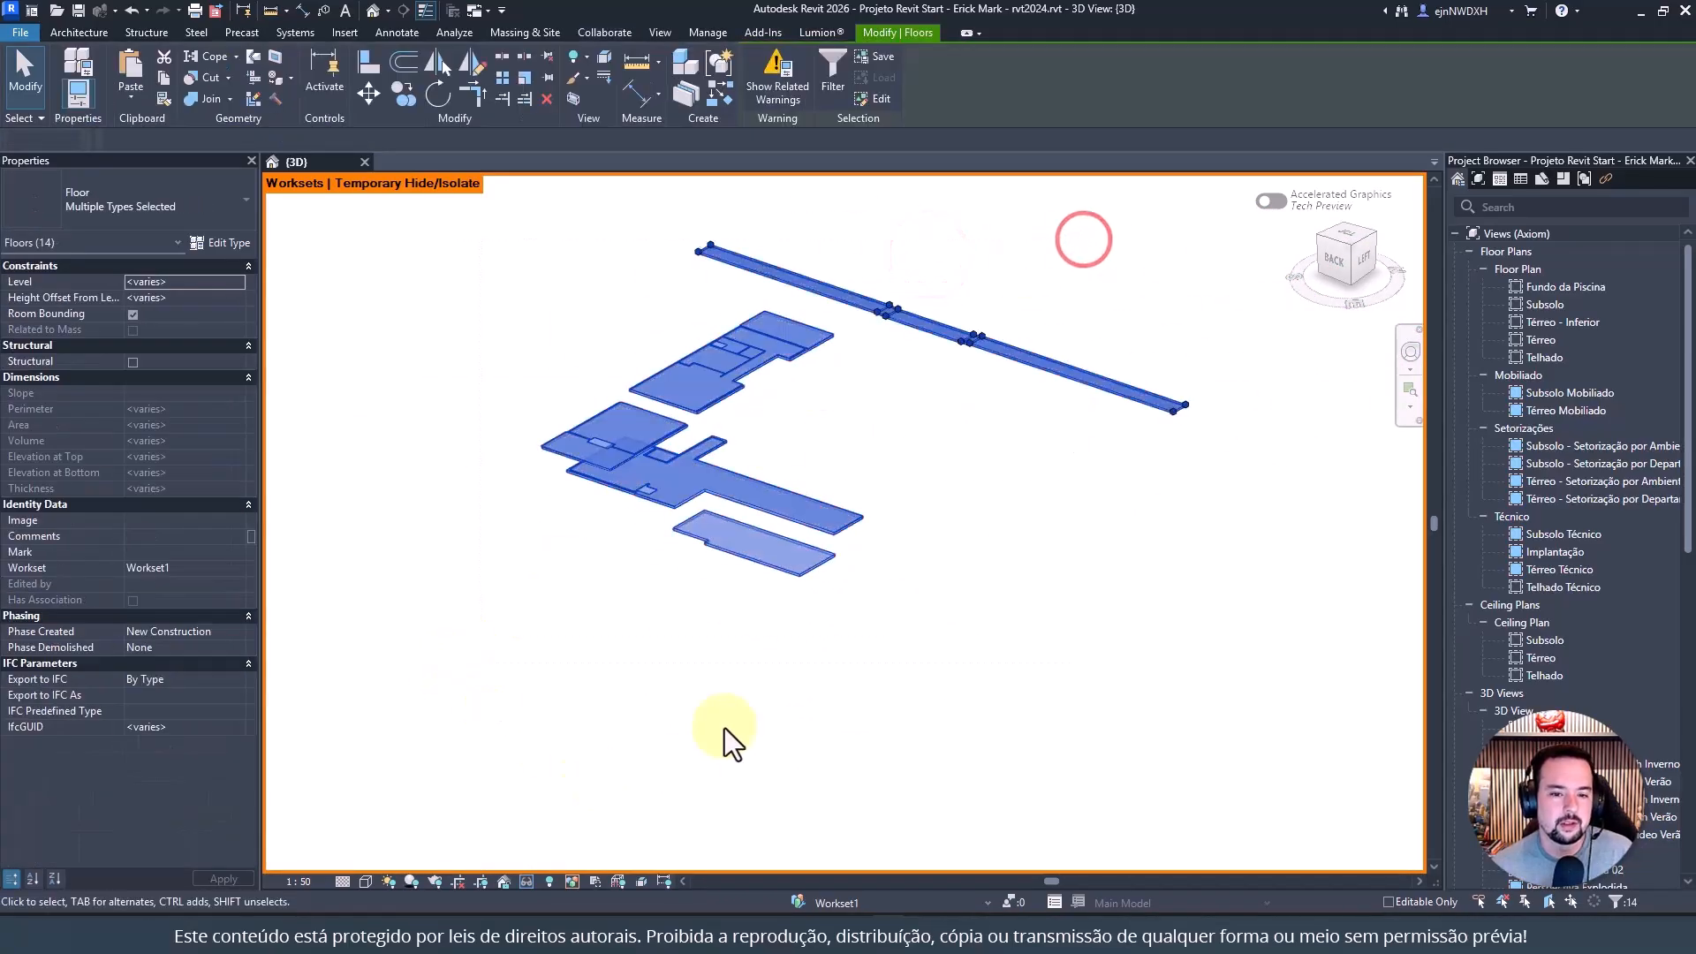
{"action": "left_click", "coordinate": [241, 566]}
{"action": "left_click", "coordinate": [150, 596]}
{"action": "left_click", "coordinate": [1041, 576]}
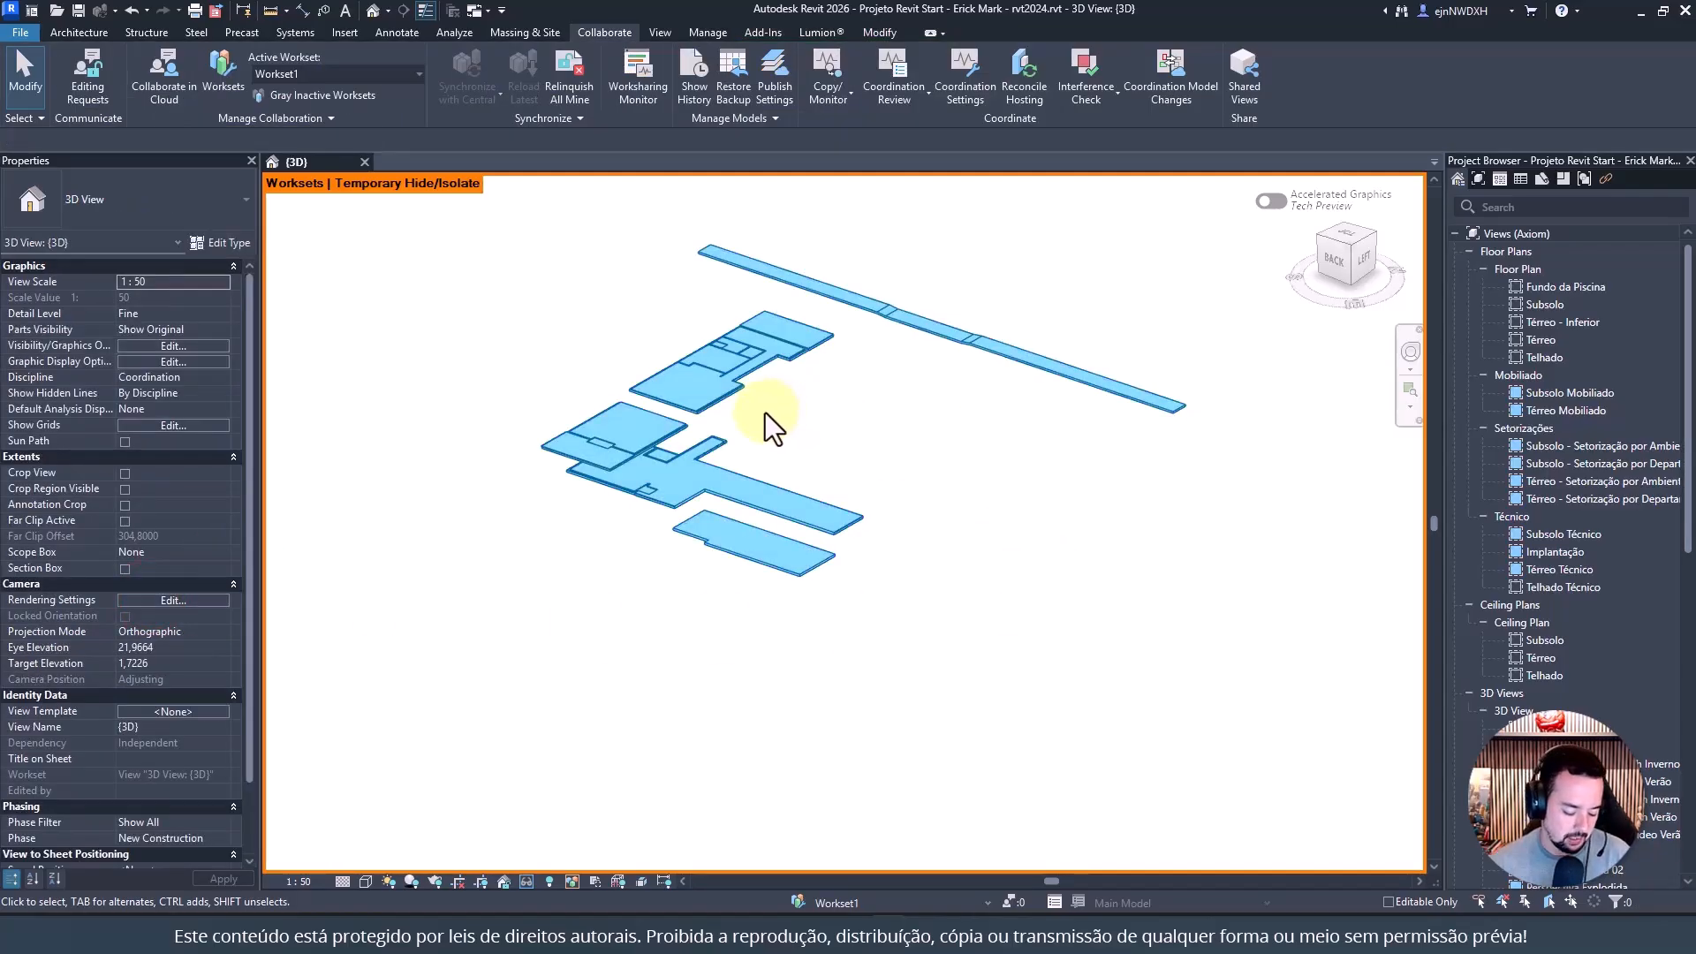
Reset the temporary floor isolation to bring back the whole model in the 3D view
{"action": "key", "text": "h"}
{"action": "key", "text": "r"}
{"action": "middle_click_drag", "start_coordinate": [1002, 245], "coordinate": [1119, 264]}
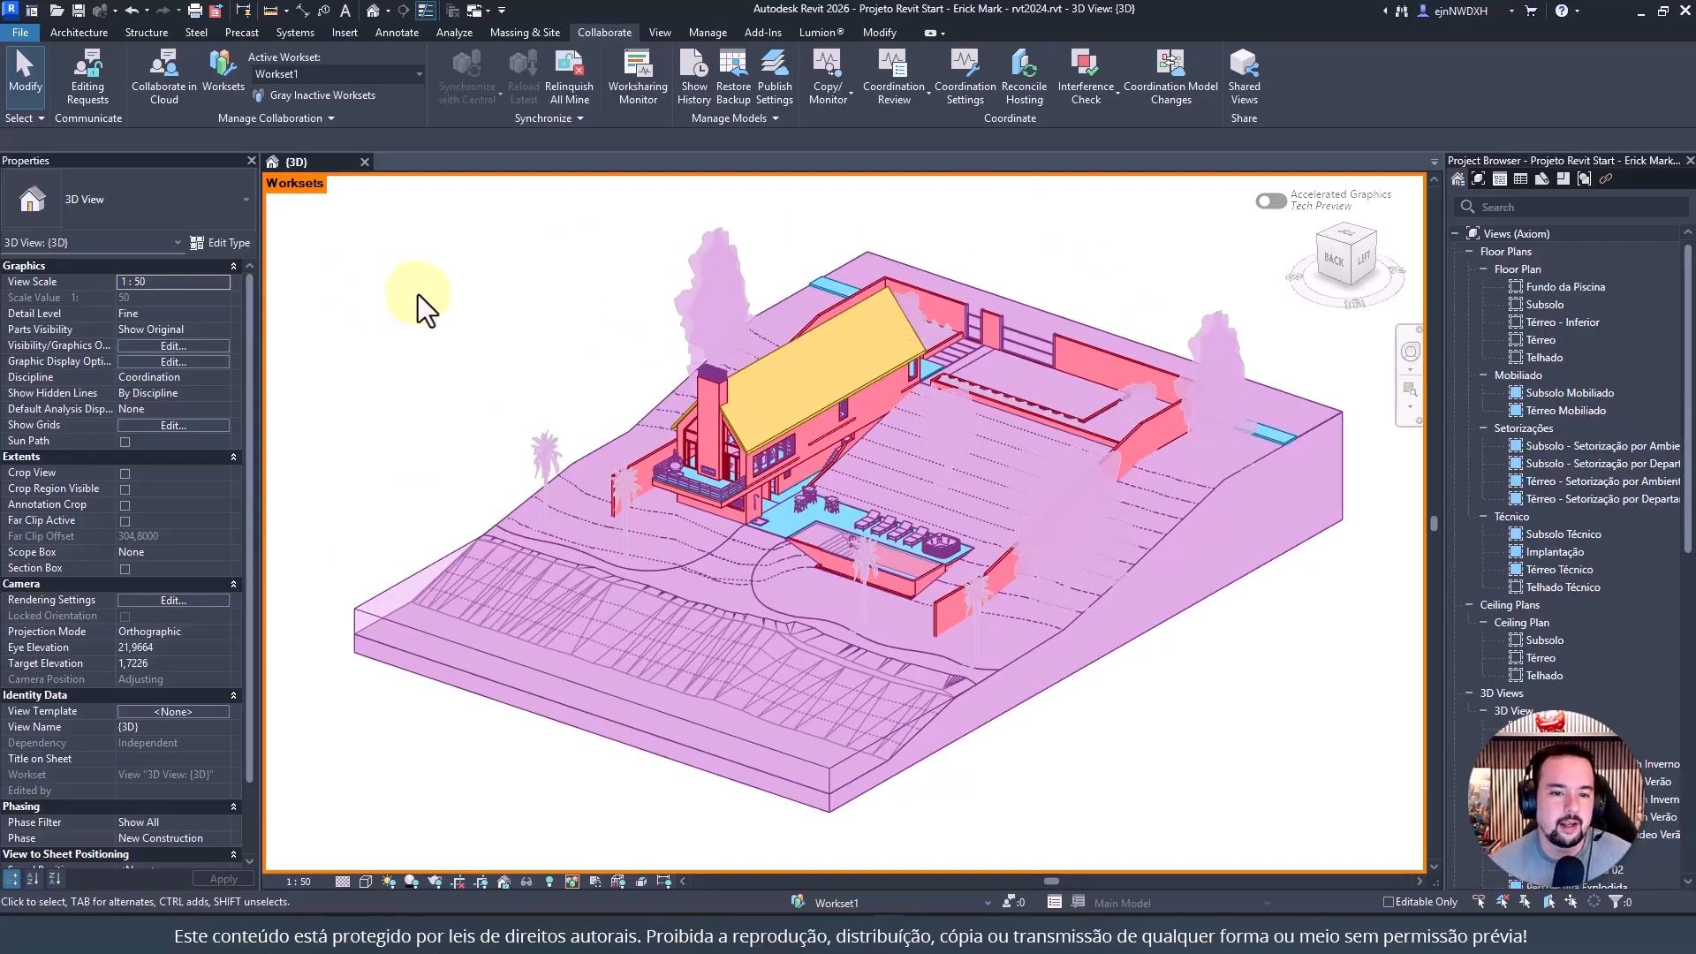
Create a workset named Vegetação, visible in all views, and decline making it the active workset
{"action": "left_click", "coordinate": [216, 55]}
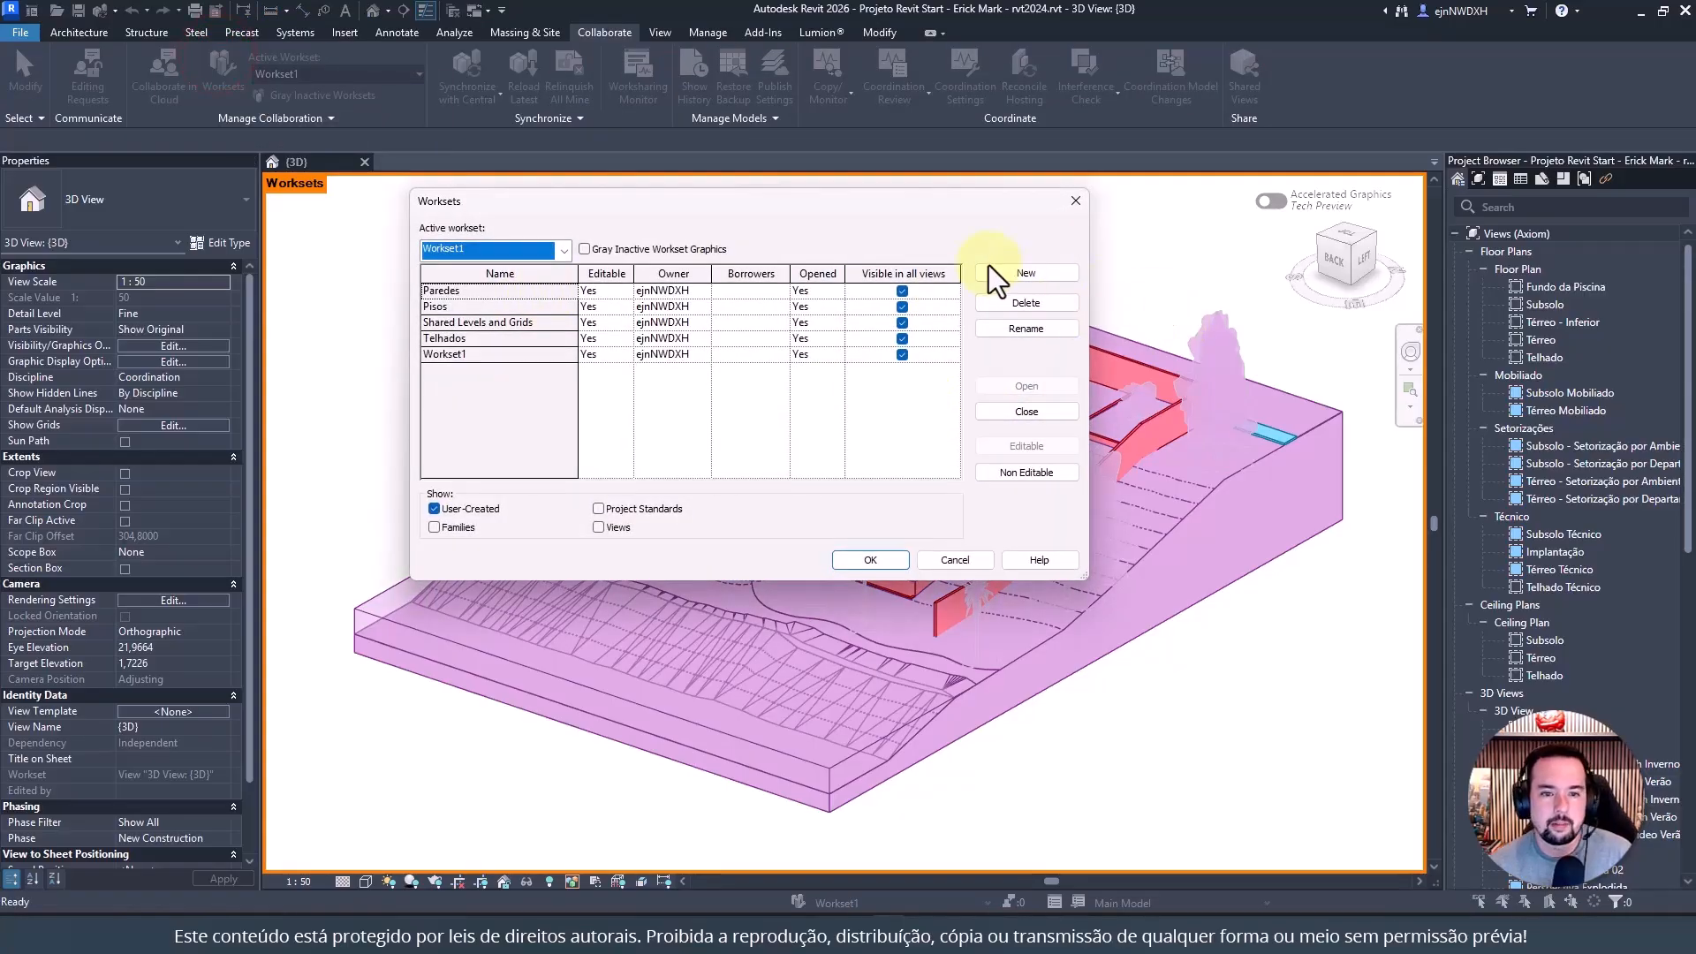
{"action": "left_click", "coordinate": [1014, 275]}
{"action": "type", "text": "Ve"}
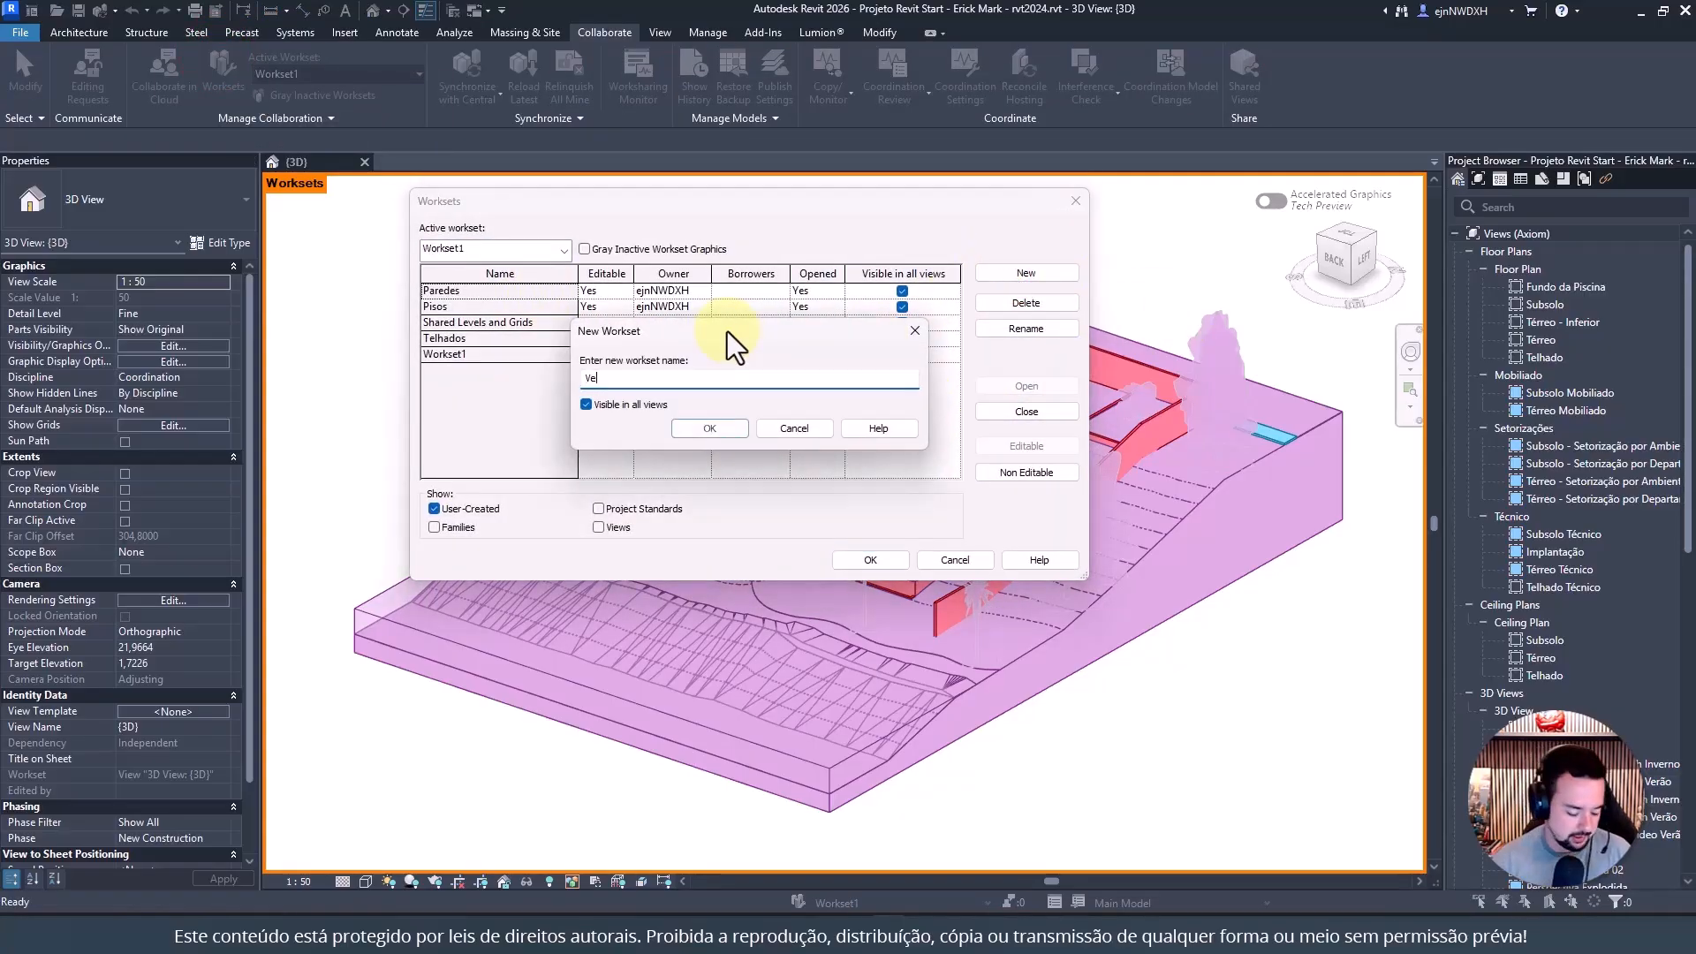
{"action": "type", "text": "getação"}
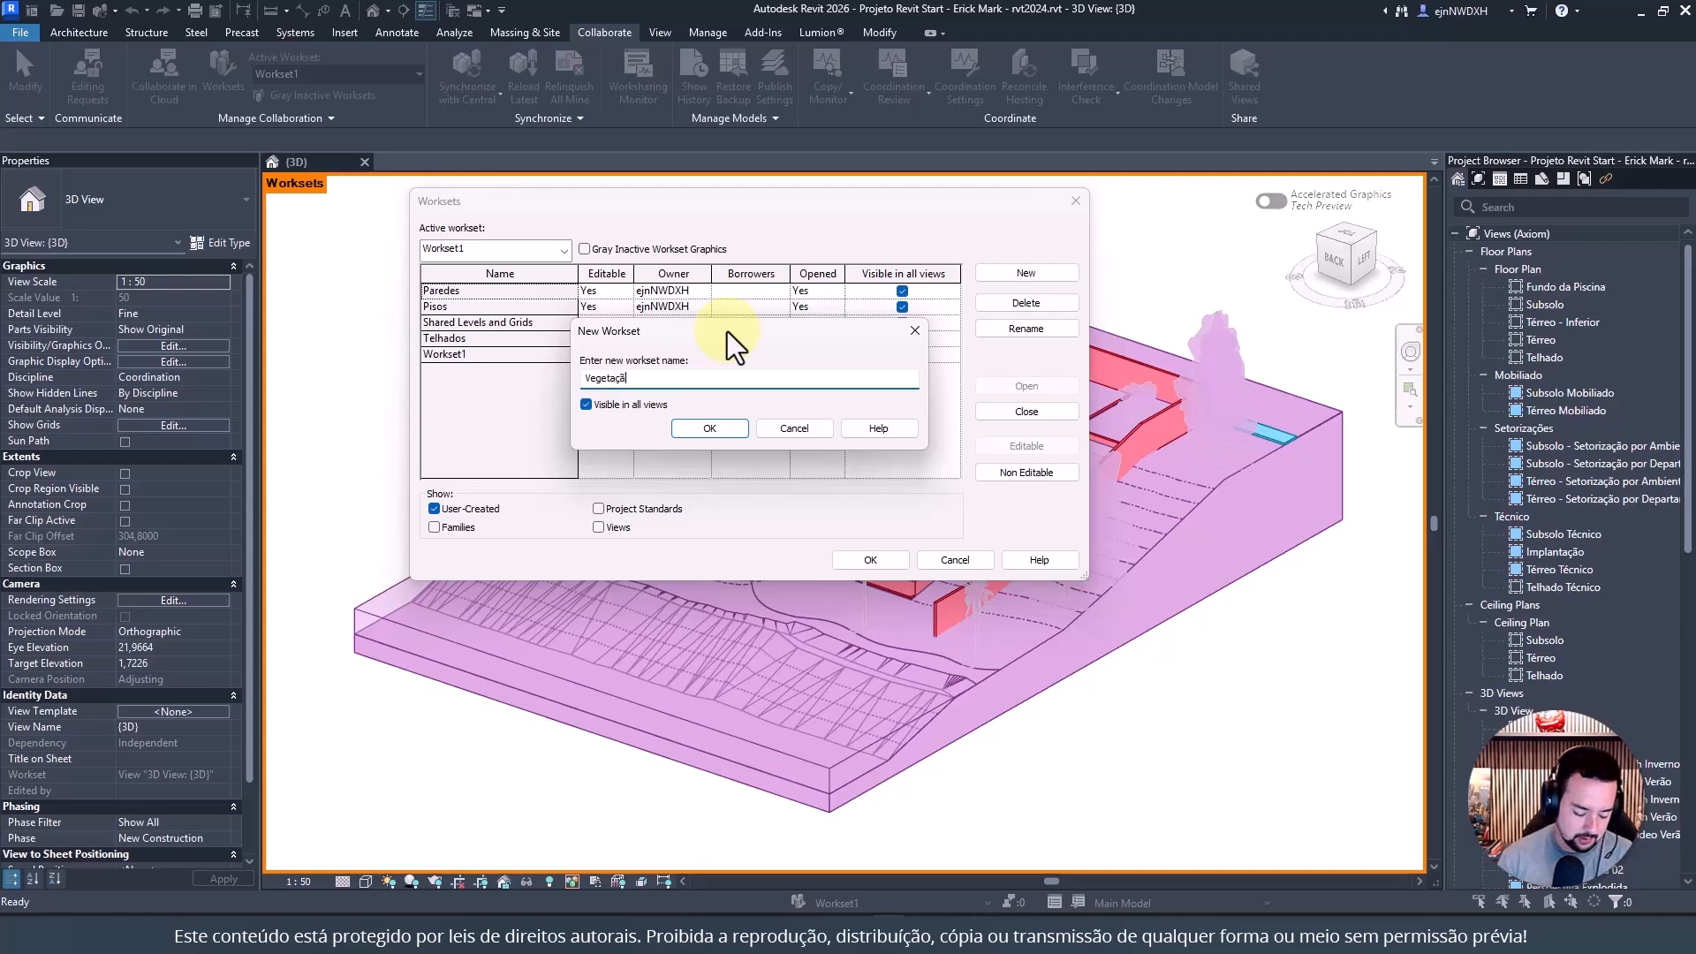
{"action": "left_click", "coordinate": [709, 428]}
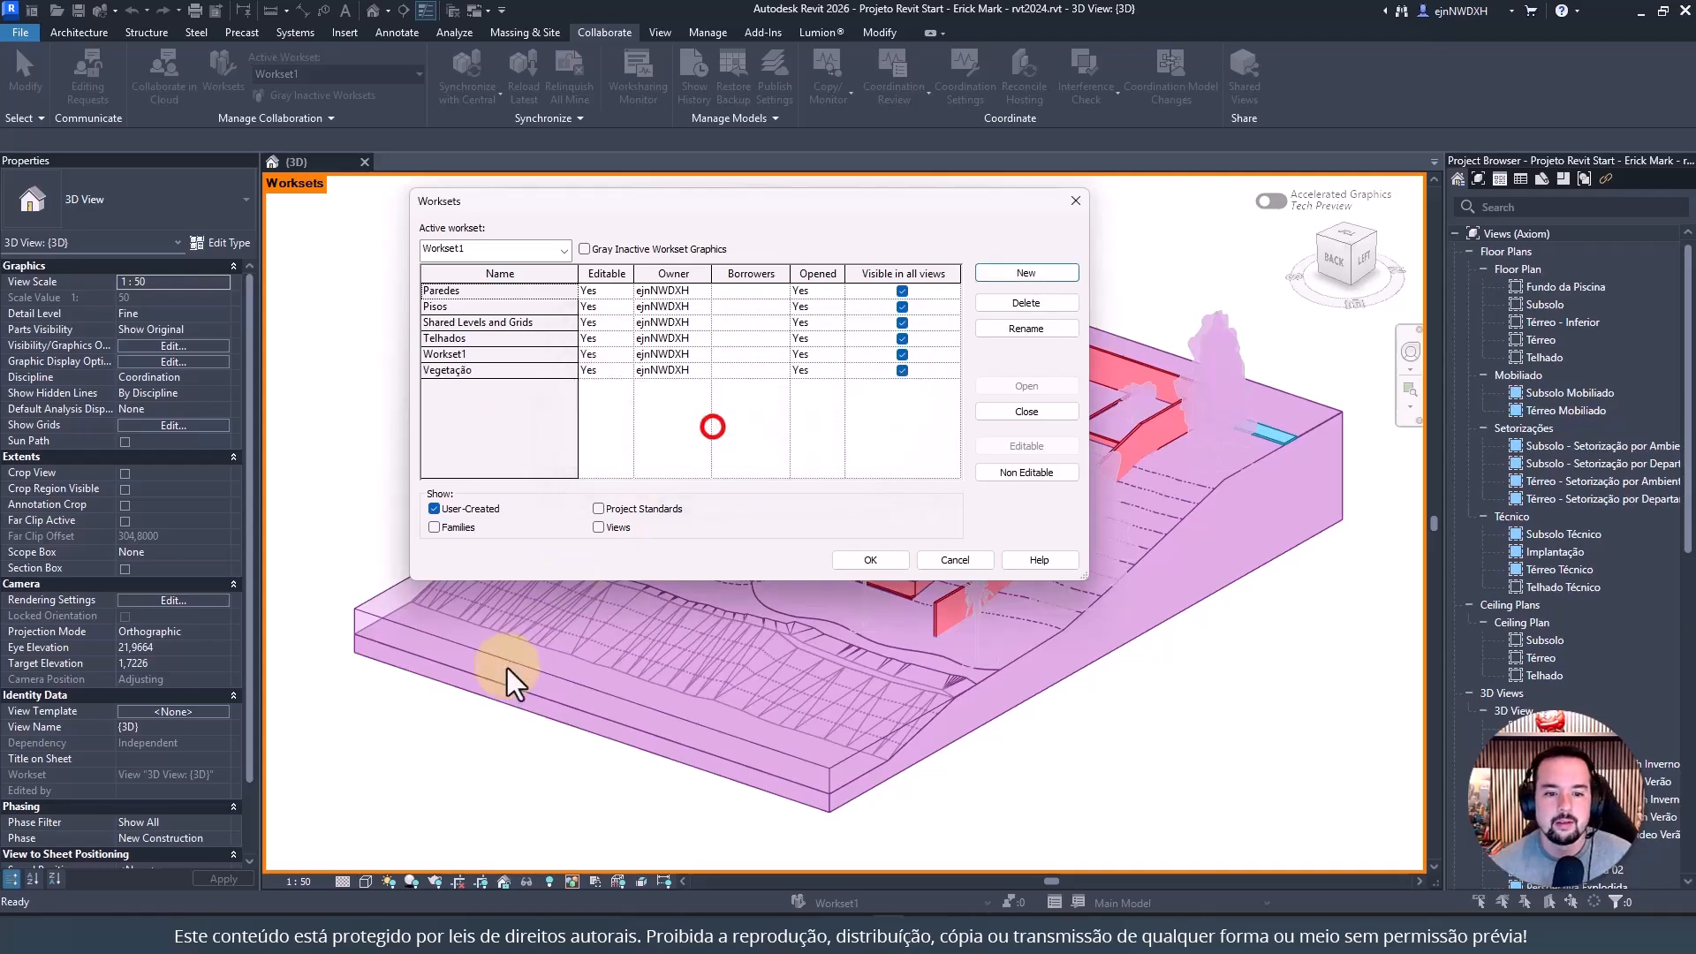
{"action": "left_click", "coordinate": [870, 560]}
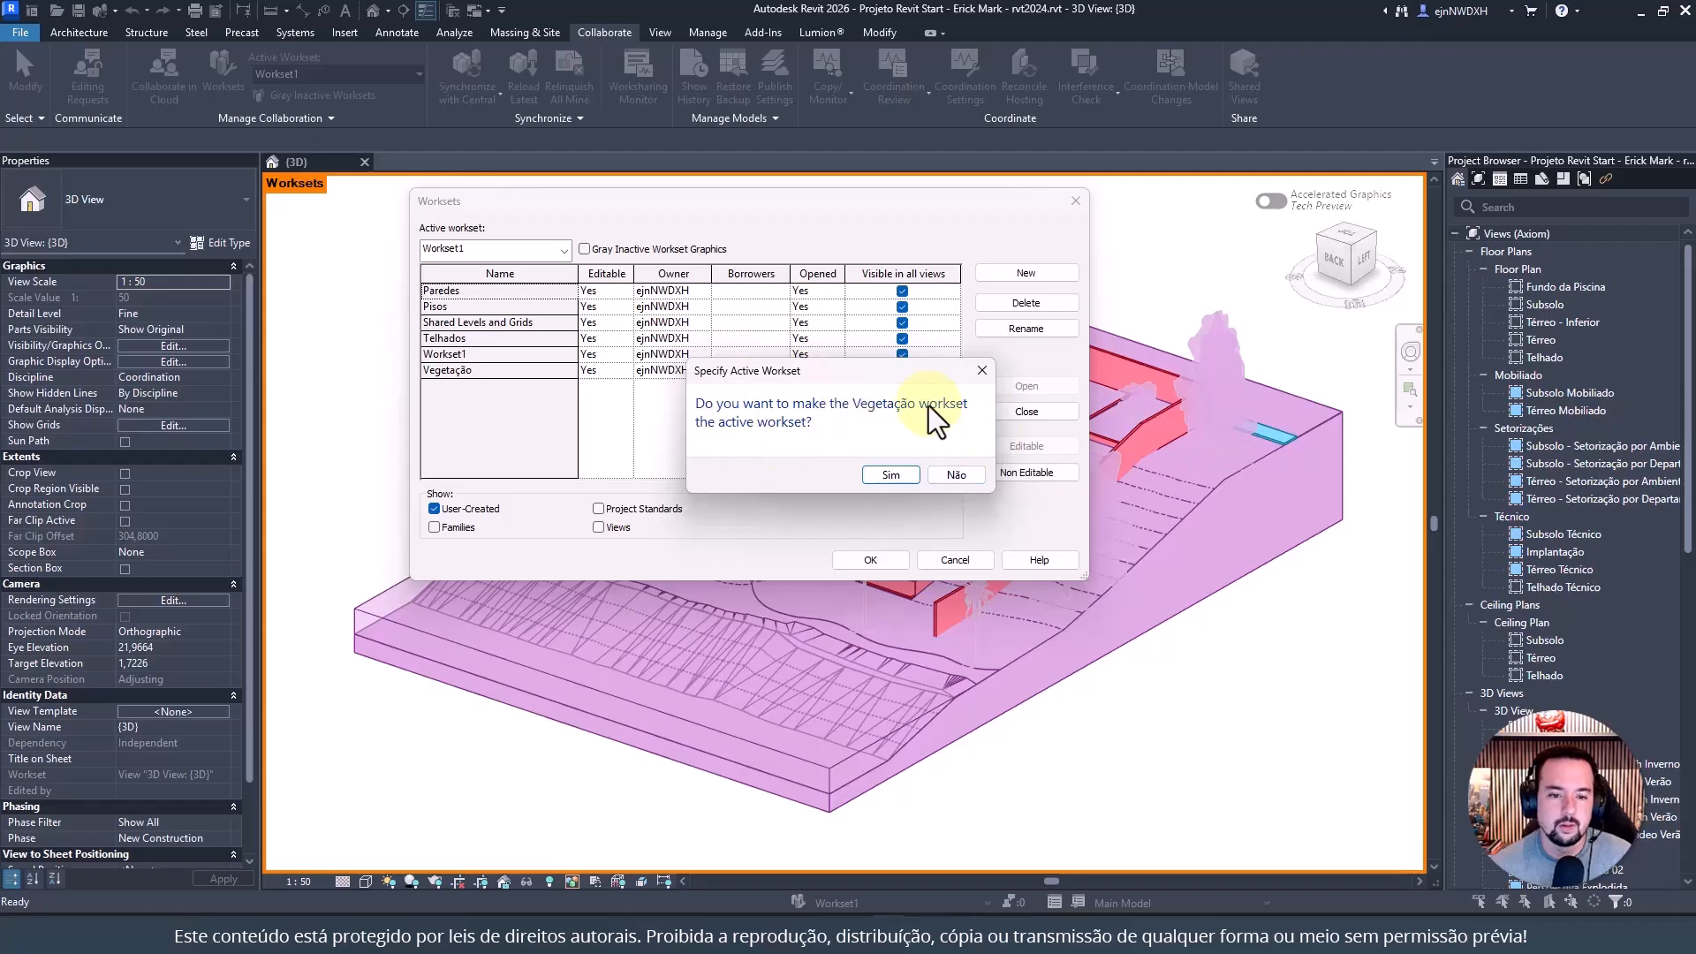
{"action": "left_click", "coordinate": [970, 474]}
Select the tall poplar tree and temporarily isolate the Planting category in the 3D view
{"action": "left_click", "coordinate": [1226, 281]}
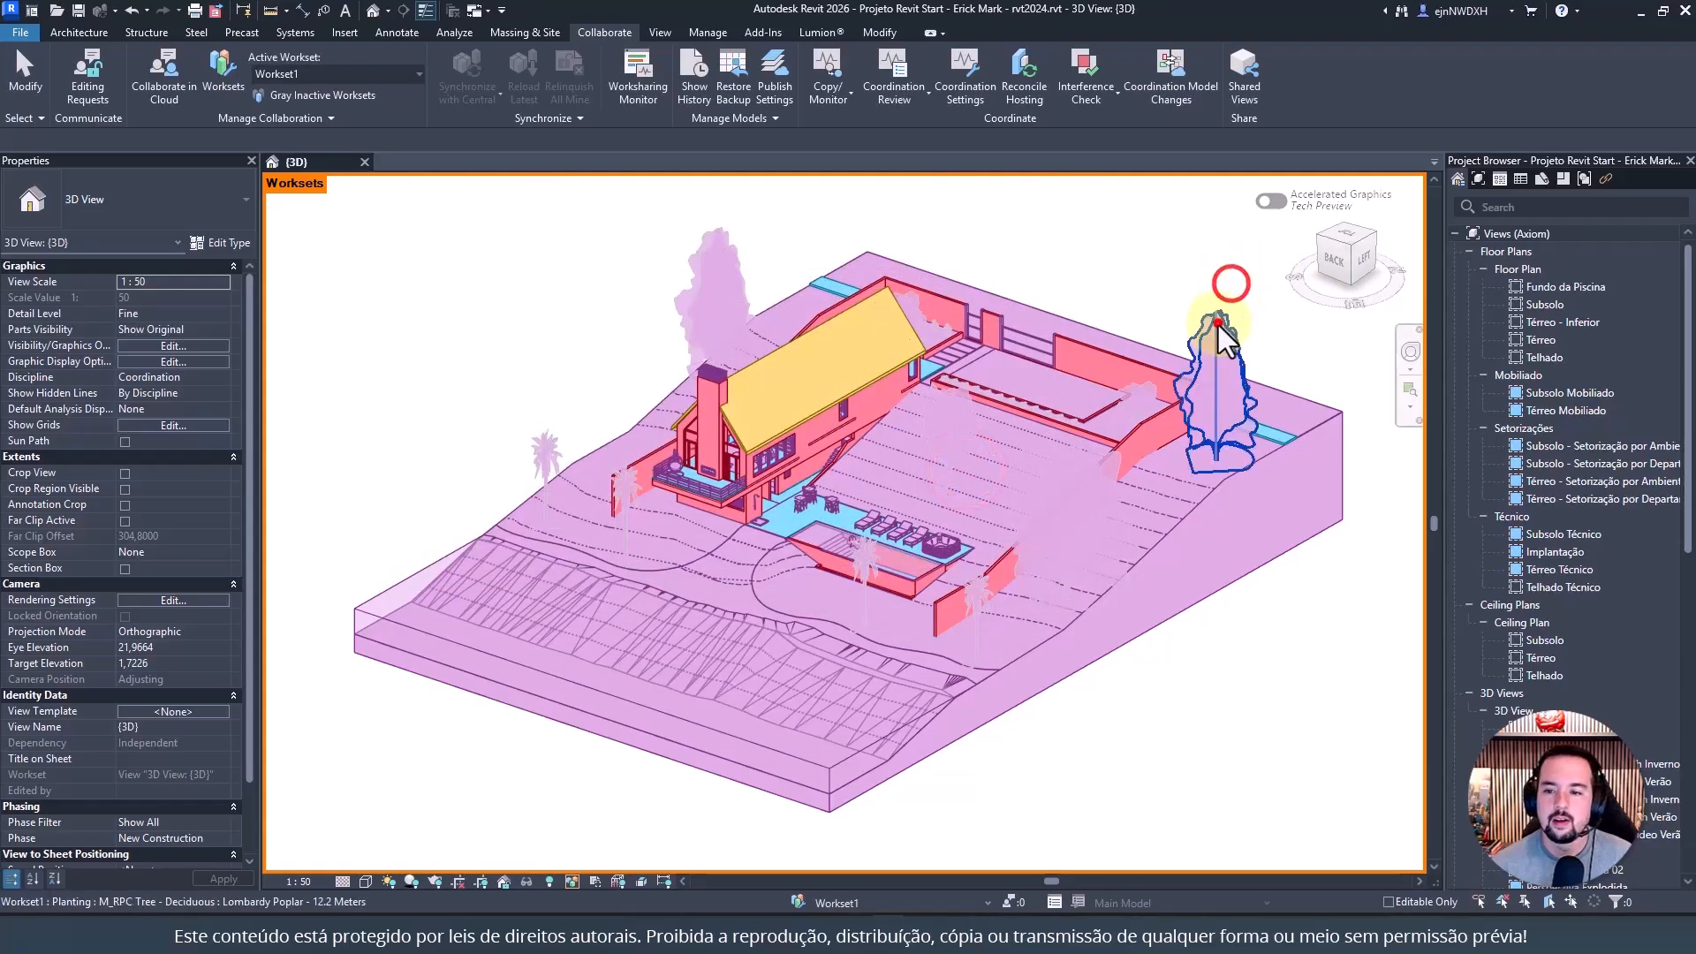
{"action": "left_click", "coordinate": [526, 880]}
{"action": "left_click", "coordinate": [575, 785]}
{"action": "left_click", "coordinate": [1299, 725]}
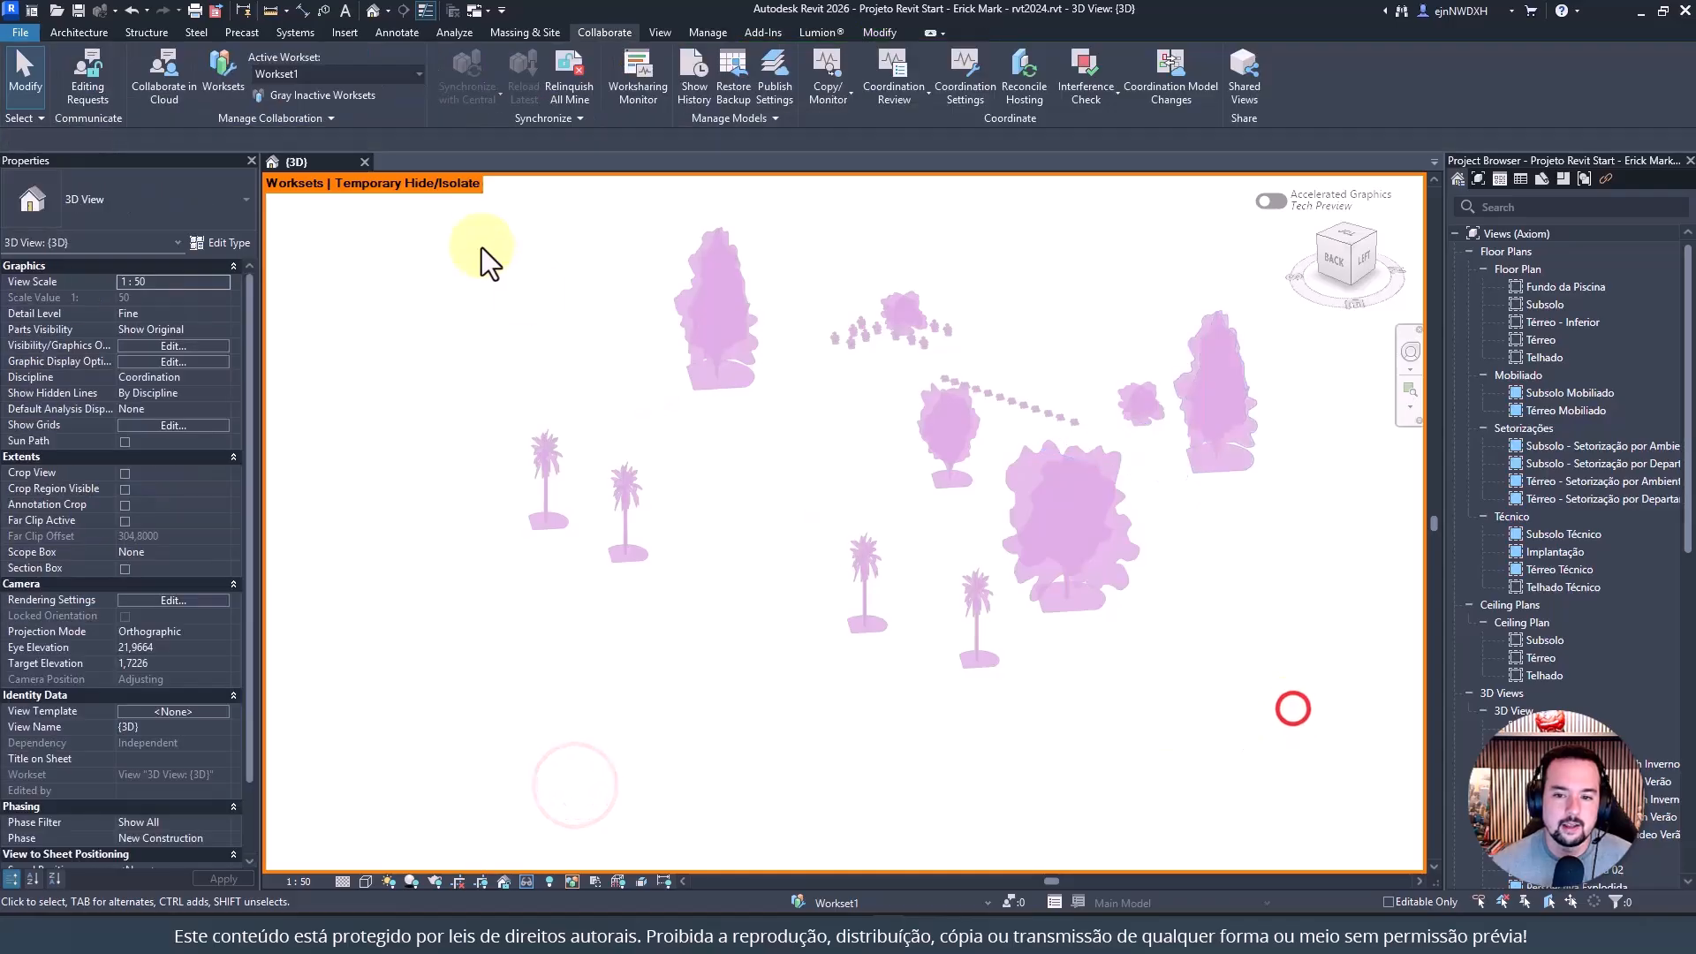
Select all the isolated plants together, assign them to the Vegetação workset and clear the selection
{"action": "left_click_drag", "start_coordinate": [484, 207], "coordinate": [1365, 767]}
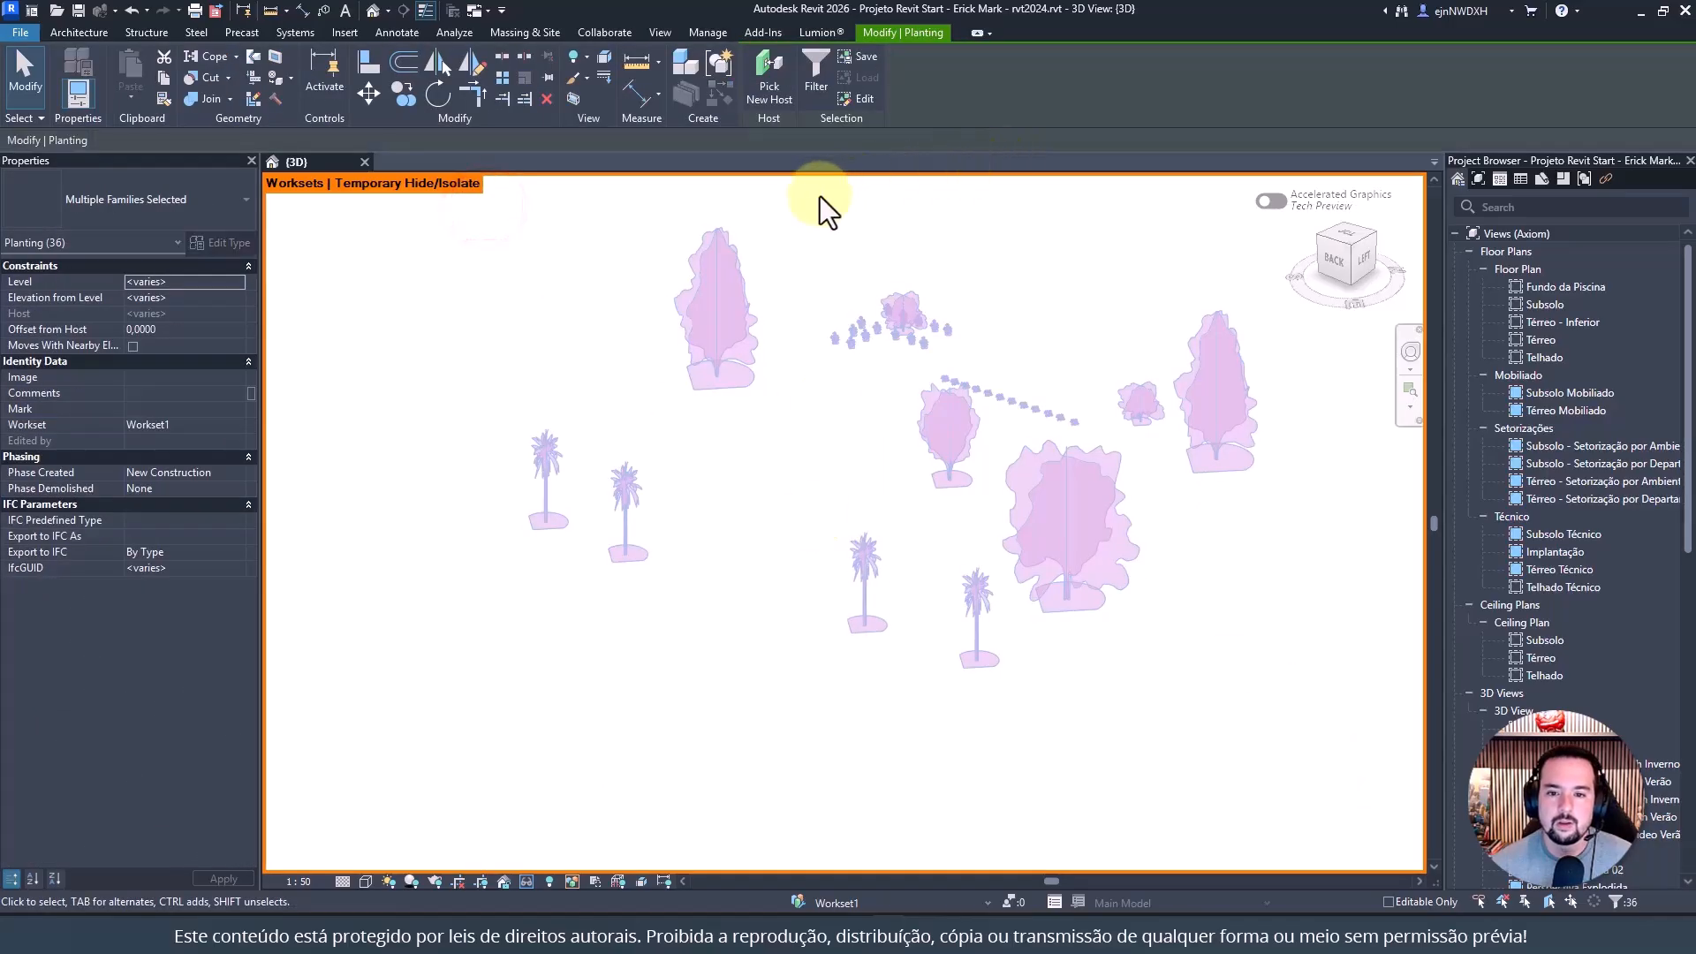
{"action": "left_click", "coordinate": [242, 428]}
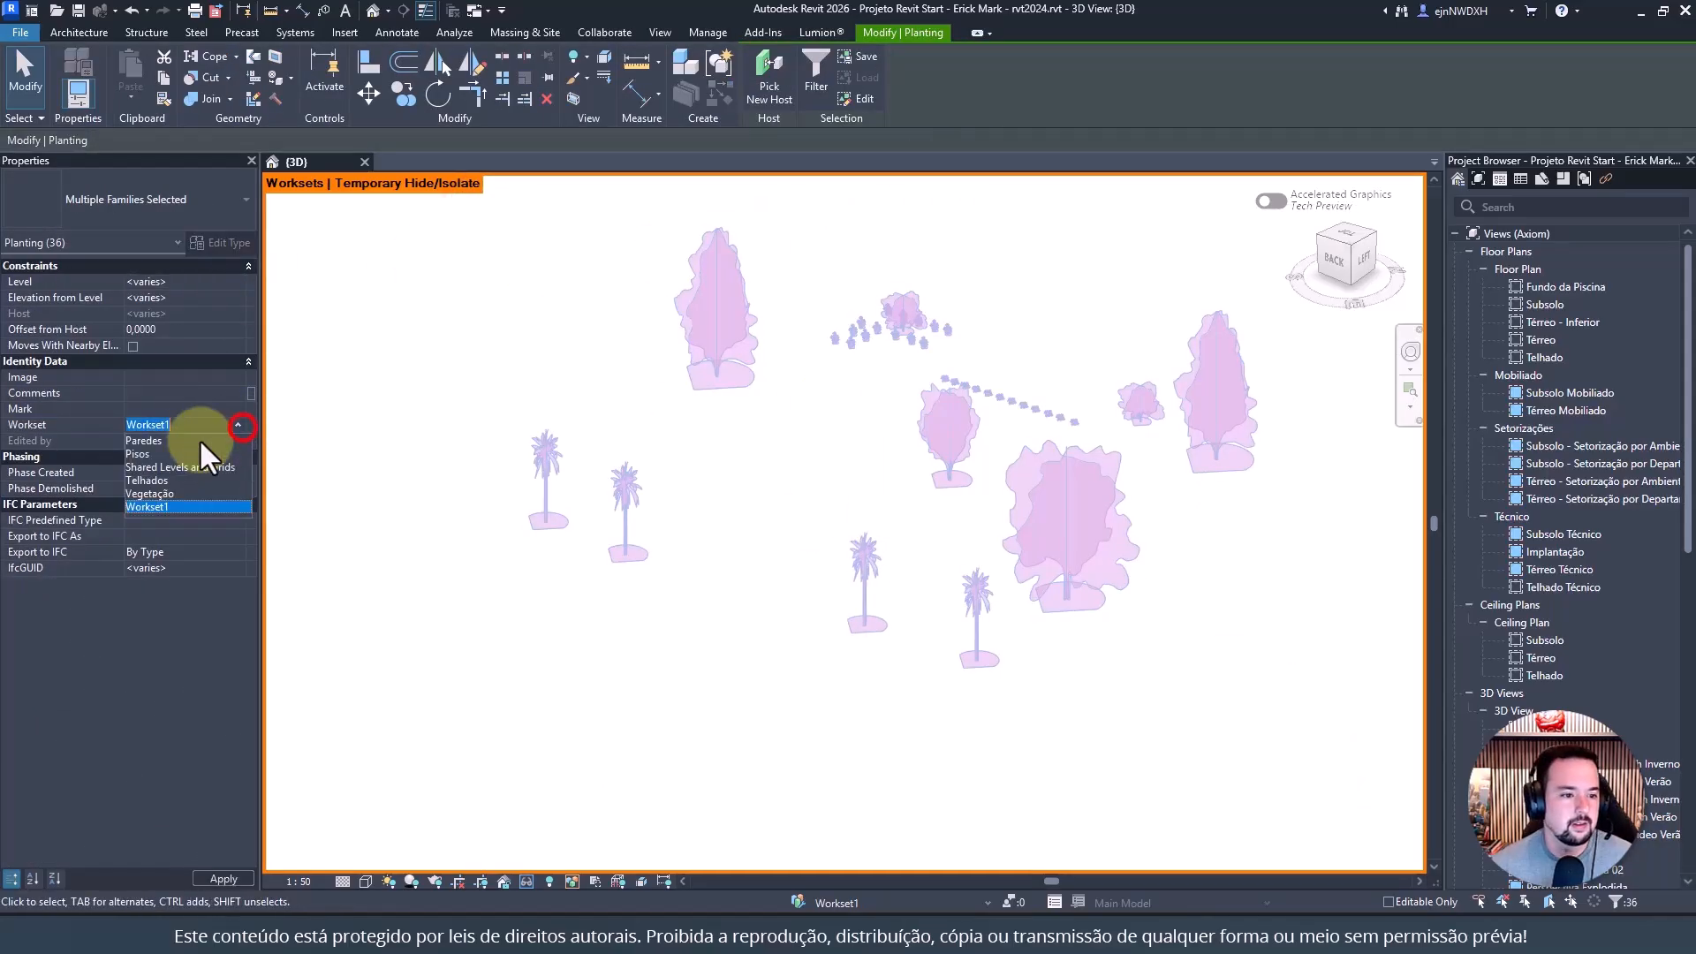
{"action": "left_click", "coordinate": [156, 491]}
{"action": "left_click", "coordinate": [1314, 655]}
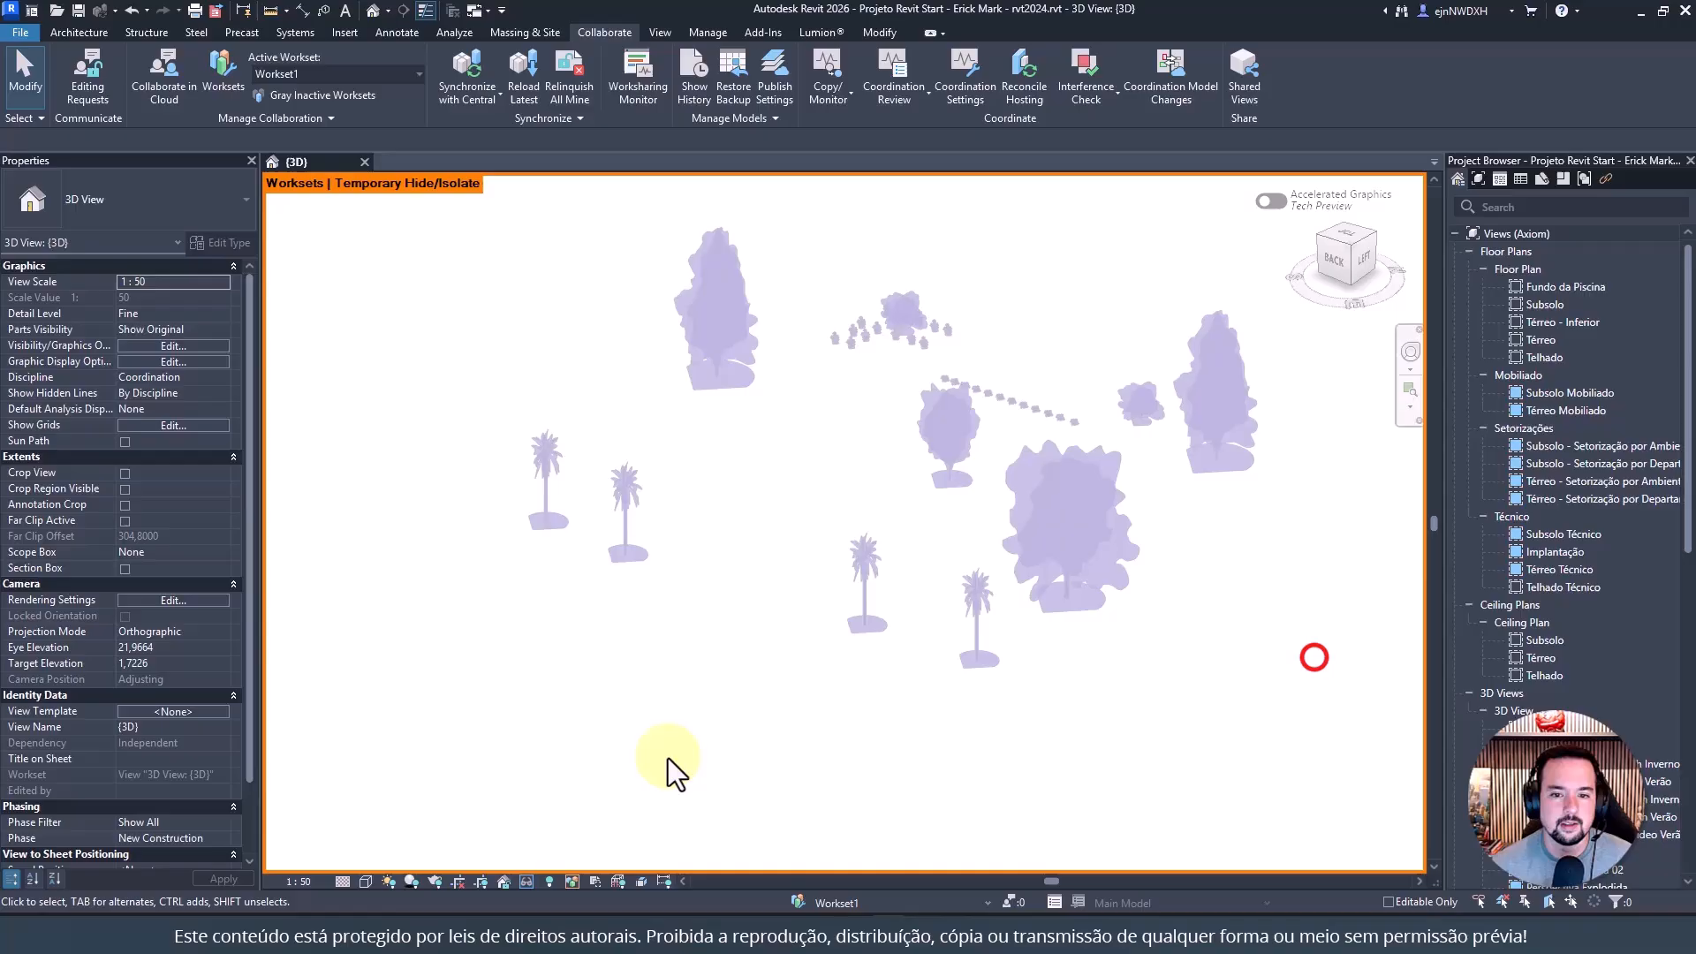
Reset the temporary planting isolation to bring back the whole model in the 3D view
{"action": "left_click", "coordinate": [573, 881]}
{"action": "left_click", "coordinate": [489, 689]}
{"action": "left_click", "coordinate": [528, 880]}
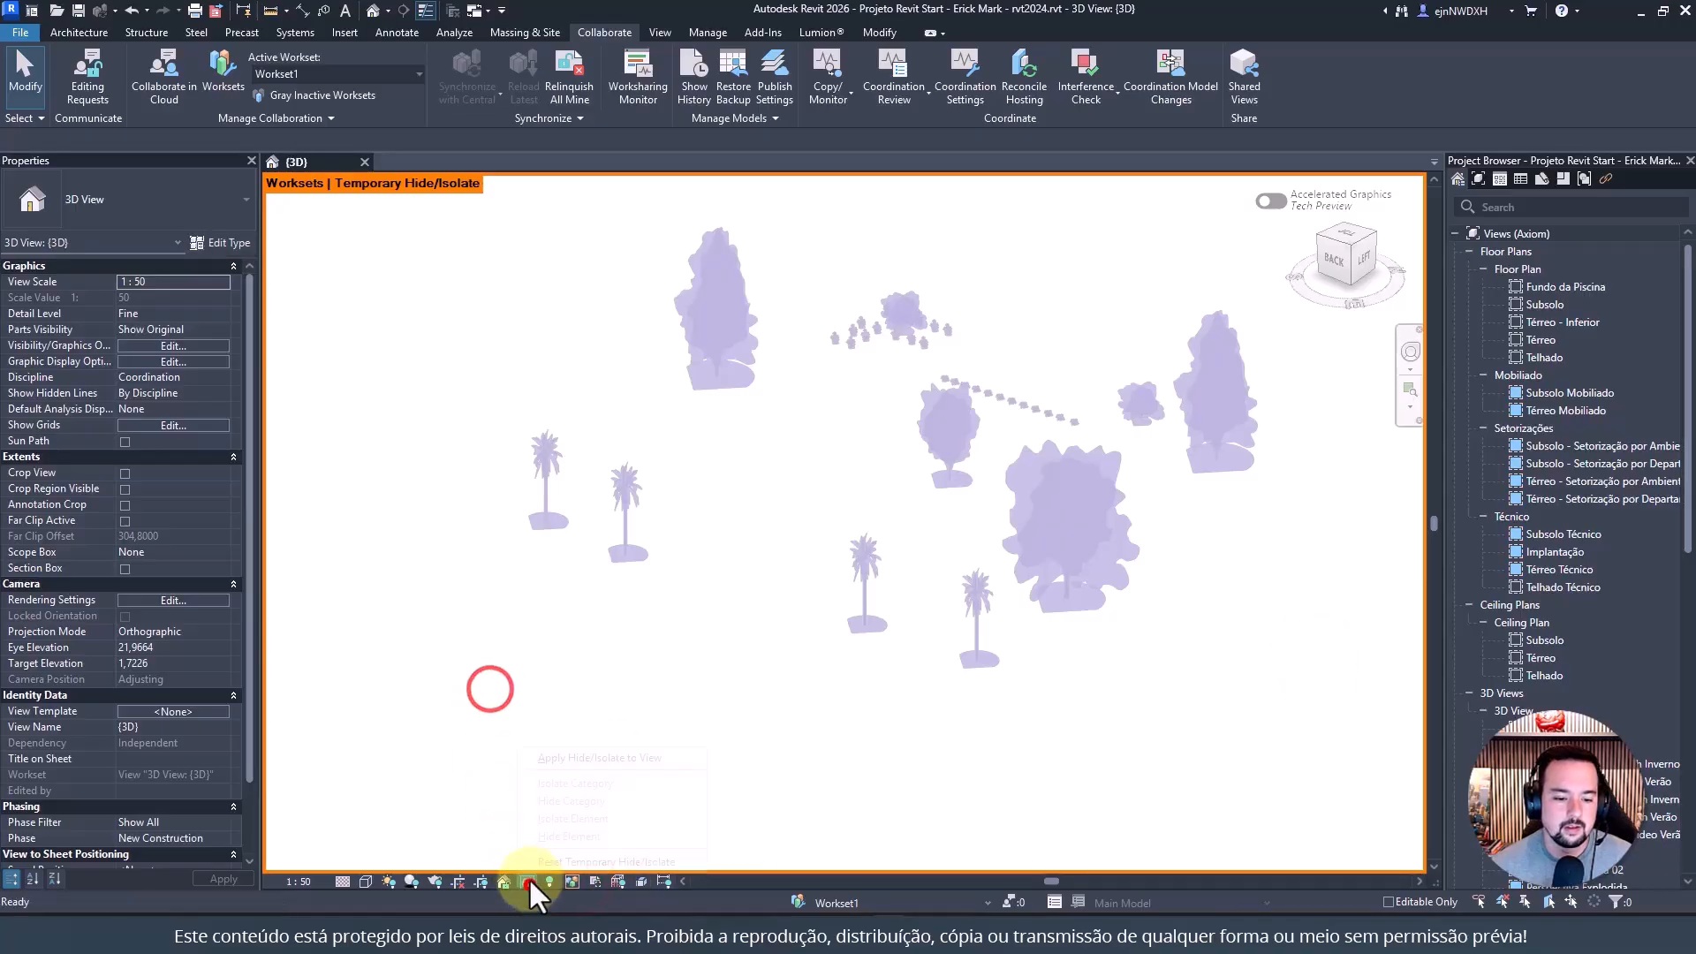
{"action": "left_click", "coordinate": [549, 858]}
{"action": "left_click", "coordinate": [452, 305]}
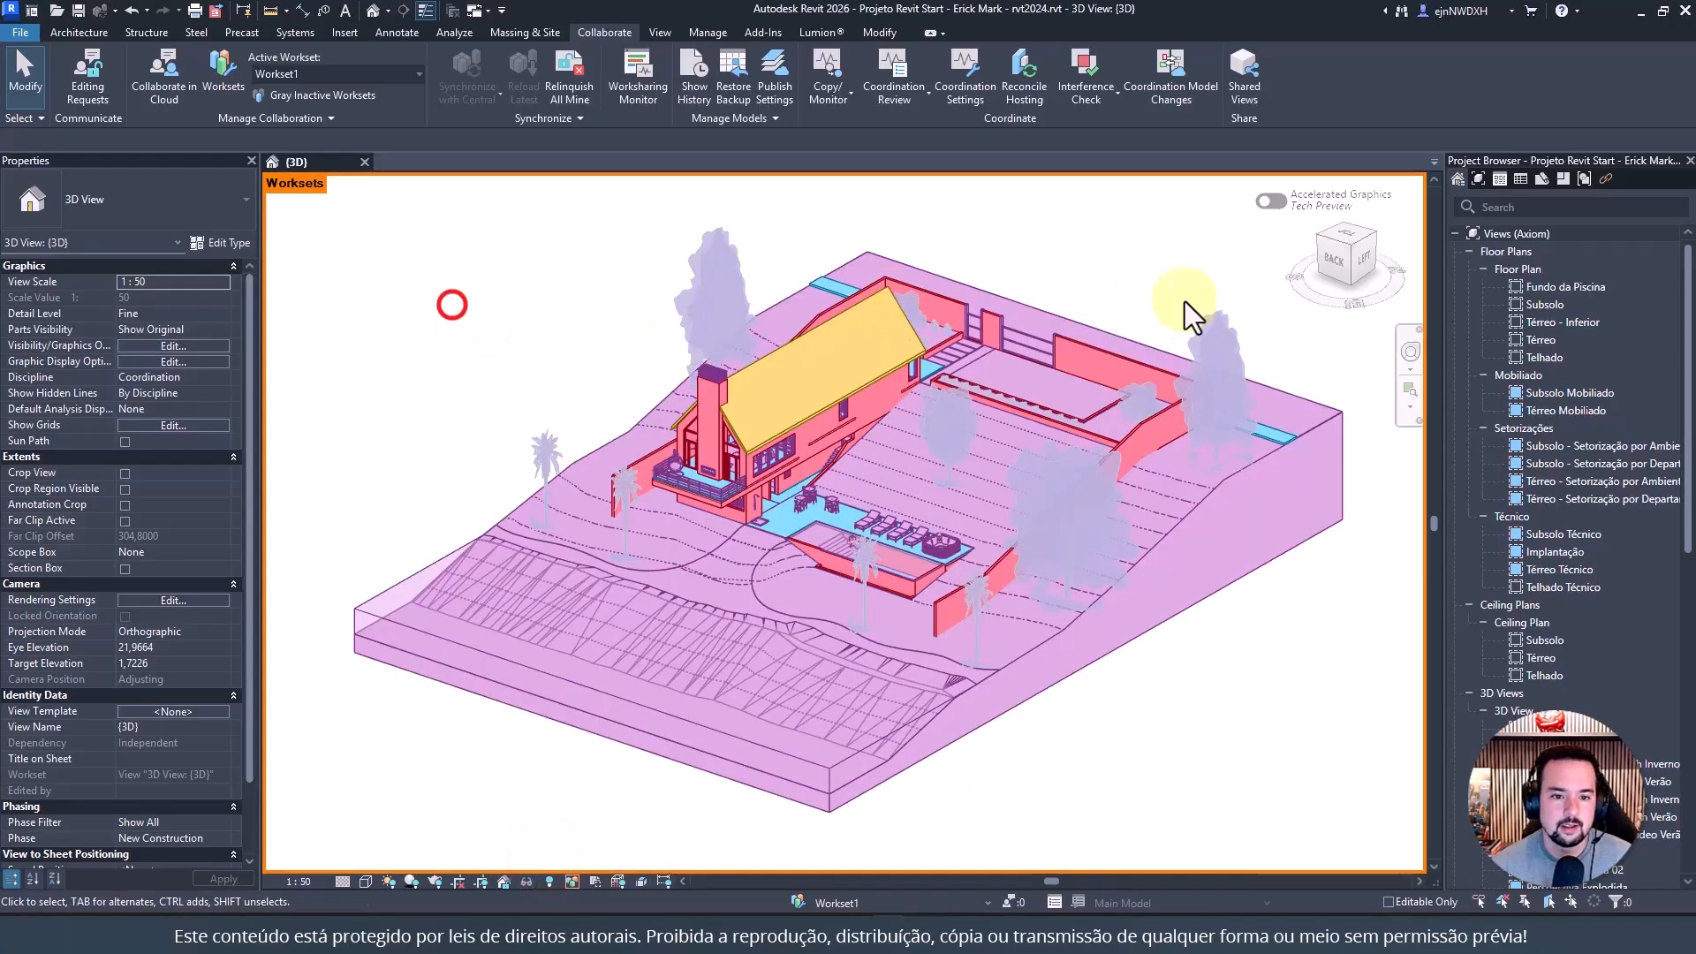
{"action": "middle_click_drag", "start_coordinate": [1159, 267], "coordinate": [1053, 205]}
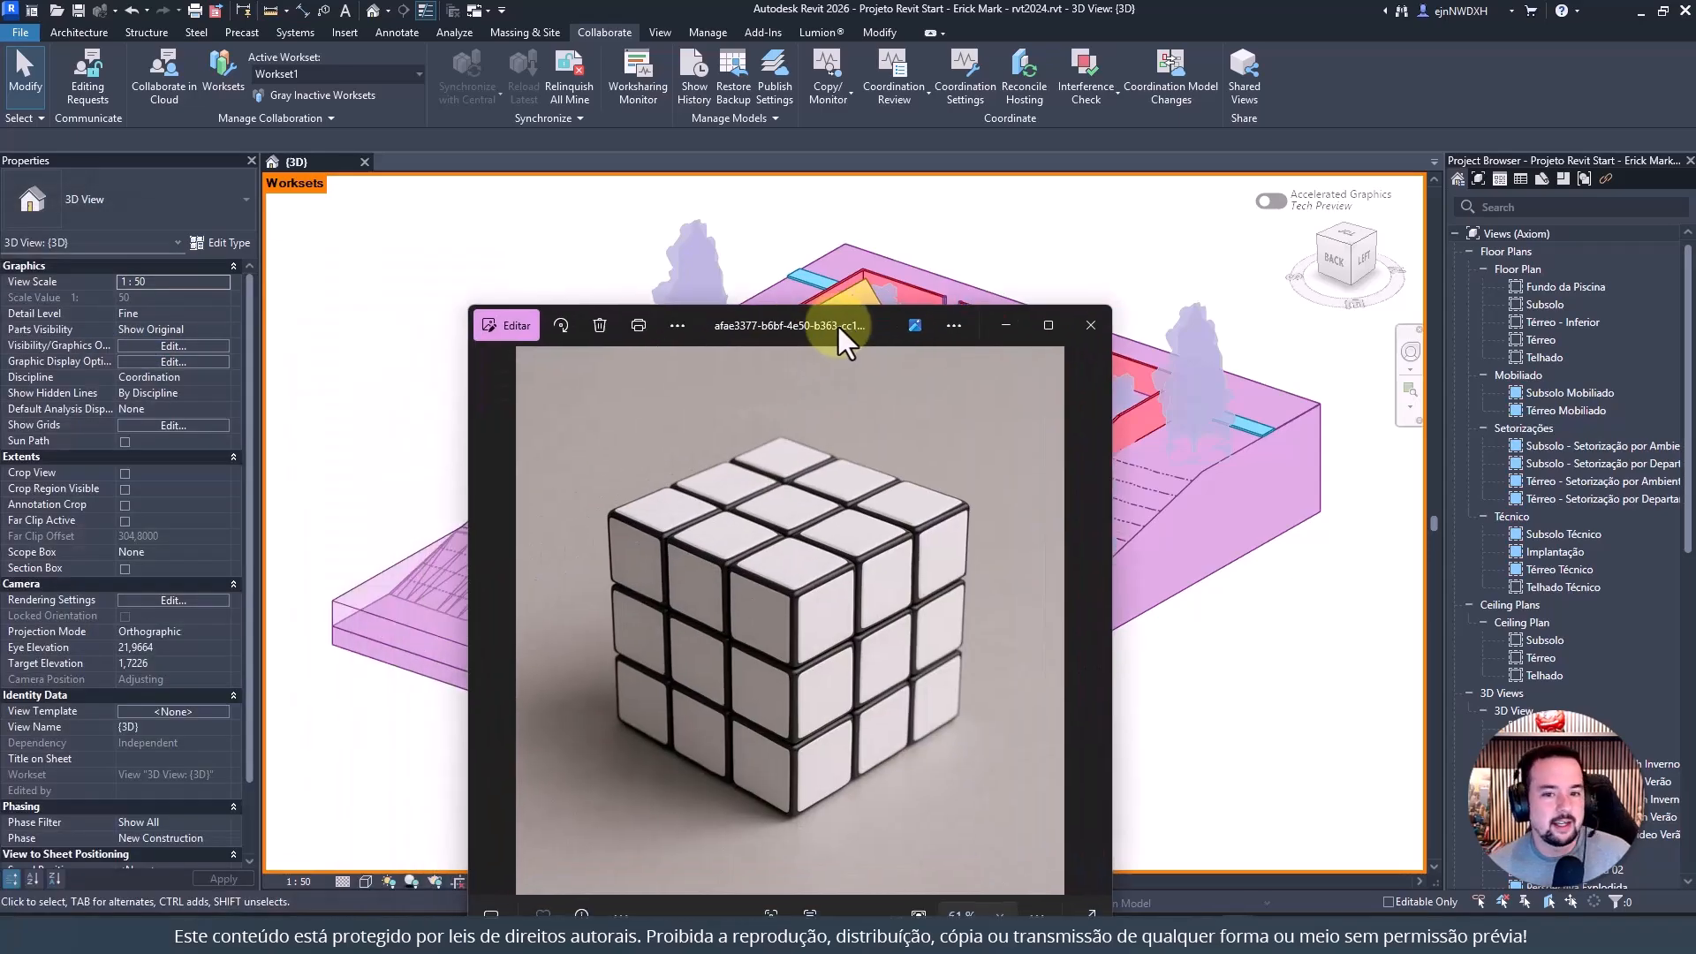
Compare the plain white cube picture with the coloured Rubik's cube picture and close both image windows
{"action": "left_click_drag", "start_coordinate": [839, 327], "coordinate": [1339, 189]}
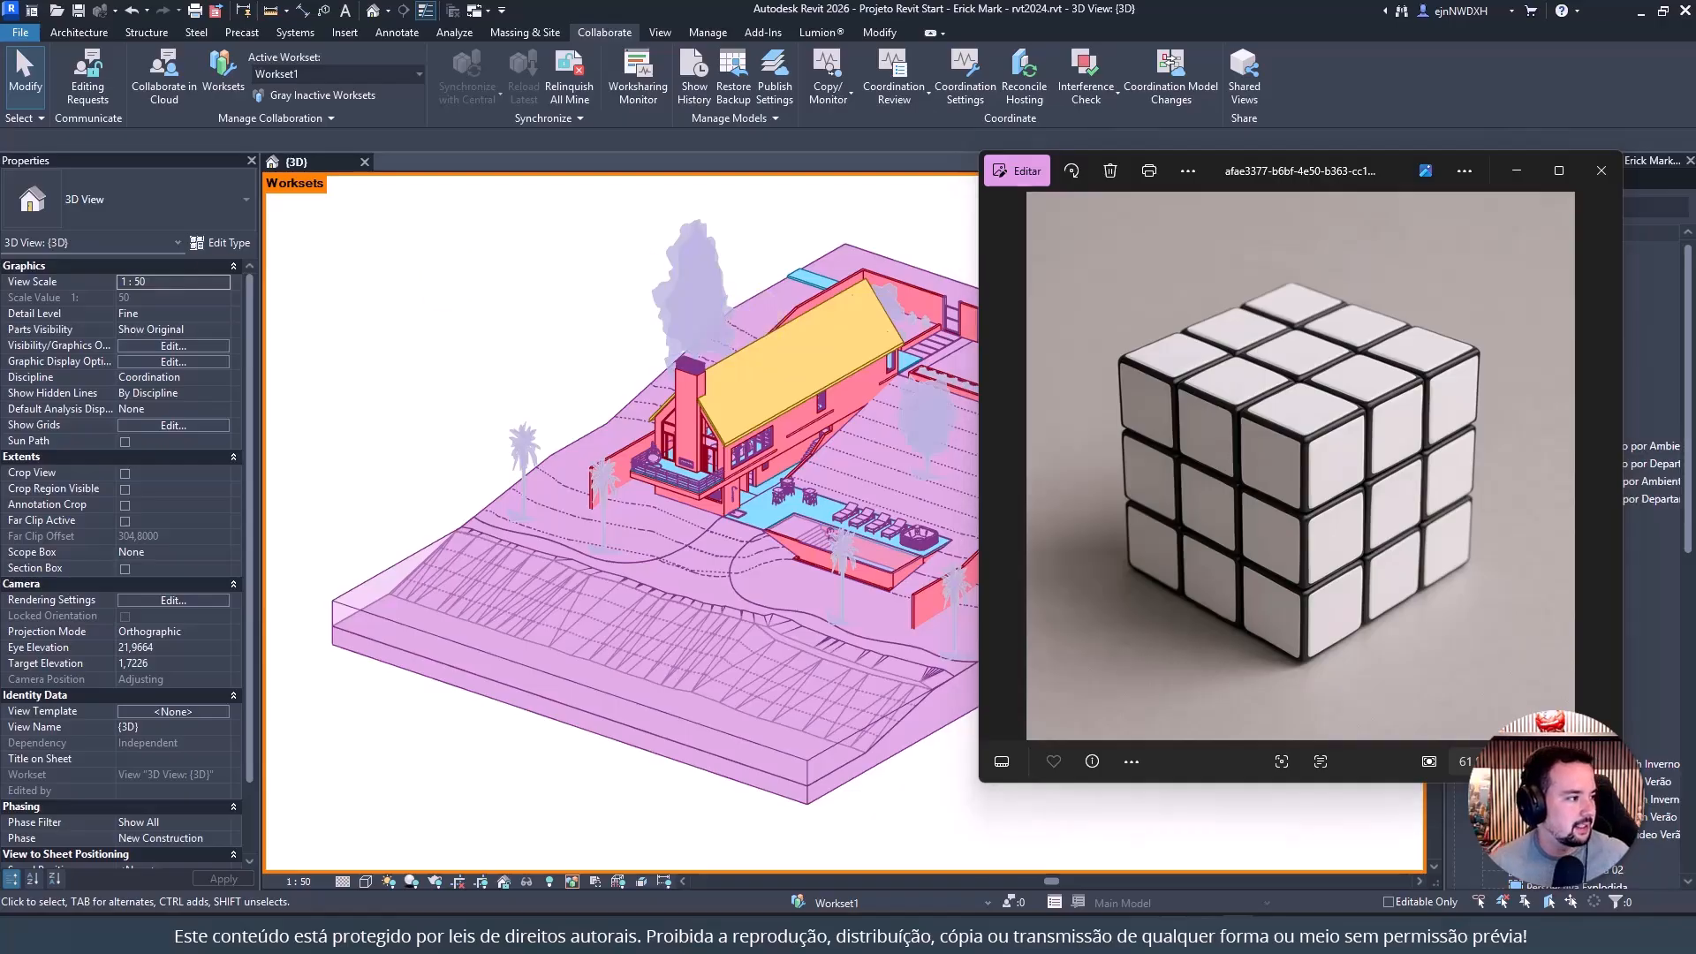
{"action": "left_click_drag", "start_coordinate": [0, 305], "coordinate": [1187, 267]}
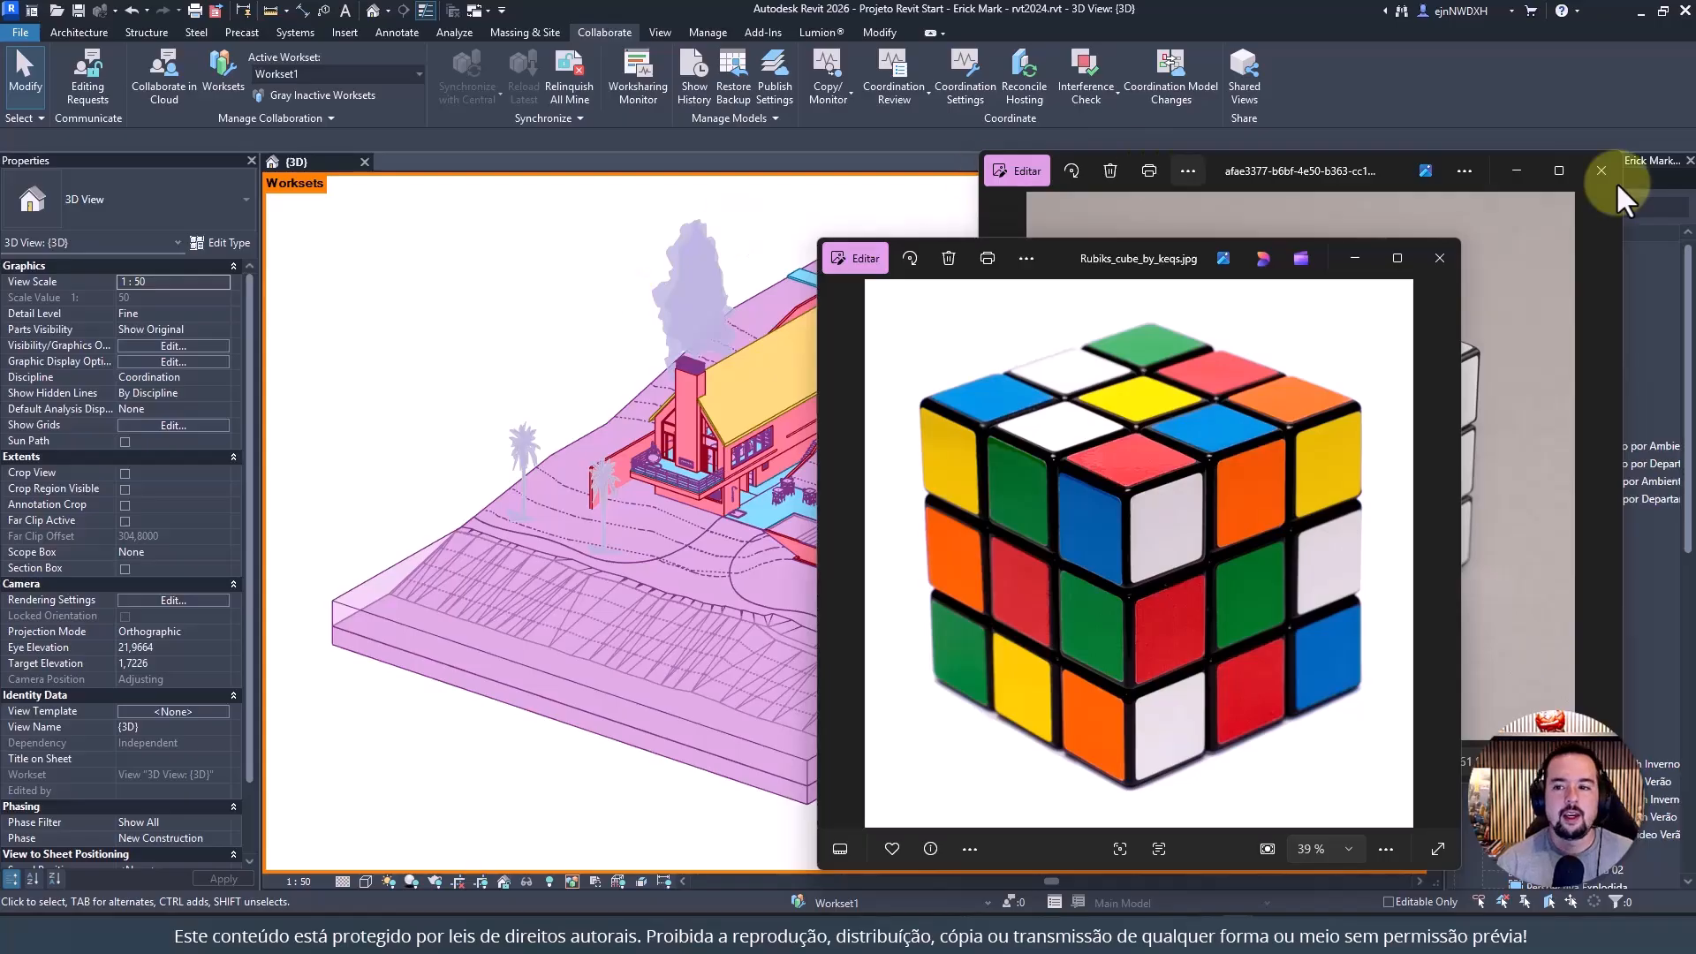
{"action": "left_click", "coordinate": [1447, 257]}
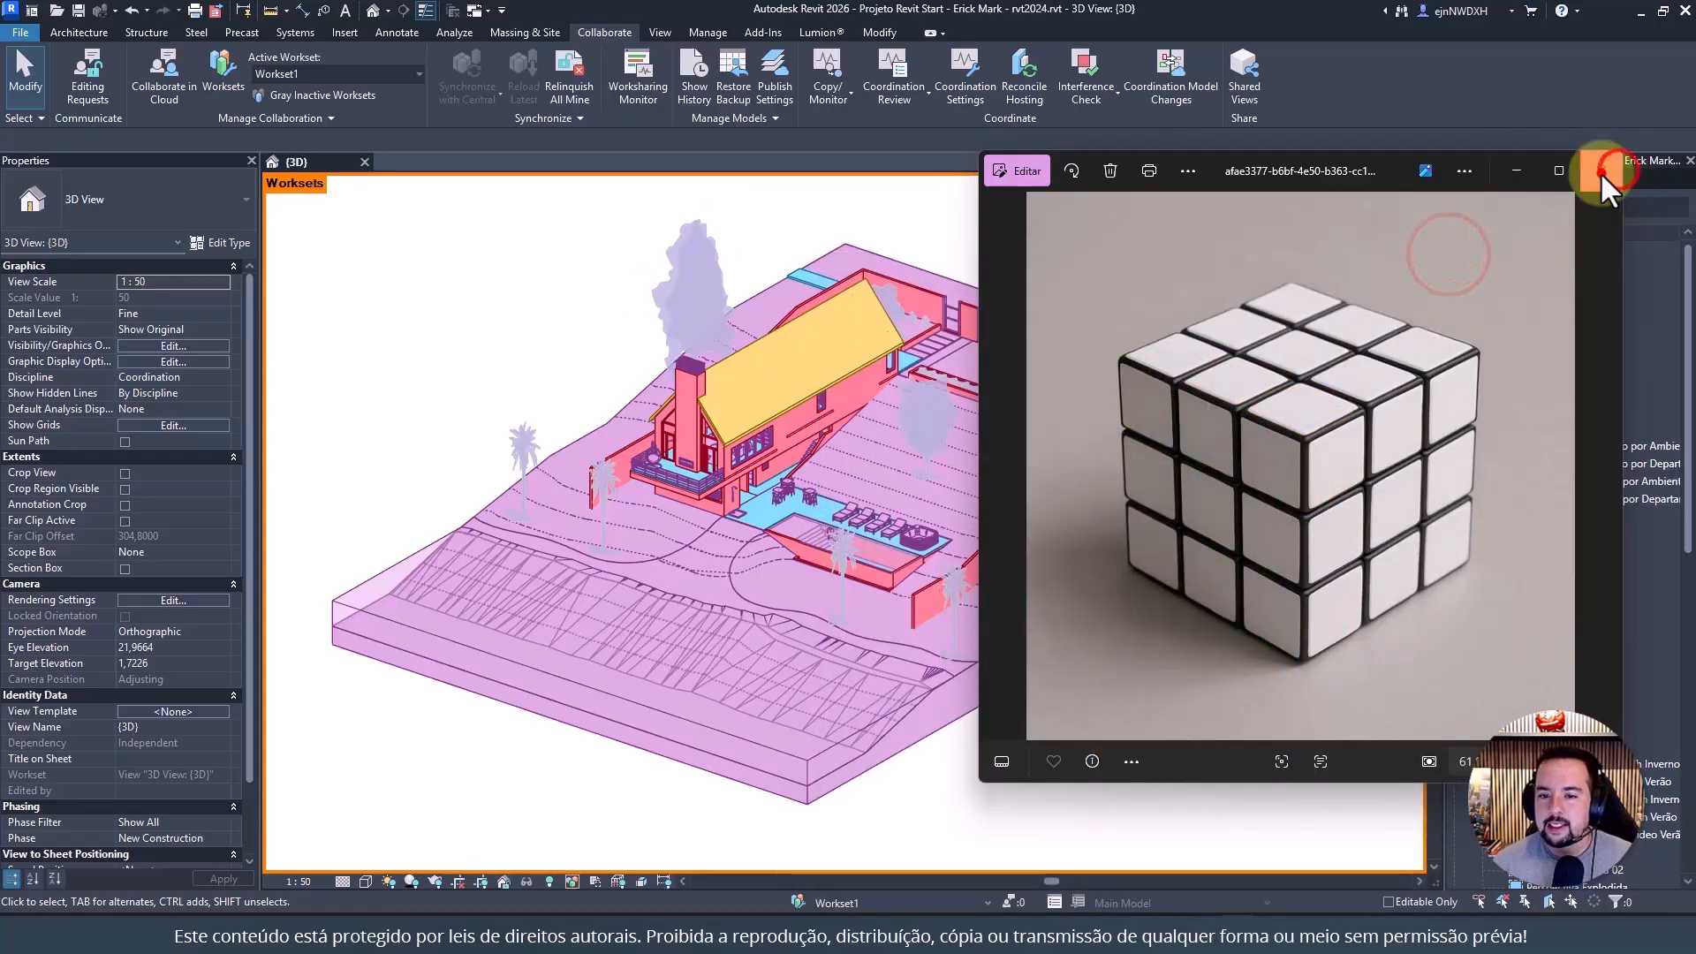
{"action": "left_click", "coordinate": [1600, 171]}
{"action": "left_click", "coordinate": [1059, 262]}
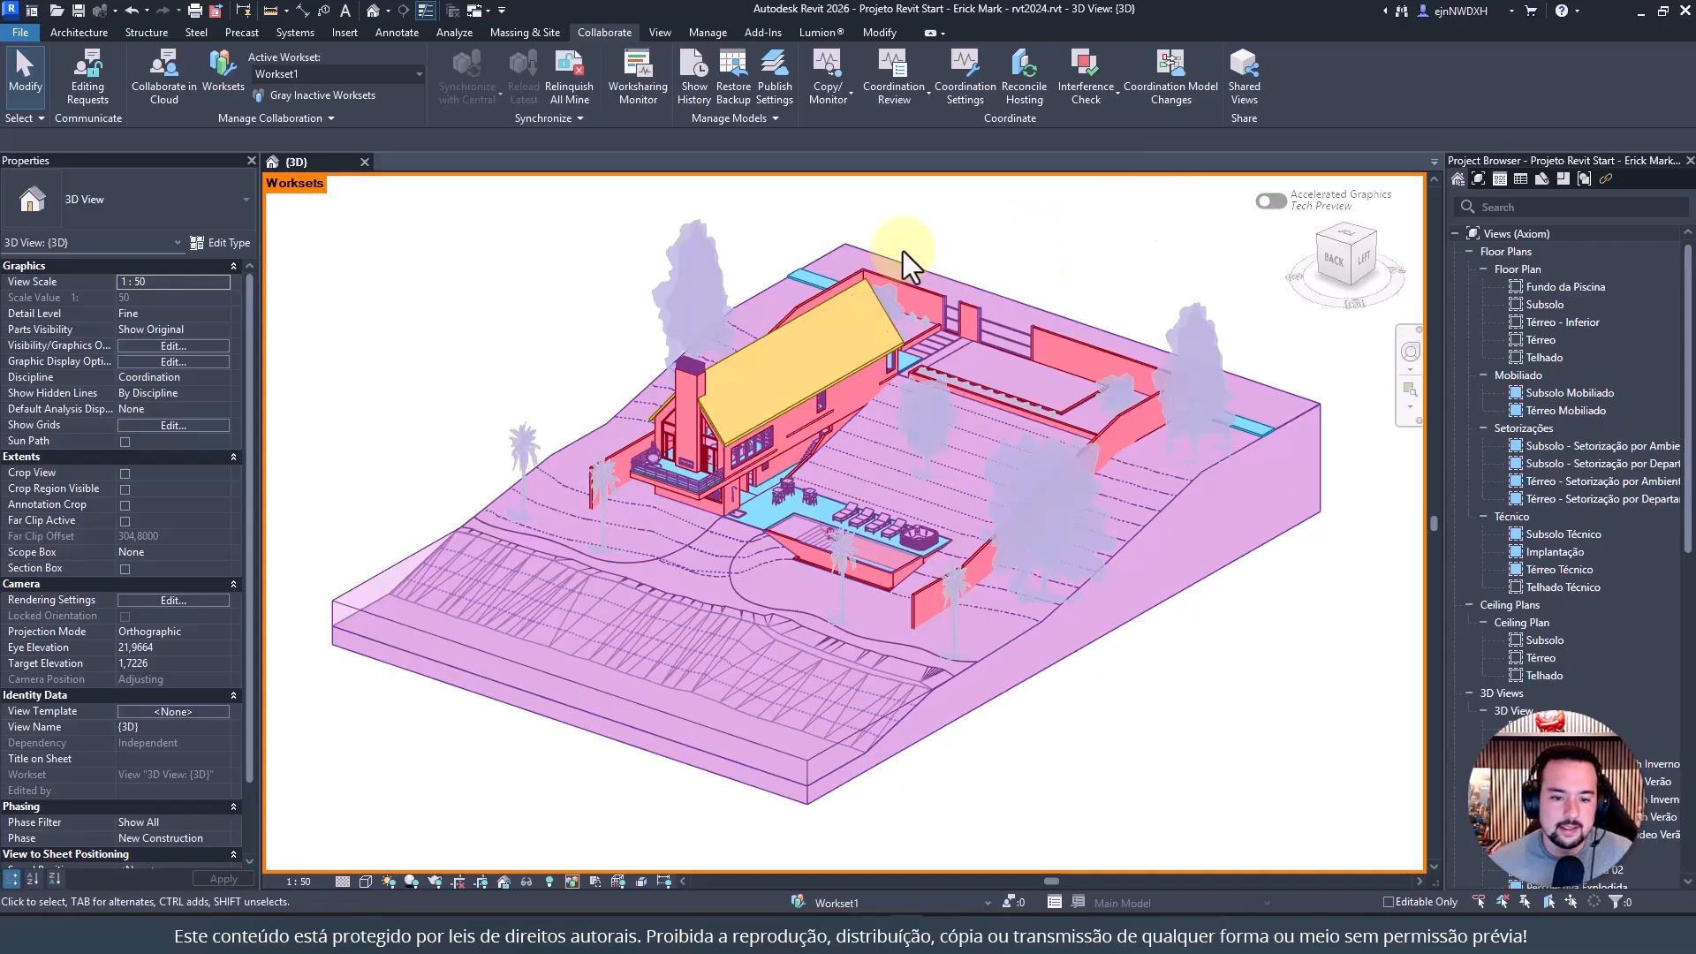
Select the stone-paved toposolid sub-division beside the garage gate and examine its type and workset properties
{"action": "scroll", "coordinate": [985, 354], "scroll_direction": "up", "scroll_amount": 5}
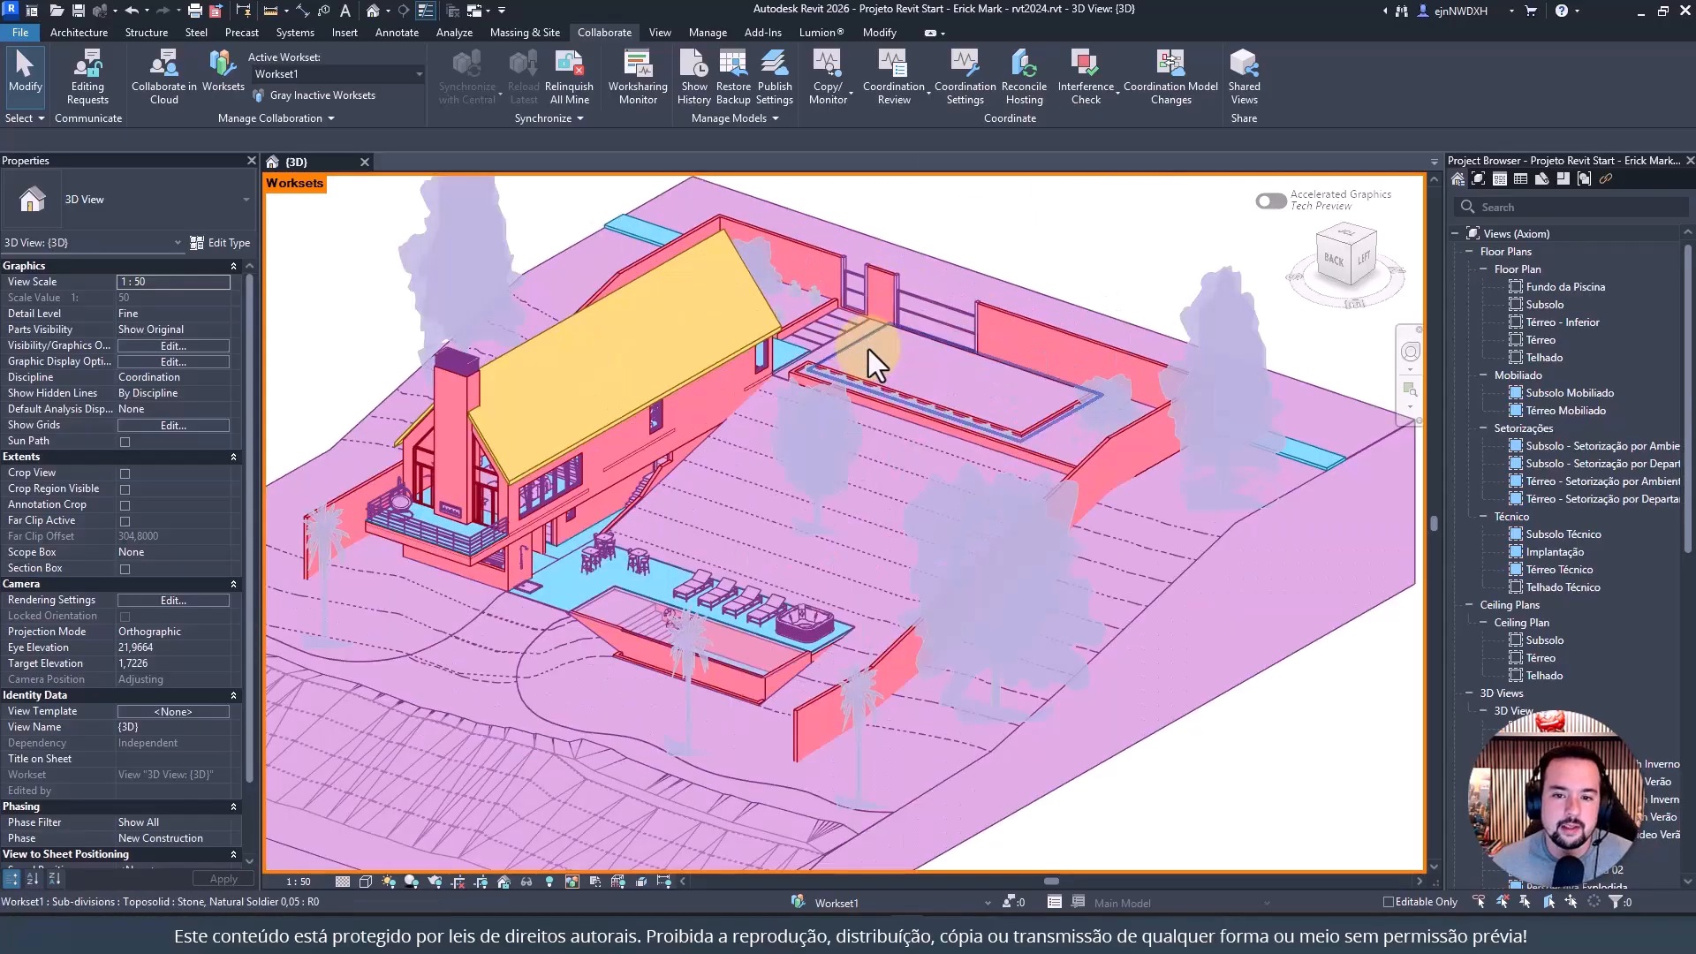
{"action": "scroll", "coordinate": [870, 342], "scroll_direction": "up", "scroll_amount": 3}
{"action": "left_click", "coordinate": [871, 338]}
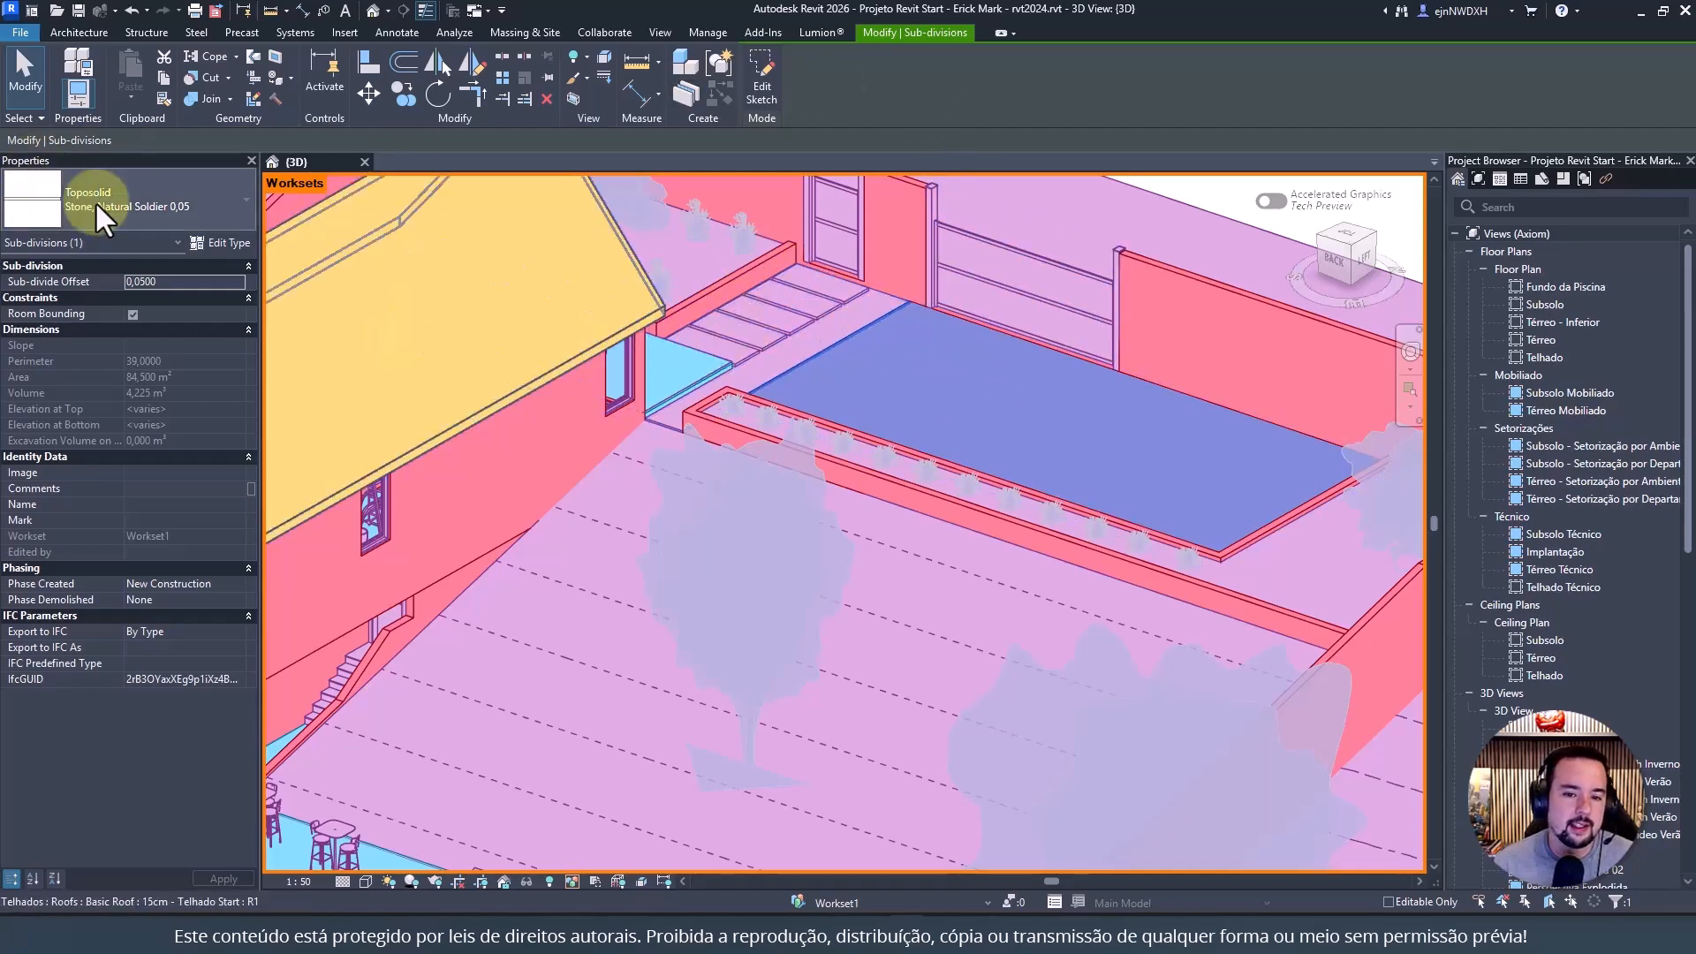
{"action": "scroll", "coordinate": [899, 298], "scroll_direction": "down", "scroll_amount": 4}
{"action": "middle_click_drag", "start_coordinate": [927, 331], "coordinate": [937, 329]}
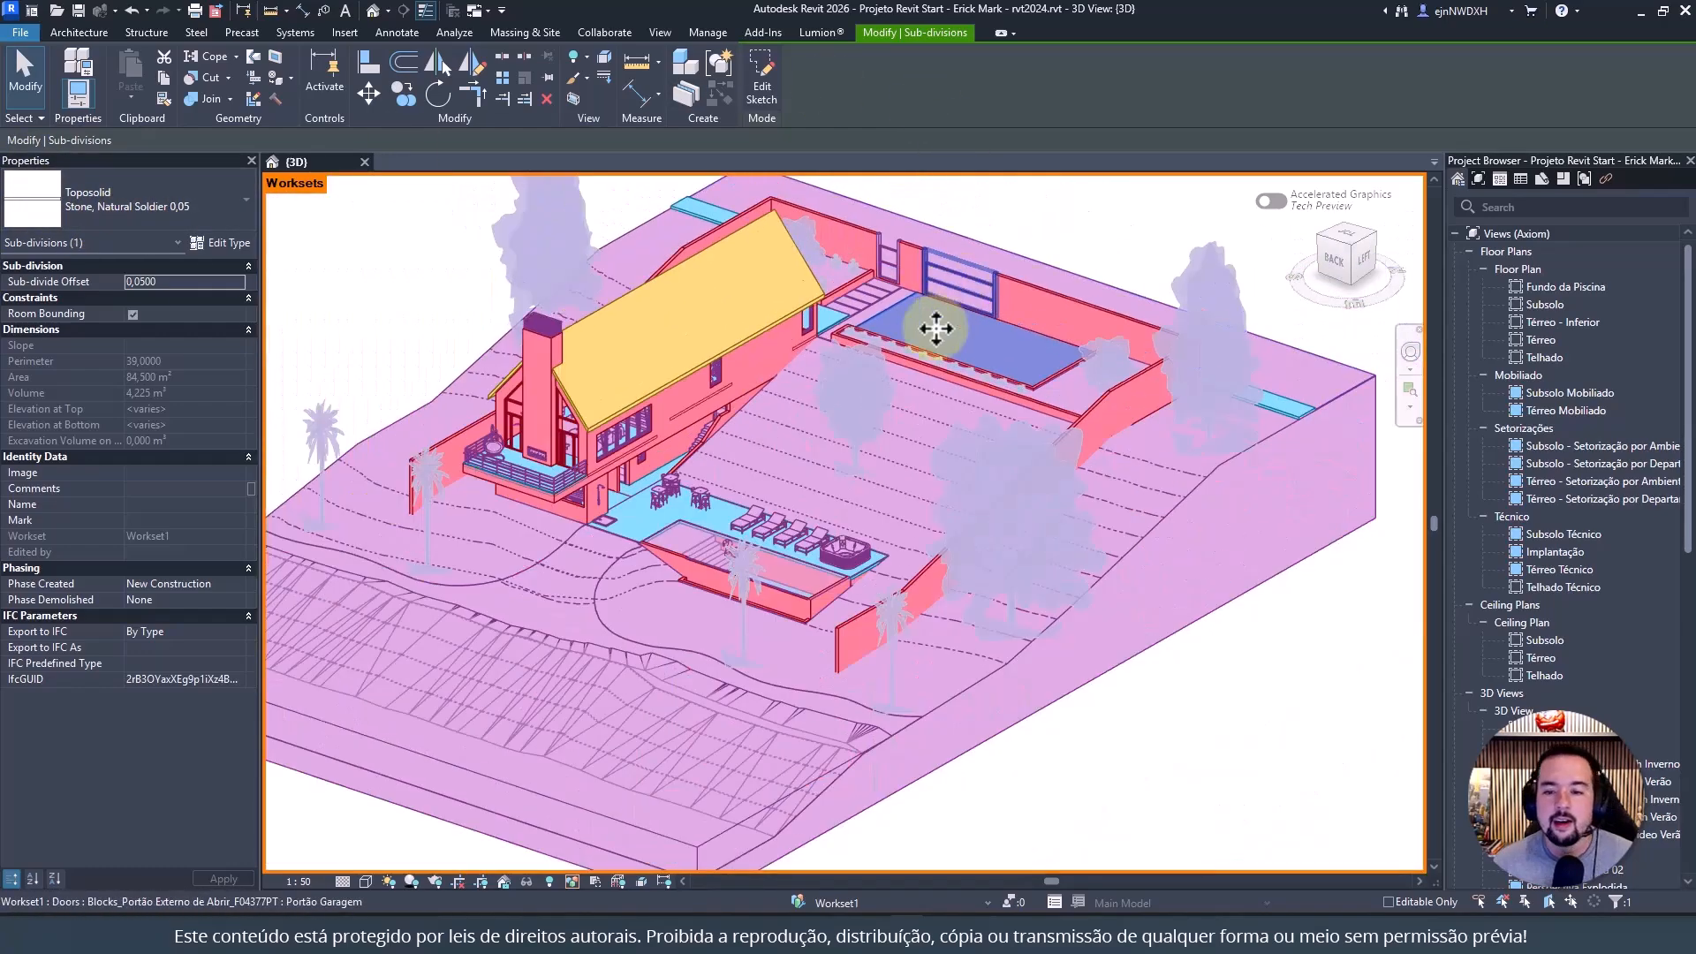
{"action": "scroll", "coordinate": [937, 328], "scroll_direction": "down", "scroll_amount": 2}
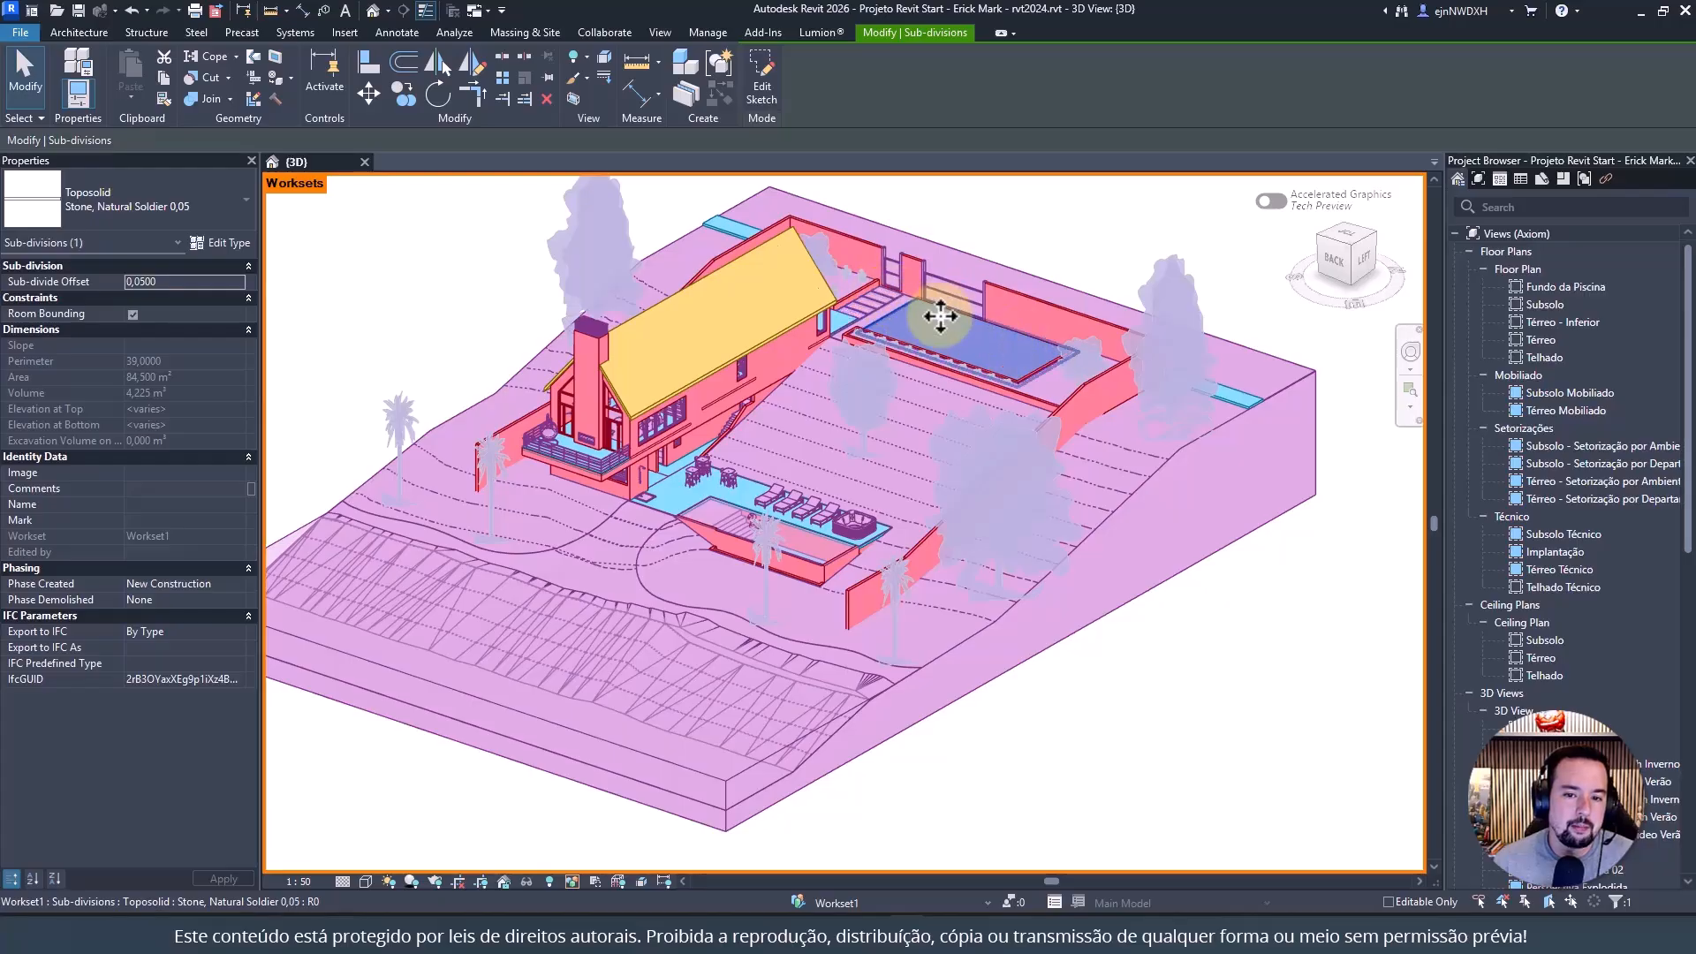
Select the Portão Garagem gate to examine its workset, clear the selection and view the workset colours around the house
{"action": "left_click", "coordinate": [968, 281]}
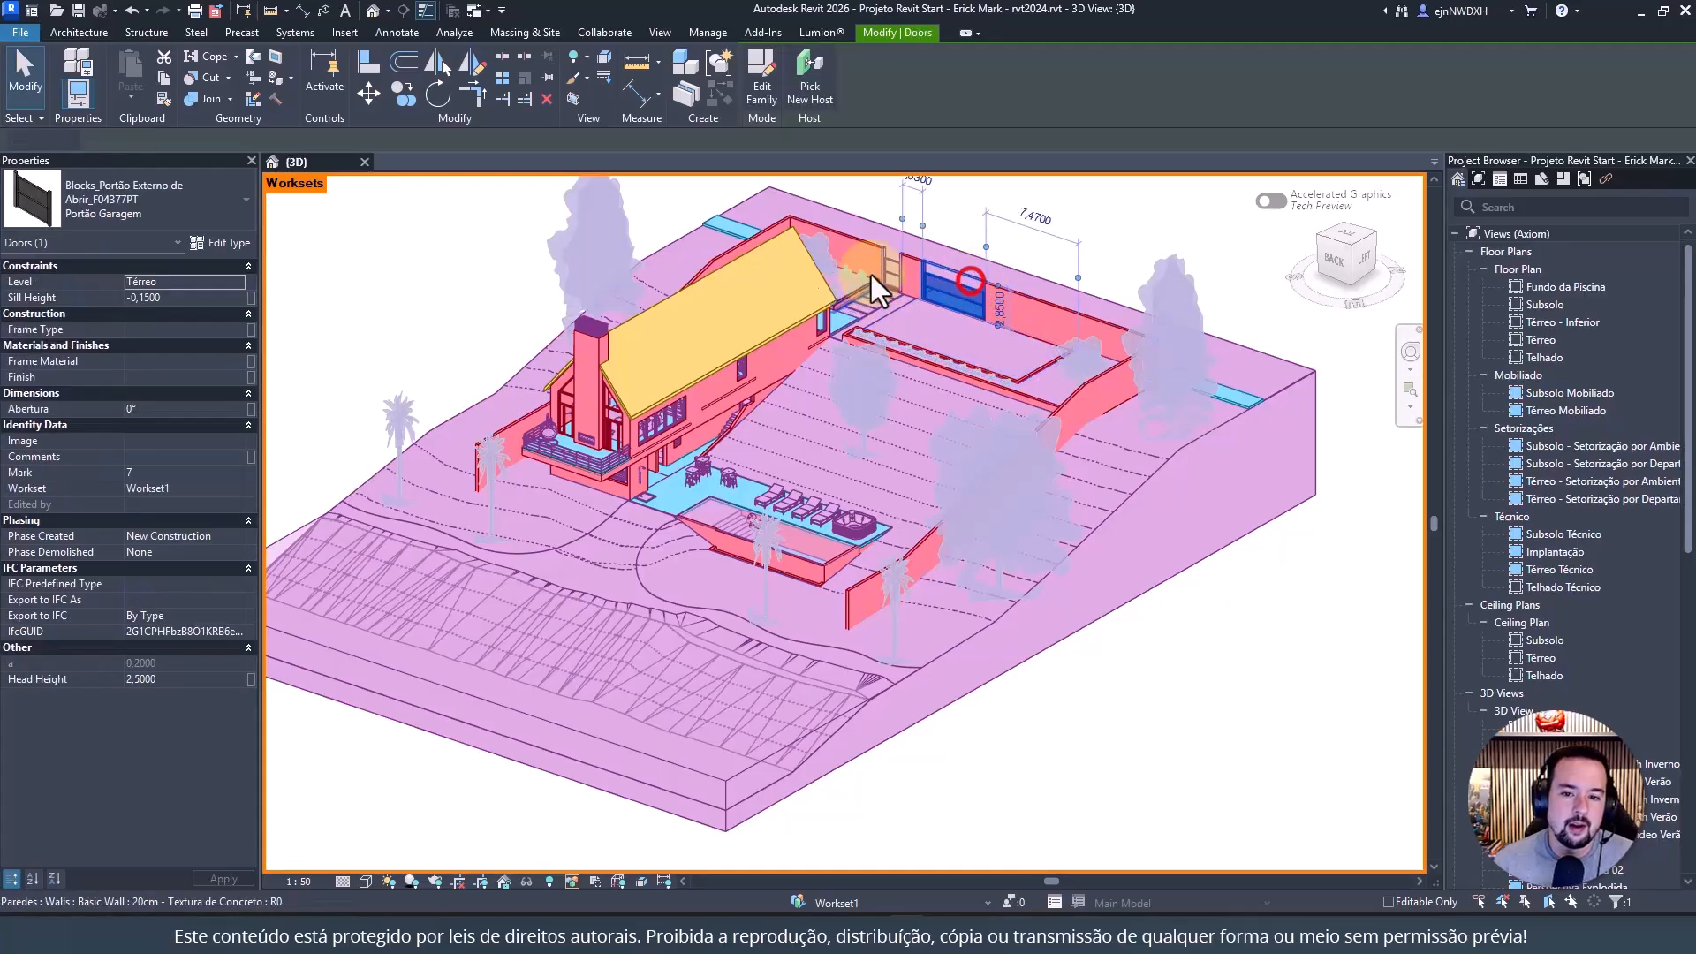
{"action": "left_click", "coordinate": [964, 293]}
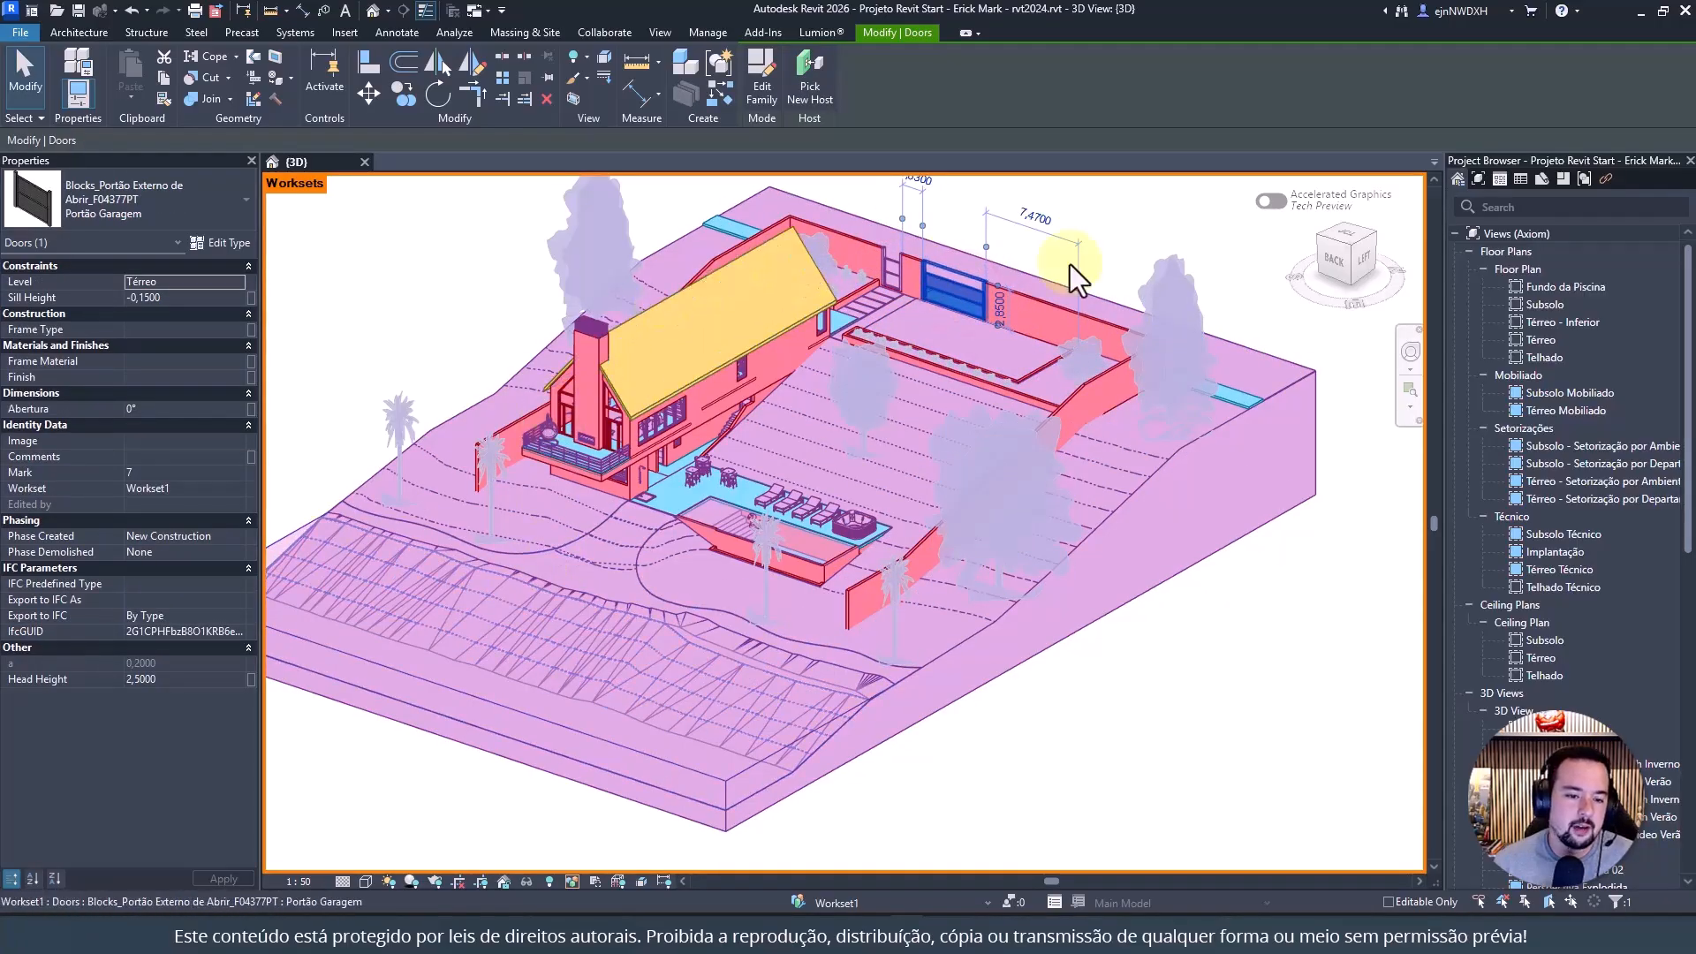
{"action": "mouse_move", "coordinate": [1138, 290]}
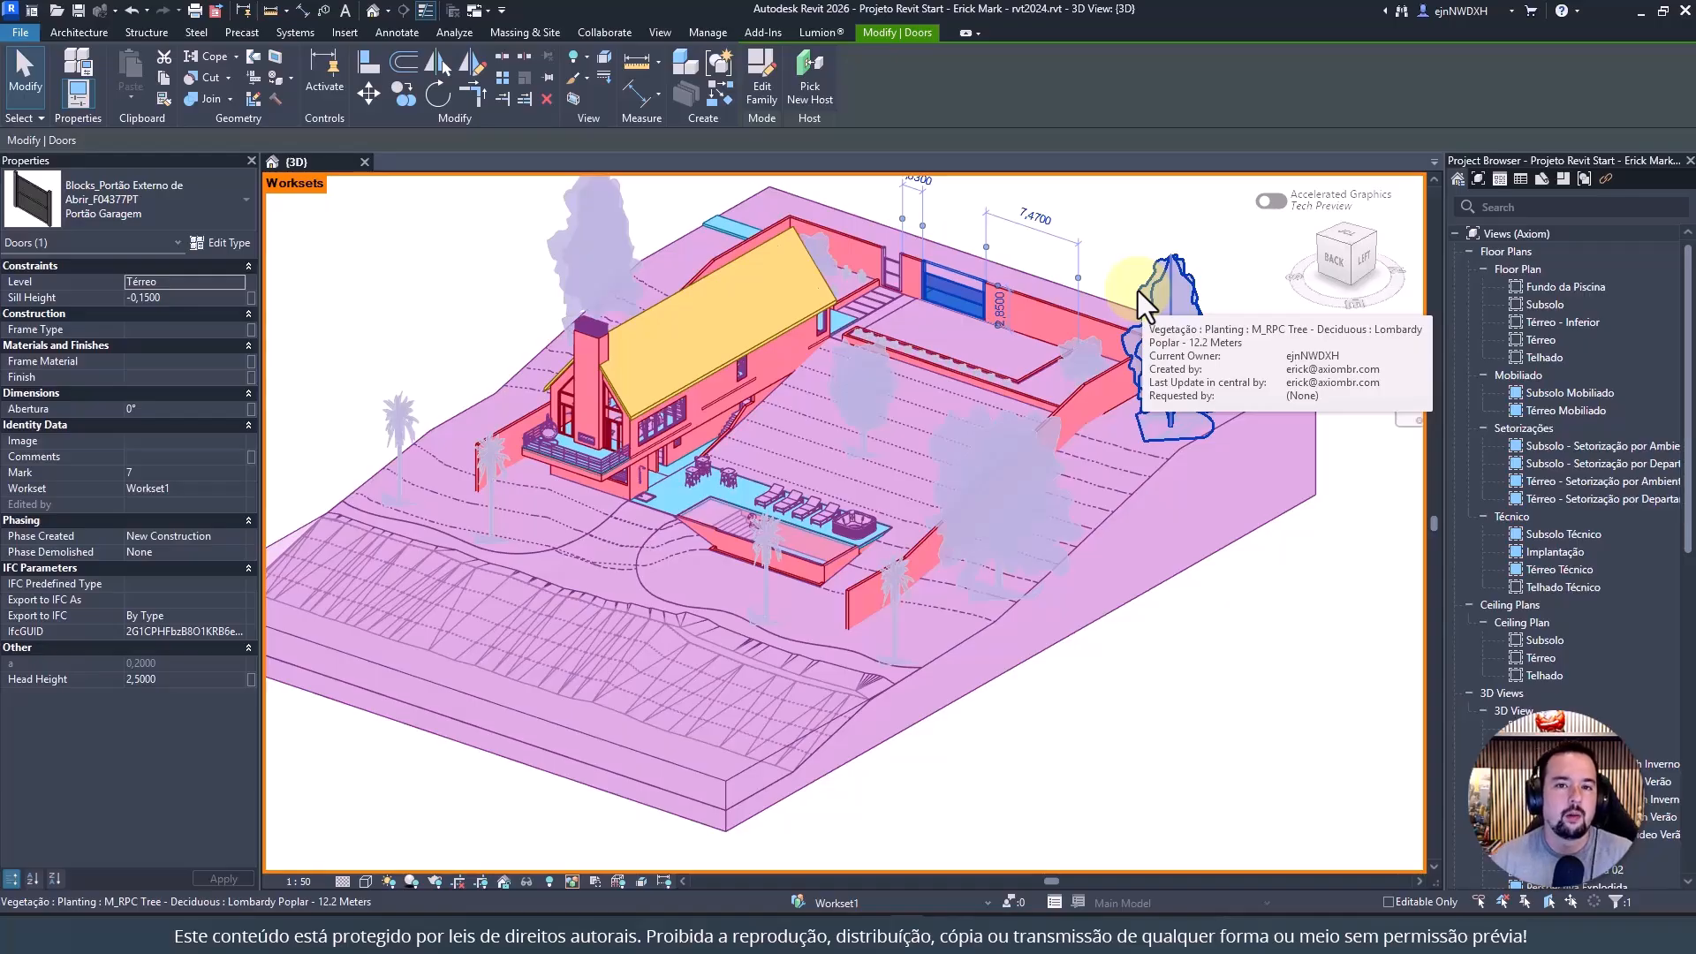
{"action": "left_click", "coordinate": [1109, 233]}
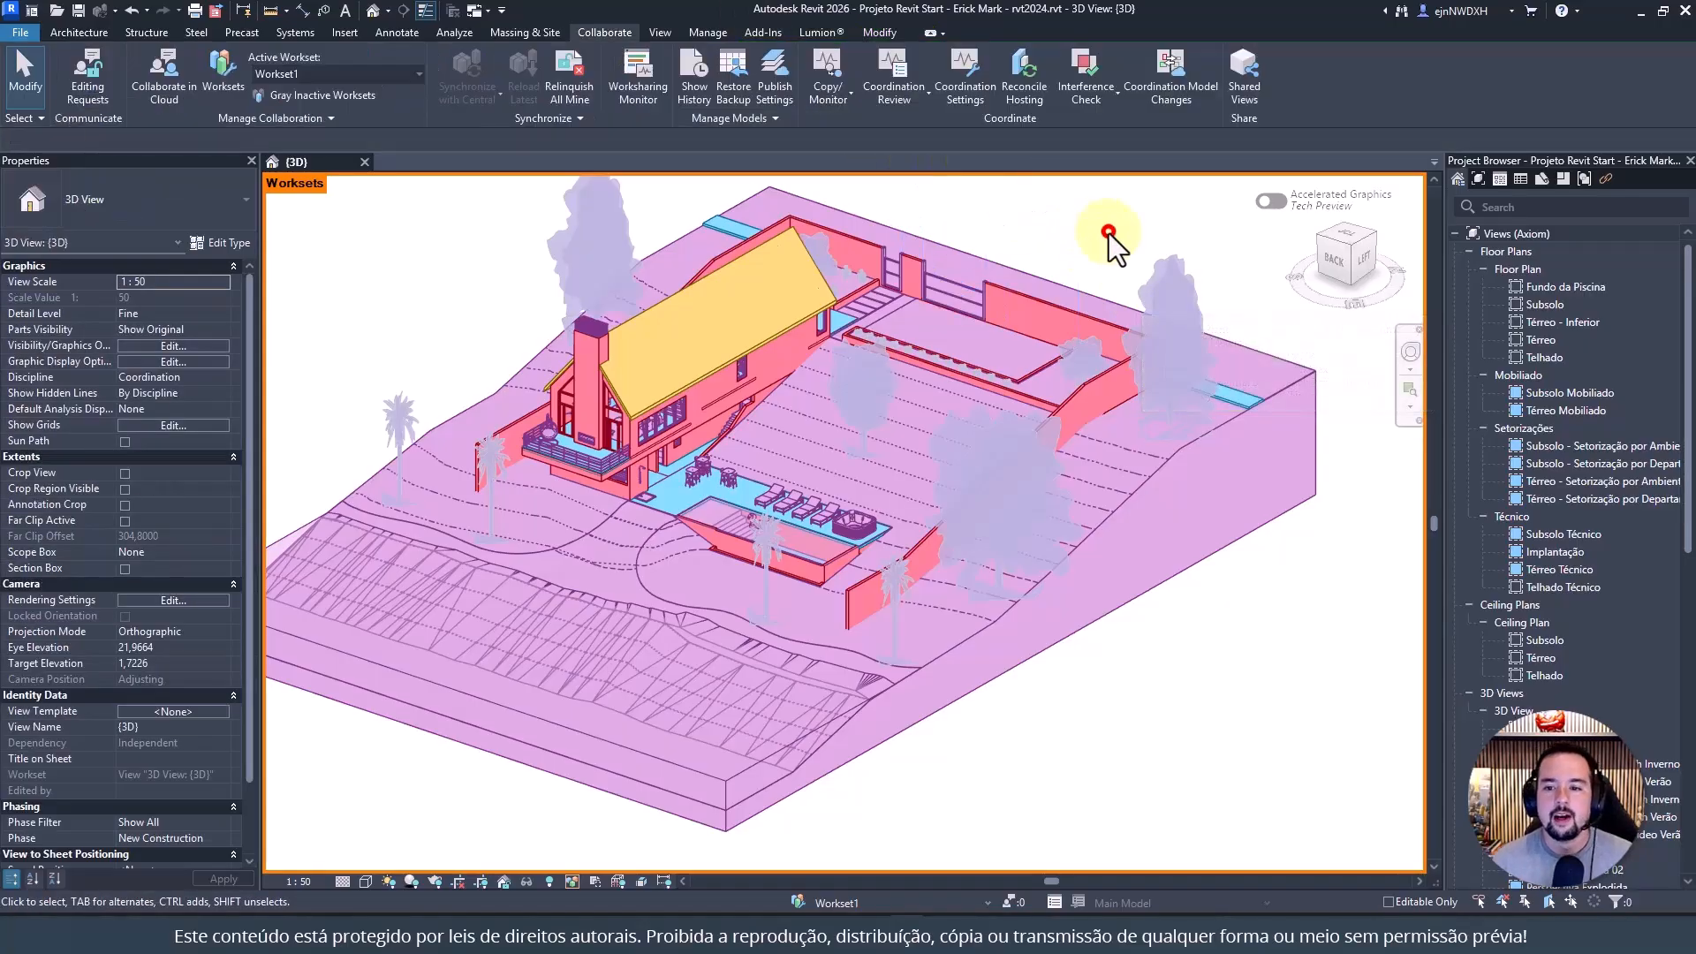
{"action": "middle_click_drag", "start_coordinate": [1110, 233], "coordinate": [1088, 641], "text": "shift"}
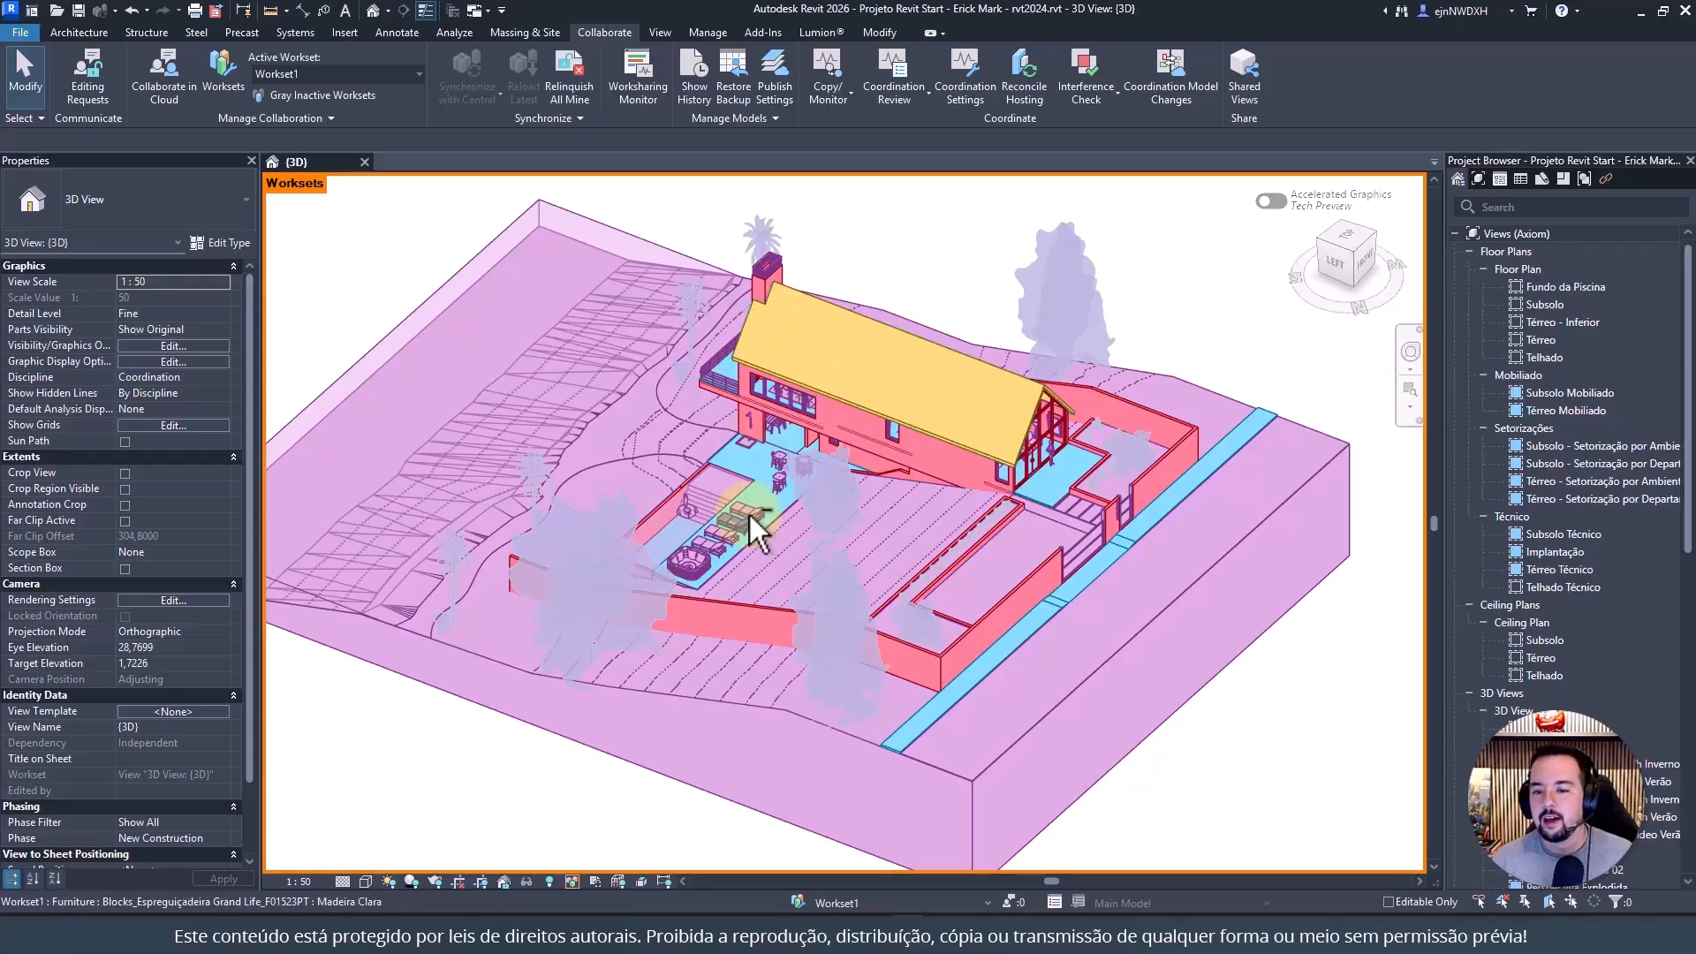
{"action": "middle_click_drag", "start_coordinate": [749, 512], "coordinate": [965, 503], "text": "shift"}
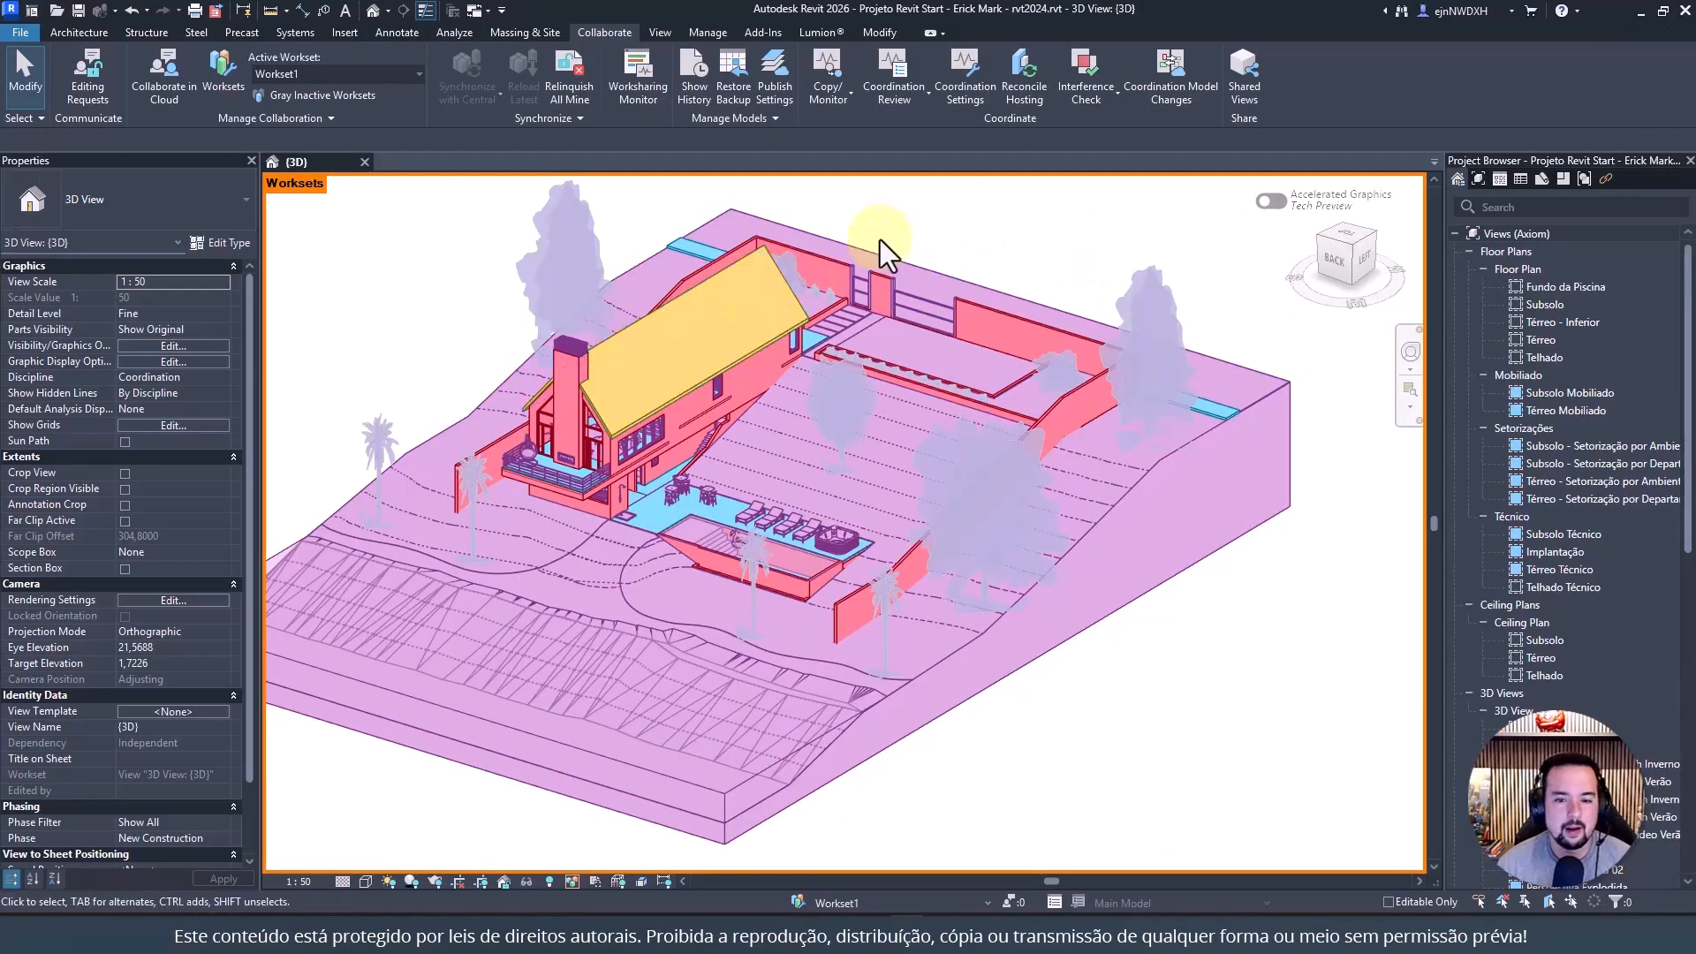
Open the list of worksets and examine their editable status and owners, including Shared Levels and Grids and Workset1
{"action": "left_click", "coordinate": [227, 70]}
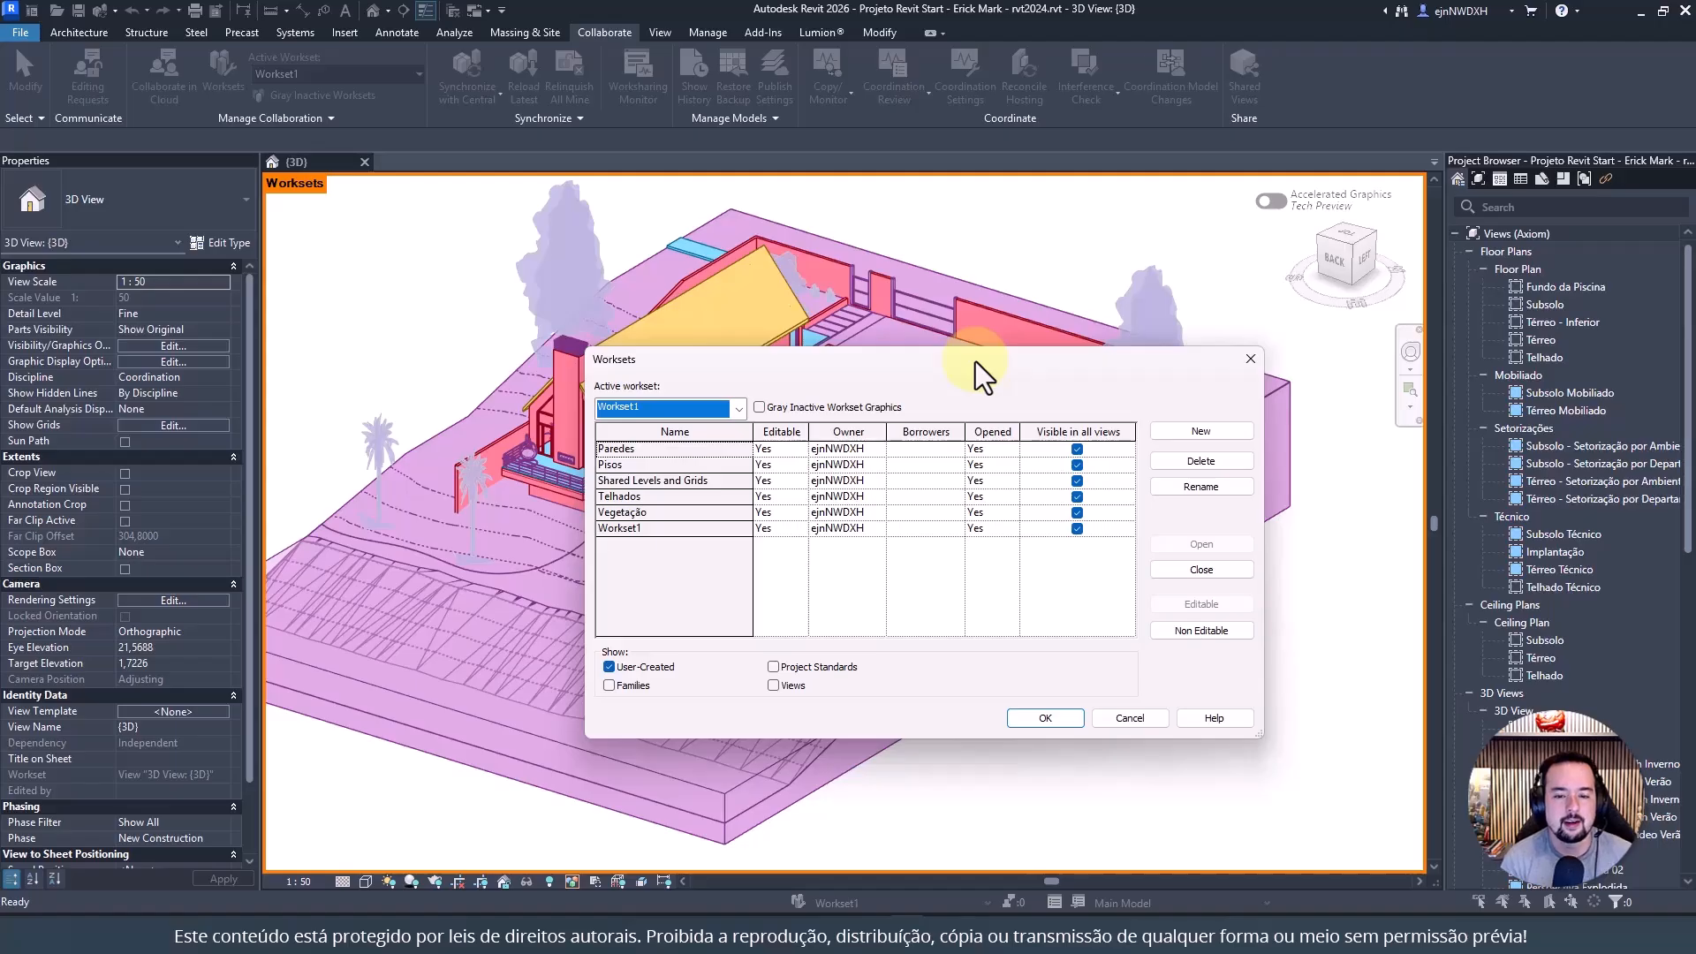
{"action": "left_click_drag", "start_coordinate": [961, 363], "coordinate": [873, 247]}
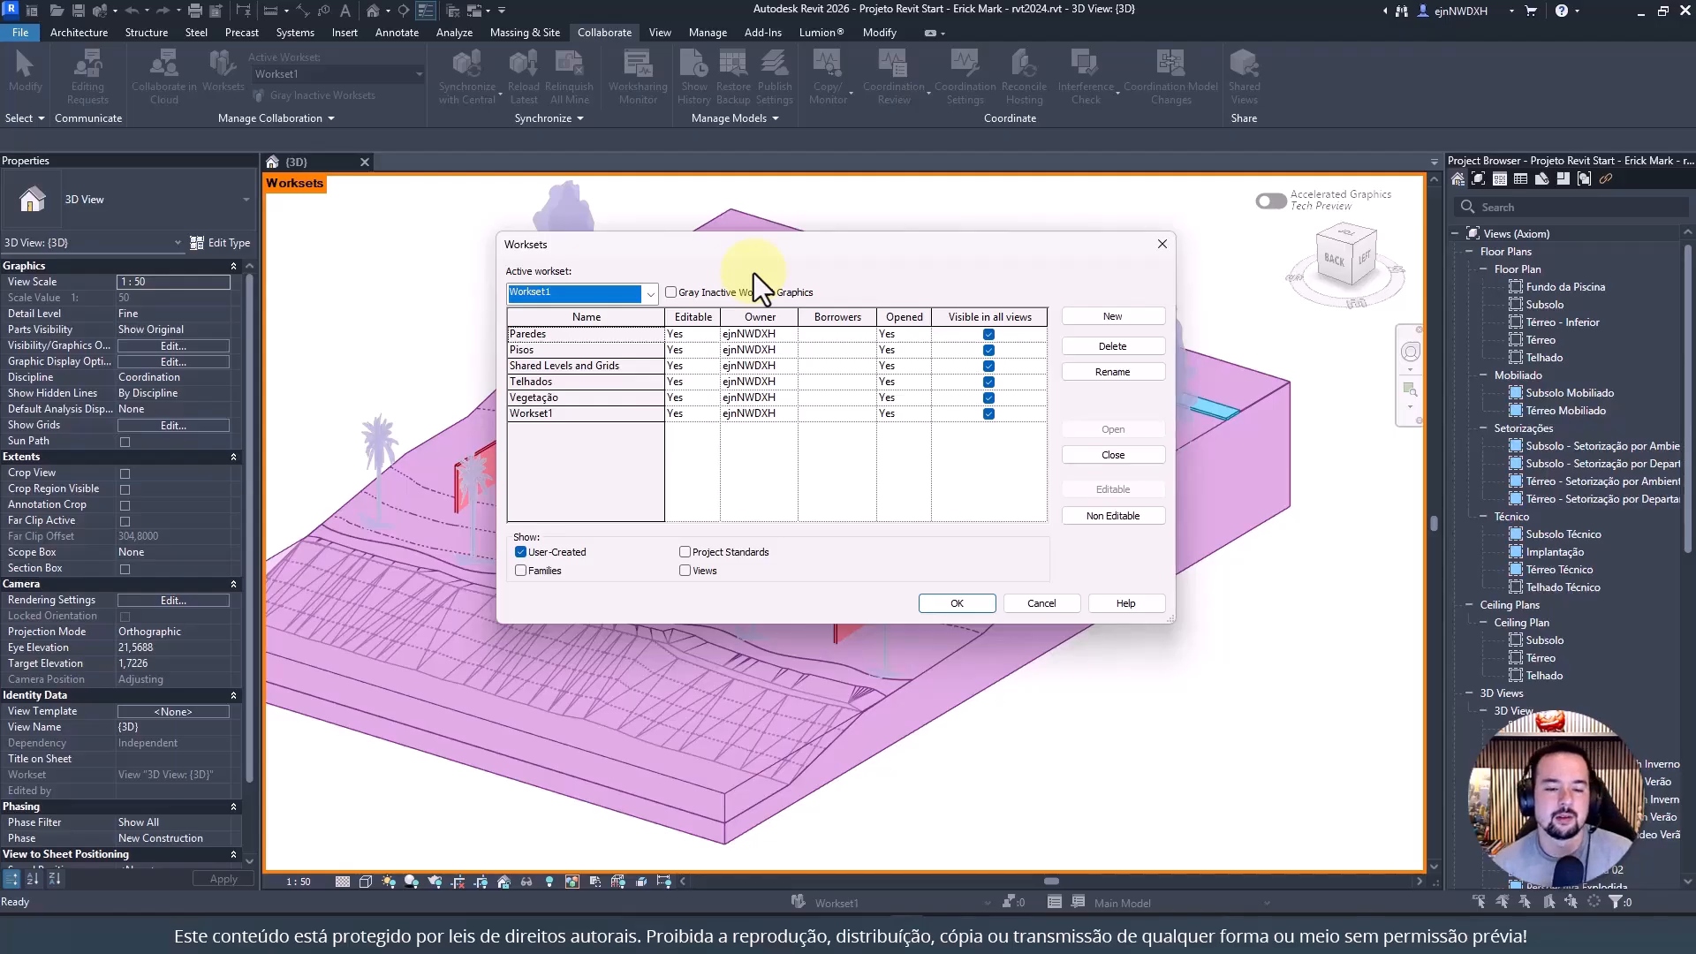
{"action": "key", "text": "ctrl+2"}
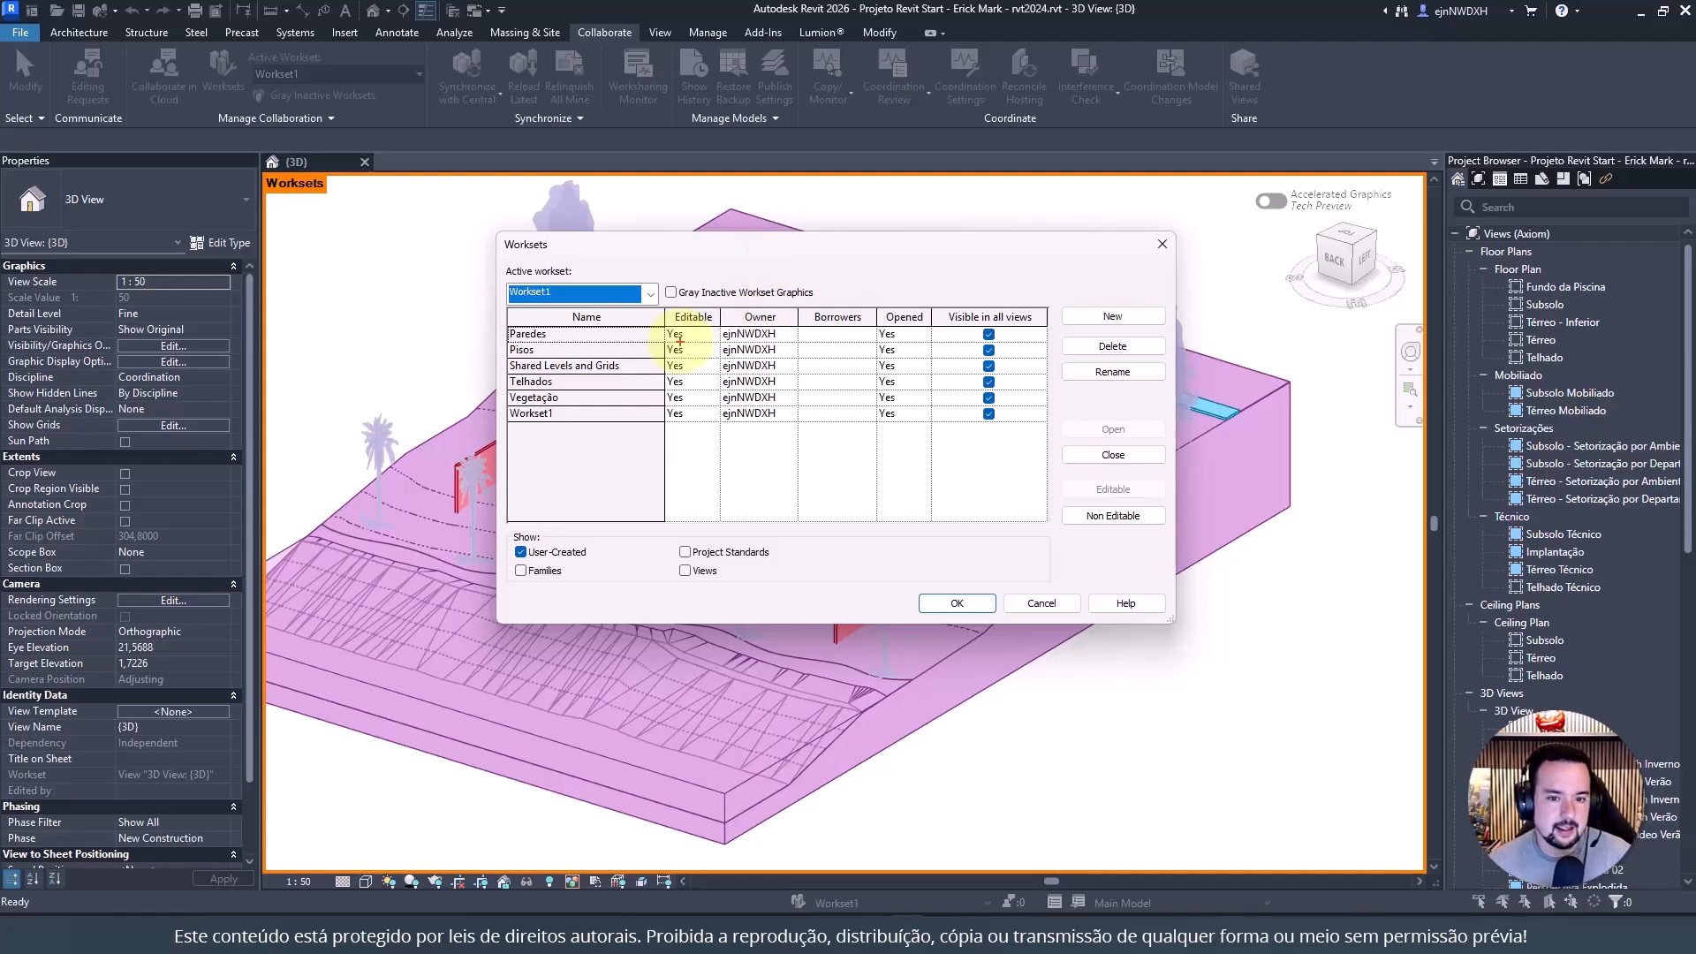
{"action": "mouse_move", "coordinate": [666, 342]}
{"action": "left_mouse_down"}
{"action": "mouse_move", "coordinate": [781, 338]}
{"action": "mouse_move", "coordinate": [751, 306]}
{"action": "mouse_move", "coordinate": [789, 309]}
{"action": "left_mouse_up"}
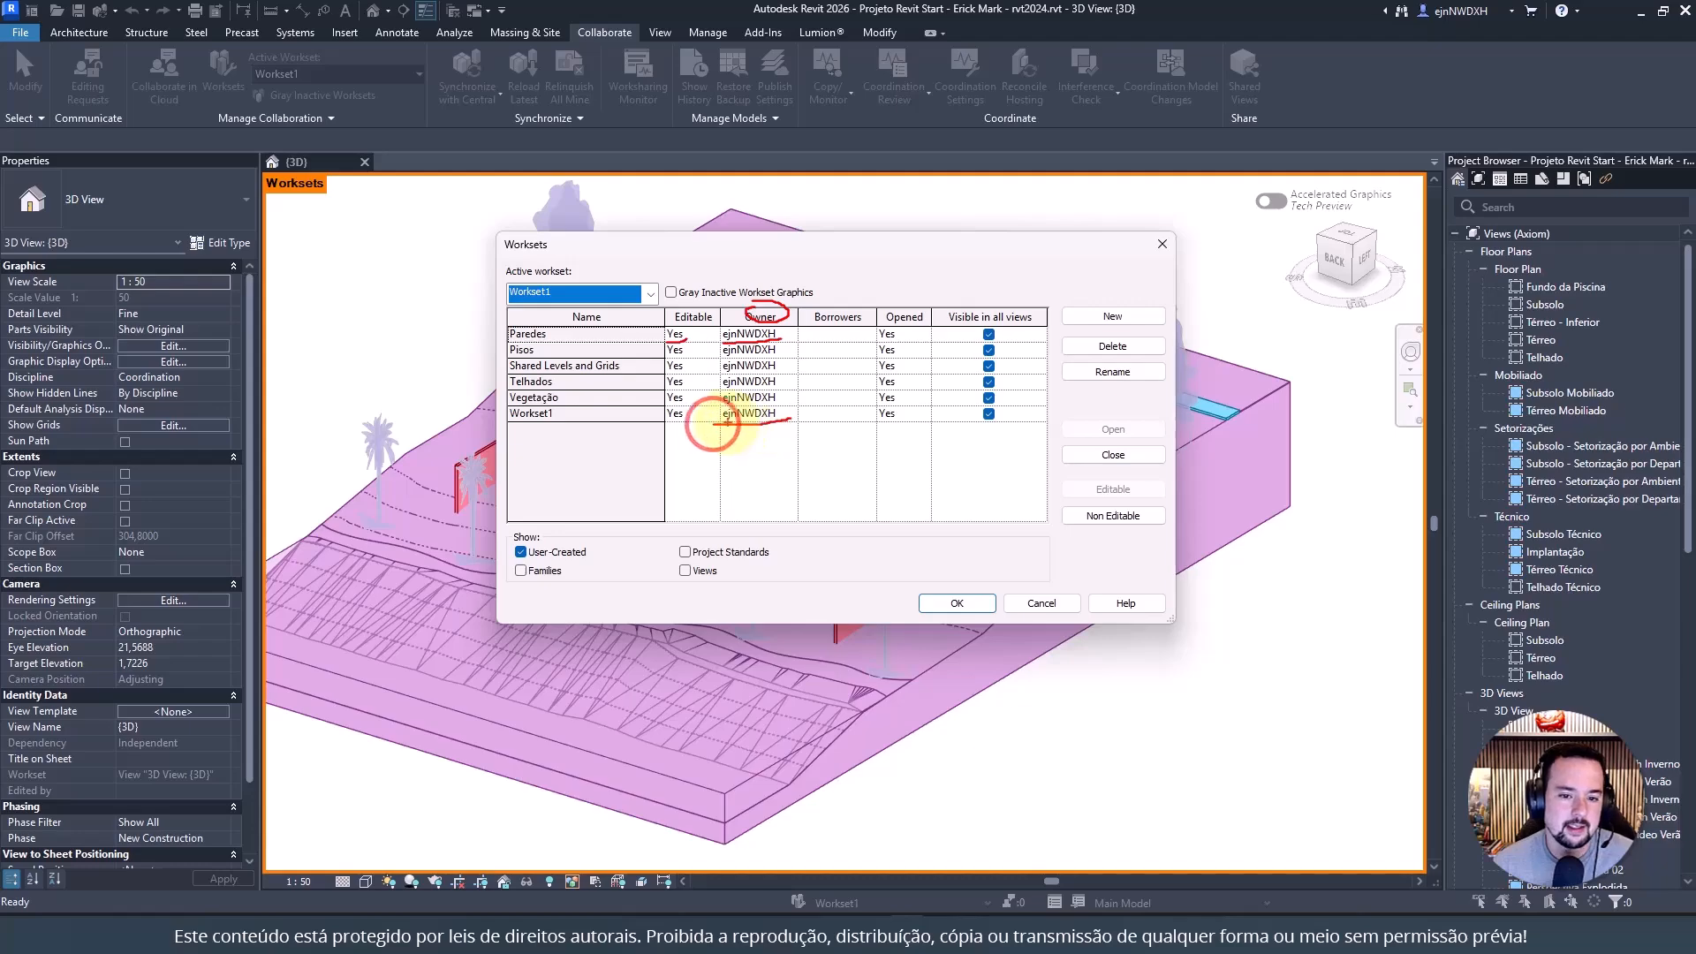
{"action": "left_click_drag", "start_coordinate": [712, 425], "coordinate": [787, 421]}
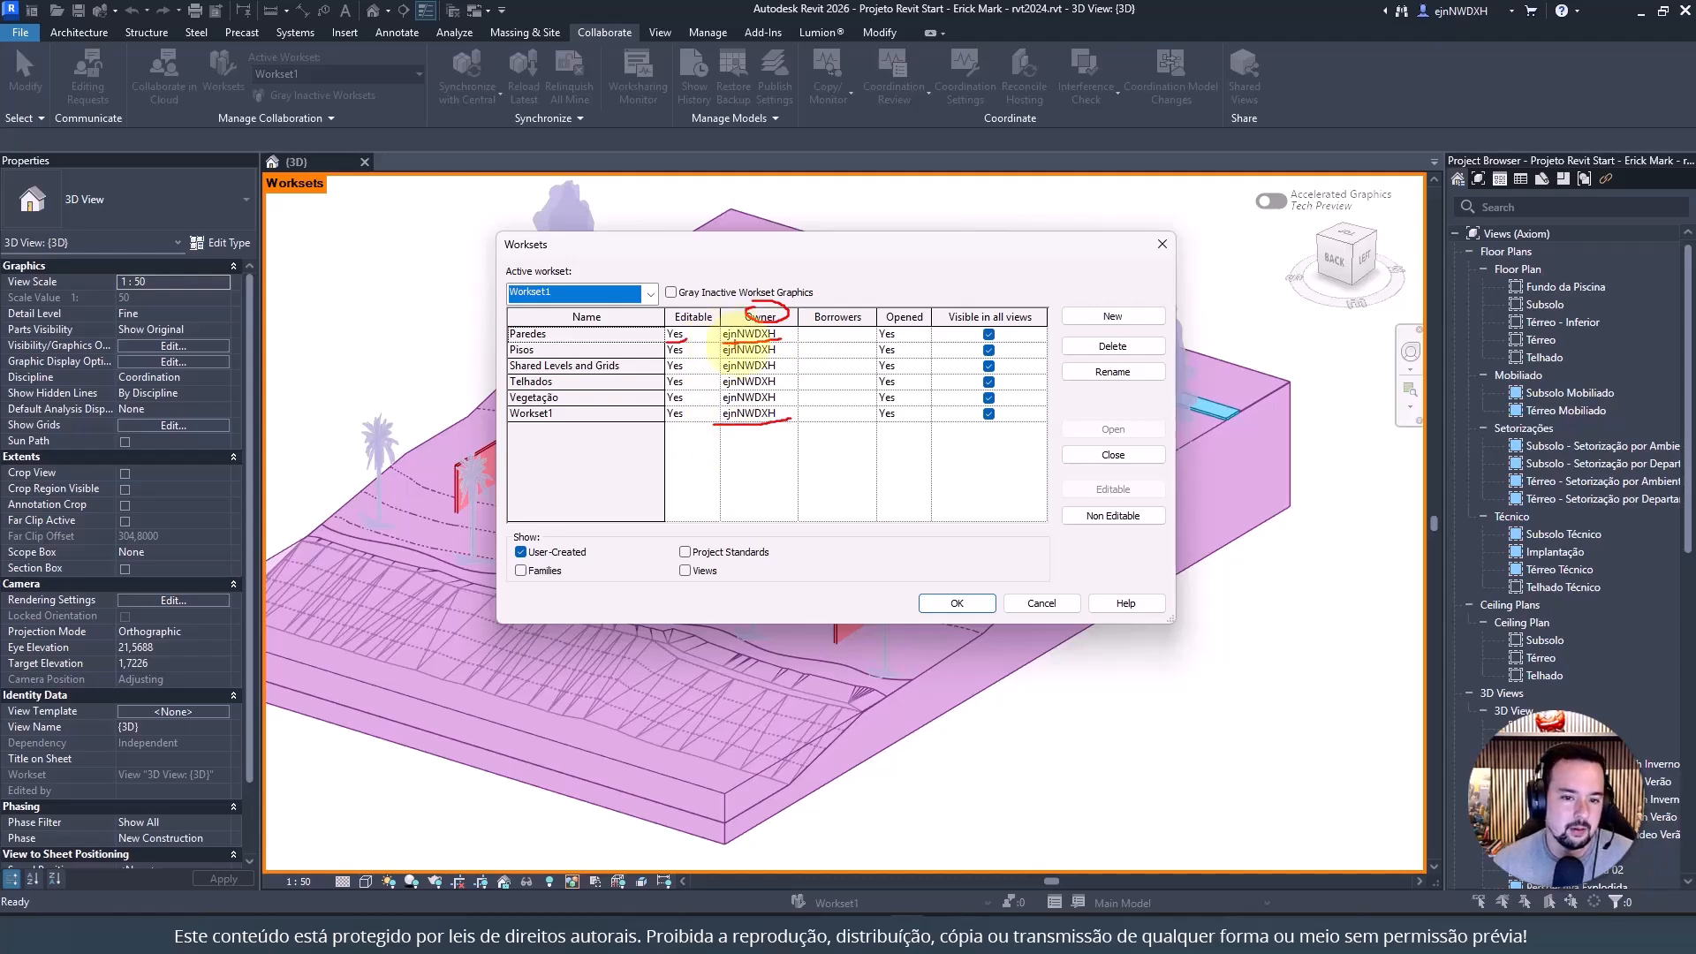
{"action": "left_click_drag", "start_coordinate": [779, 306], "coordinate": [783, 320]}
{"action": "key", "text": "Escape"}
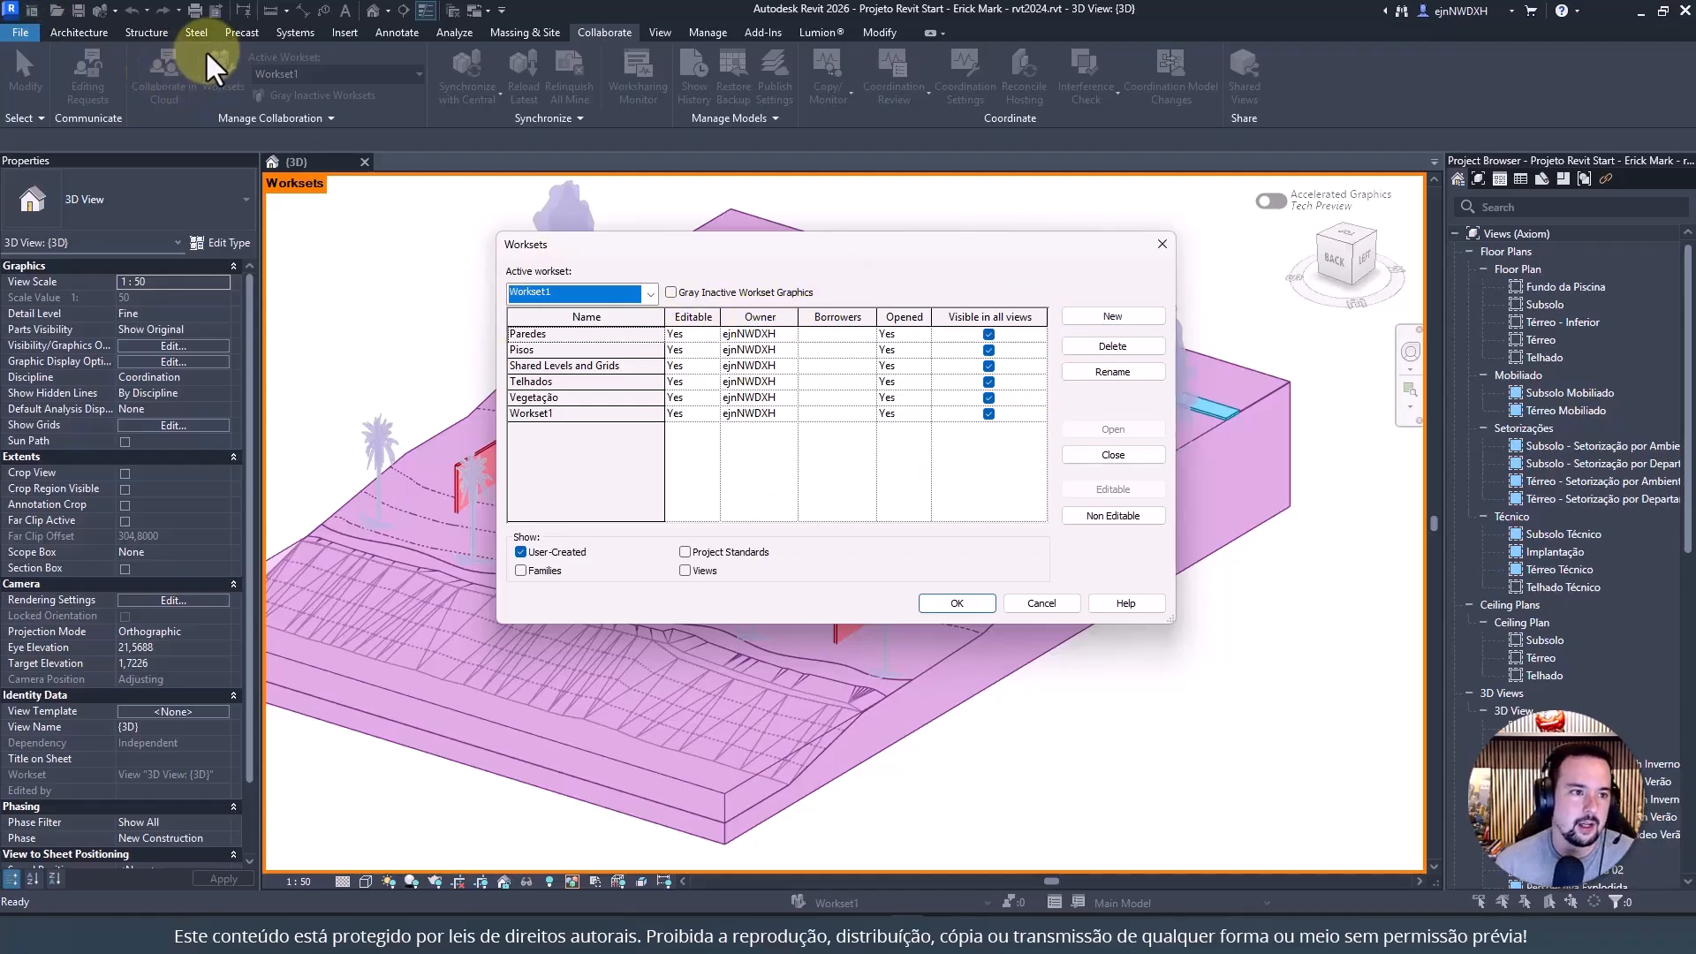
{"action": "left_click", "coordinate": [558, 365]}
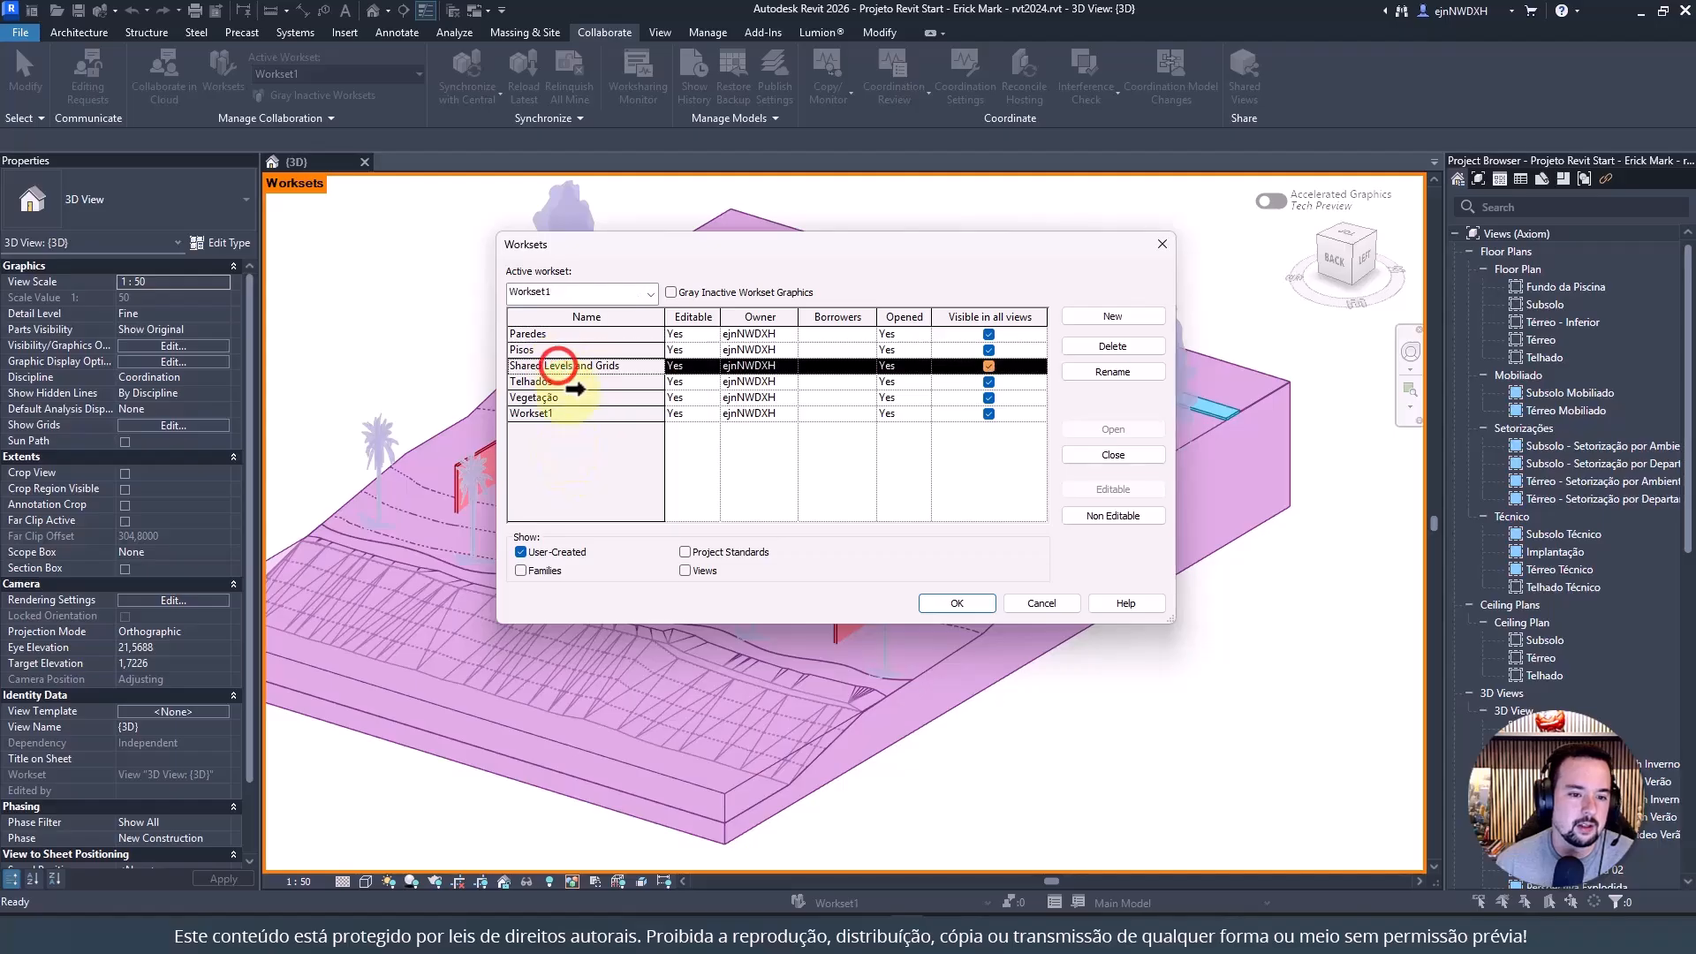
{"action": "left_click", "coordinate": [558, 413]}
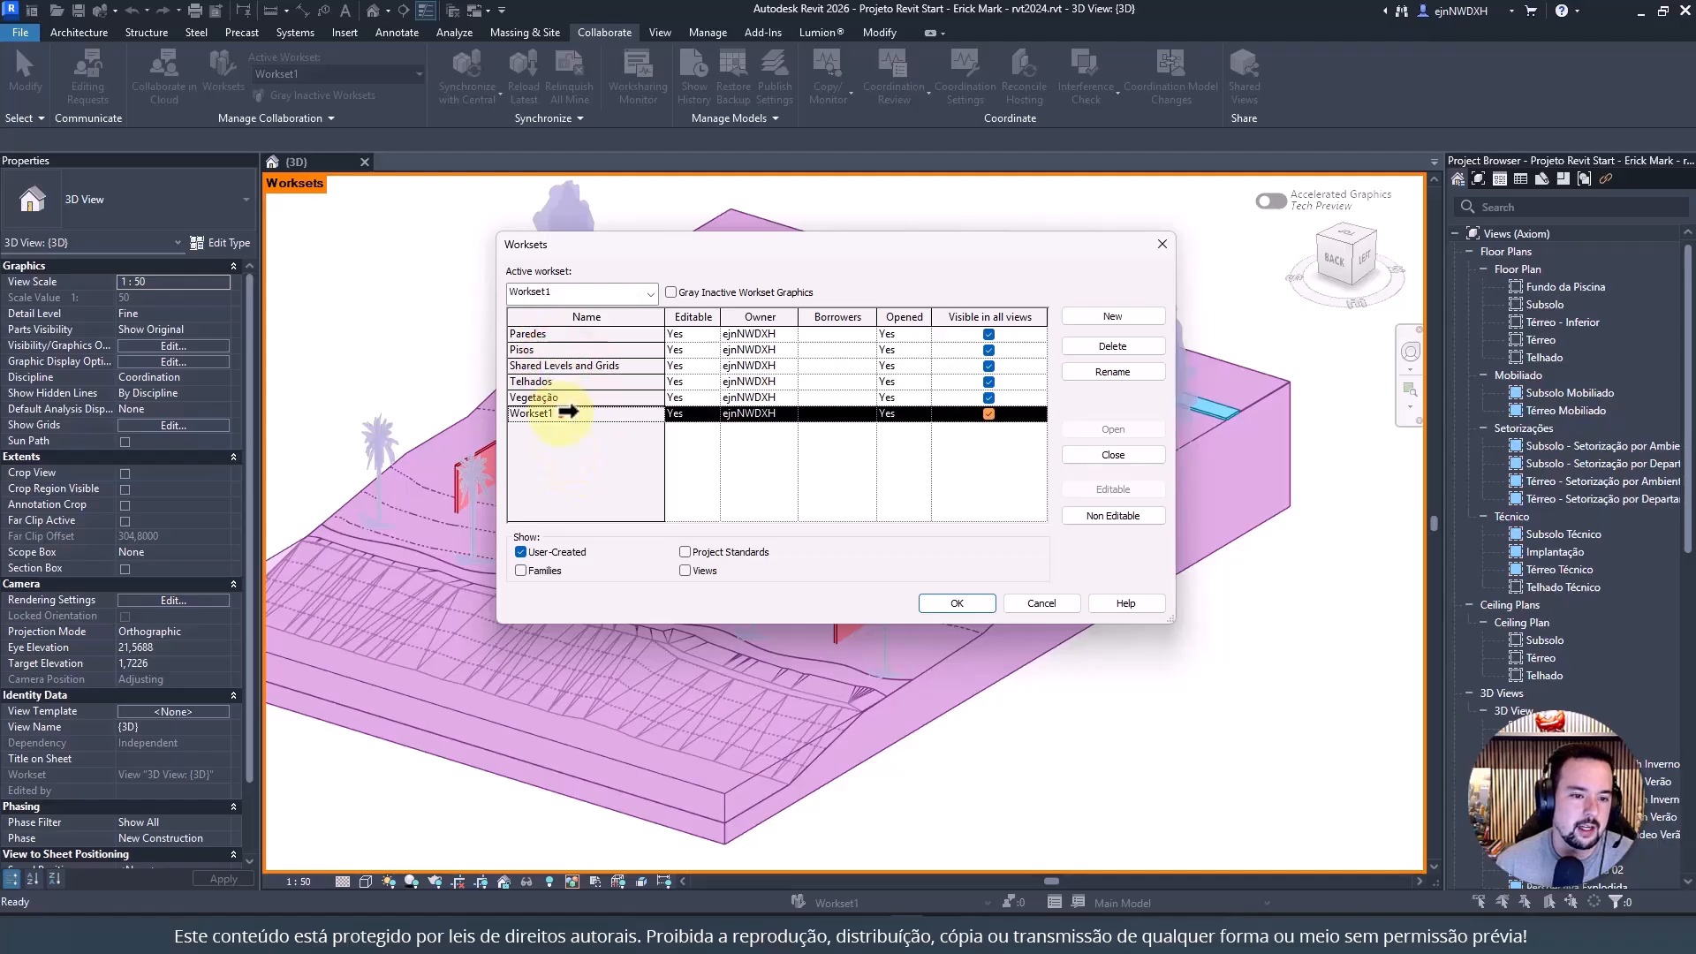
Try to make the Paredes workset non-editable and close the list of worksets
{"action": "left_click", "coordinate": [1052, 249]}
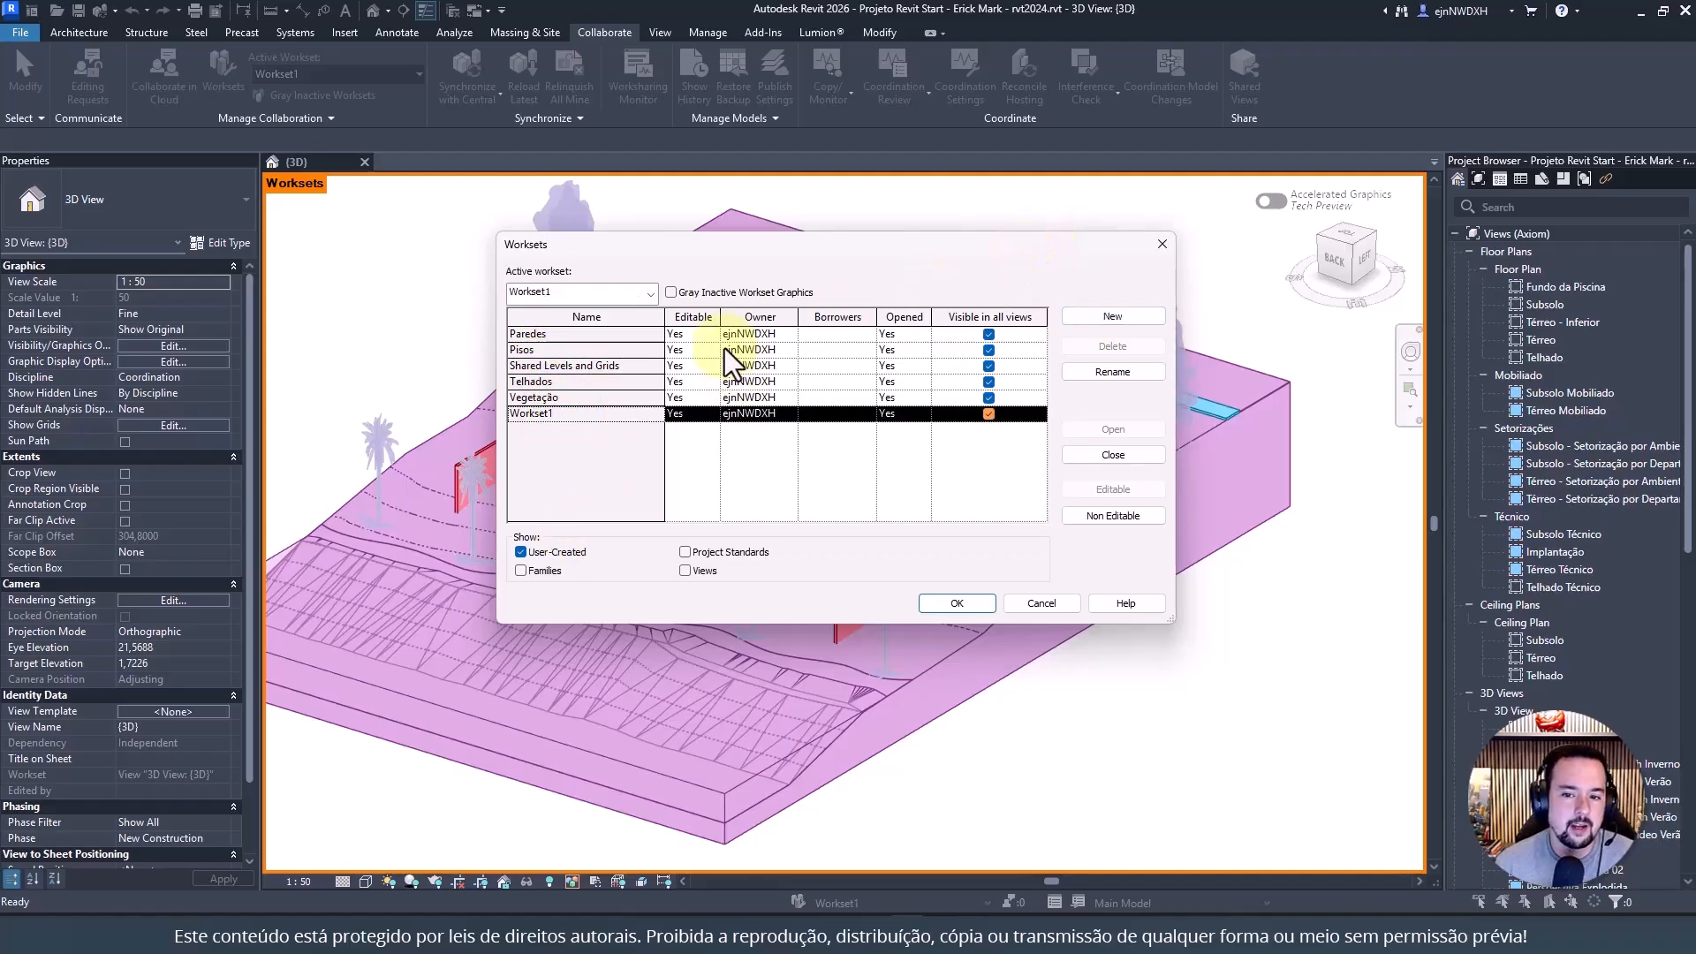
{"action": "left_click", "coordinate": [747, 336]}
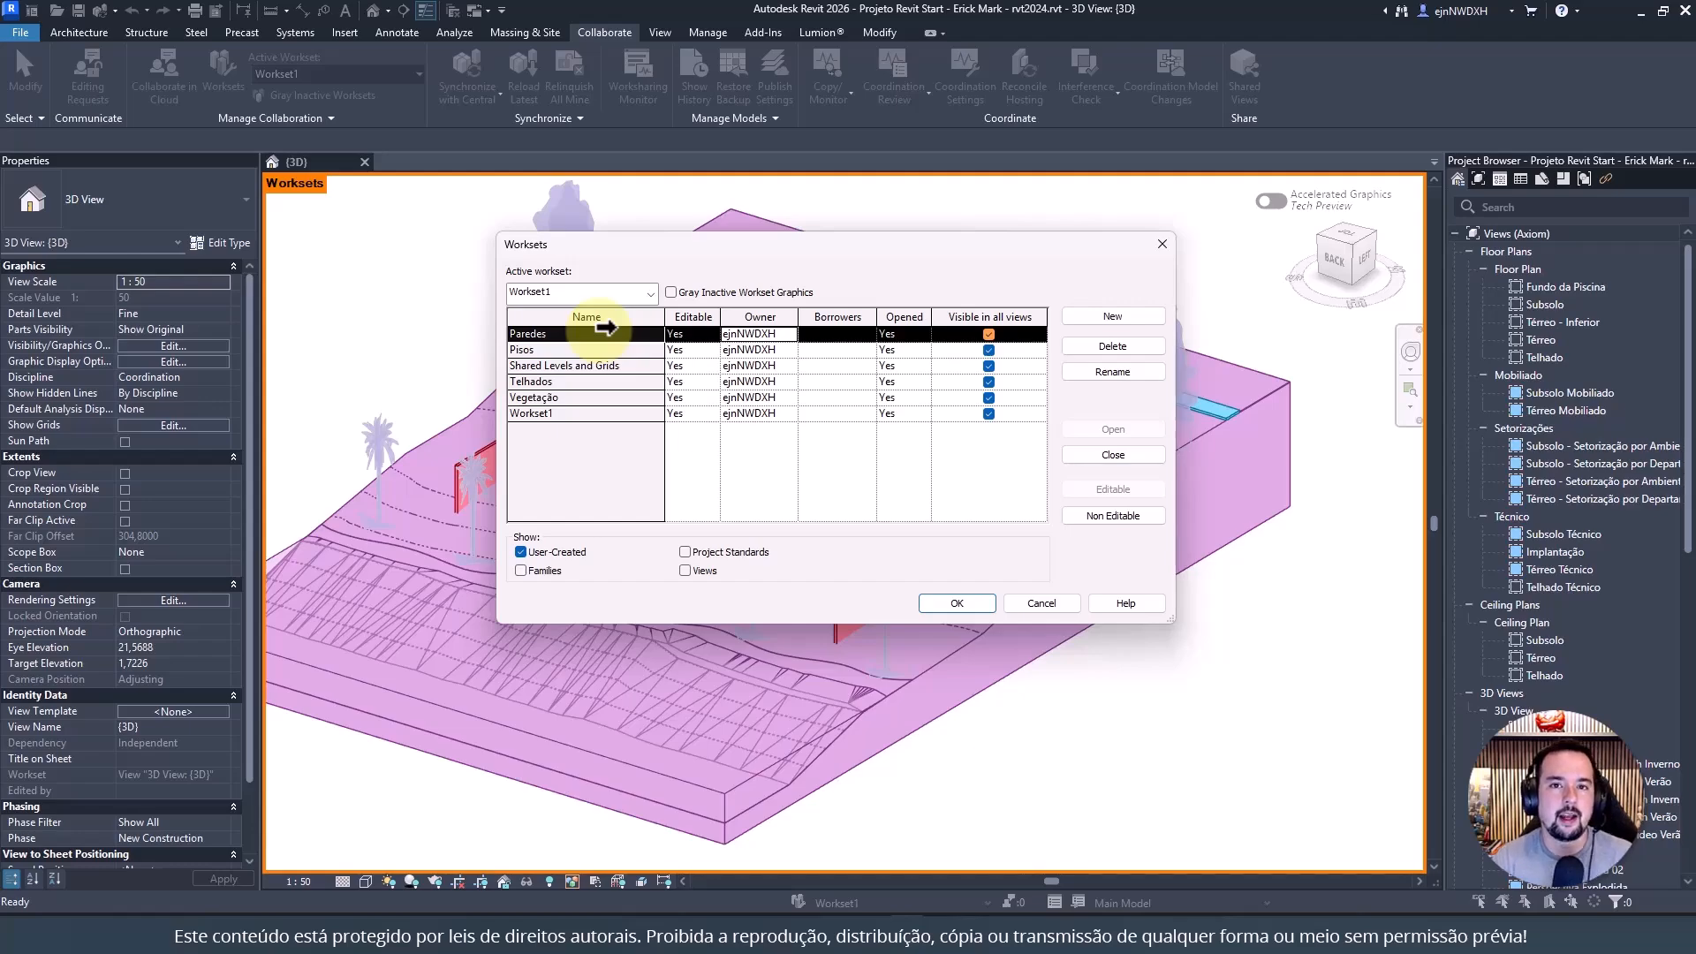
{"action": "left_click", "coordinate": [714, 333]}
{"action": "left_click", "coordinate": [693, 362]}
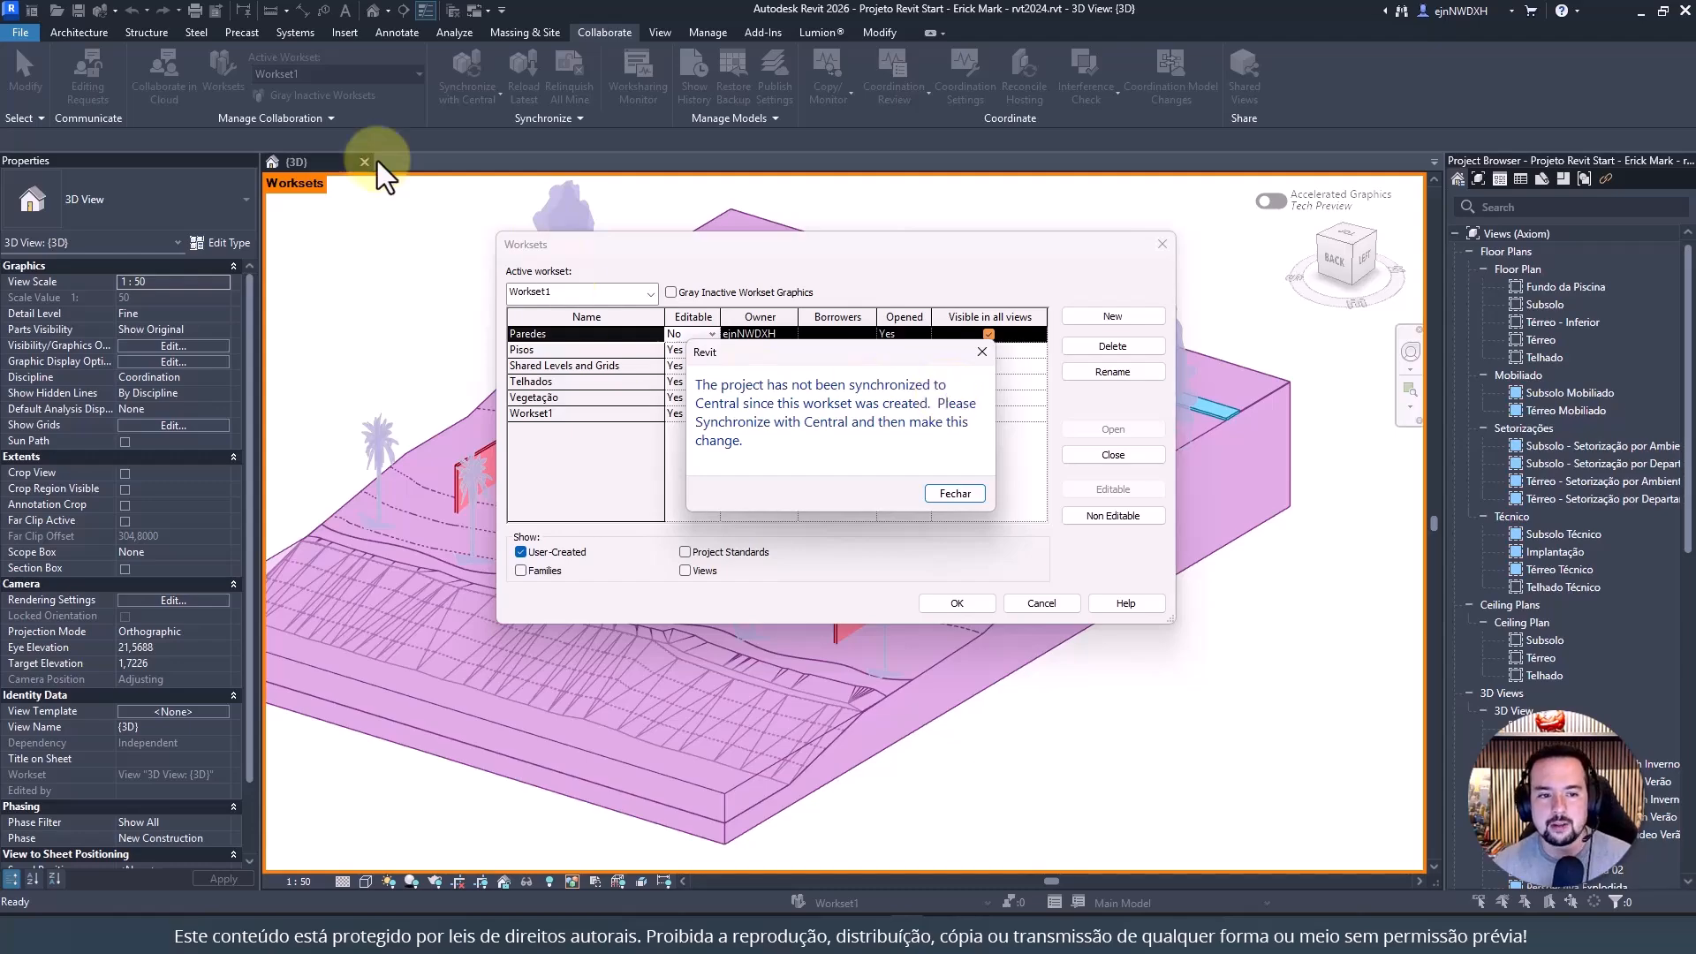
{"action": "left_click", "coordinate": [983, 351]}
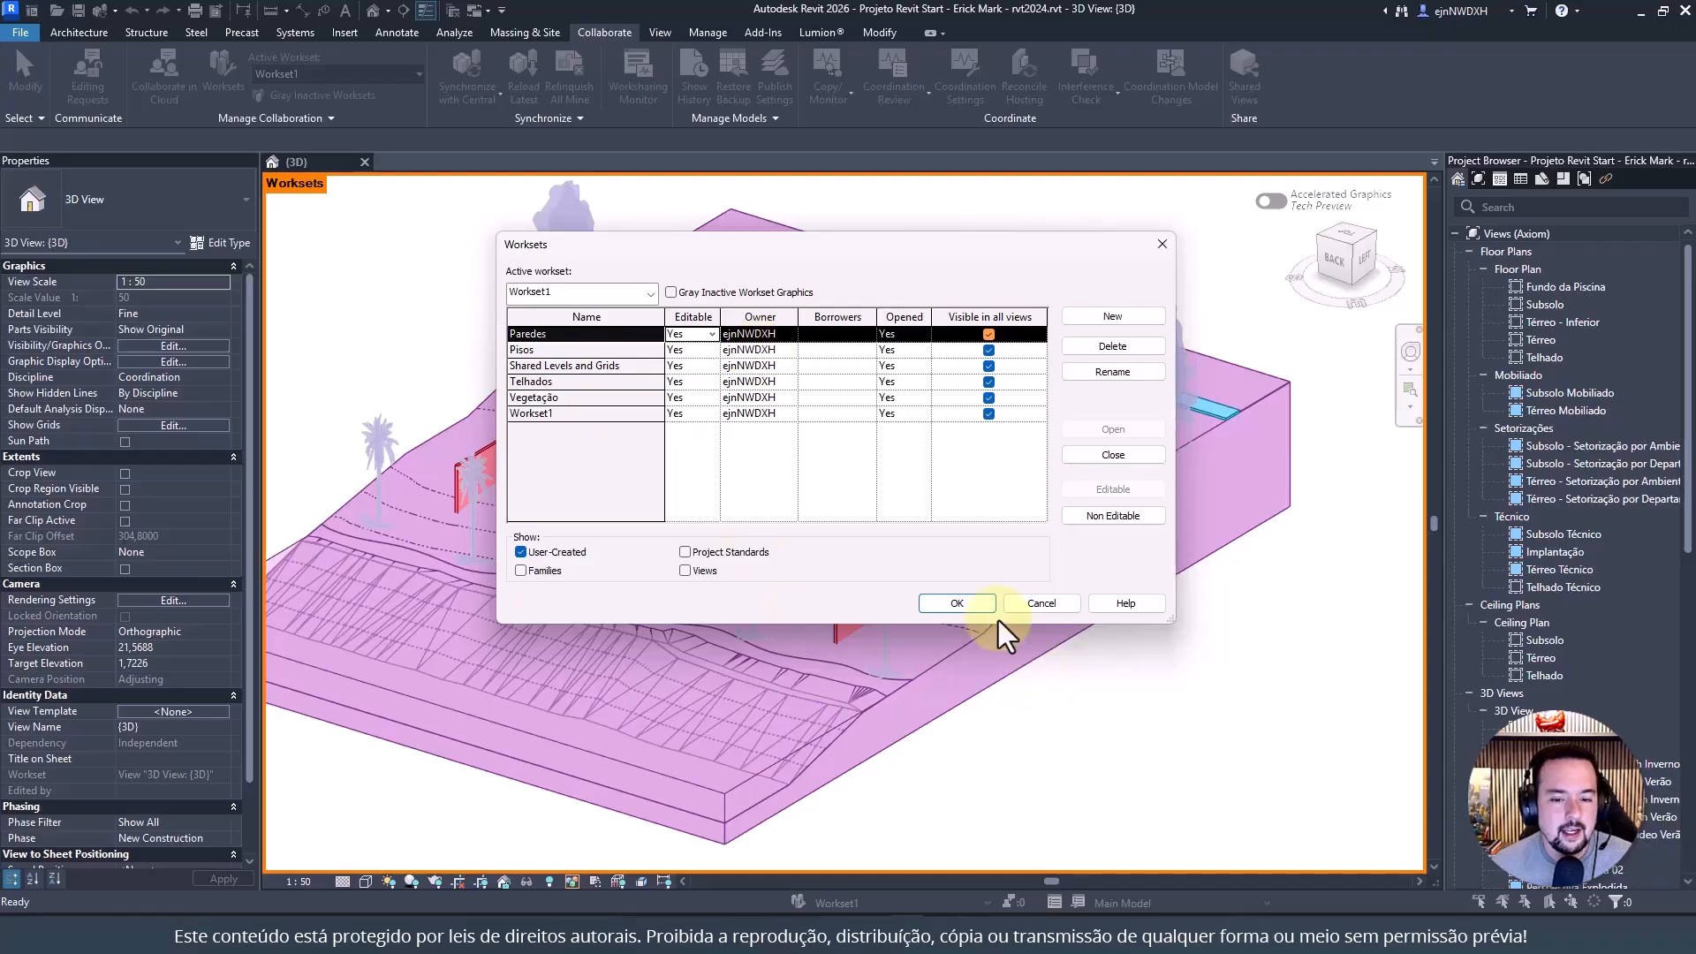
{"action": "left_click", "coordinate": [969, 606]}
{"action": "left_click", "coordinate": [438, 239]}
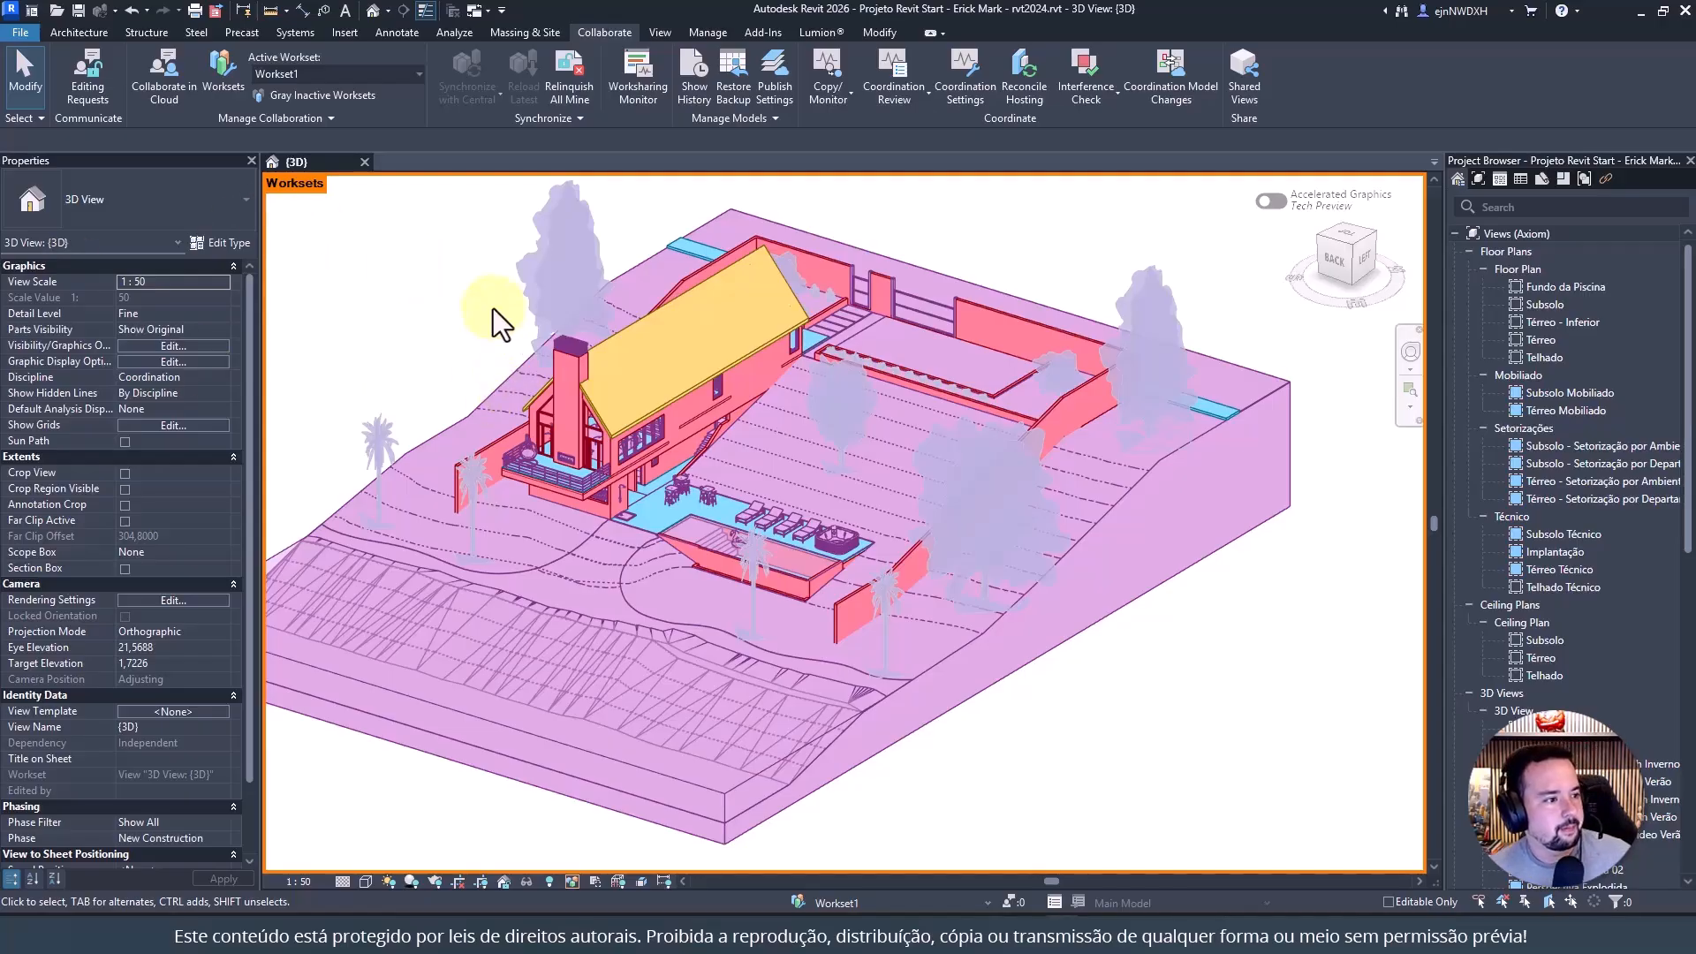
Start saving the model as a new project file and remove the person's name from the file name
{"action": "left_click", "coordinate": [21, 33]}
{"action": "left_click", "coordinate": [66, 242]}
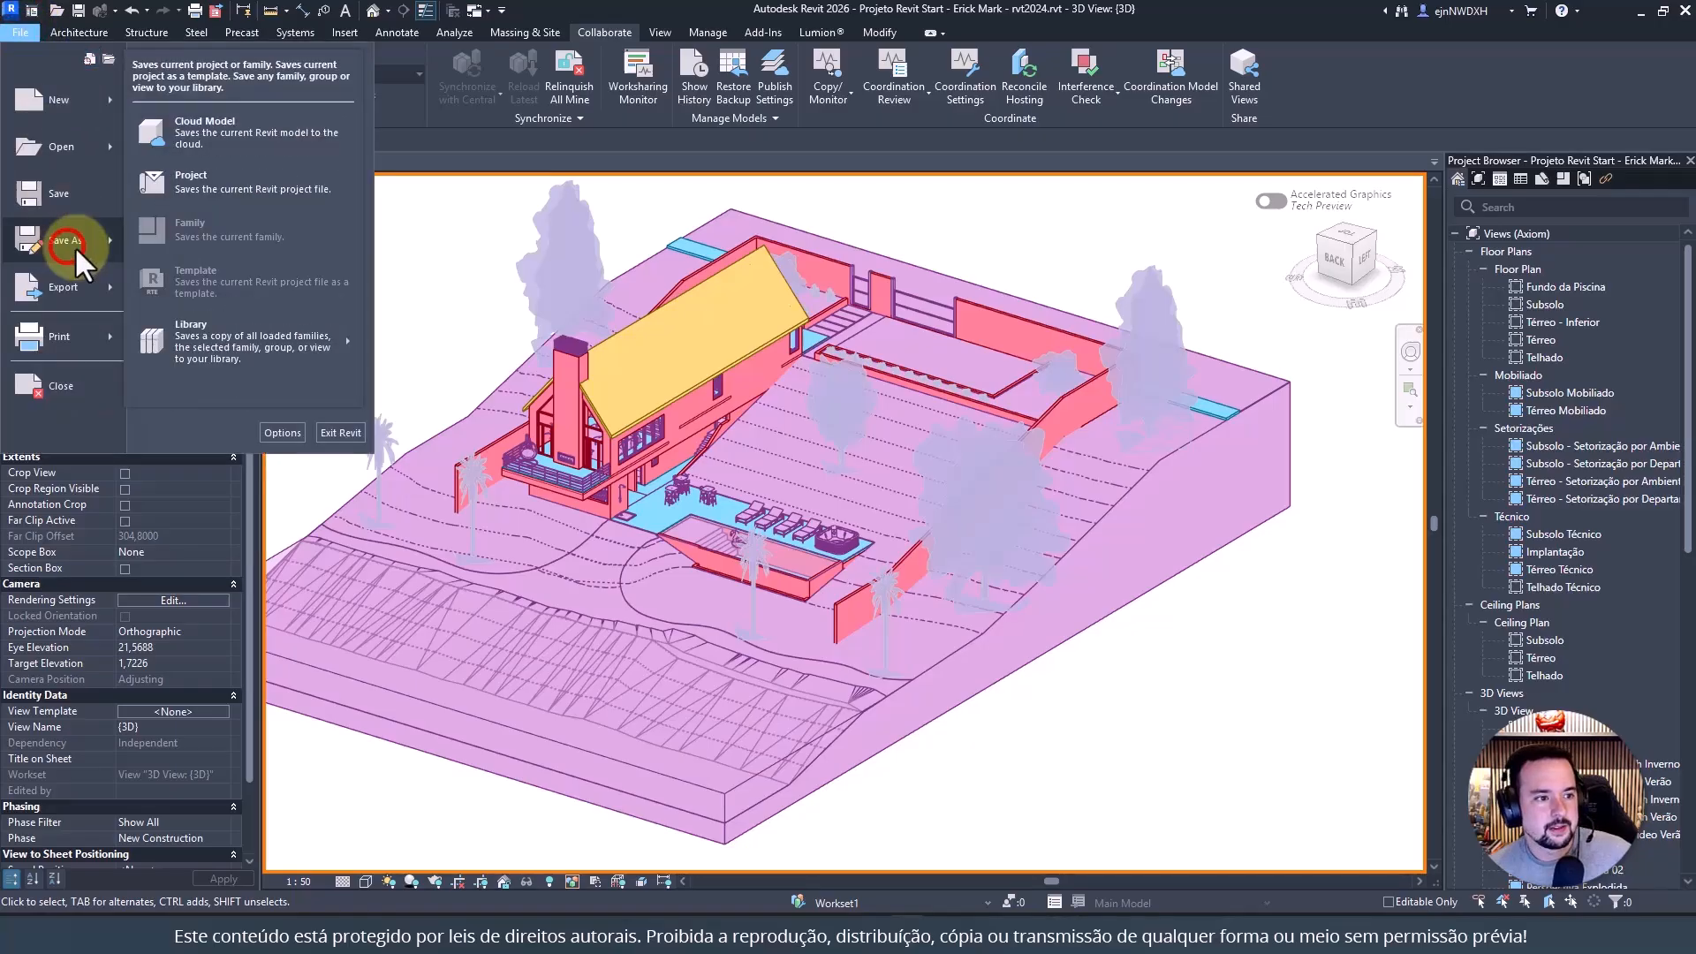
{"action": "left_click", "coordinate": [228, 188]}
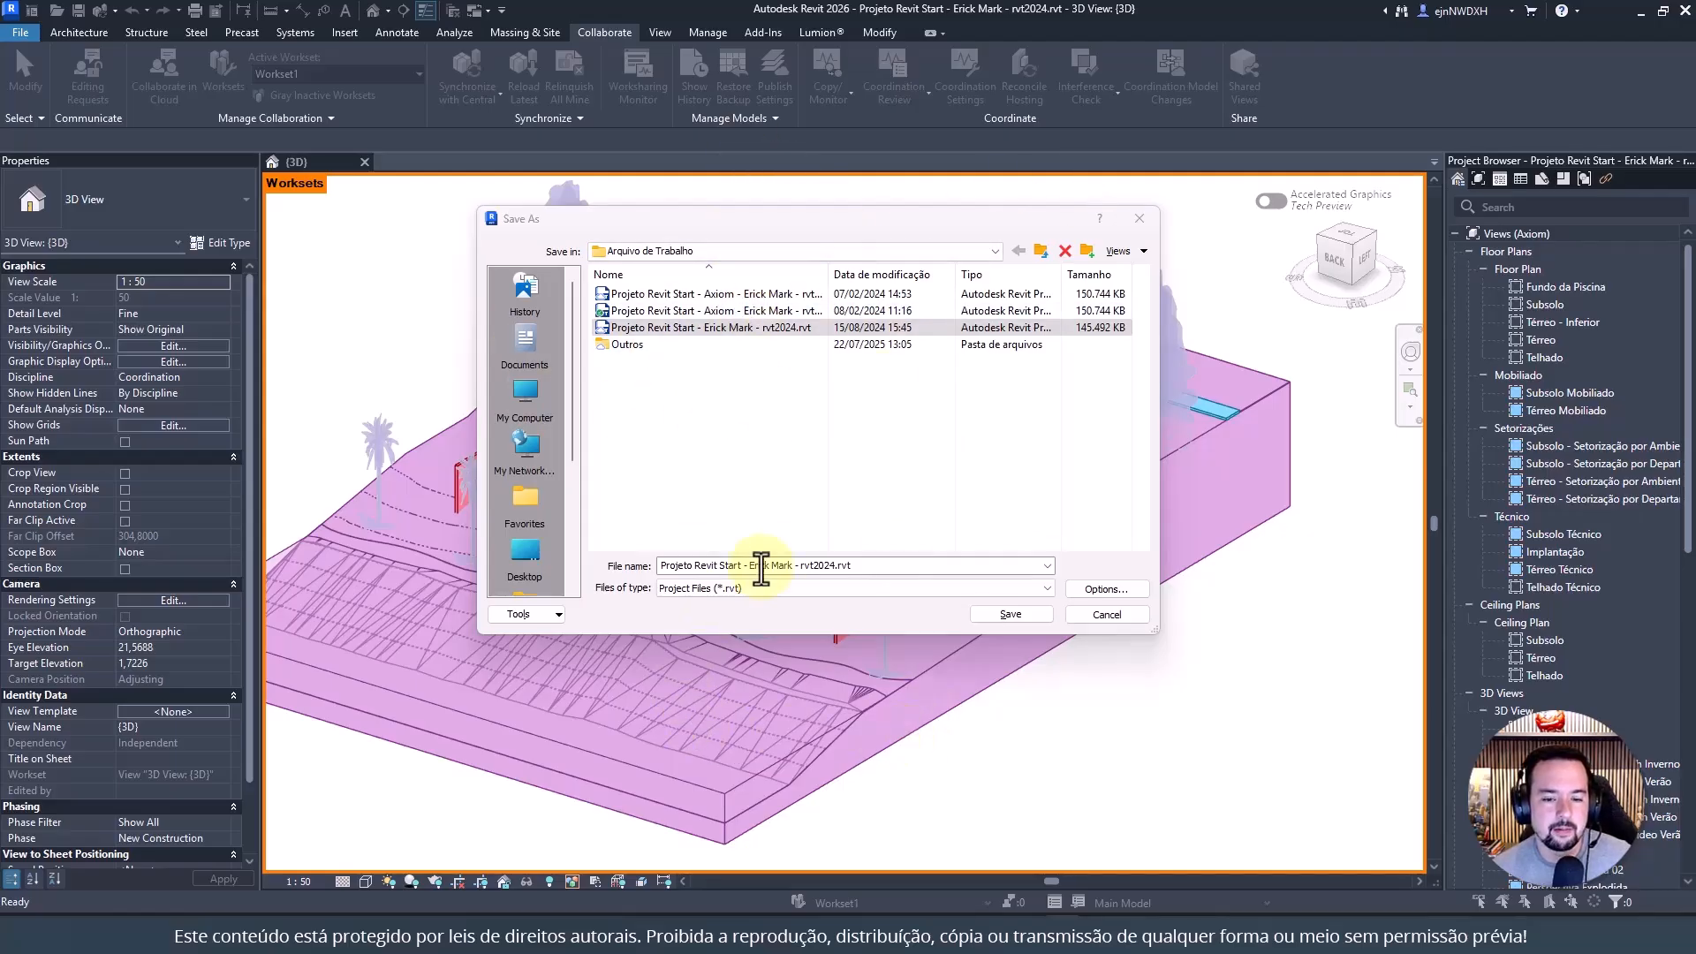
{"action": "triple_click", "coordinate": [788, 565]}
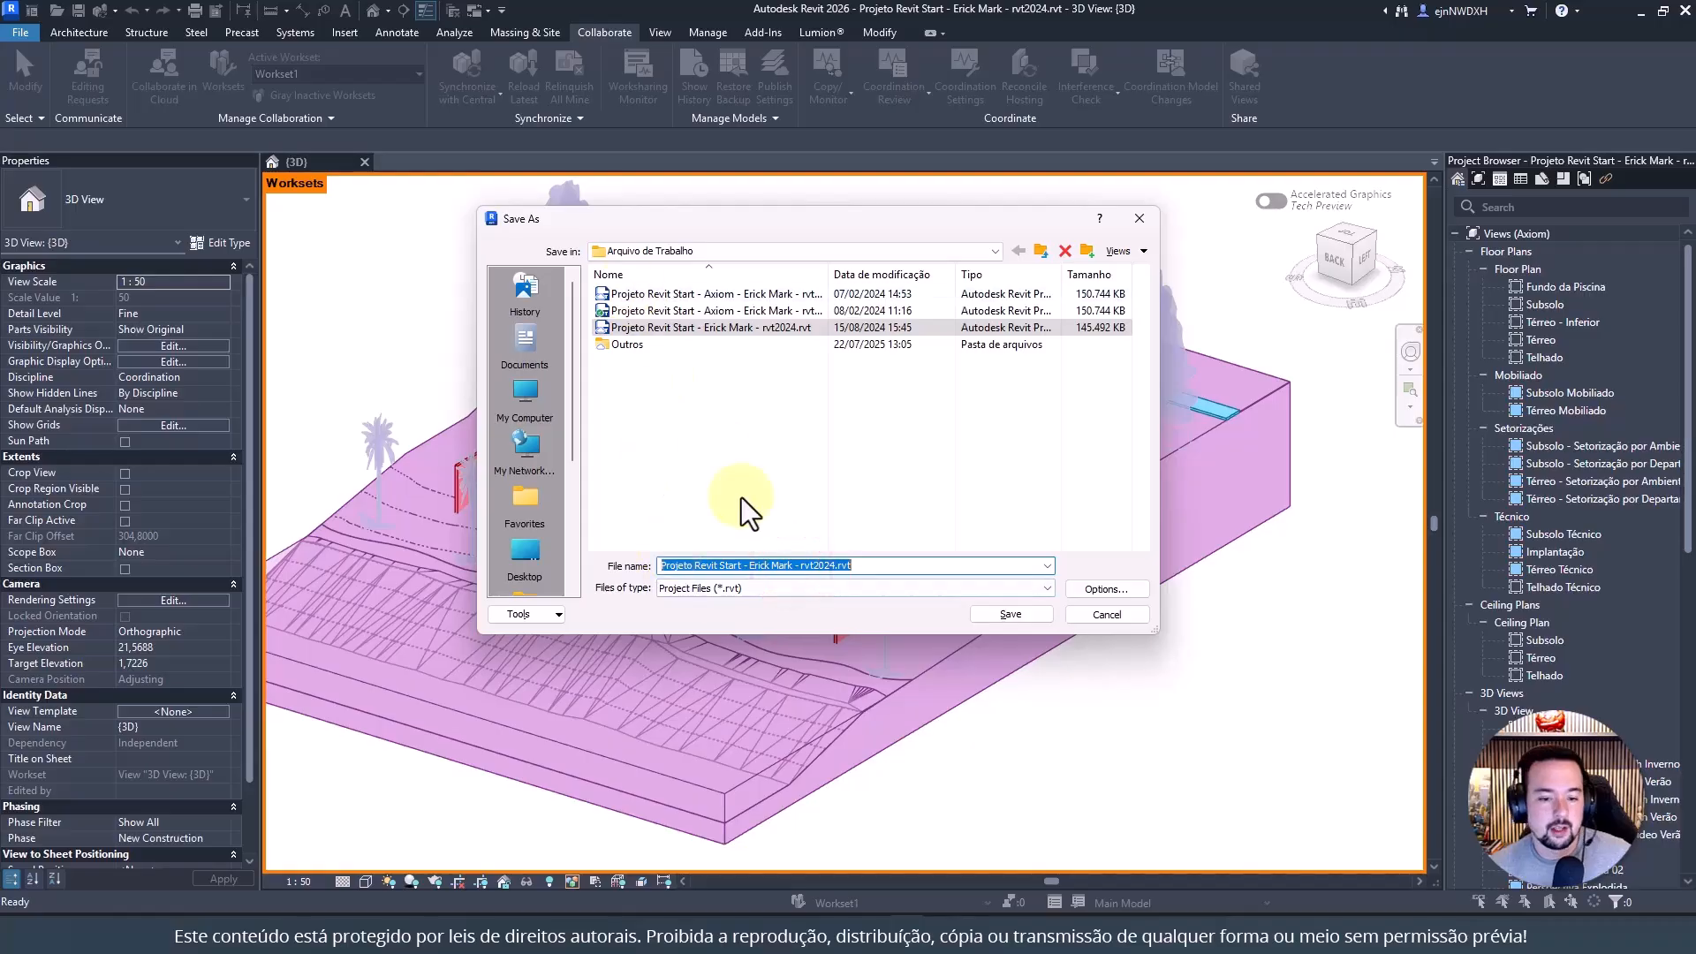
{"action": "left_click", "coordinate": [724, 567]}
{"action": "left_click", "coordinate": [779, 566]}
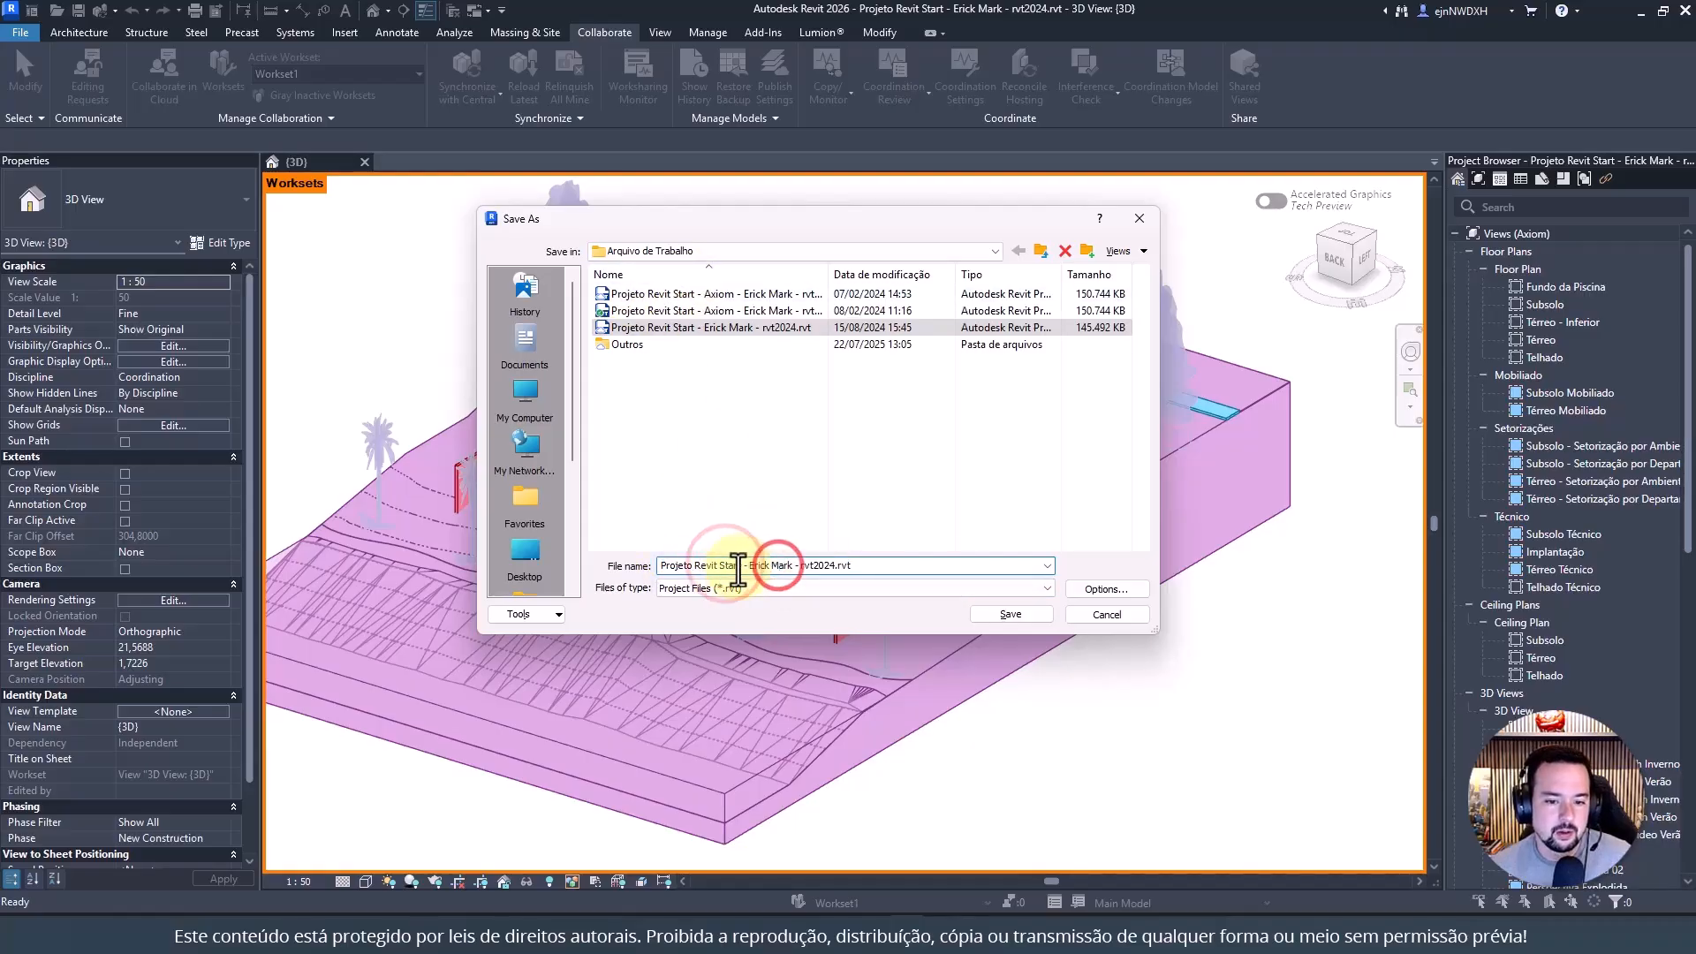
{"action": "left_click", "coordinate": [744, 567]}
{"action": "left_click", "coordinate": [770, 566]}
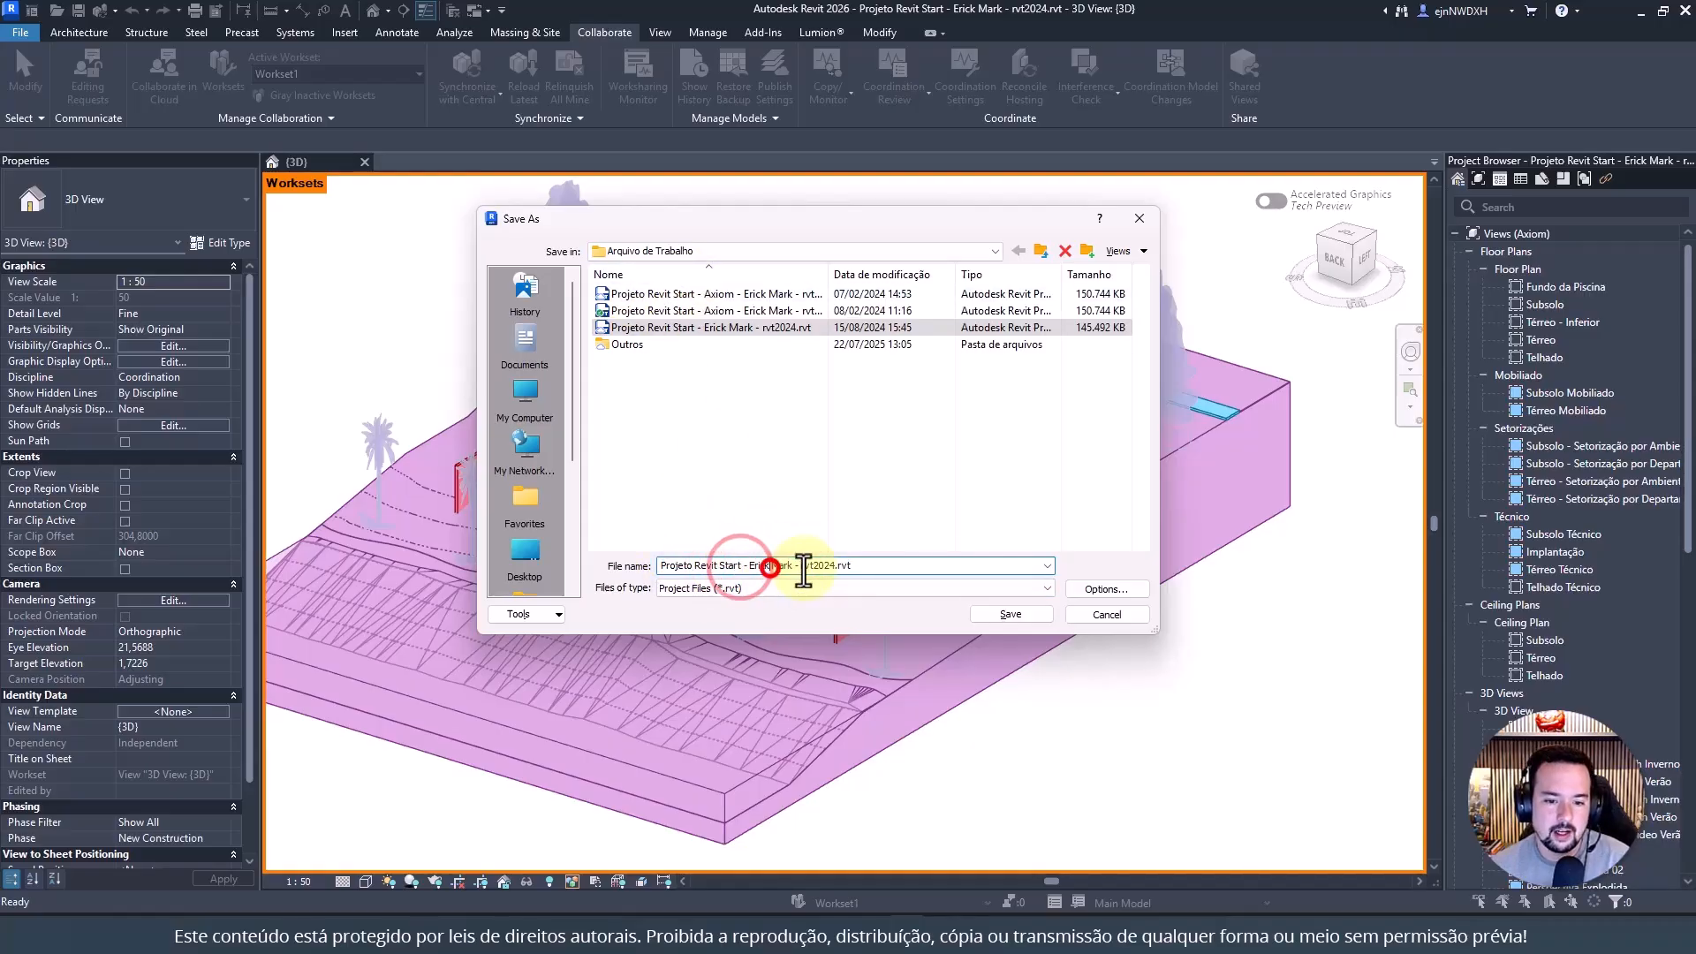
{"action": "left_click", "coordinate": [747, 565]}
{"action": "left_click_drag", "start_coordinate": [751, 566], "coordinate": [802, 566]}
{"action": "key", "text": "Delete"}
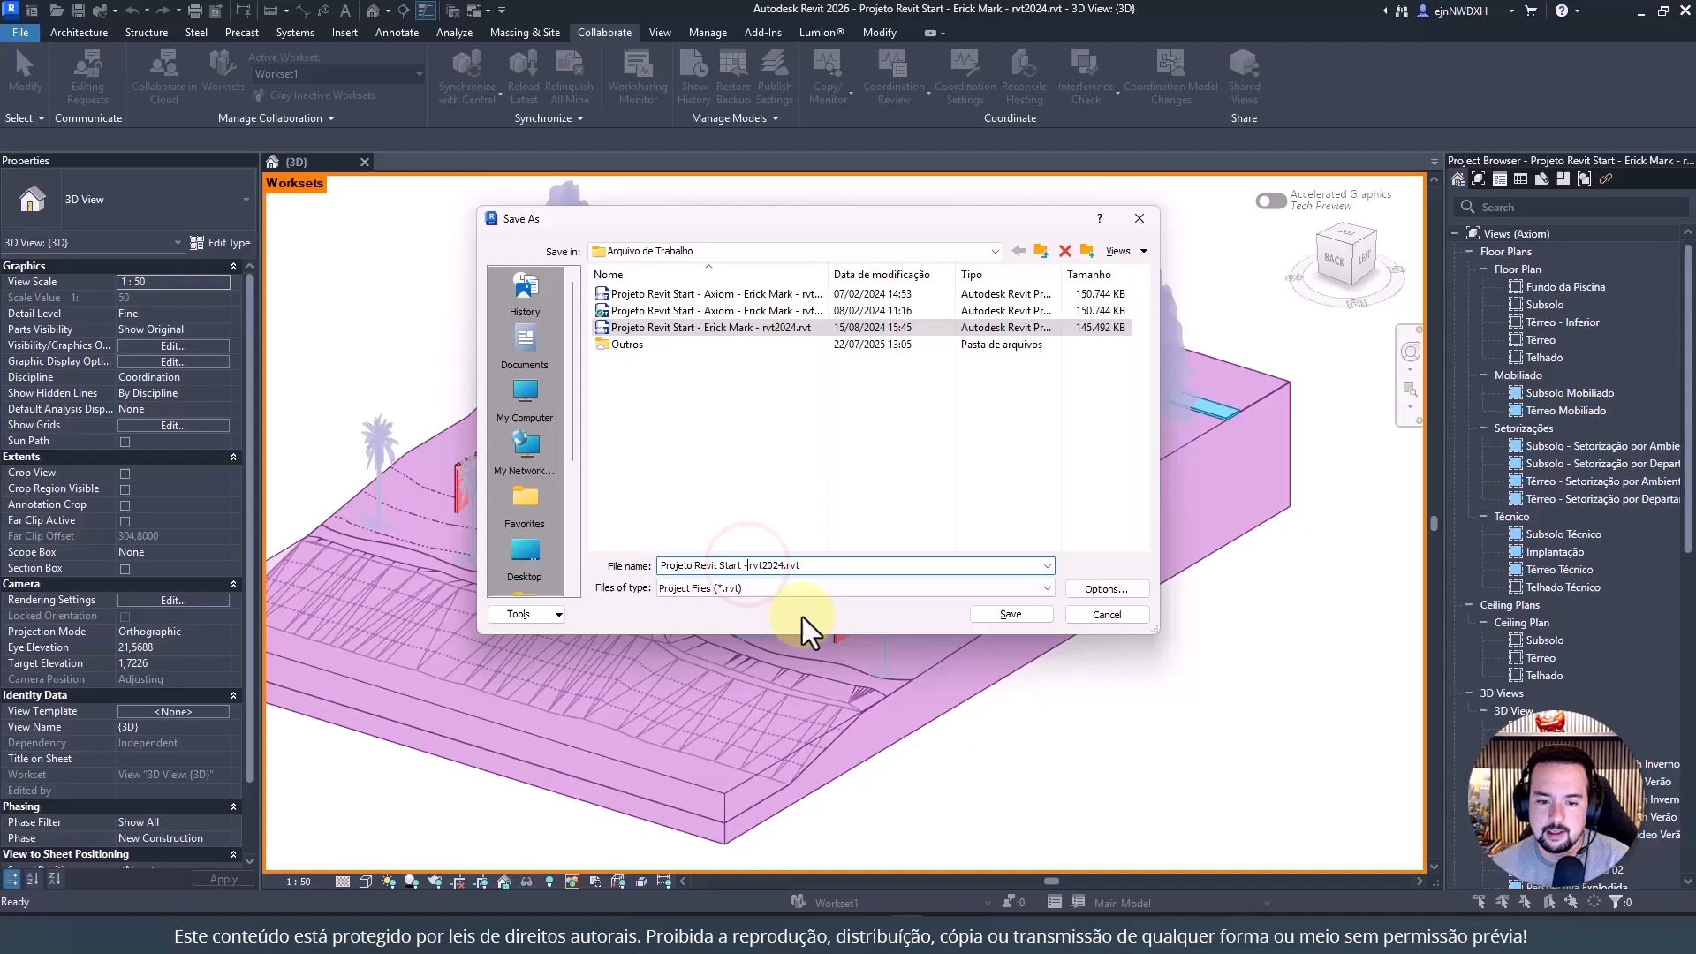
Replace rvt2024 in the file name with Trabalho Colaborativo, giving Projeto Revit Start - Trabalho Colaborativo.rvt
{"action": "double_click", "coordinate": [768, 567]}
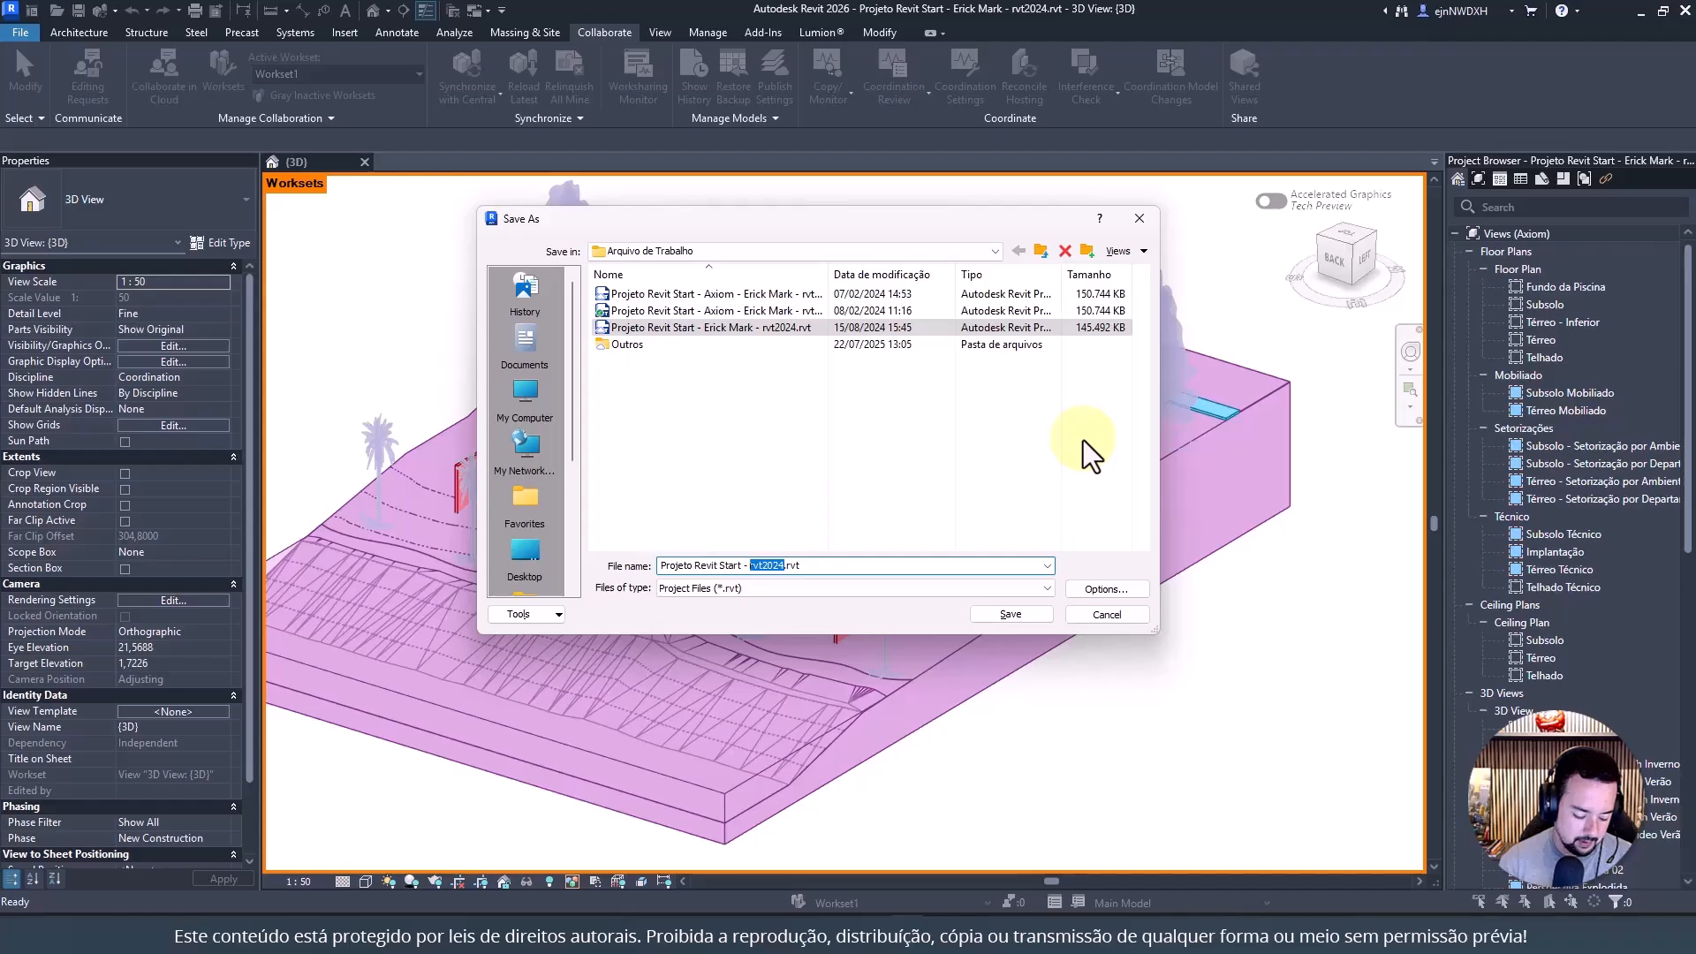
{"action": "type", "text": "Trabalho C"}
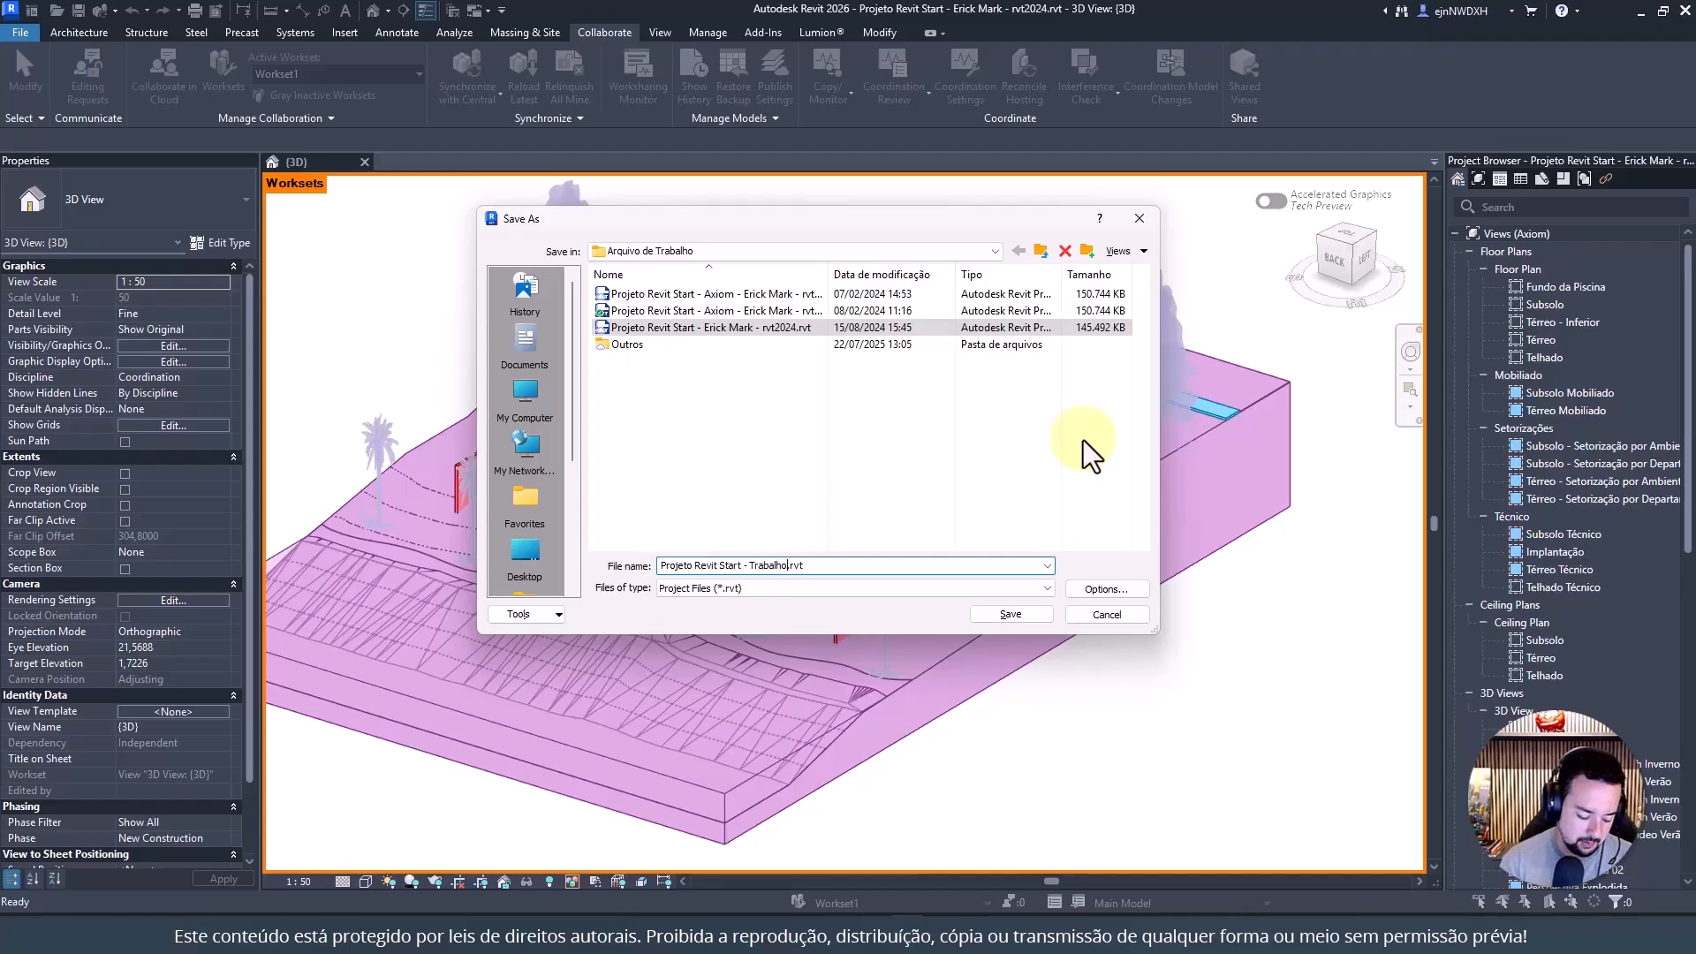
{"action": "type", "text": "olaborativo"}
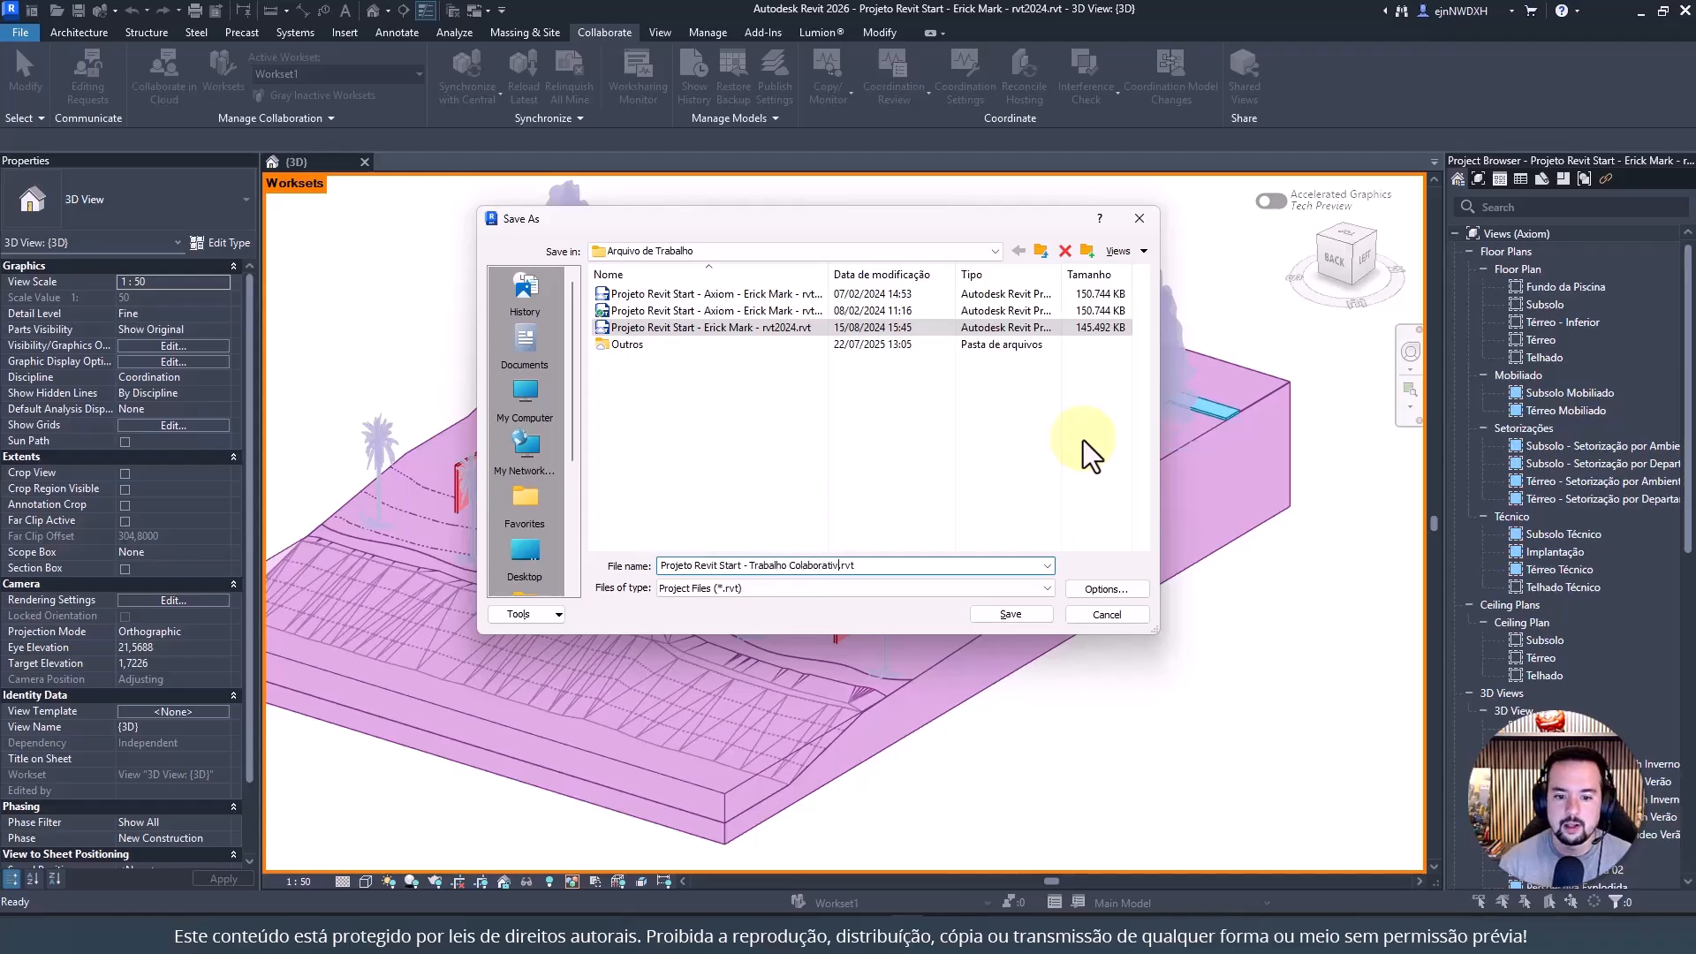
Try adding "Modelo Central - " before Trabalho Colaborativo in the file name, and remove the addition
{"action": "left_click", "coordinate": [750, 566]}
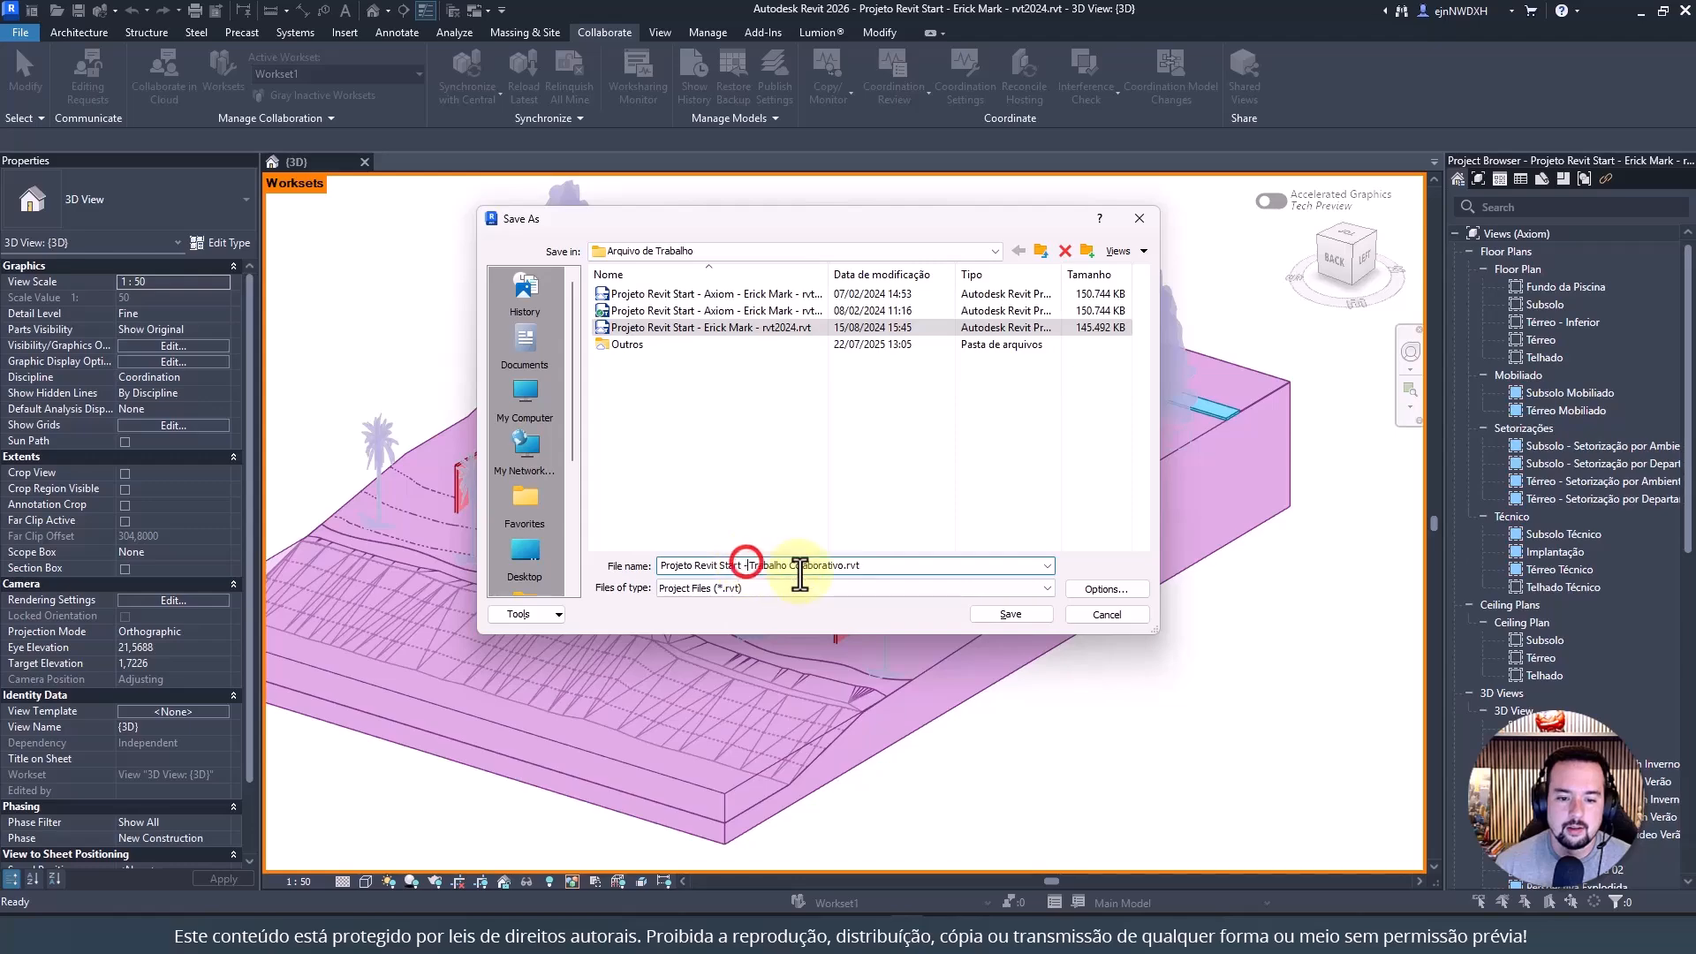
{"action": "type", "text": "Modelo Central "}
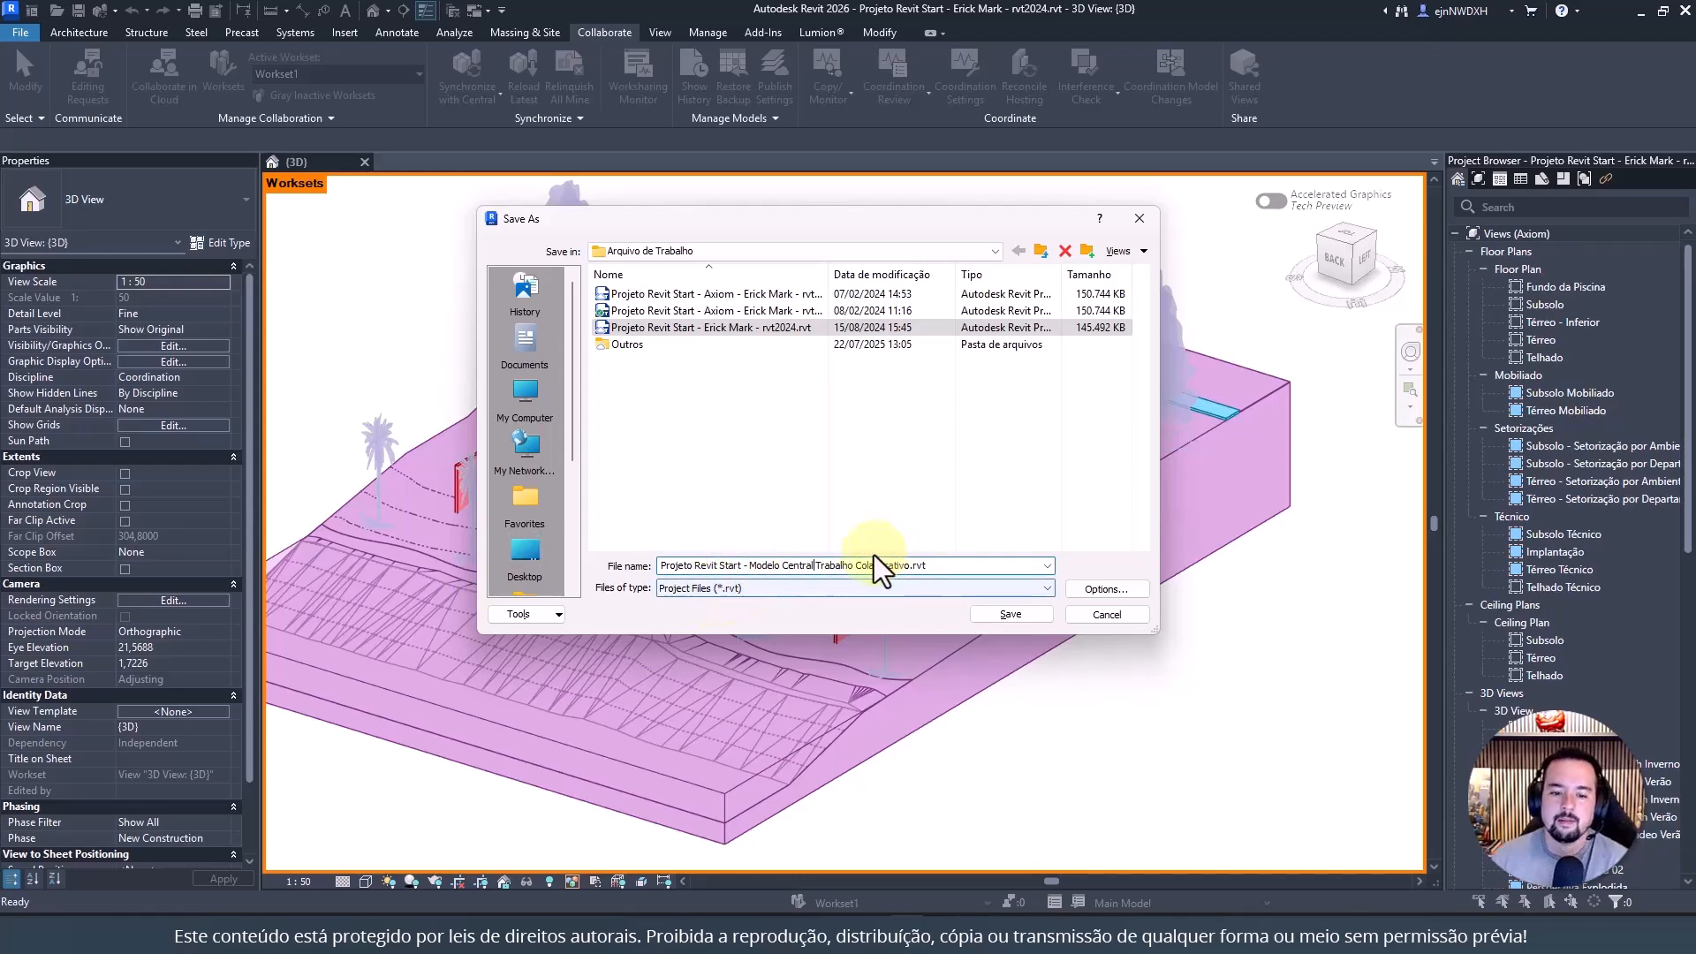
{"action": "type", "text": "-"}
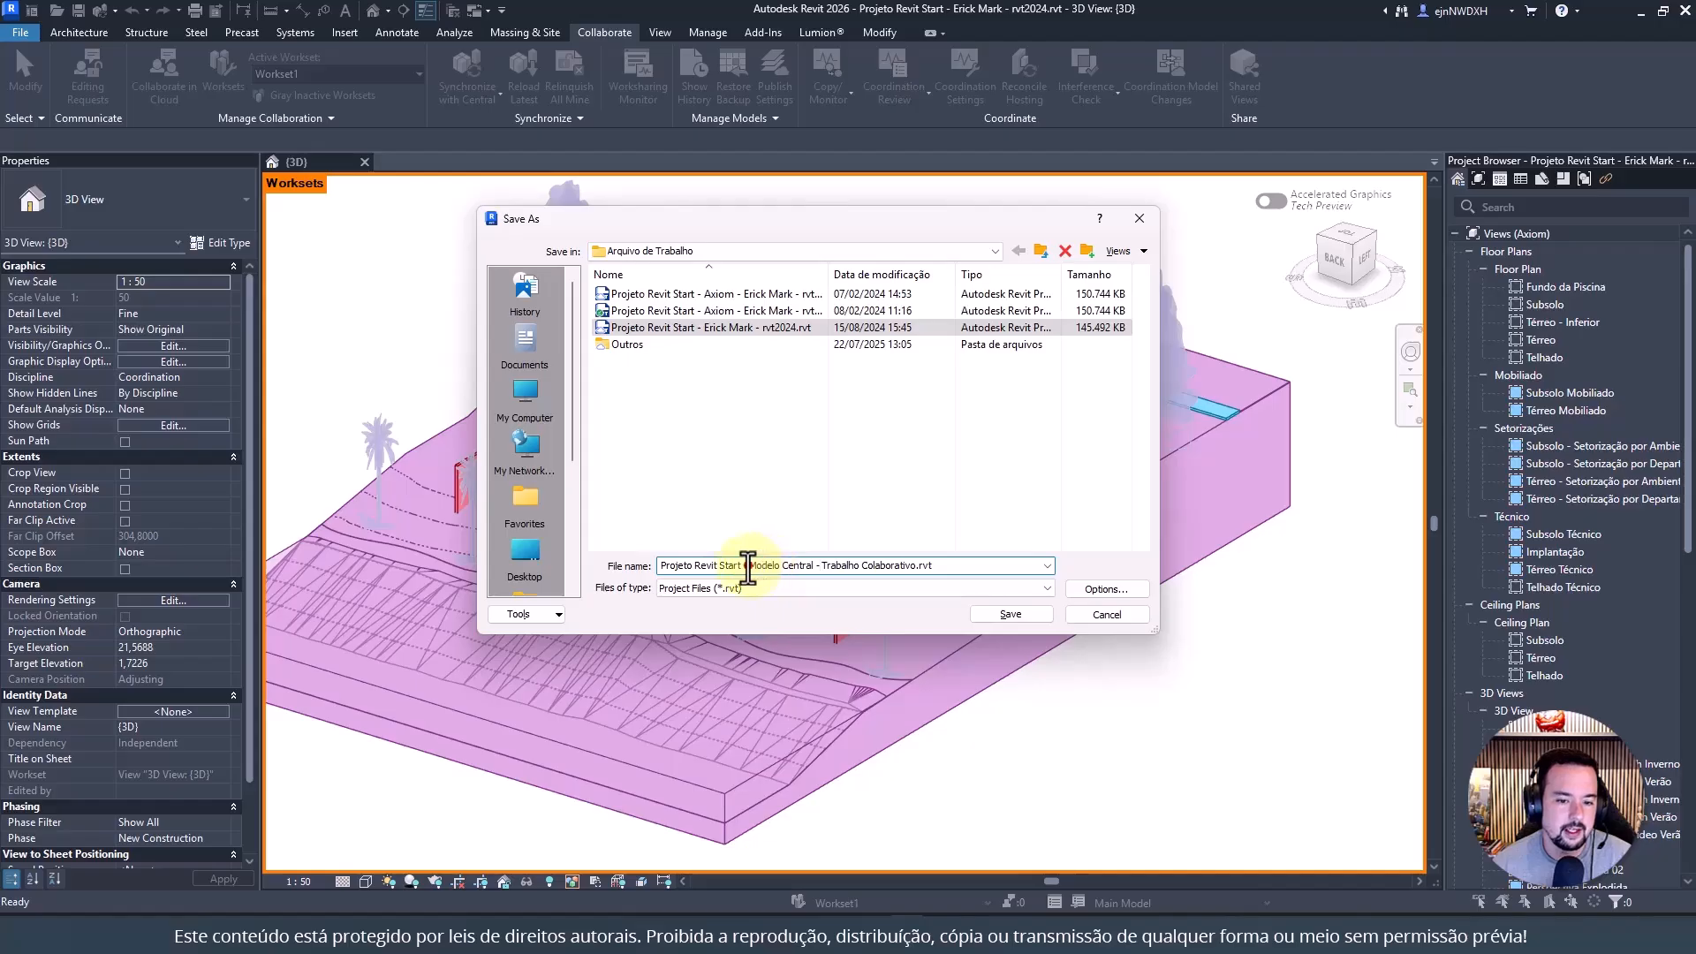
{"action": "mouse_move", "coordinate": [748, 566]}
{"action": "left_mouse_down"}
{"action": "mouse_move", "coordinate": [830, 566]}
{"action": "mouse_move", "coordinate": [733, 570]}
{"action": "mouse_move", "coordinate": [762, 570]}
{"action": "left_mouse_up"}
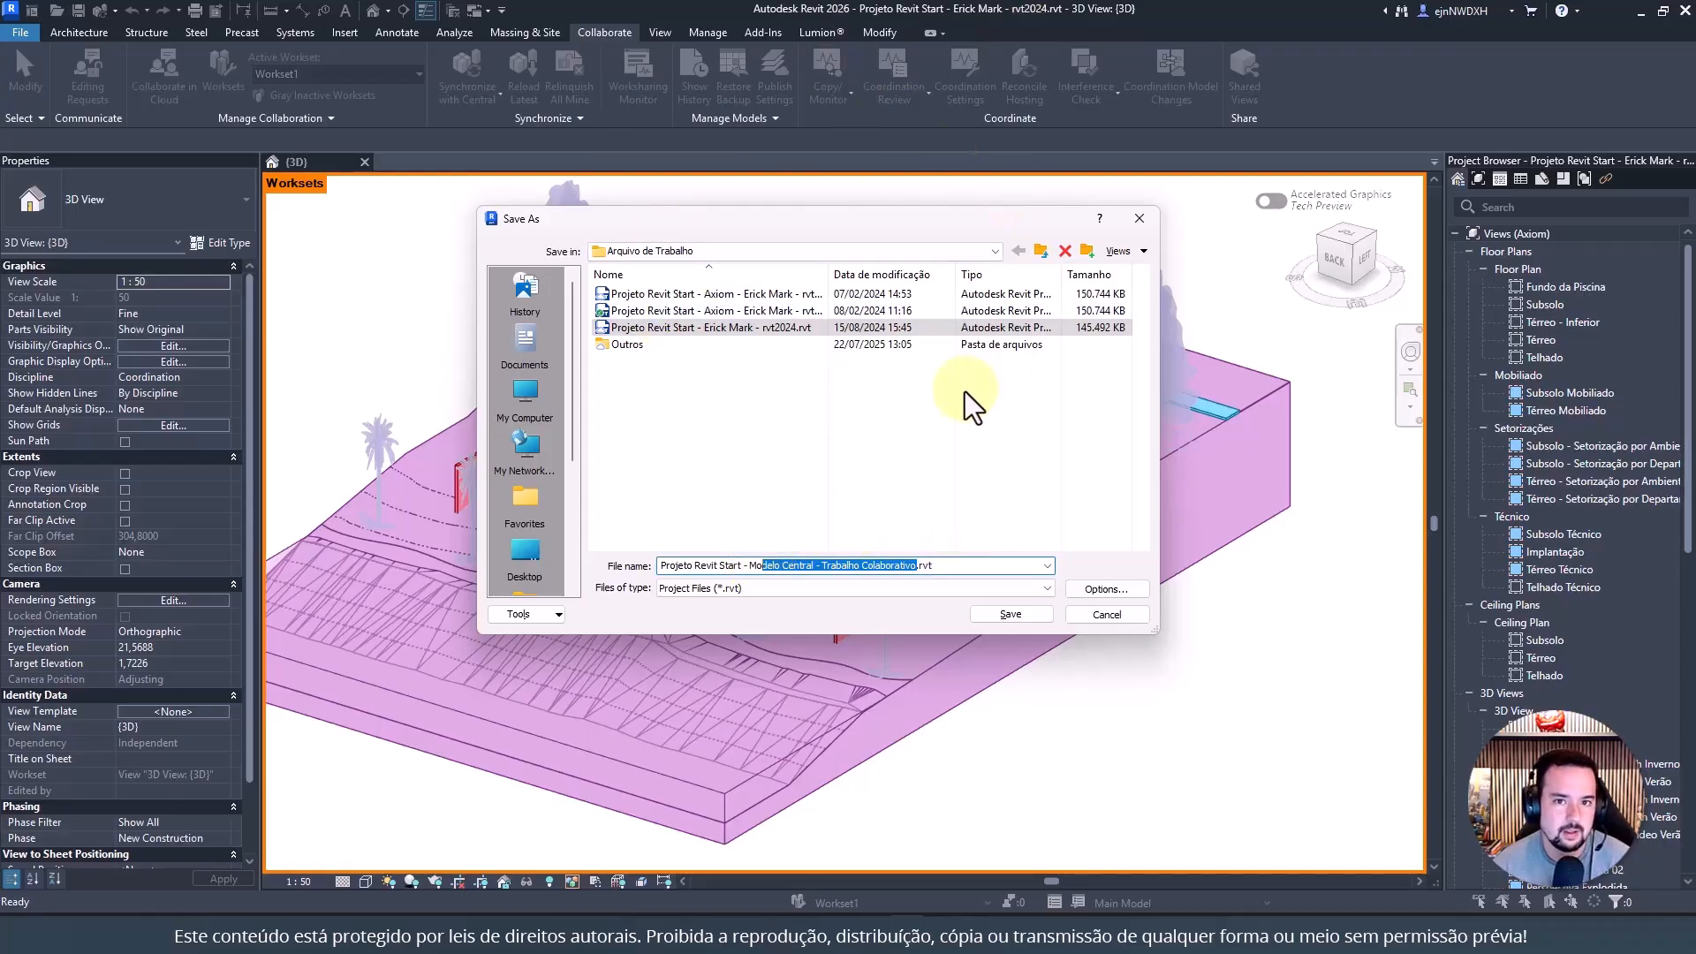
{"action": "left_click", "coordinate": [872, 569]}
{"action": "left_click_drag", "start_coordinate": [916, 567], "coordinate": [737, 574]}
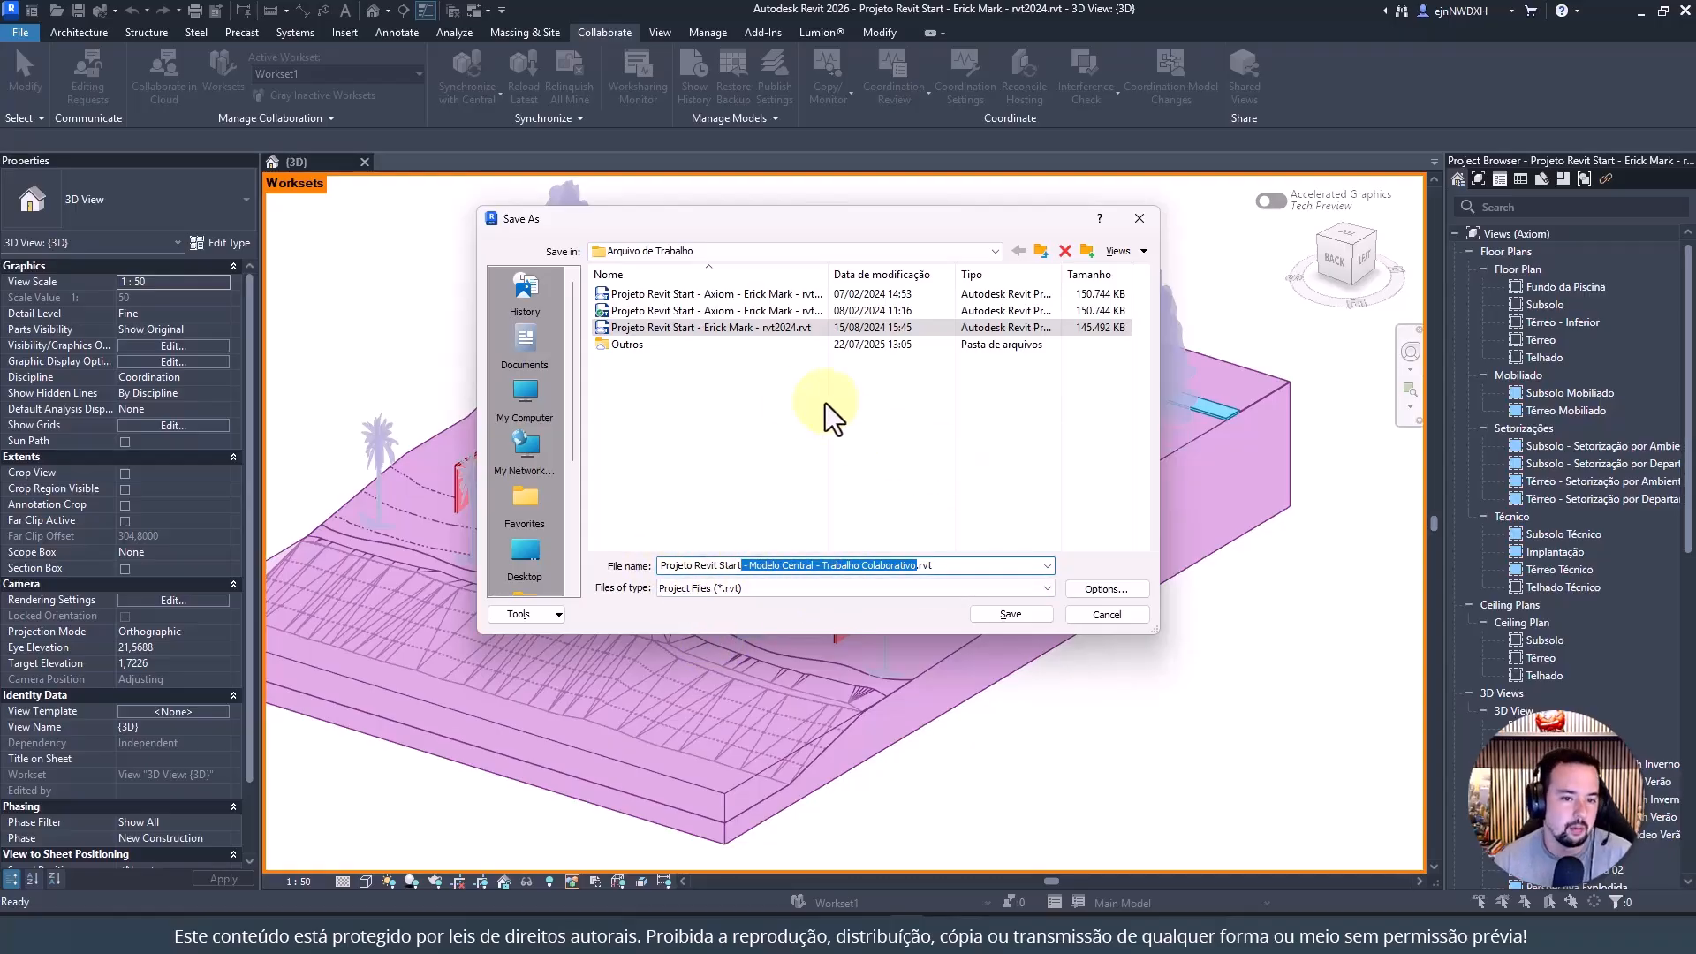
{"action": "left_click", "coordinate": [801, 565]}
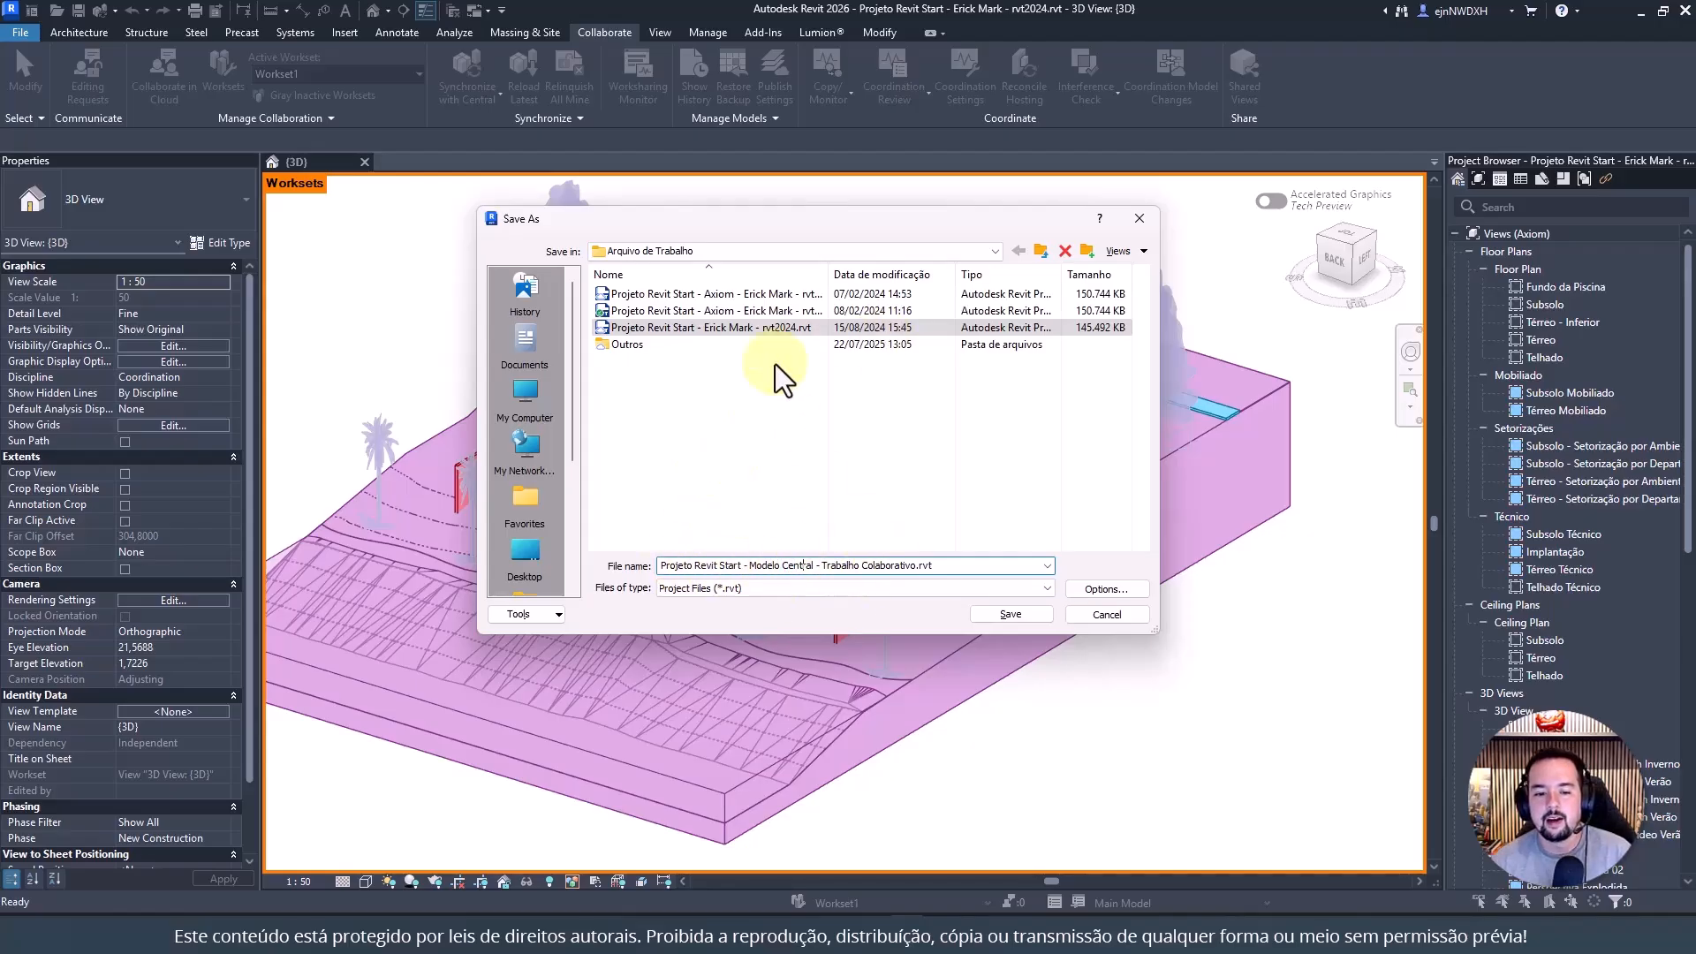
{"action": "left_click_drag", "start_coordinate": [811, 565], "coordinate": [731, 566]}
{"action": "key", "text": "BackSpace"}
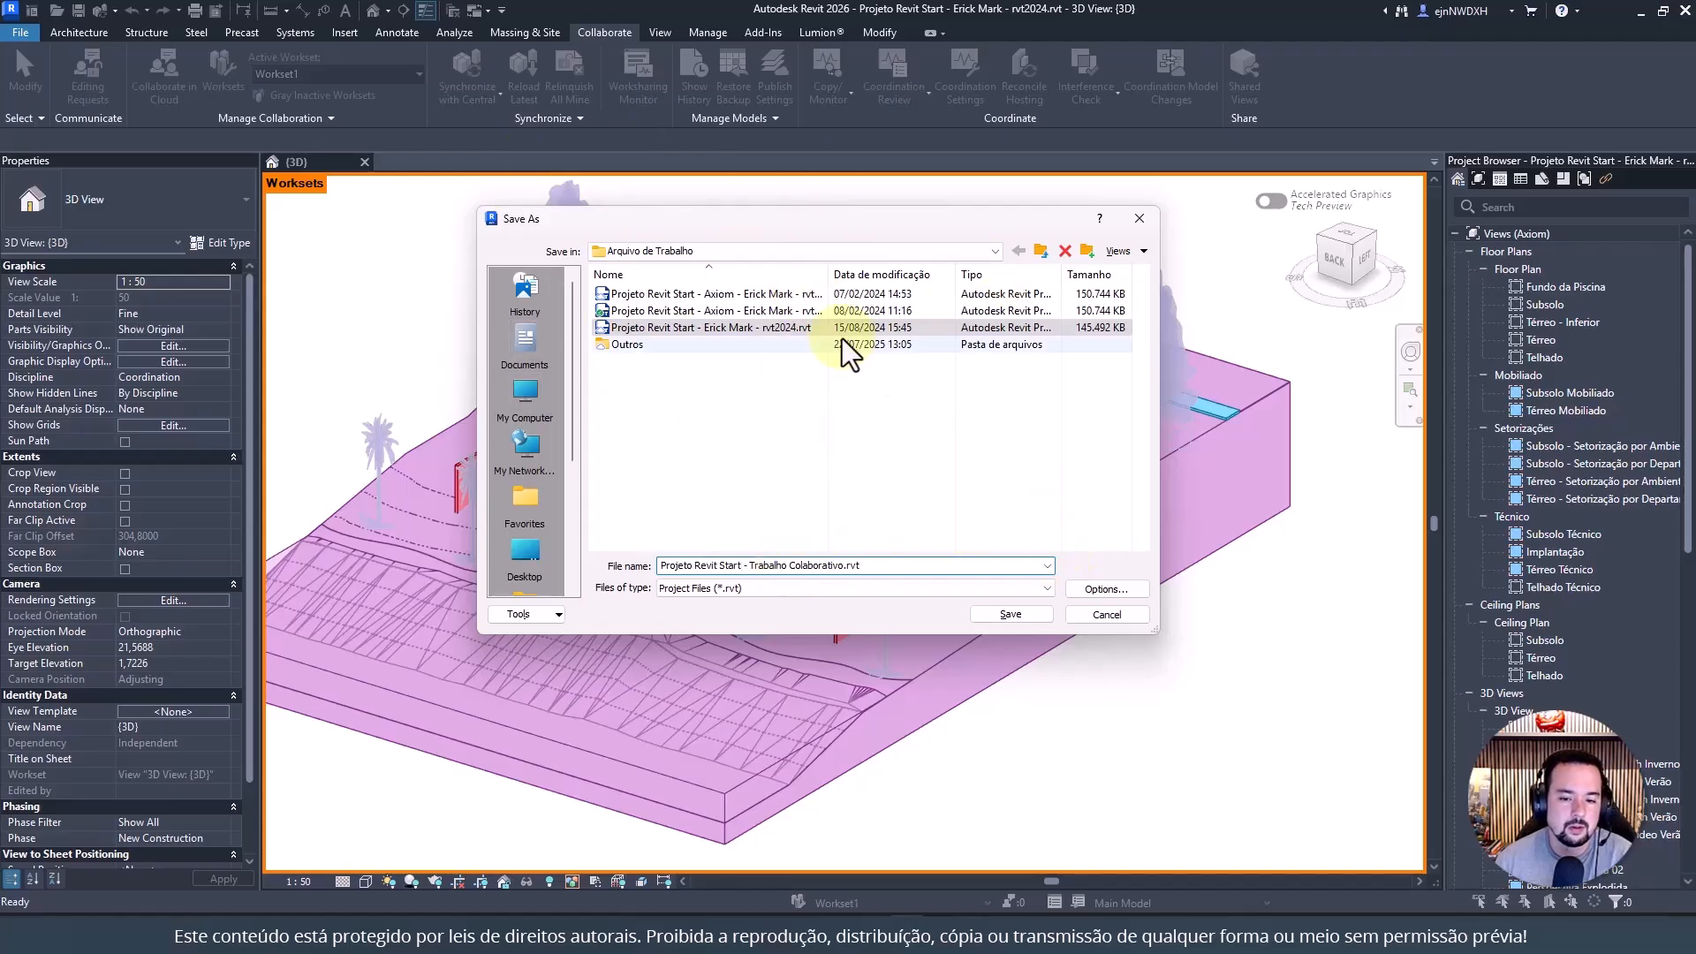
Set the thumbnail preview source to 3D View: {3D}, keep the Last Viewed workset default, and save the project
{"action": "left_click", "coordinate": [1104, 590]}
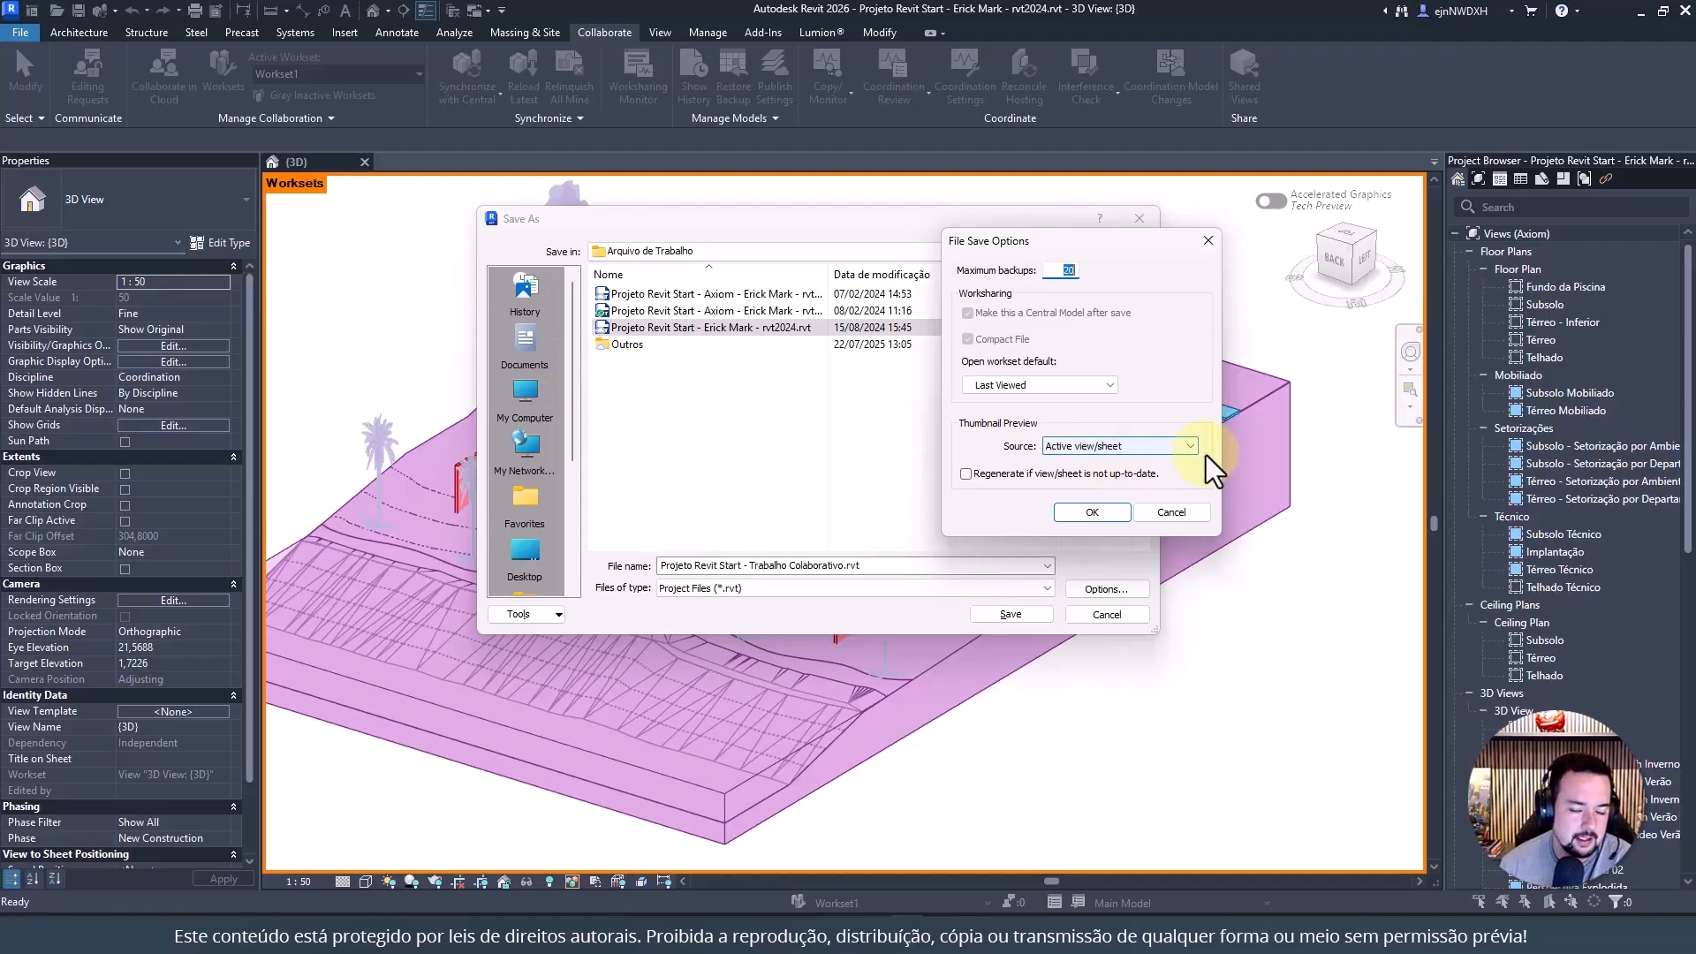
{"action": "left_click", "coordinate": [1158, 446]}
{"action": "scroll", "coordinate": [1166, 732], "scroll_direction": "up", "scroll_amount": 5}
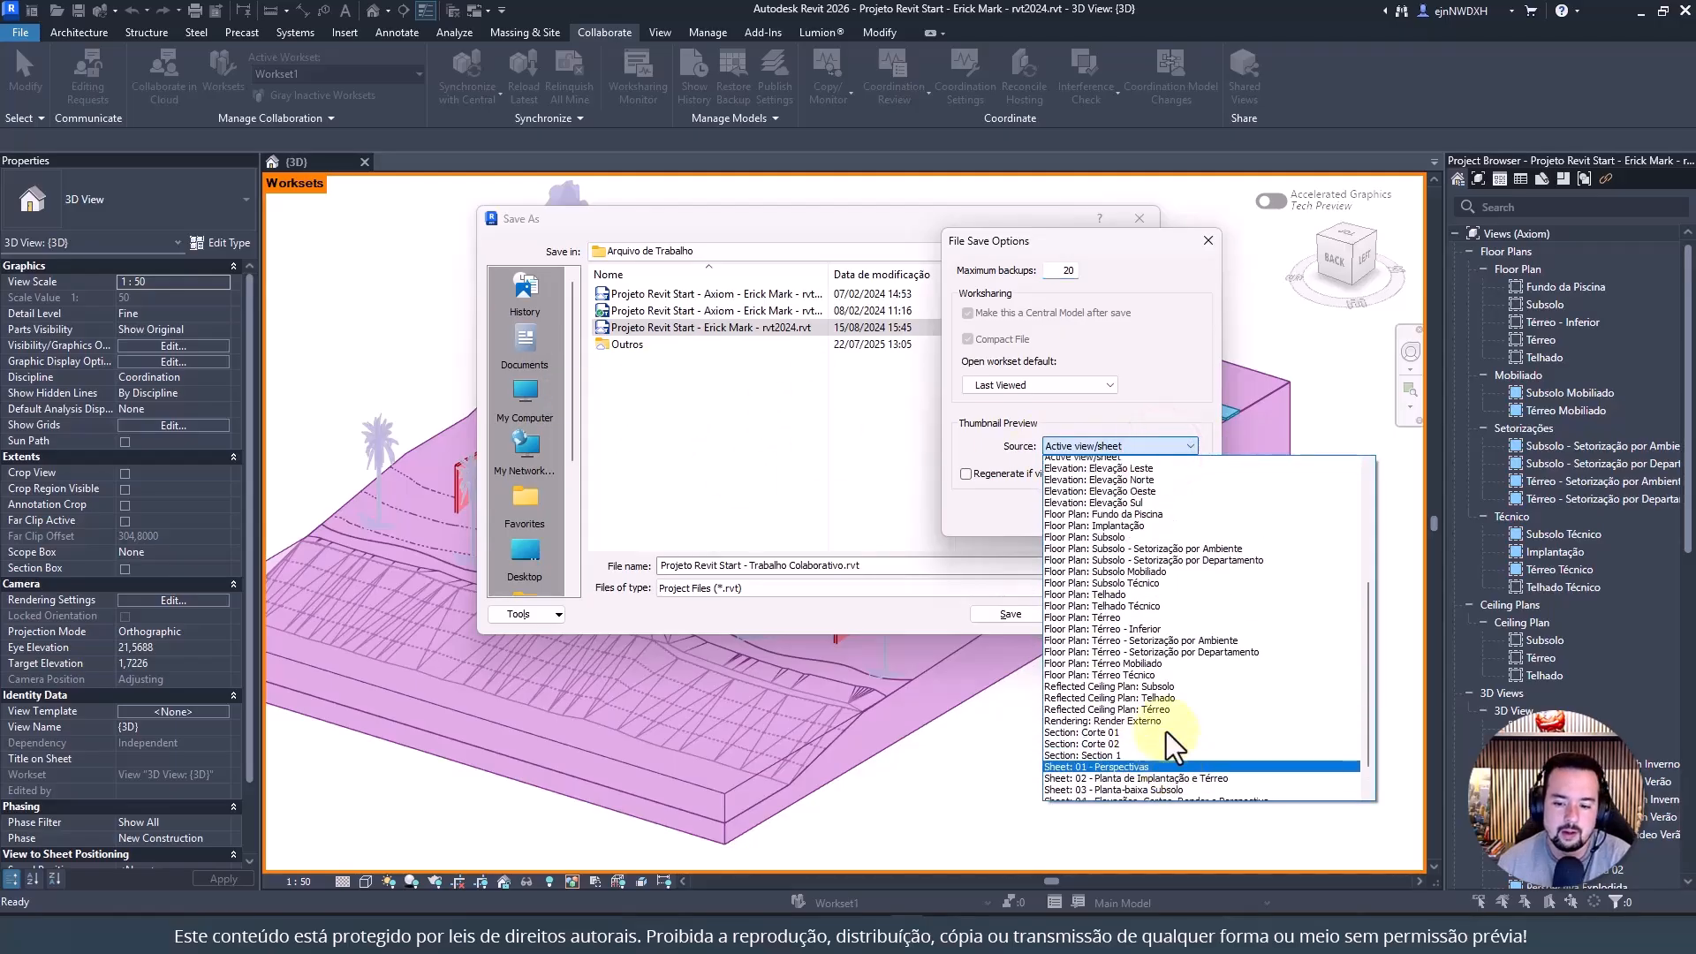
{"action": "left_click", "coordinate": [1096, 462]}
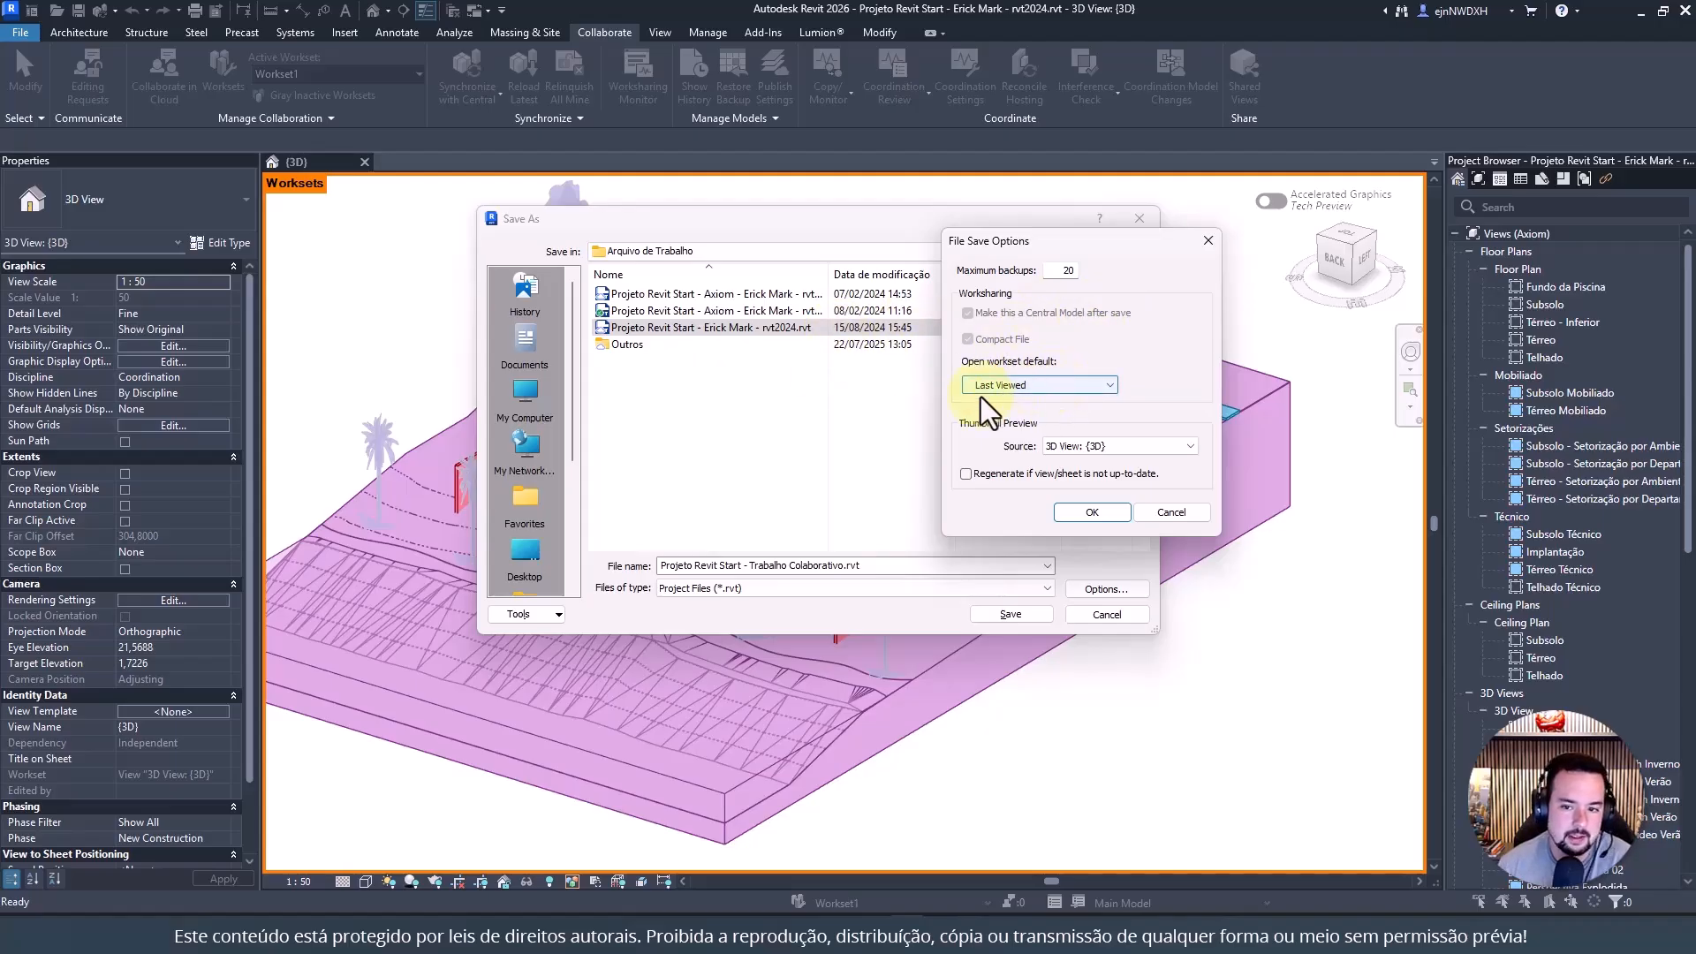
{"action": "left_click", "coordinate": [1021, 385]}
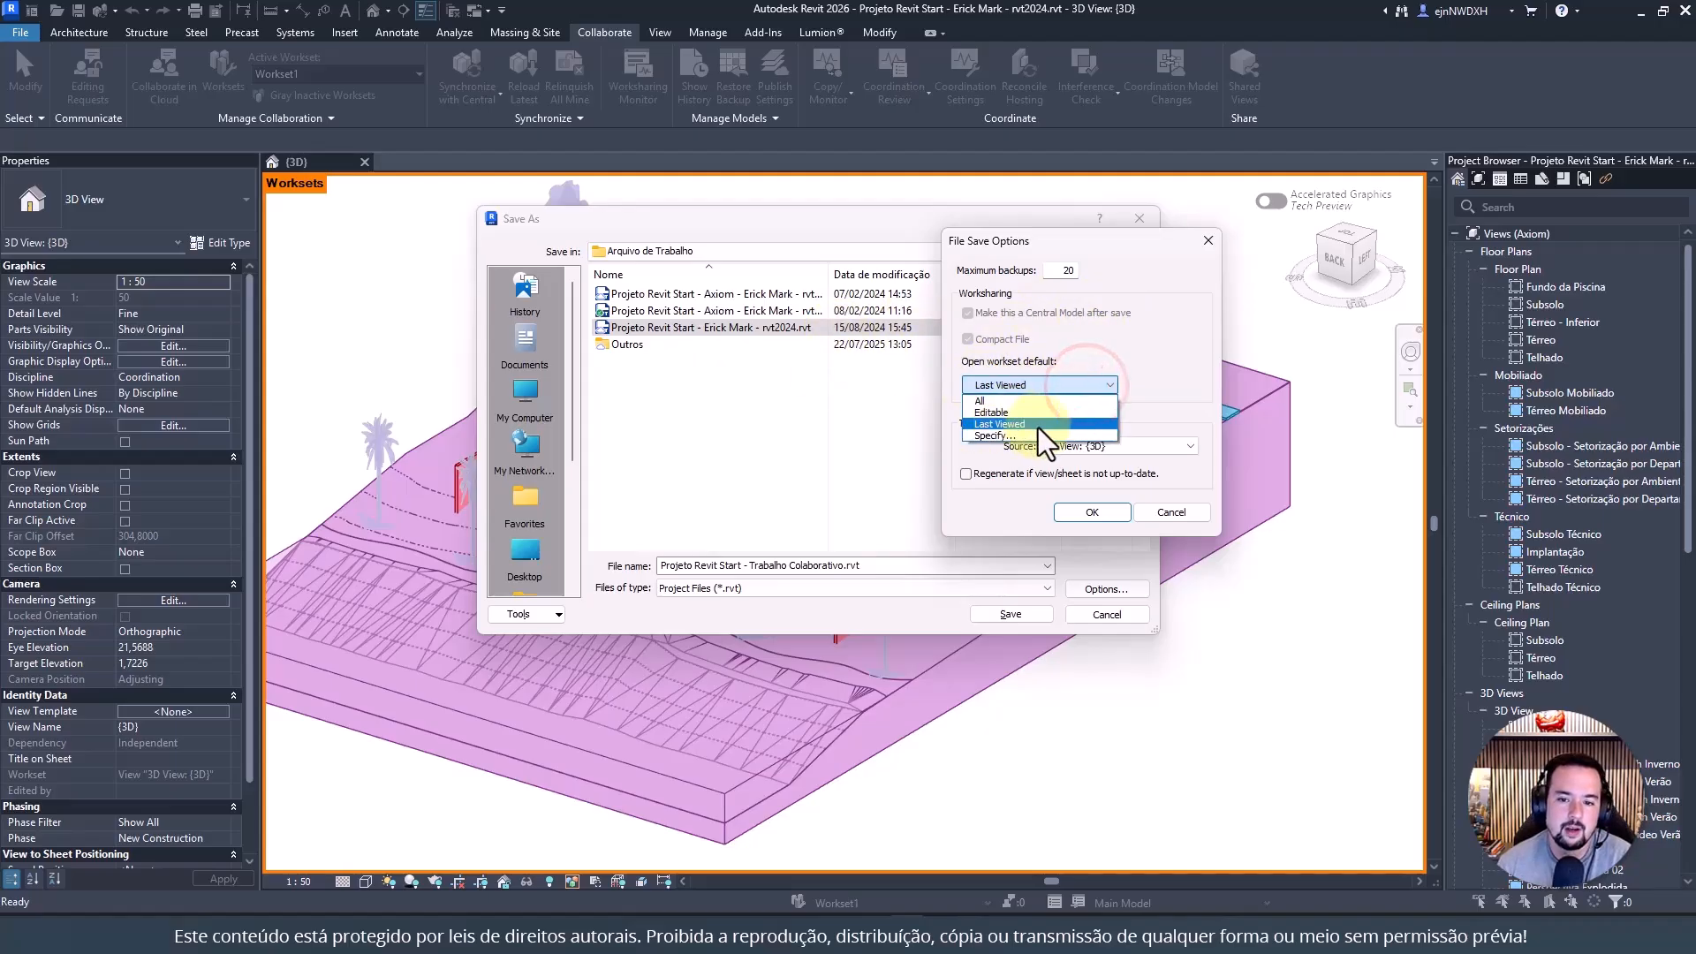
{"action": "left_click", "coordinate": [1089, 330]}
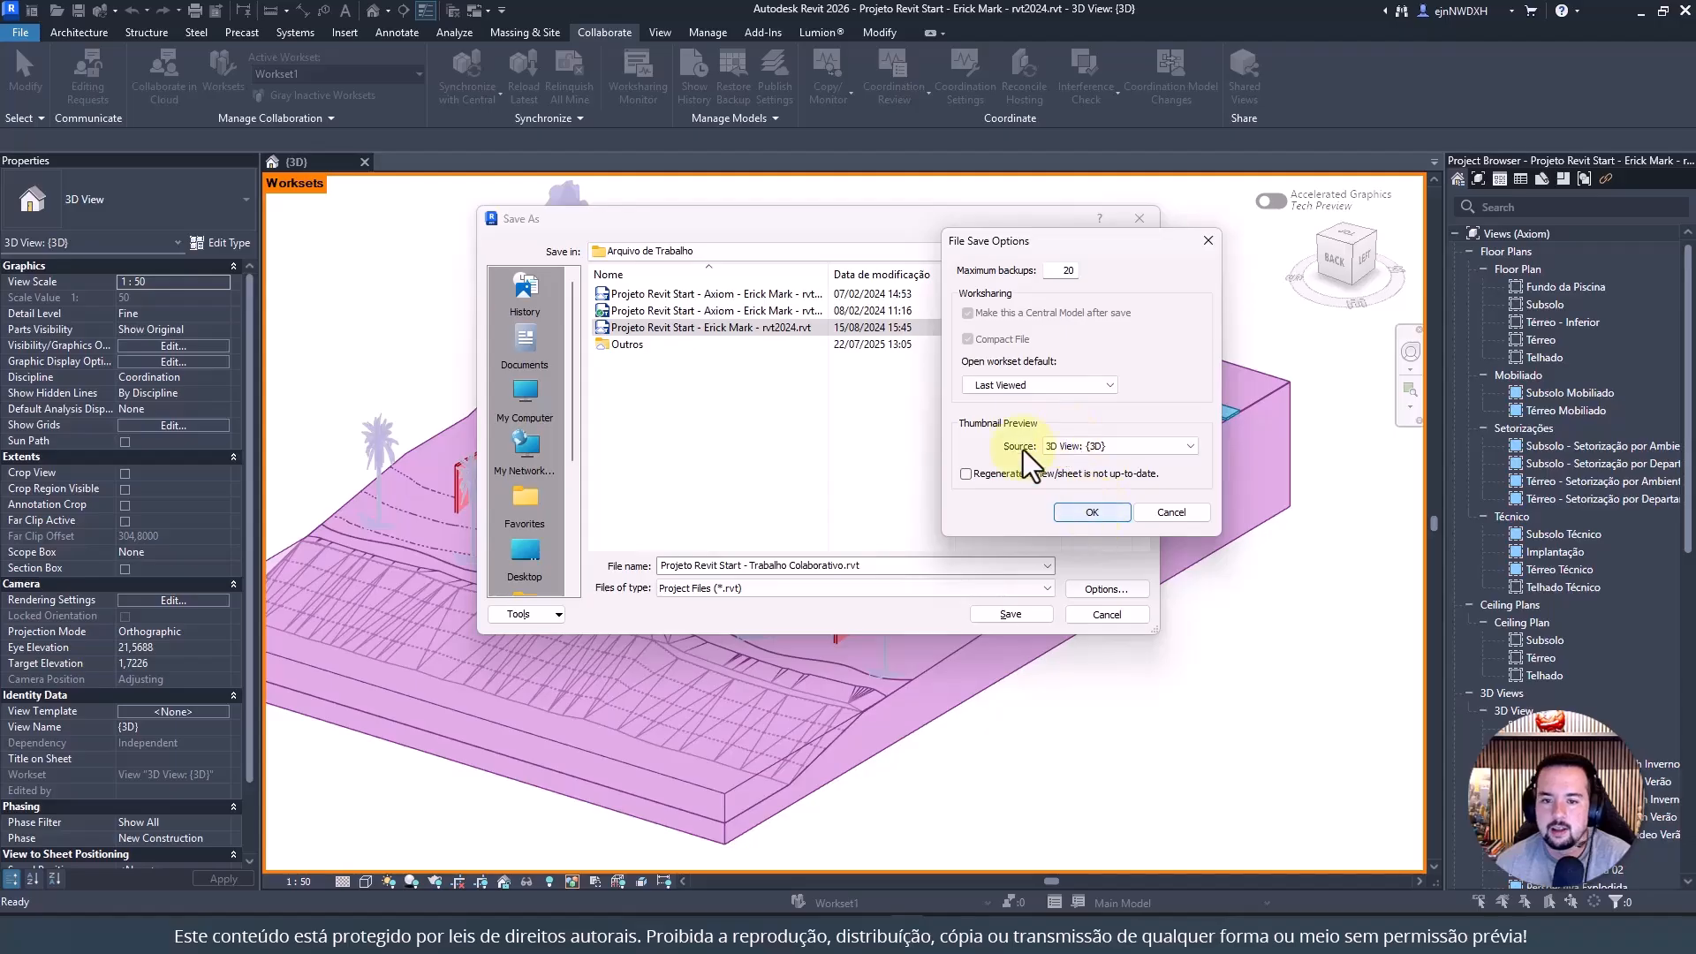
{"action": "left_click", "coordinate": [1085, 512]}
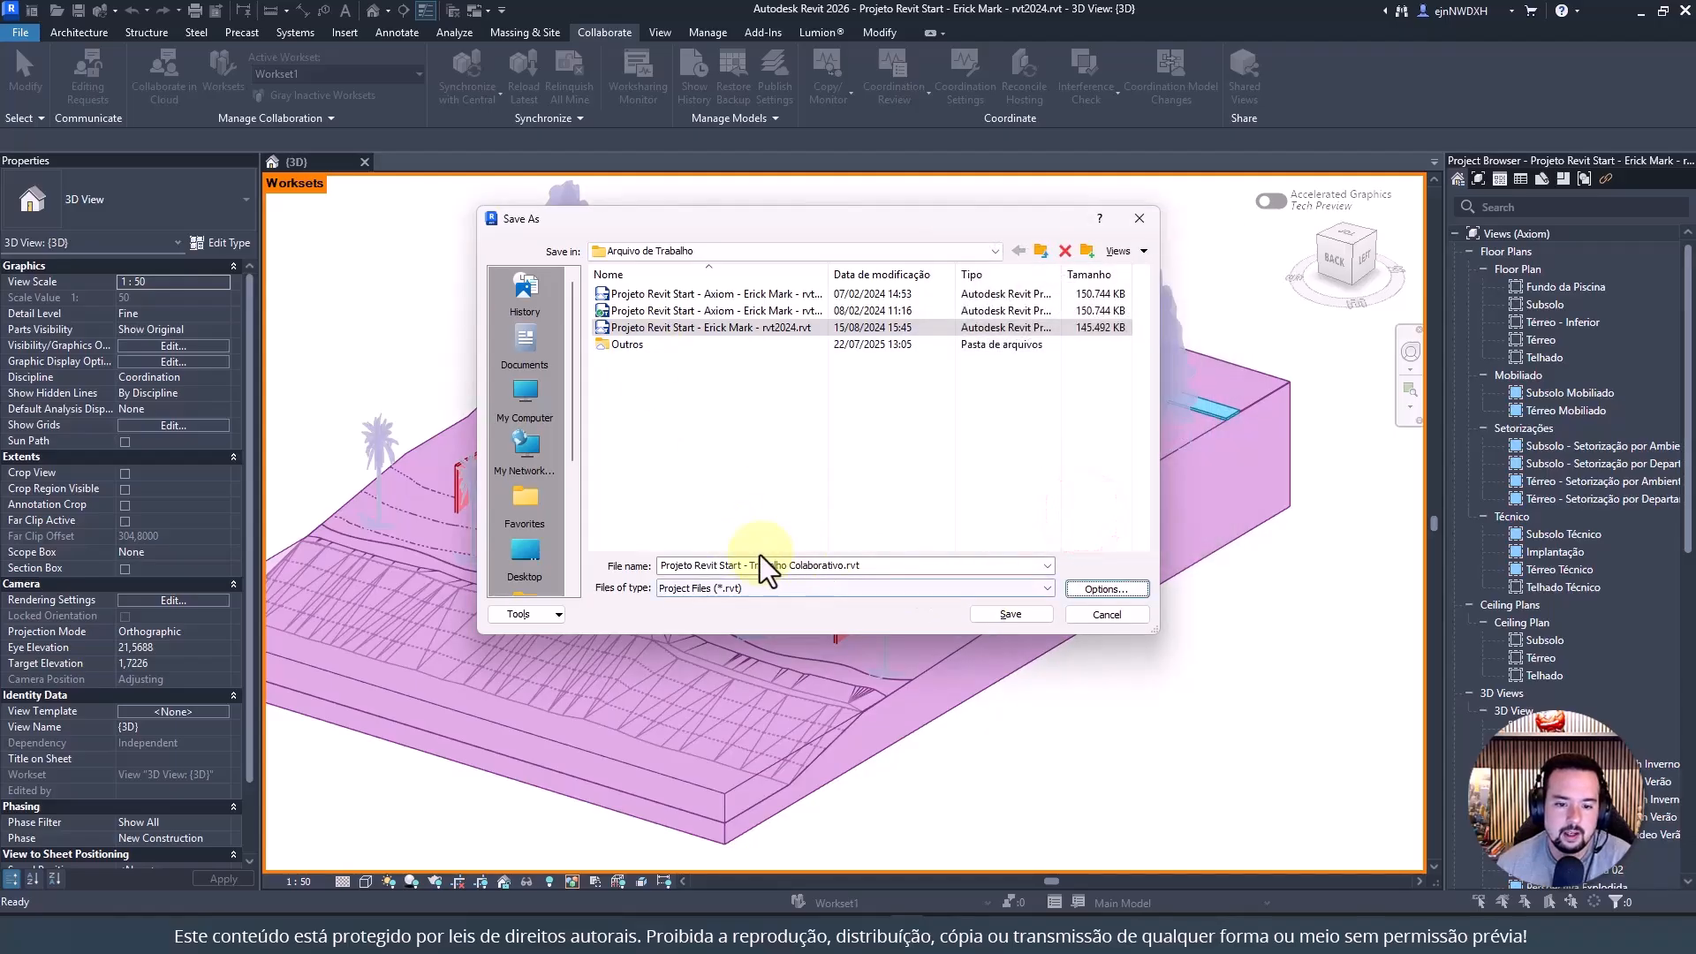
{"action": "left_click", "coordinate": [1032, 620]}
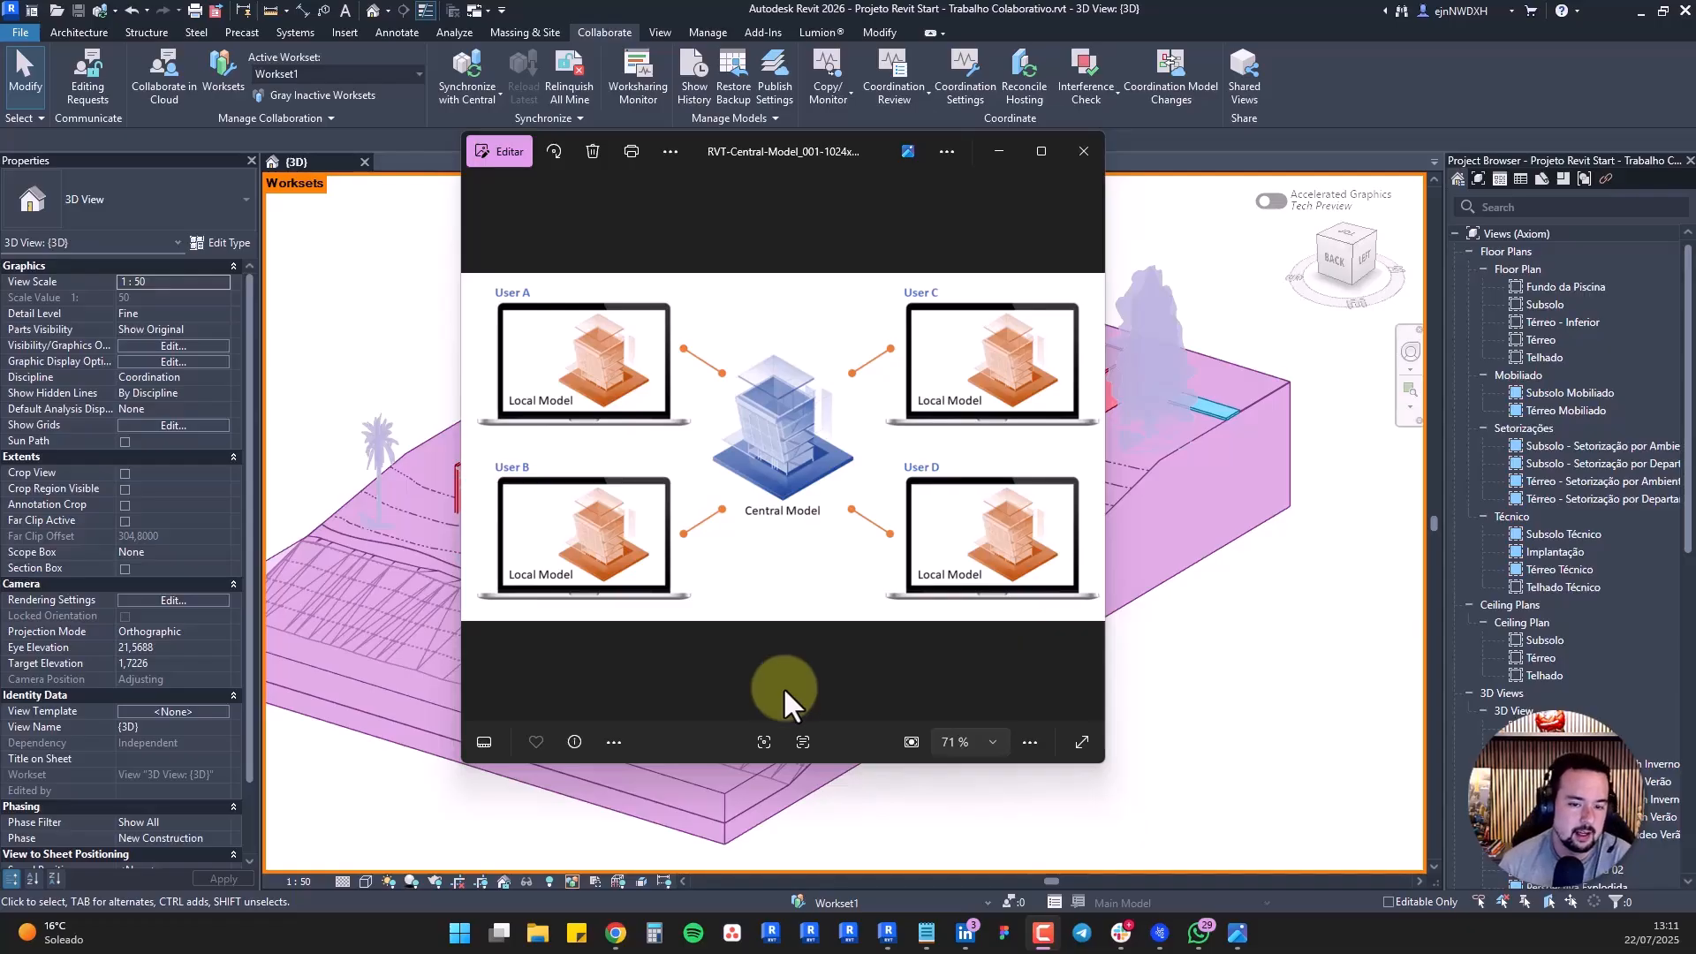
Examine the Central Model and the local models of Users A to D in the diagram picture and move it out of the way
{"action": "left_click_drag", "start_coordinate": [779, 528], "coordinate": [797, 534]}
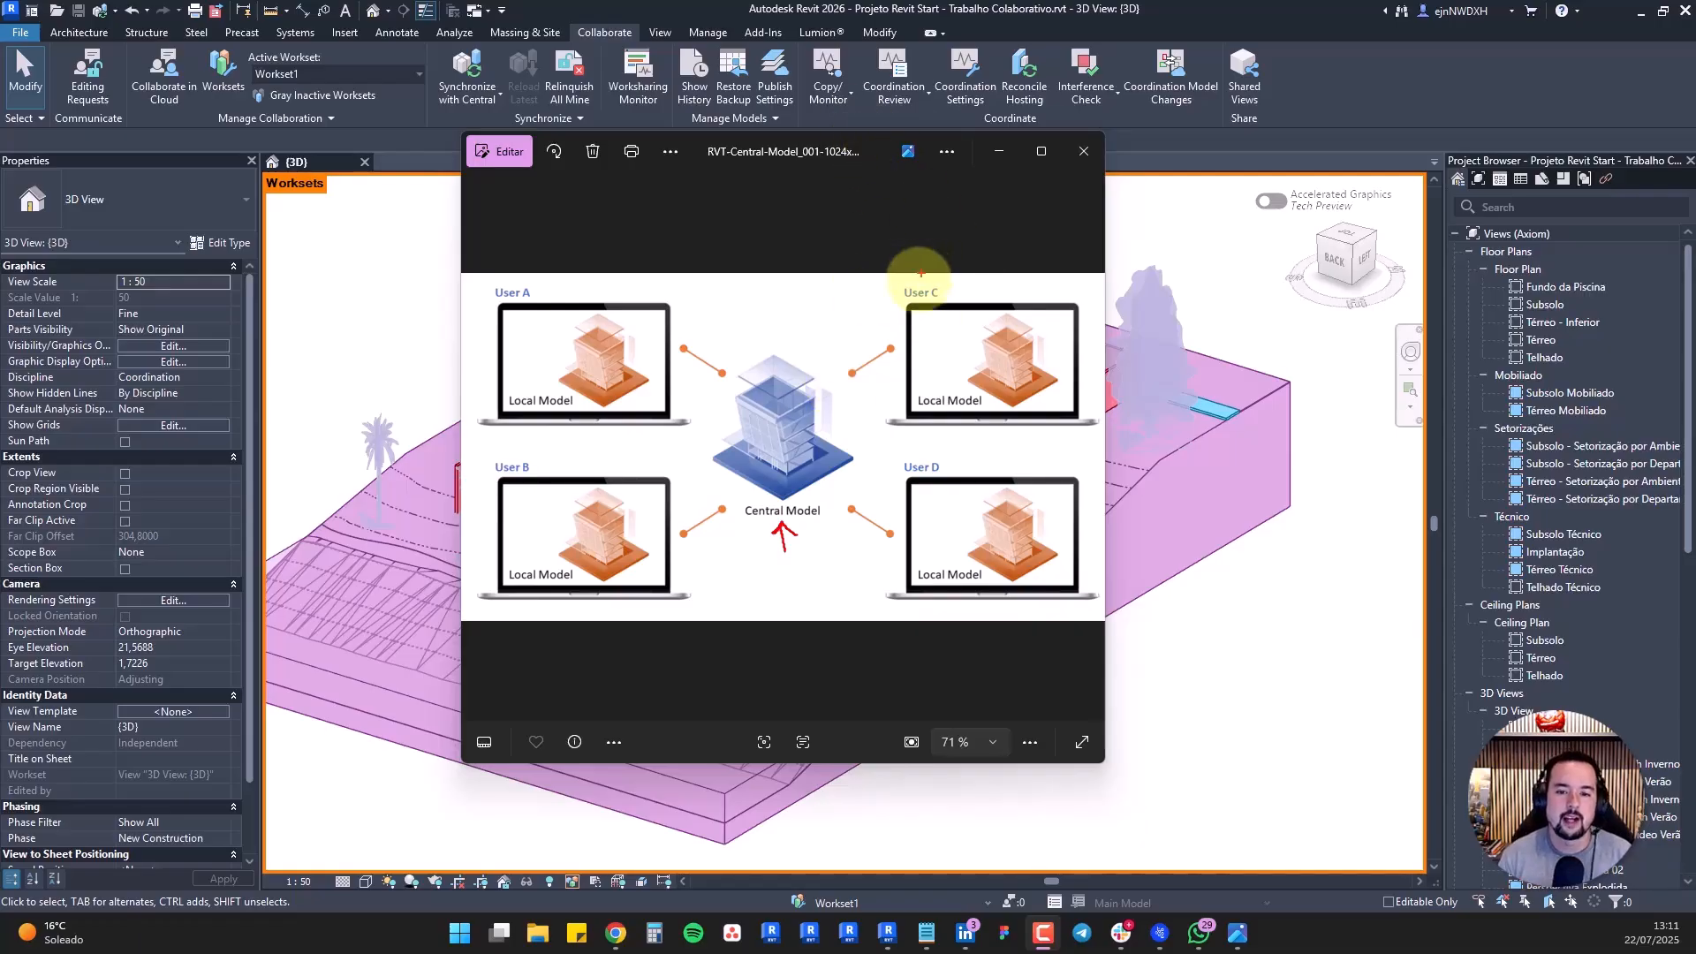
{"action": "left_click_drag", "start_coordinate": [905, 295], "coordinate": [969, 295]}
{"action": "left_click_drag", "start_coordinate": [897, 486], "coordinate": [939, 482]}
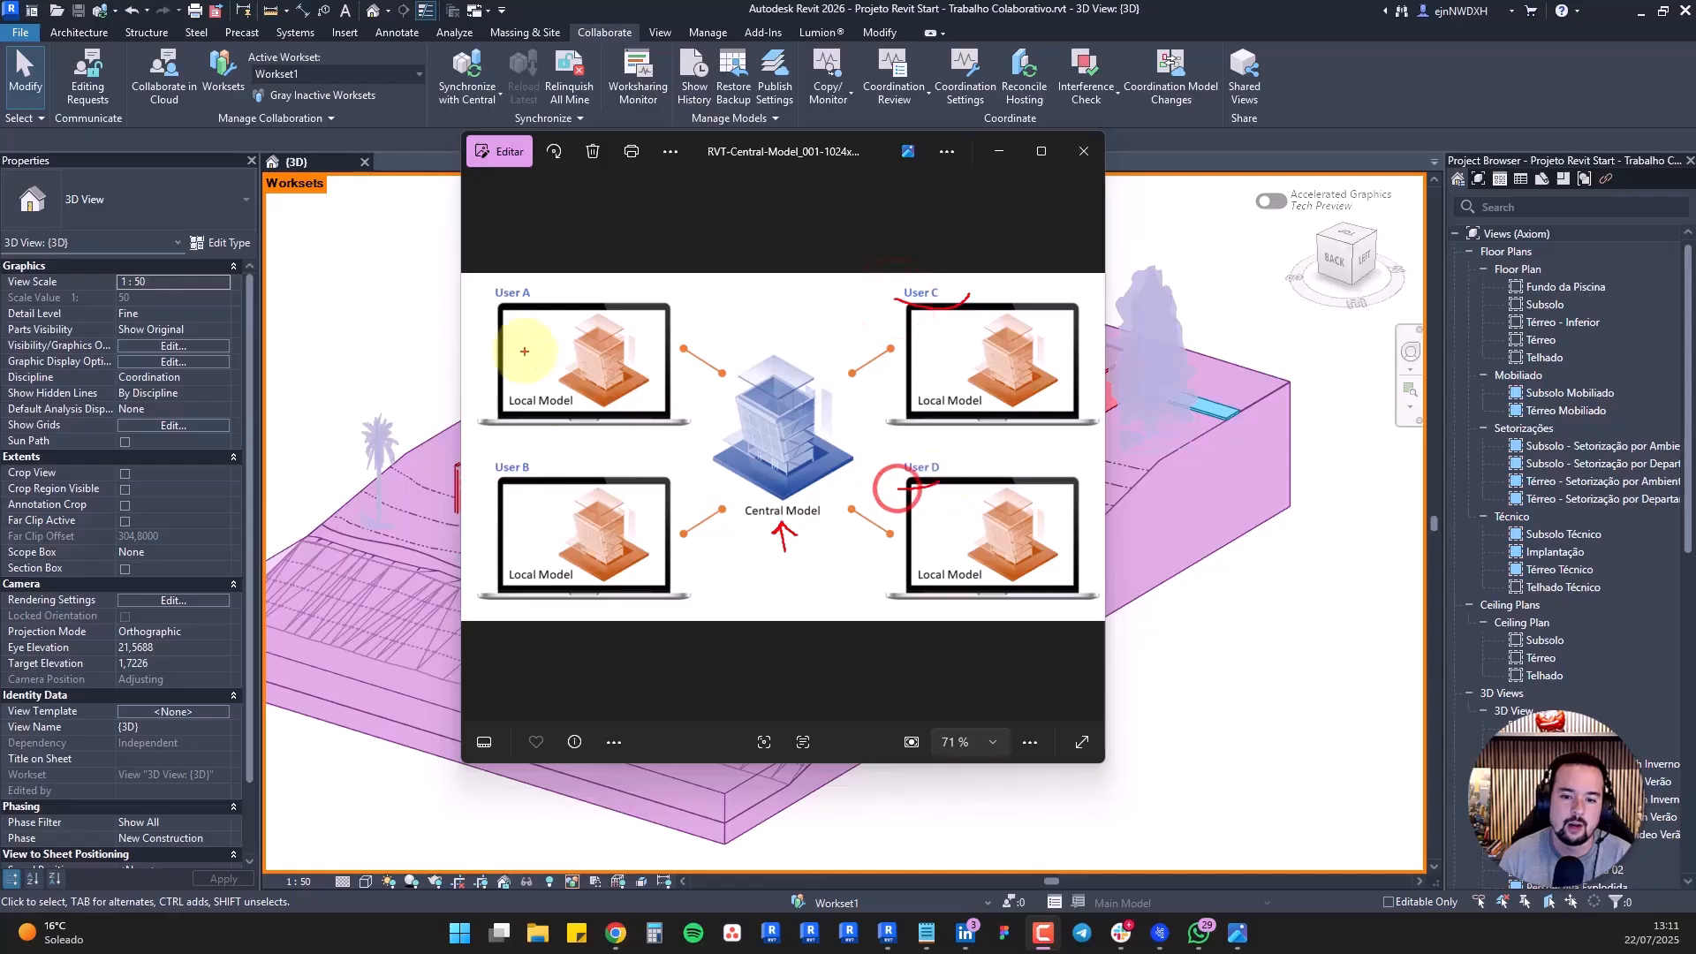
{"action": "left_click_drag", "start_coordinate": [486, 310], "coordinate": [556, 307]}
{"action": "left_click_drag", "start_coordinate": [485, 485], "coordinate": [570, 474]}
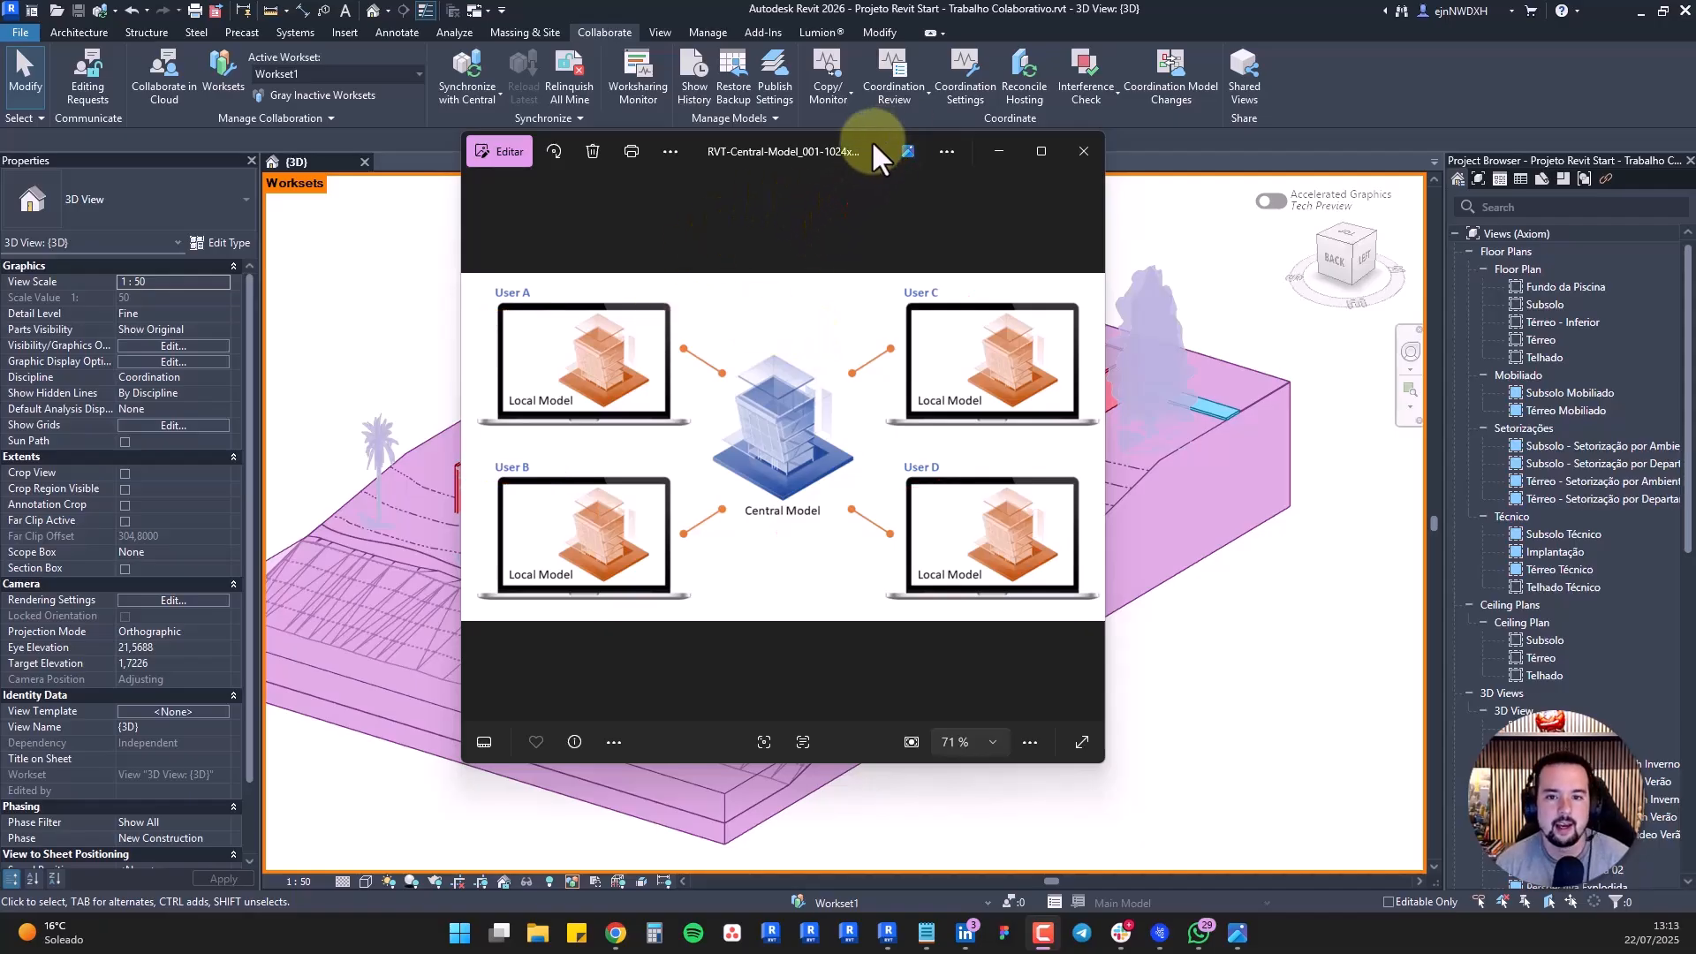
{"action": "left_click_drag", "start_coordinate": [873, 143], "coordinate": [0, 398]}
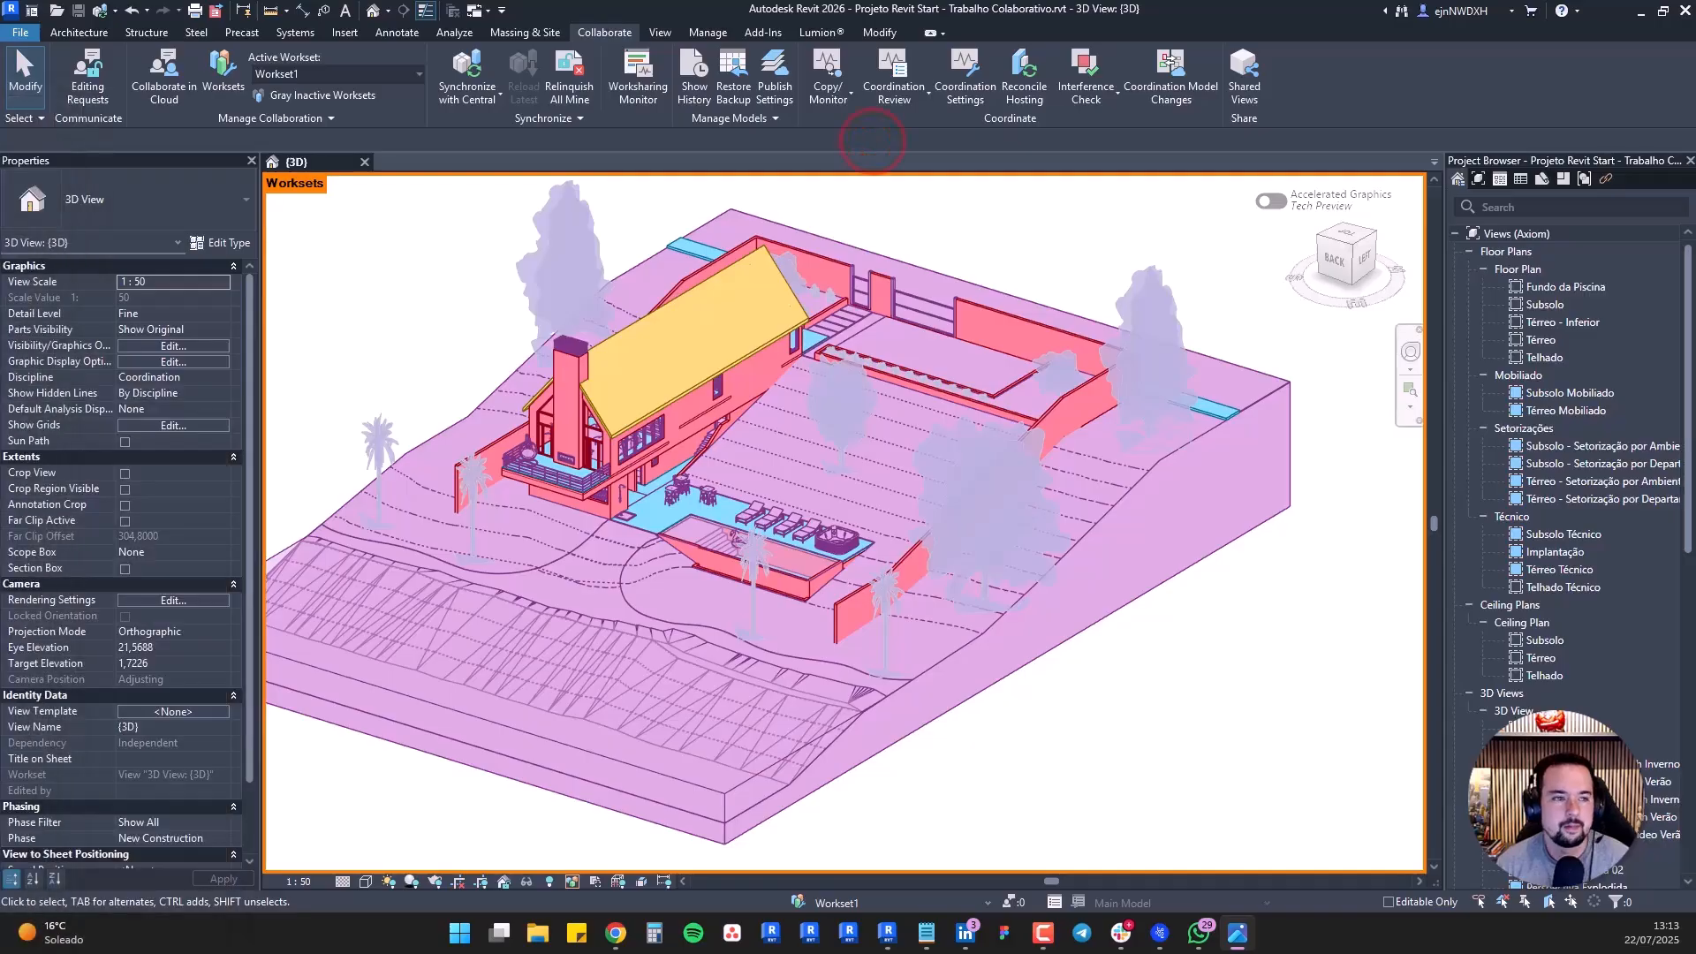
{"action": "left_click", "coordinate": [402, 212]}
{"action": "key", "text": "z"}
{"action": "key", "text": "e"}
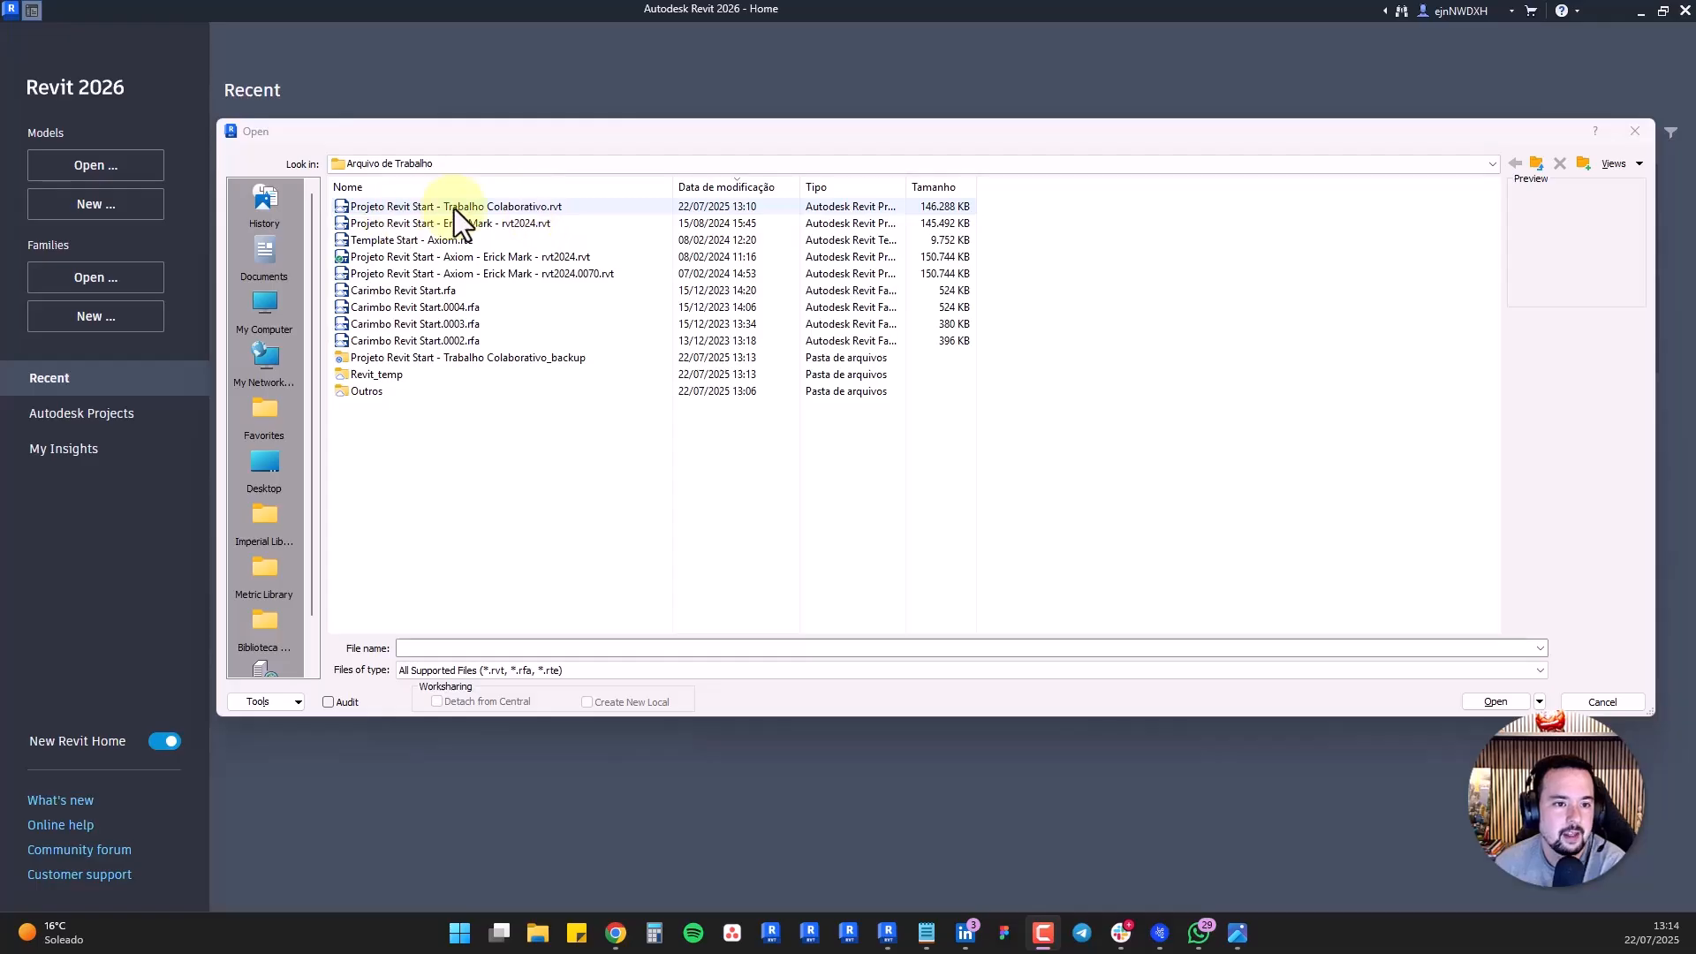
Open Projeto Revit Start - Trabalho Colaborativo.rvt with Create New Local enabled and dismiss the WebView2 initialization error
{"action": "left_click", "coordinate": [504, 209]}
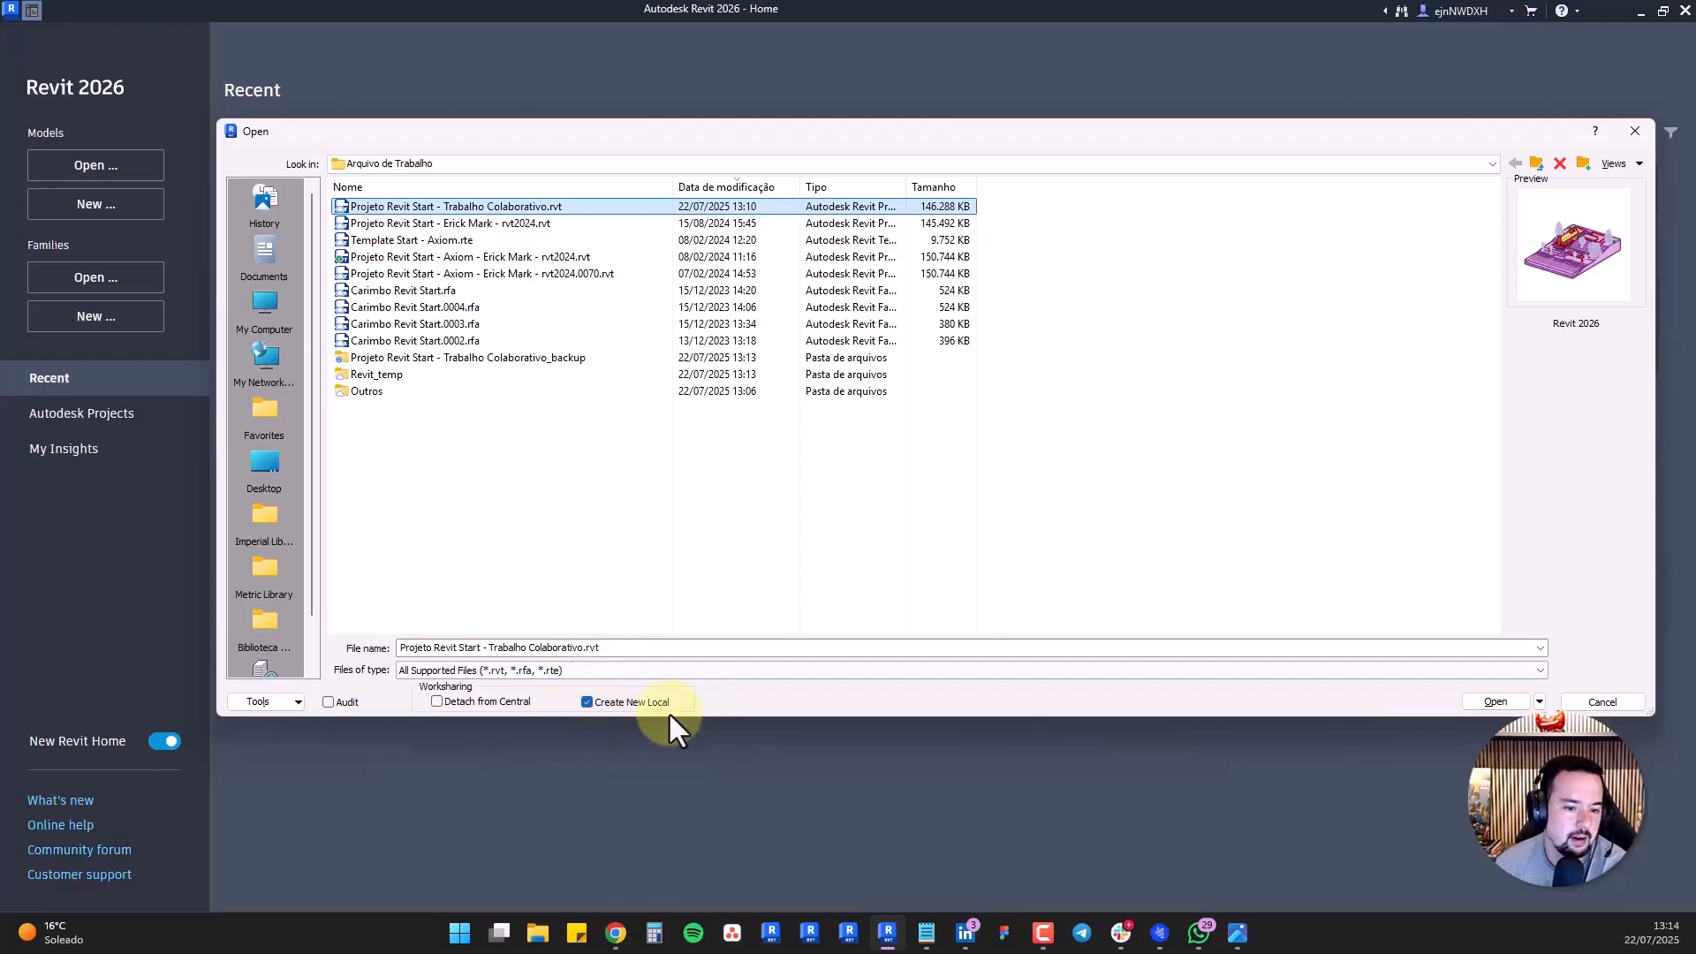
{"action": "key", "text": "alt+Tab"}
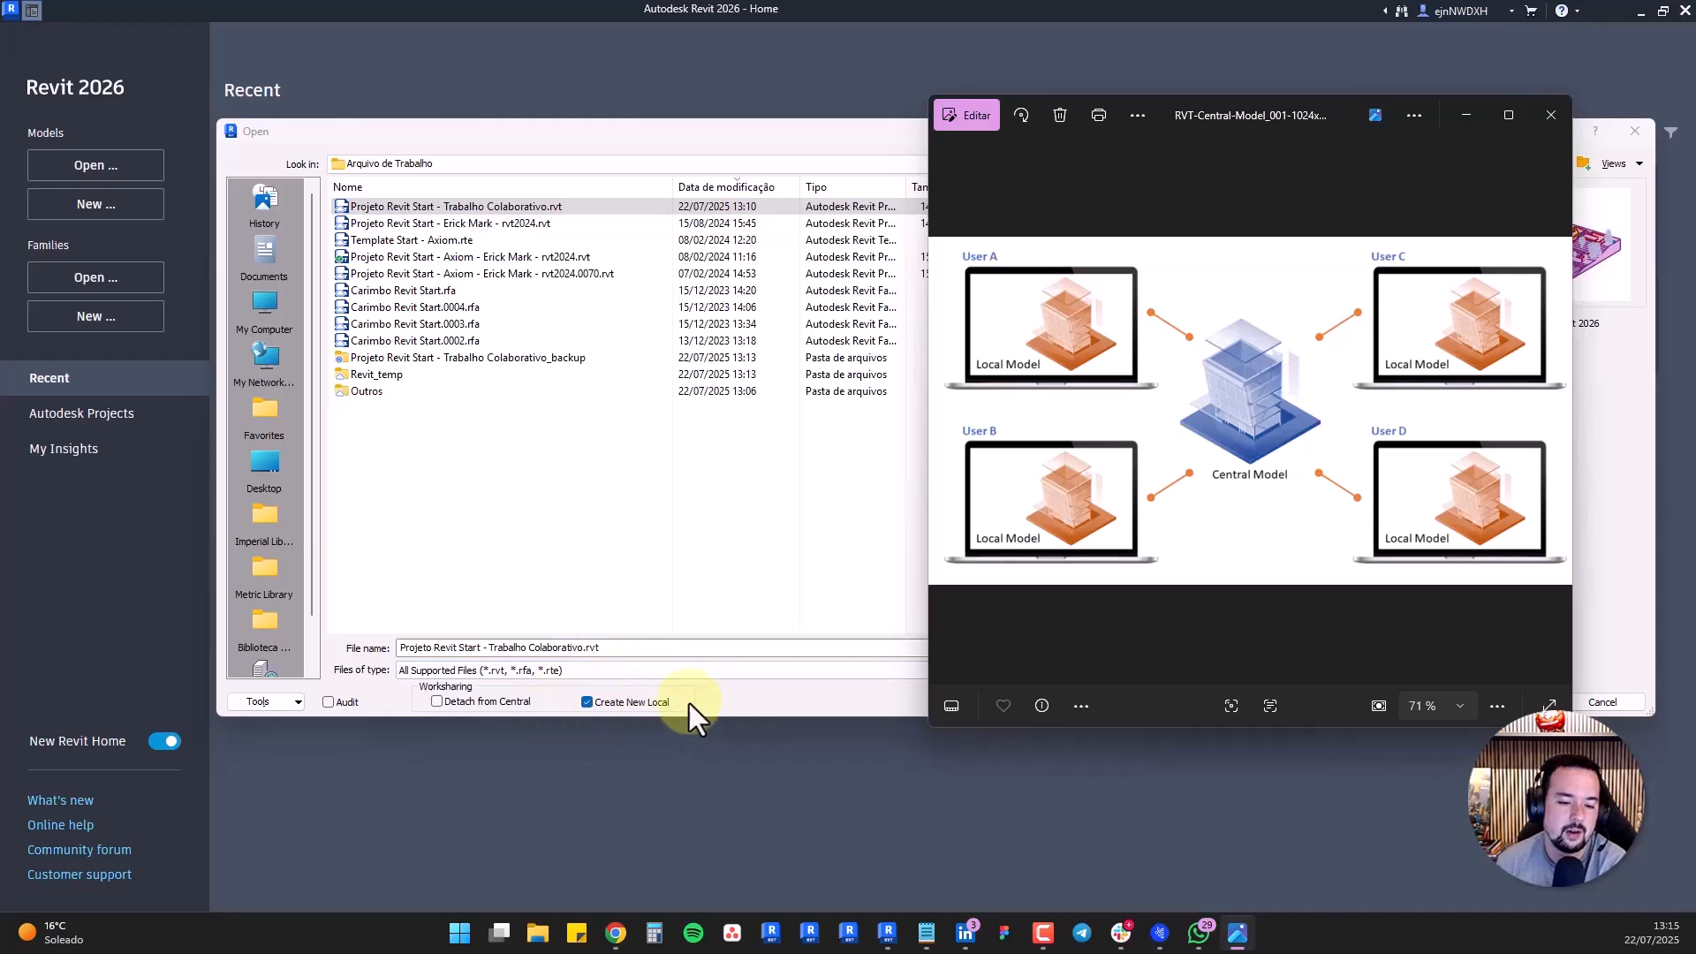
{"action": "left_click", "coordinate": [798, 691]}
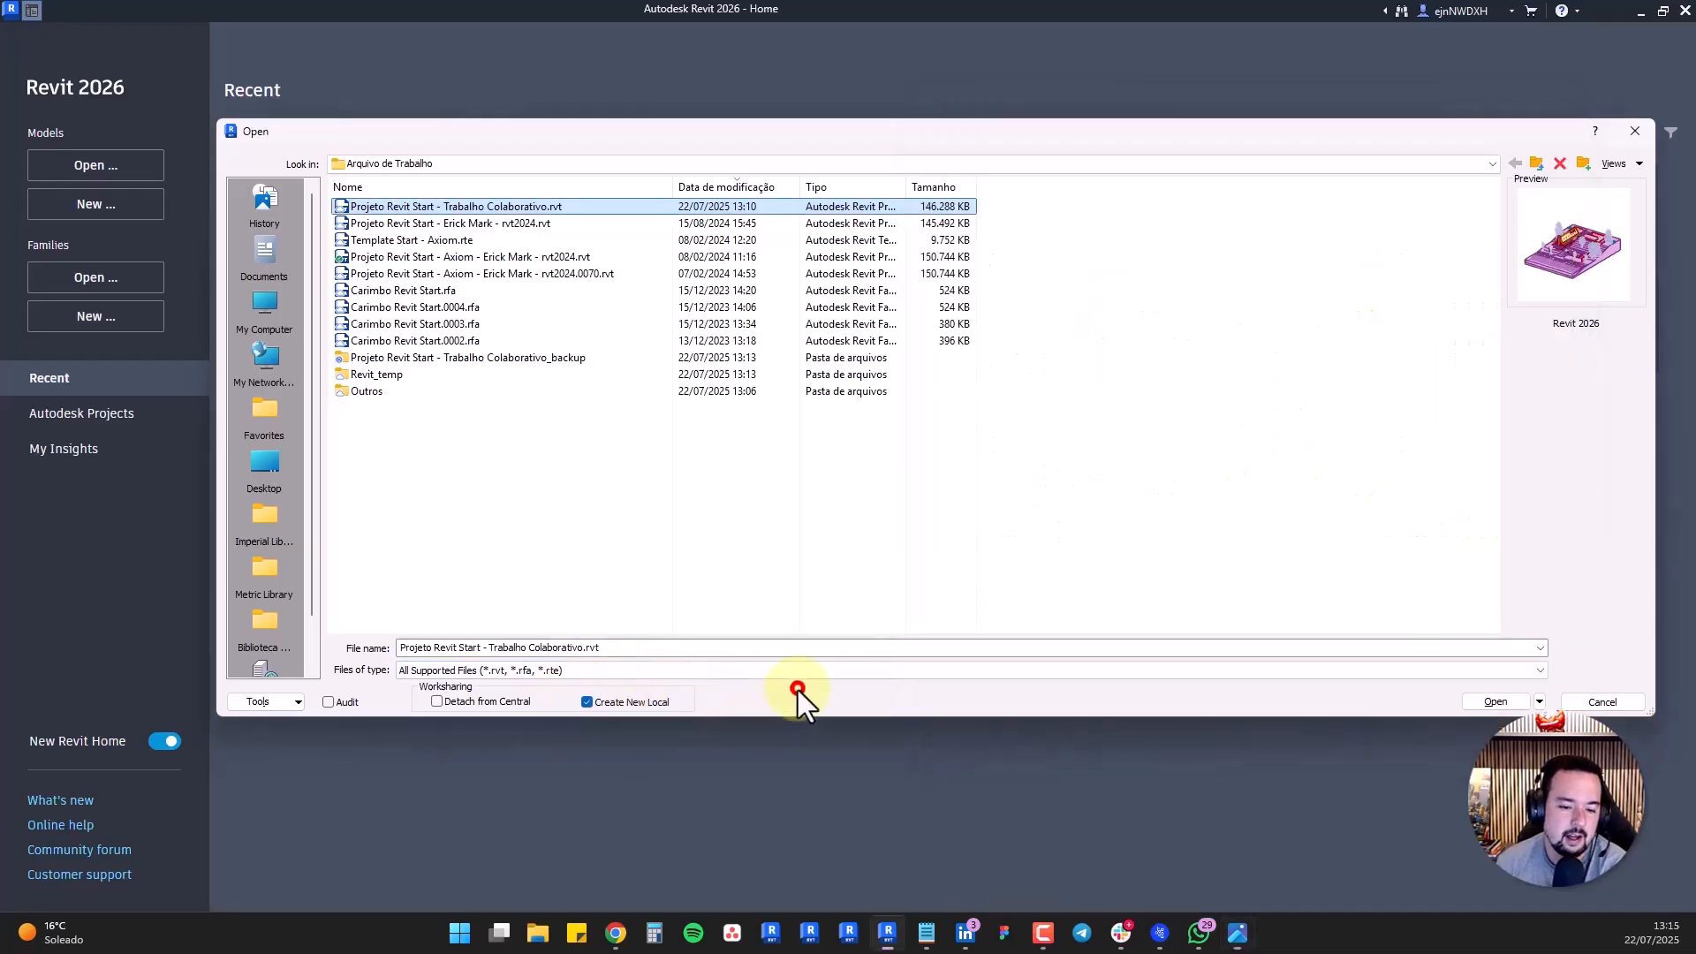
{"action": "left_click", "coordinate": [1495, 703]}
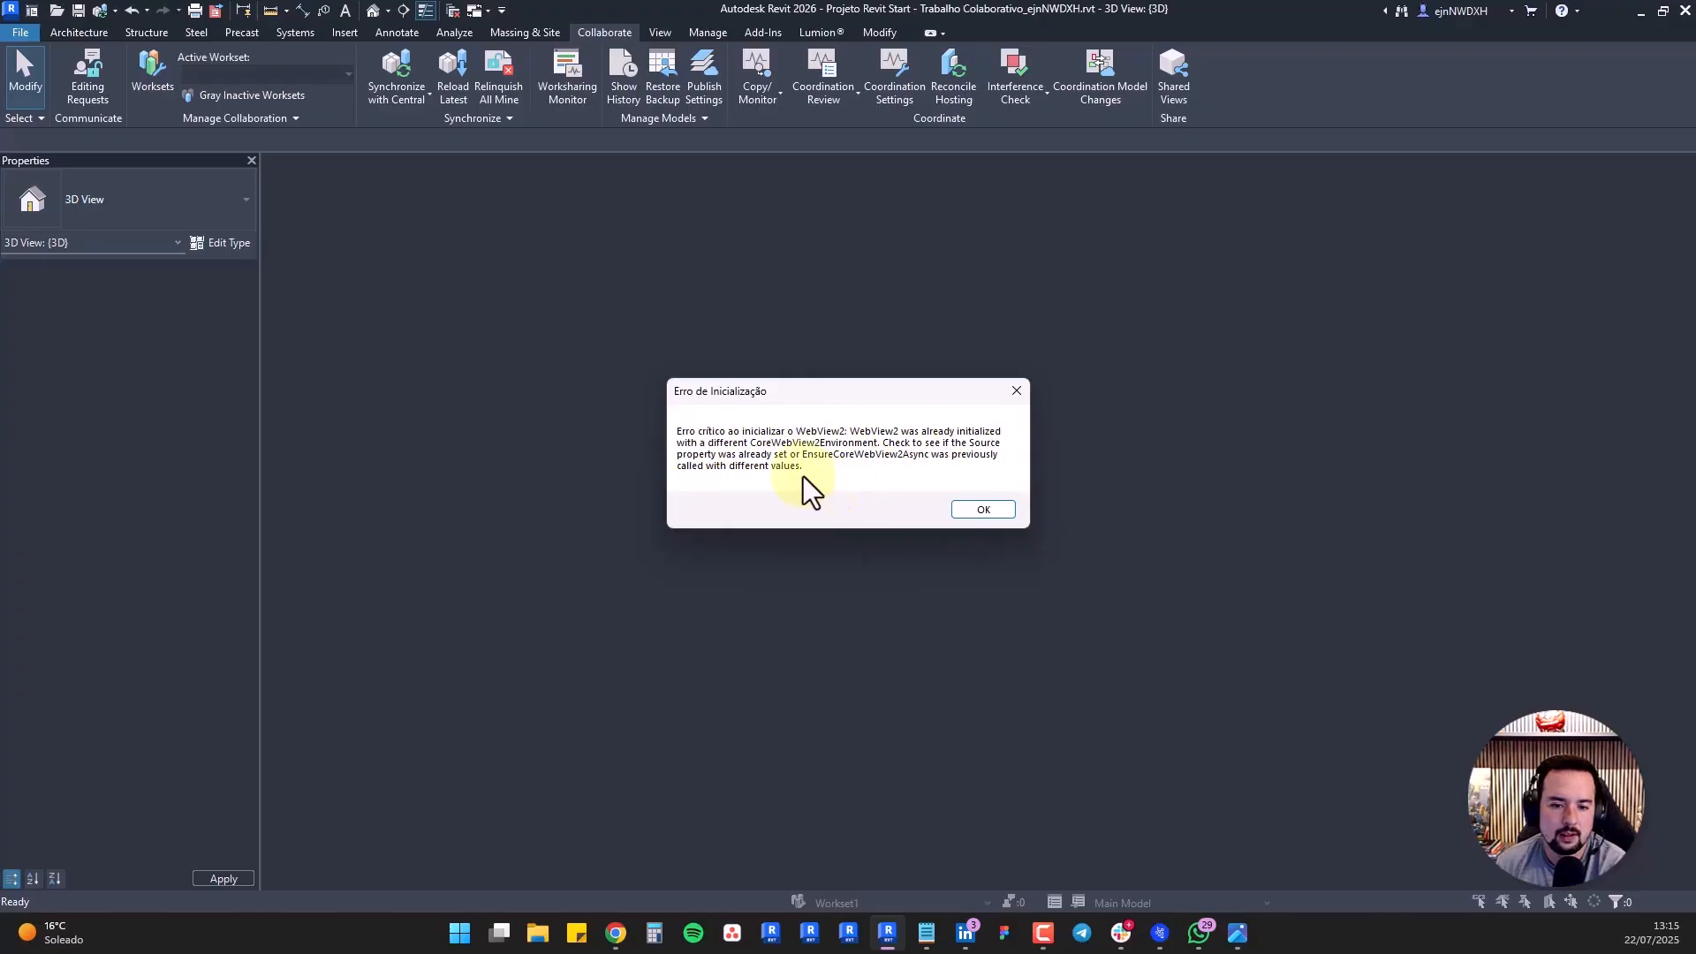
{"action": "left_click", "coordinate": [970, 508]}
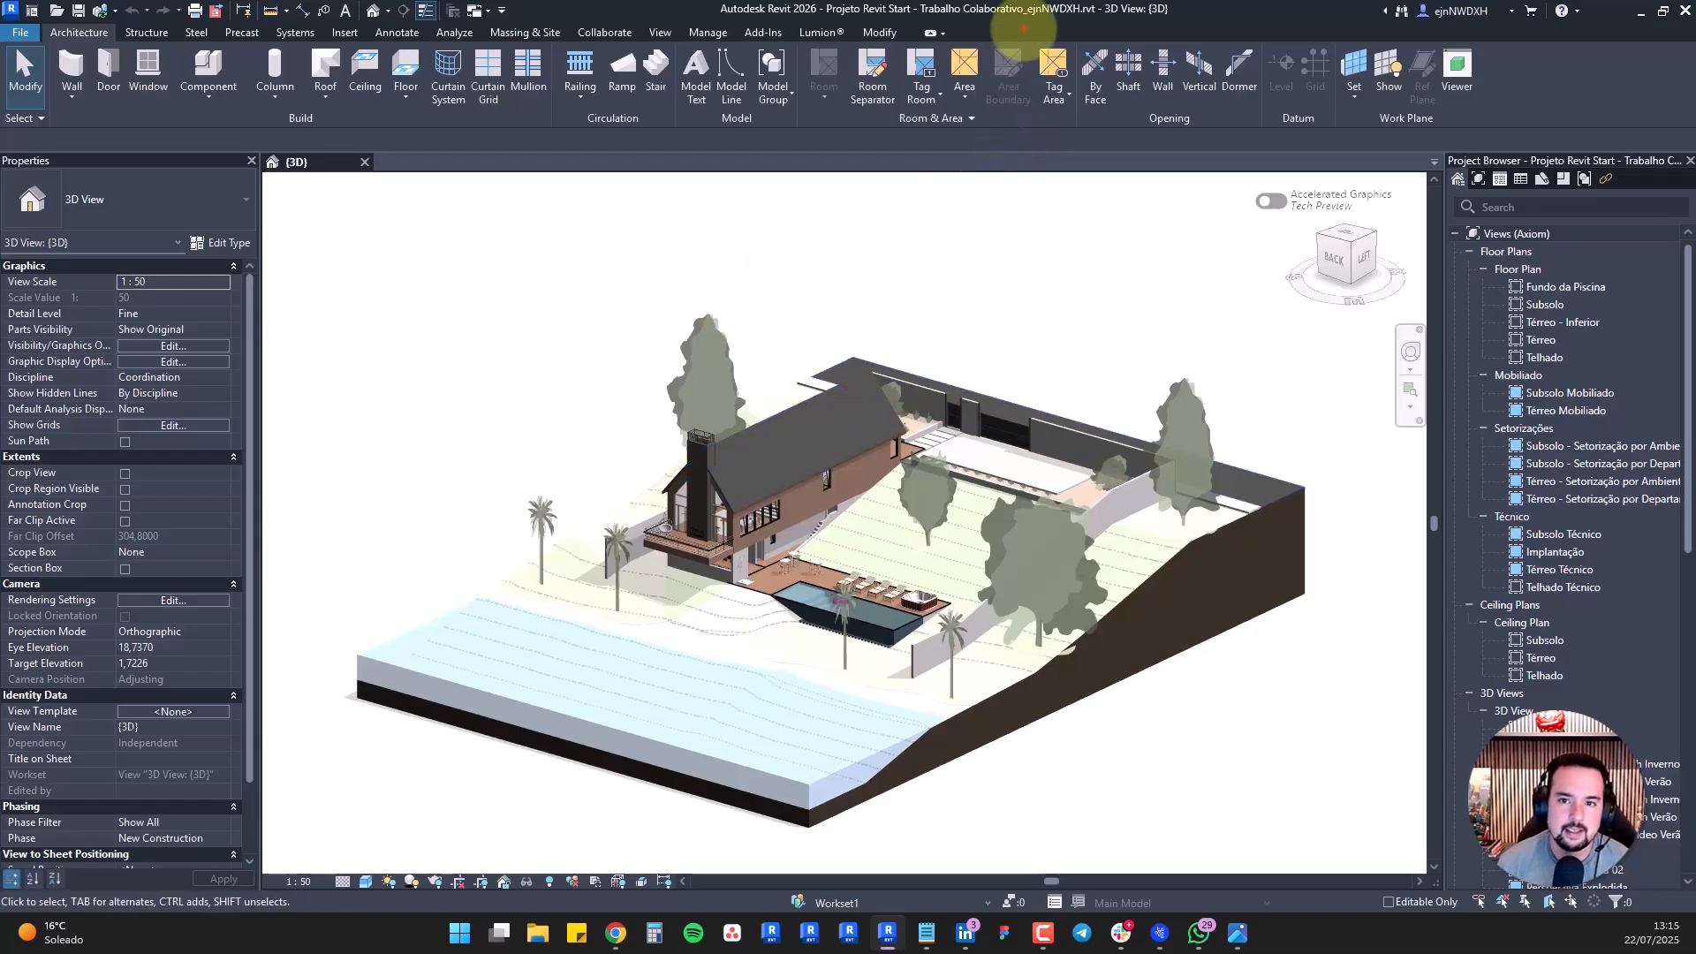
{"action": "left_click_drag", "start_coordinate": [1020, 17], "coordinate": [1095, 17]}
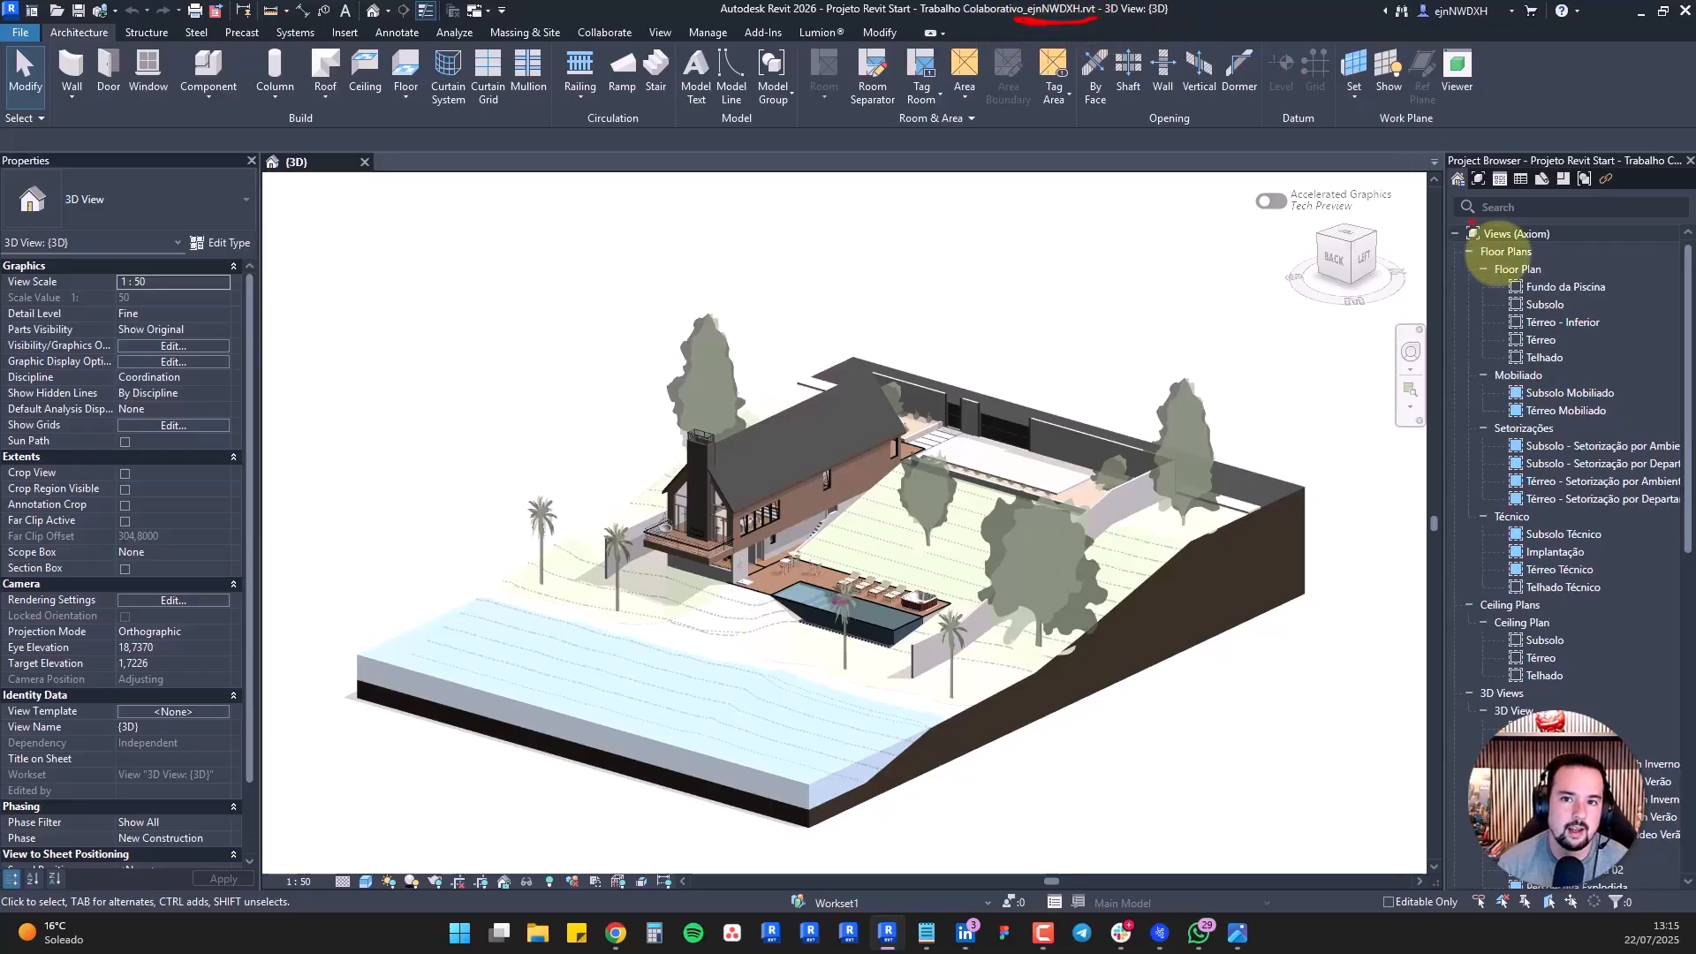
{"action": "key", "text": "Escape"}
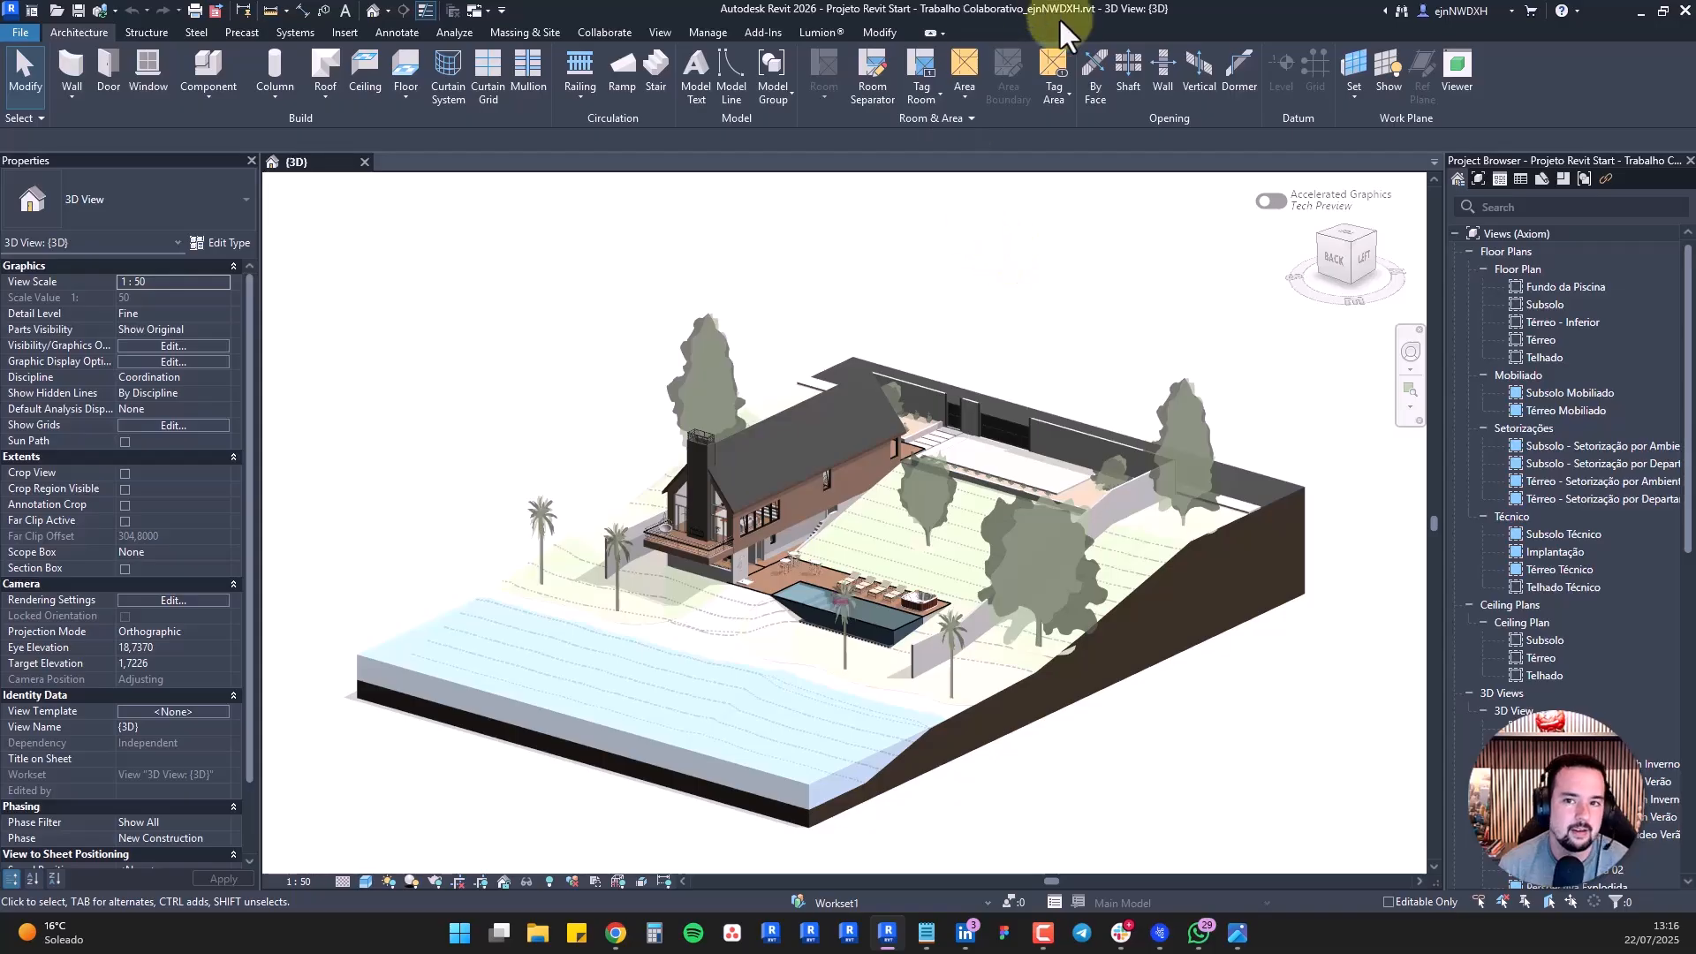
Browse the Documentos folder to examine the local project file and its backup folder, without opening anything
{"action": "left_click", "coordinate": [20, 33]}
{"action": "left_click", "coordinate": [63, 152]}
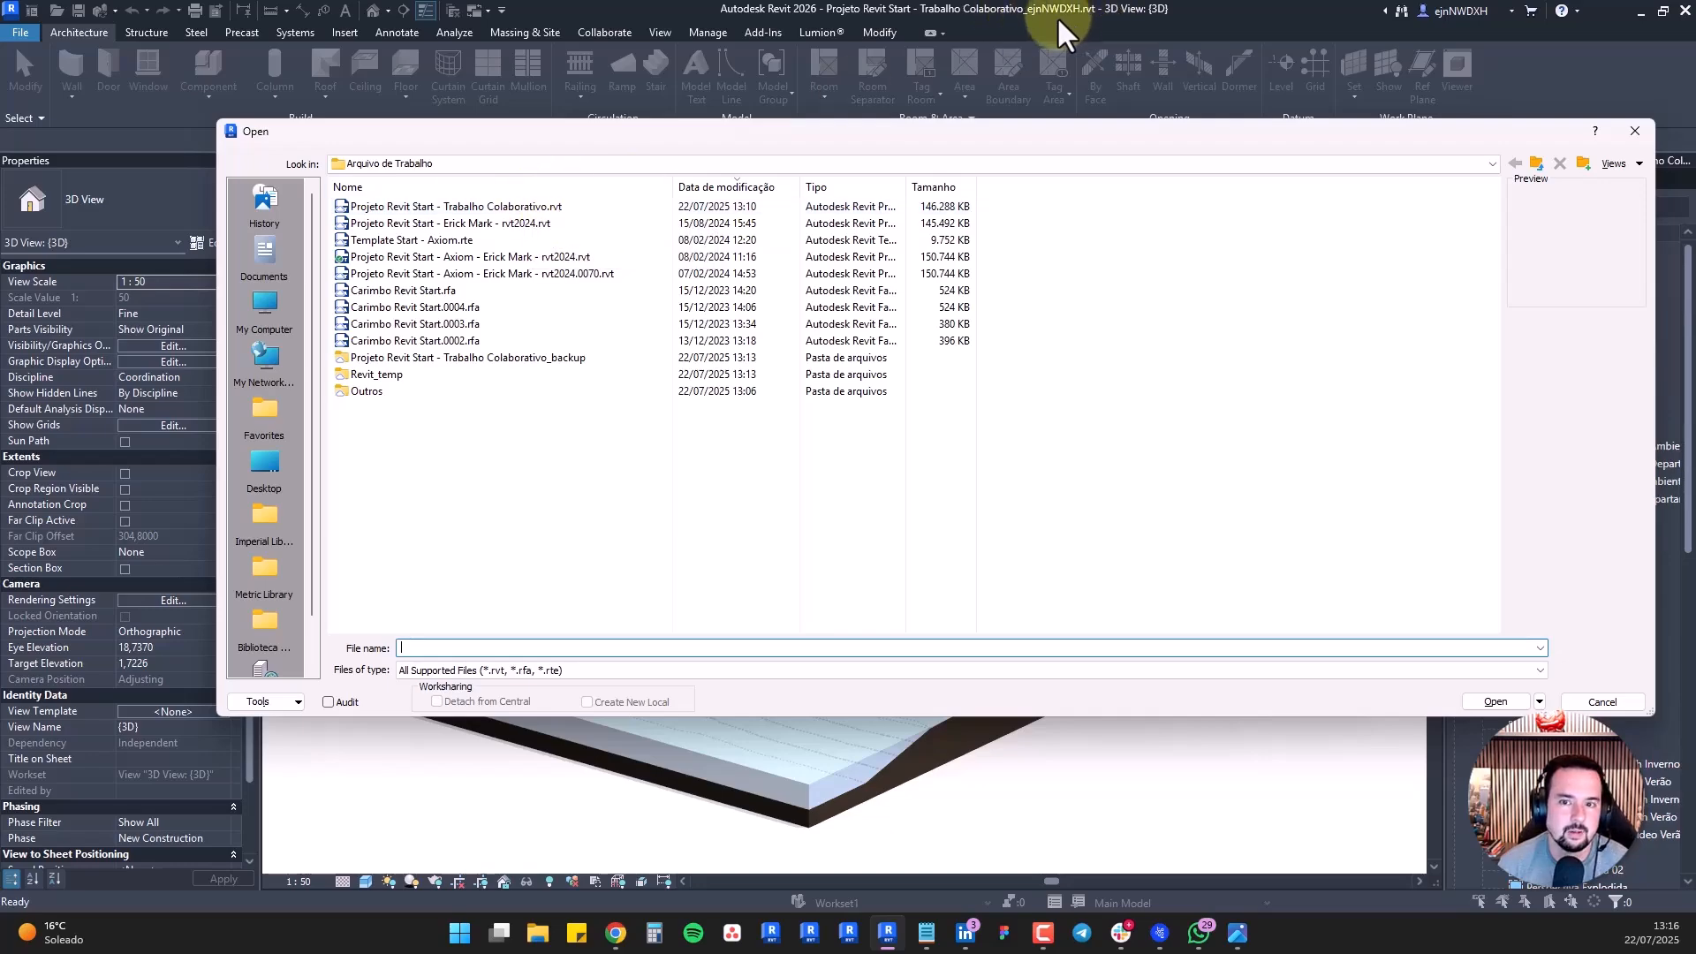
{"action": "left_click", "coordinate": [459, 543]}
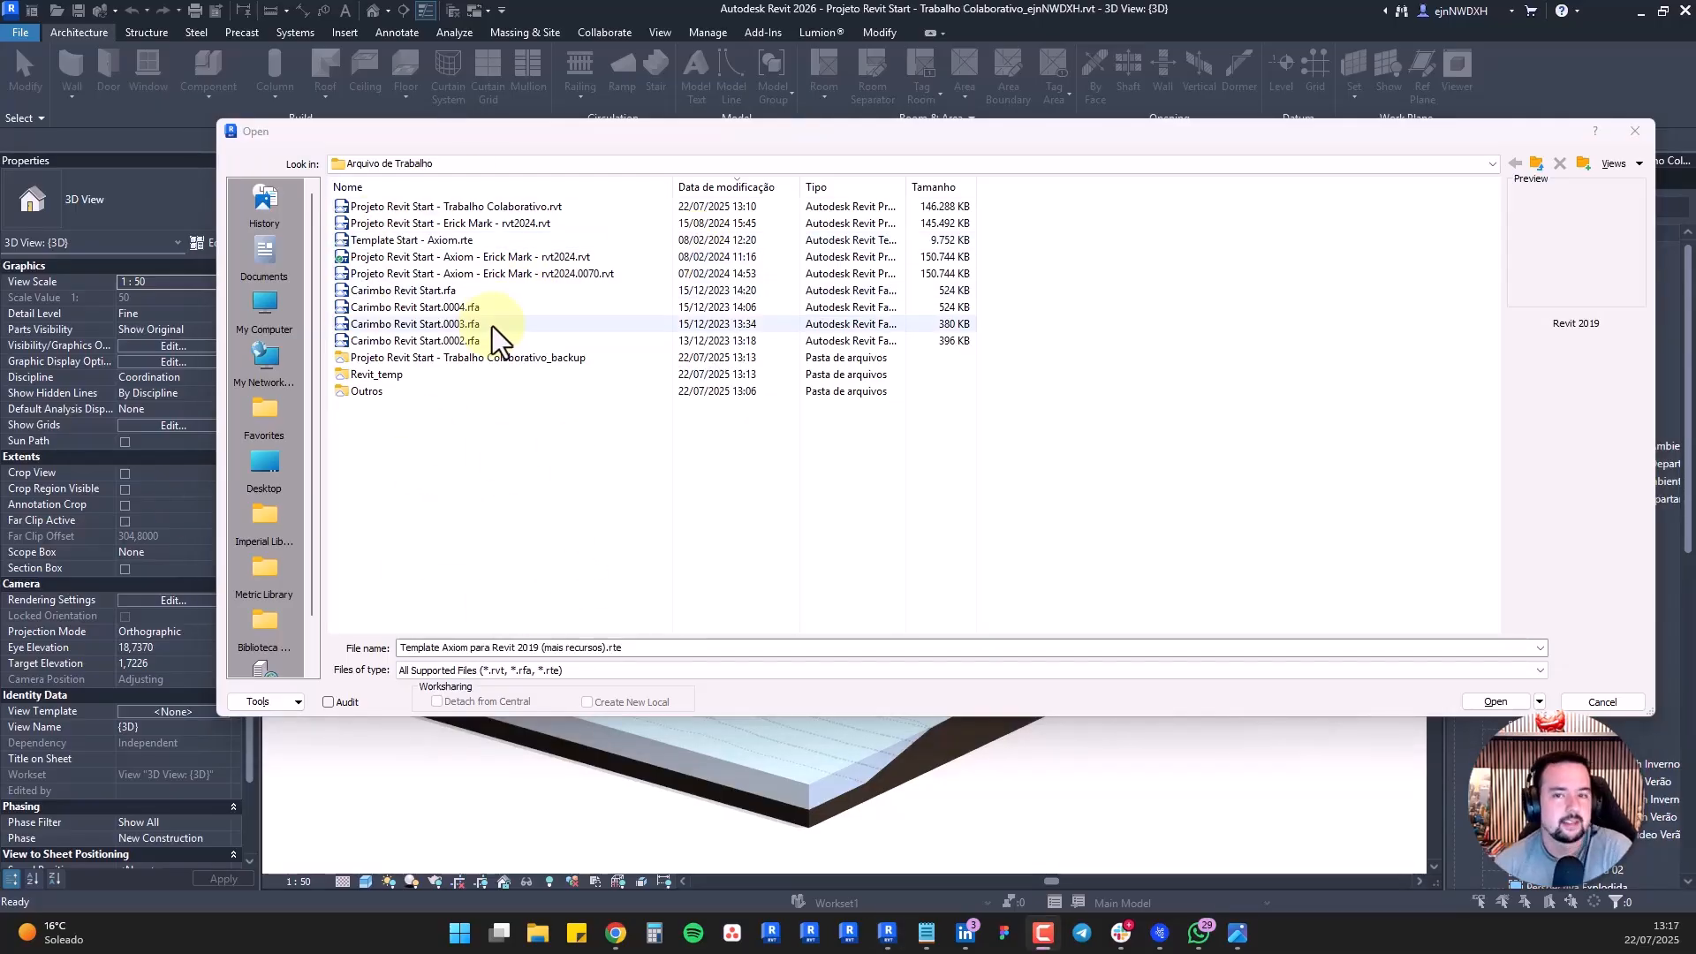
{"action": "left_click", "coordinate": [264, 251]}
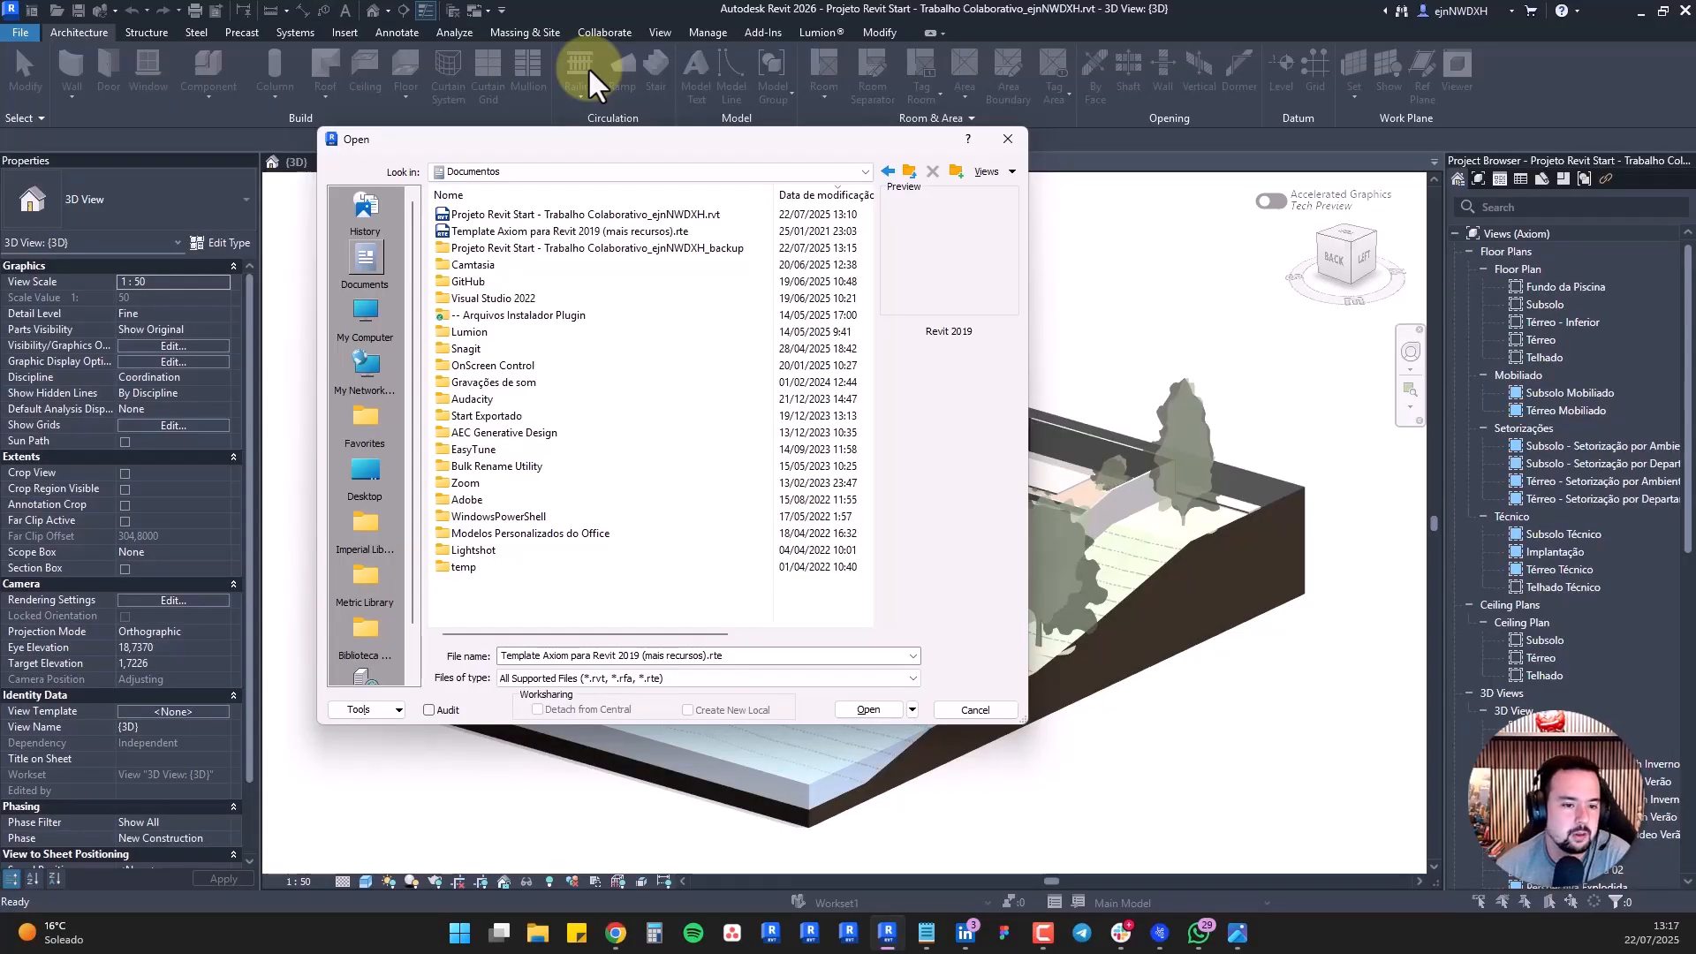
{"action": "left_click", "coordinate": [648, 218]}
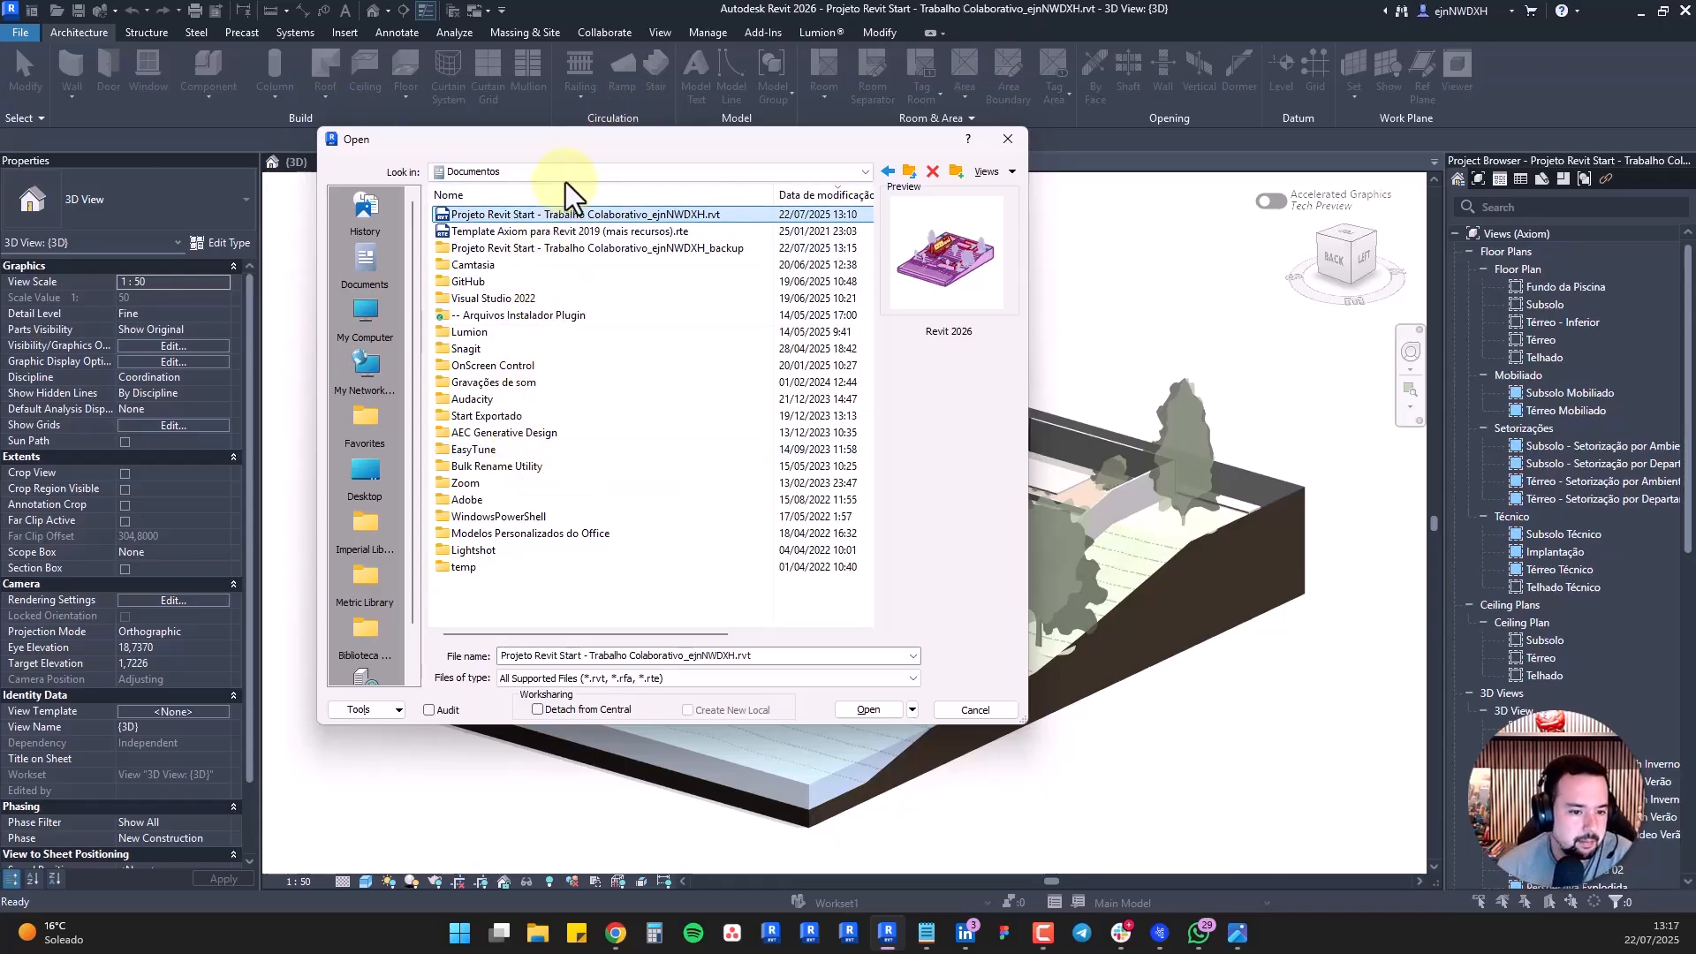
{"action": "left_click", "coordinate": [737, 247]}
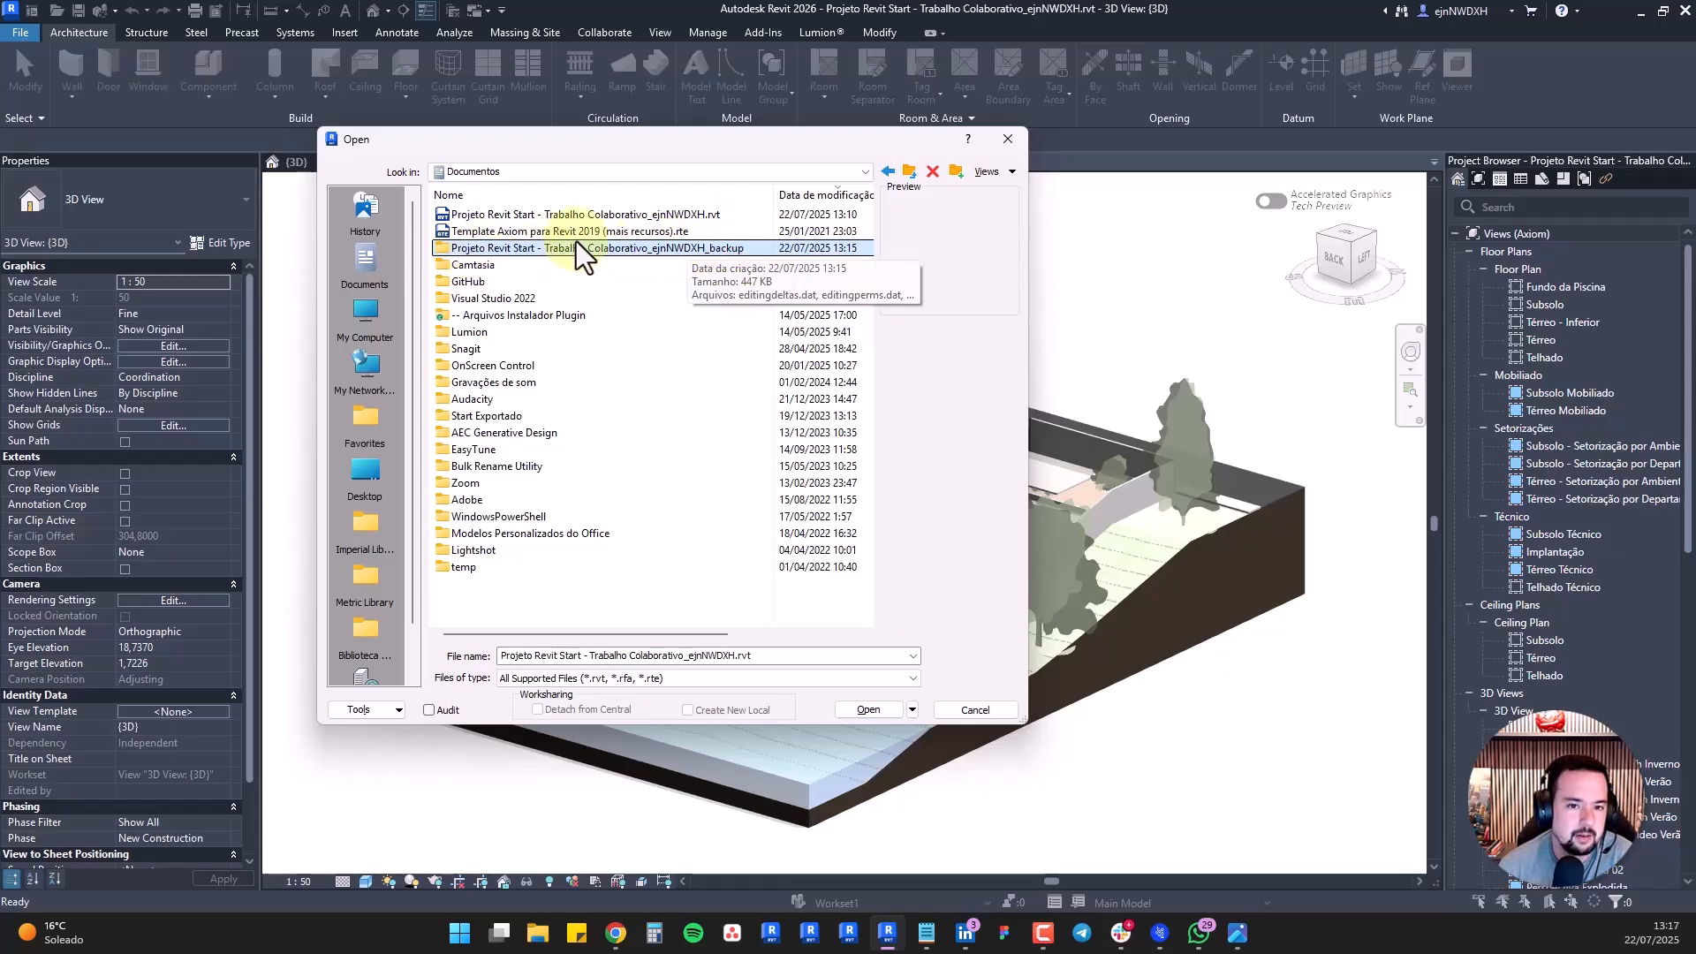
{"action": "left_click", "coordinate": [694, 215]}
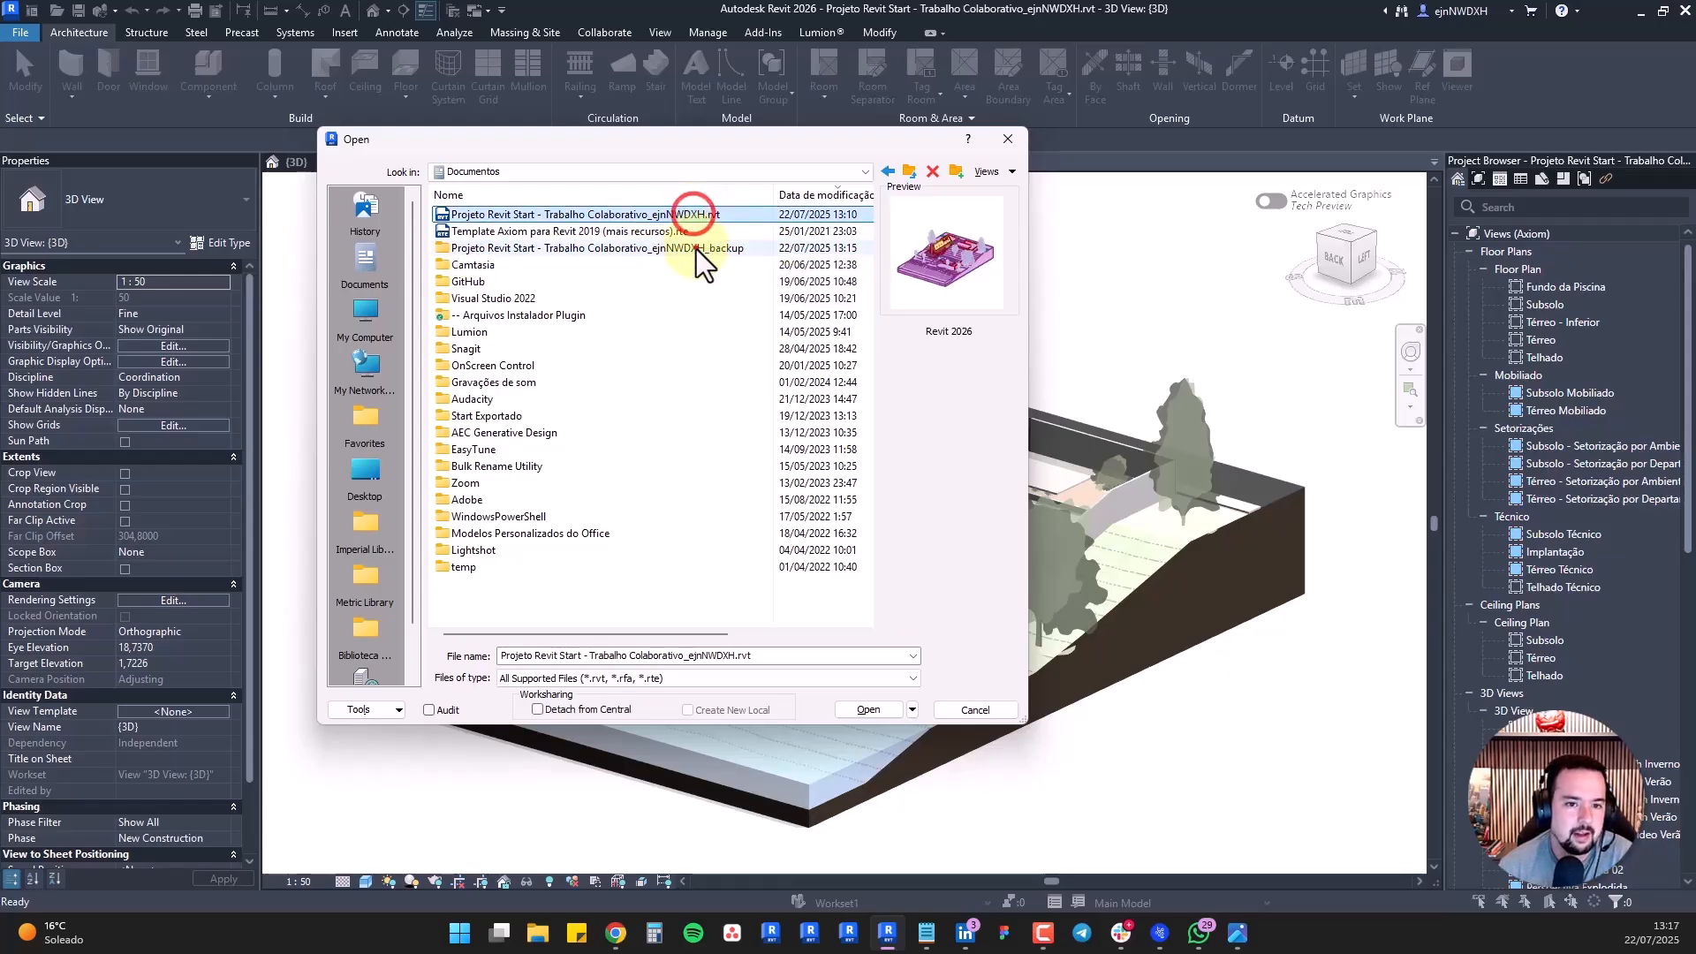
{"action": "left_click", "coordinate": [693, 248]}
{"action": "left_click", "coordinate": [695, 214]}
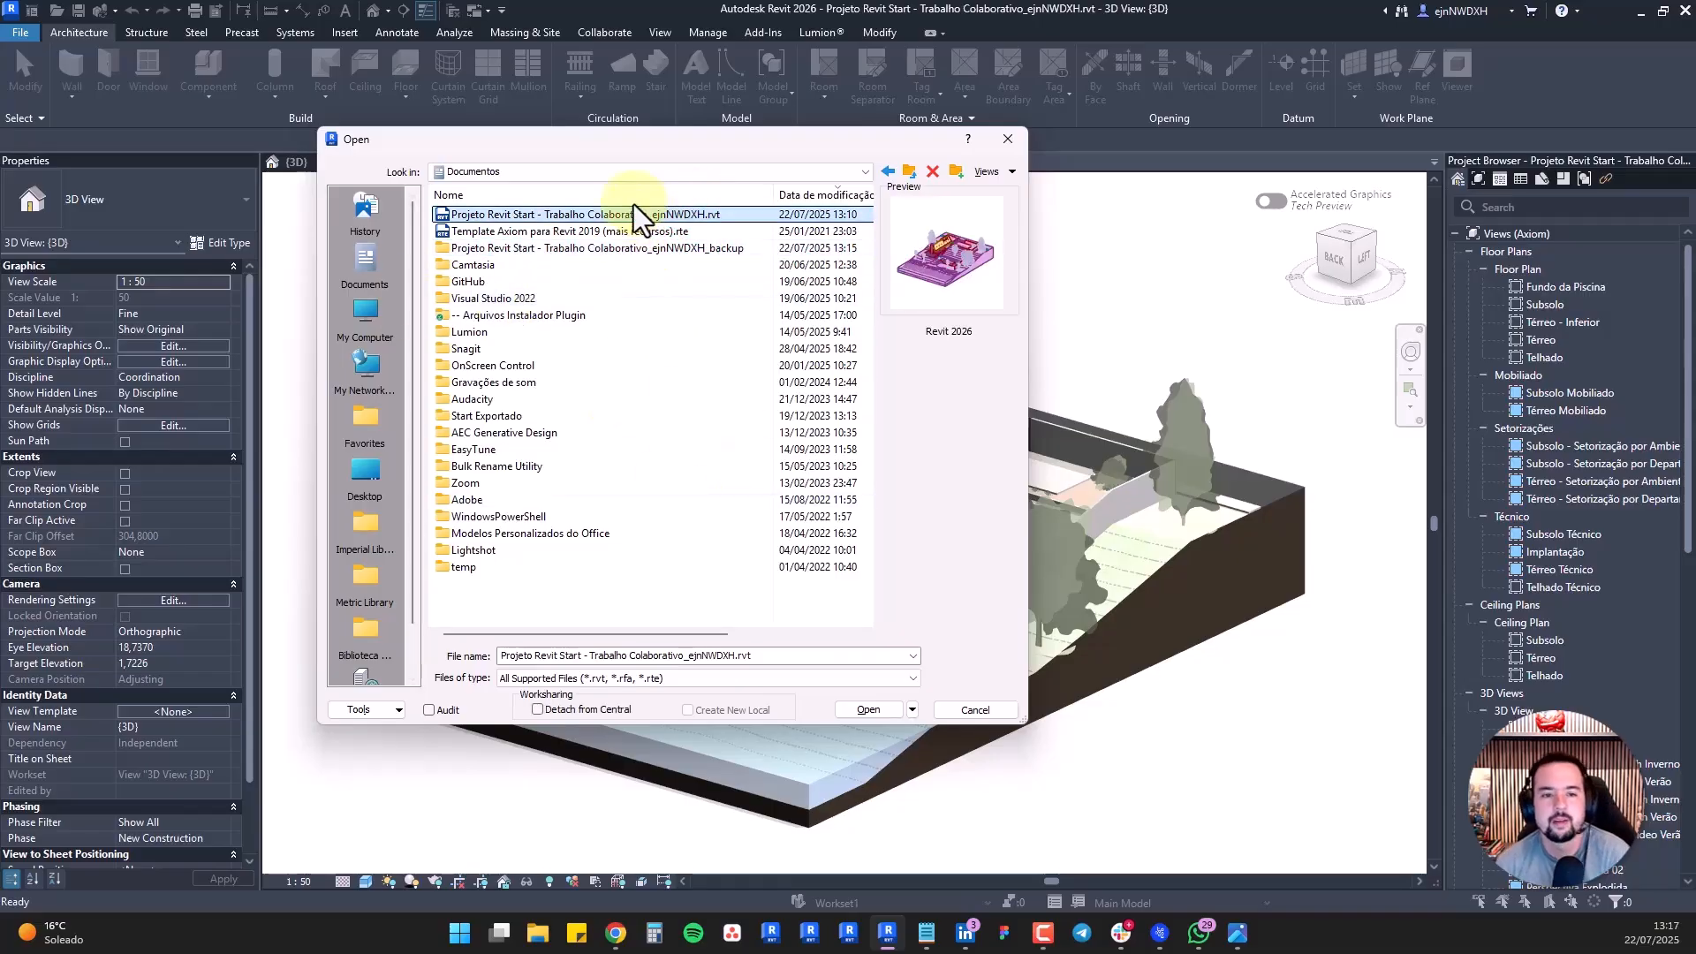
{"action": "left_click", "coordinate": [954, 708]}
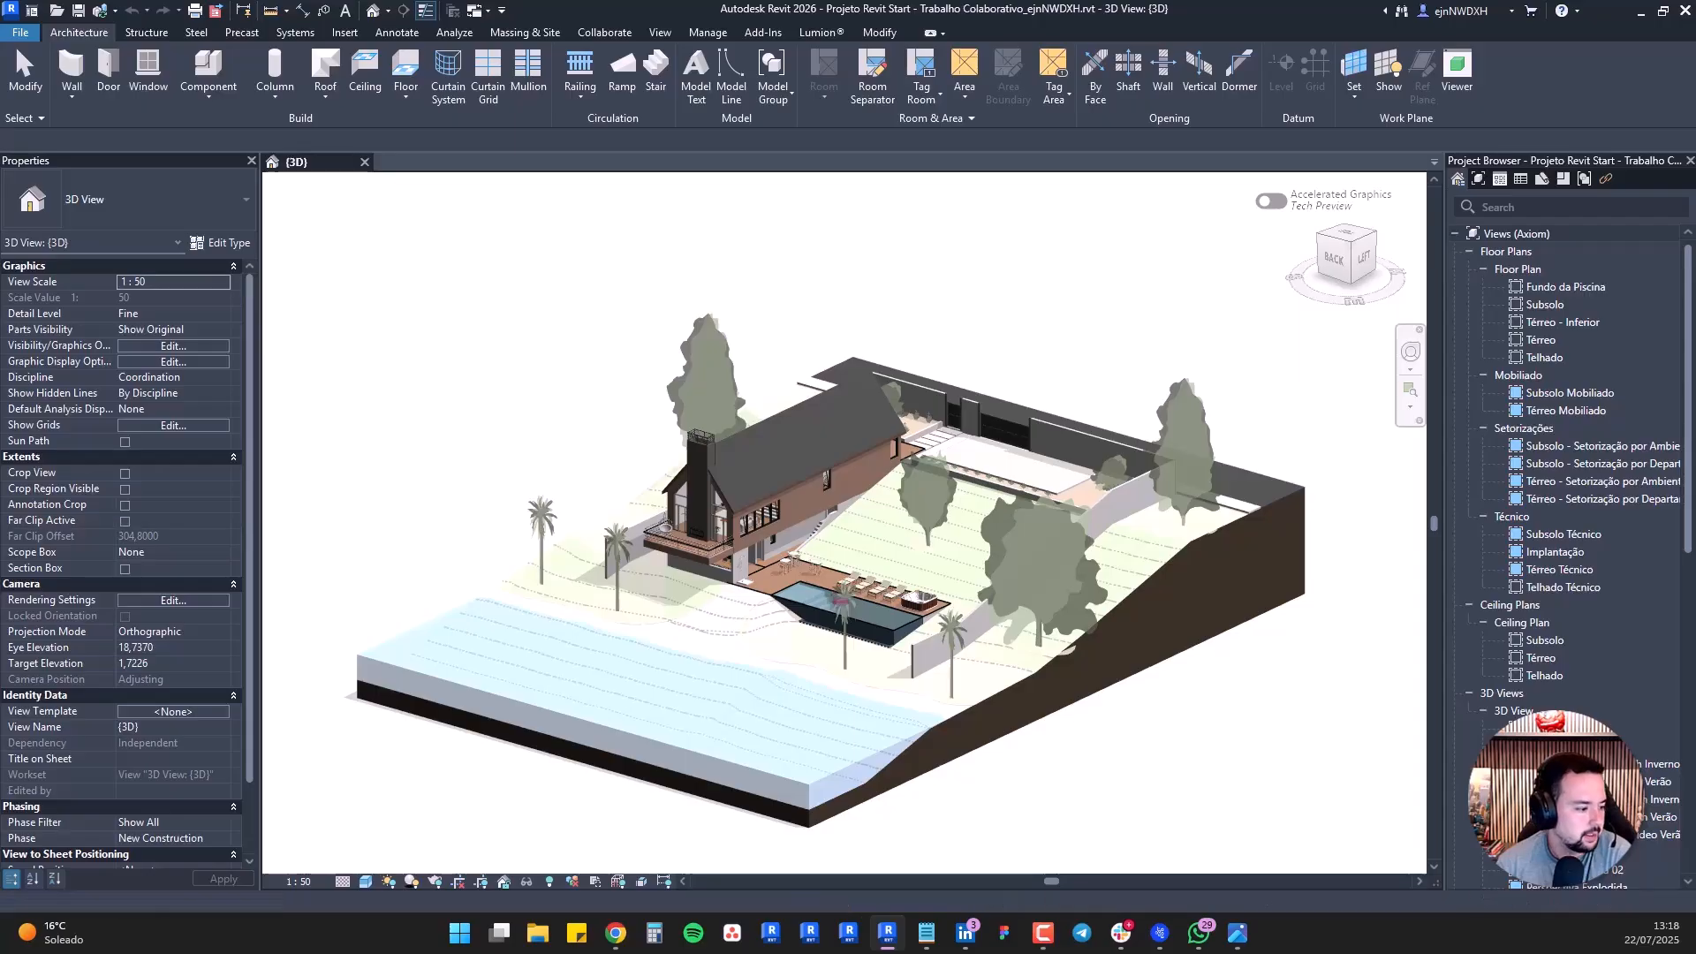
Switch to the central model diagram picture, move it over the model view, and examine User A's local model
{"action": "key", "text": "alt+Tab"}
{"action": "left_click_drag", "start_coordinate": [1327, 113], "coordinate": [767, 163]}
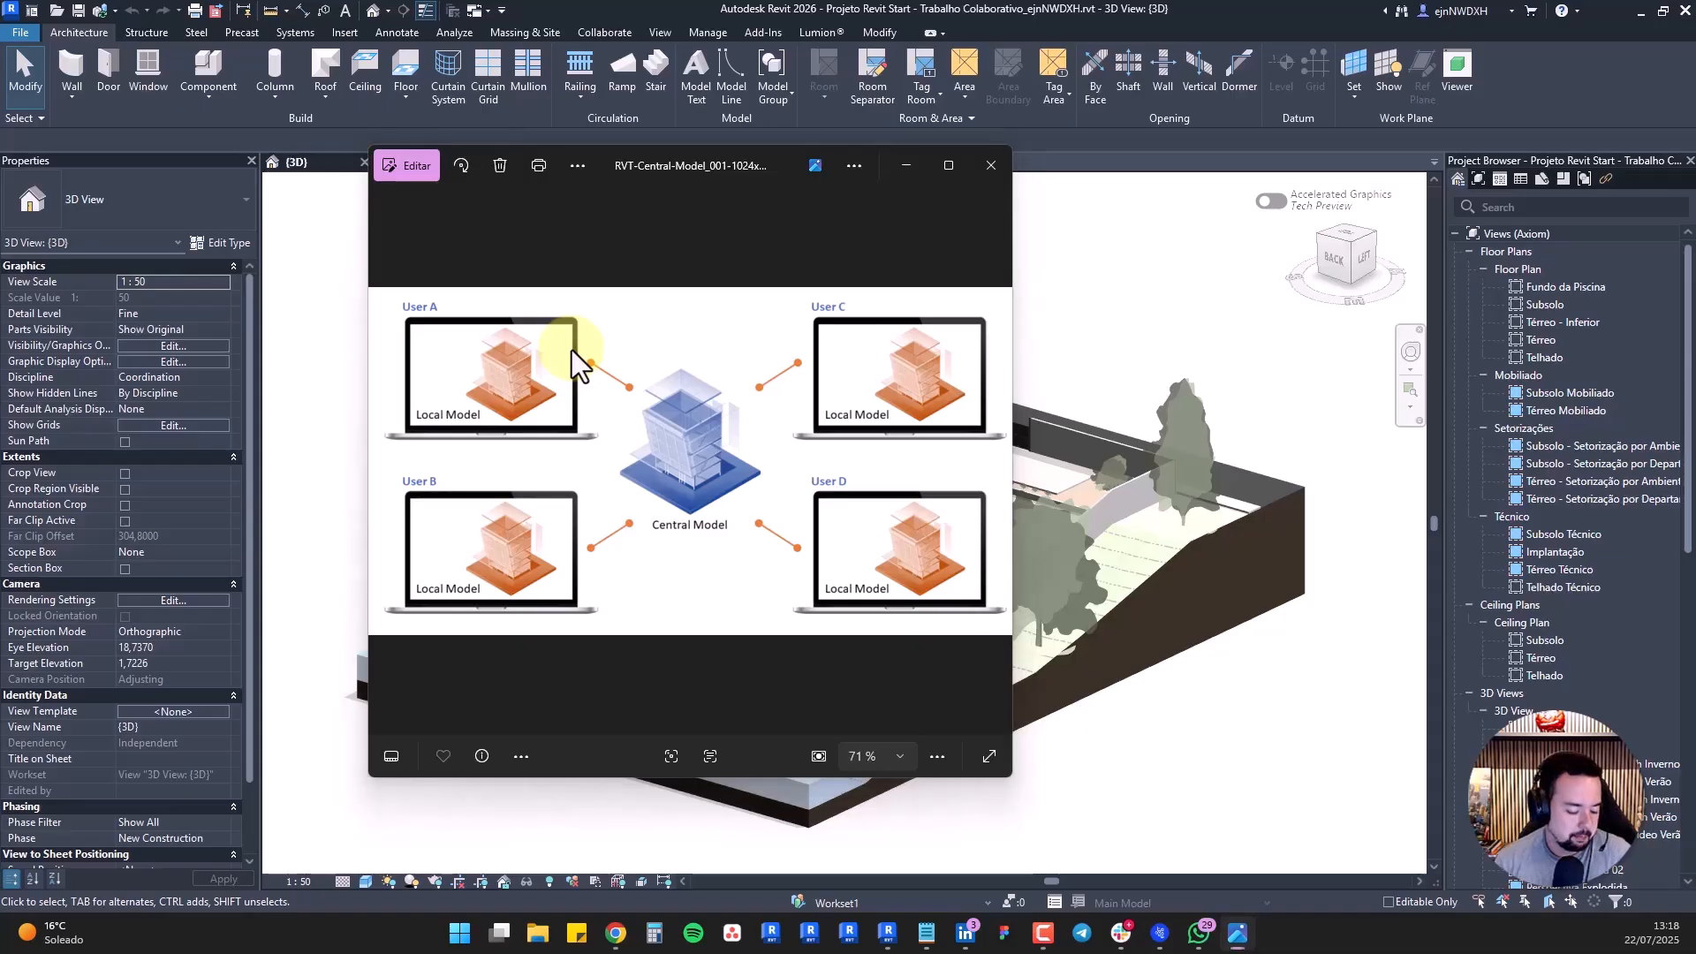
{"action": "key", "text": "ctrl+2"}
{"action": "mouse_move", "coordinate": [526, 319]}
{"action": "left_mouse_down"}
{"action": "mouse_move", "coordinate": [500, 318]}
{"action": "mouse_move", "coordinate": [446, 407]}
{"action": "mouse_move", "coordinate": [561, 419]}
{"action": "mouse_move", "coordinate": [499, 314]}
{"action": "left_mouse_up"}
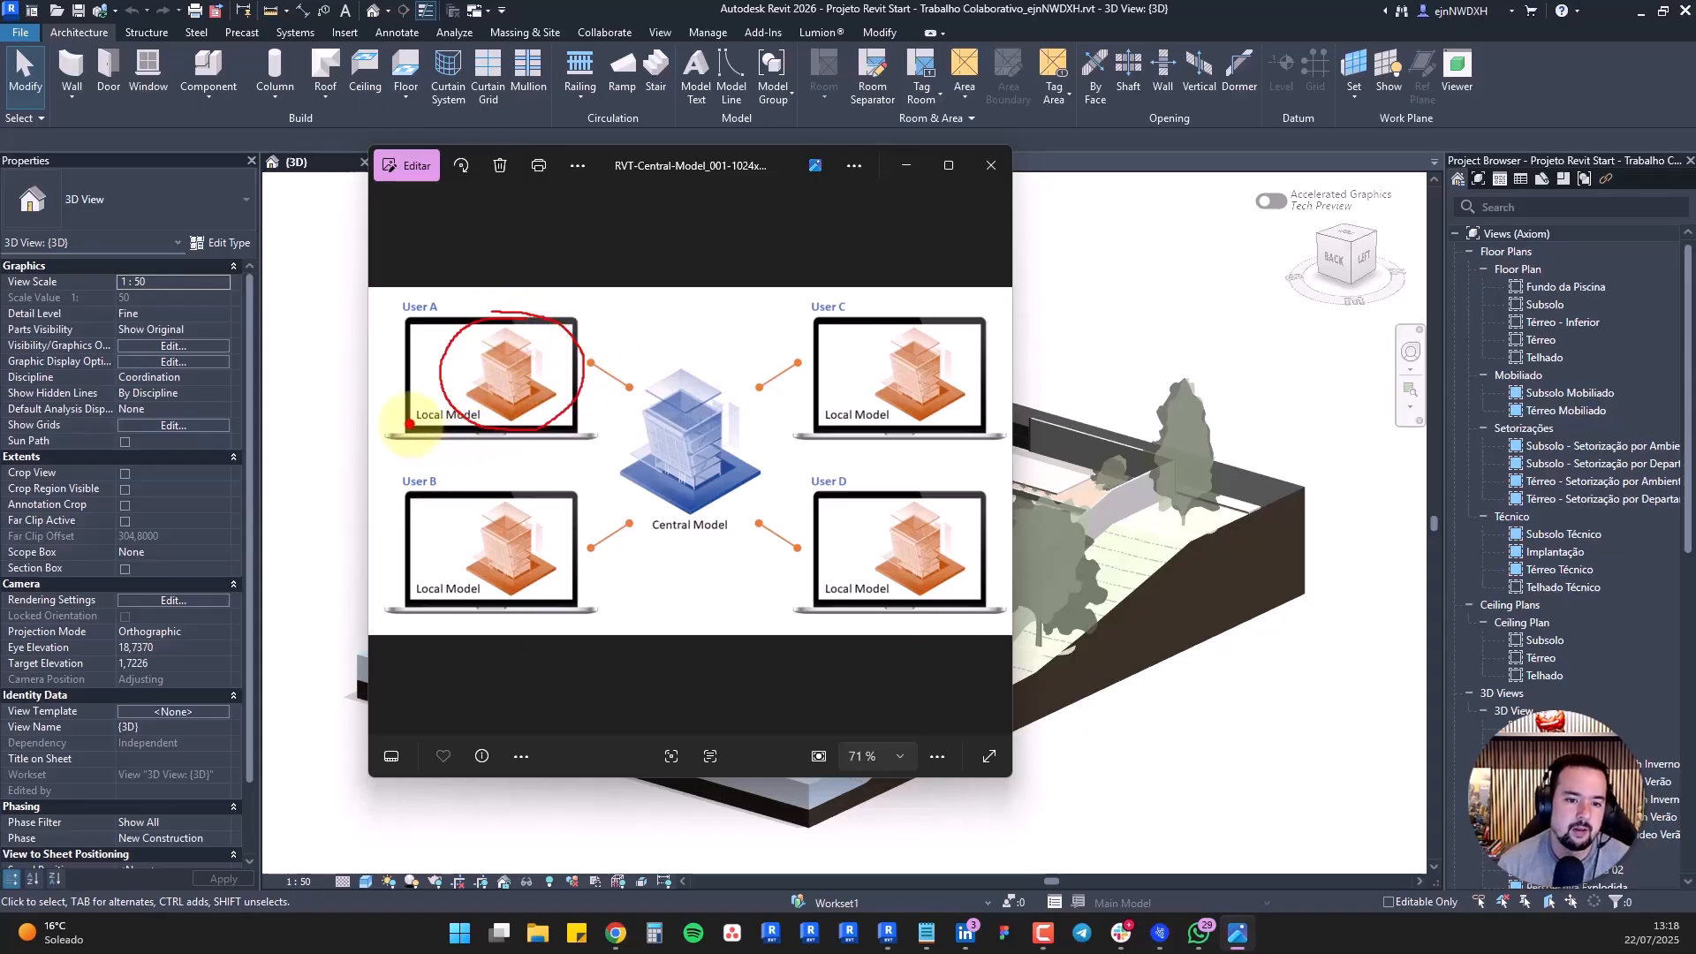
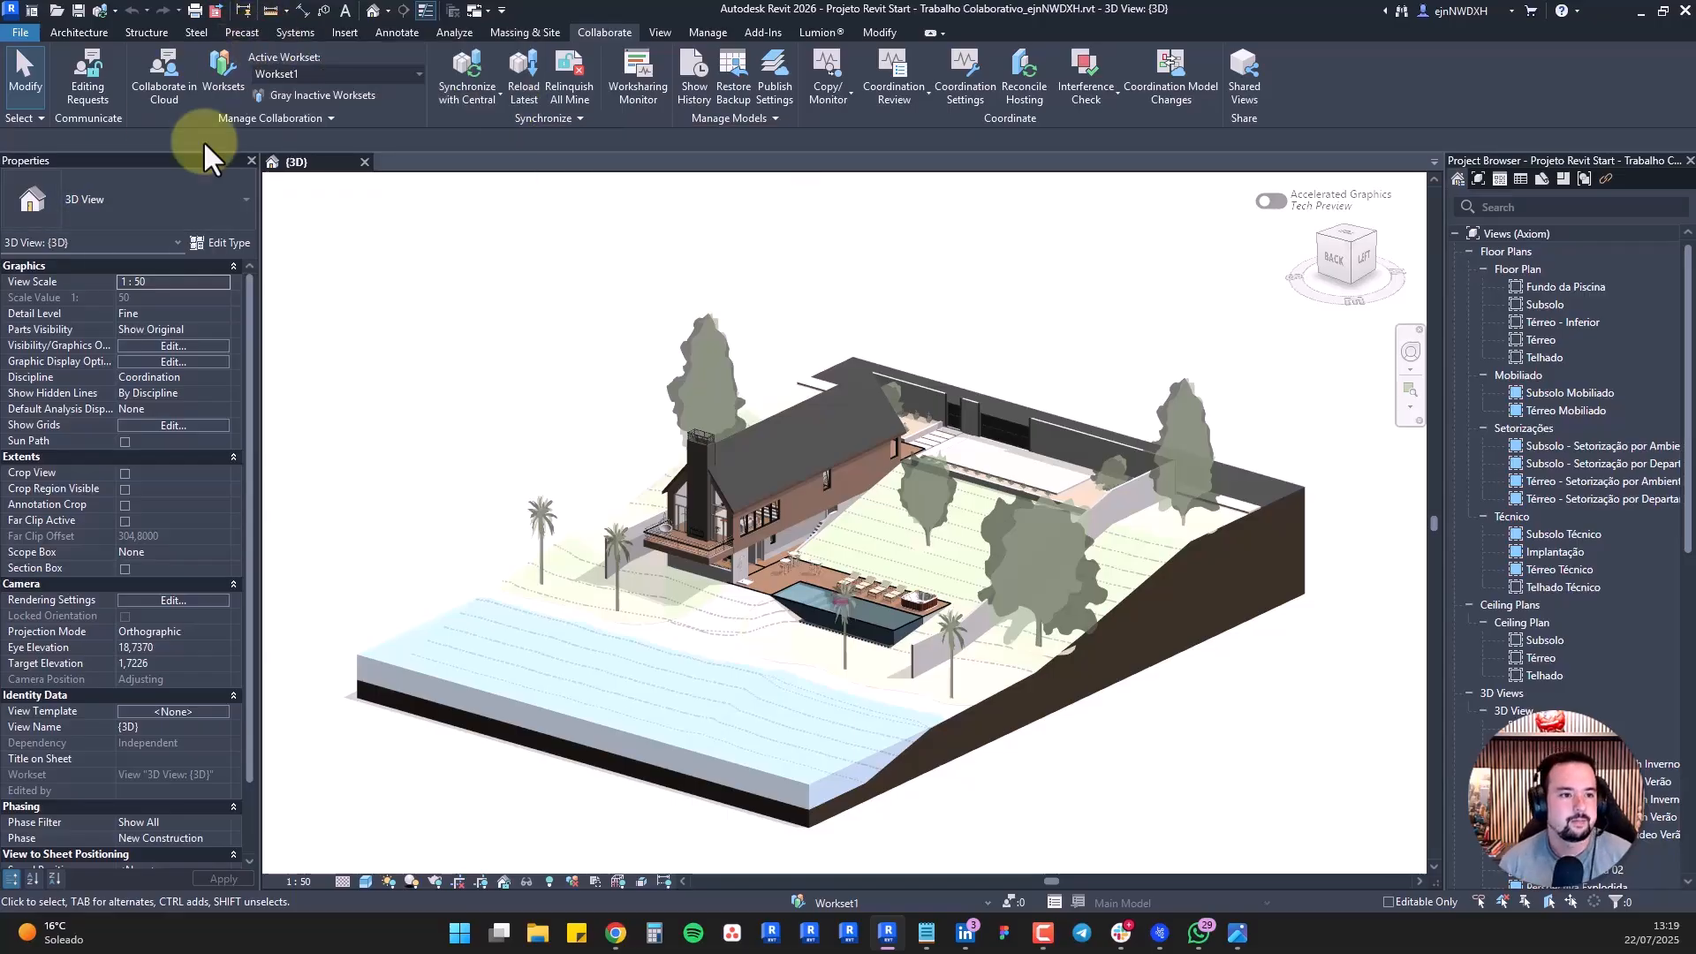
Open the Worksets dialog, try setting Editable to No for Paredes, and restore it to Yes
{"action": "left_click", "coordinate": [220, 74]}
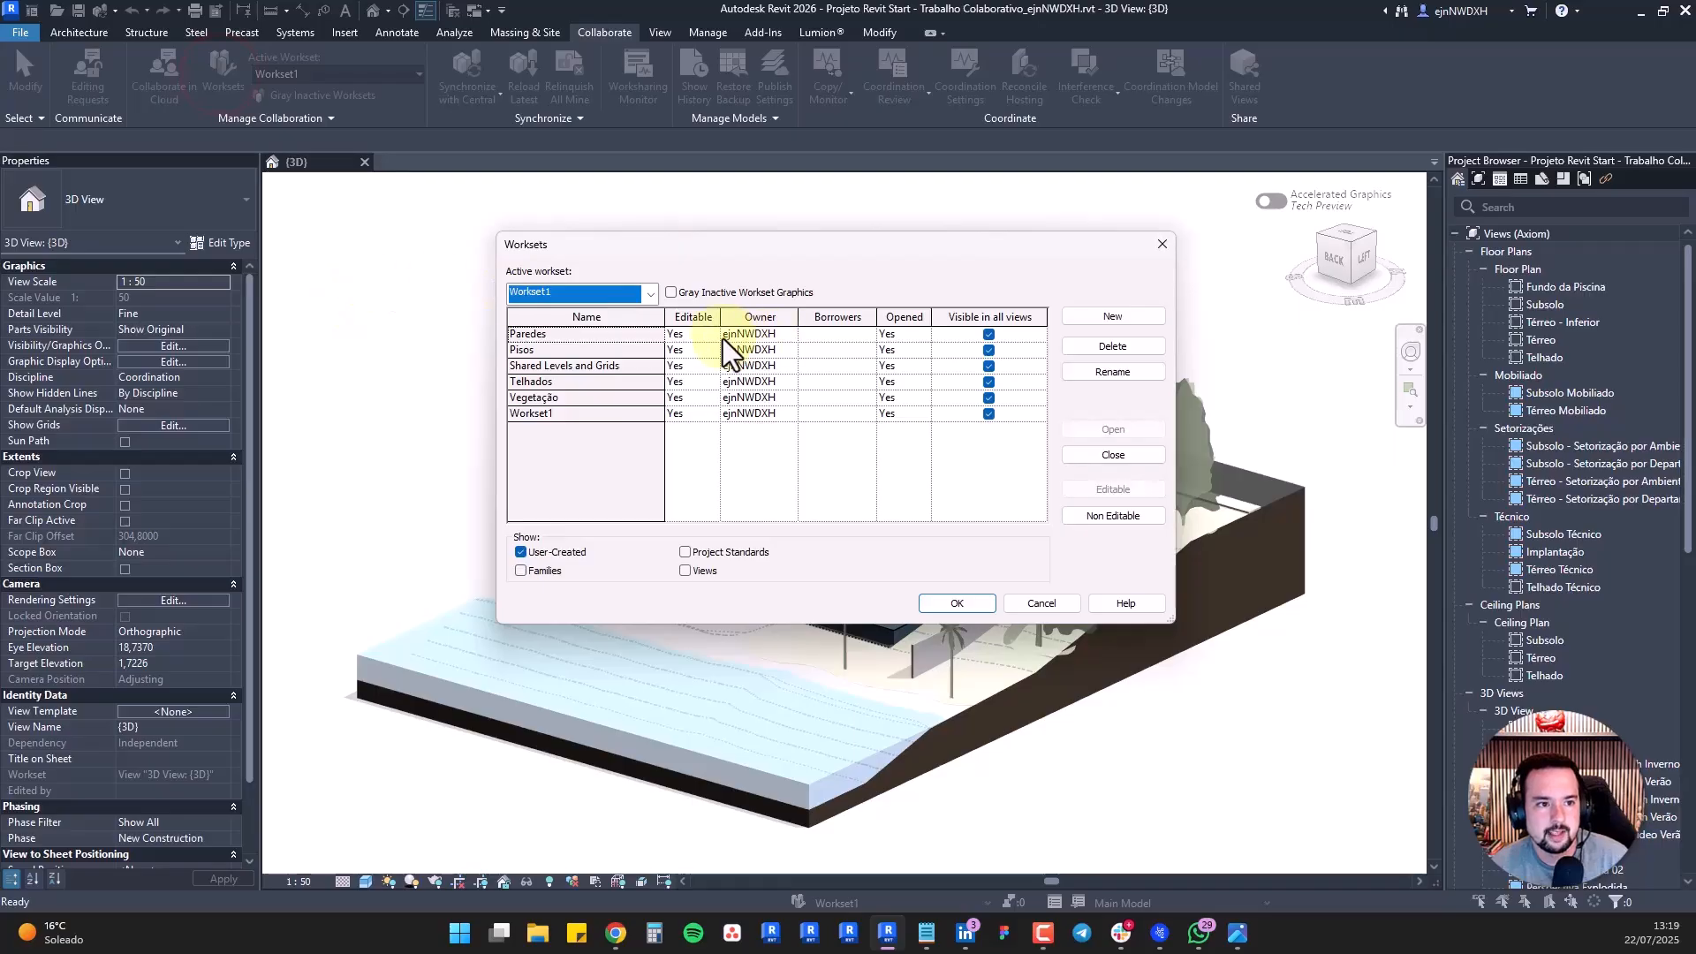
{"action": "left_click", "coordinate": [711, 334]}
{"action": "left_click", "coordinate": [701, 361]}
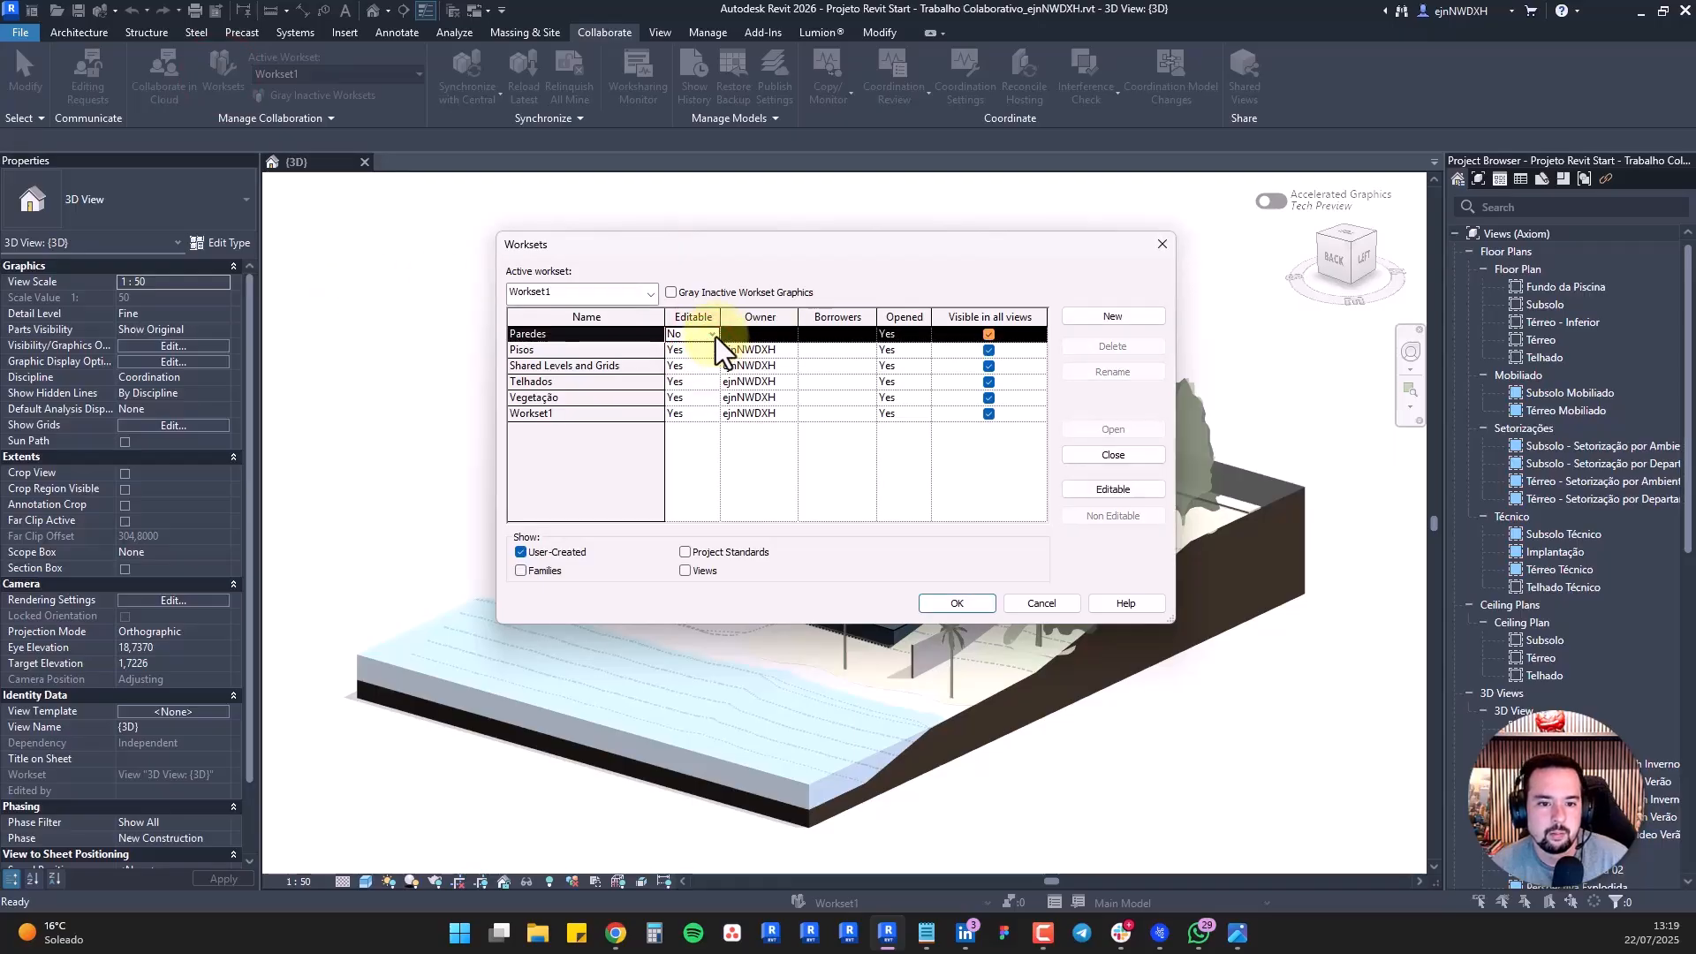
{"action": "left_click", "coordinate": [712, 338]}
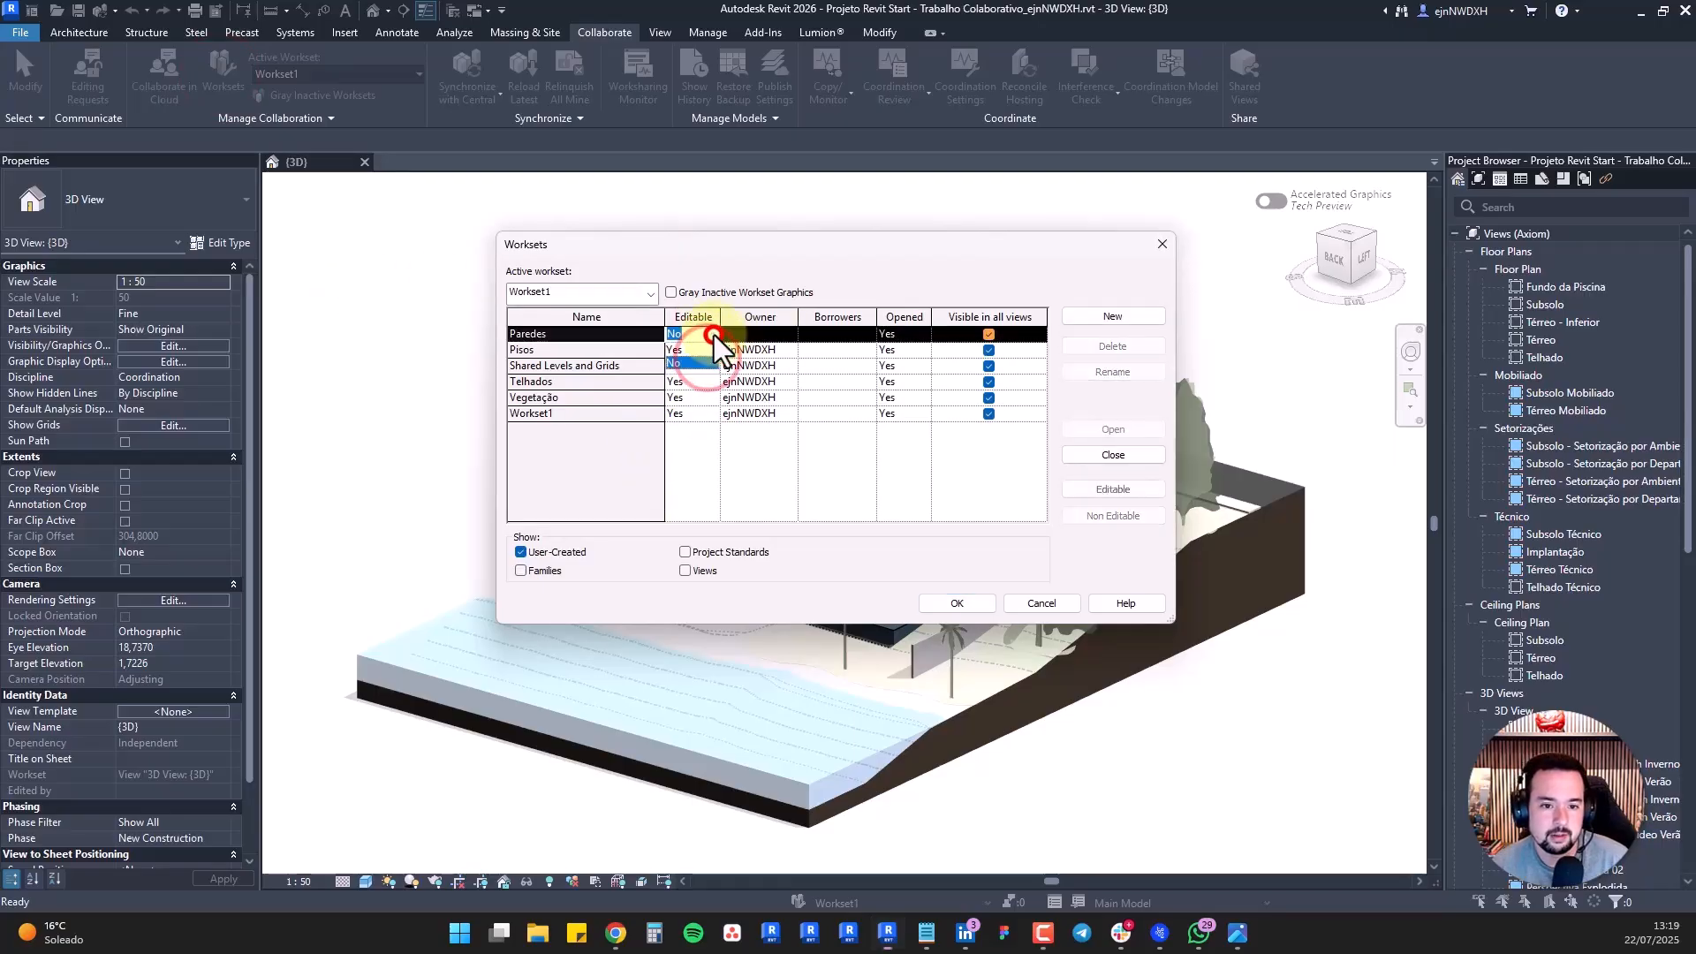
{"action": "left_click", "coordinate": [698, 350]}
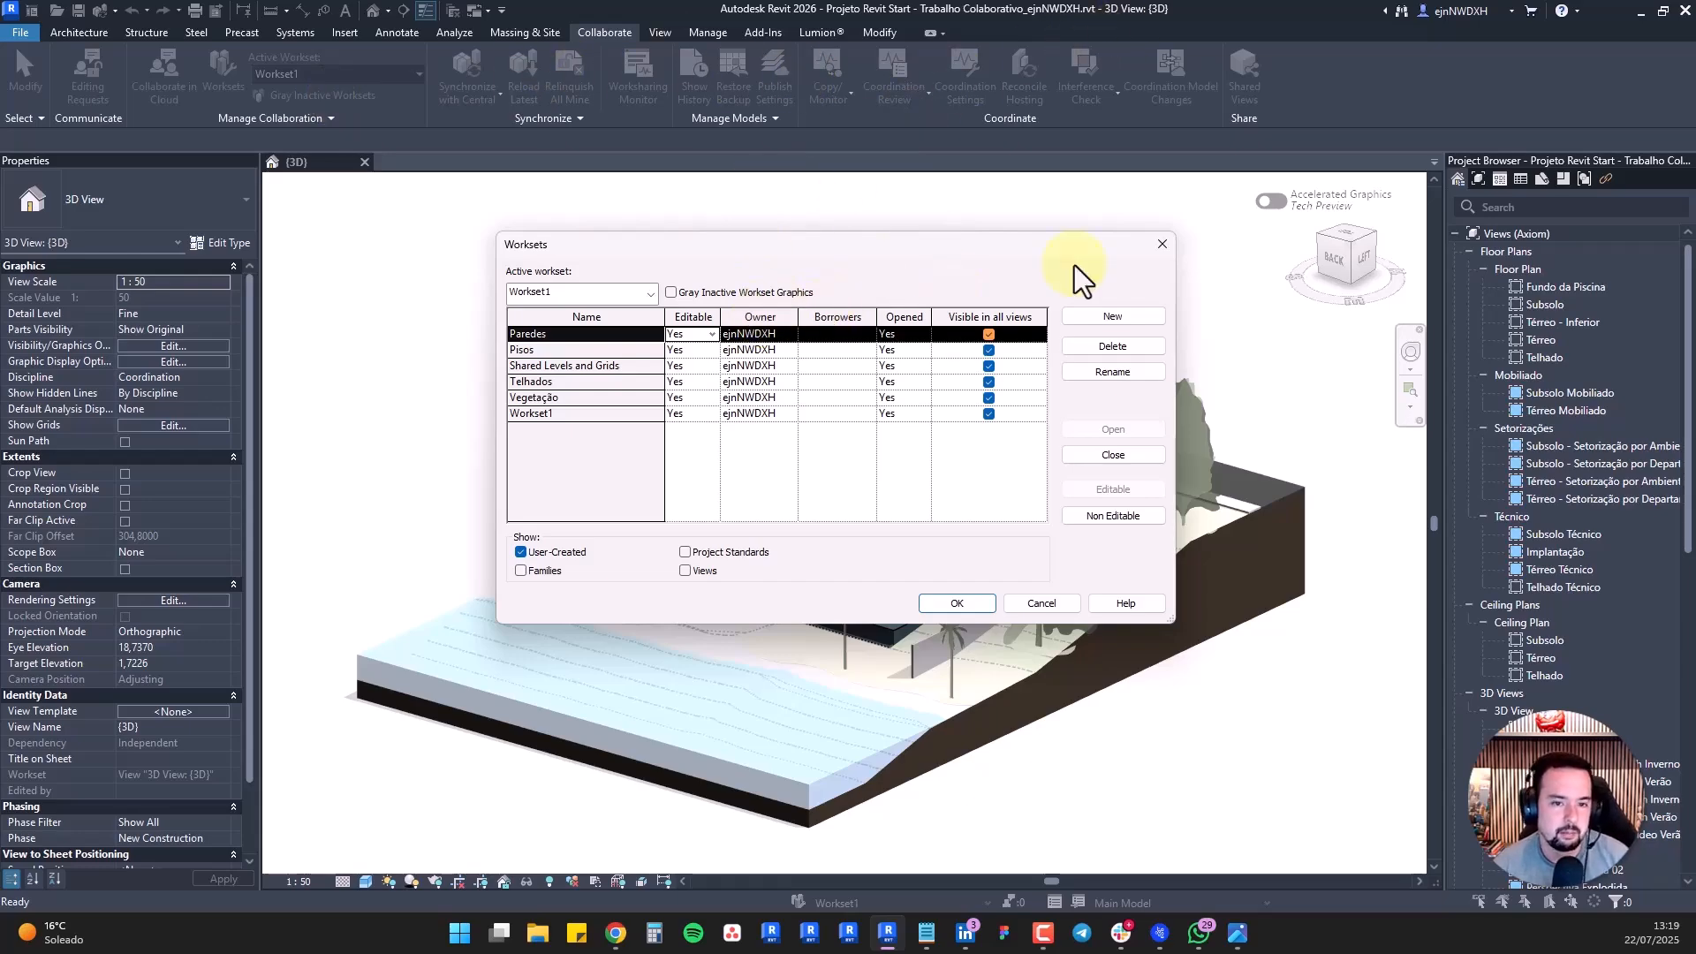
{"action": "left_click_drag", "start_coordinate": [795, 239], "coordinate": [760, 253]}
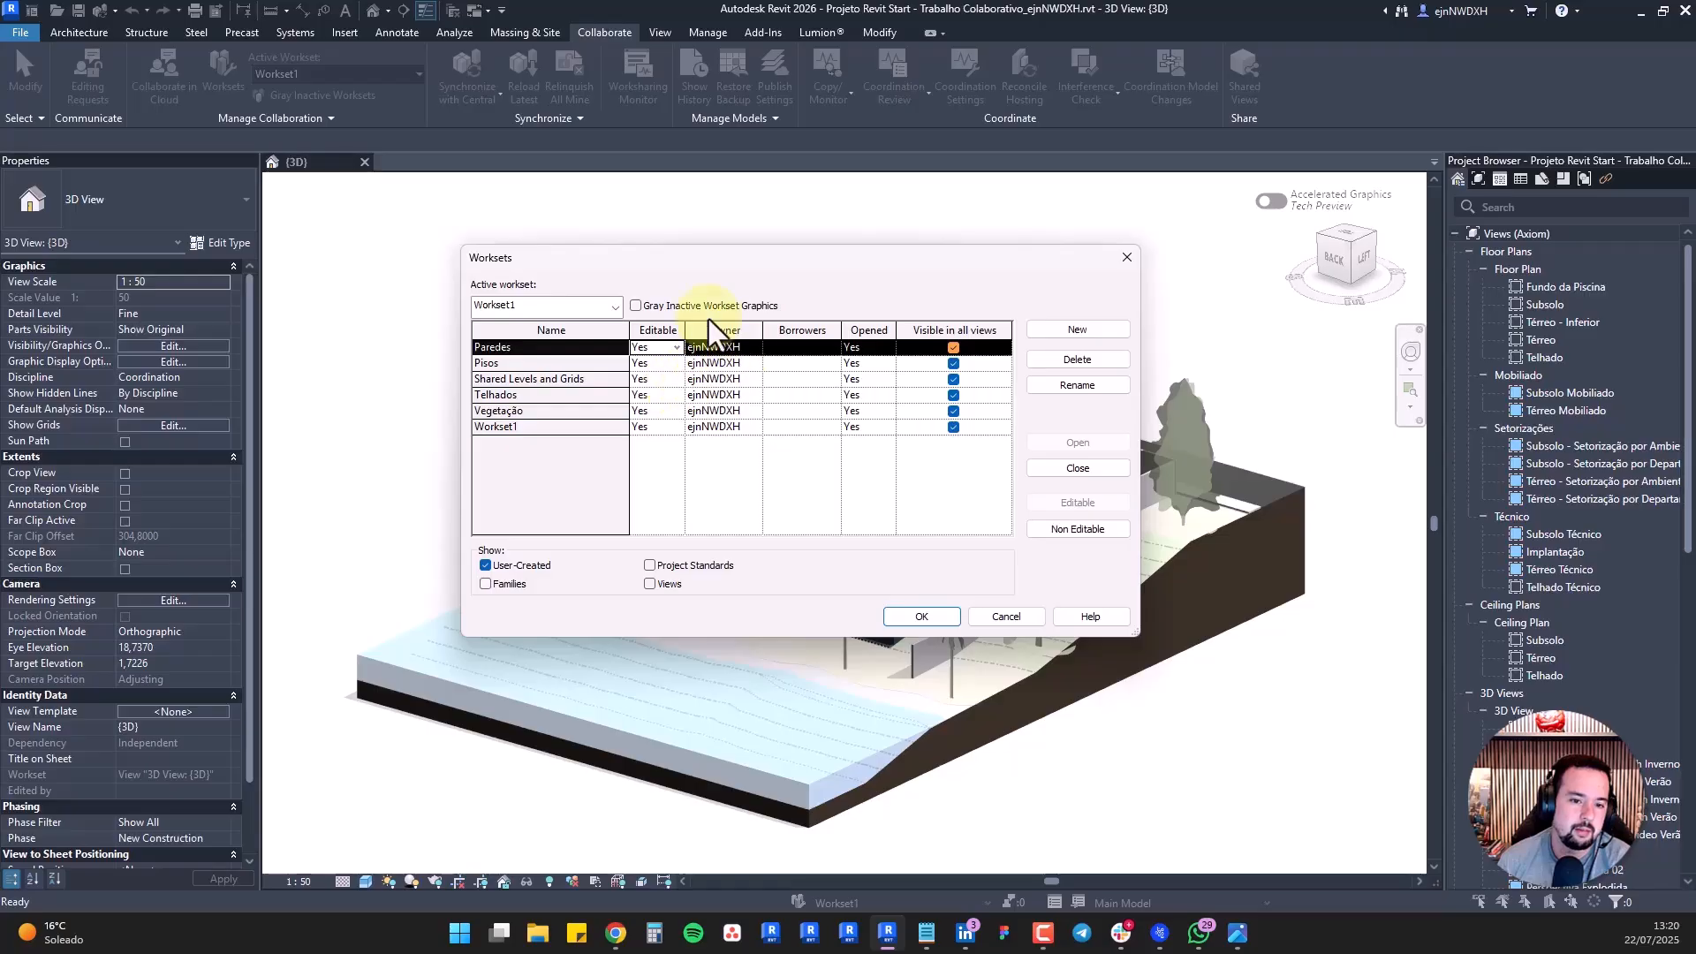
Set Editable to No for the Paredes, Pisos, and Shared Levels and Grids worksets
{"action": "left_click", "coordinate": [676, 347]}
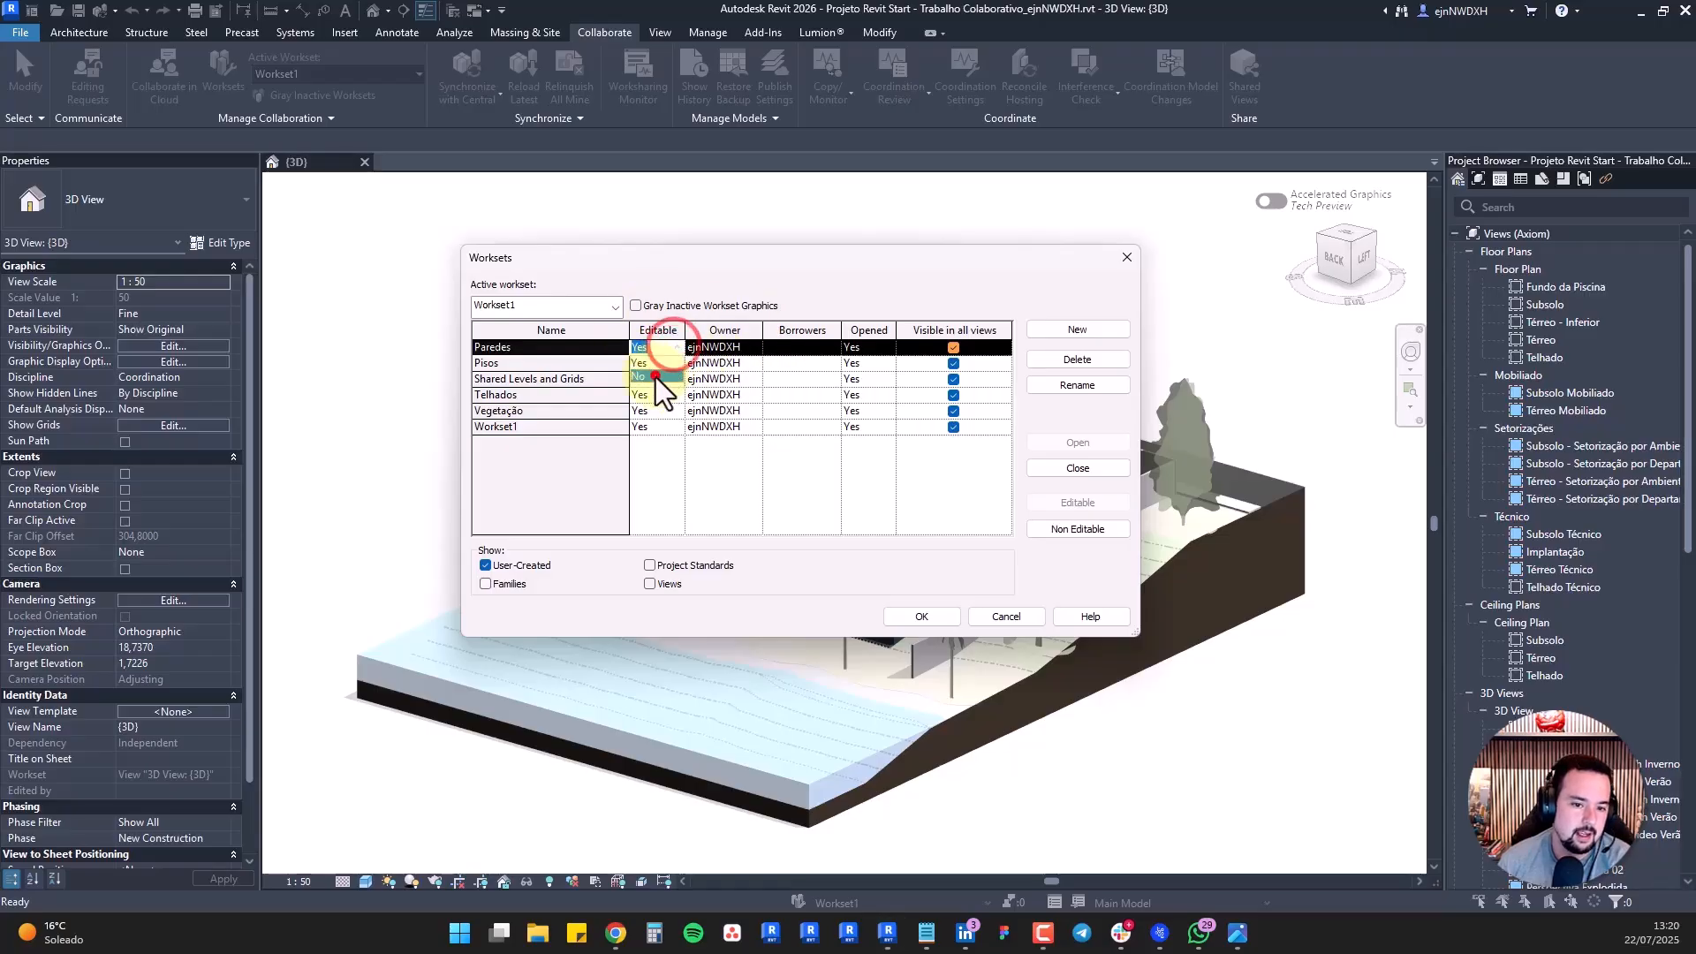
{"action": "left_click", "coordinate": [656, 378]}
{"action": "left_click", "coordinate": [678, 362]}
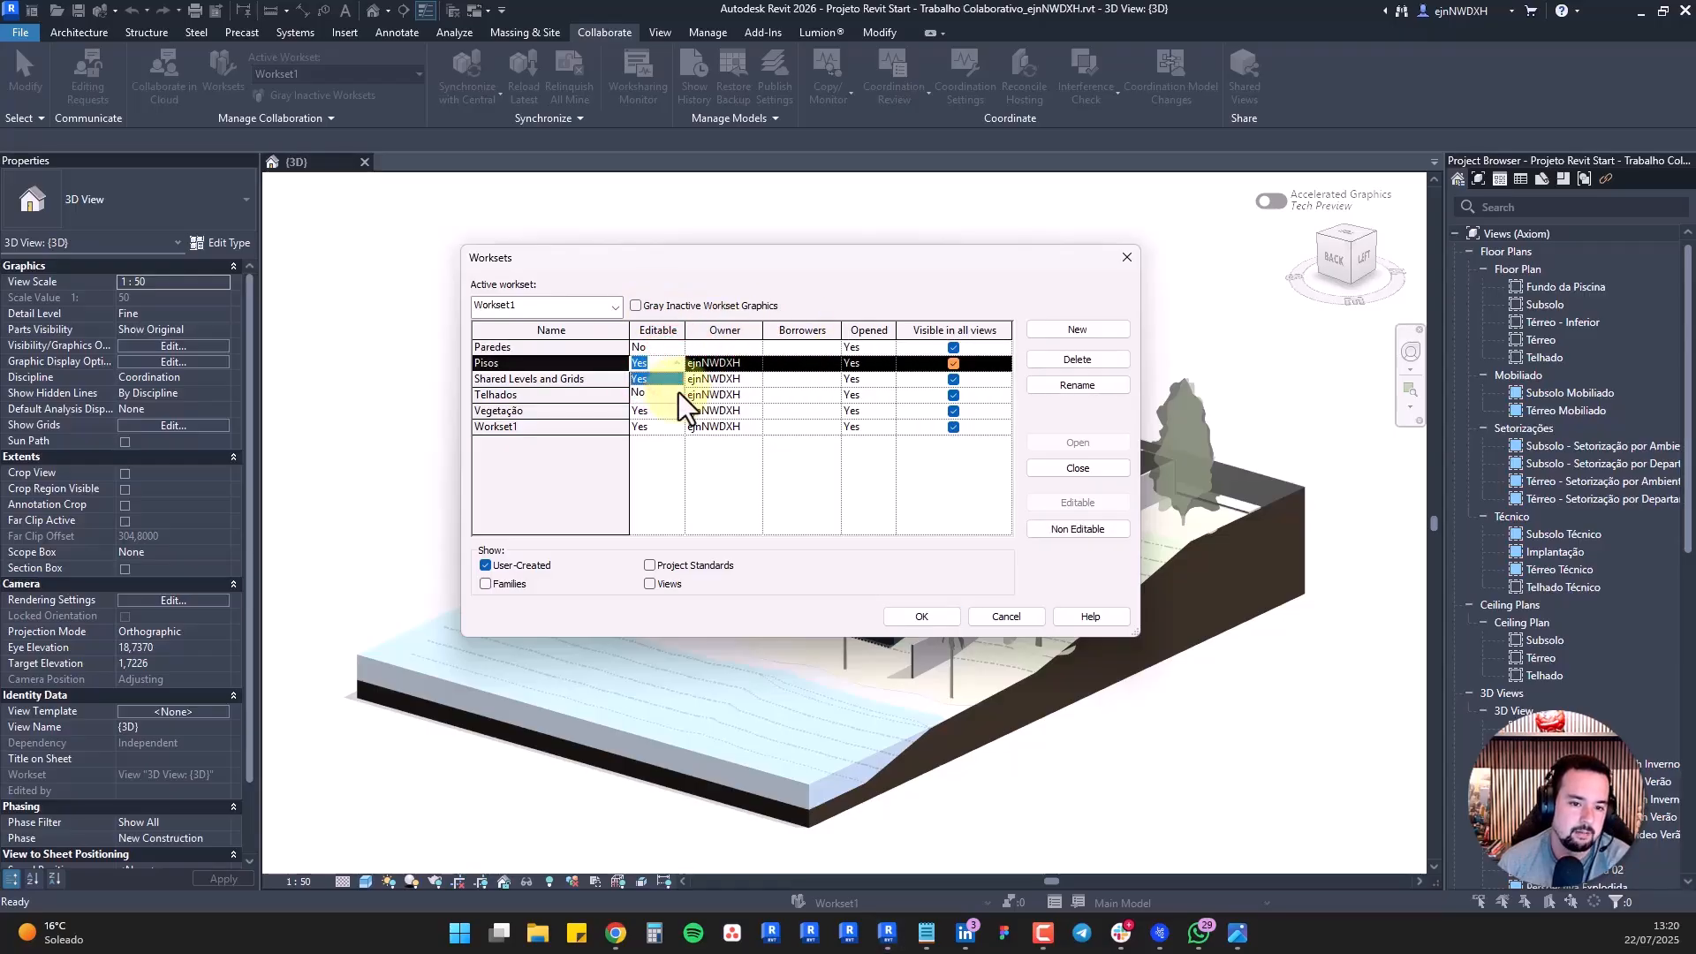
{"action": "left_click", "coordinate": [654, 394]}
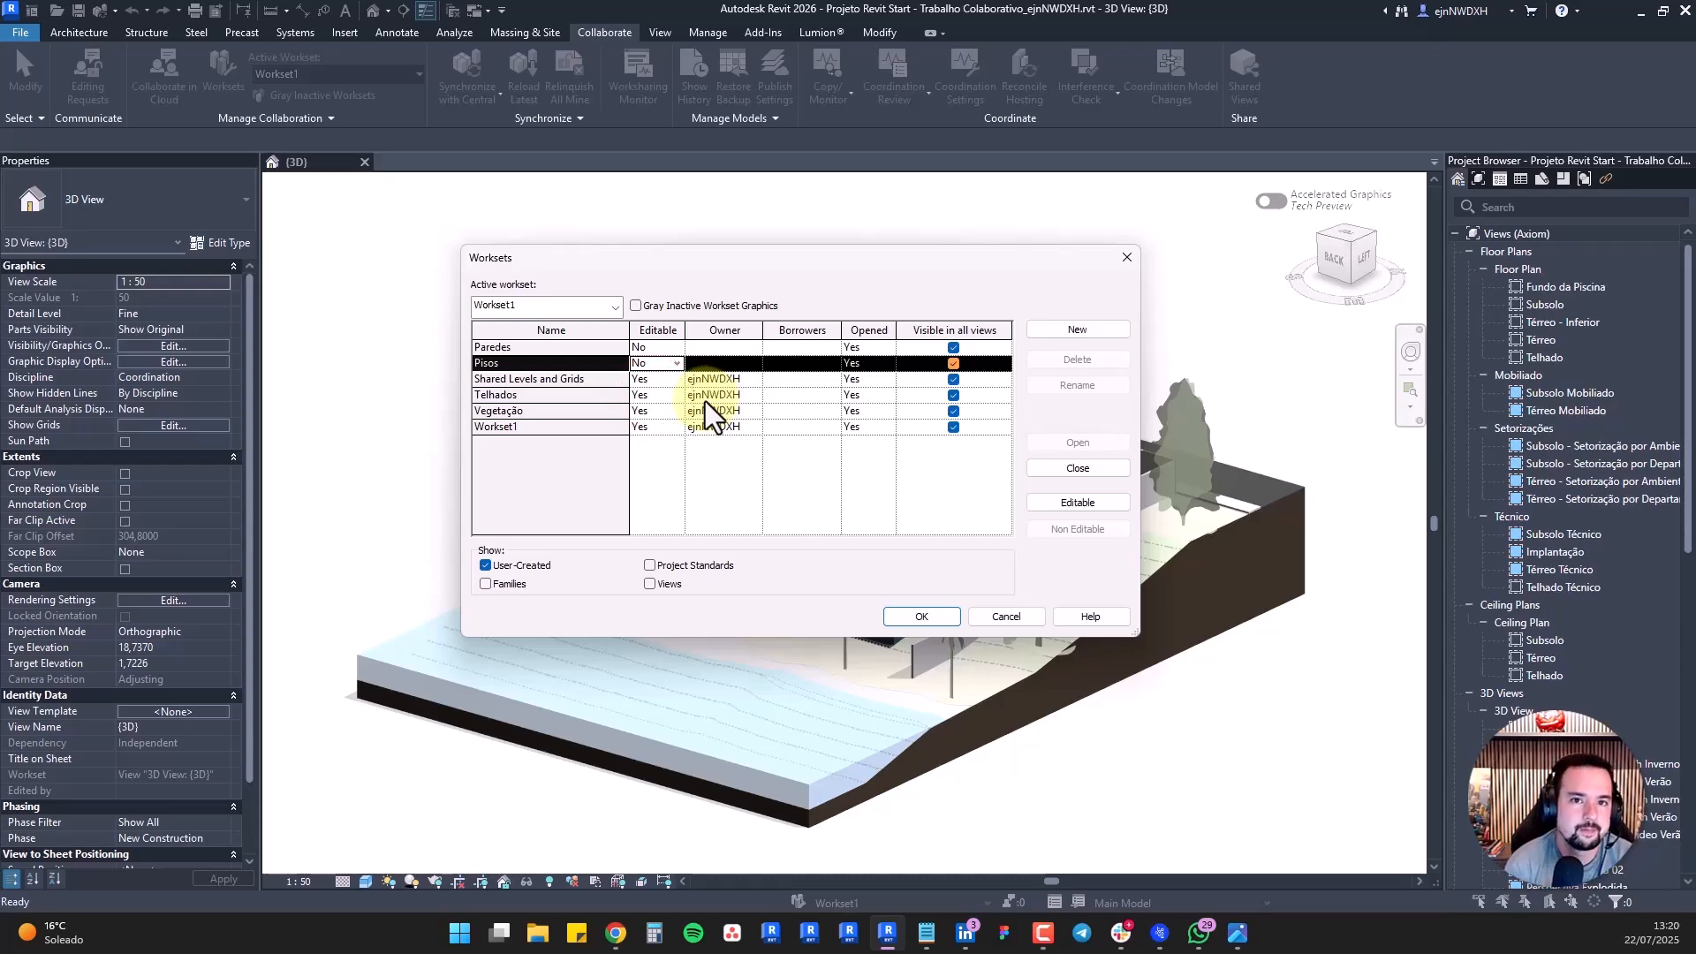
{"action": "left_click", "coordinate": [680, 383]}
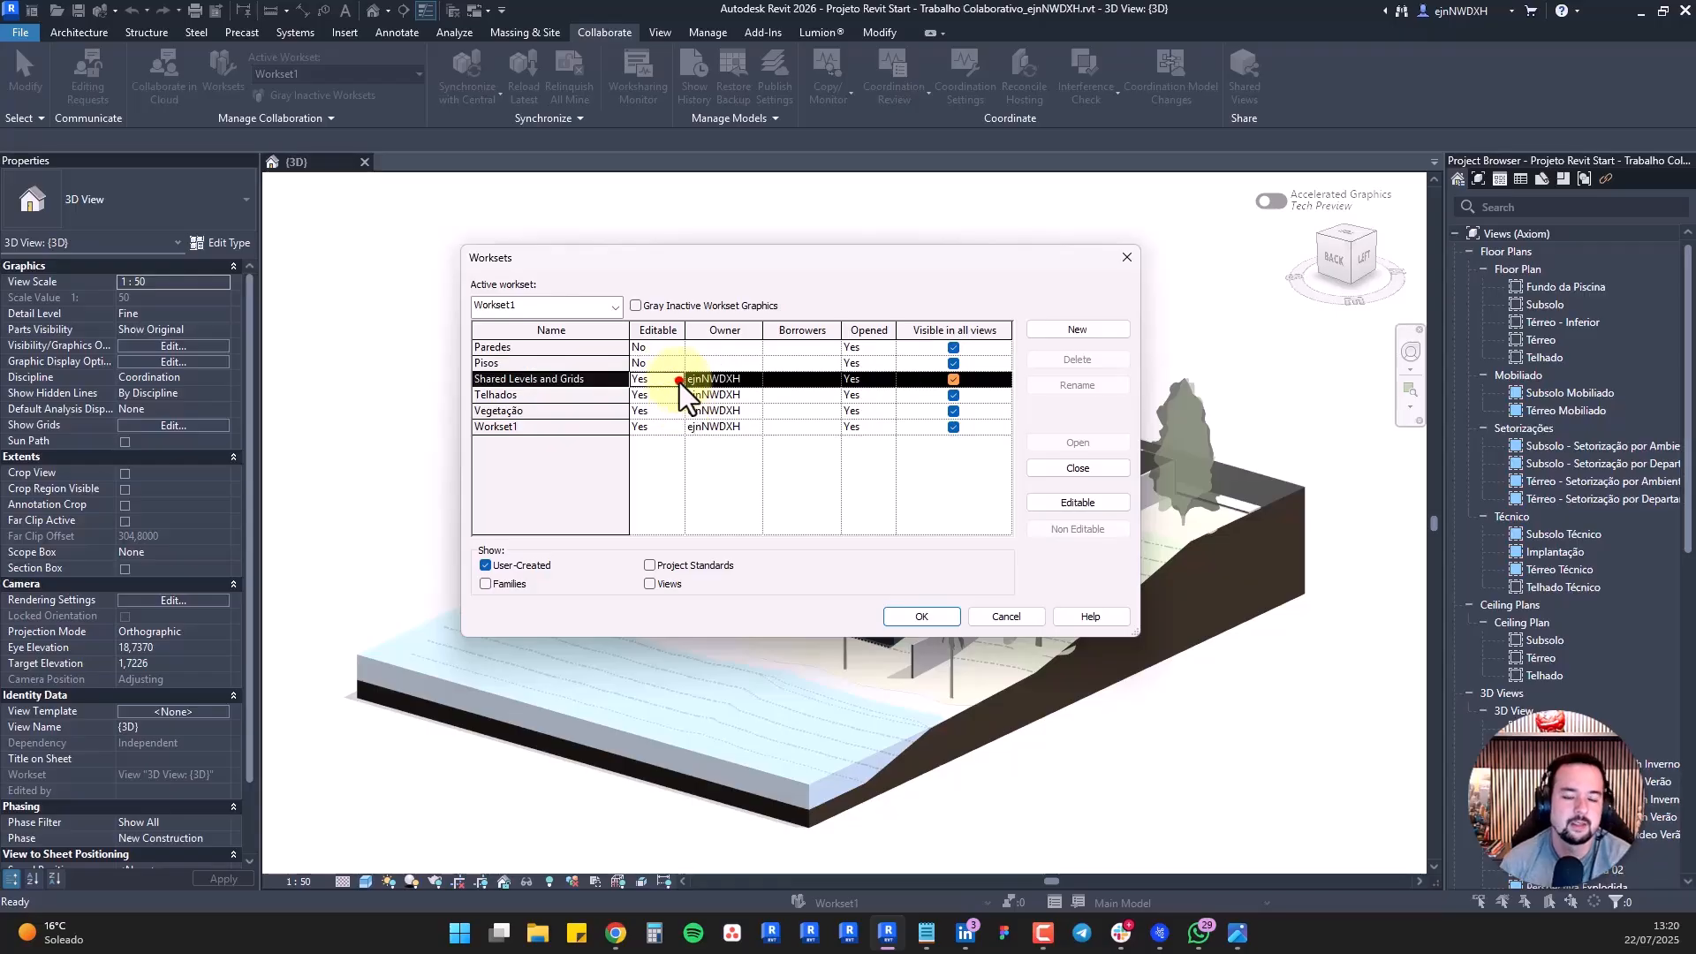
{"action": "left_click", "coordinate": [657, 408]}
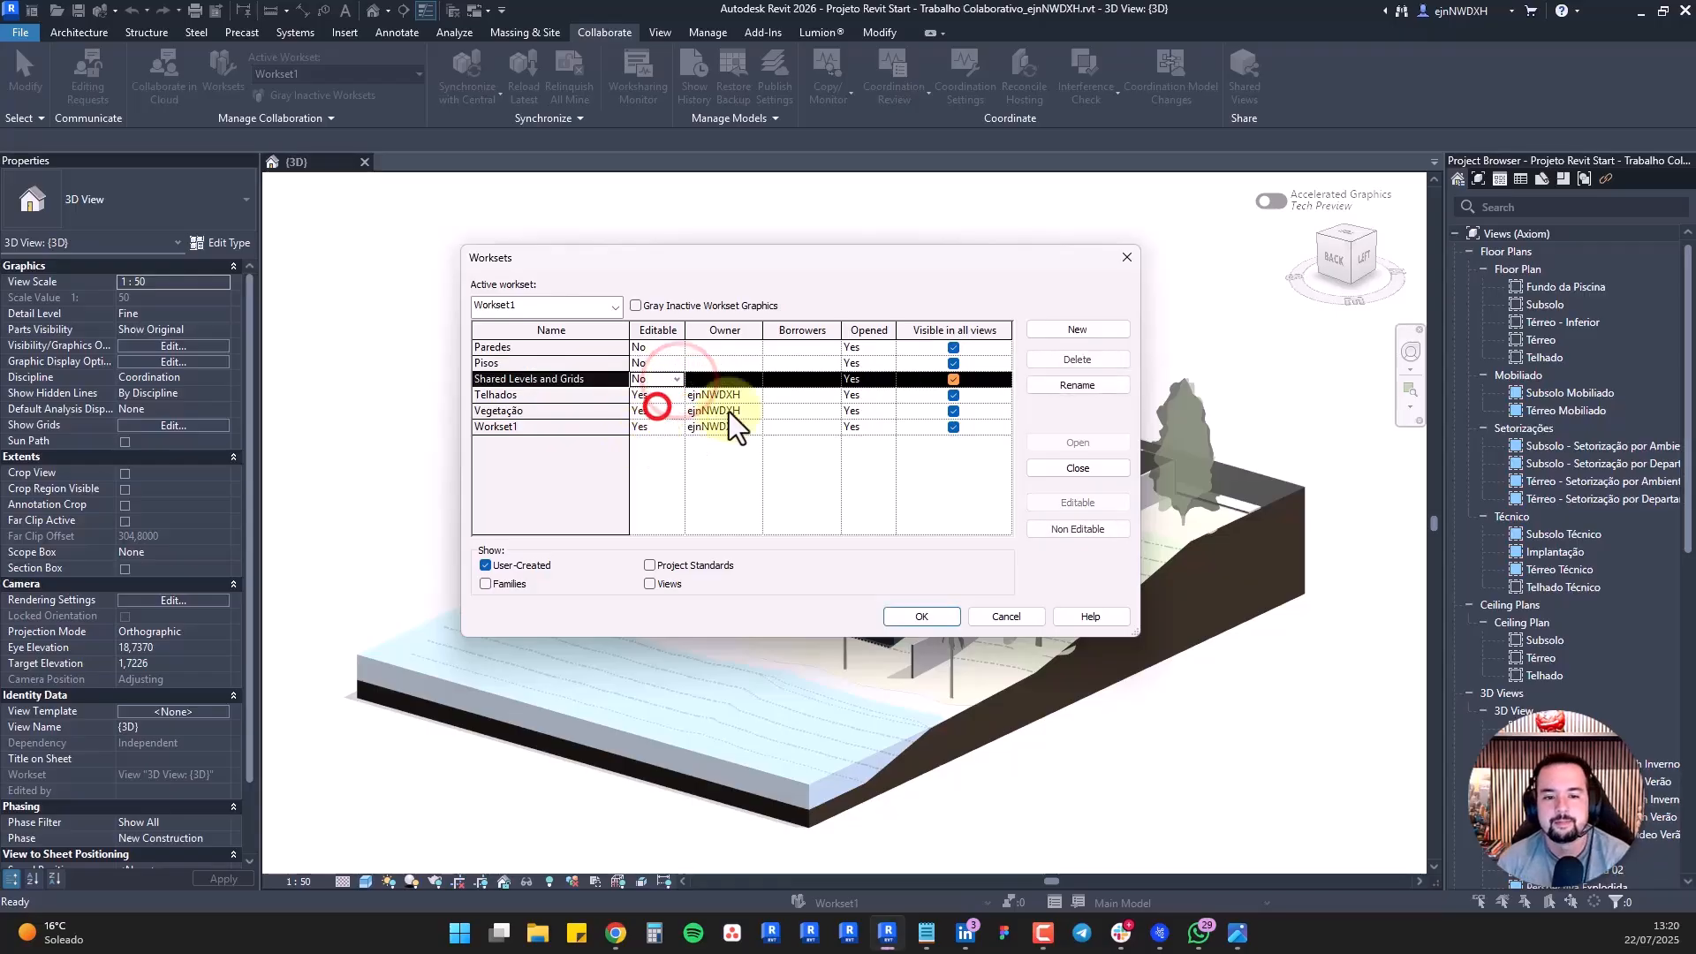
Set Editable to No for Telhados, Vegetação and Workset1, apply the changes, and recheck the worksets list
{"action": "left_click", "coordinate": [680, 394]}
{"action": "left_click", "coordinate": [662, 425]}
{"action": "left_click", "coordinate": [681, 410]}
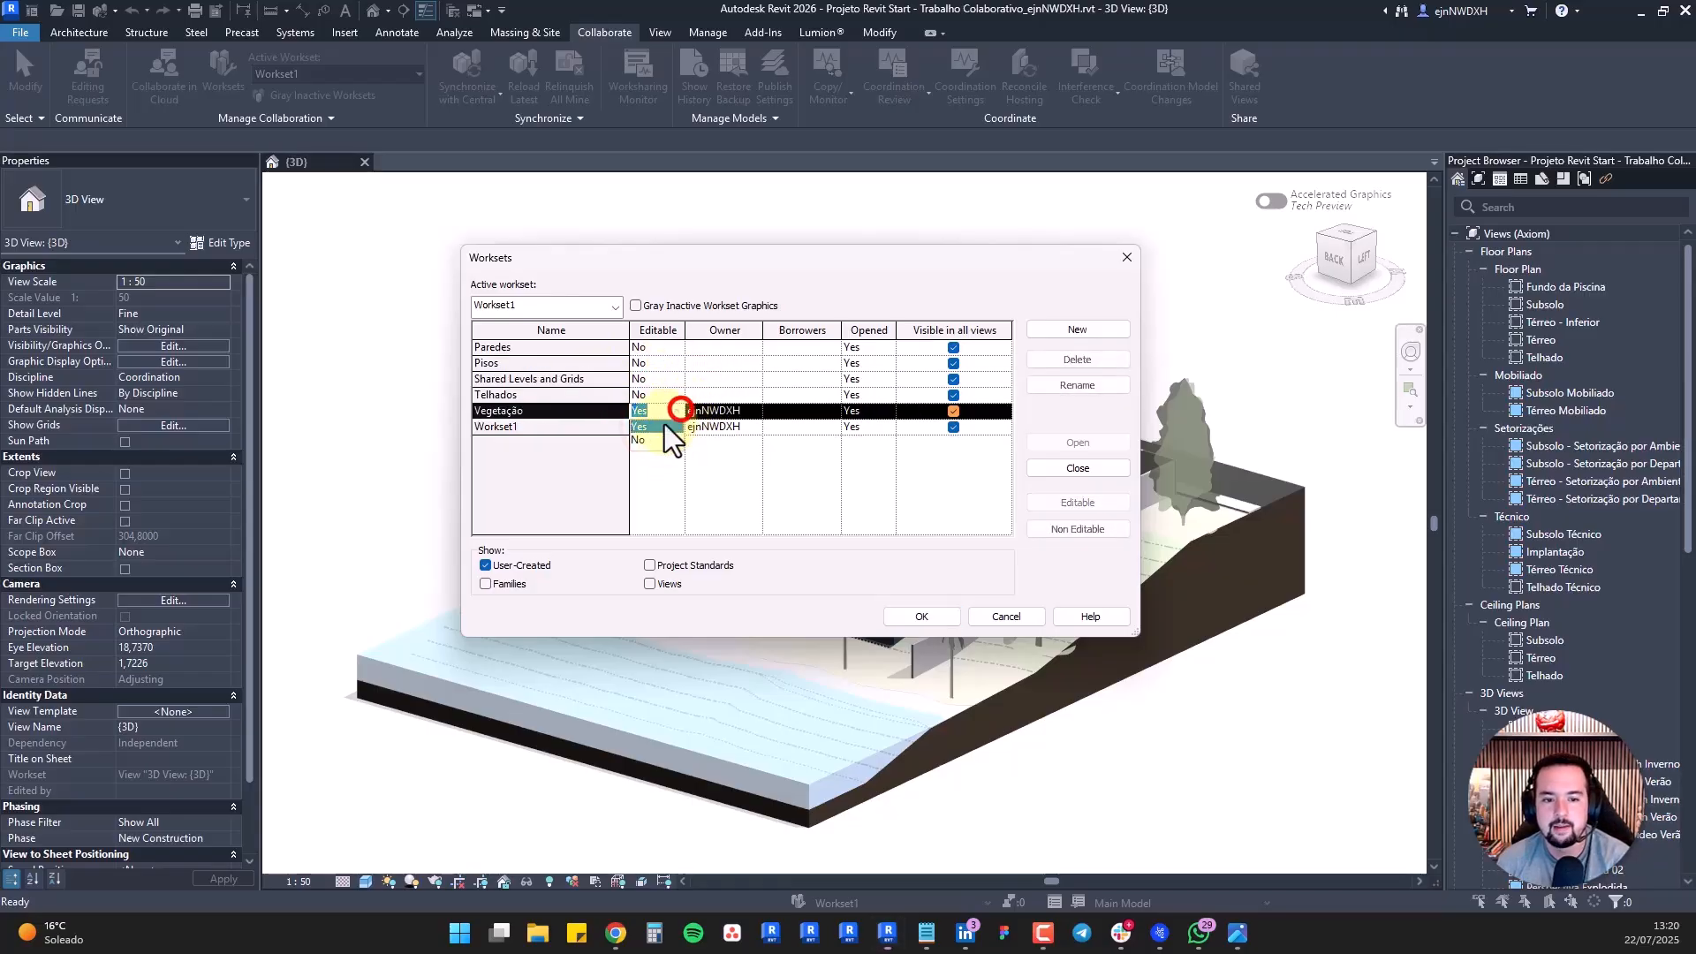
{"action": "left_click", "coordinate": [654, 441]}
{"action": "left_click", "coordinate": [681, 428]}
{"action": "left_click", "coordinate": [663, 454]}
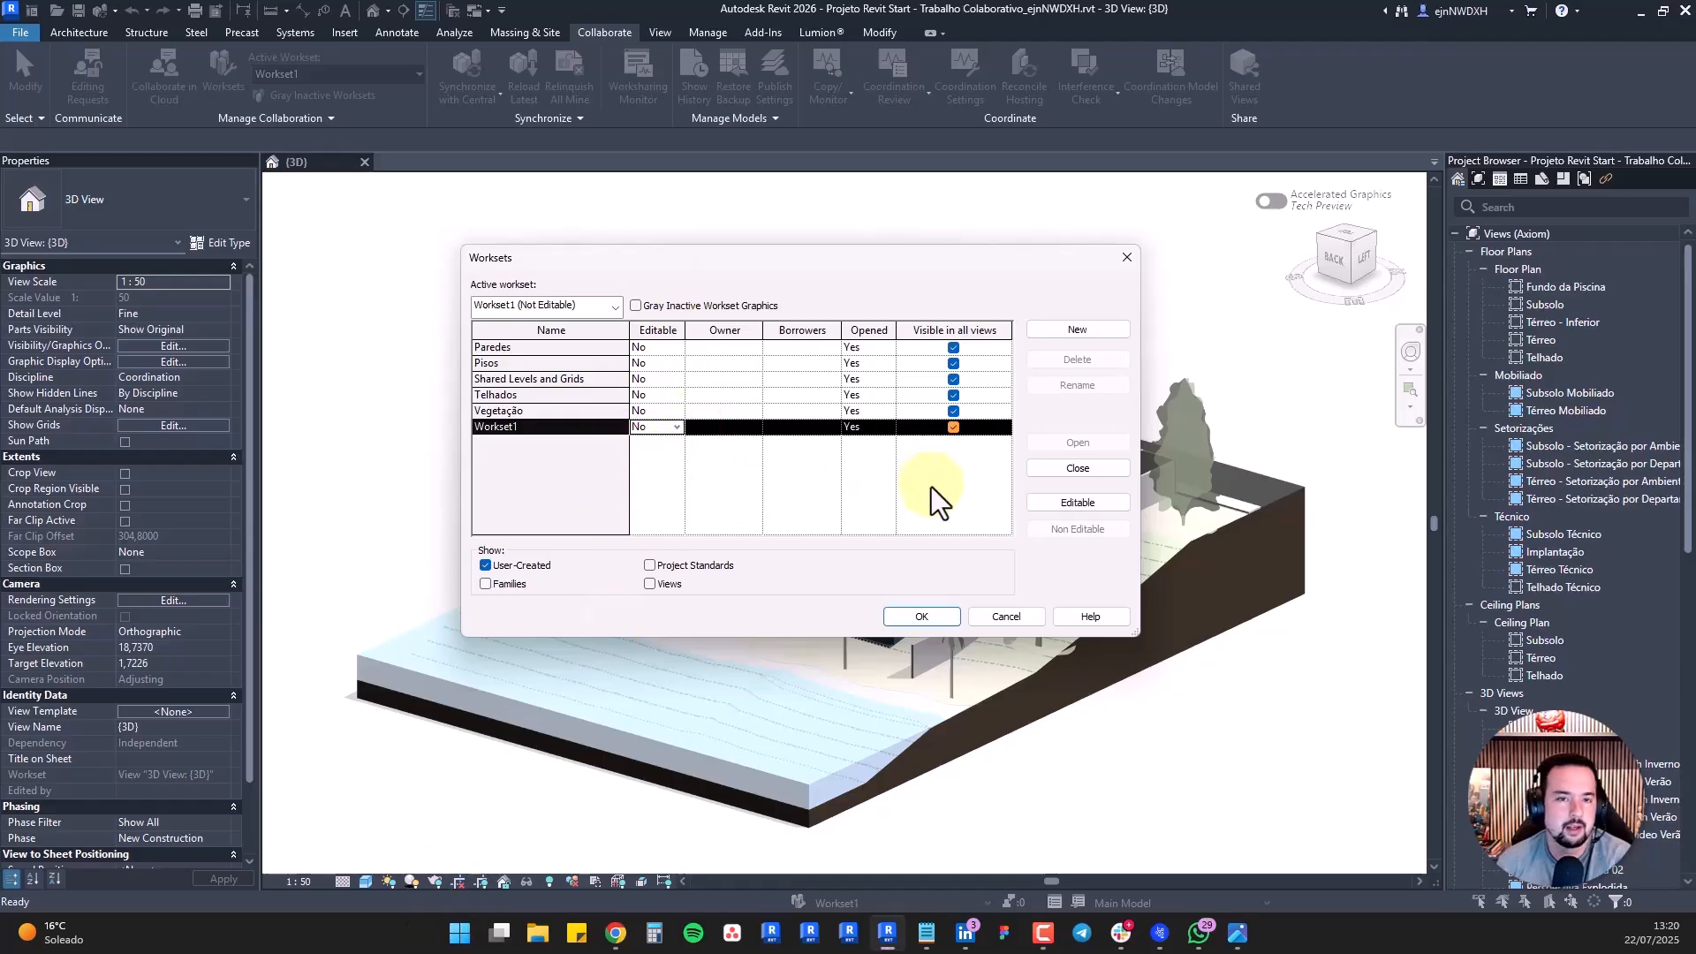
{"action": "left_click", "coordinate": [902, 616]}
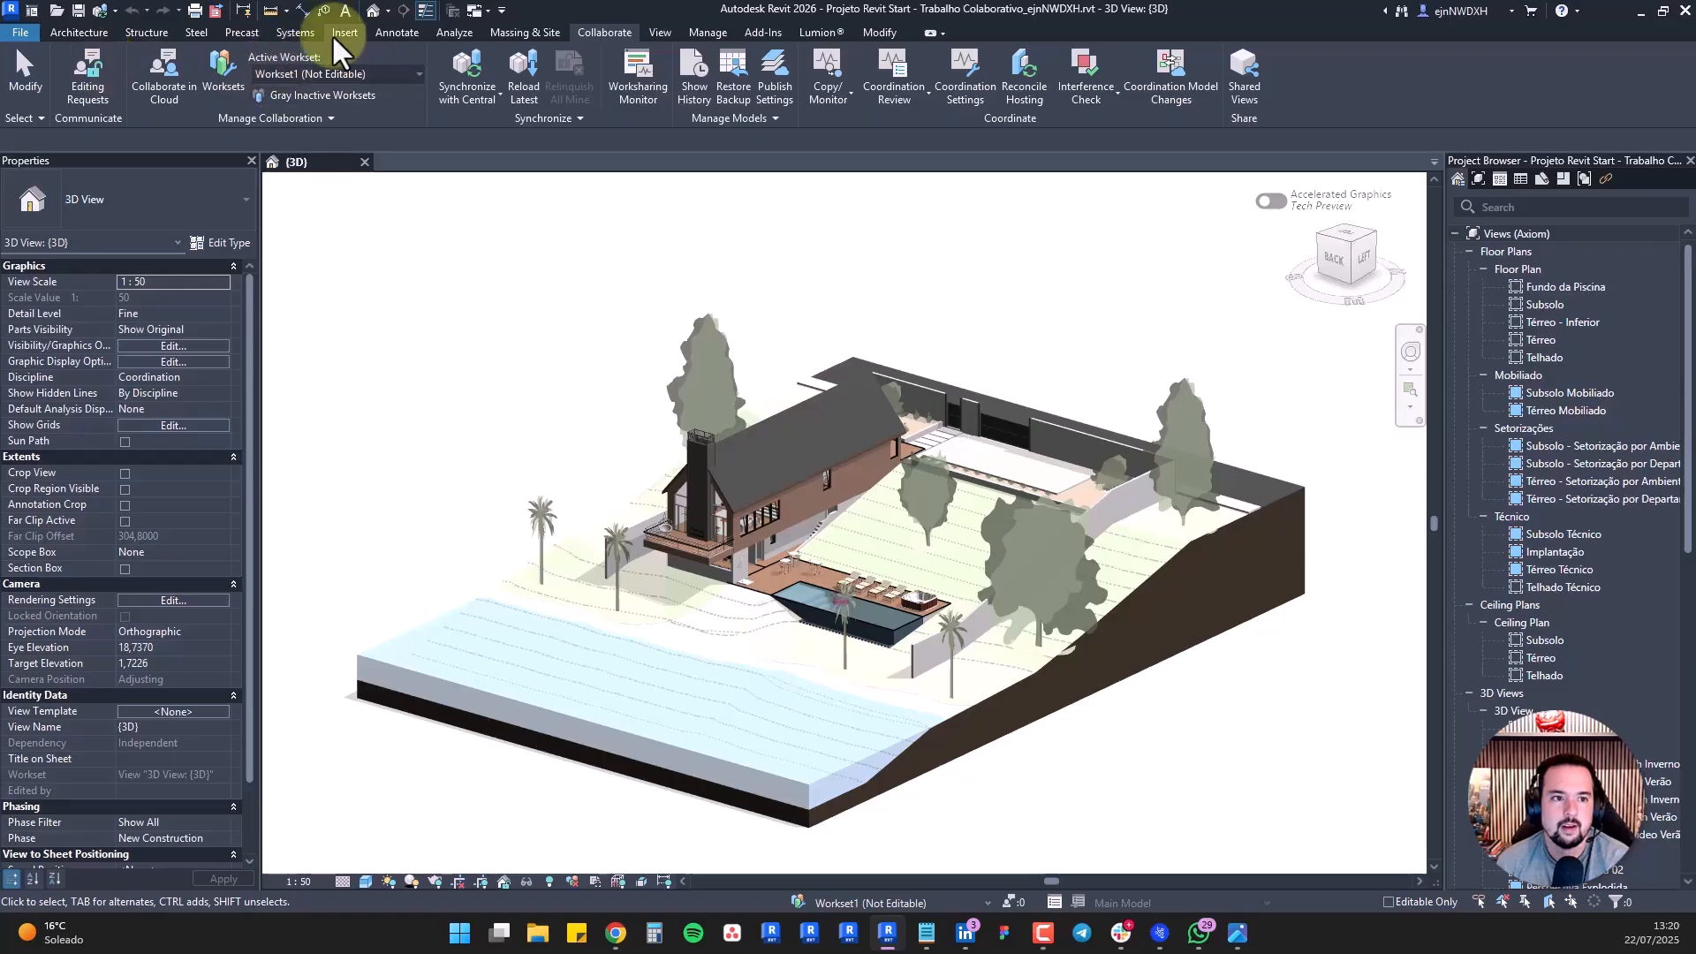
{"action": "left_click", "coordinate": [221, 76]}
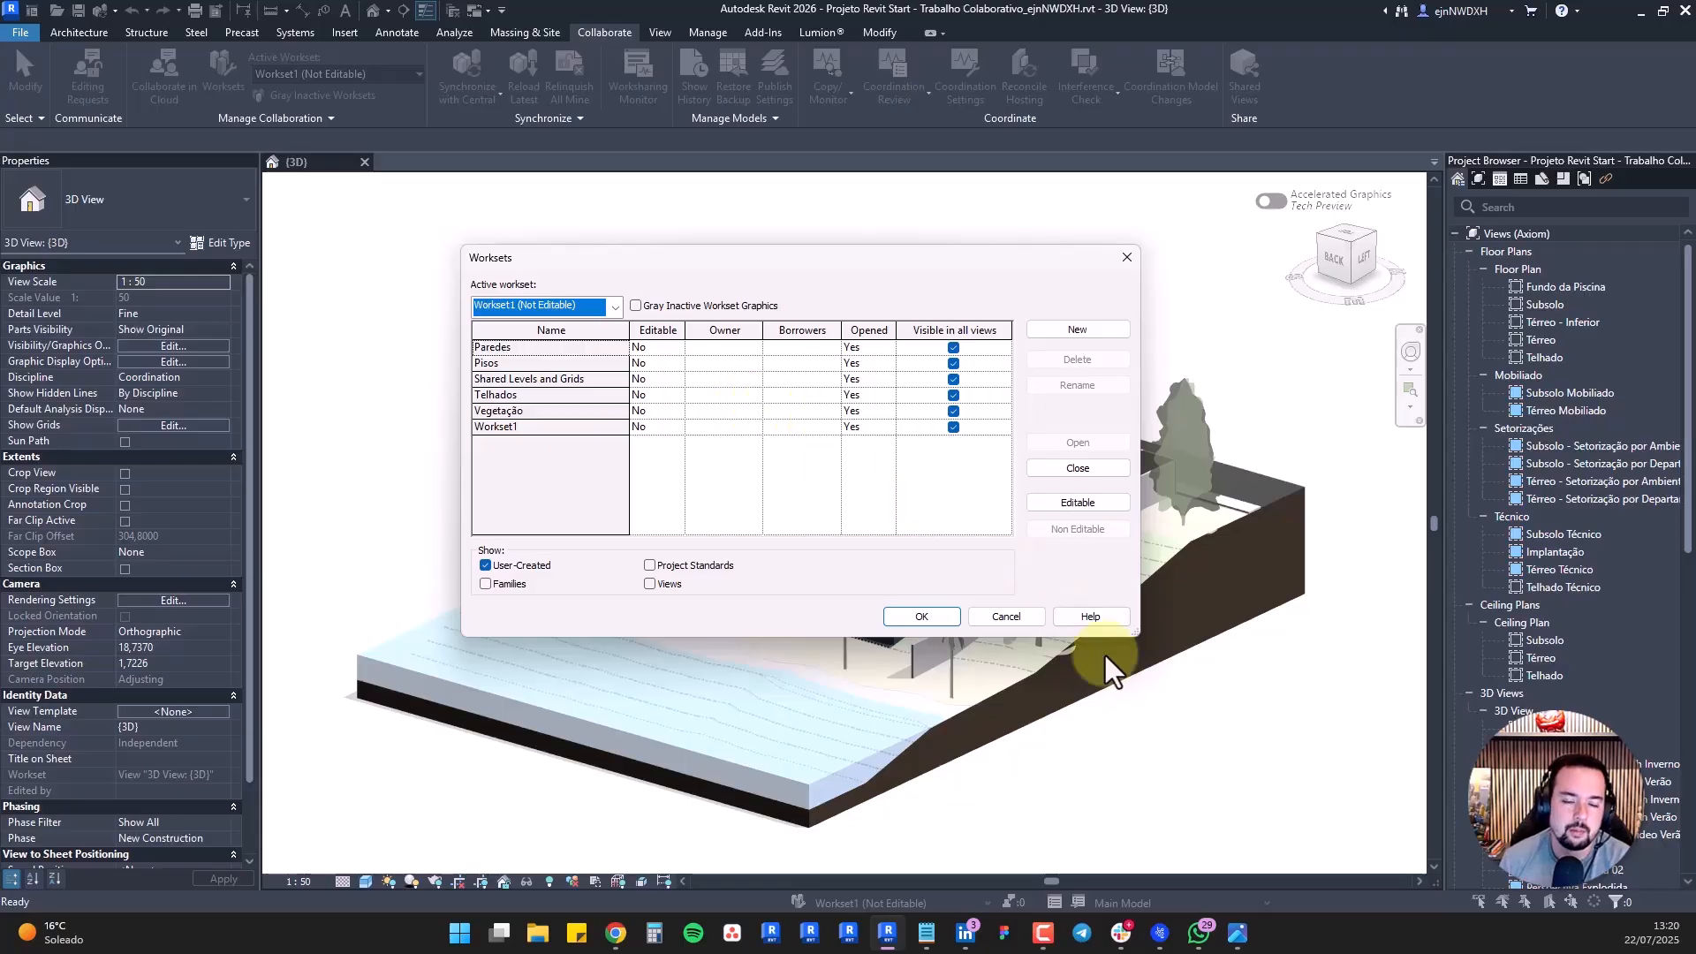
{"action": "left_click", "coordinate": [1023, 624]}
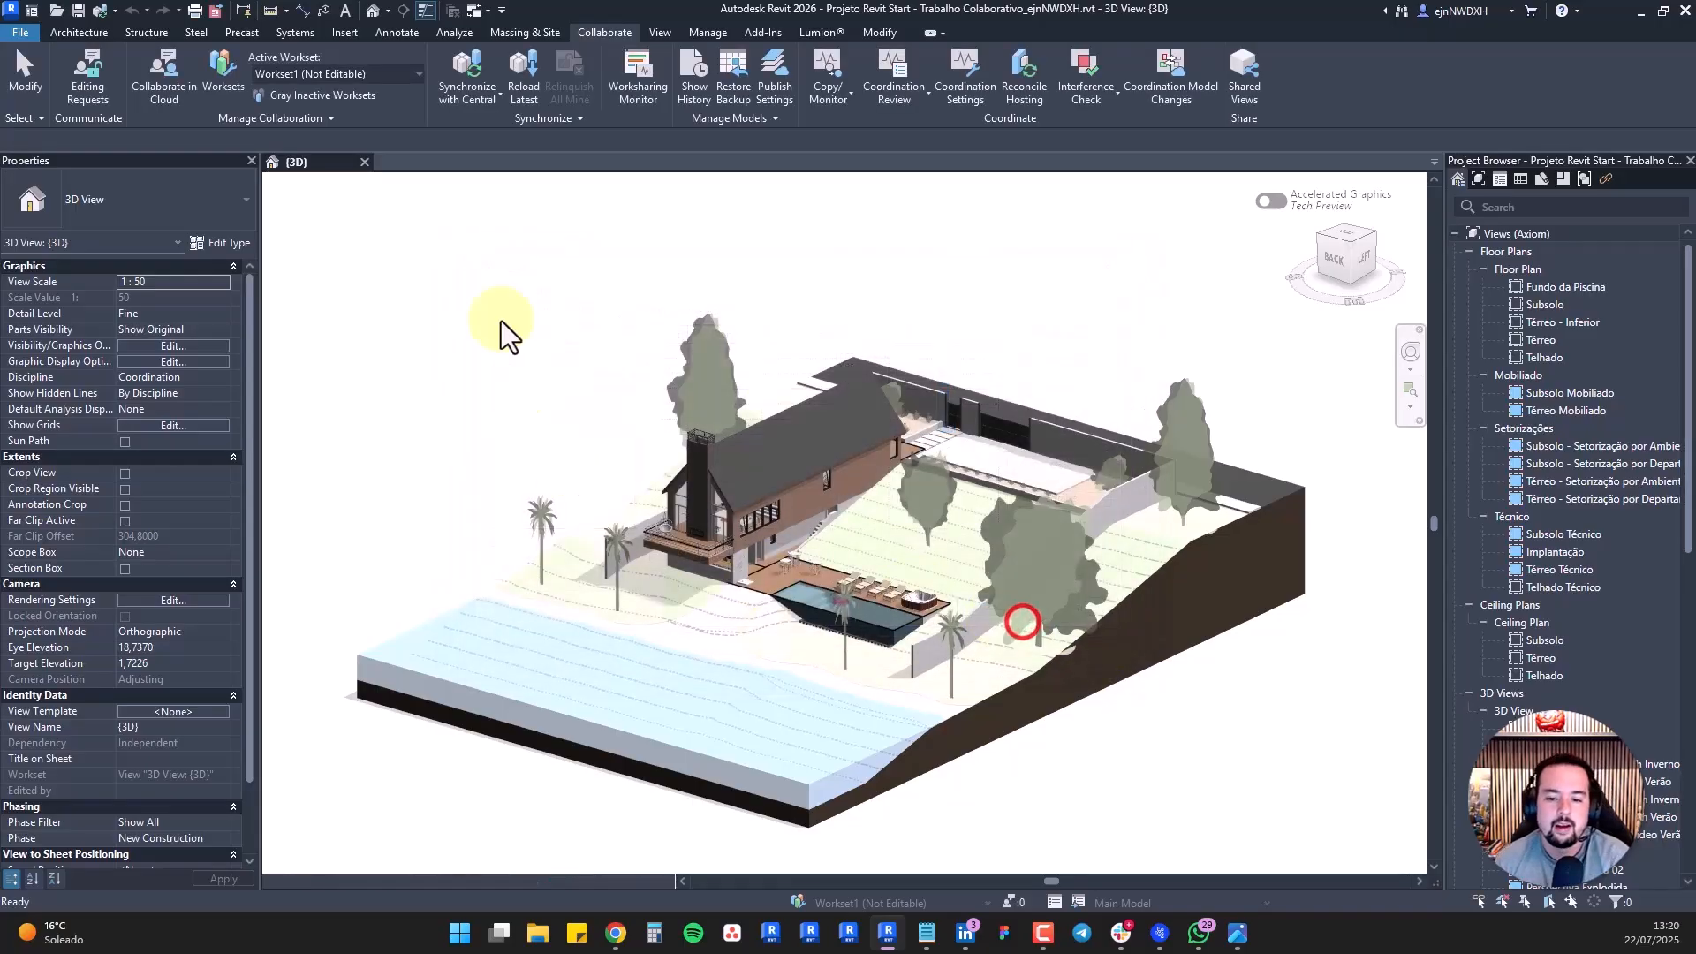
Open the Synchronize with Central dialog for the local model
{"action": "left_click", "coordinate": [465, 59]}
{"action": "left_click_drag", "start_coordinate": [862, 314], "coordinate": [822, 273]}
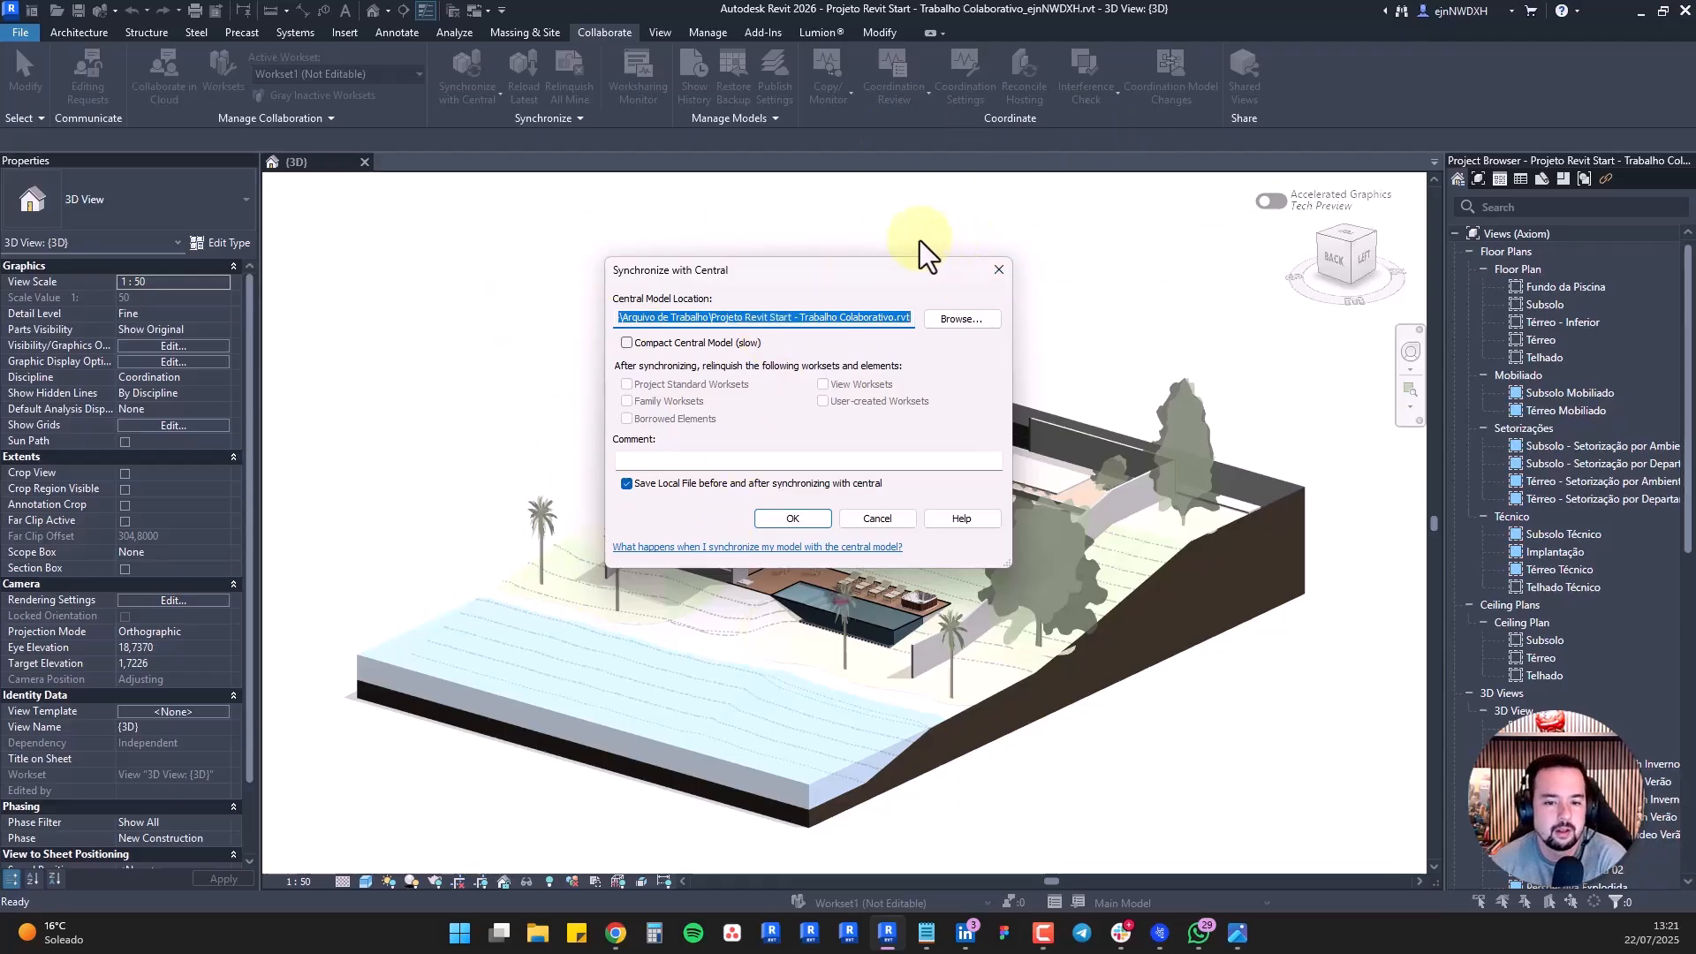
Switch to the central model diagram picture, examine the two-way exchange between User A's local model and the central model, and minimize the picture
{"action": "left_click", "coordinate": [1238, 933]}
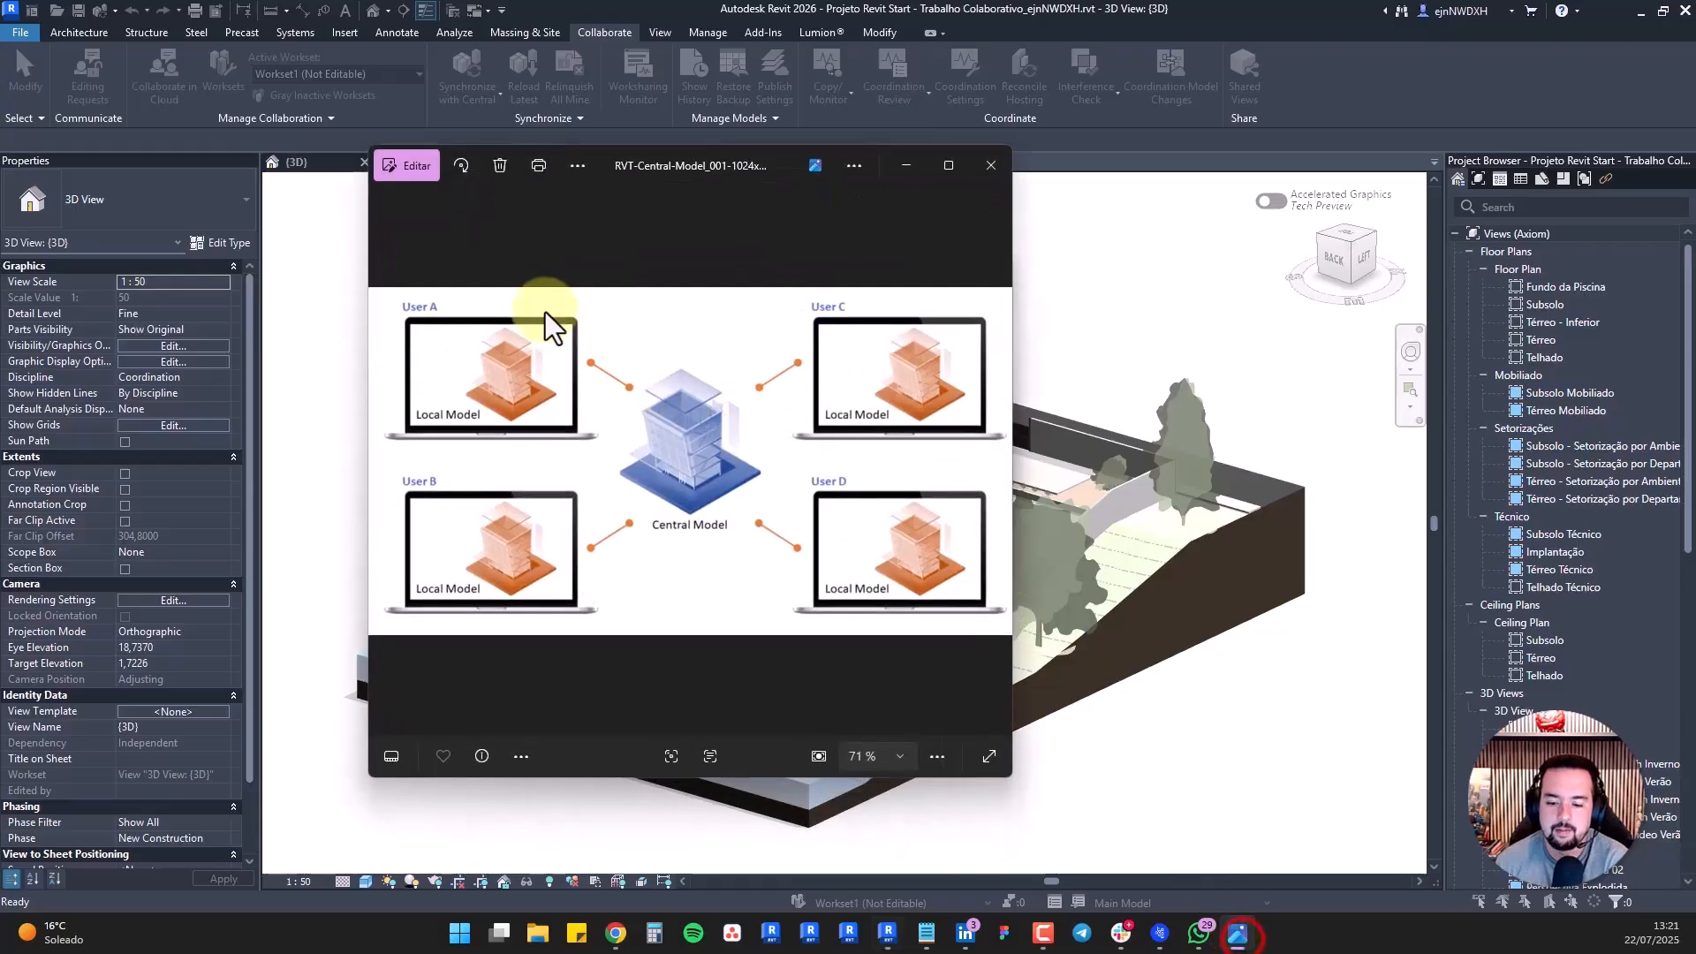
{"action": "left_click_drag", "start_coordinate": [691, 168], "coordinate": [1149, 211]}
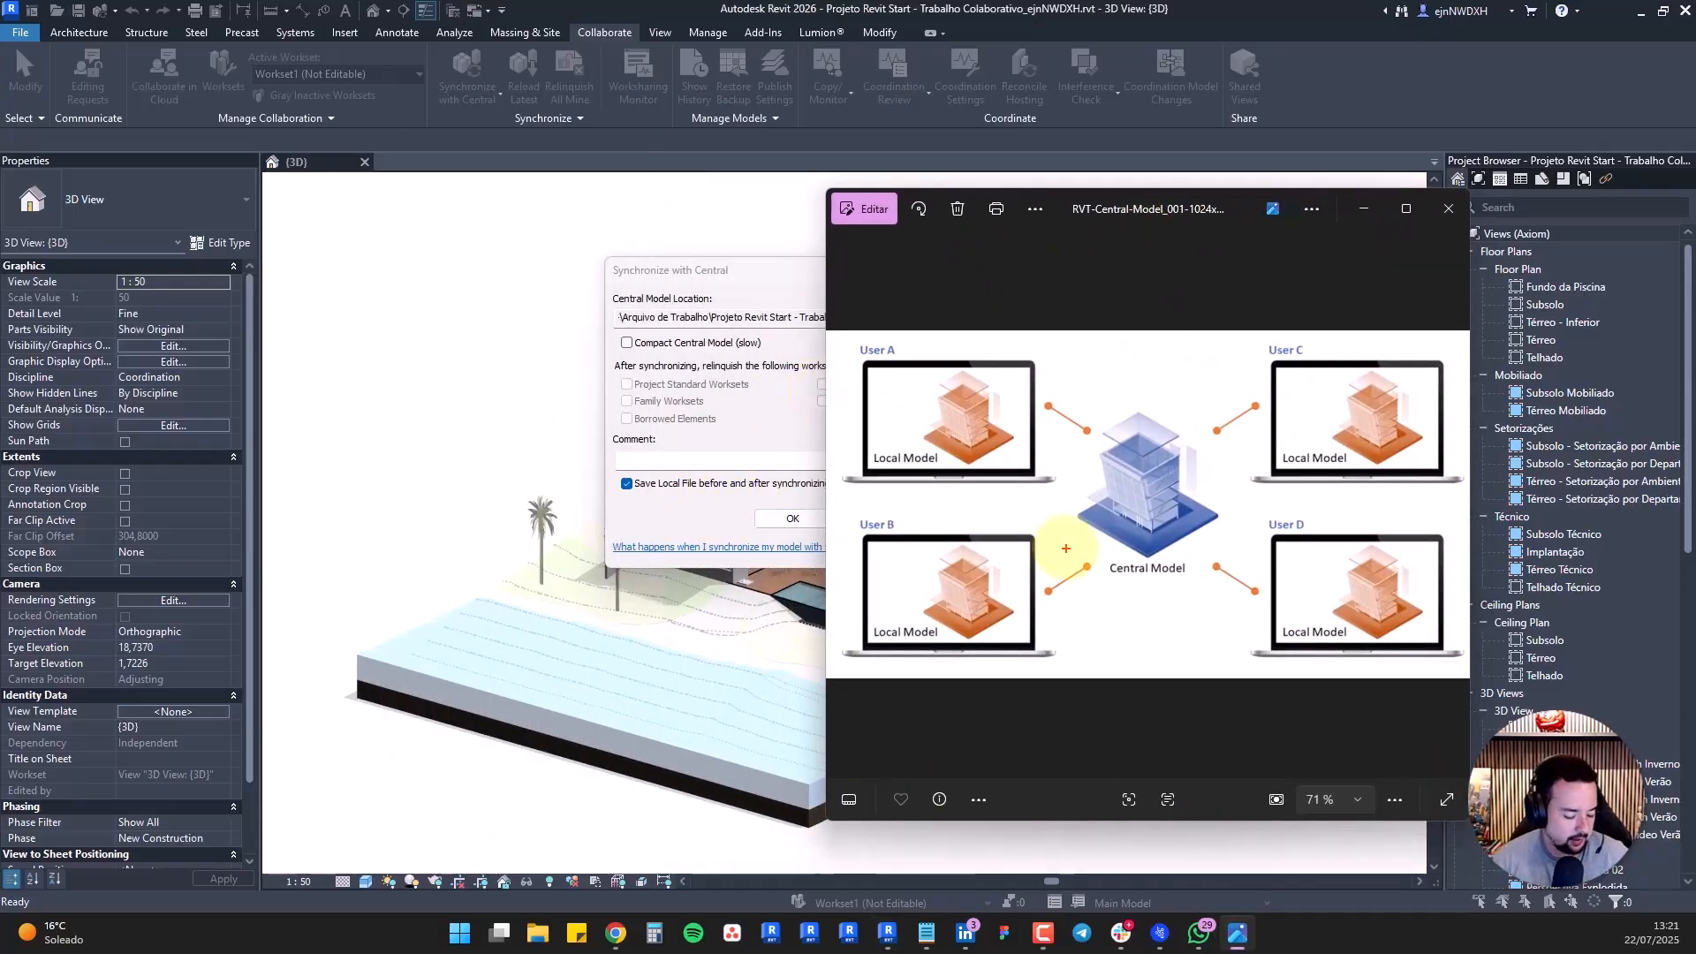
{"action": "left_click_drag", "start_coordinate": [1055, 385], "coordinate": [1085, 401]}
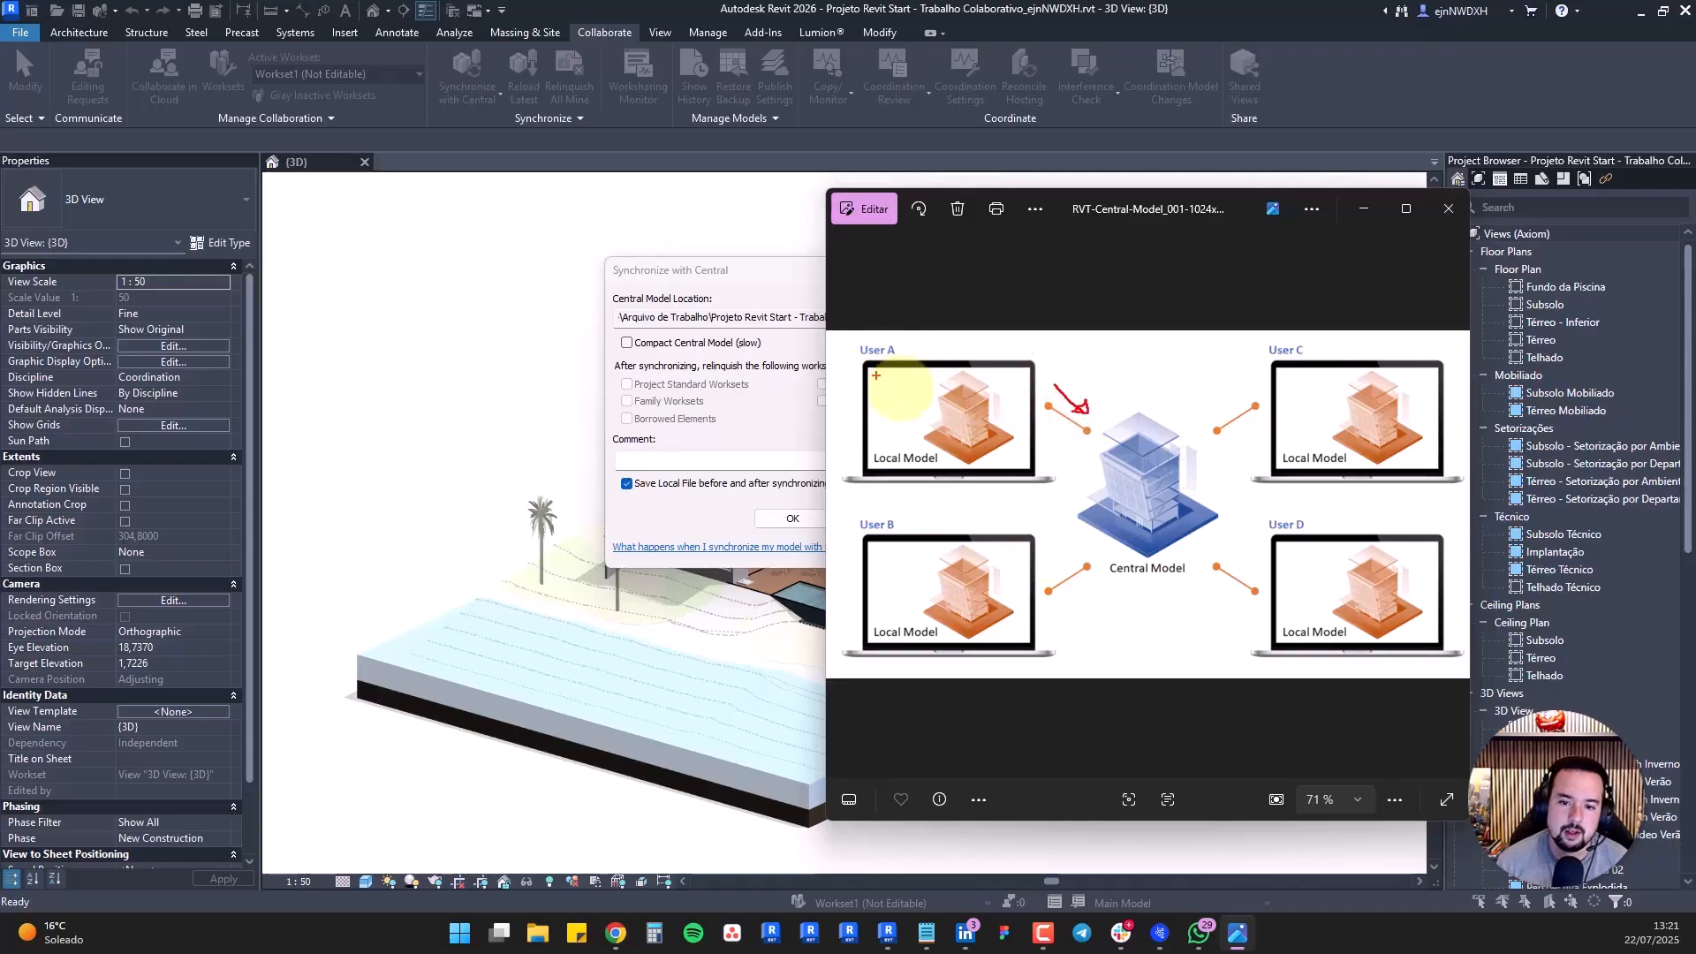
{"action": "left_click_drag", "start_coordinate": [1094, 456], "coordinate": [1047, 424]}
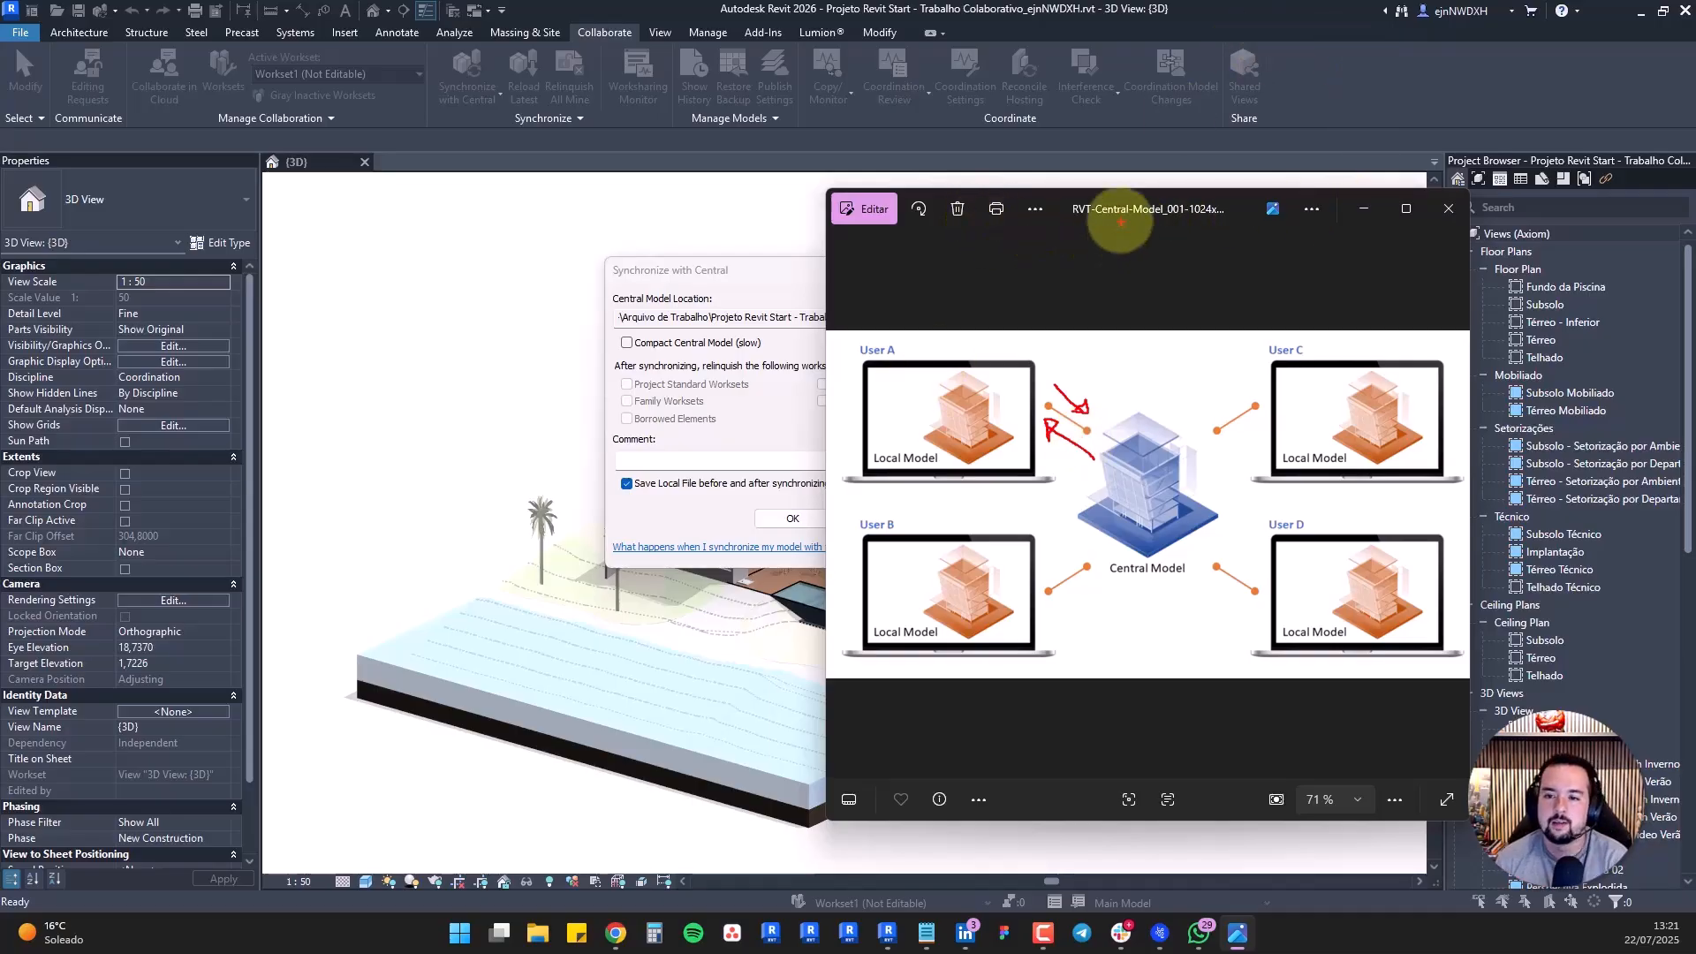
{"action": "key", "text": "Escape"}
{"action": "left_click", "coordinate": [1374, 207]}
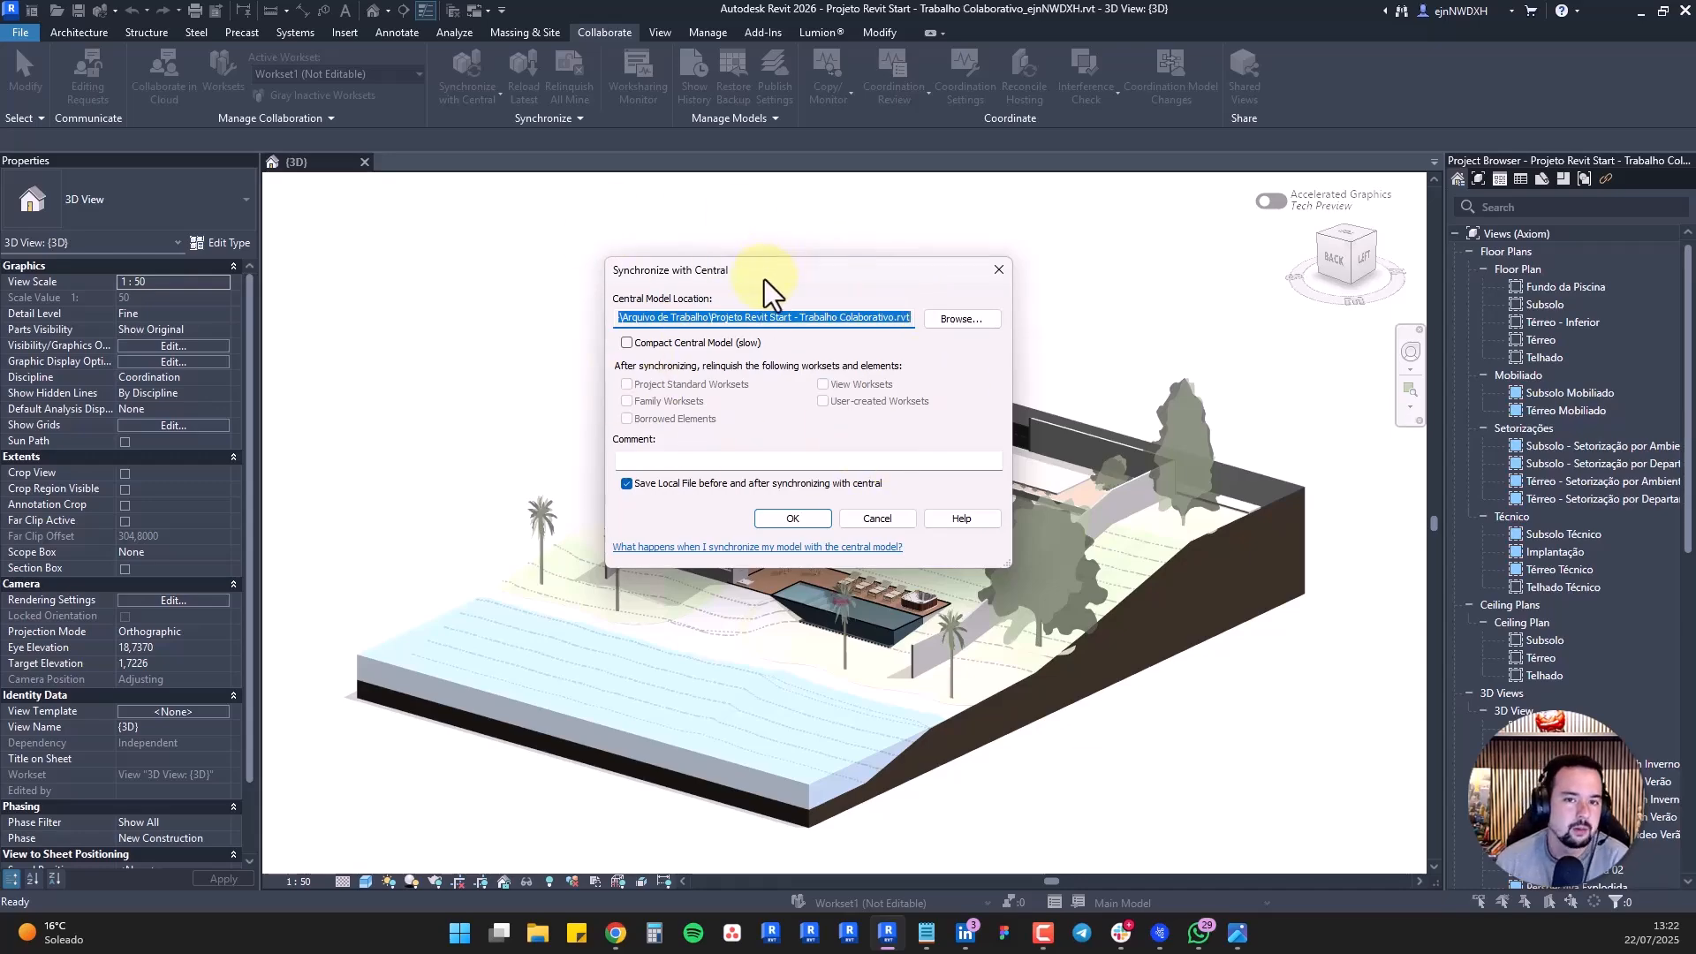
Enter the synchronization comment "Criei outros worksets, associei elementos a esses worksets e removi a minha propriedade deles."
{"action": "left_click", "coordinate": [643, 452]}
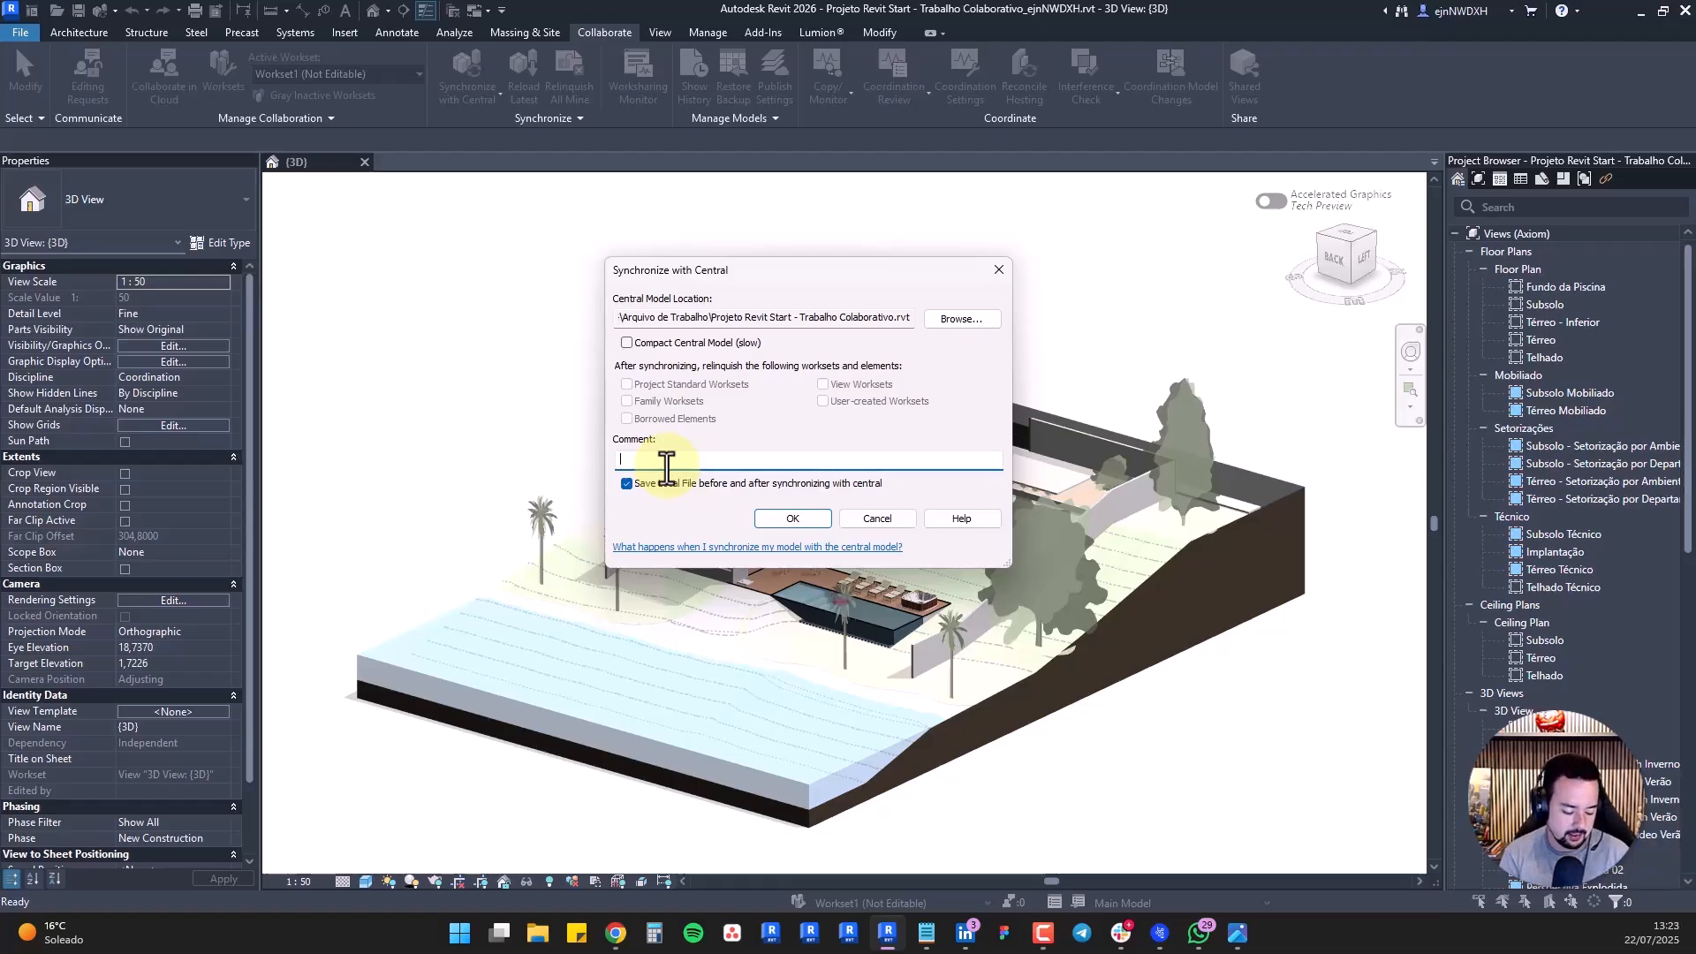
{"action": "type", "text": "Rel"}
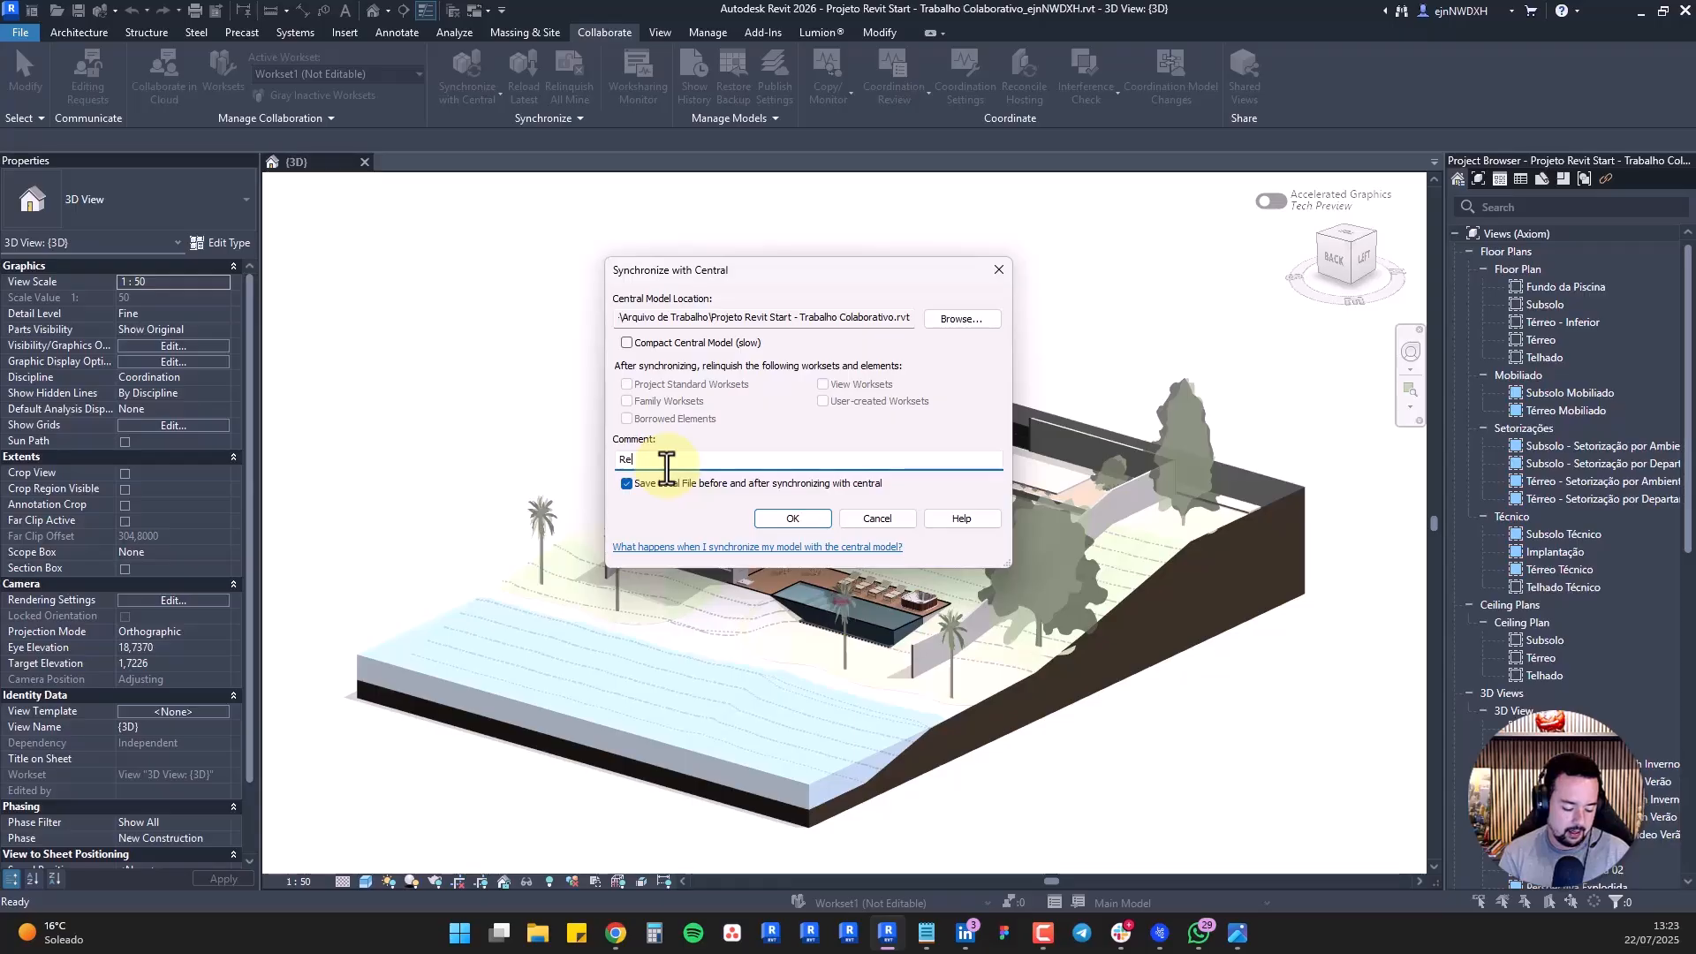
{"action": "key", "text": "BackSpace"}
{"action": "key", "text": "BackSpace"}
{"action": "key", "text": "BackSpace"}
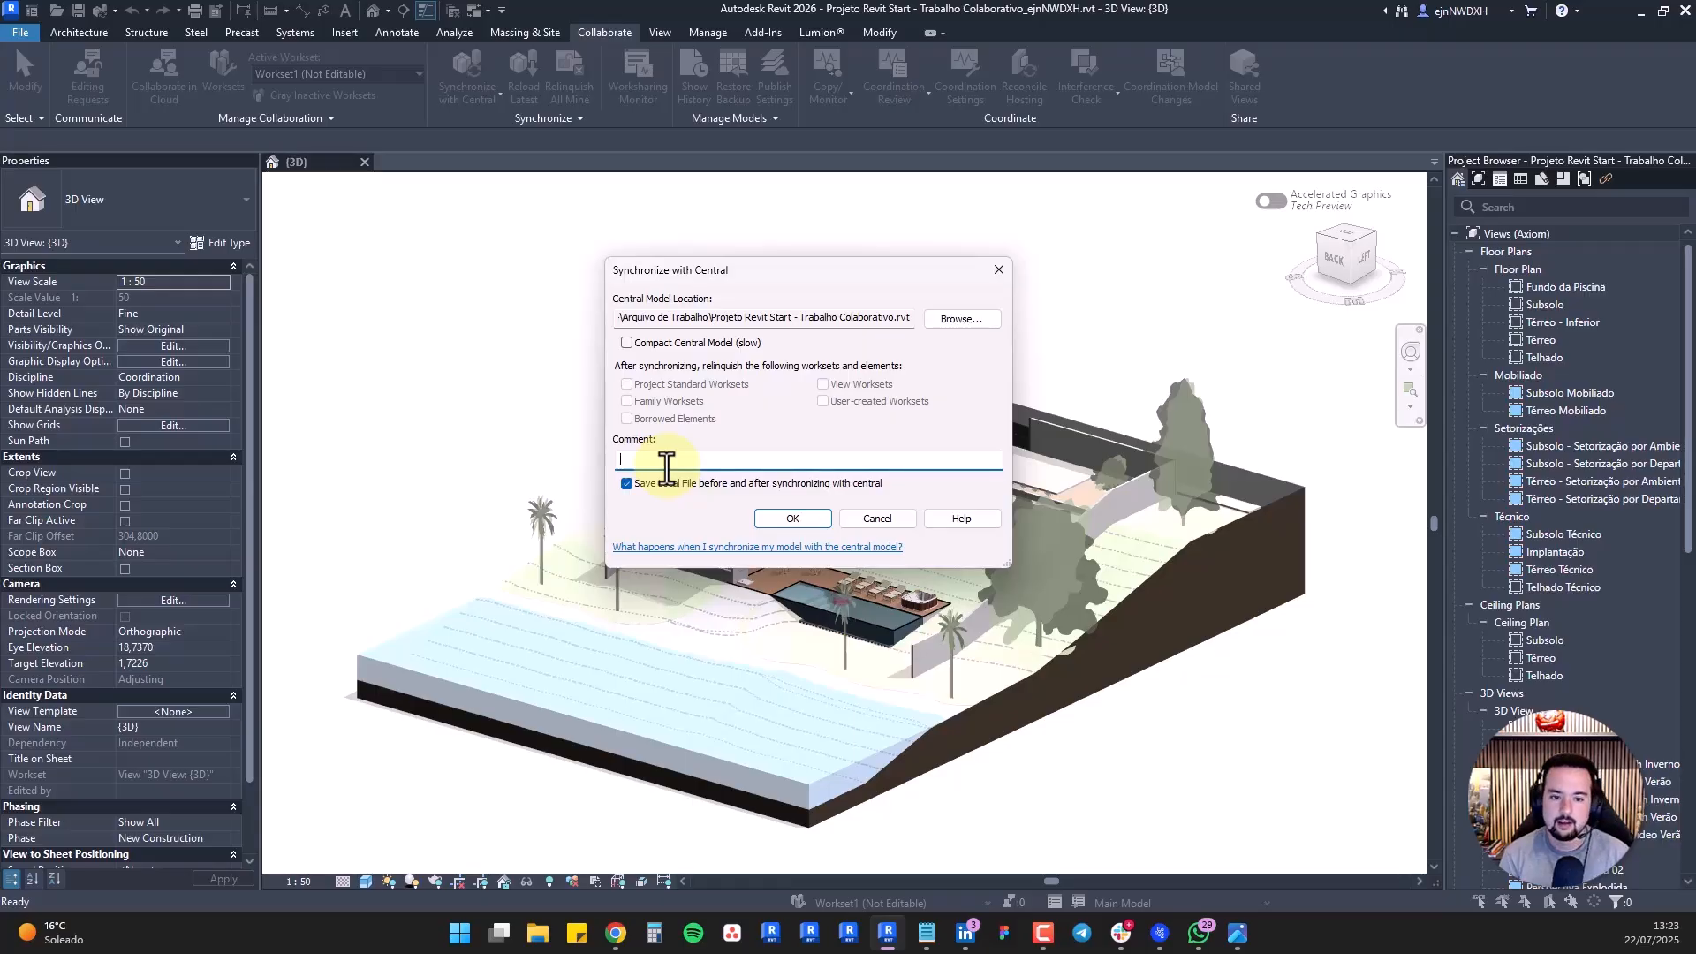
{"action": "type", "text": "Criei outro"}
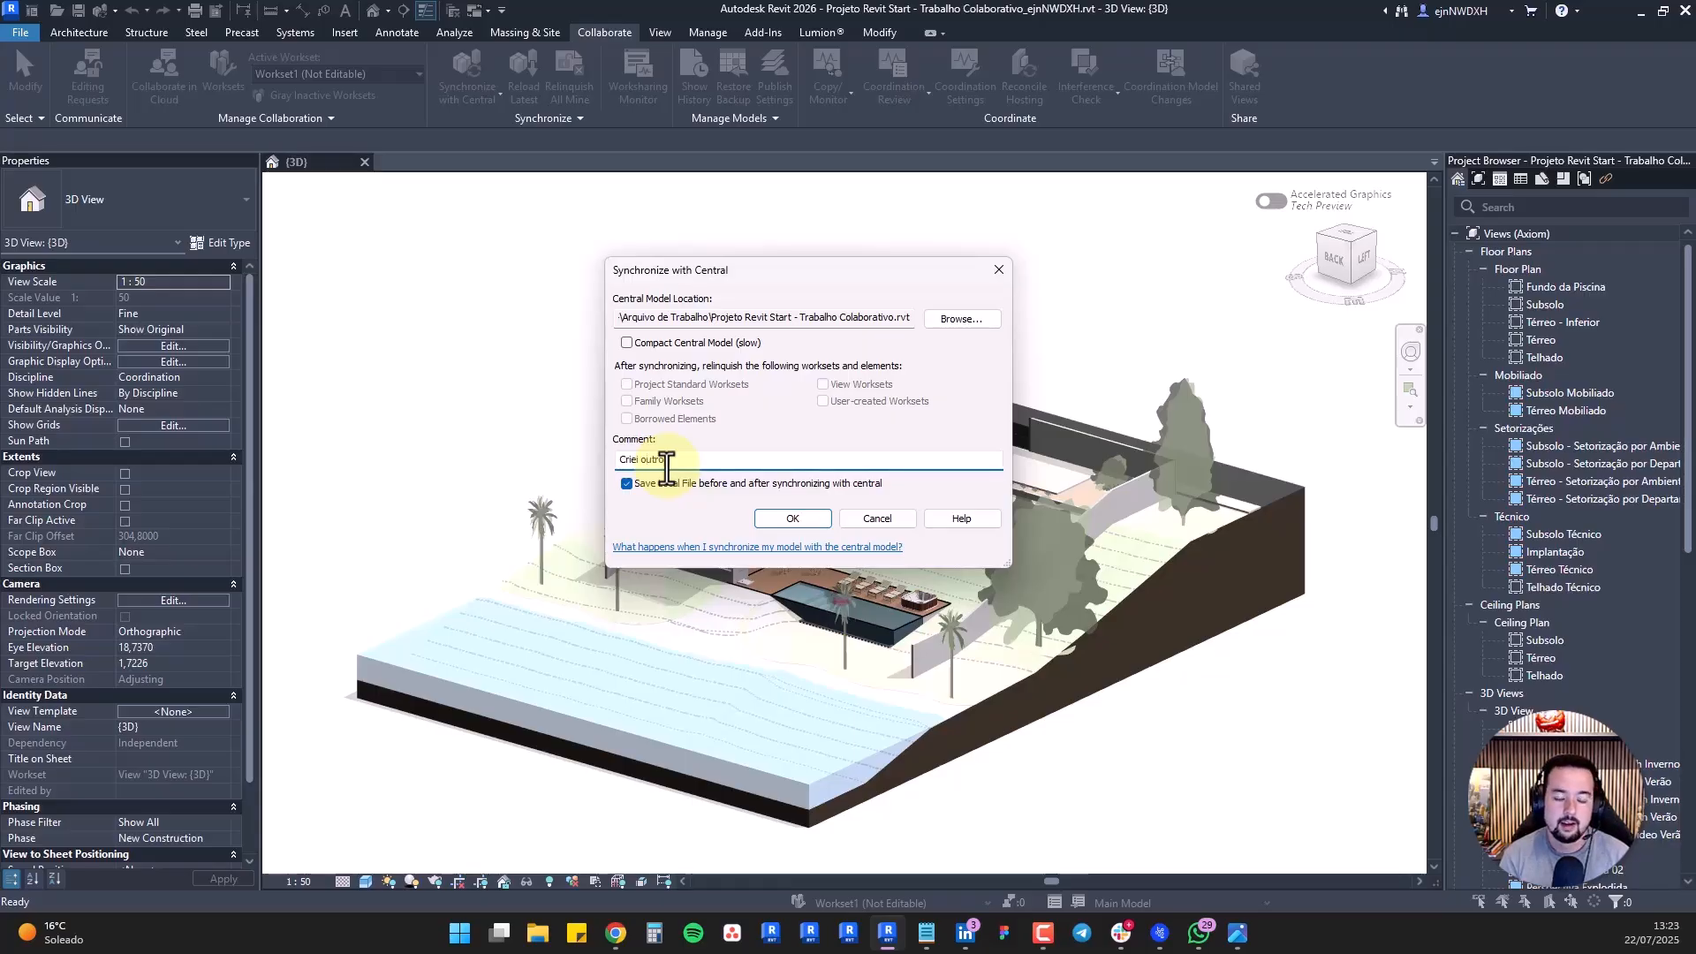
{"action": "type", "text": " wo"}
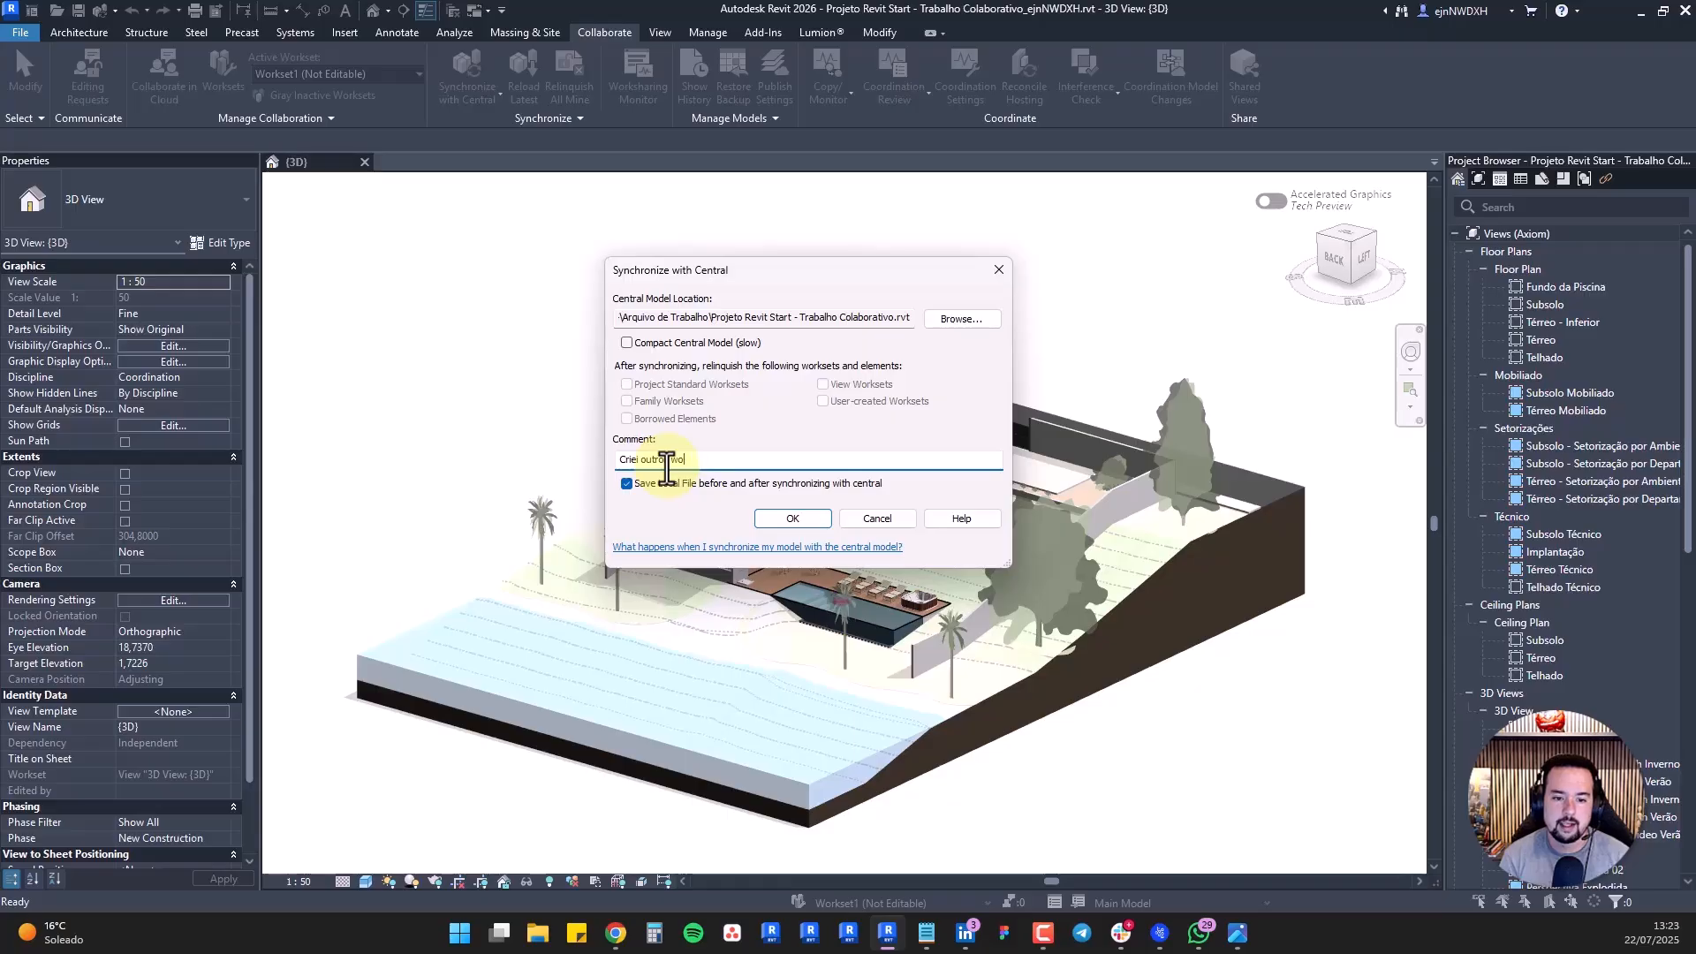
{"action": "type", "text": "rksets"}
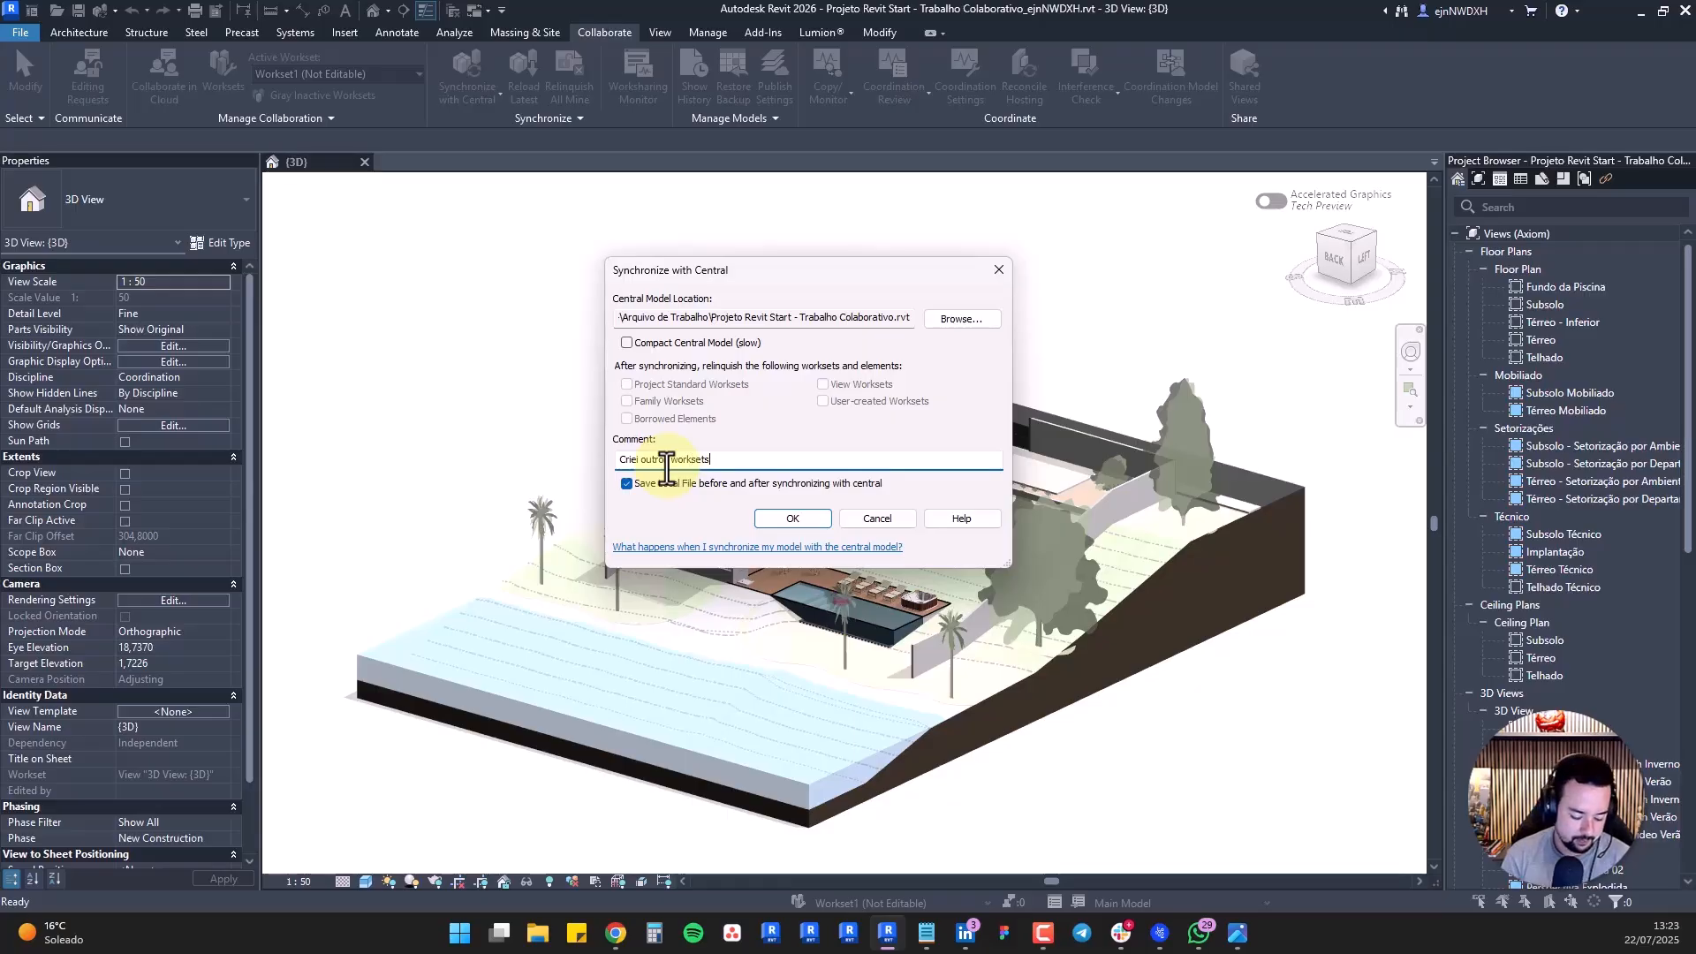
{"action": "type", "text": ", associei el"}
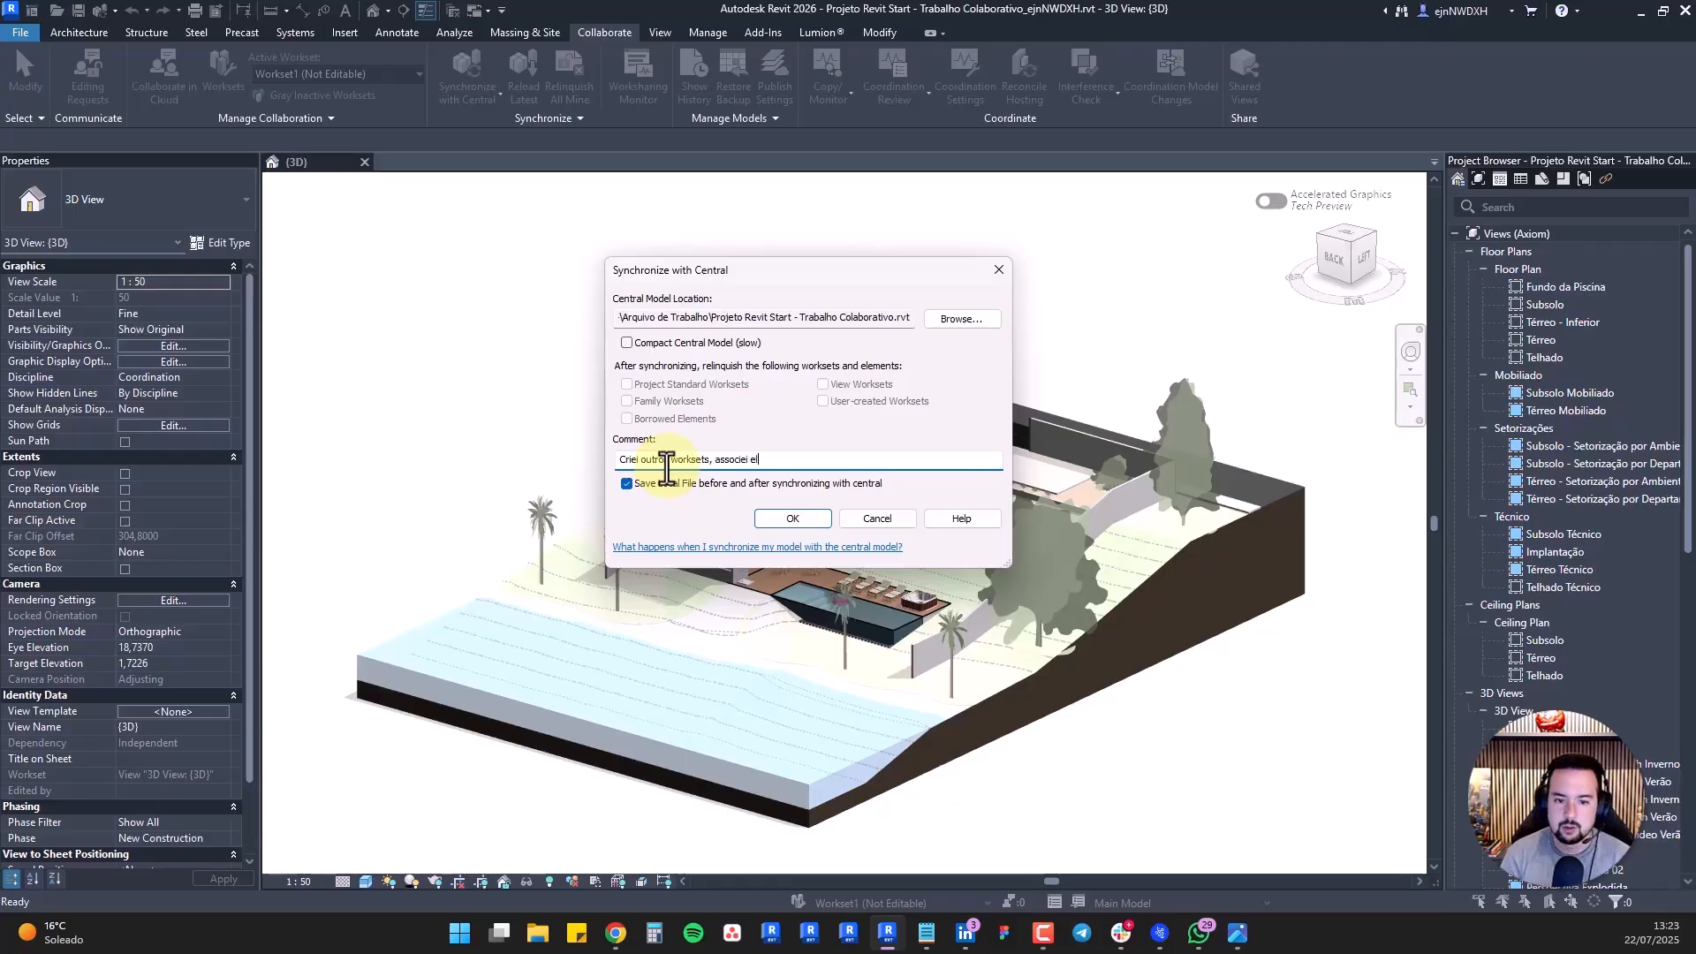
{"action": "type", "text": "ementos a esses "}
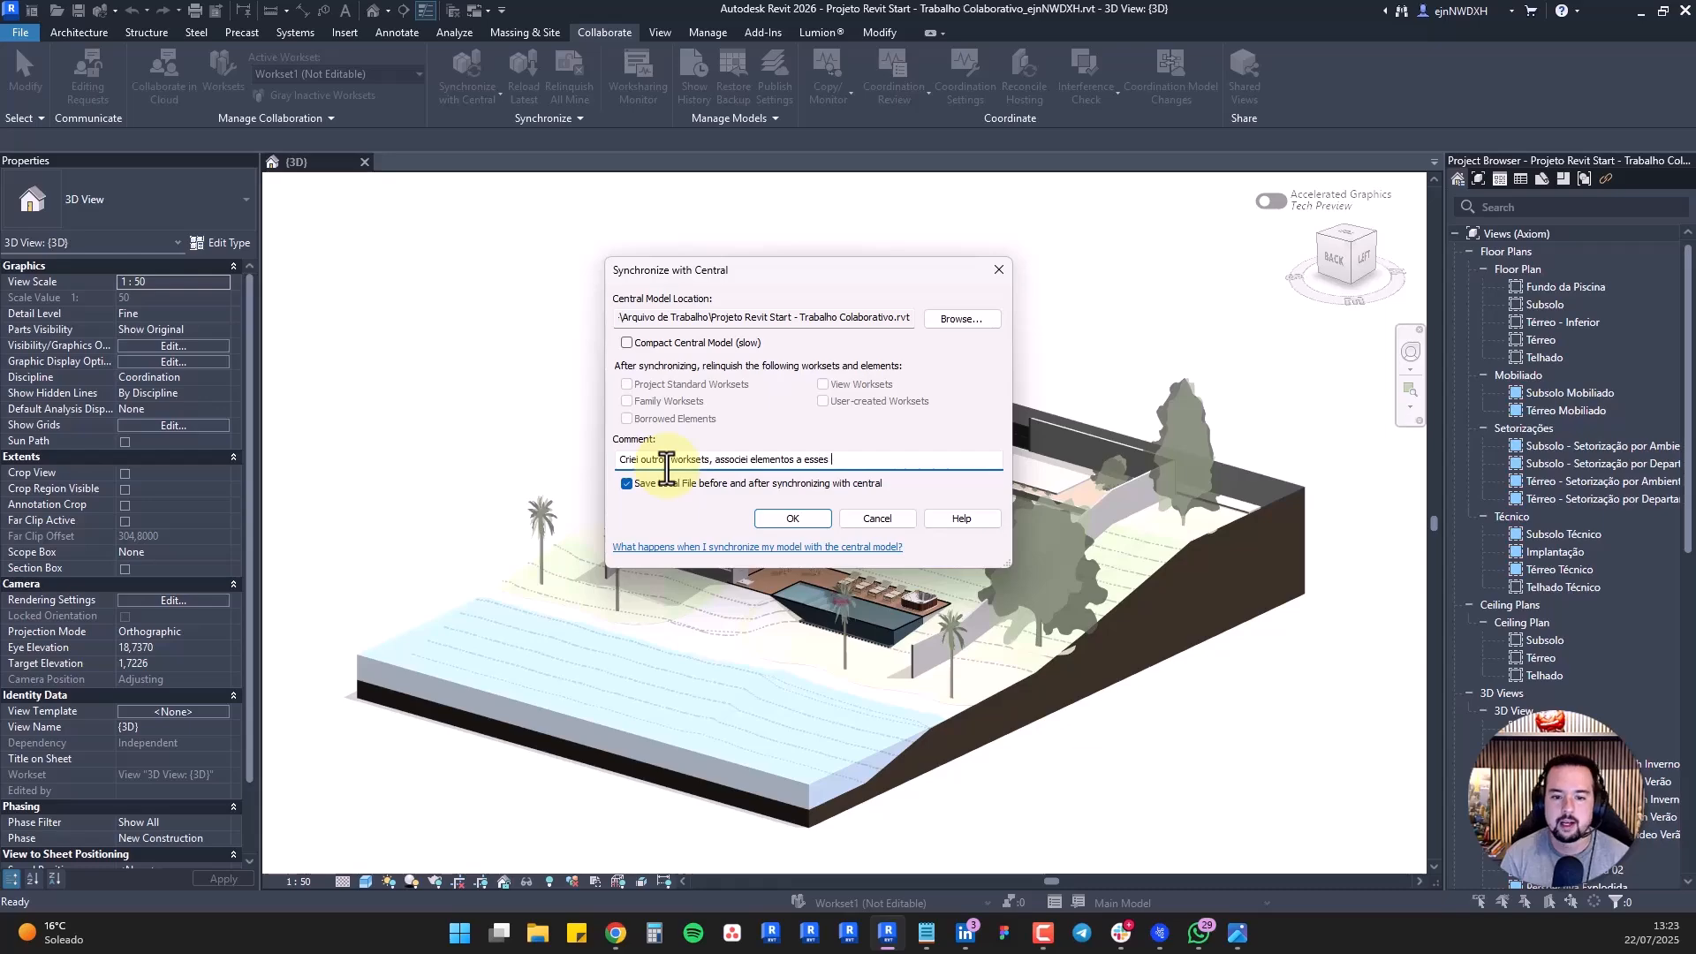
{"action": "type", "text": "work"}
{"action": "type", "text": "sets"}
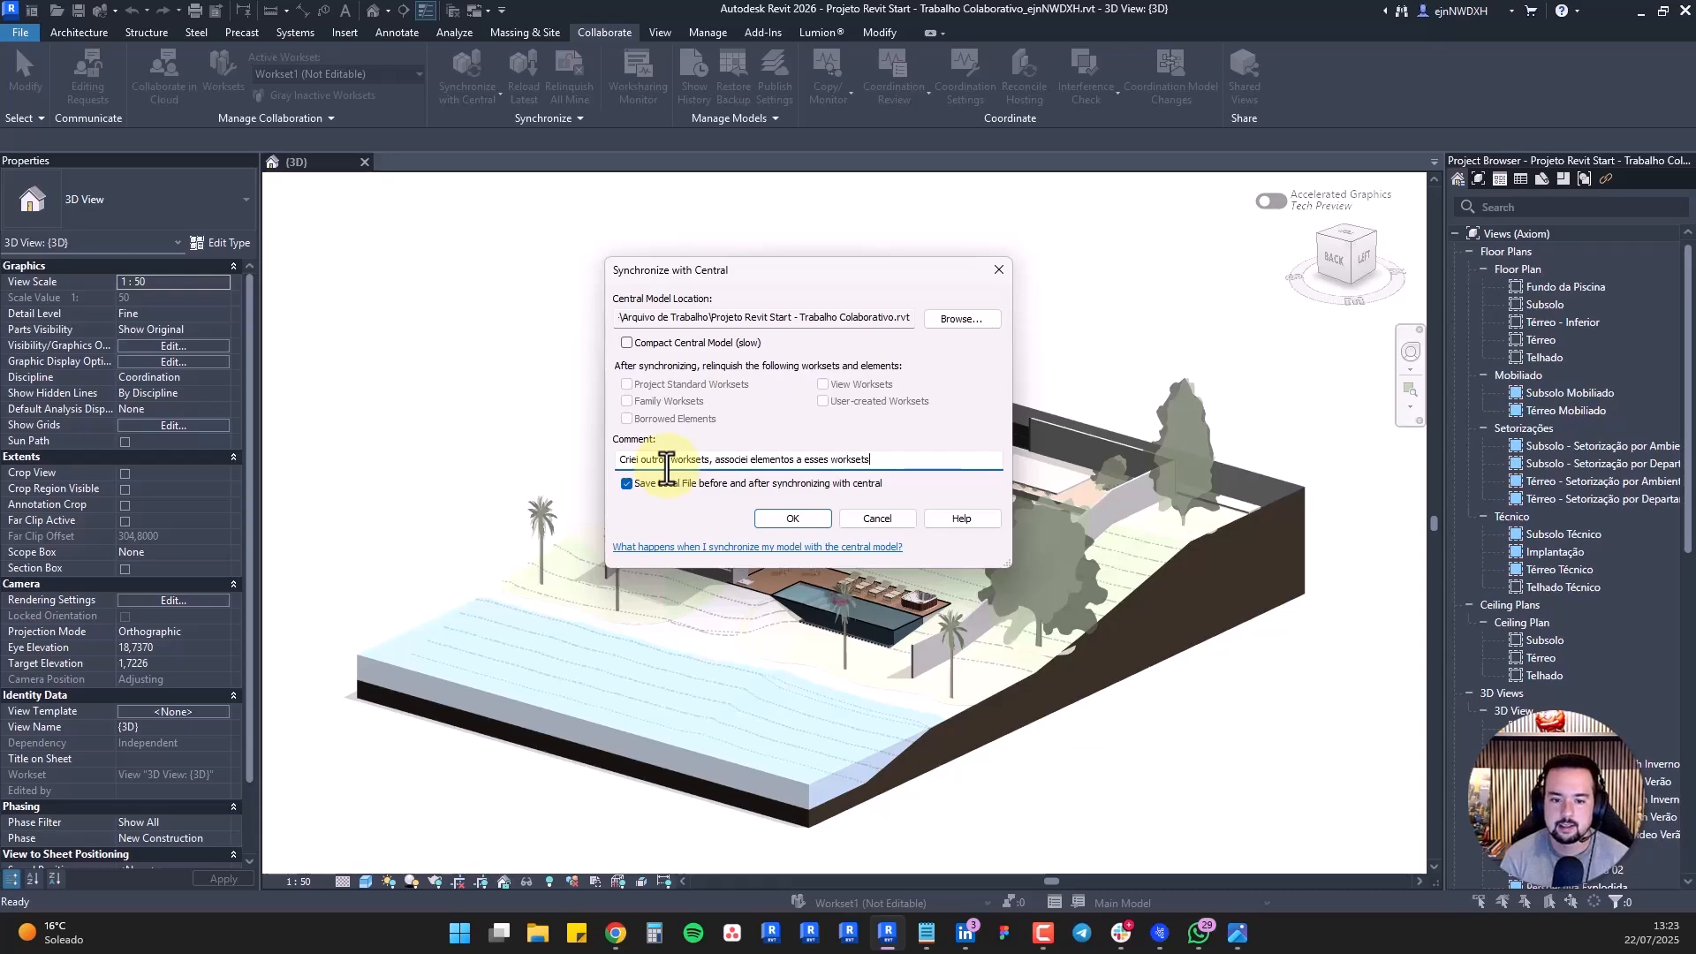
{"action": "type", "text": " e removi a m"}
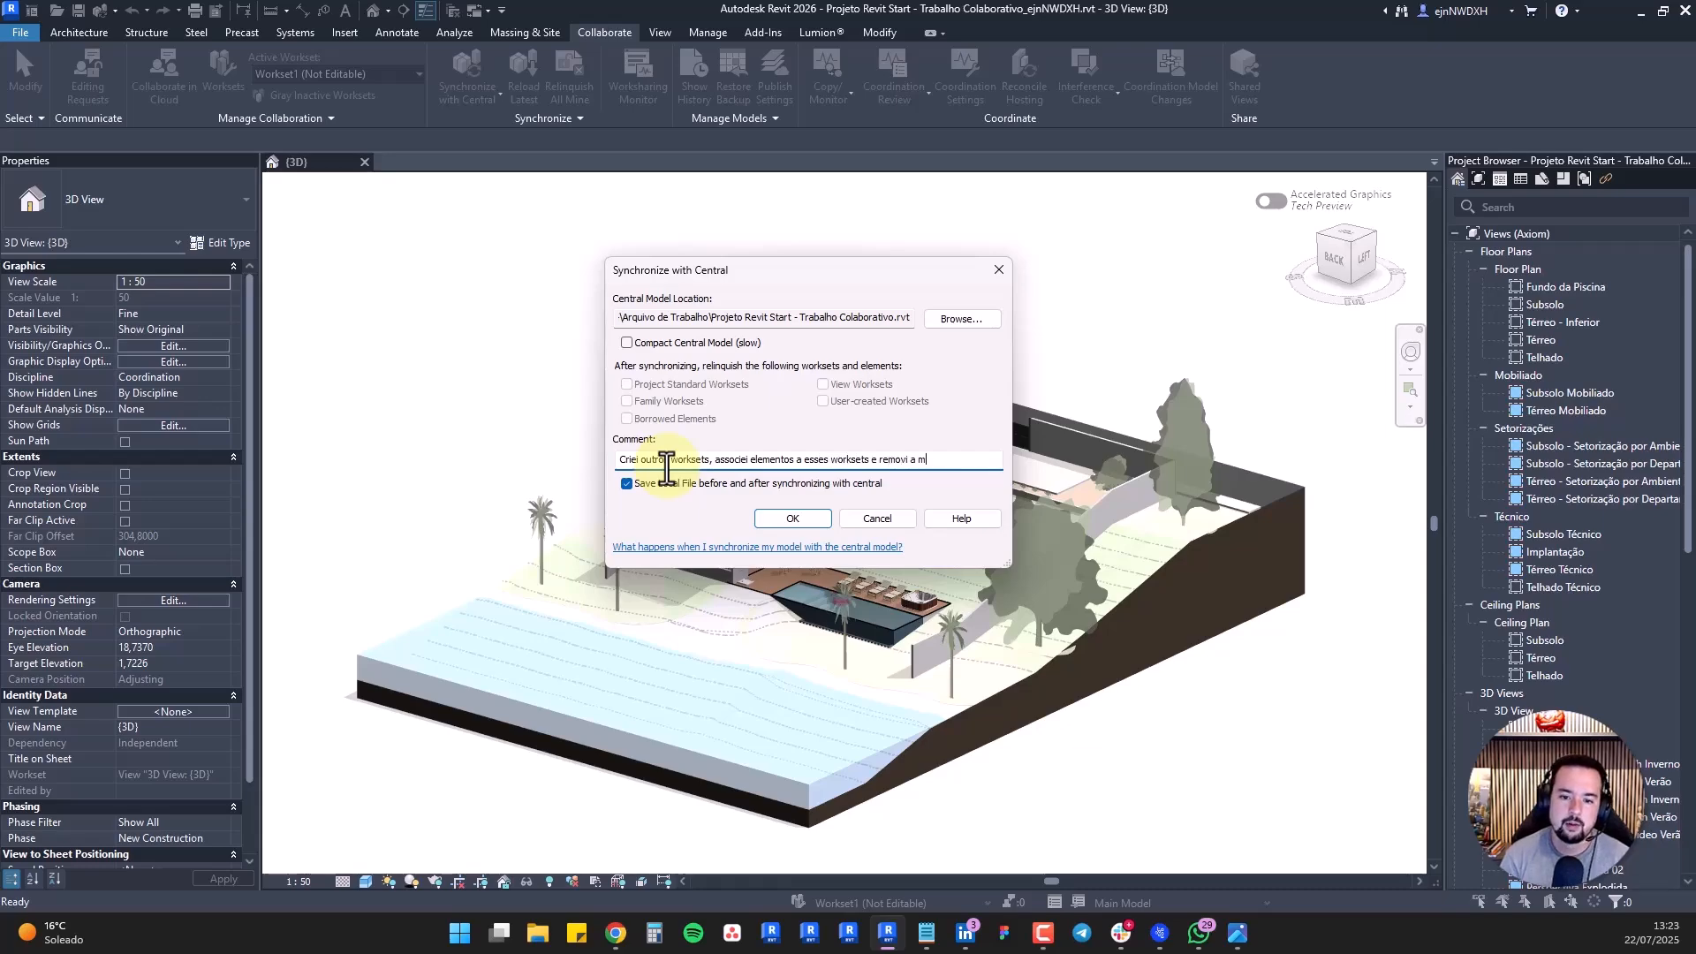
{"action": "type", "text": "inha proprie"}
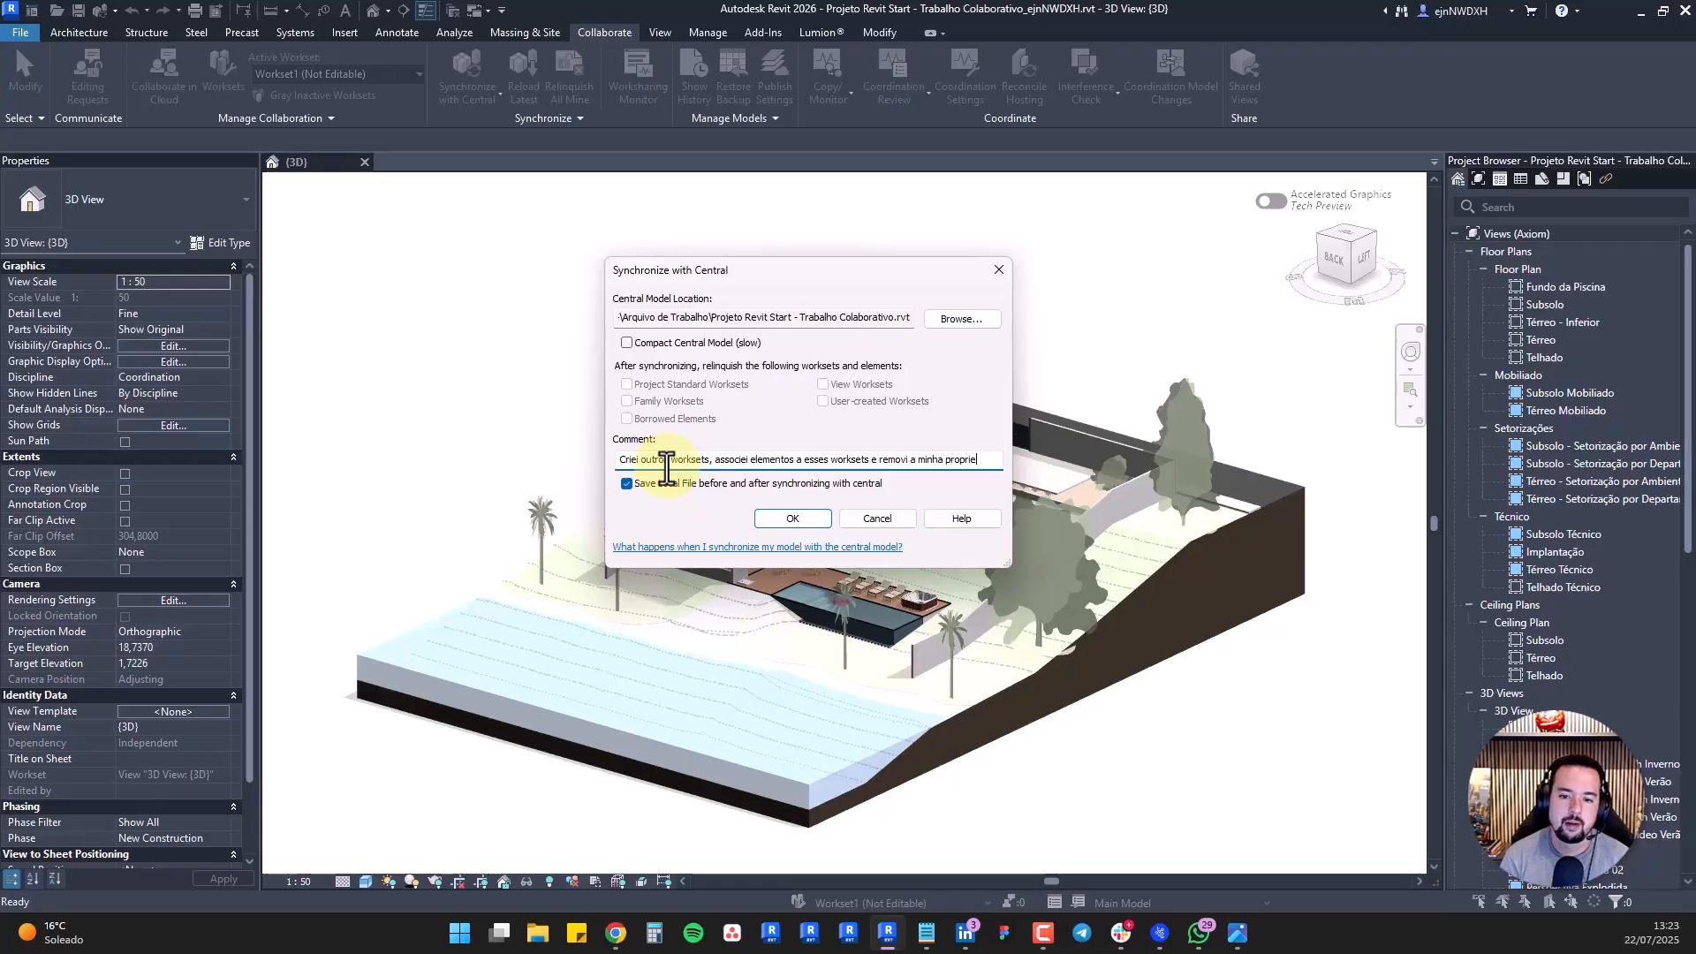
{"action": "type", "text": "dade deles."}
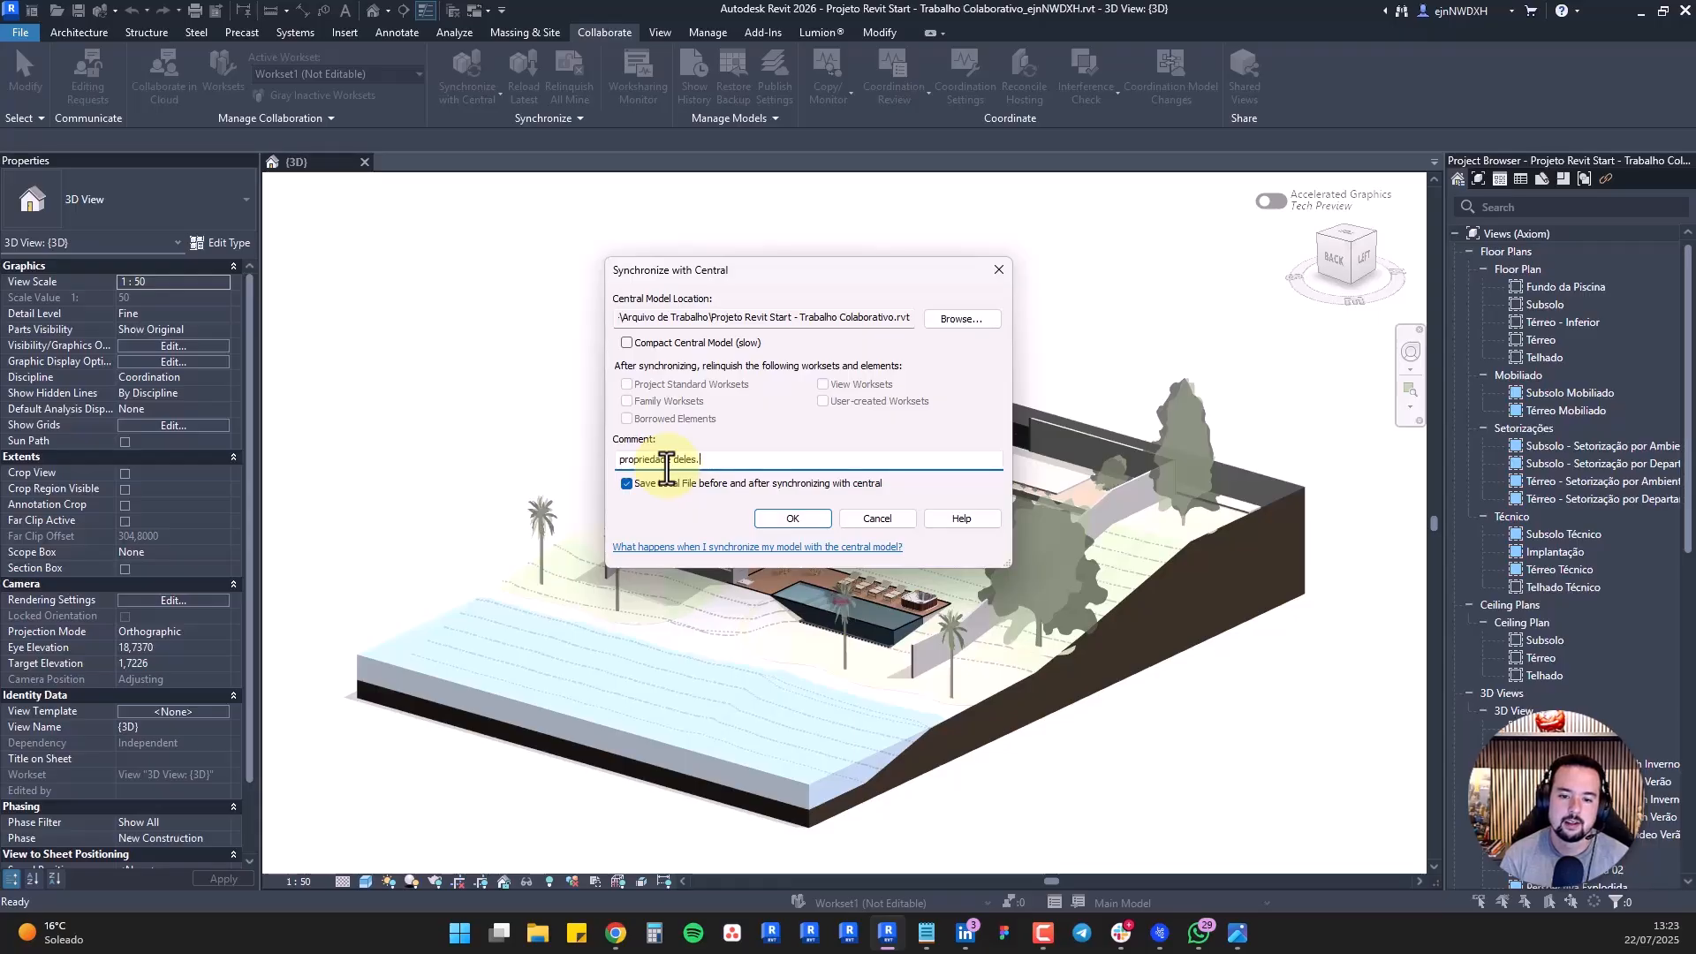
Review the synchronization comment and synchronize the local model with the central model
{"action": "left_click", "coordinate": [833, 430]}
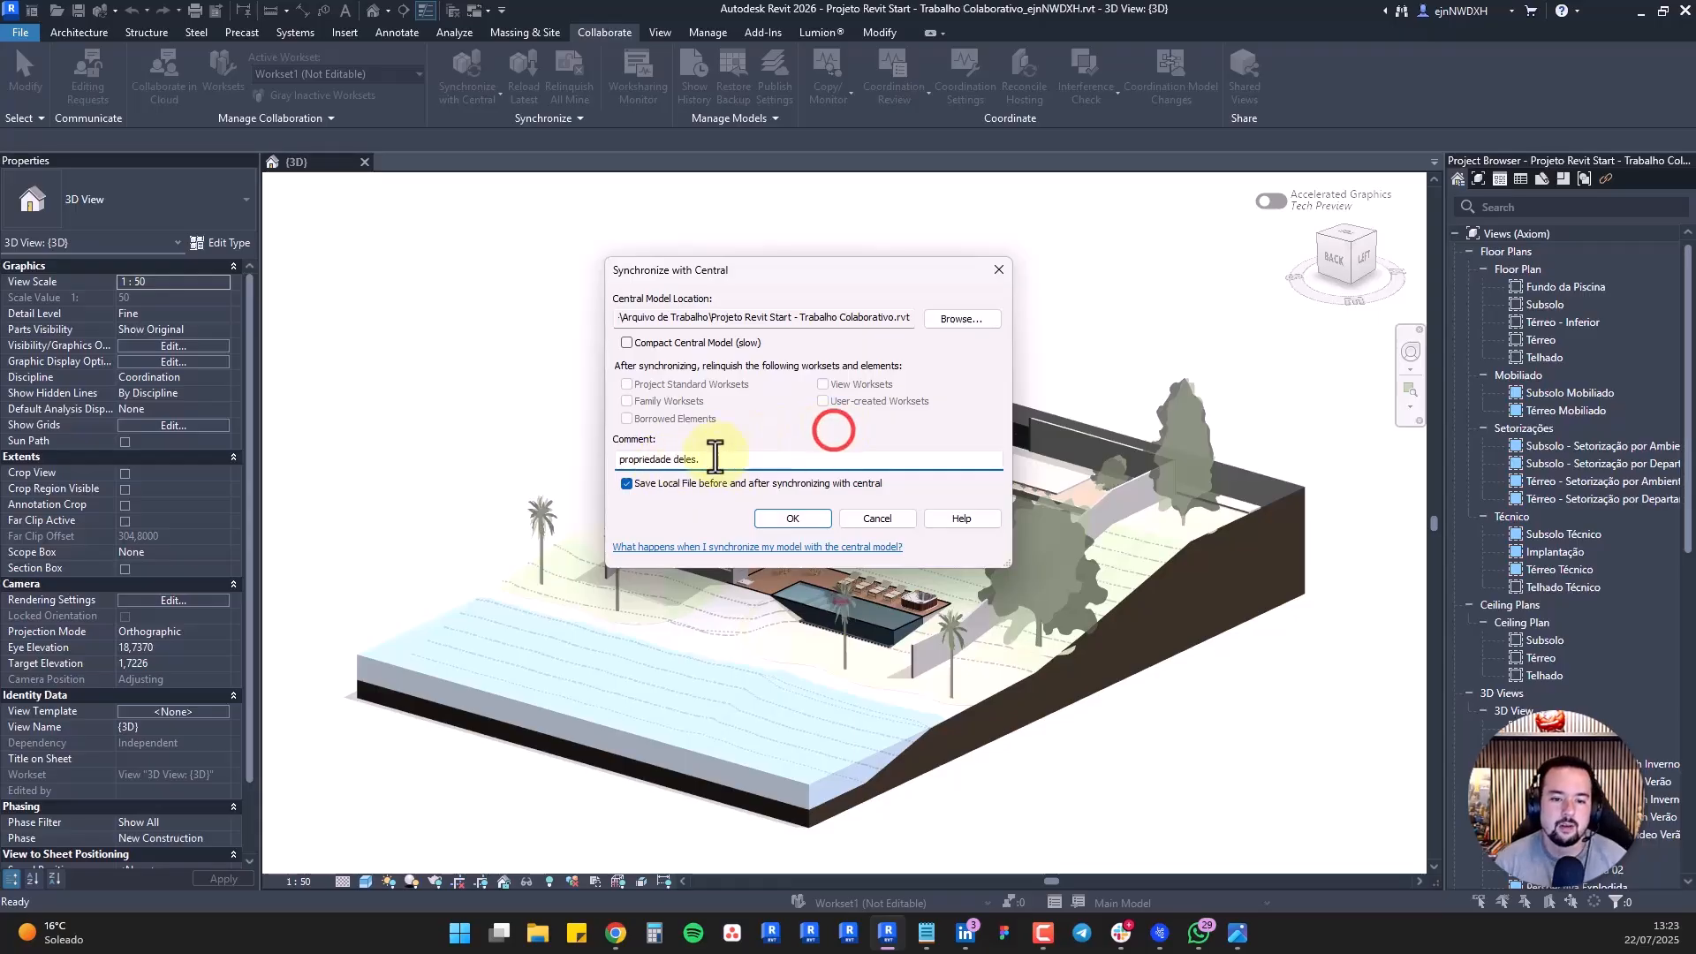
{"action": "left_click_drag", "start_coordinate": [713, 454], "coordinate": [628, 428]}
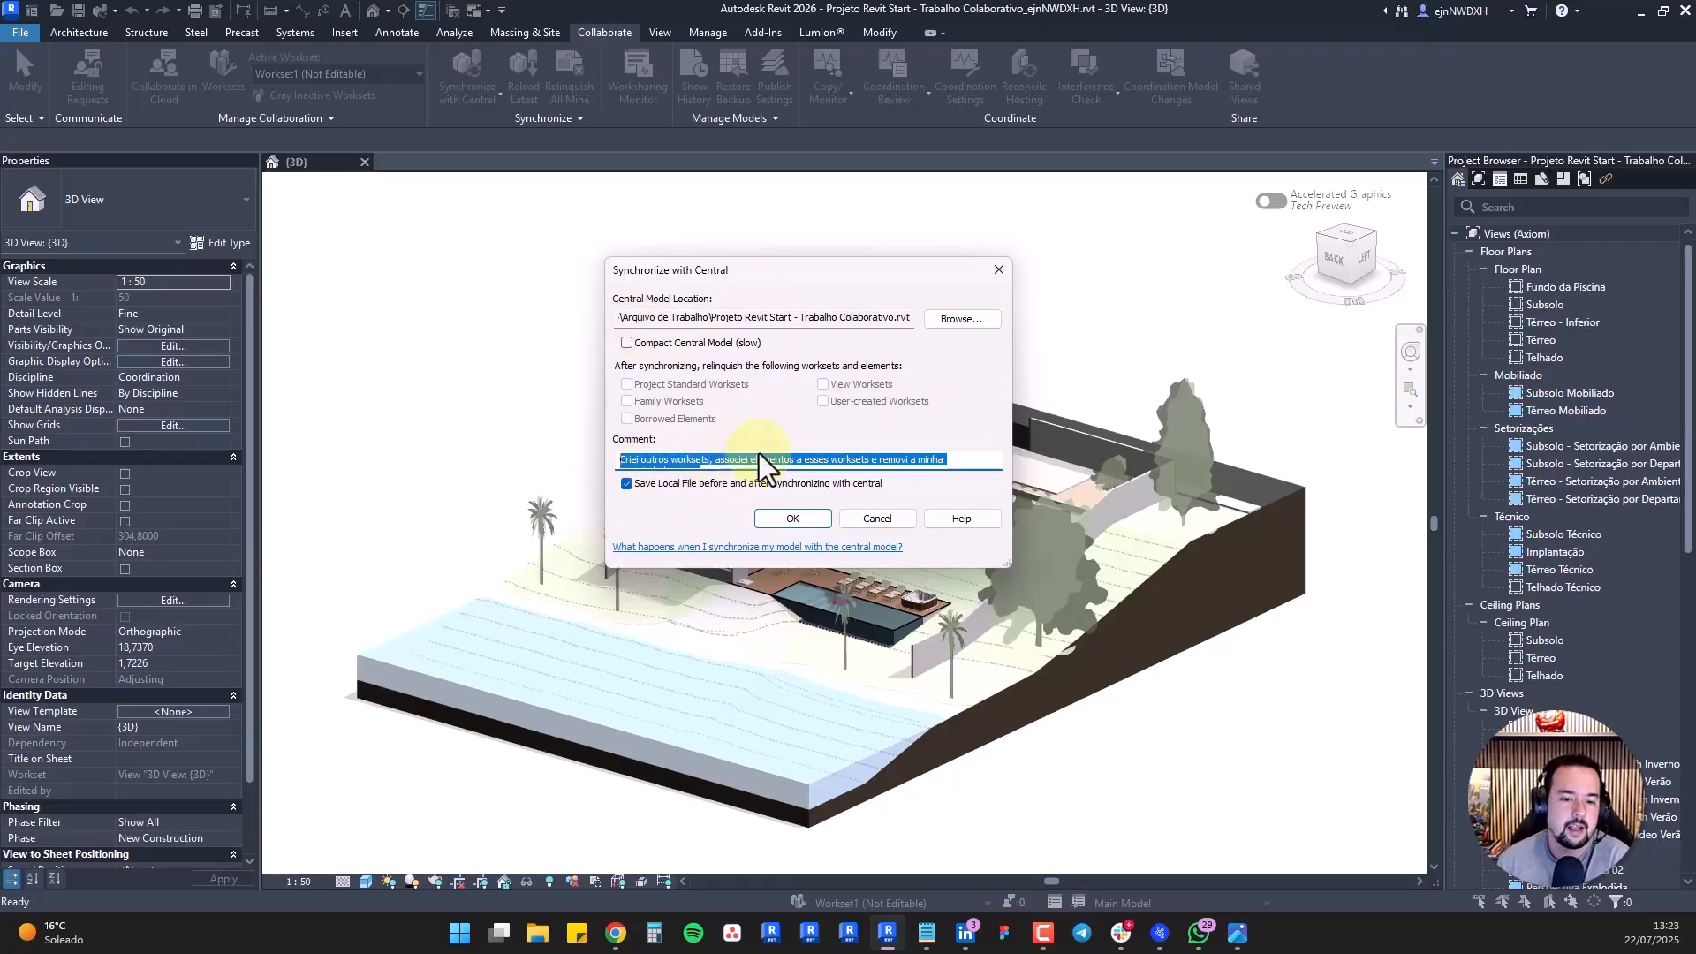
{"action": "left_click", "coordinate": [794, 520]}
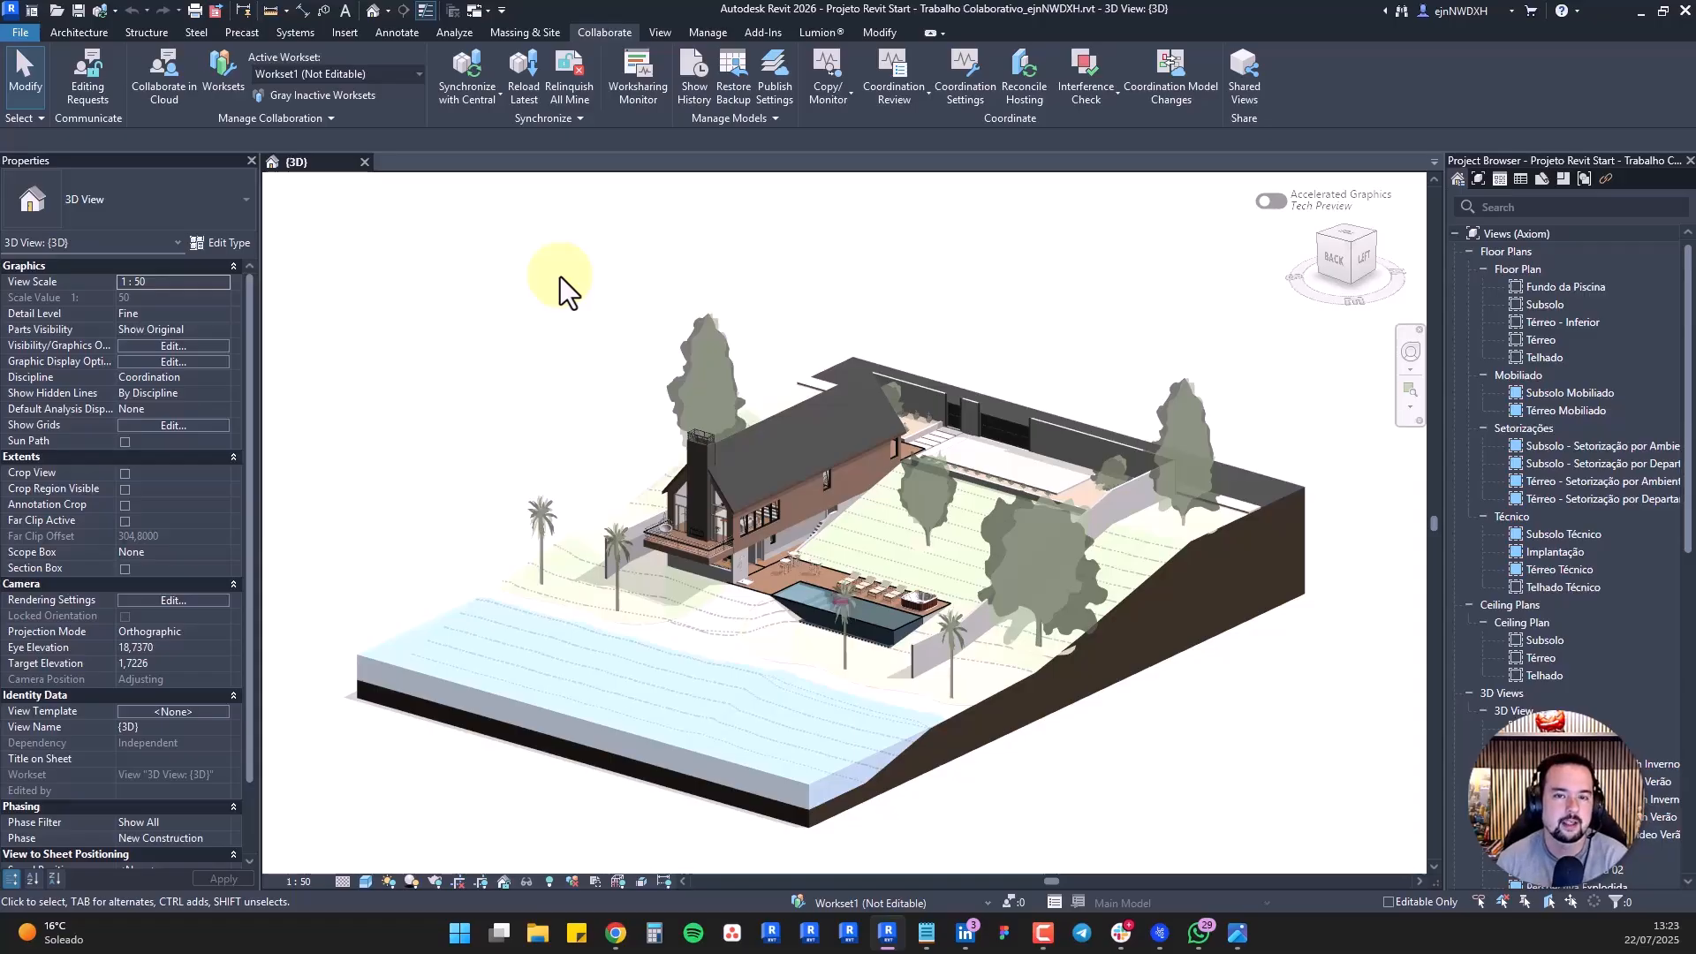
Open the Worksets dialog, inspect the Editable options of Paredes, and try to rename that workset while it is not editable
{"action": "left_click", "coordinate": [221, 75]}
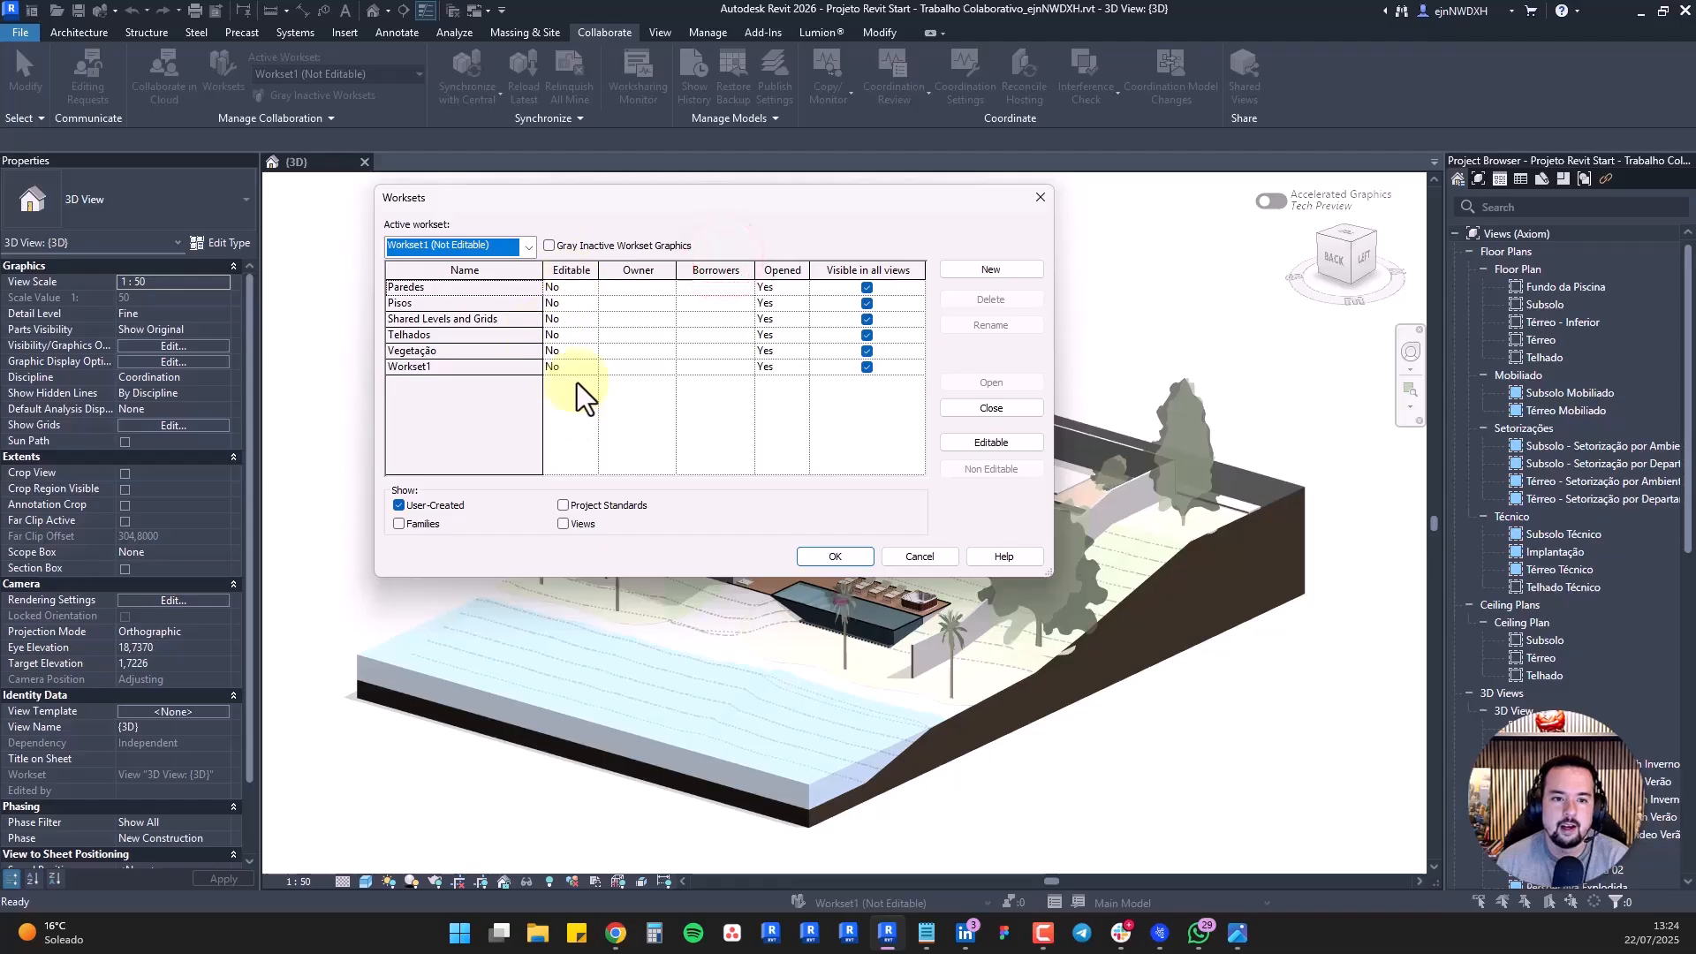
{"action": "left_click", "coordinate": [591, 291]}
{"action": "left_click", "coordinate": [588, 288]}
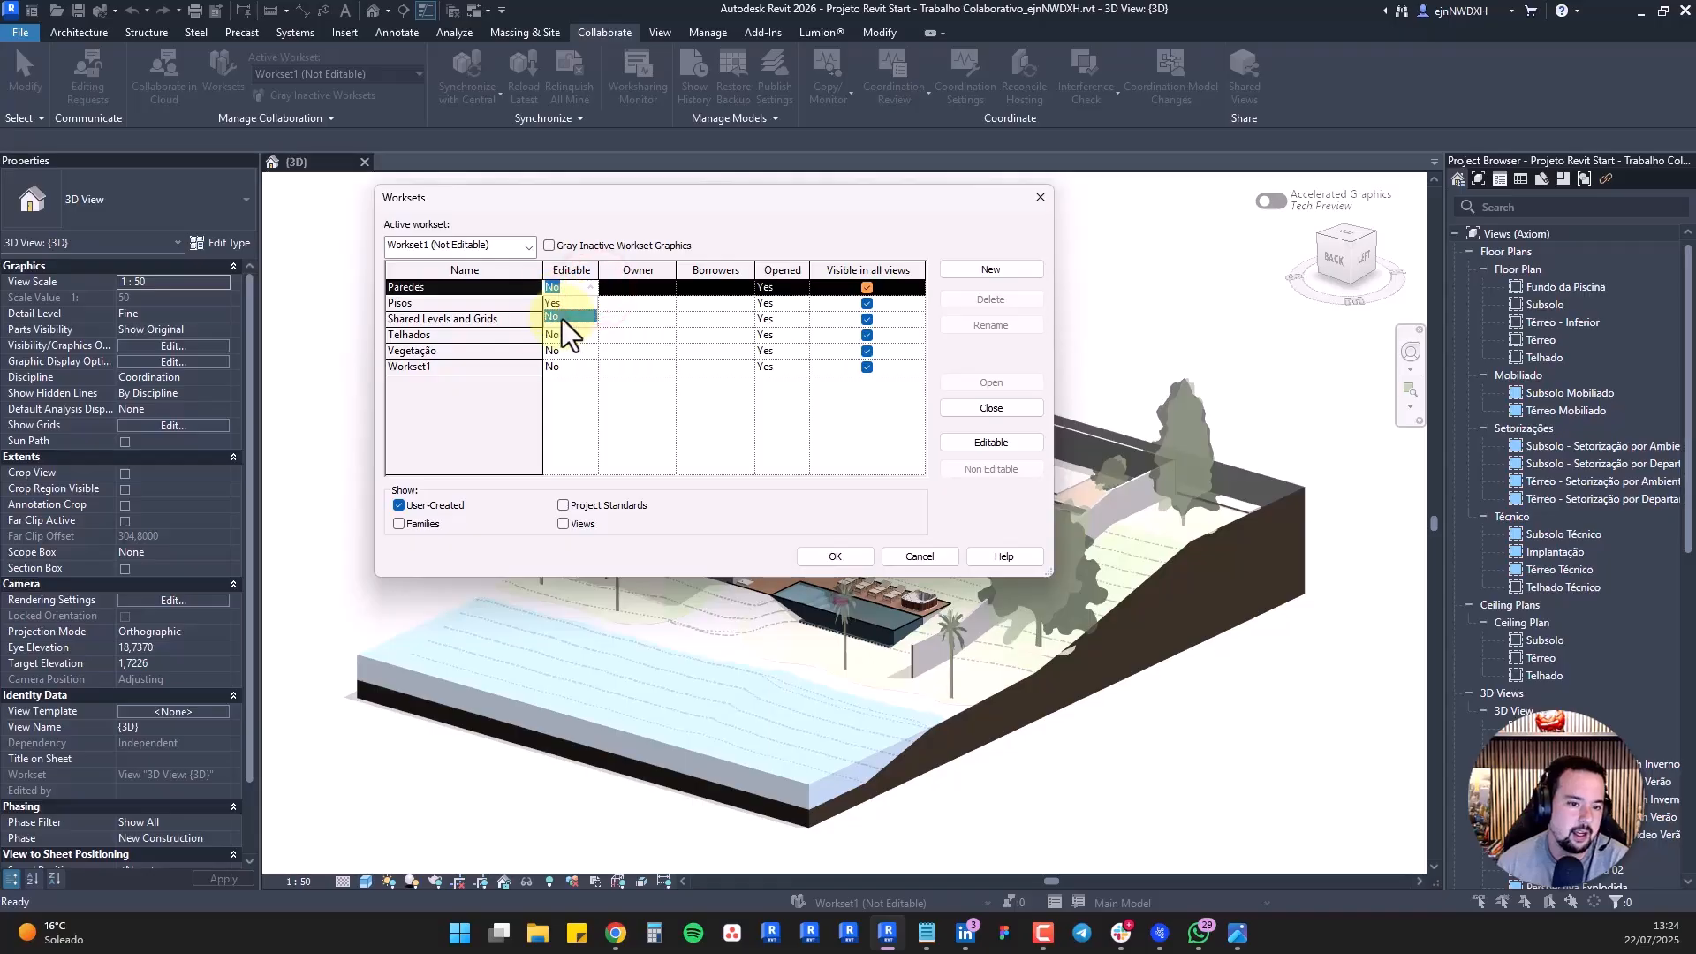
{"action": "left_click", "coordinate": [651, 428]}
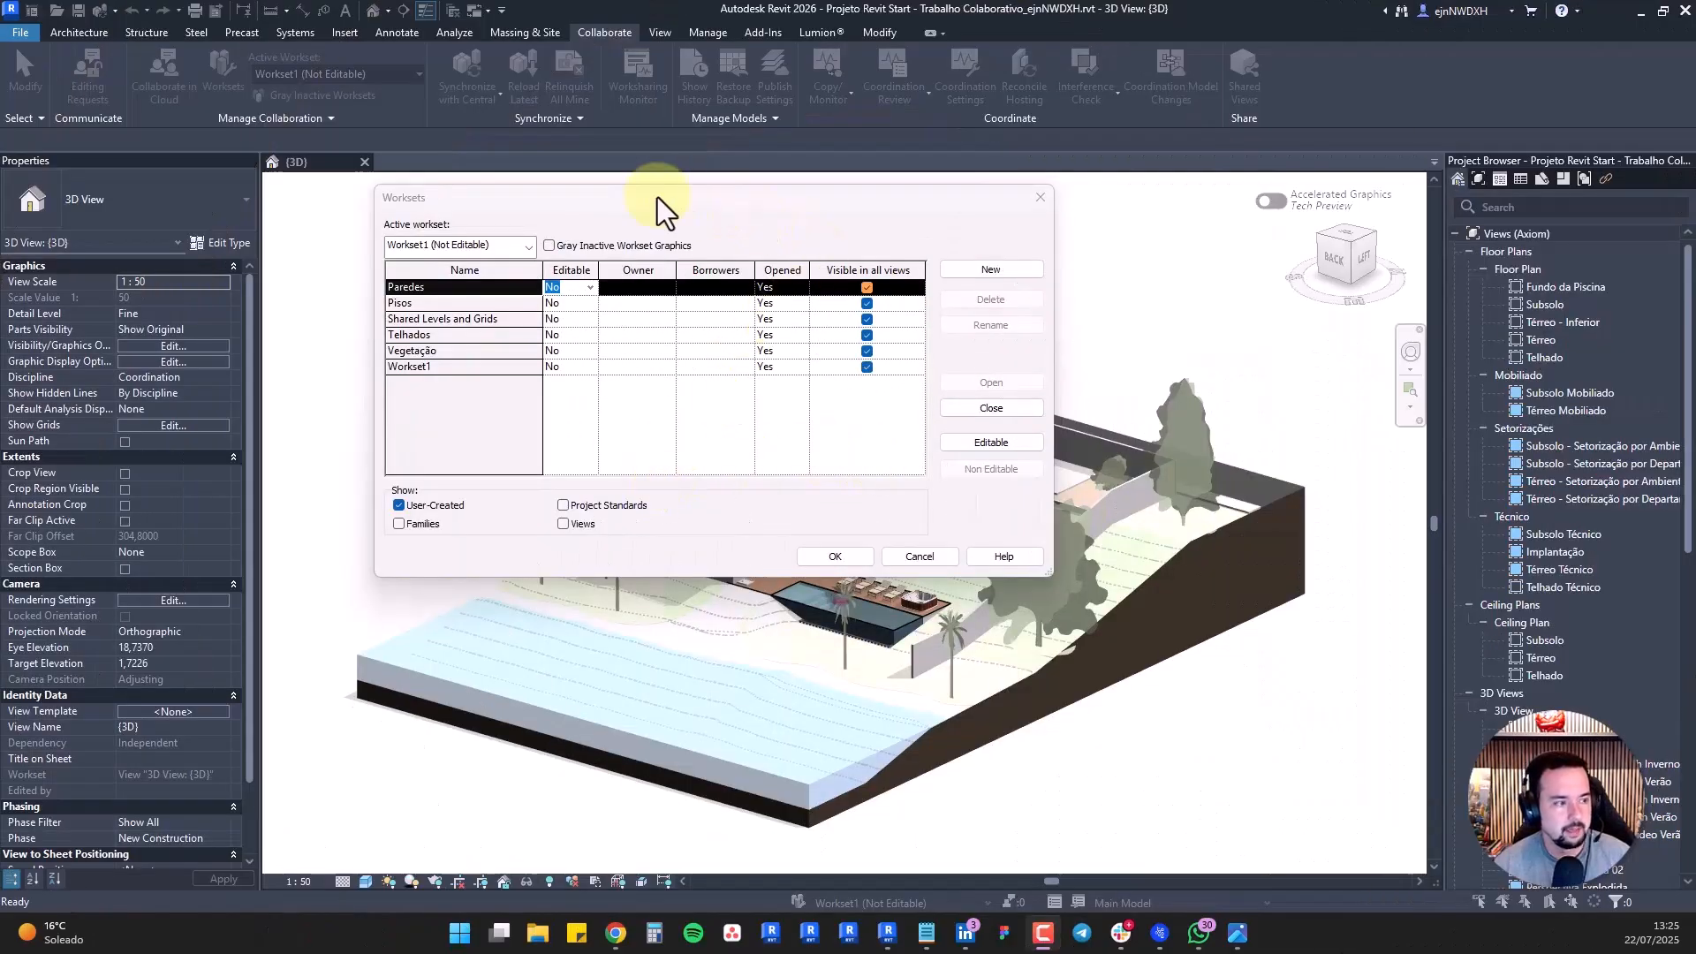
{"action": "left_click_drag", "start_coordinate": [658, 198], "coordinate": [670, 193]}
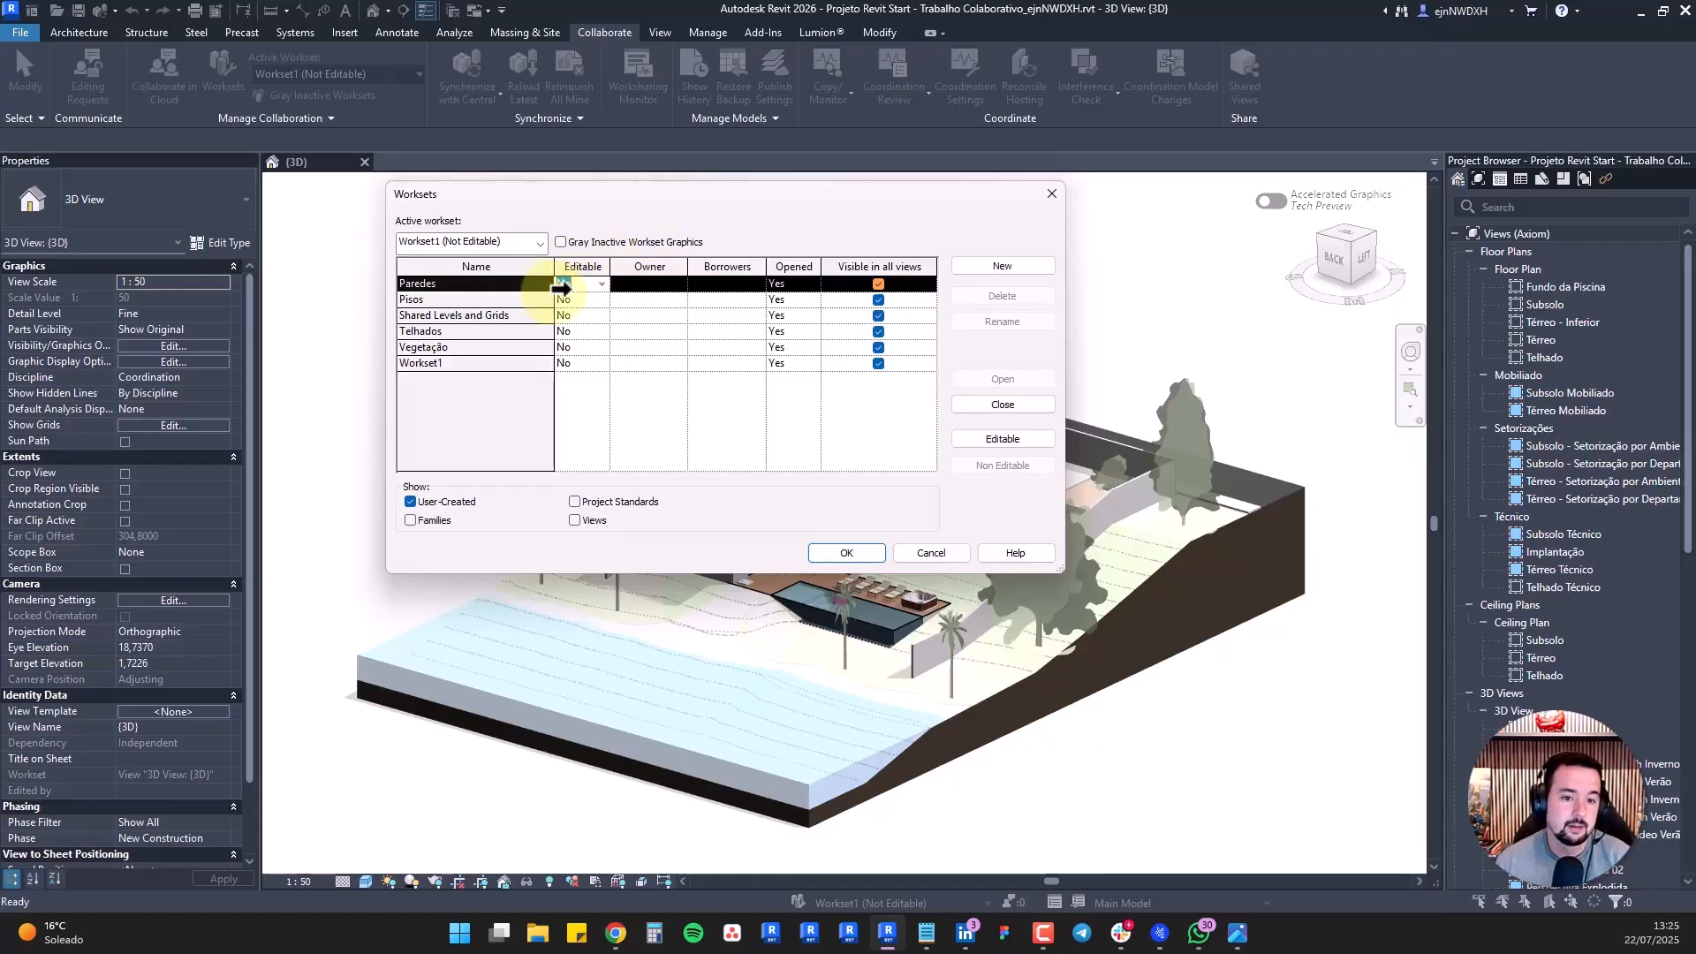
{"action": "left_click", "coordinate": [455, 424]}
{"action": "left_click", "coordinate": [462, 281]}
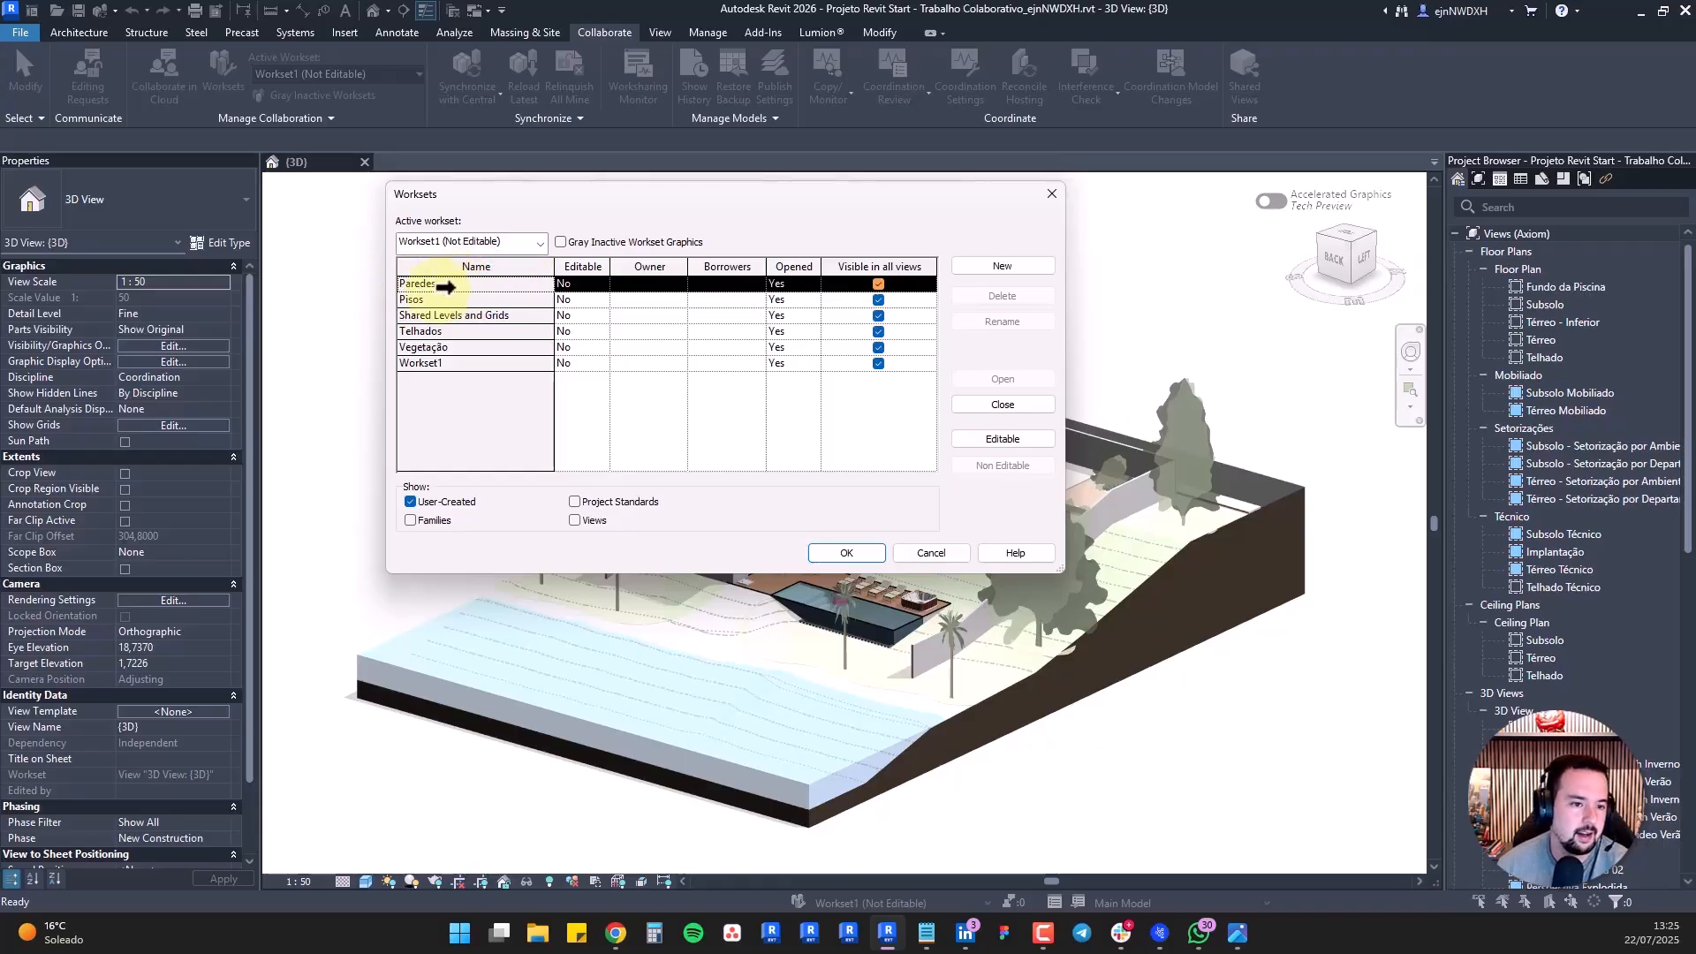
{"action": "left_click", "coordinate": [1003, 324]}
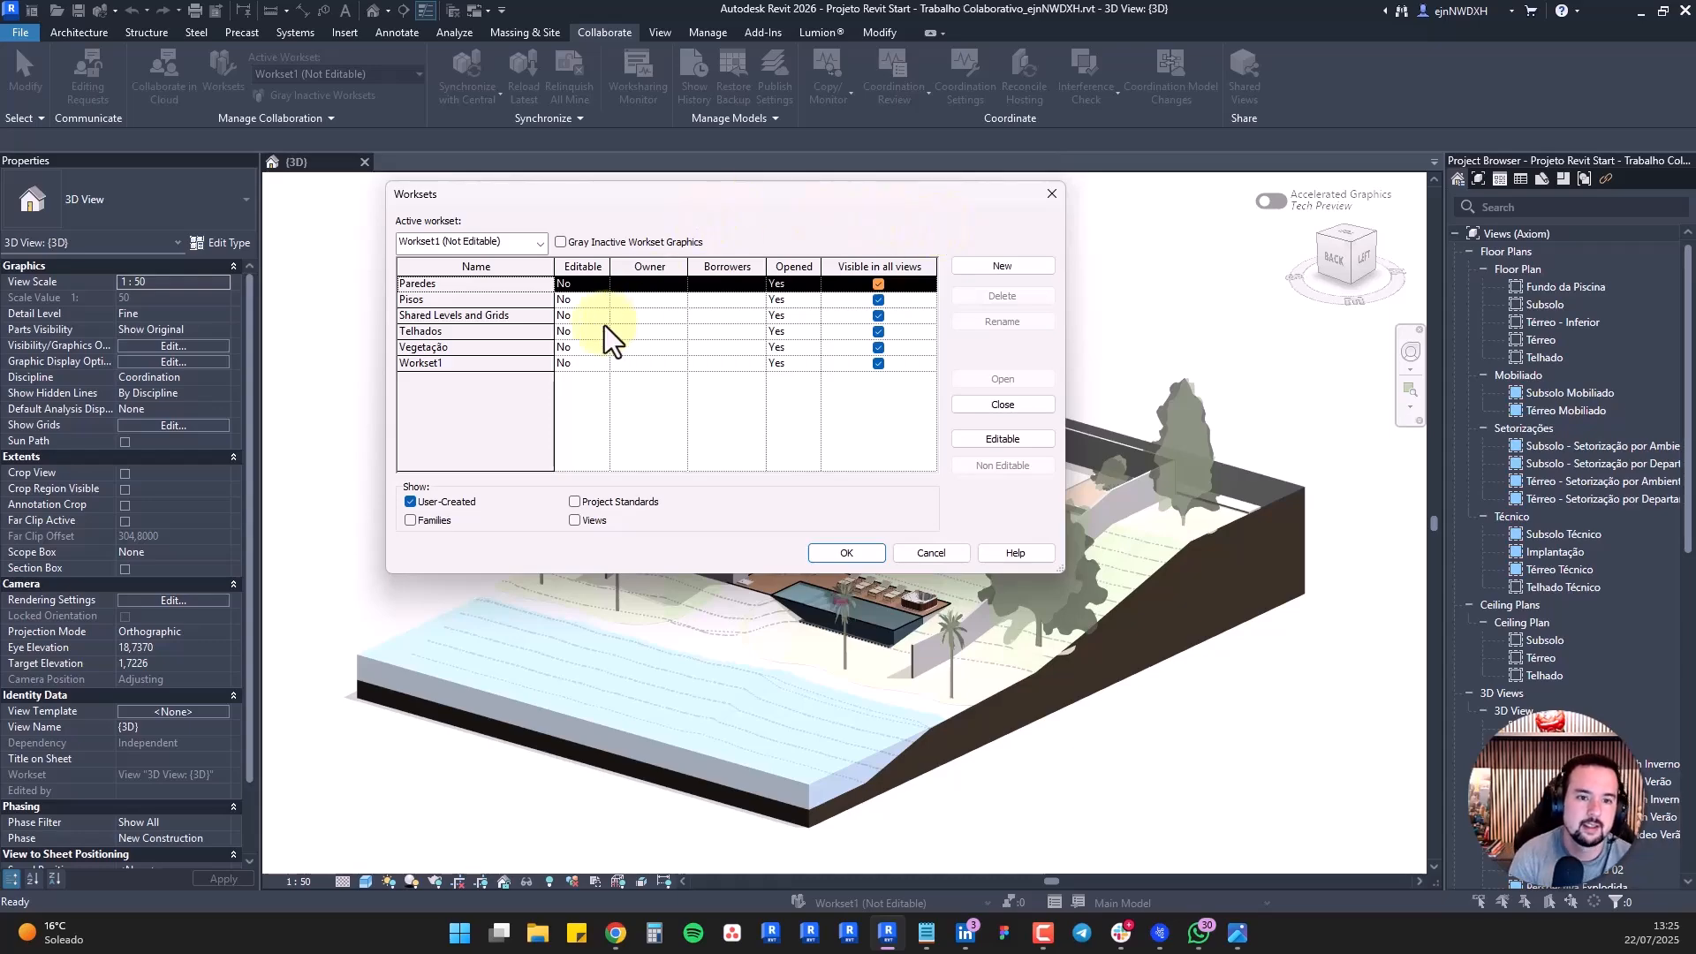
Set Editable to Yes for the Paredes workset and try to rename it
{"action": "left_click", "coordinate": [574, 284]}
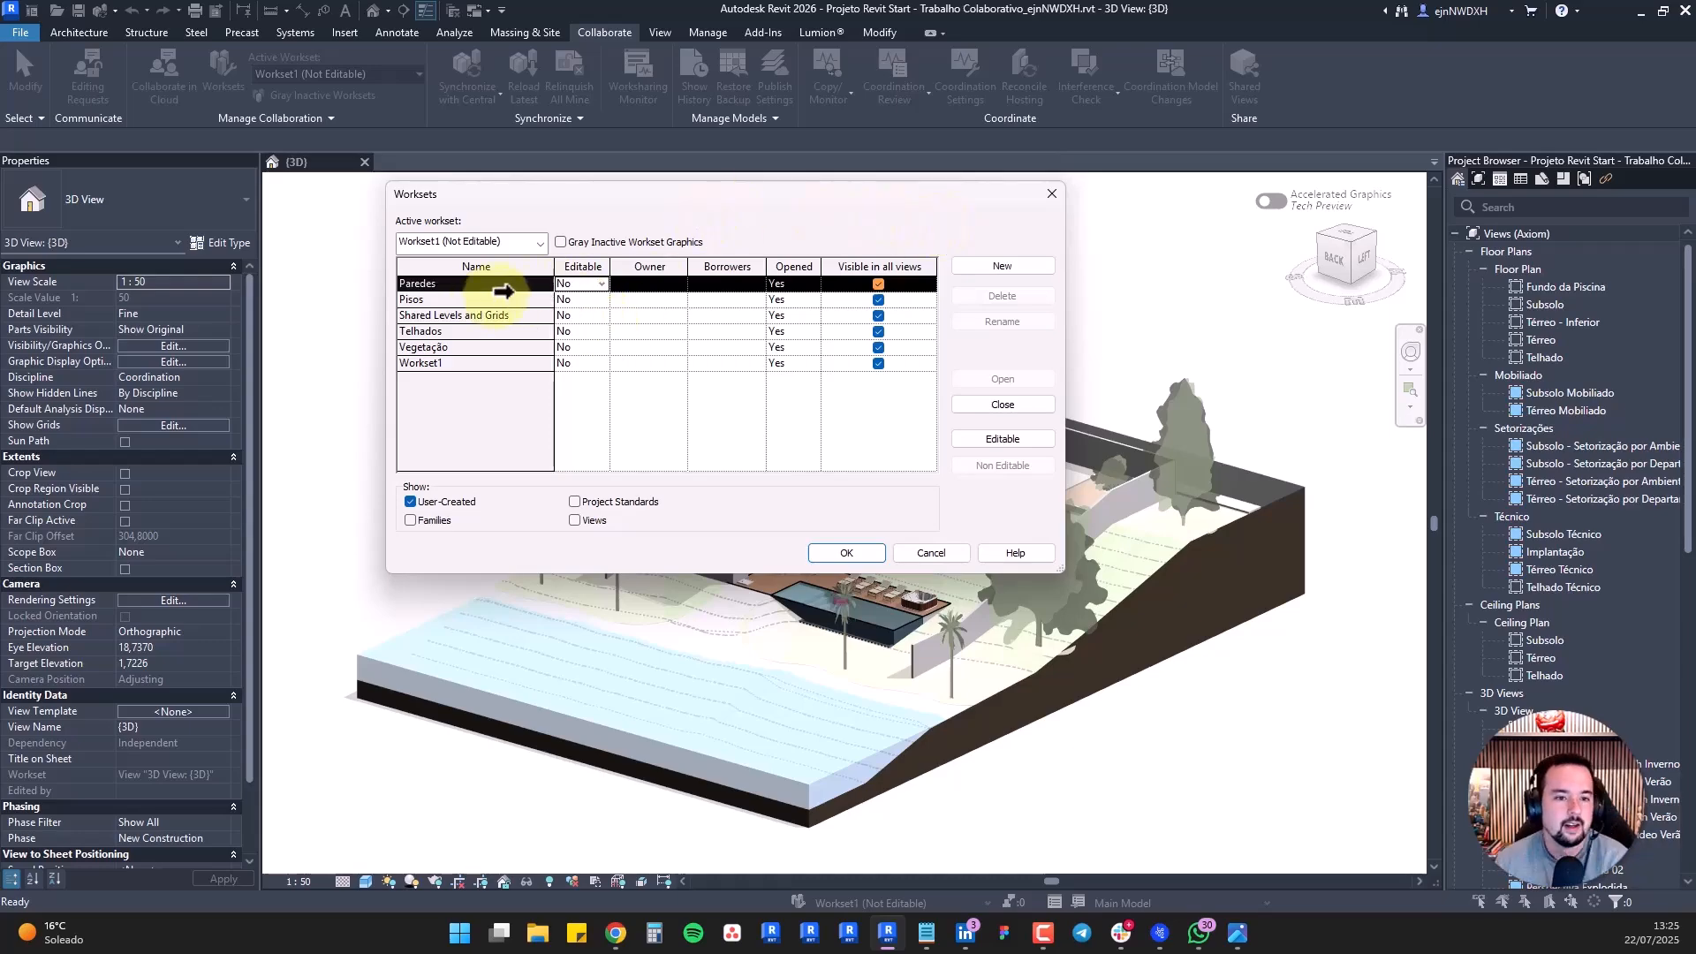
{"action": "left_click", "coordinate": [602, 285]}
{"action": "left_click", "coordinate": [586, 299]}
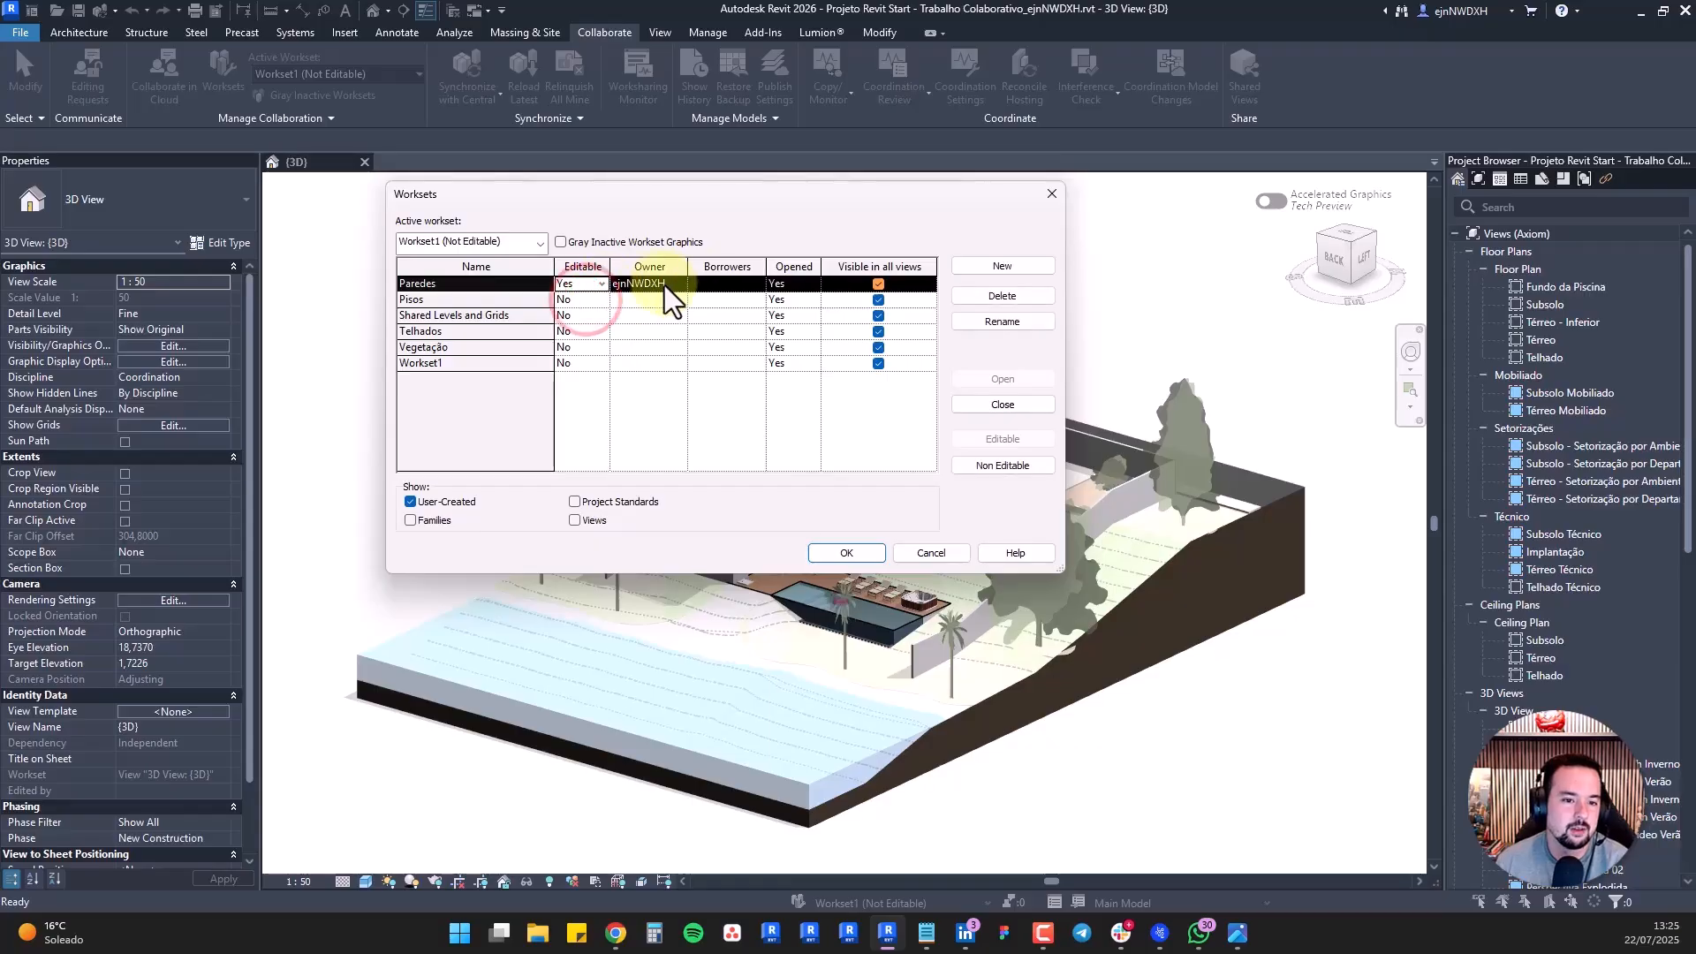
{"action": "left_click", "coordinate": [1015, 320]}
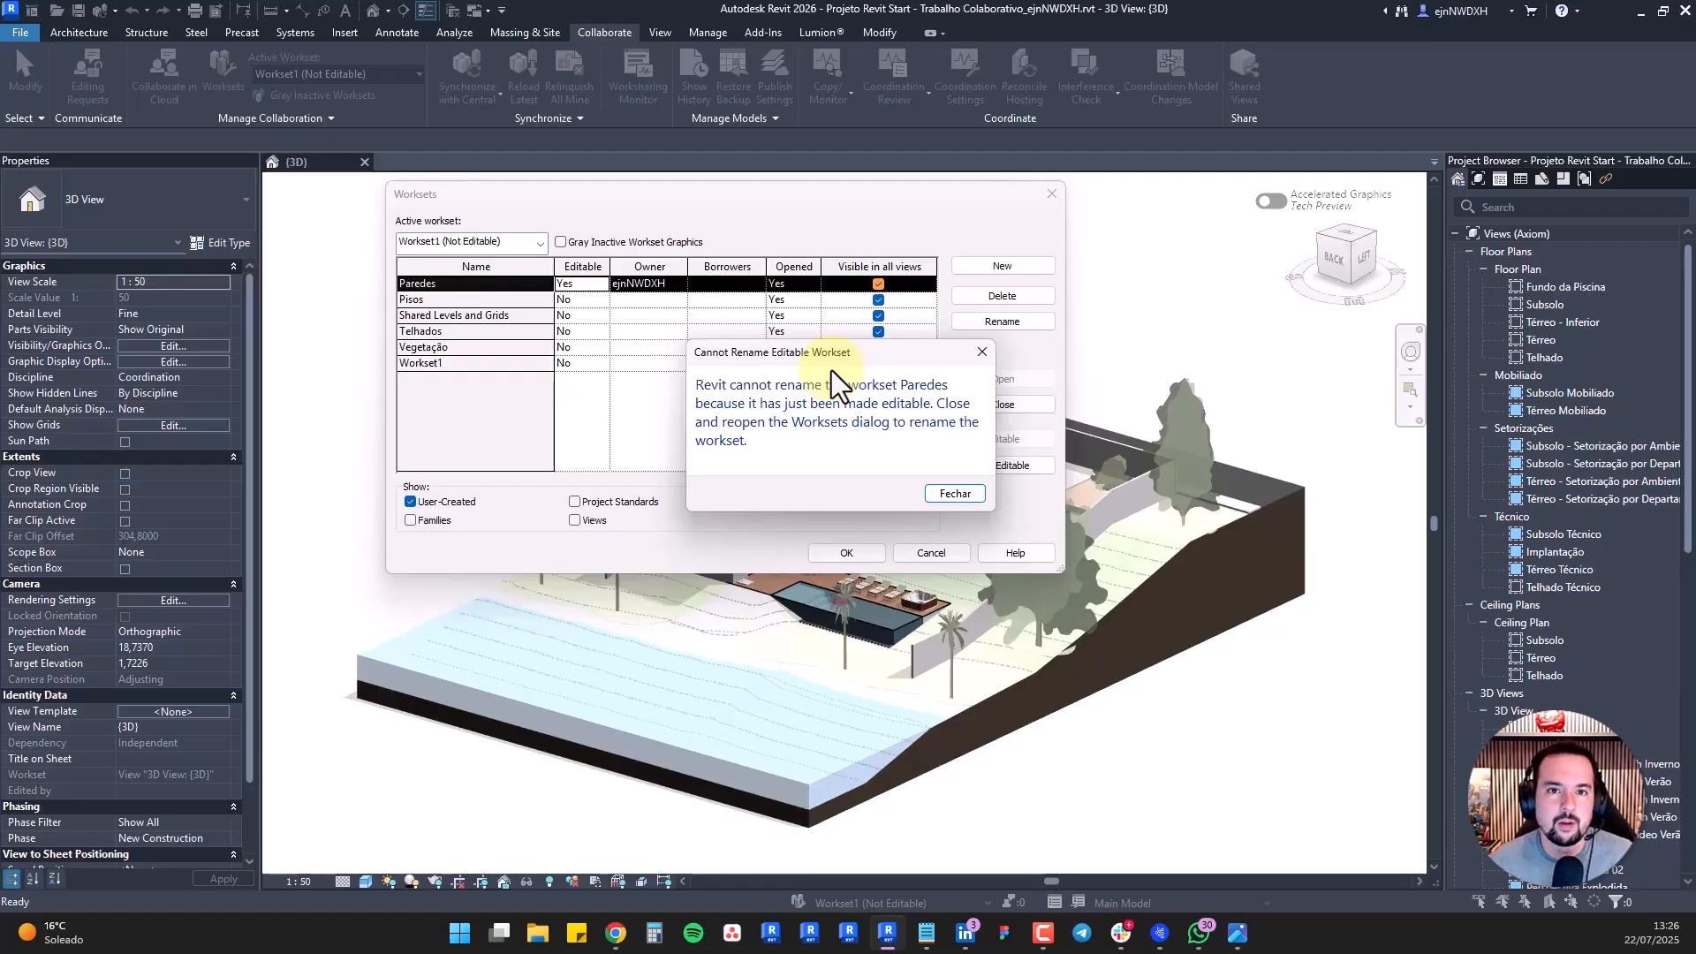
{"action": "left_click", "coordinate": [978, 351]}
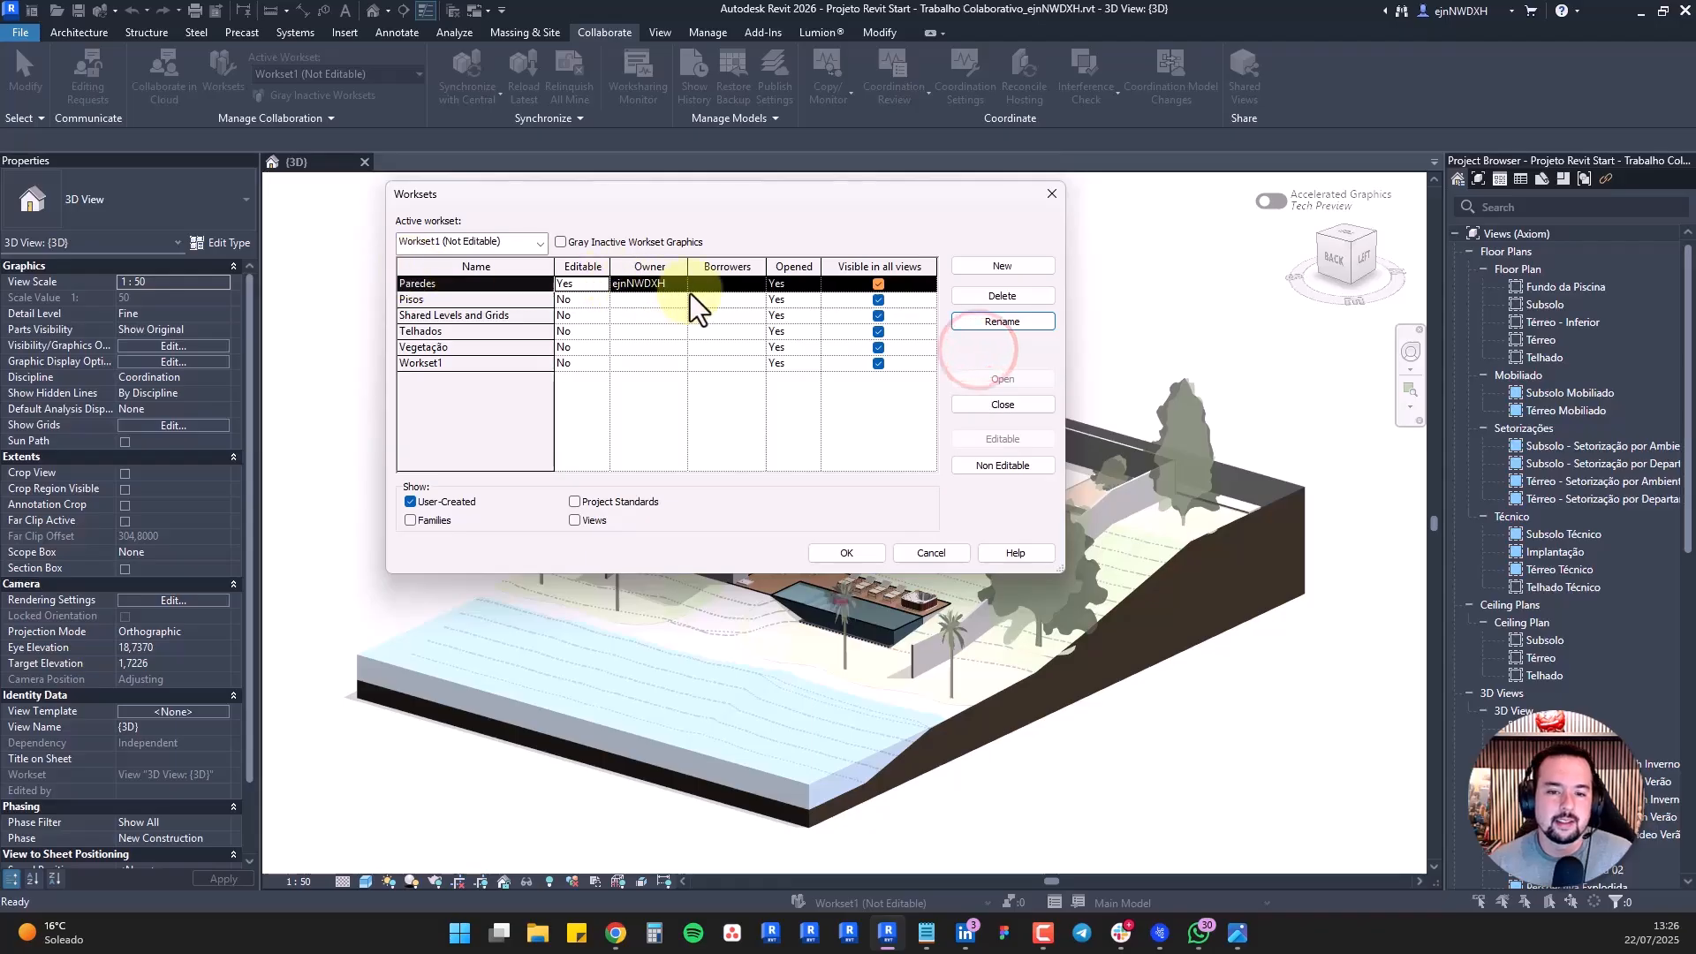
Apply the workset changes without making Paredes the active workset
{"action": "left_click", "coordinate": [854, 557]}
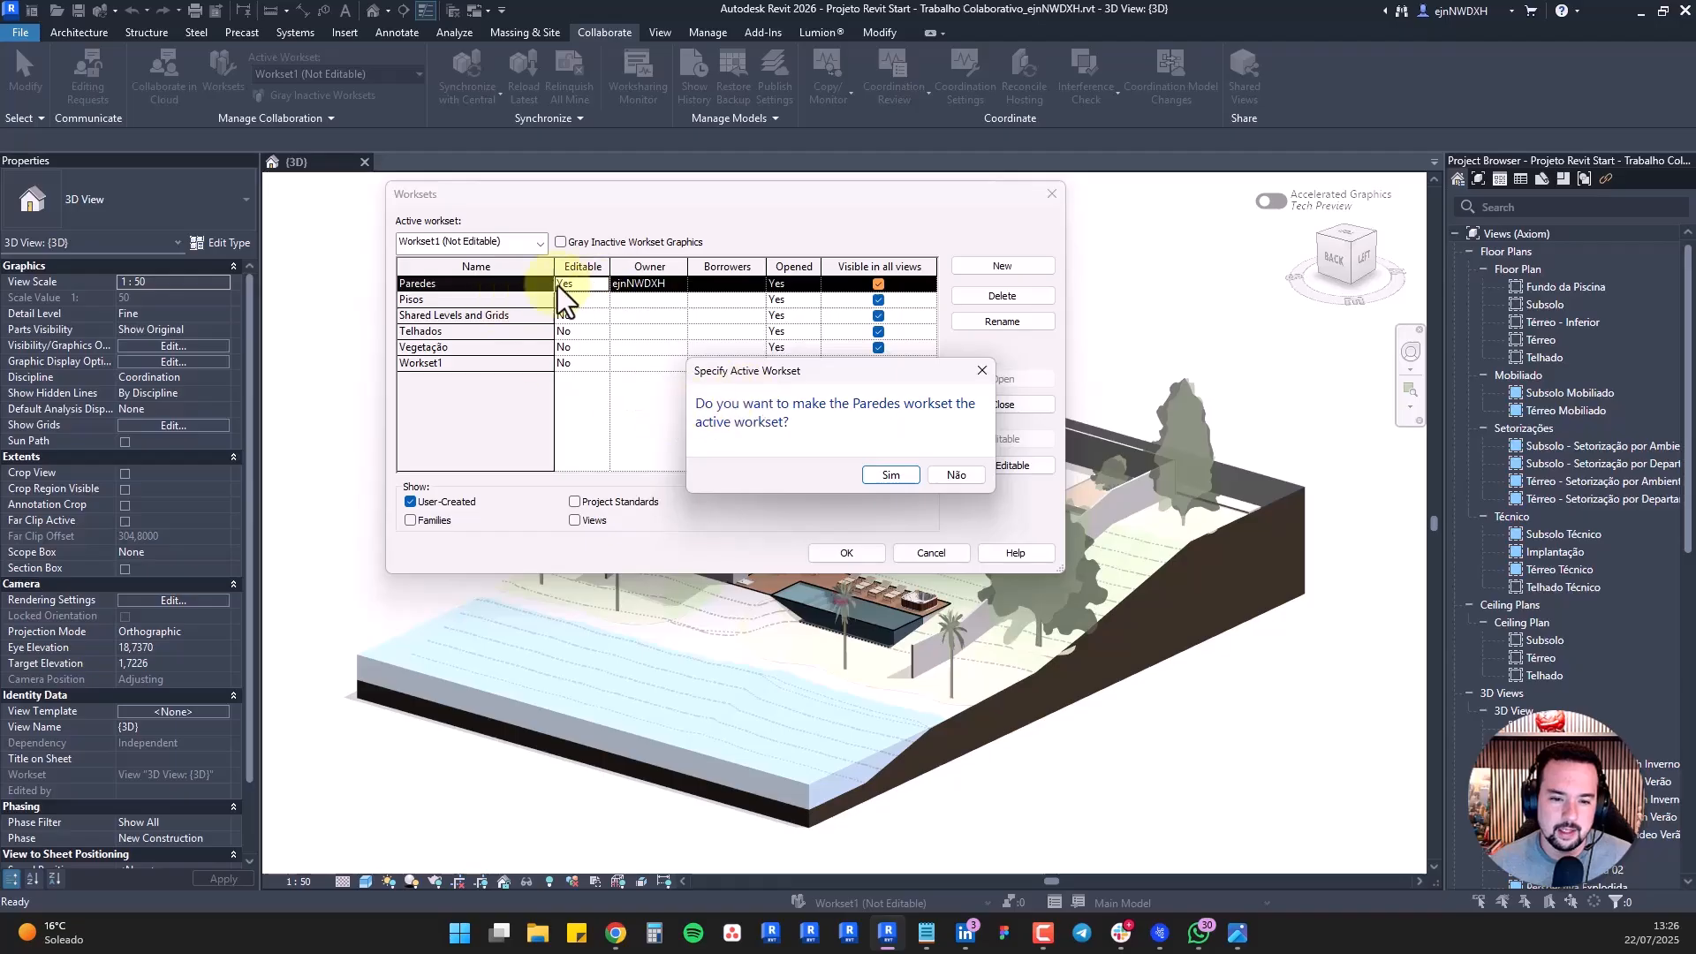
{"action": "left_click", "coordinate": [956, 474]}
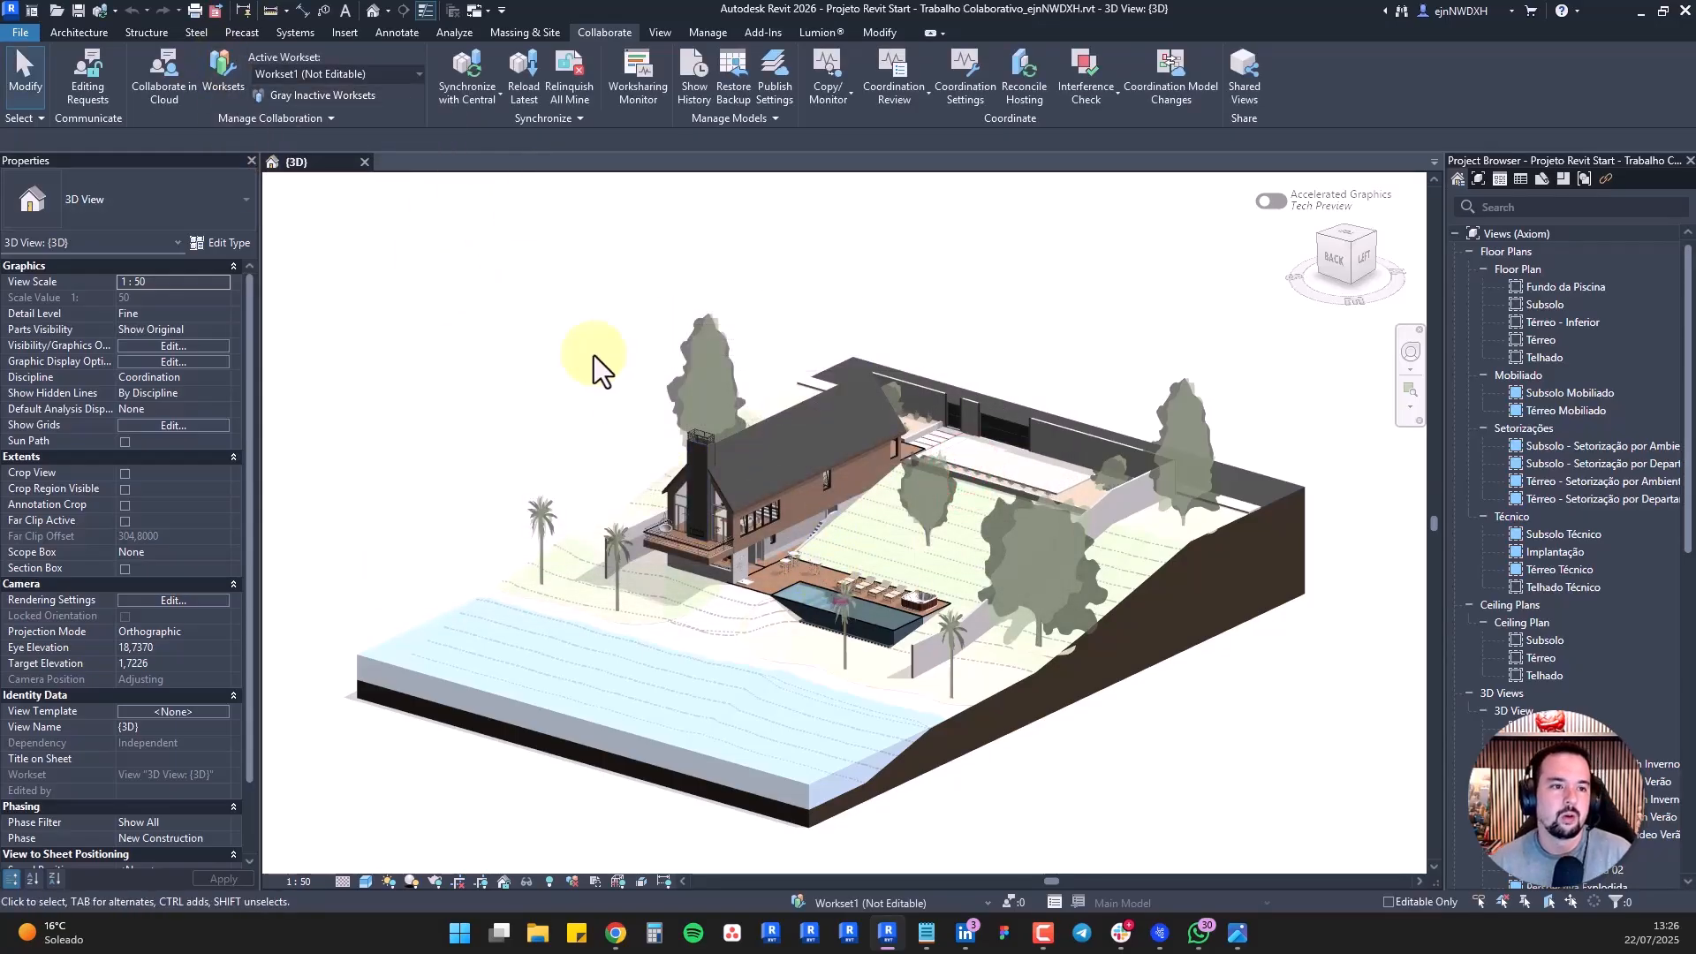
Synchronize with the central model using the comment "Assumindo propriedade do workset Paredes"
{"action": "left_click", "coordinate": [474, 60]}
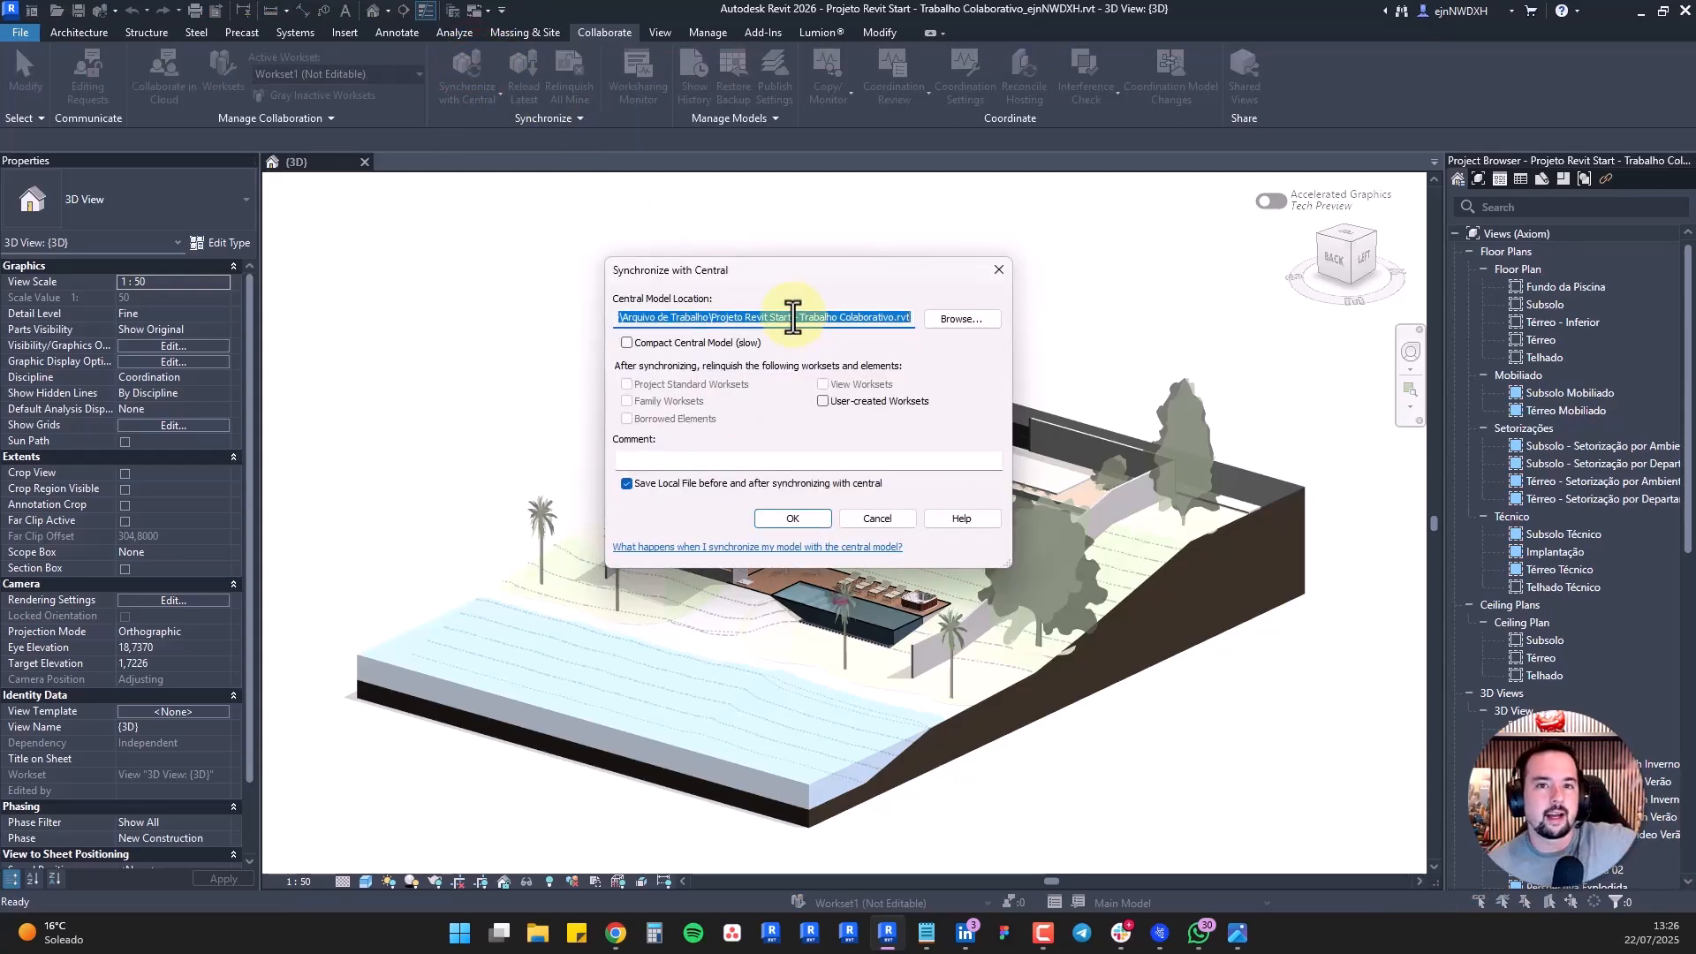
{"action": "left_click", "coordinate": [689, 457]}
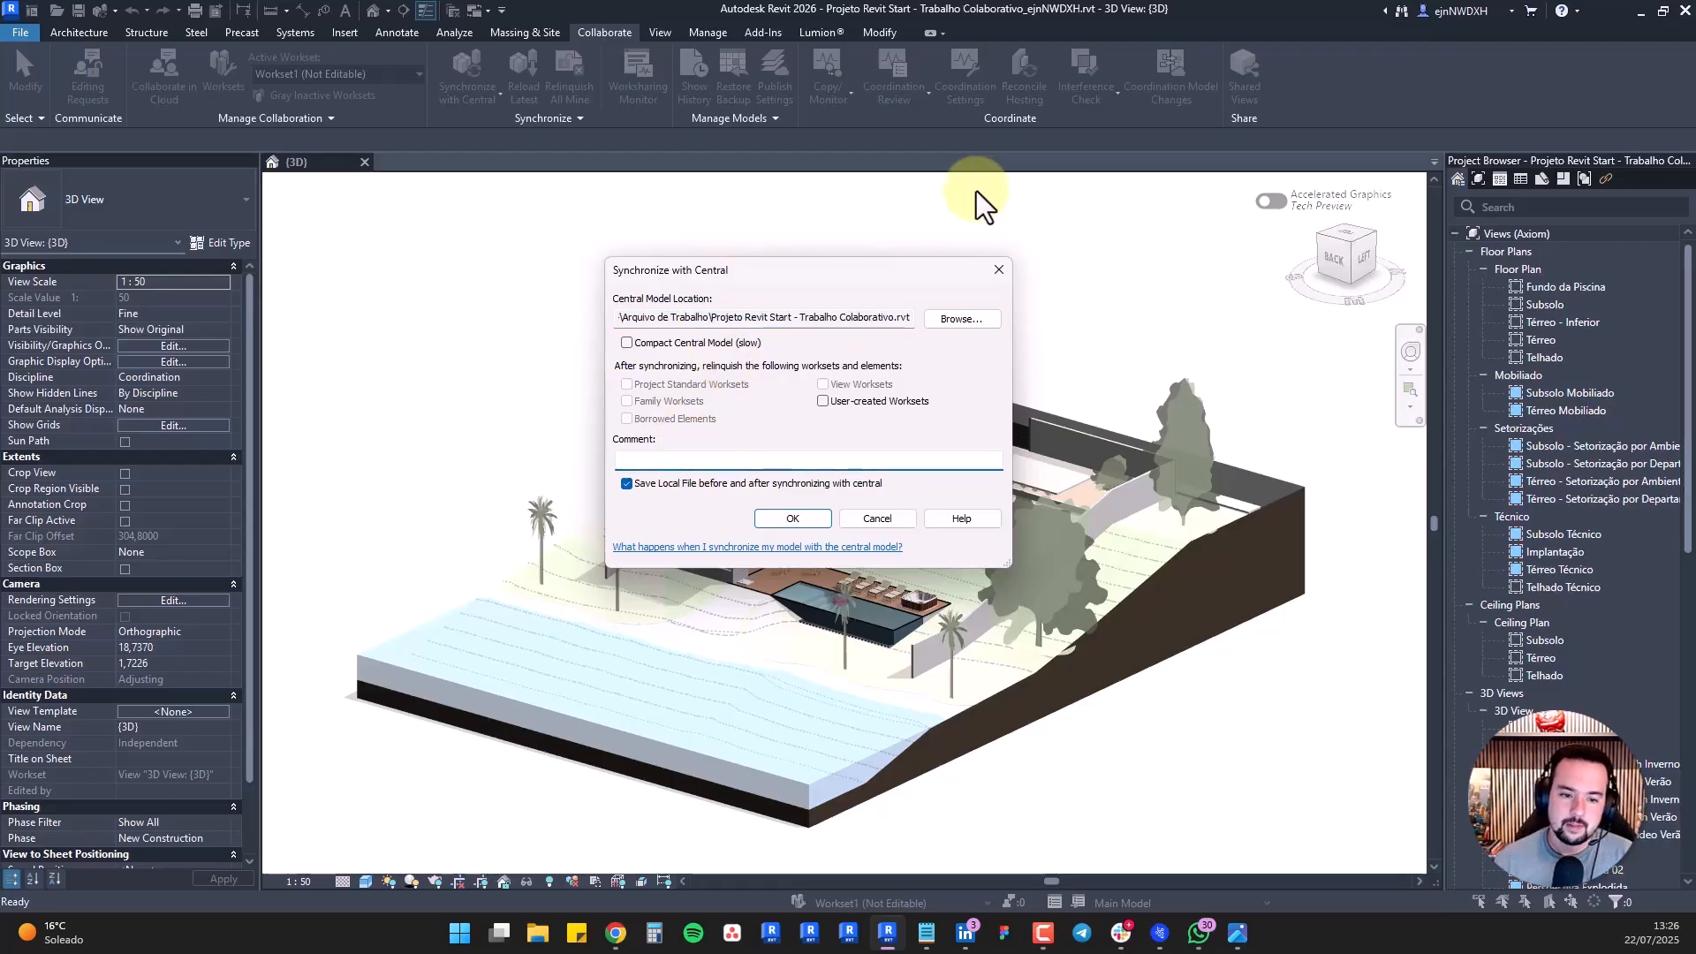
{"action": "type", "text": "Re"}
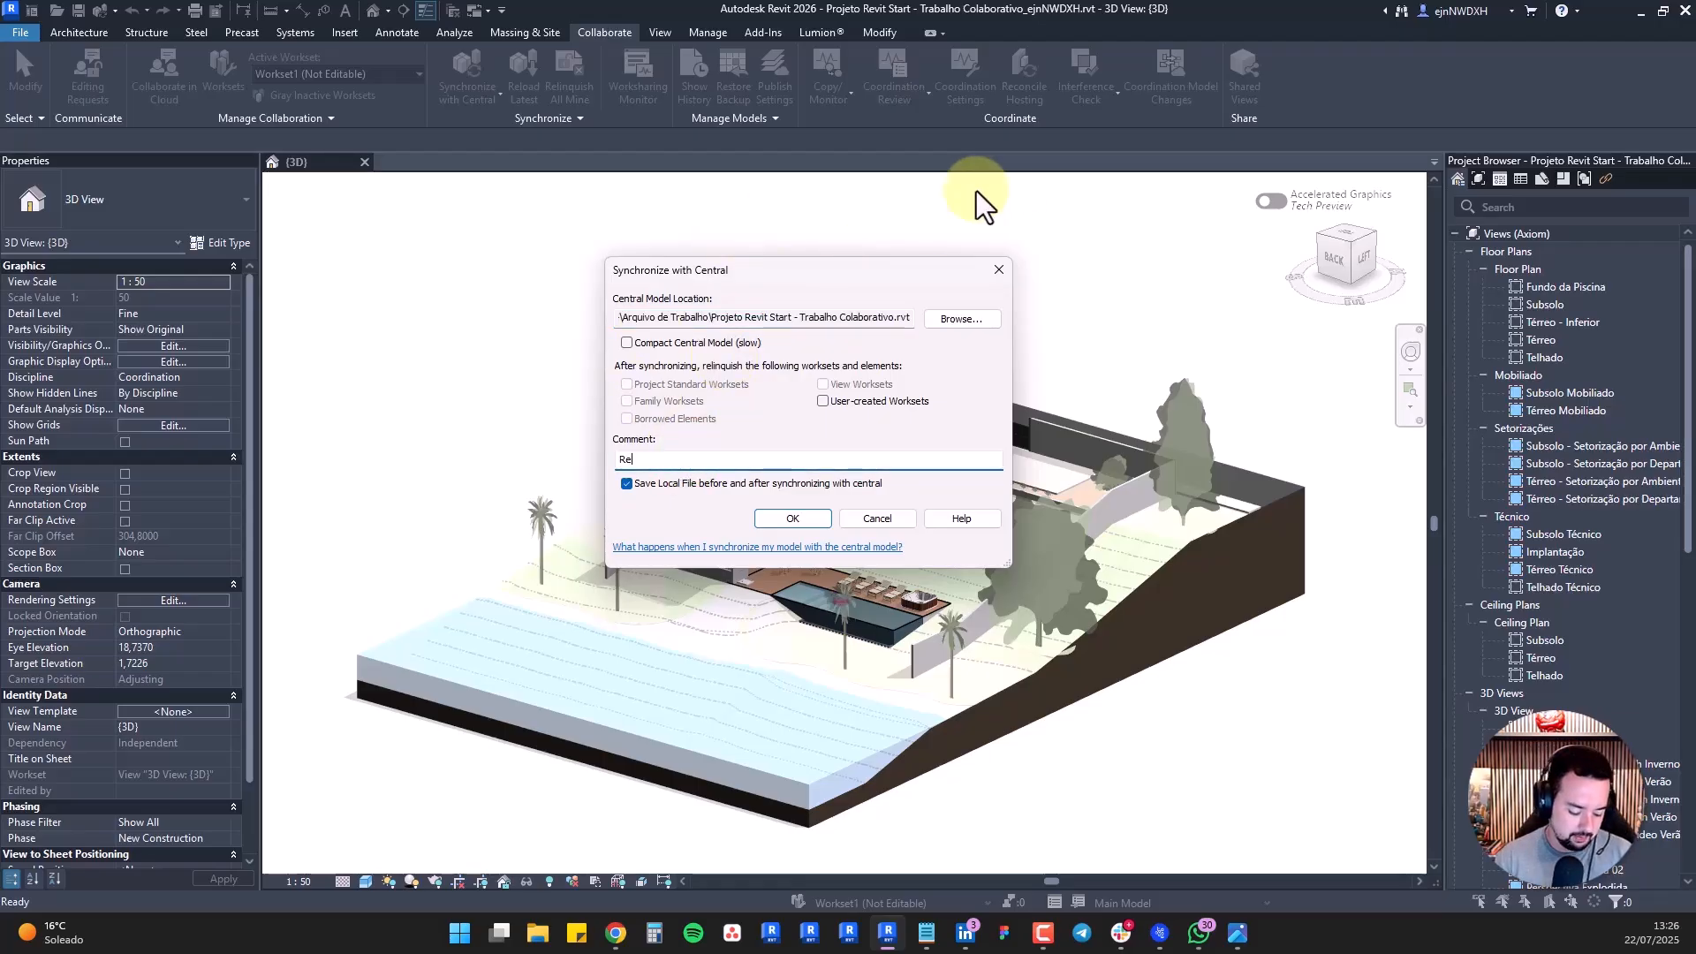
{"action": "key", "text": "BackSpace"}
{"action": "key", "text": "BackSpace"}
{"action": "type", "text": "A"}
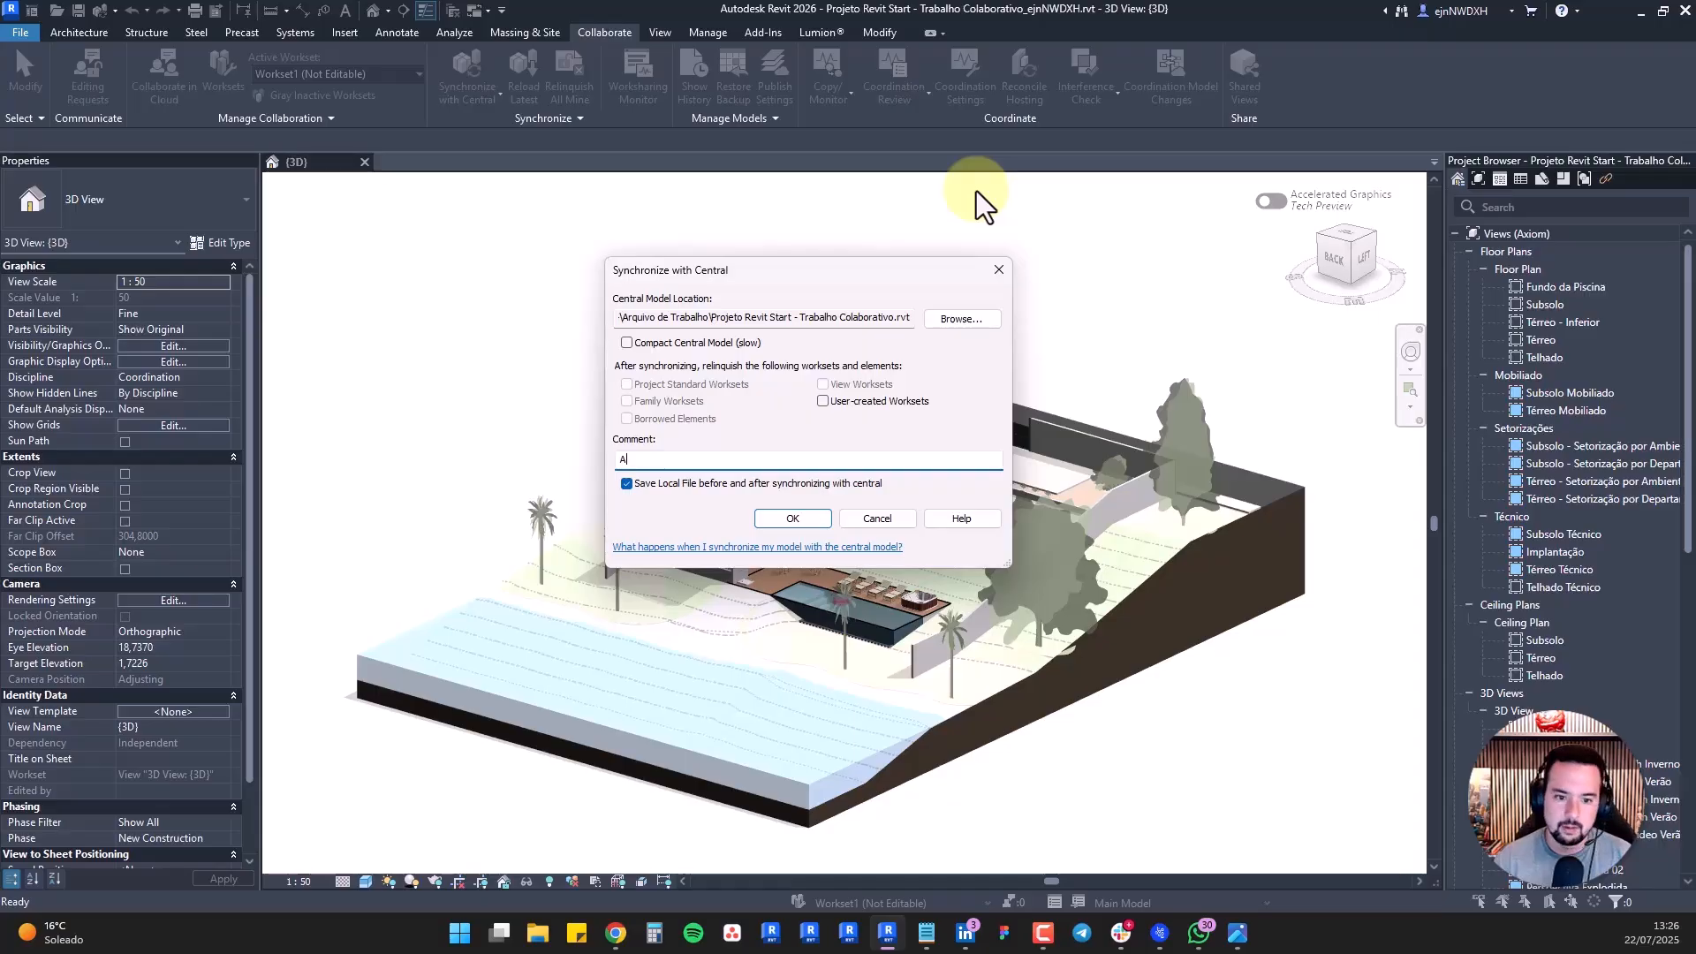
{"action": "type", "text": "ssumindo propr"}
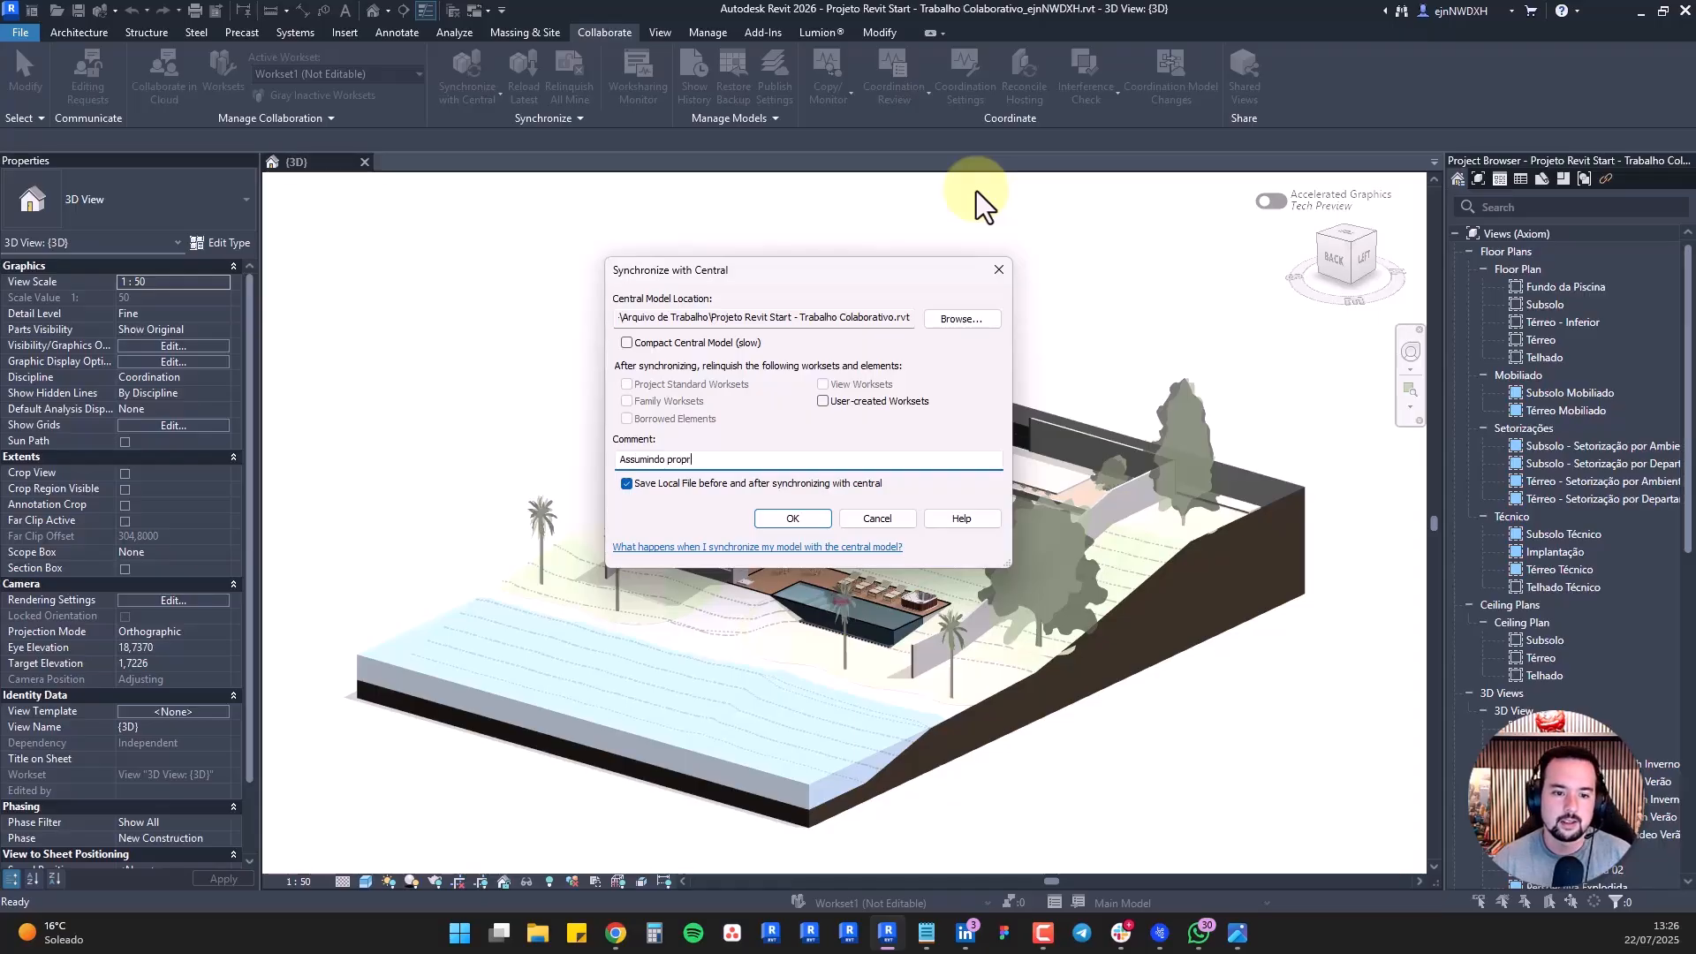
{"action": "type", "text": "iedade do wor"}
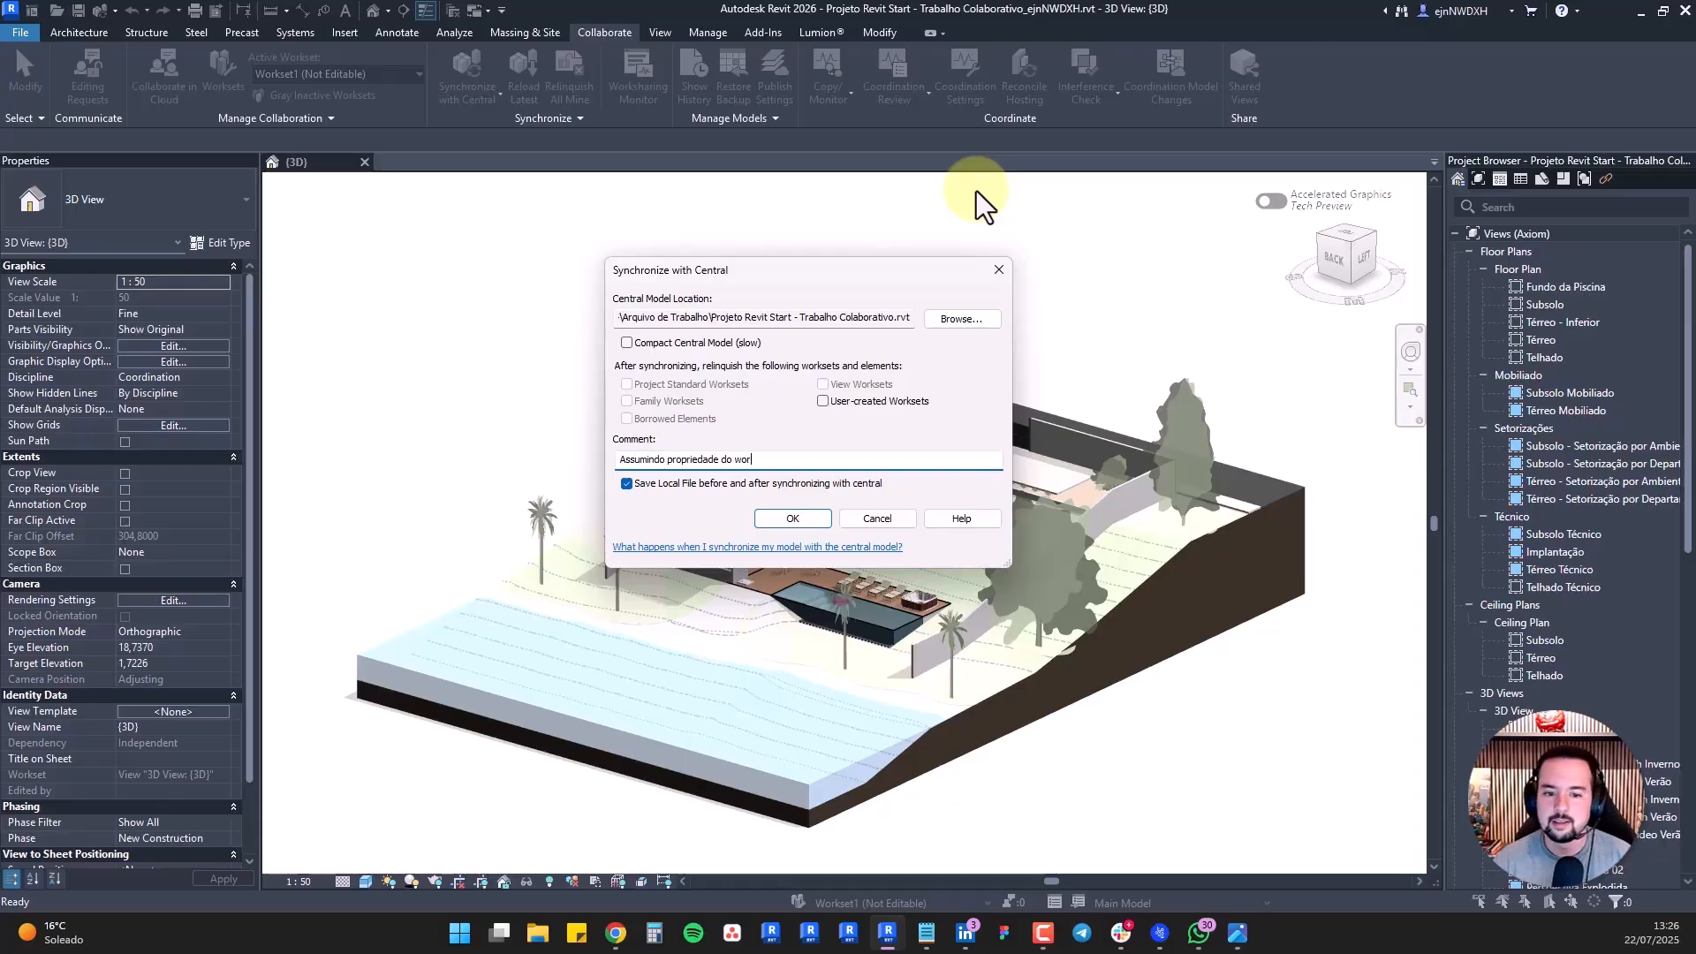
{"action": "type", "text": "kset Paredes"}
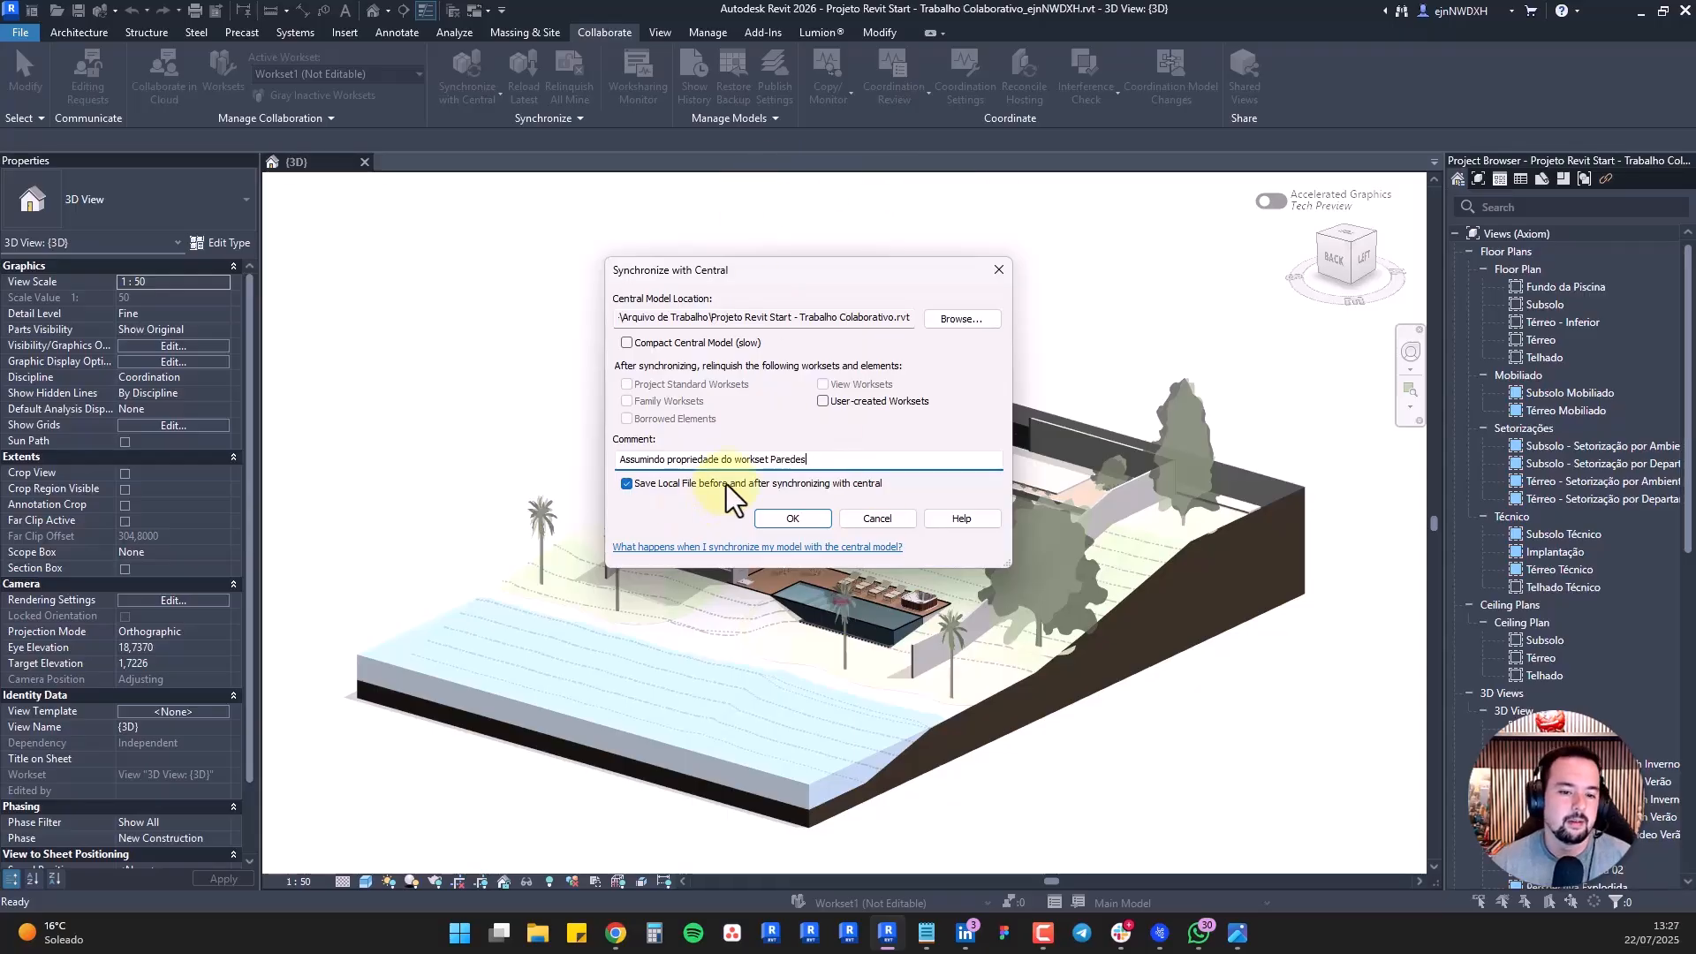
{"action": "left_click", "coordinate": [793, 519]}
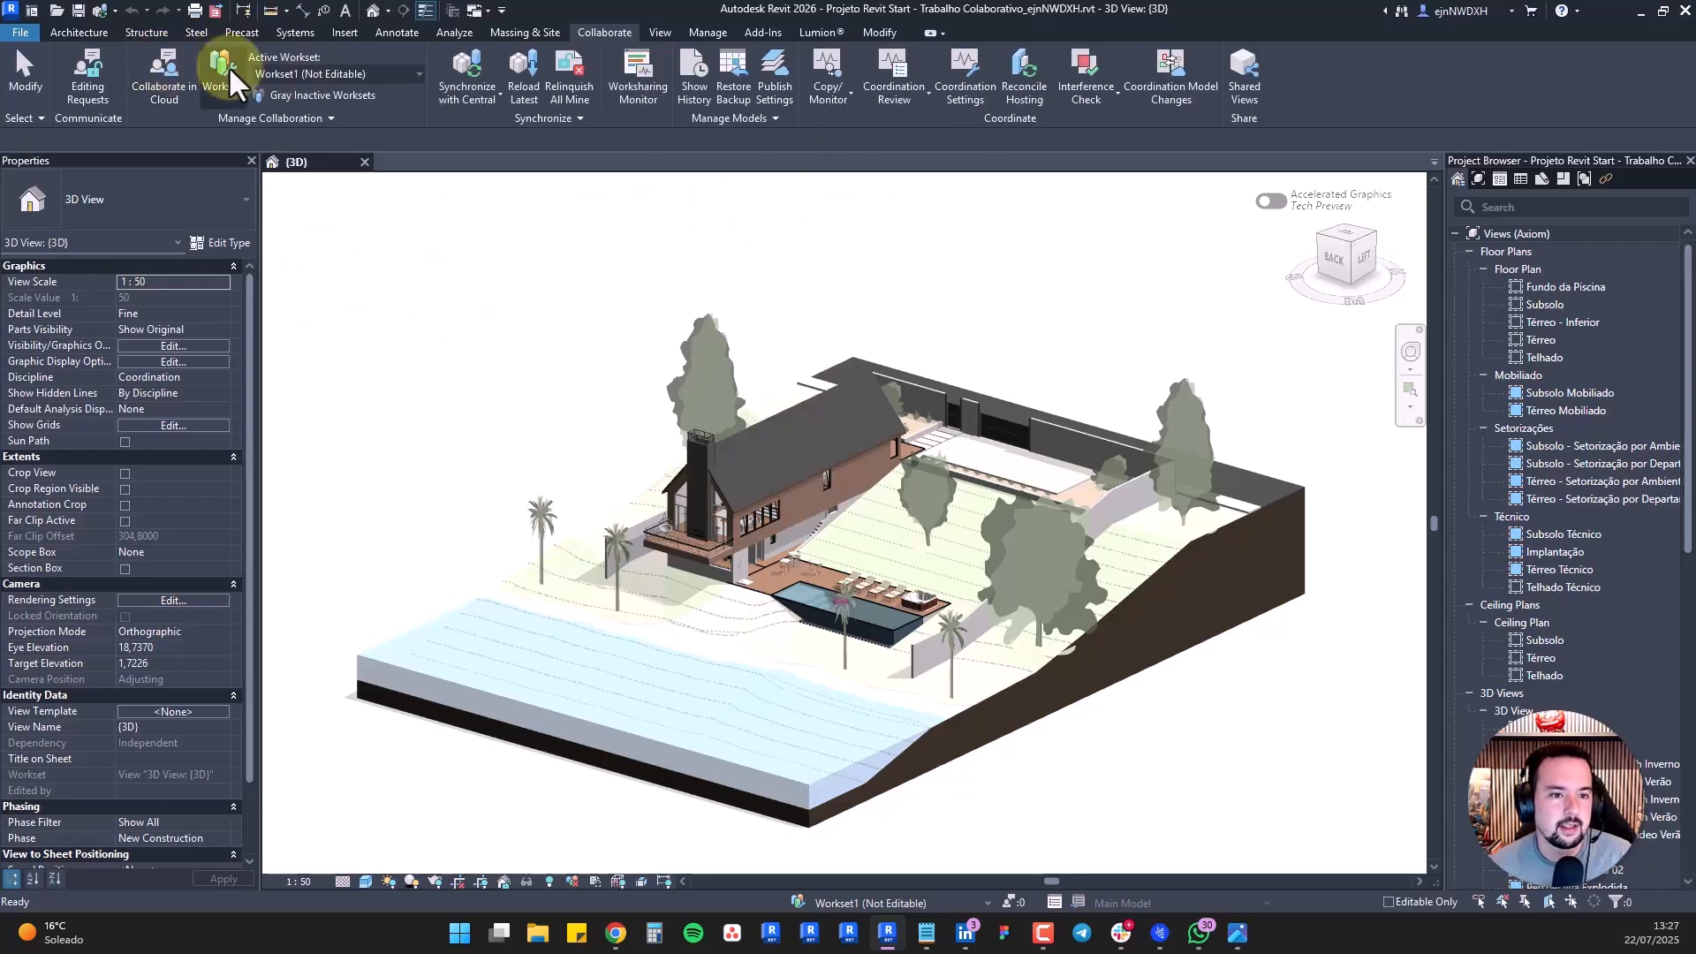
Check in the Worksets dialog whether Paredes can be renamed, and cancel the renaming
{"action": "left_click", "coordinate": [221, 71]}
{"action": "left_click", "coordinate": [410, 294]}
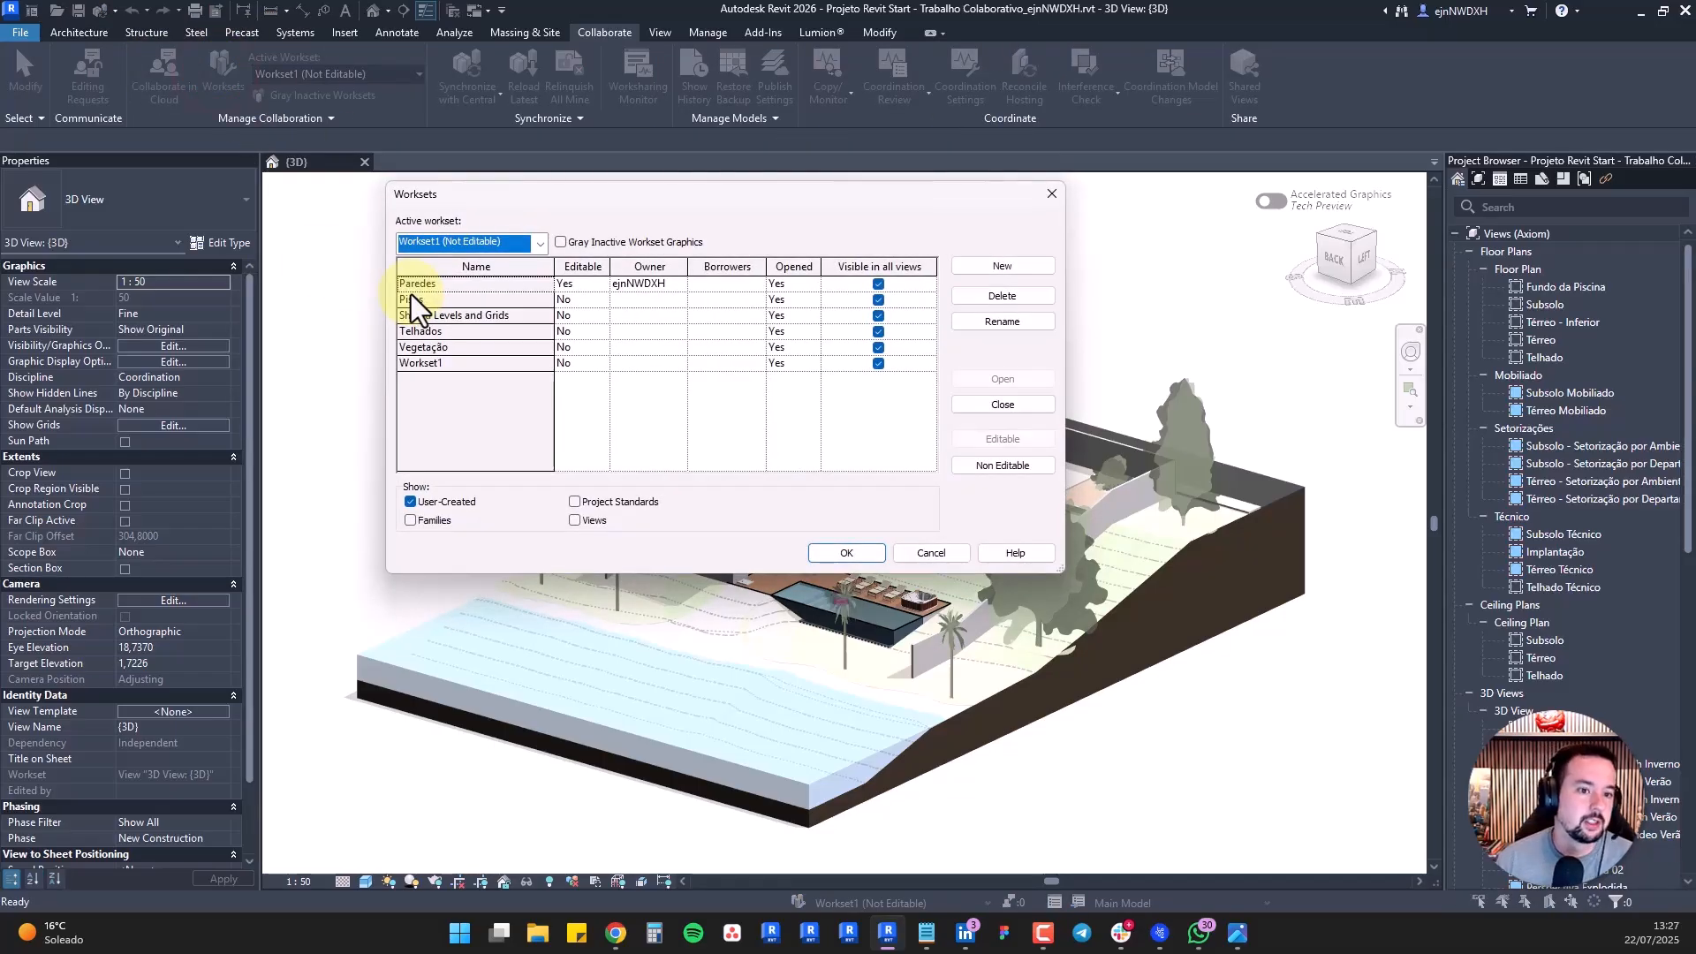
{"action": "left_click", "coordinate": [448, 281]}
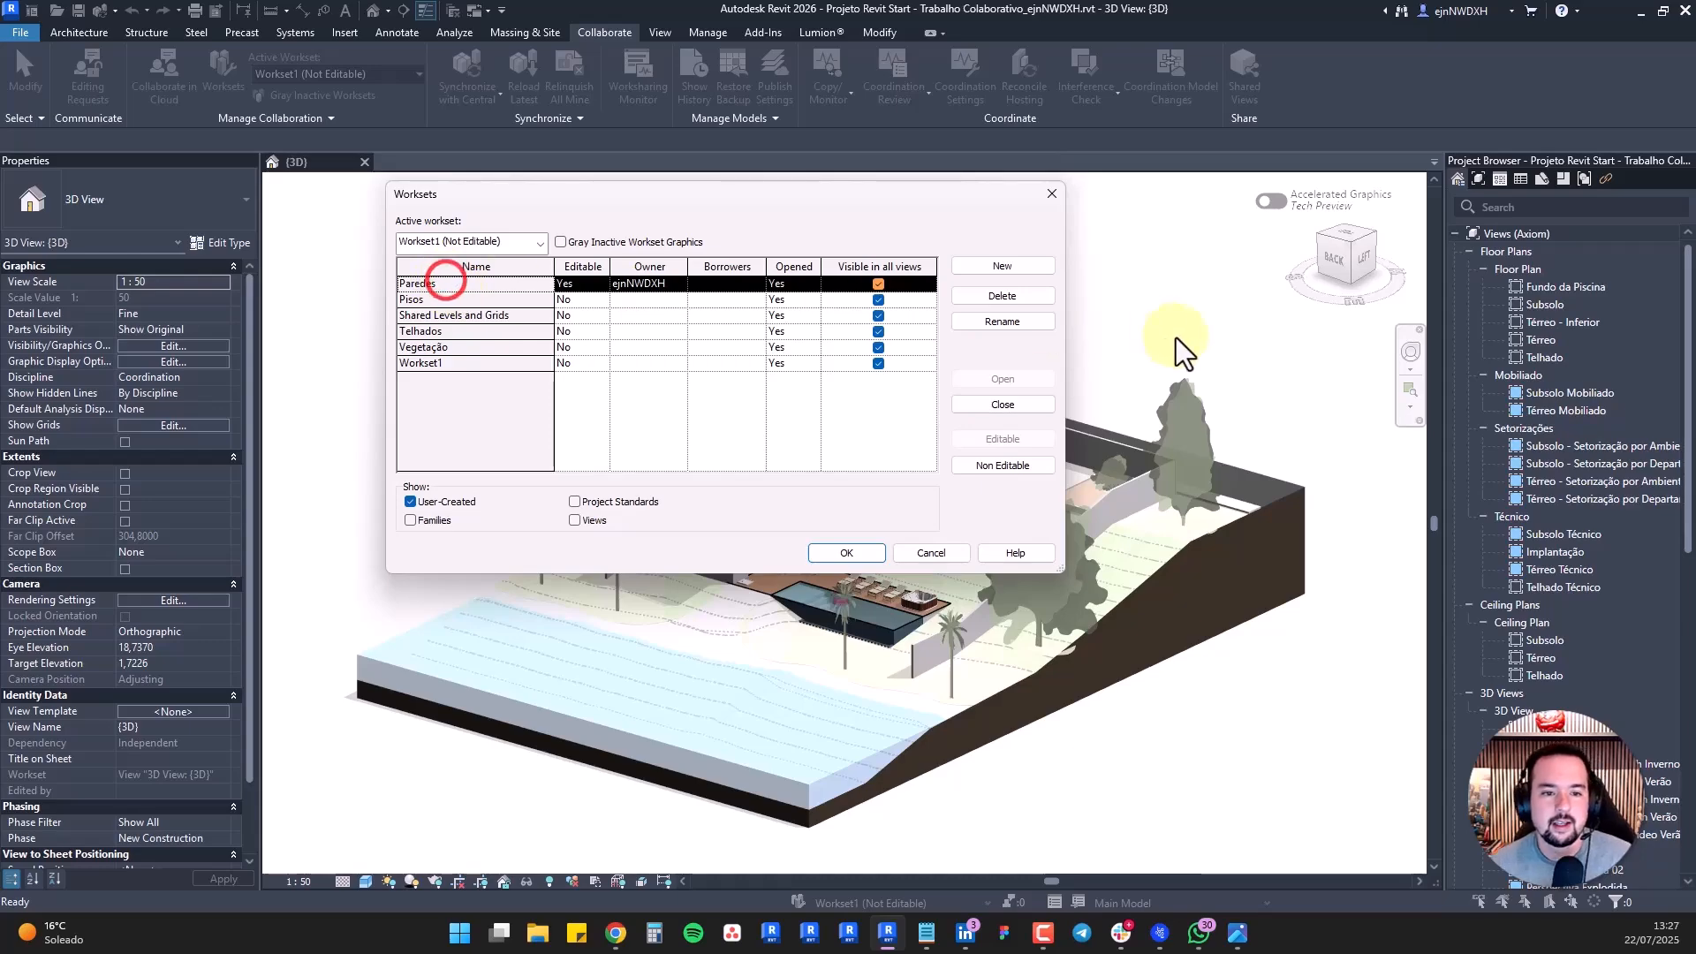
{"action": "left_click", "coordinate": [1016, 321]}
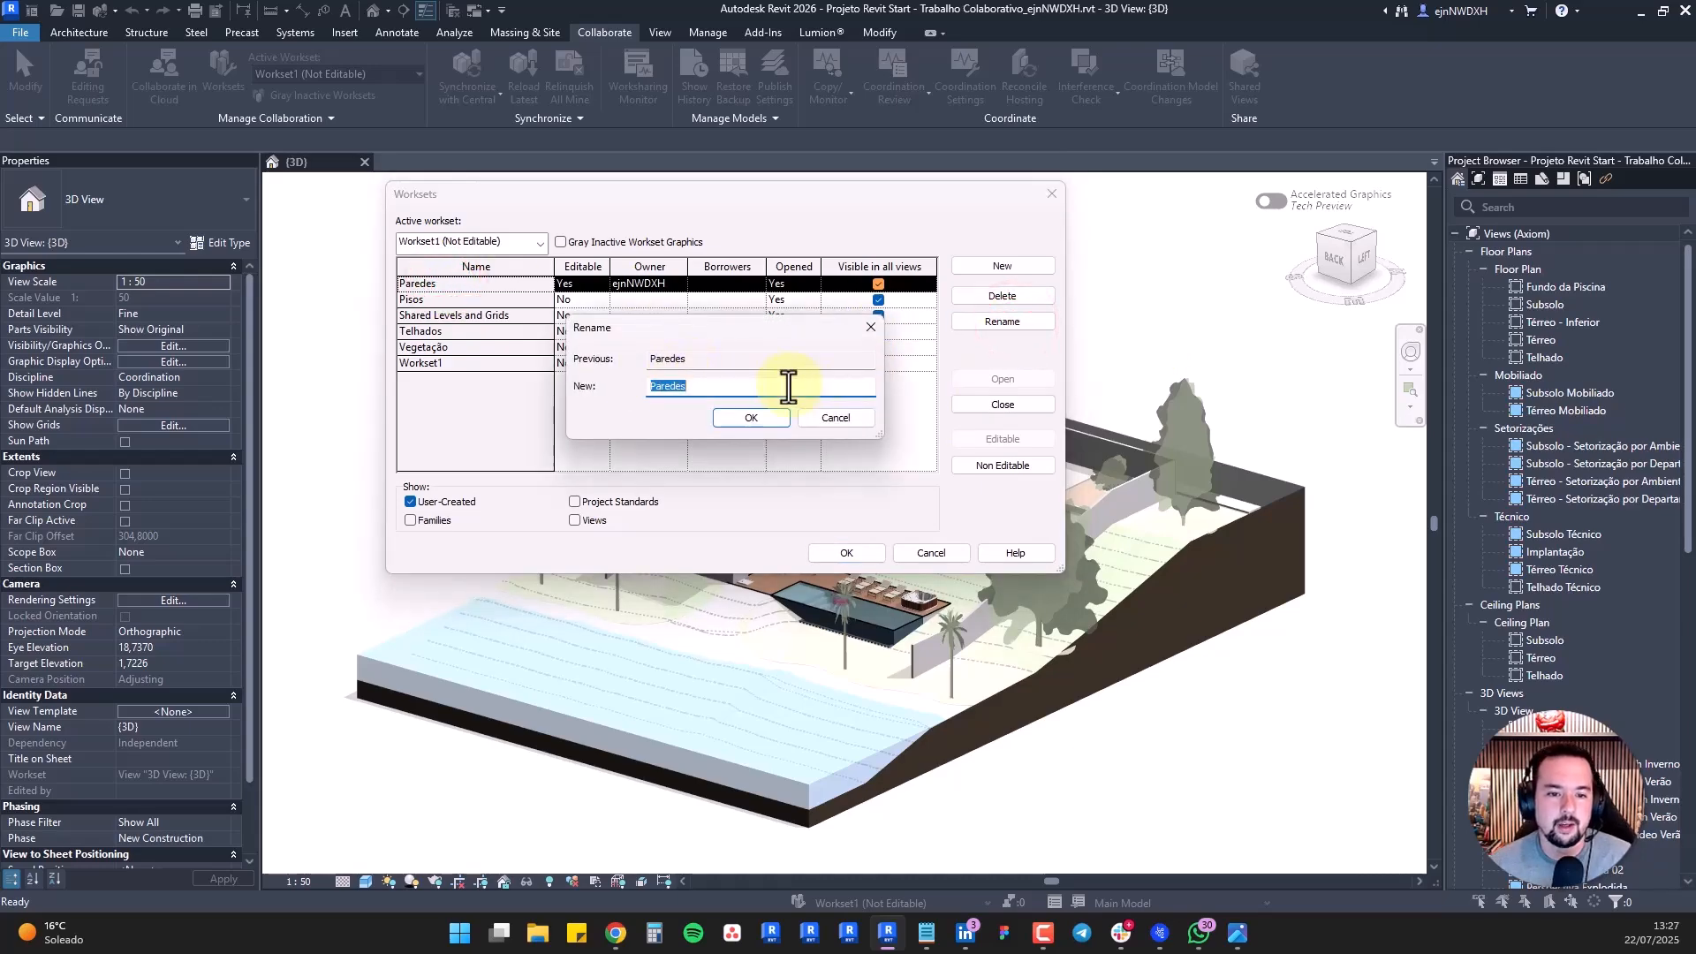
{"action": "left_click", "coordinate": [833, 419]}
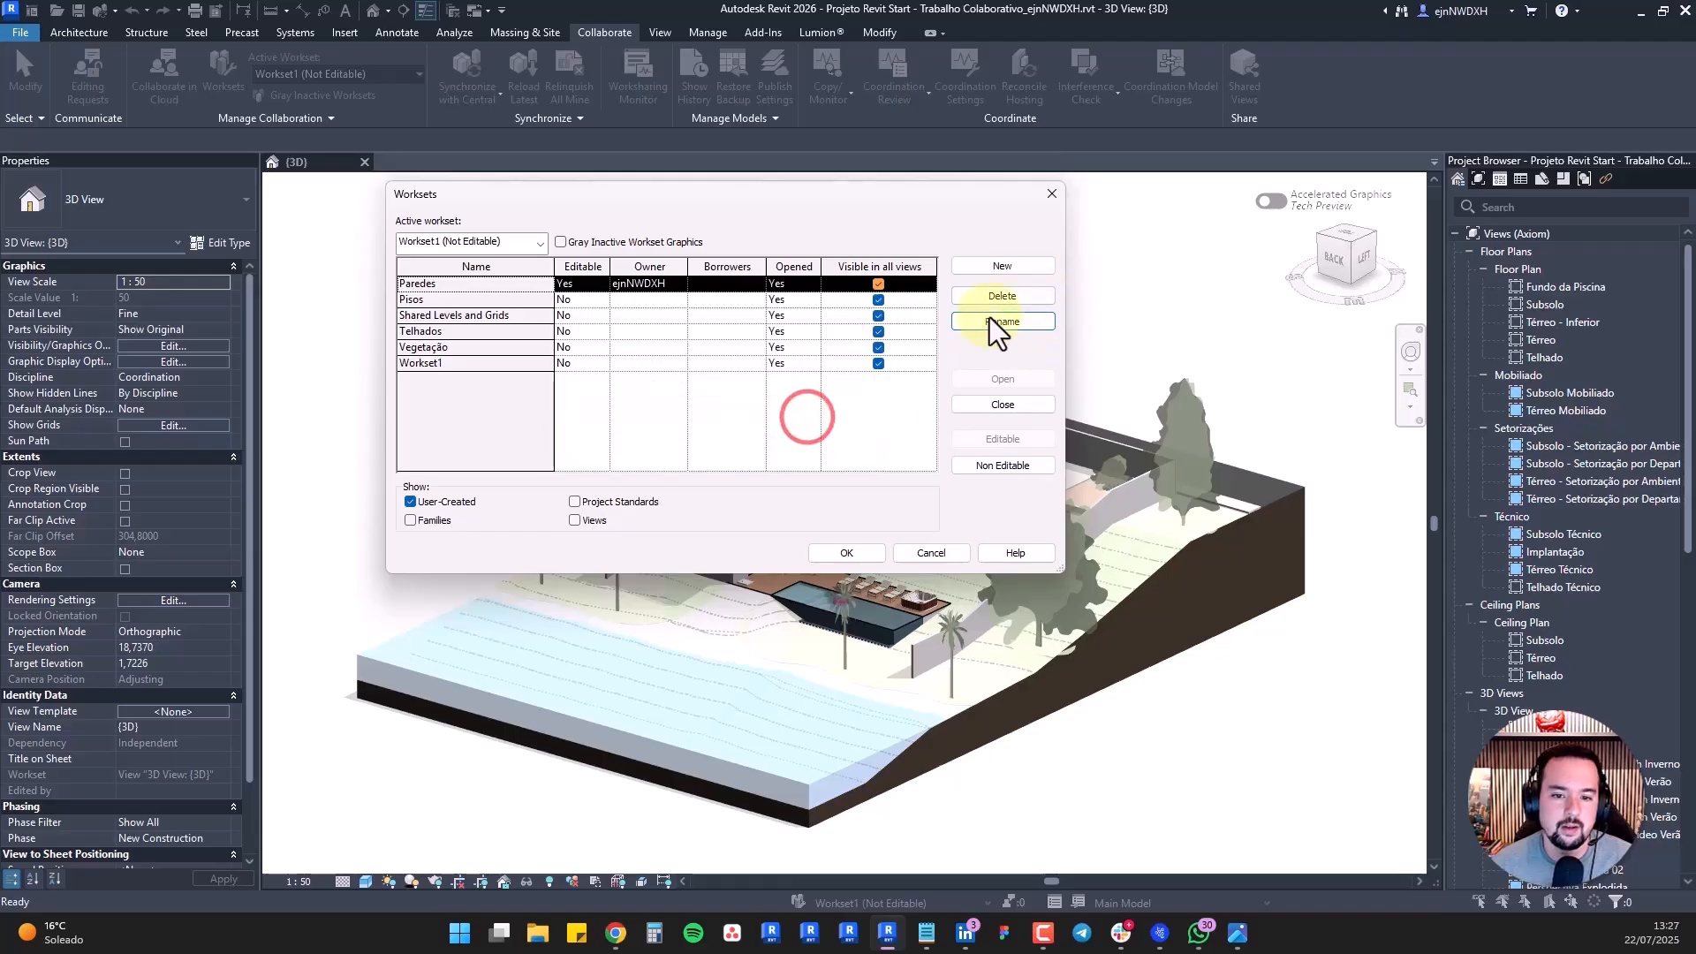
Set Editable to No for the Paredes workset and synchronize with the central model without a comment
{"action": "left_click", "coordinate": [604, 283]}
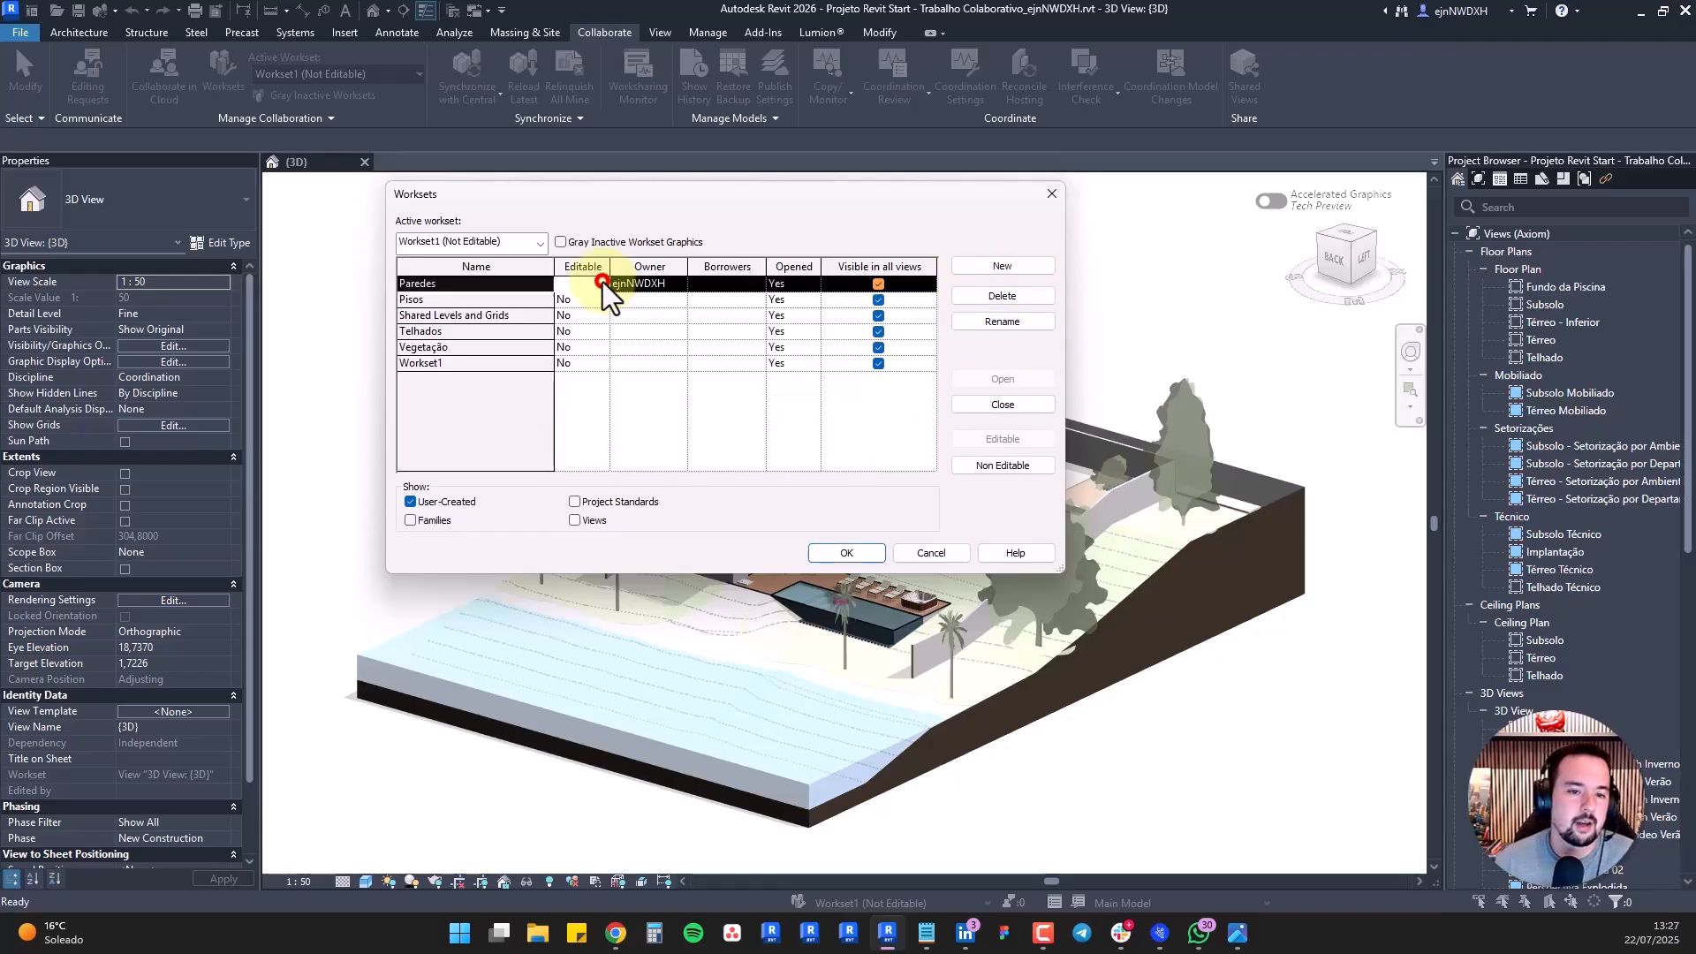
{"action": "left_click", "coordinate": [566, 315]}
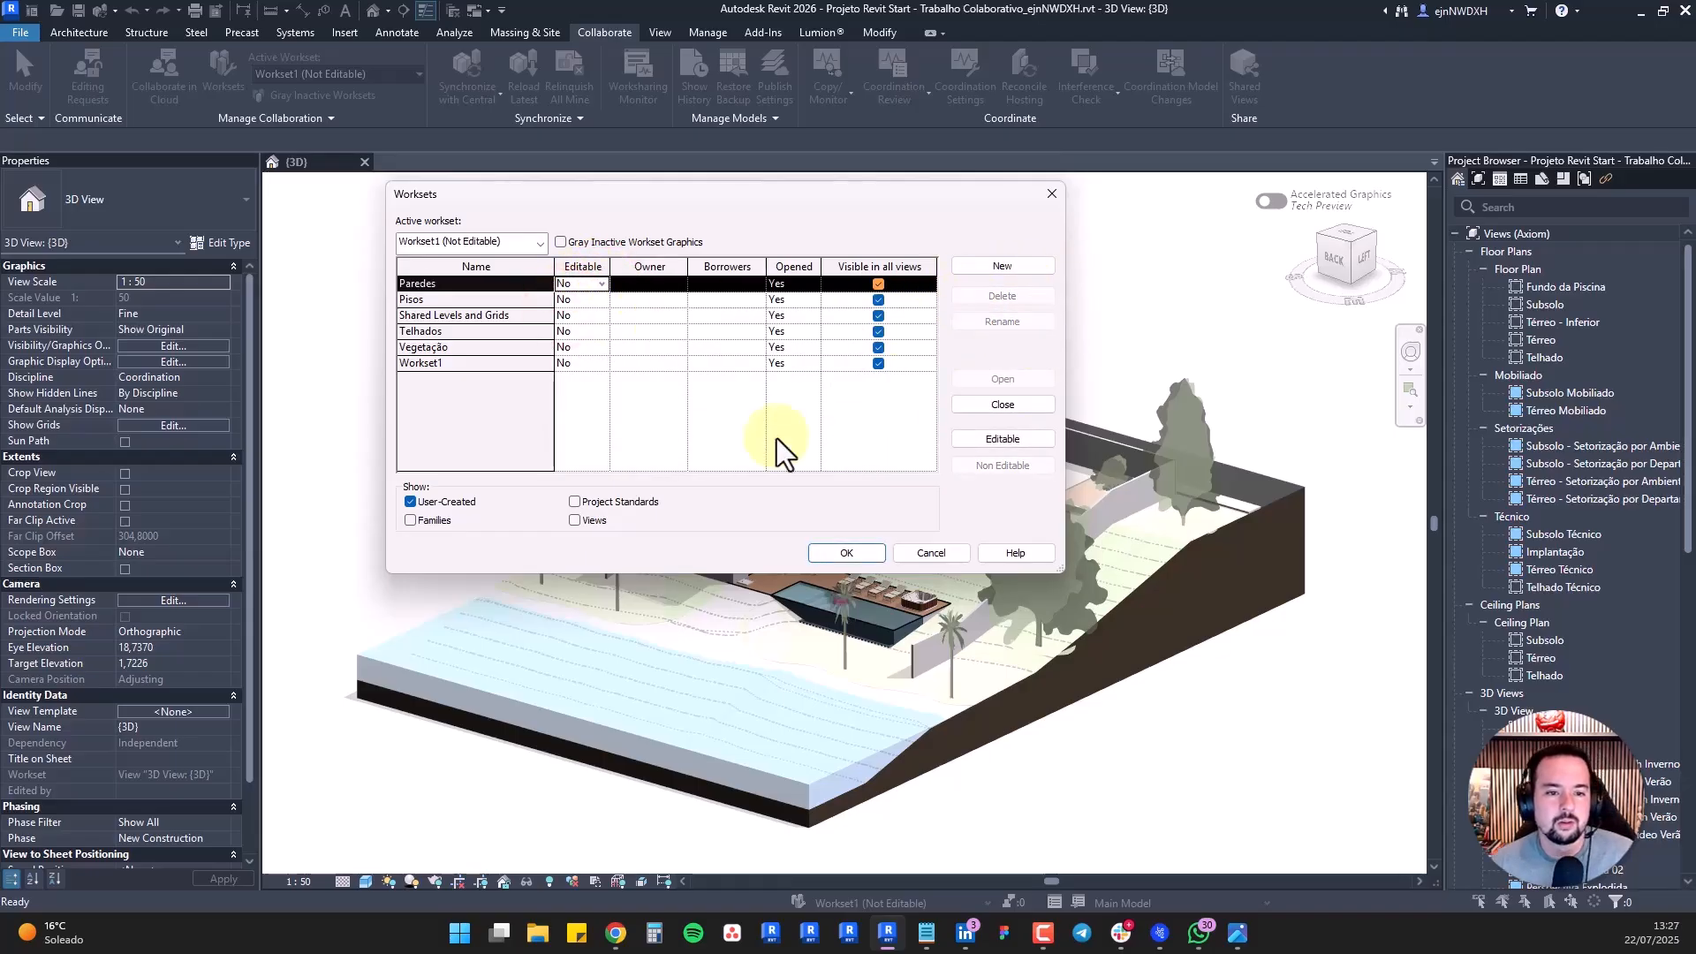
{"action": "left_click", "coordinate": [849, 552]}
{"action": "left_click", "coordinate": [467, 66]}
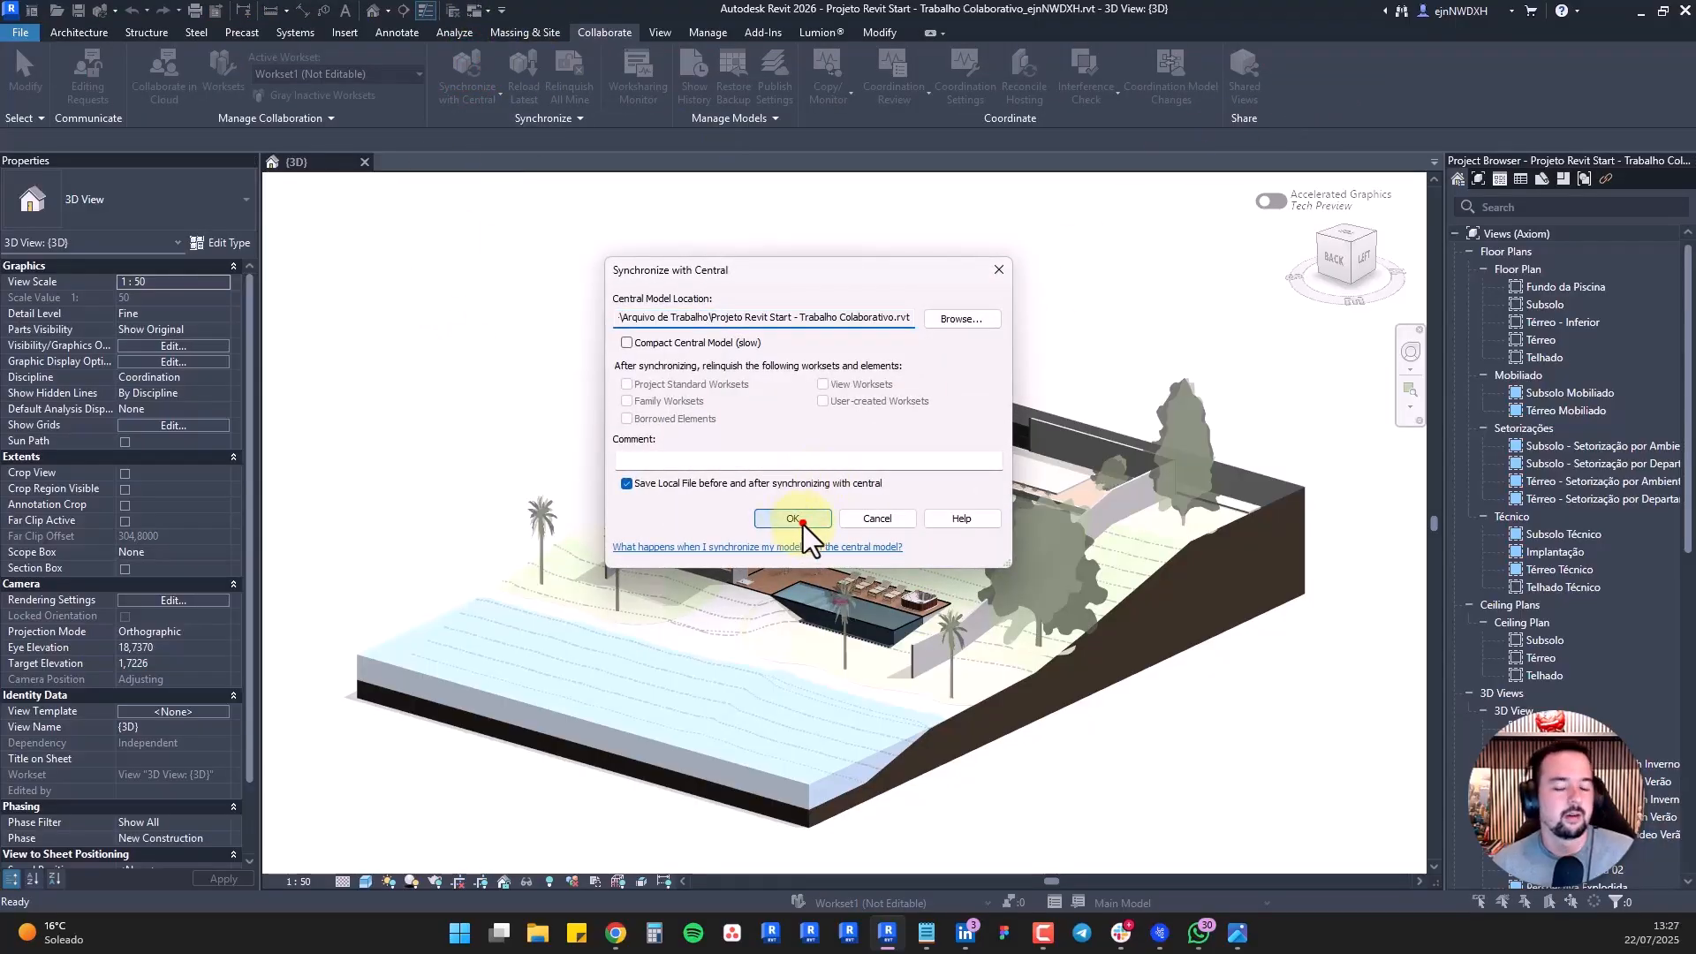
{"action": "left_click", "coordinate": [806, 519]}
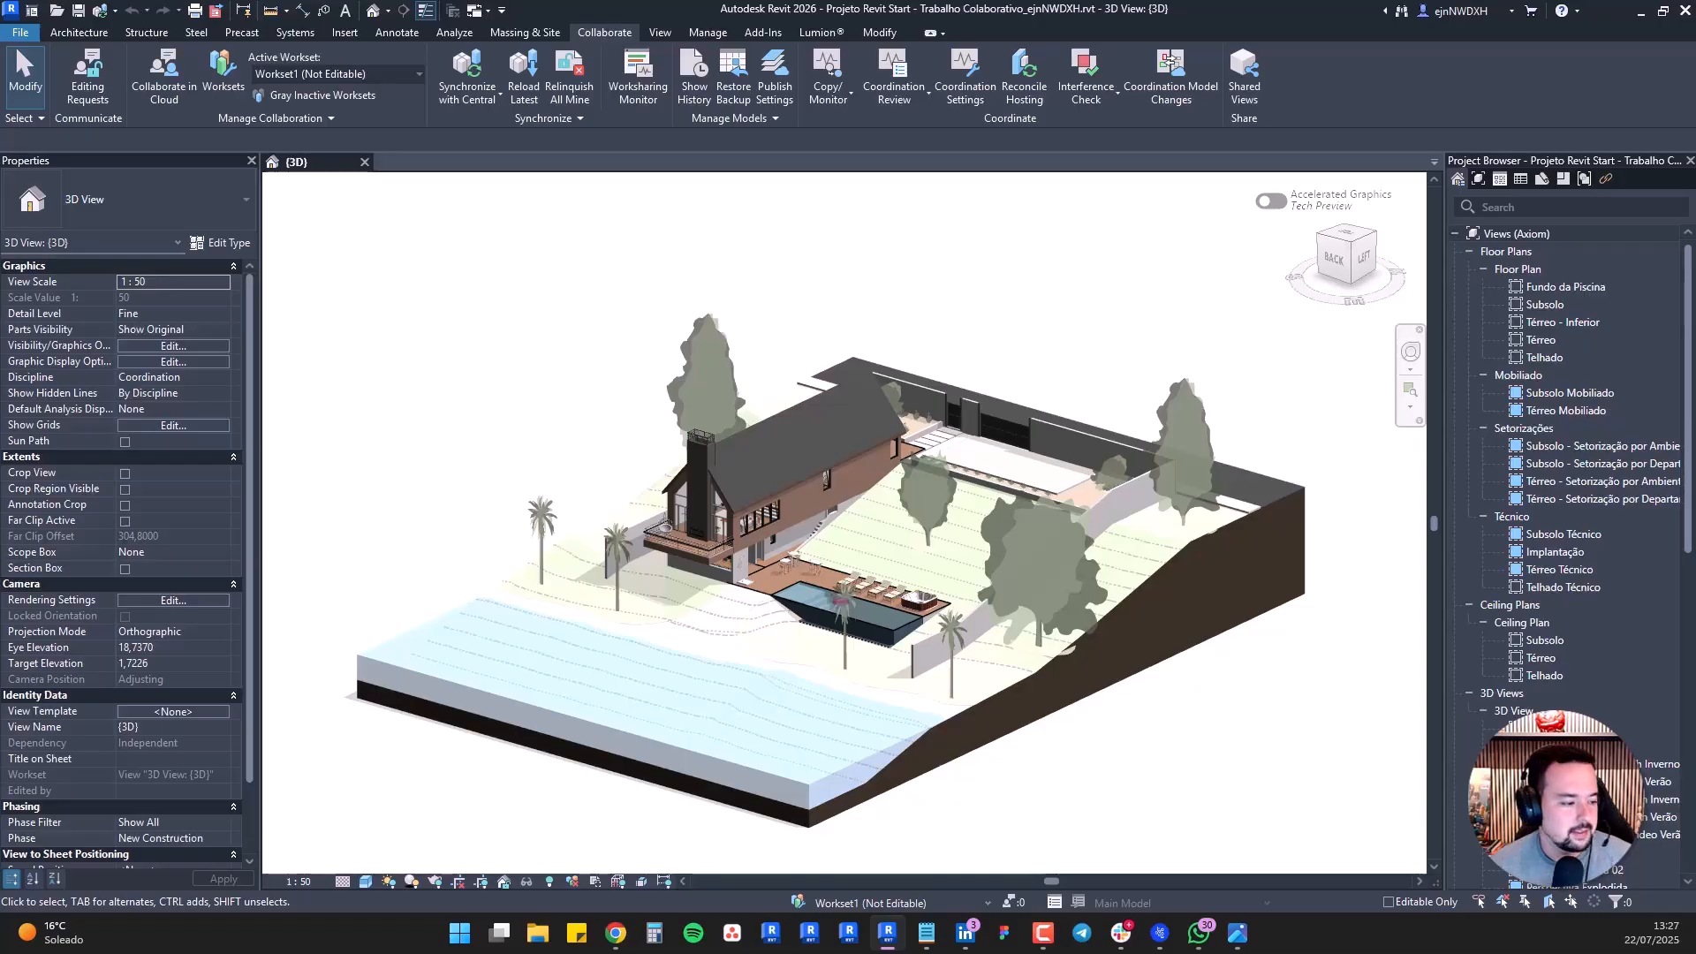
Examine the diagram of the central model and its local models, and close the image viewer
{"action": "left_click_drag", "start_coordinate": [1207, 182], "coordinate": [1307, 101]}
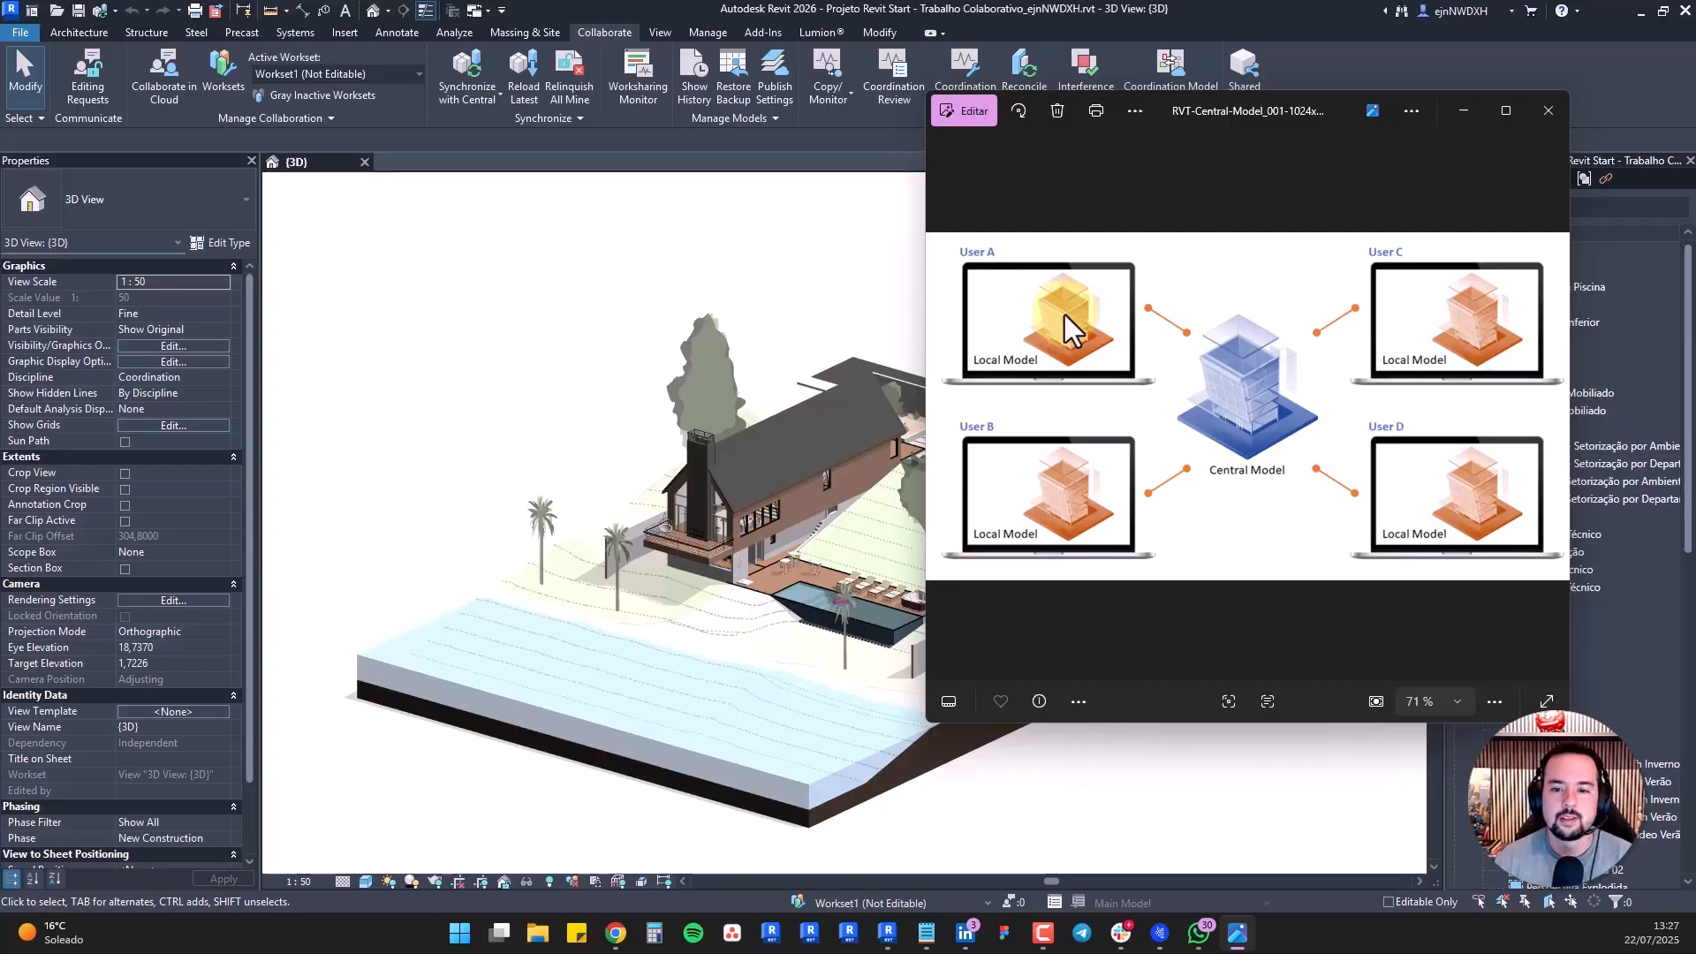
{"action": "left_click", "coordinate": [1548, 110]}
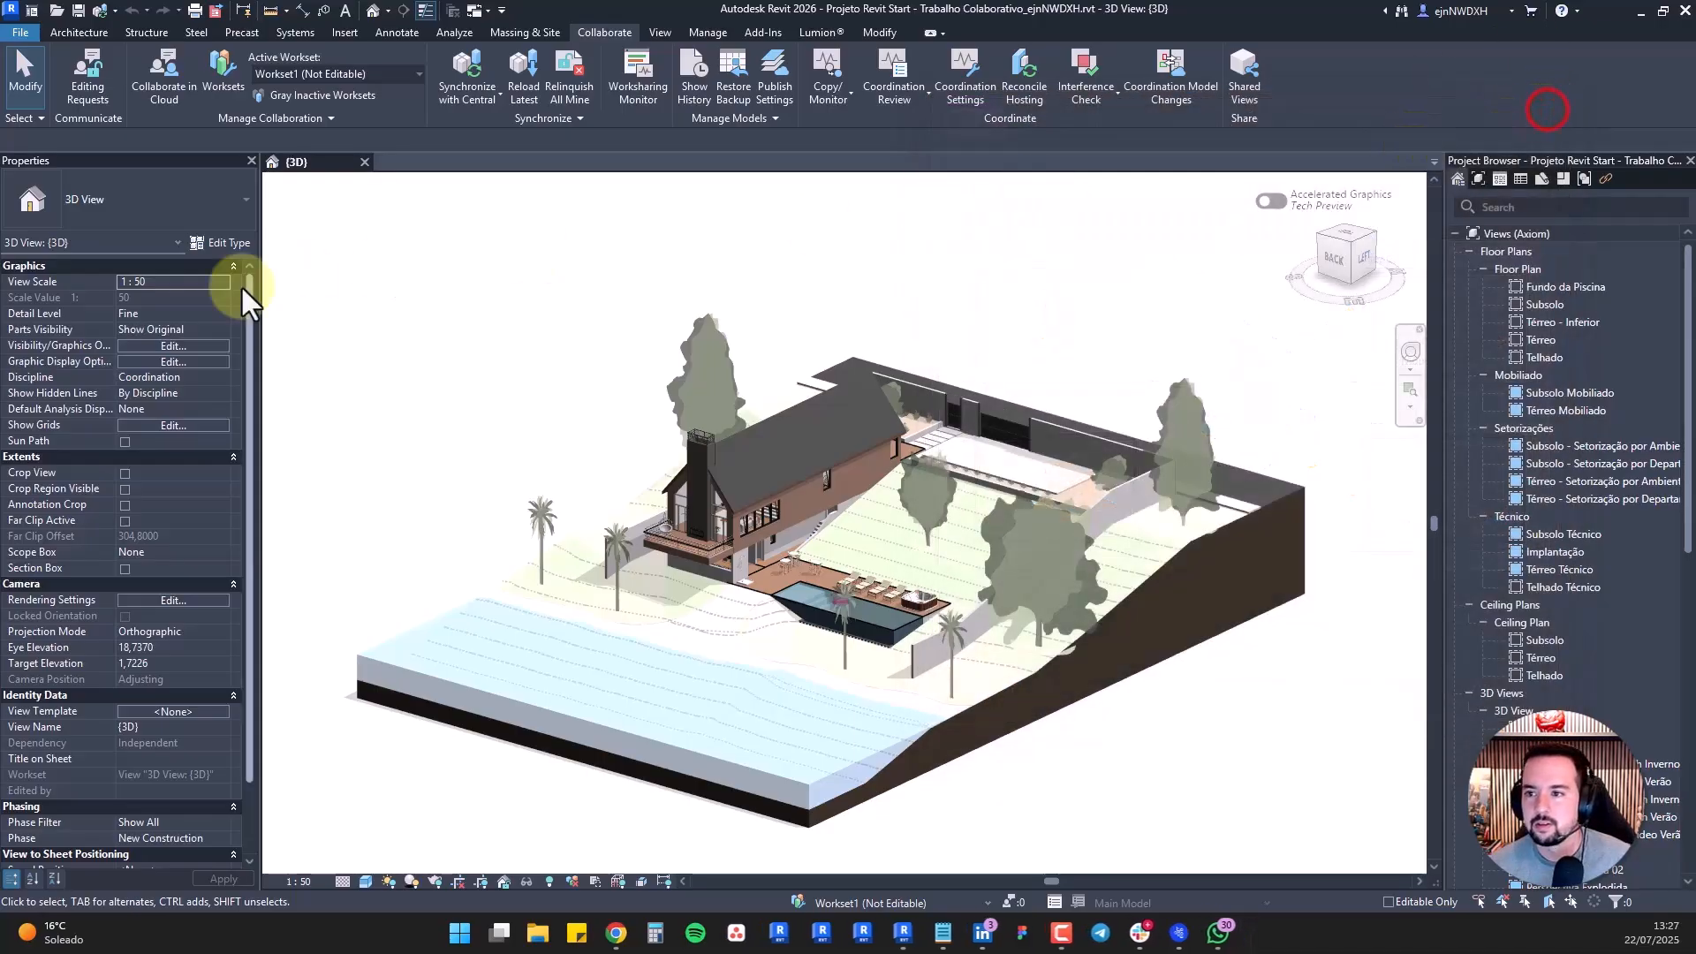
Make the Pisos workset editable, return it to non-editable, and close the Worksets dialog
{"action": "left_click", "coordinate": [446, 265]}
{"action": "left_click", "coordinate": [226, 81]}
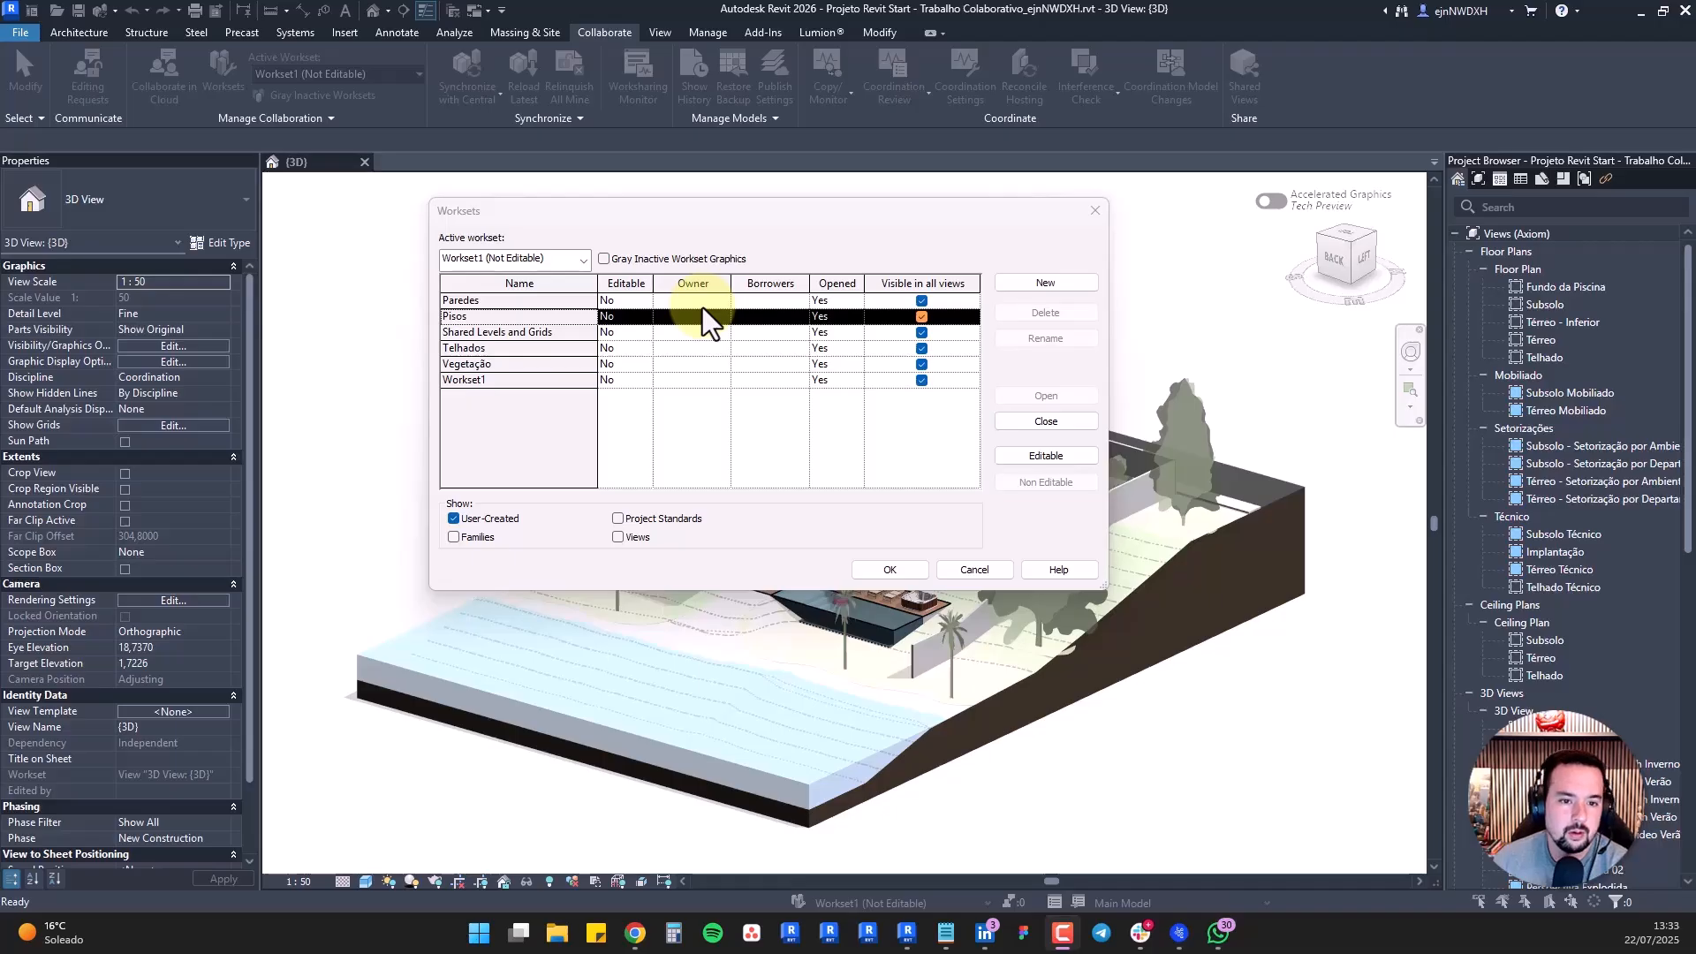
{"action": "left_click", "coordinate": [1063, 457]}
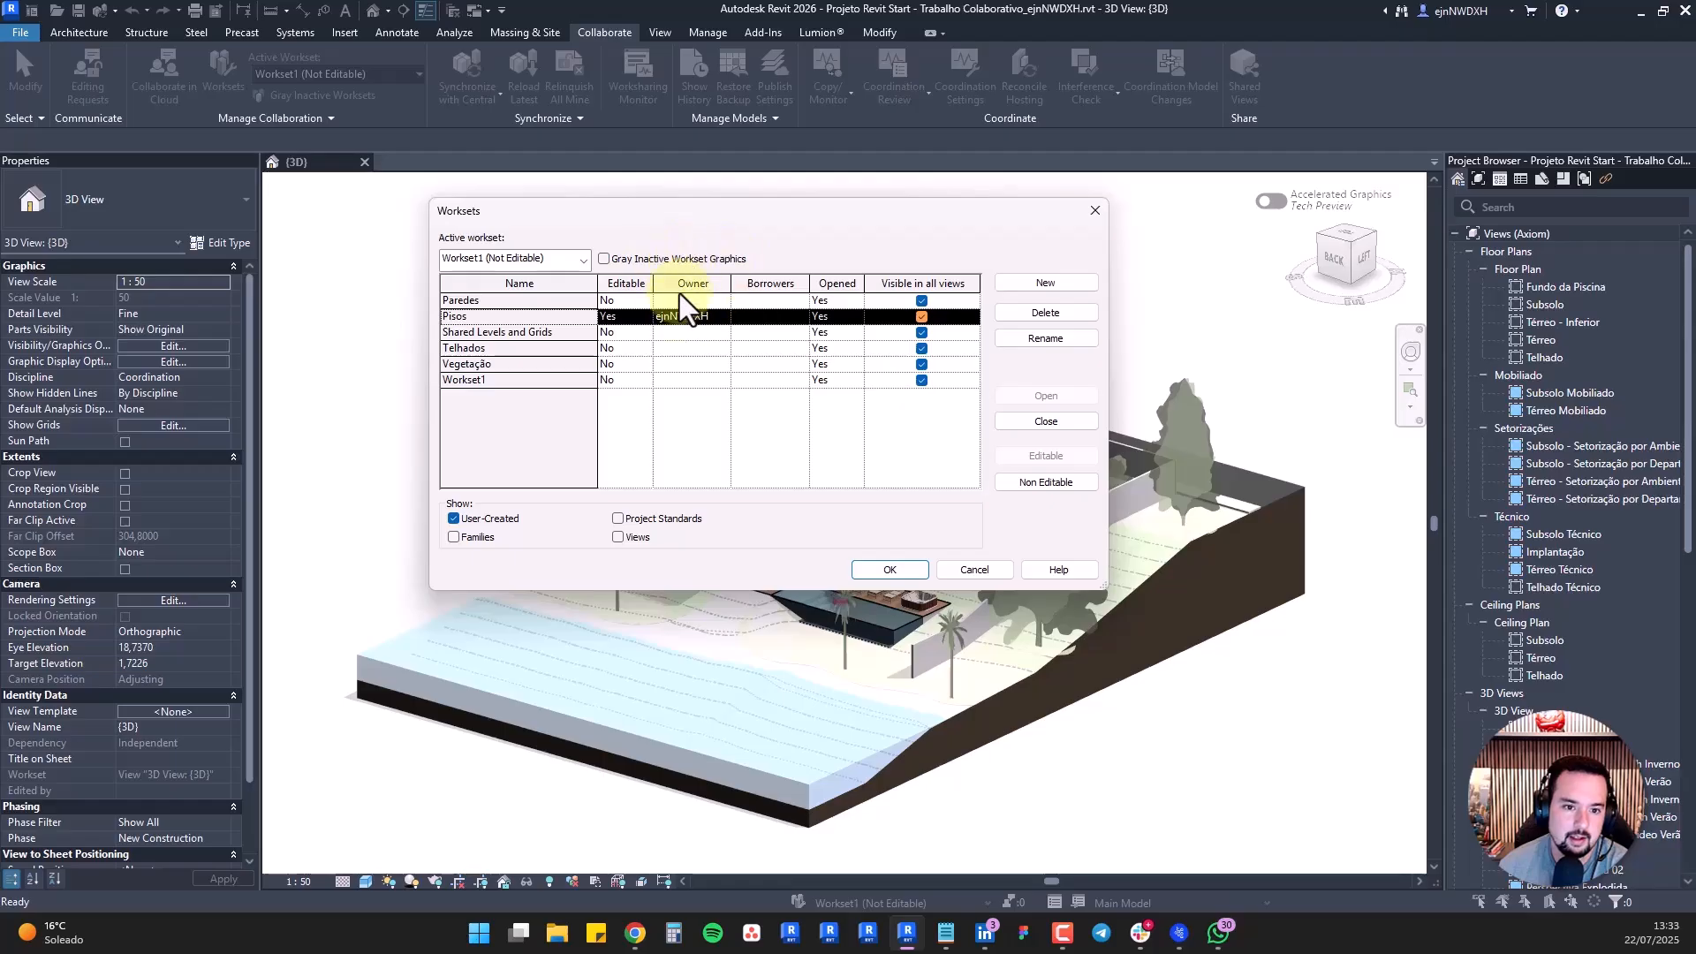
{"action": "left_click", "coordinate": [1062, 483]}
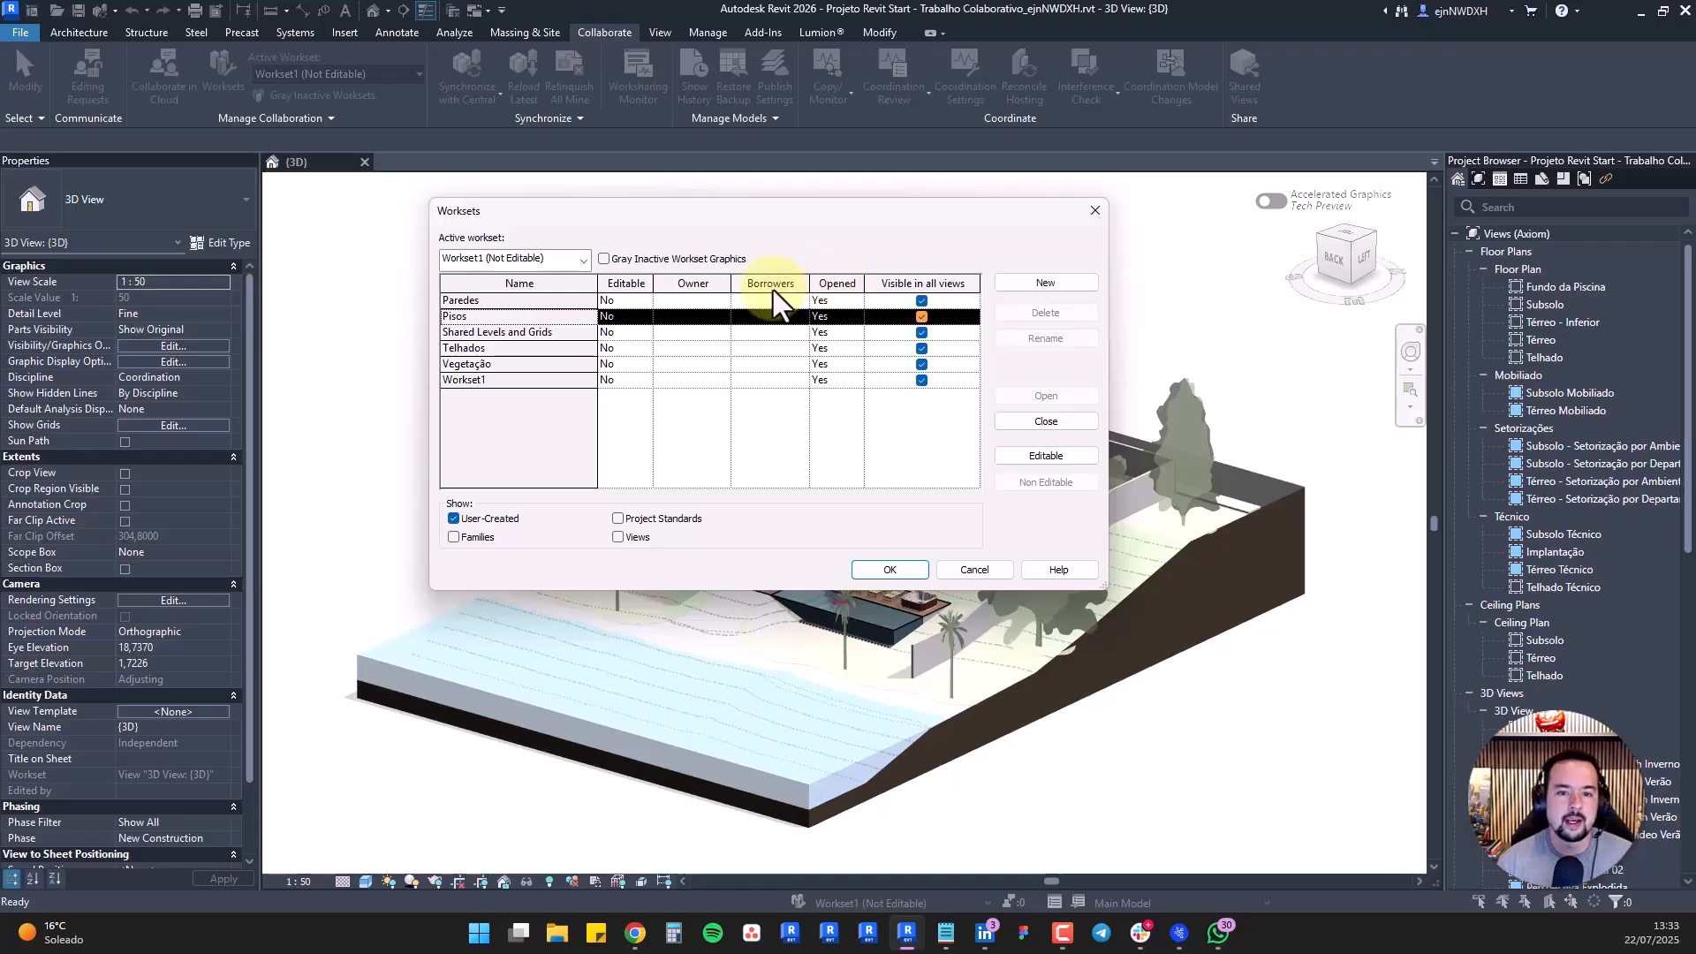
{"action": "left_click_drag", "start_coordinate": [616, 221], "coordinate": [254, 242]}
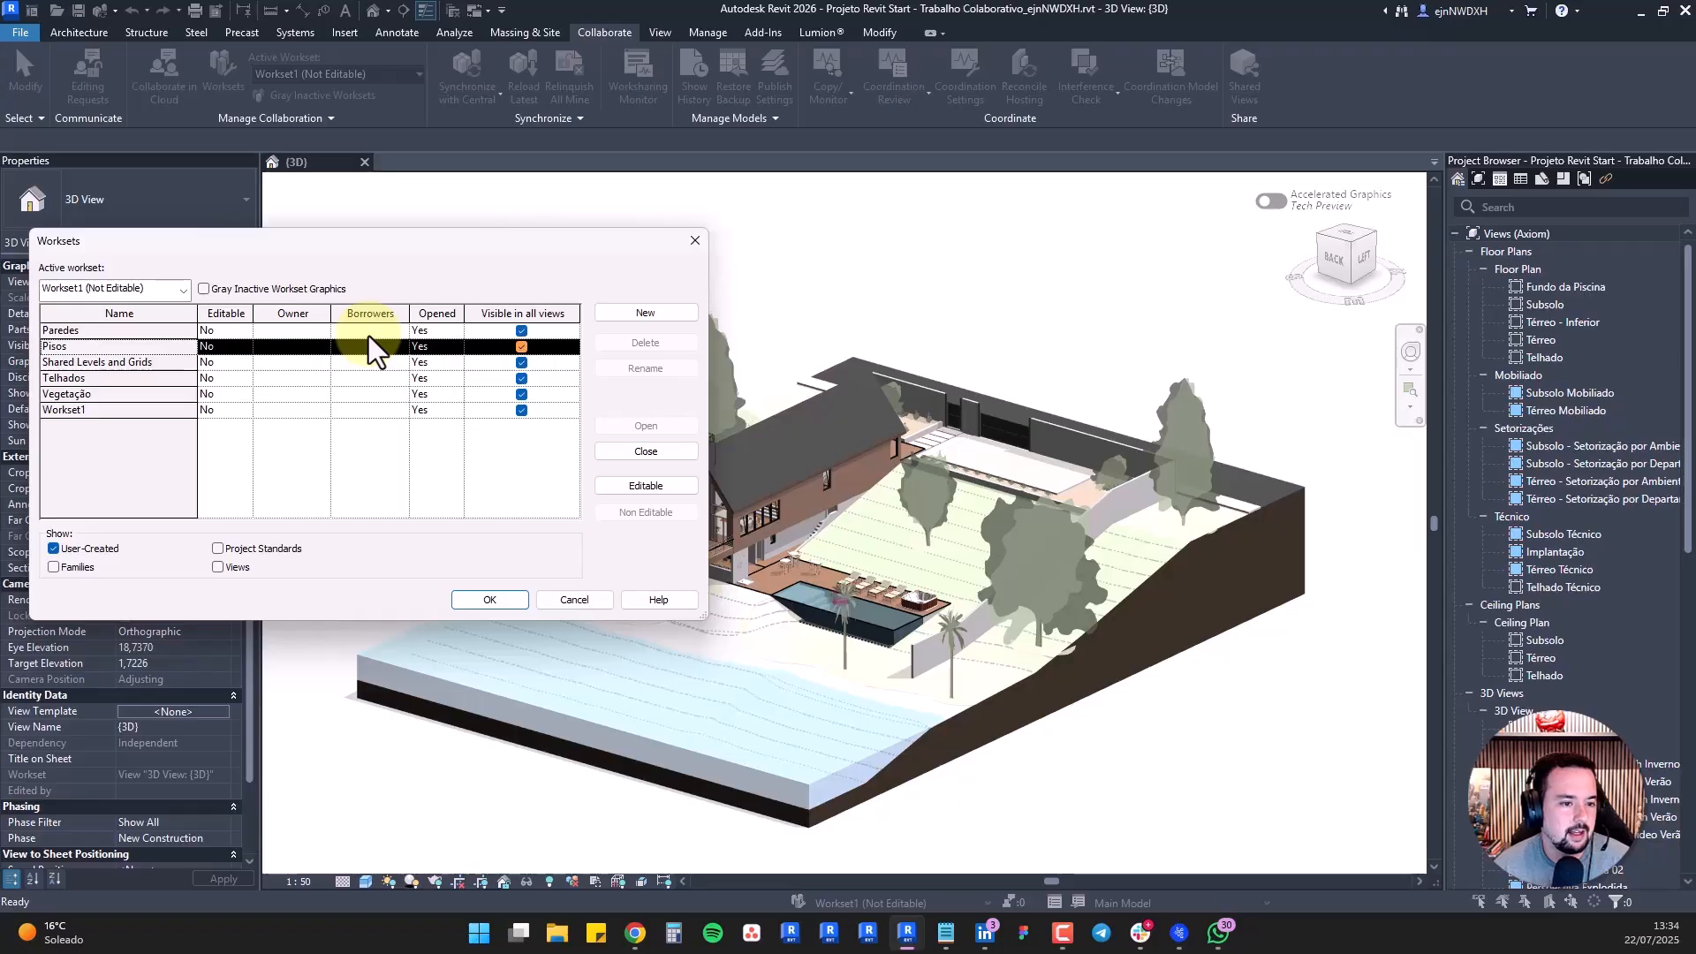
{"action": "left_click", "coordinate": [477, 603]}
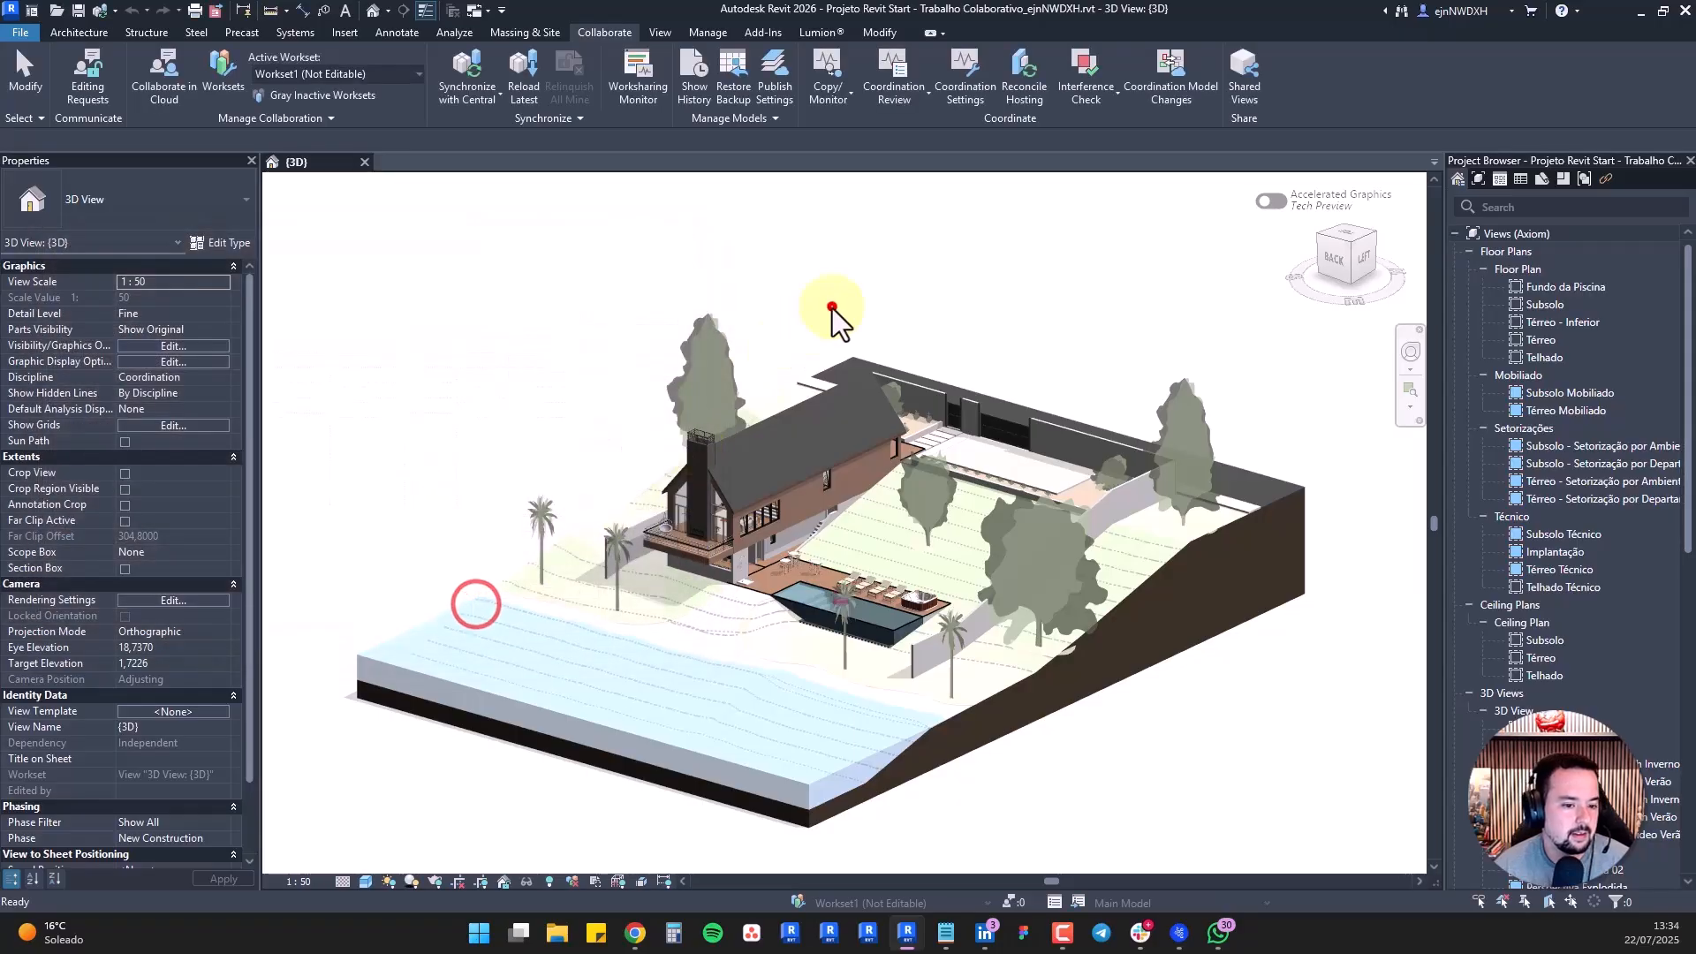
Color the 3D view by worksets and check the owners and borrowers in the Worksets dialog
{"action": "left_click", "coordinate": [573, 882]}
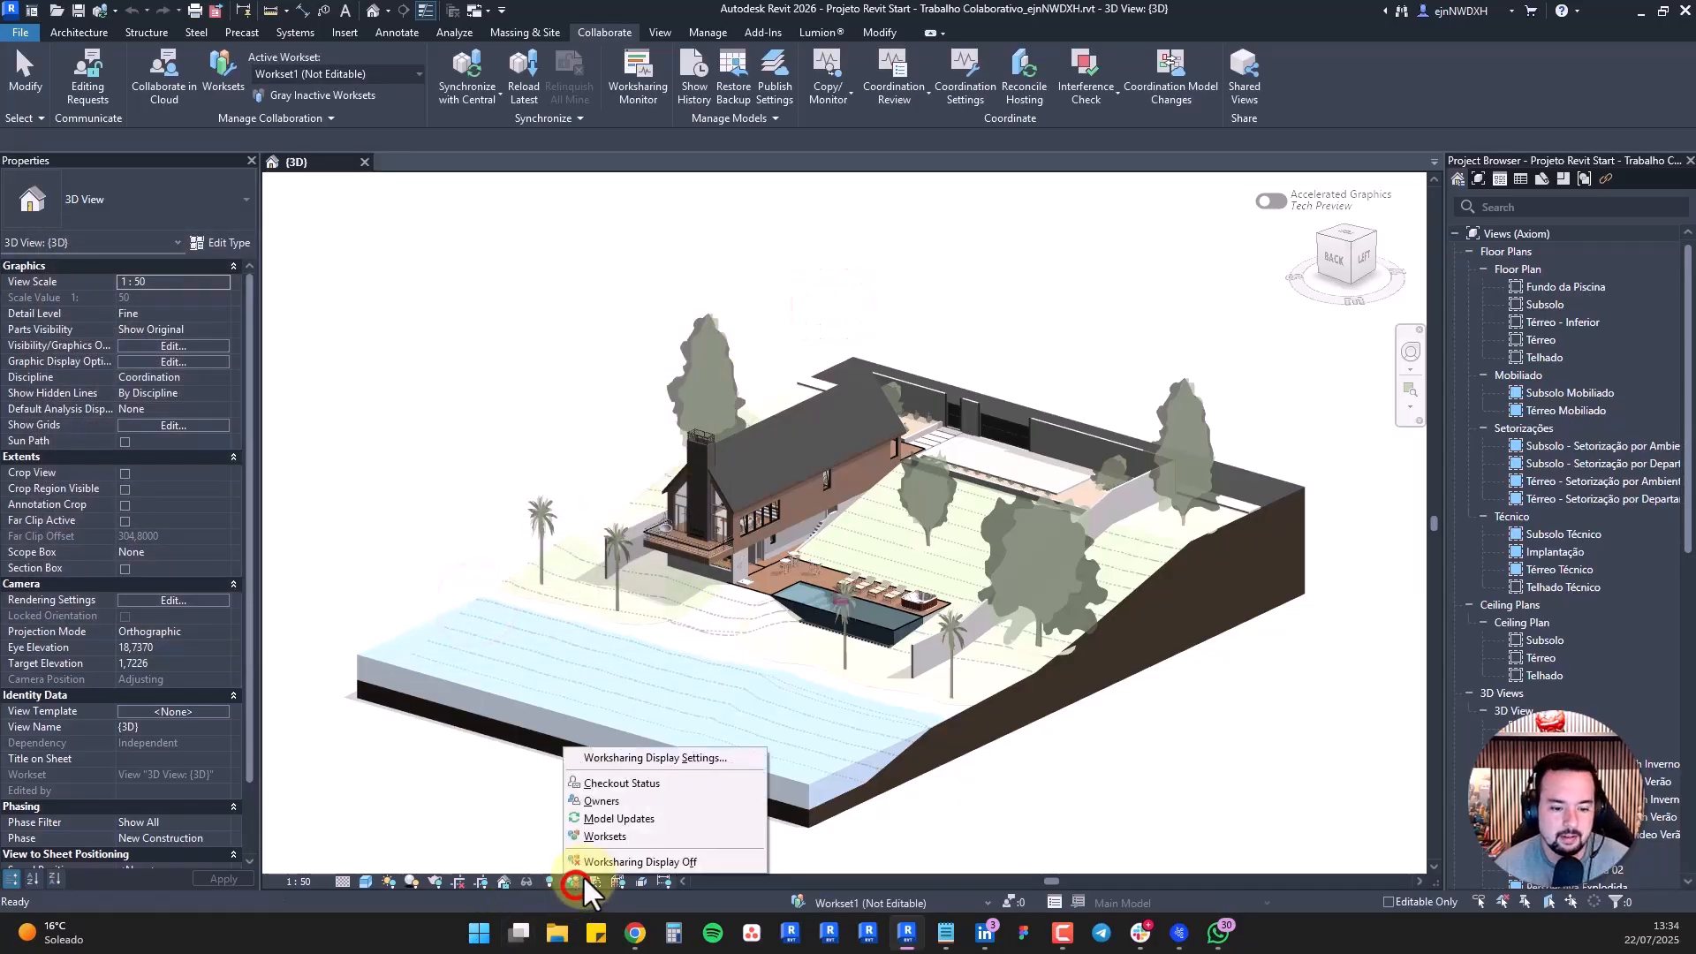
{"action": "left_click", "coordinate": [638, 834]}
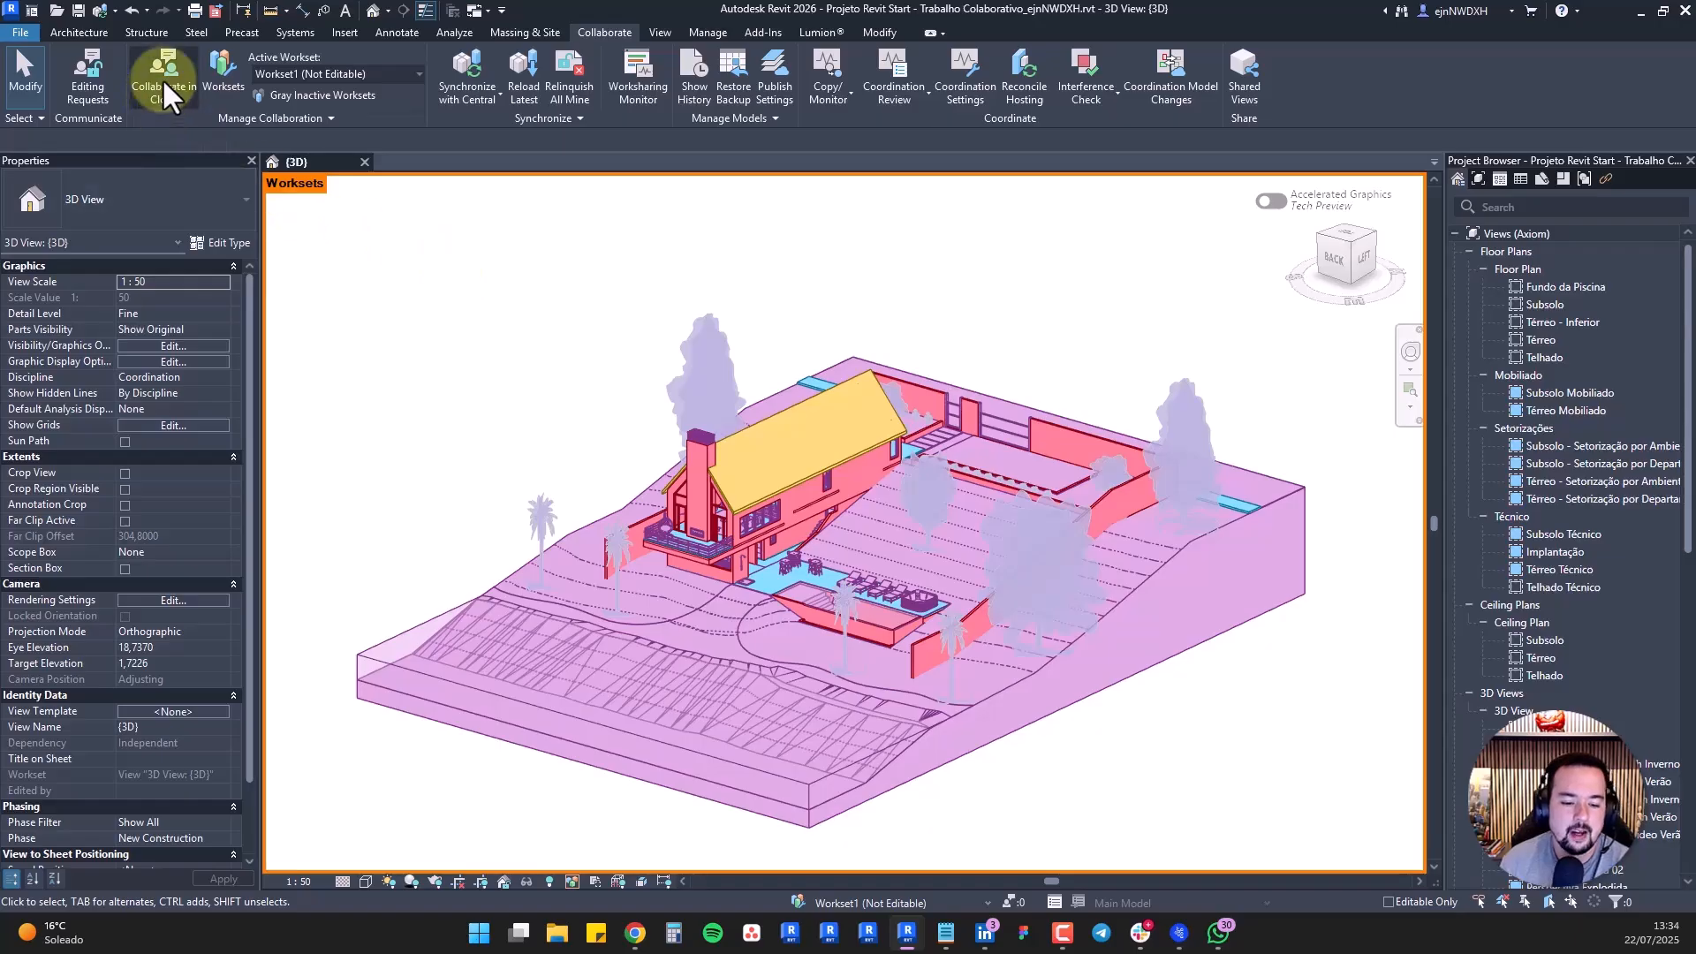
{"action": "left_click", "coordinate": [222, 73]}
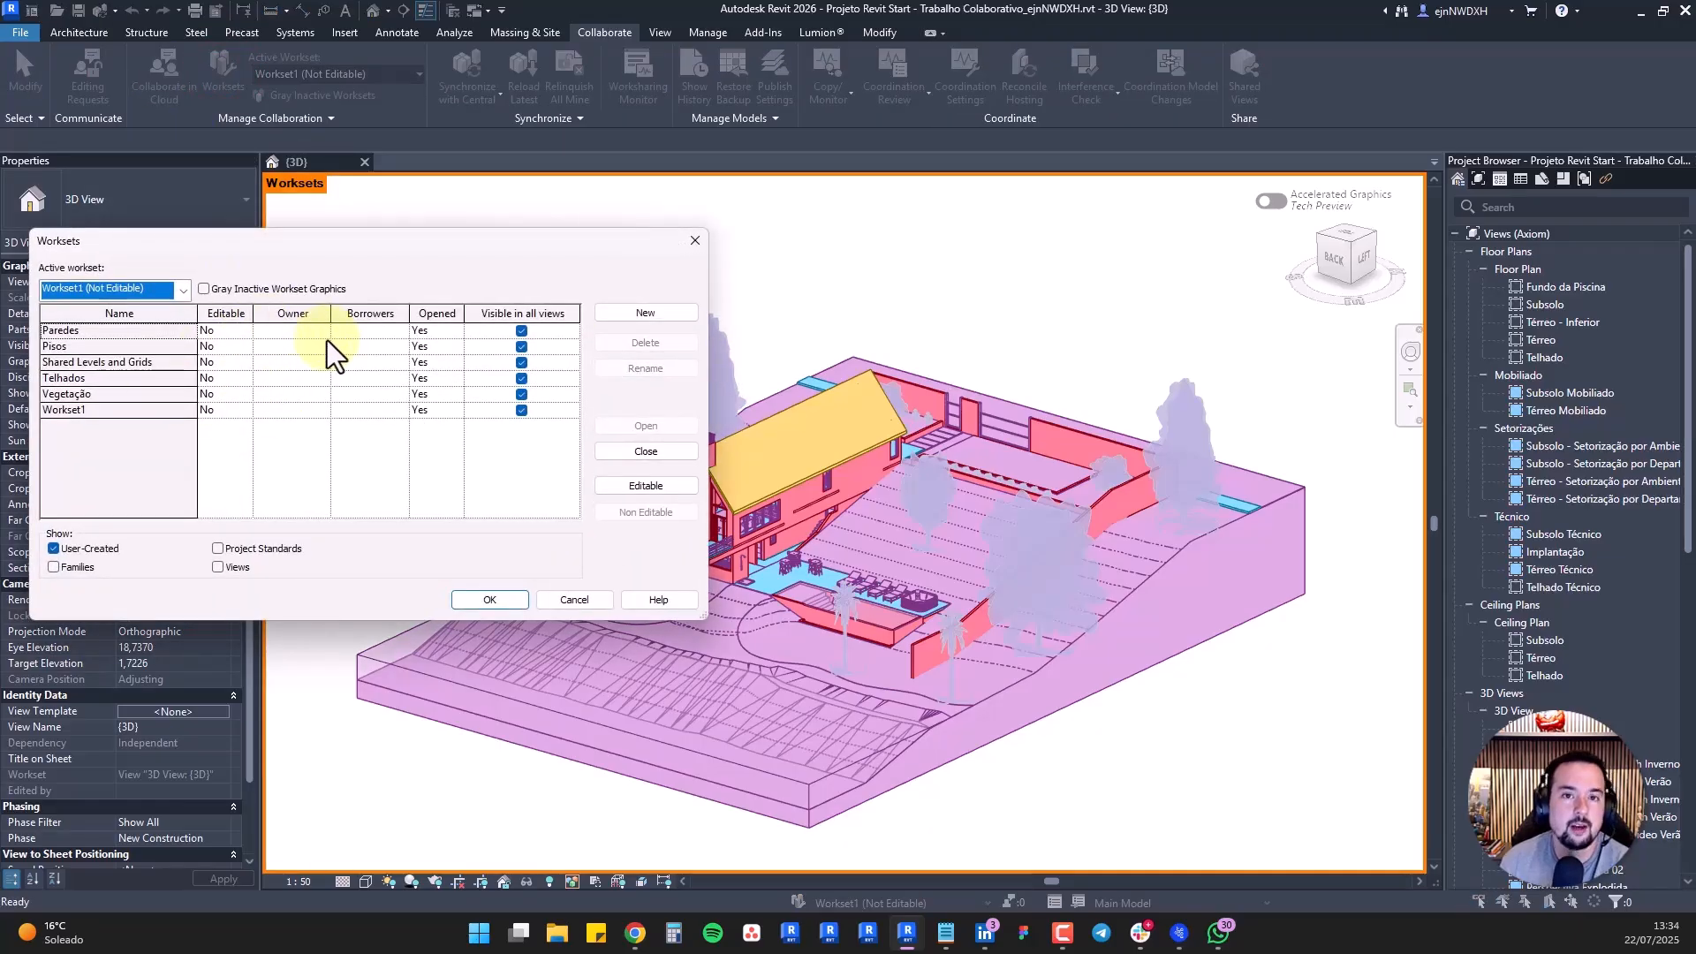
{"action": "left_click", "coordinate": [694, 239]}
{"action": "left_click", "coordinate": [999, 253]}
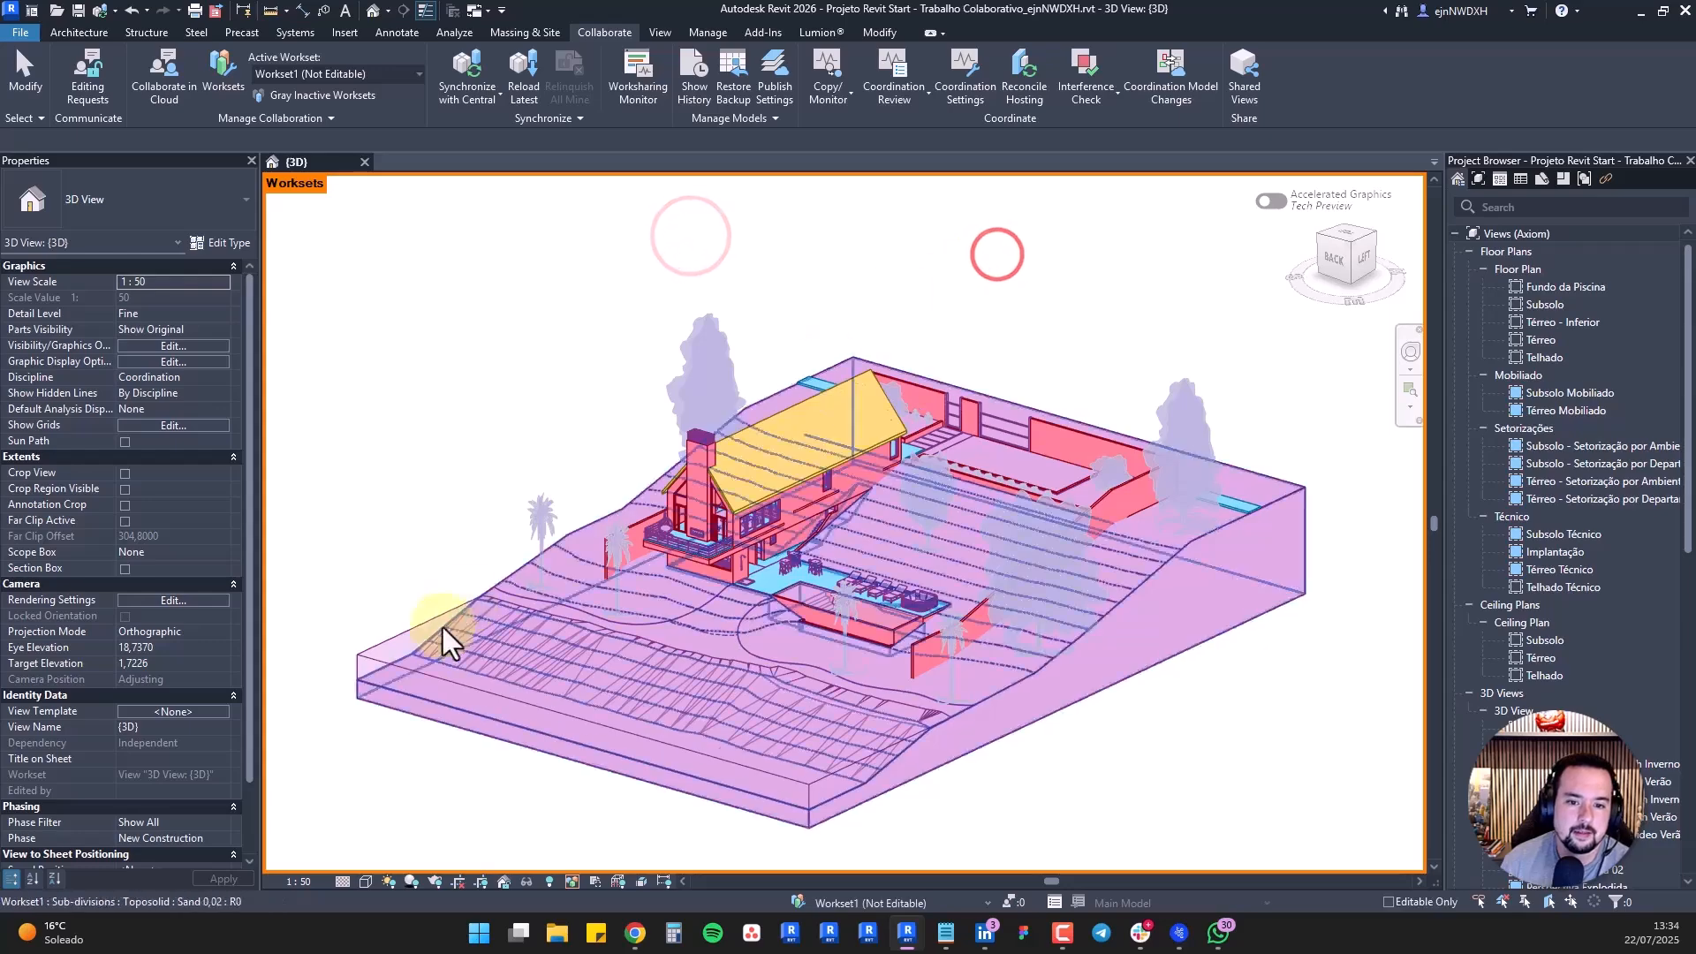
{"action": "left_click", "coordinate": [924, 656]}
{"action": "left_click", "coordinate": [1143, 704]}
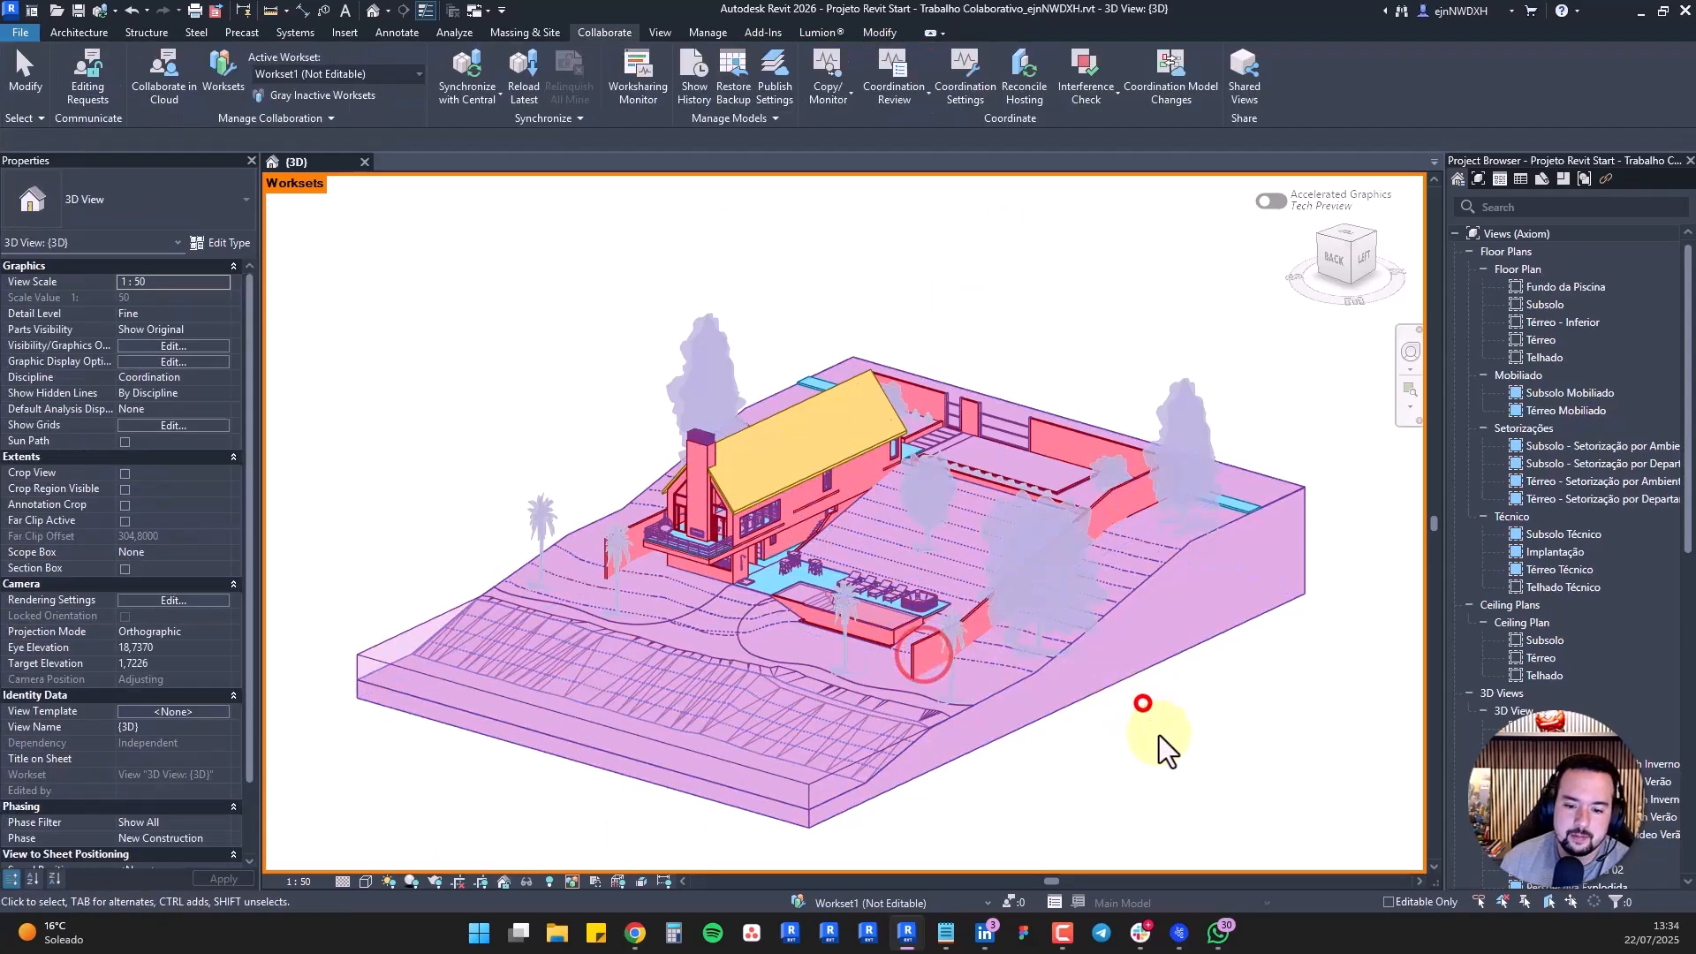
Switch the worksharing display of the 3D view to Owners
{"action": "left_click", "coordinate": [570, 881]}
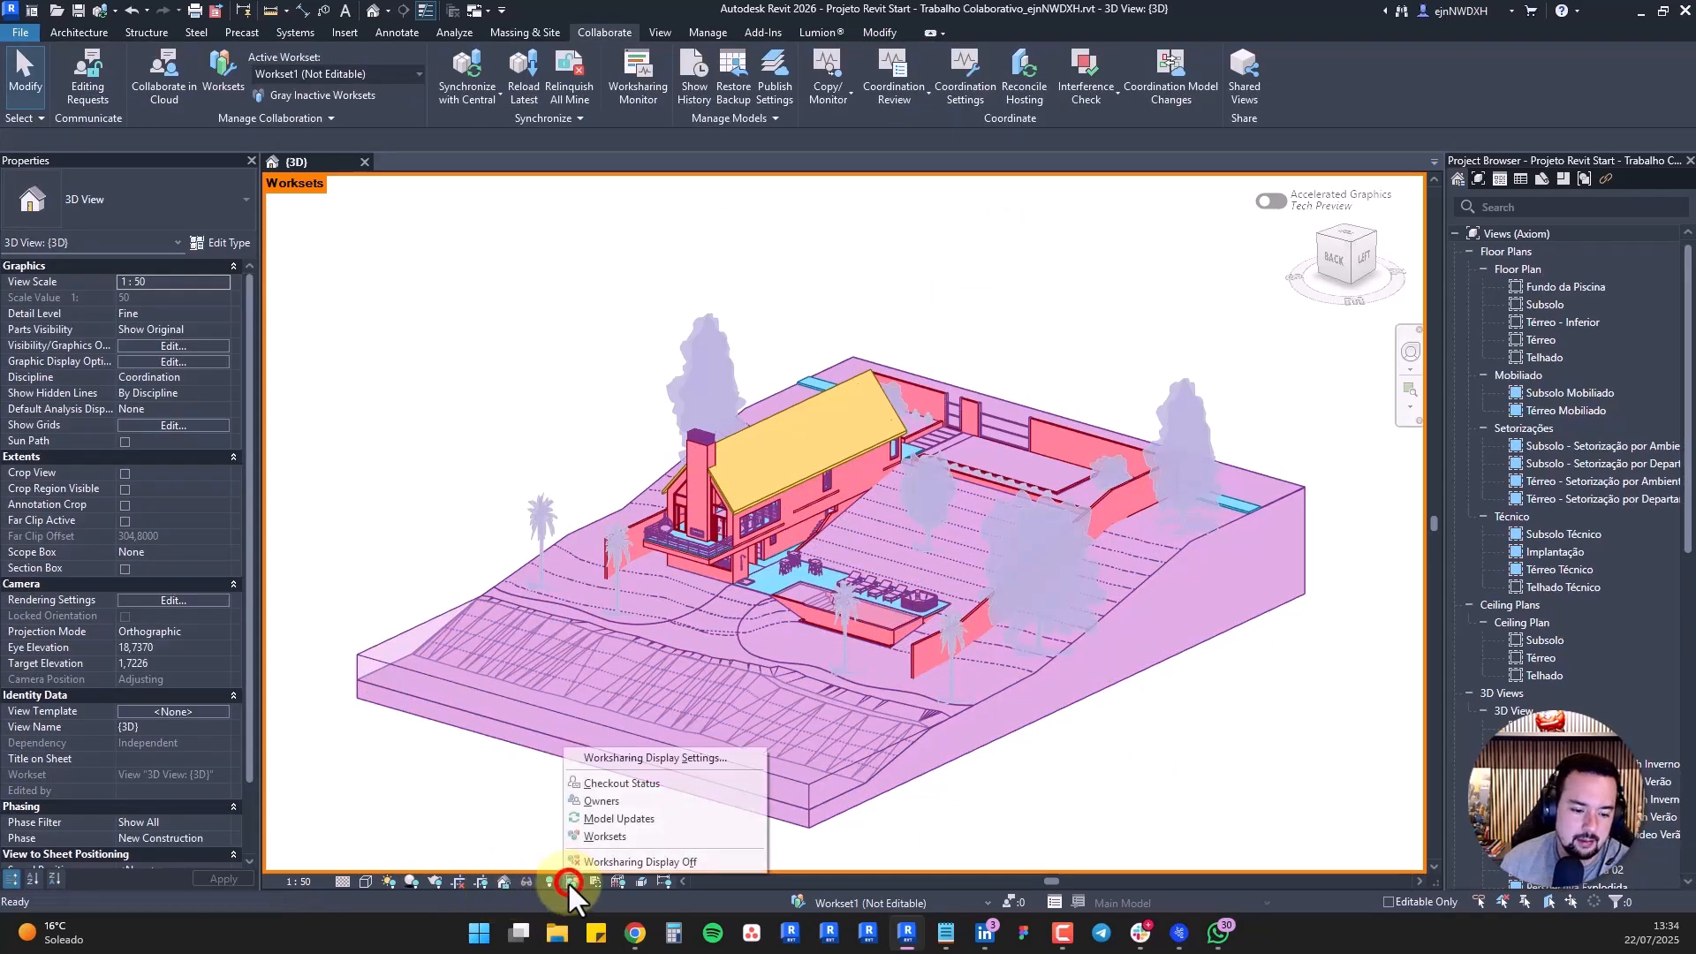
{"action": "left_click", "coordinate": [643, 802]}
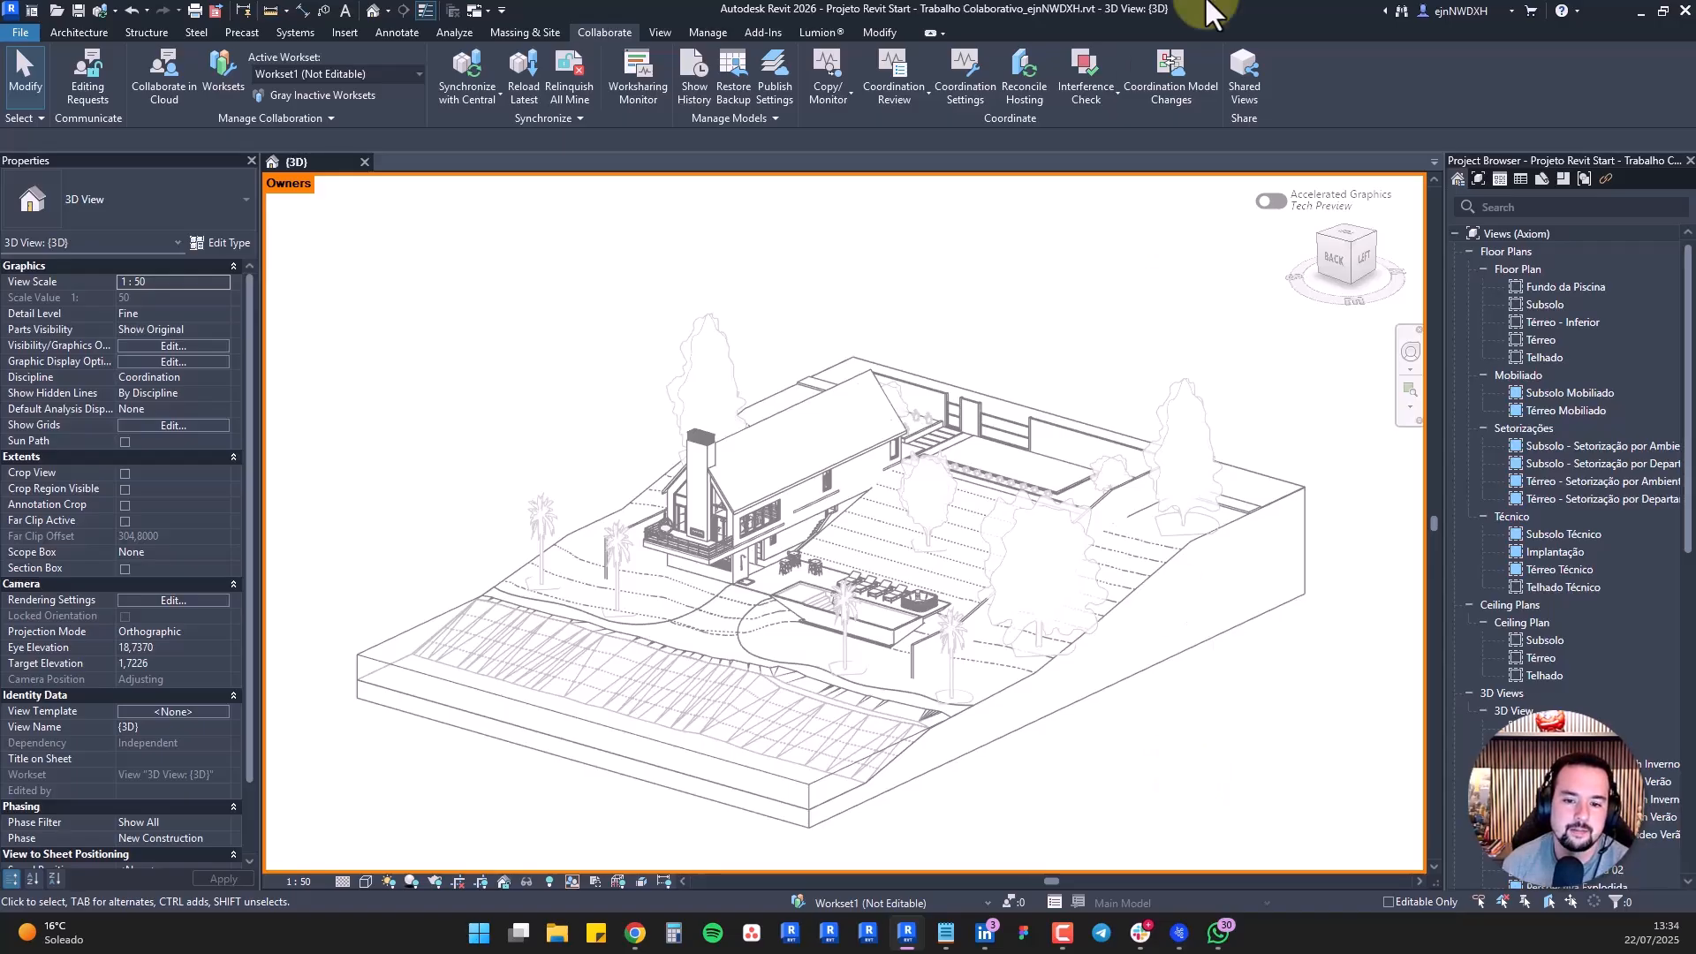
Open the profile of the long white wood-clad wall on the house's side facing the pool for editing
{"action": "scroll", "coordinate": [920, 655], "scroll_direction": "up", "scroll_amount": 3}
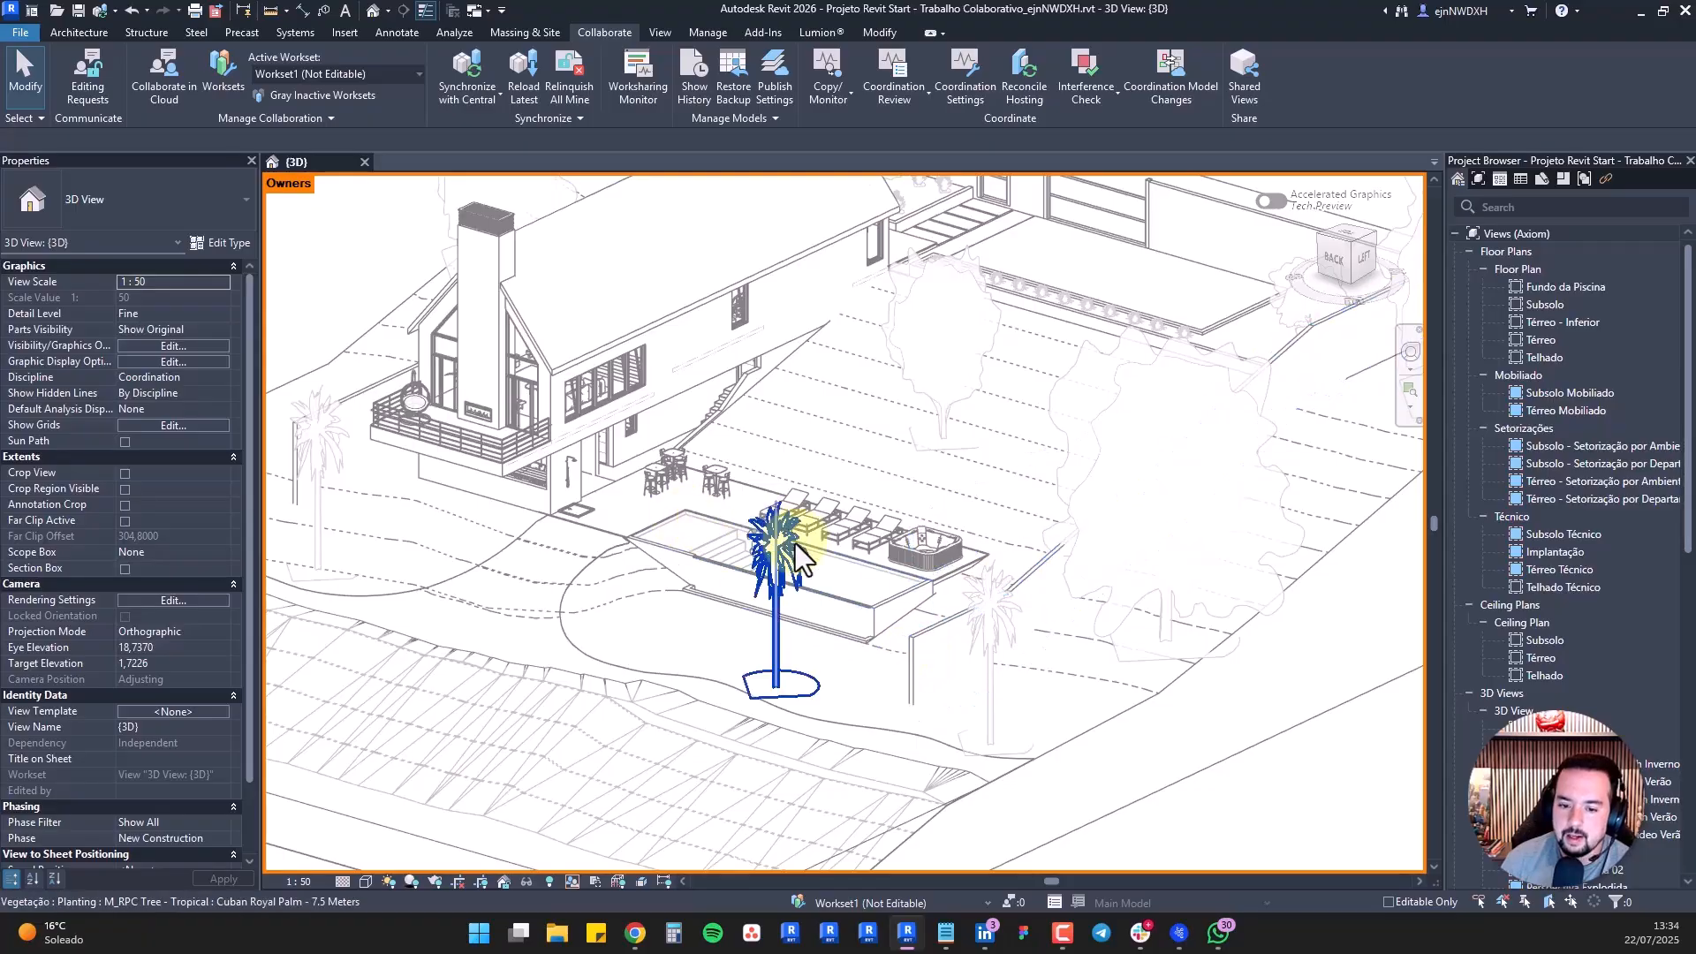
{"action": "left_click", "coordinate": [682, 337]}
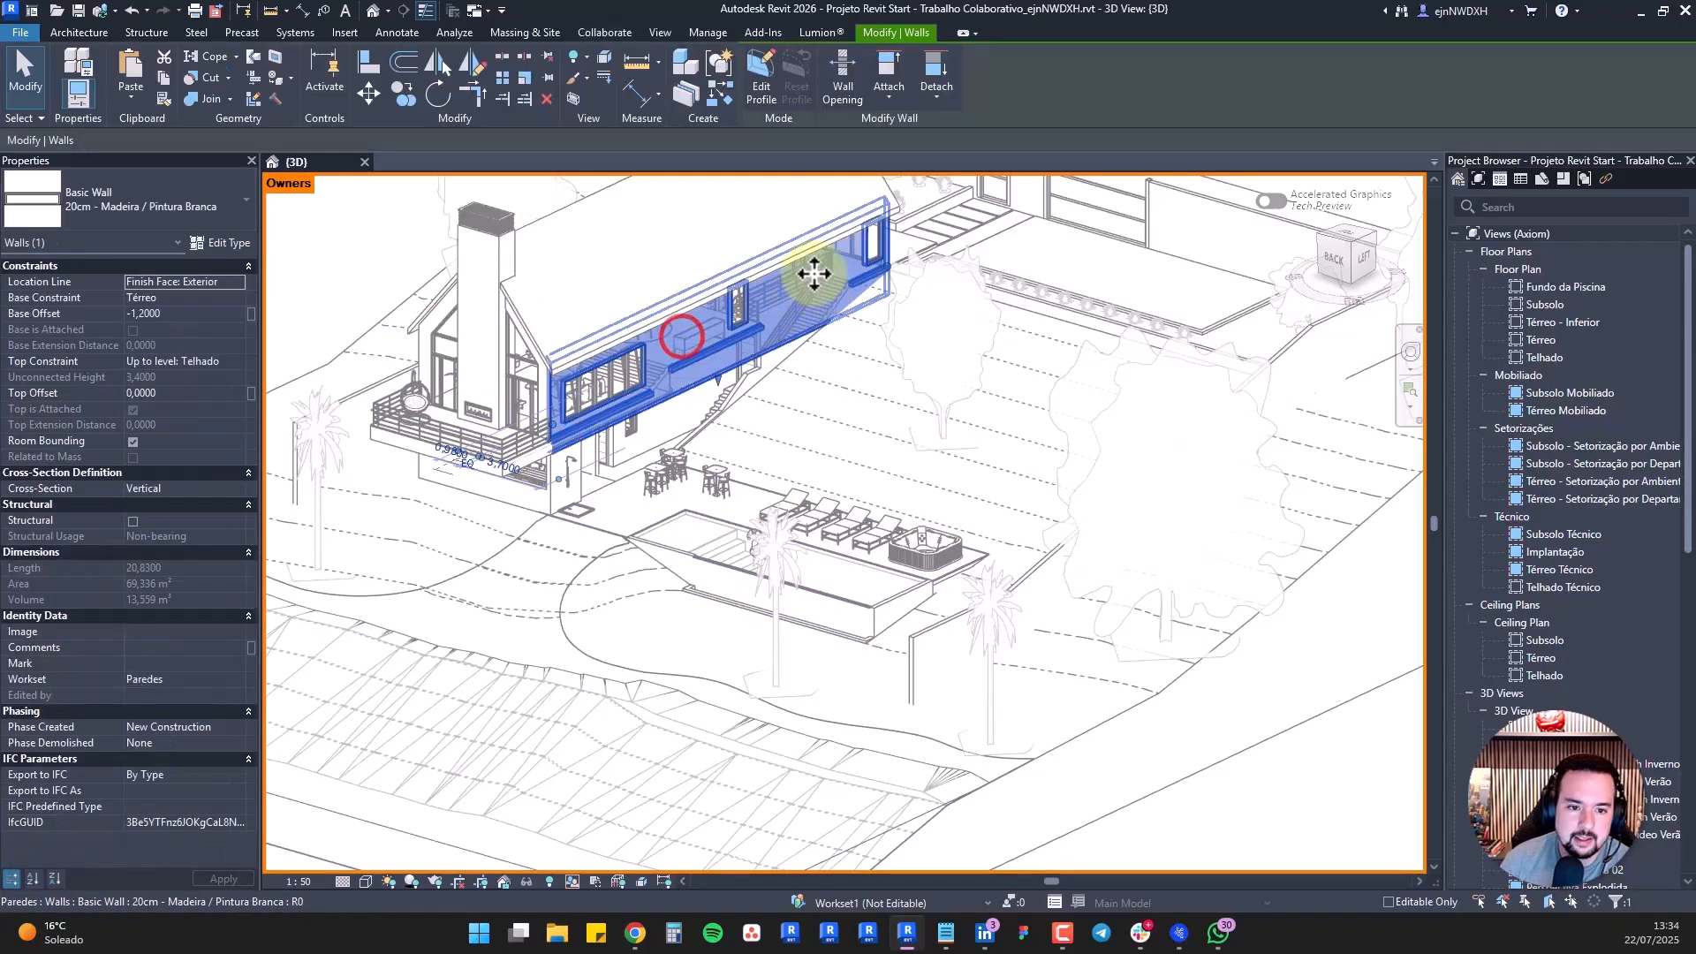
{"action": "double_click", "coordinate": [807, 277]}
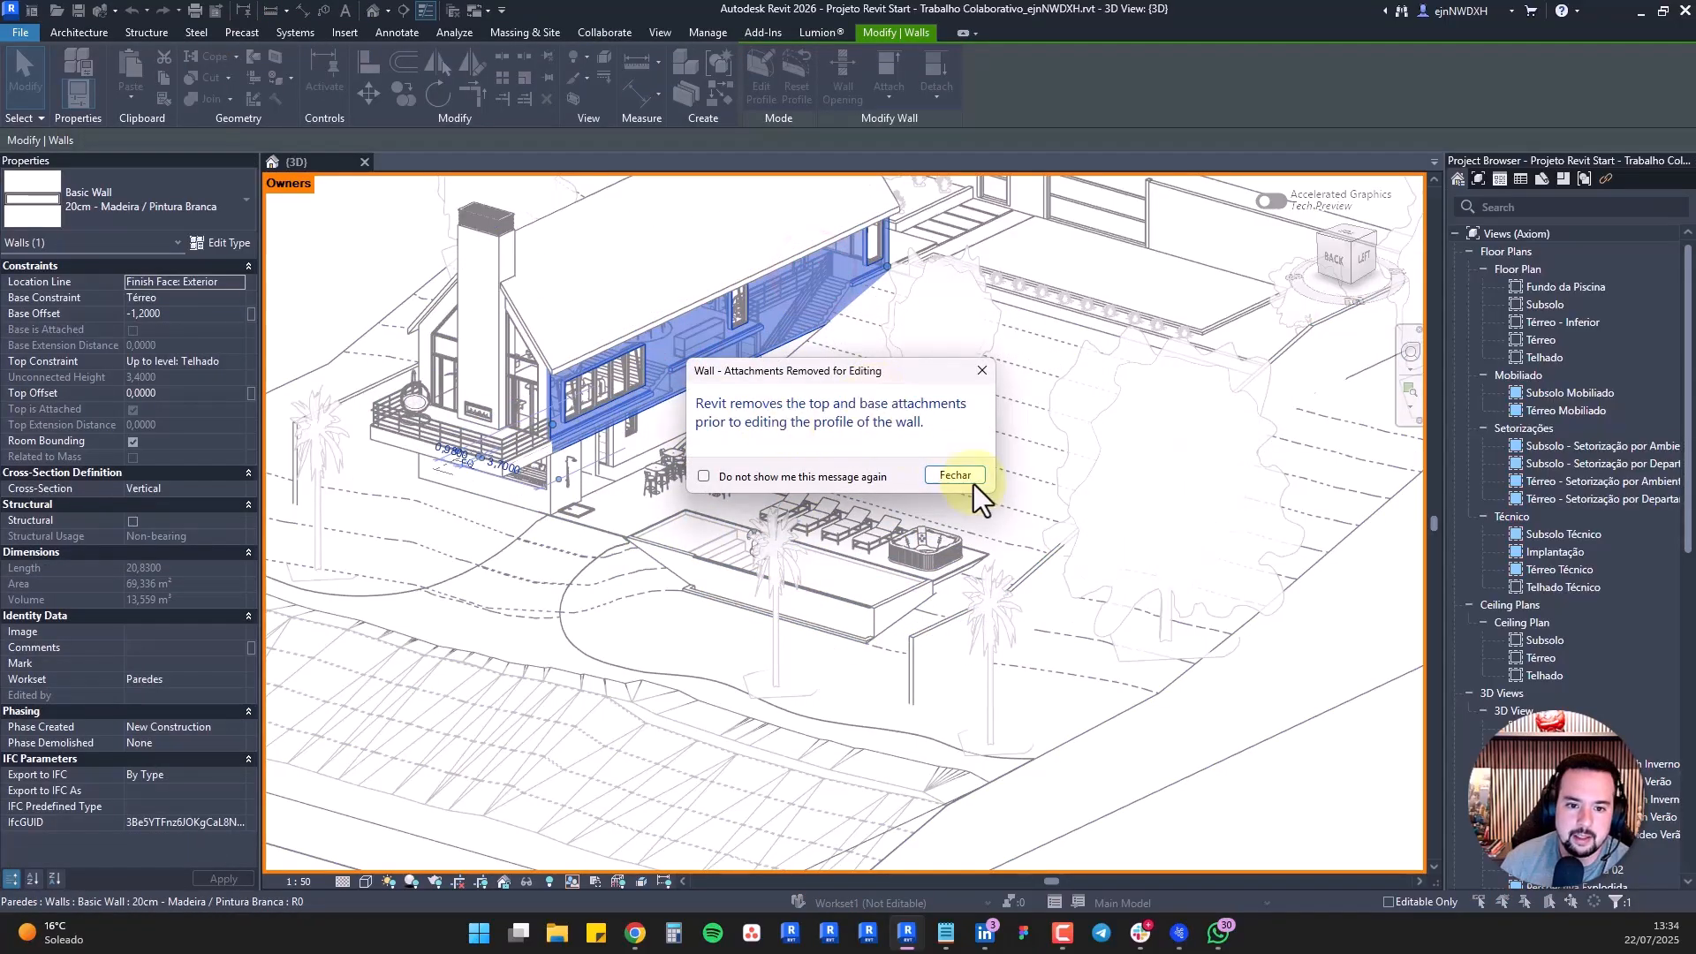
{"action": "left_click", "coordinate": [952, 475]}
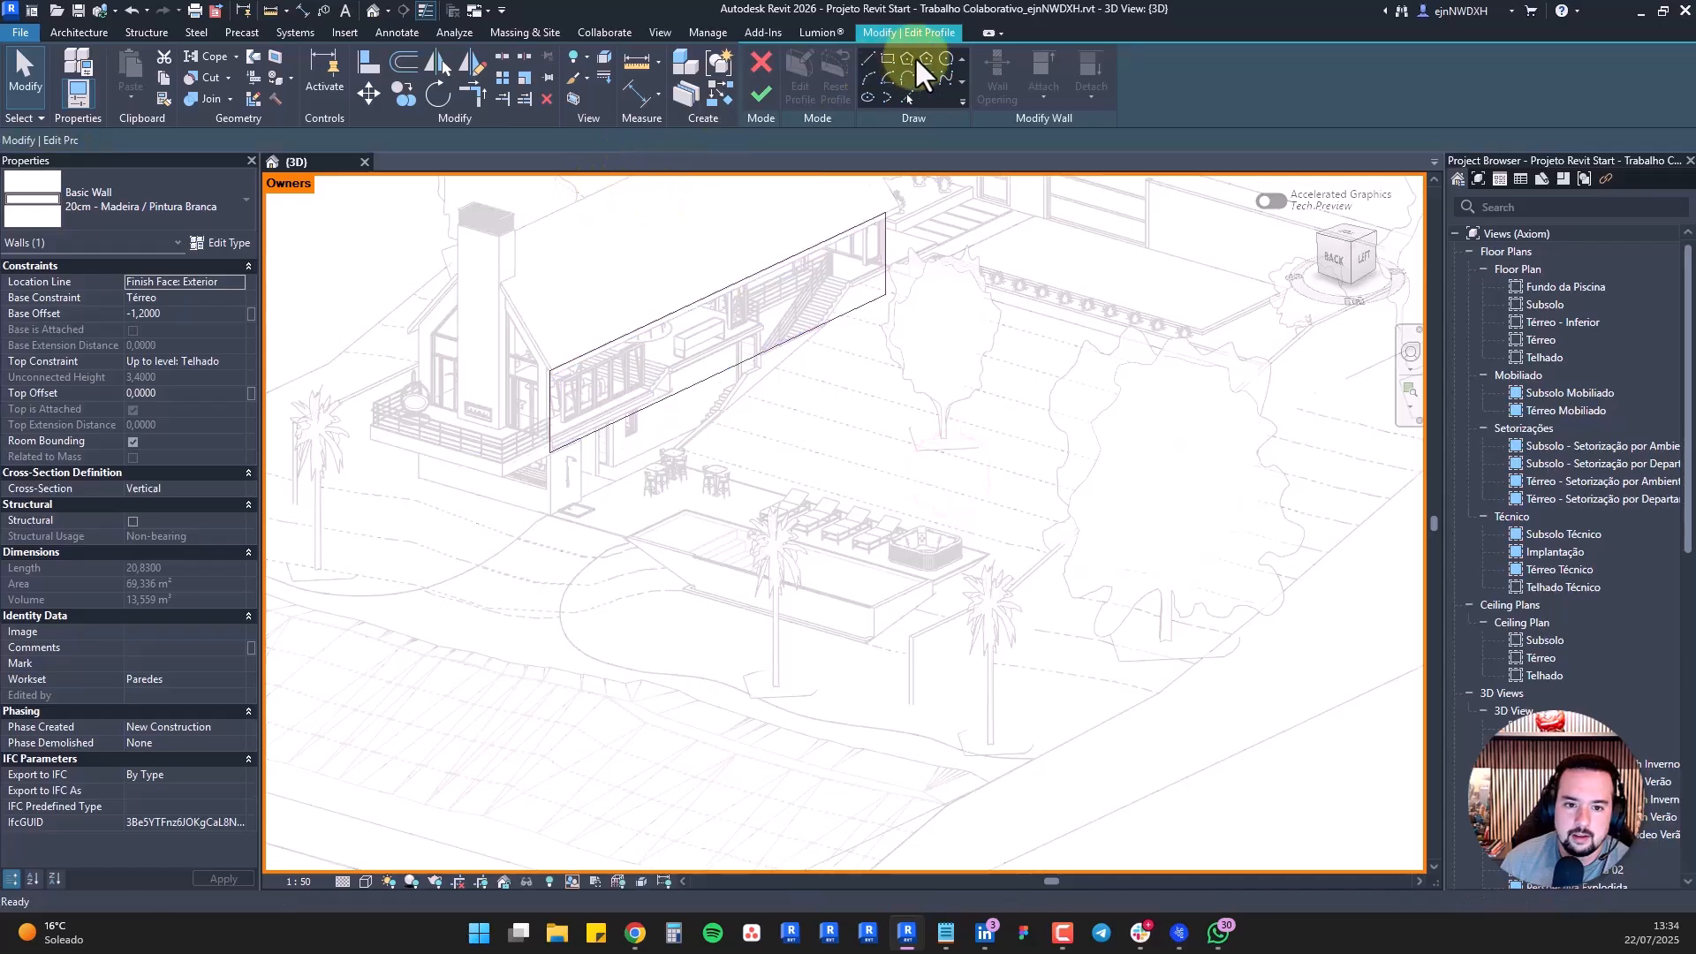
Cut a circular opening about 1.44 m in radius near the far end of the wall and finish the profile
{"action": "left_click", "coordinate": [873, 59]}
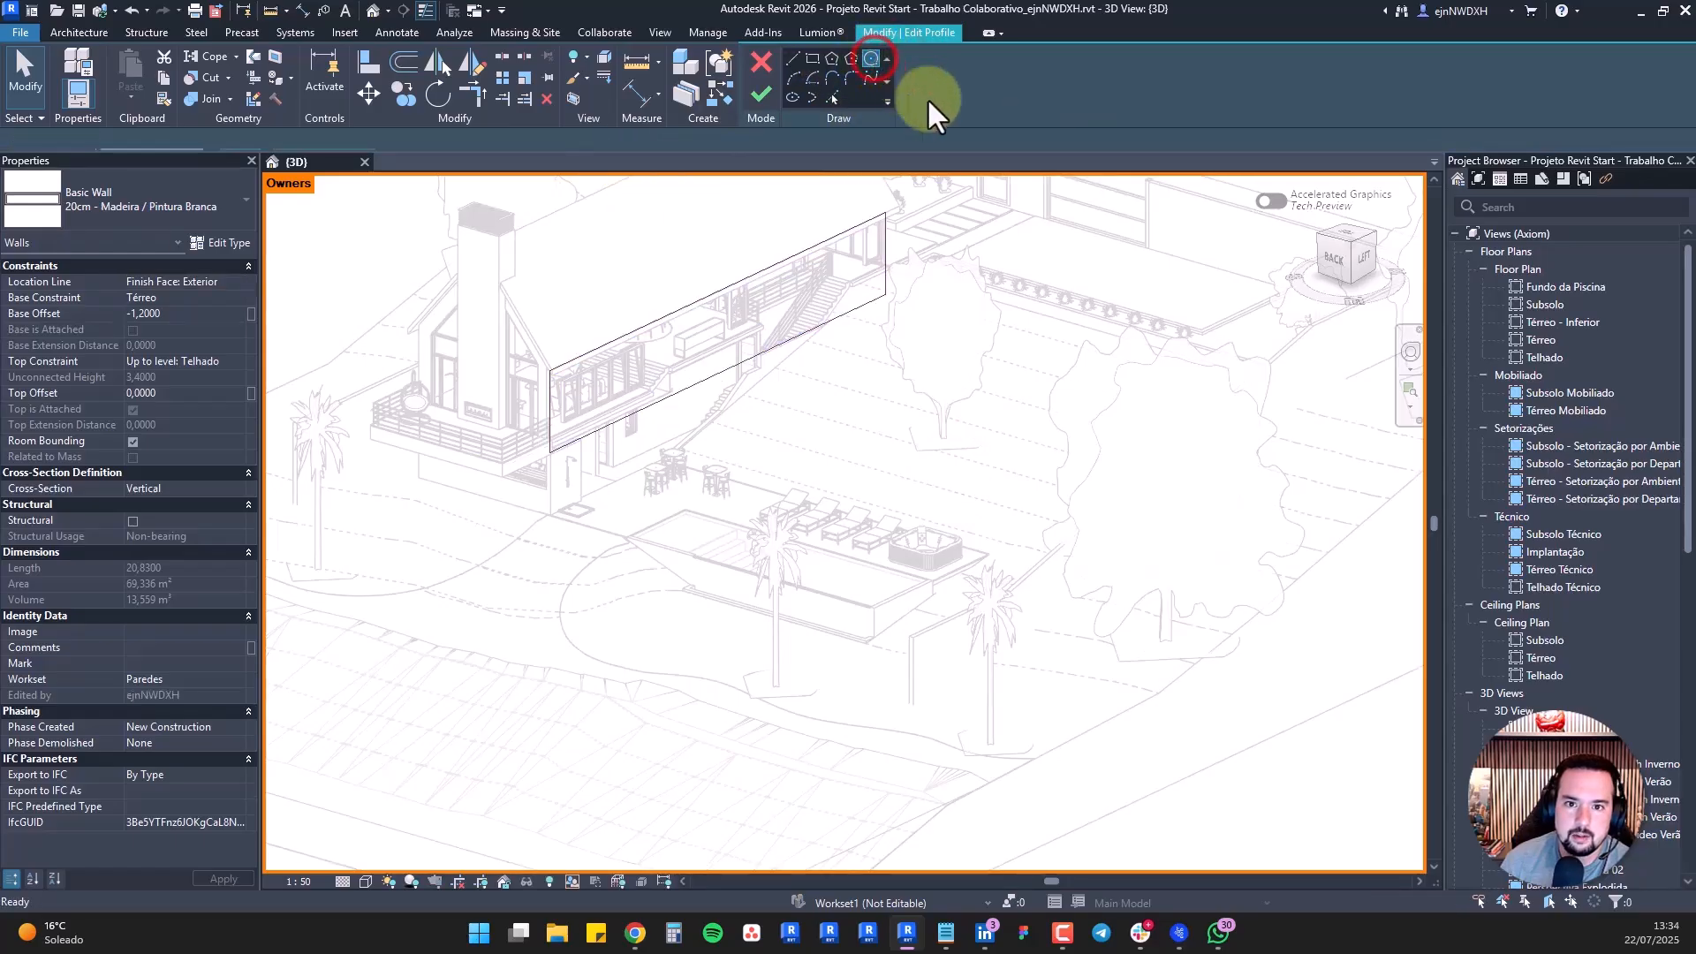
{"action": "left_click", "coordinate": [807, 283]}
{"action": "left_click", "coordinate": [794, 312]}
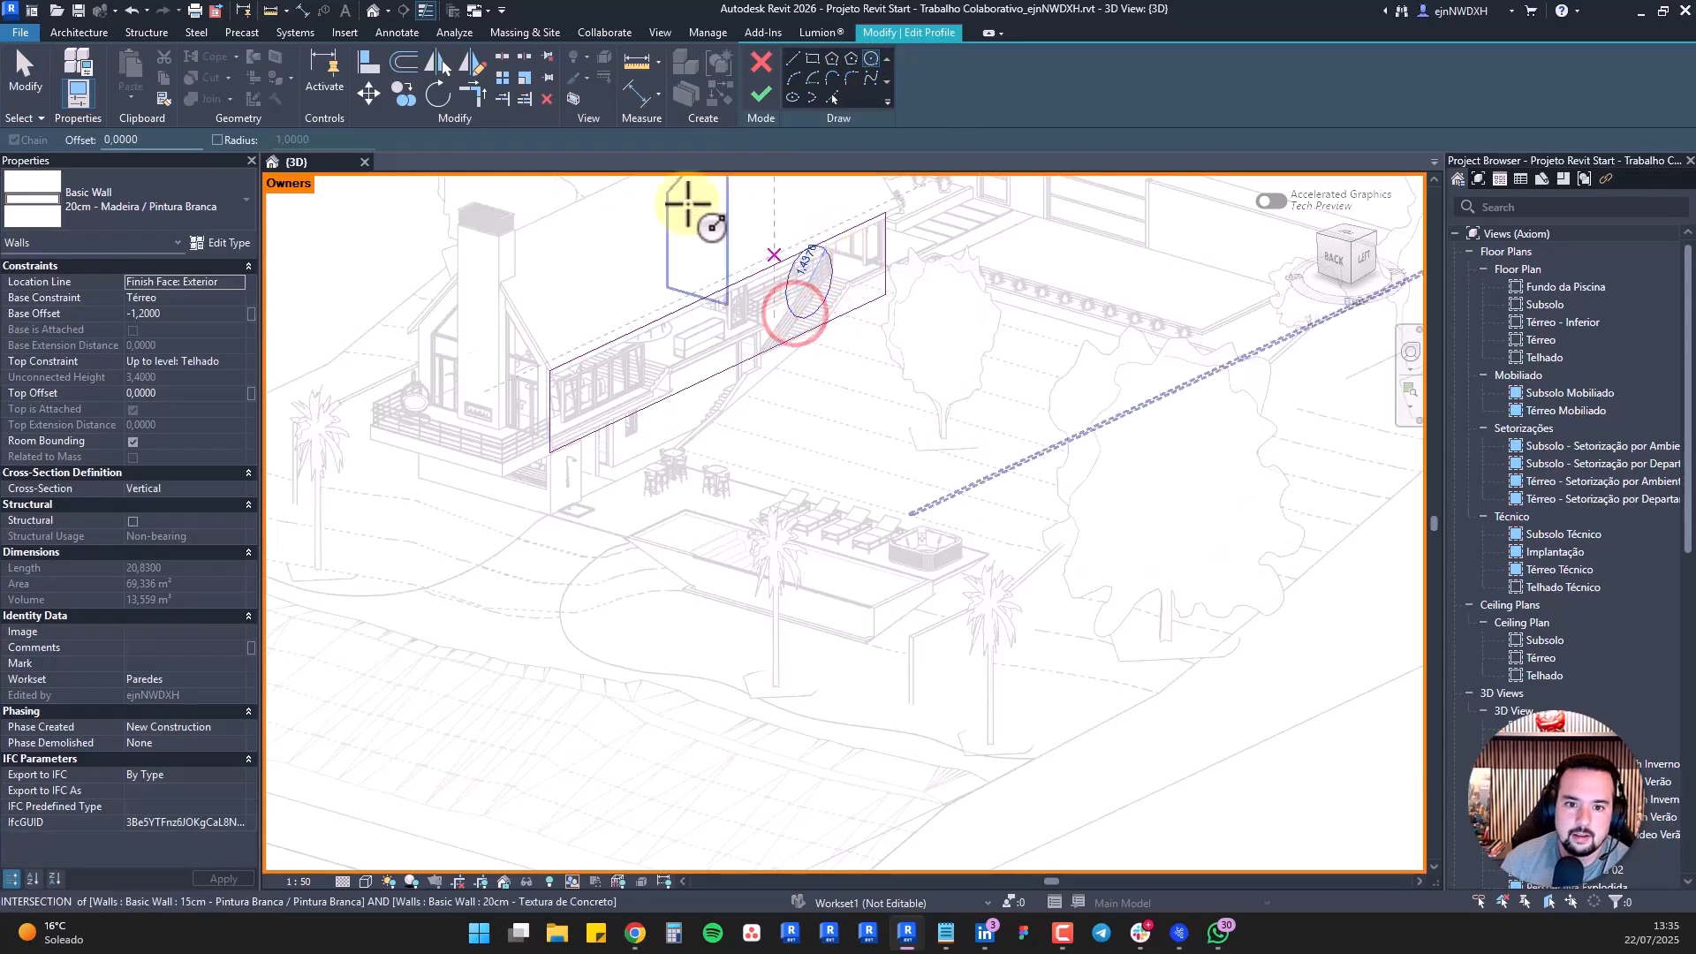
{"action": "left_click", "coordinate": [26, 69]}
{"action": "mouse_move", "coordinate": [833, 264]}
{"action": "left_mouse_down"}
{"action": "mouse_move", "coordinate": [787, 297]}
{"action": "mouse_move", "coordinate": [823, 277]}
{"action": "left_mouse_up"}
{"action": "left_click", "coordinate": [762, 95]}
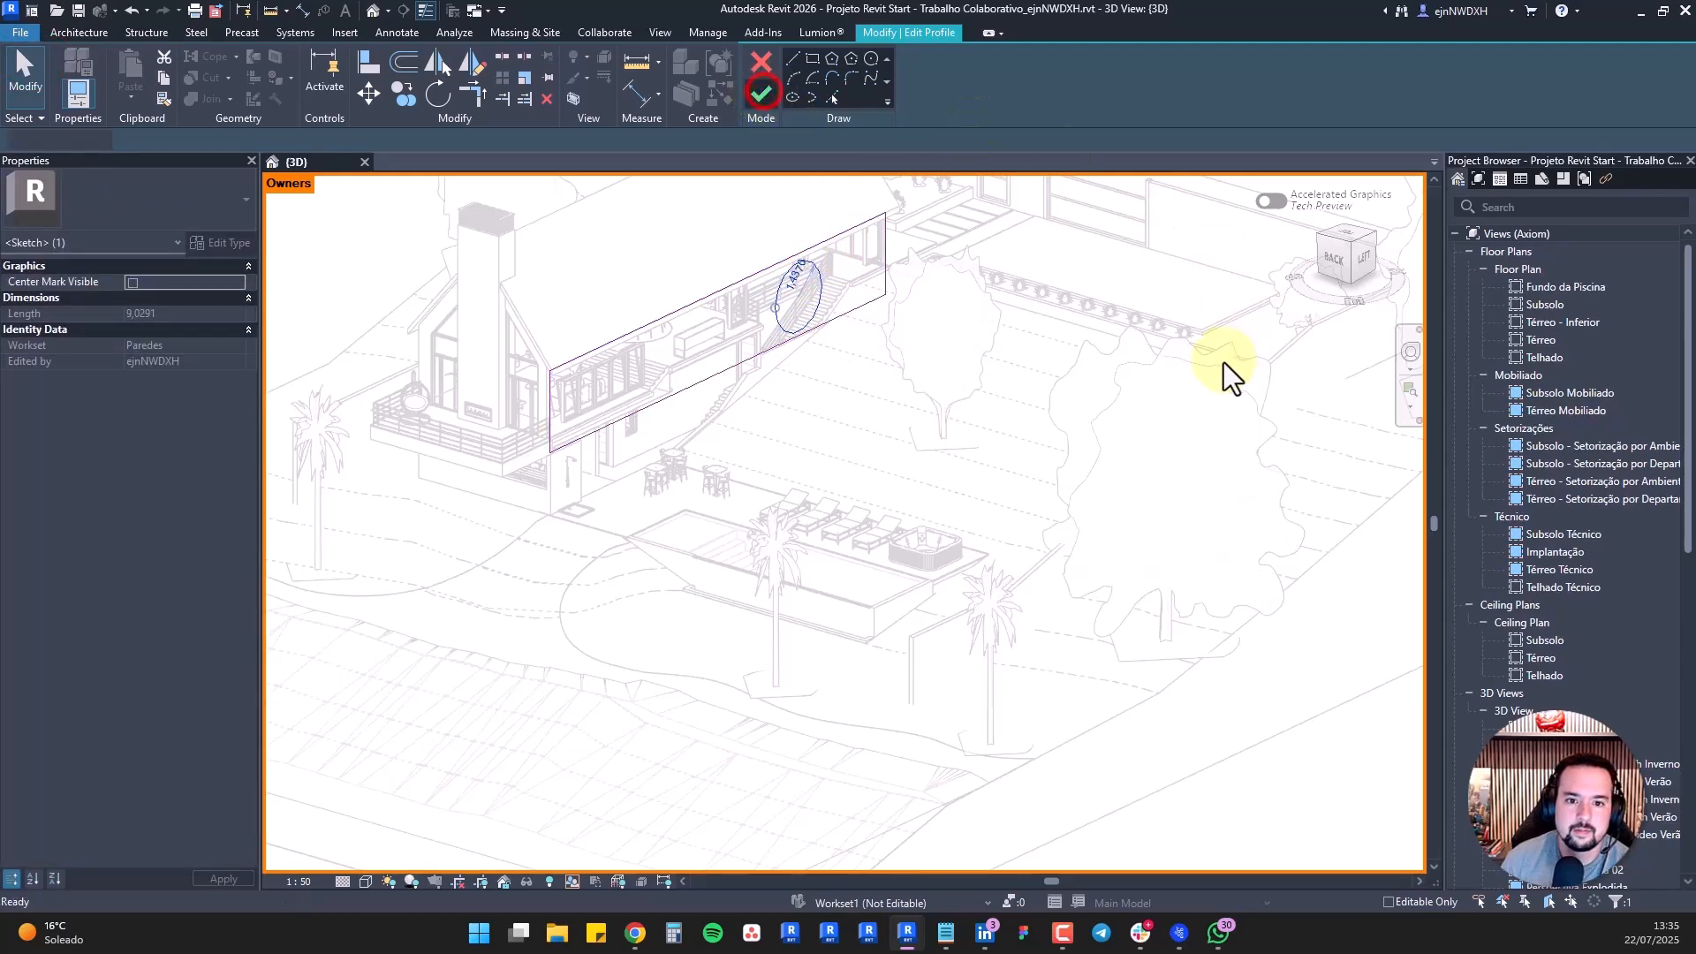
{"action": "scroll", "coordinate": [759, 373], "scroll_direction": "down", "scroll_amount": 4}
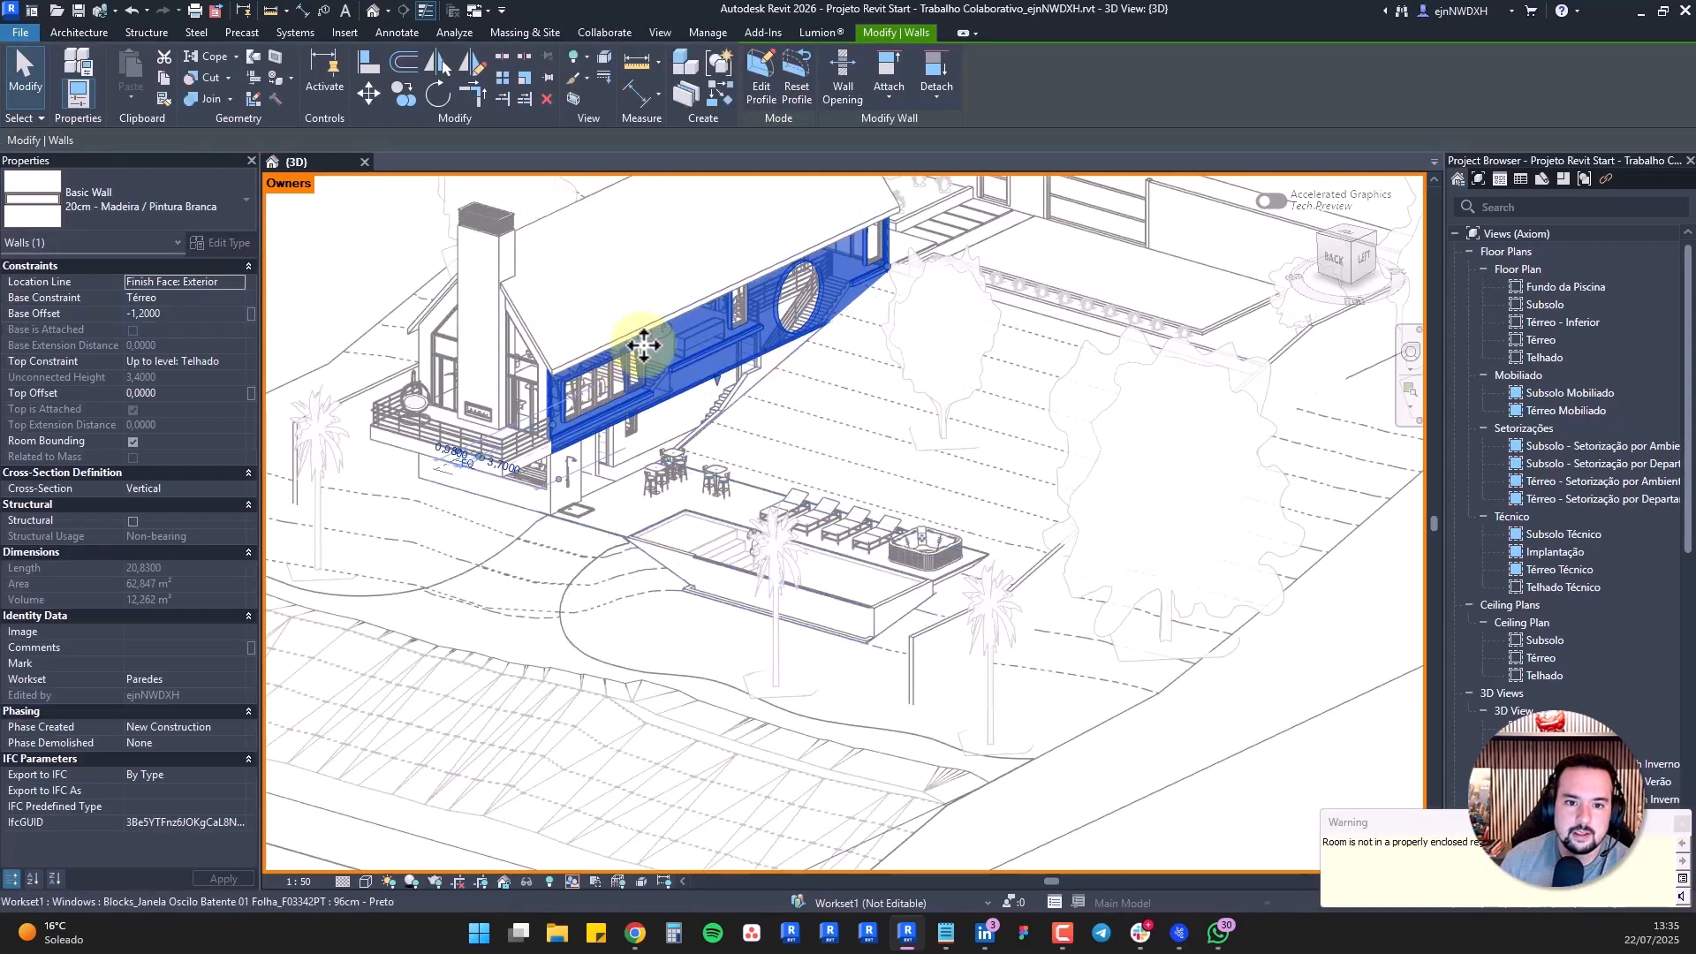
{"action": "left_click", "coordinate": [973, 204]}
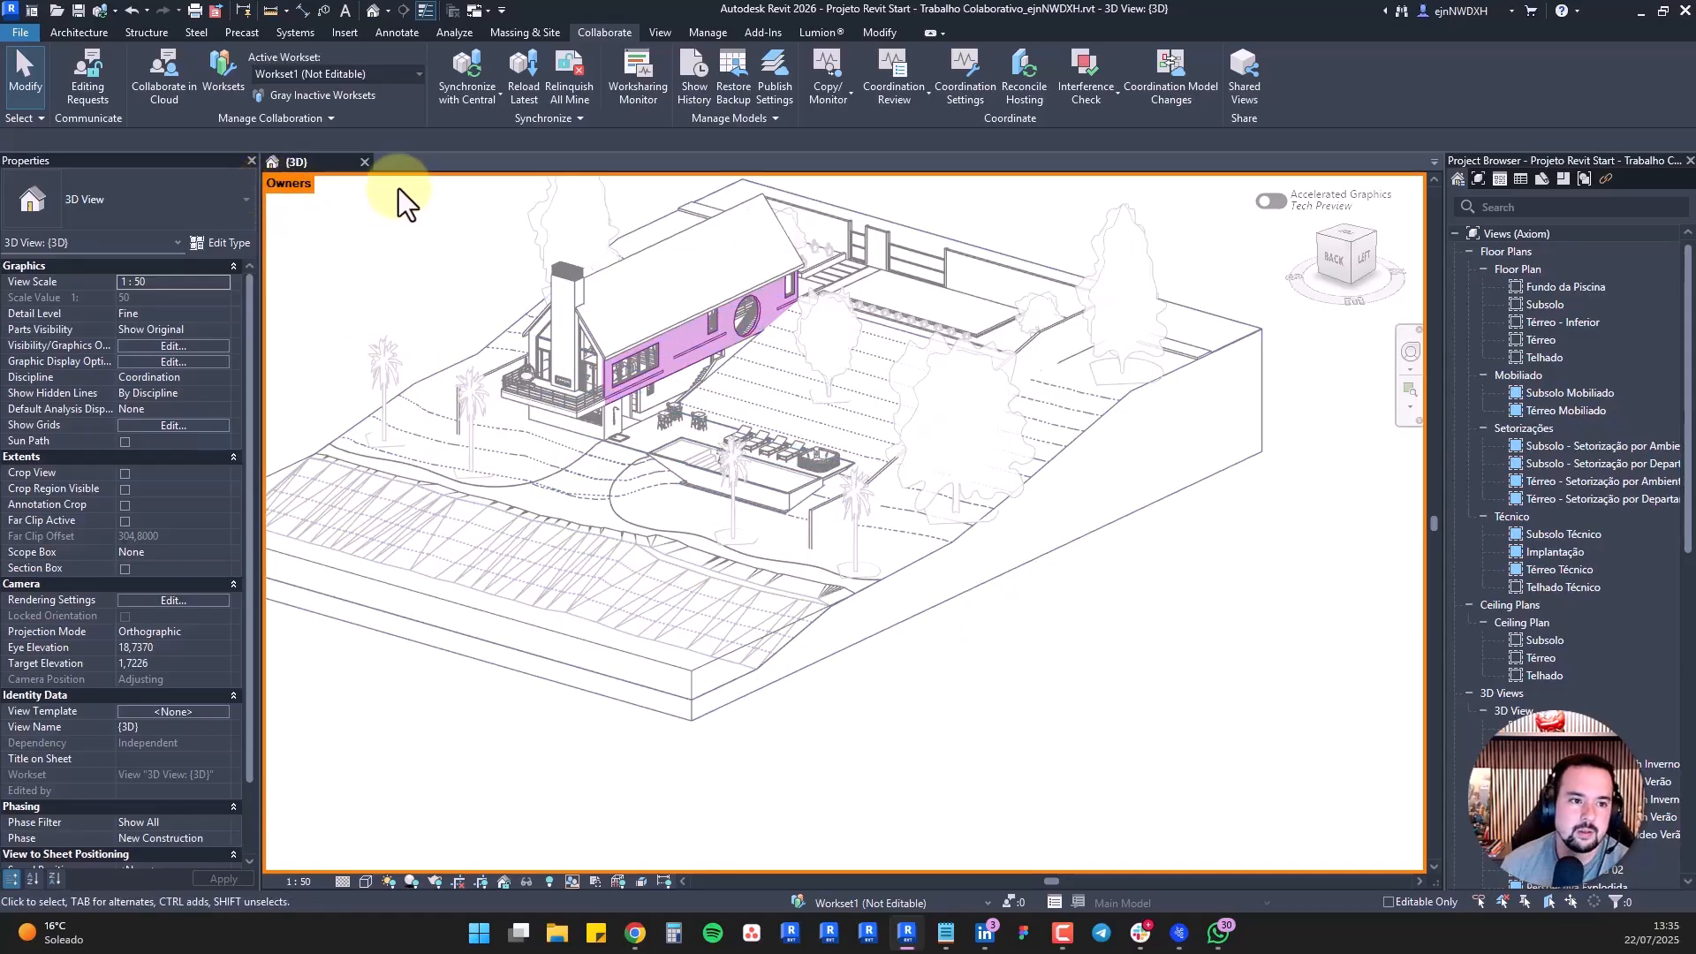
Review the borrowers of the Paredes workset in the Worksets dialog, widening the Borrowers column
{"action": "mouse_move", "coordinate": [1237, 350]}
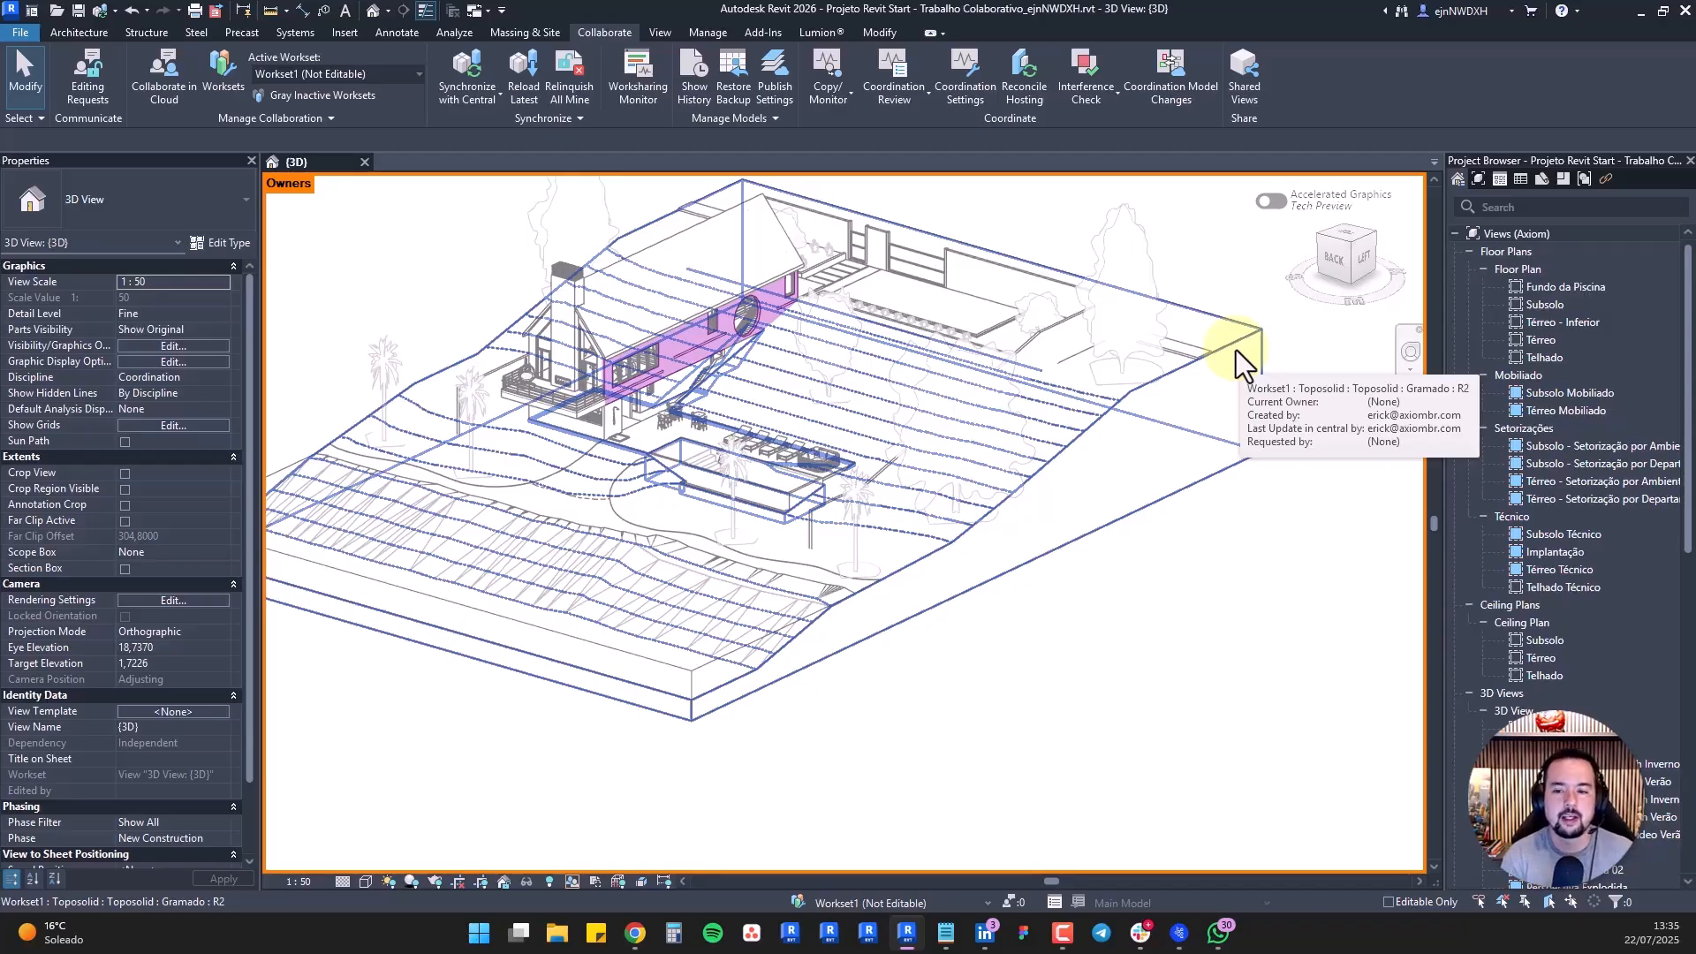
{"action": "left_click", "coordinate": [1132, 645]}
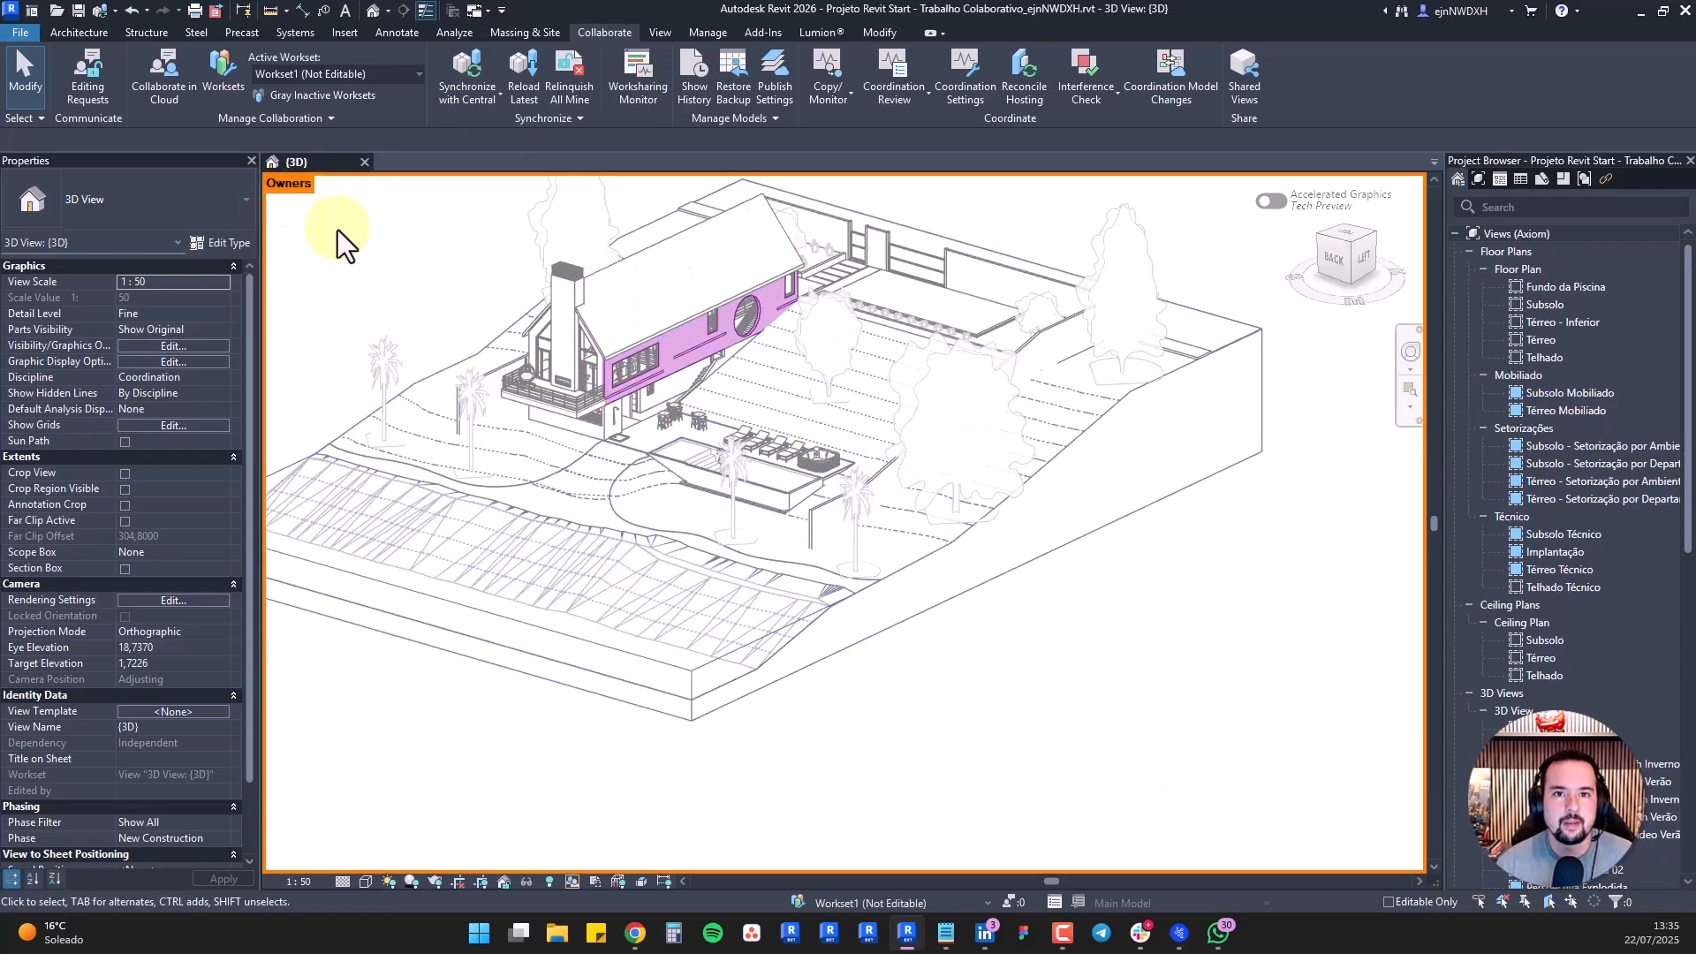
{"action": "left_click", "coordinate": [232, 69]}
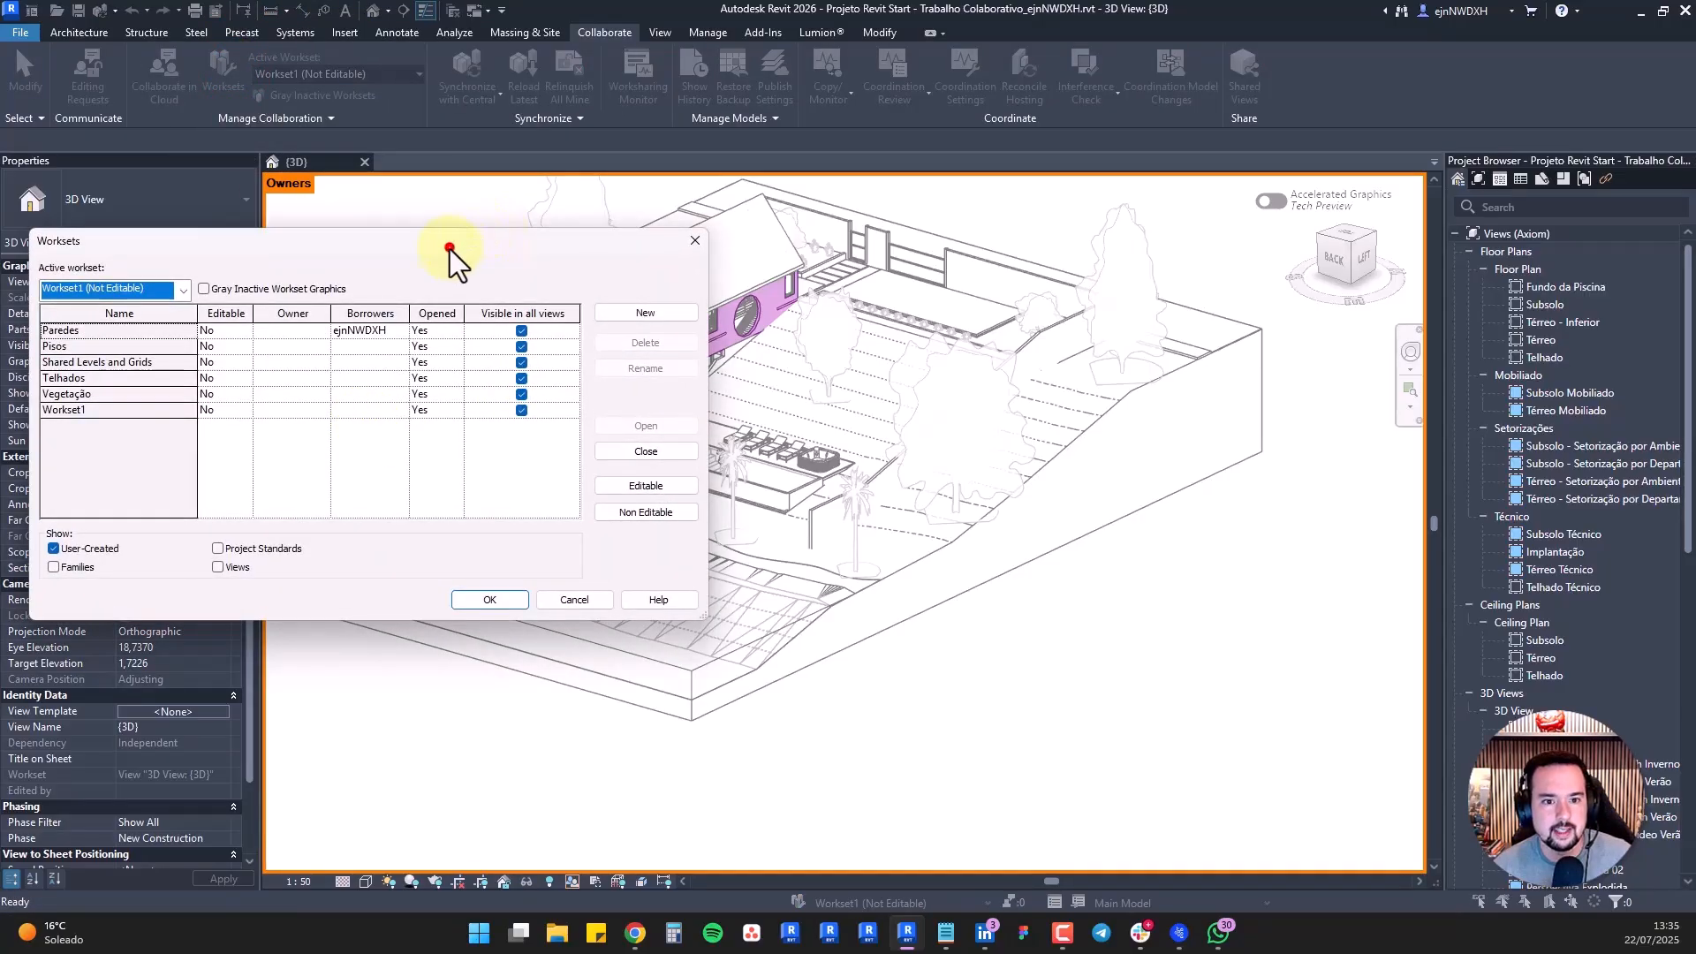
{"action": "left_click_drag", "start_coordinate": [449, 249], "coordinate": [1159, 376]}
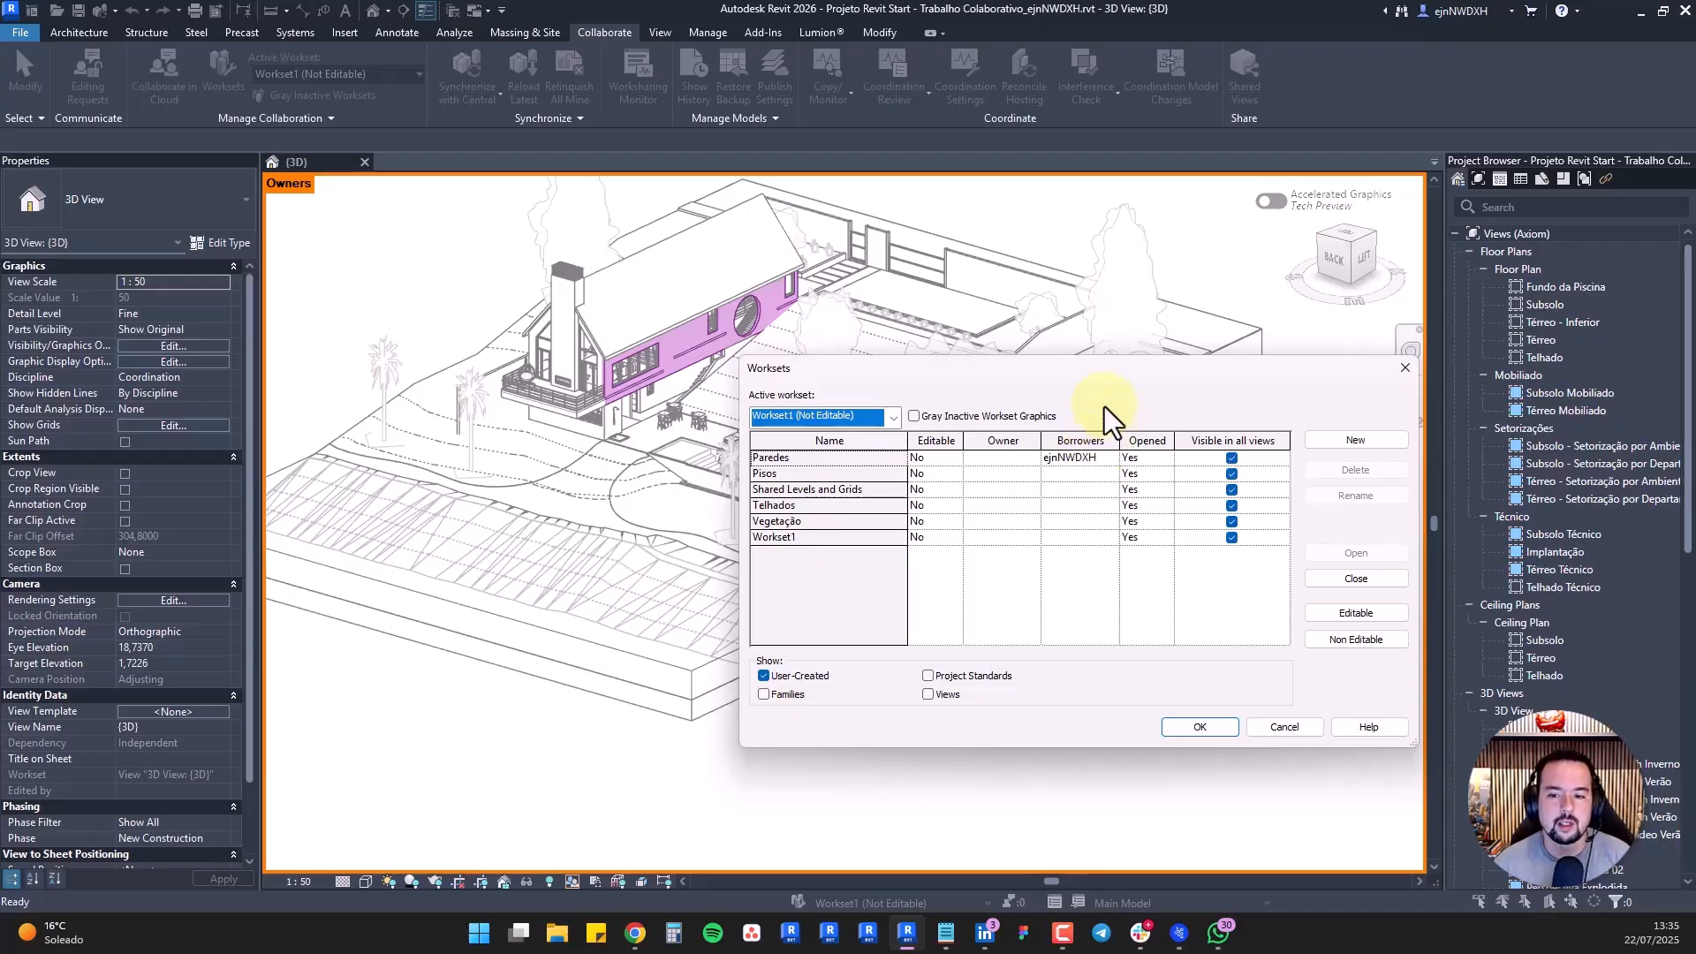
{"action": "left_click_drag", "start_coordinate": [1000, 364], "coordinate": [644, 340]}
{"action": "left_click_drag", "start_coordinate": [829, 416], "coordinate": [890, 416]}
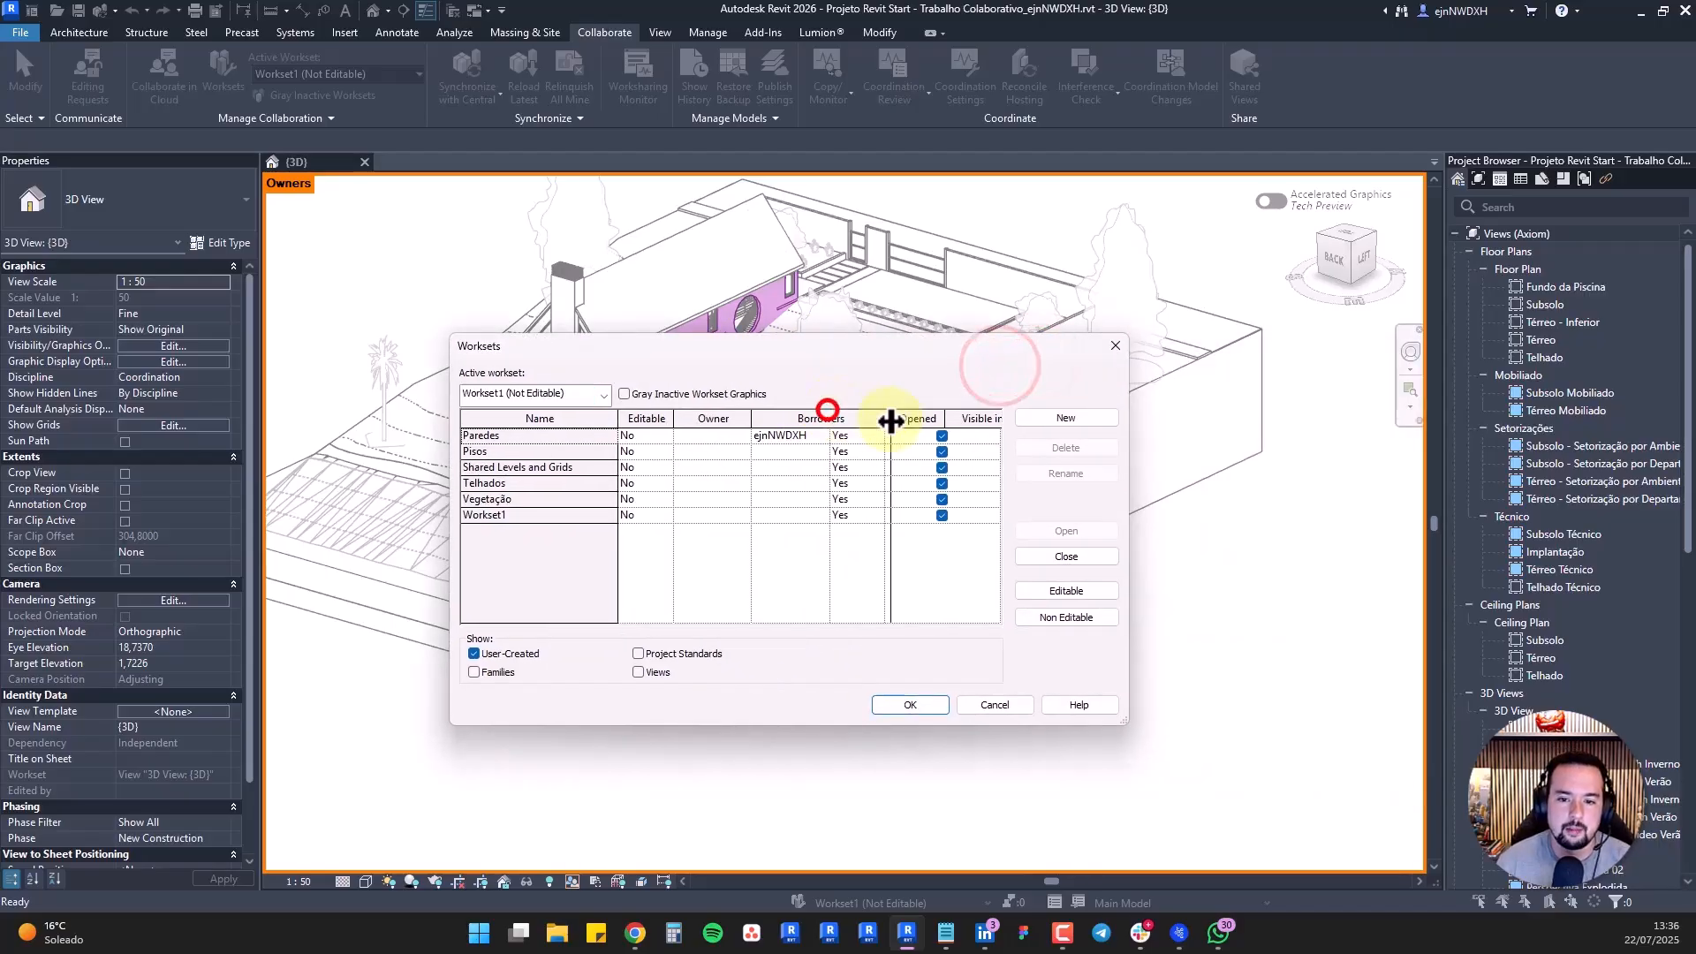
Enlarge the Worksets dialog, examine the borrower of the Paredes workset, and close the dialog
{"action": "left_click_drag", "start_coordinate": [1128, 422], "coordinate": [1358, 426]}
{"action": "left_click_drag", "start_coordinate": [903, 357], "coordinate": [909, 455]}
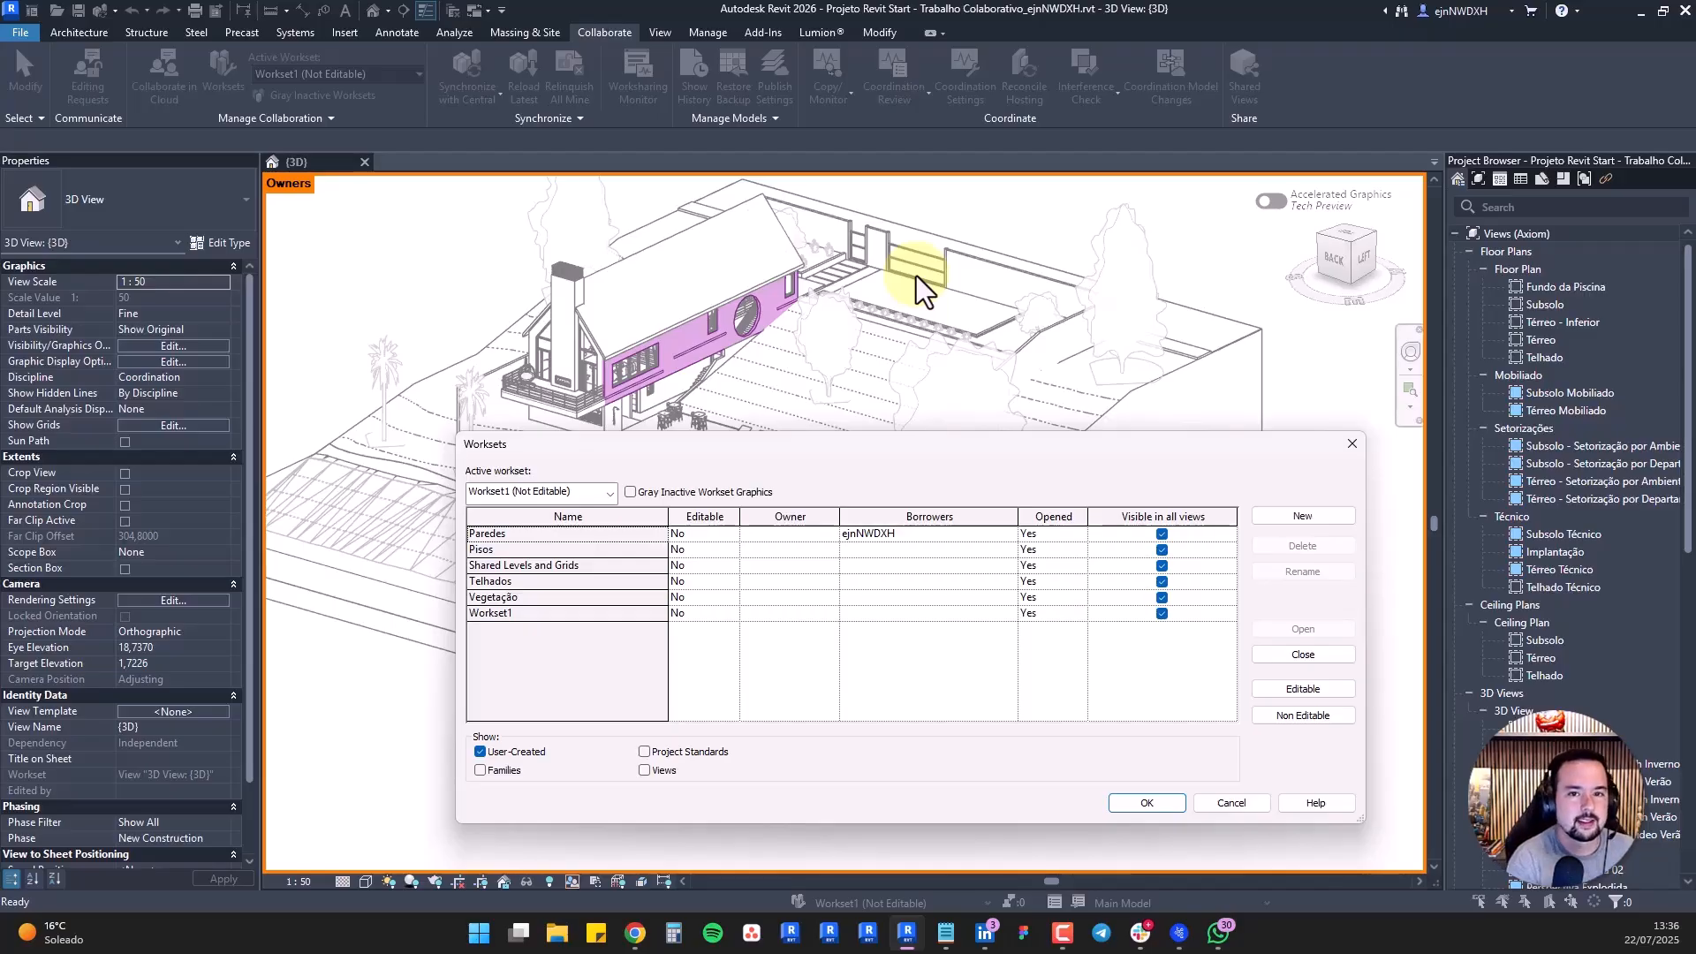
{"action": "left_click", "coordinate": [919, 537]}
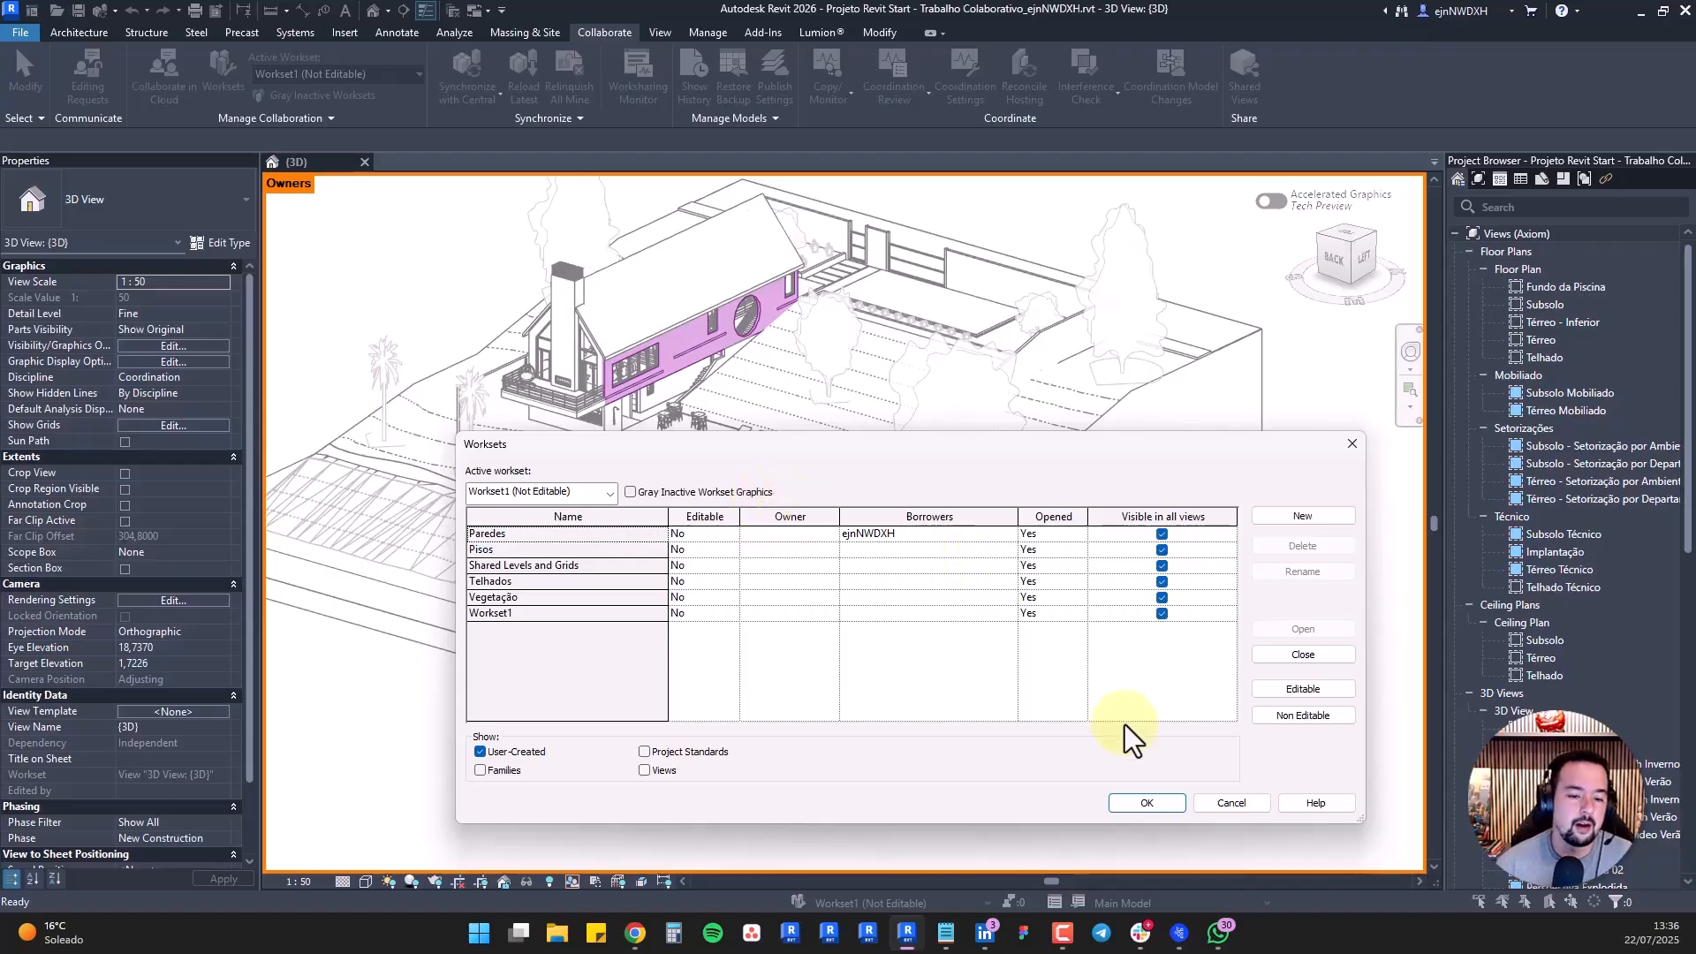
{"action": "left_click", "coordinate": [1141, 804]}
{"action": "left_click", "coordinate": [383, 225]}
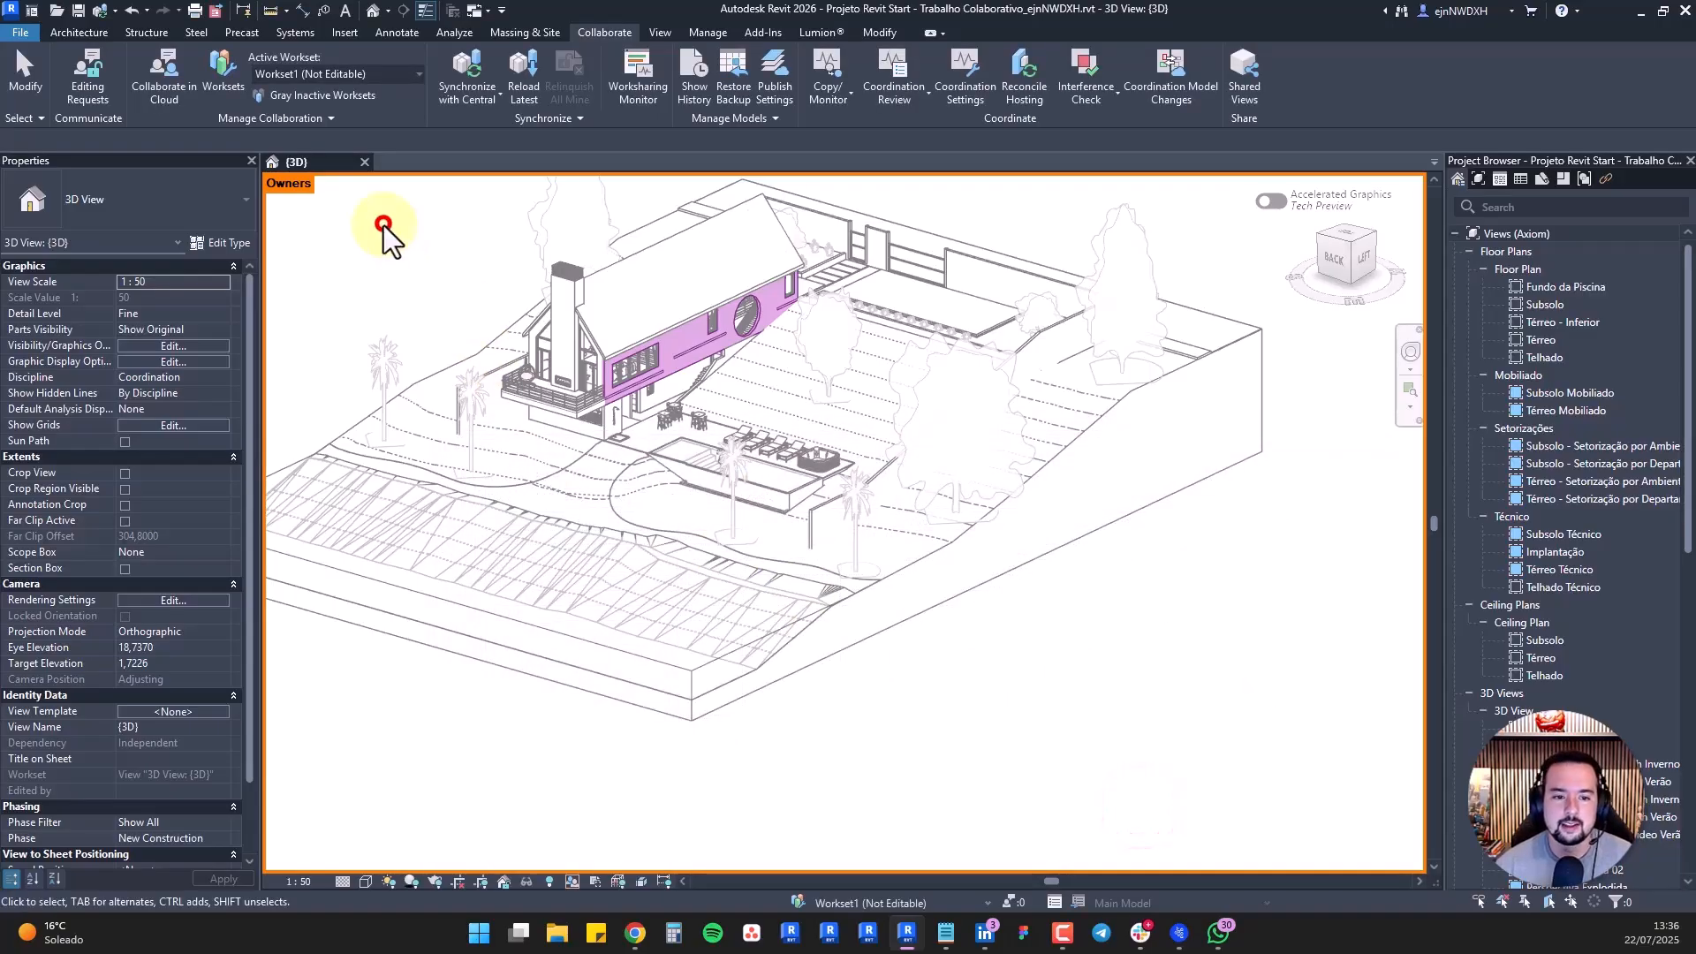
Synchronize with the central model with Borrowed Elements relinquished, and check the borrowers of the worksets
{"action": "left_click", "coordinate": [464, 63]}
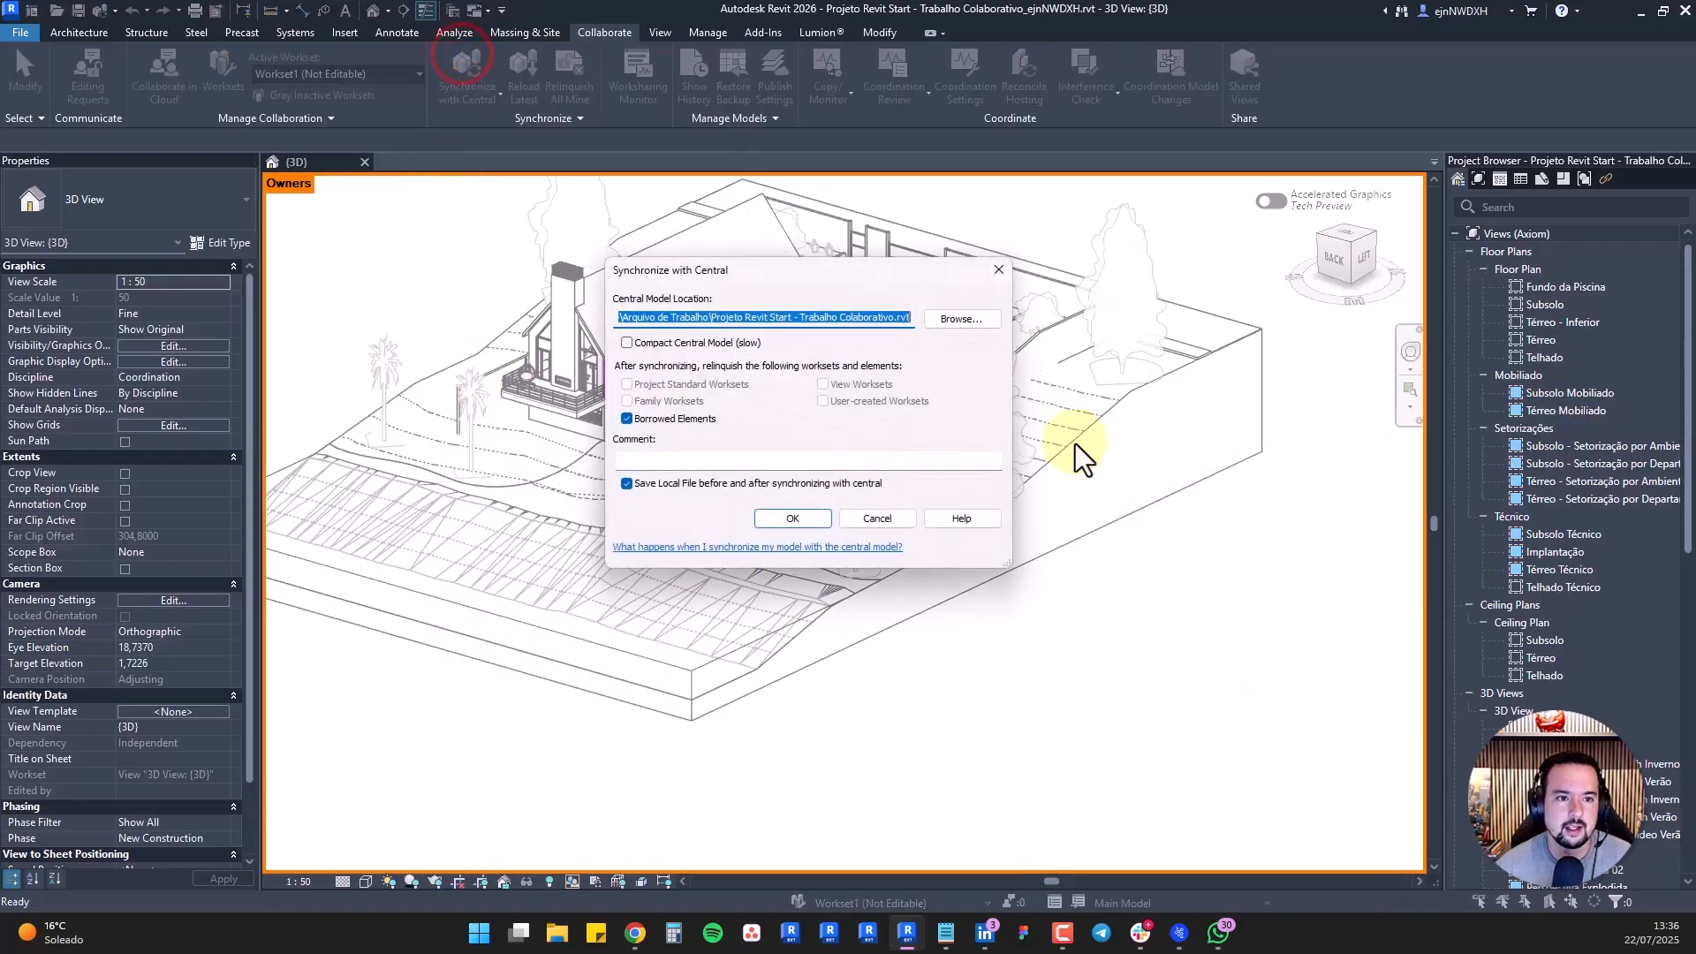
{"action": "left_click", "coordinate": [794, 518]}
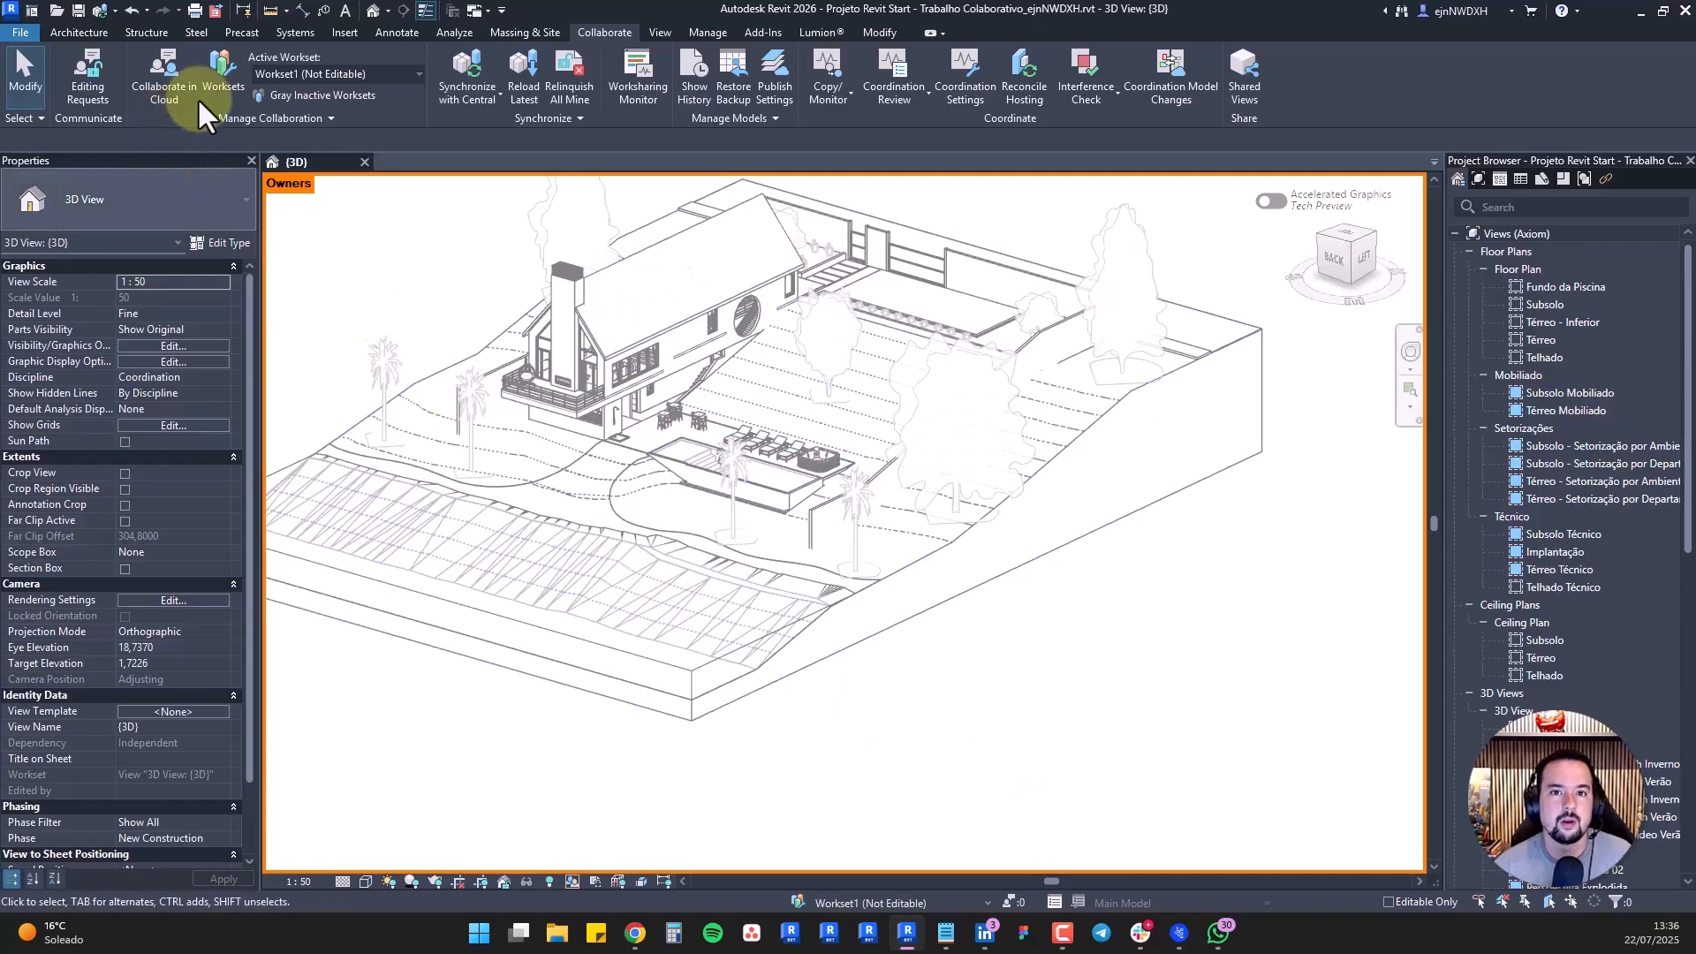
{"action": "left_click", "coordinate": [226, 68]}
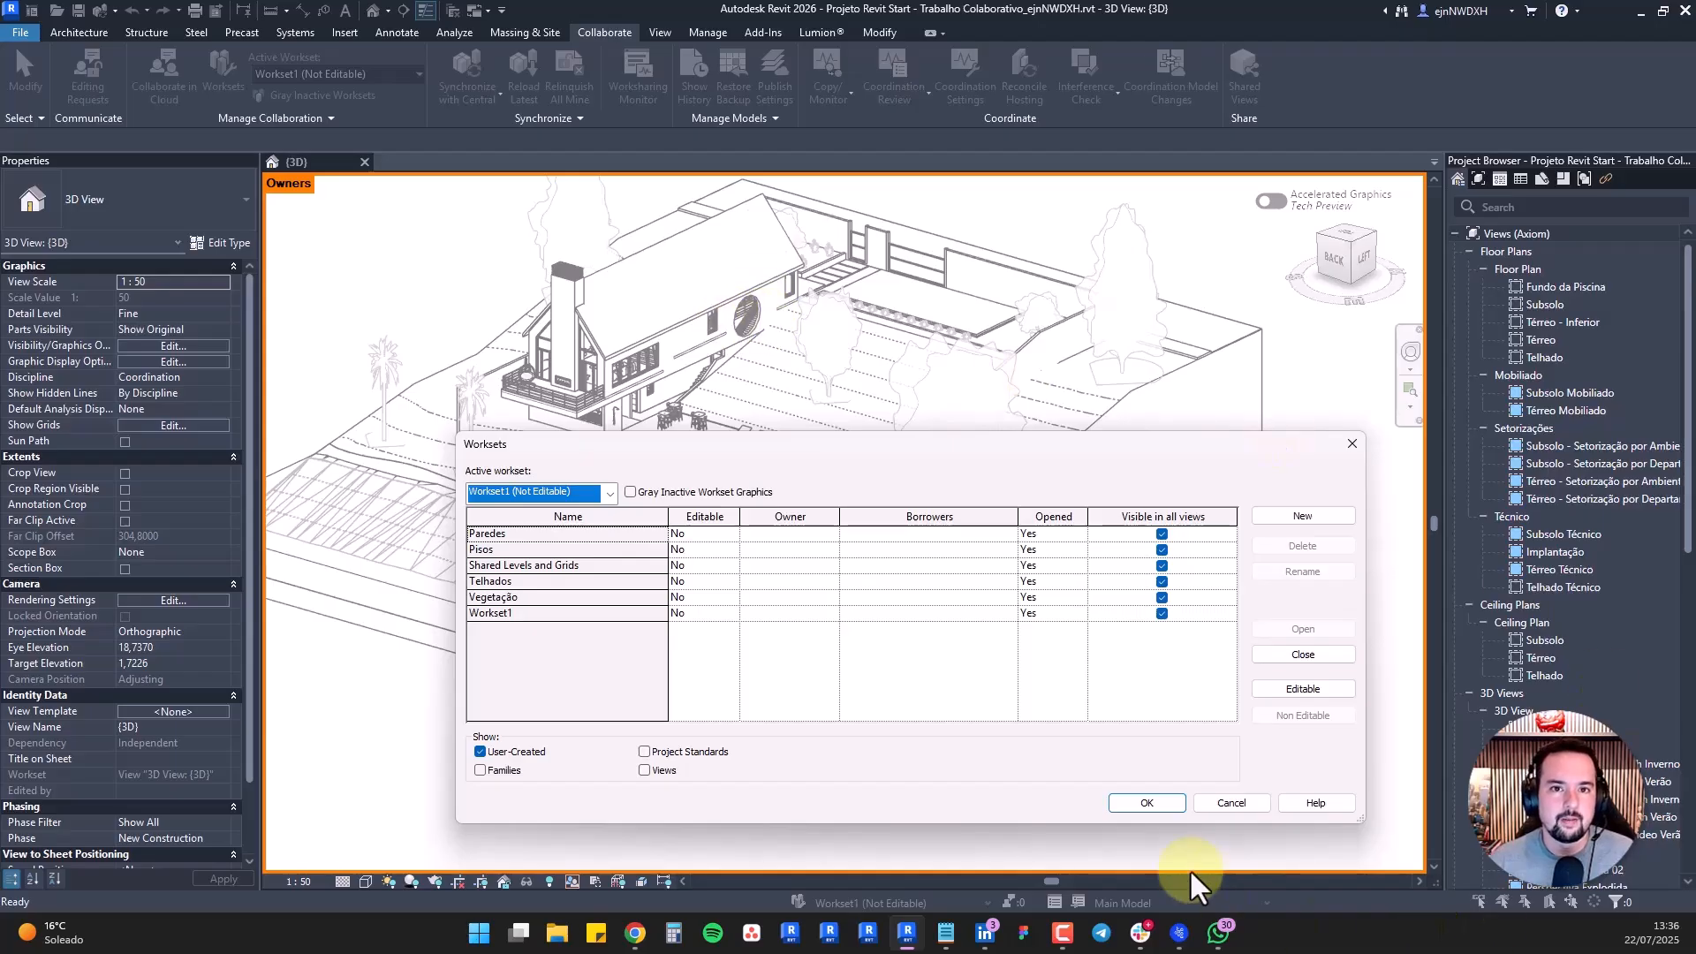
{"action": "left_click", "coordinate": [1231, 803]}
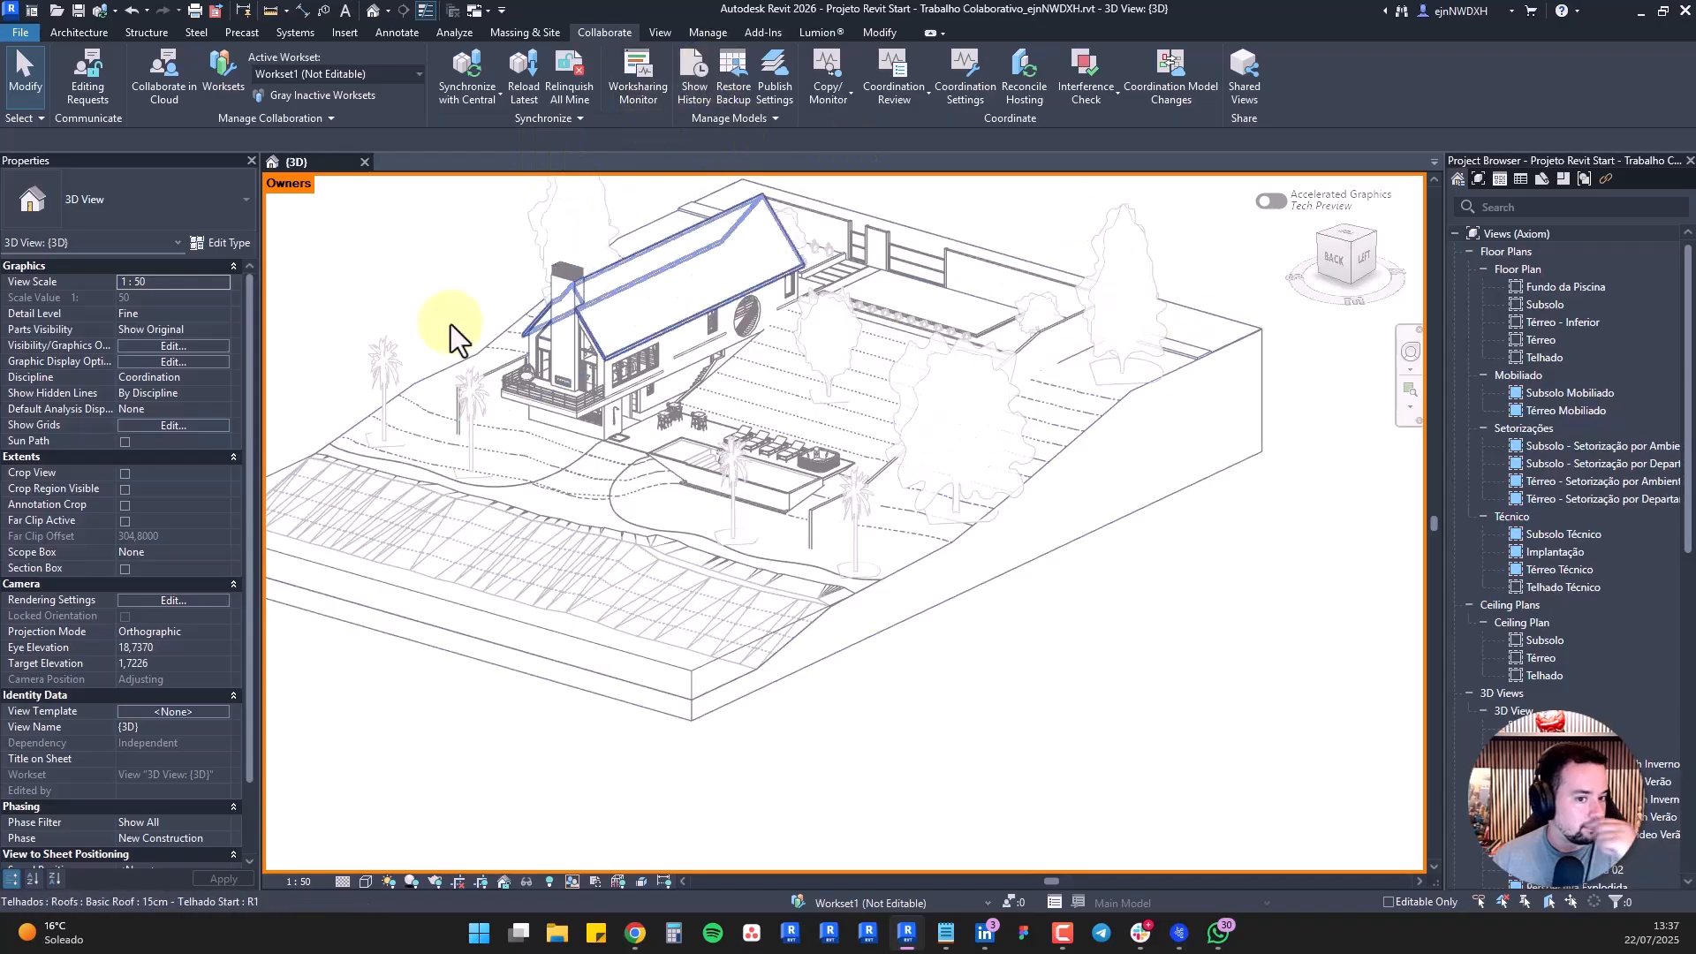
Shorten the rear boundary wall to about 27 m at its end nearest the side wall
{"action": "middle_click_drag", "start_coordinate": [447, 333], "coordinate": [543, 366]}
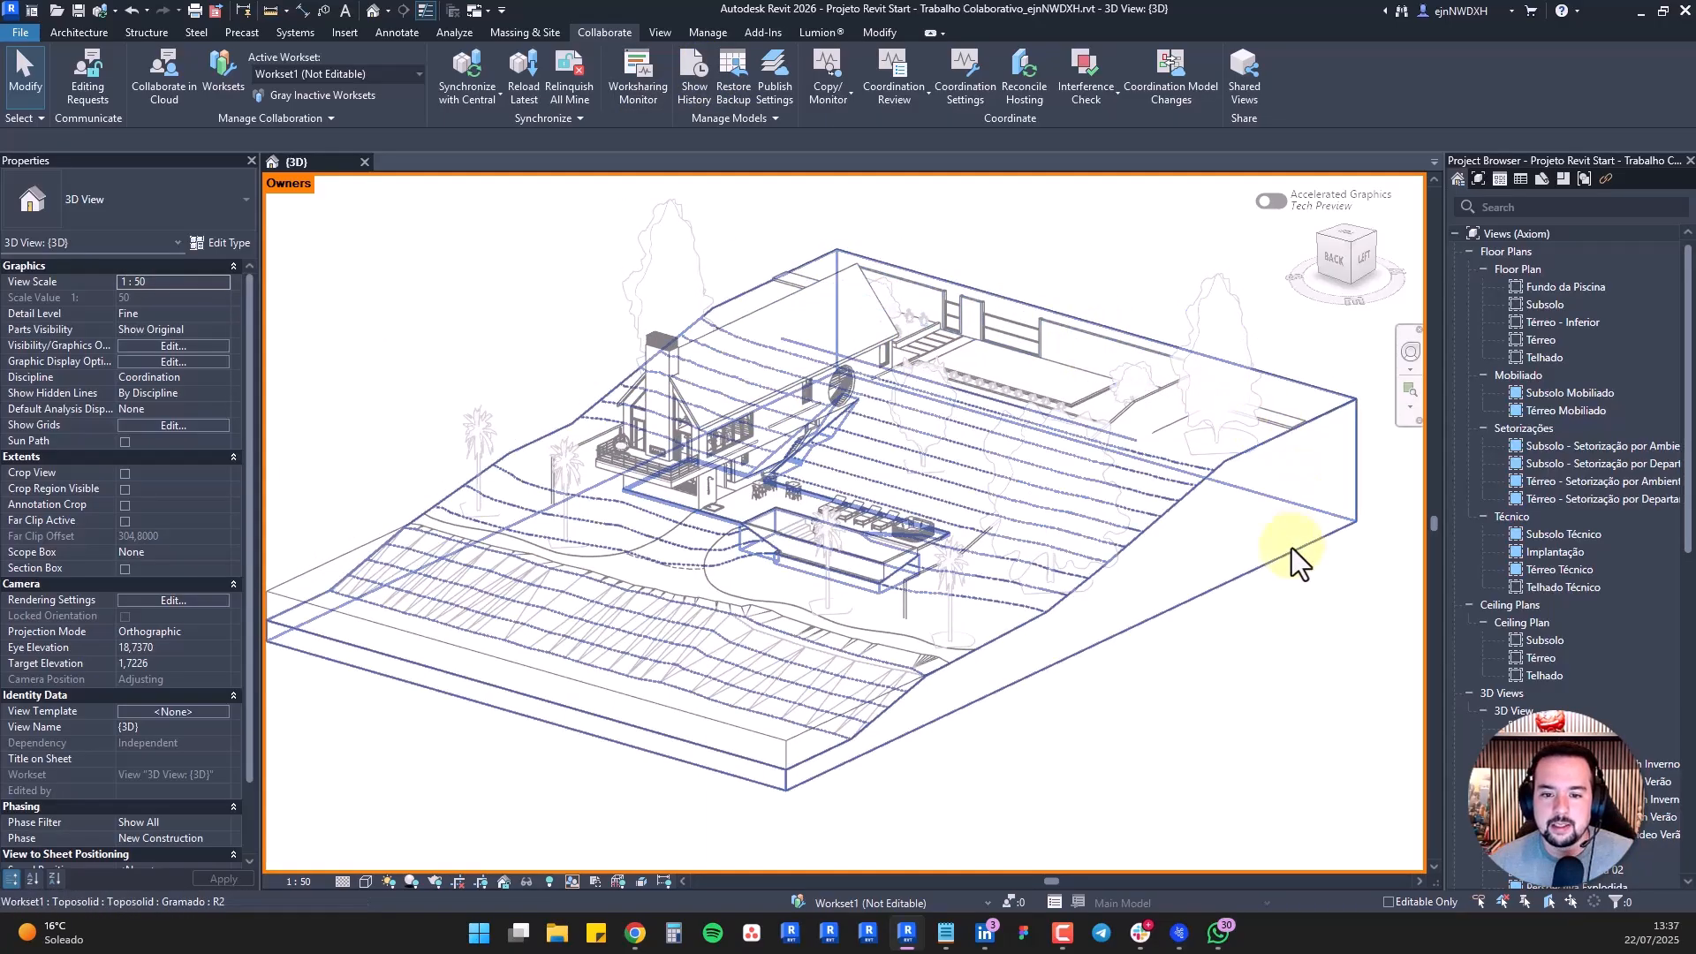
{"action": "left_click", "coordinate": [1126, 349]}
{"action": "double_click", "coordinate": [1126, 350]}
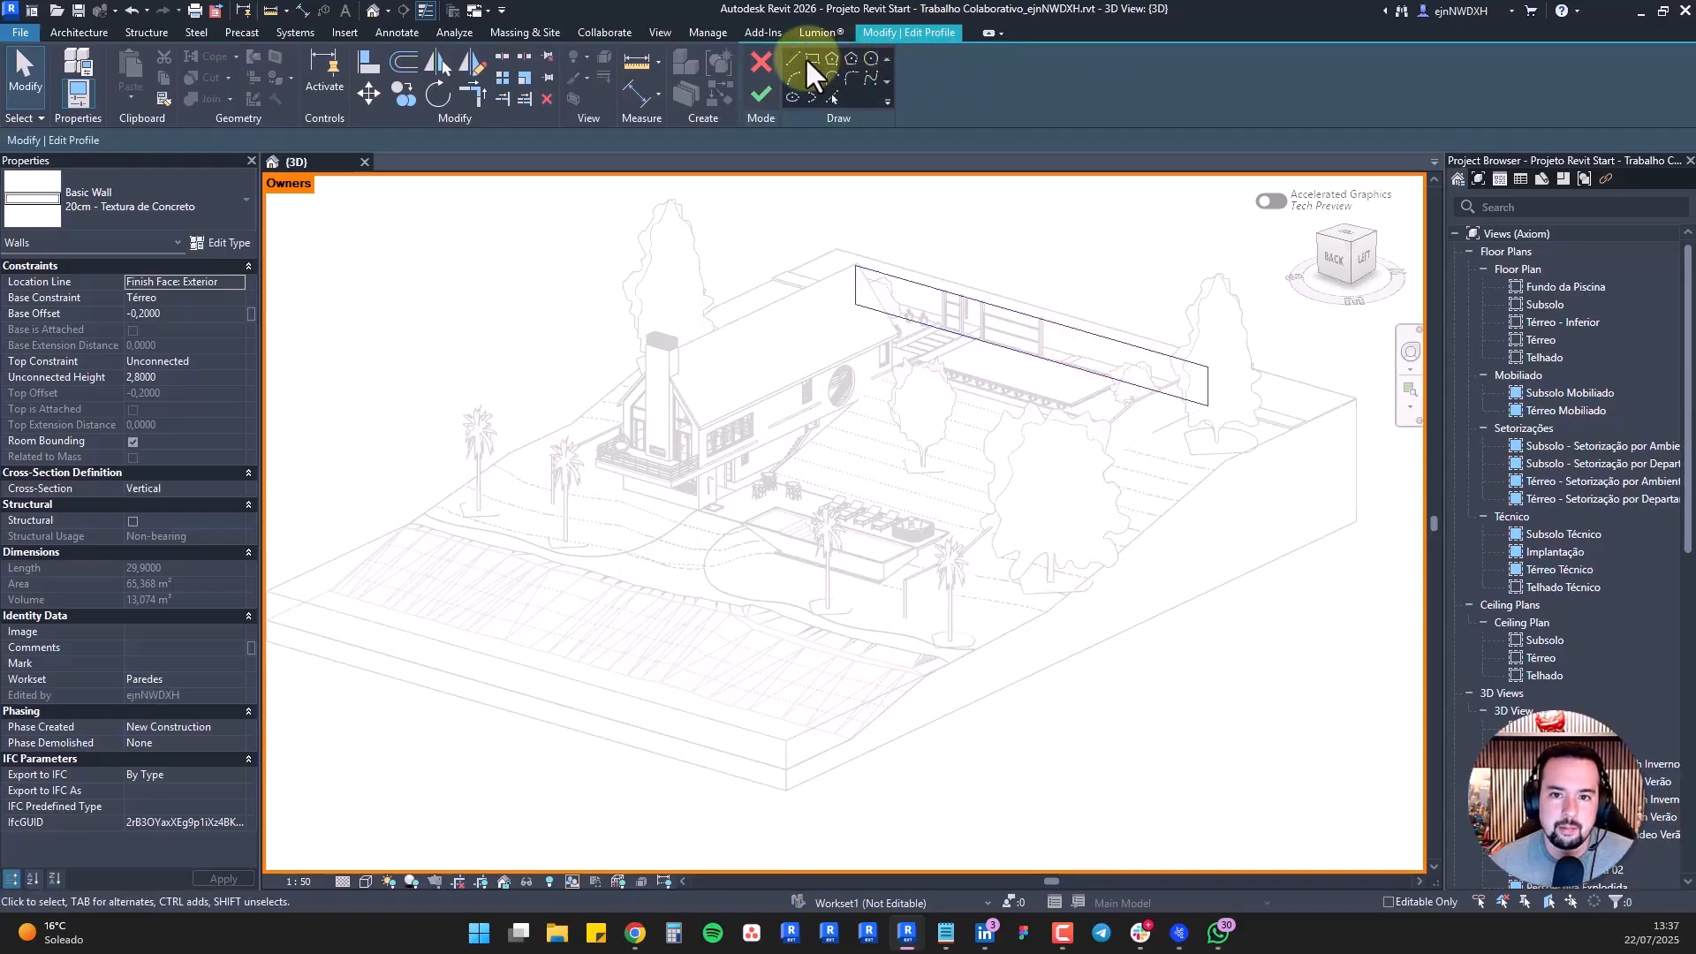
{"action": "left_click", "coordinate": [753, 58]}
{"action": "left_click", "coordinate": [1207, 403]}
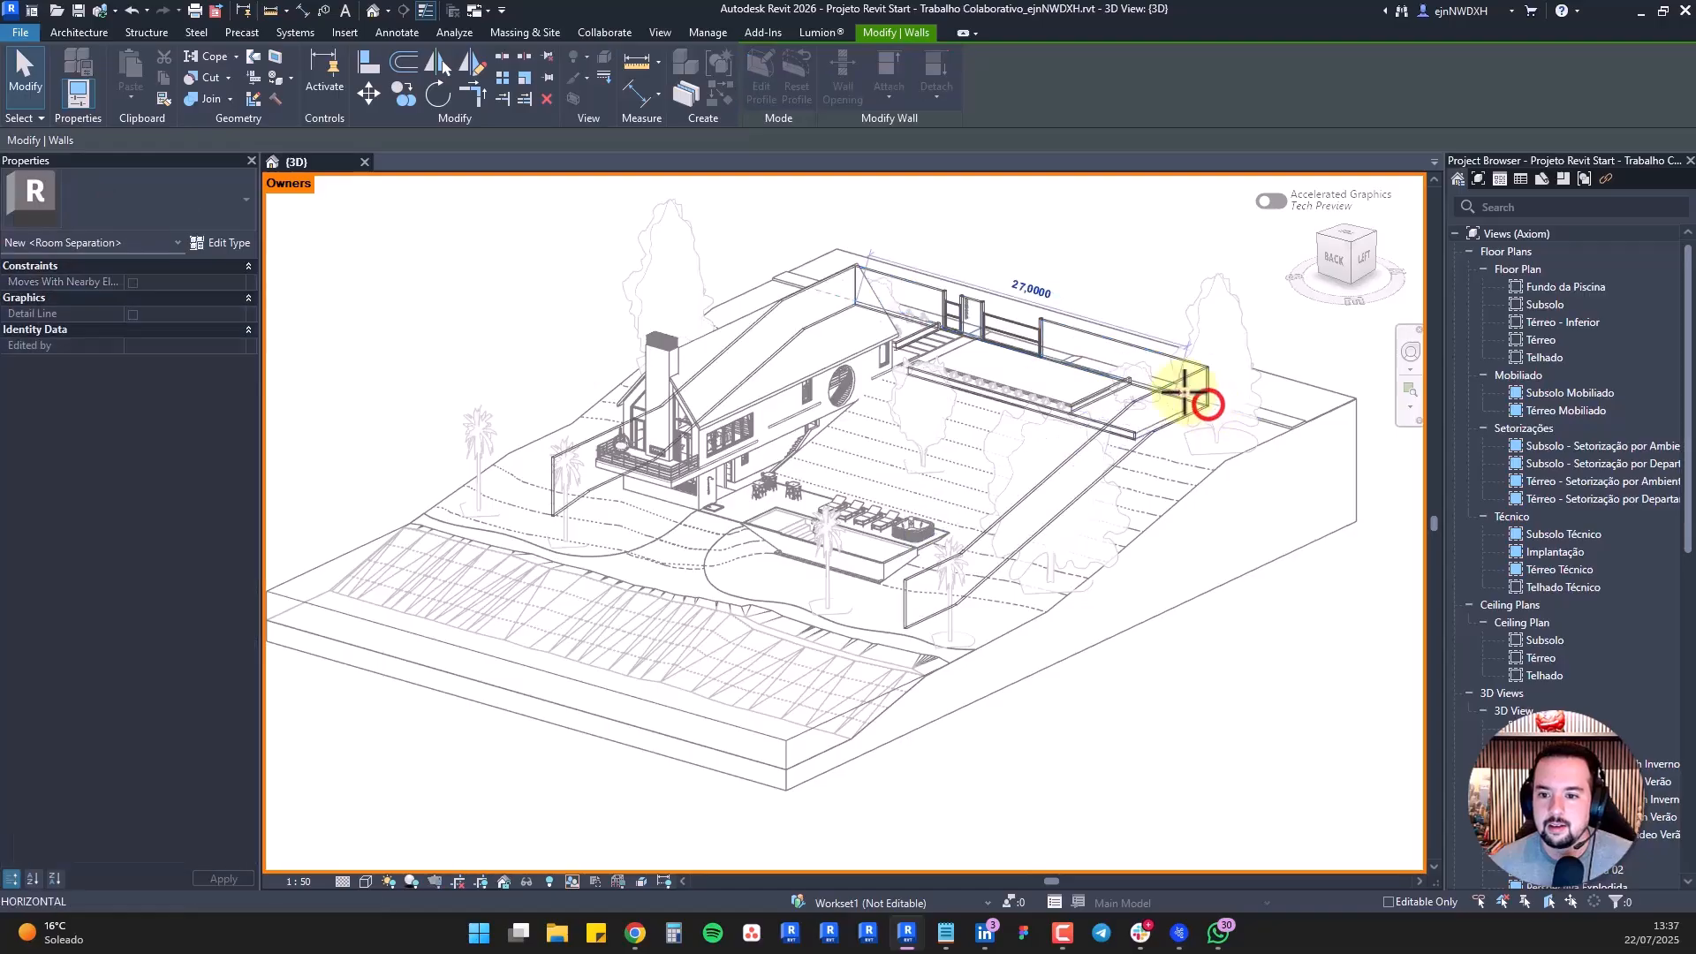
{"action": "left_click_drag", "start_coordinate": [1185, 392], "coordinate": [1184, 392]}
{"action": "left_click", "coordinate": [1177, 282]}
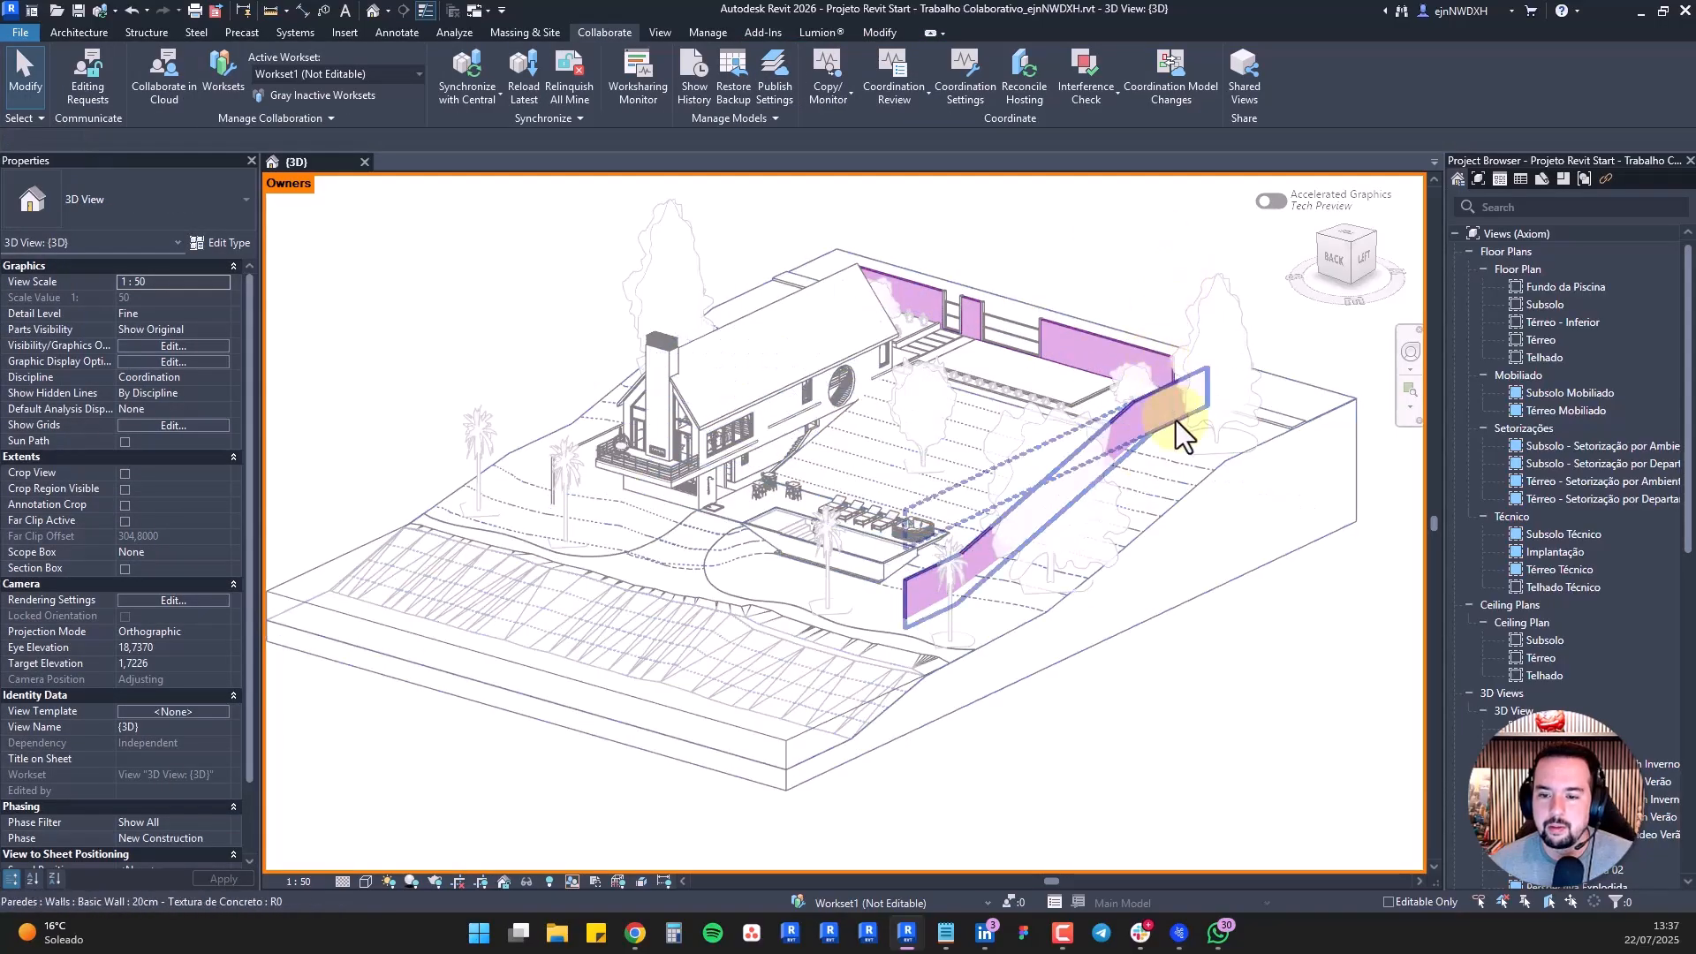
Examine the Workset and Edited by properties of the rear and side boundary walls
{"action": "left_click", "coordinate": [1093, 335]}
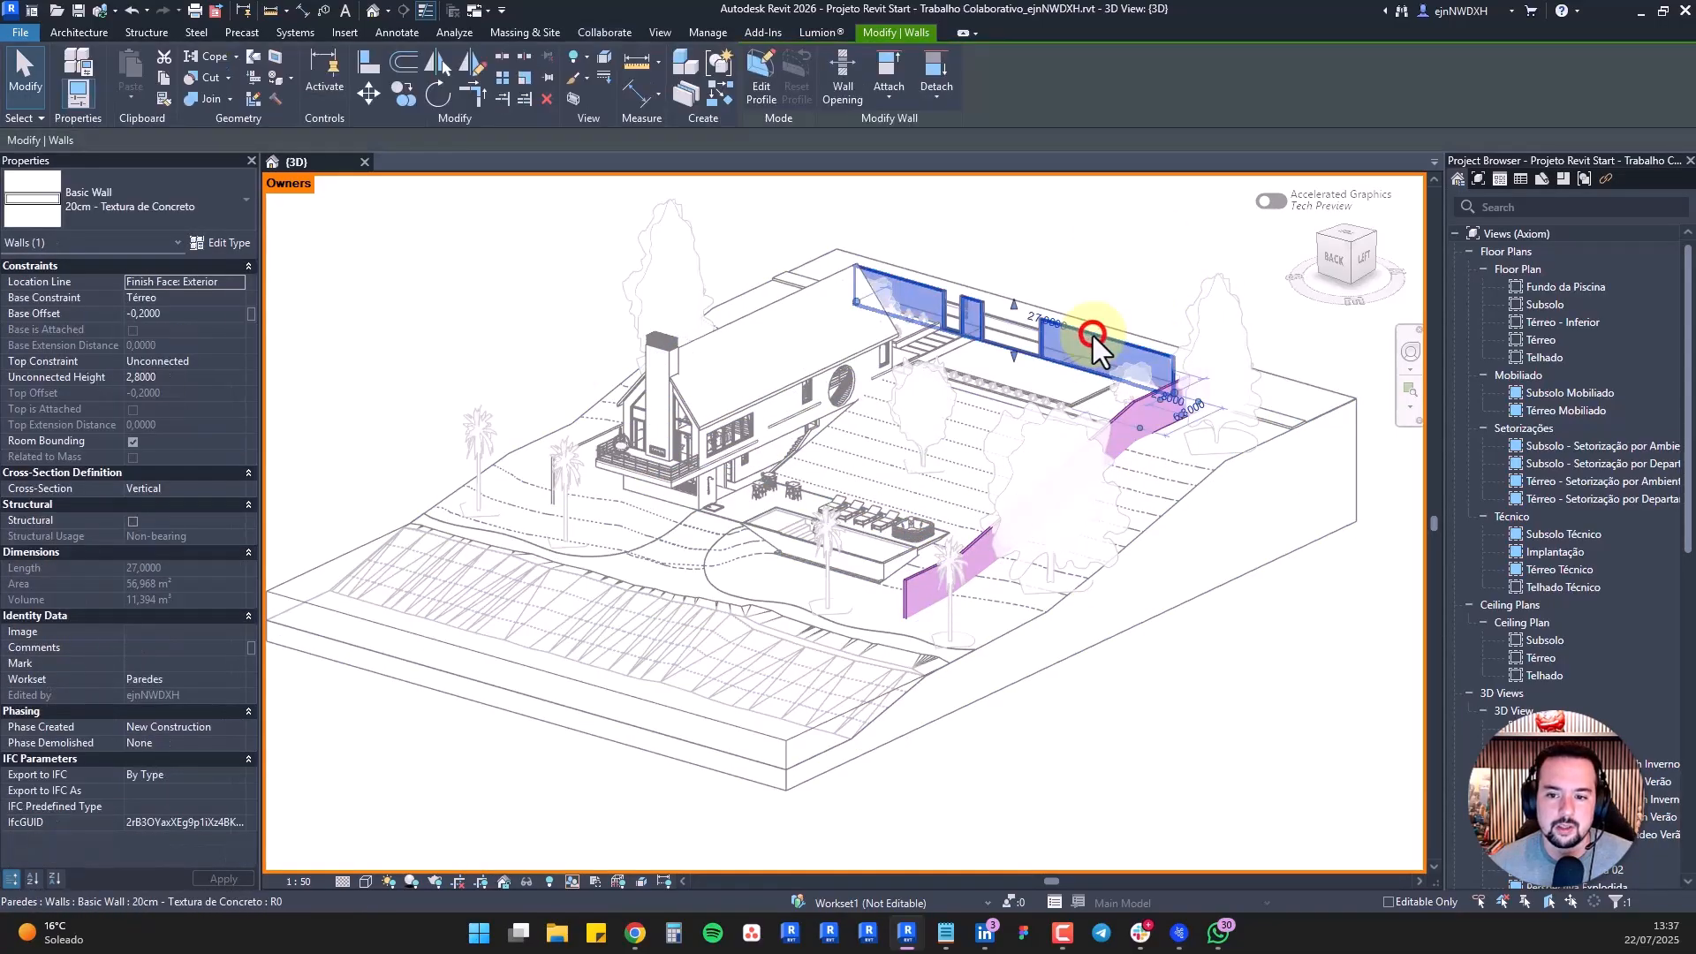
{"action": "left_click", "coordinate": [1127, 411]}
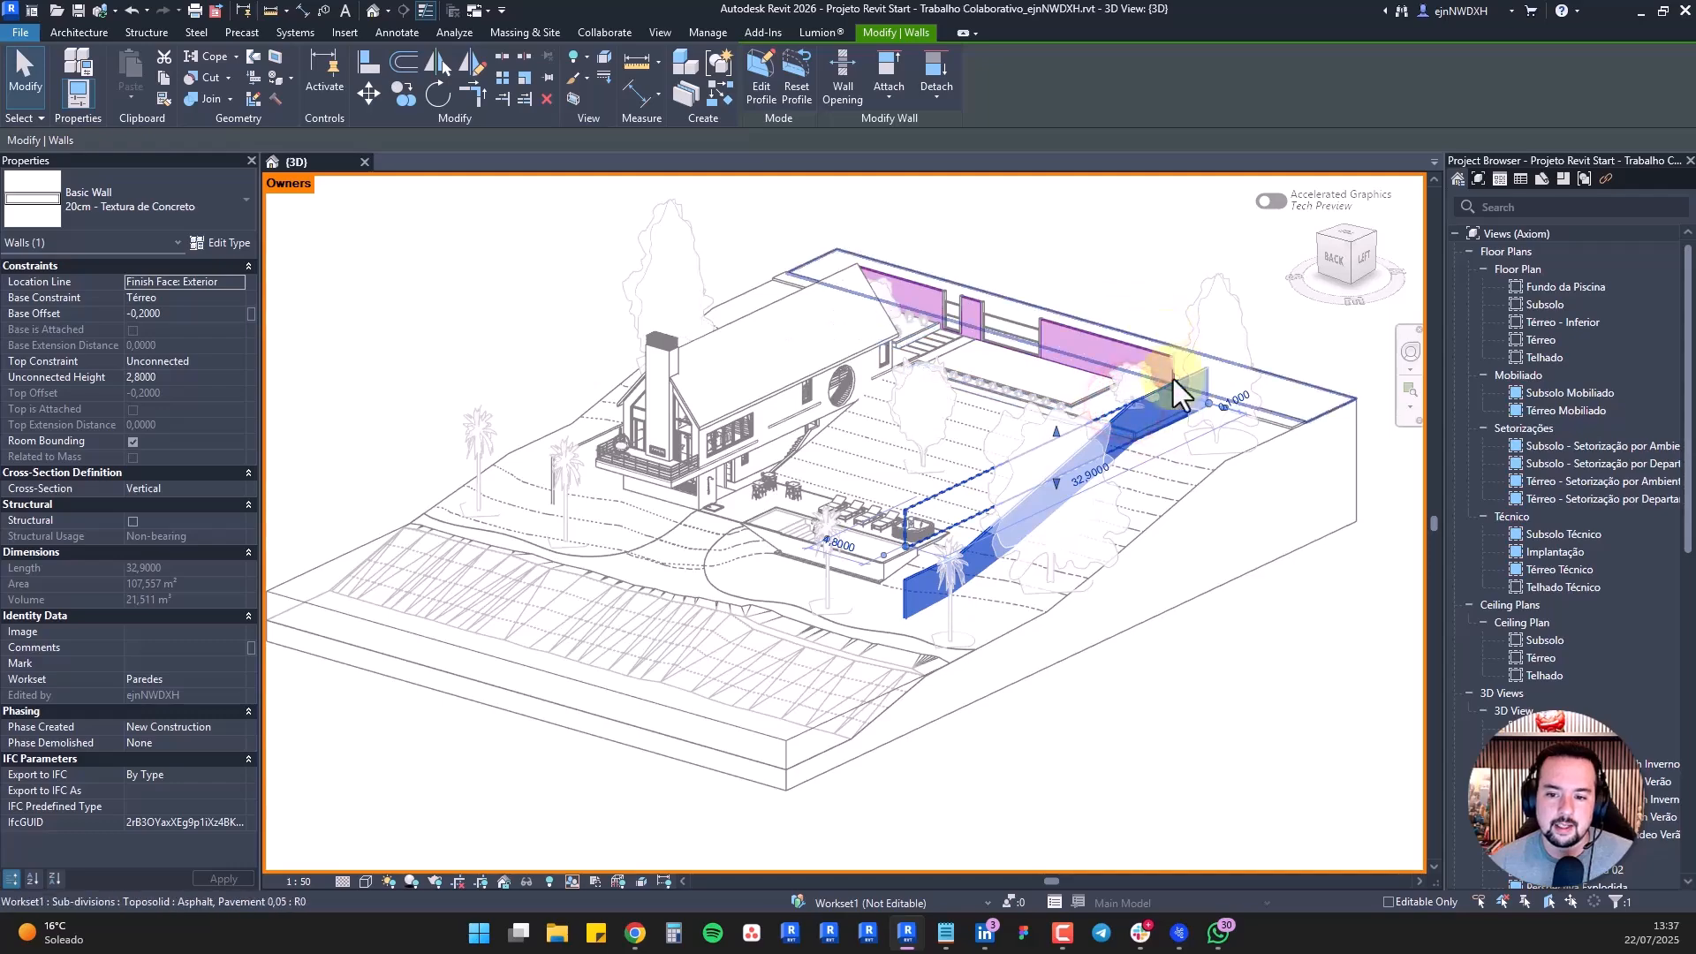
{"action": "middle_click_drag", "start_coordinate": [1142, 256], "coordinate": [1151, 205], "text": "shift"}
{"action": "left_click", "coordinate": [1150, 203]}
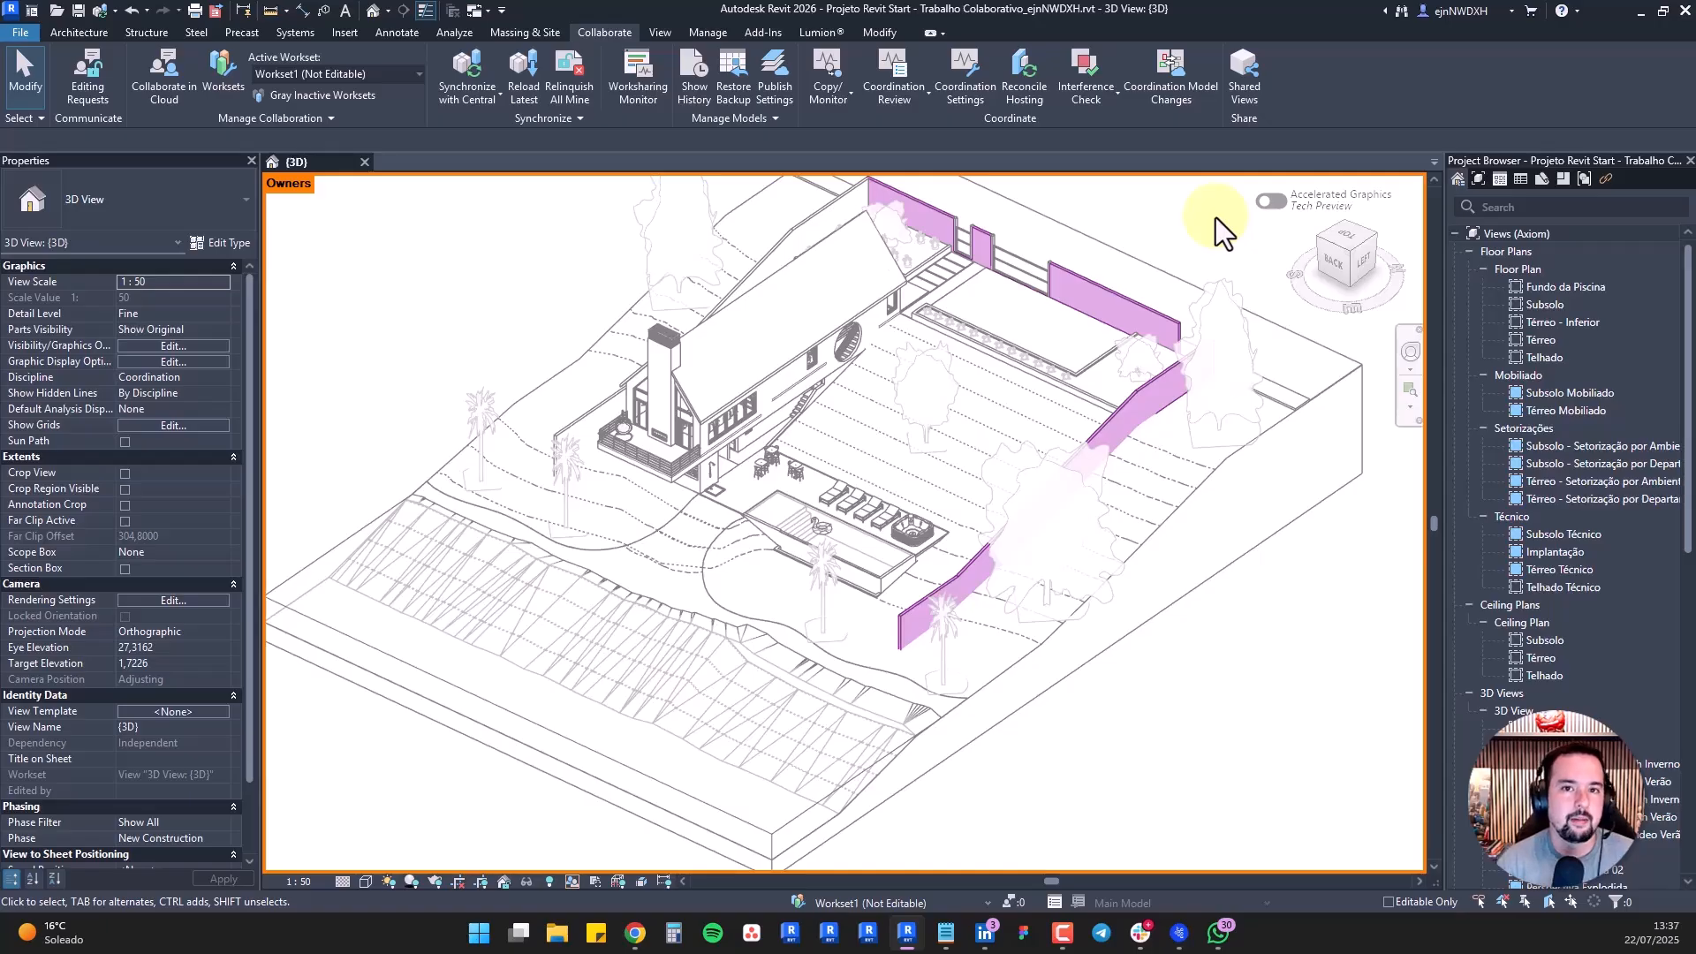
{"action": "left_click", "coordinate": [1110, 292]}
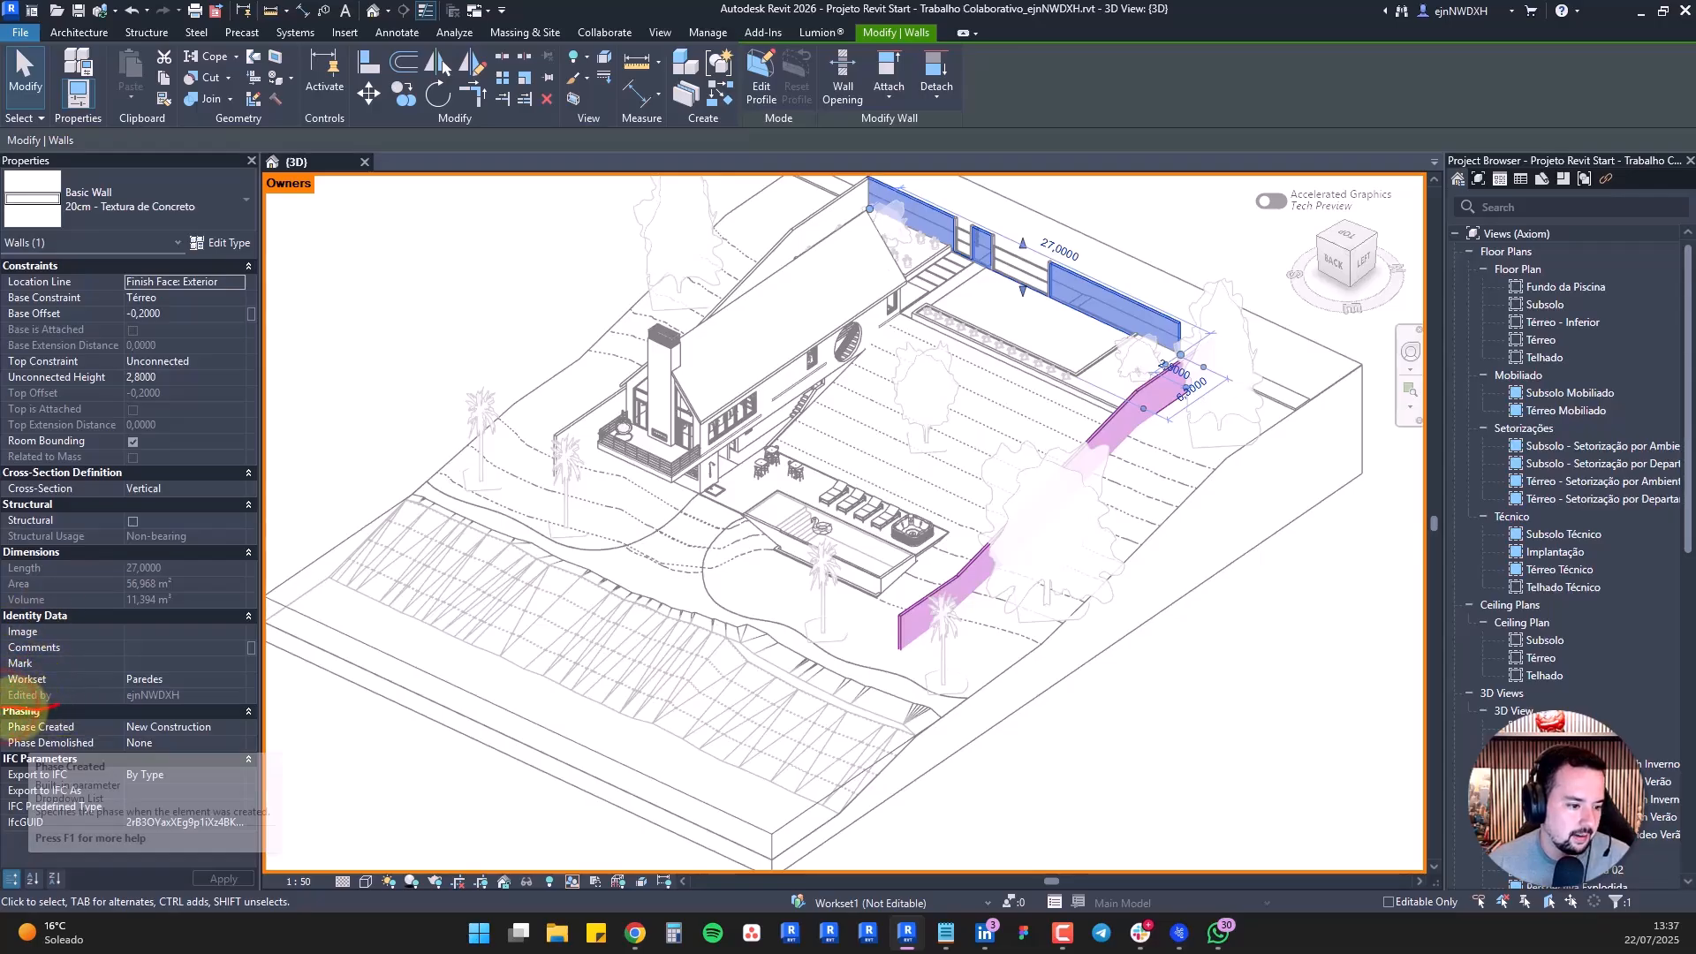
{"action": "mouse_move", "coordinate": [113, 700]}
{"action": "left_mouse_down"}
{"action": "mouse_move", "coordinate": [163, 710]}
{"action": "mouse_move", "coordinate": [140, 707]}
{"action": "left_mouse_up"}
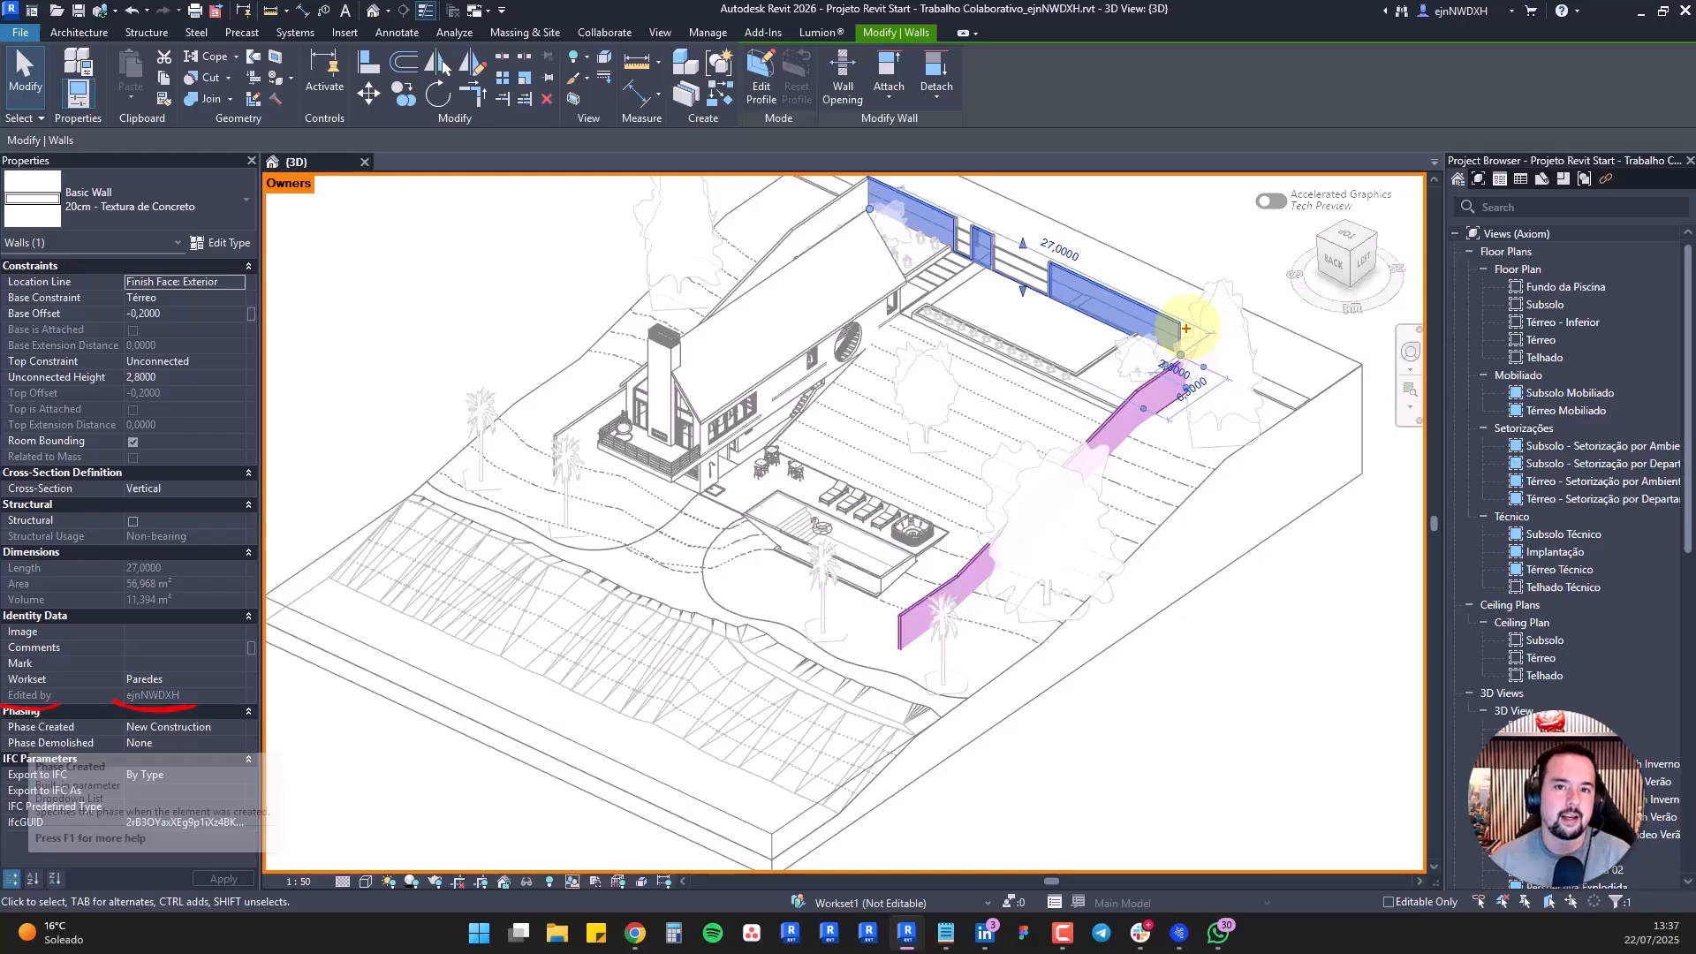
{"action": "key", "text": "Escape"}
{"action": "key", "text": "Escape"}
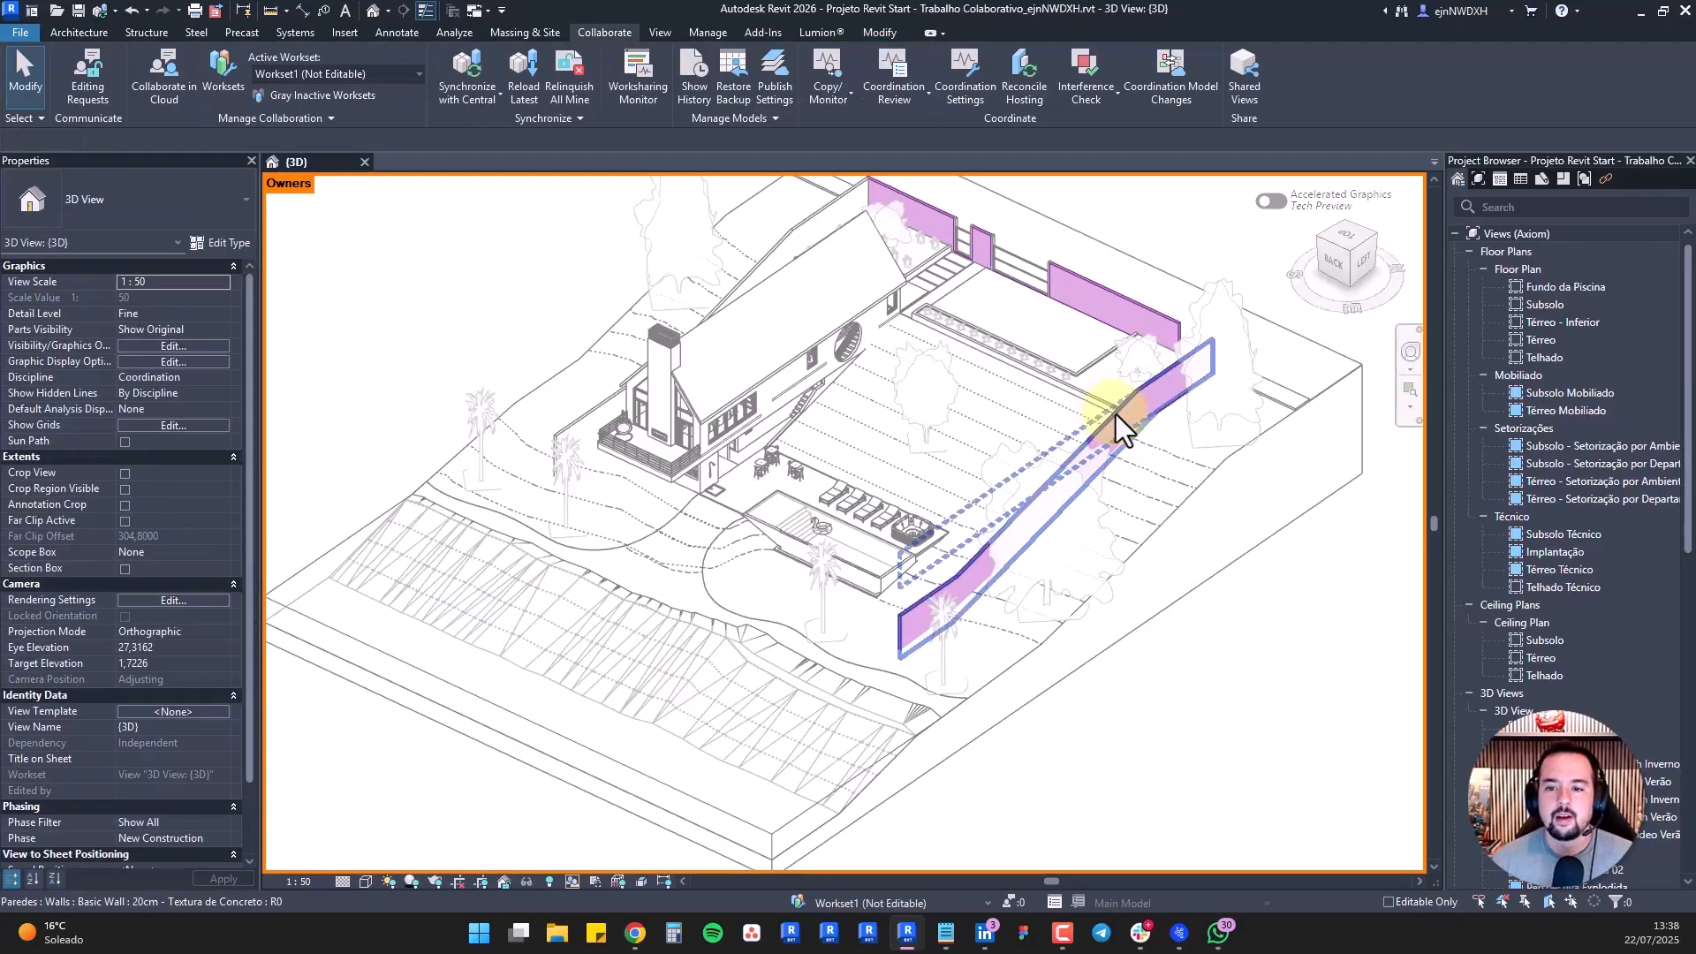
{"action": "left_click", "coordinate": [1116, 415]}
{"action": "key", "text": "Escape"}
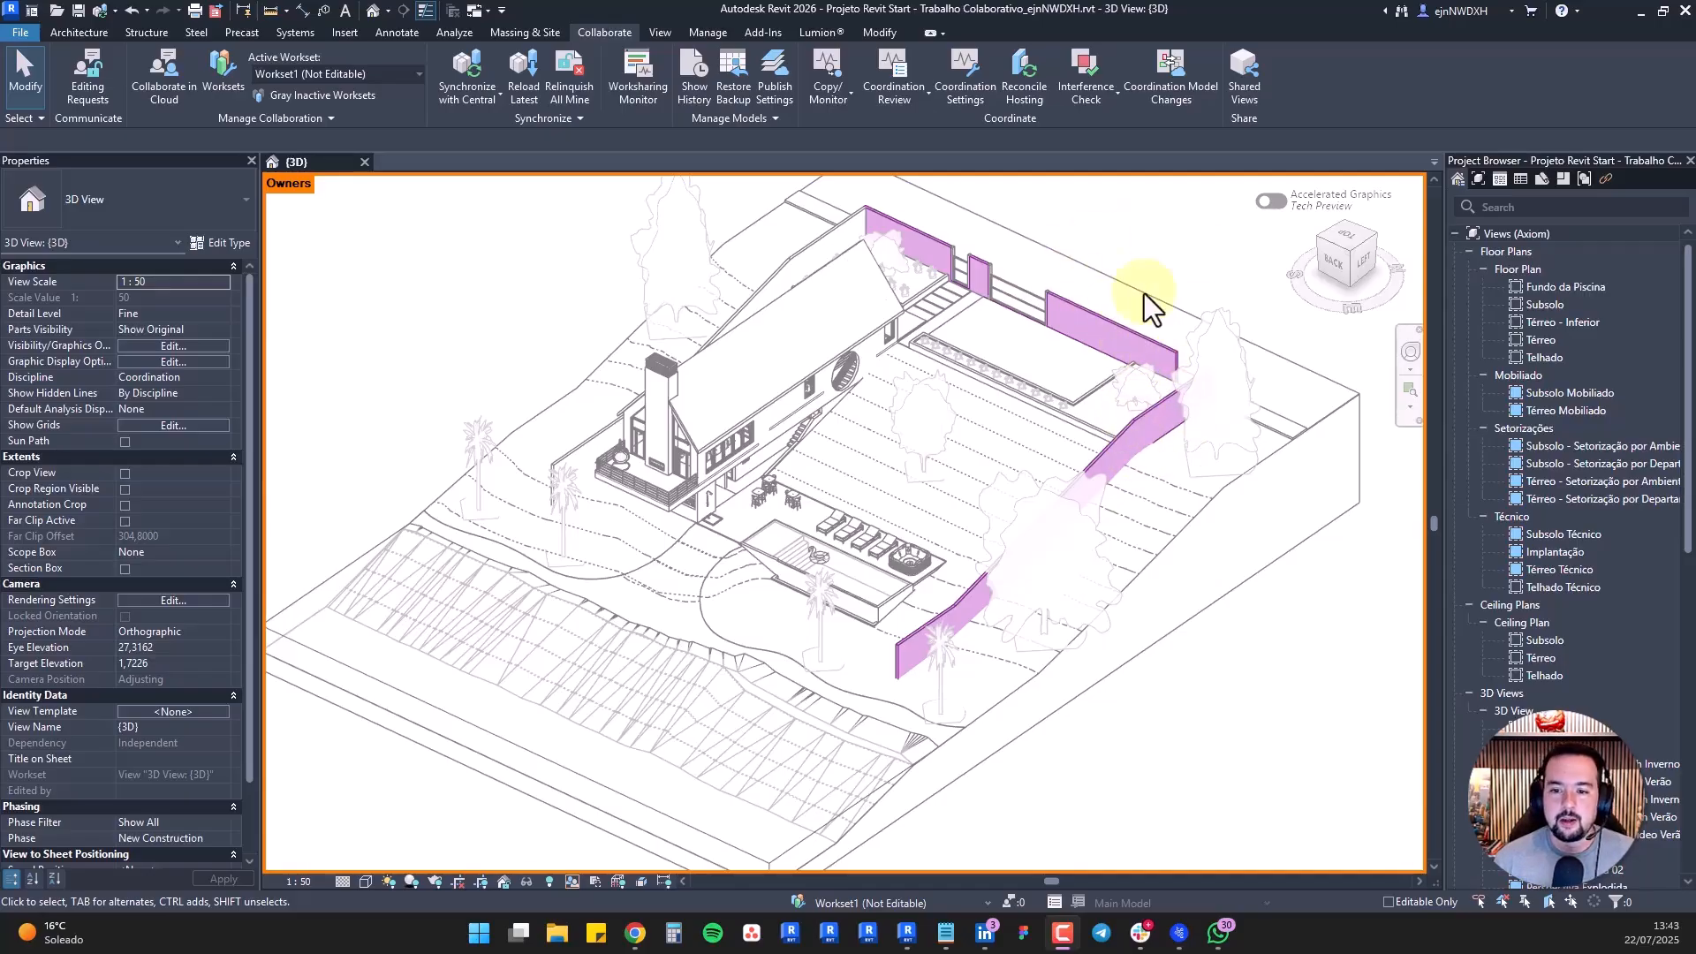
Try to relinquish all borrowed elements without synchronizing the changed walls
{"action": "left_click", "coordinate": [569, 73]}
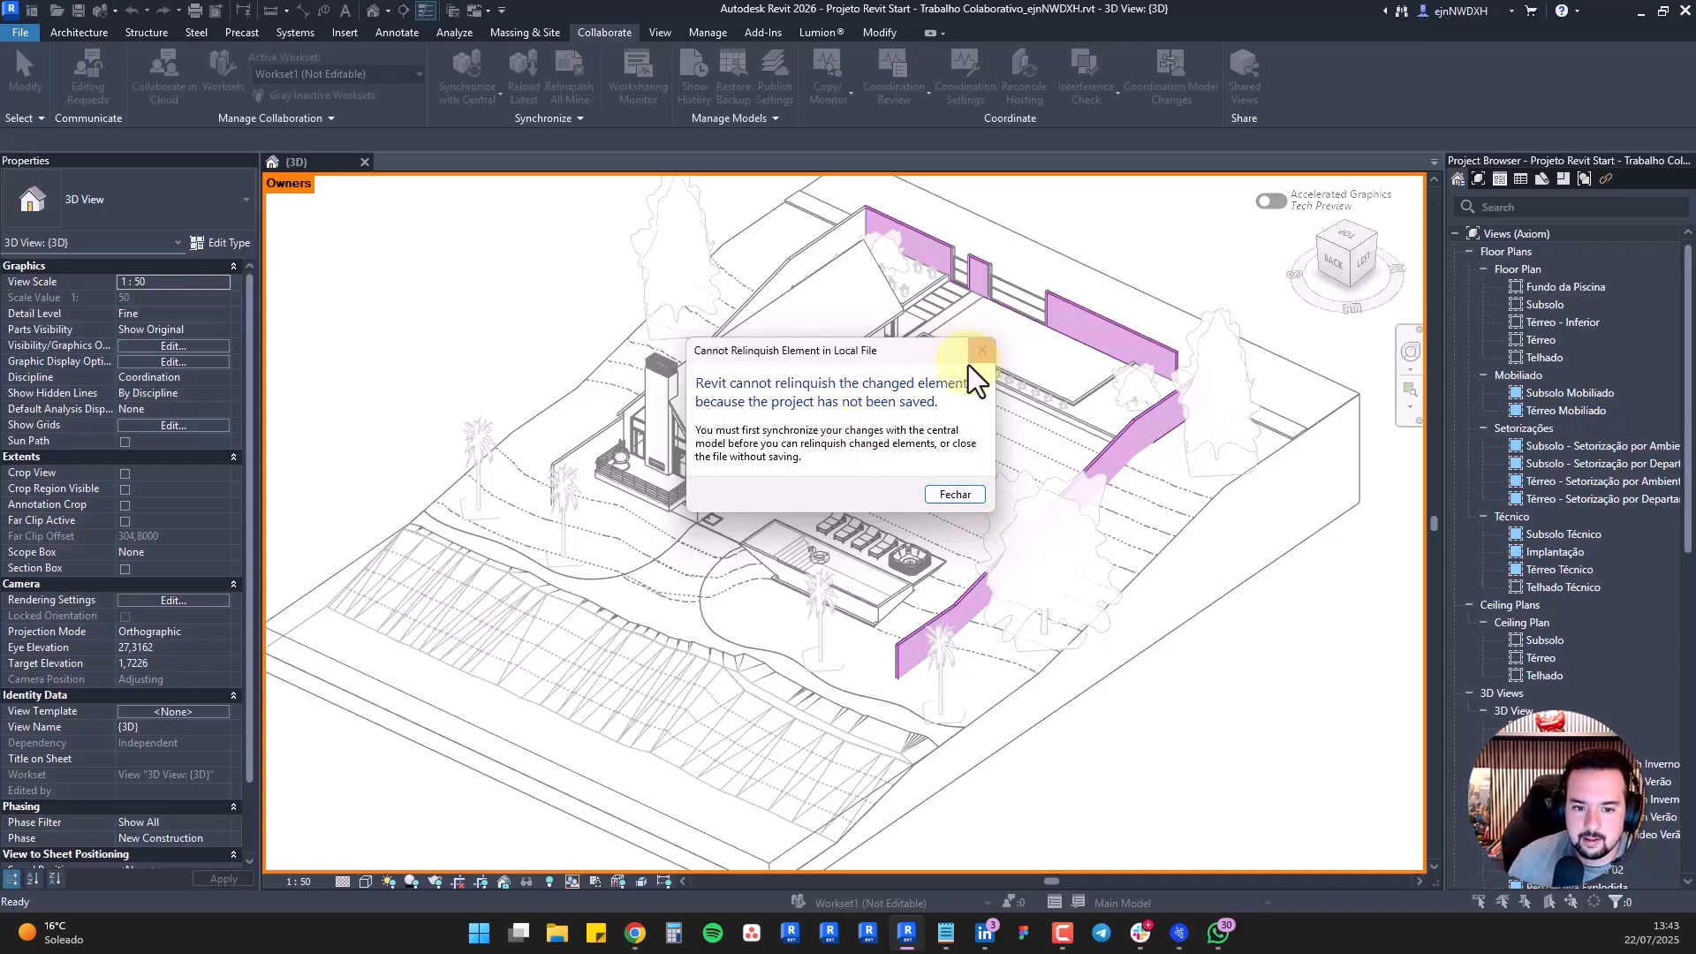
{"action": "left_click", "coordinate": [963, 486]}
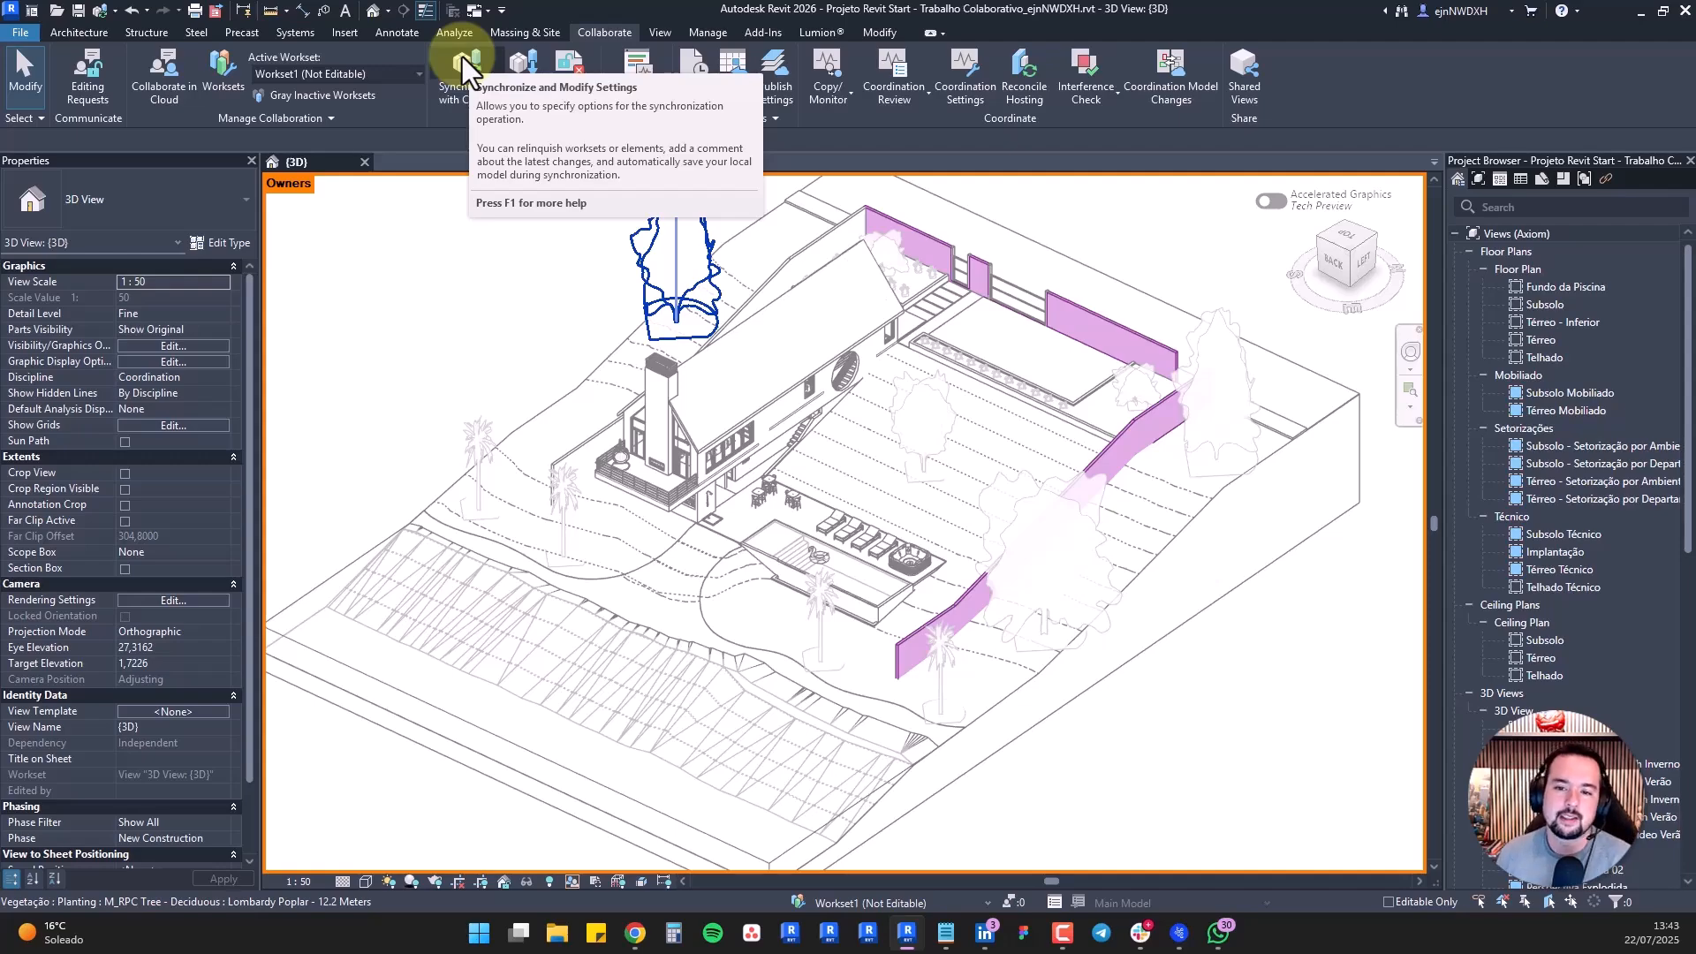
Synchronize with the central model with Borrowed Elements unticked, and synchronize again with Borrowed Elements ticked to relinquish the walls
{"action": "left_click", "coordinate": [427, 249]}
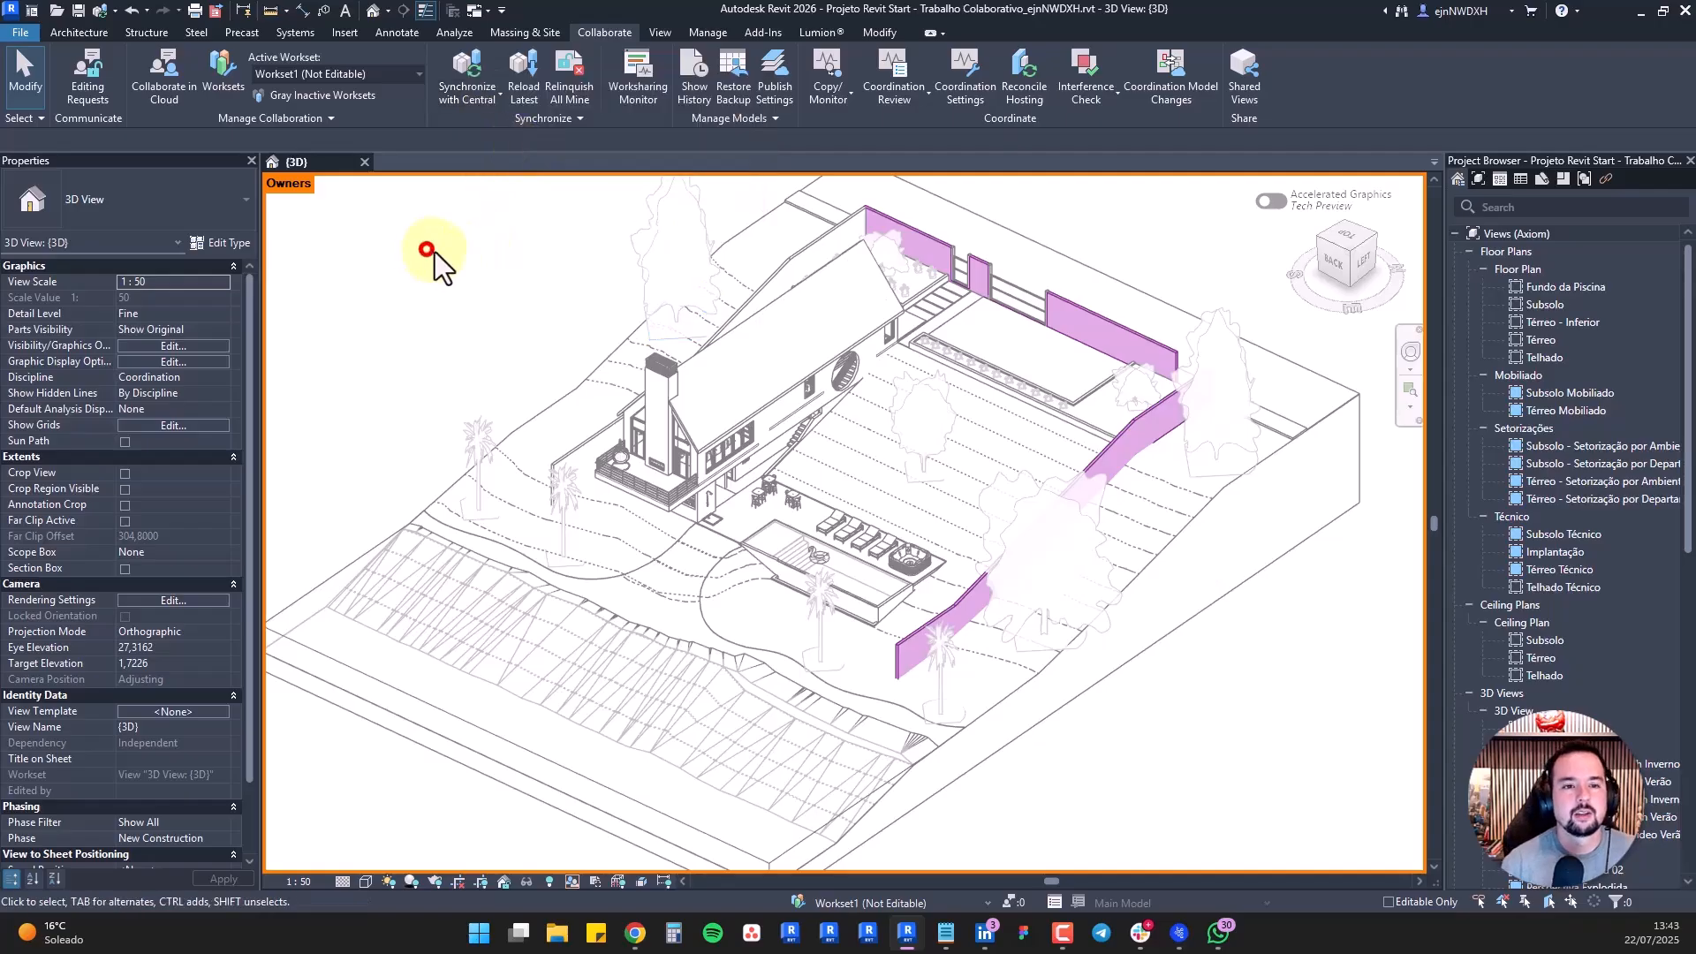
{"action": "middle_click_drag", "start_coordinate": [1111, 241], "coordinate": [1074, 247]}
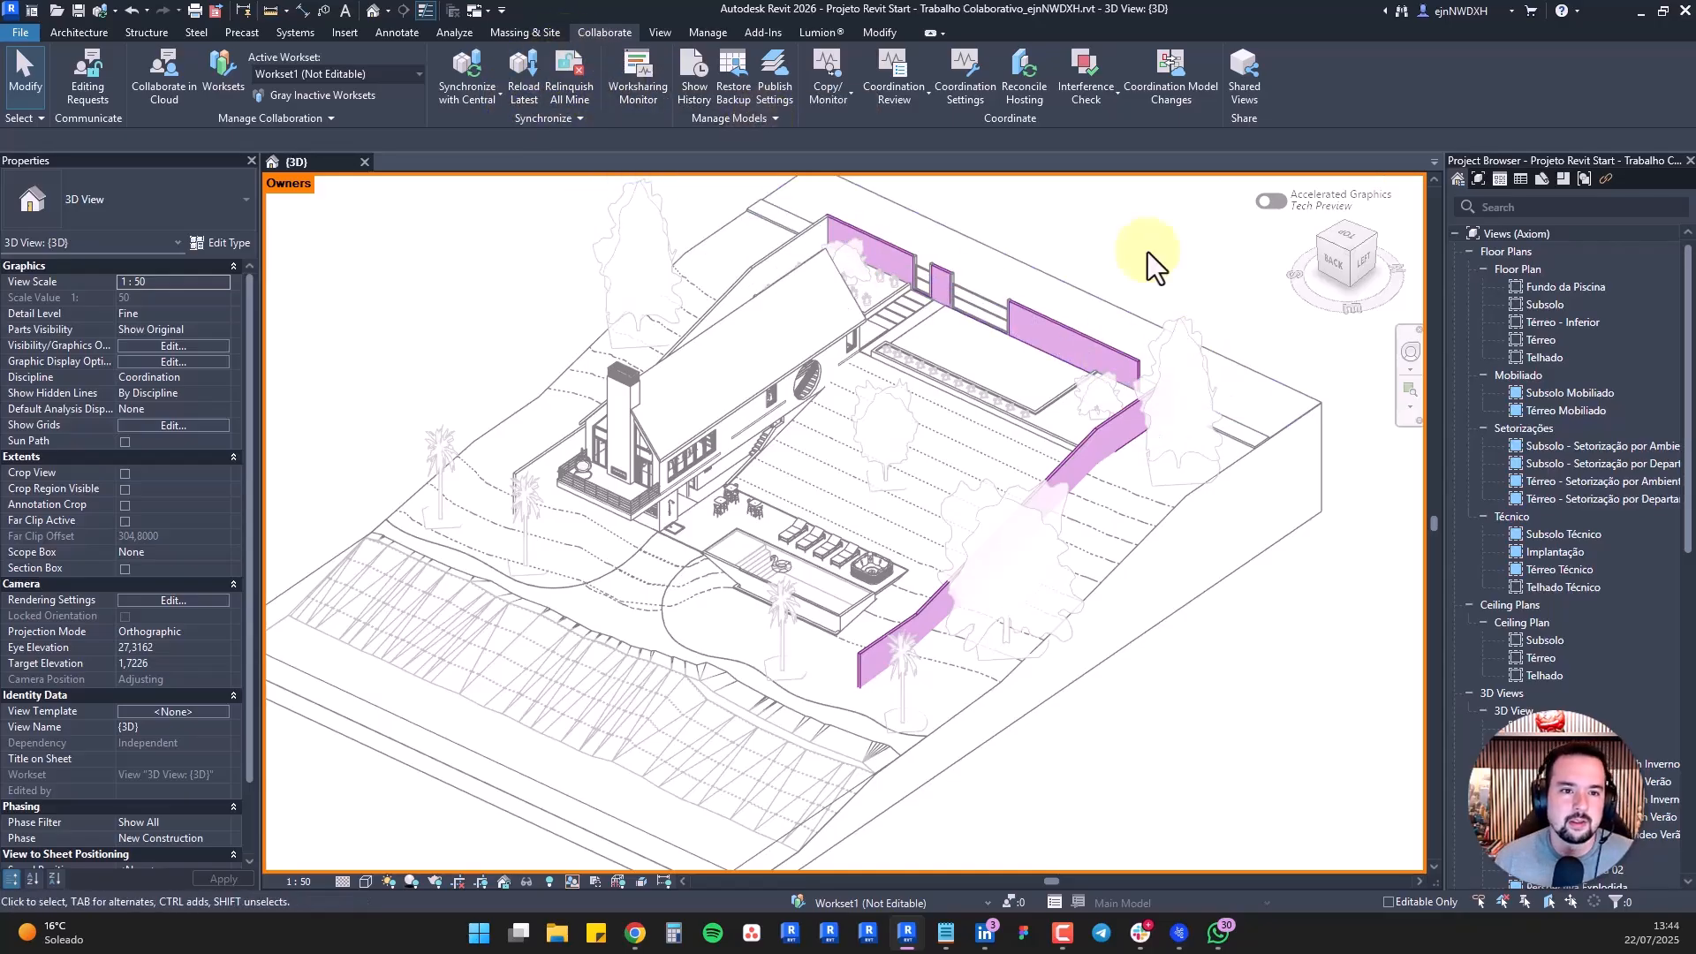
{"action": "middle_click_drag", "start_coordinate": [1117, 245], "coordinate": [1143, 295]}
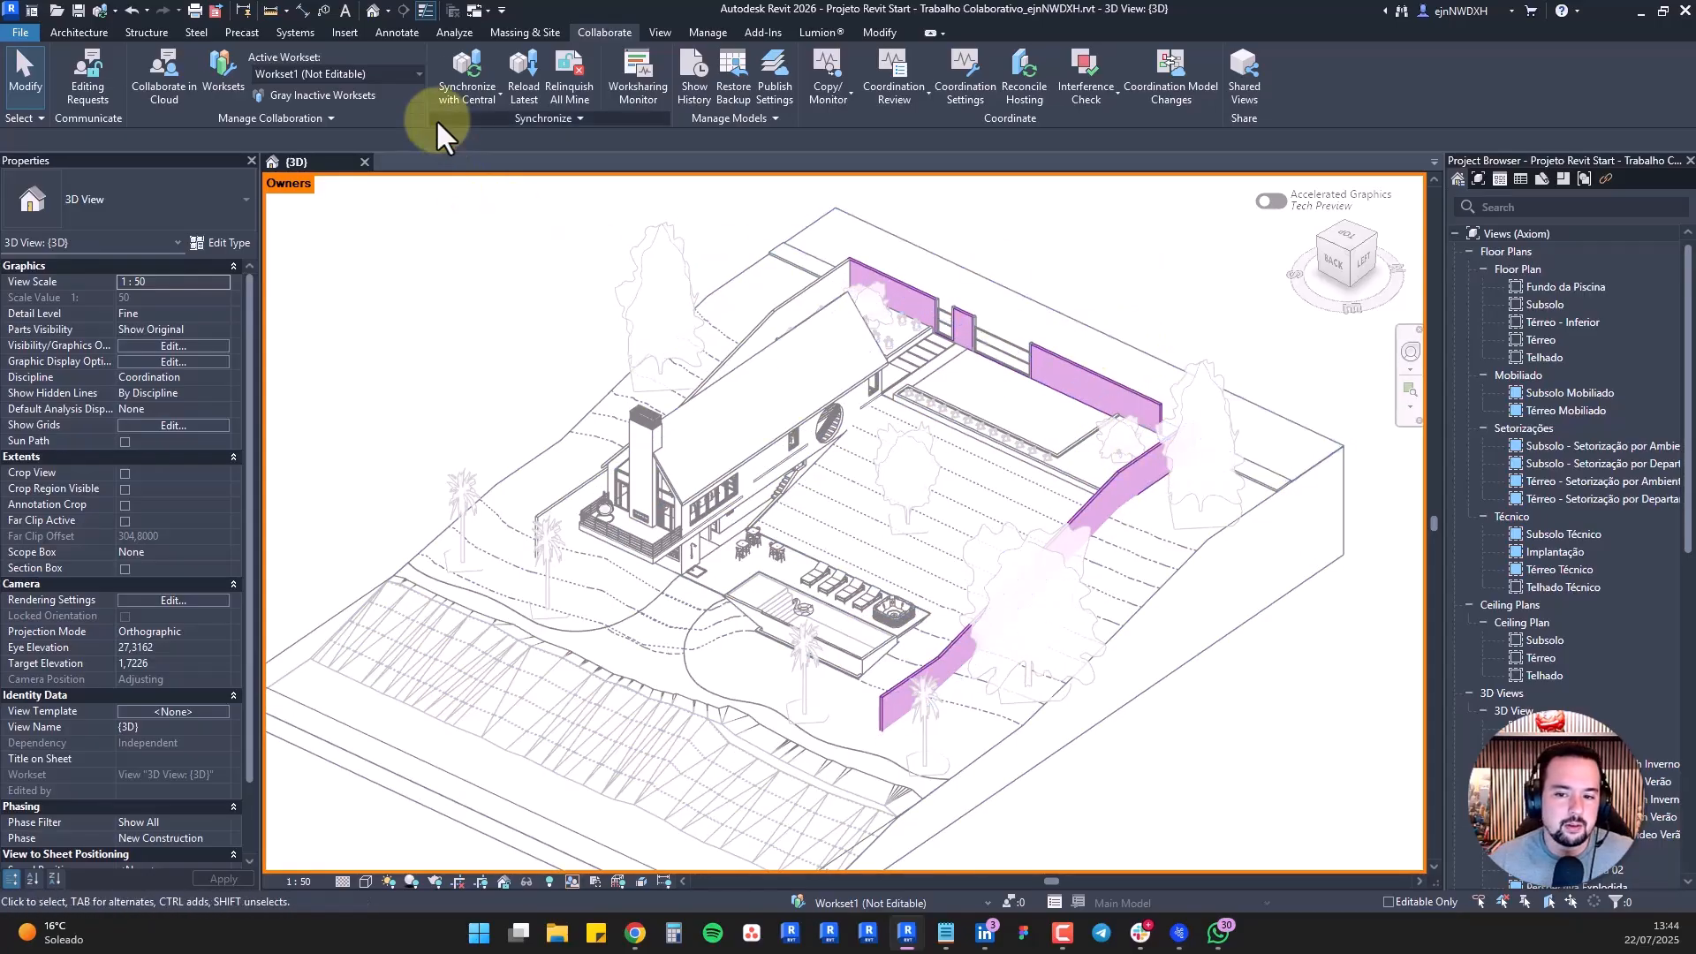
{"action": "left_click", "coordinate": [463, 63]}
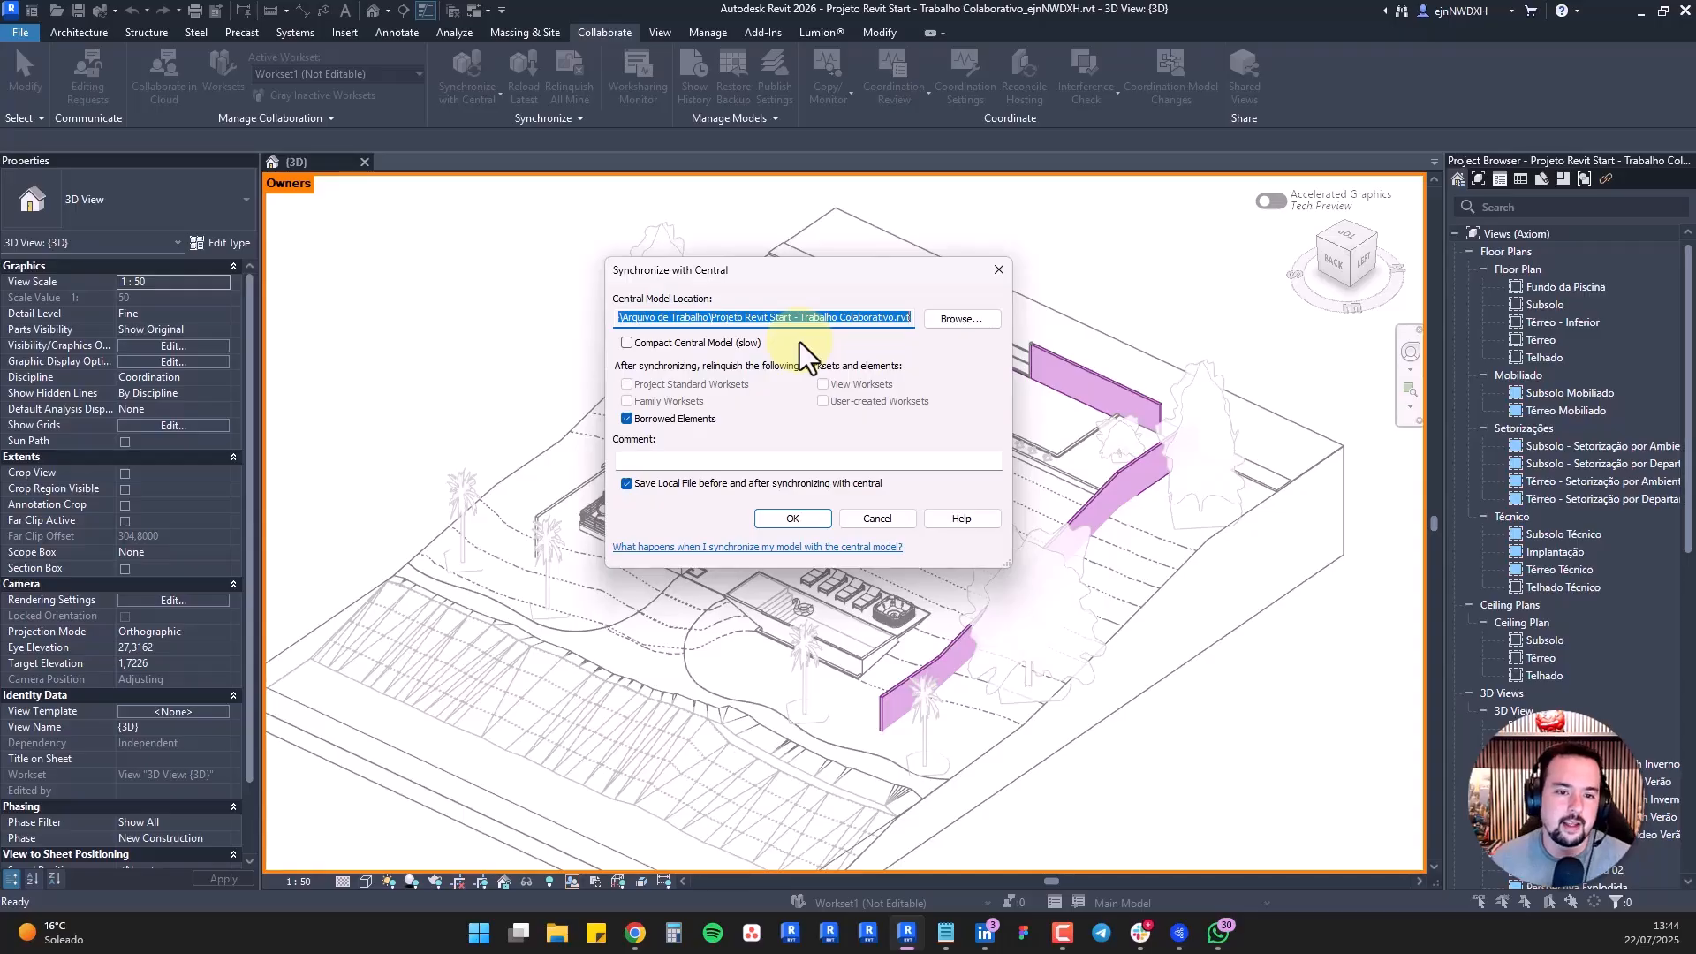
{"action": "left_click", "coordinate": [662, 420]}
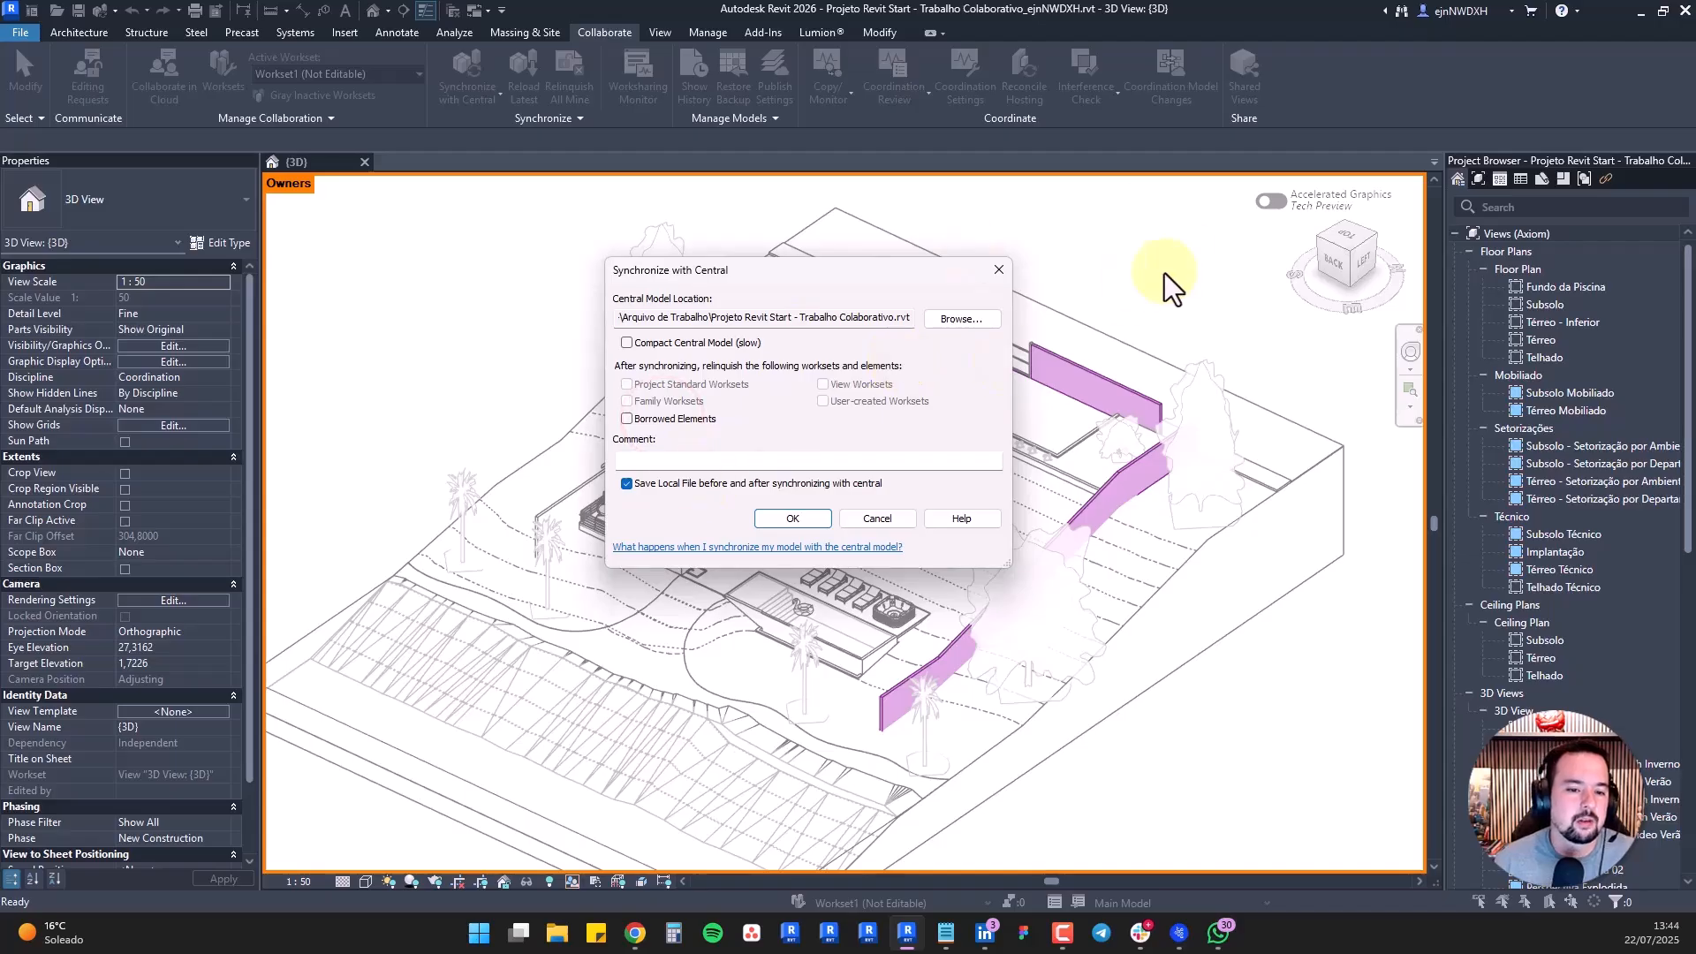
{"action": "left_click", "coordinate": [782, 519]}
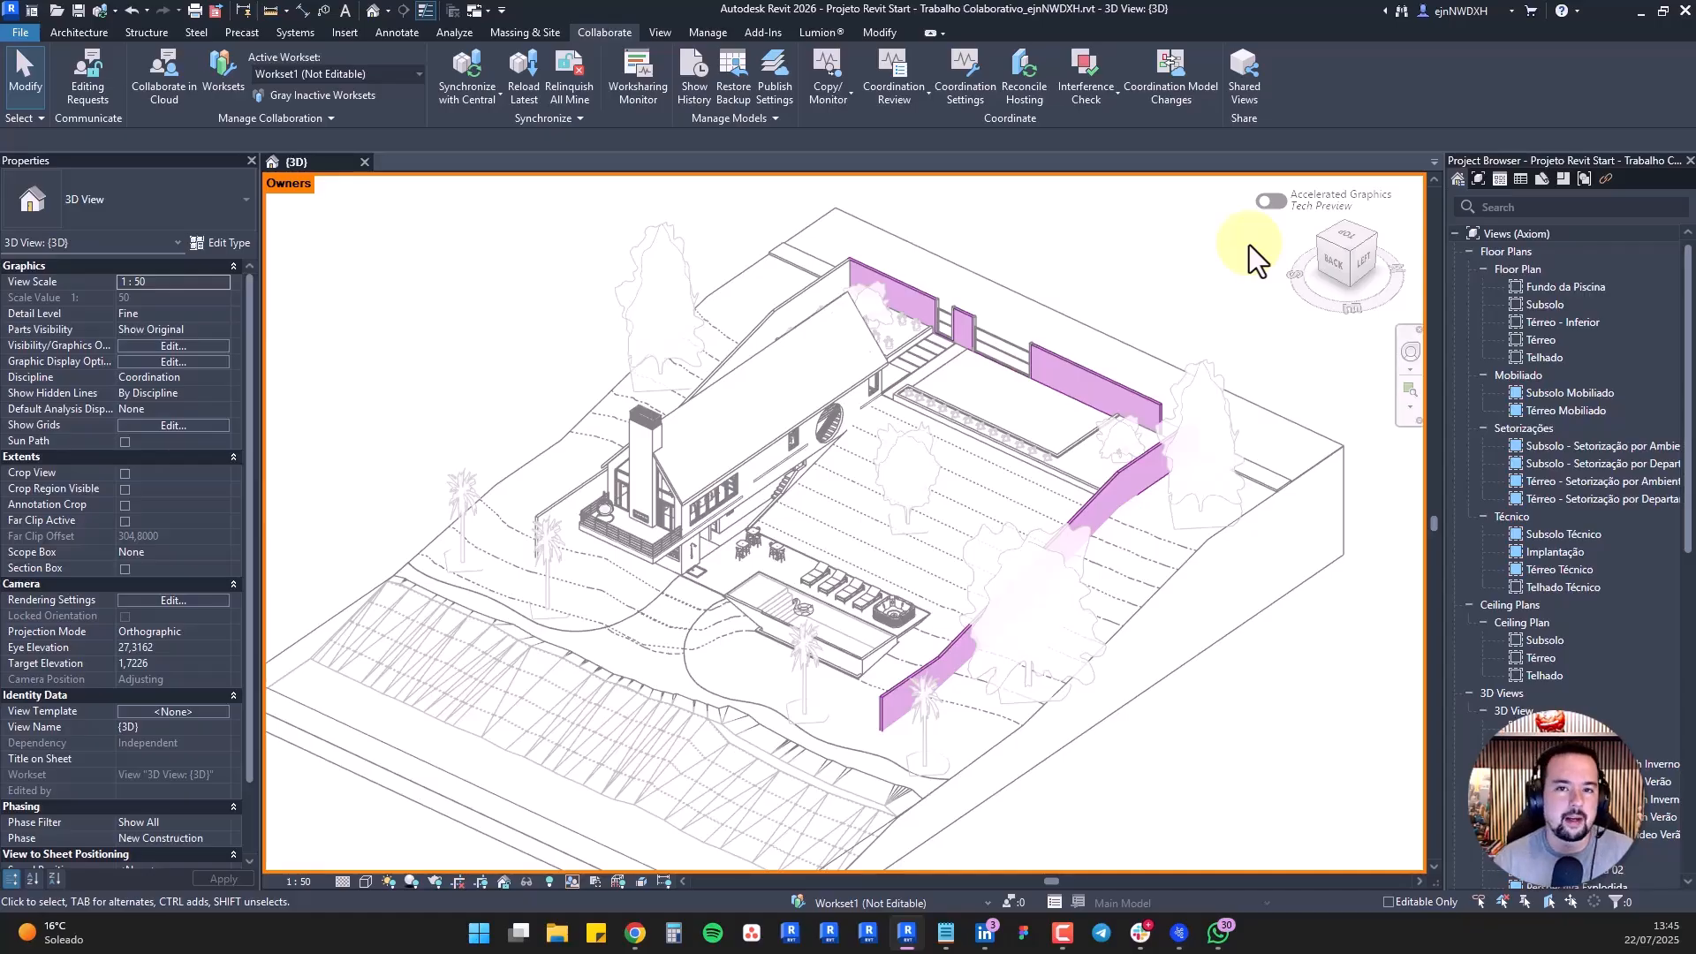
{"action": "left_click", "coordinate": [467, 62]}
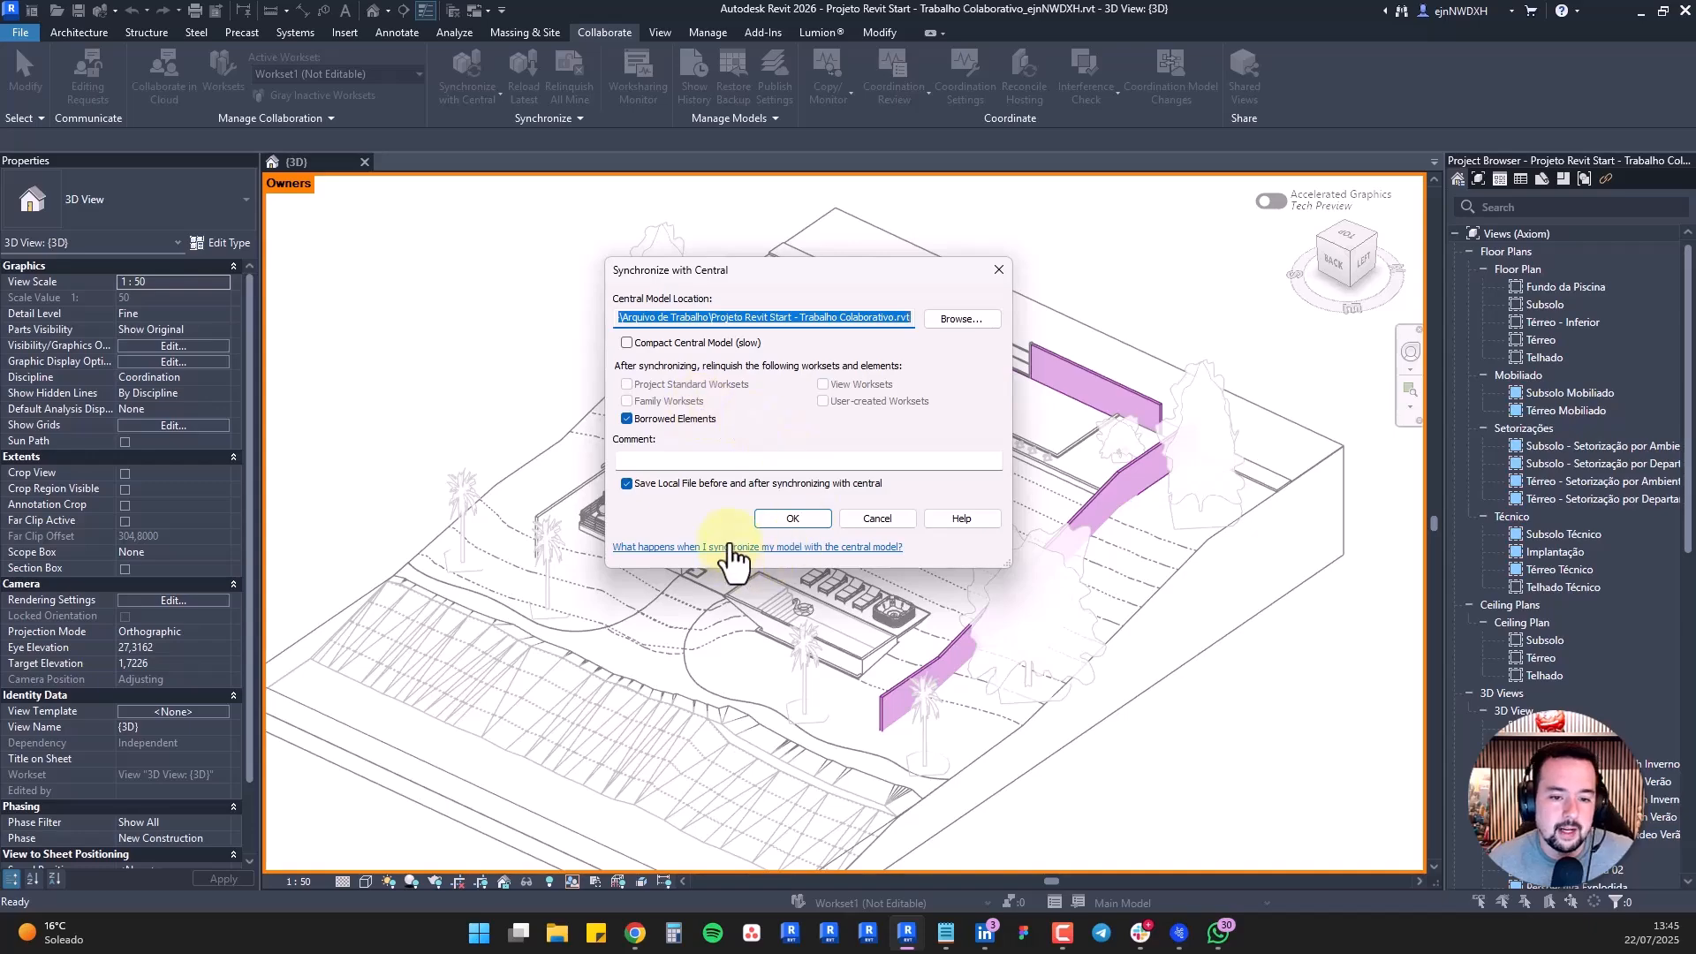
{"action": "left_click", "coordinate": [793, 514]}
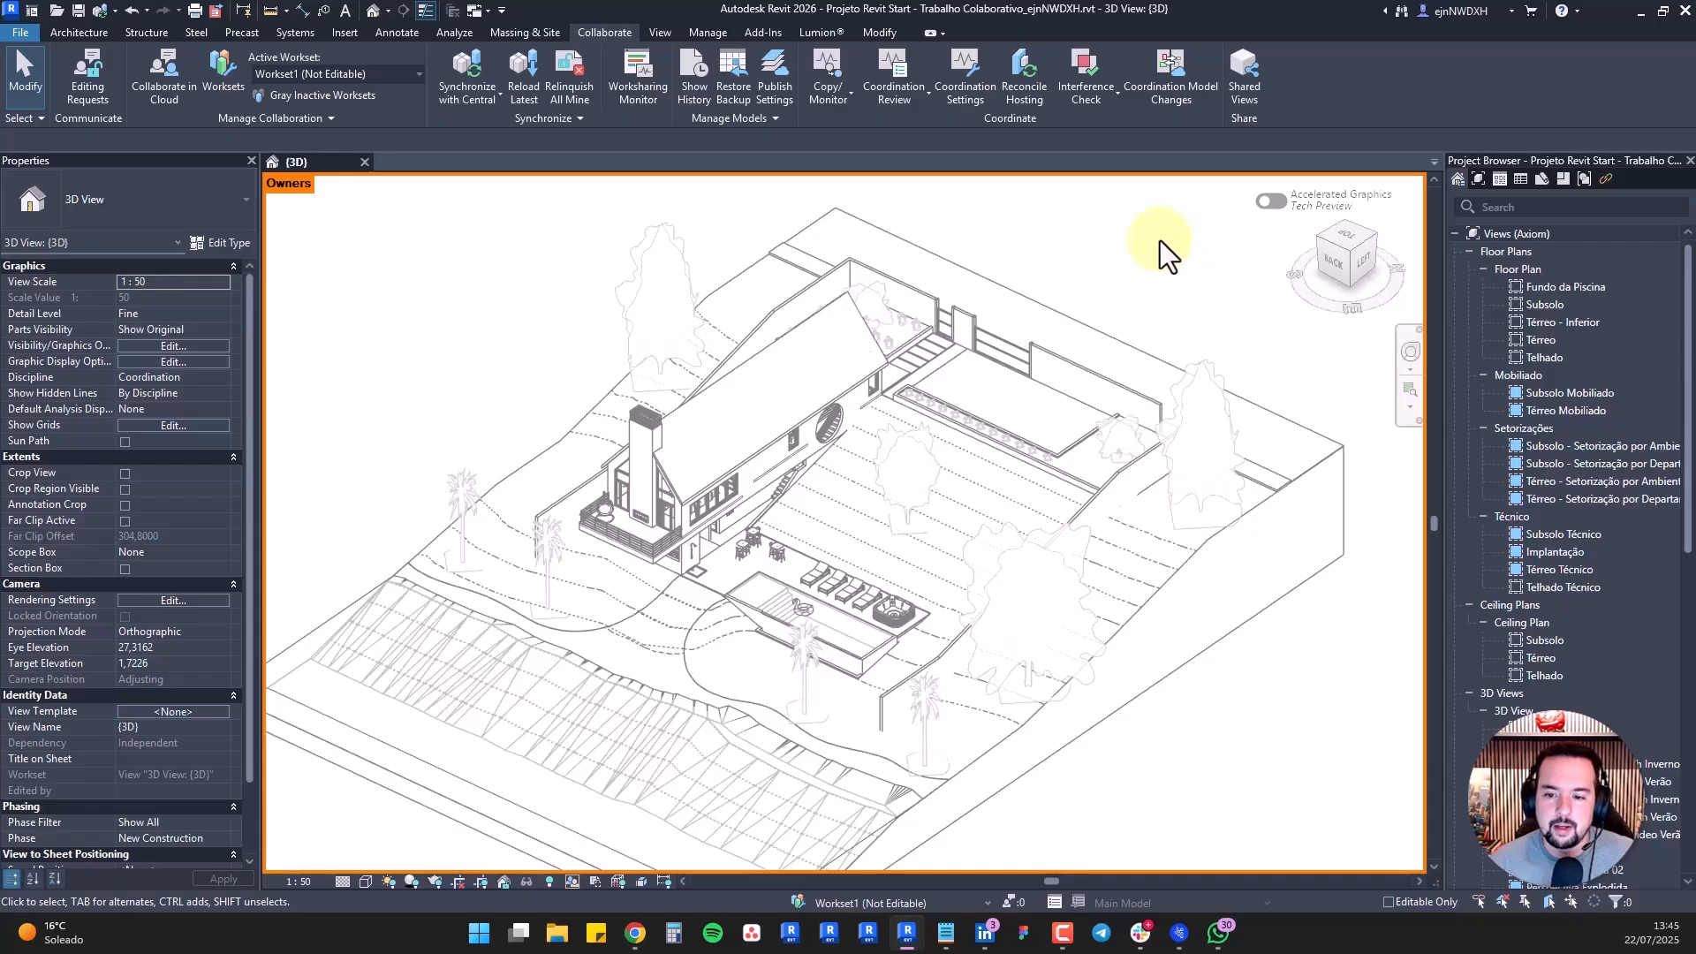
Trim/extend the rear boundary wall and the side boundary wall to meet at a corner
{"action": "middle_click_drag", "start_coordinate": [1166, 226], "coordinate": [1164, 256]}
{"action": "key", "text": "t"}
{"action": "key", "text": "r"}
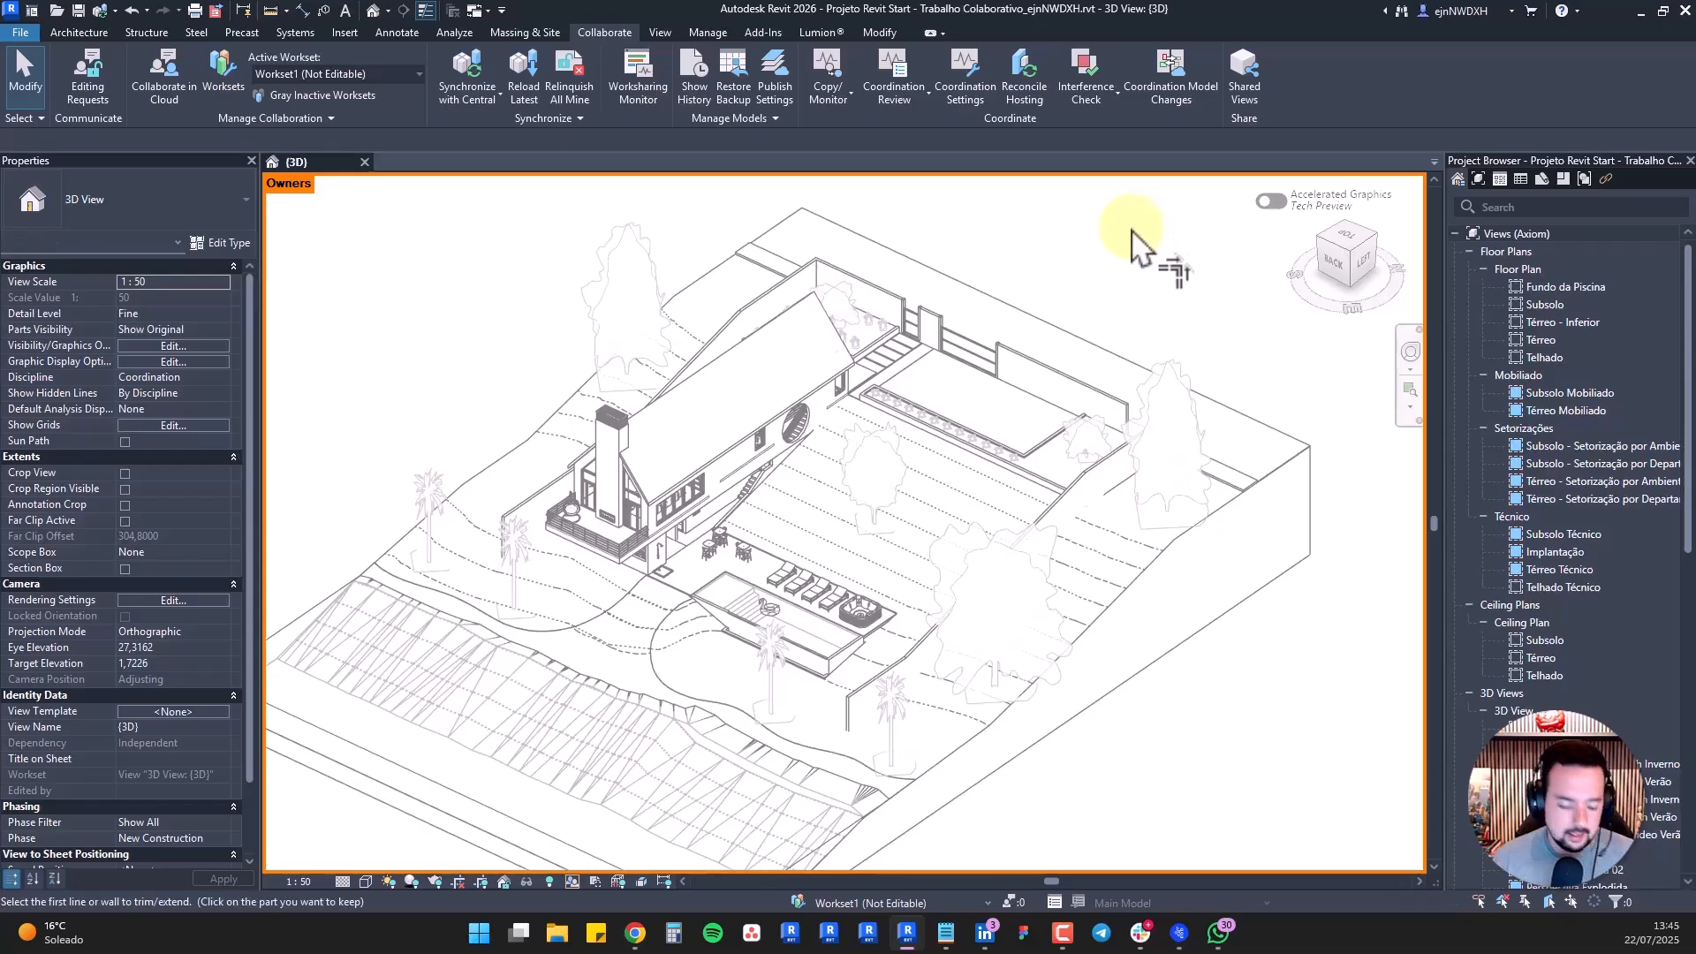
{"action": "left_click", "coordinate": [1079, 381]}
{"action": "left_click", "coordinate": [1092, 469]}
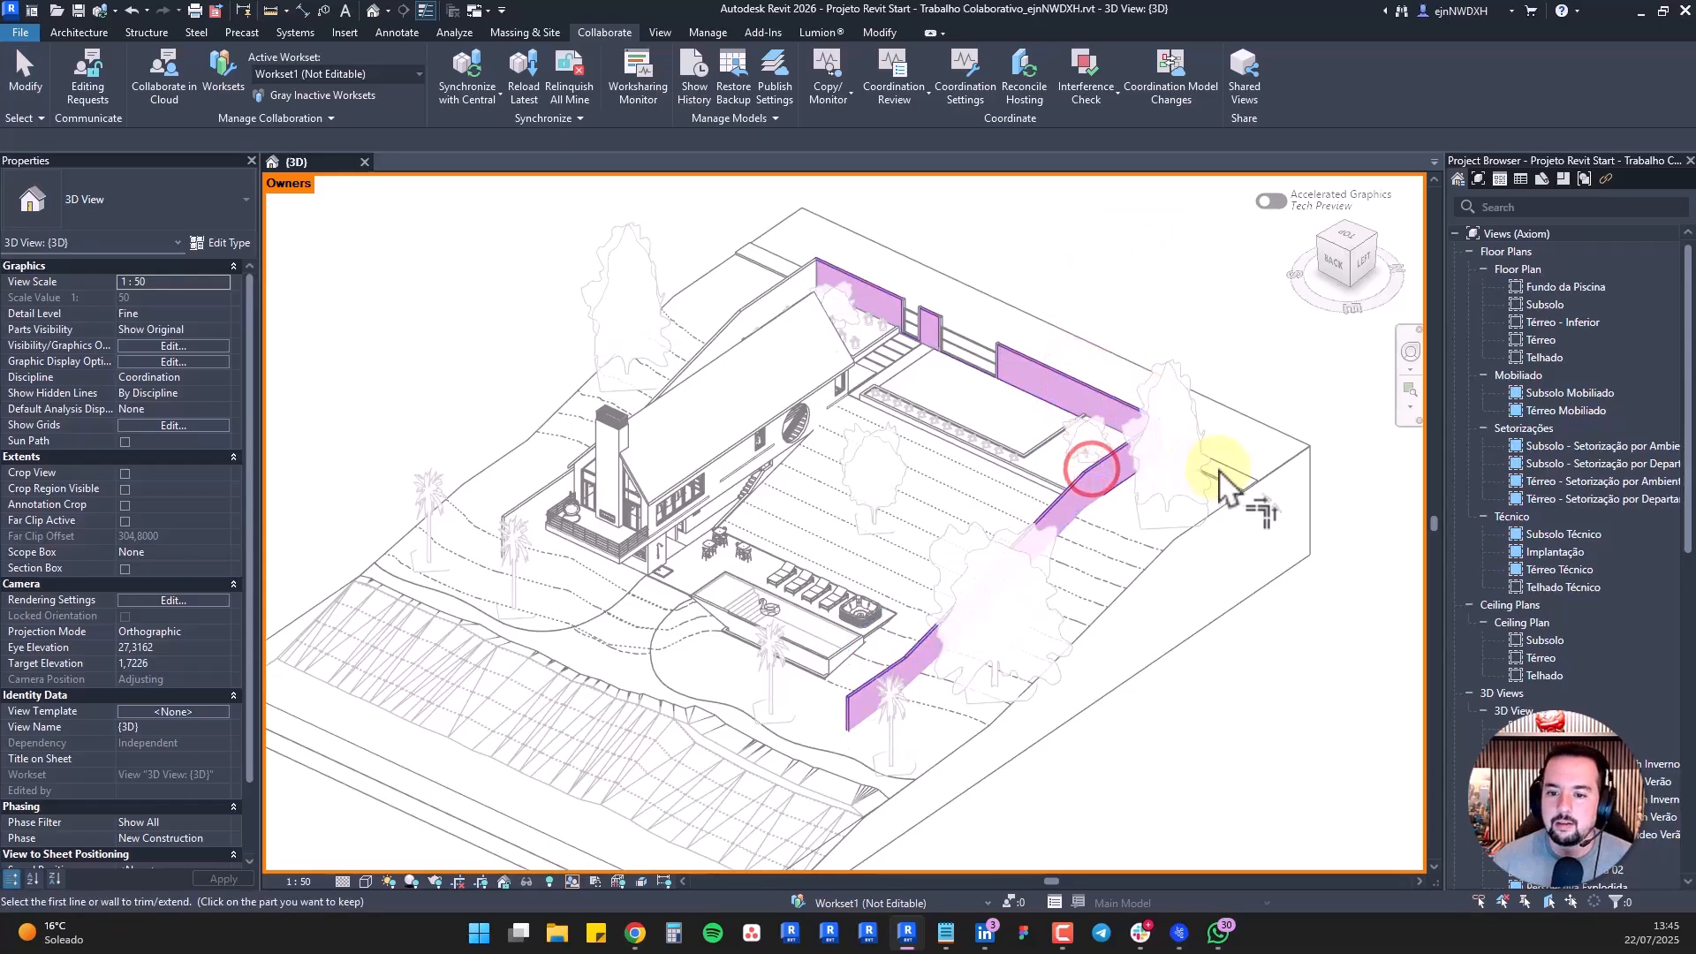
{"action": "key", "text": "Escape"}
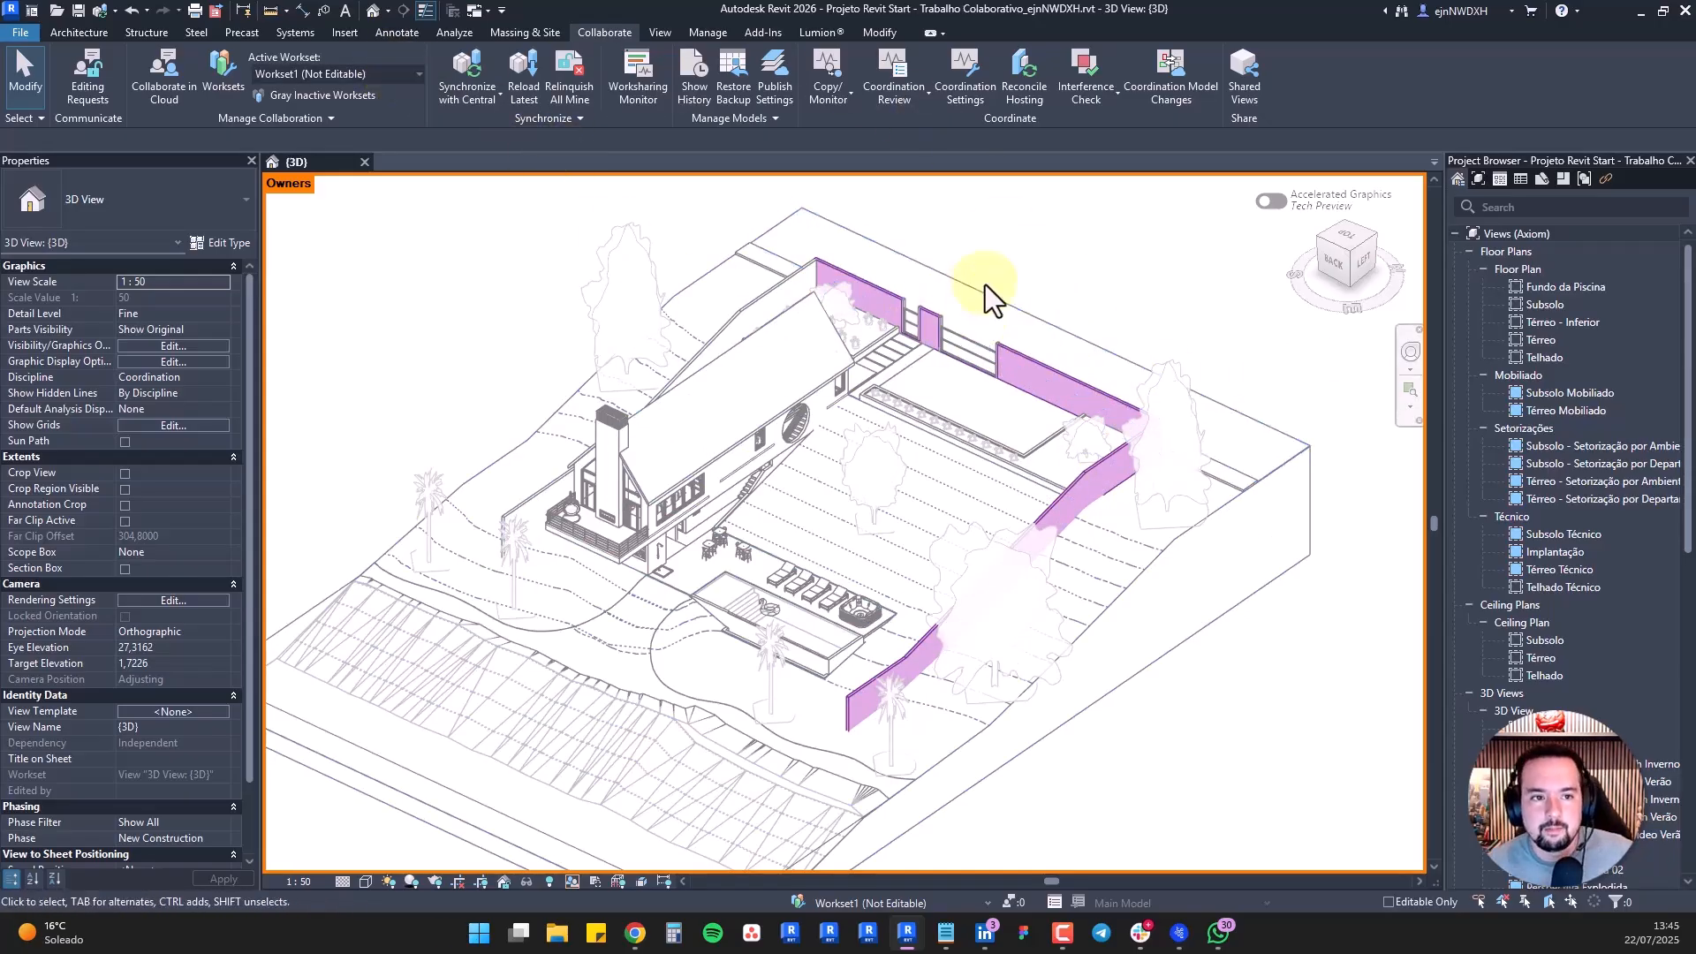
Synchronize the trimmed walls with the central model directly through Synchronize Now, without going through the settings dialog
{"action": "left_click", "coordinate": [461, 61]}
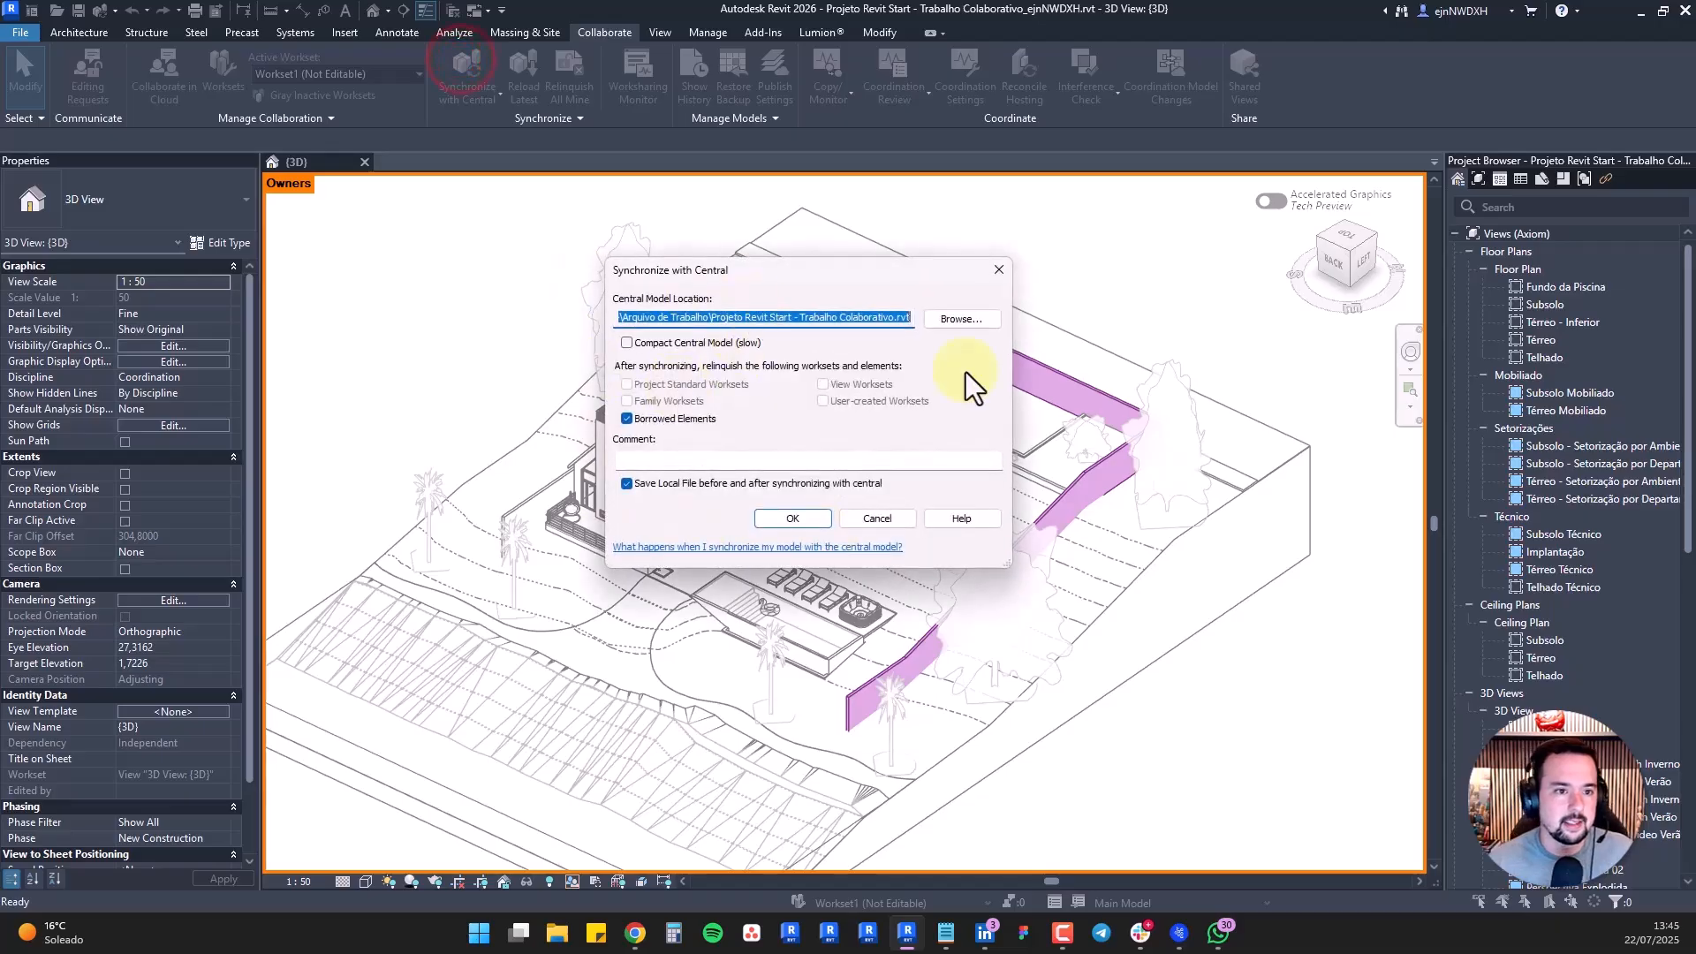
{"action": "left_click", "coordinate": [898, 521]}
{"action": "left_click", "coordinate": [497, 93]}
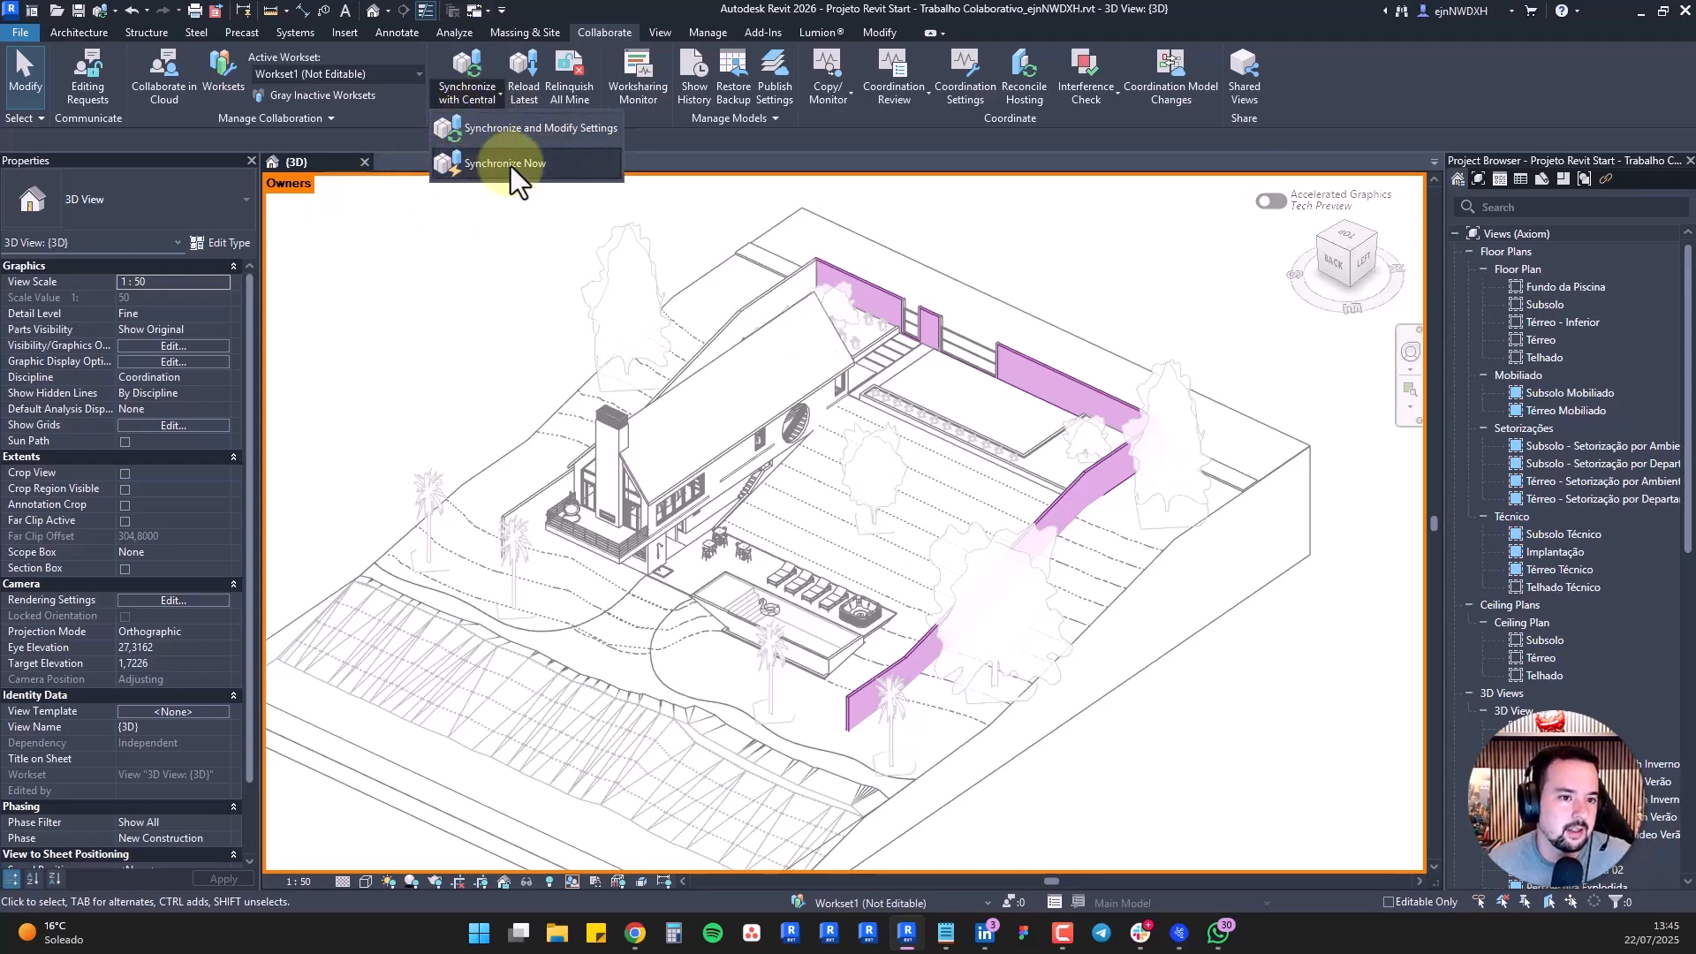
{"action": "left_click", "coordinate": [511, 164]}
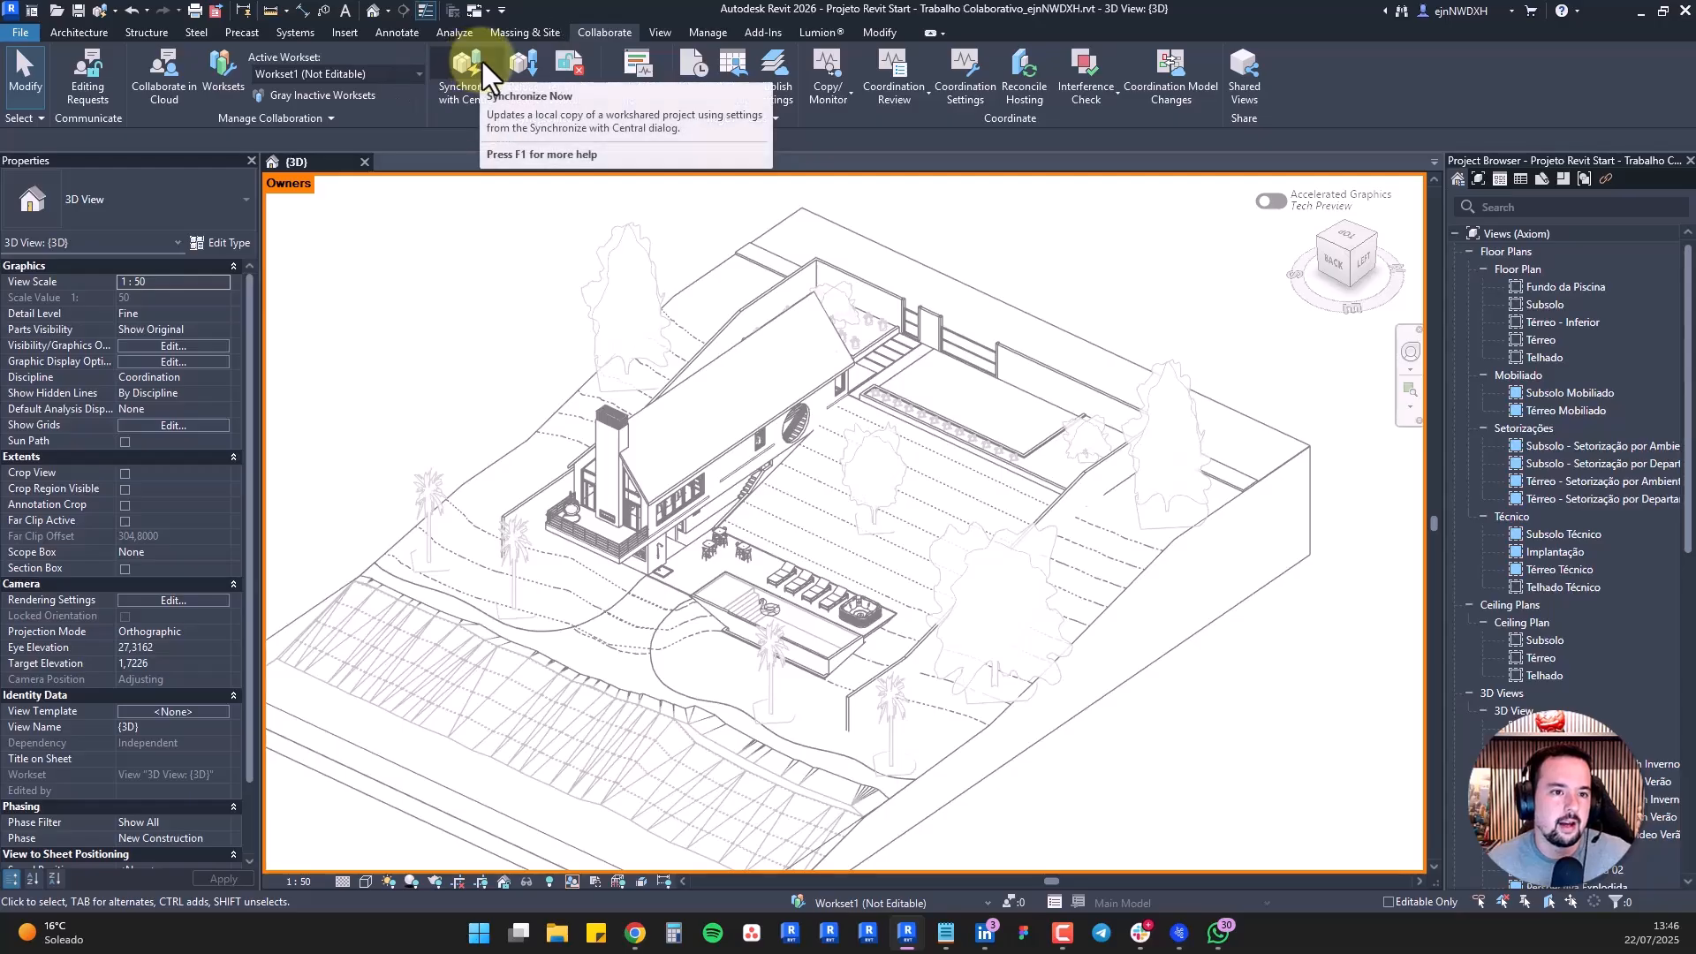
{"action": "left_click", "coordinate": [474, 98]}
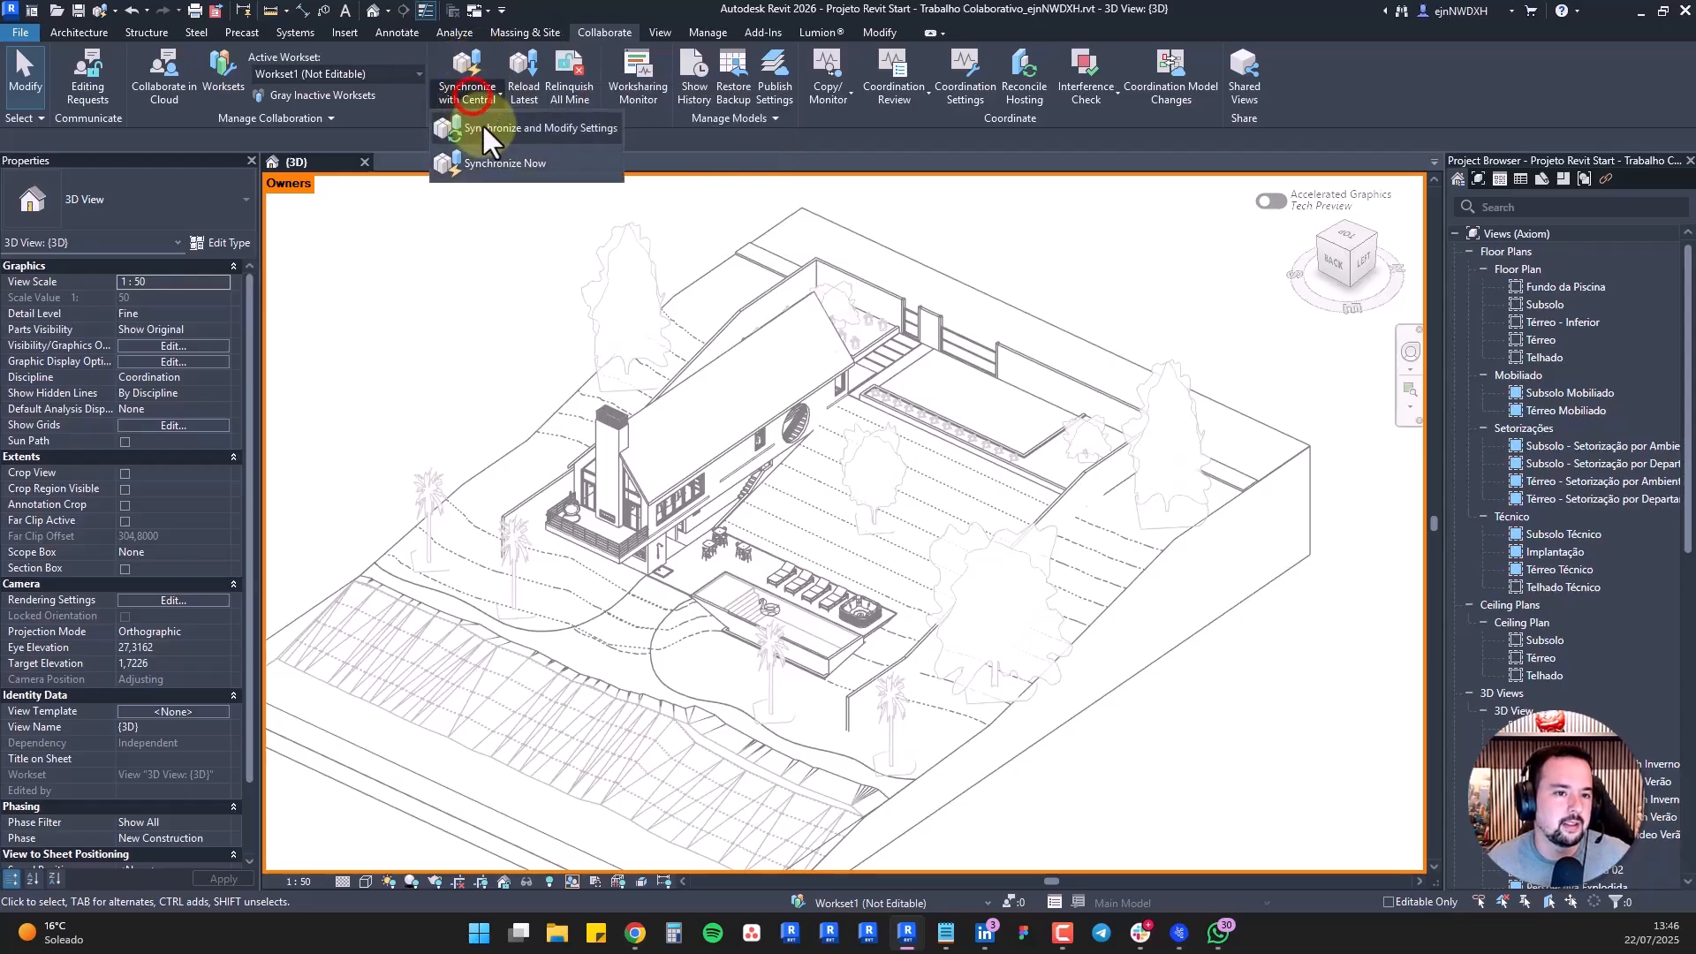
Synchronize with the central model through Synchronize and Modify Settings, keeping the local file saved before and after synchronizing
{"action": "left_click", "coordinate": [559, 128]}
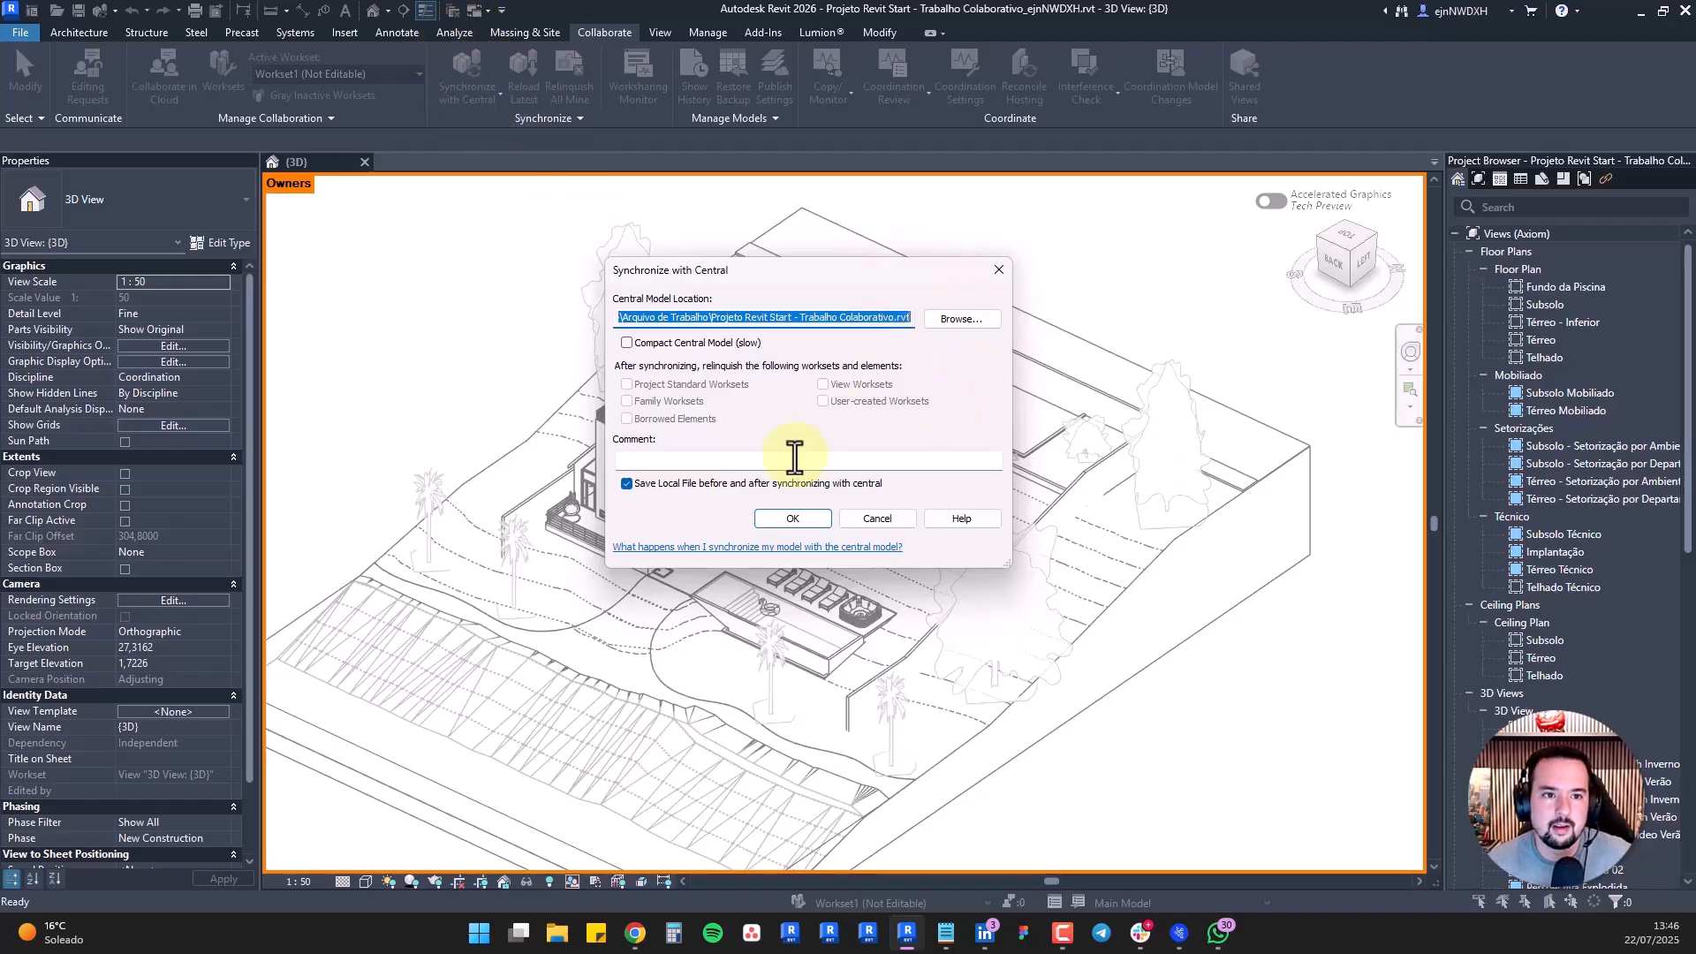
{"action": "left_click", "coordinate": [792, 519]}
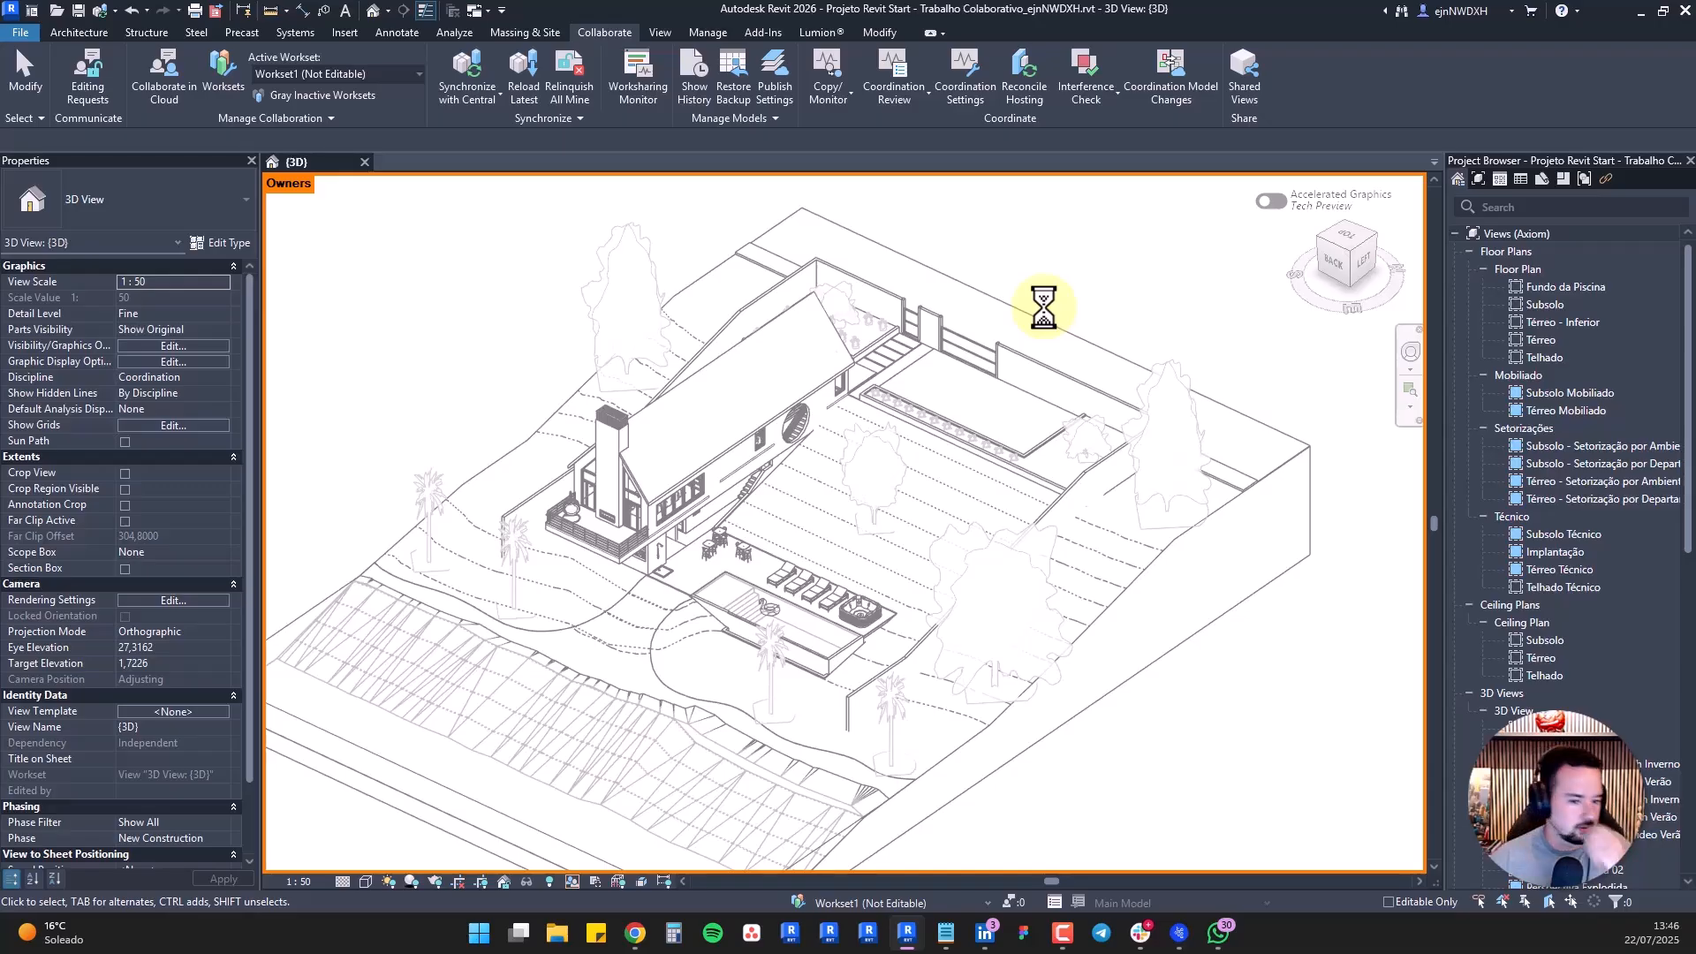
{"action": "left_click", "coordinate": [1078, 274]}
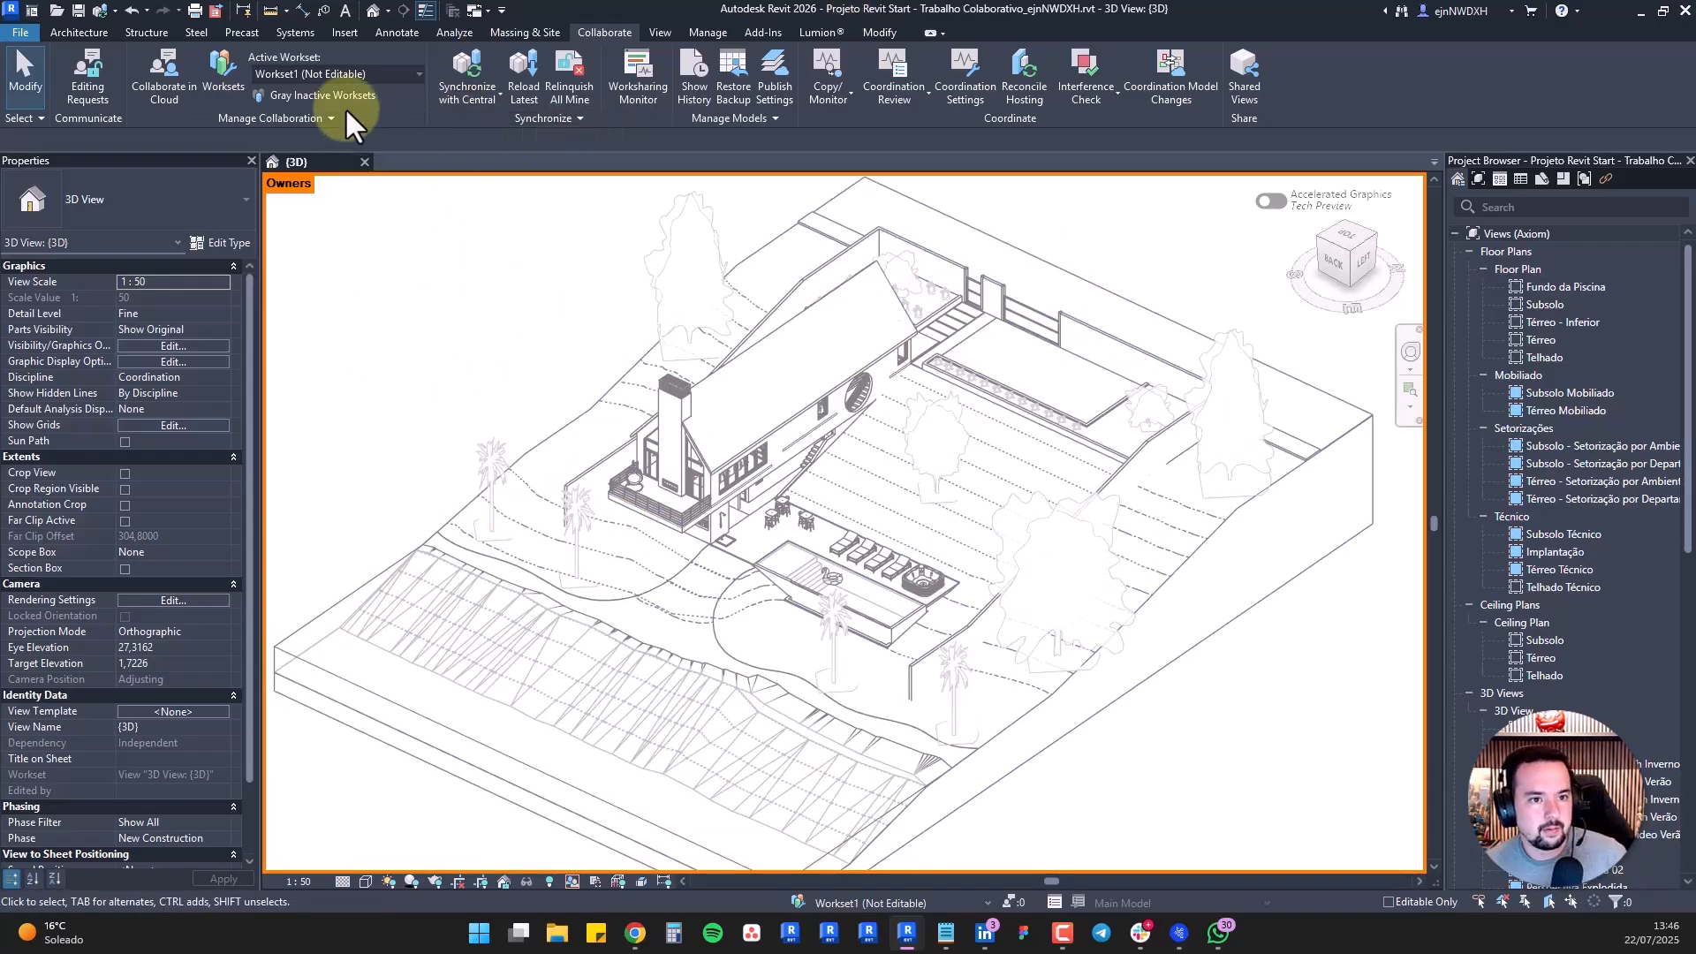
Review the editable status, owners and borrowers of the user-created worksets, and leave the Worksets dialog without changes
{"action": "left_click", "coordinate": [221, 73]}
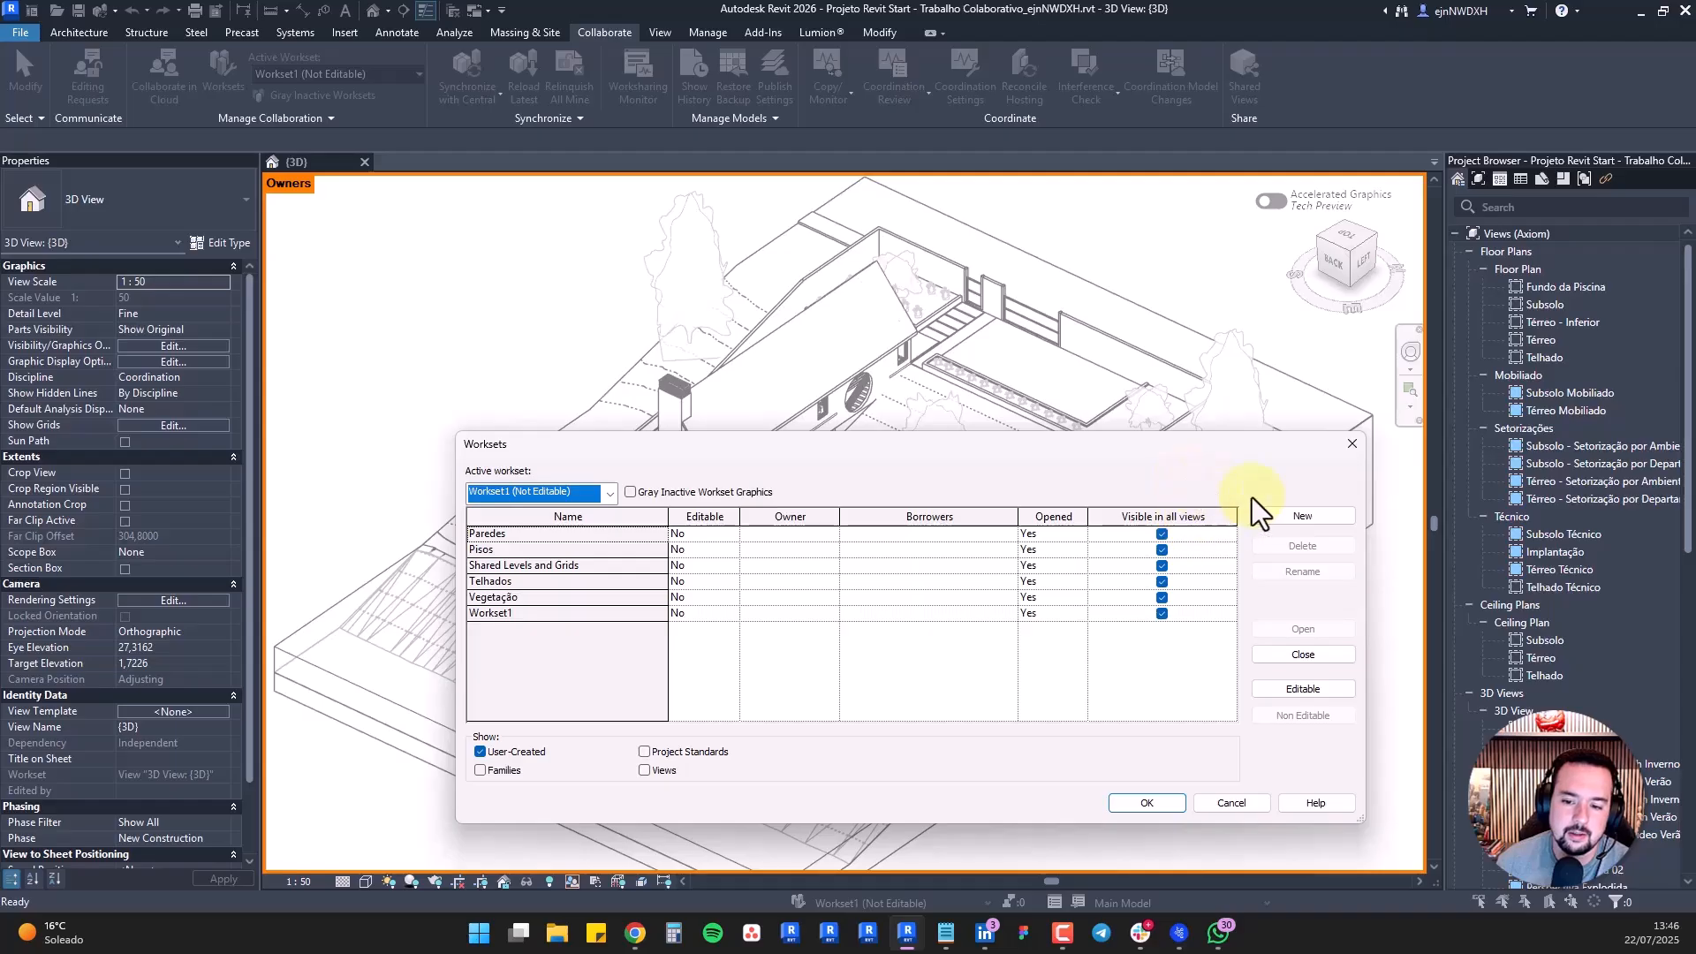
{"action": "left_click", "coordinate": [1227, 802]}
{"action": "left_click", "coordinate": [362, 248]}
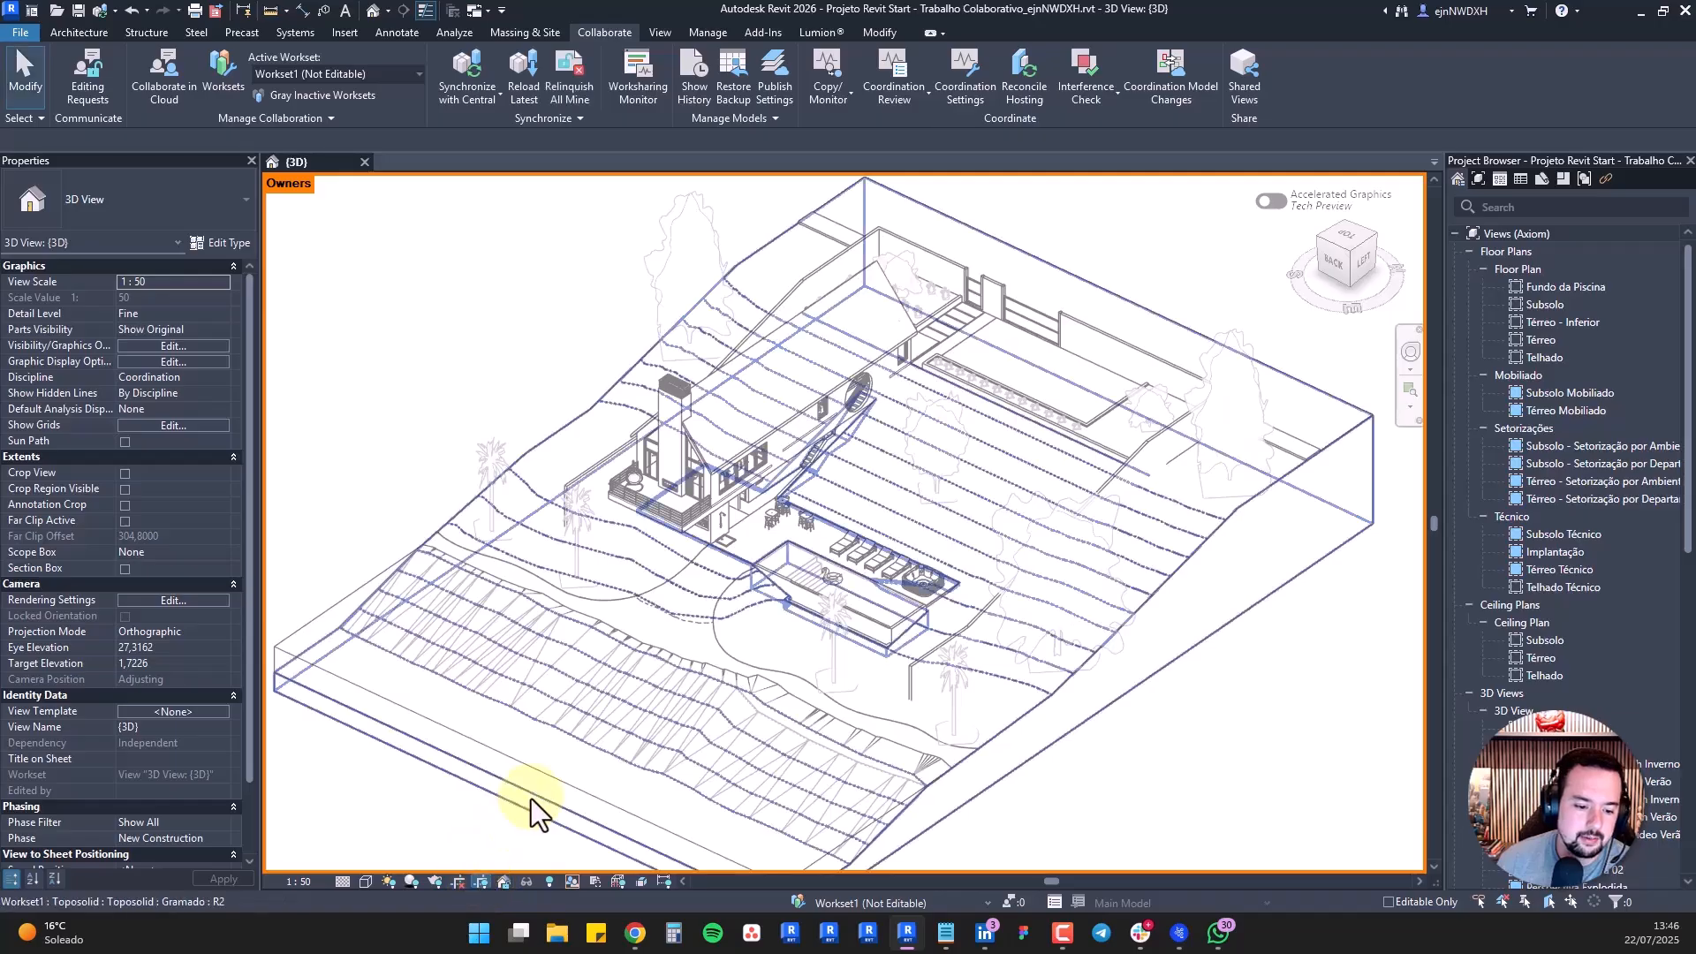
{"action": "left_click", "coordinate": [351, 386]}
Set the worksharing display of the 3D view to Owners
{"action": "left_click", "coordinate": [572, 882]}
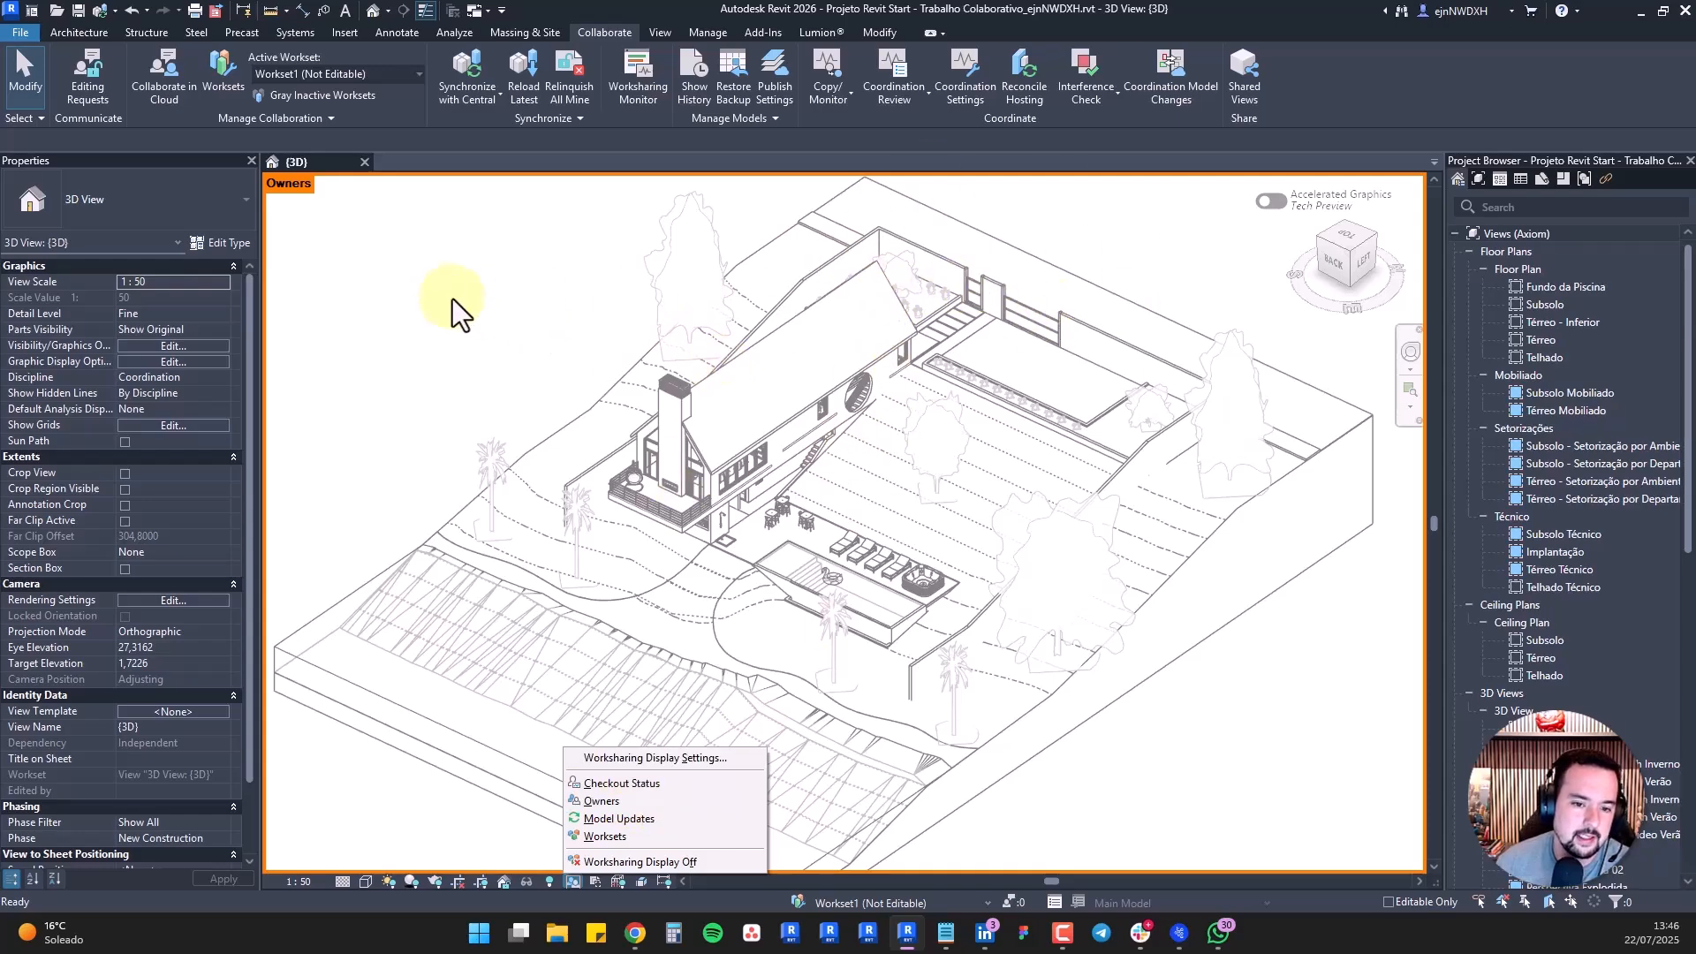
{"action": "left_click", "coordinate": [612, 802]}
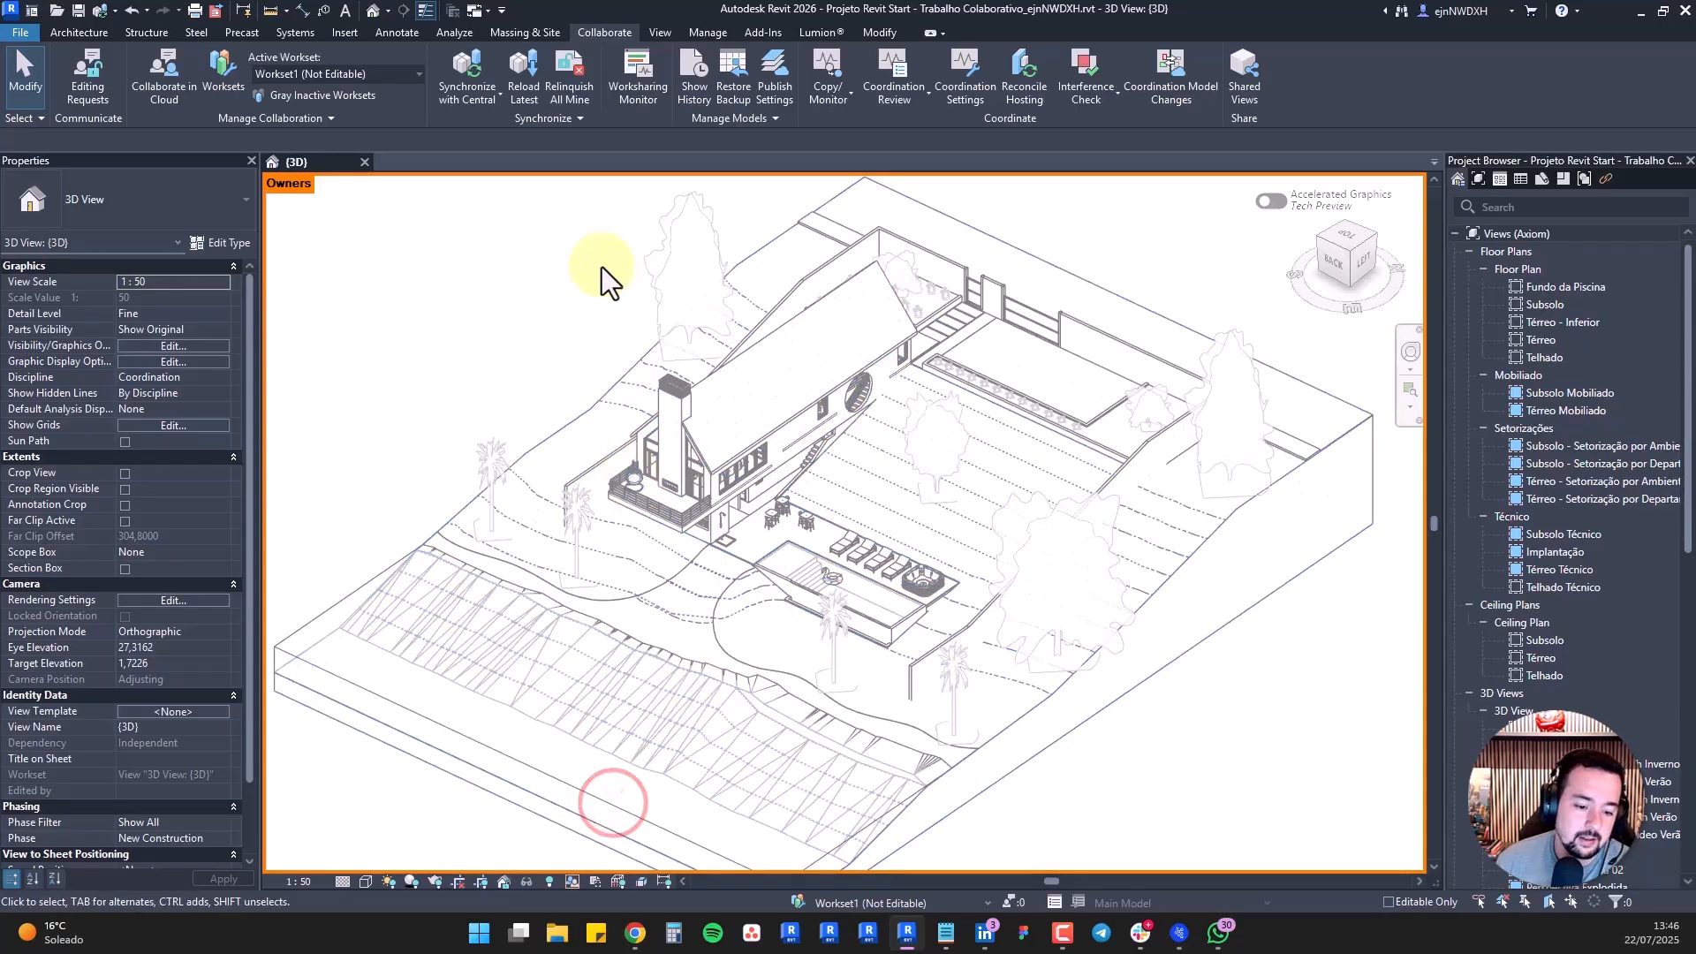
{"action": "left_click", "coordinate": [443, 229]}
Make the Paredes workset editable without making it the active workset
{"action": "left_click", "coordinate": [234, 71]}
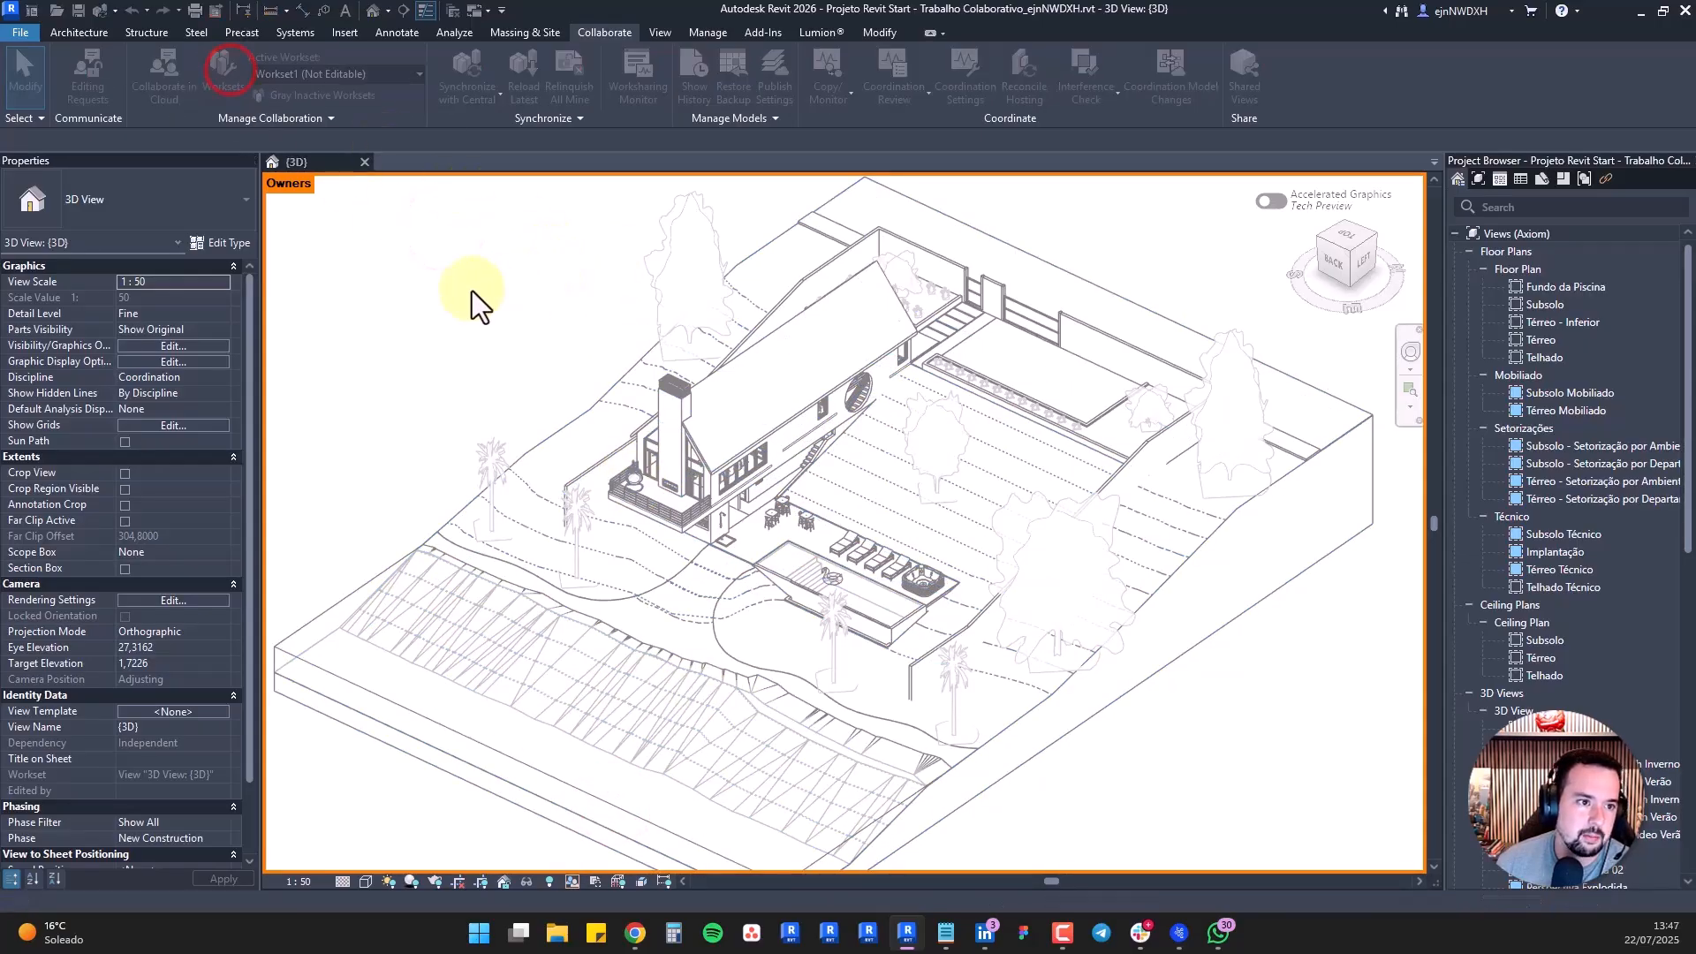
{"action": "left_click", "coordinate": [734, 534]}
{"action": "left_click", "coordinate": [729, 536]}
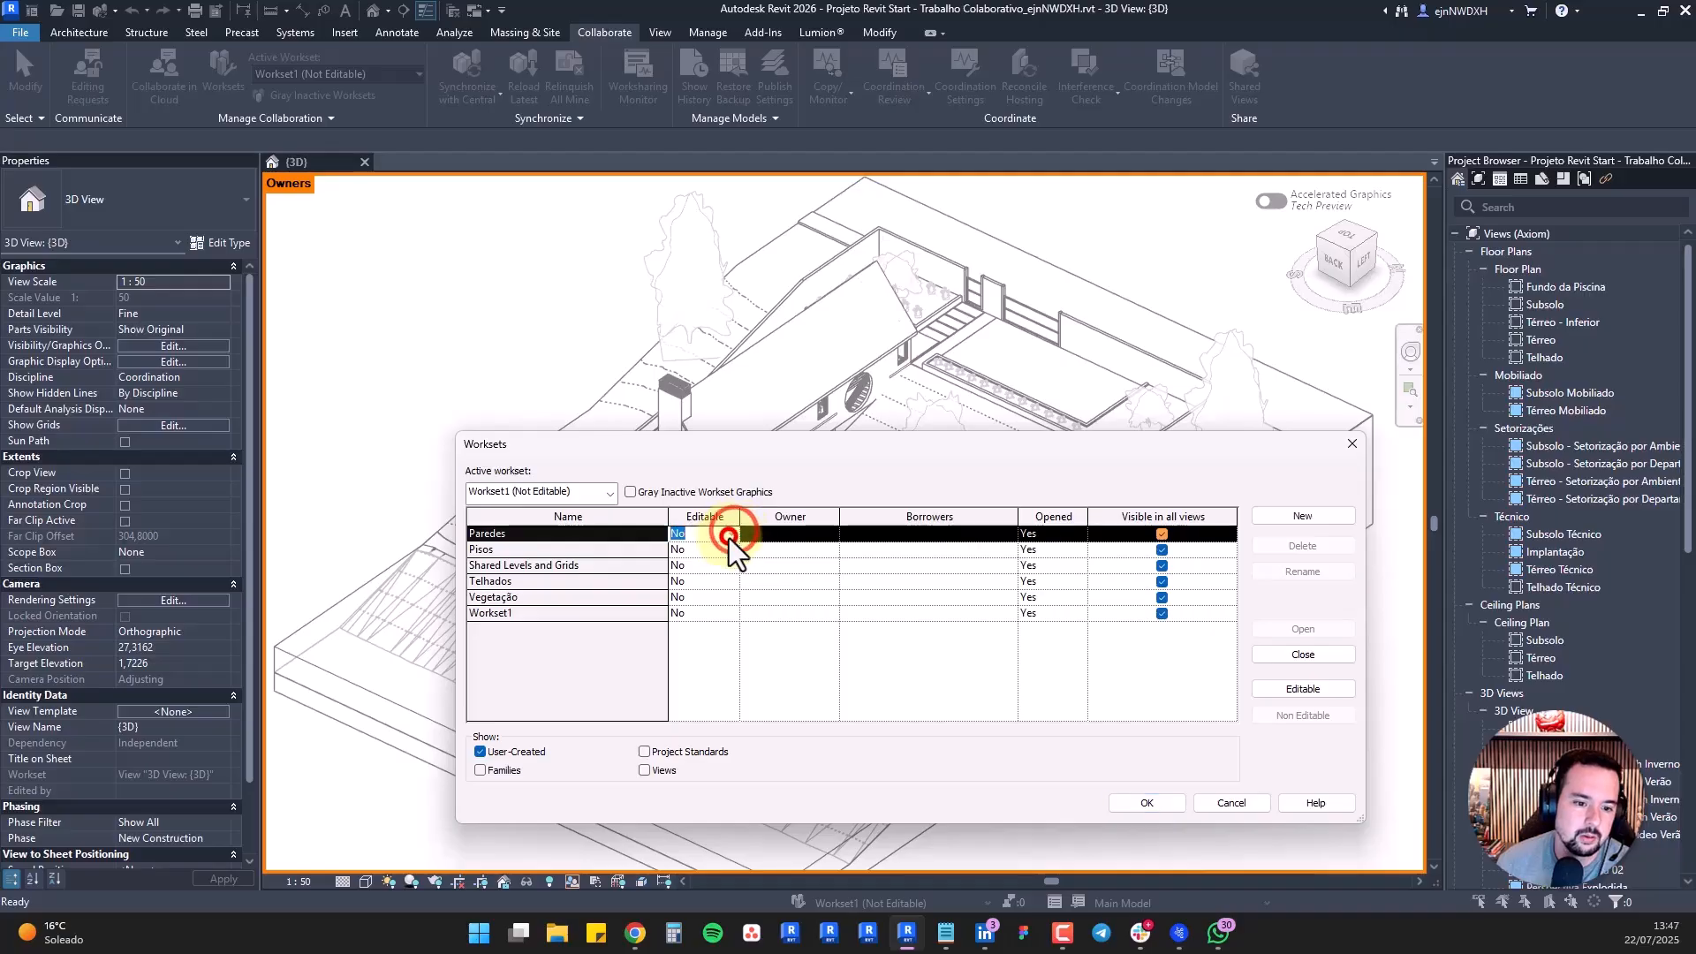
{"action": "left_click", "coordinate": [704, 550]}
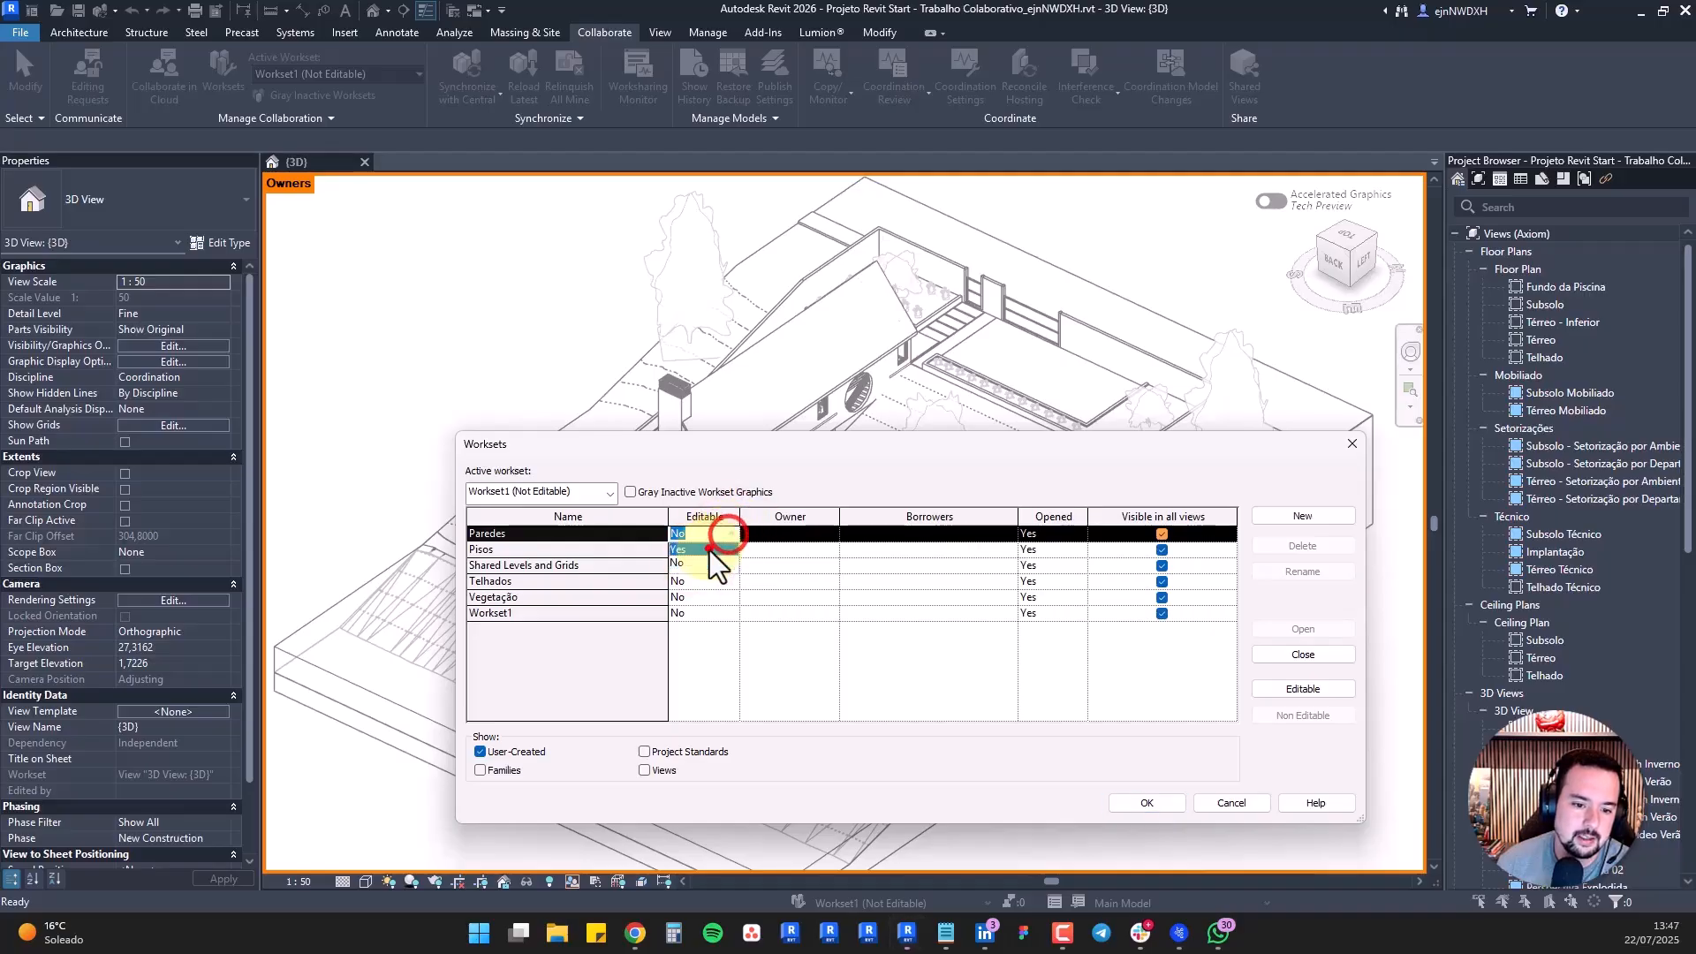
{"action": "left_click", "coordinate": [1146, 800]}
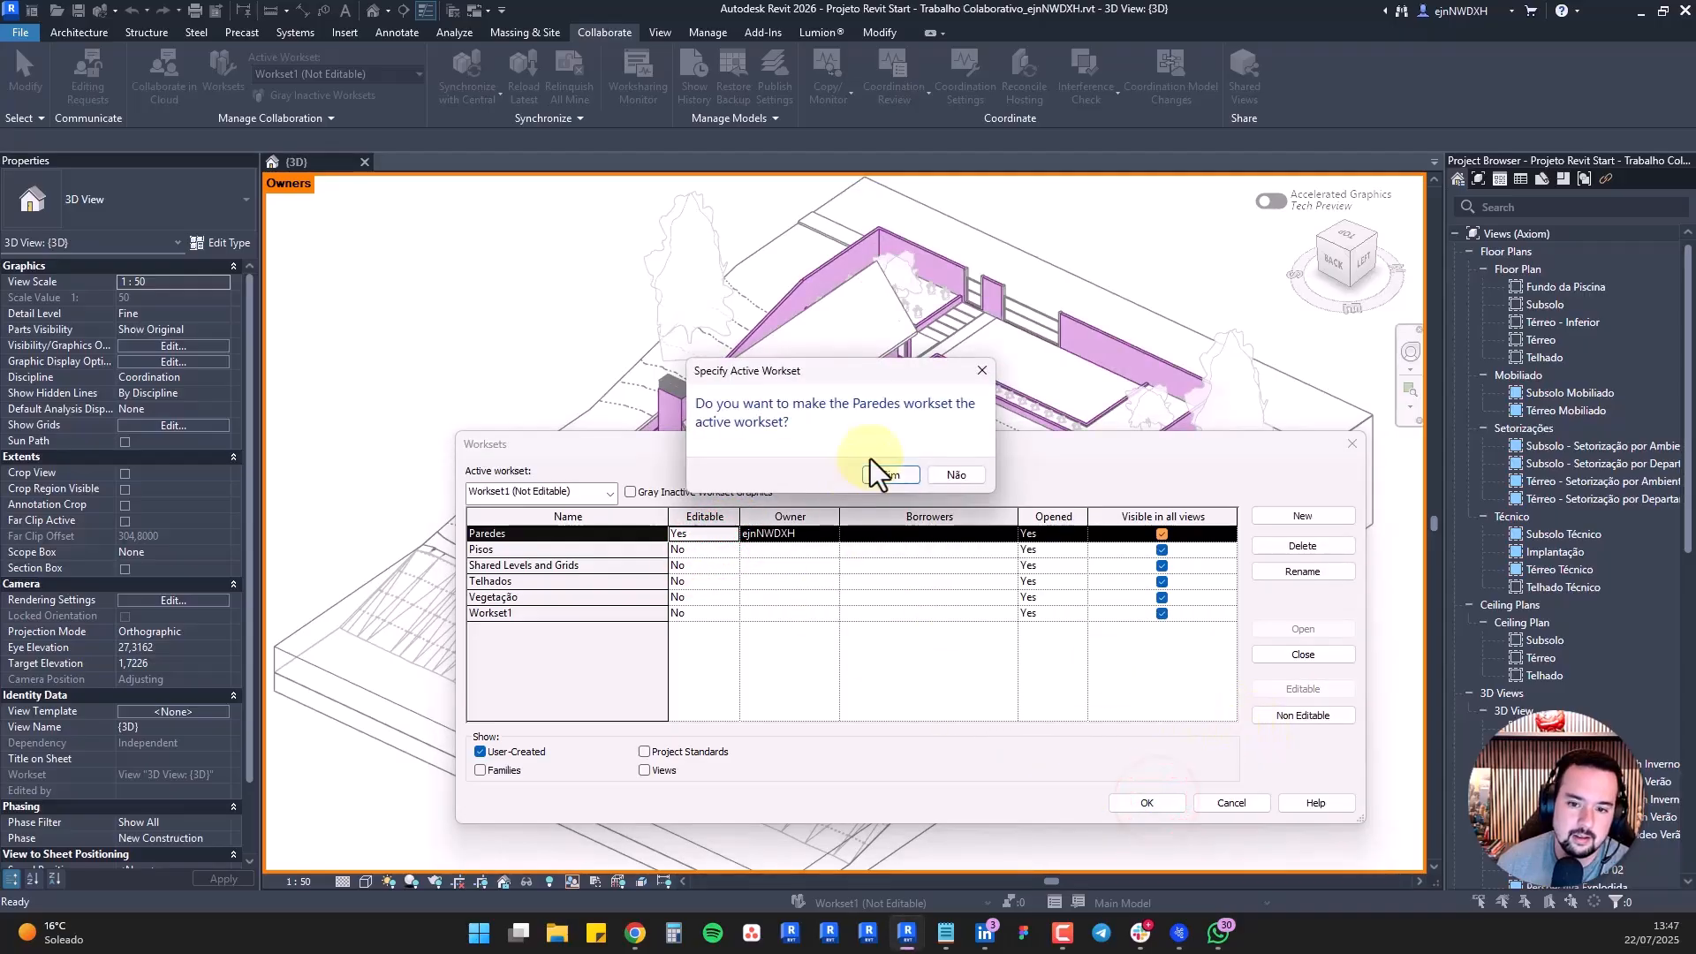
{"action": "left_click", "coordinate": [955, 475]}
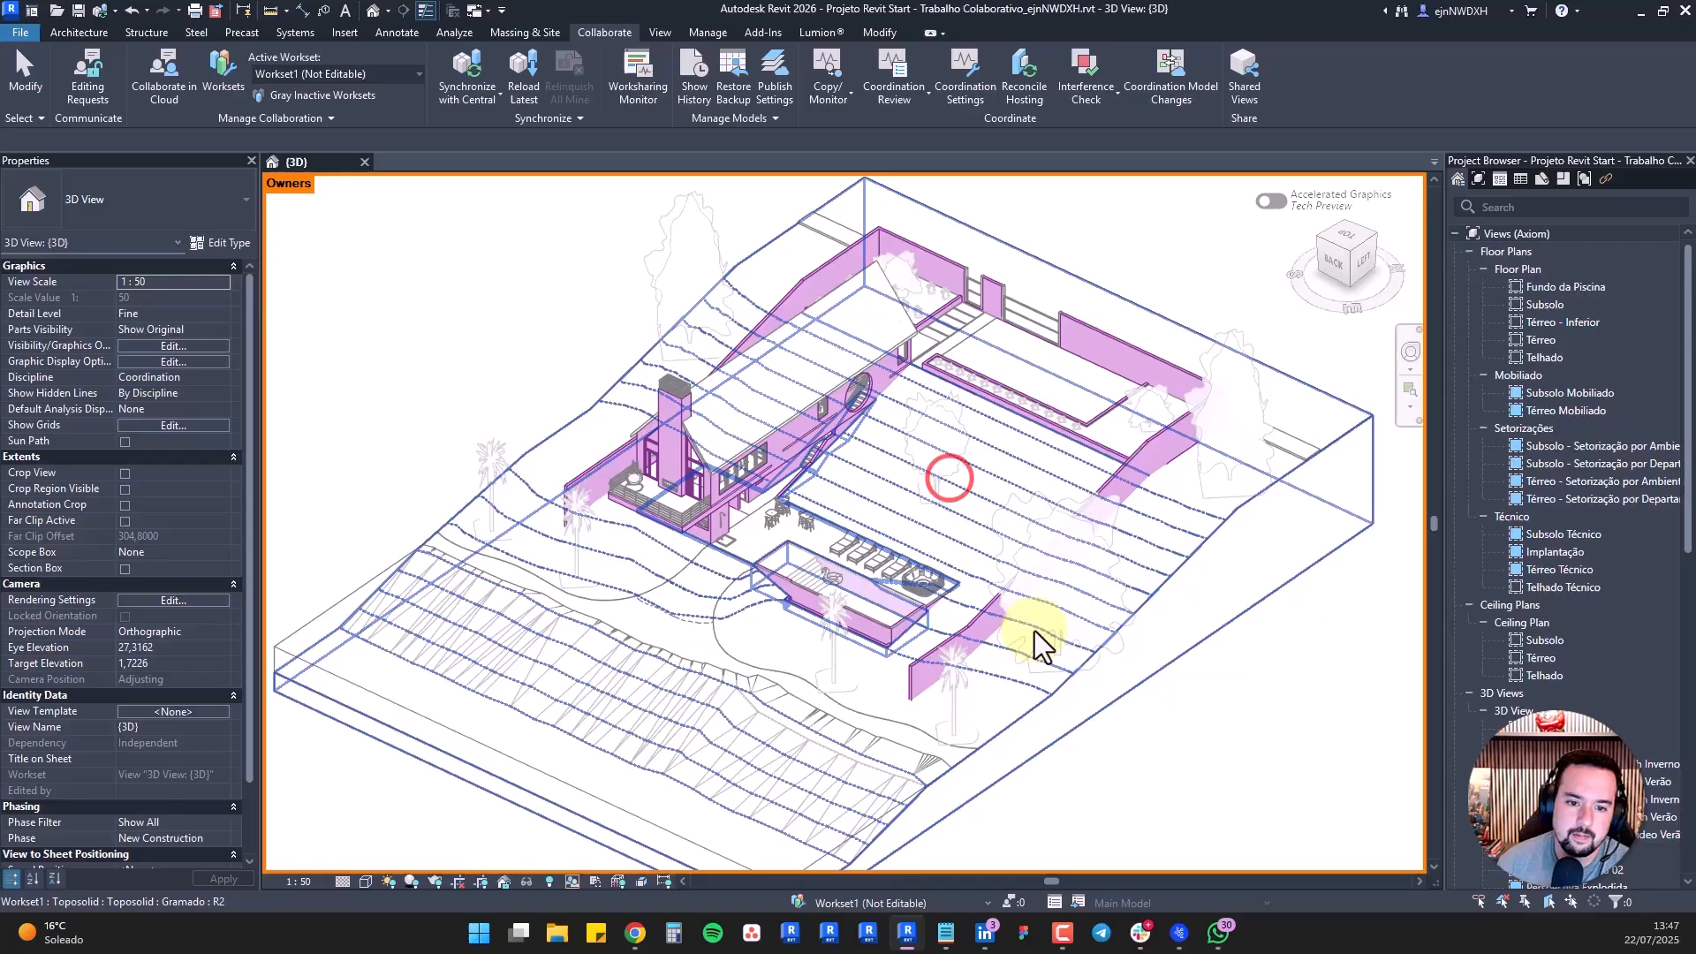
{"action": "left_click", "coordinate": [444, 218]}
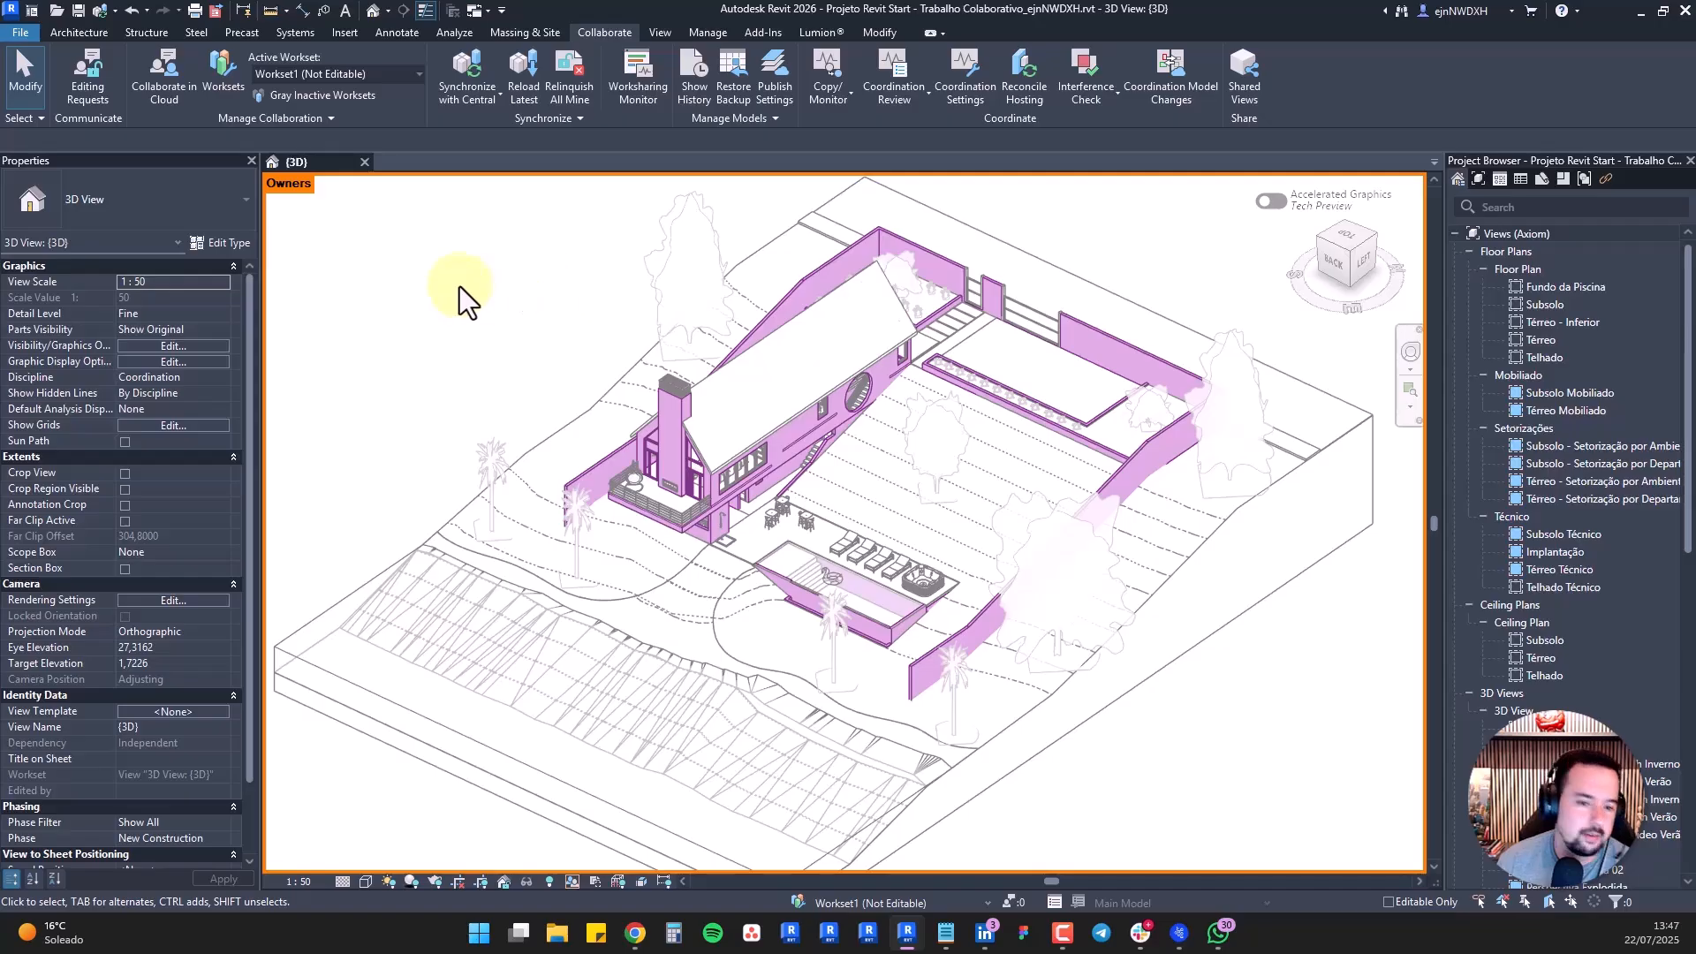
Check the ownership of the Paredes workset in the Worksets dialog, narrowing the dialog and moving it clear of the house
{"action": "left_click", "coordinate": [214, 57]}
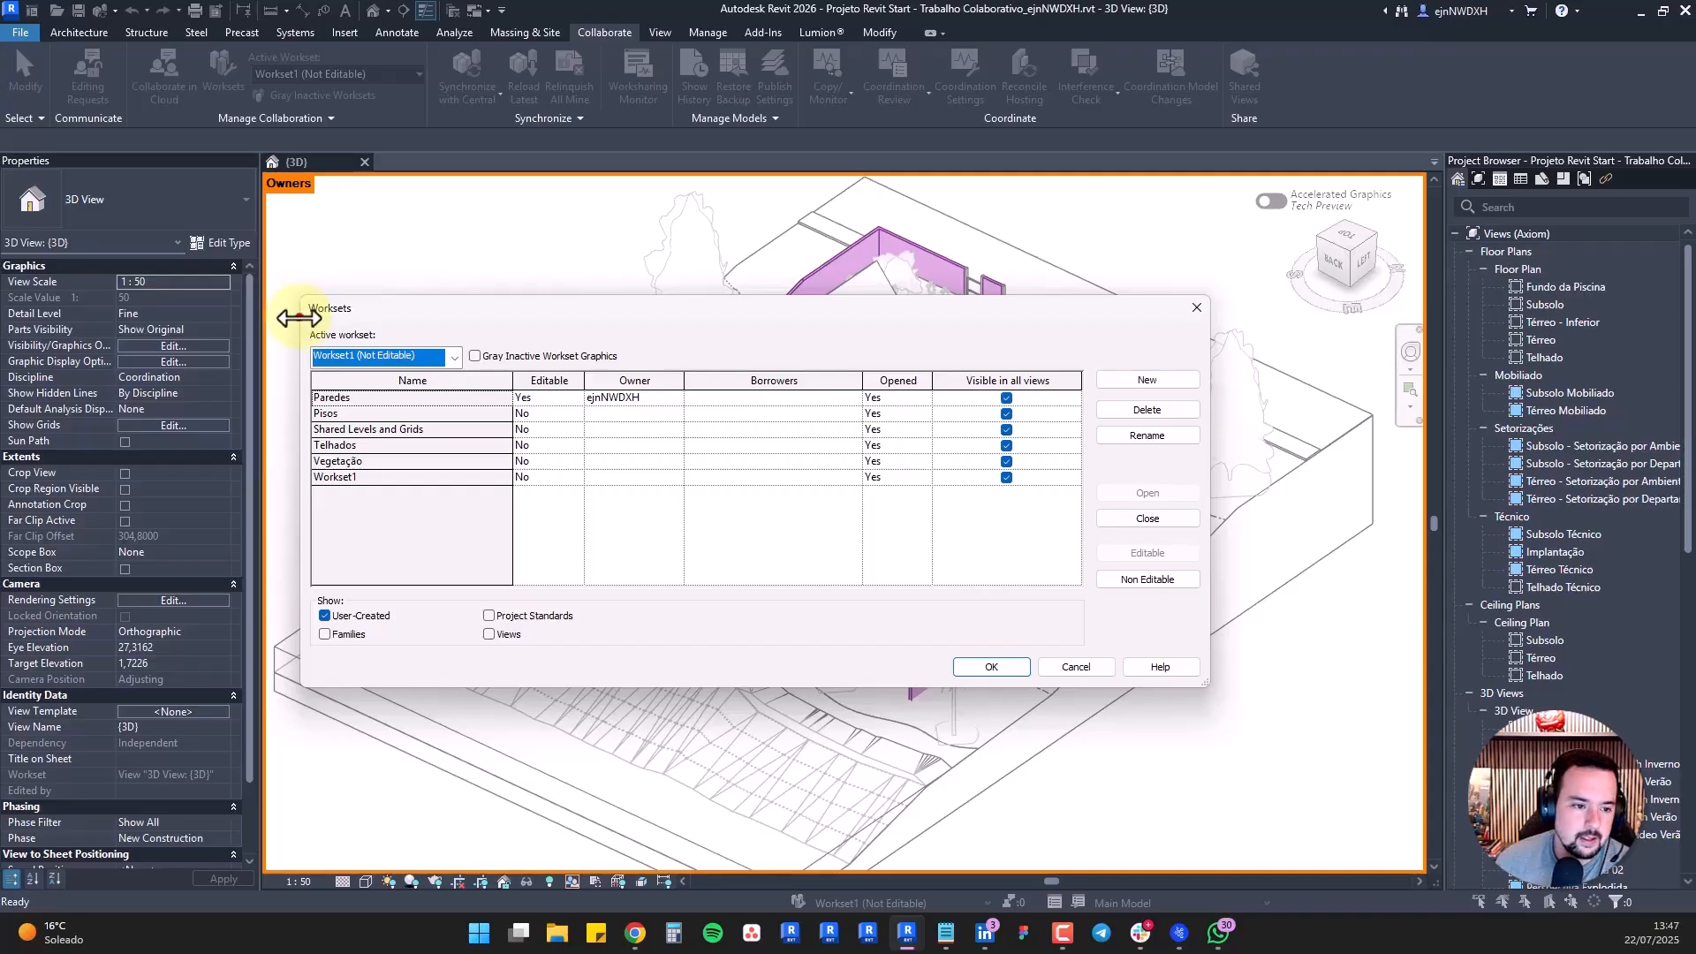
{"action": "left_click_drag", "start_coordinate": [299, 318], "coordinate": [530, 336]}
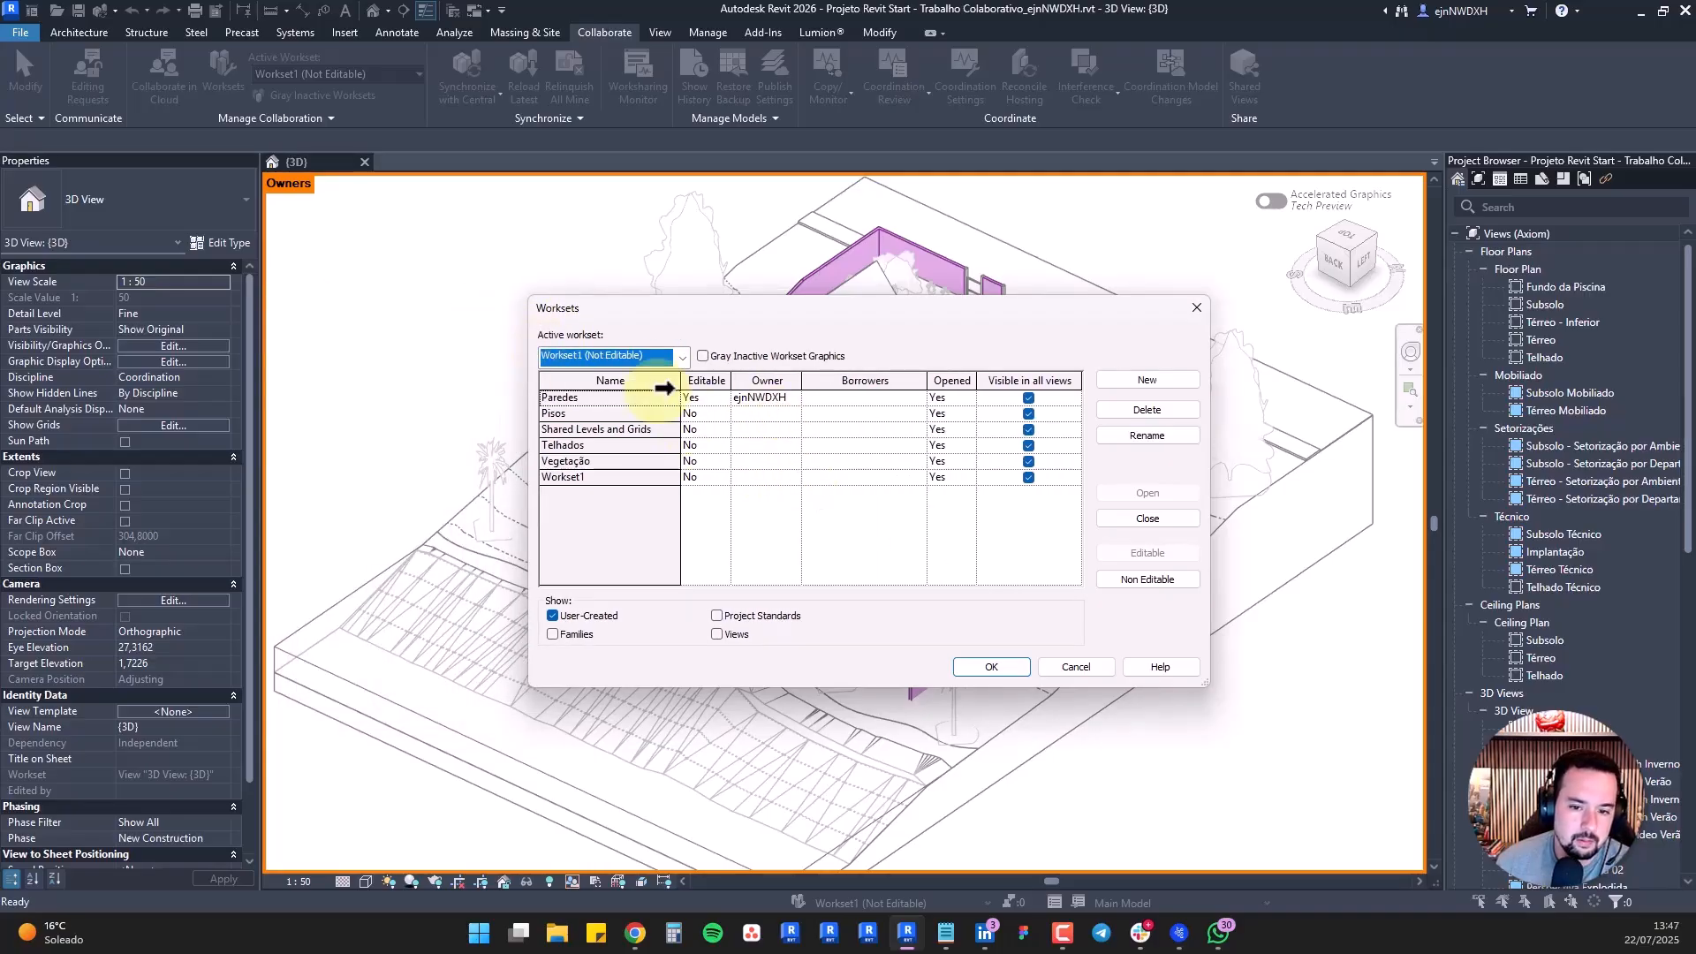
{"action": "left_click_drag", "start_coordinate": [816, 312], "coordinate": [1194, 294]}
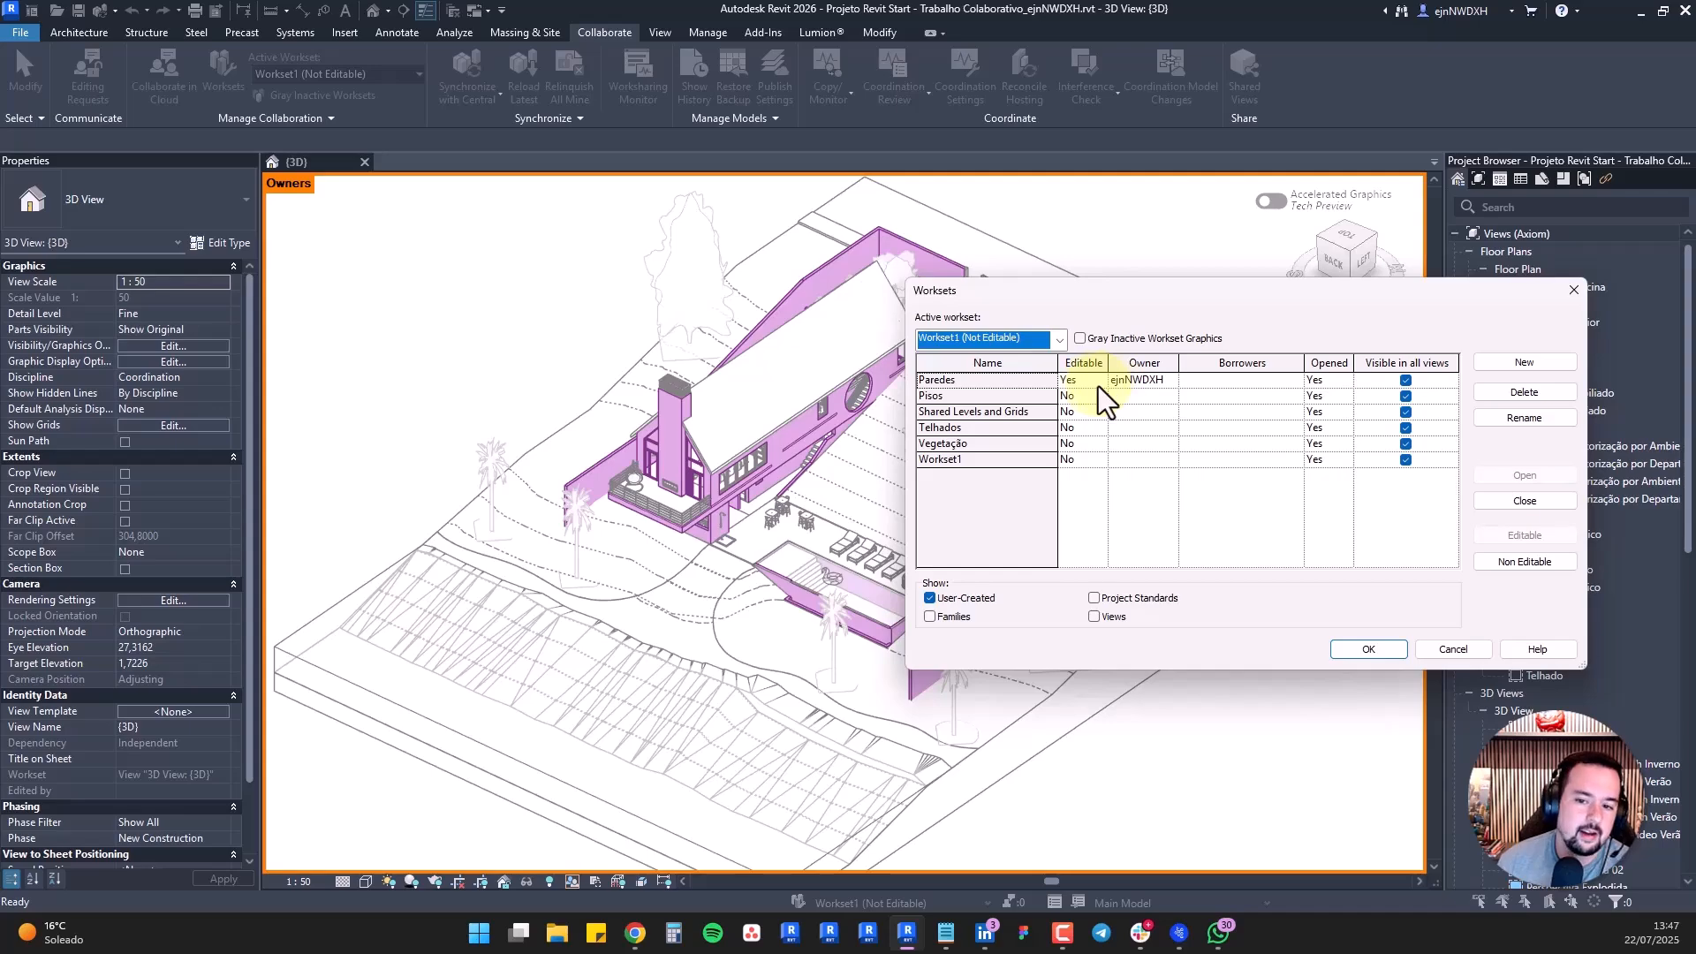
{"action": "left_click", "coordinate": [1367, 650]}
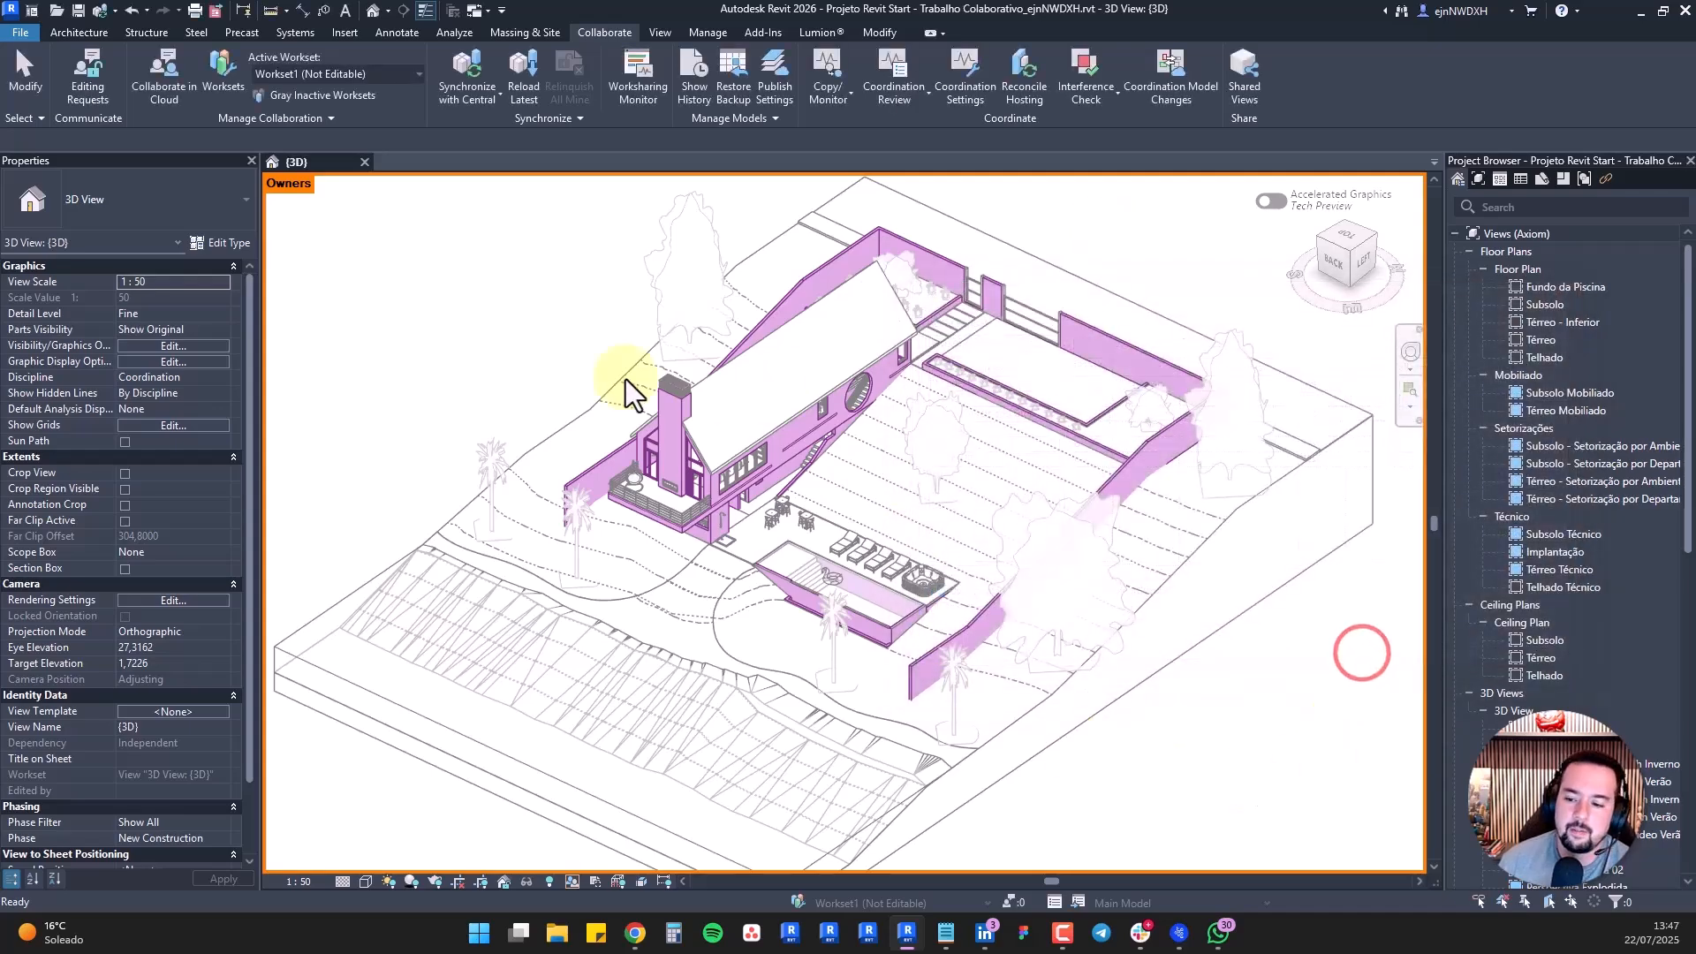
{"action": "left_click", "coordinate": [458, 266]}
Synchronize with the central model with User-created Worksets unticked, so that ownership of the Paredes workset is kept
{"action": "left_click", "coordinate": [468, 62]}
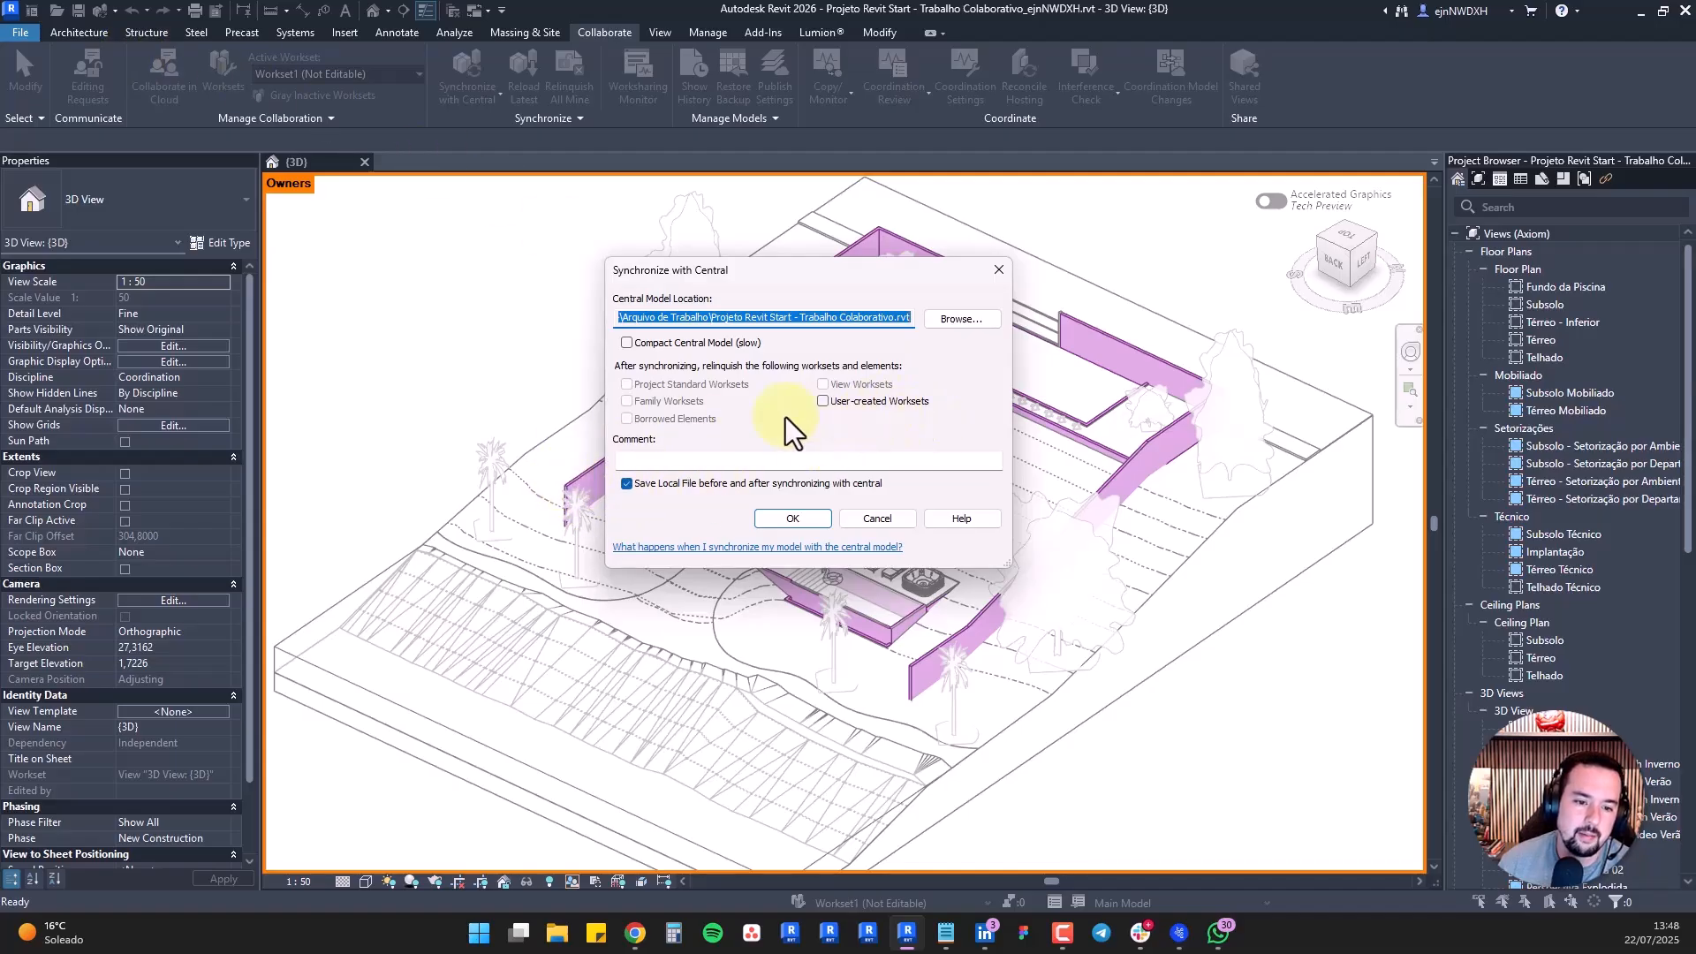
{"action": "left_click", "coordinate": [823, 401]}
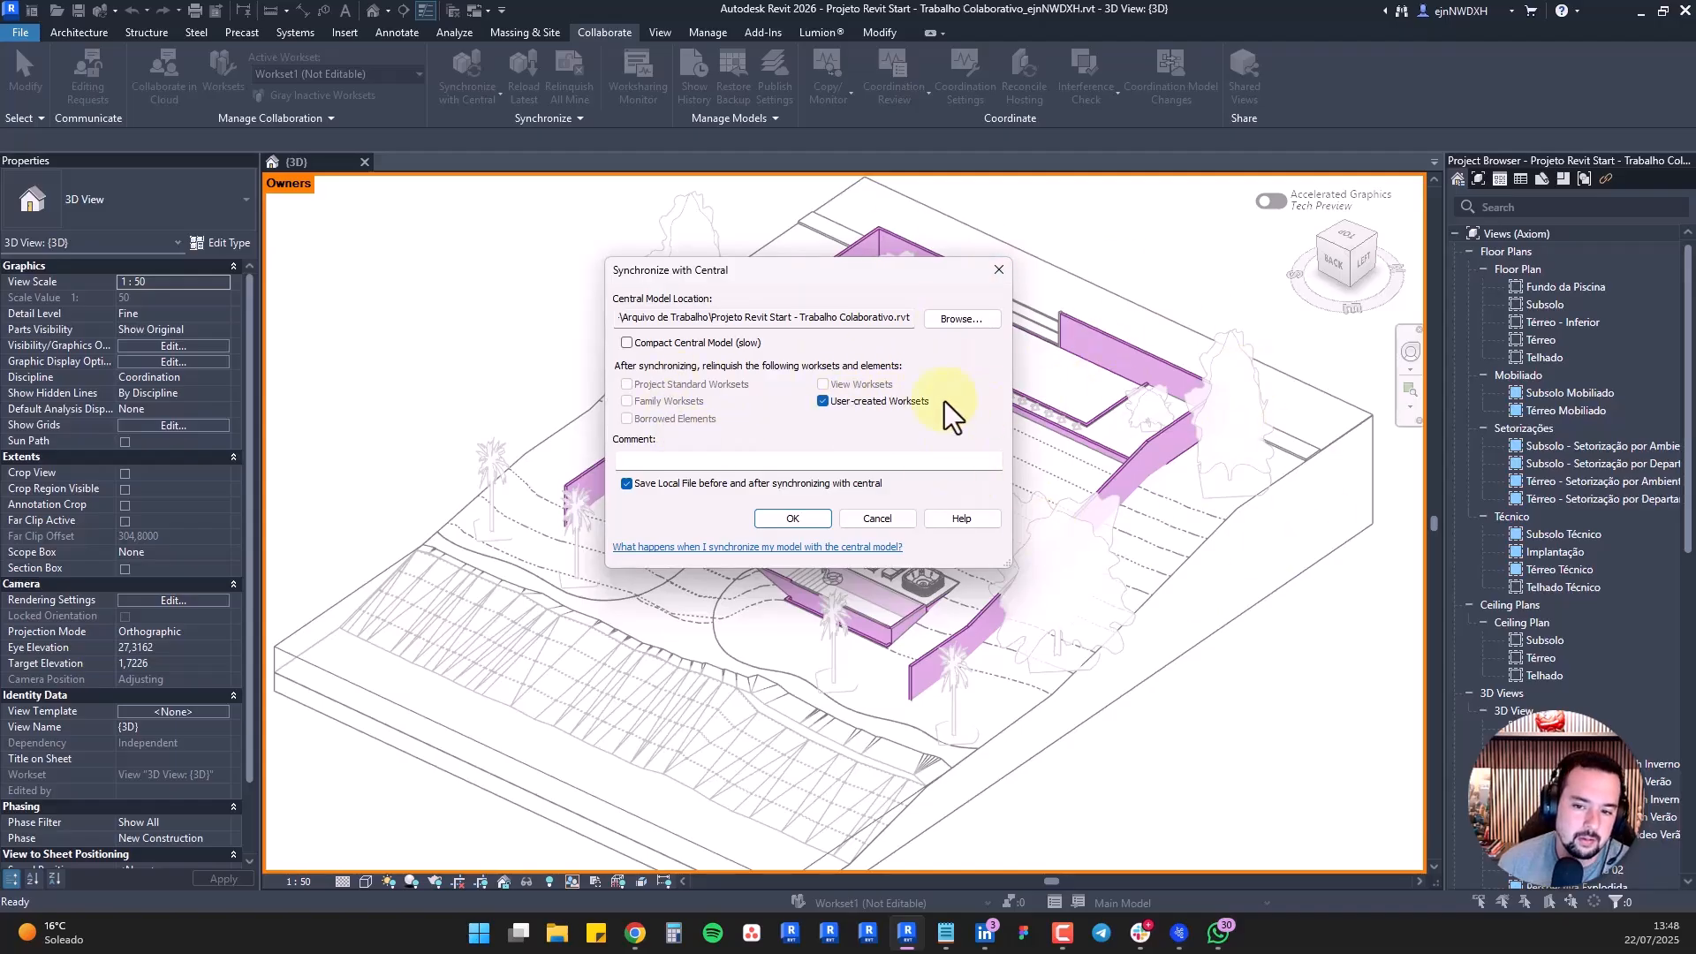
{"action": "left_click", "coordinate": [891, 400]}
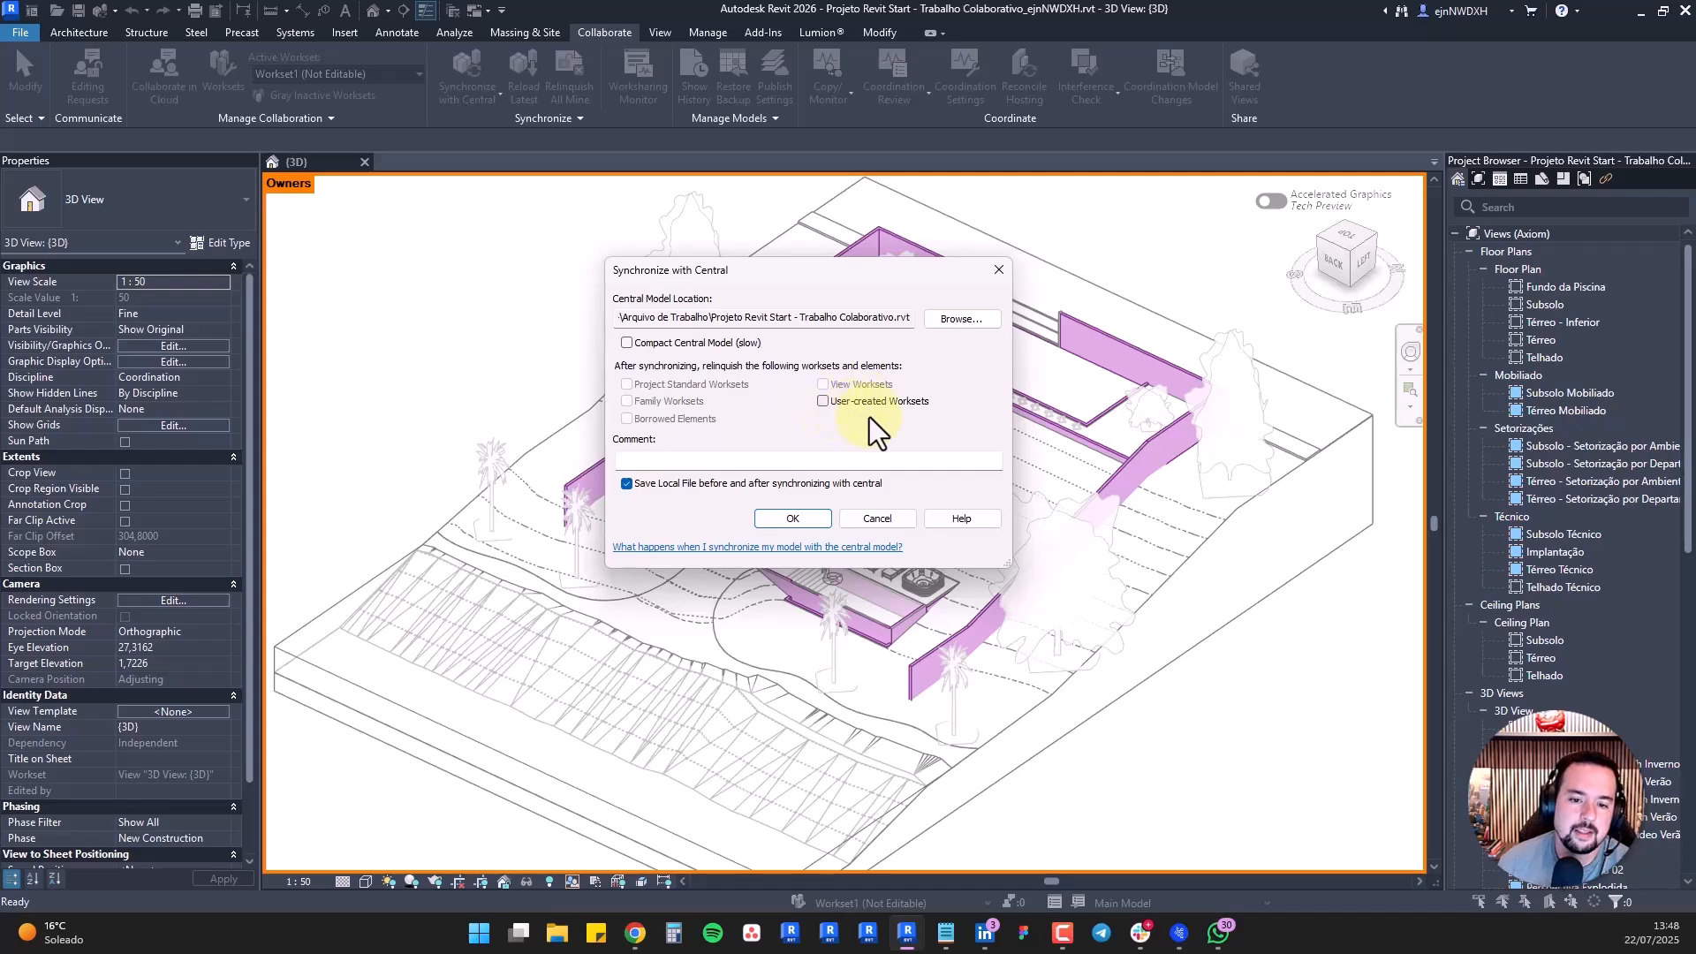
{"action": "left_click", "coordinate": [817, 514]}
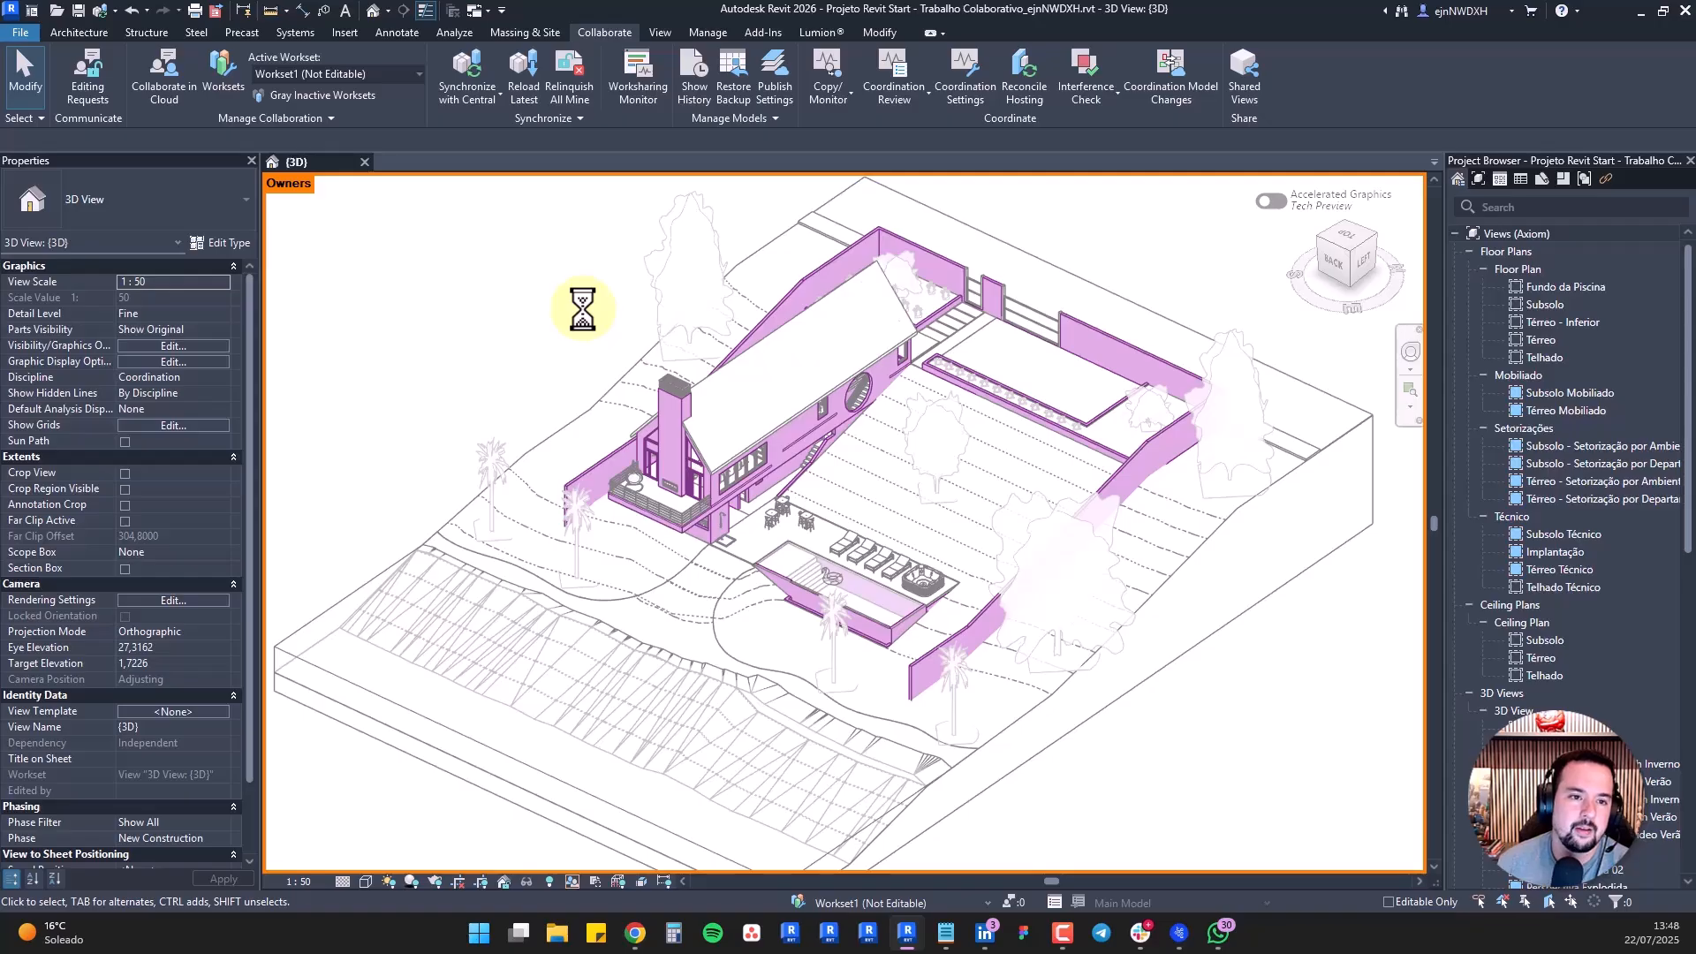
Relinquish the Paredes workset with Relinquish All Mine
{"action": "left_click", "coordinate": [569, 78]}
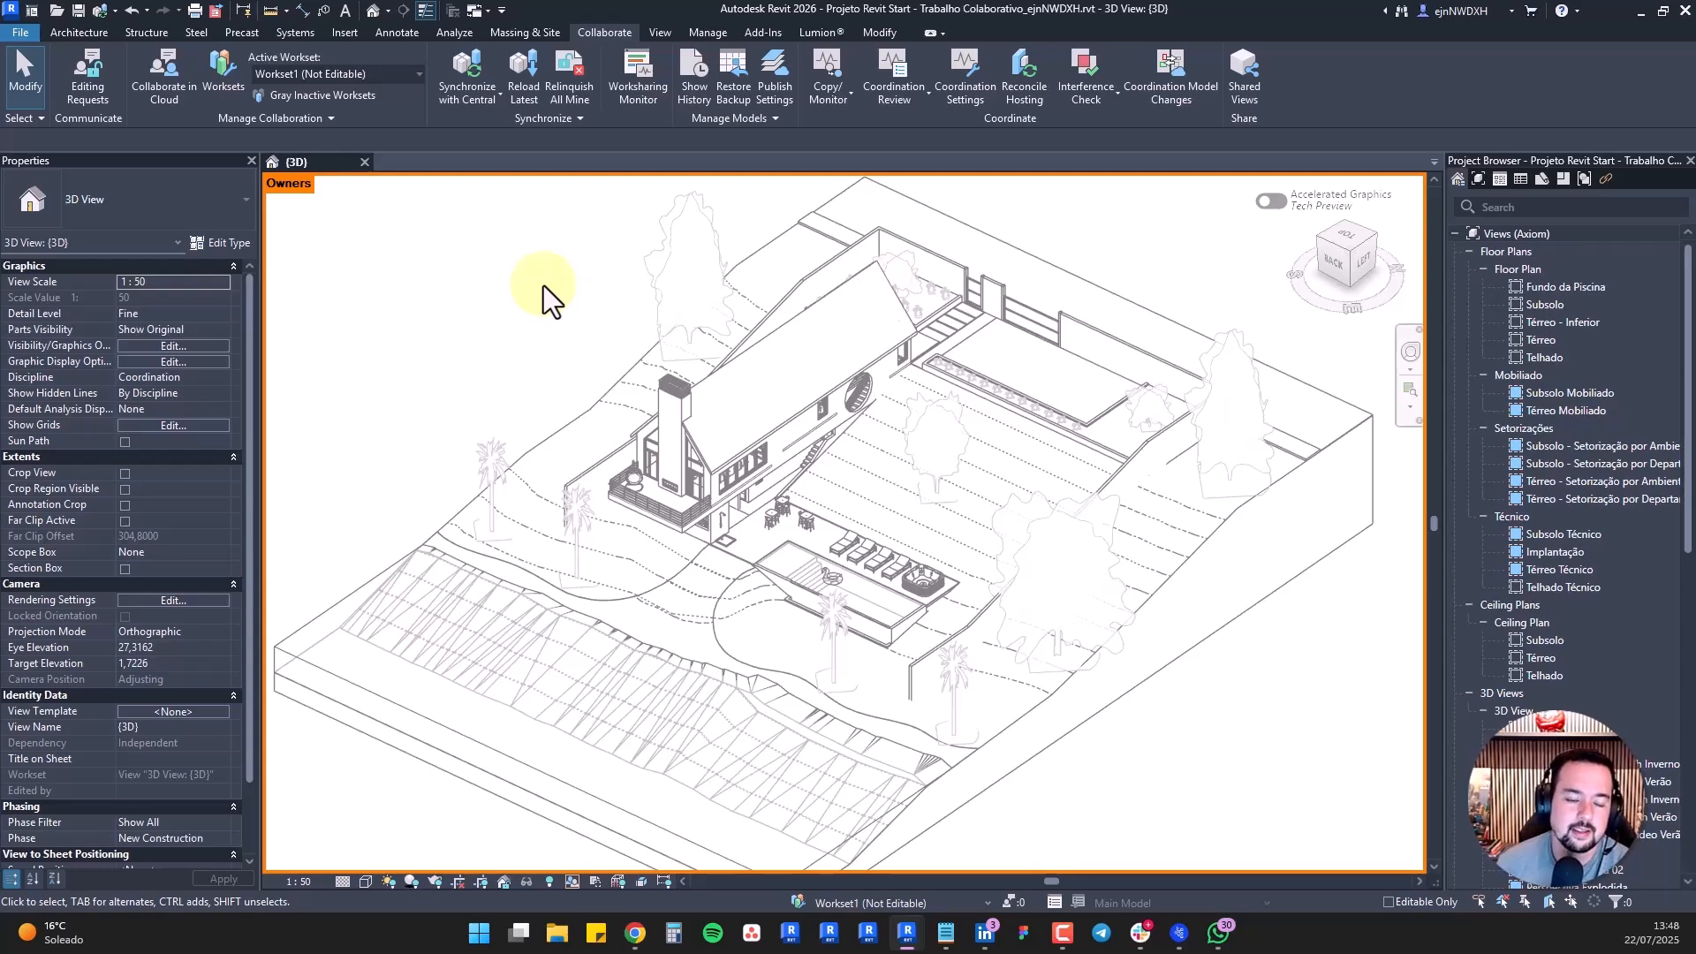
{"action": "left_click", "coordinate": [213, 66]}
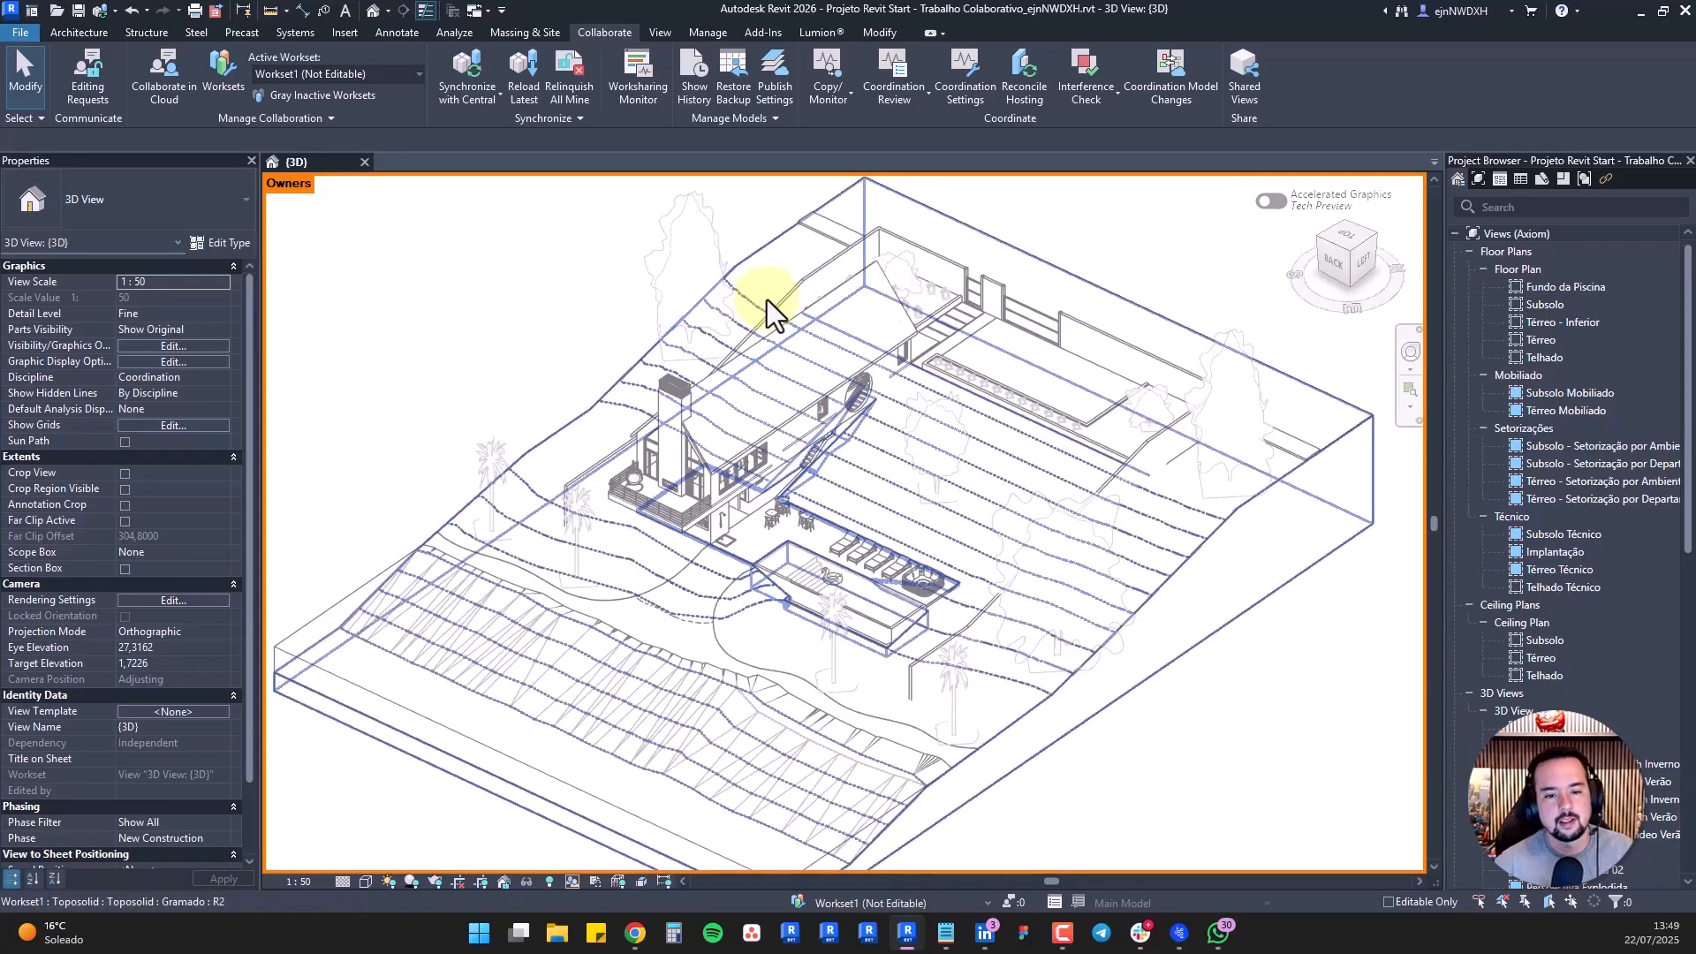
{"action": "left_click", "coordinate": [440, 297]}
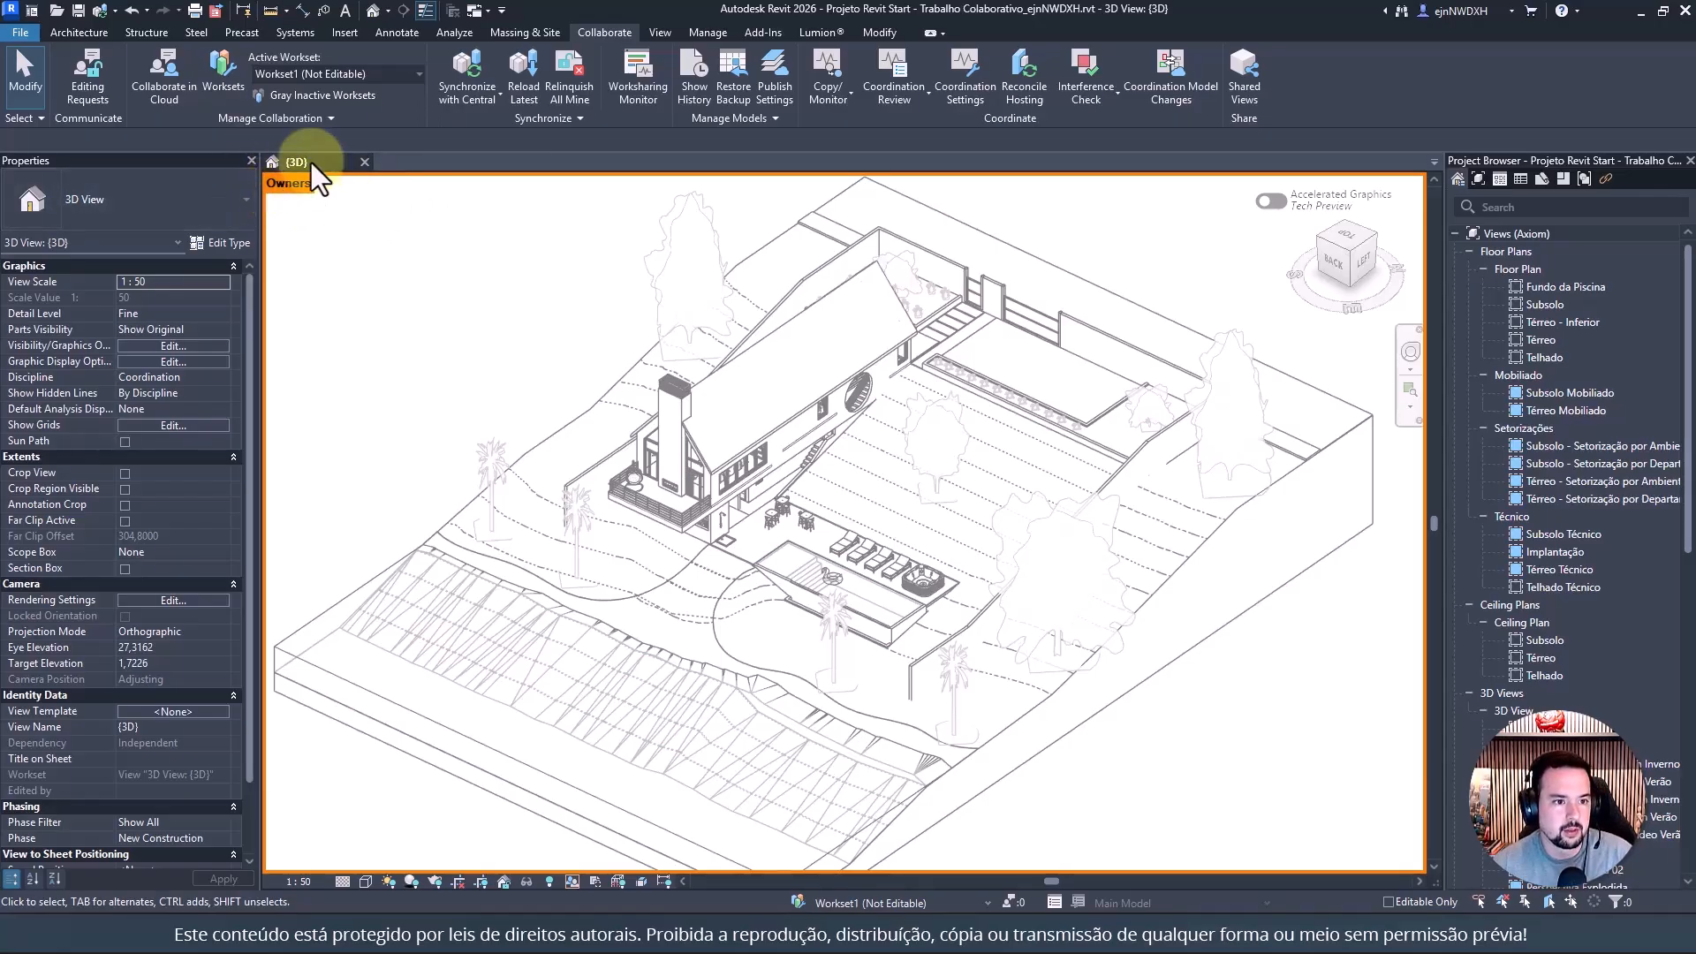
Switch the worksharing display of the 3D view to Worksets
{"action": "left_click", "coordinate": [572, 881]}
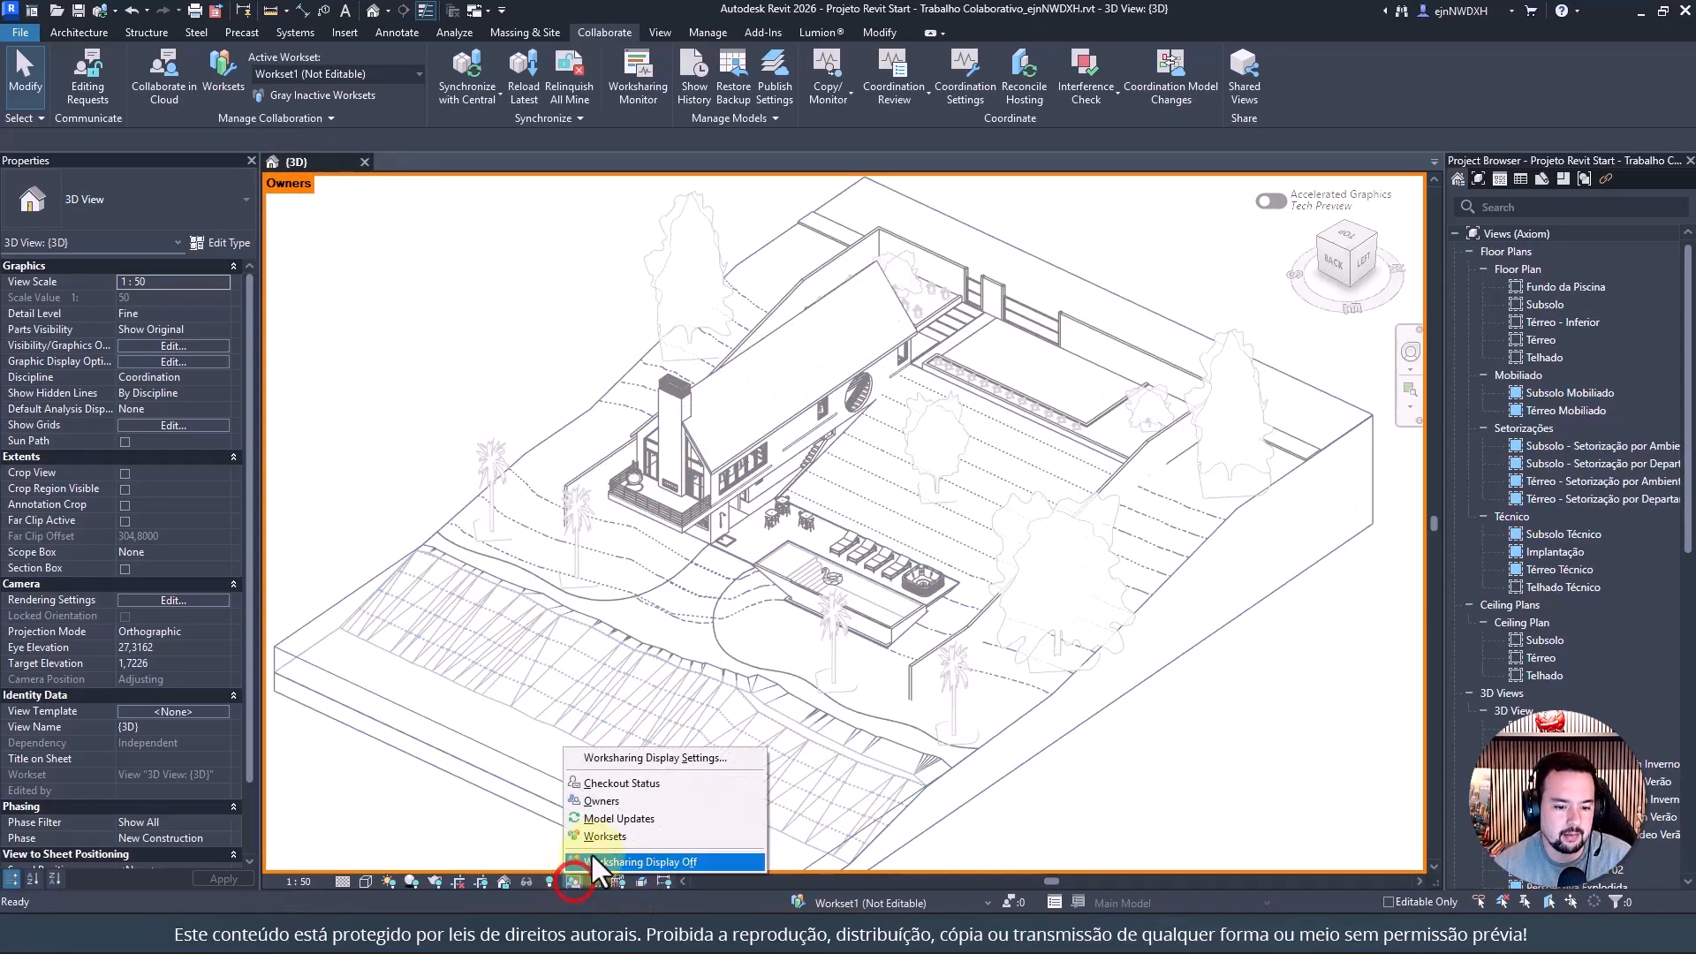
{"action": "left_click", "coordinate": [638, 836]}
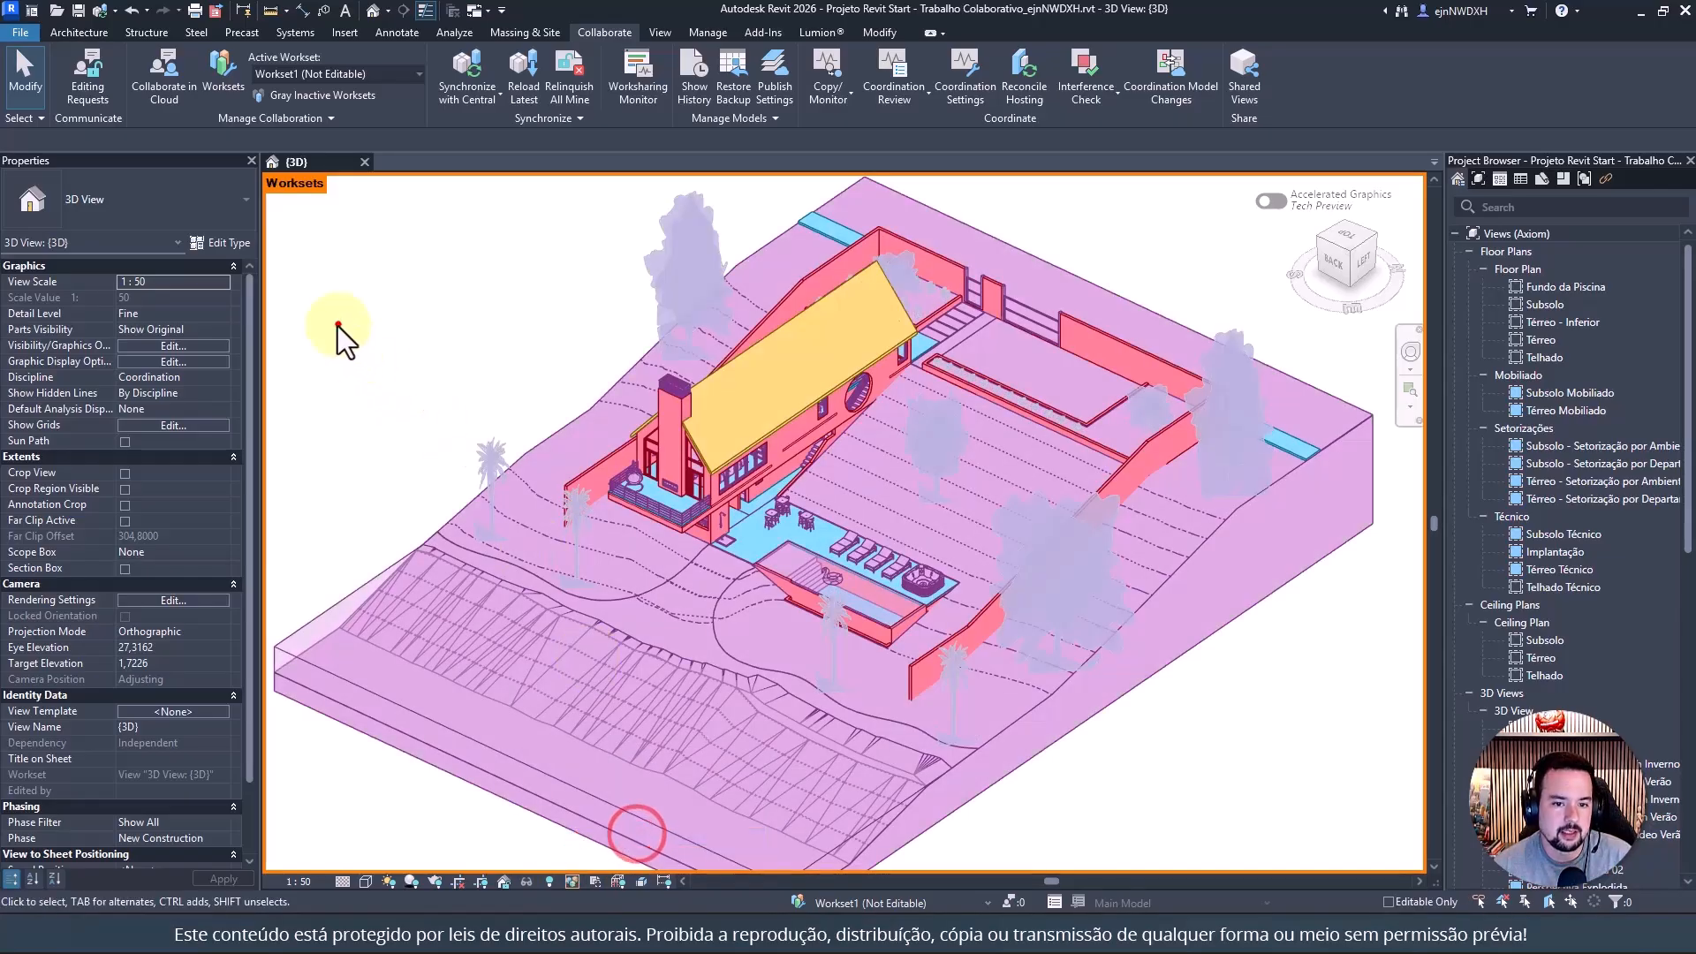
{"action": "left_click", "coordinate": [338, 326]}
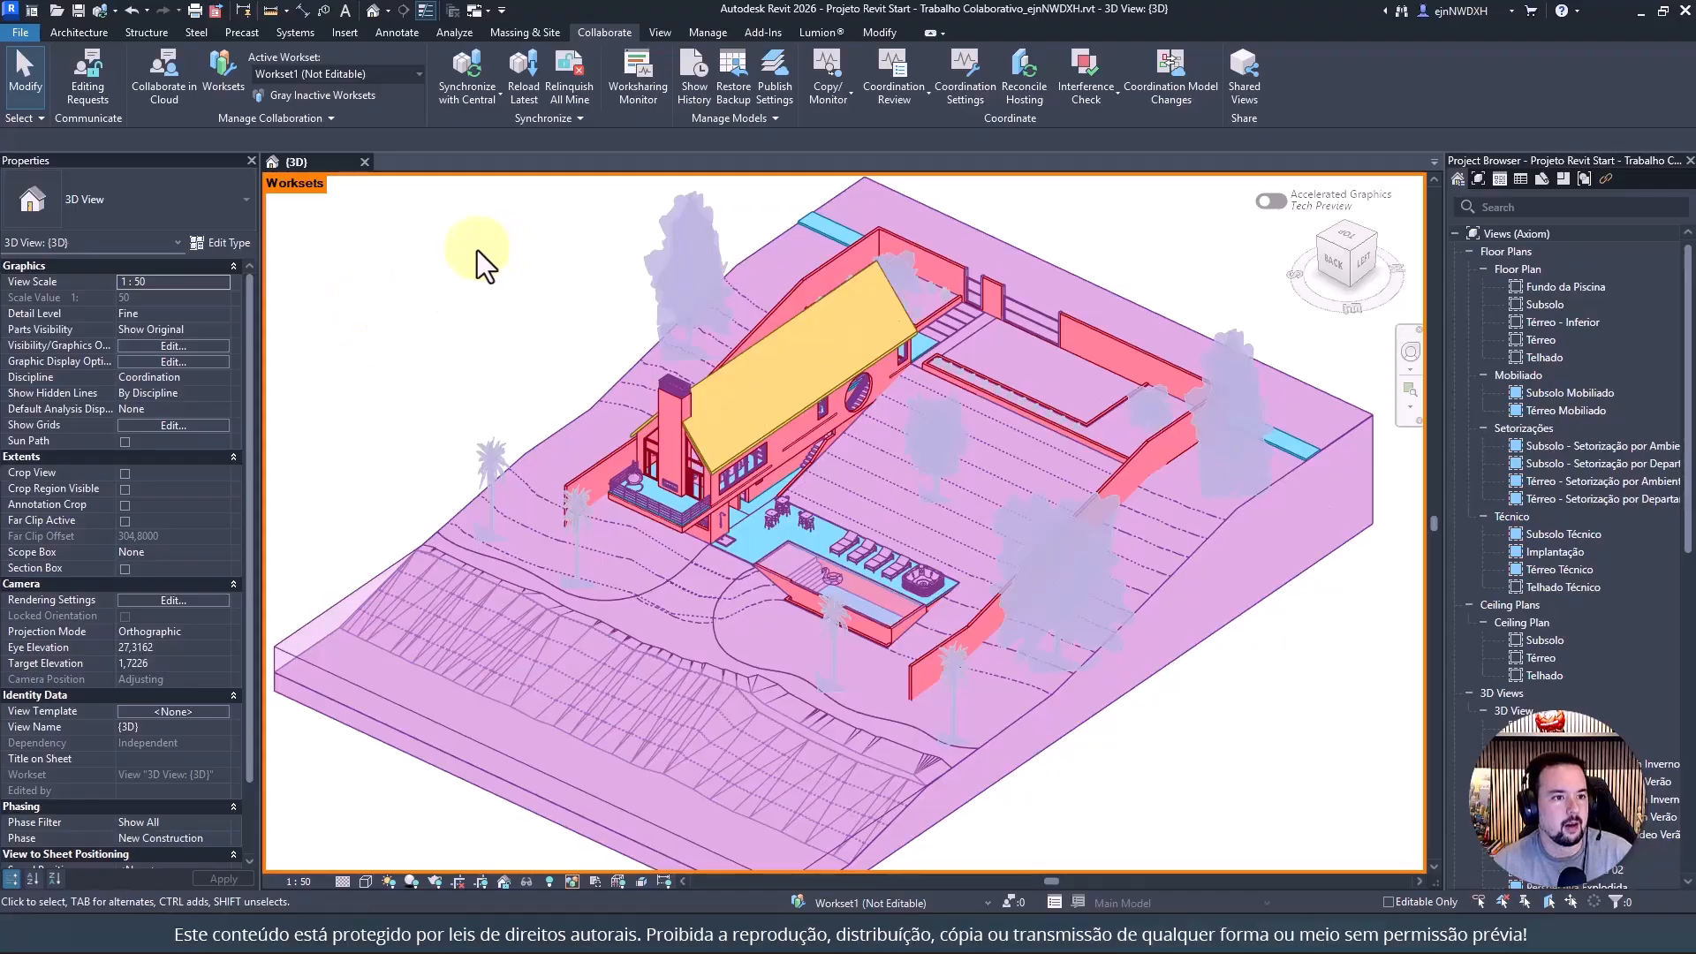
Close the Paredes workset by setting its Opened state to No in the Worksets dialog, and apply the change
{"action": "left_click", "coordinate": [228, 81]}
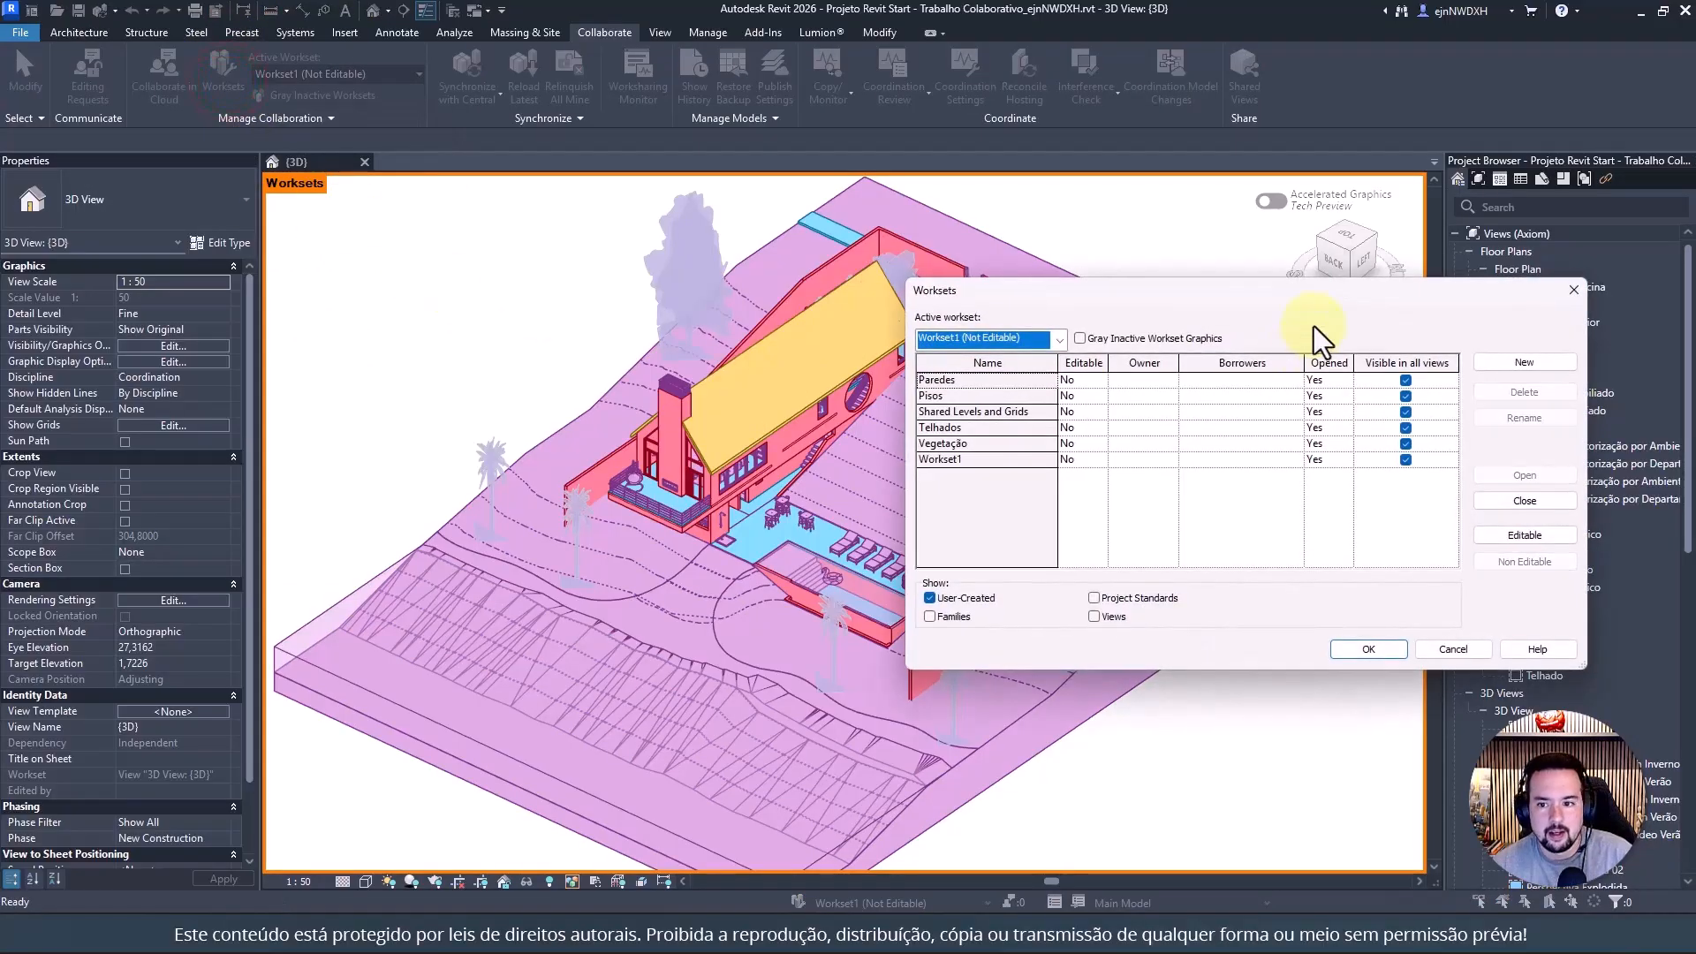
{"action": "left_click_drag", "start_coordinate": [1272, 320], "coordinate": [1259, 373]}
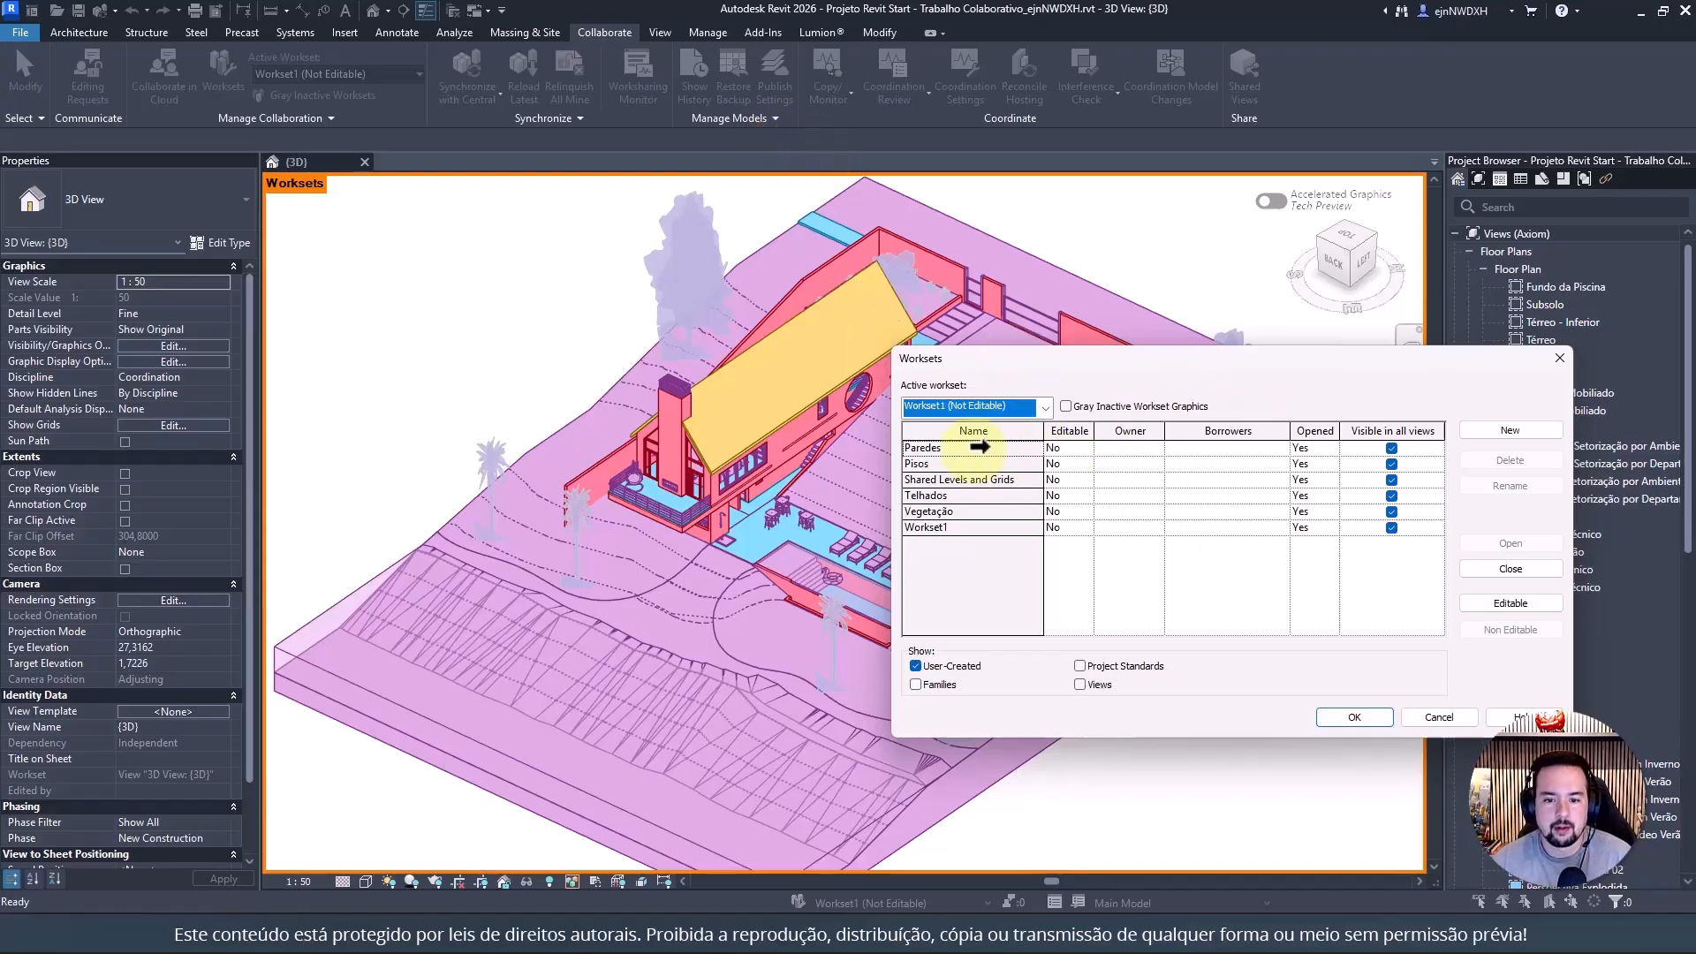
{"action": "left_click", "coordinate": [1325, 449]}
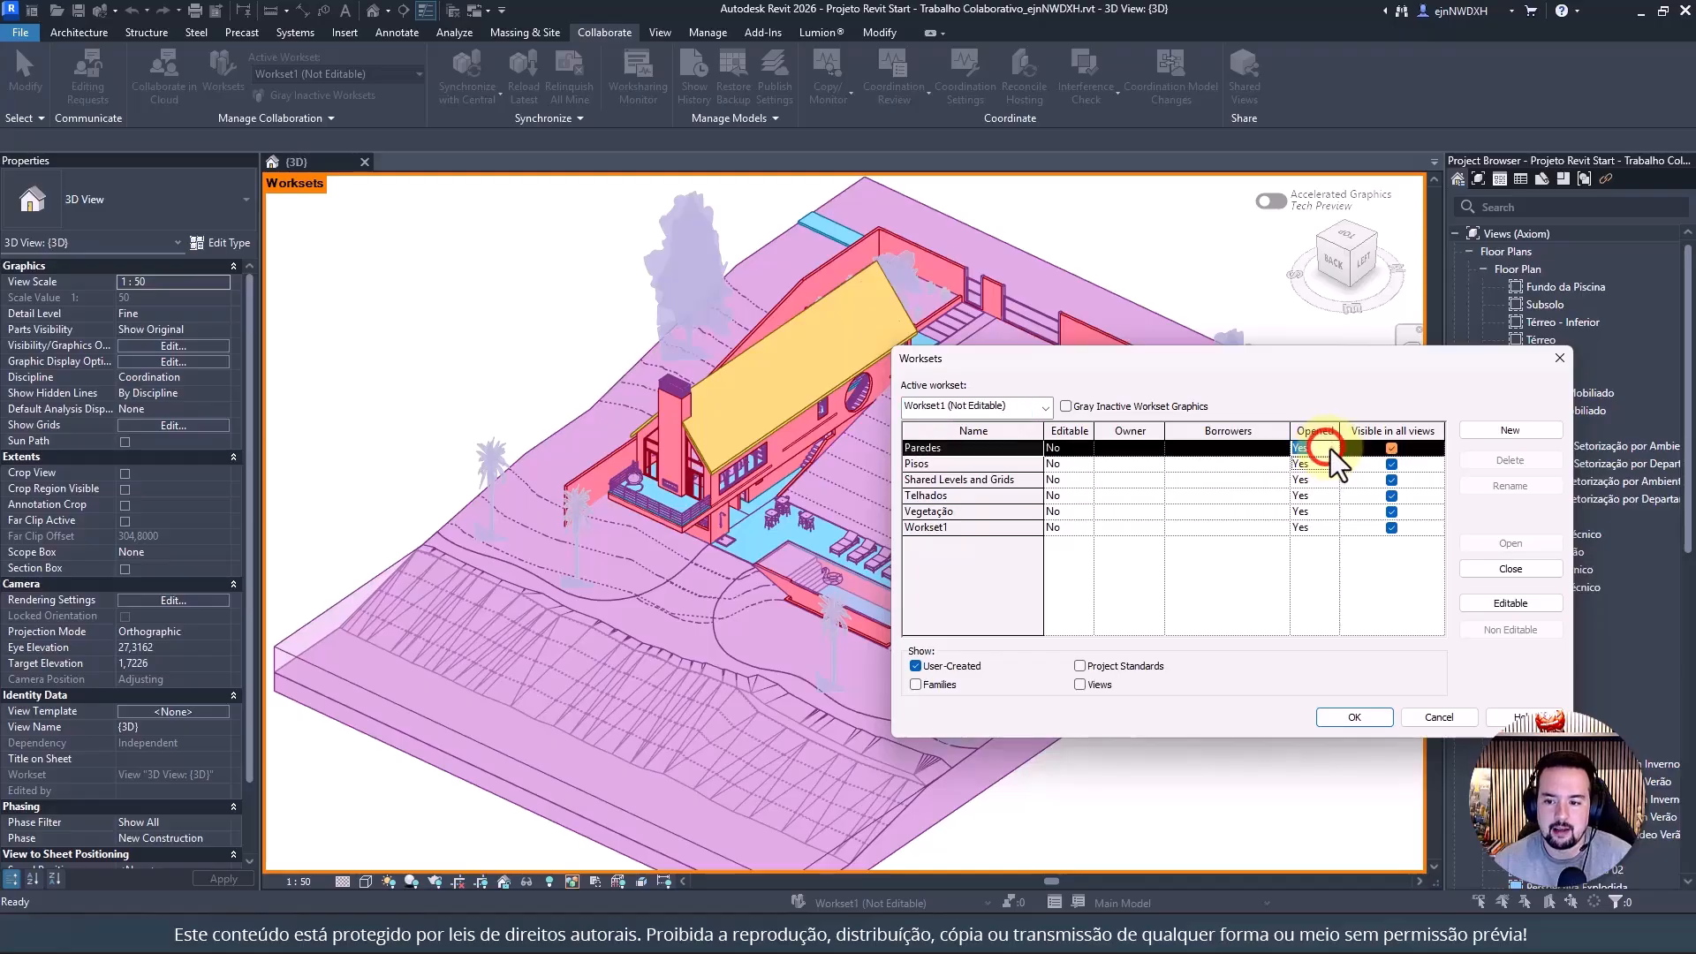
{"action": "left_click", "coordinate": [1330, 449]}
{"action": "left_click", "coordinate": [1317, 478]}
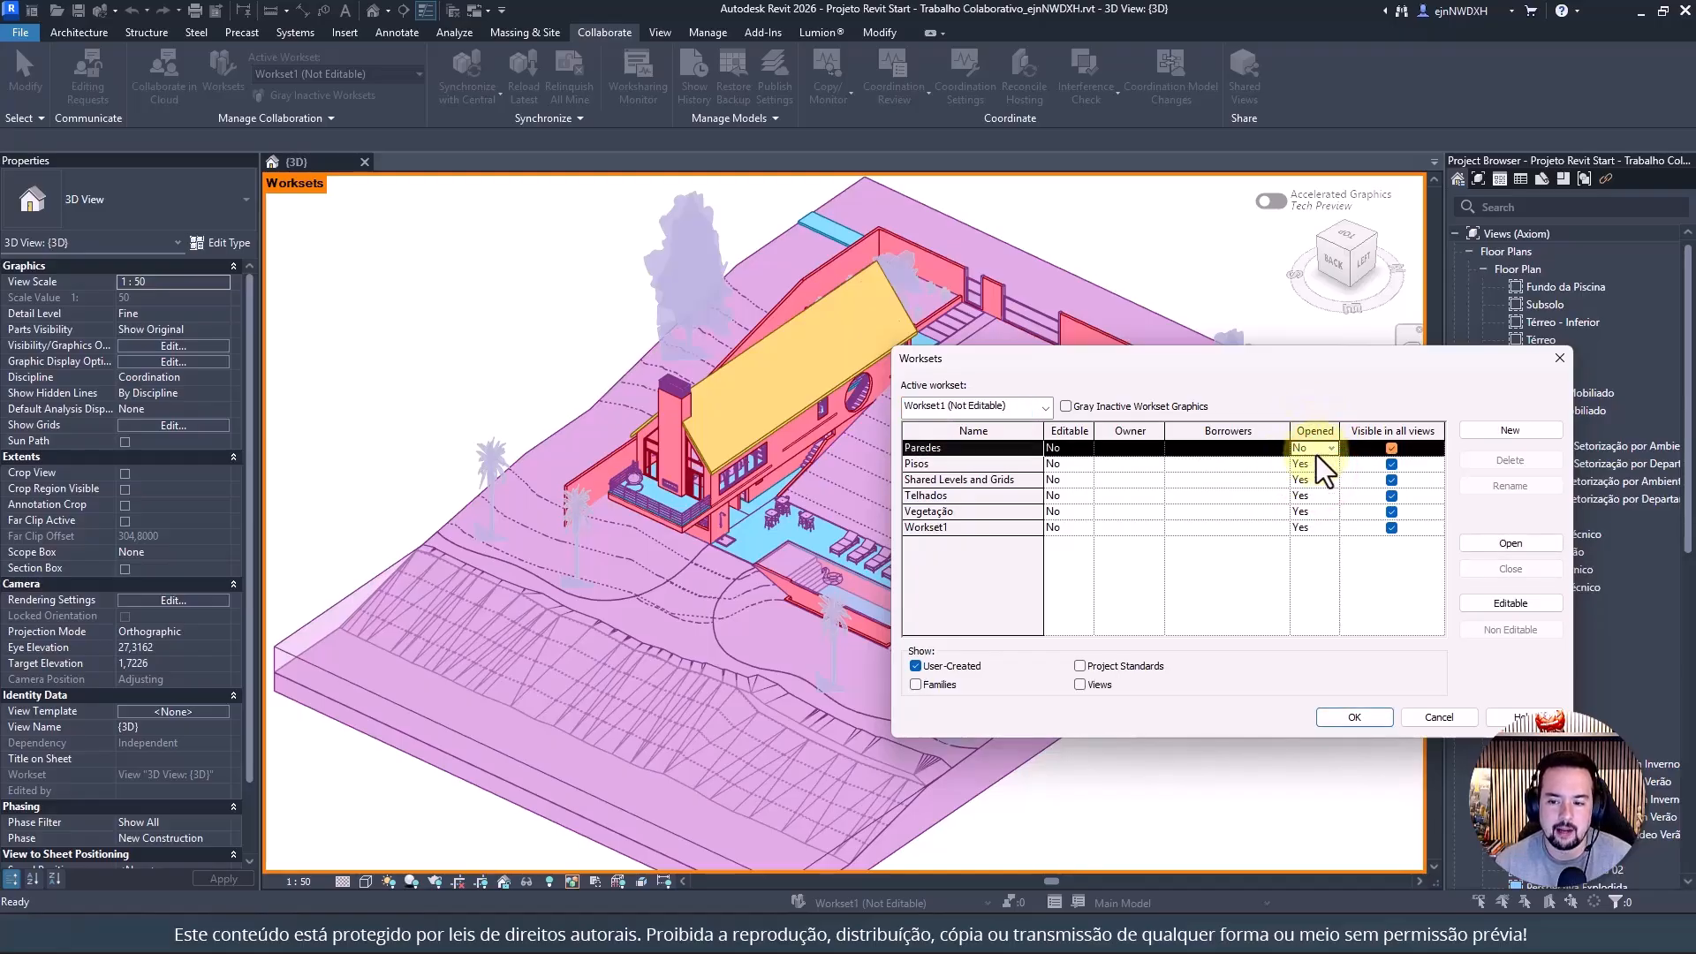
{"action": "left_click", "coordinate": [1360, 722]}
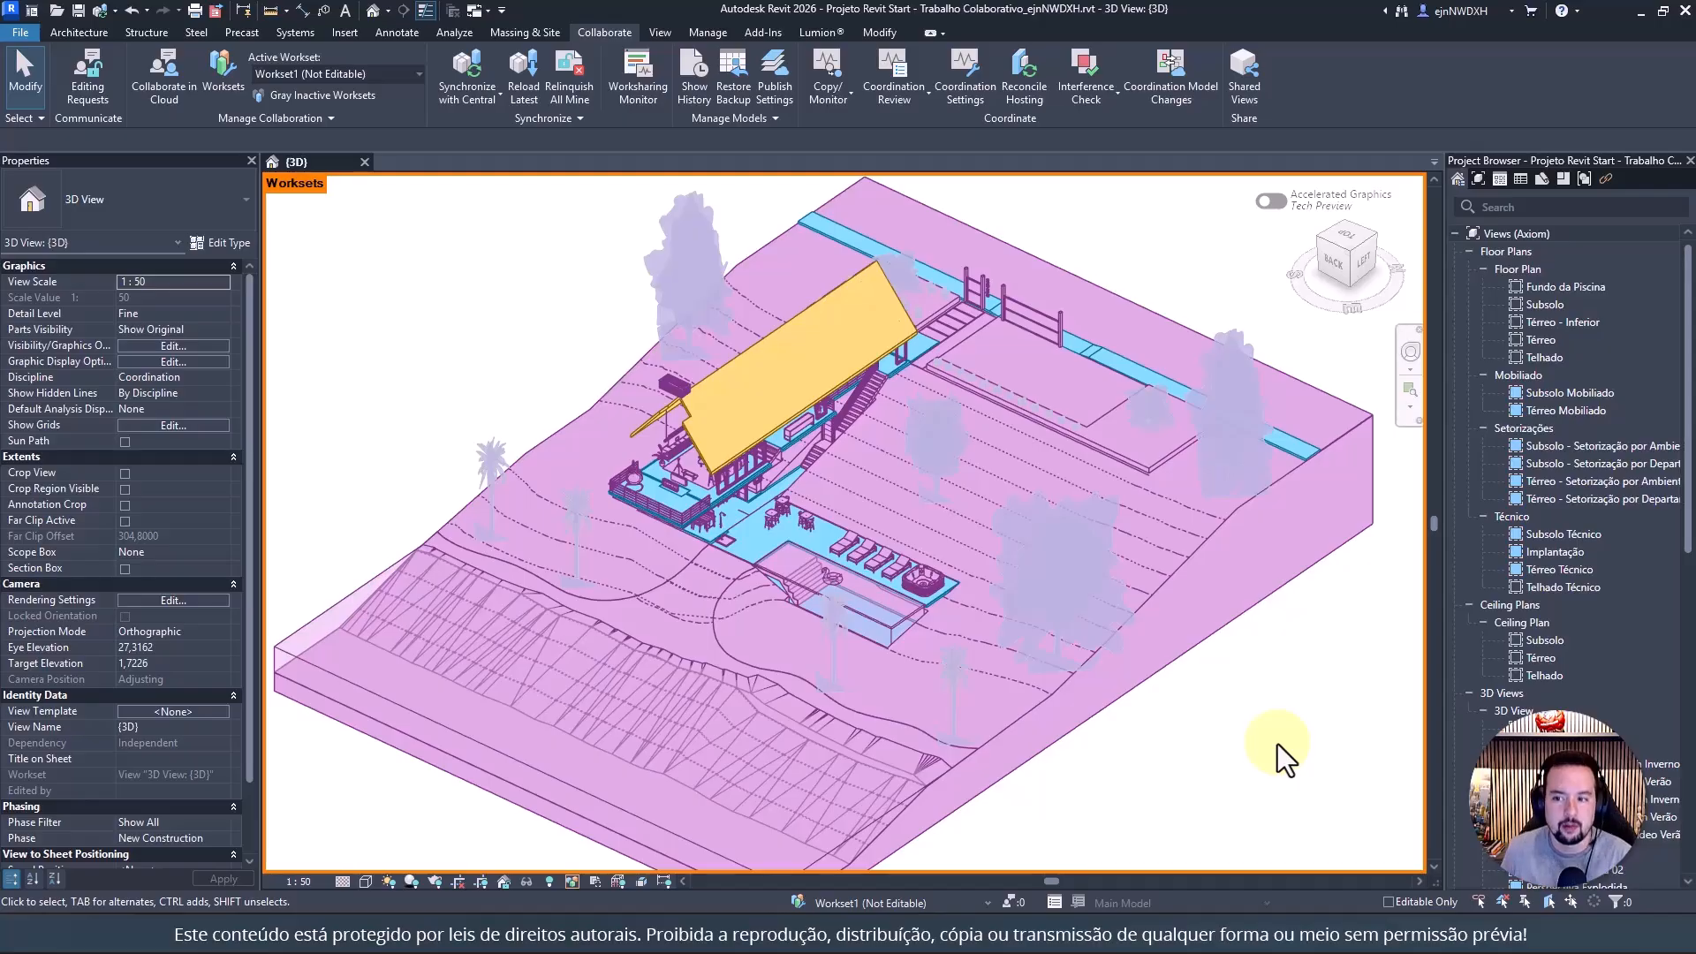
Open the Térreo floor plan and examine the dining and living area with the Paredes workset closed
{"action": "left_click", "coordinate": [1549, 338]}
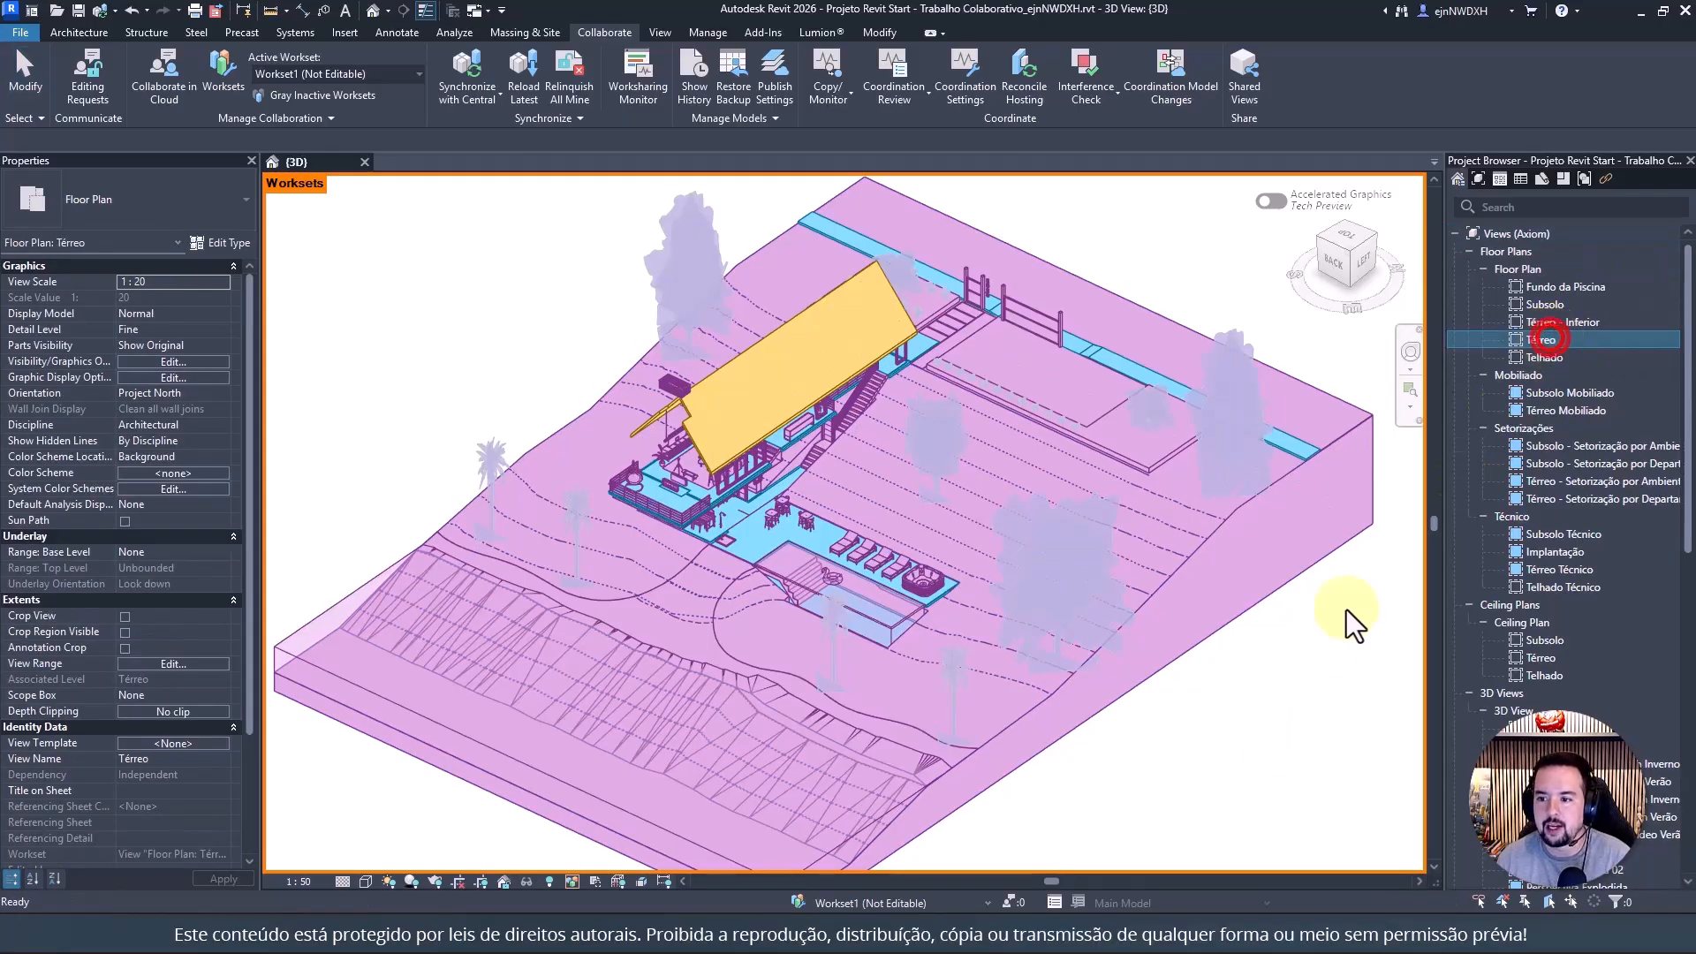
{"action": "scroll", "coordinate": [956, 529], "scroll_direction": "up", "scroll_amount": 5}
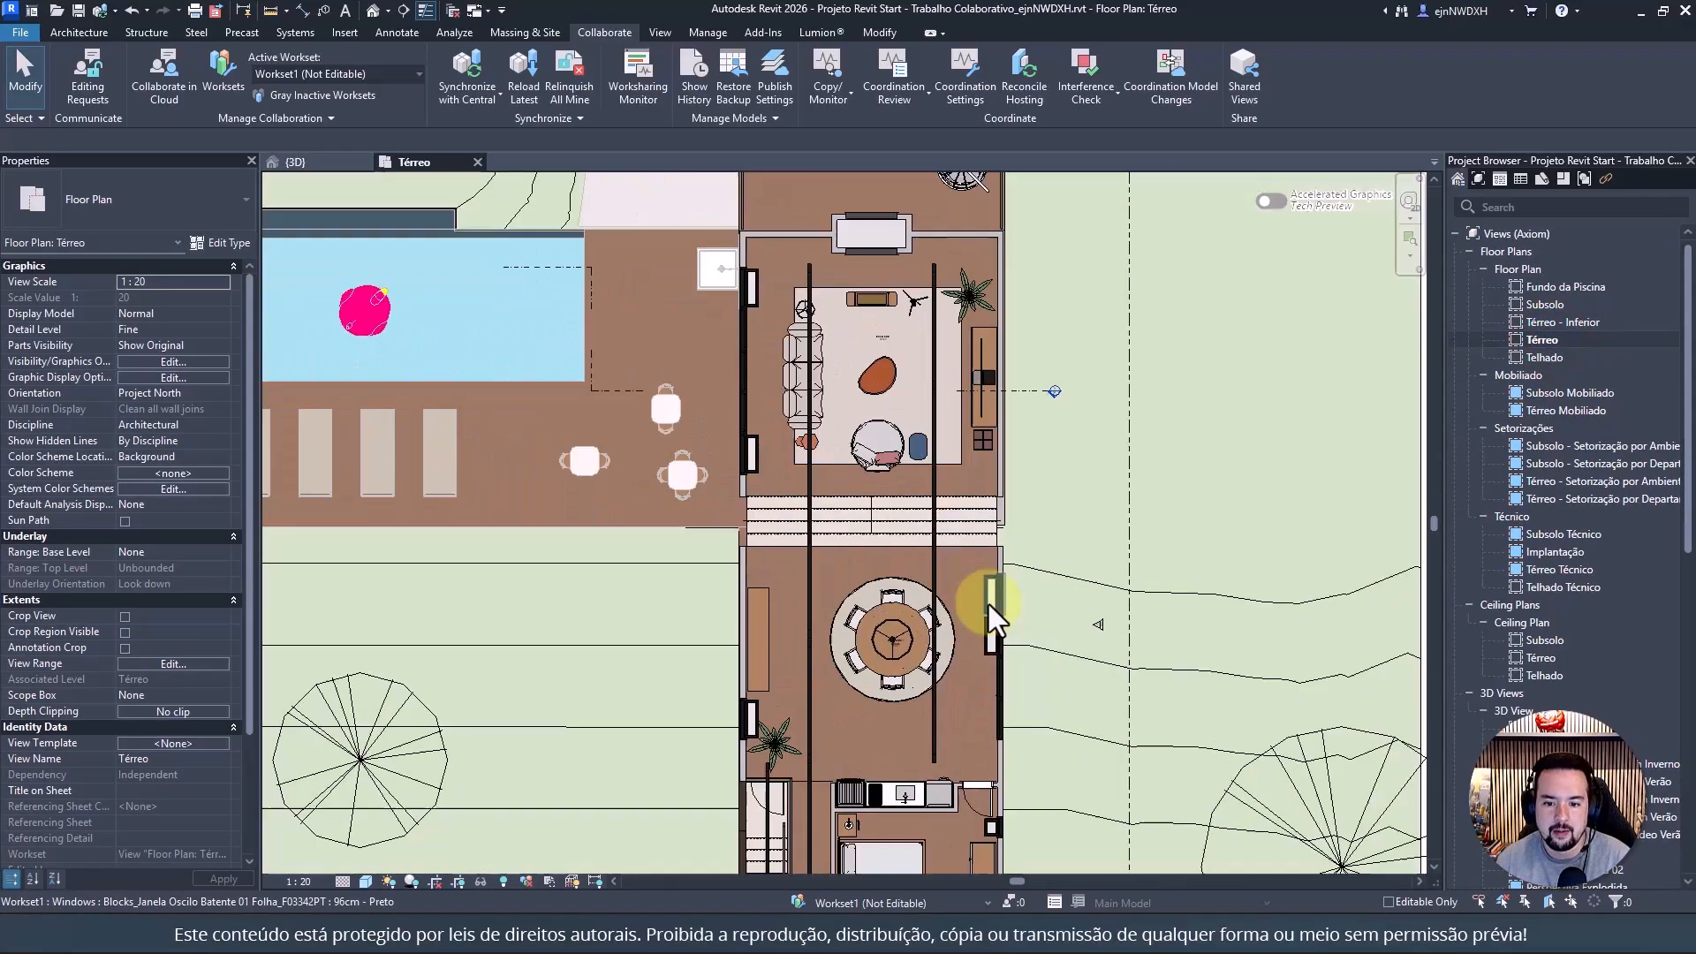
{"action": "scroll", "coordinate": [988, 604], "scroll_direction": "up", "scroll_amount": 5}
{"action": "scroll", "coordinate": [1072, 447], "scroll_direction": "down", "scroll_amount": 3}
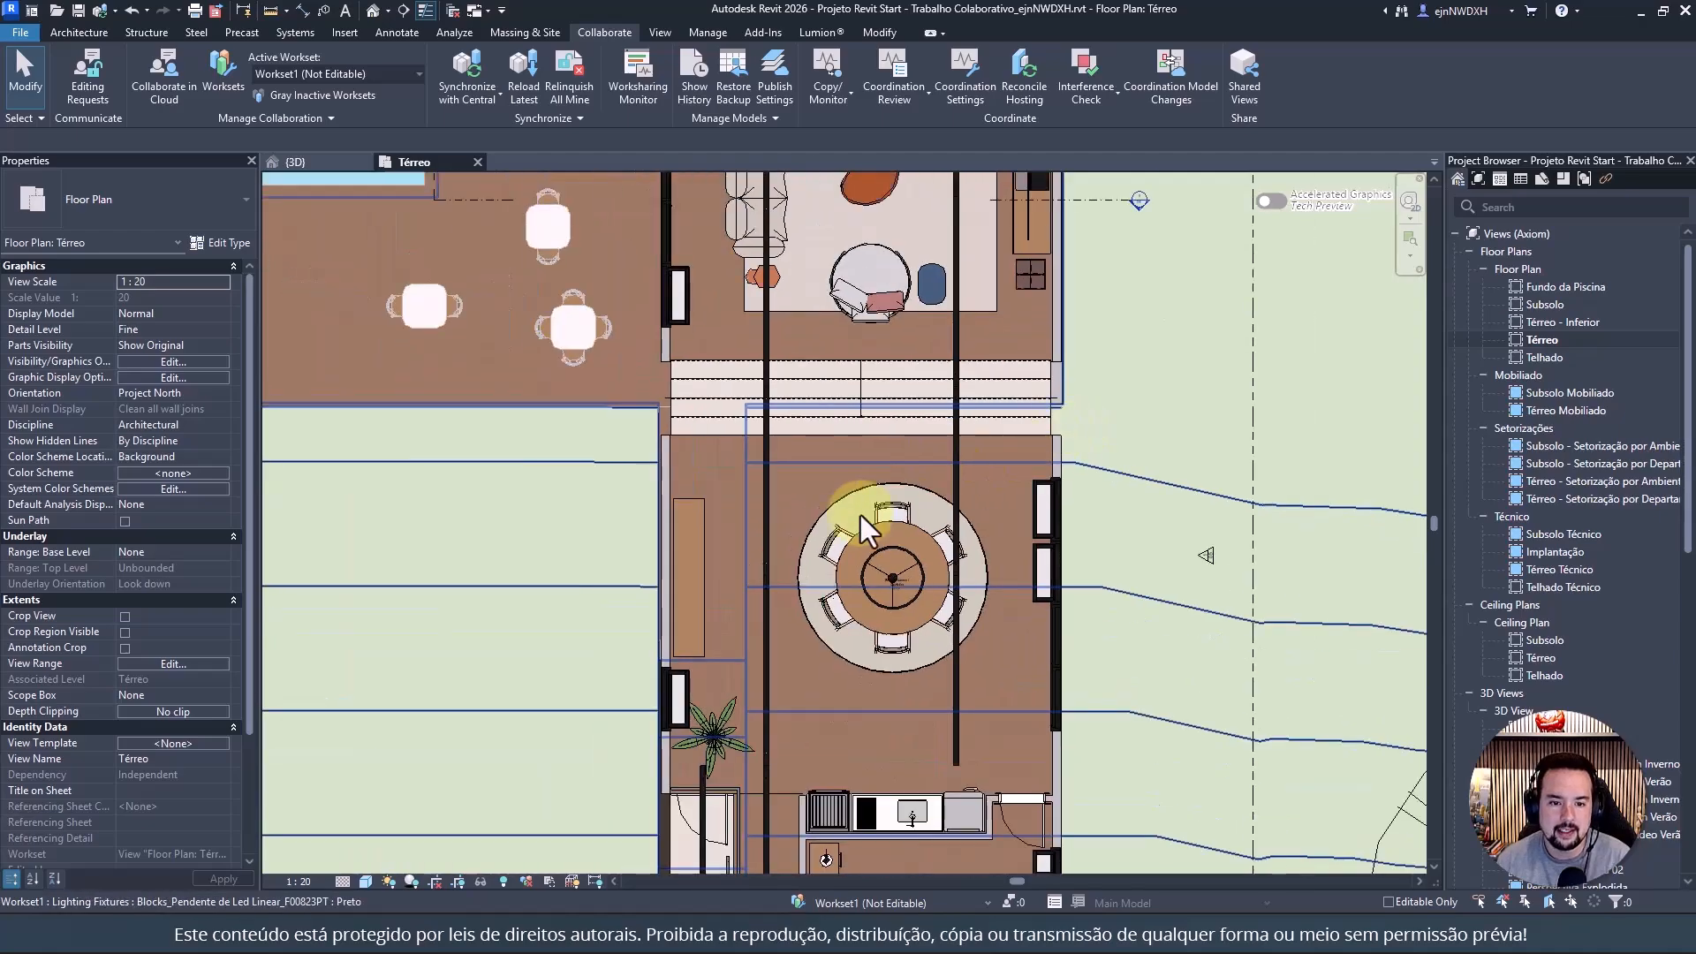
Examine the Térreo floor plan around the entrance hall, select the 15cm - Laje de Concreto floor there, and close the plan view
{"action": "scroll", "coordinate": [795, 601], "scroll_direction": "down", "scroll_amount": 2}
{"action": "middle_click_drag", "start_coordinate": [777, 619], "coordinate": [1100, 187]}
{"action": "scroll", "coordinate": [1035, 629], "scroll_direction": "up", "scroll_amount": 3}
{"action": "scroll", "coordinate": [1034, 629], "scroll_direction": "down", "scroll_amount": 3}
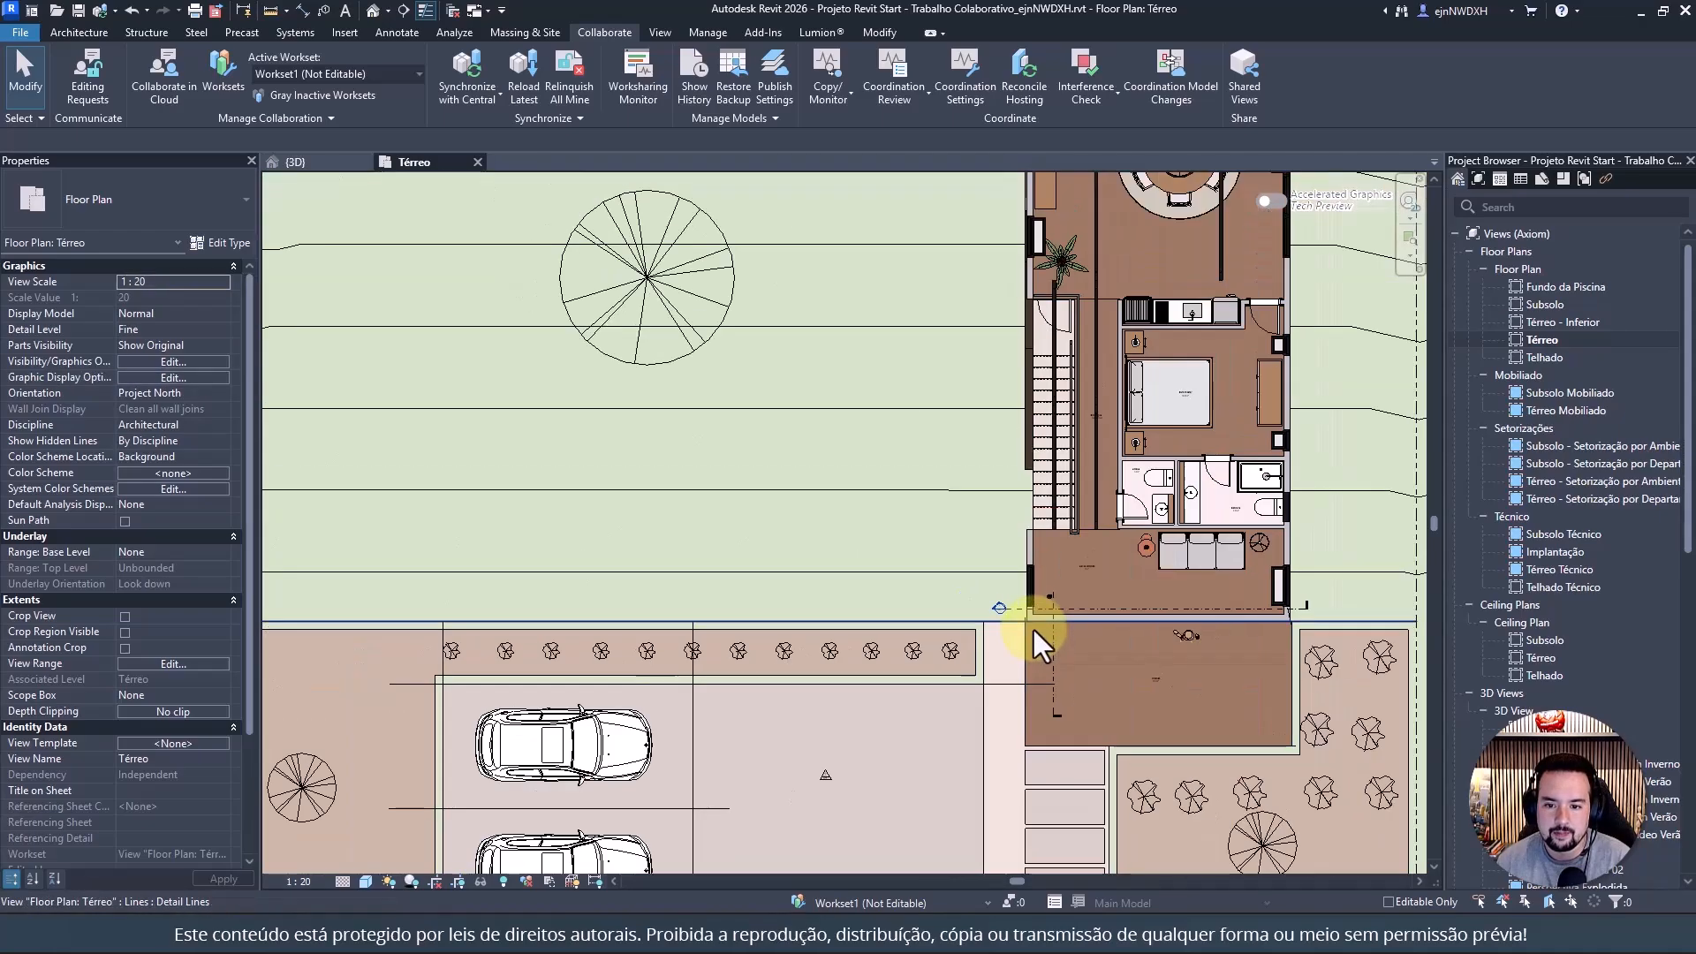
{"action": "scroll", "coordinate": [1033, 539], "scroll_direction": "up", "scroll_amount": 6}
{"action": "left_click", "coordinate": [1026, 505]}
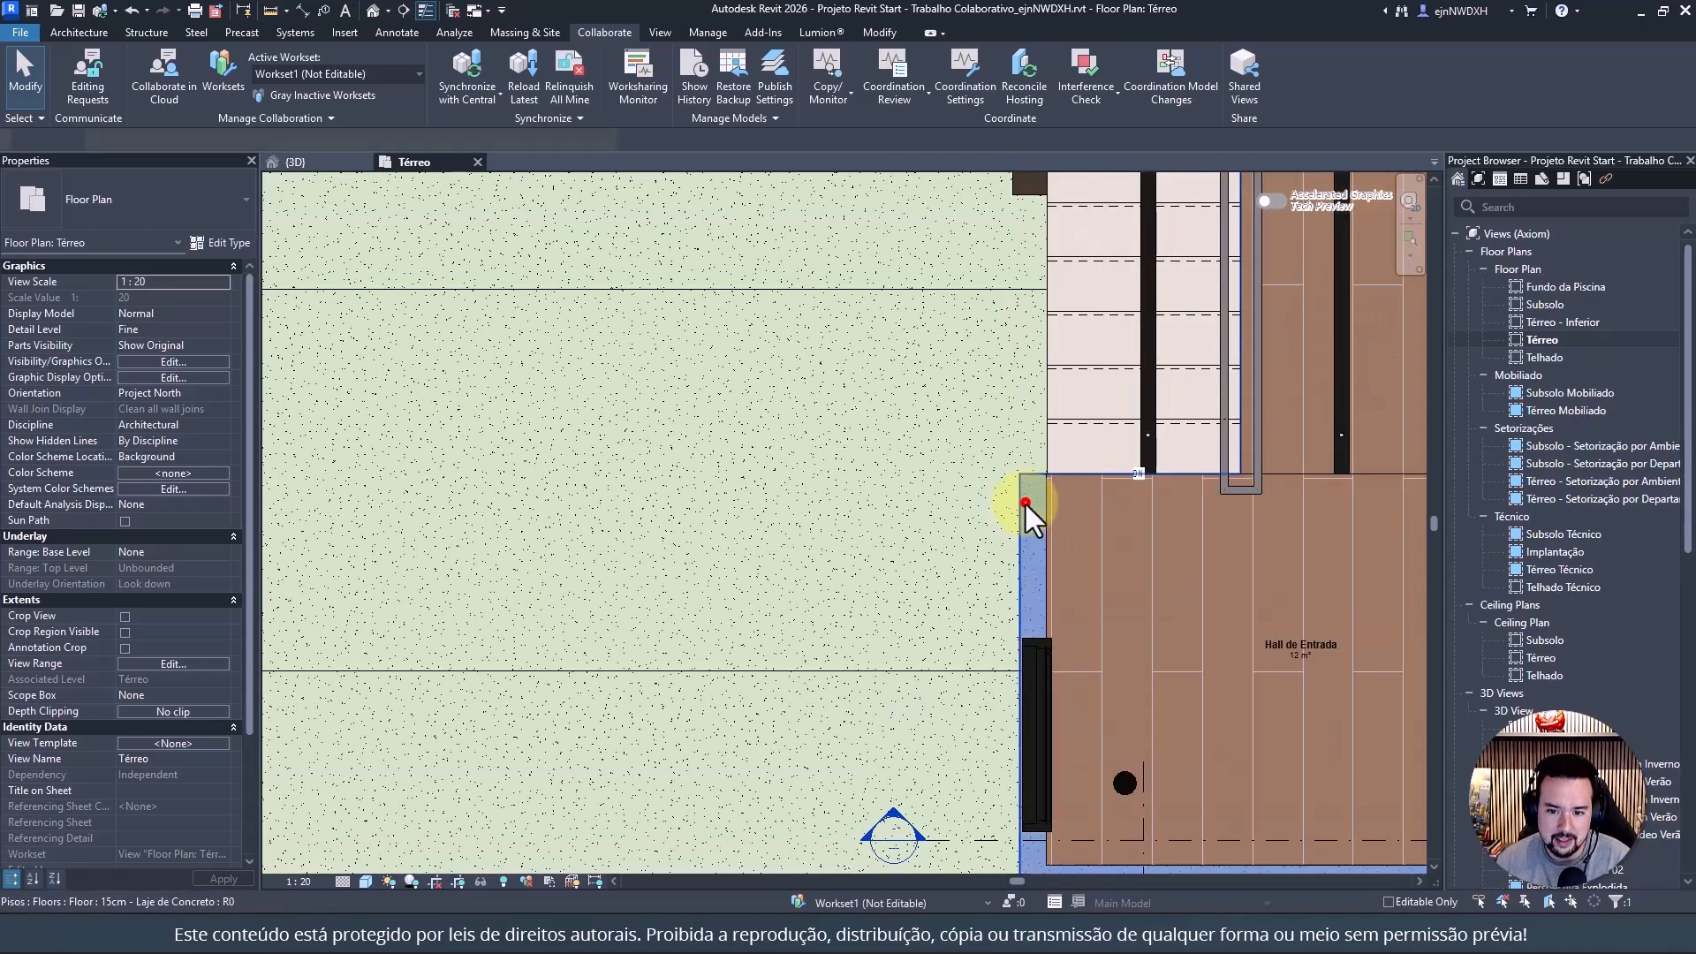
{"action": "scroll", "coordinate": [923, 560], "scroll_direction": "down", "scroll_amount": 1}
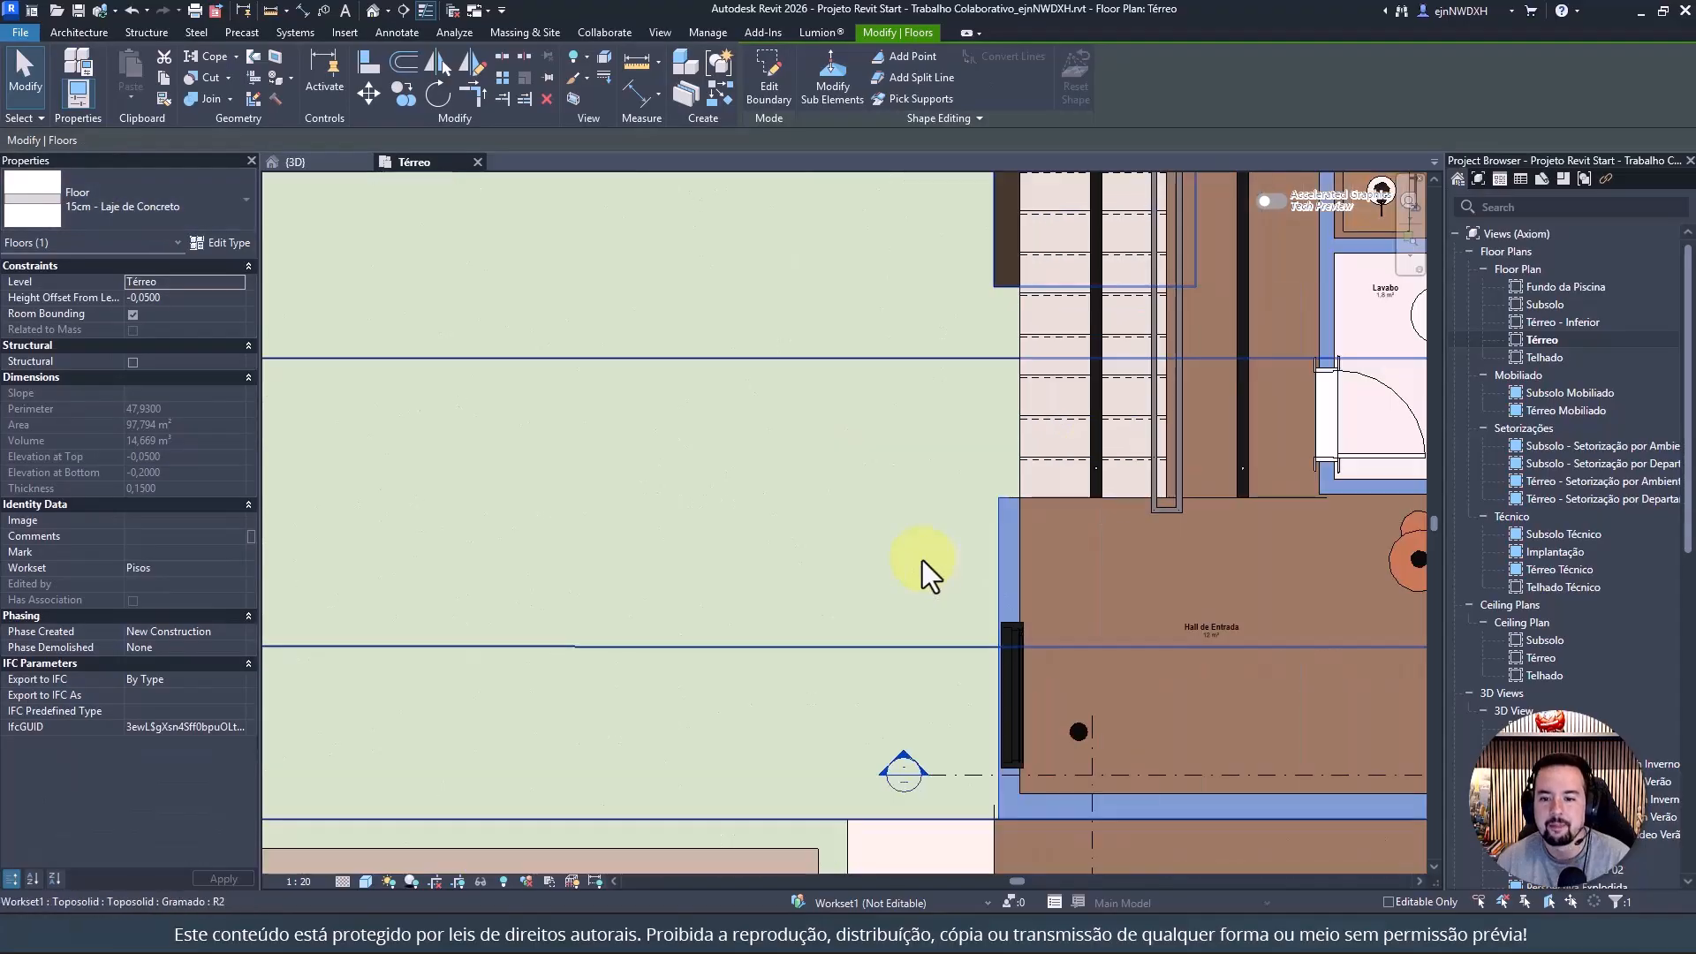
{"action": "scroll", "coordinate": [861, 525], "scroll_direction": "down", "scroll_amount": 7}
{"action": "middle_click_drag", "start_coordinate": [995, 374], "coordinate": [964, 618]}
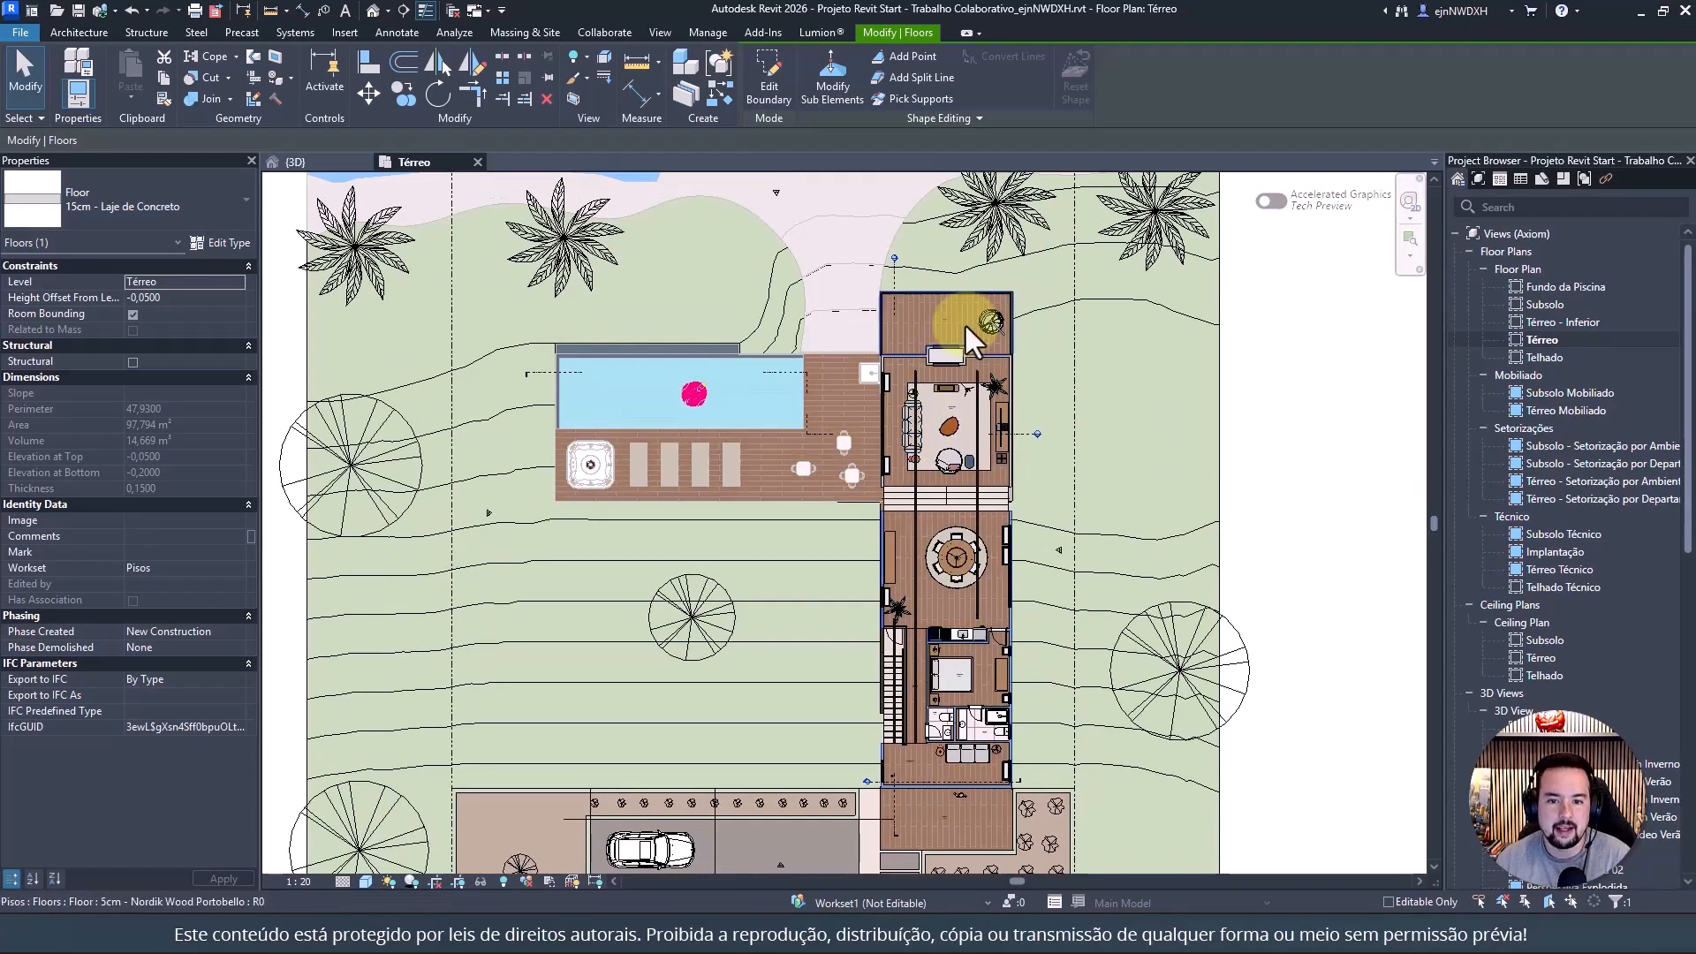
{"action": "left_click", "coordinate": [476, 162]}
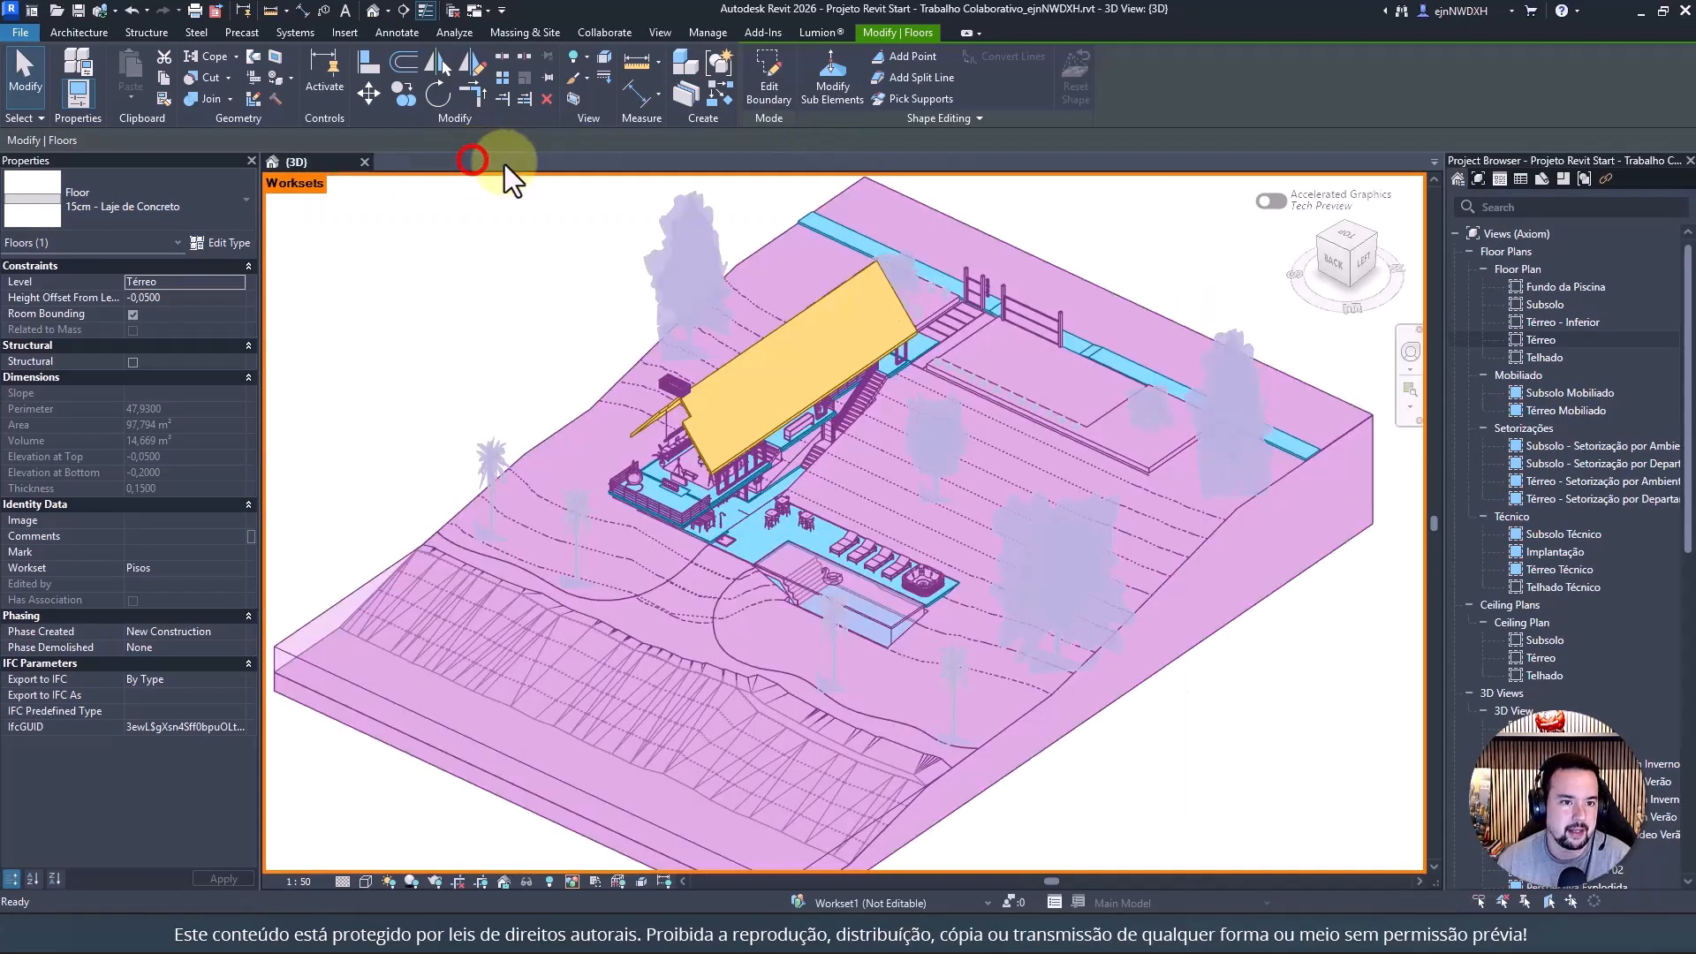
{"action": "left_click", "coordinate": [1151, 219]}
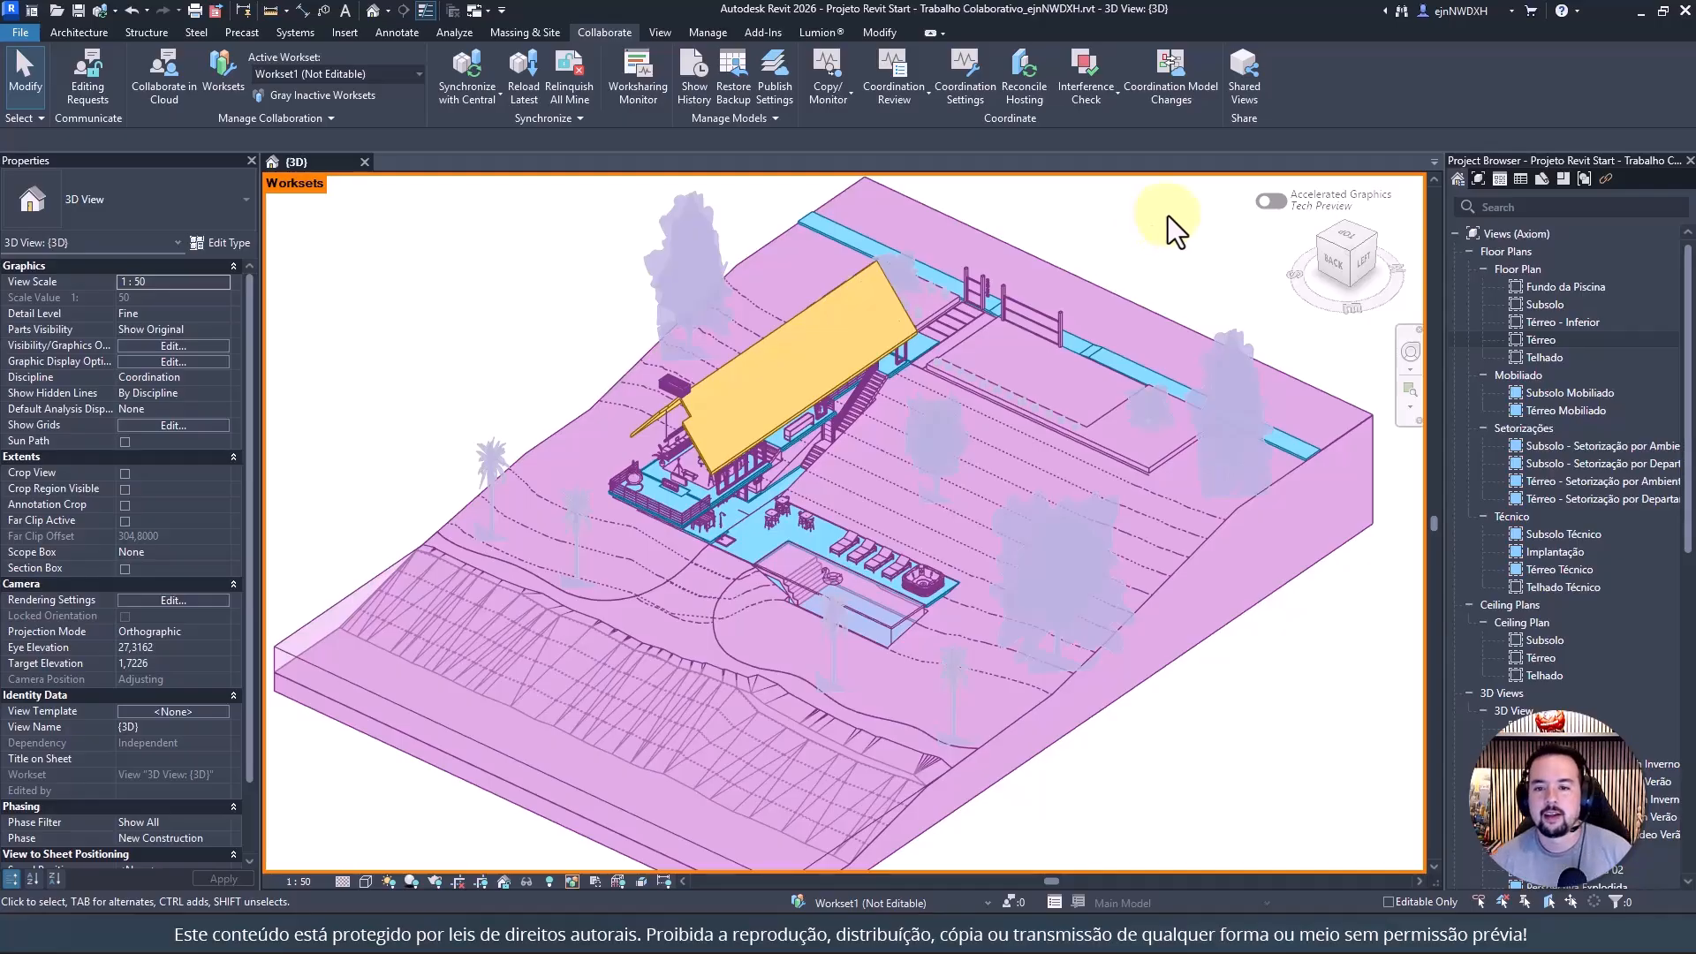
Reopen the Paredes workset by setting its Opened state to Yes in the Worksets dialog, and apply the change
{"action": "left_click", "coordinate": [212, 70]}
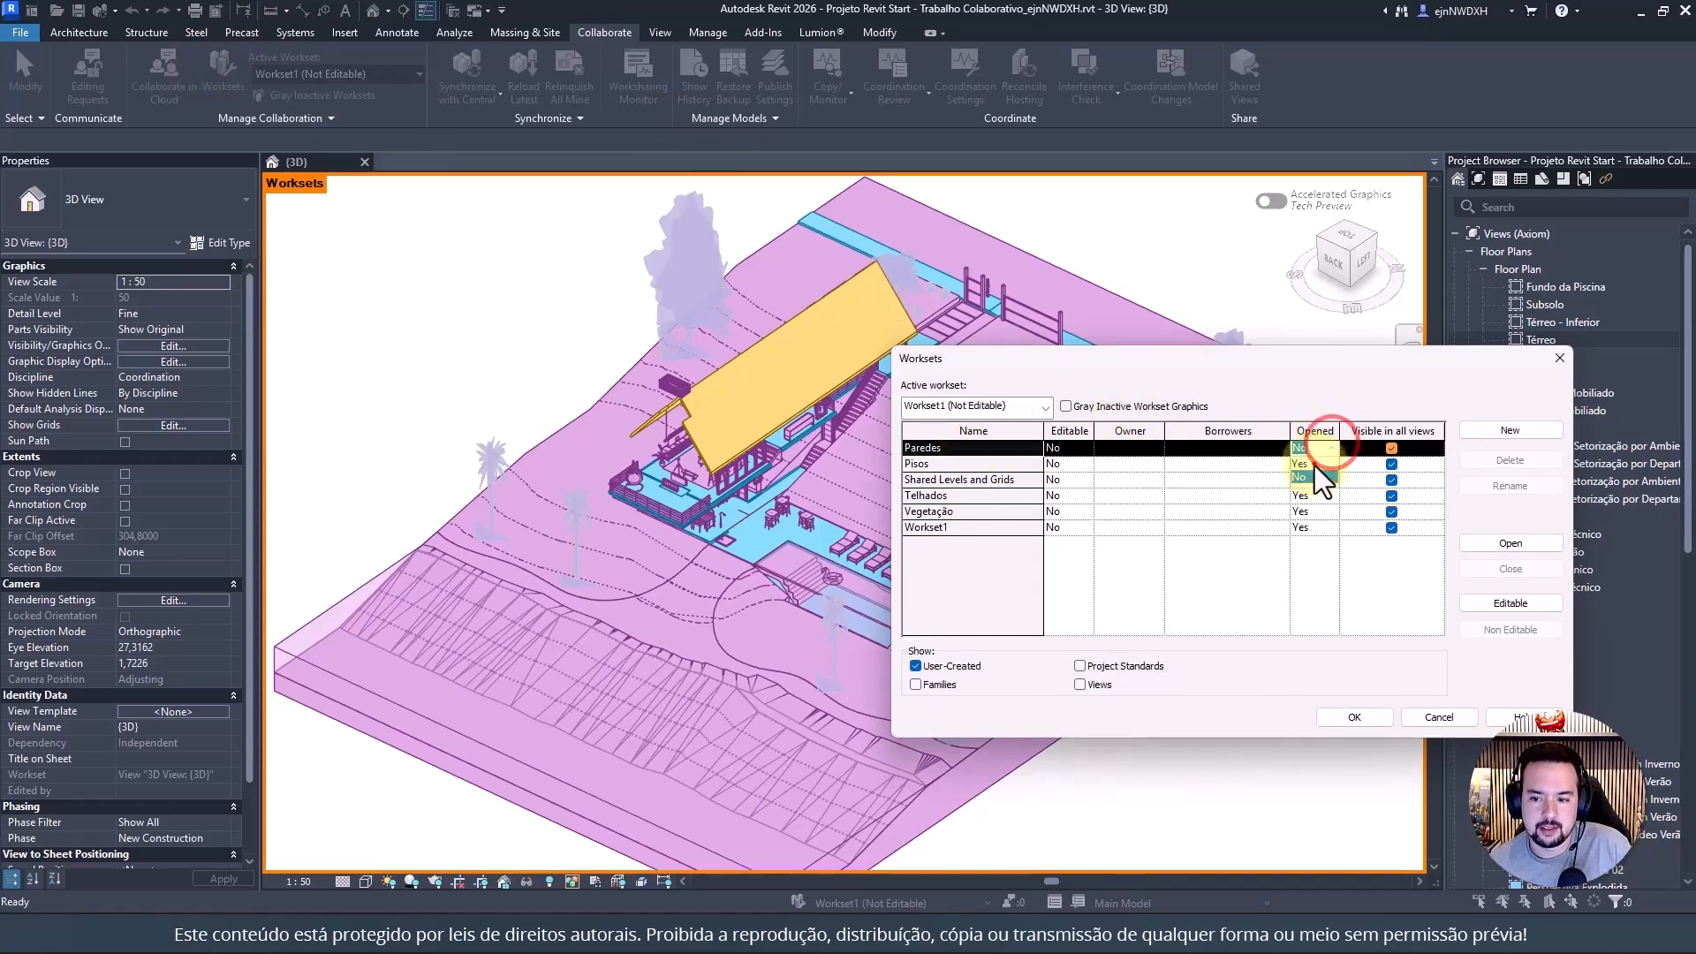
{"action": "left_click", "coordinate": [1306, 464]}
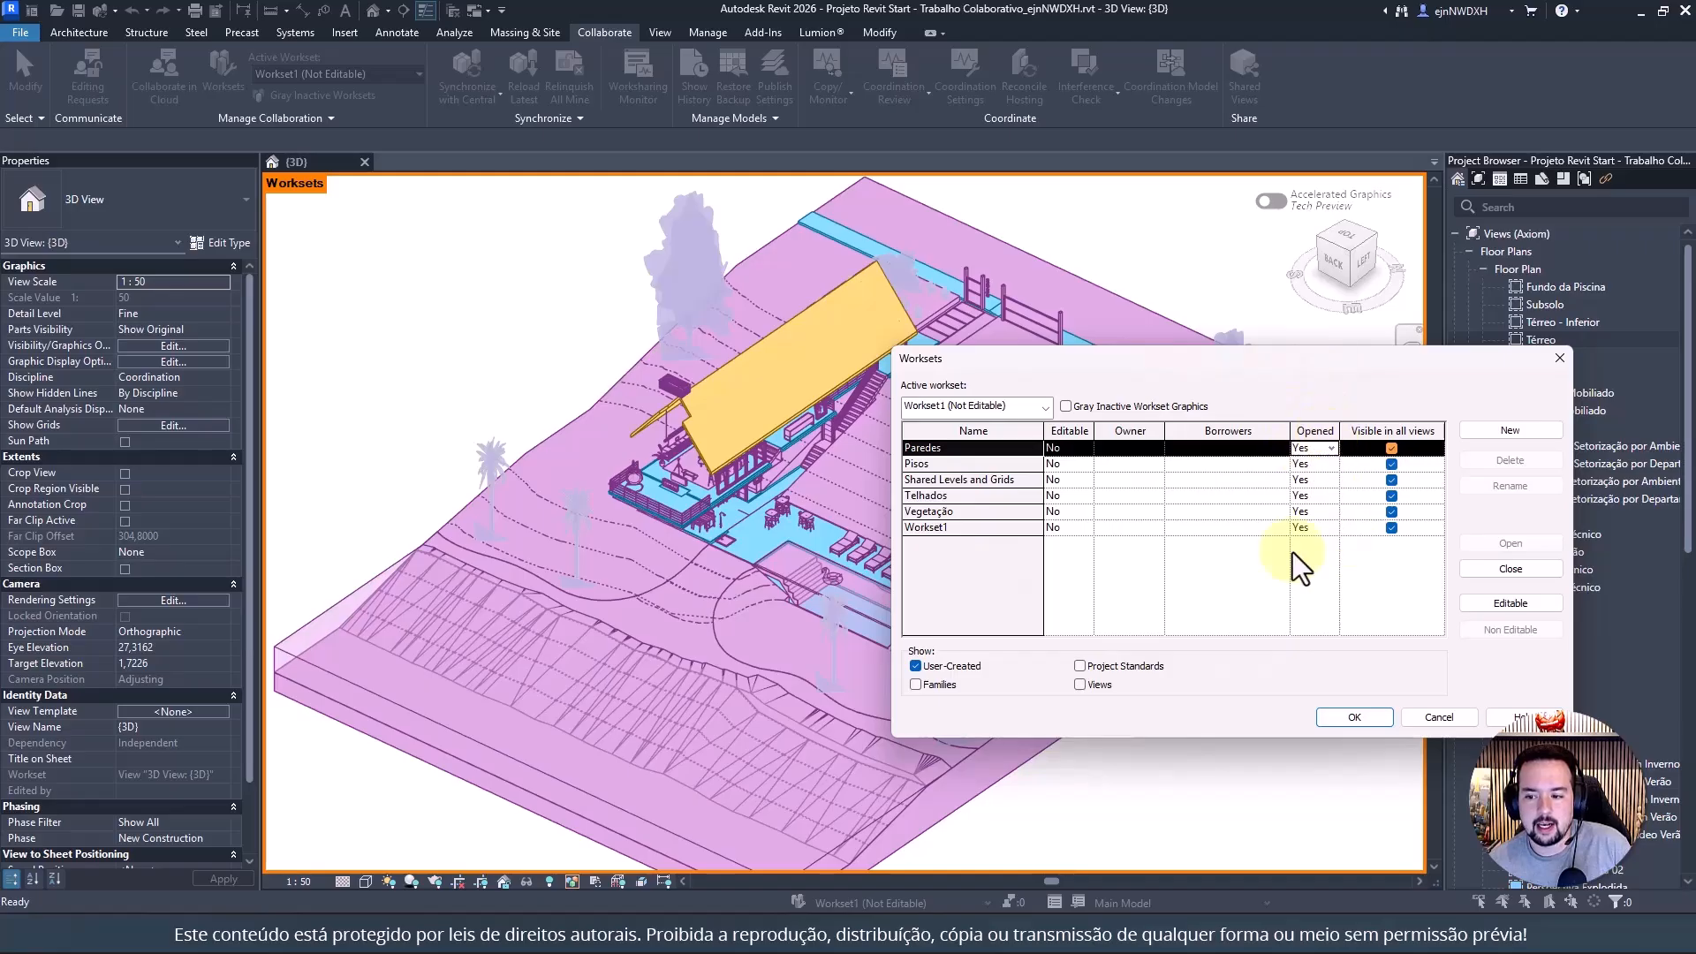
{"action": "left_click", "coordinate": [1352, 715]}
{"action": "left_click", "coordinate": [495, 292]}
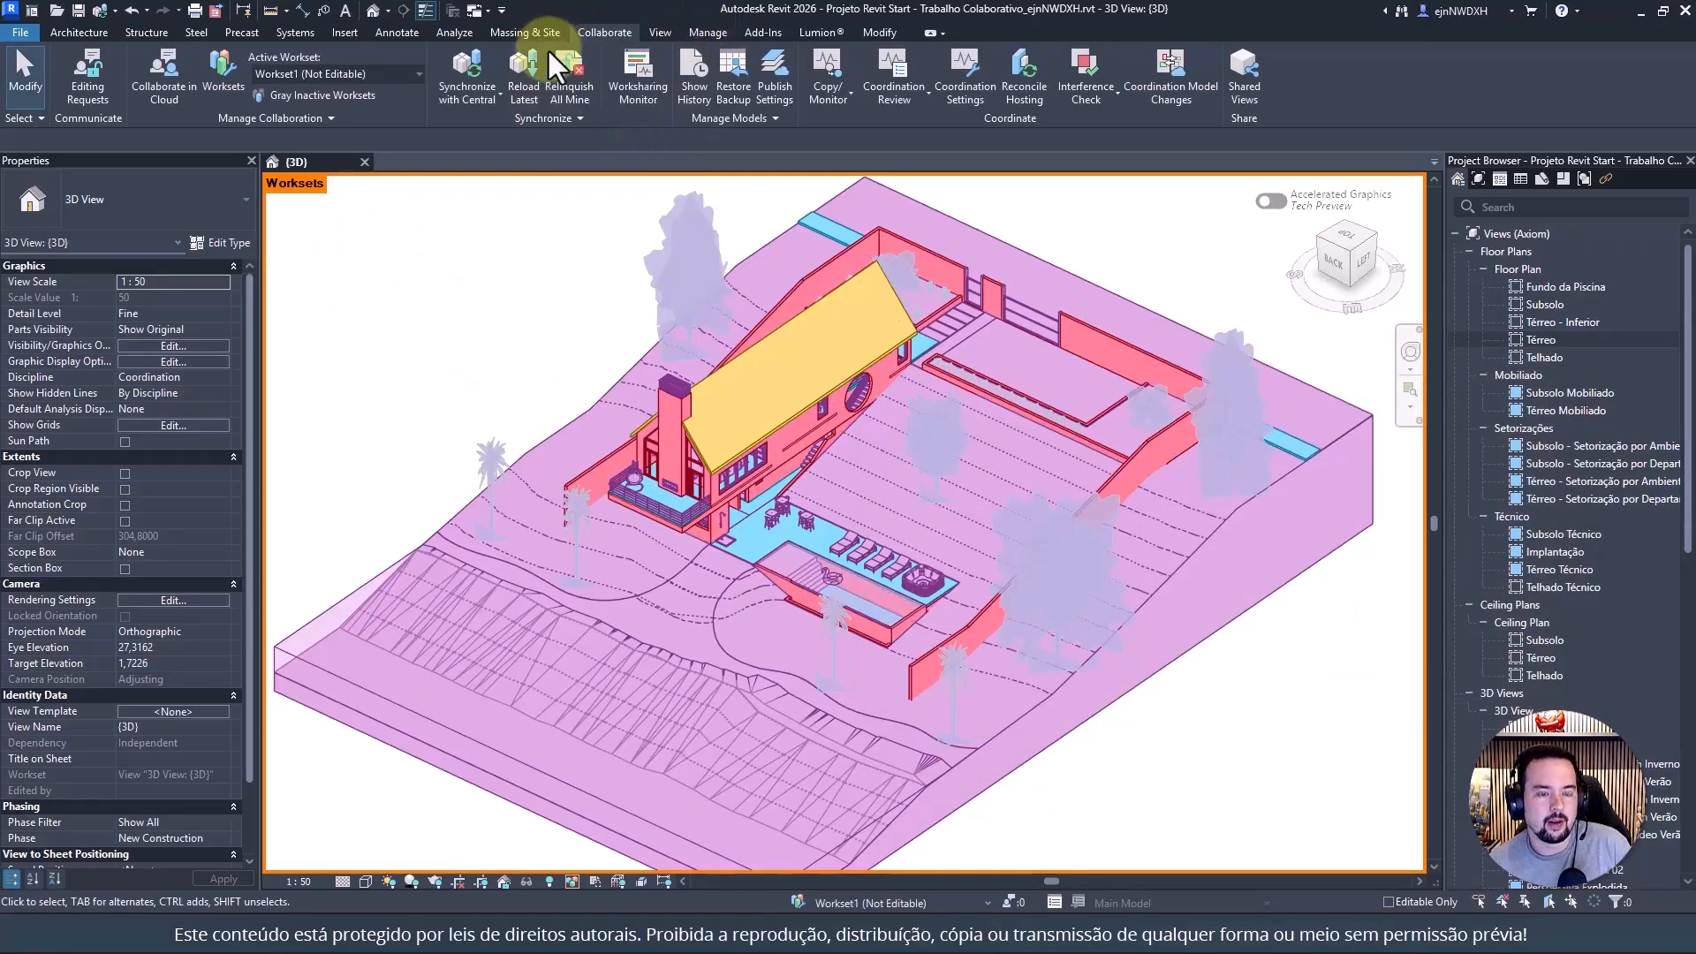
Create a new project, and review the Worksets dialog of the workshared house model from its 3D view
{"action": "left_click", "coordinate": [20, 33]}
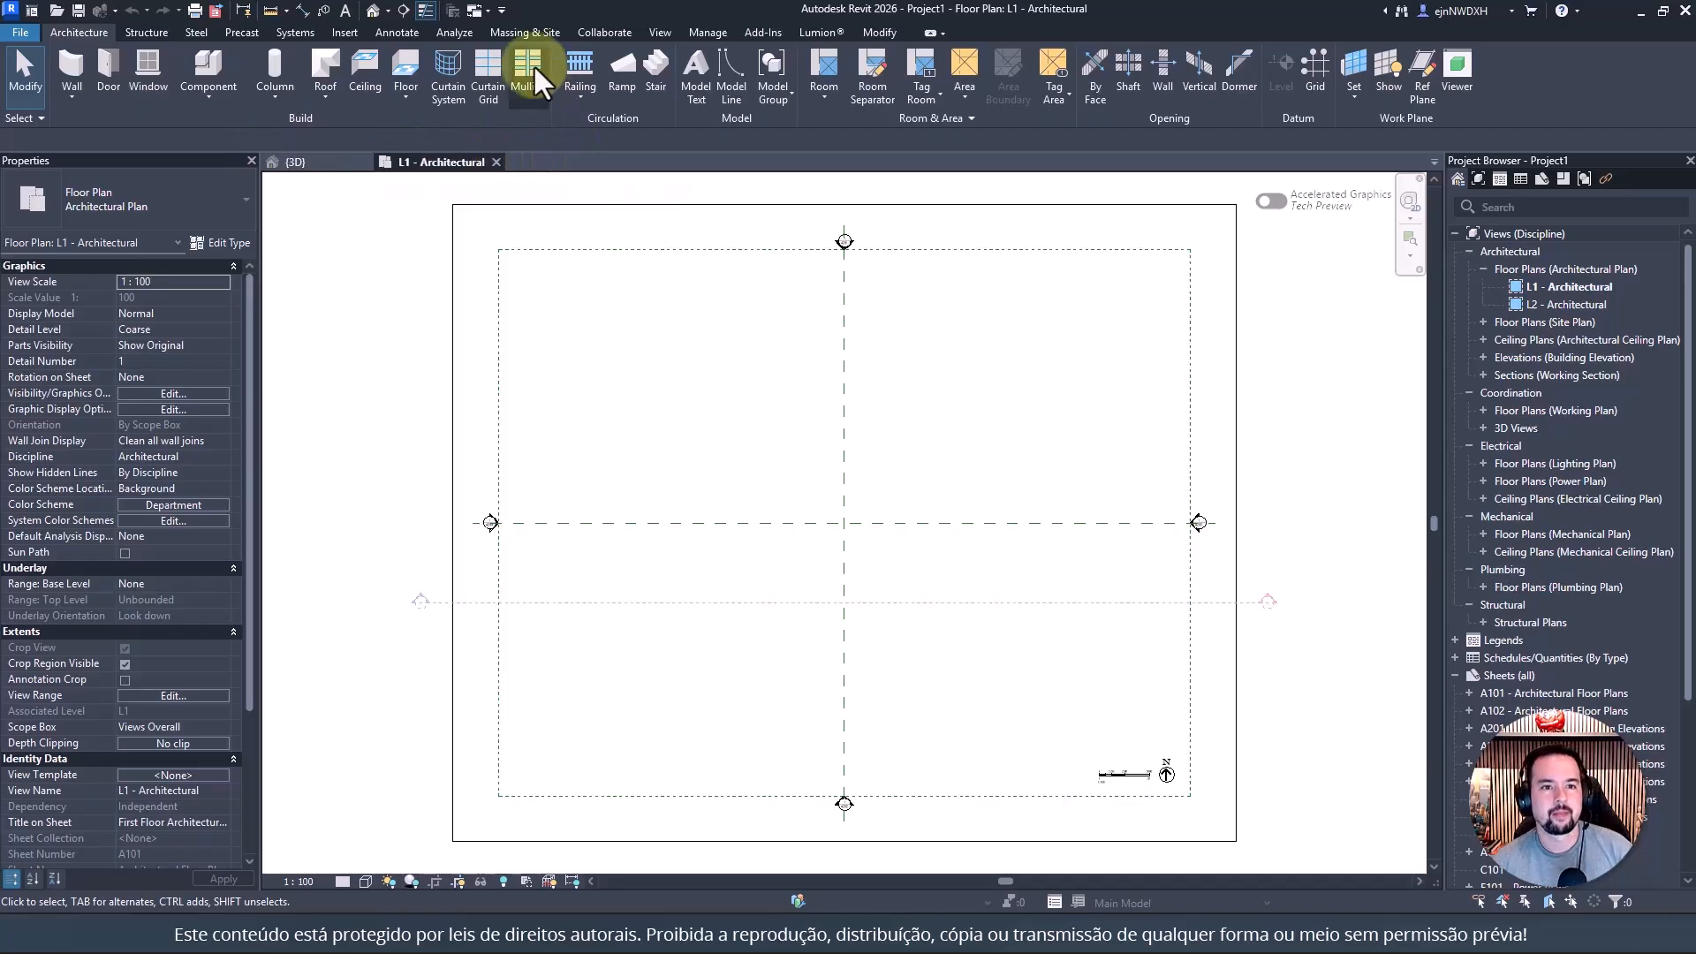
{"action": "left_click", "coordinate": [313, 163]}
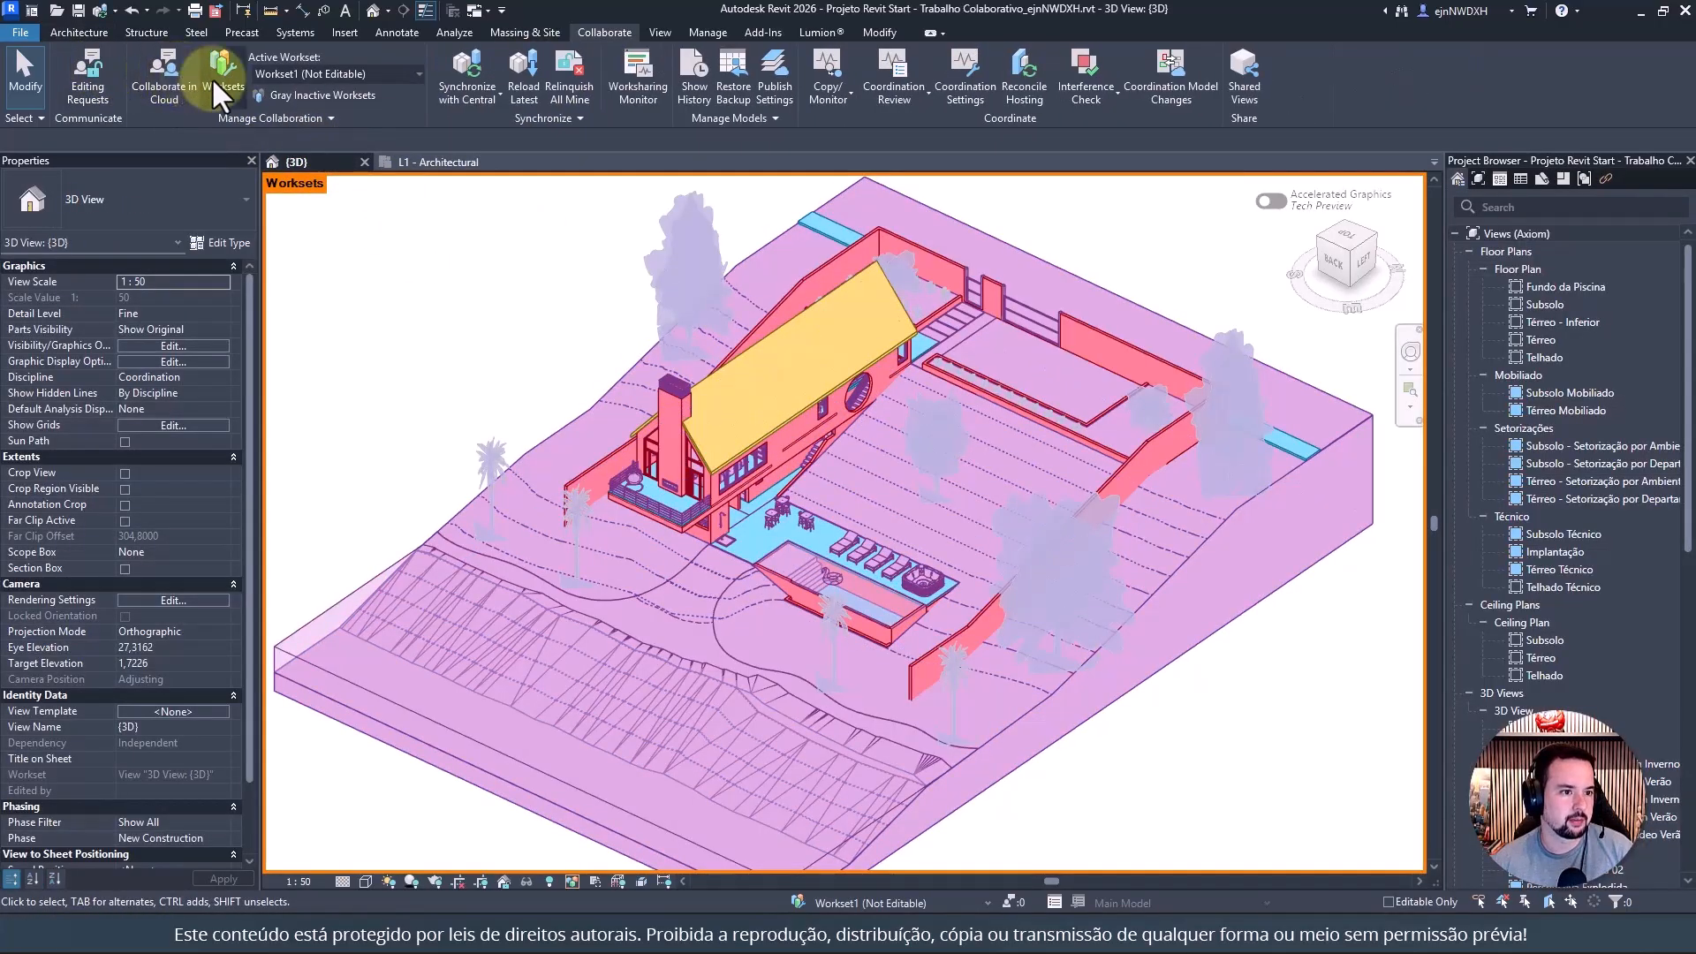
{"action": "left_click", "coordinate": [212, 78]}
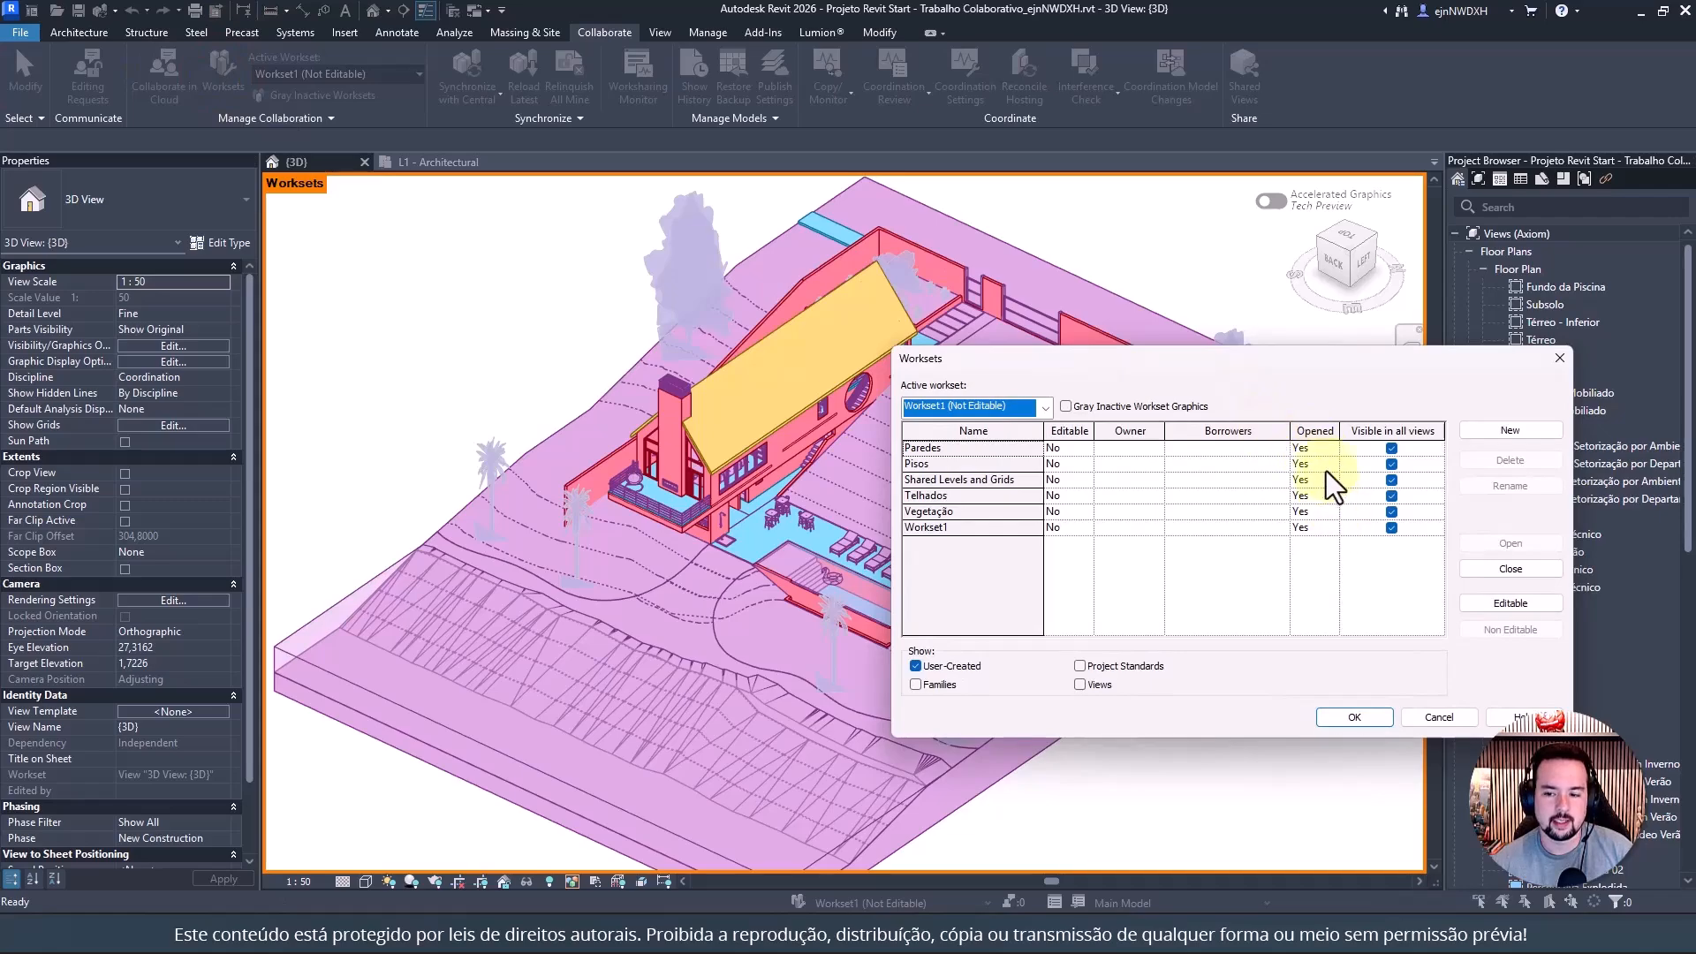
{"action": "key", "text": "Escape"}
Enable worksharing in the new project with the default worksets Shared Levels and Grids and Workset1
{"action": "left_click", "coordinate": [415, 167]}
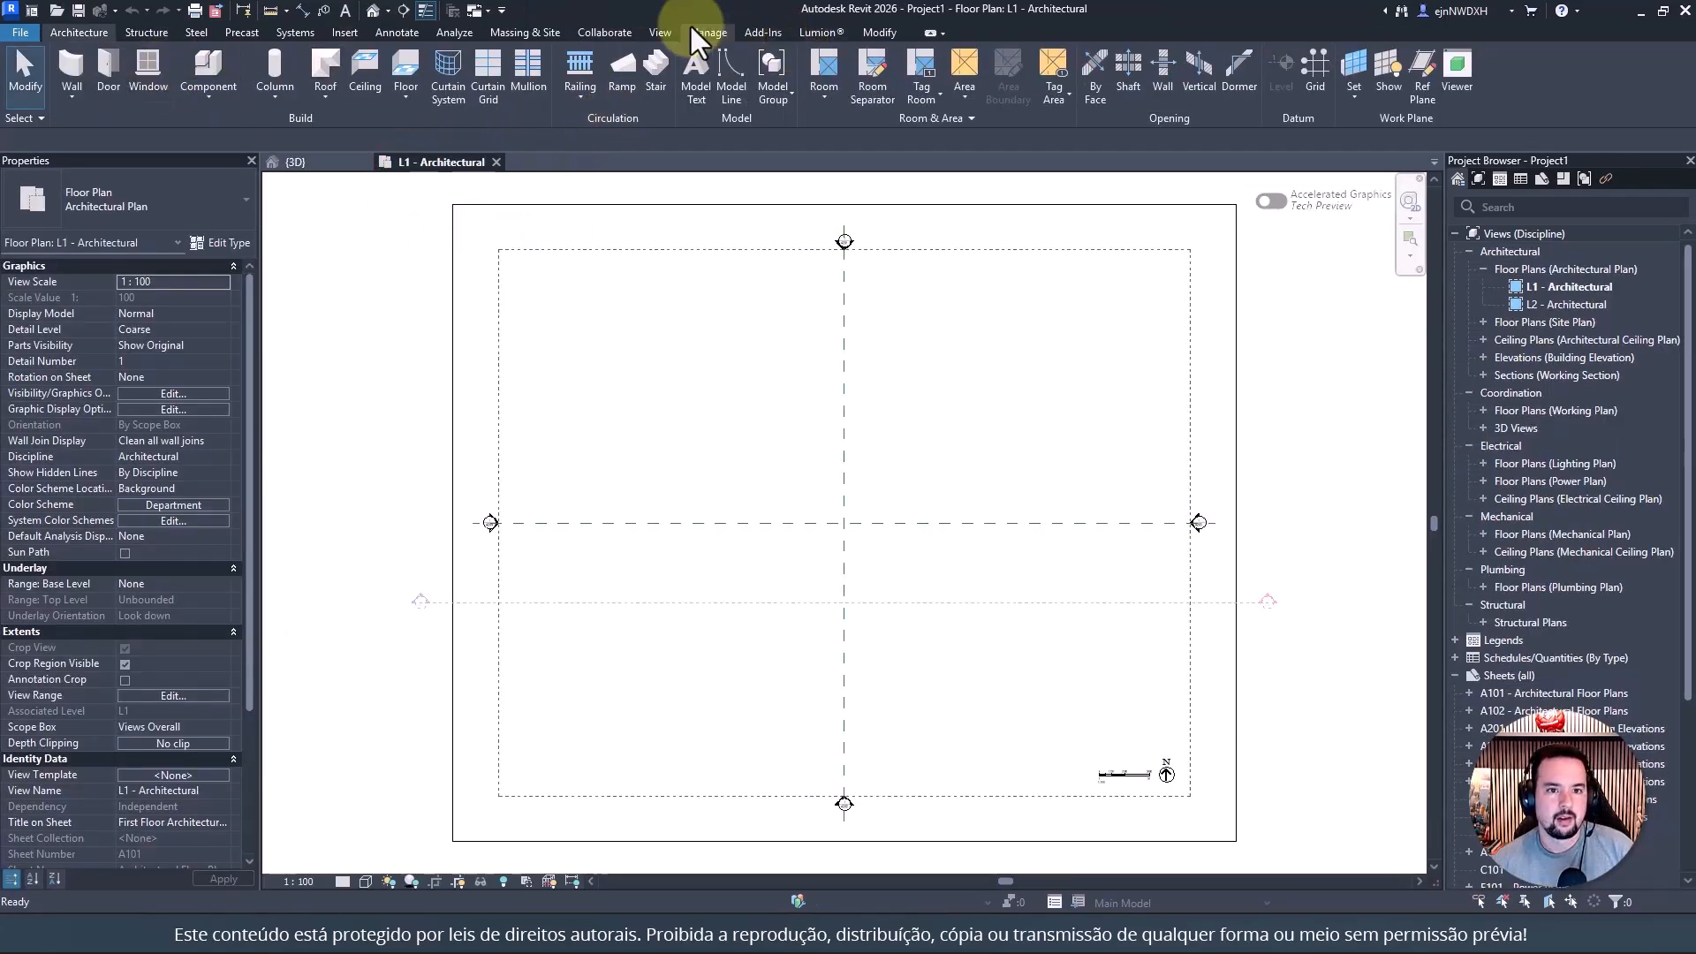
{"action": "left_click", "coordinate": [617, 33]}
{"action": "left_click", "coordinate": [212, 64]}
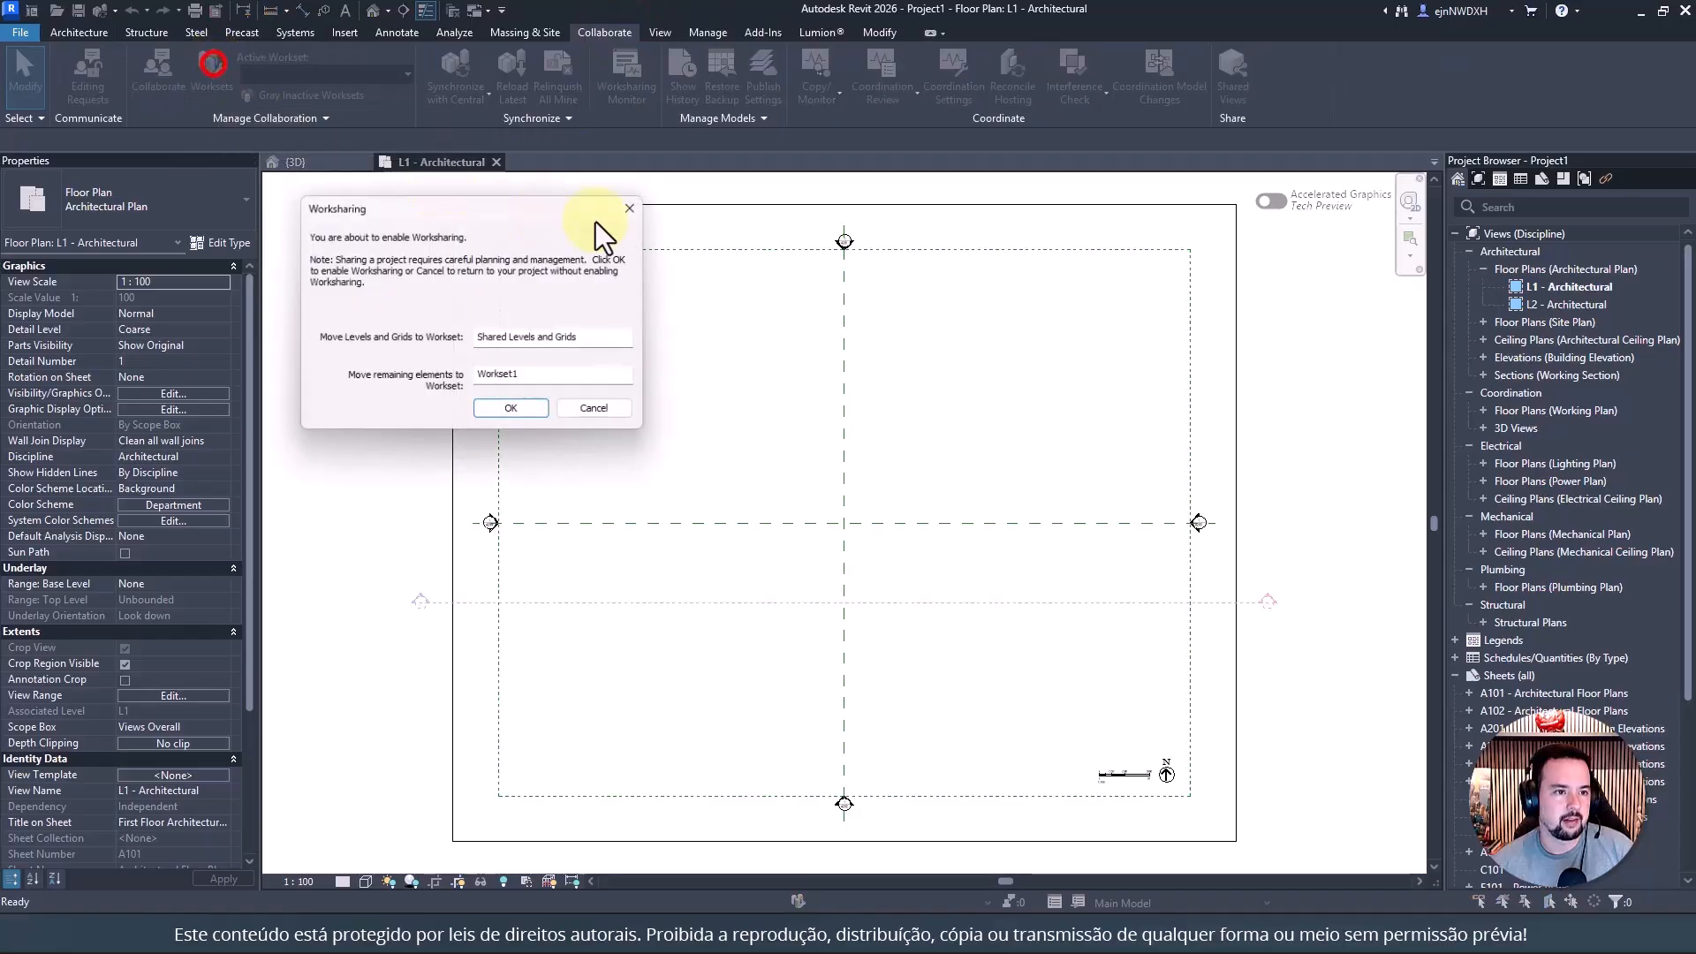
{"action": "left_click", "coordinate": [517, 411]}
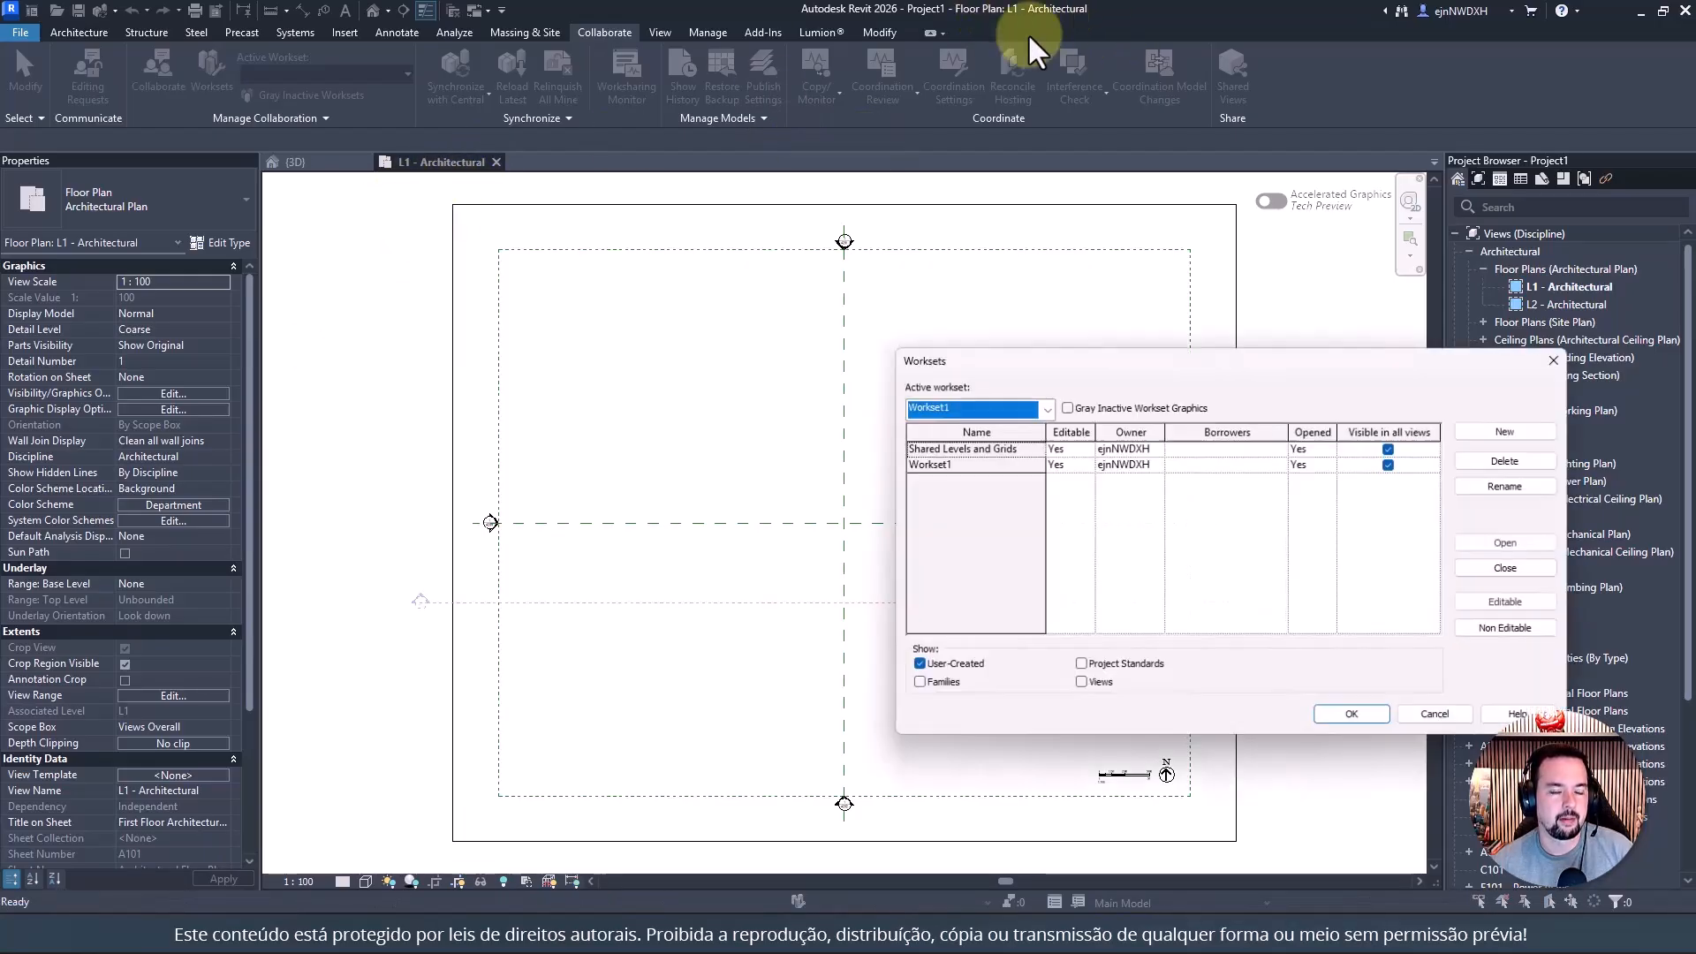
{"action": "left_click", "coordinate": [1375, 719]}
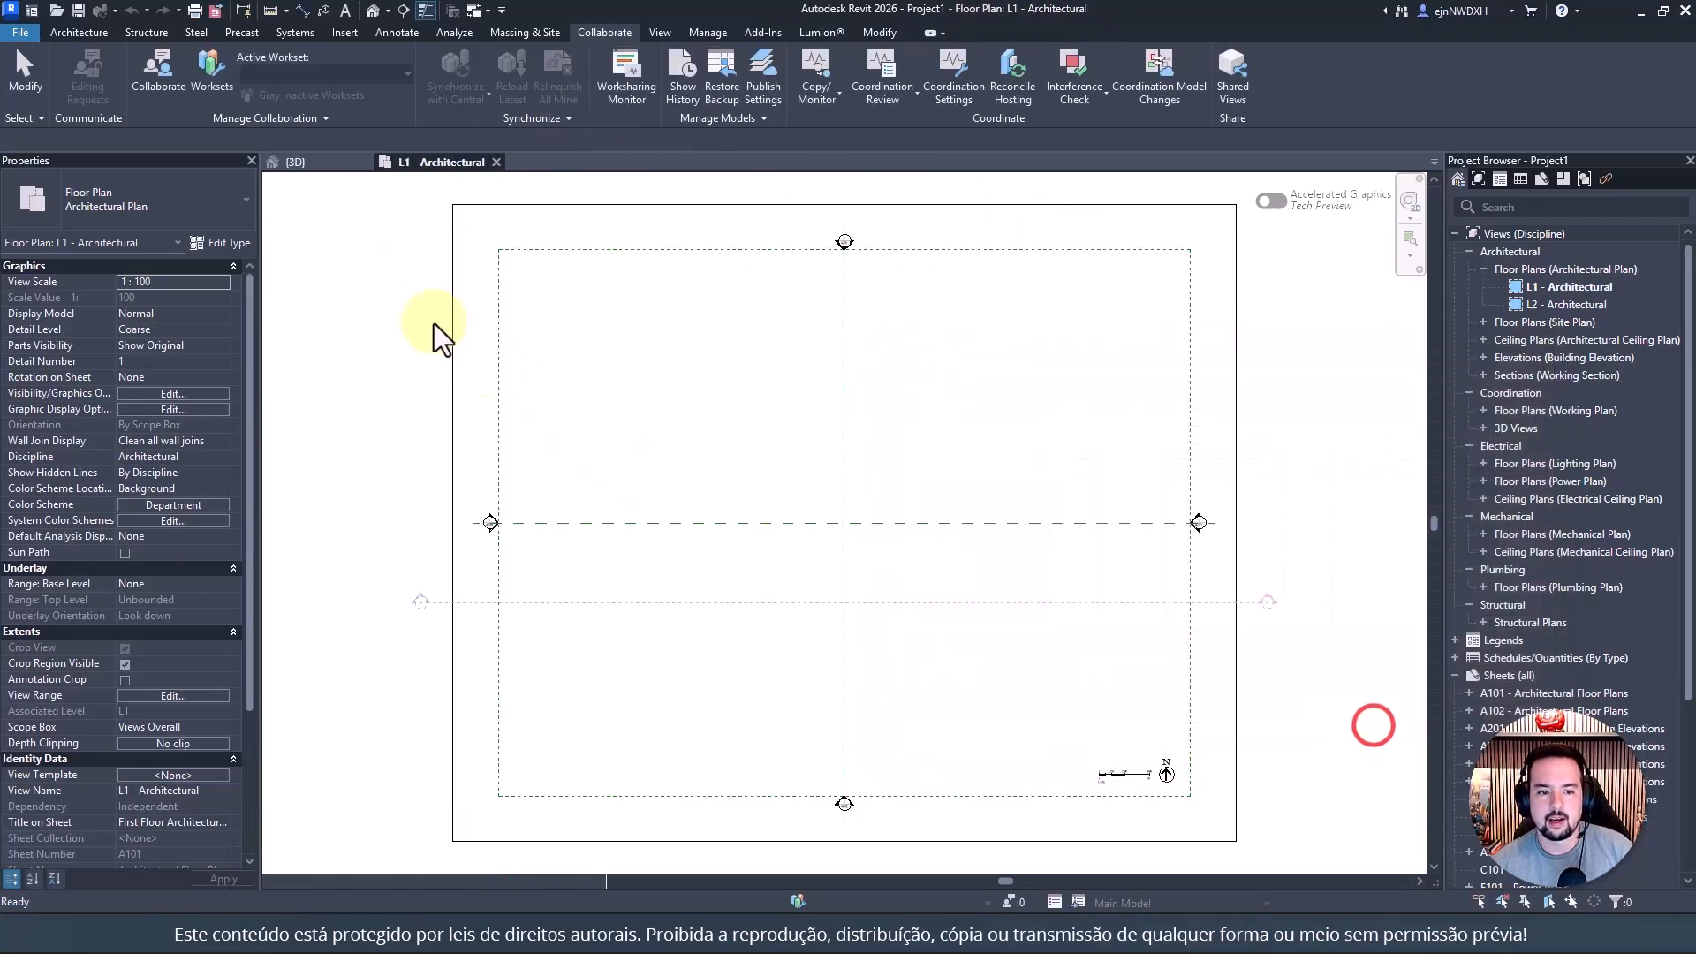
{"action": "left_click", "coordinate": [340, 260]}
Start saving the workshared new project under the name Project1 and open its File Save Options
{"action": "left_click", "coordinate": [19, 32]}
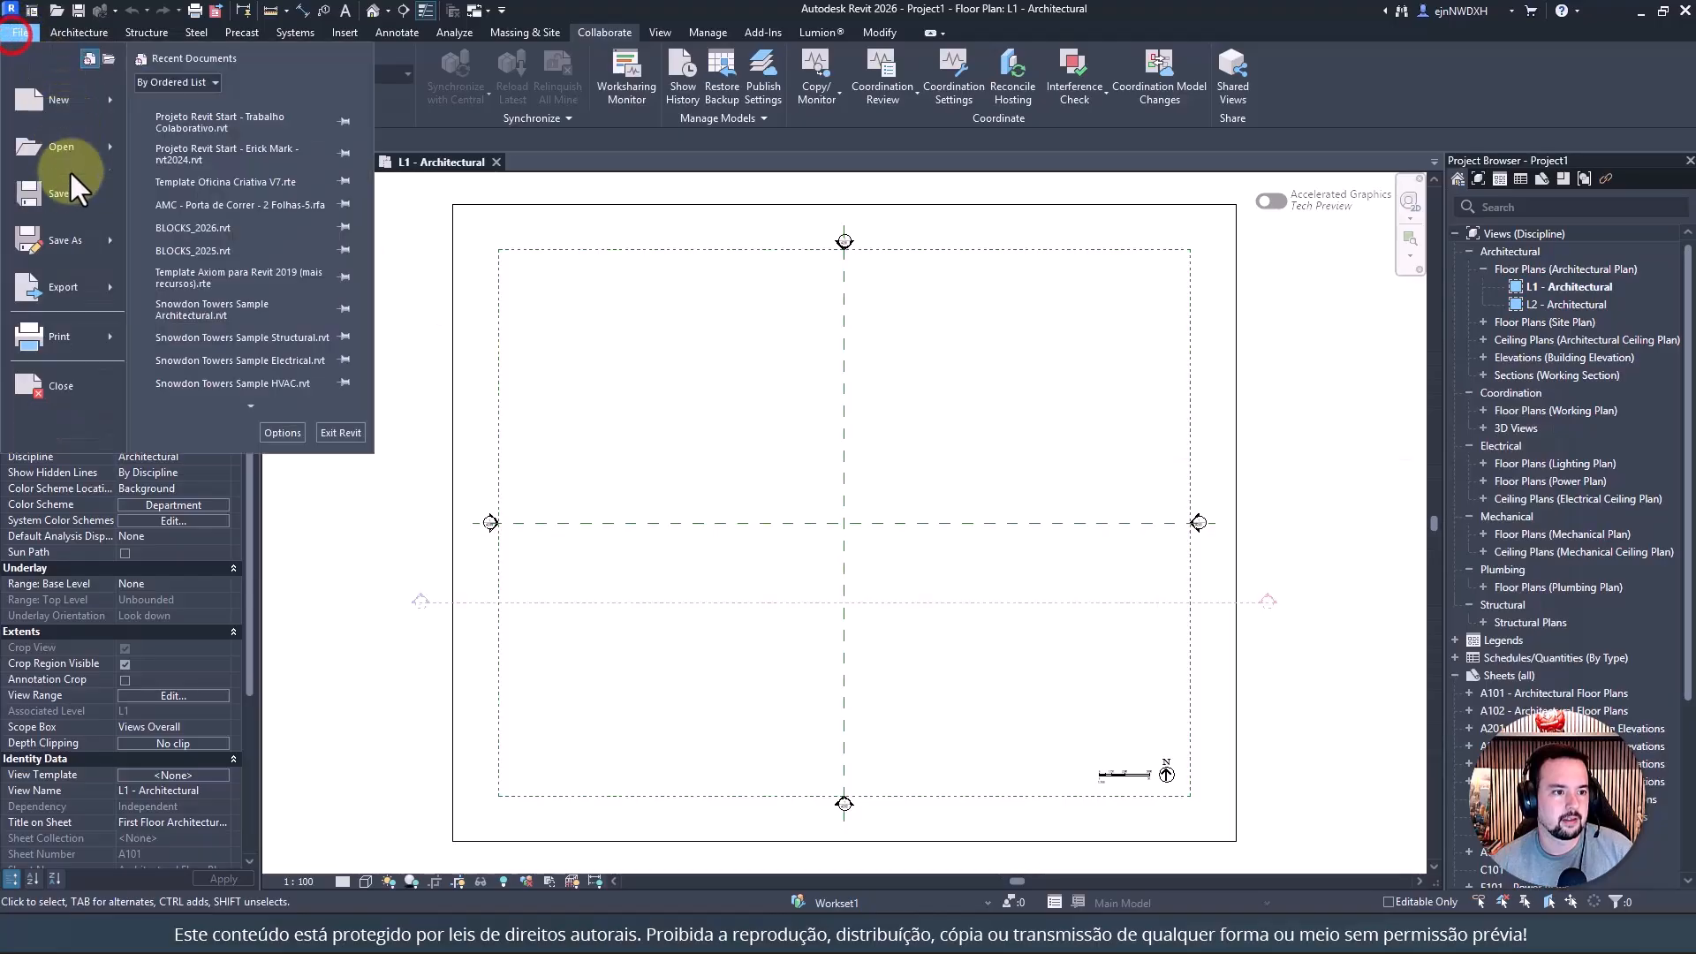
{"action": "left_click", "coordinate": [75, 237]}
{"action": "left_click", "coordinate": [228, 182]}
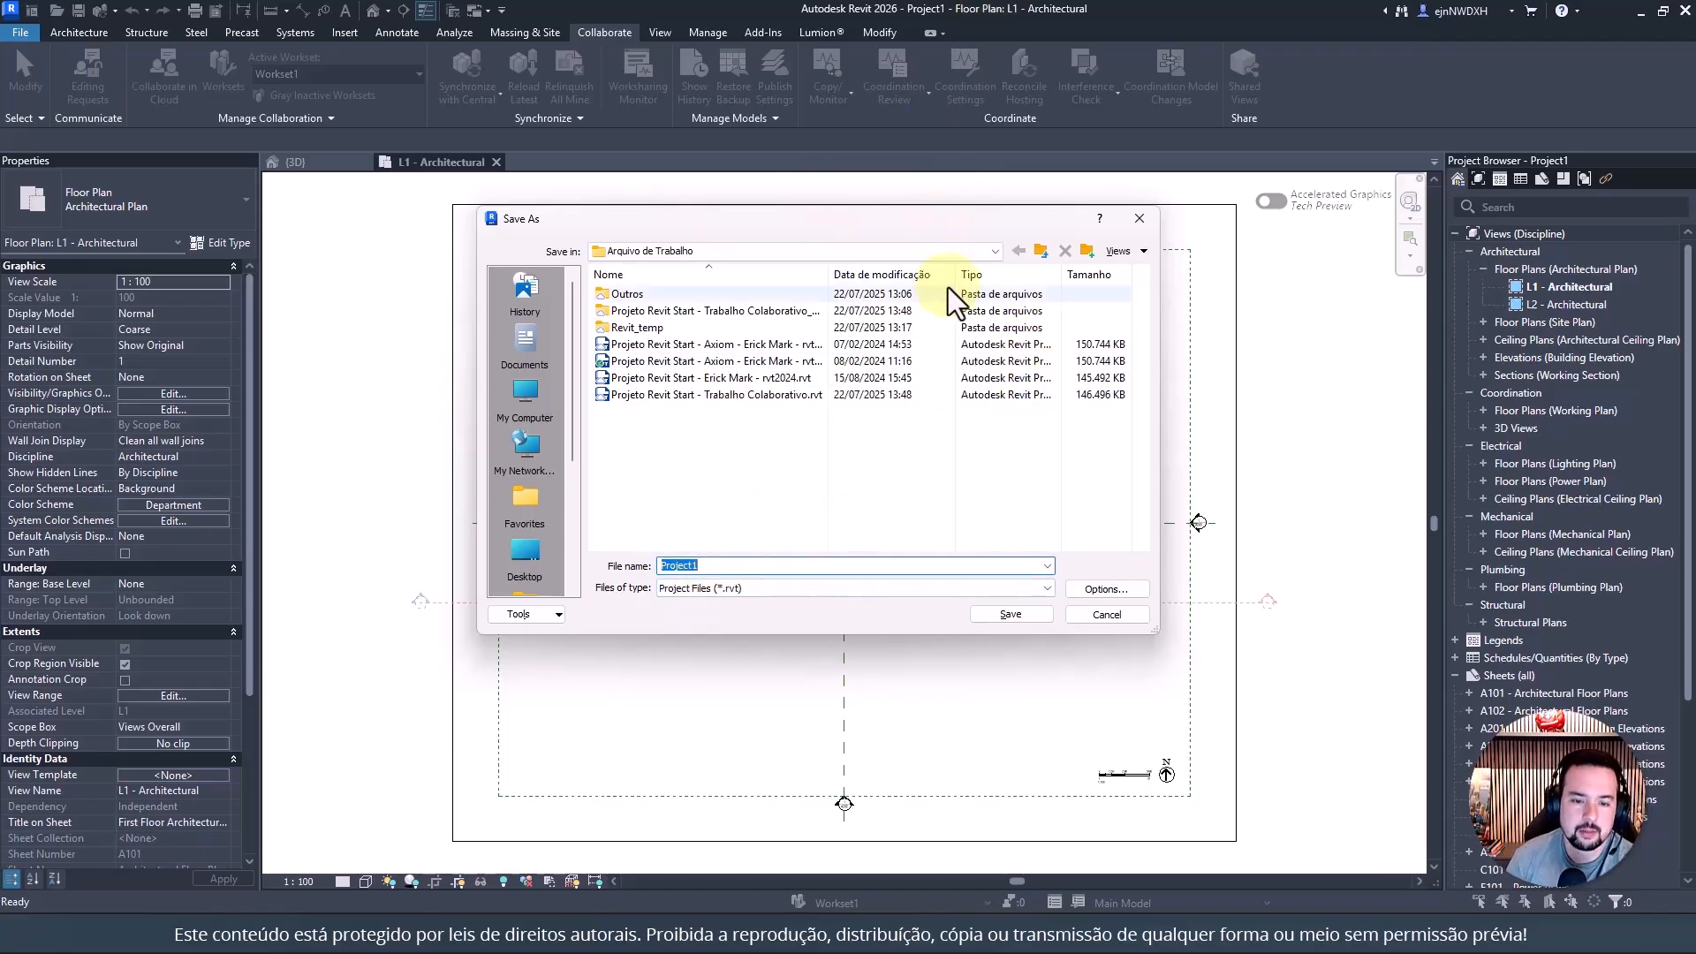
{"action": "left_click", "coordinate": [1127, 590]}
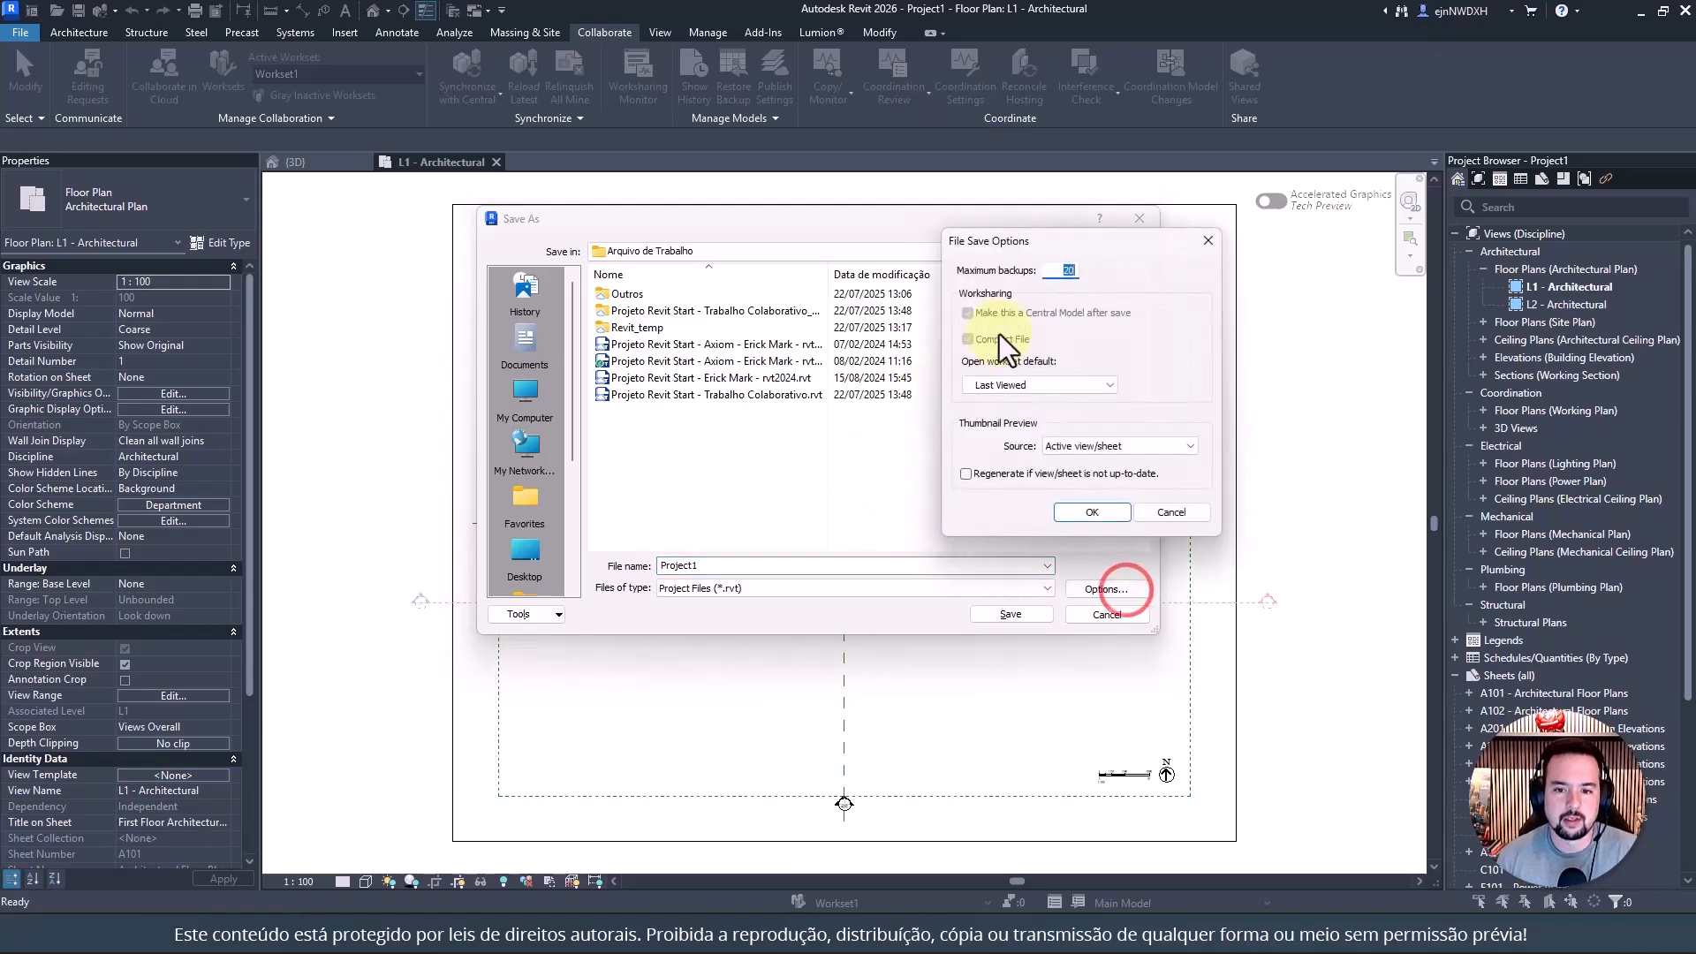
{"action": "left_click_drag", "start_coordinate": [1092, 237], "coordinate": [1104, 263]}
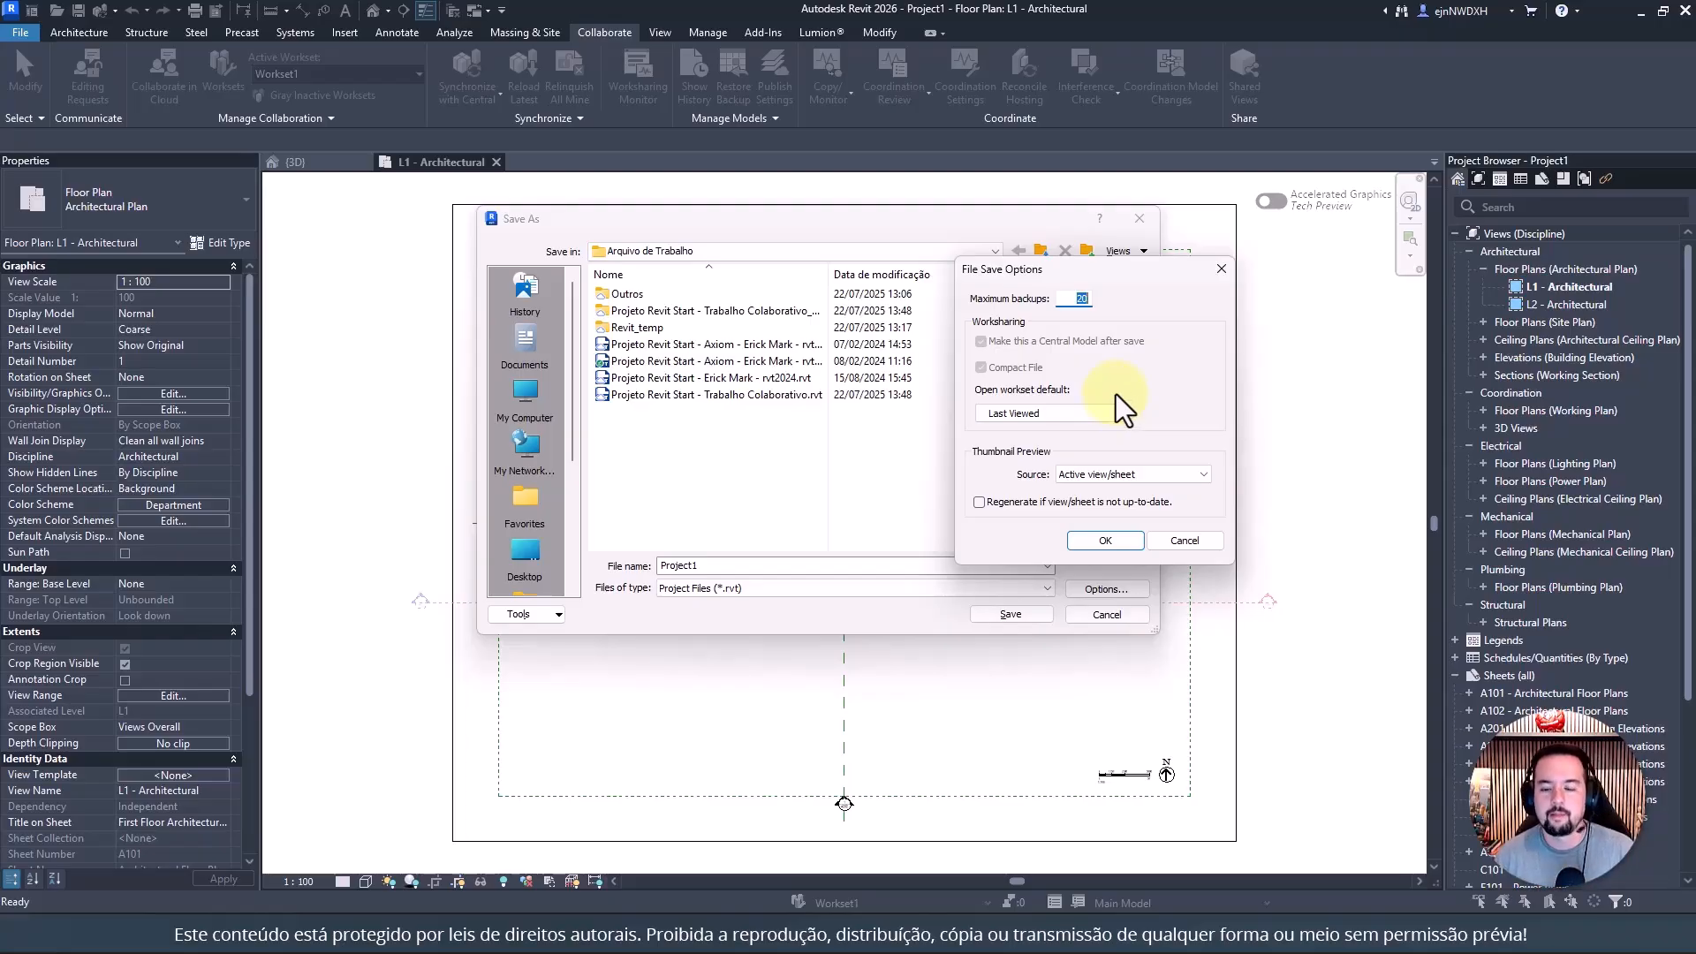
Try the Specify and Last Viewed choices for the Open workset default in the File Save Options
{"action": "left_click", "coordinate": [1054, 413]}
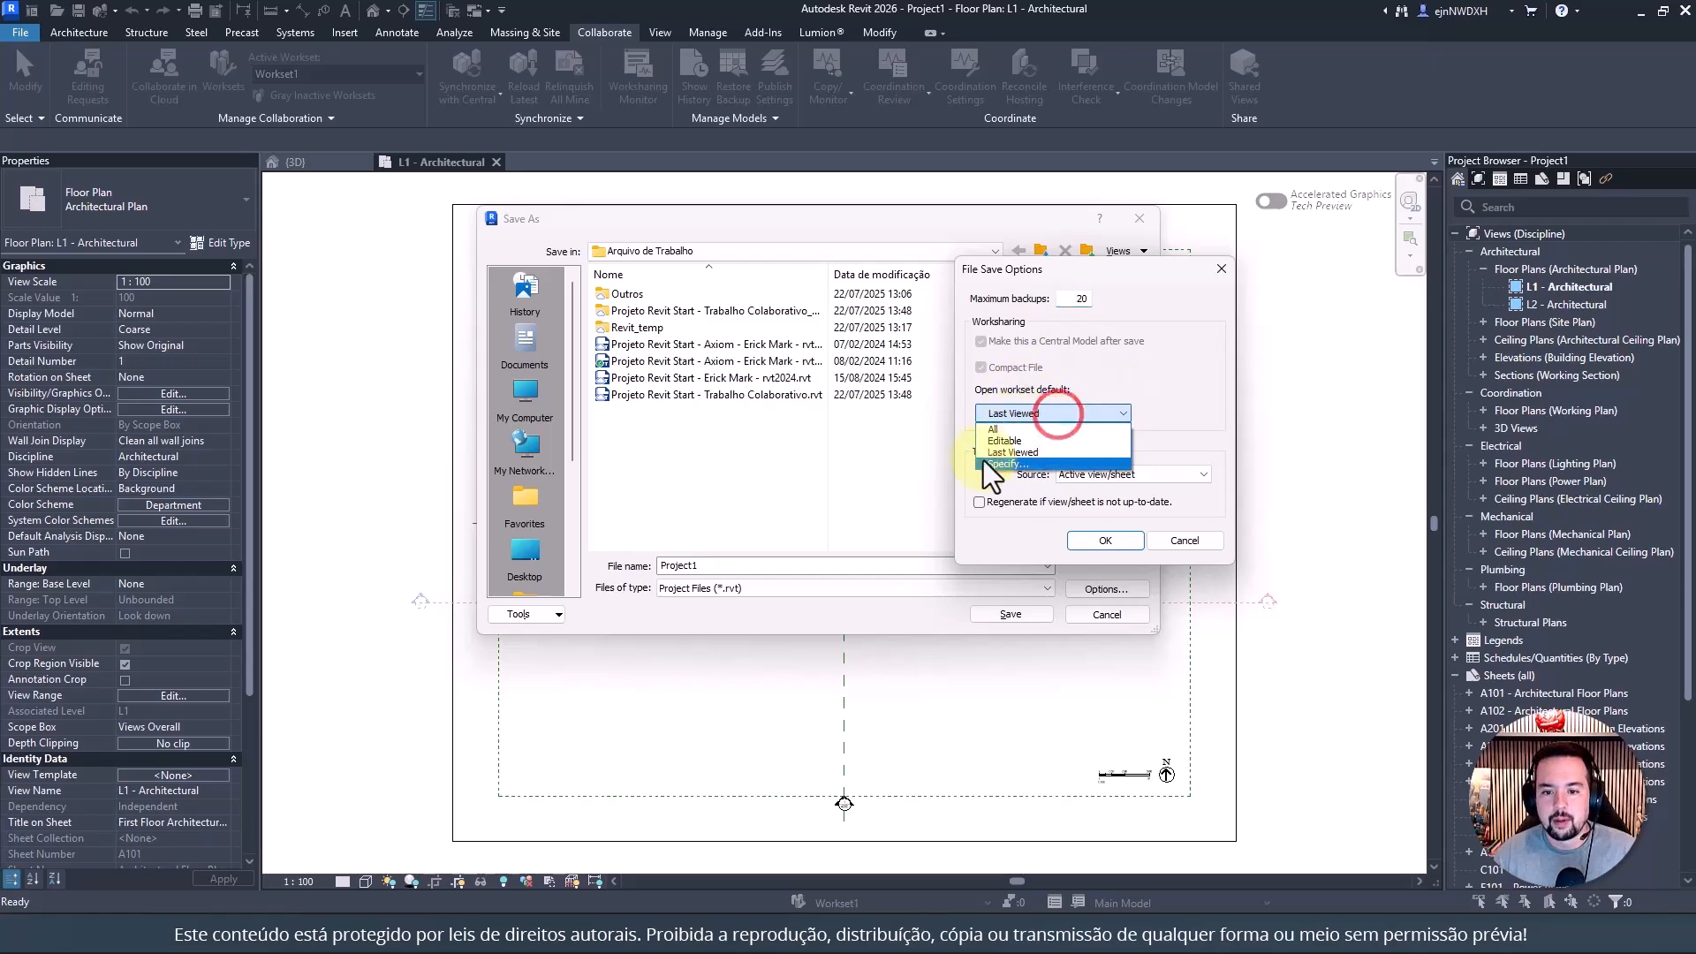
{"action": "left_click", "coordinate": [1036, 466]}
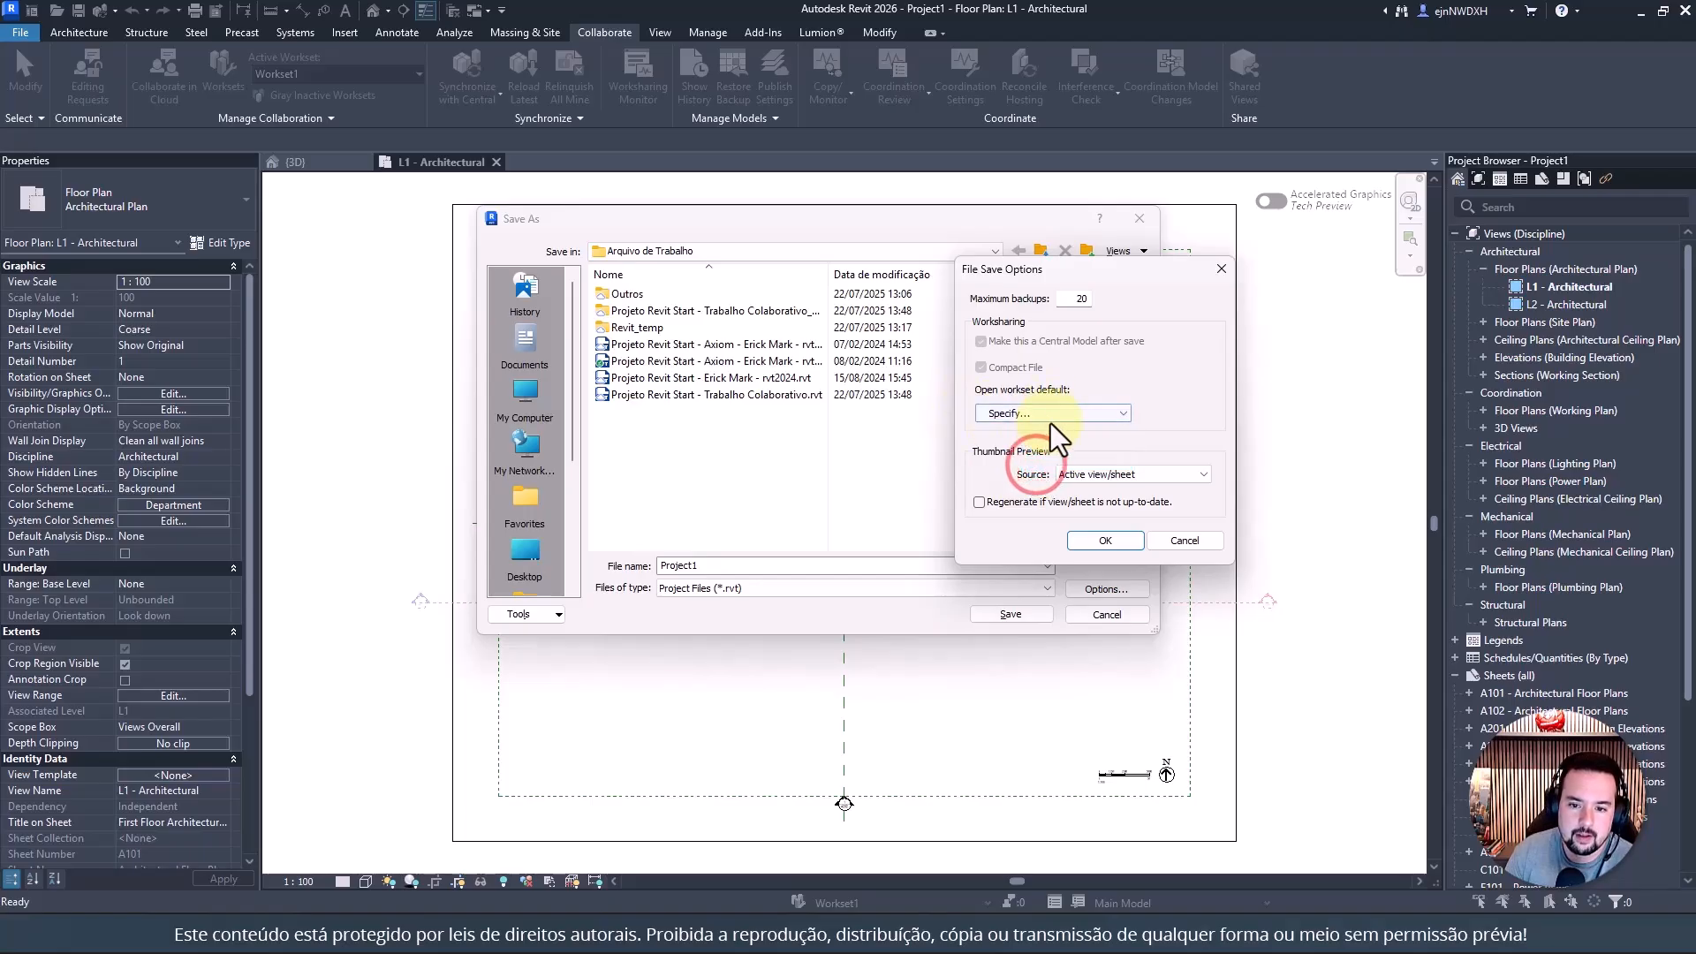
{"action": "left_click", "coordinate": [1051, 416]}
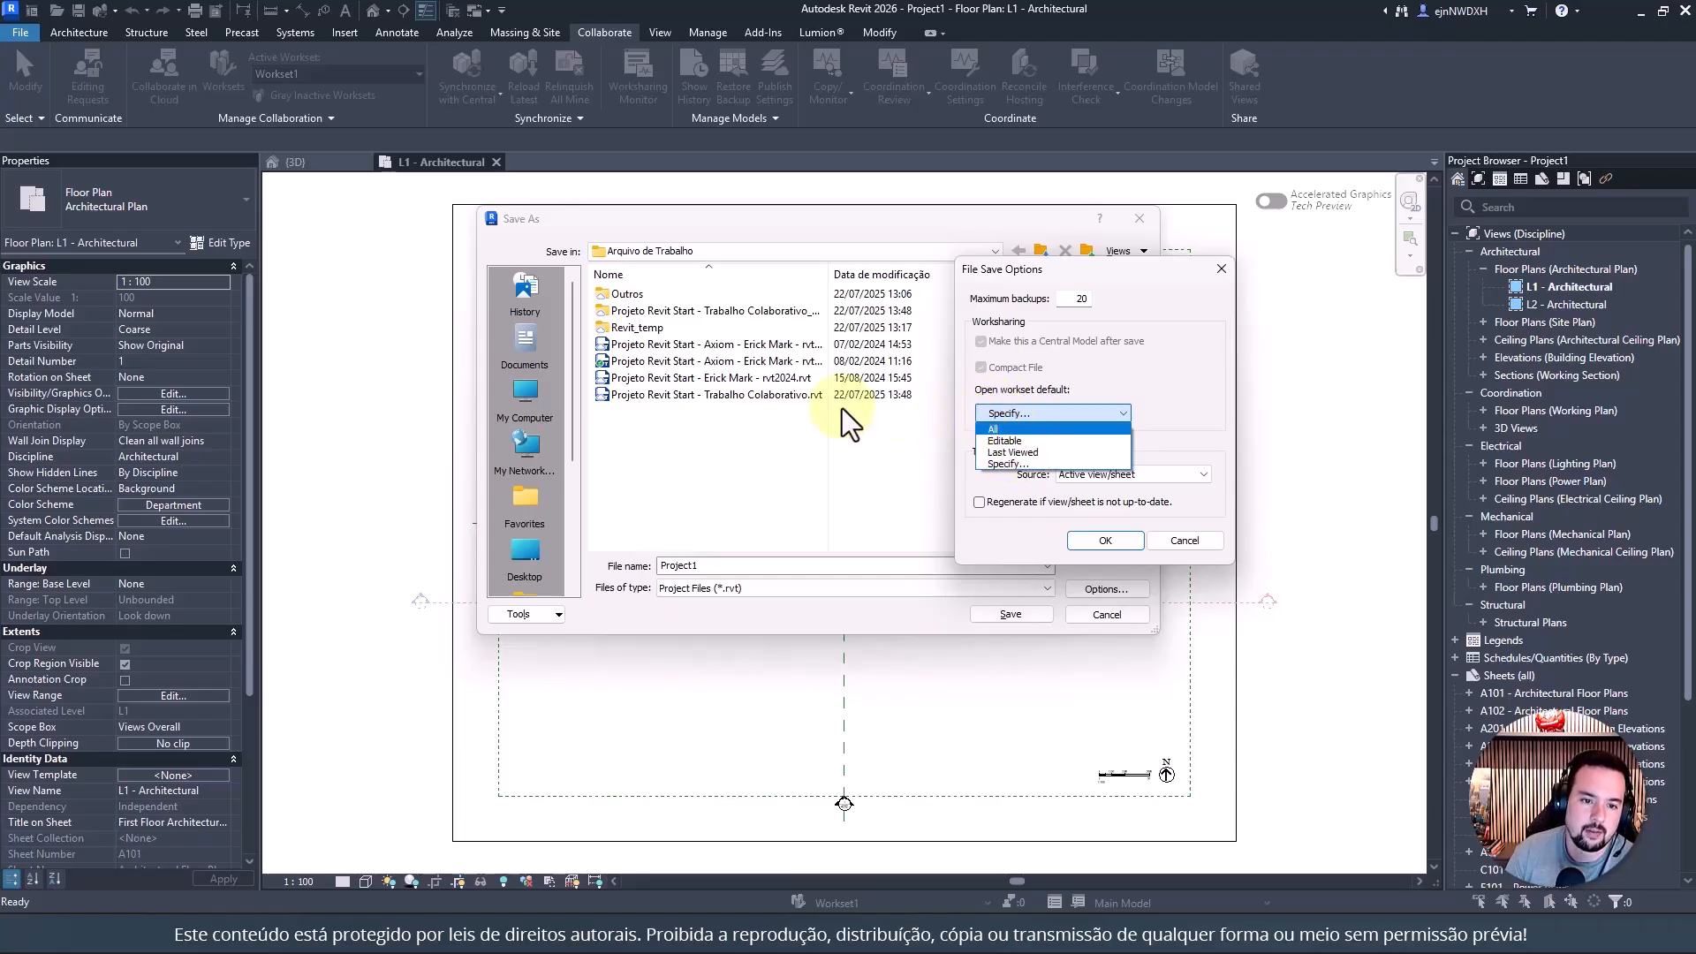
{"action": "left_click", "coordinate": [1015, 464]}
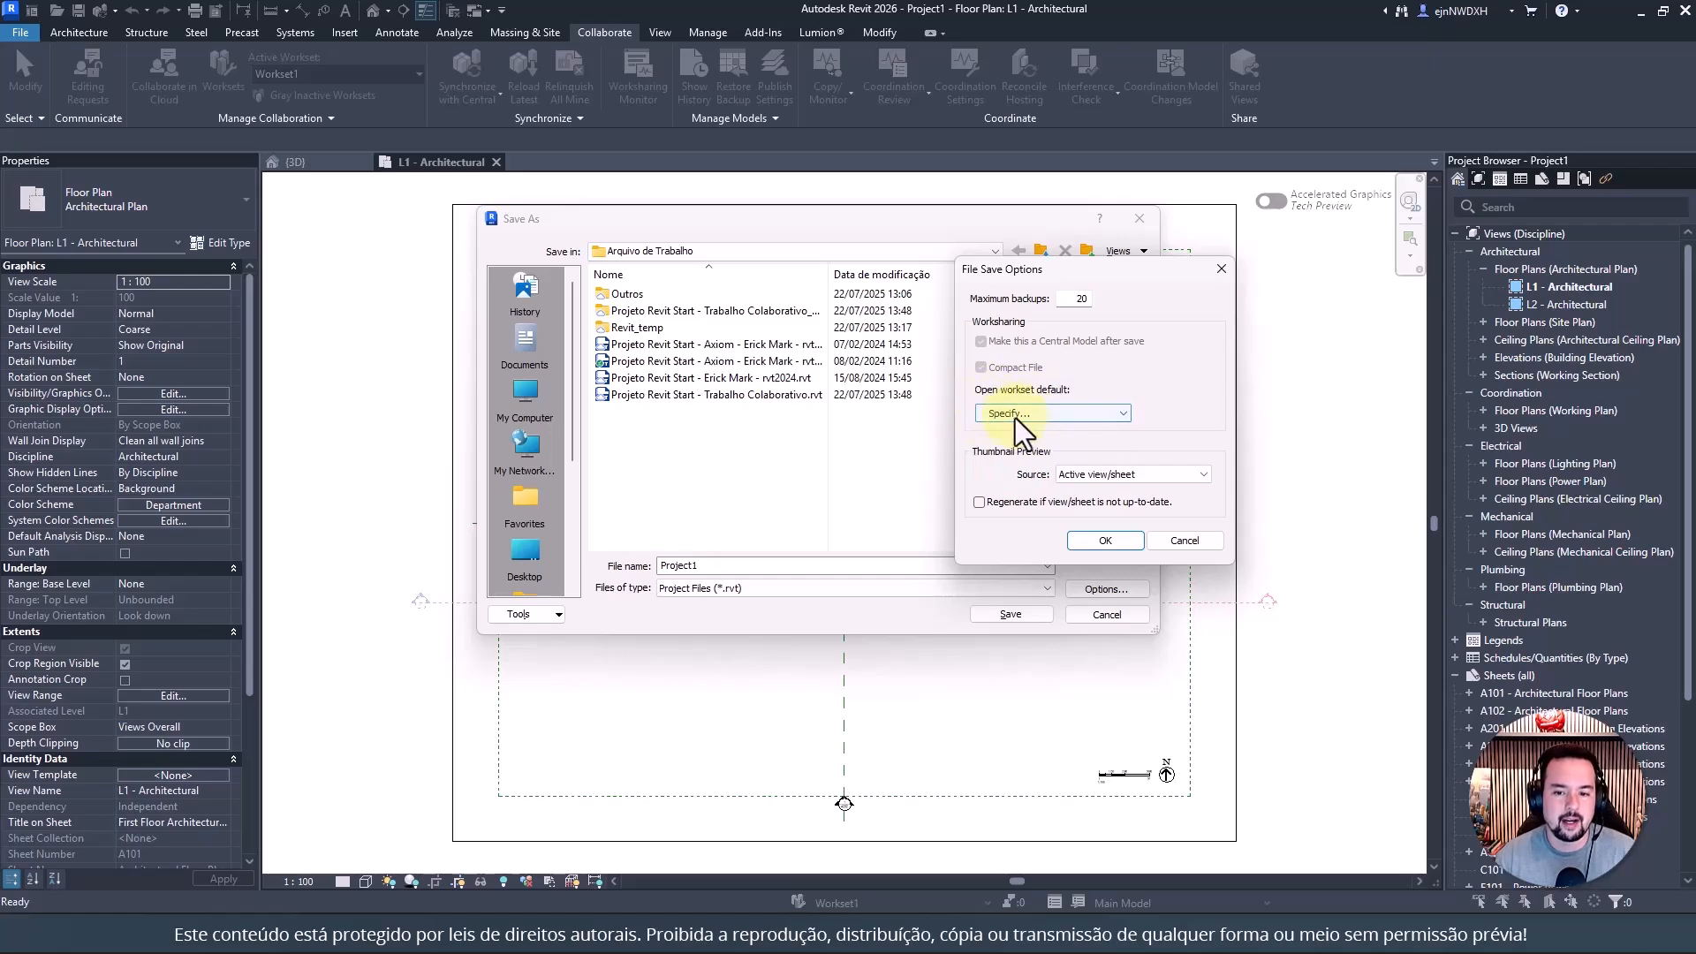
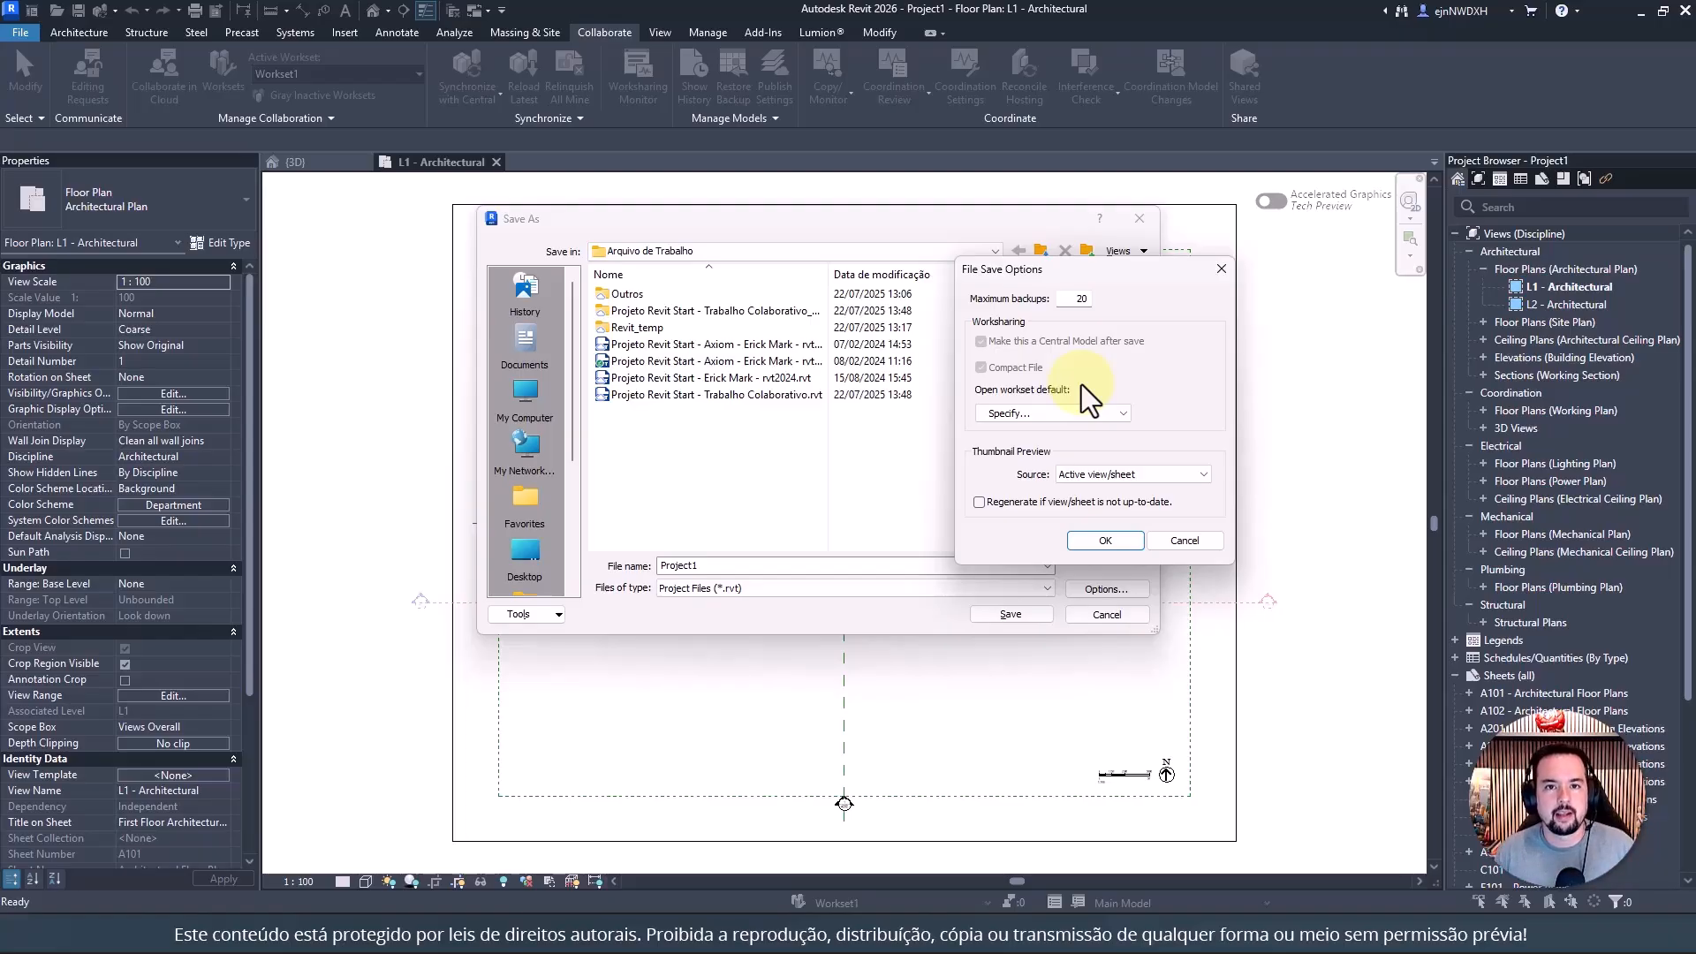
{"action": "left_click", "coordinate": [1080, 410]}
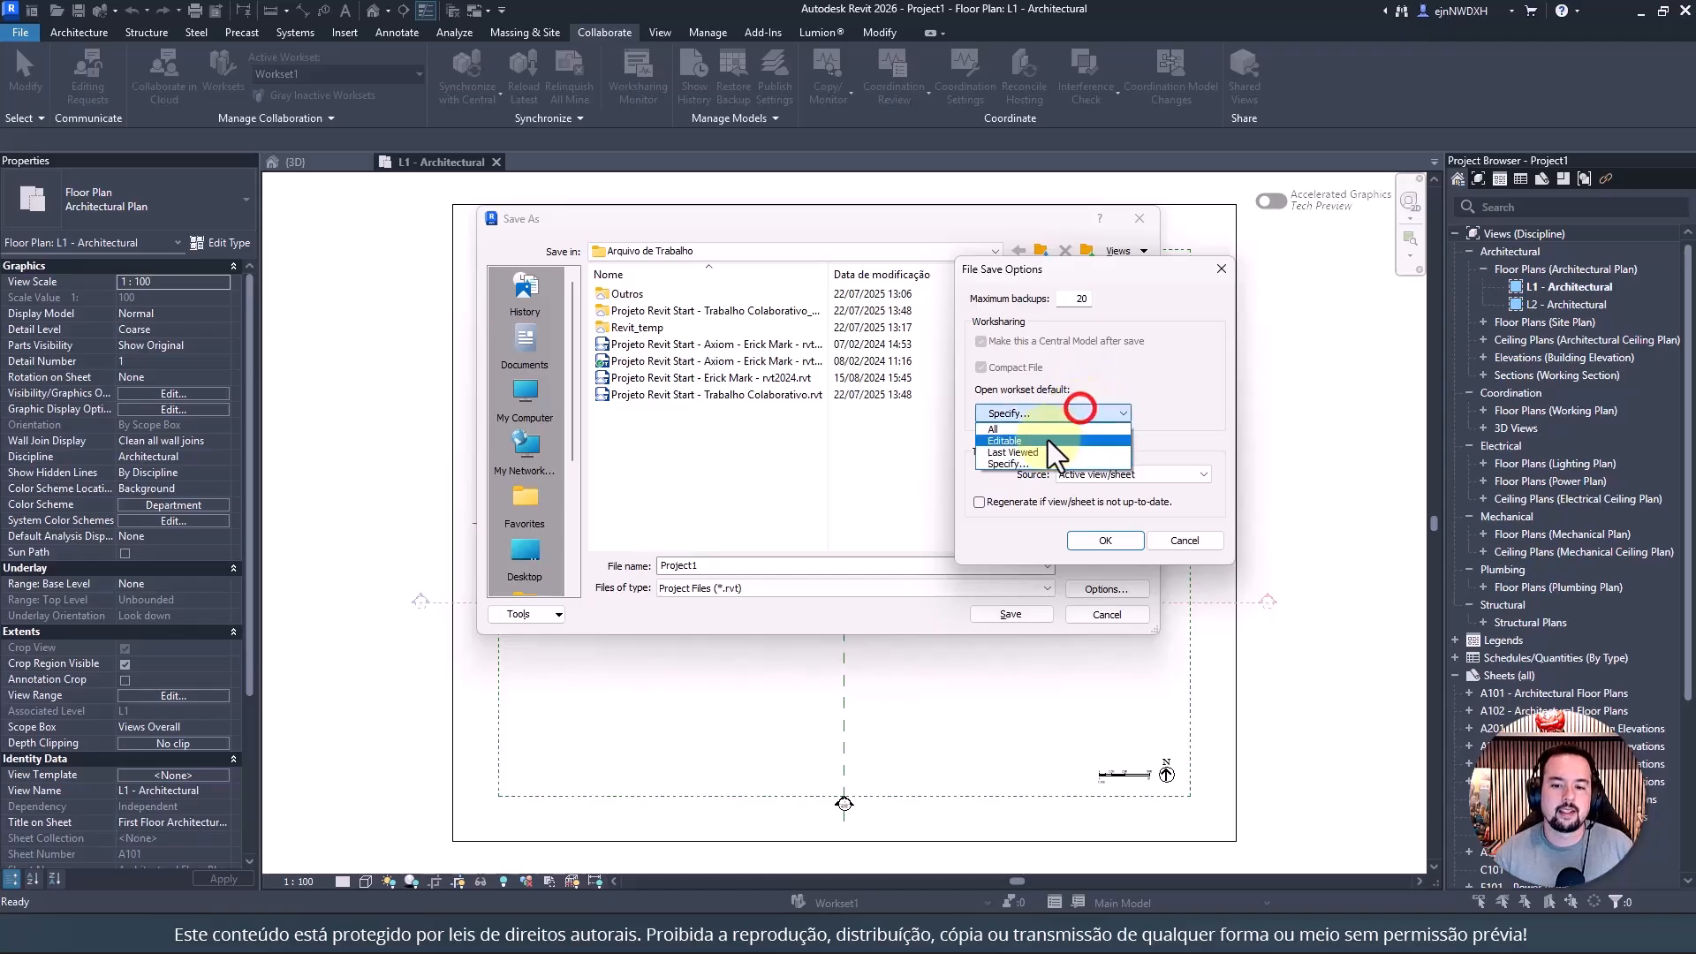
{"action": "left_click", "coordinate": [1030, 458]}
{"action": "left_click", "coordinate": [1044, 413]}
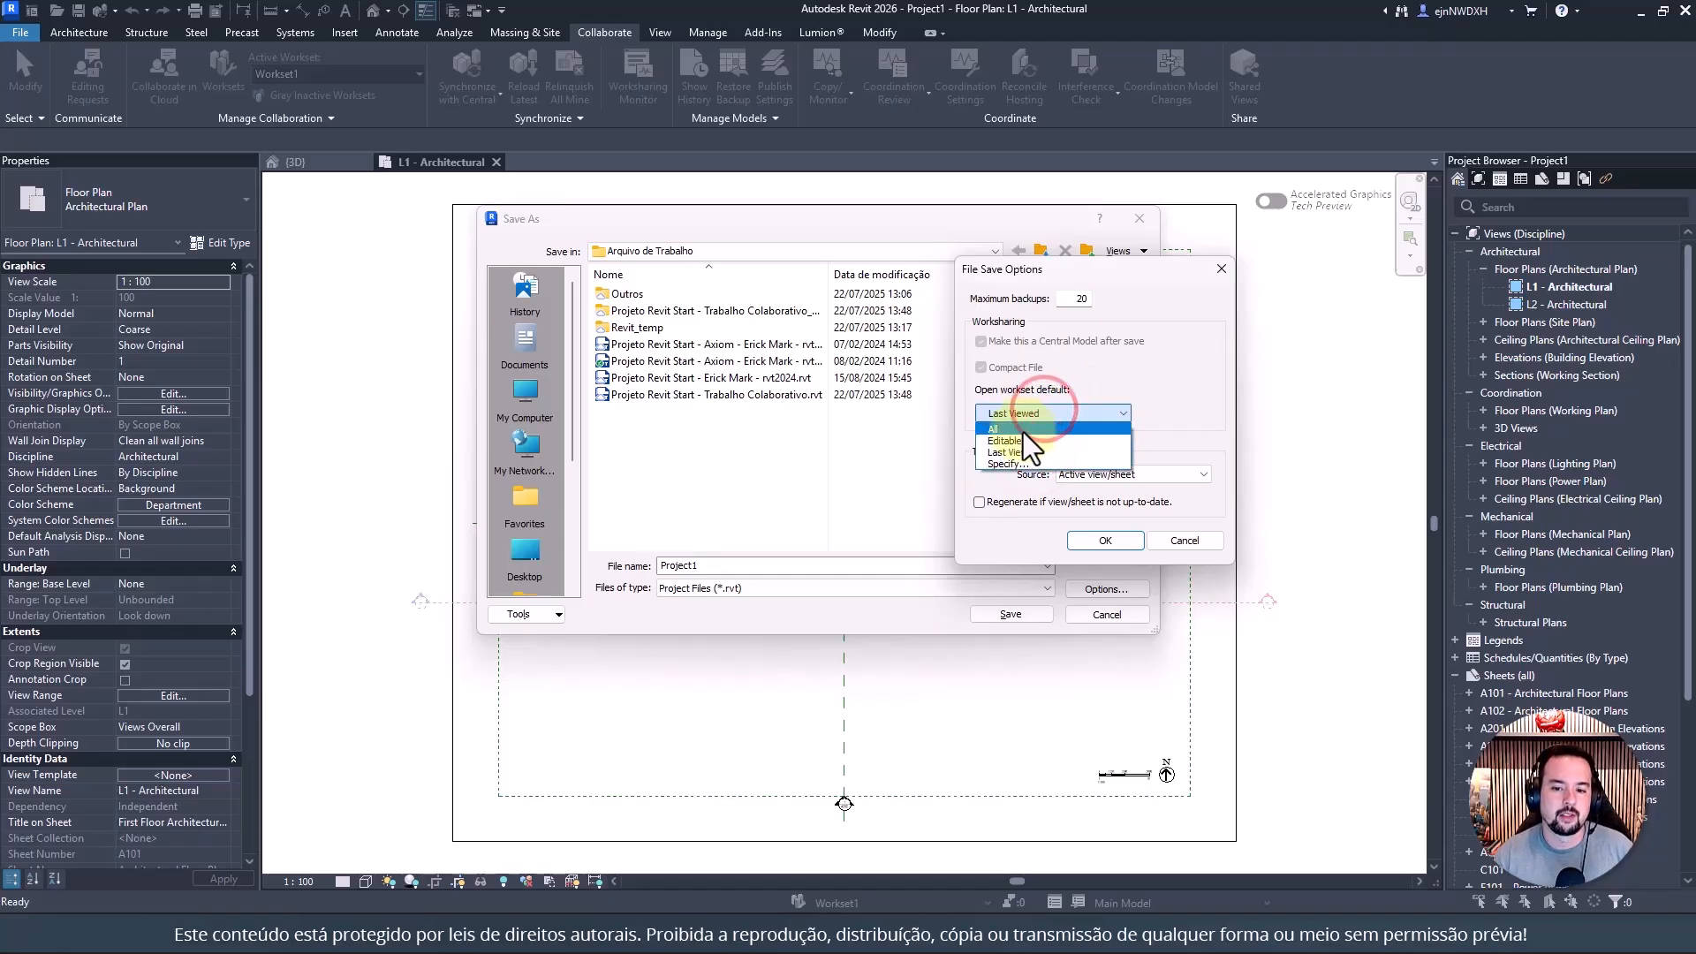
{"action": "left_click", "coordinate": [1032, 453]}
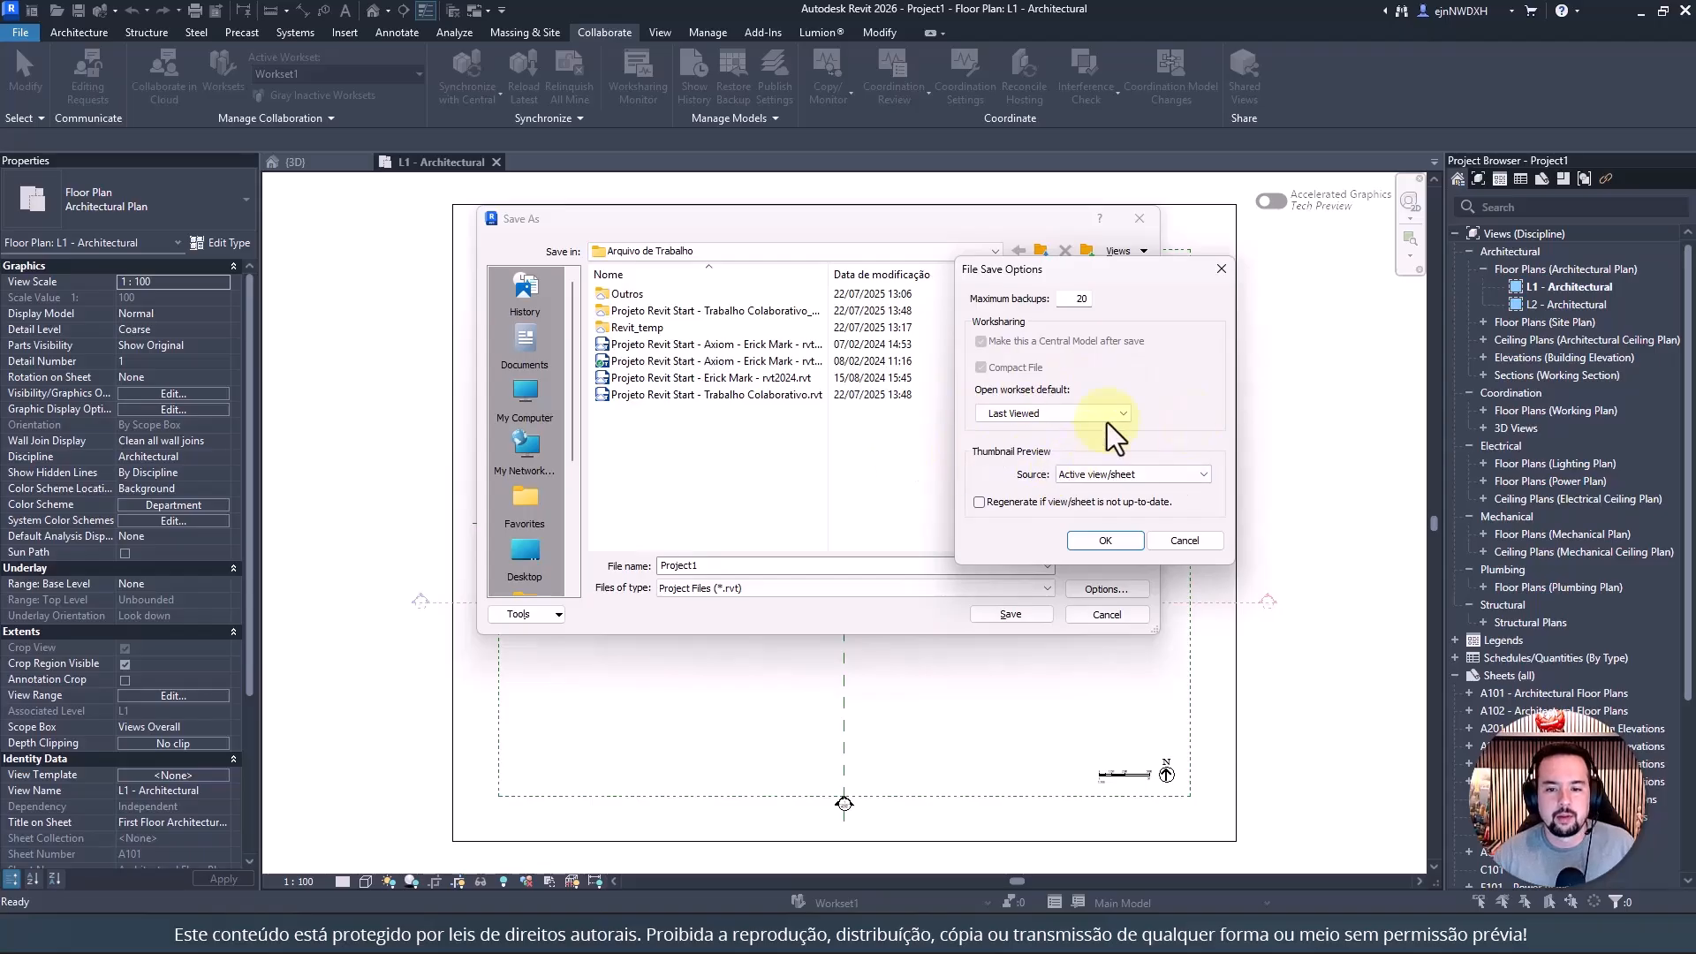
{"action": "left_click", "coordinate": [1062, 413]}
{"action": "left_click", "coordinate": [1000, 463]}
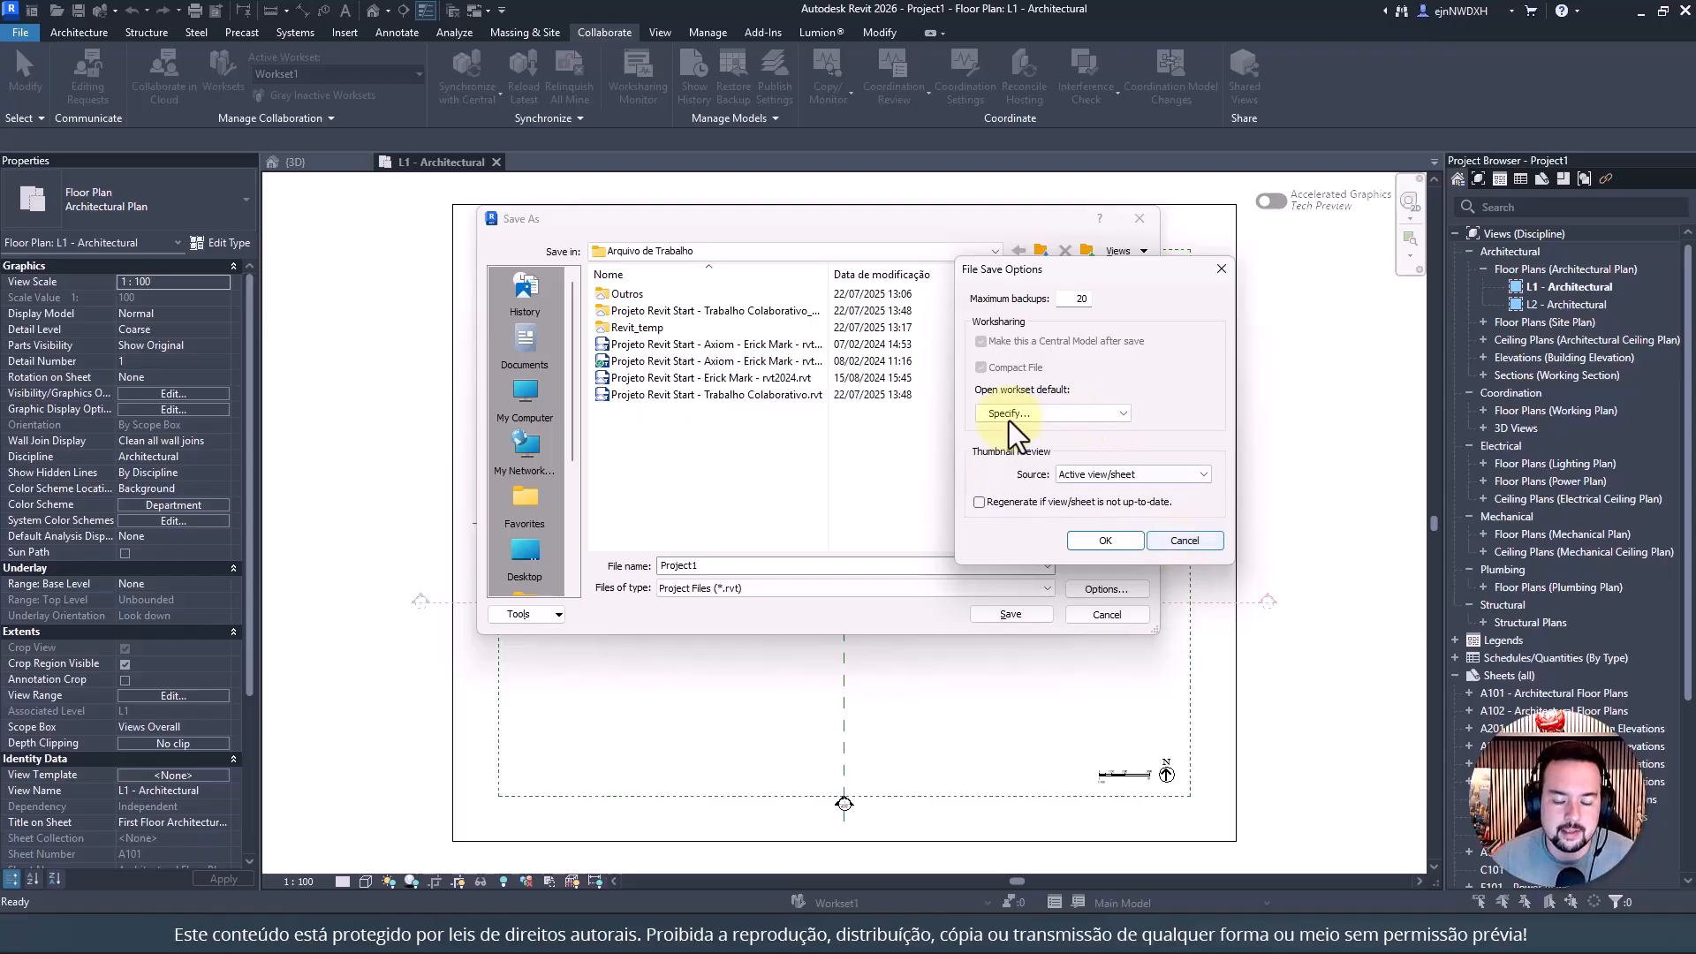
Cancel the save options and the Save As operation, and close Project1 without saving its changes
{"action": "left_click", "coordinate": [1180, 537]}
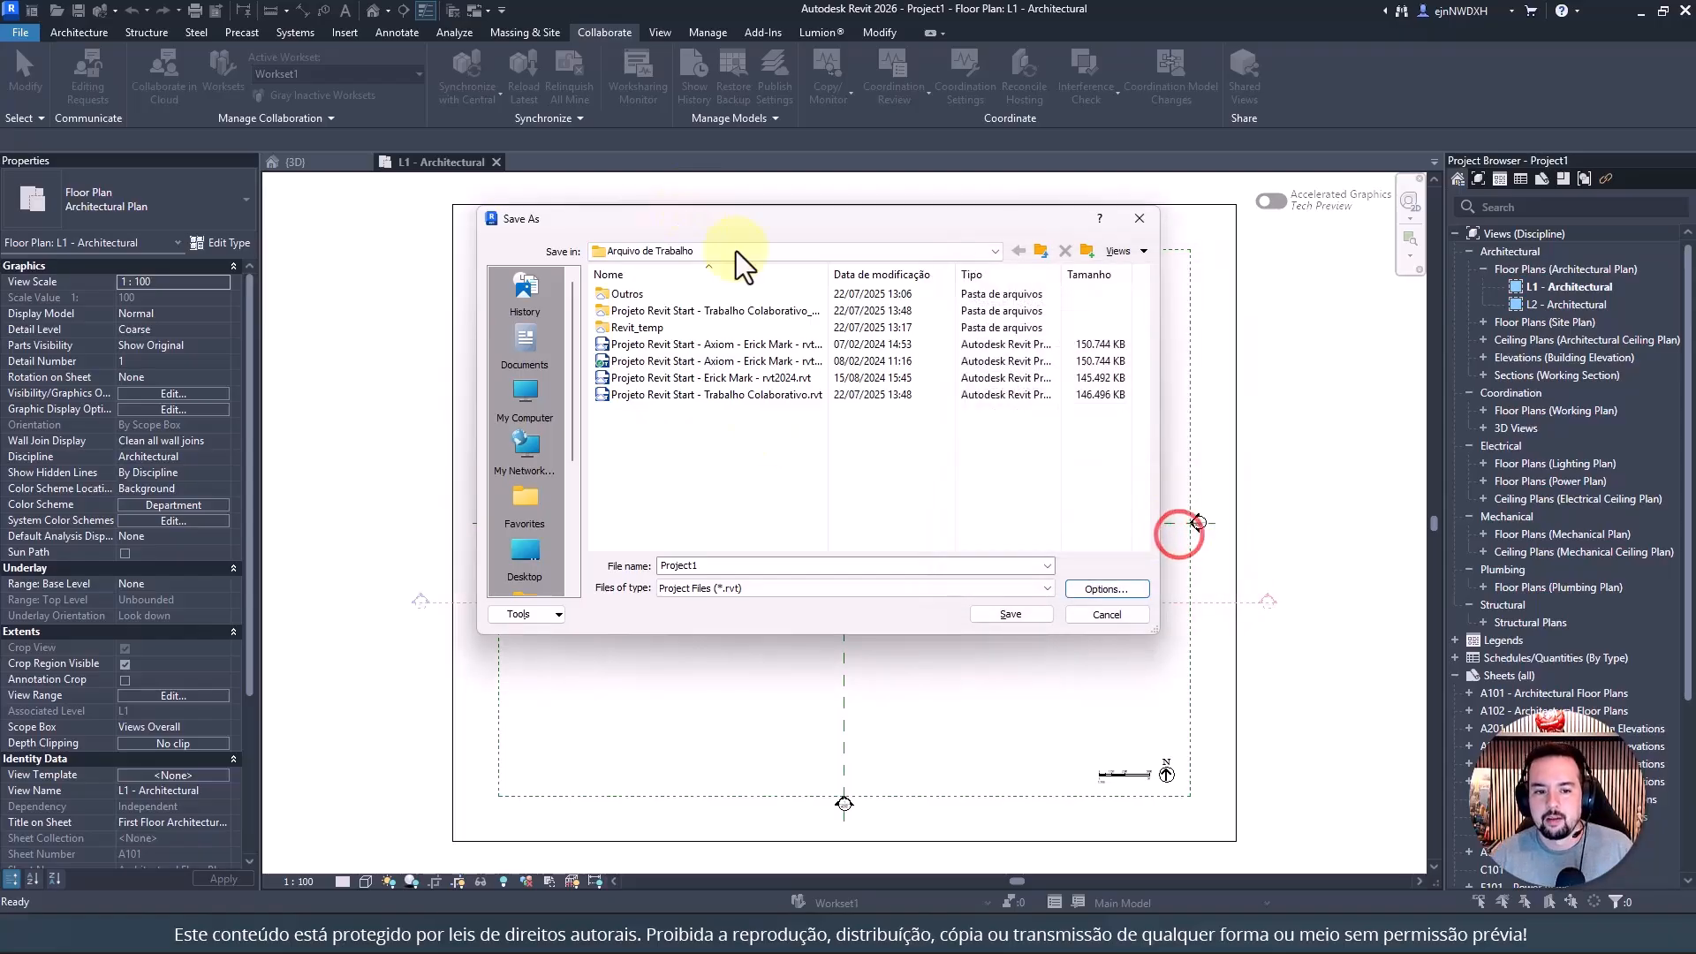
{"action": "left_click", "coordinate": [1098, 613]}
{"action": "left_click", "coordinate": [495, 162]}
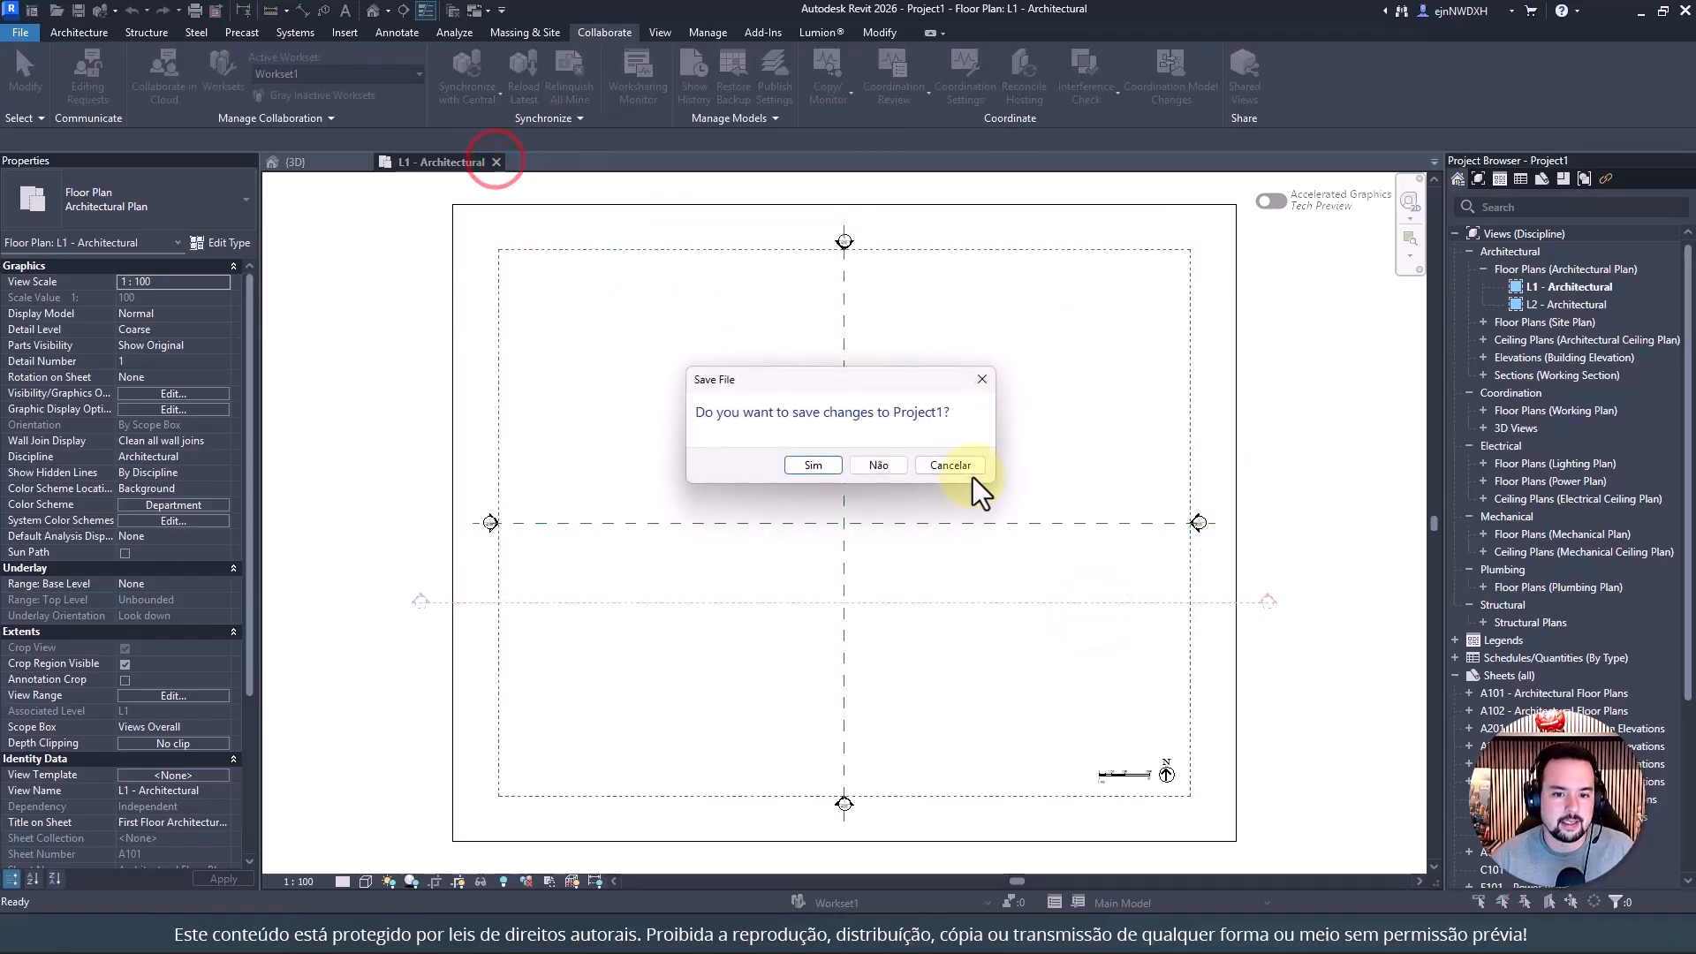
{"action": "left_click", "coordinate": [886, 460]}
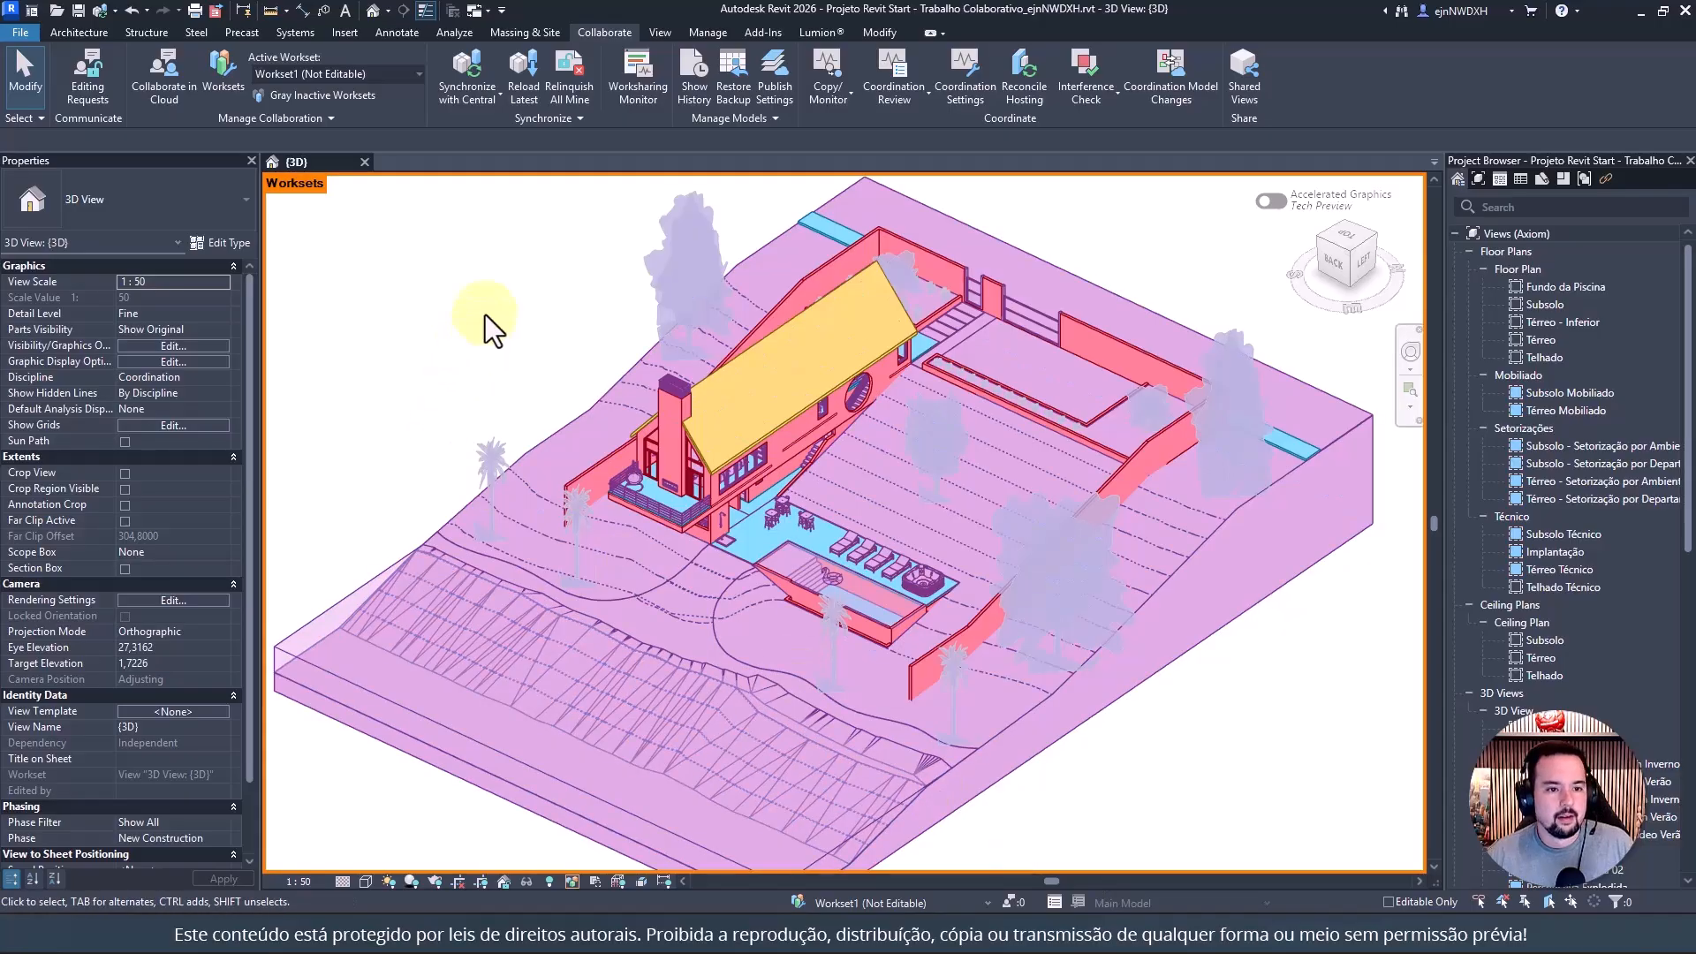
Review the project's user-created worksets in the Worksets dialog and close it without changes
{"action": "left_click", "coordinate": [221, 74]}
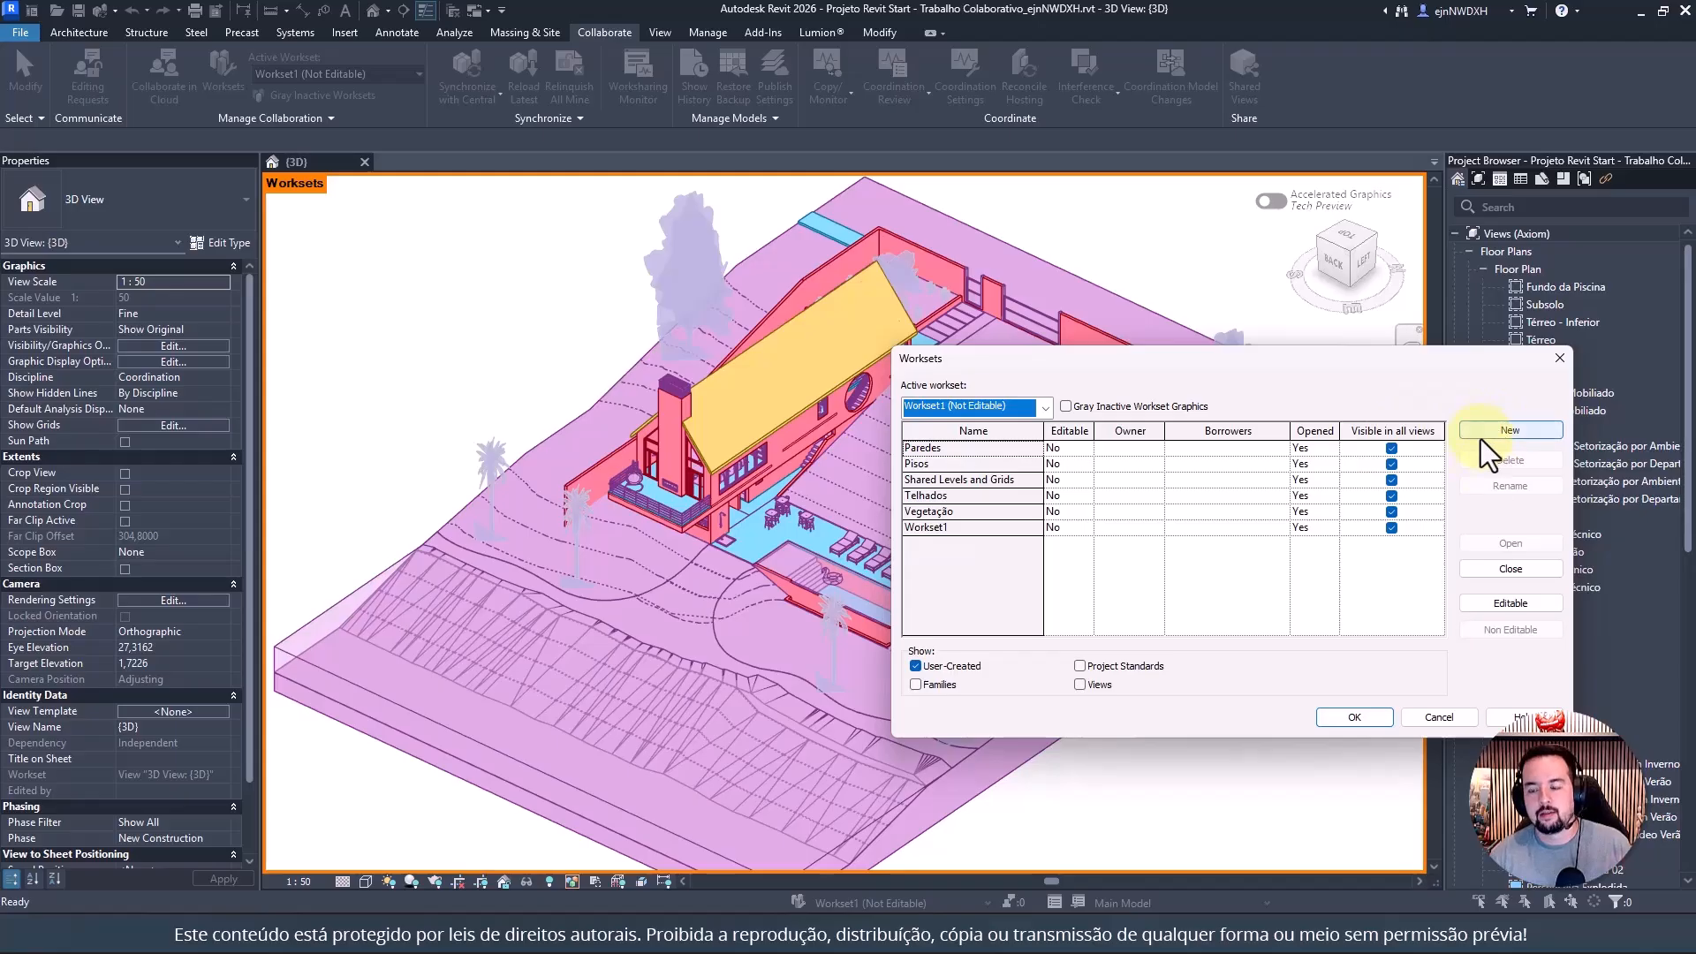
{"action": "left_click", "coordinate": [1435, 718]}
{"action": "left_click", "coordinate": [1099, 757]}
Examine the workset visibility choices for Paredes in the 3D view's Visibility/Graphic Overrides and close them without changes
{"action": "key", "text": "g"}
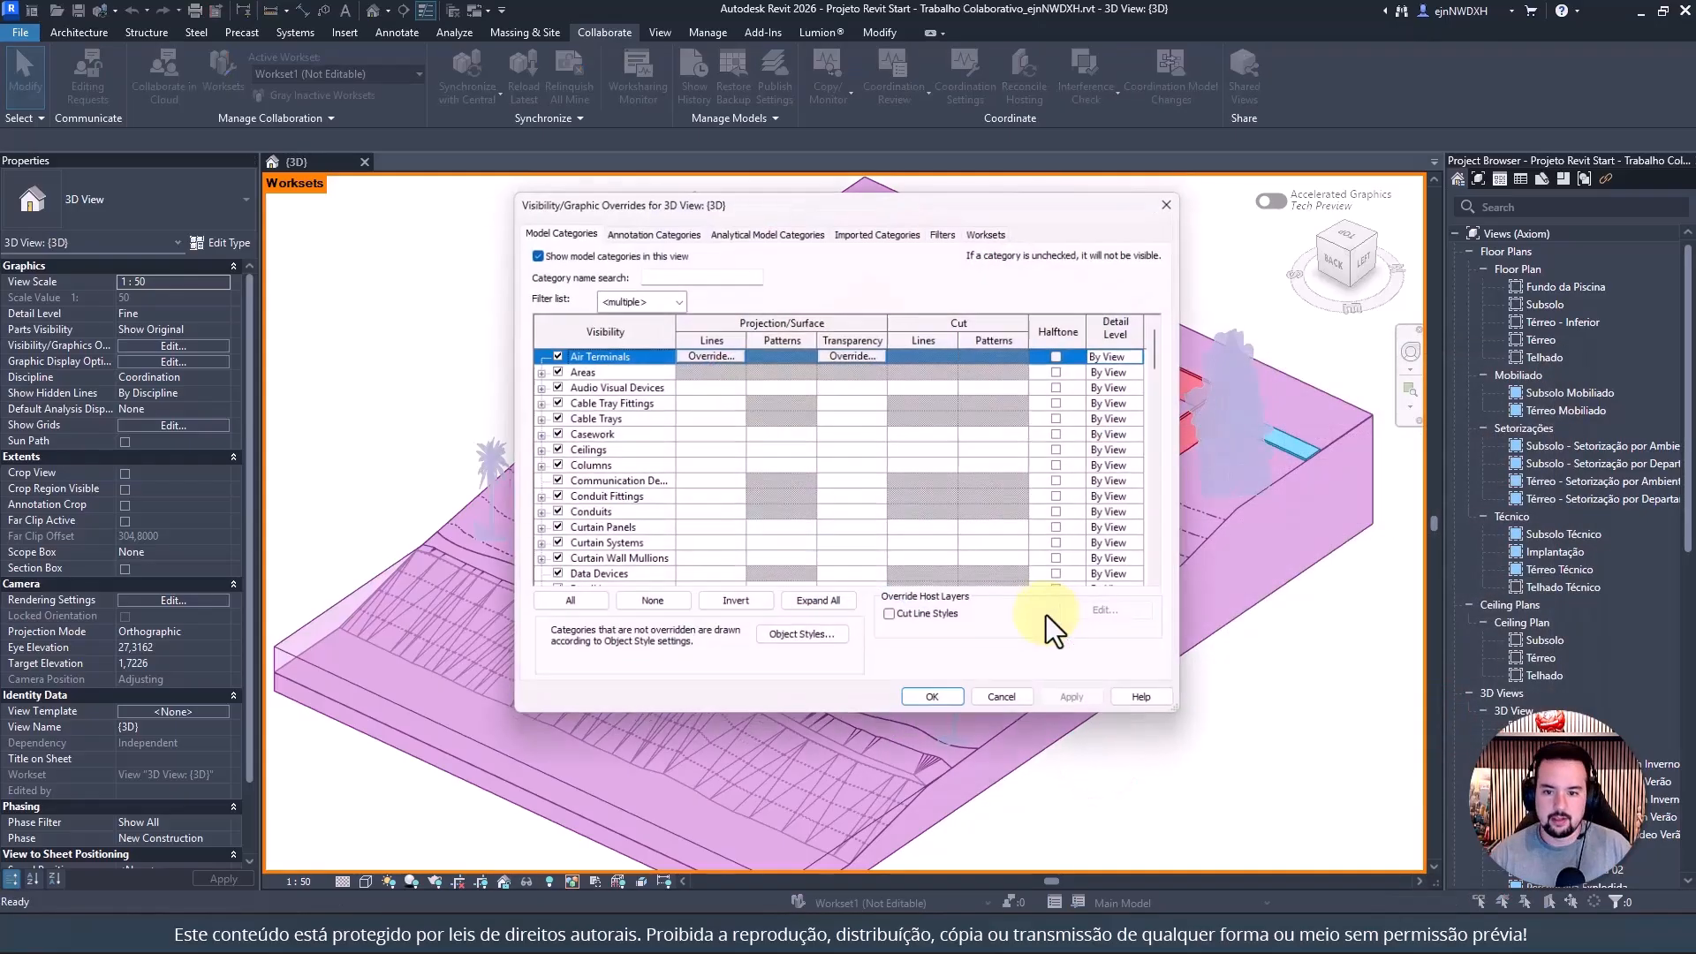
{"action": "left_click", "coordinate": [1003, 235]}
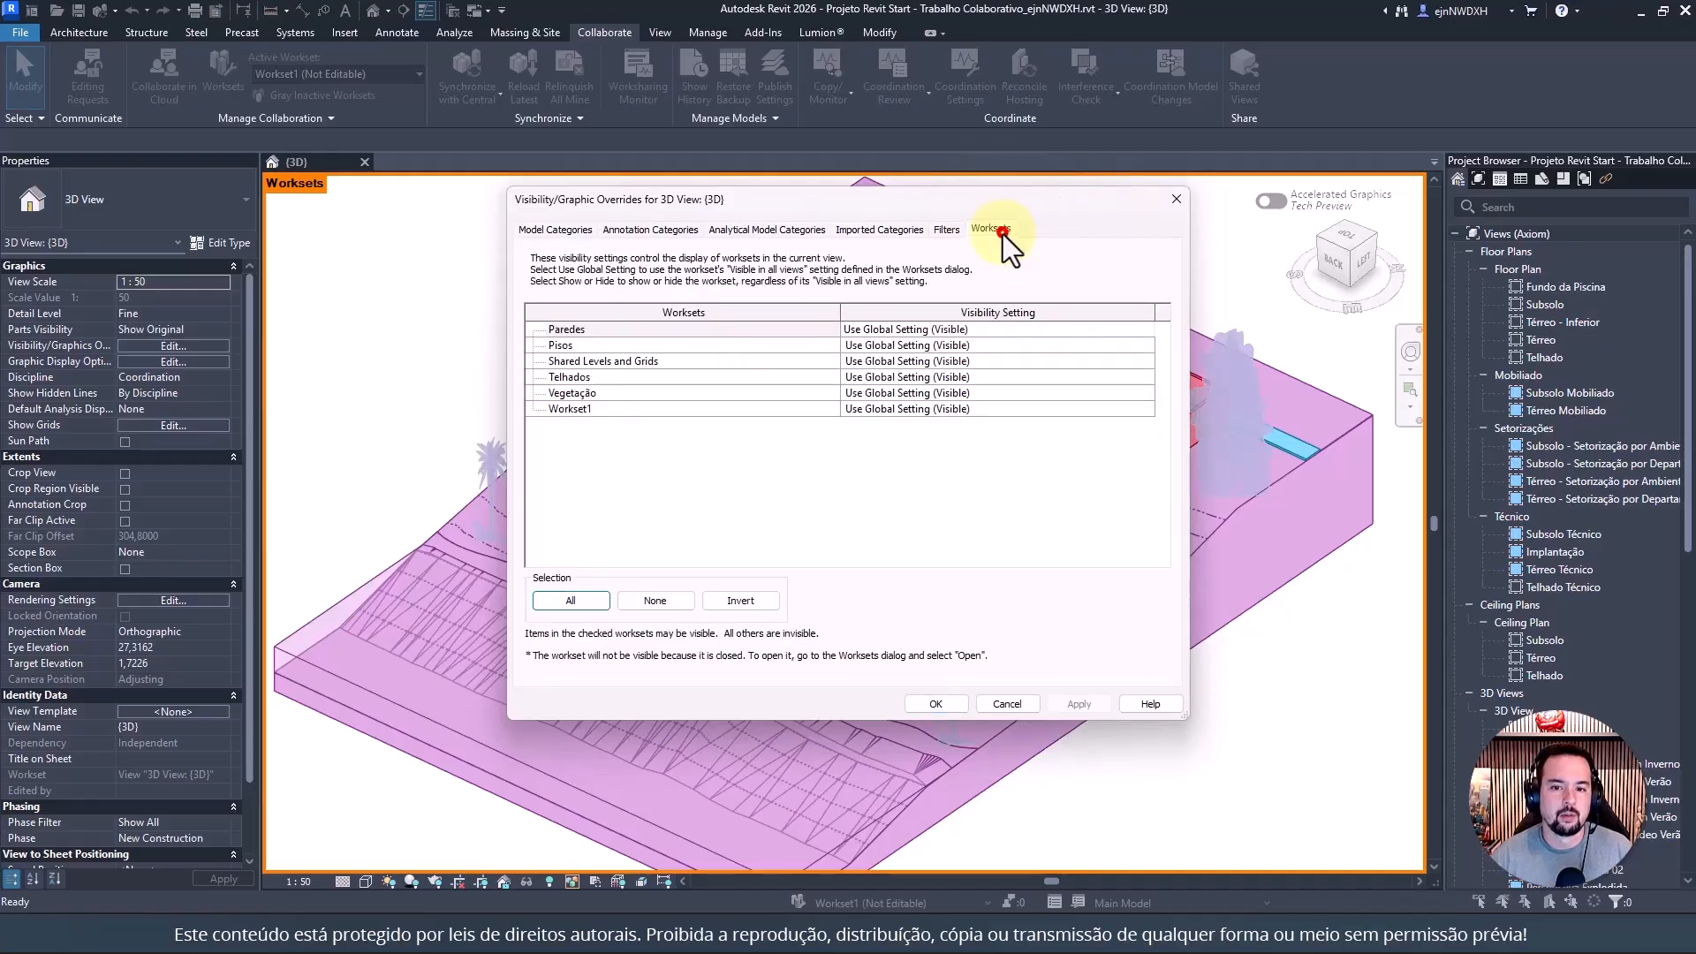
{"action": "left_click", "coordinate": [937, 330]}
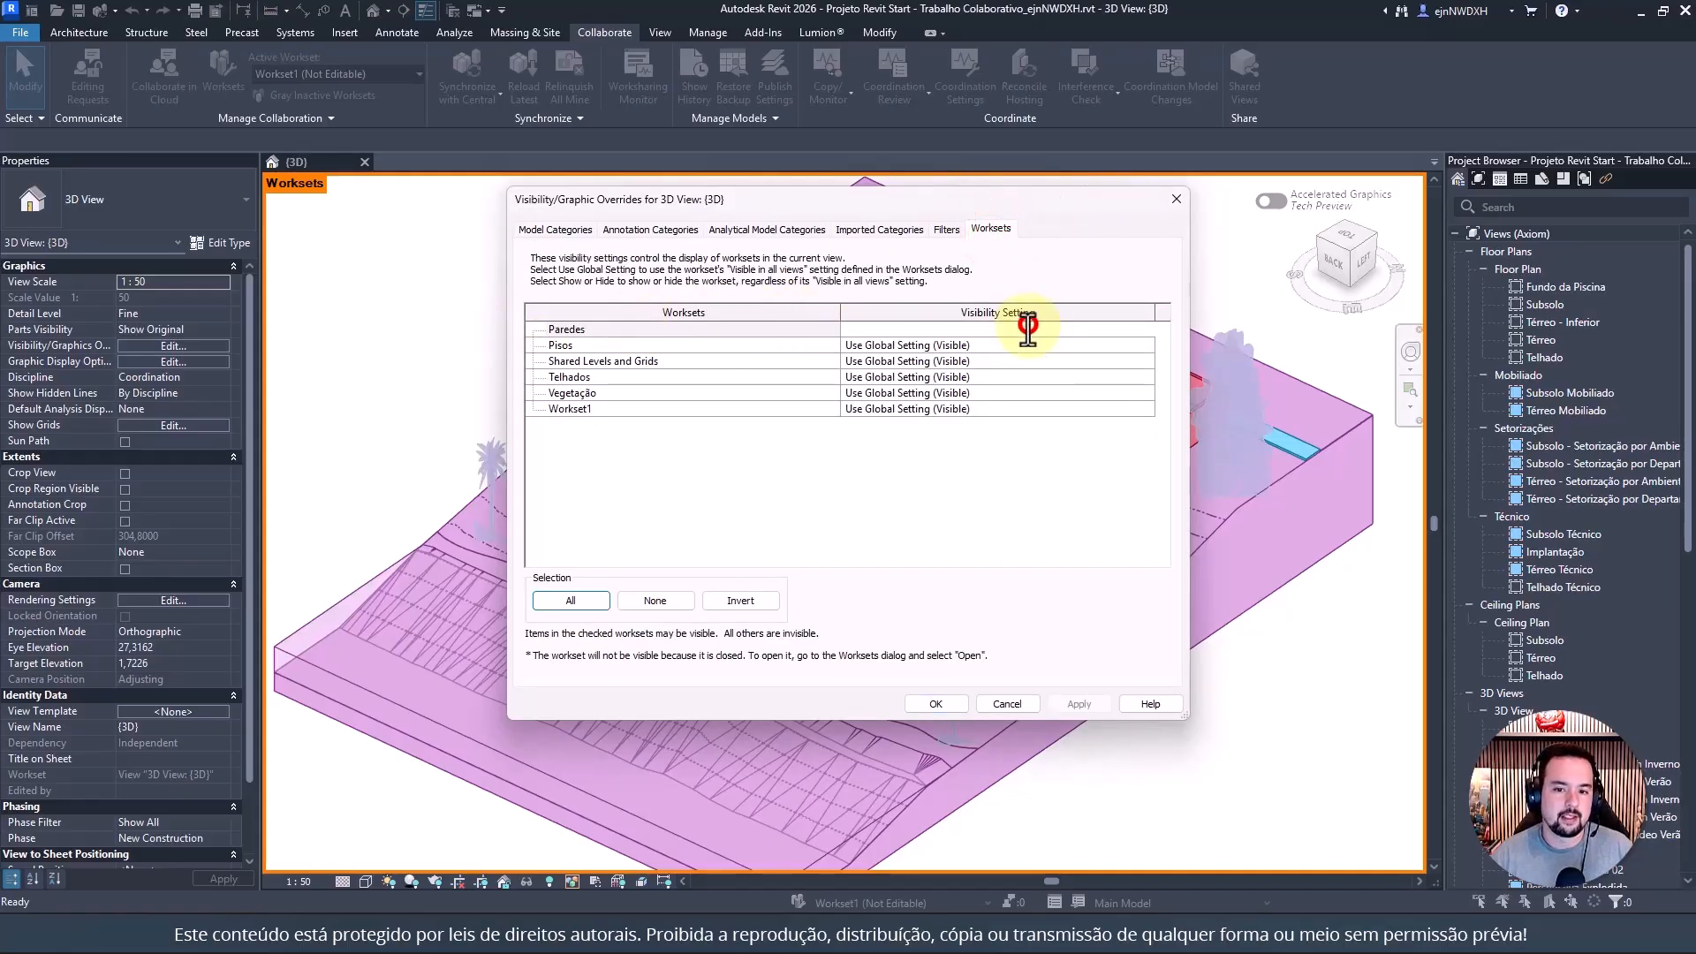
{"action": "left_click", "coordinate": [1147, 329]}
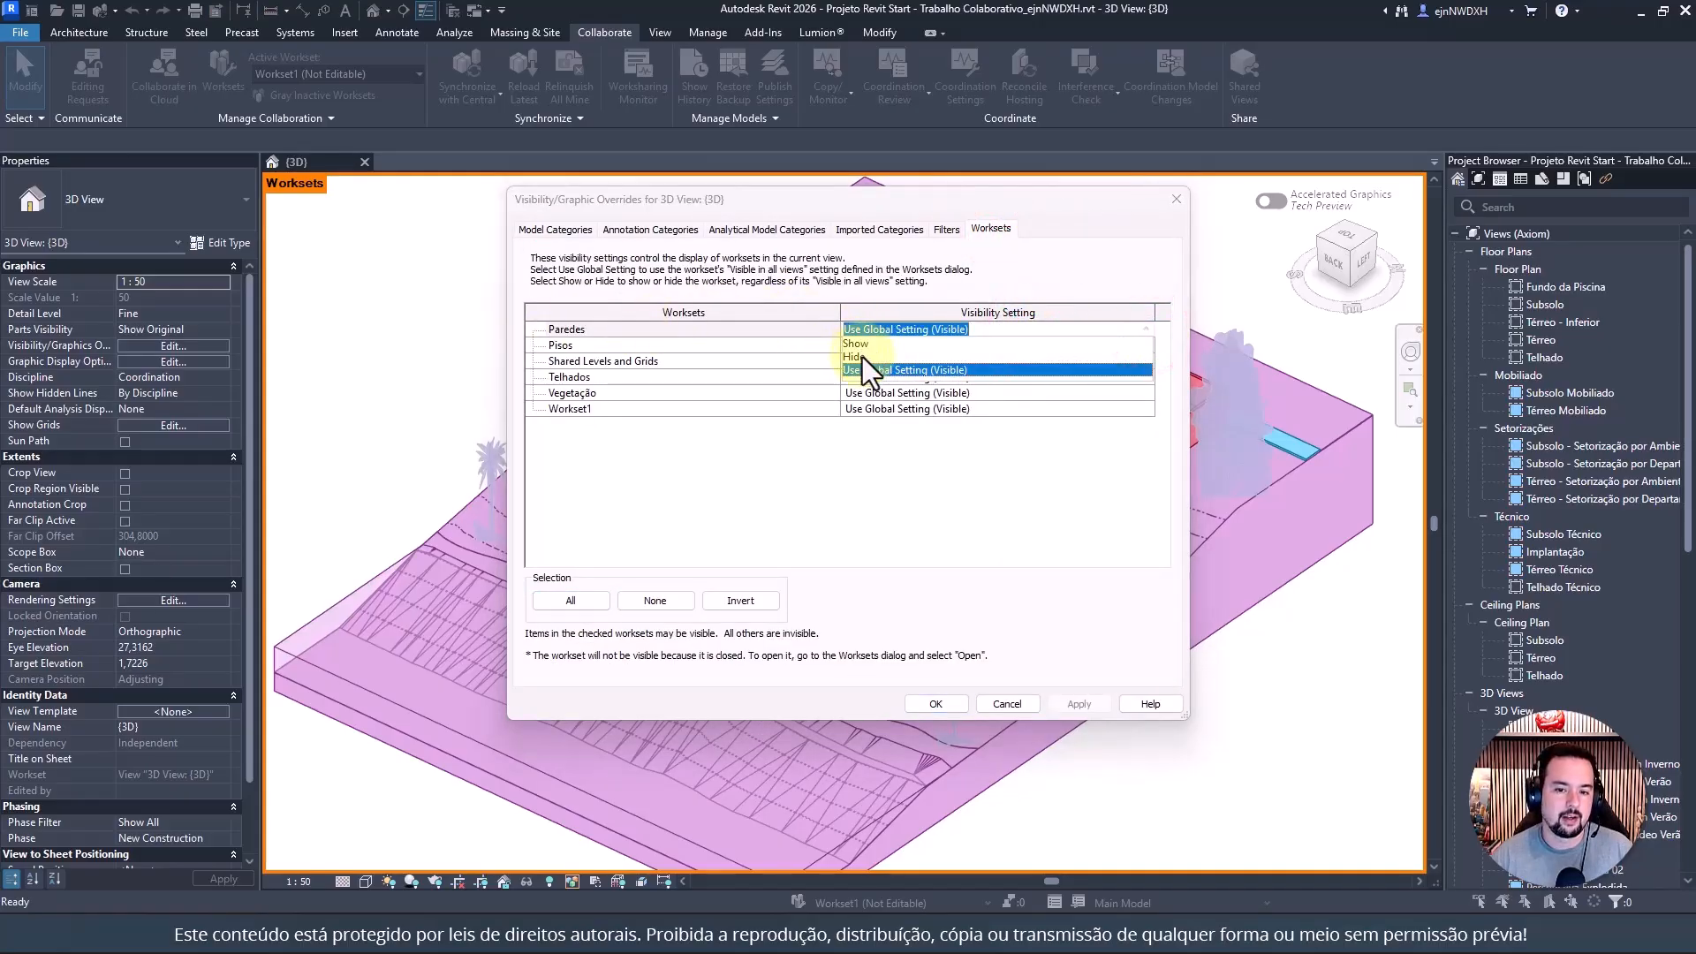
{"action": "left_click", "coordinate": [1093, 264]}
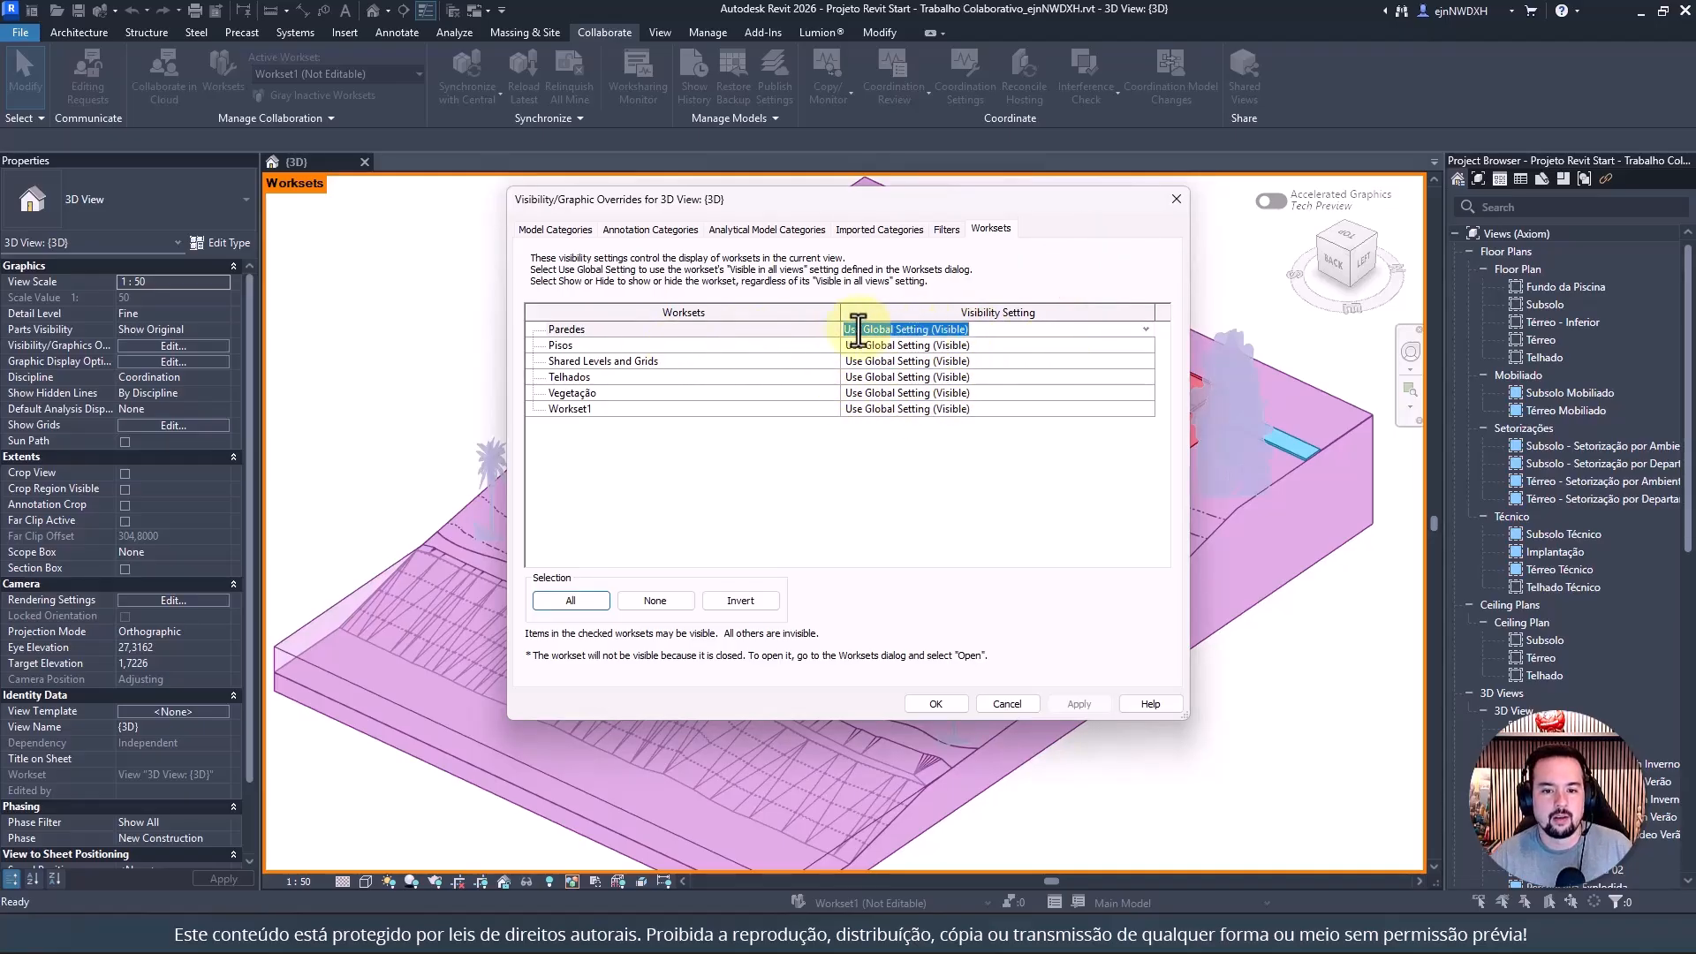
{"action": "left_click", "coordinate": [970, 331]}
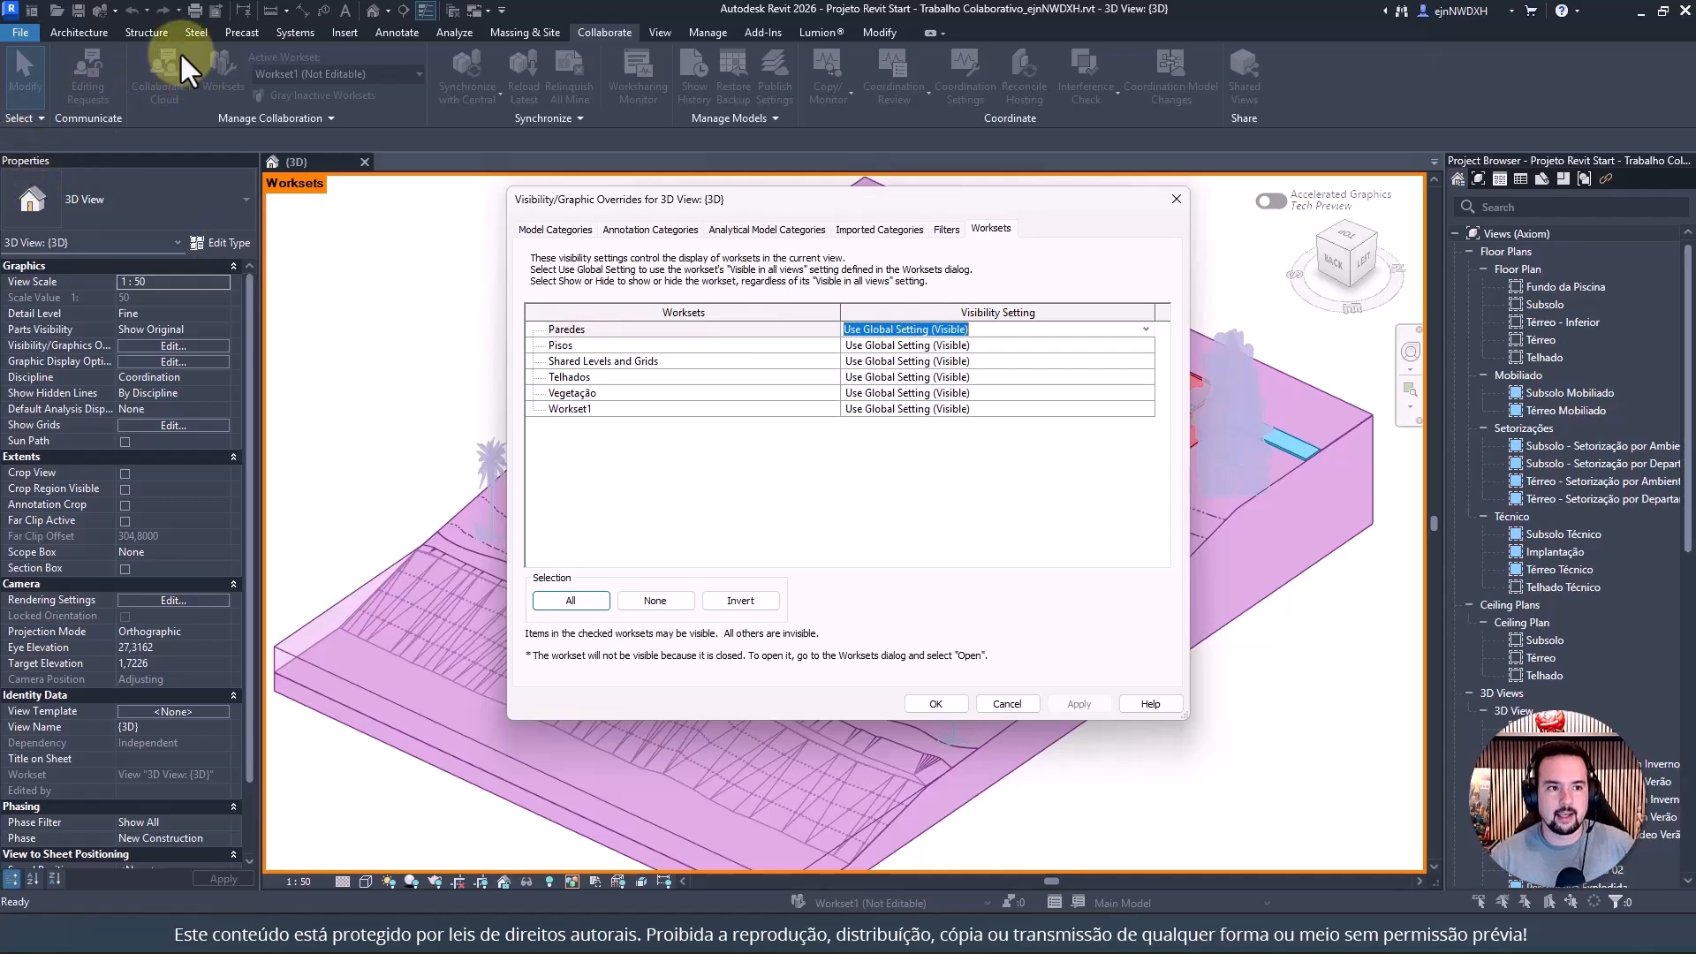
{"action": "key", "text": "Escape"}
Check the Visible in all views settings of the worksets that act as the global visibility setting
{"action": "left_click", "coordinate": [226, 72]}
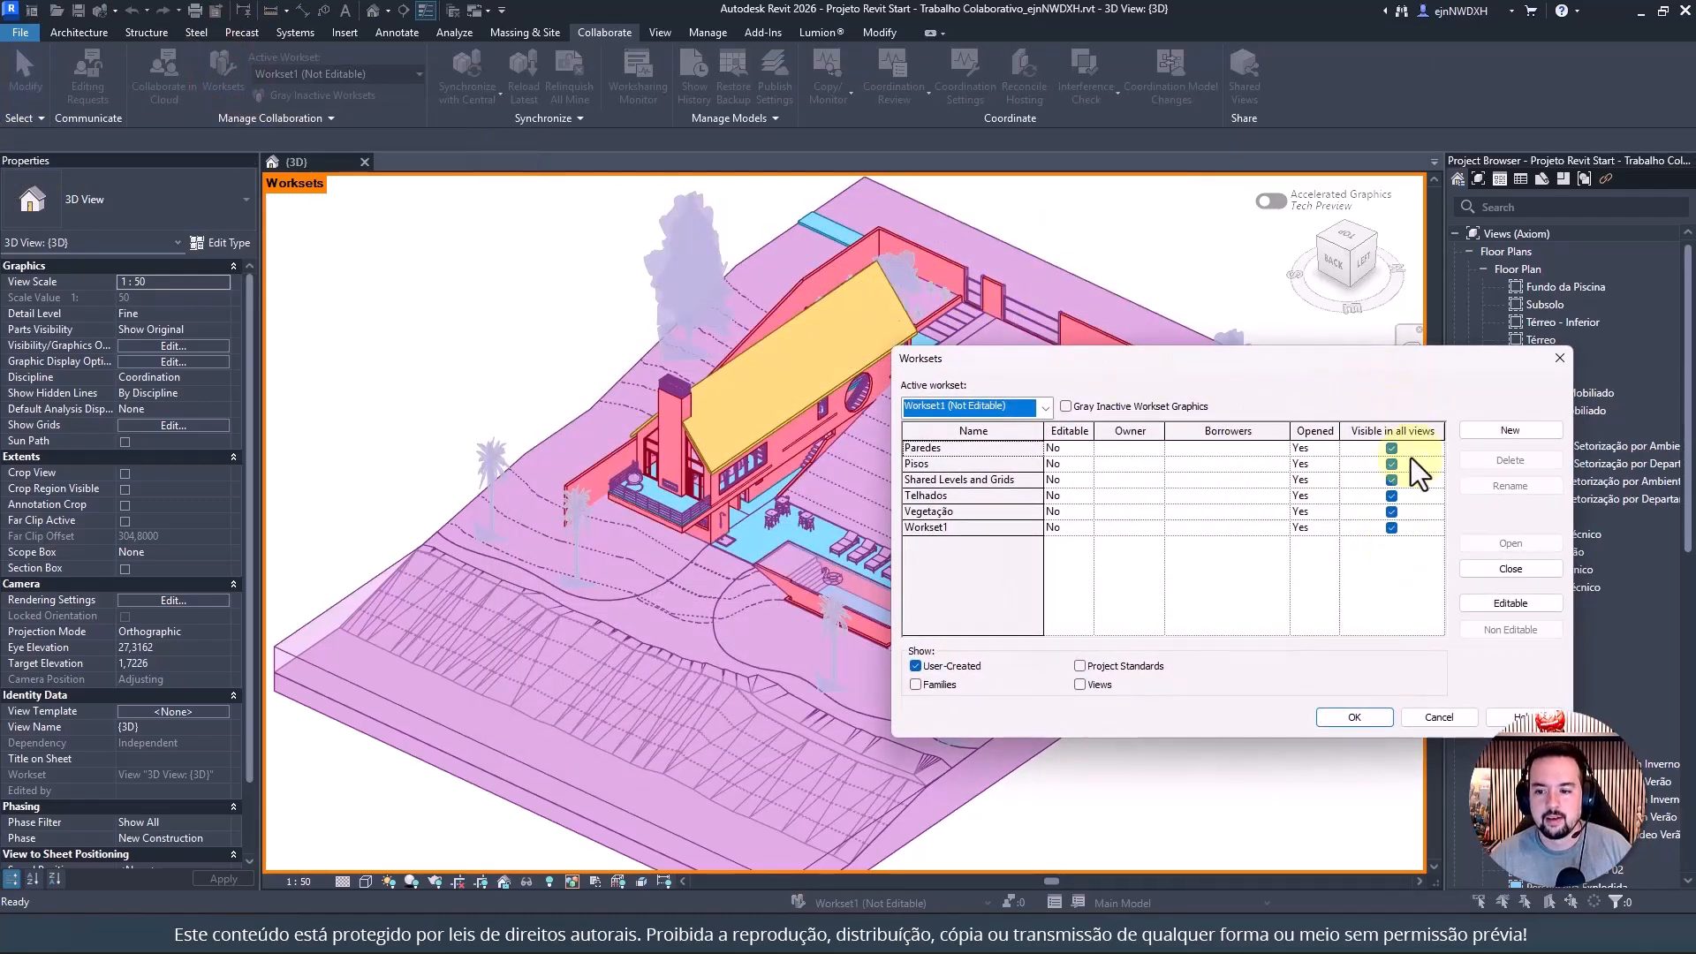
{"action": "key", "text": "Escape"}
{"action": "left_click", "coordinate": [1057, 212]}
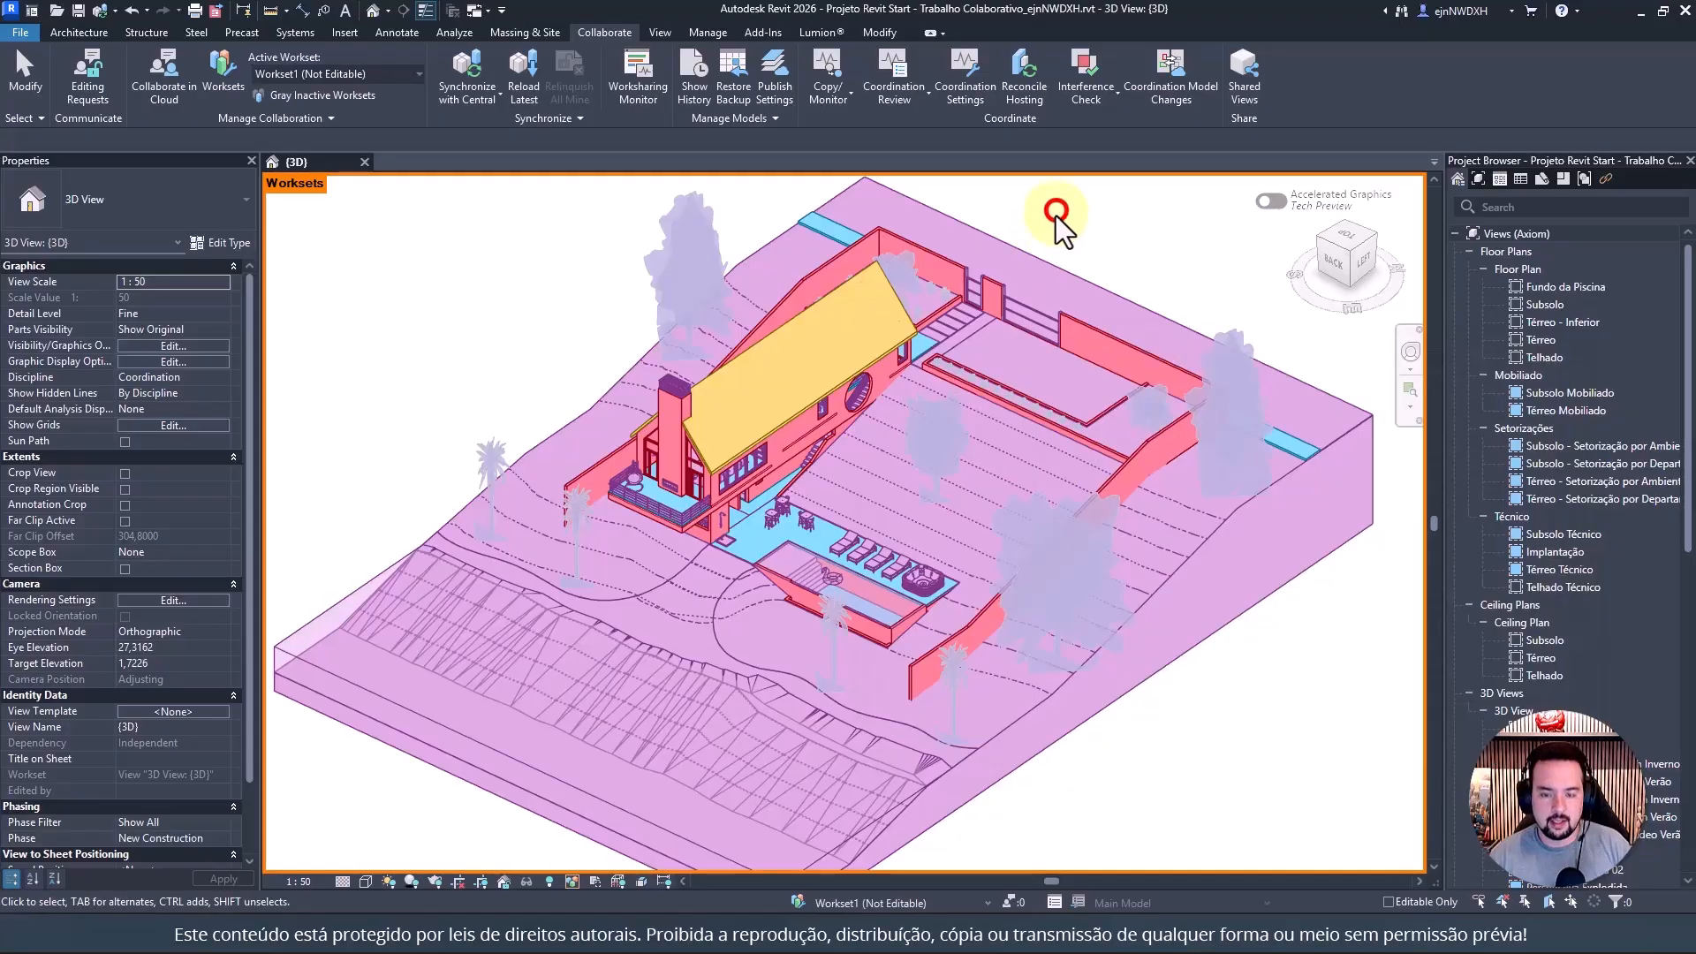
Set the Paredes workset to Hide in the 3D view's Visibility/Graphic Overrides and apply the override
{"action": "key", "text": "v"}
{"action": "key", "text": "v"}
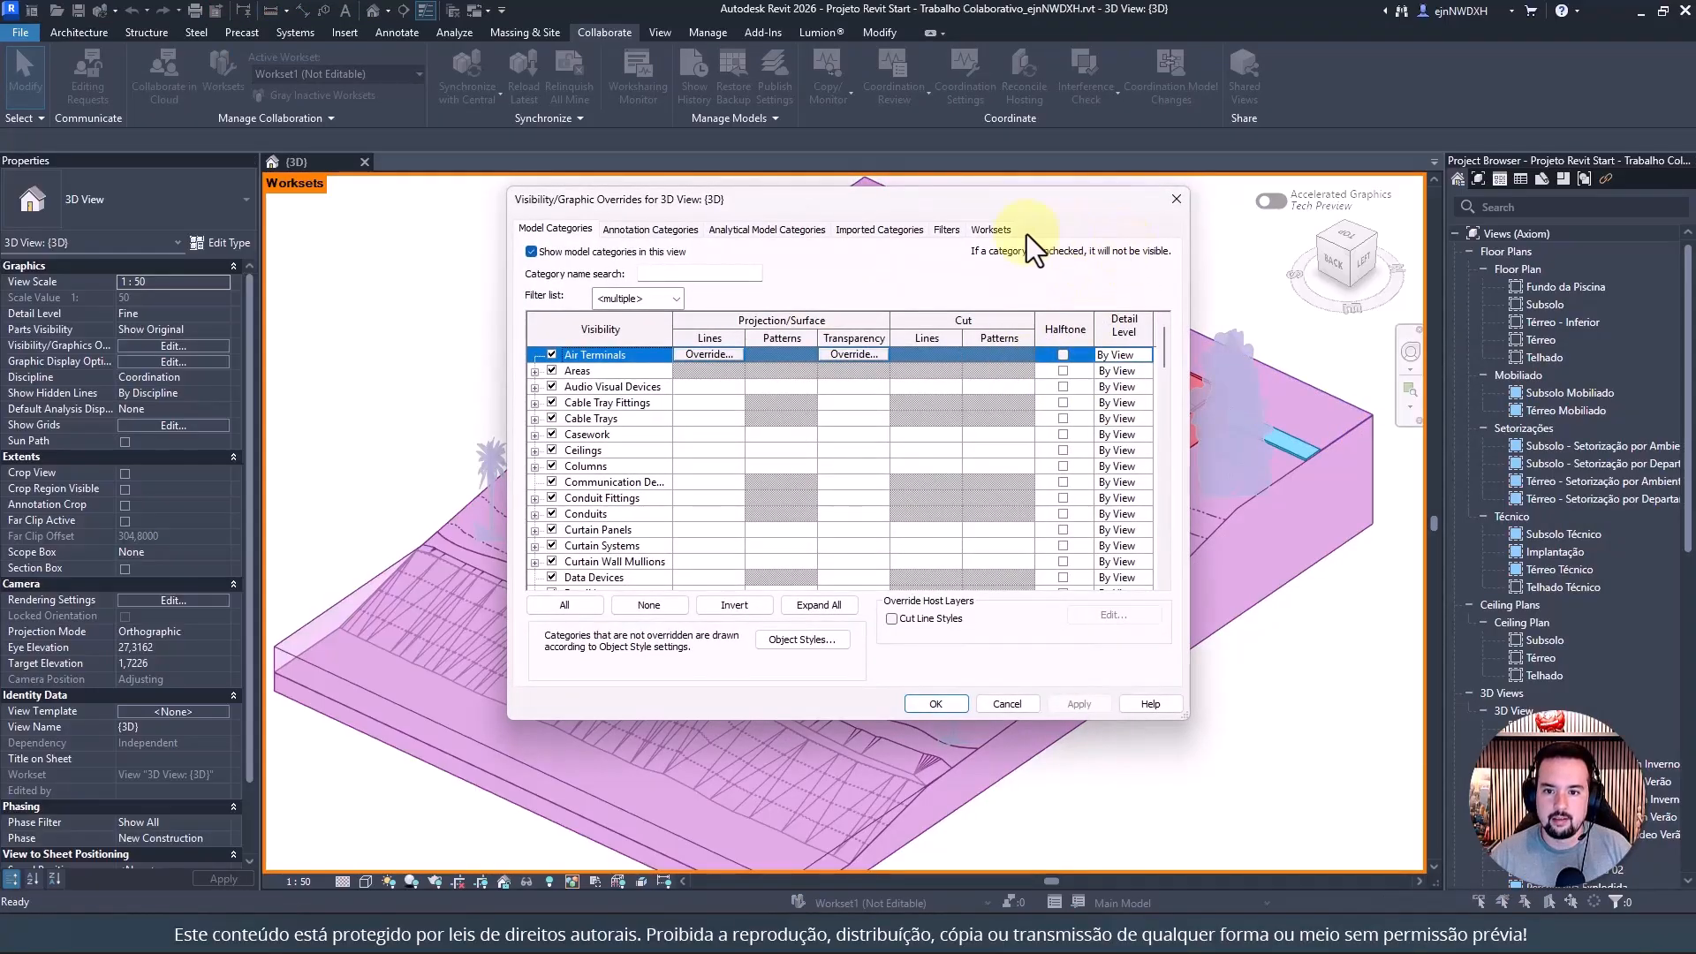
{"action": "left_click", "coordinate": [991, 230]}
{"action": "left_click", "coordinate": [1135, 345]}
{"action": "left_click", "coordinate": [1146, 345]}
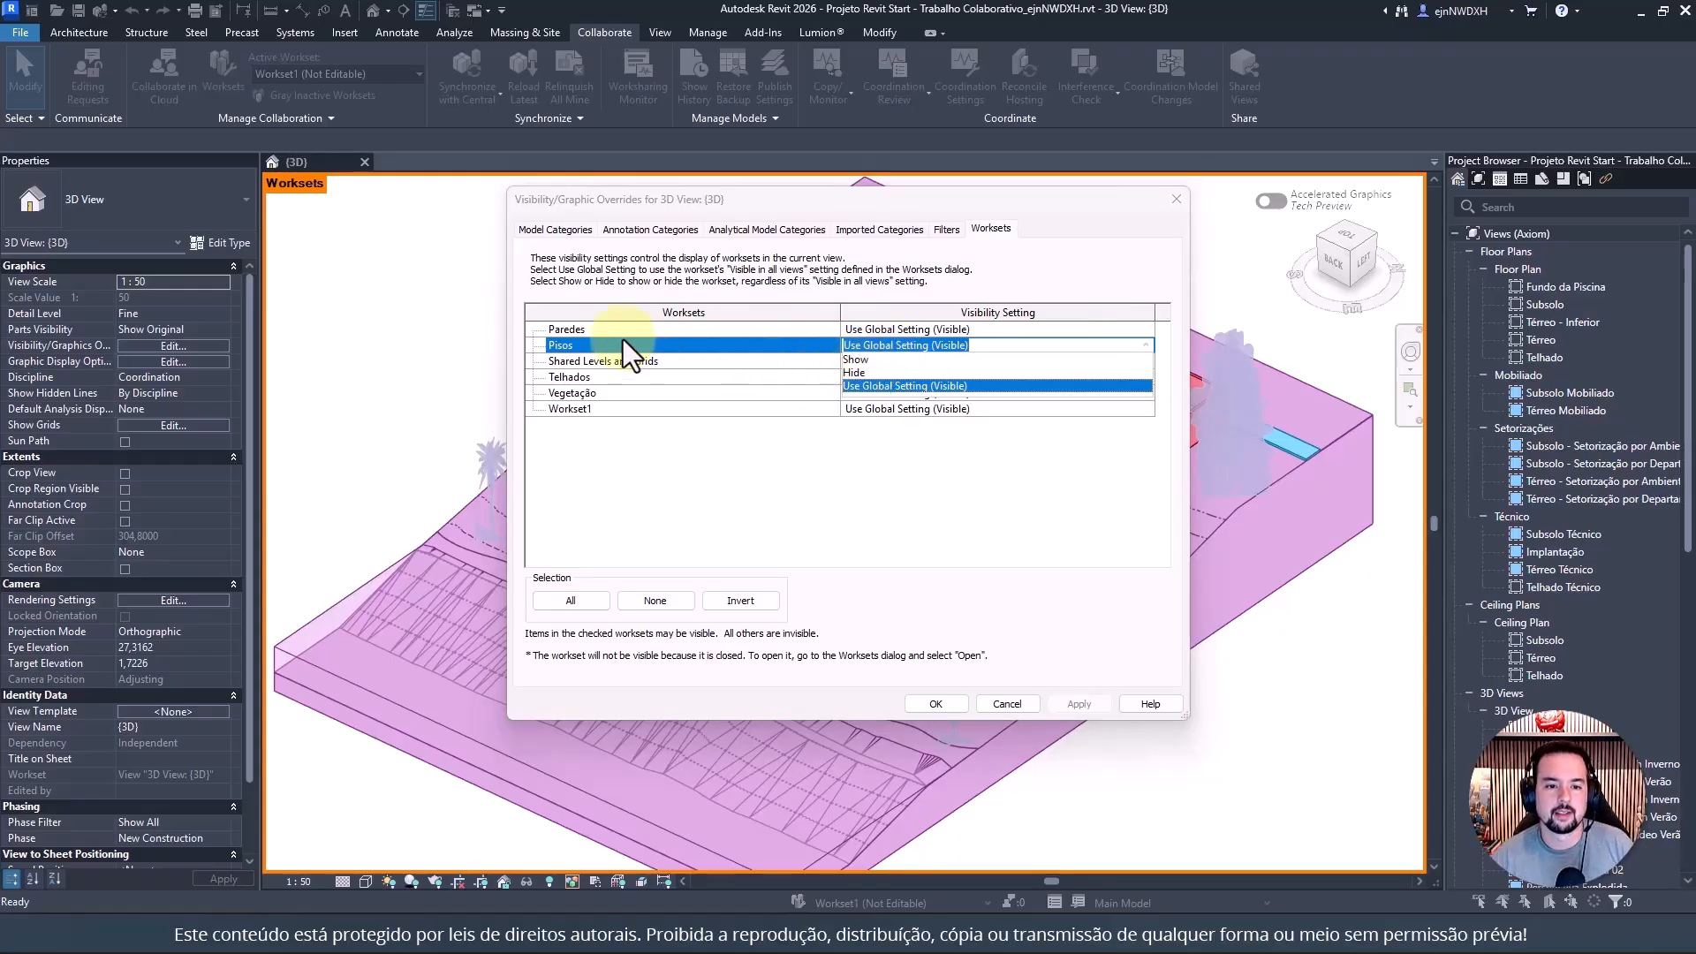
{"action": "left_click", "coordinate": [852, 505]}
{"action": "left_click", "coordinate": [1151, 329]}
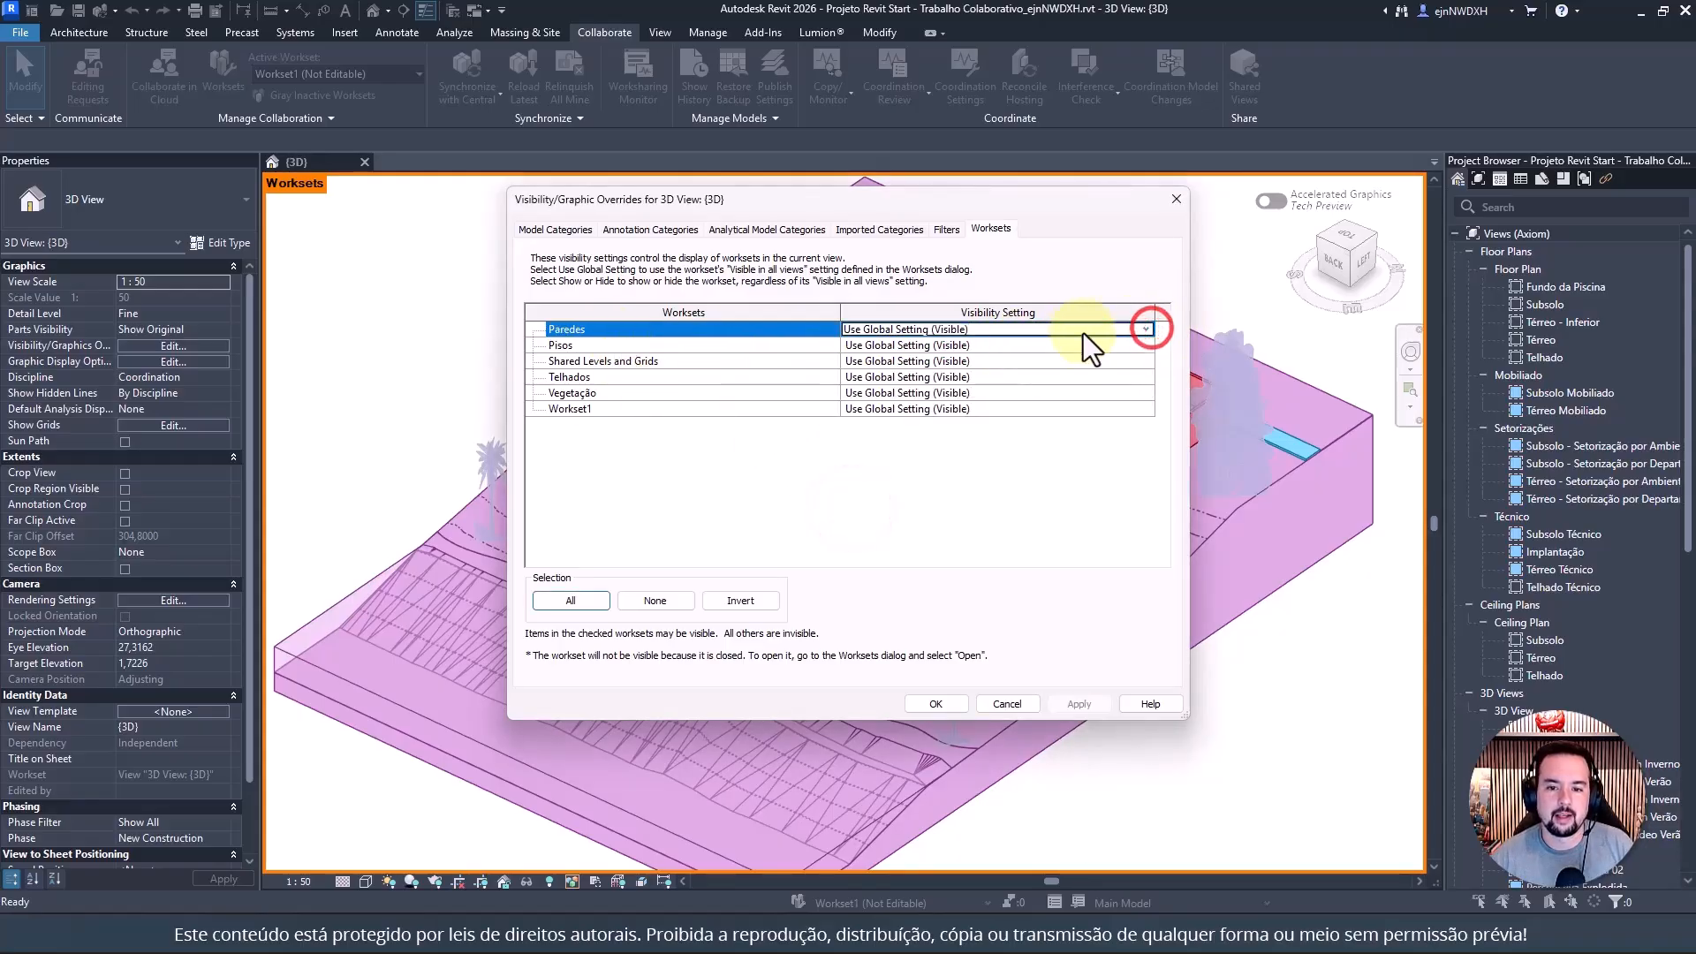
{"action": "left_click", "coordinate": [1148, 331]}
{"action": "left_click", "coordinate": [866, 353]}
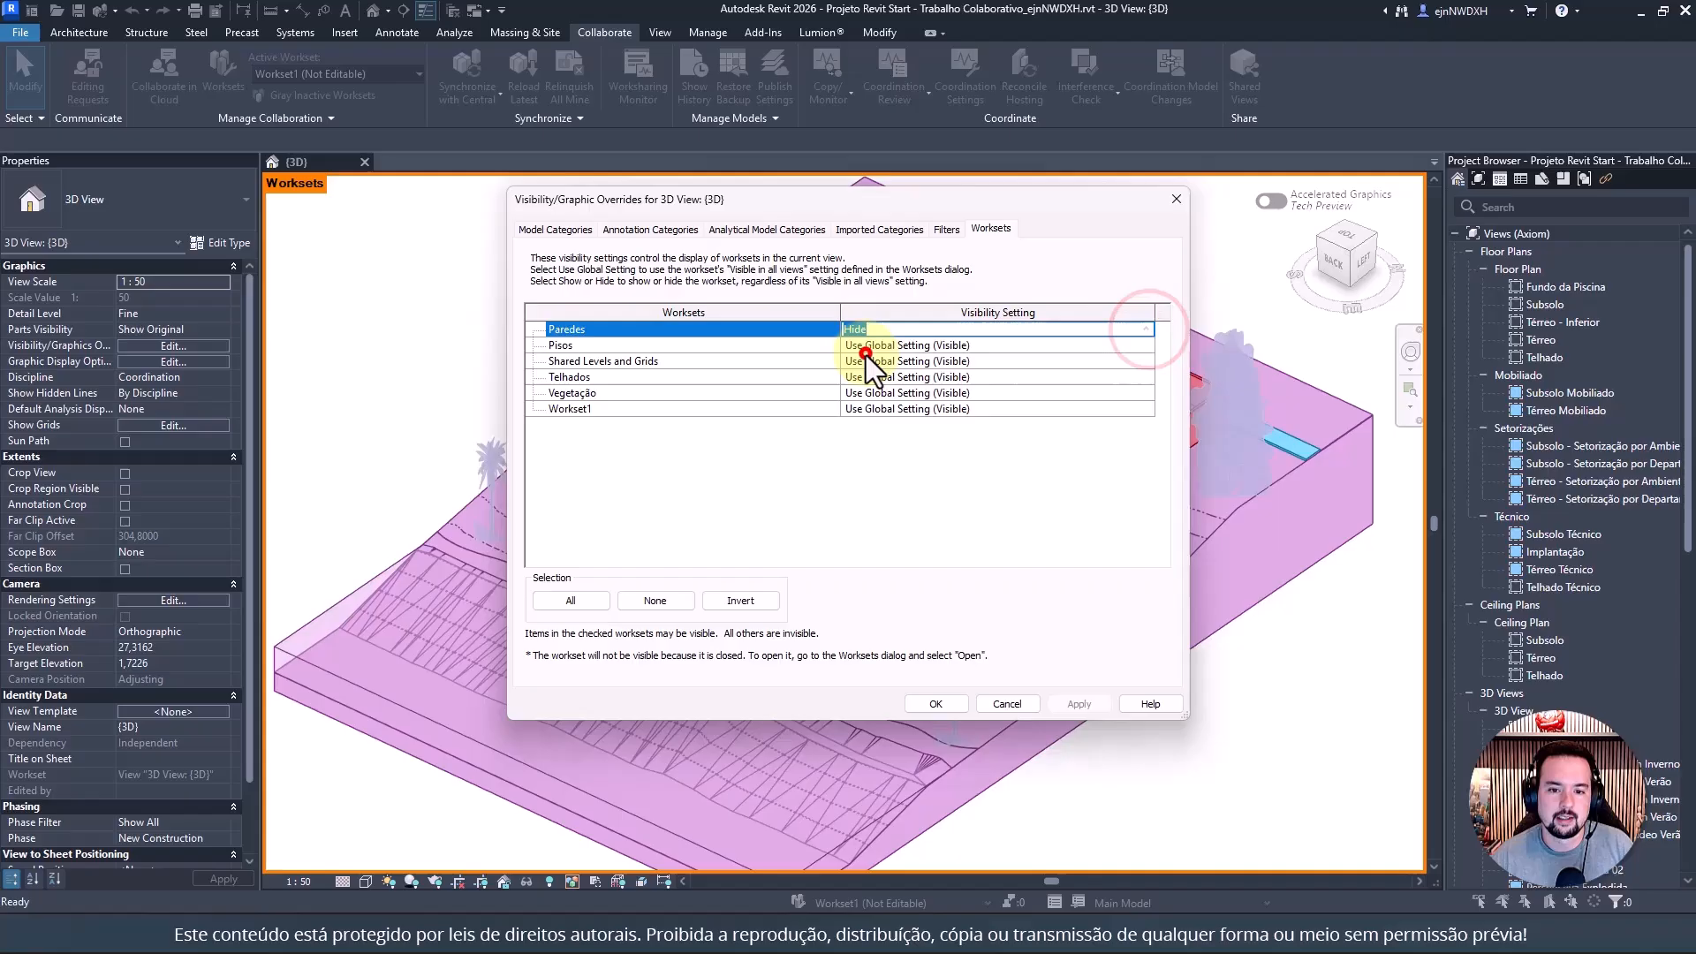
{"action": "left_click", "coordinate": [958, 708]}
{"action": "left_click", "coordinate": [1287, 789]}
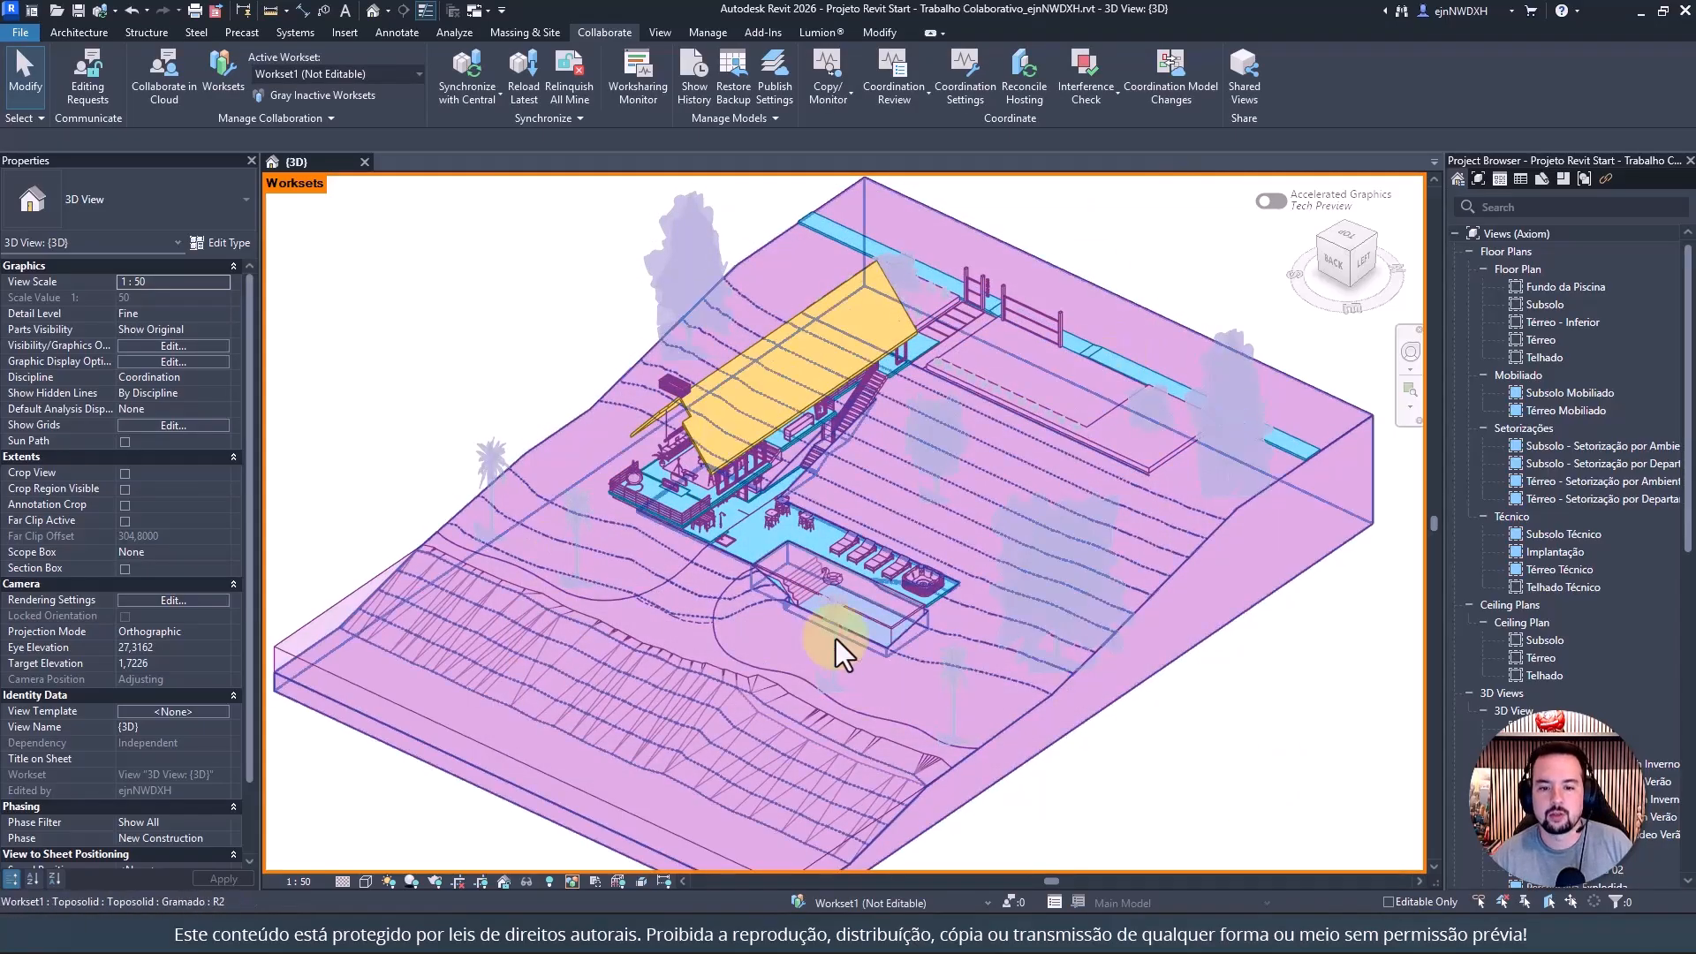
Return the Paredes workset to Use Global Setting (Visible) in the 3D view, trying the Show option first
{"action": "key", "text": "v"}
{"action": "key", "text": "v"}
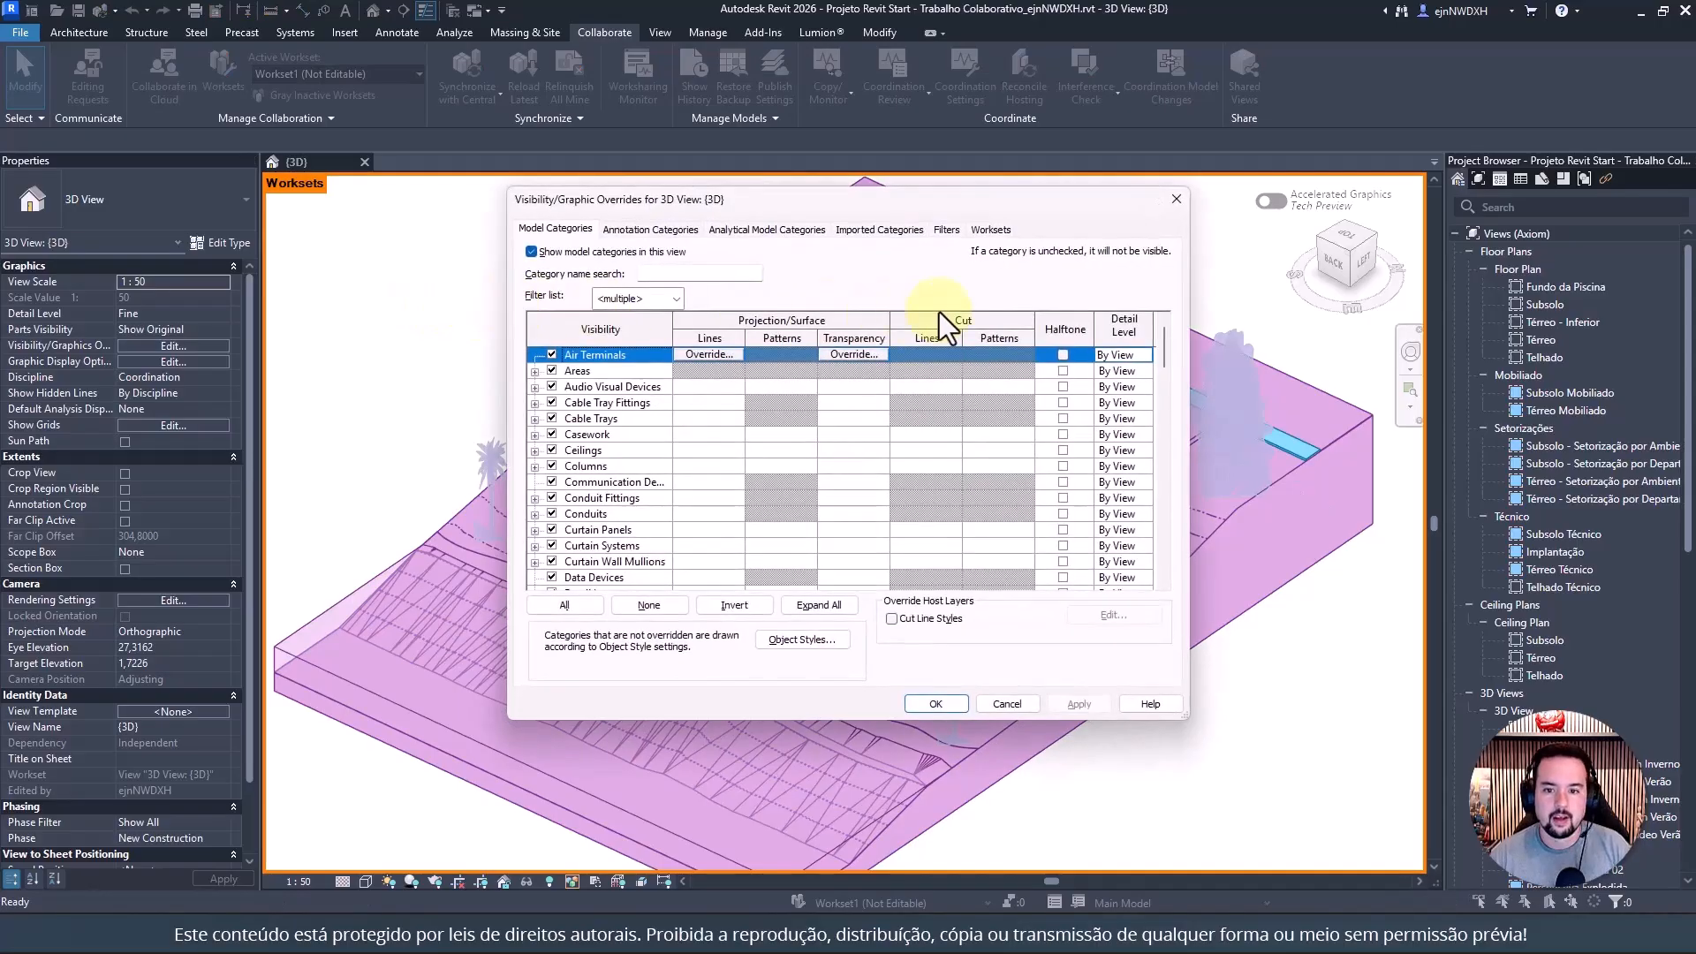
{"action": "left_click", "coordinate": [992, 230]}
{"action": "left_click", "coordinate": [1143, 329]}
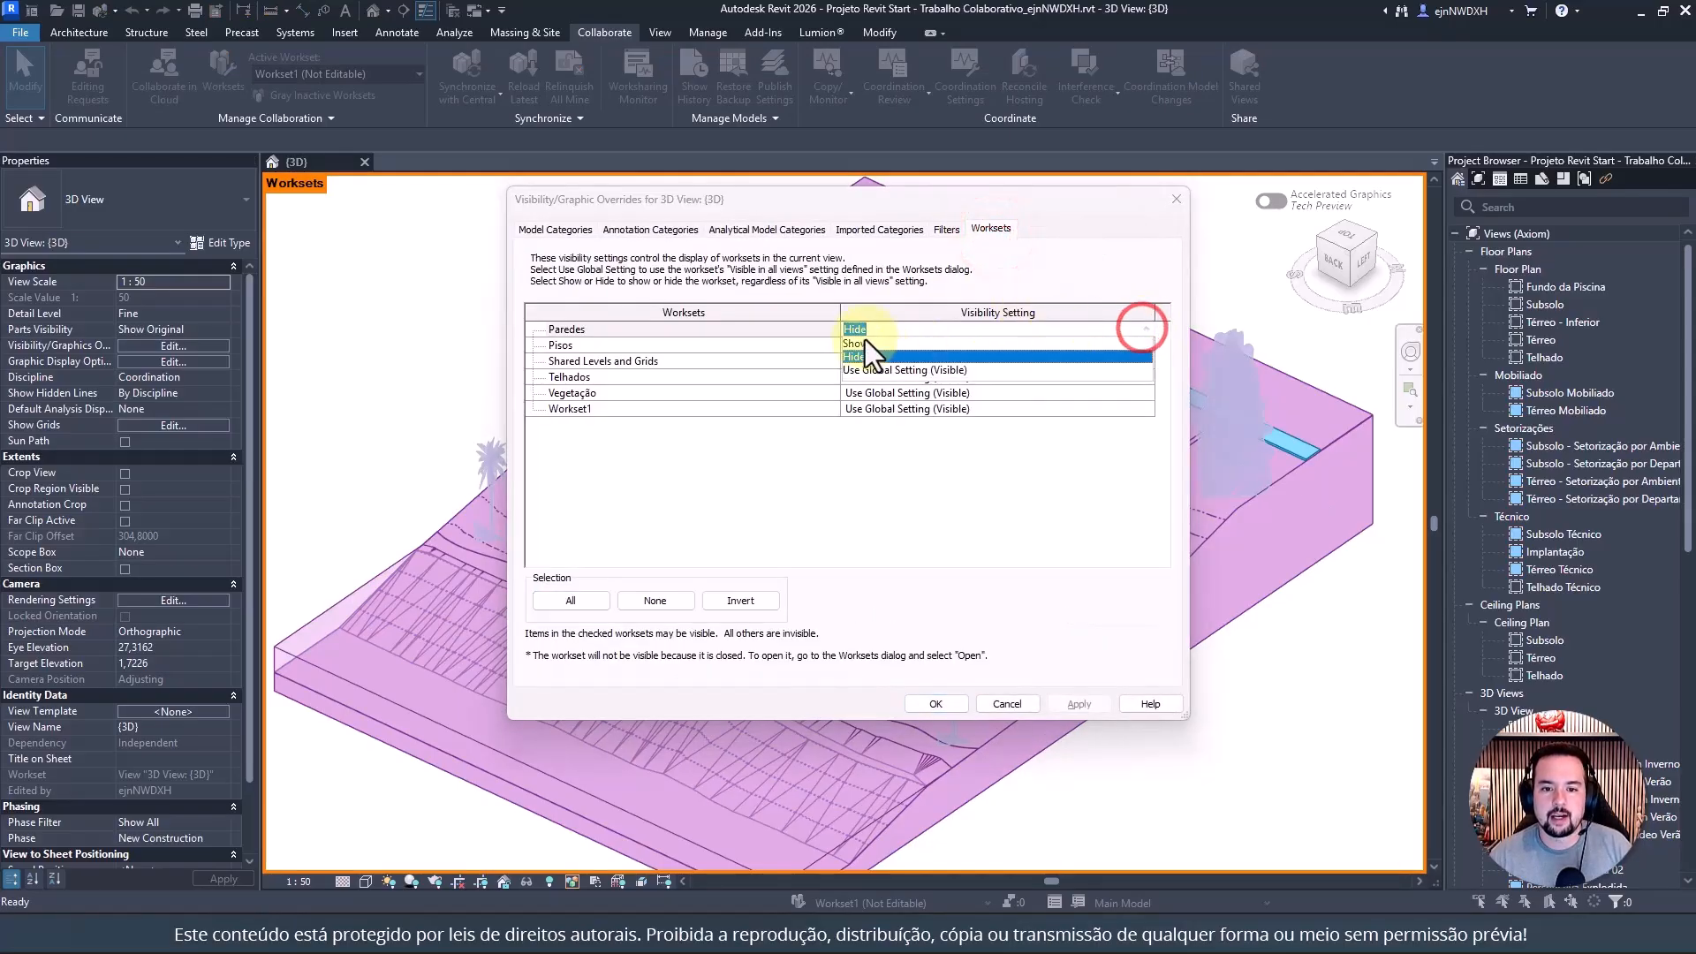
{"action": "left_click", "coordinate": [861, 343]}
{"action": "left_click", "coordinate": [1147, 328]}
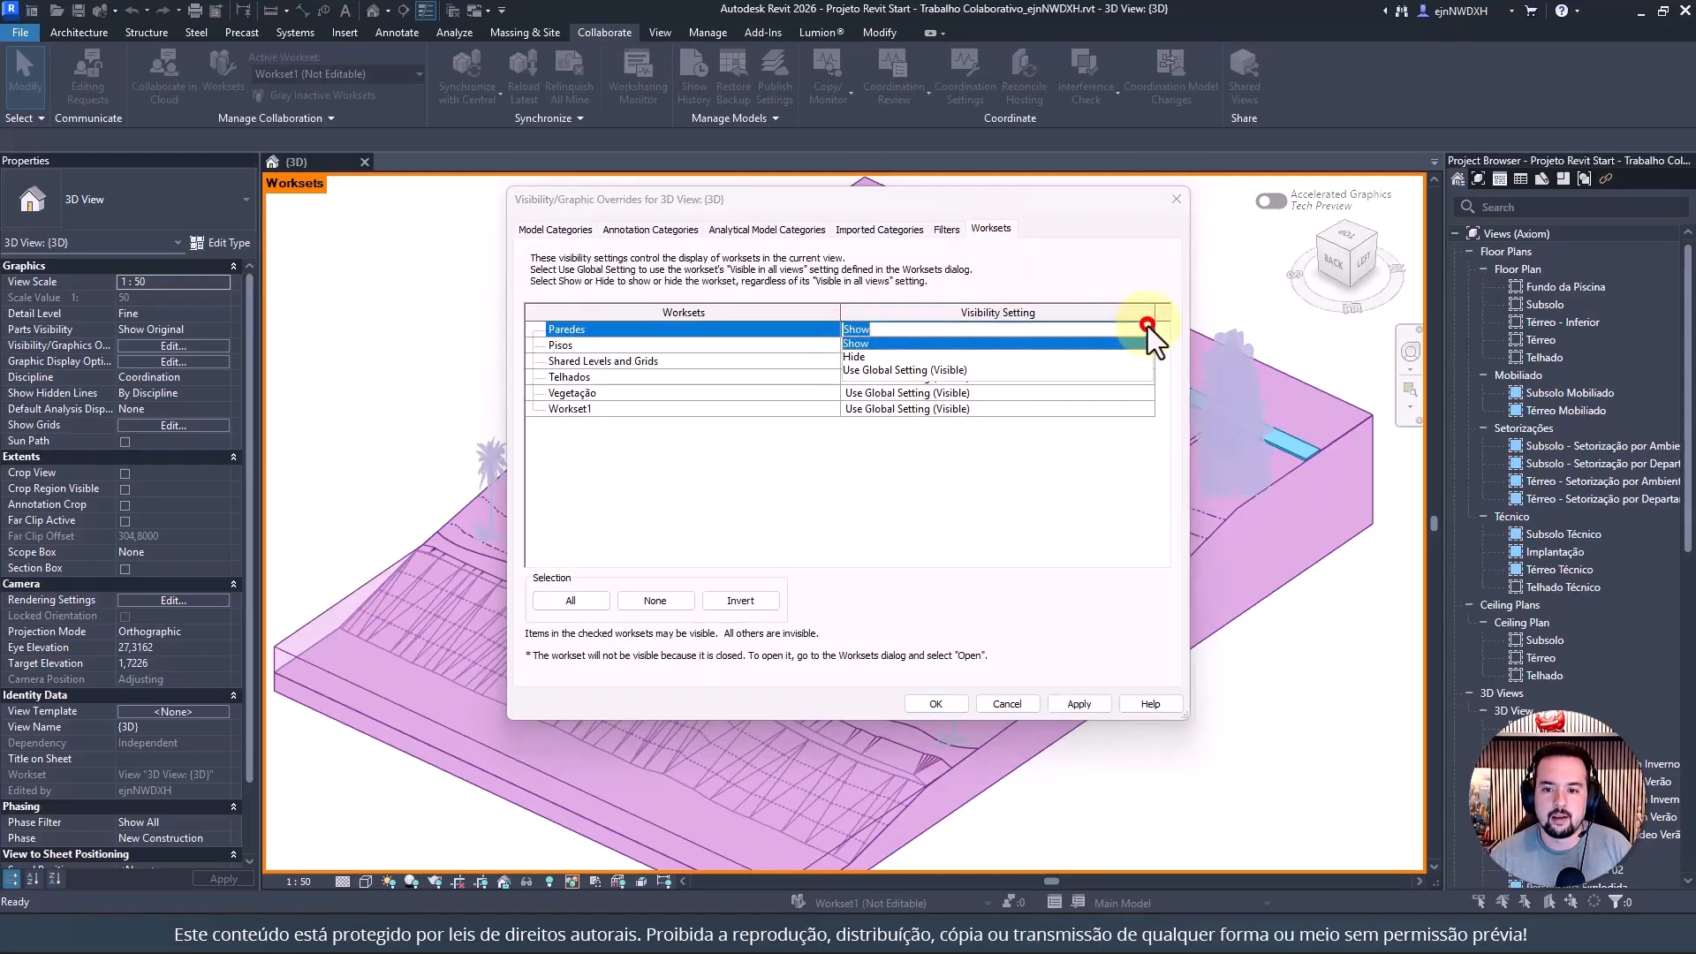
{"action": "left_click", "coordinate": [892, 364]}
{"action": "left_click", "coordinate": [935, 704]}
{"action": "left_click", "coordinate": [335, 263]}
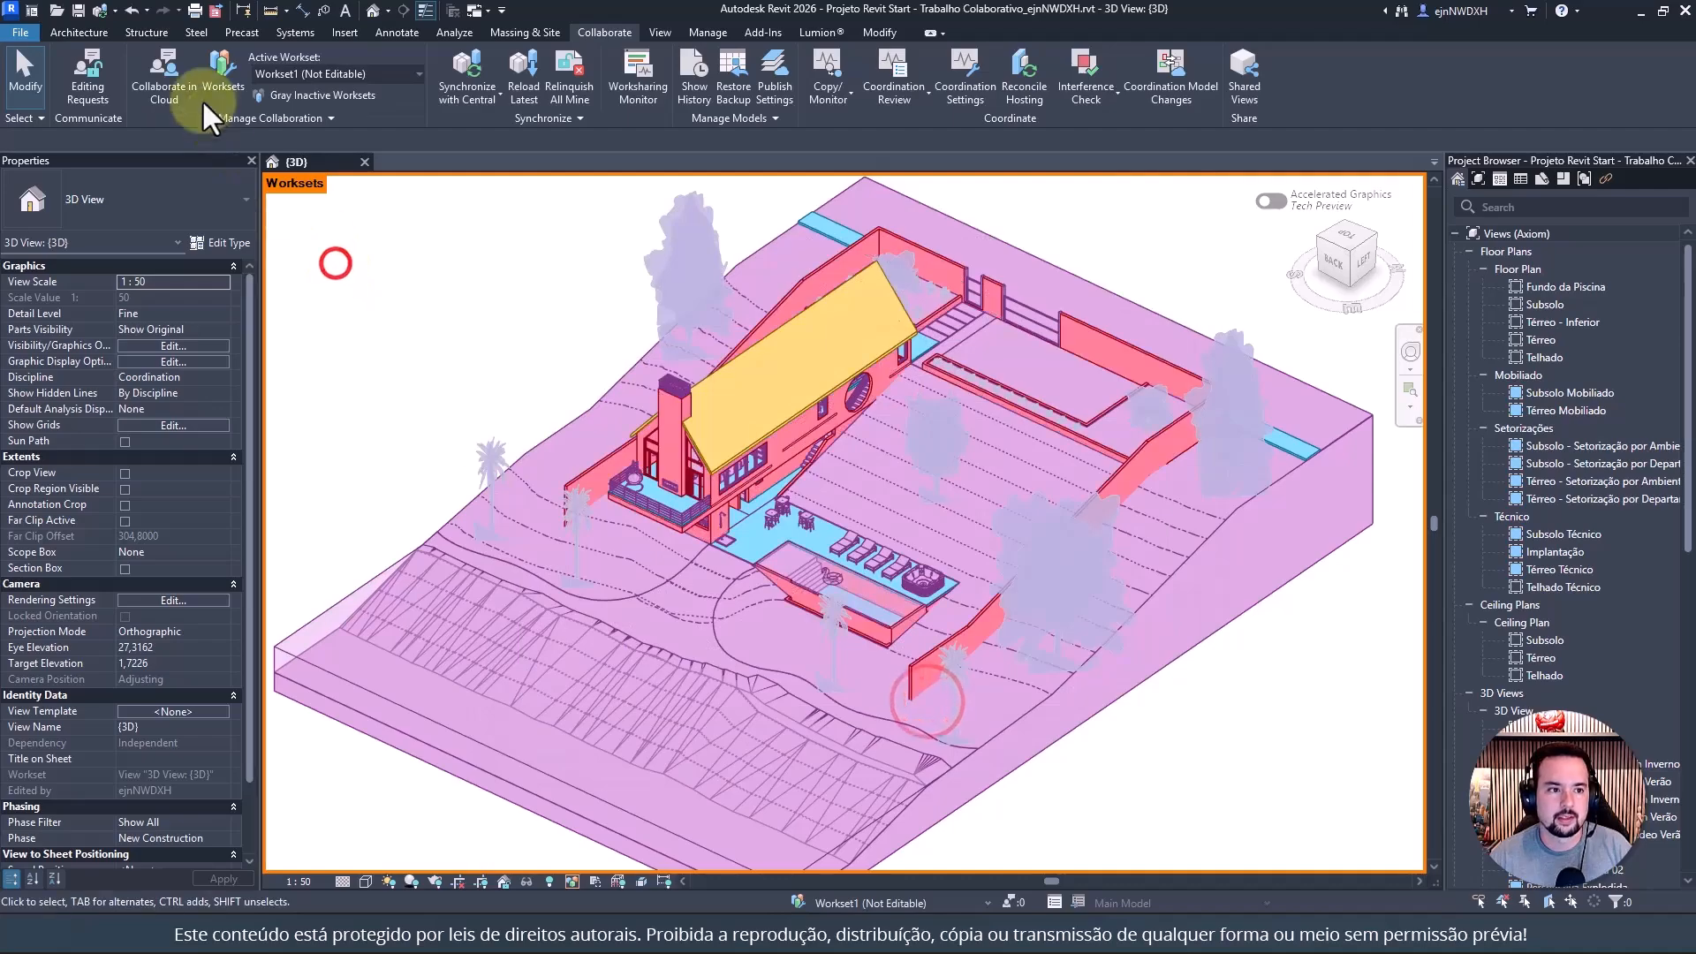
List only the Families worksets with a widened Name column, and restore the list to user-created worksets
{"action": "left_click", "coordinate": [230, 58]}
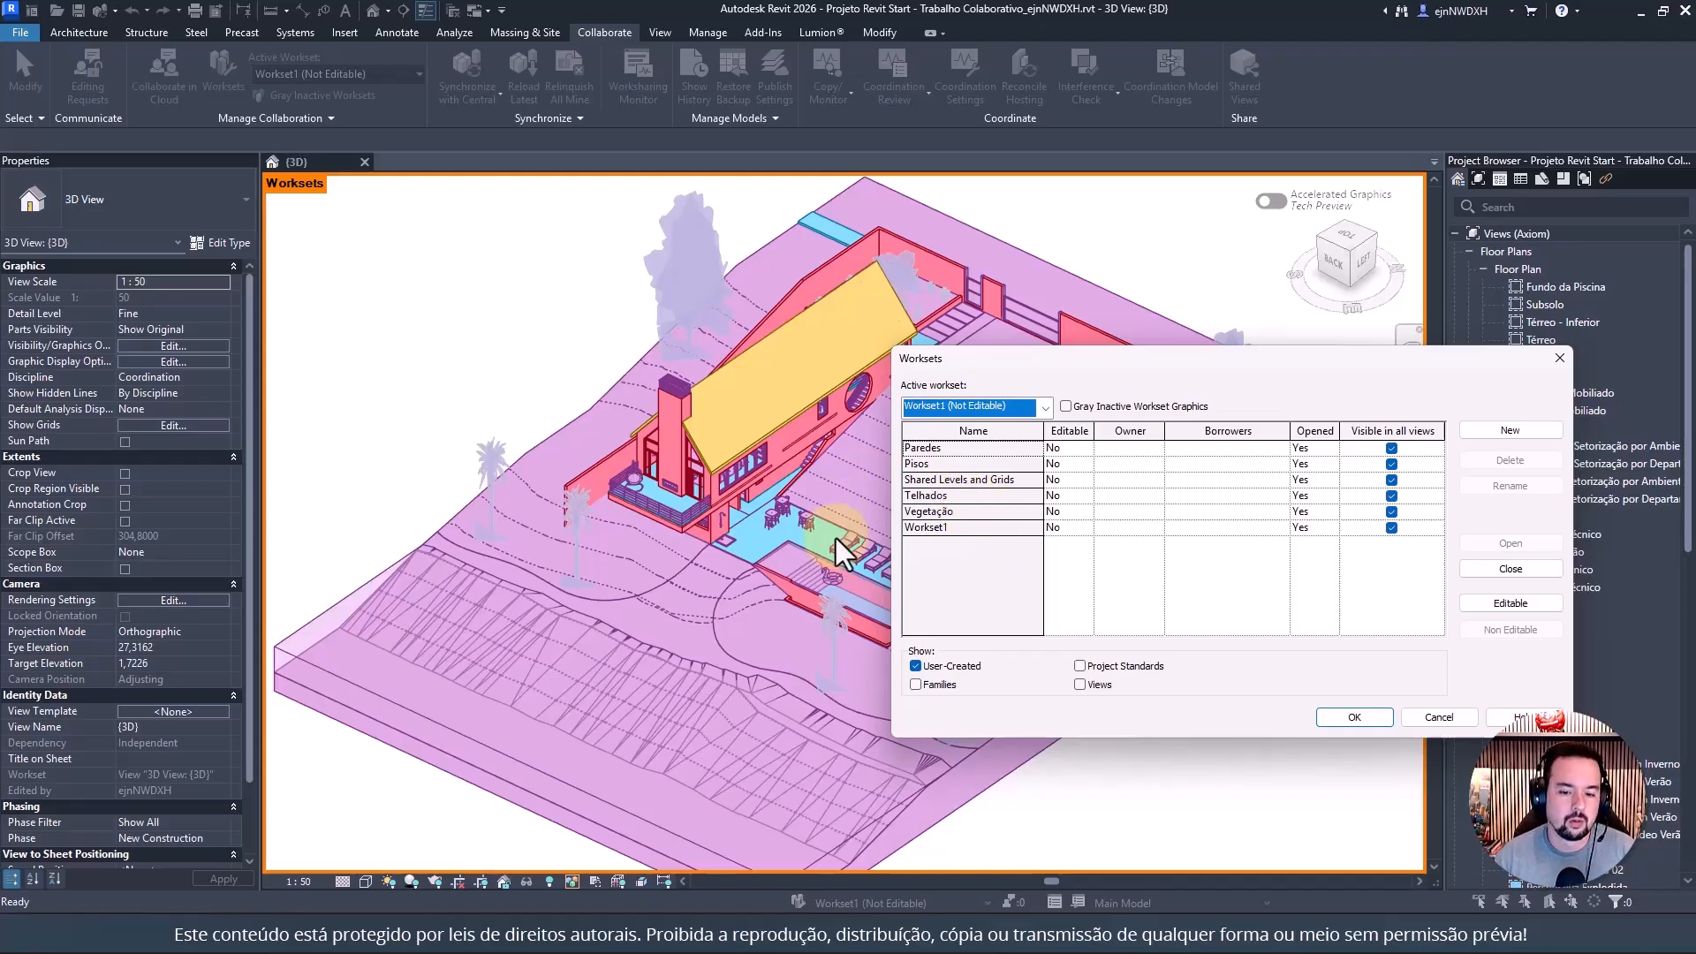
{"action": "left_click", "coordinate": [914, 687]}
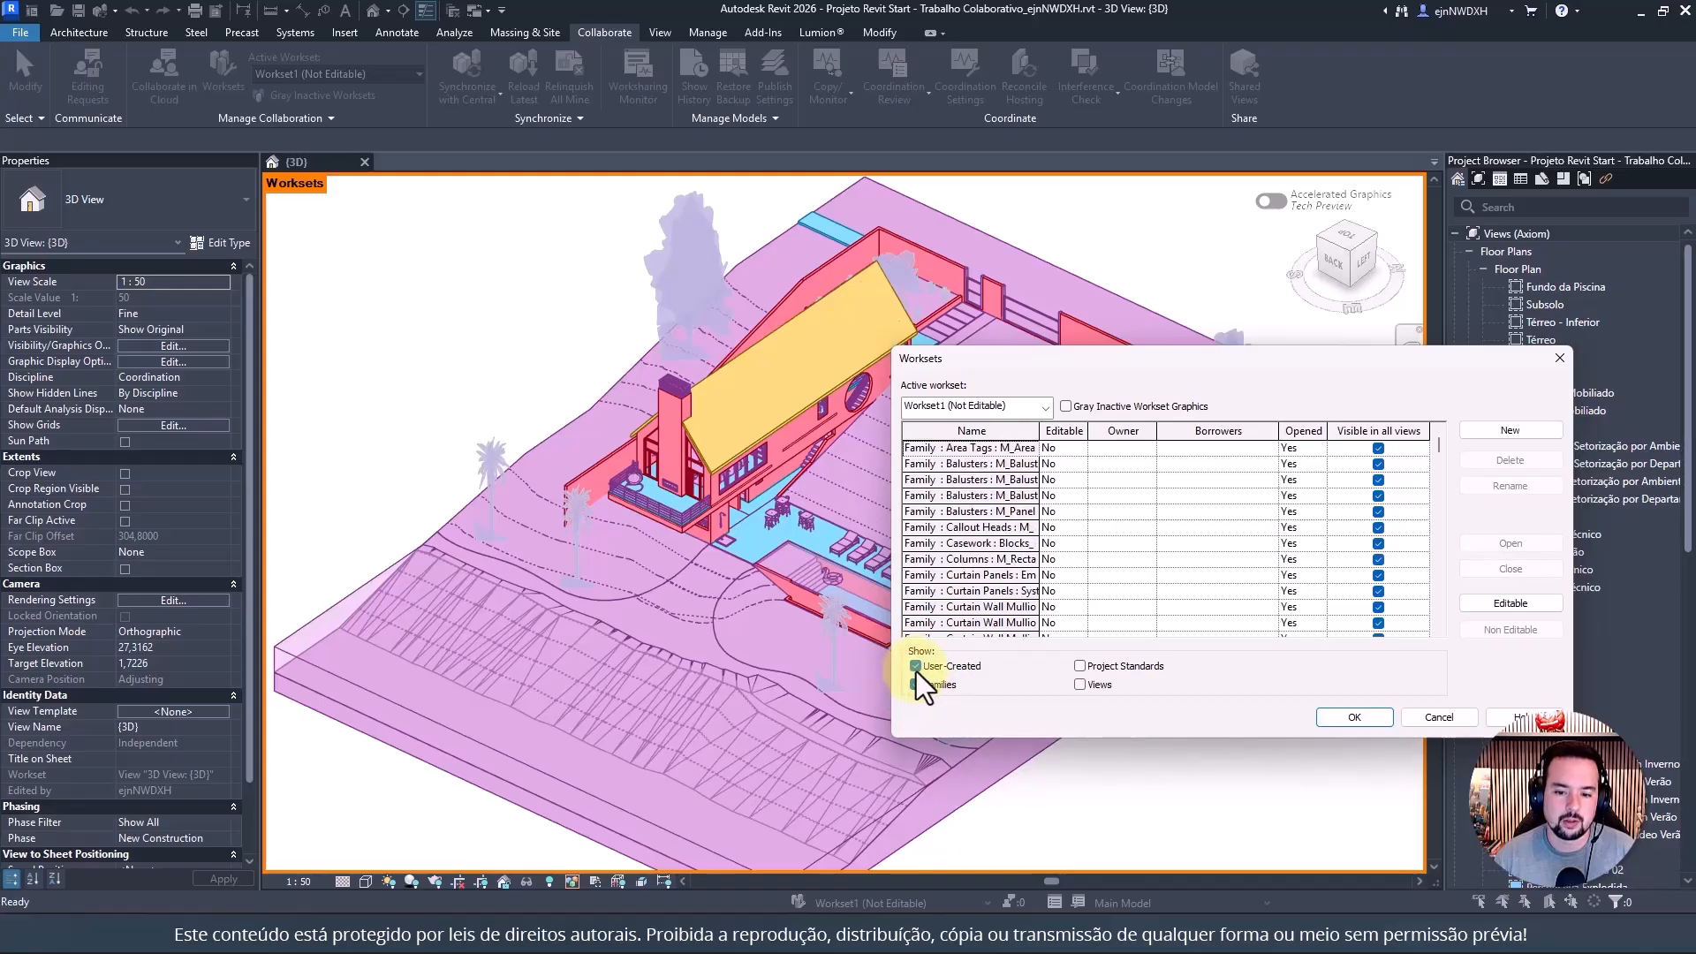
{"action": "left_click", "coordinate": [915, 668]}
{"action": "left_click_drag", "start_coordinate": [1038, 433], "coordinate": [1183, 432]}
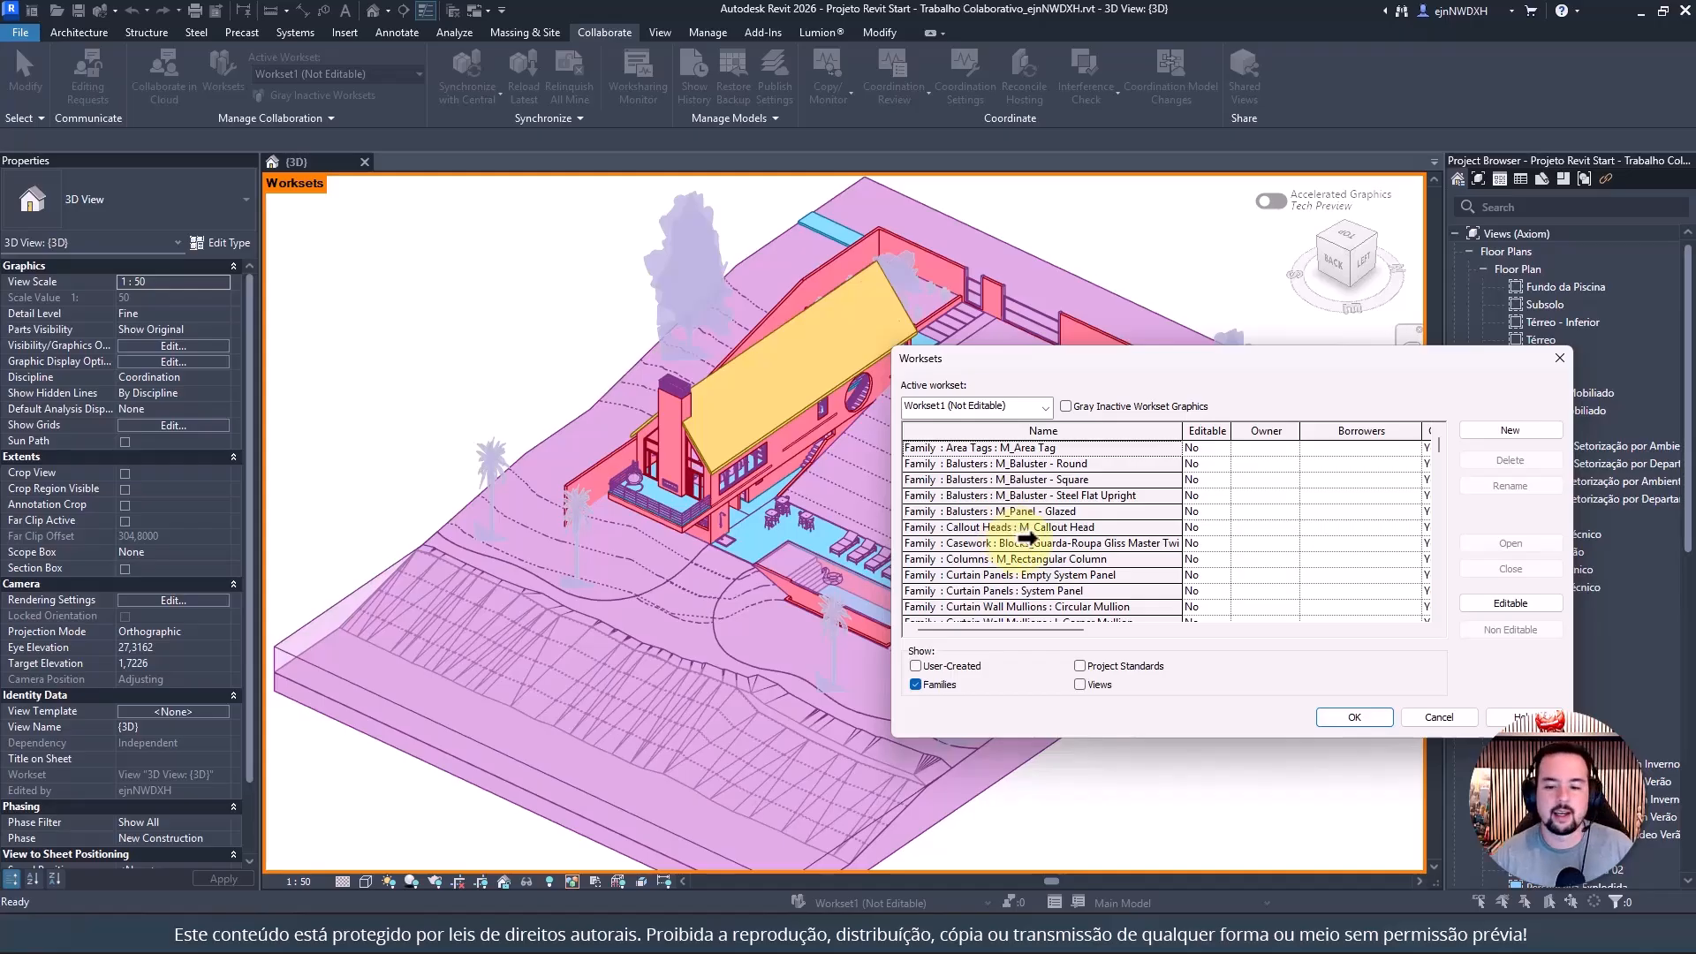
{"action": "left_click", "coordinate": [916, 666]}
{"action": "left_click", "coordinate": [916, 685]}
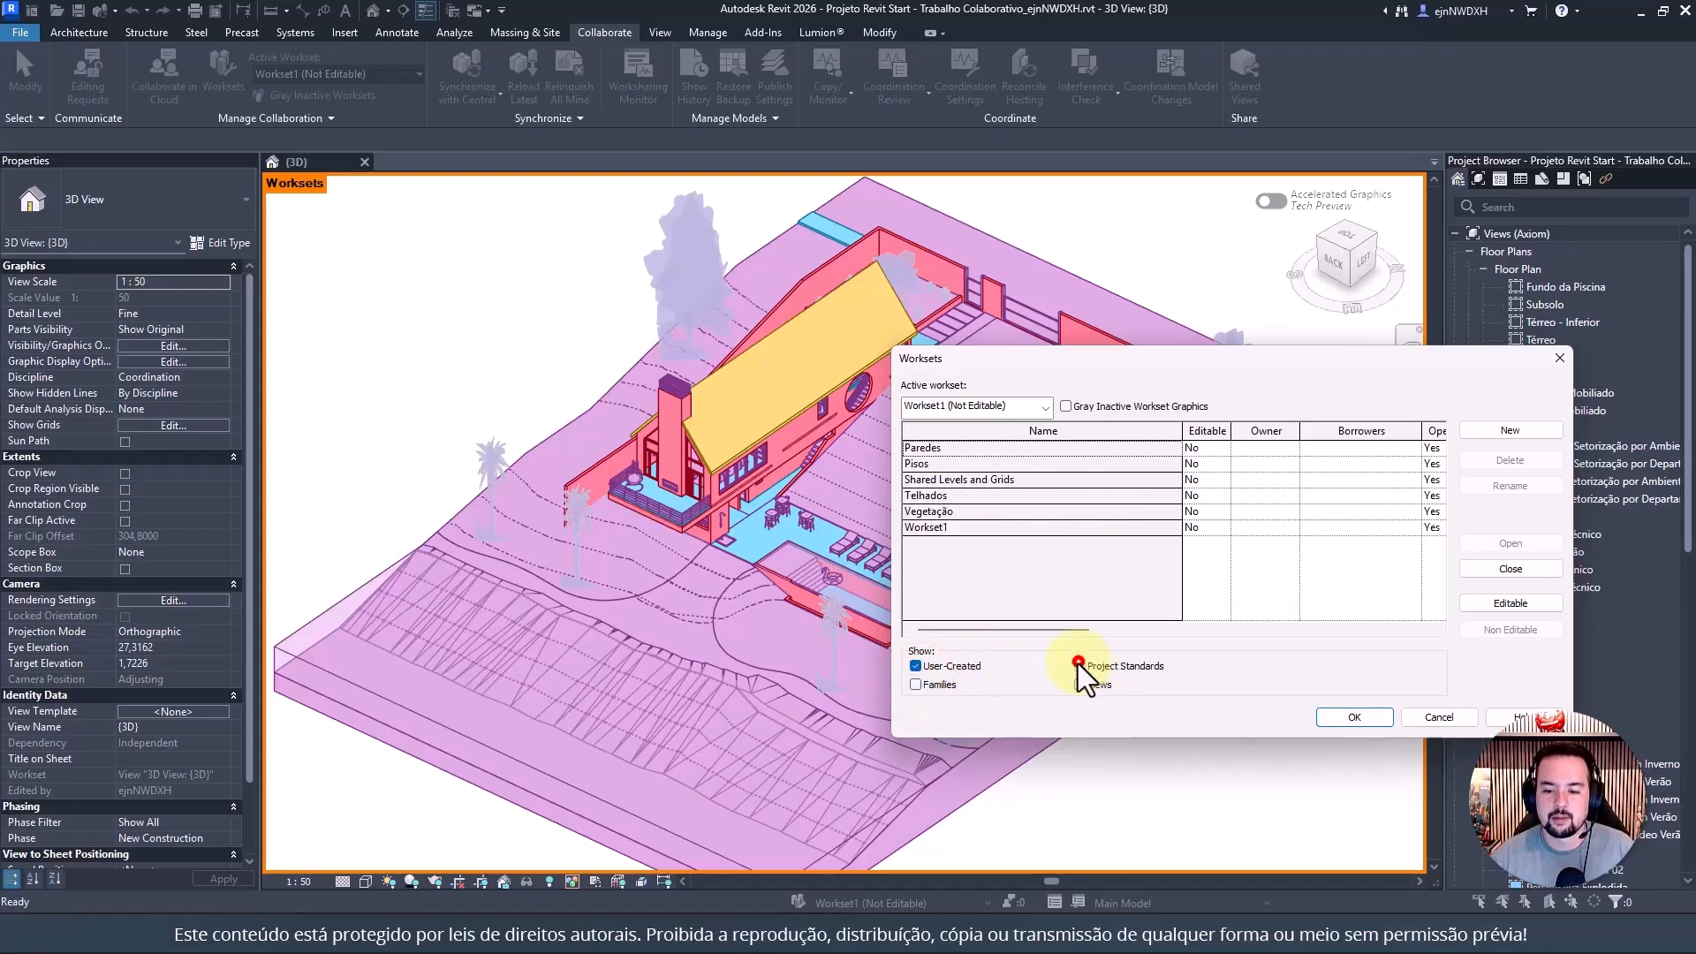
Examine the Project Standards worksets and the Views worksets in the list, leaving only user-created ones shown
{"action": "left_click", "coordinate": [1081, 666]}
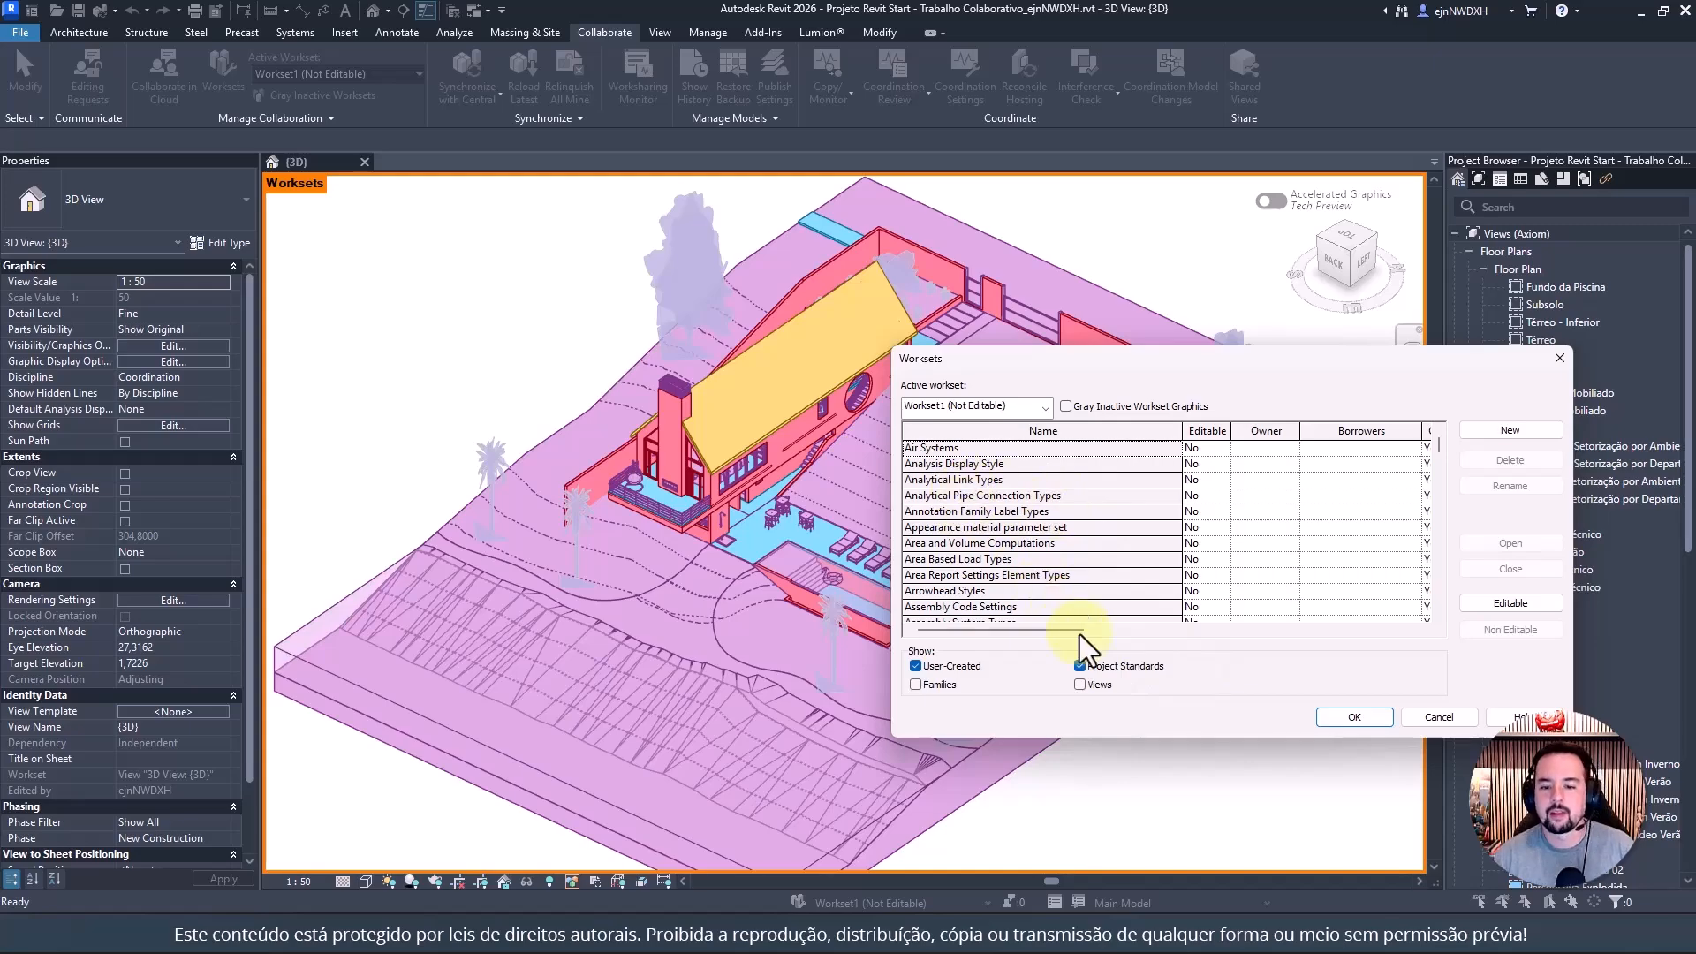
{"action": "left_click", "coordinate": [1081, 667]}
{"action": "left_click", "coordinate": [1079, 684]}
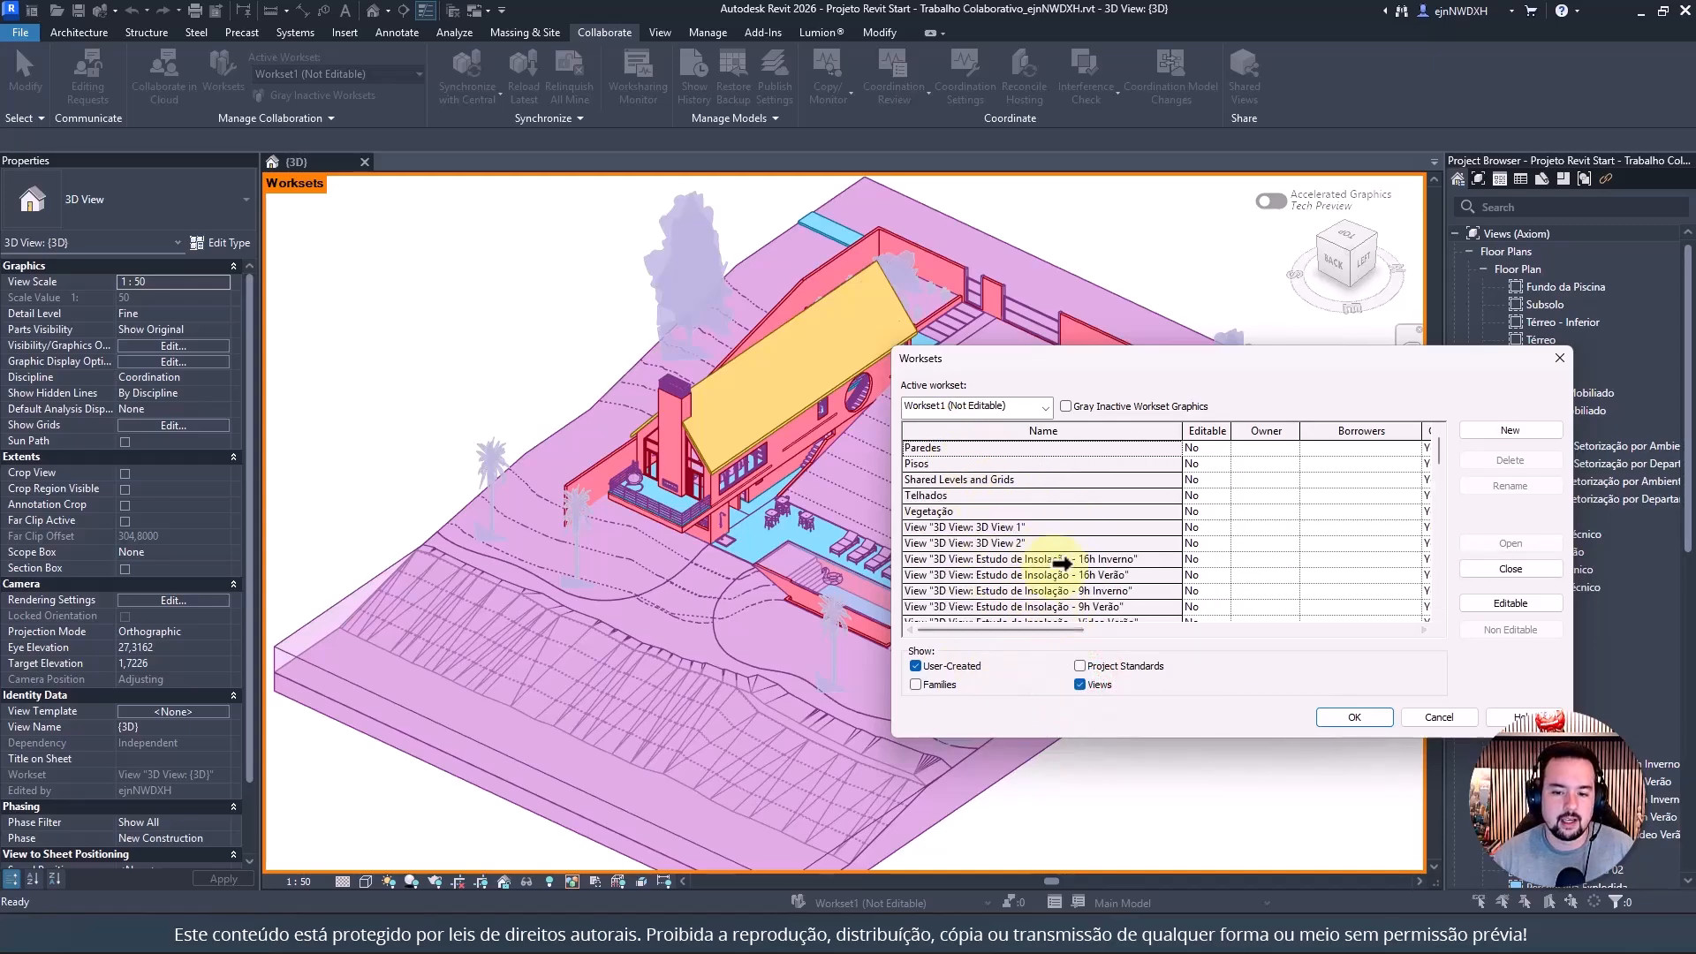
{"action": "left_click", "coordinate": [1079, 685]}
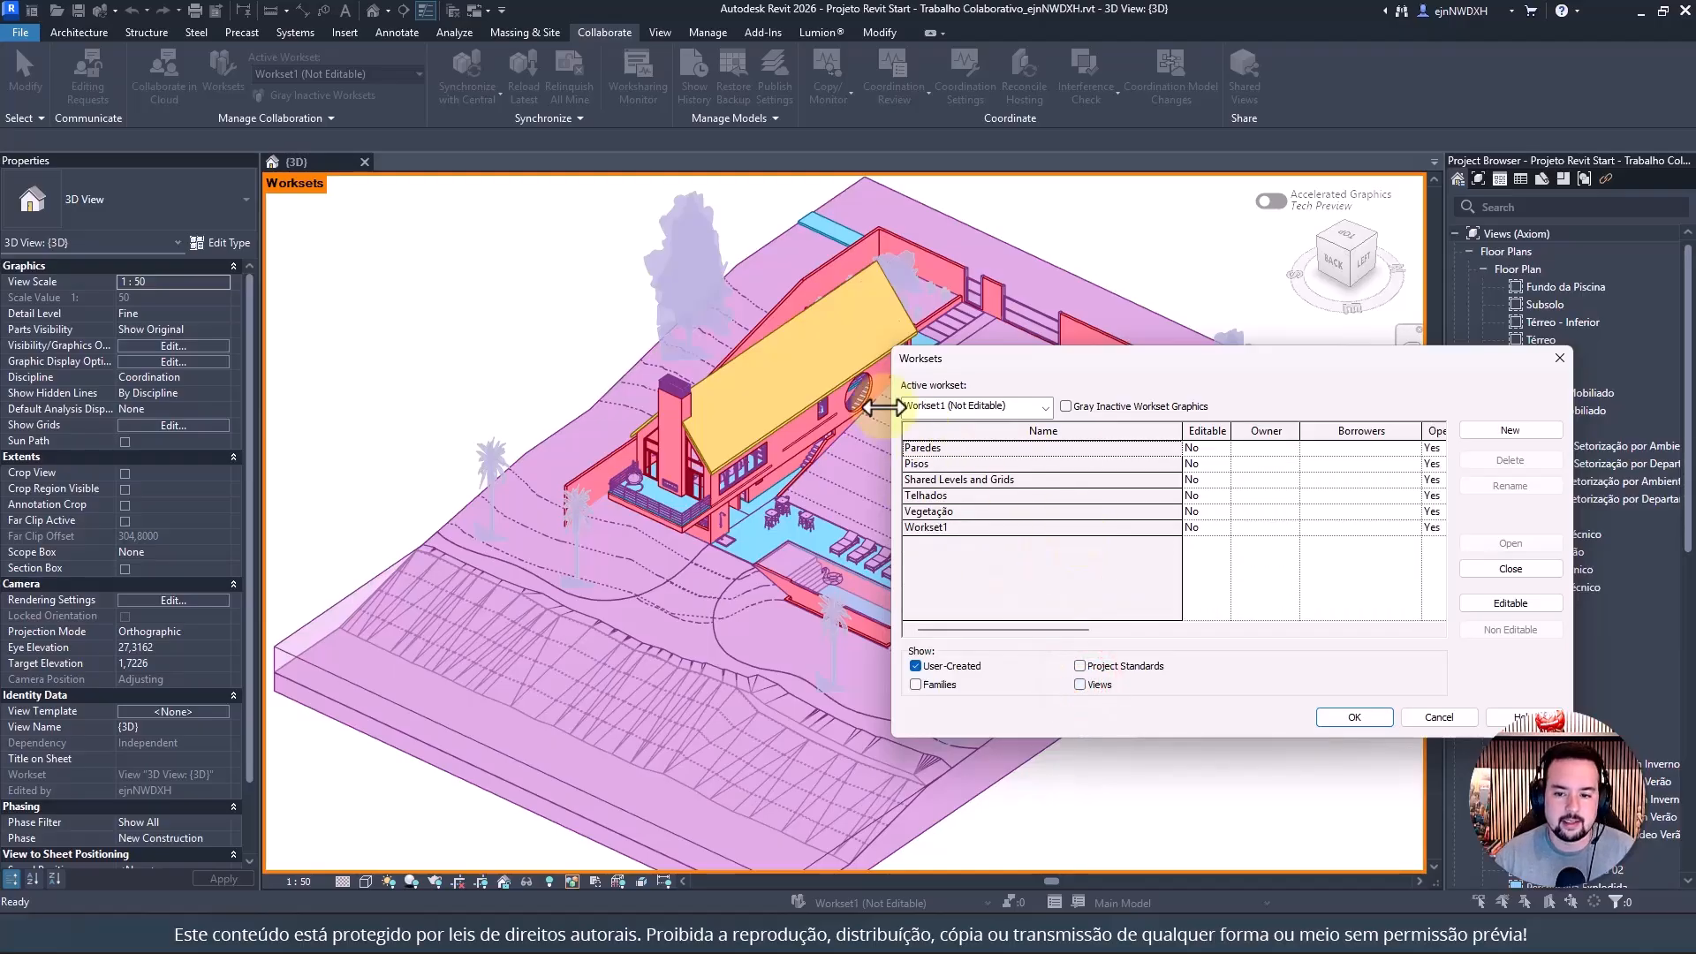
Reexamine the Families worksets beside the user-created ones, hide them again, and cancel the Worksets dialog
{"action": "left_click_drag", "start_coordinate": [1173, 362], "coordinate": [681, 321]}
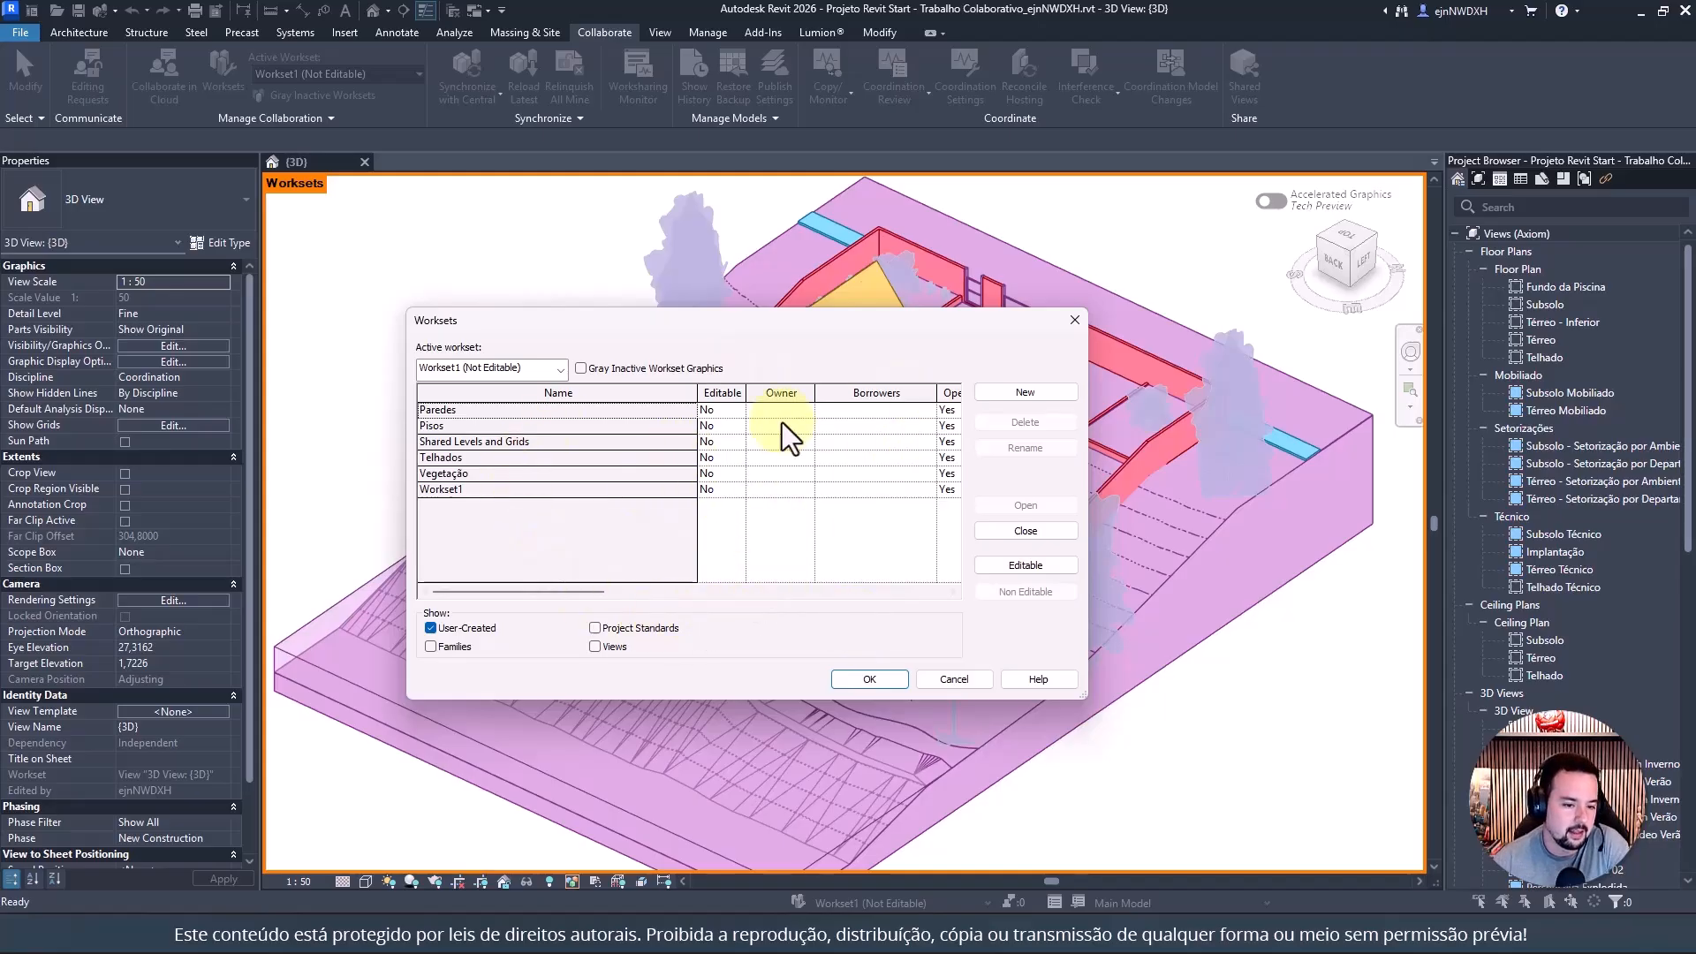
{"action": "left_click", "coordinate": [431, 646]}
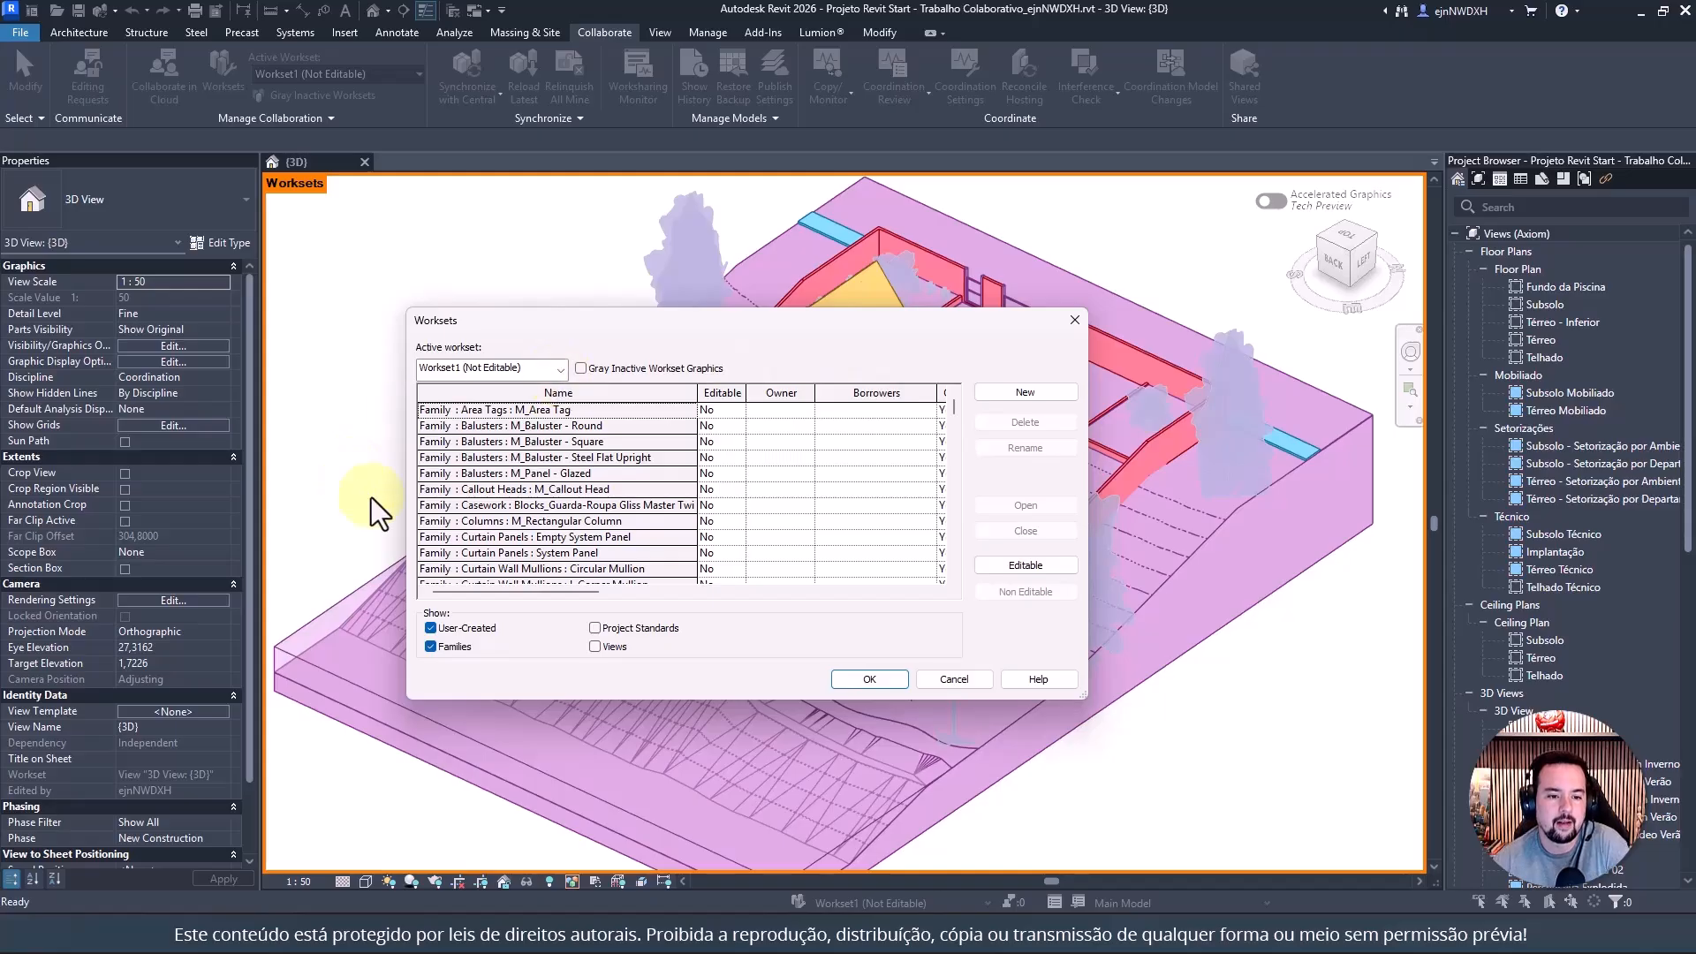
{"action": "left_click", "coordinate": [431, 647]}
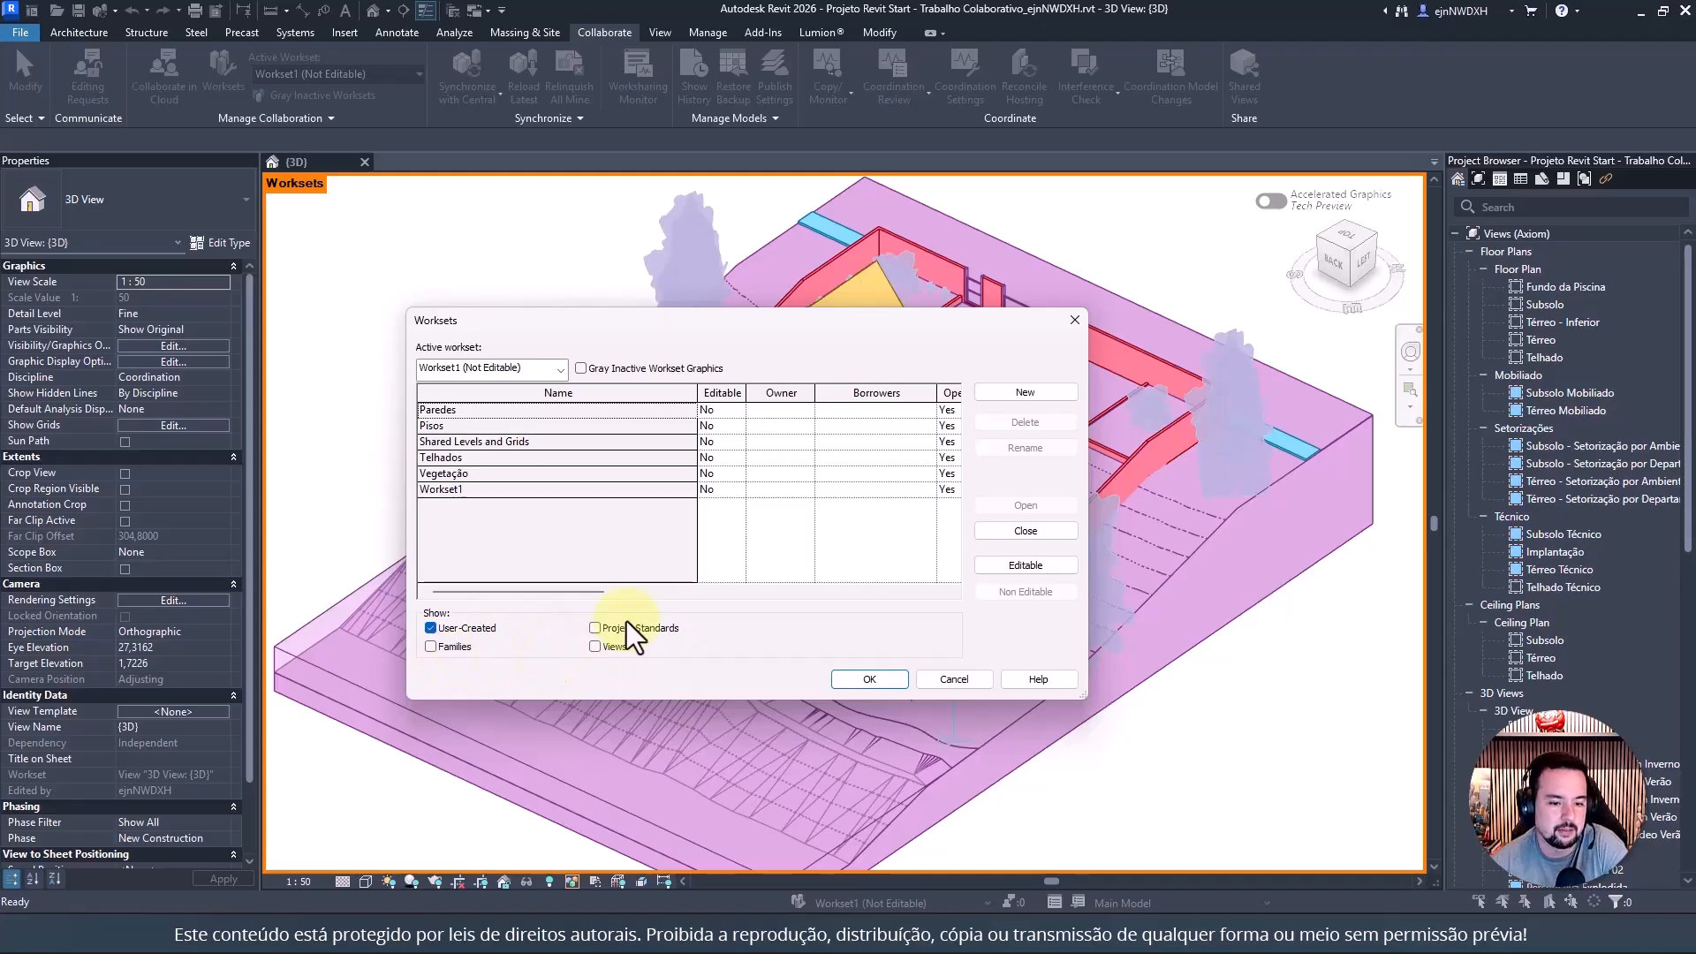
{"action": "left_click", "coordinate": [978, 677]}
{"action": "left_click", "coordinate": [481, 254]}
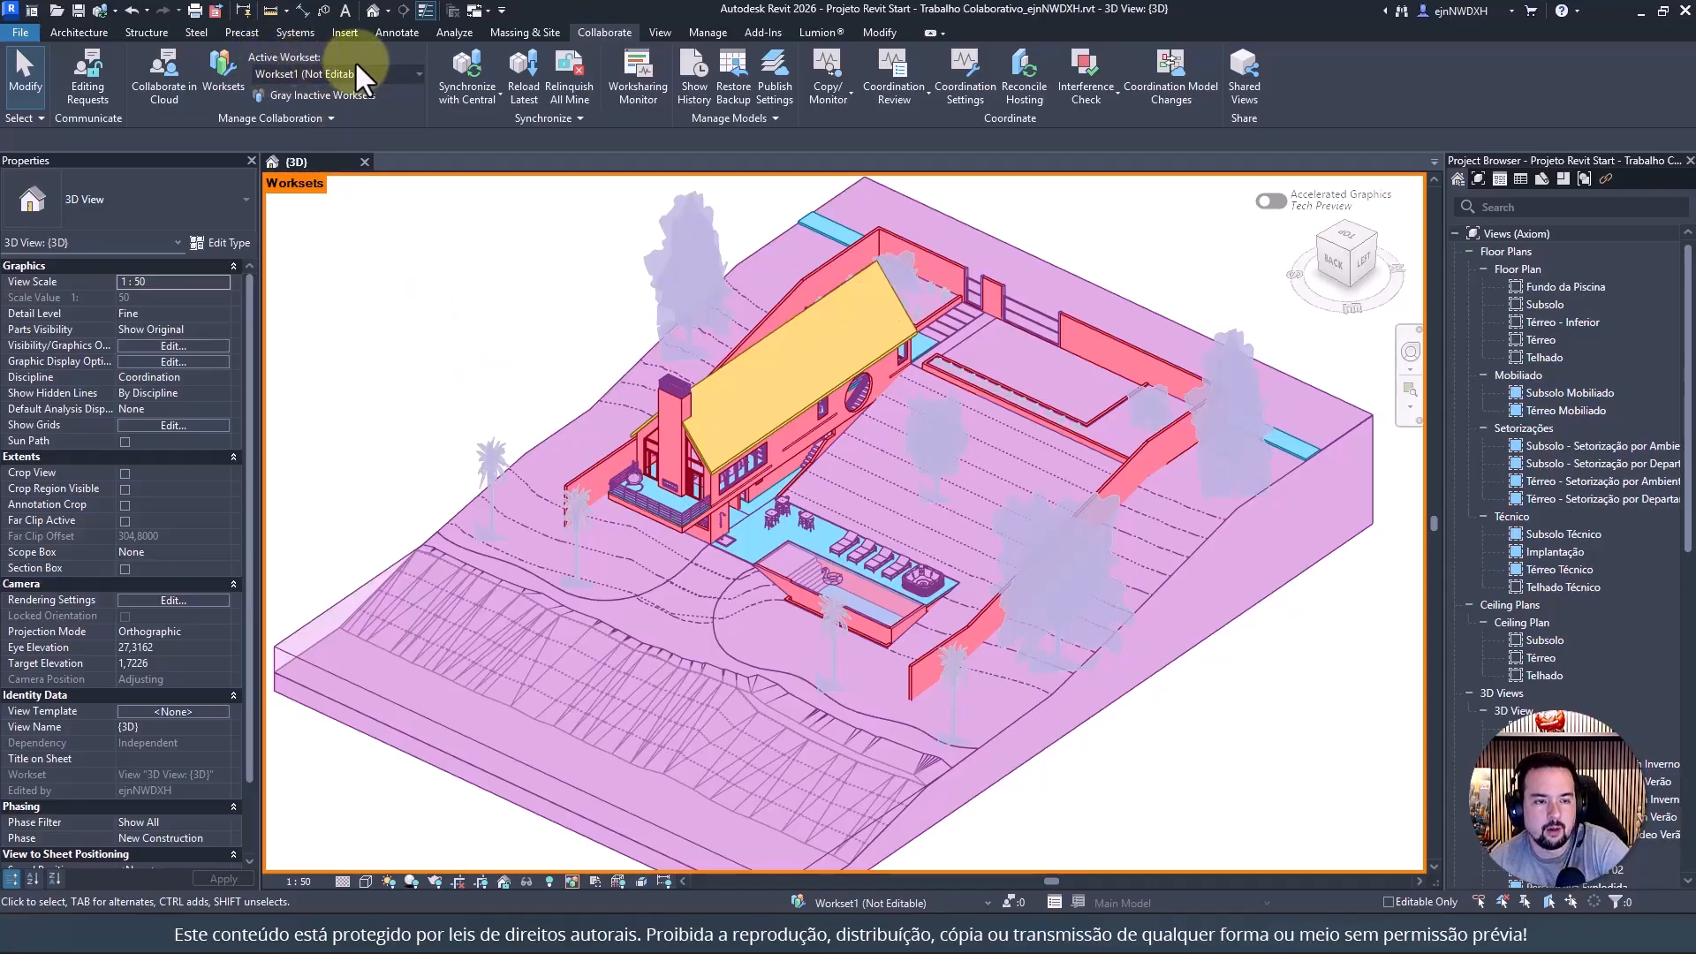
Make Paredes the active workset in place of Workset1
{"action": "left_click", "coordinate": [408, 76]}
{"action": "left_click", "coordinate": [408, 73]}
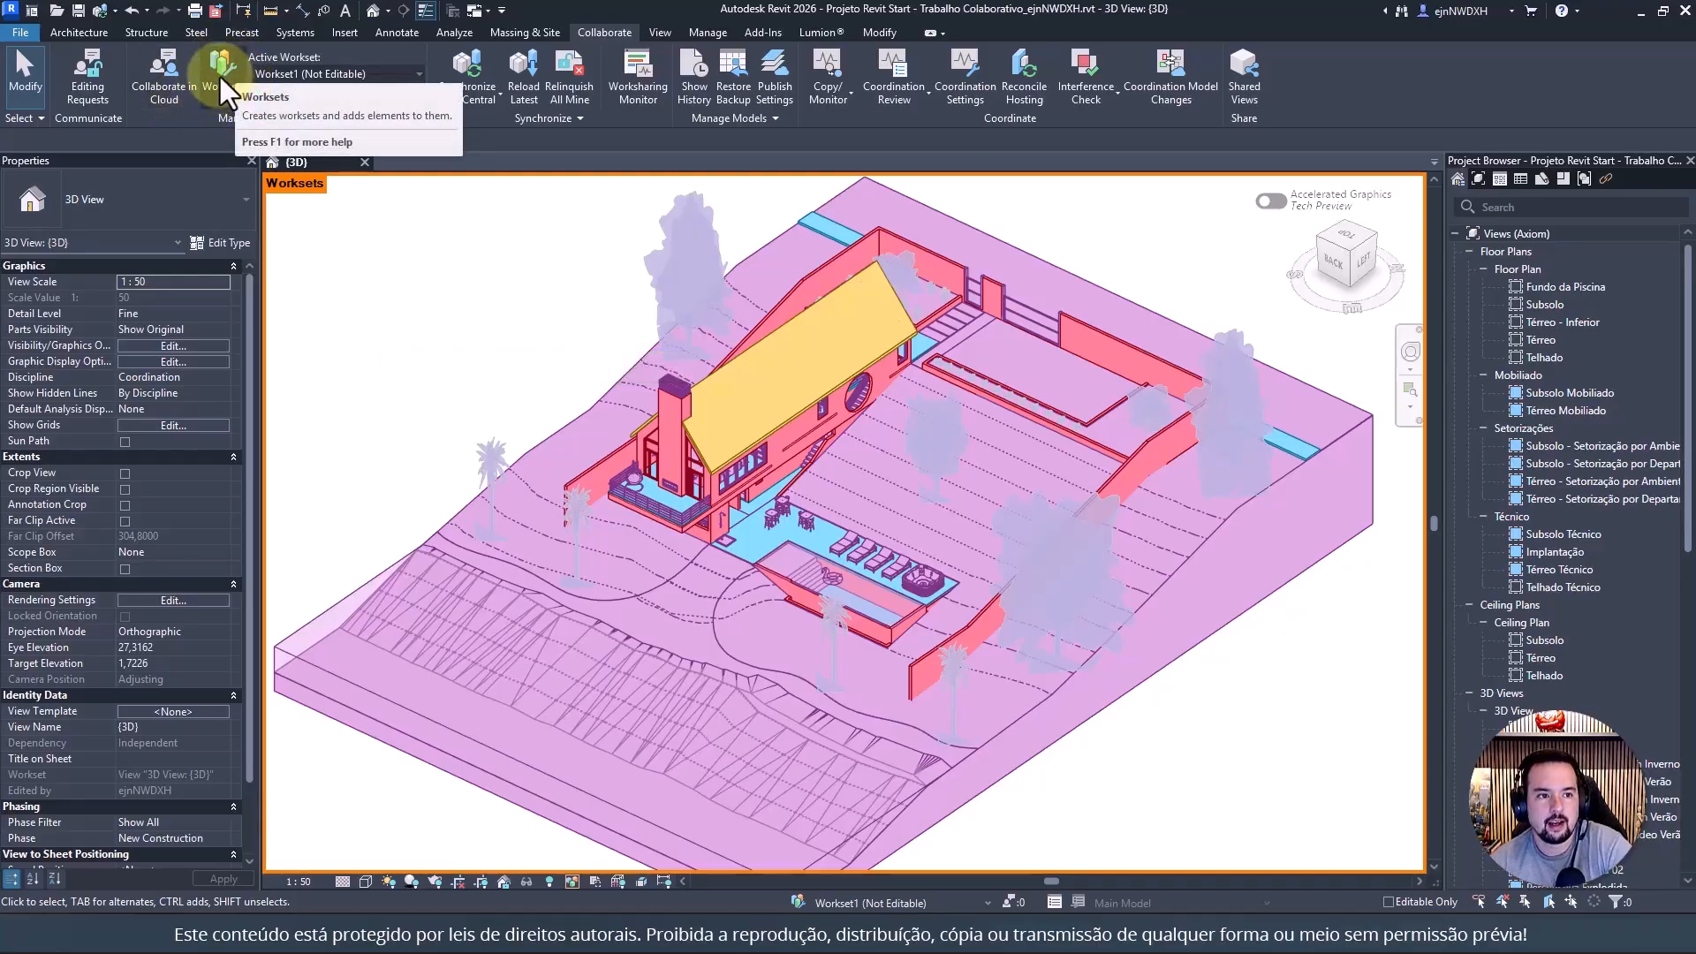
{"action": "left_click", "coordinate": [375, 73]}
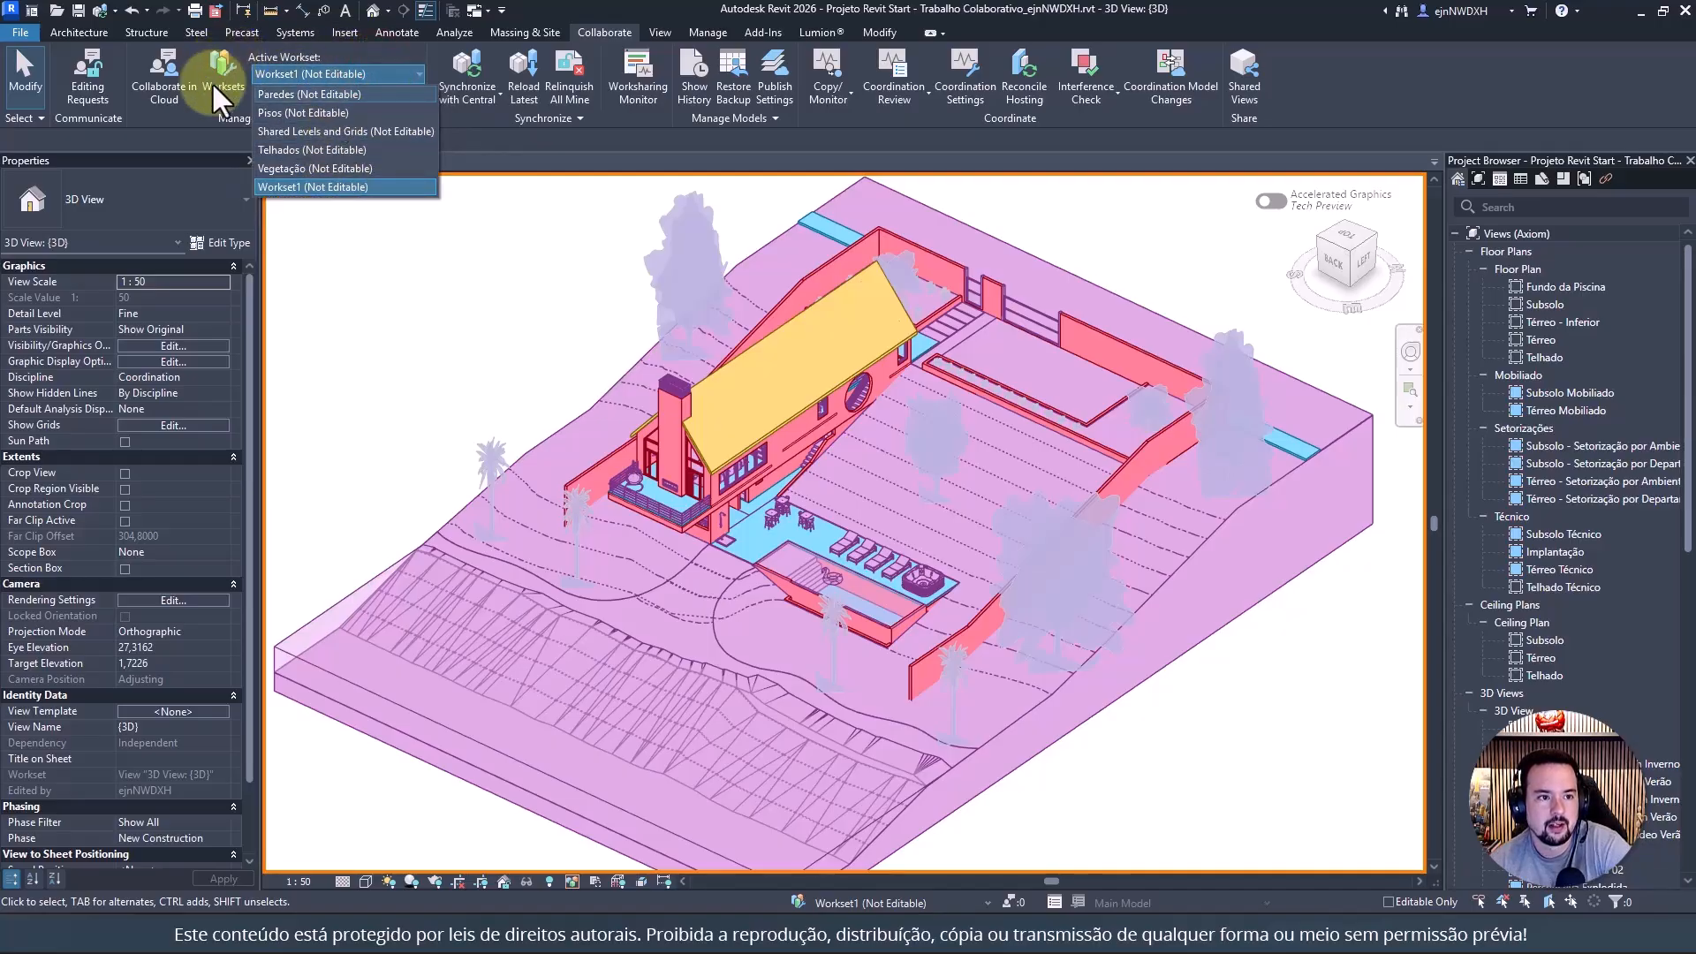
{"action": "left_click", "coordinate": [404, 47]}
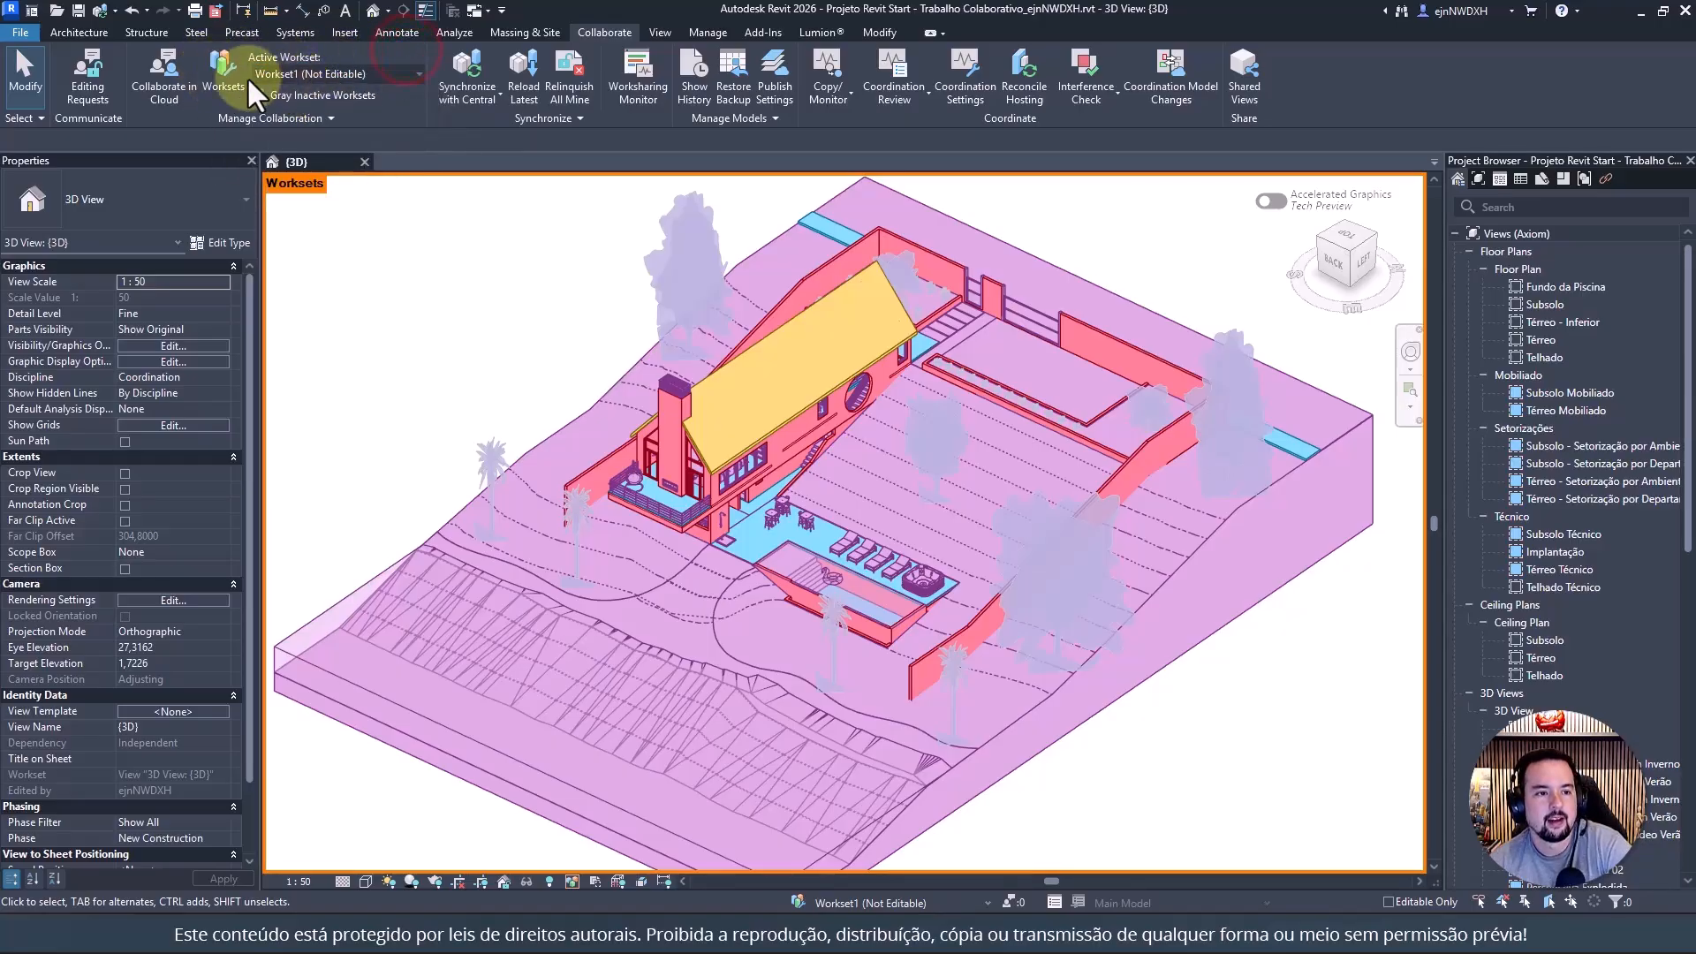
{"action": "left_click", "coordinate": [337, 66]}
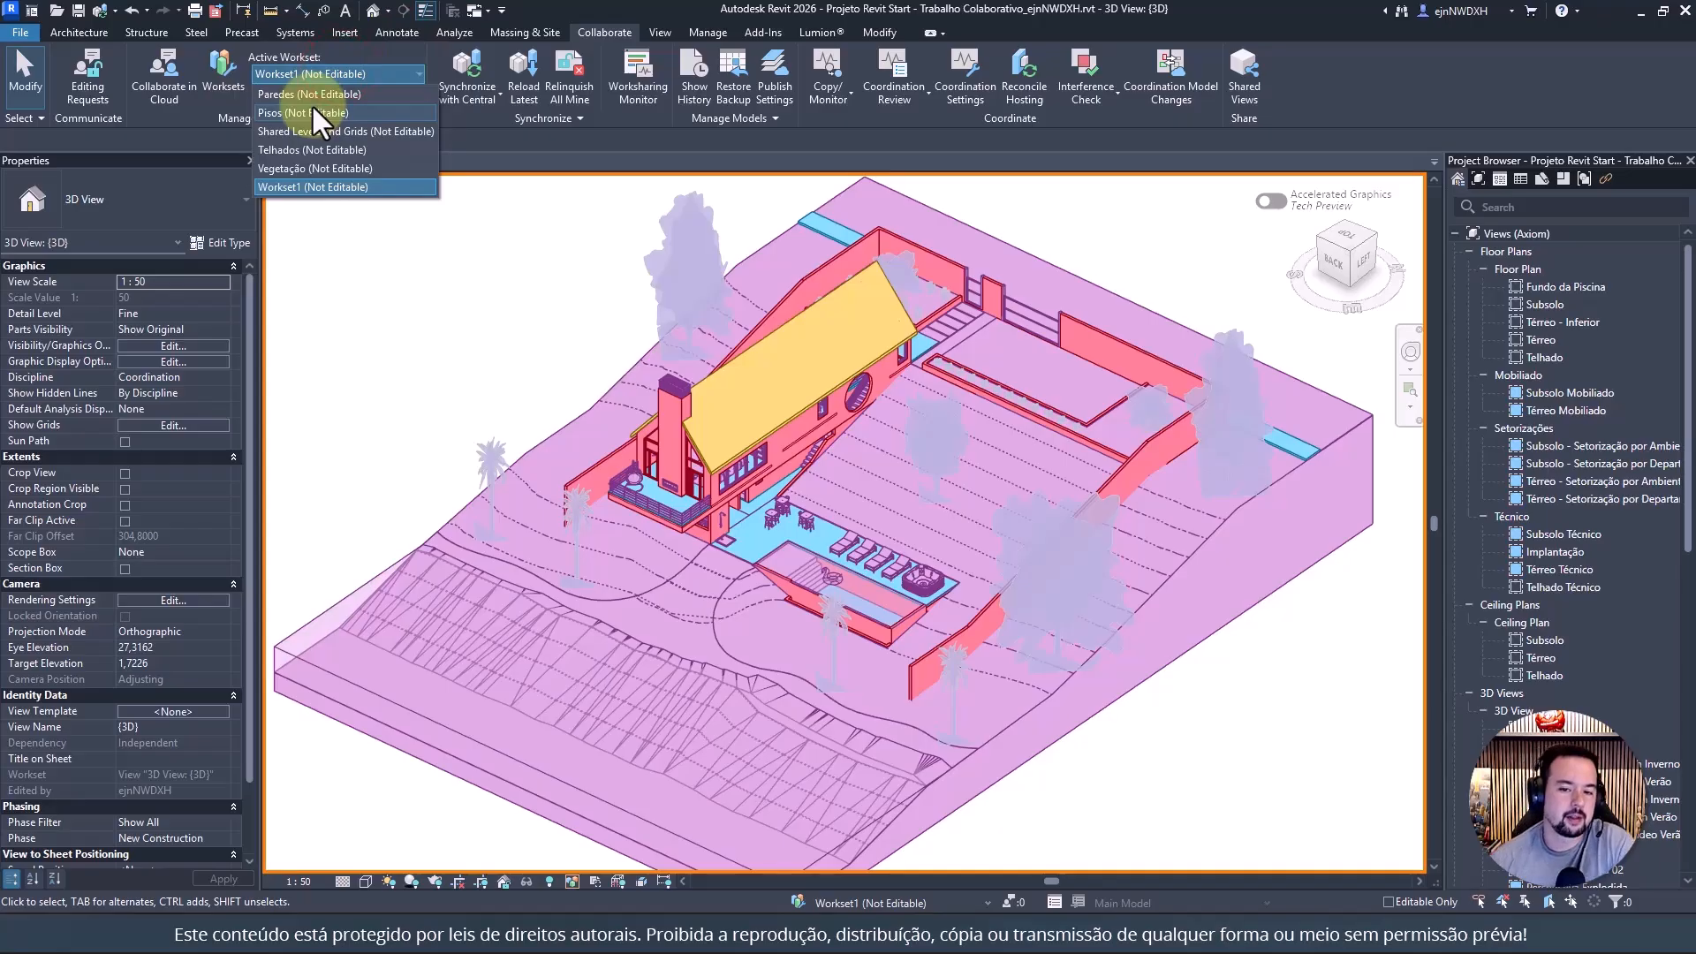
{"action": "left_click", "coordinate": [327, 93]}
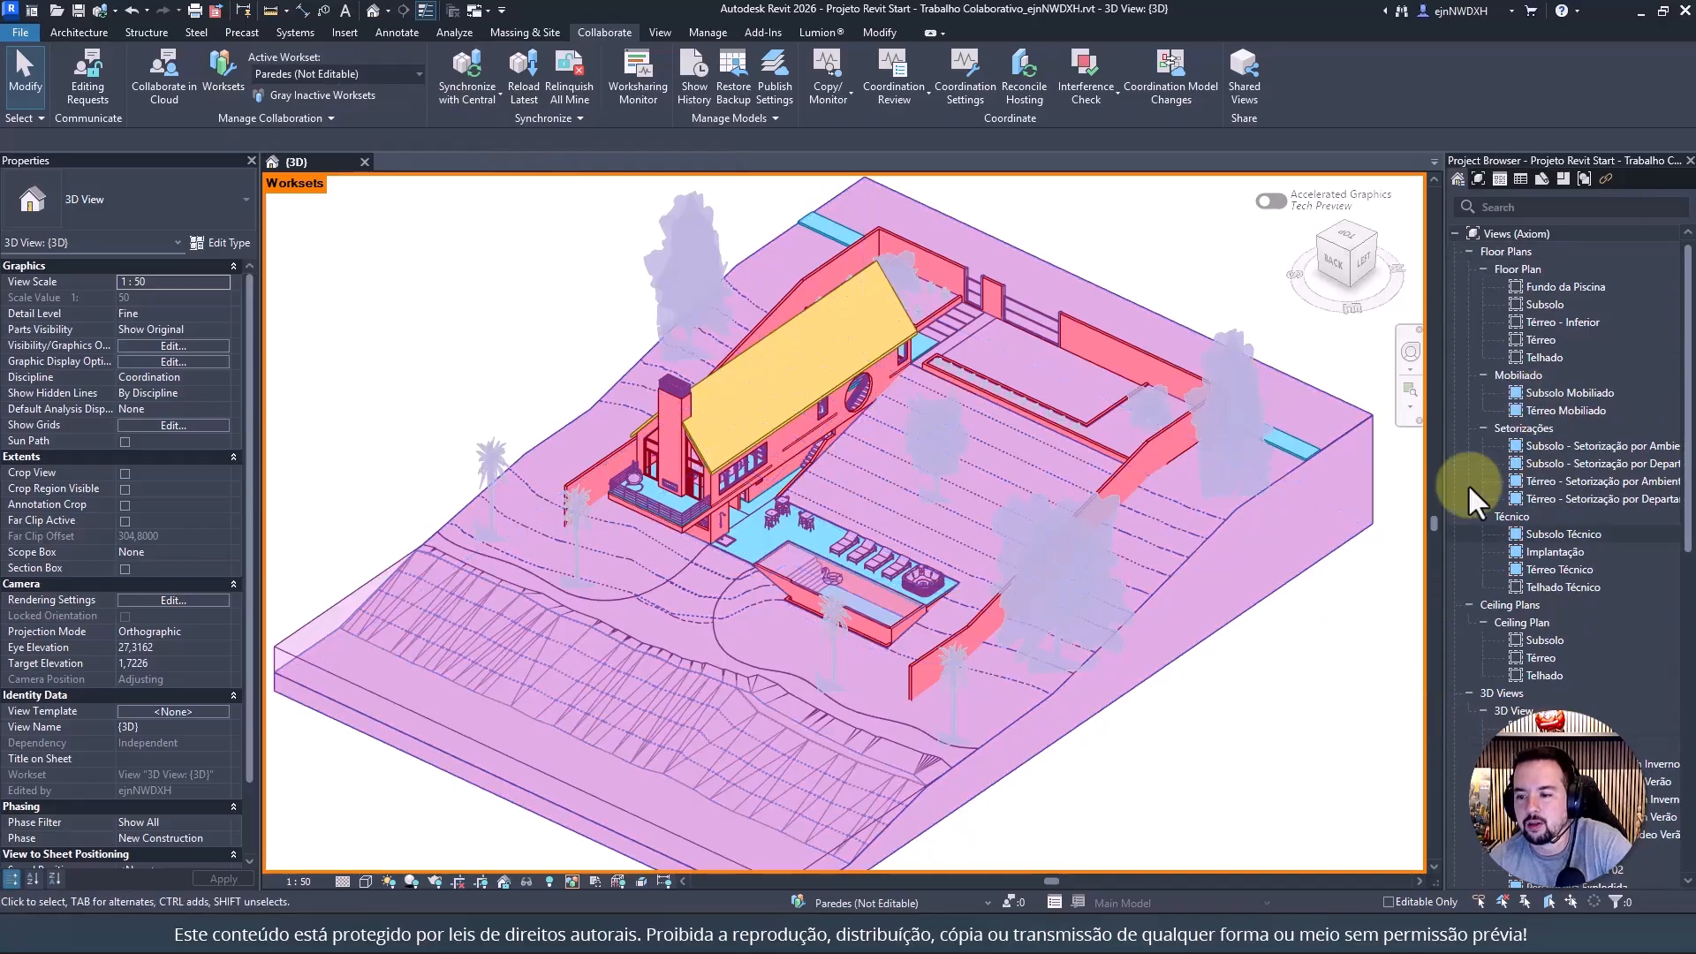
Place a Blocks_Vaso Cerâmico com Folhagem_F01241PT component on the paved area in front of the garage gate, dismissing the save reminder
{"action": "left_click", "coordinate": [77, 31]}
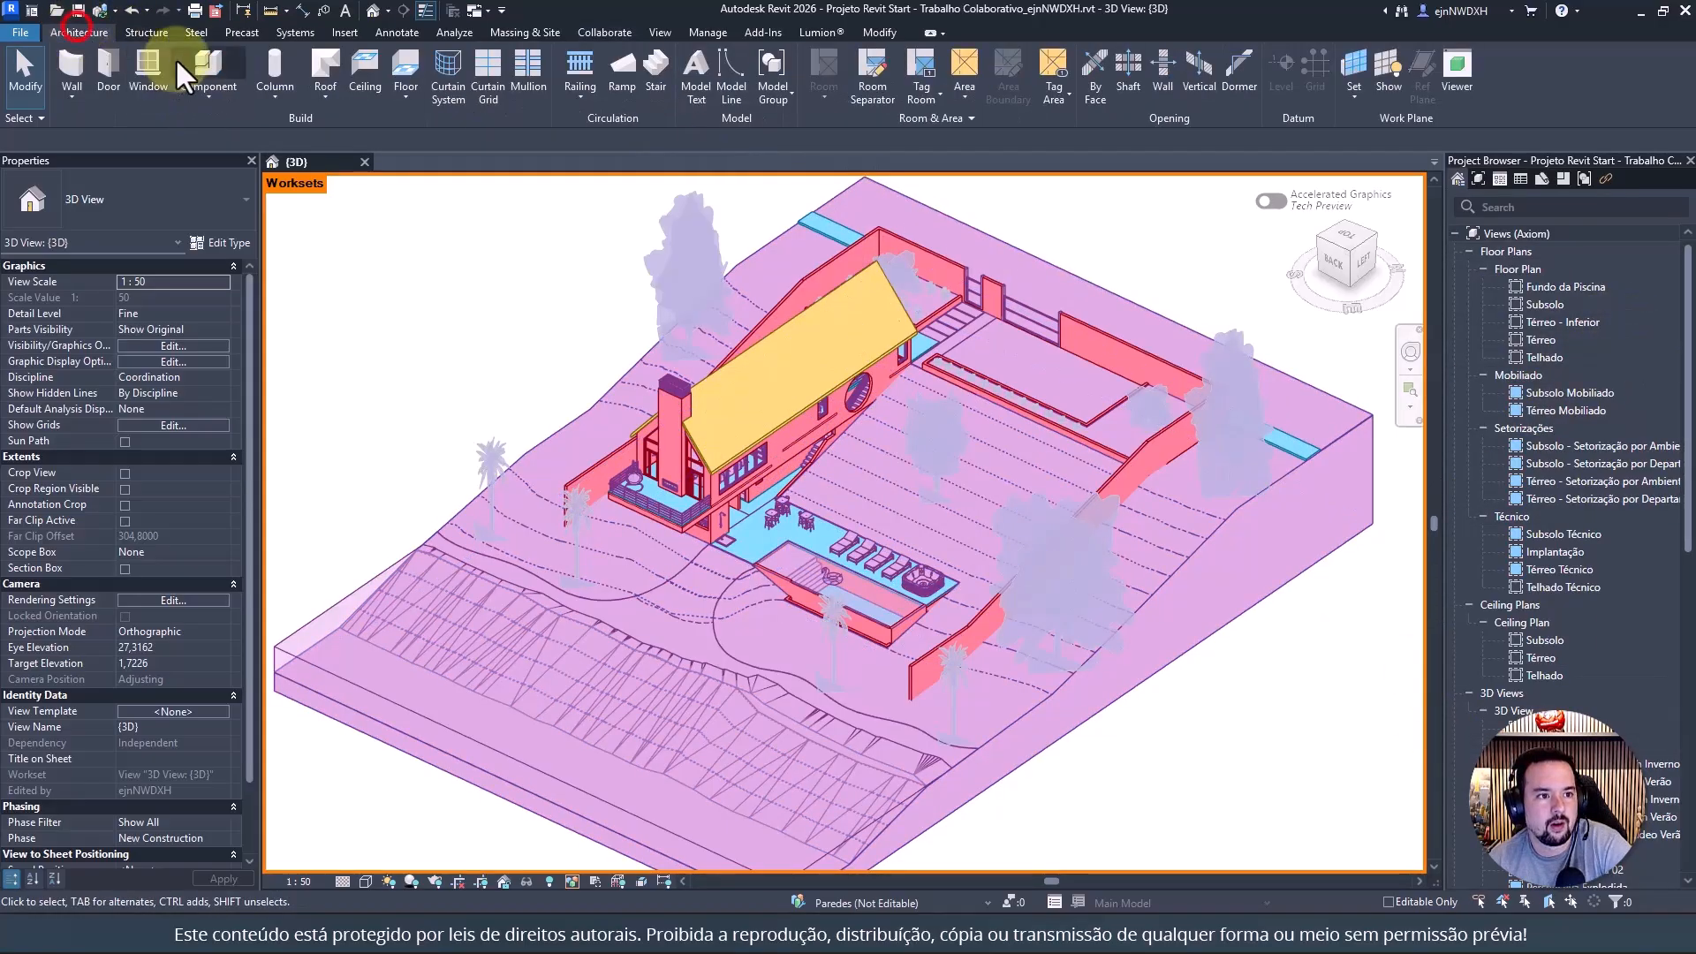
{"action": "left_click", "coordinate": [205, 64]}
{"action": "left_click", "coordinate": [950, 532]}
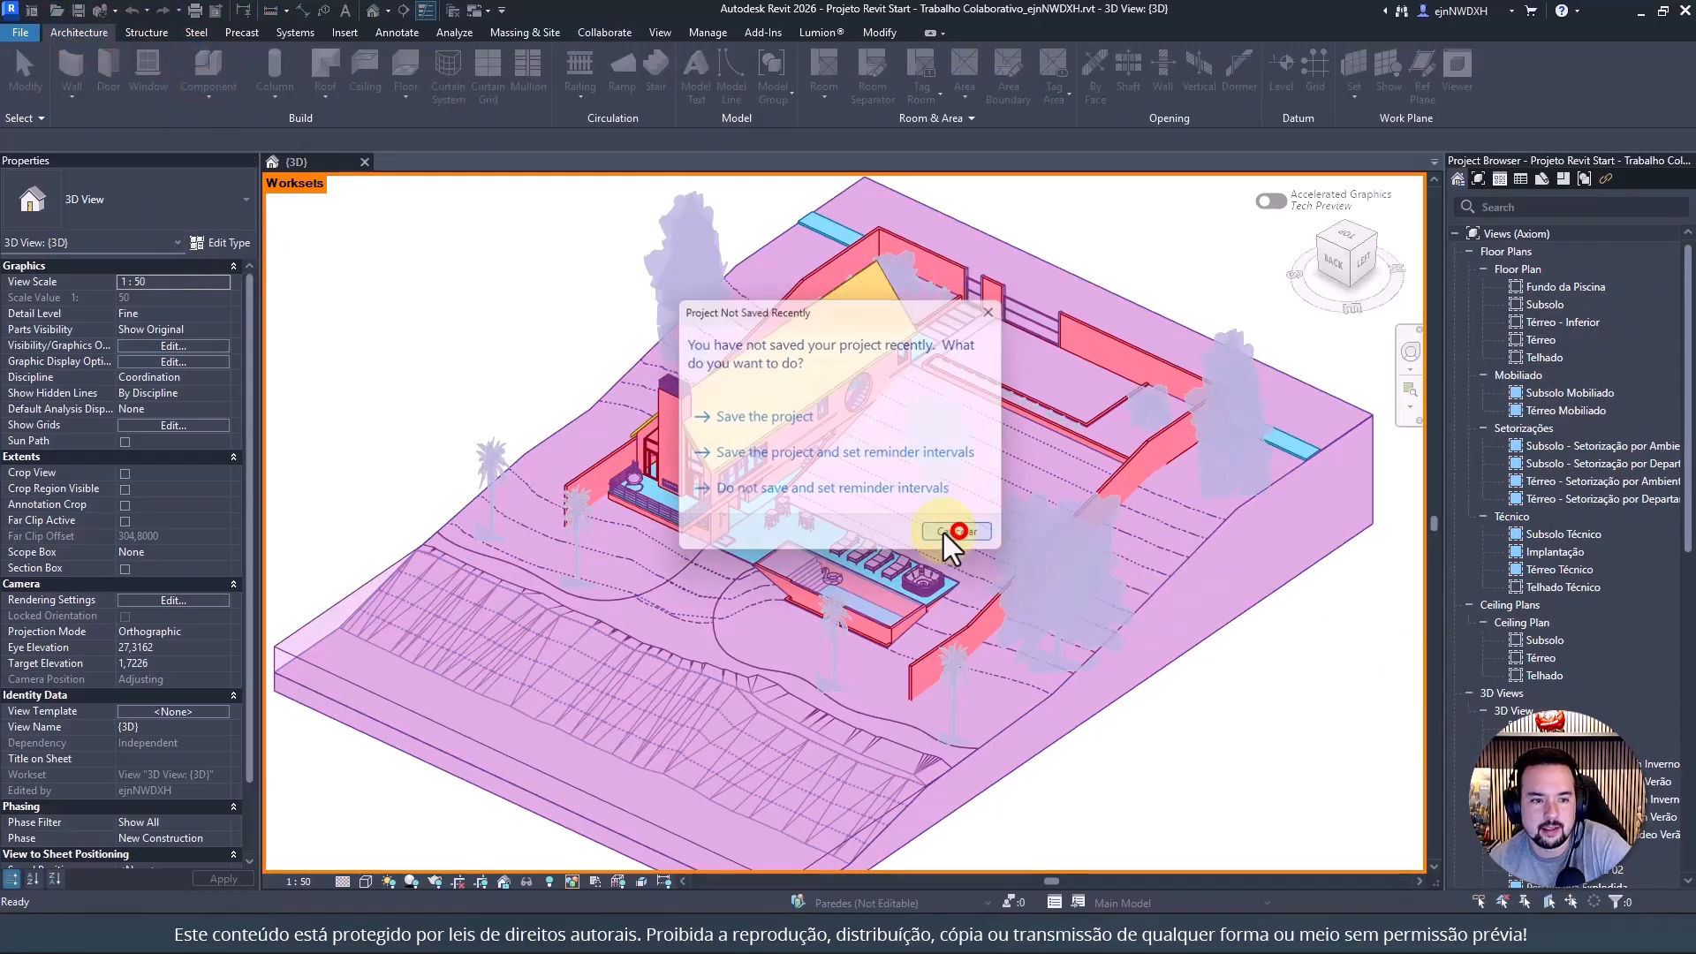
{"action": "left_click", "coordinate": [136, 201]}
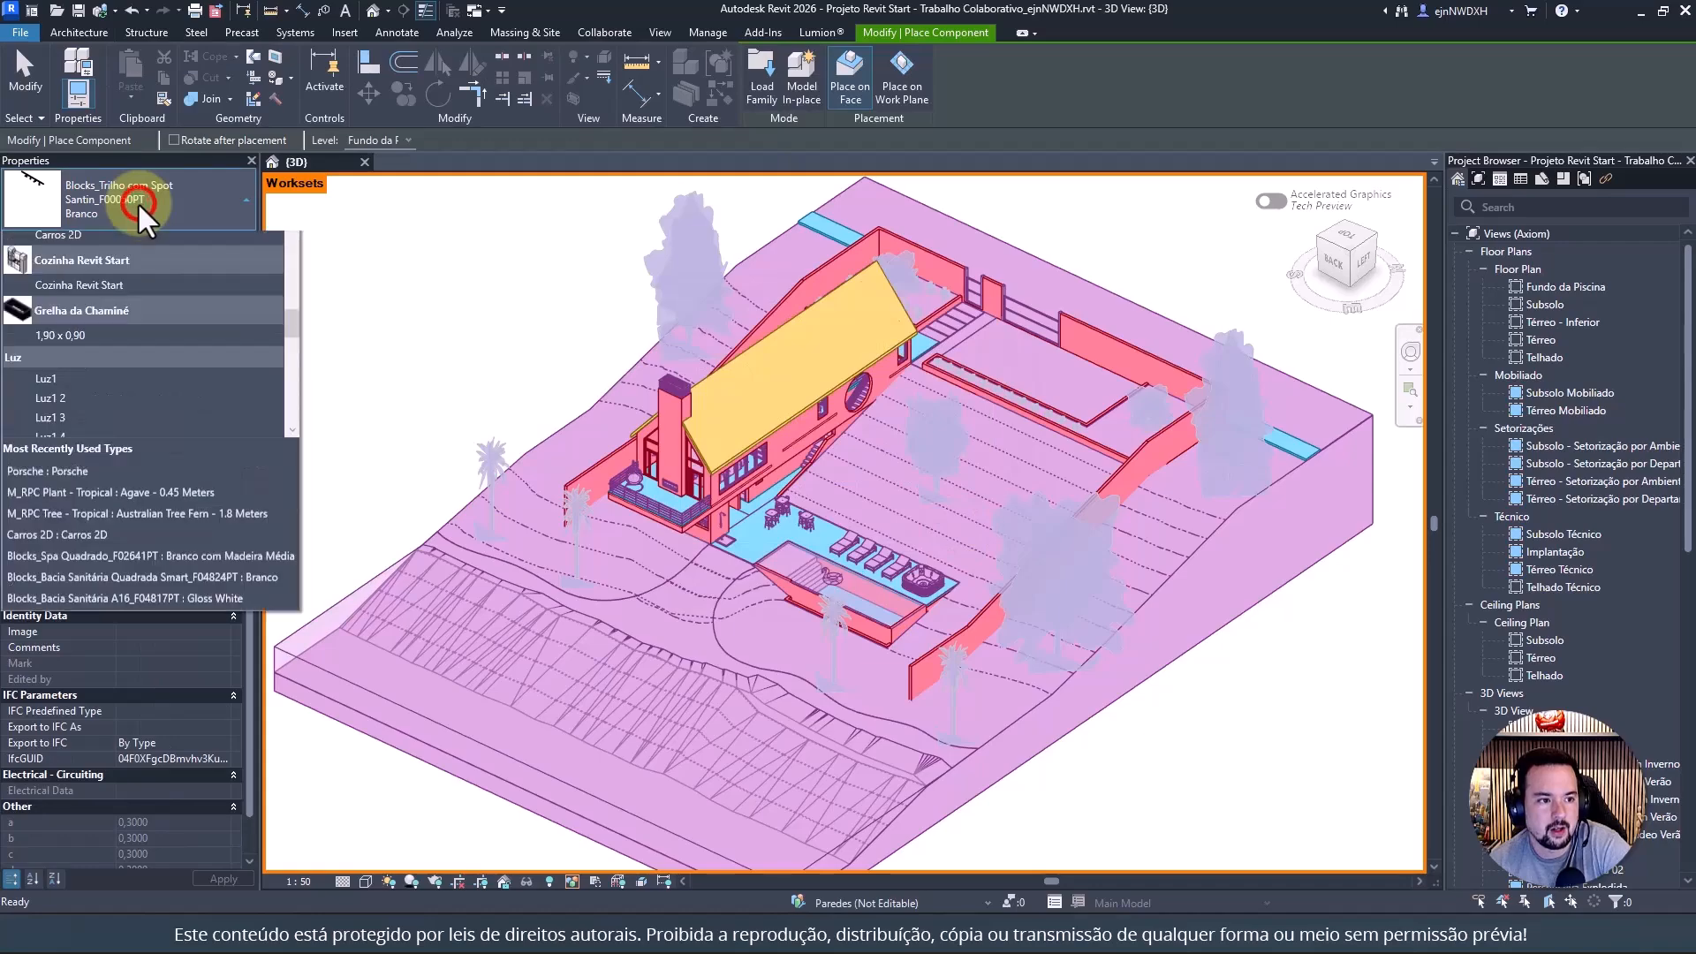
{"action": "scroll", "coordinate": [60, 447], "scroll_direction": "up", "scroll_amount": 3}
{"action": "left_click", "coordinate": [74, 387]}
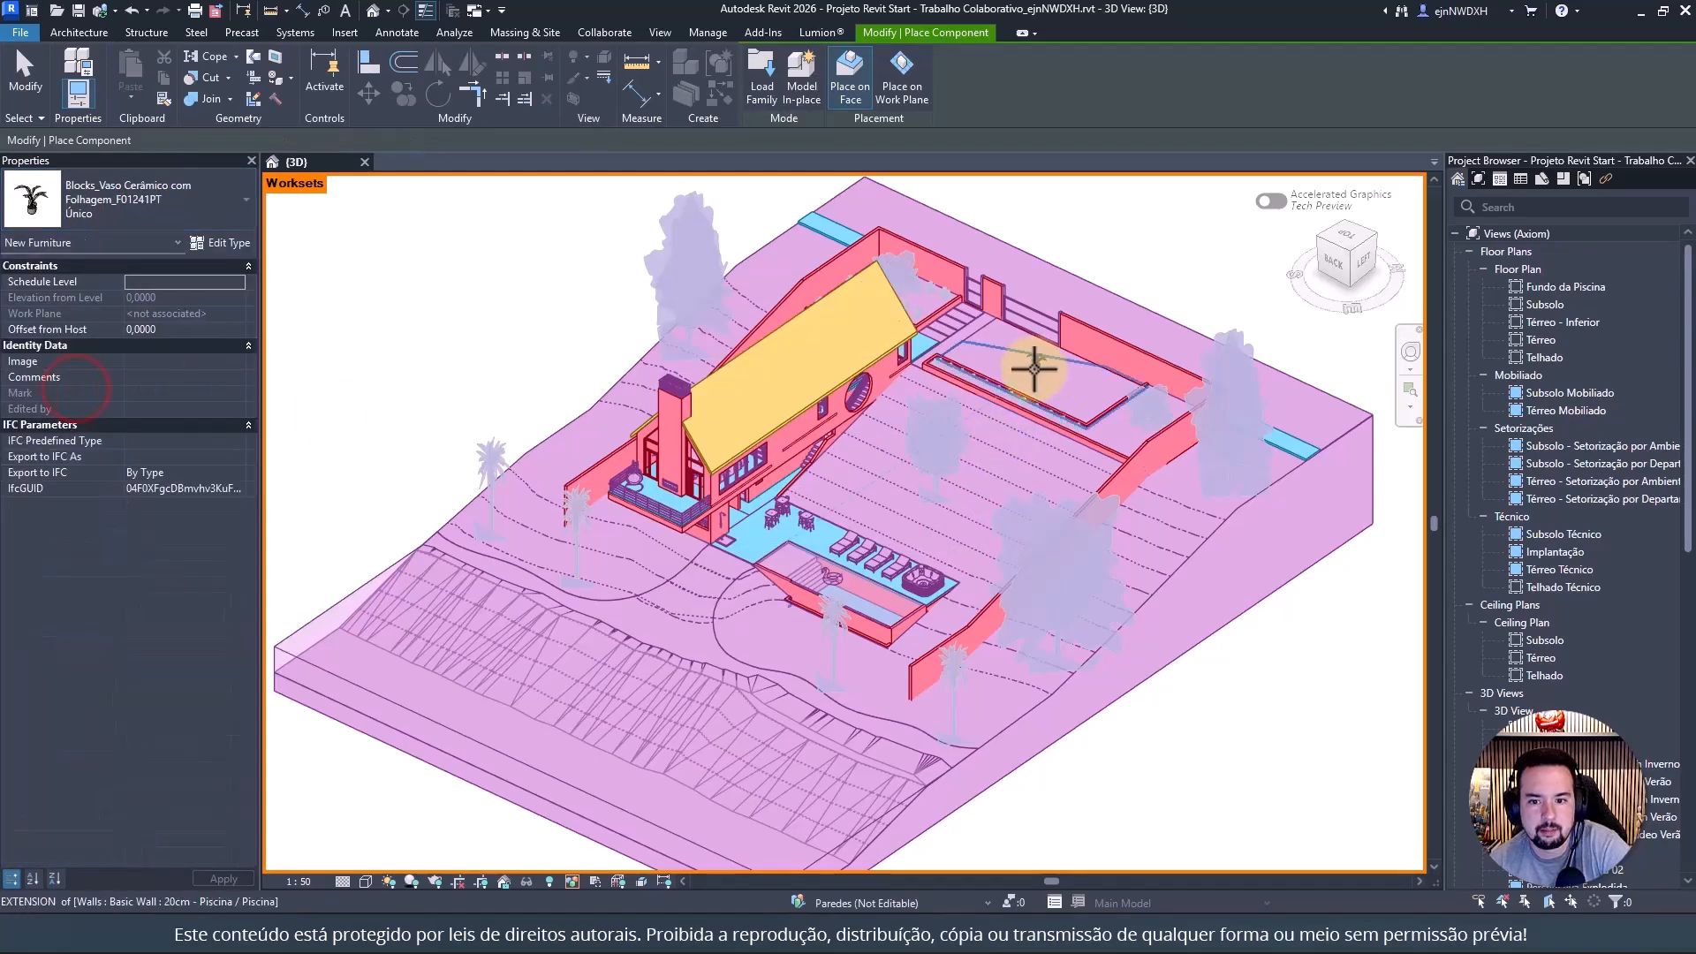
{"action": "scroll", "coordinate": [992, 489], "scroll_direction": "up", "scroll_amount": 5}
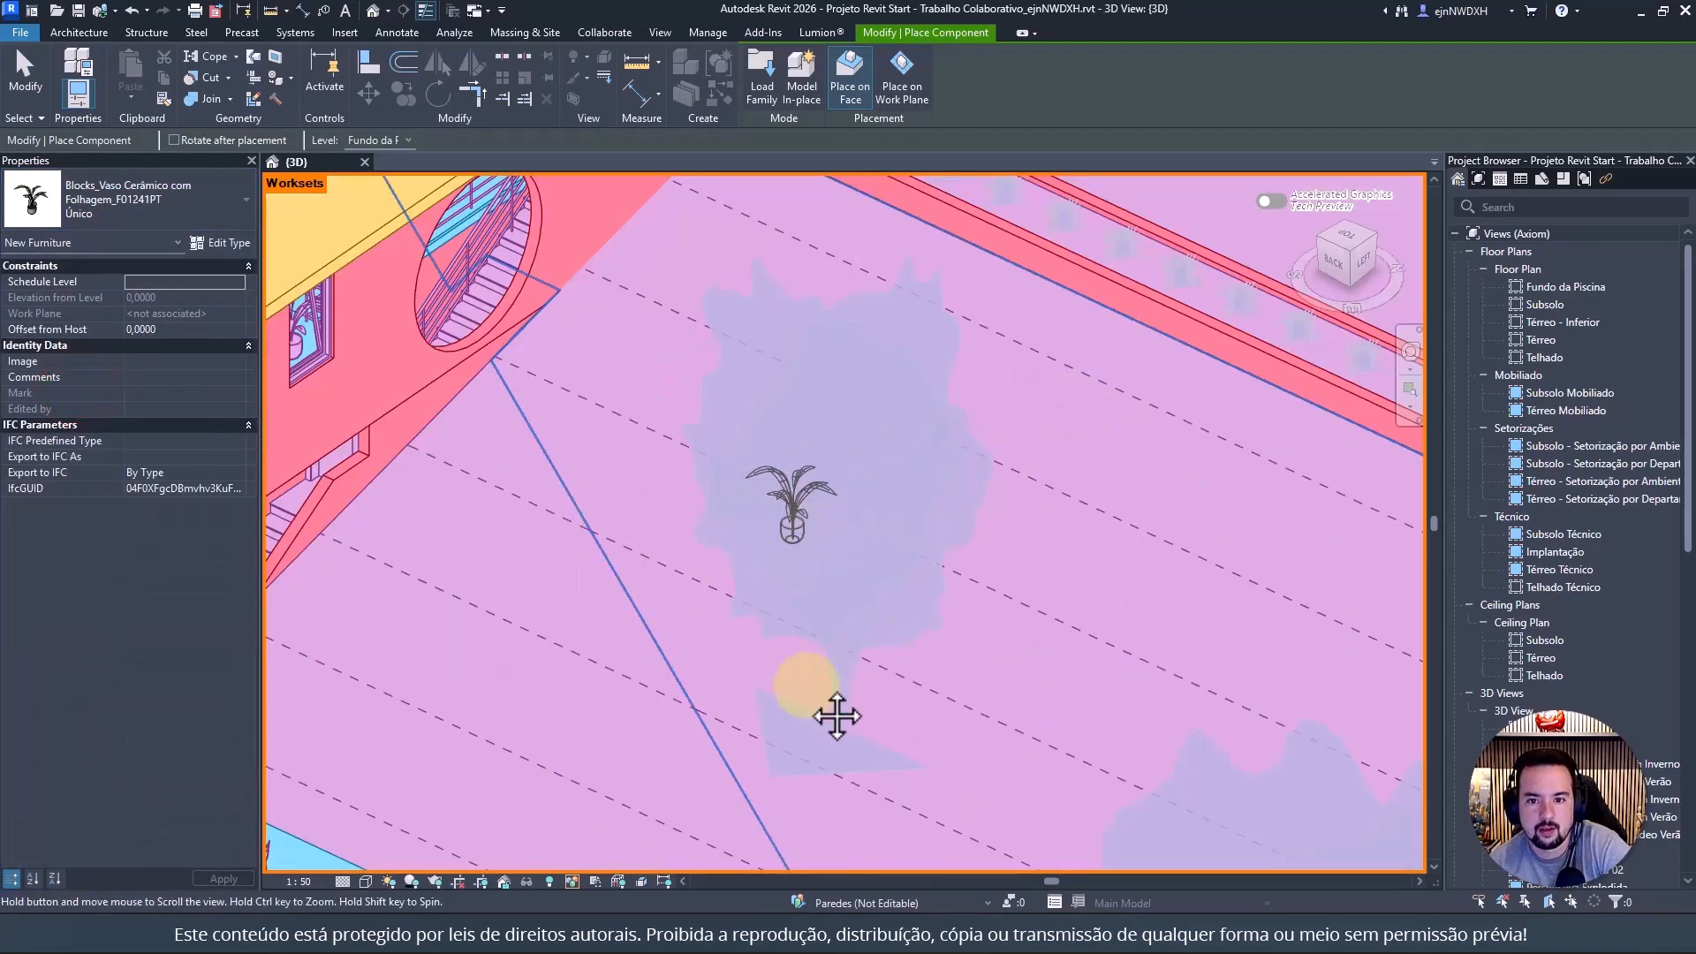
{"action": "scroll", "coordinate": [883, 560], "scroll_direction": "down", "scroll_amount": 3}
{"action": "scroll", "coordinate": [731, 542], "scroll_direction": "up", "scroll_amount": 3}
{"action": "left_click", "coordinate": [719, 570]}
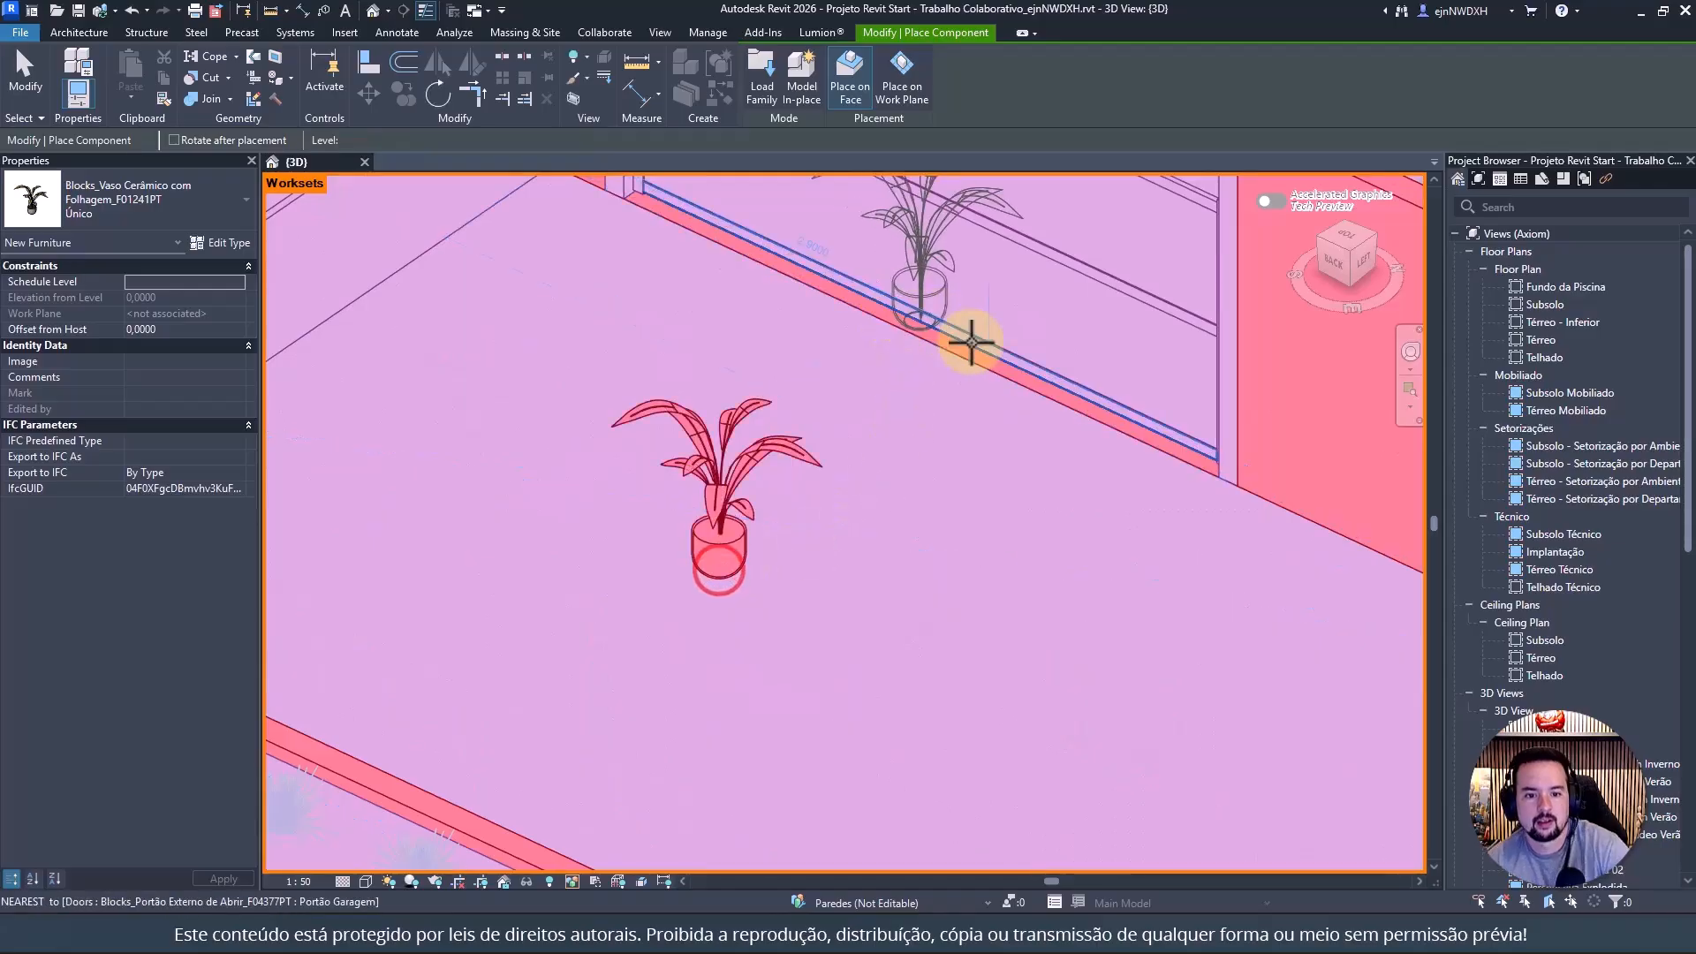
{"action": "key", "text": "Escape"}
Check which workset the plant vase placed in front of the garage gate is assigned to
{"action": "scroll", "coordinate": [1049, 608], "scroll_direction": "down", "scroll_amount": 5}
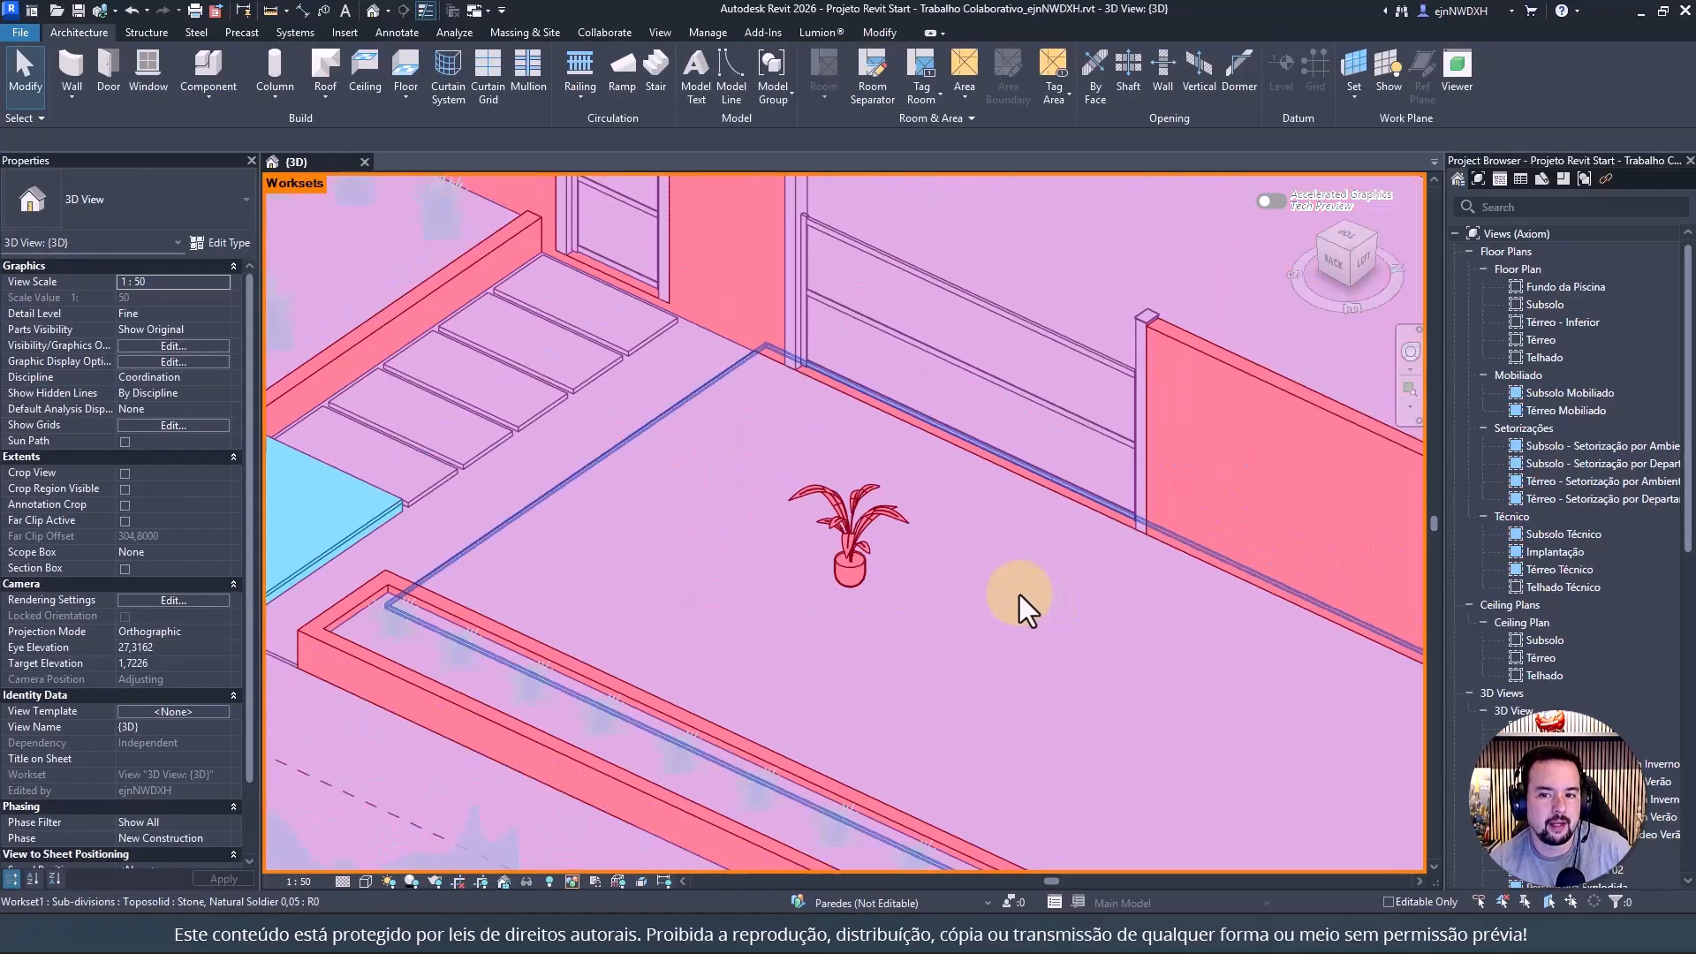
{"action": "middle_click_drag", "start_coordinate": [840, 538], "coordinate": [1111, 460]}
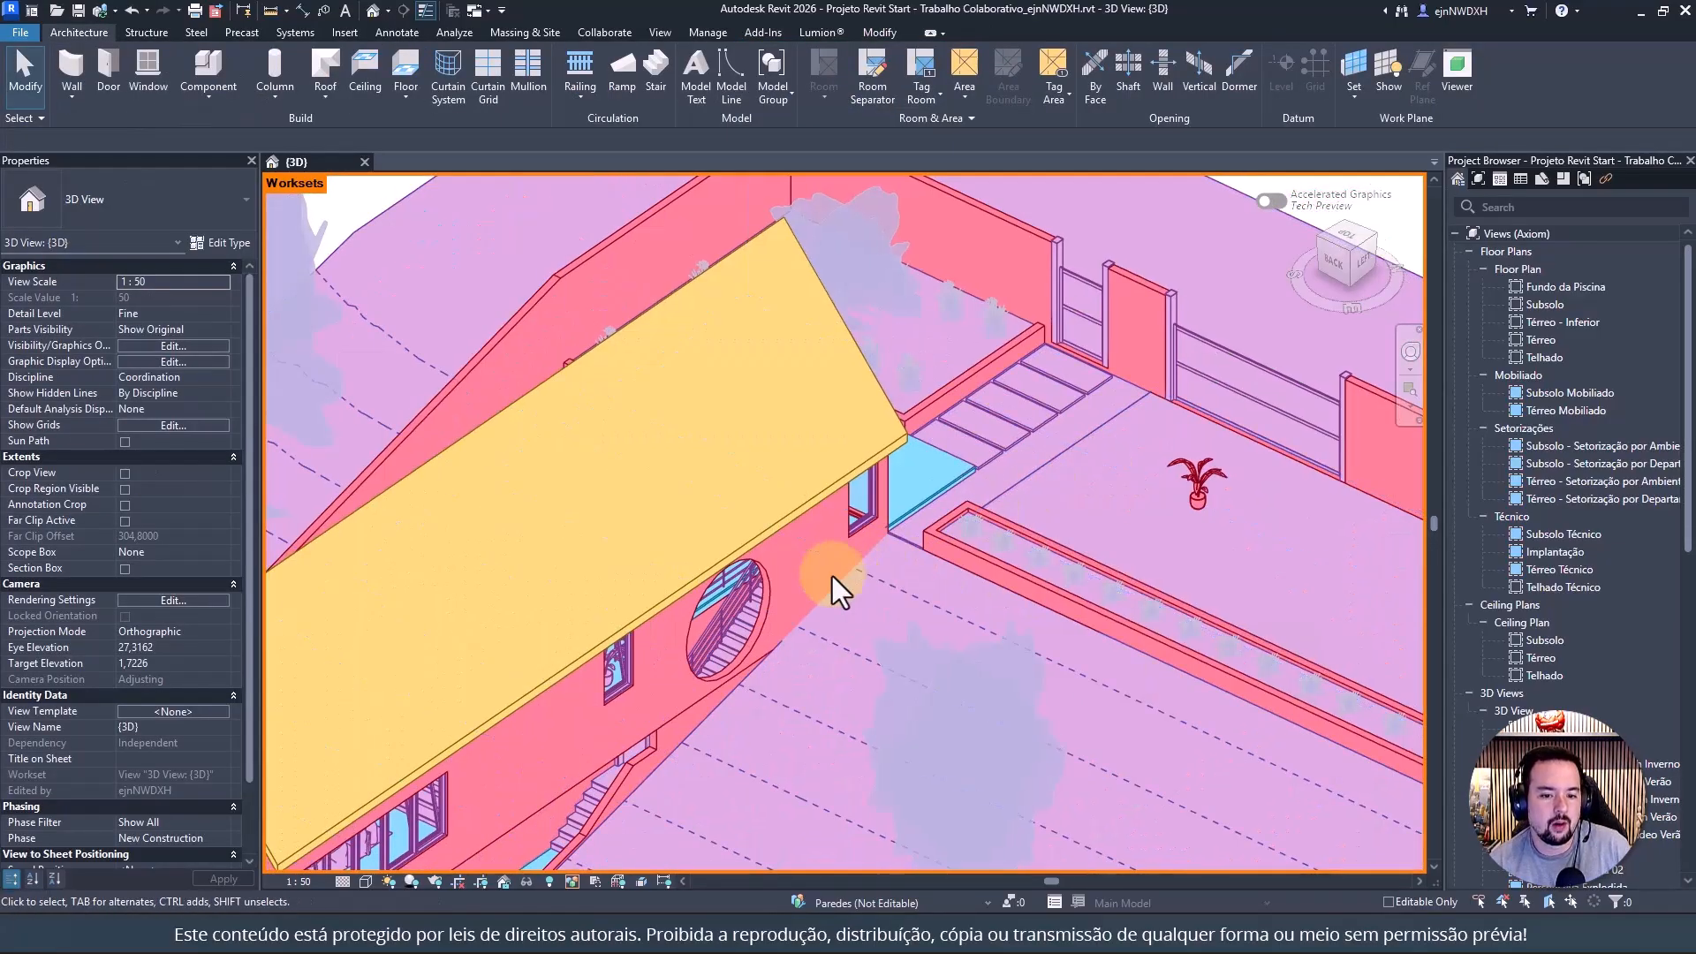
{"action": "left_click", "coordinate": [1216, 473]}
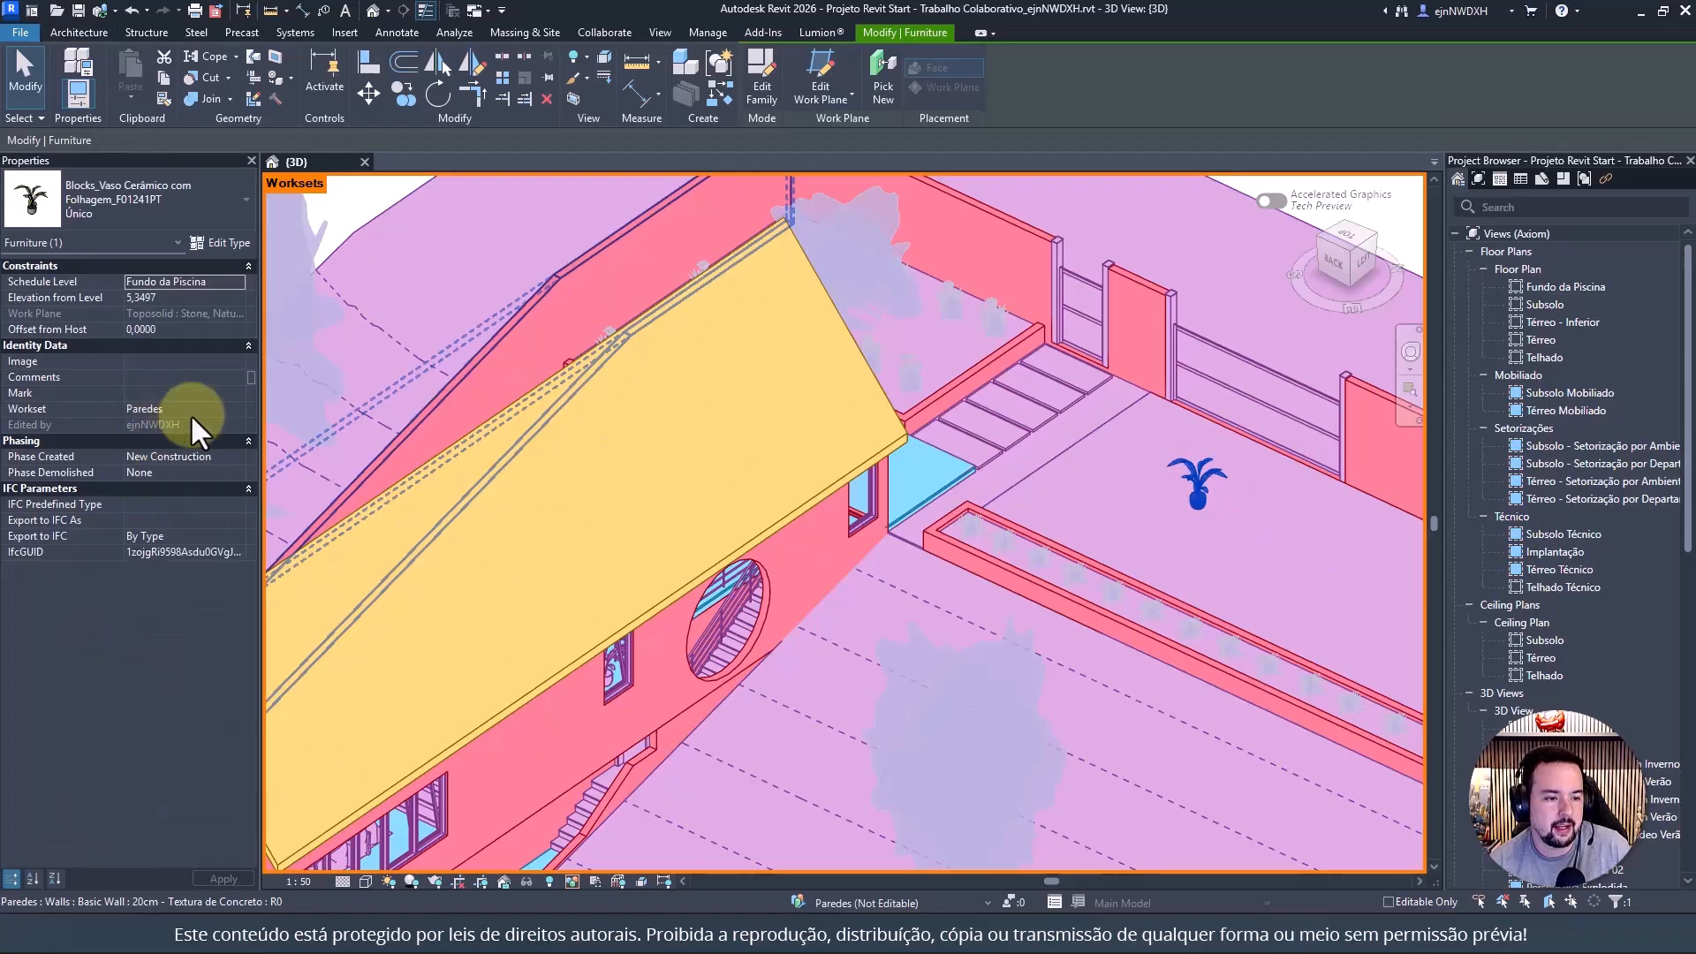
{"action": "key", "text": "Escape"}
Delete the plant vase in front of the garage gate
{"action": "scroll", "coordinate": [1327, 430], "scroll_direction": "up", "scroll_amount": 4}
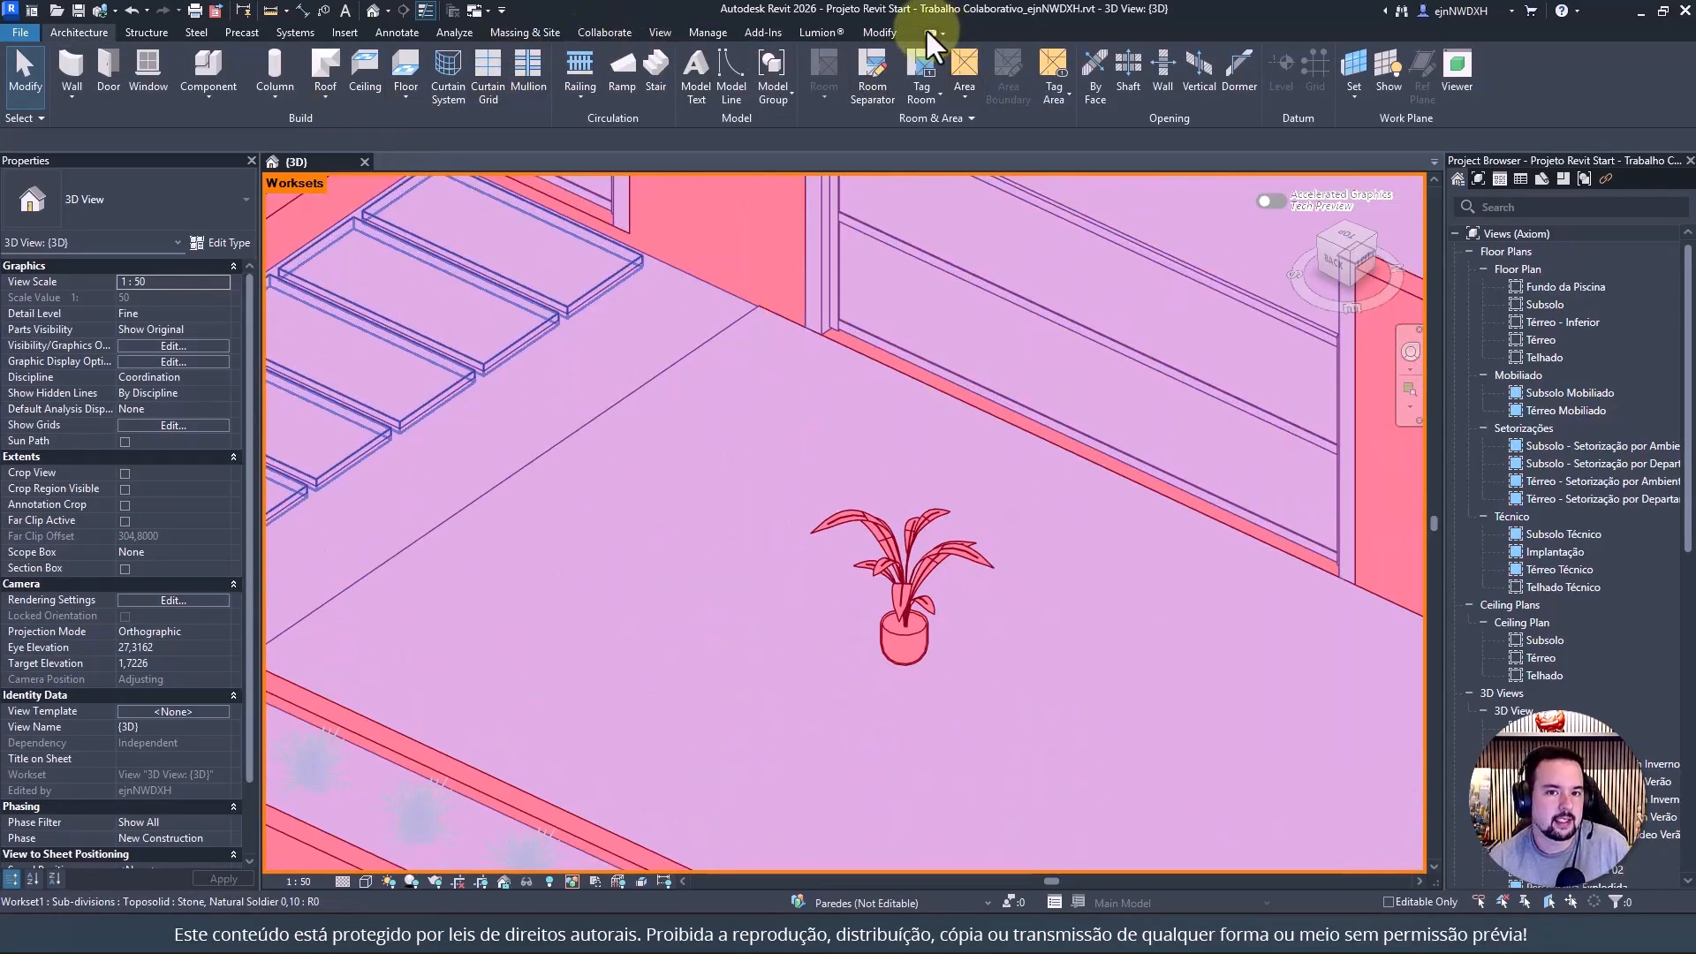
{"action": "left_click", "coordinate": [915, 564]}
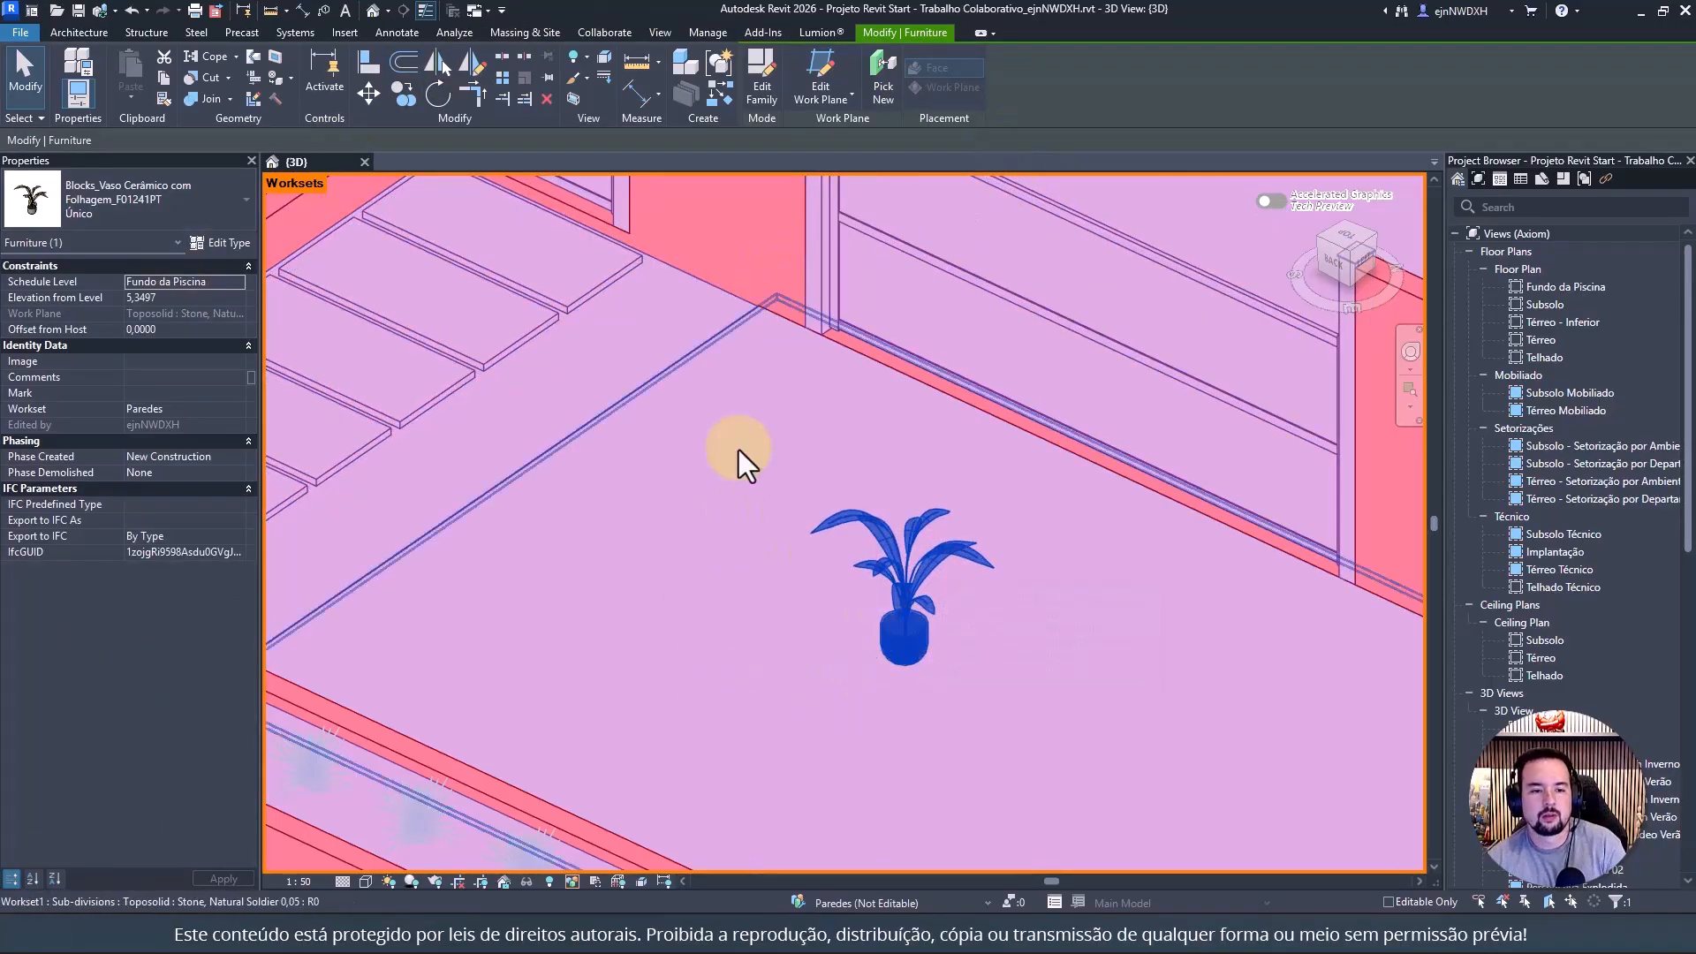
{"action": "mouse_move", "coordinate": [767, 581]}
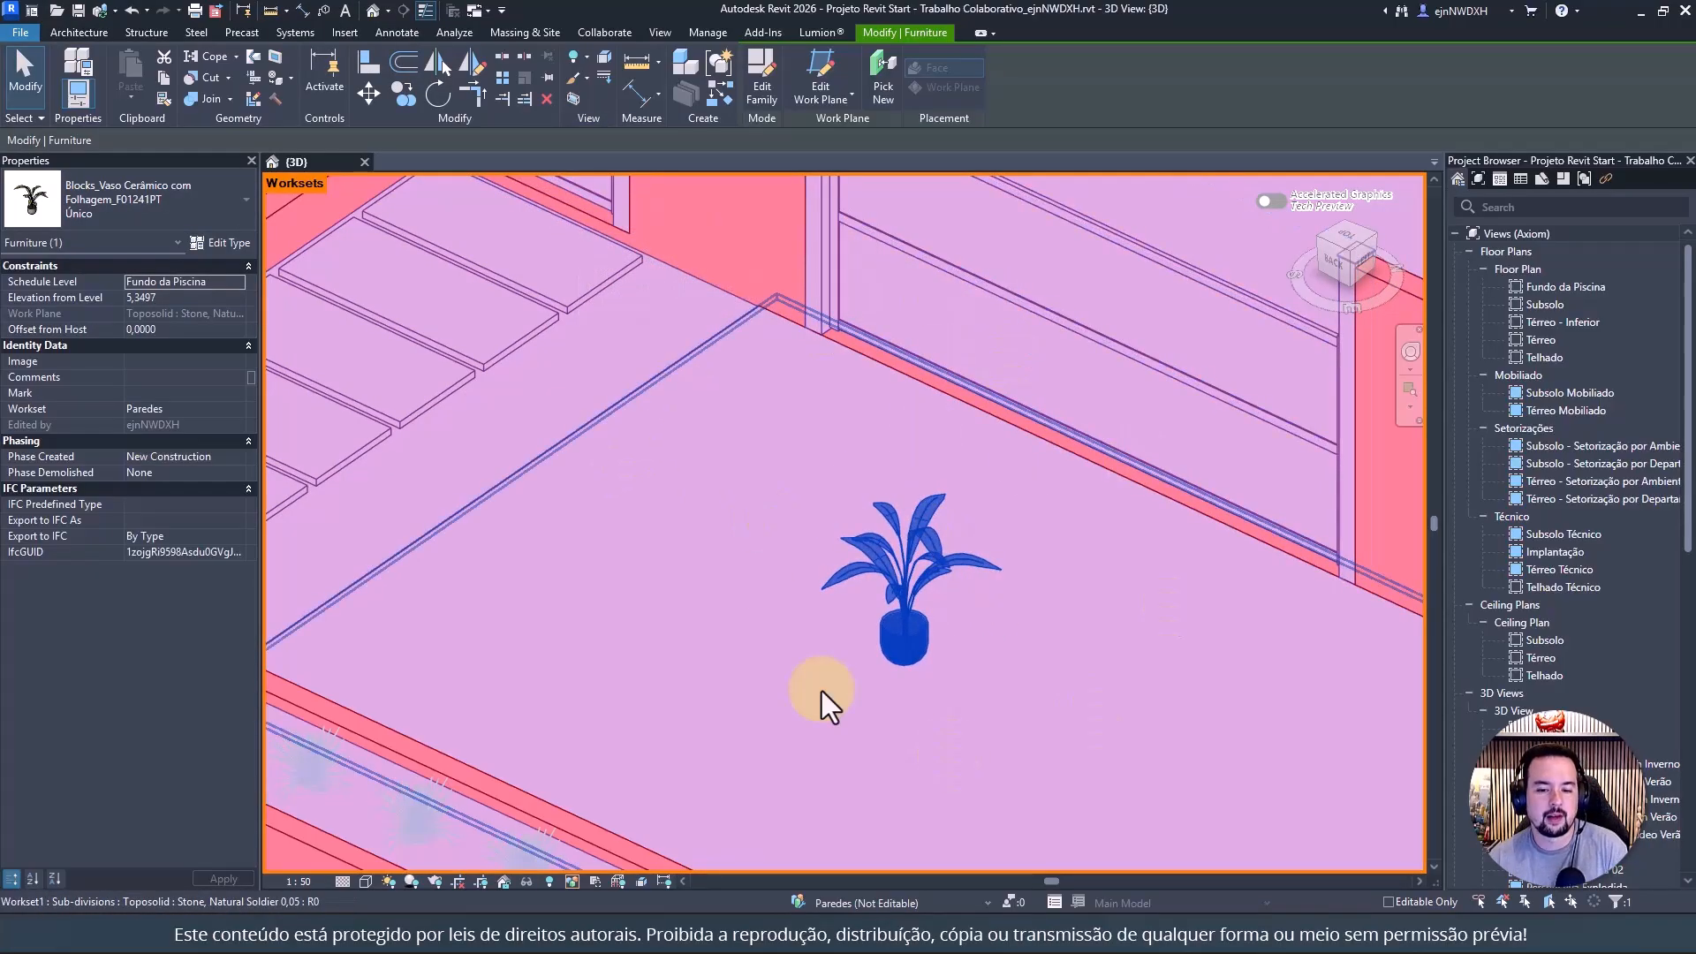
{"action": "key", "text": "Delete"}
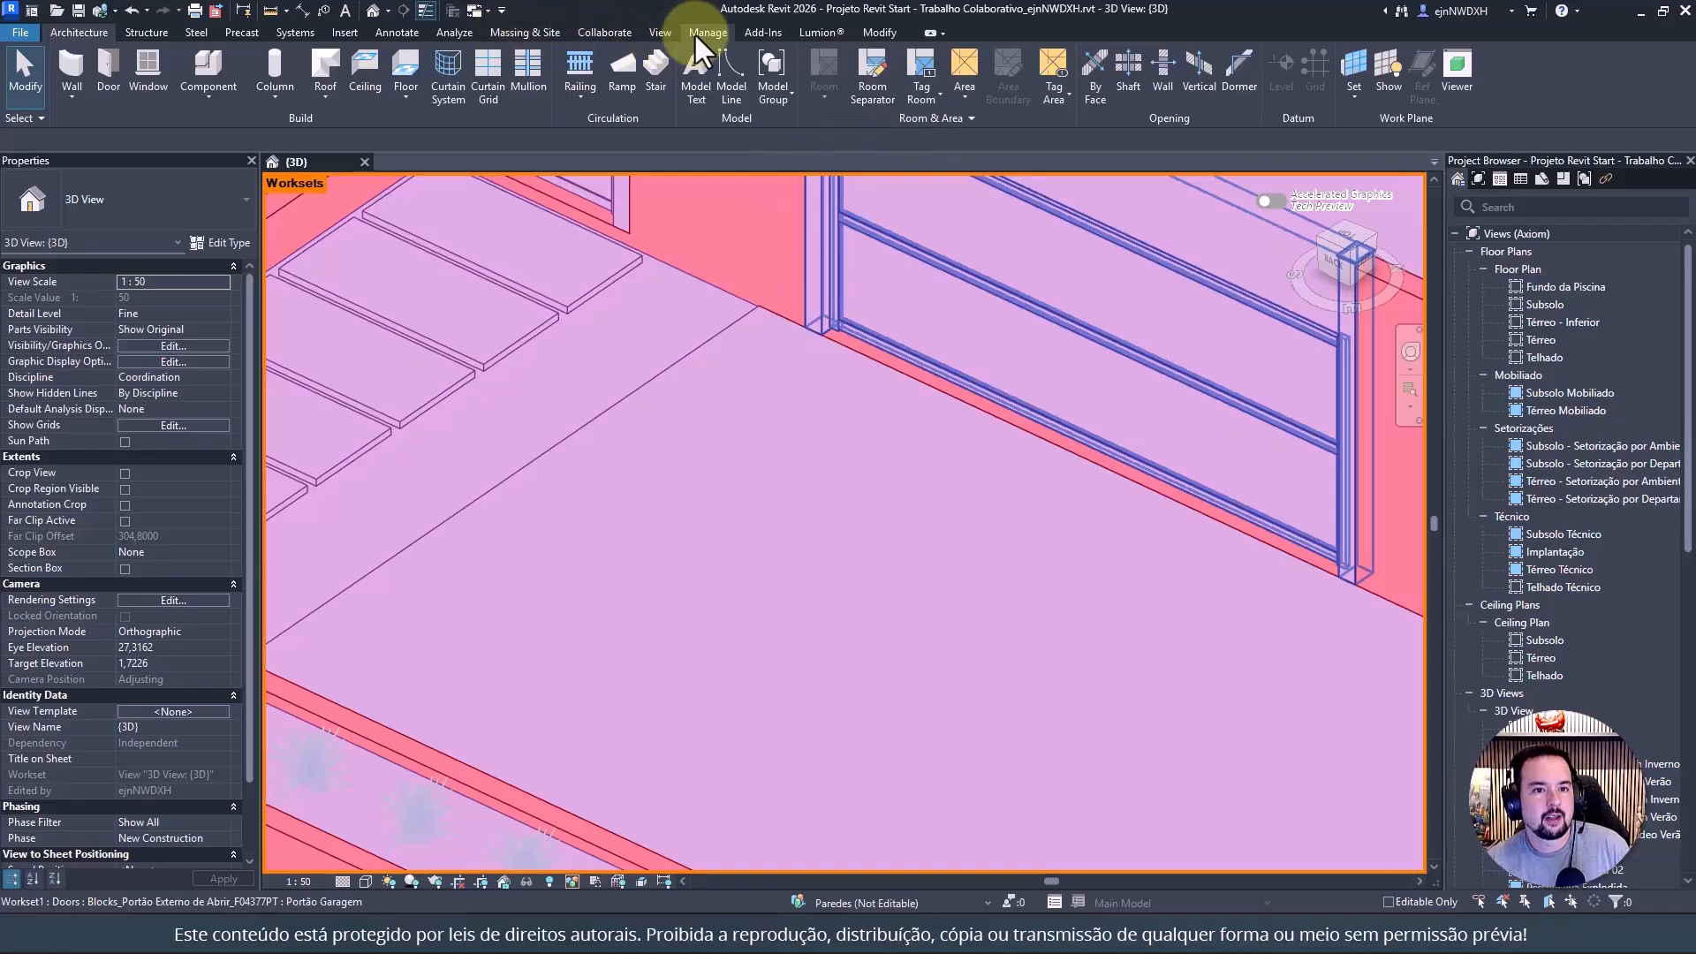
Gray out the inactive worksets in the 3D view, and restore their normal display
{"action": "left_click", "coordinate": [600, 31]}
{"action": "scroll", "coordinate": [883, 426], "scroll_direction": "down", "scroll_amount": 5}
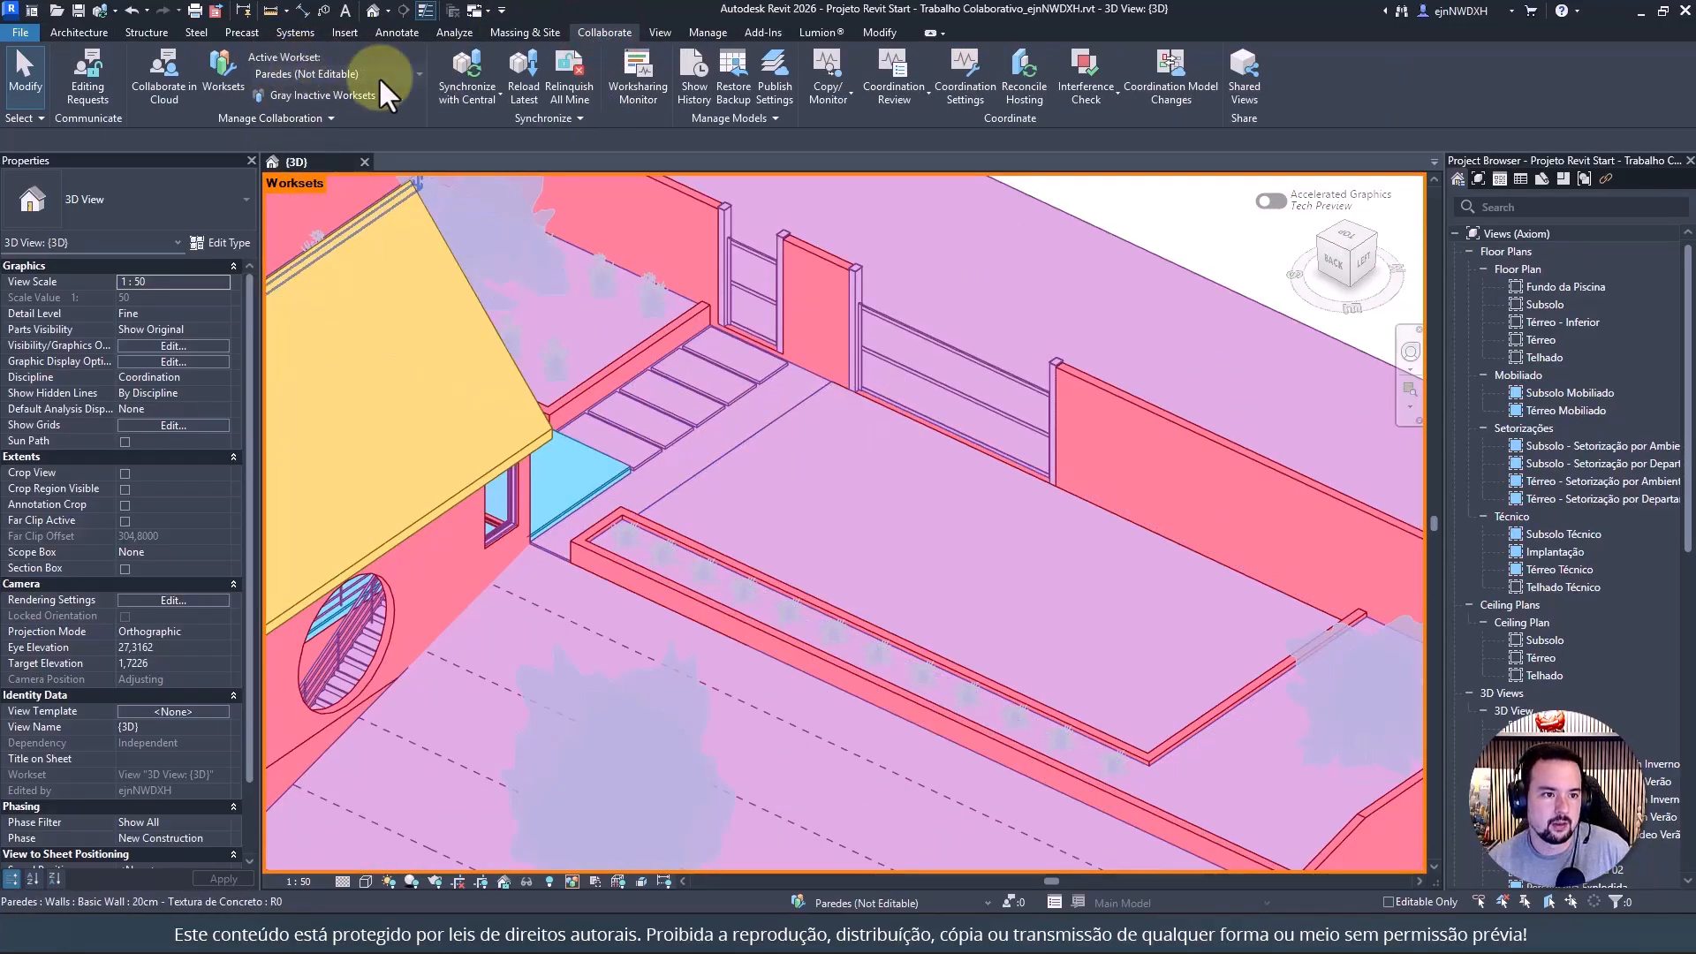
{"action": "scroll", "coordinate": [936, 454], "scroll_direction": "down", "scroll_amount": 5}
{"action": "scroll", "coordinate": [898, 463], "scroll_direction": "up", "scroll_amount": 2}
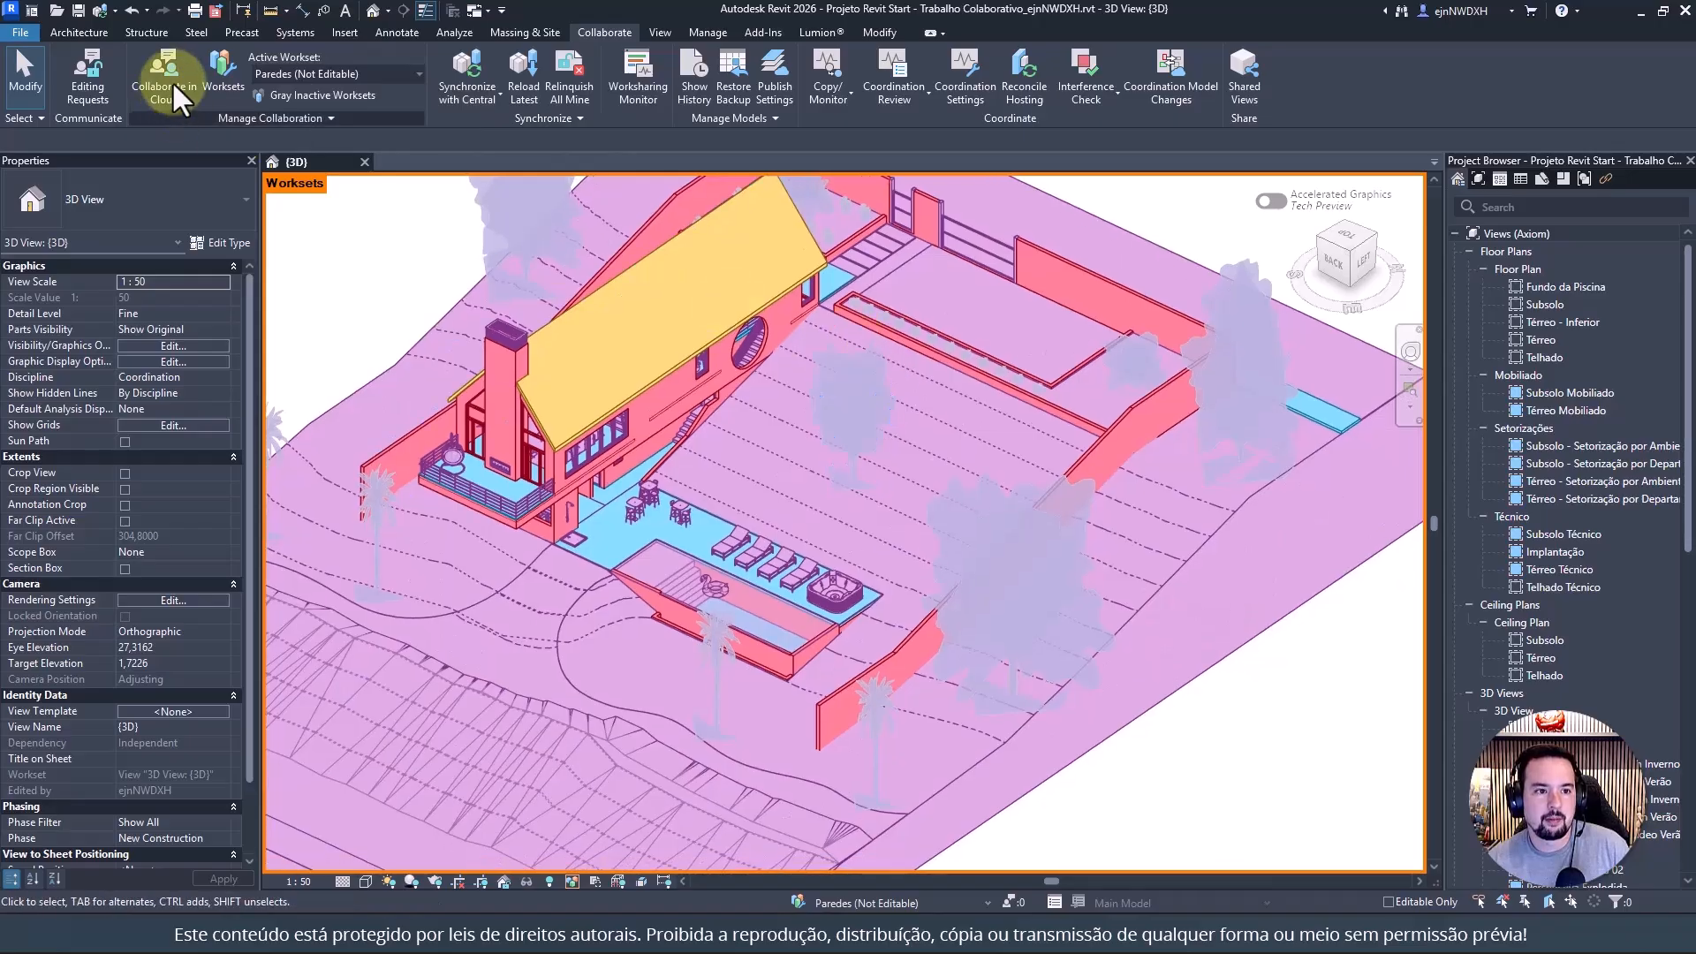
{"action": "left_click", "coordinate": [322, 99]}
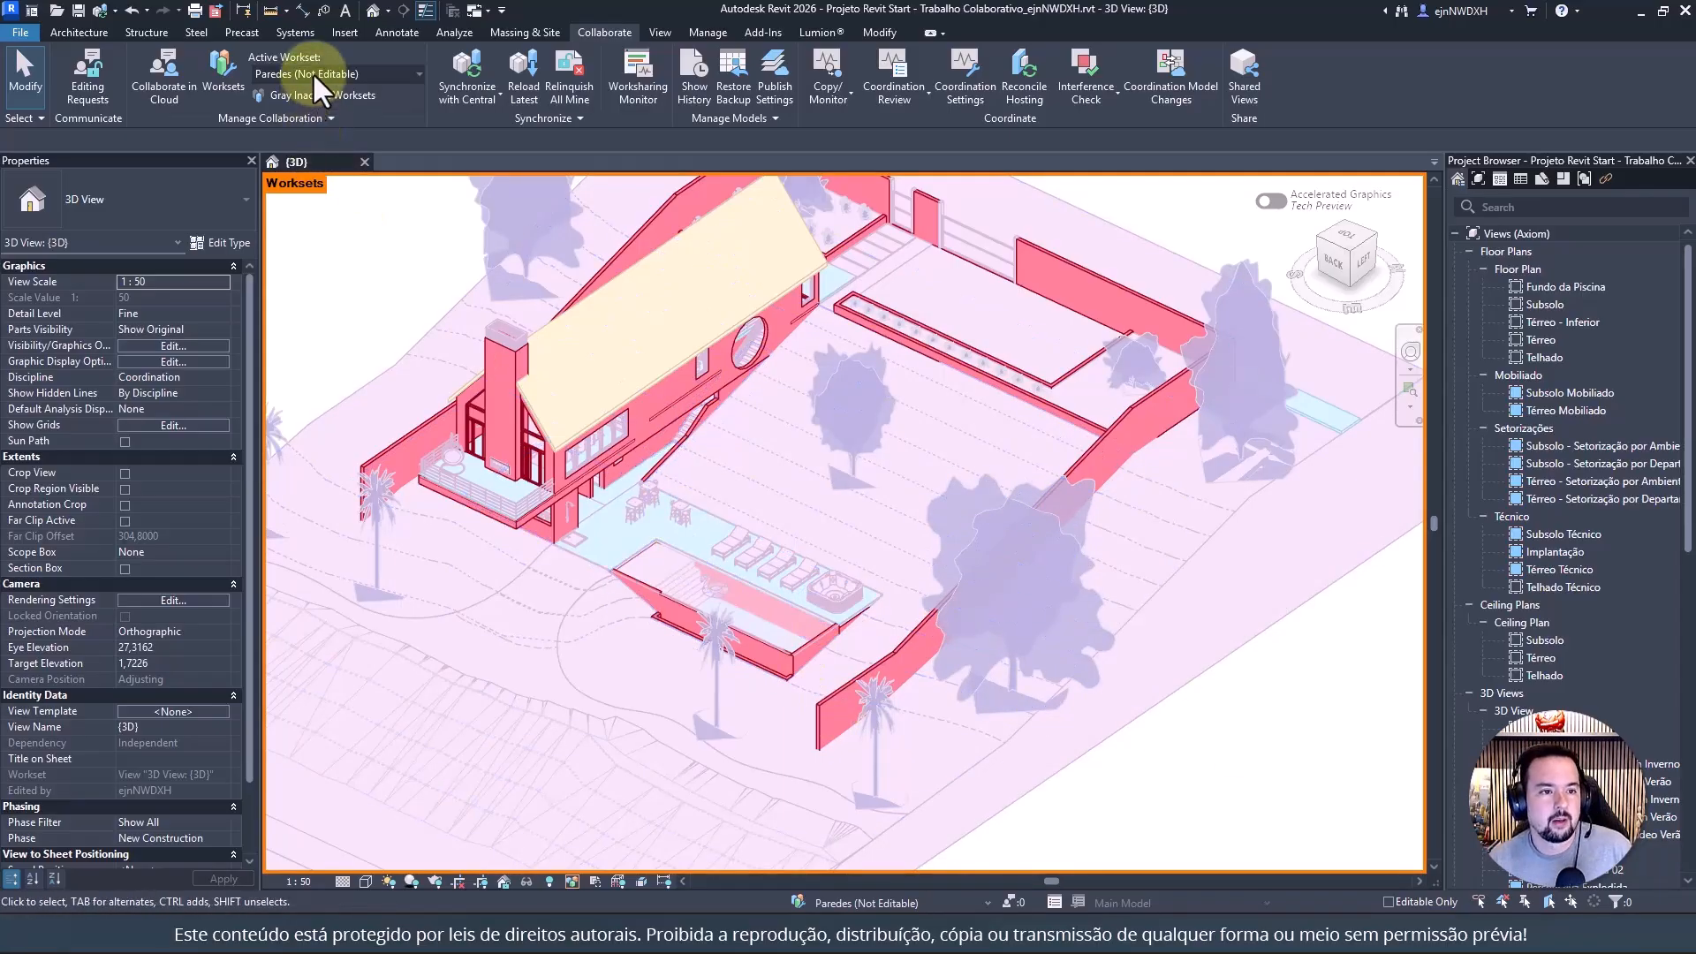
{"action": "left_click", "coordinate": [310, 97]}
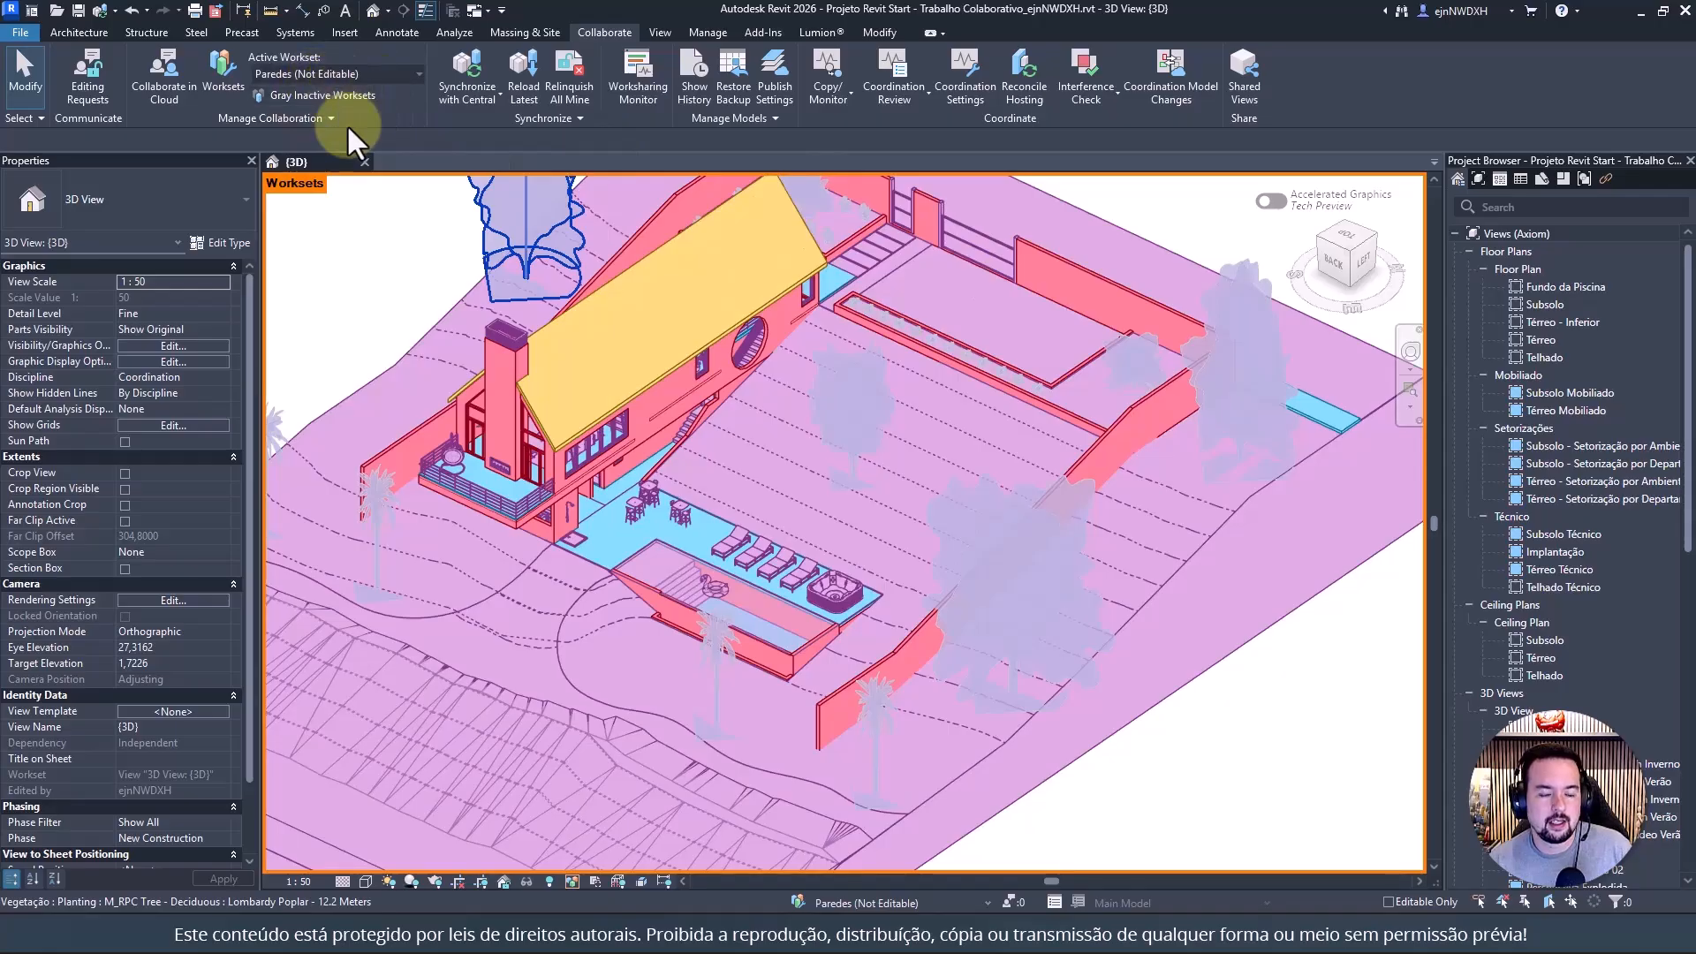
Open the Worksets dialog and narrow its Name and Borrowers columns so that every column fits in the list
{"action": "middle_click_drag", "start_coordinate": [728, 490], "coordinate": [726, 607]}
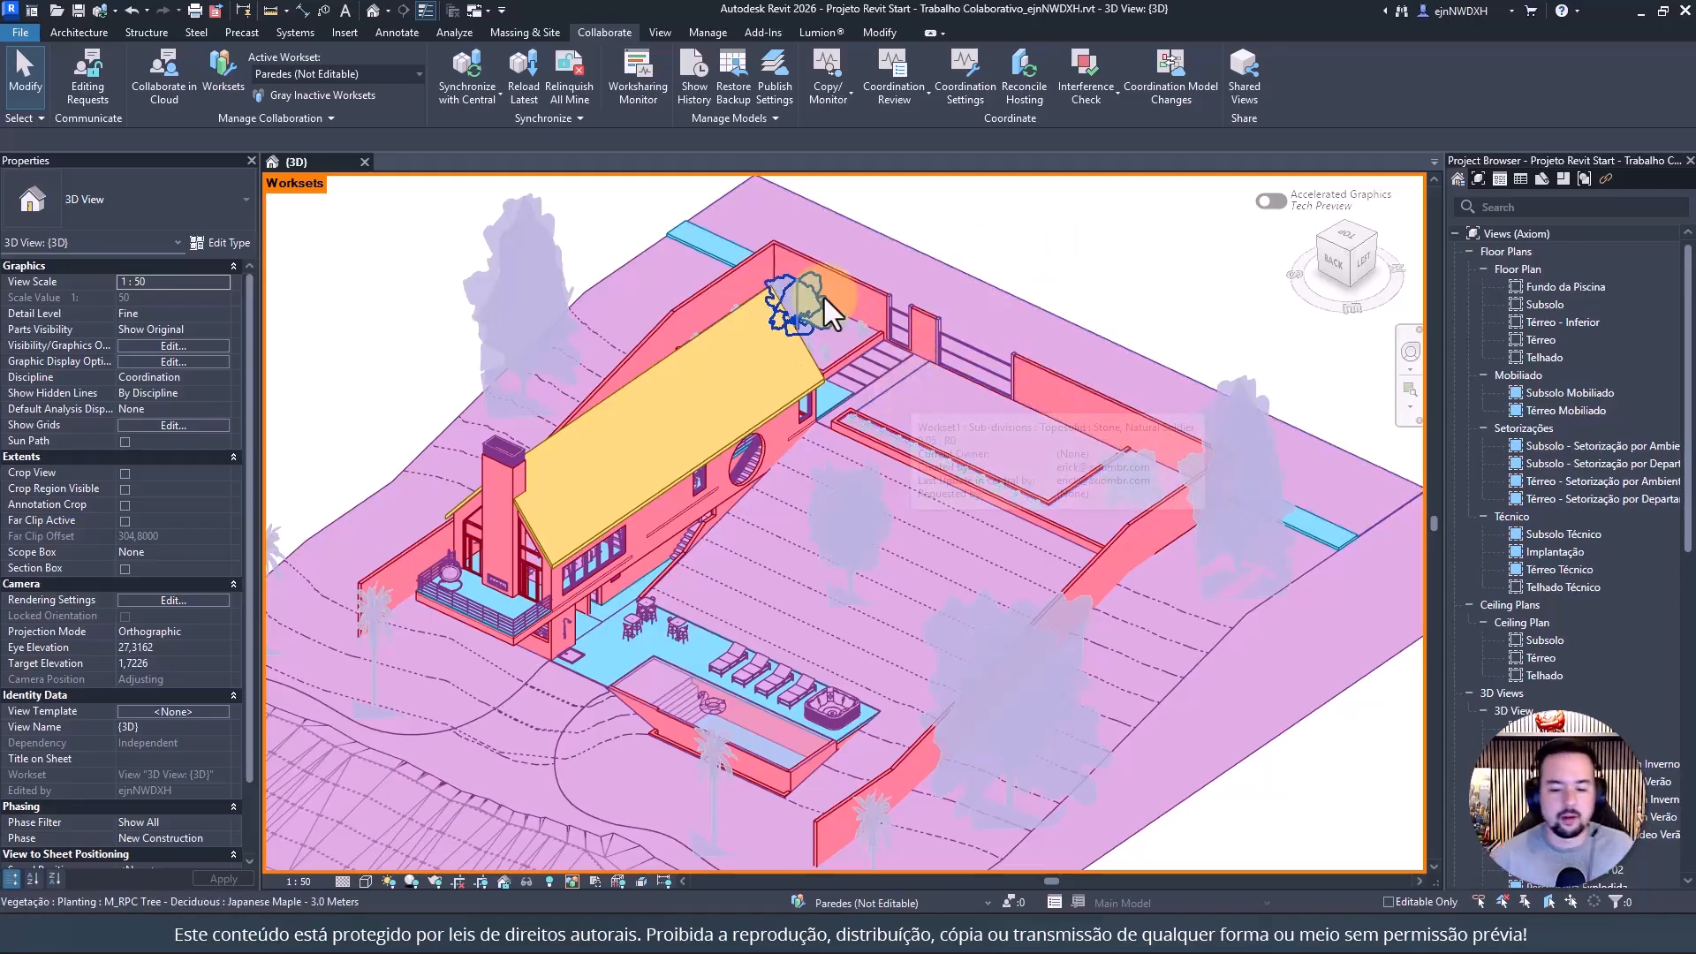
{"action": "left_click", "coordinate": [223, 67]}
{"action": "left_click_drag", "start_coordinate": [613, 327], "coordinate": [773, 290]}
{"action": "left_click_drag", "start_coordinate": [860, 351], "coordinate": [755, 350]}
{"action": "left_click_drag", "start_coordinate": [861, 357], "coordinate": [749, 359]}
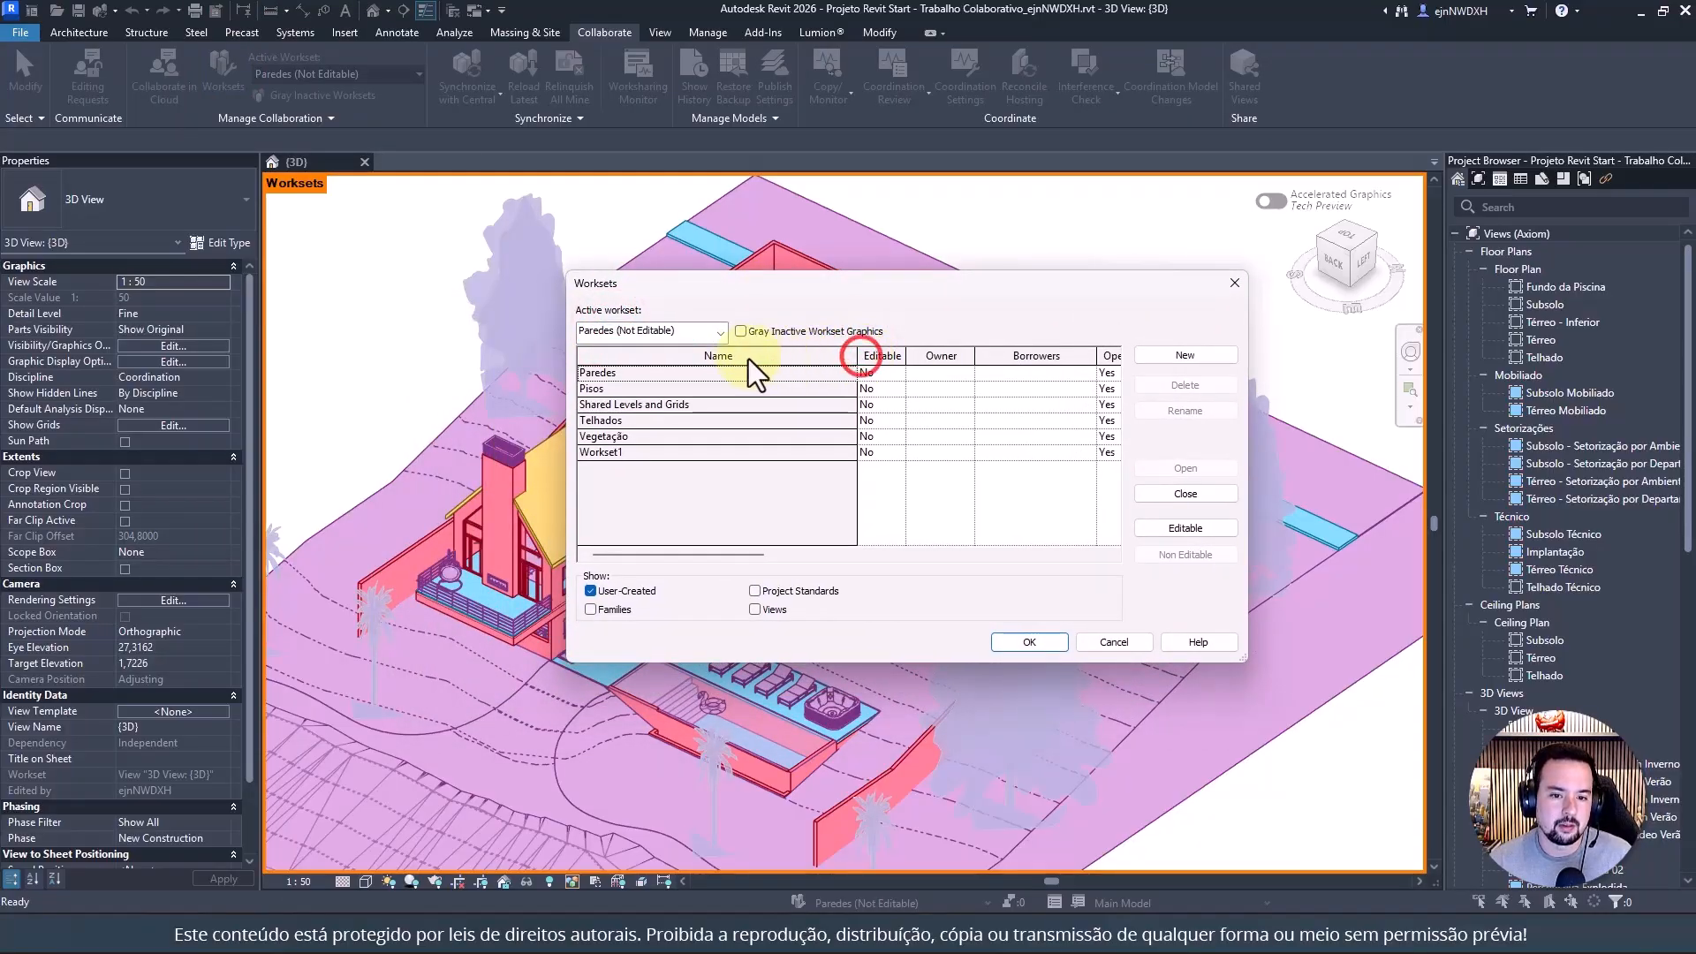
{"action": "left_click_drag", "start_coordinate": [857, 355], "coordinate": [752, 356]}
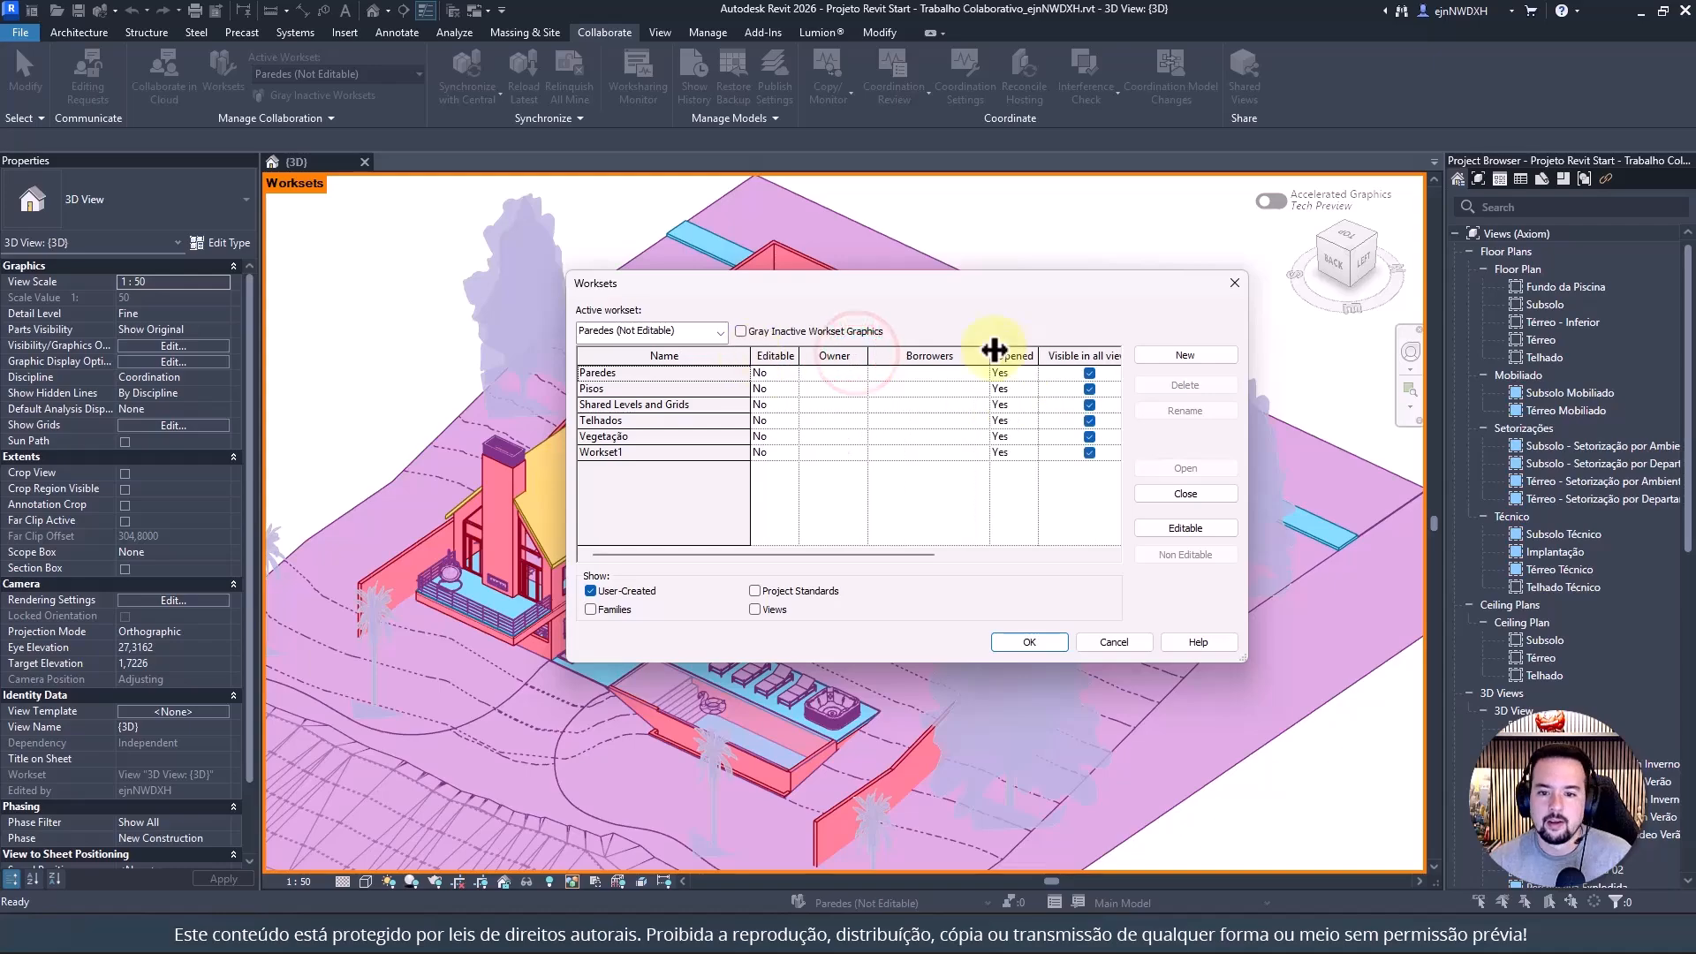
{"action": "left_click_drag", "start_coordinate": [988, 354], "coordinate": [932, 351]}
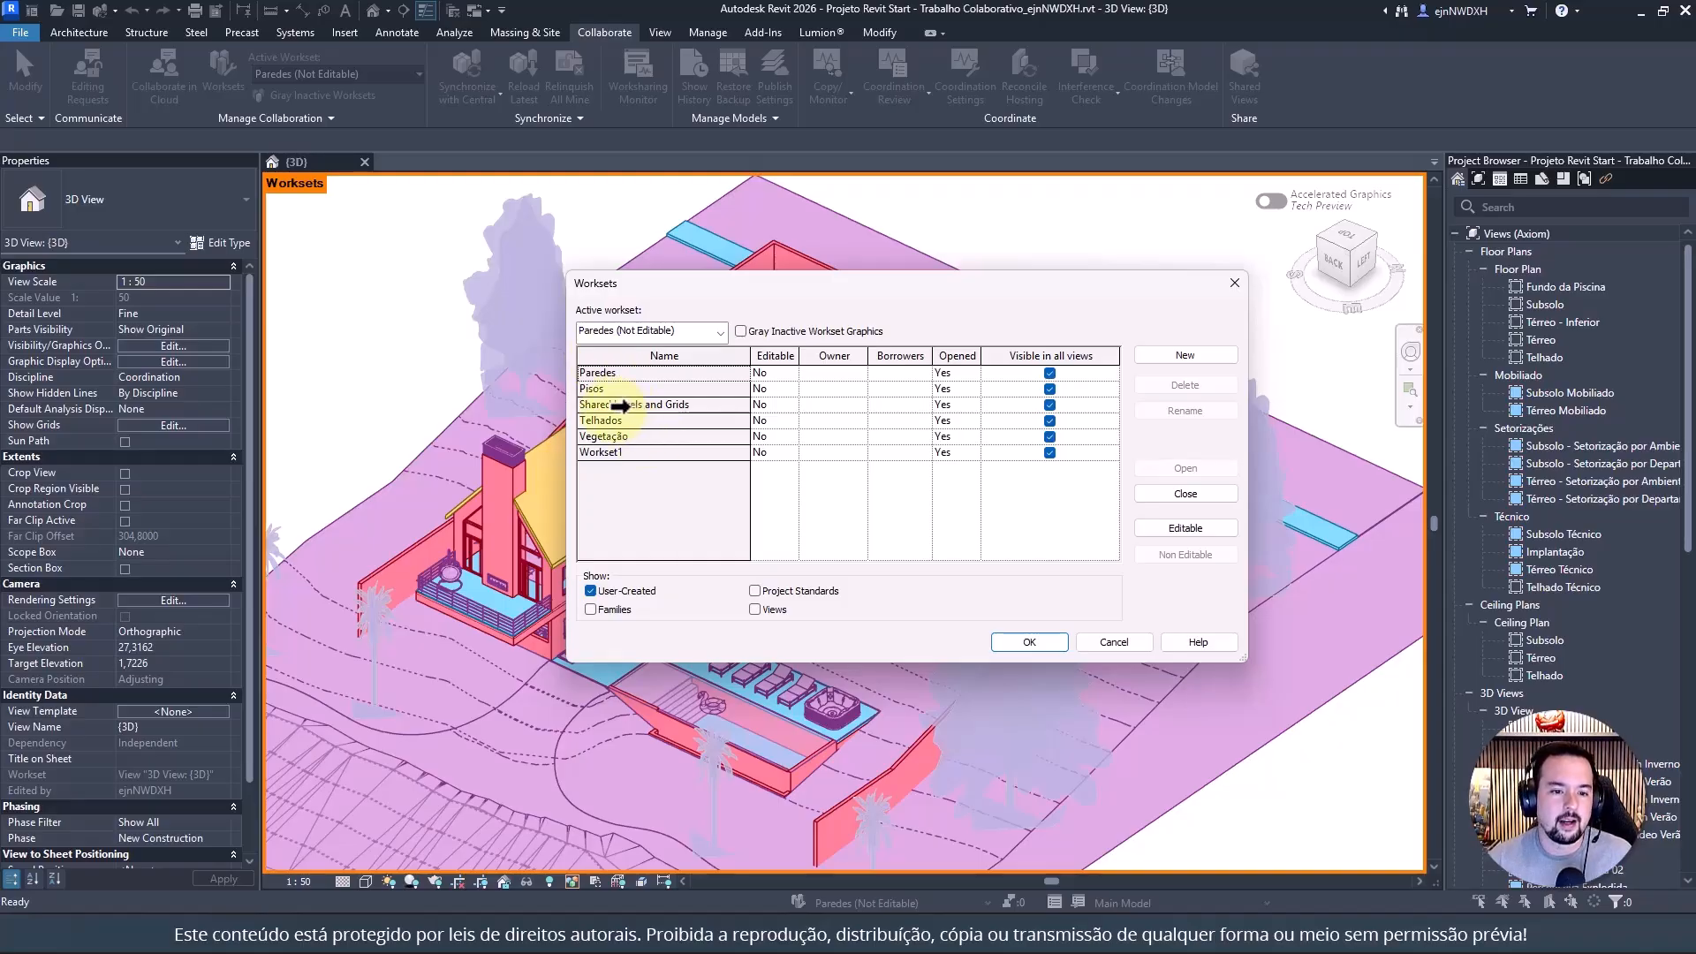
Make the Shared Levels and Grids workset editable to take its ownership
{"action": "left_click", "coordinate": [610, 403]}
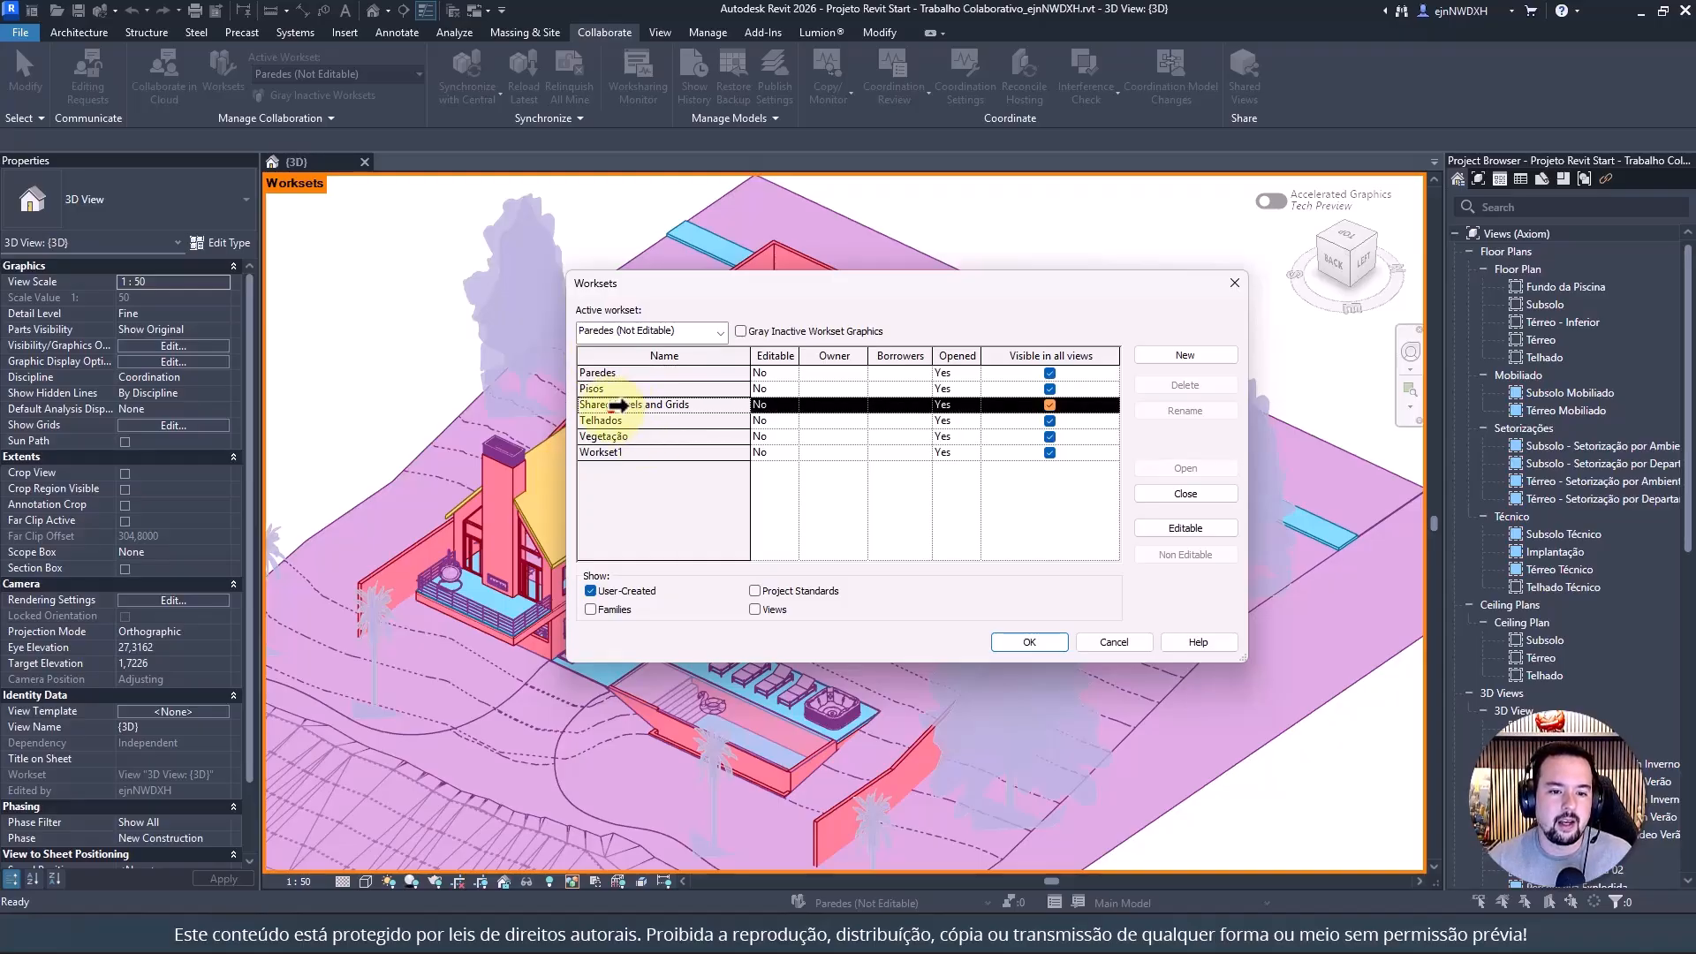
{"action": "left_click", "coordinate": [785, 410]}
{"action": "left_click", "coordinate": [770, 424]}
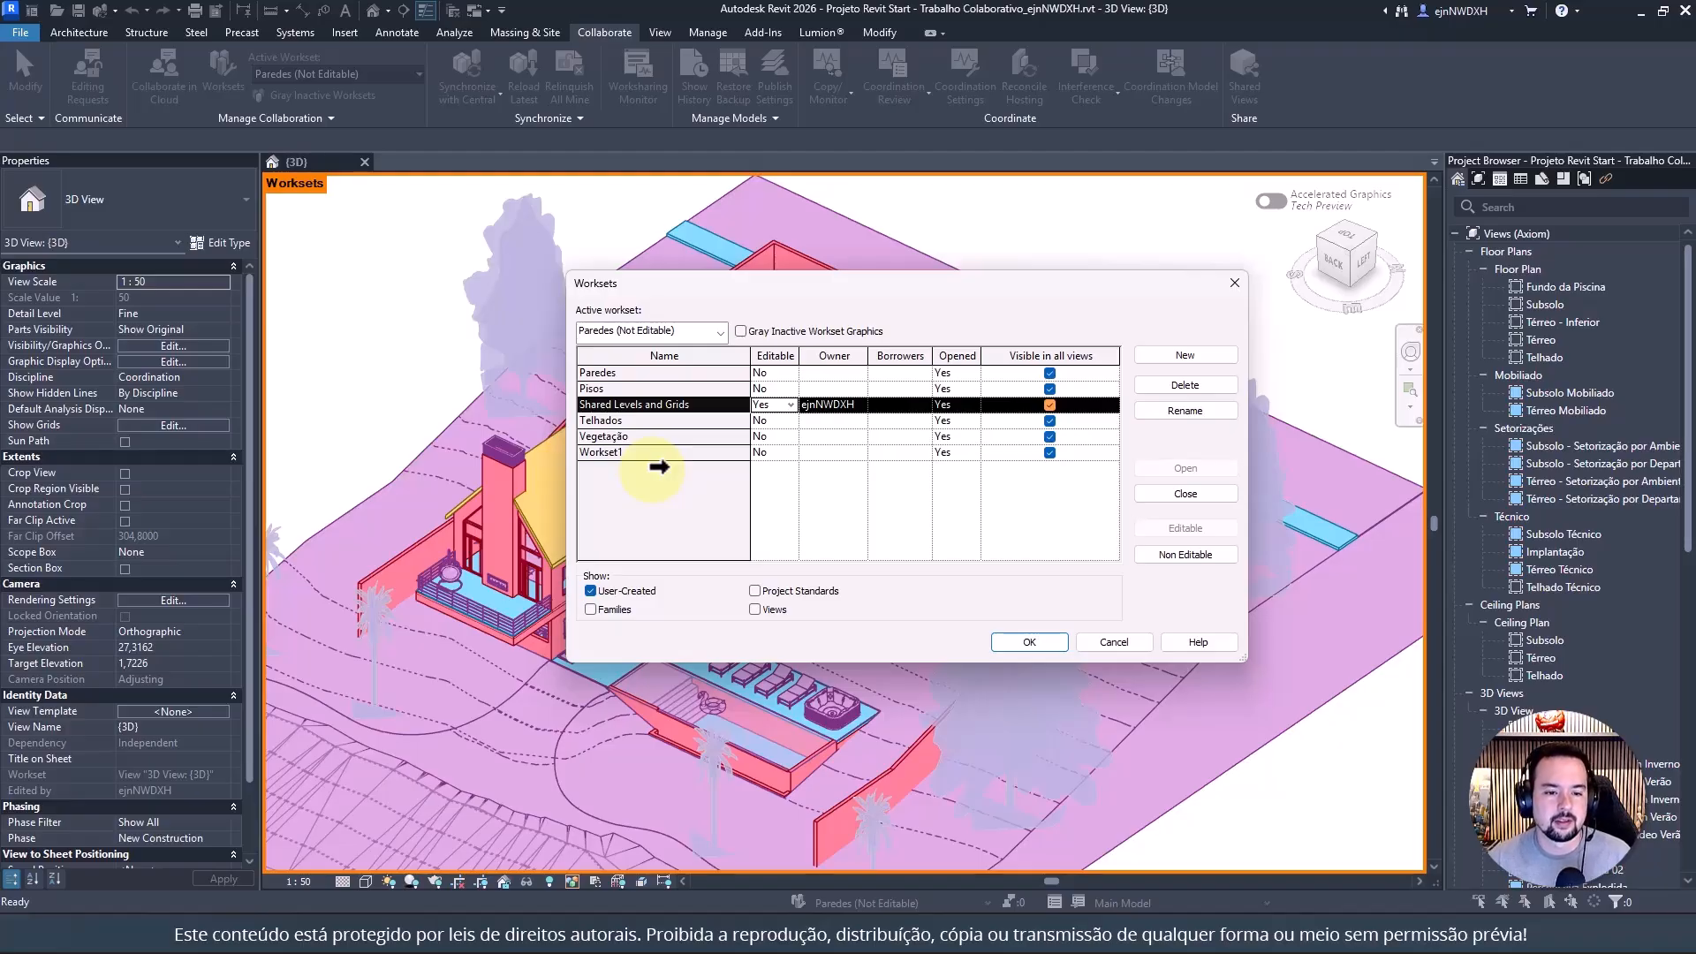
Set Shared Levels and Grids back to not editable, and cancel the Worksets dialog
{"action": "left_click", "coordinate": [602, 453]}
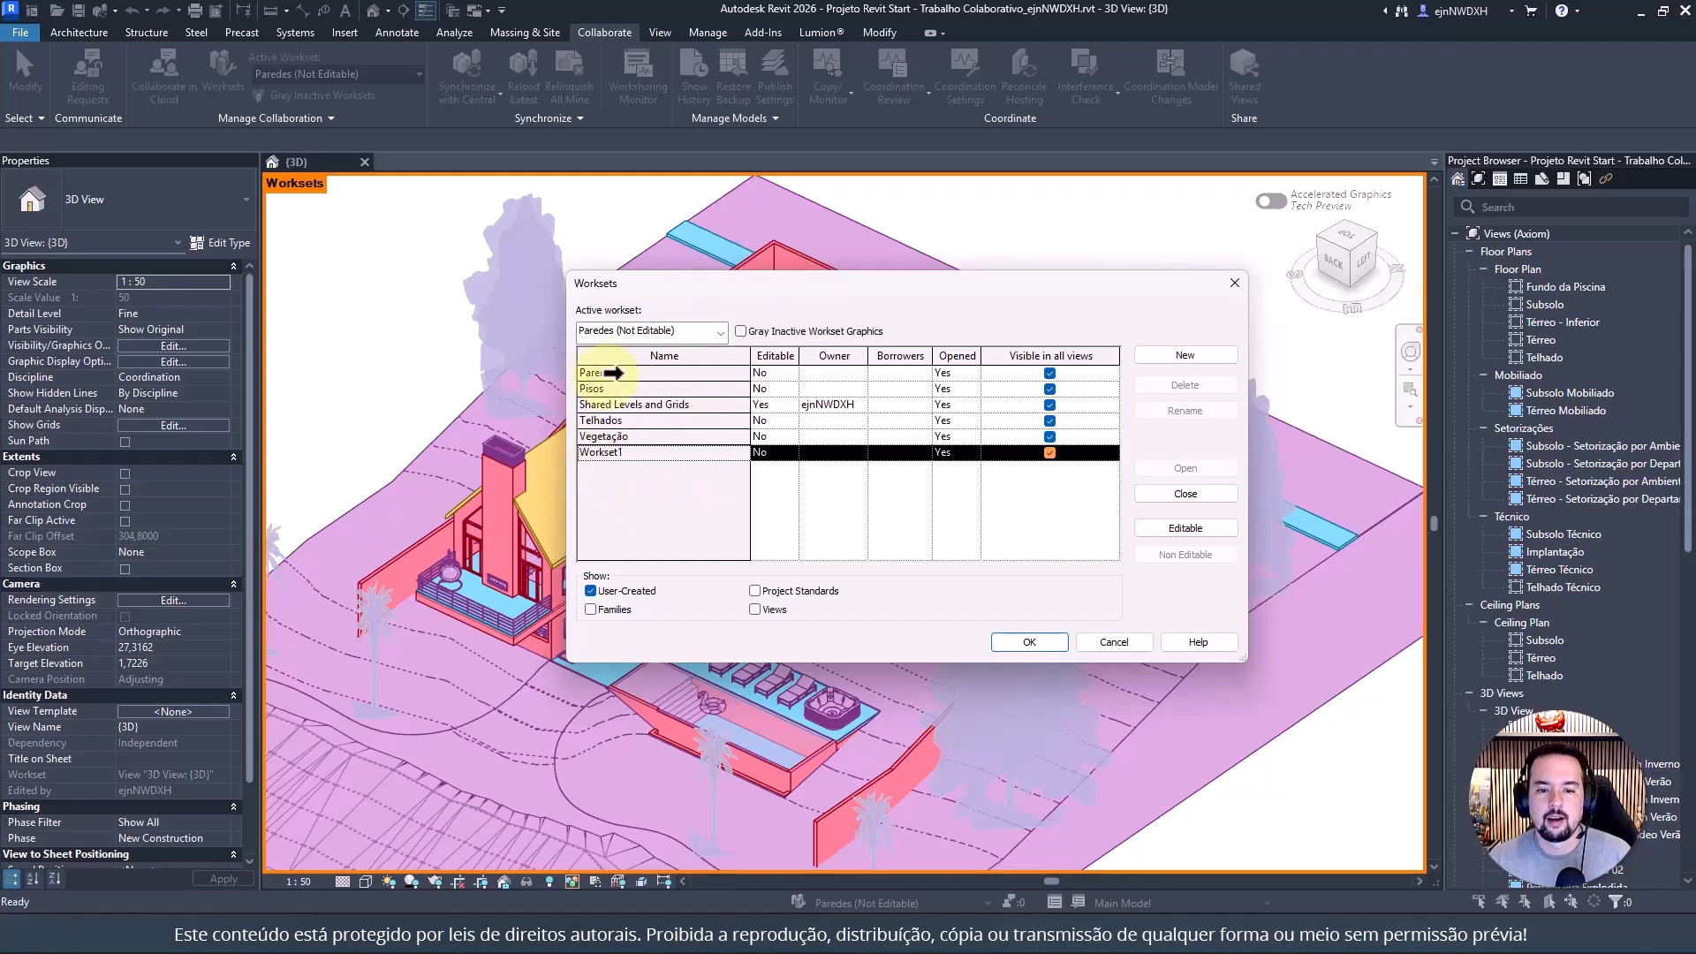
{"action": "left_click", "coordinate": [777, 407]}
{"action": "left_click", "coordinate": [787, 407]}
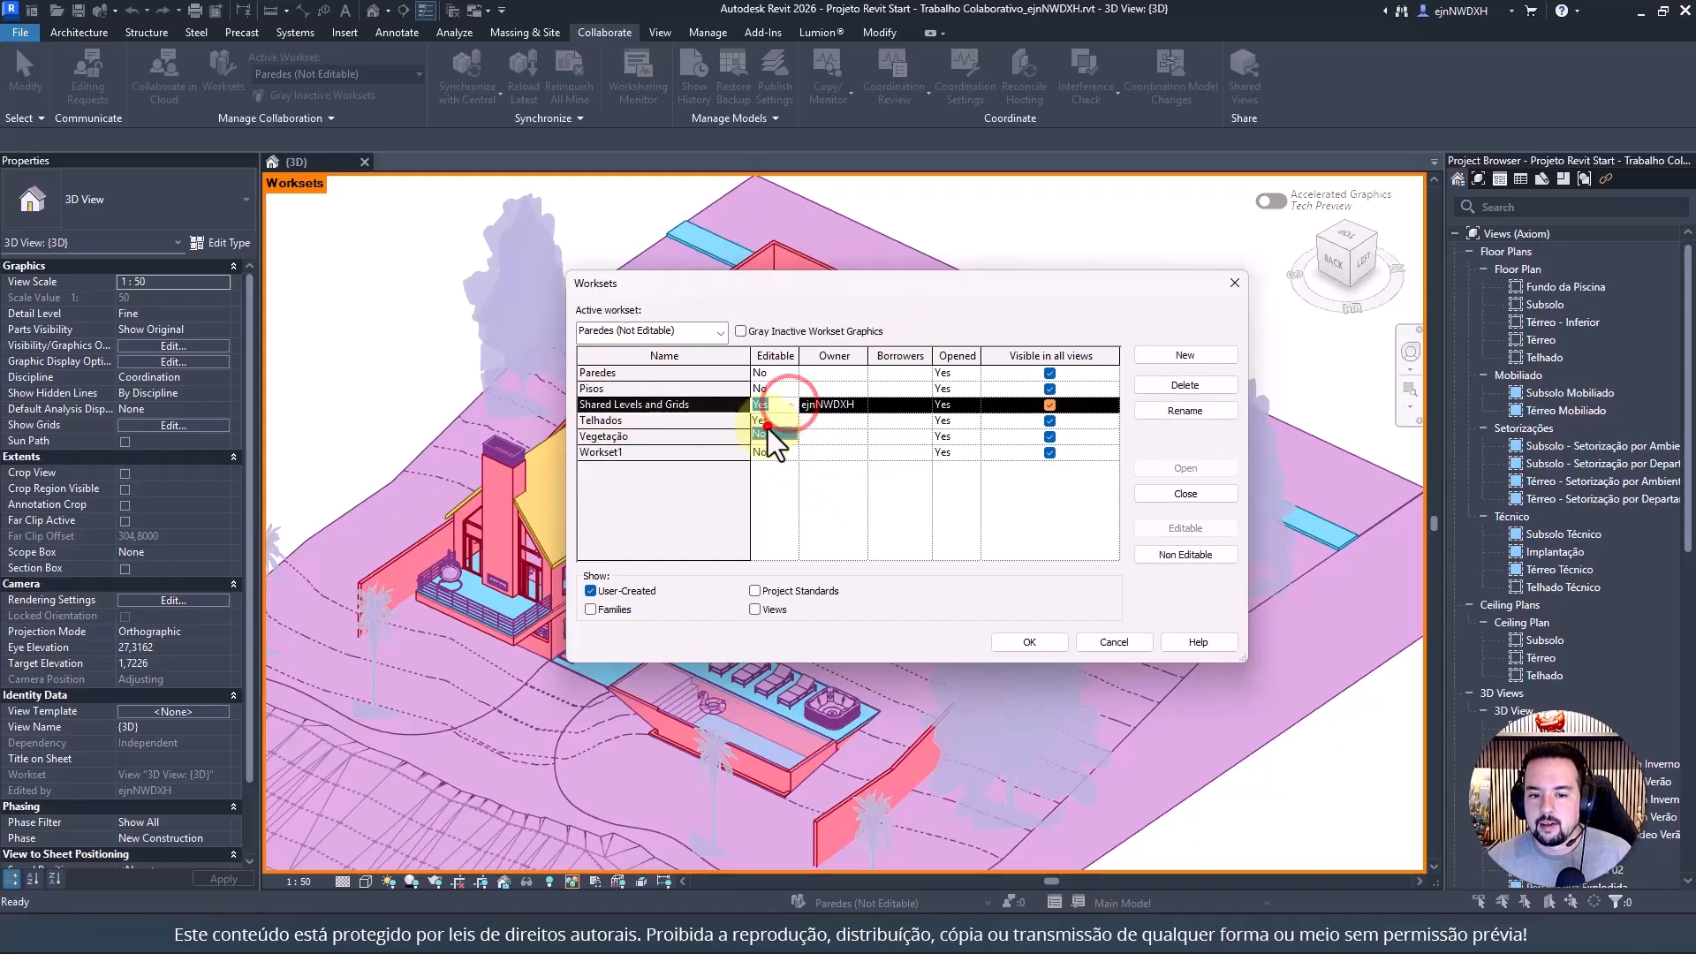
{"action": "left_click", "coordinate": [767, 427]}
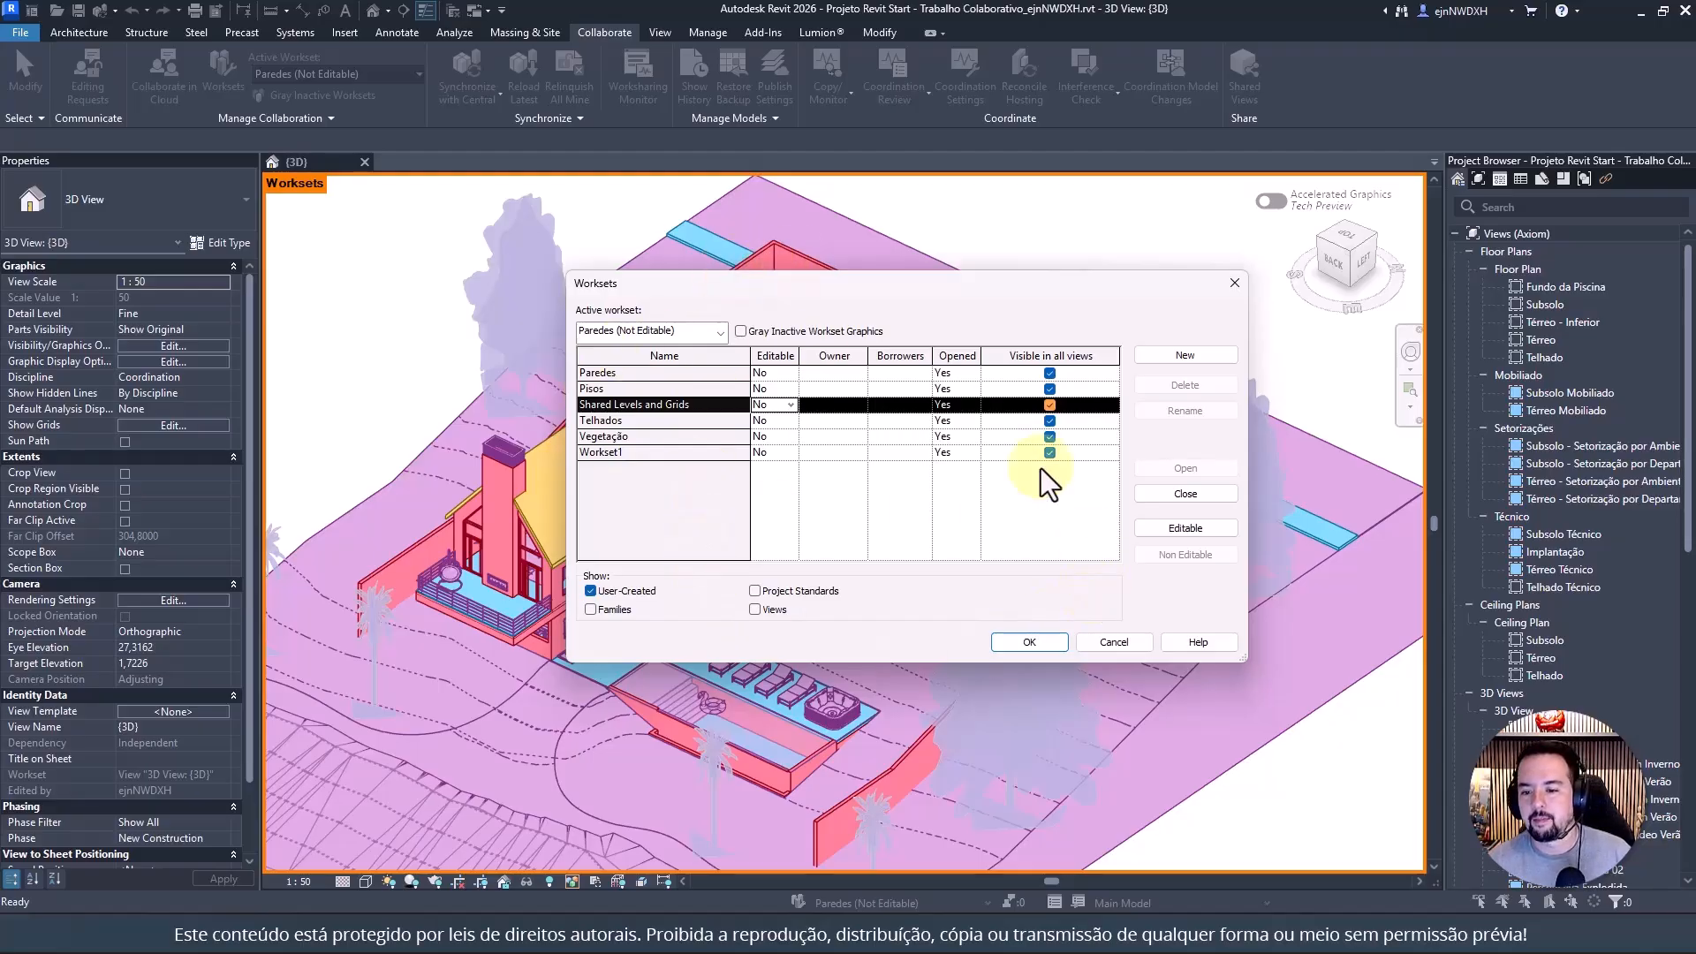
{"action": "left_click", "coordinate": [1139, 651]}
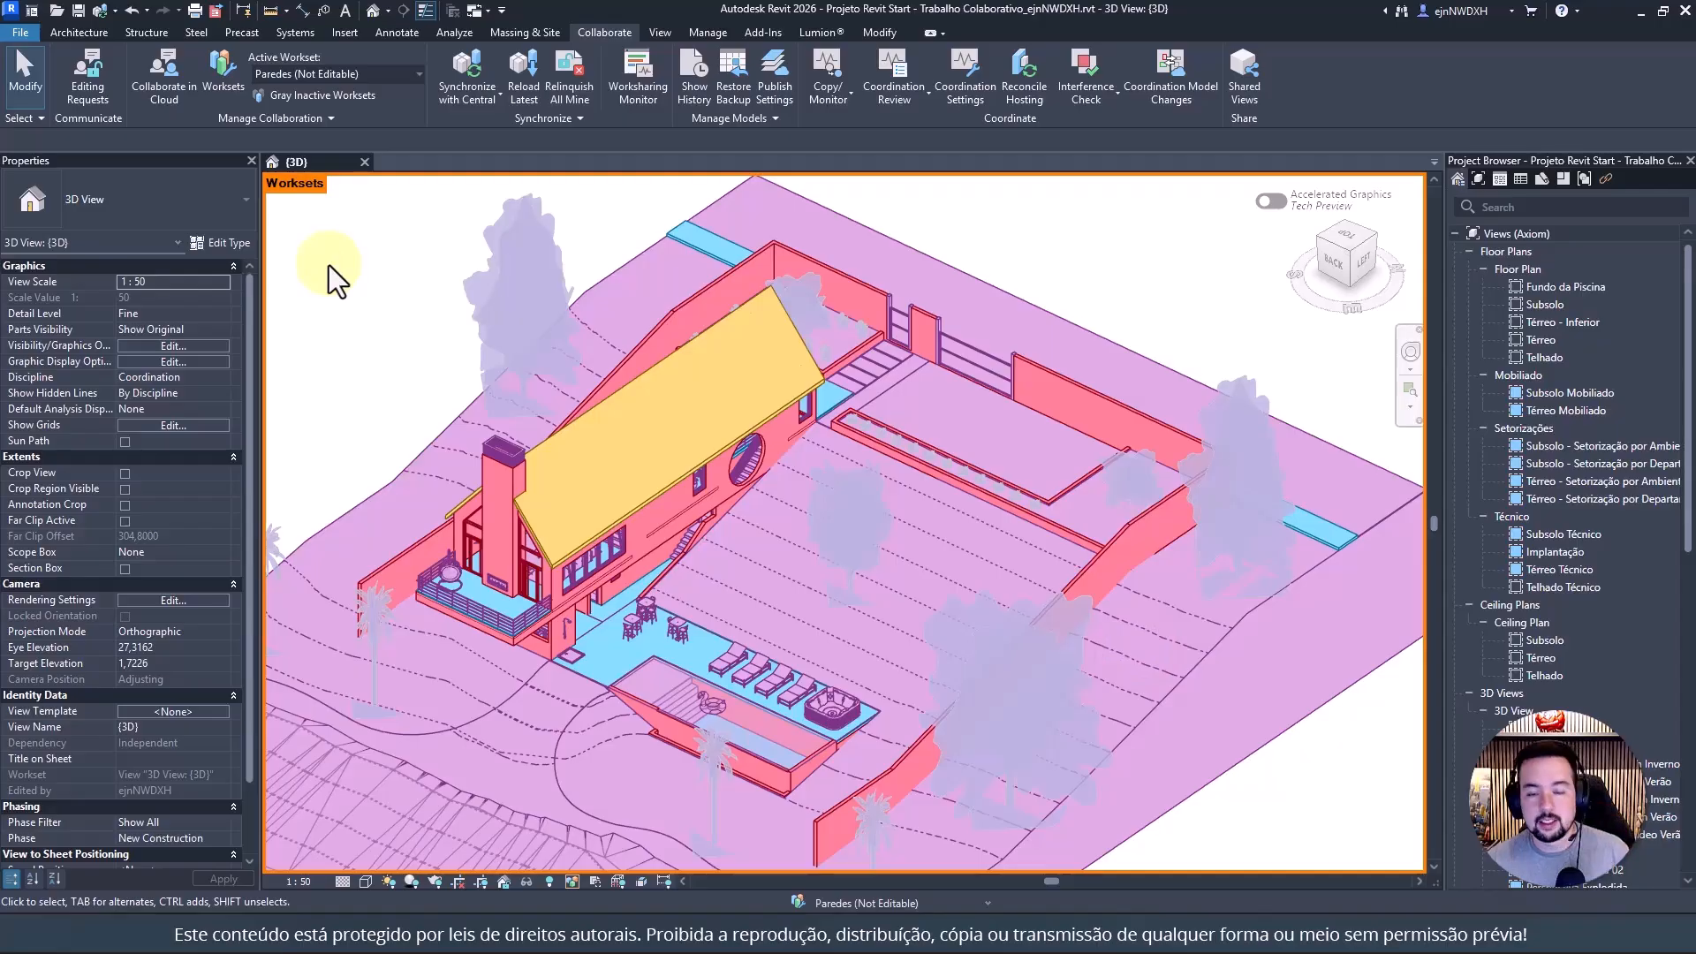
Make the Paredes workset editable and apply the change to the project's worksets
{"action": "middle_click_drag", "start_coordinate": [295, 188], "coordinate": [480, 253]}
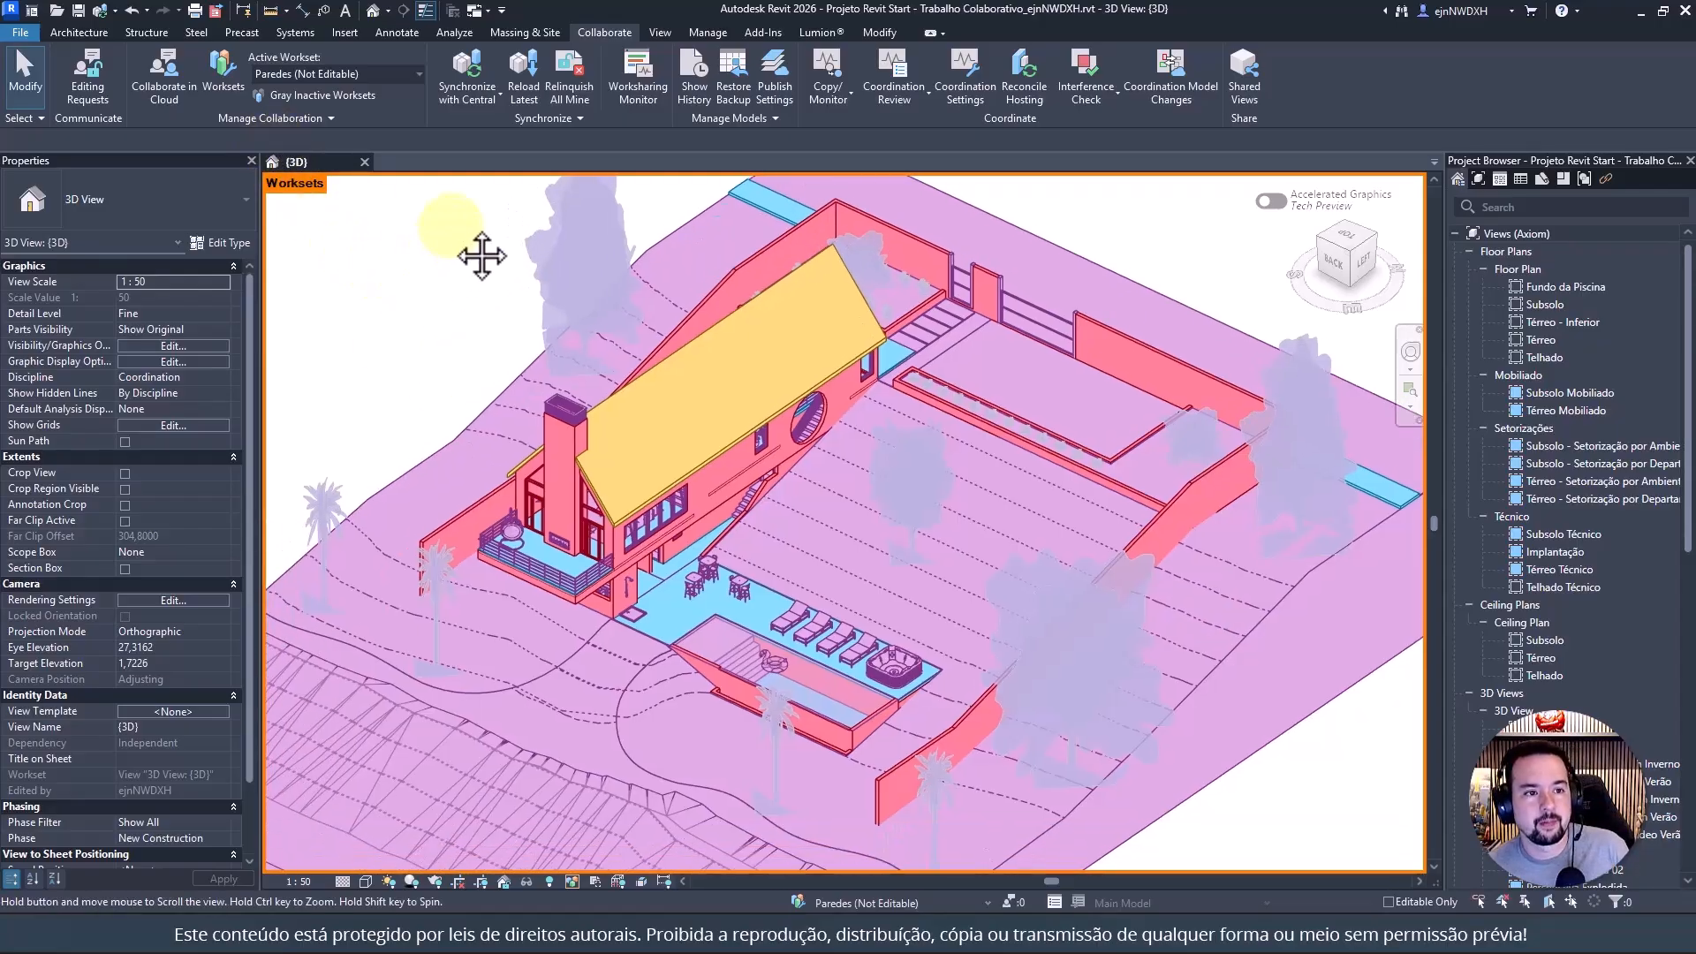
{"action": "scroll", "coordinate": [454, 229], "scroll_direction": "down", "scroll_amount": 3}
{"action": "scroll", "coordinate": [670, 232], "scroll_direction": "down", "scroll_amount": 1}
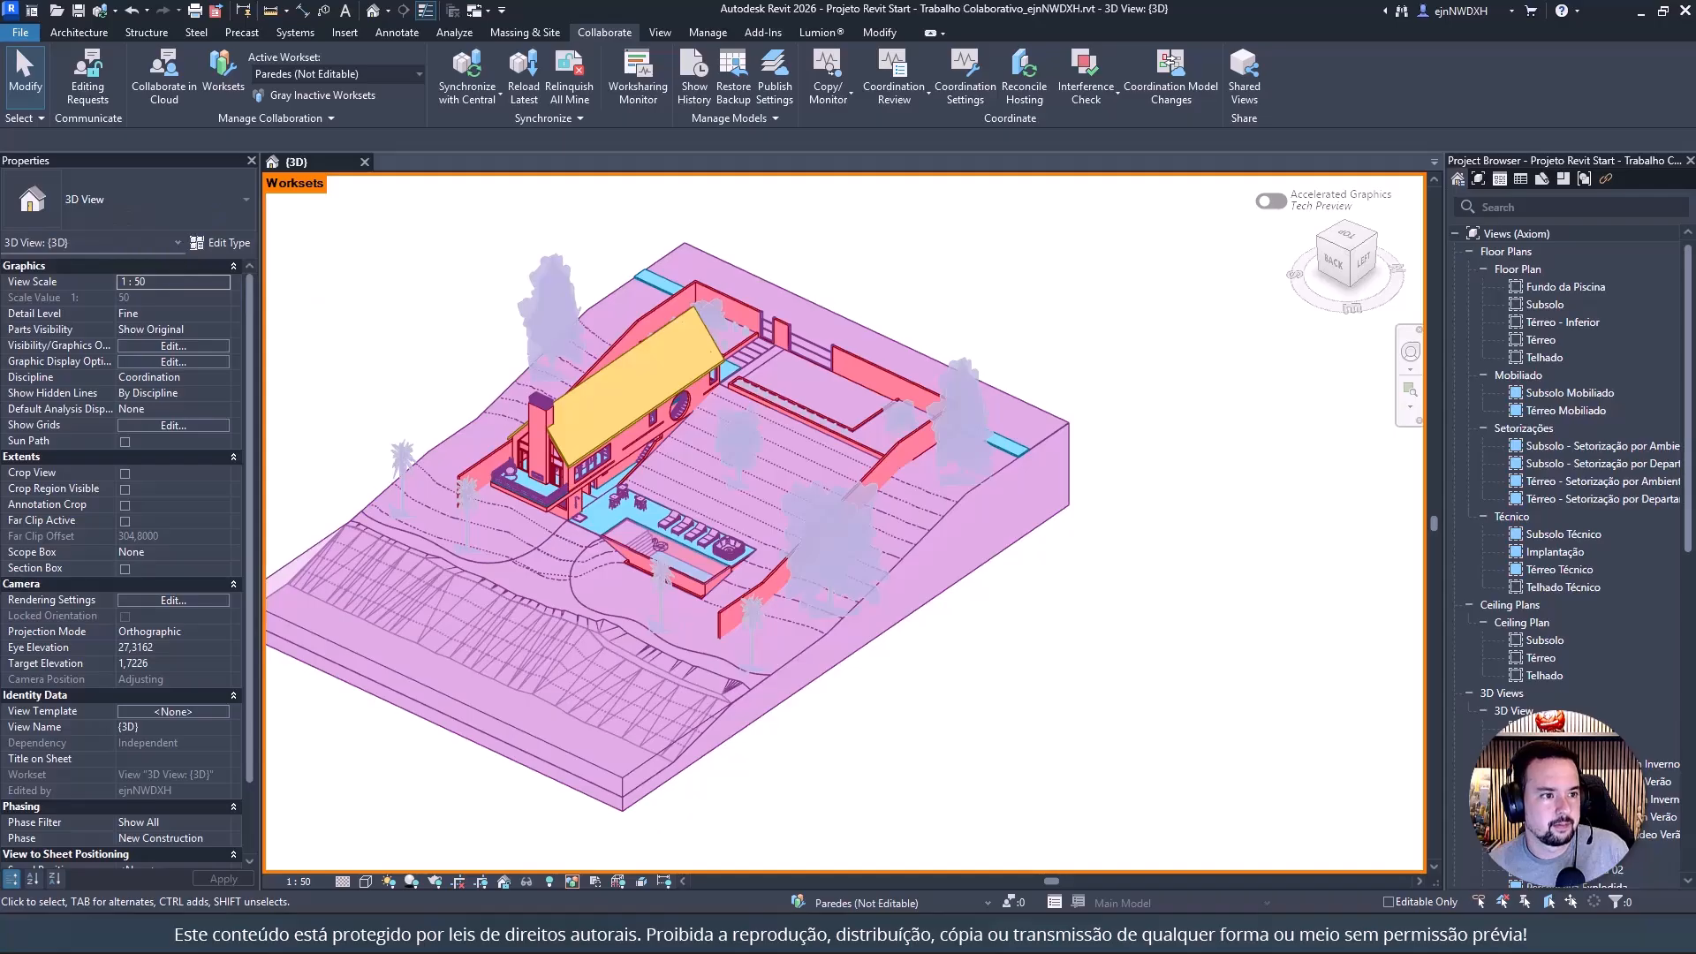
{"action": "scroll", "coordinate": [501, 362], "scroll_direction": "up", "scroll_amount": 1}
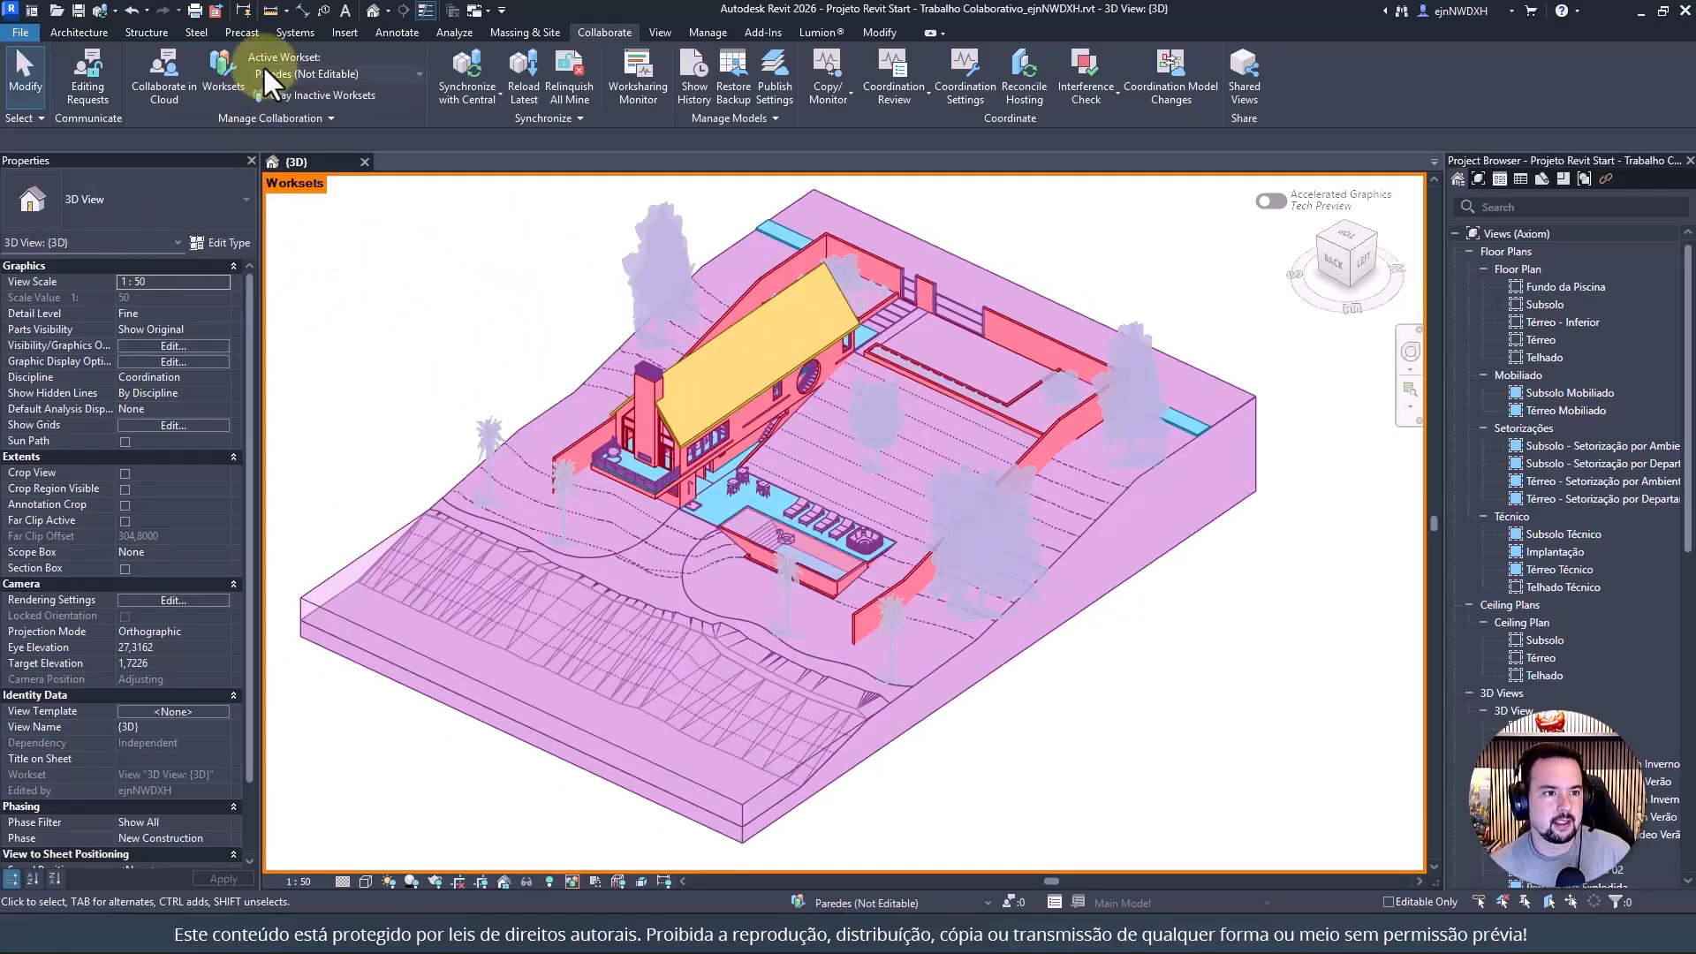
{"action": "left_click", "coordinate": [227, 67]}
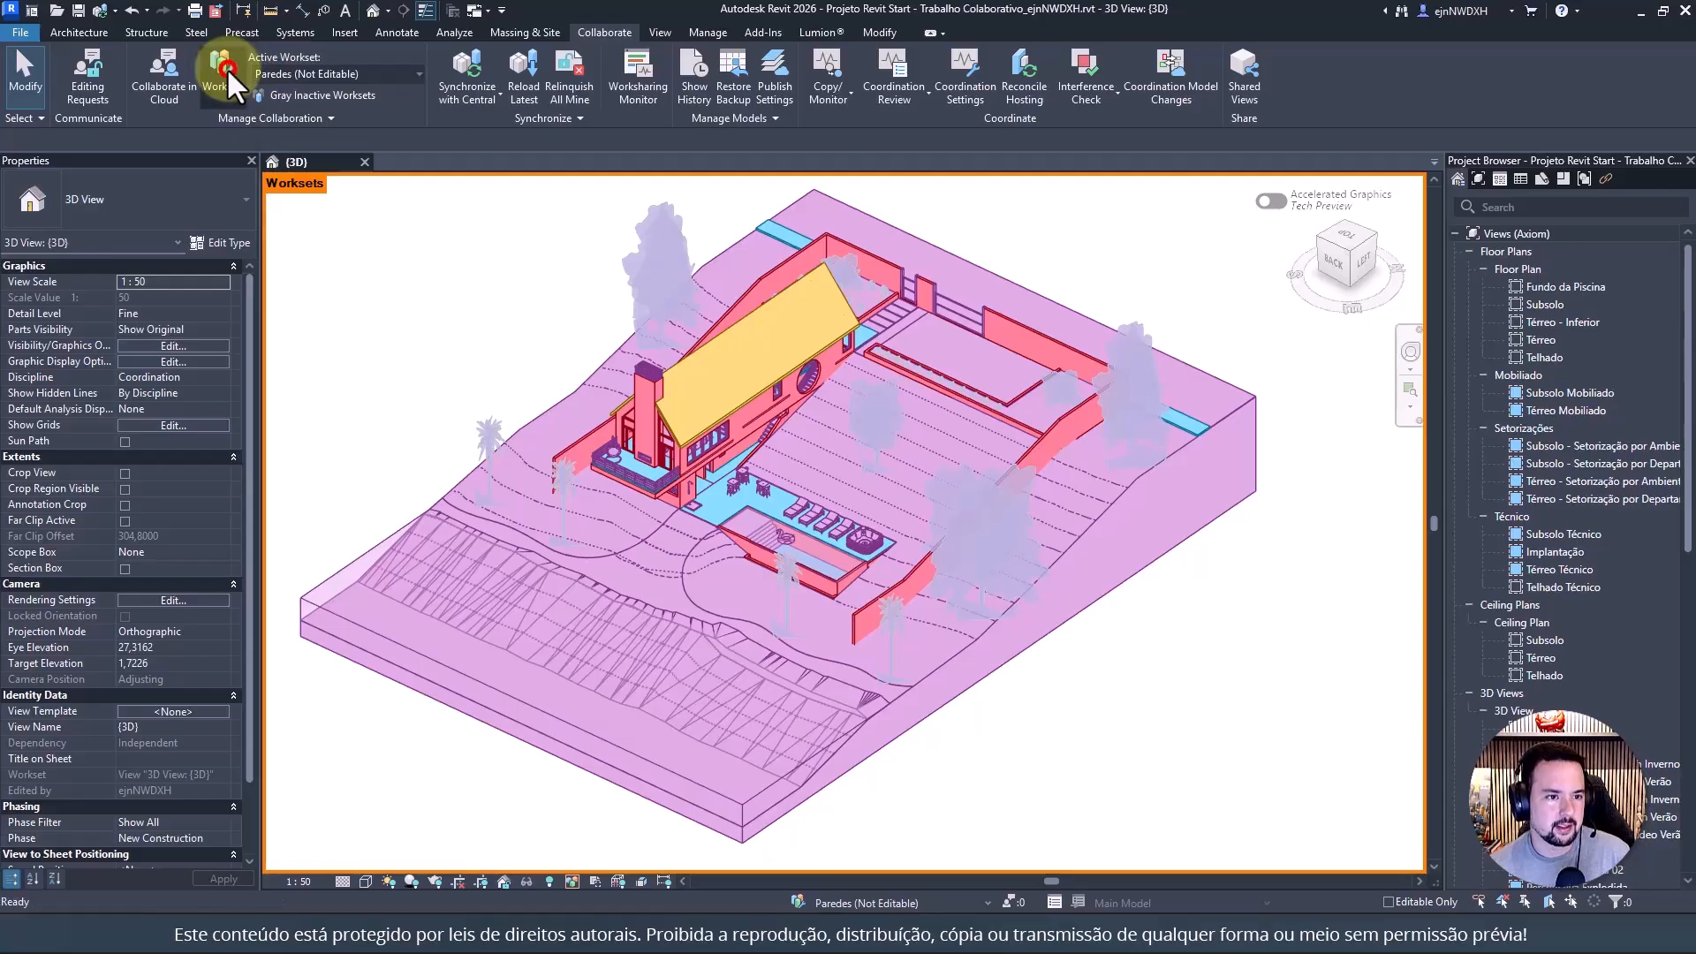
{"action": "left_click", "coordinate": [654, 372]}
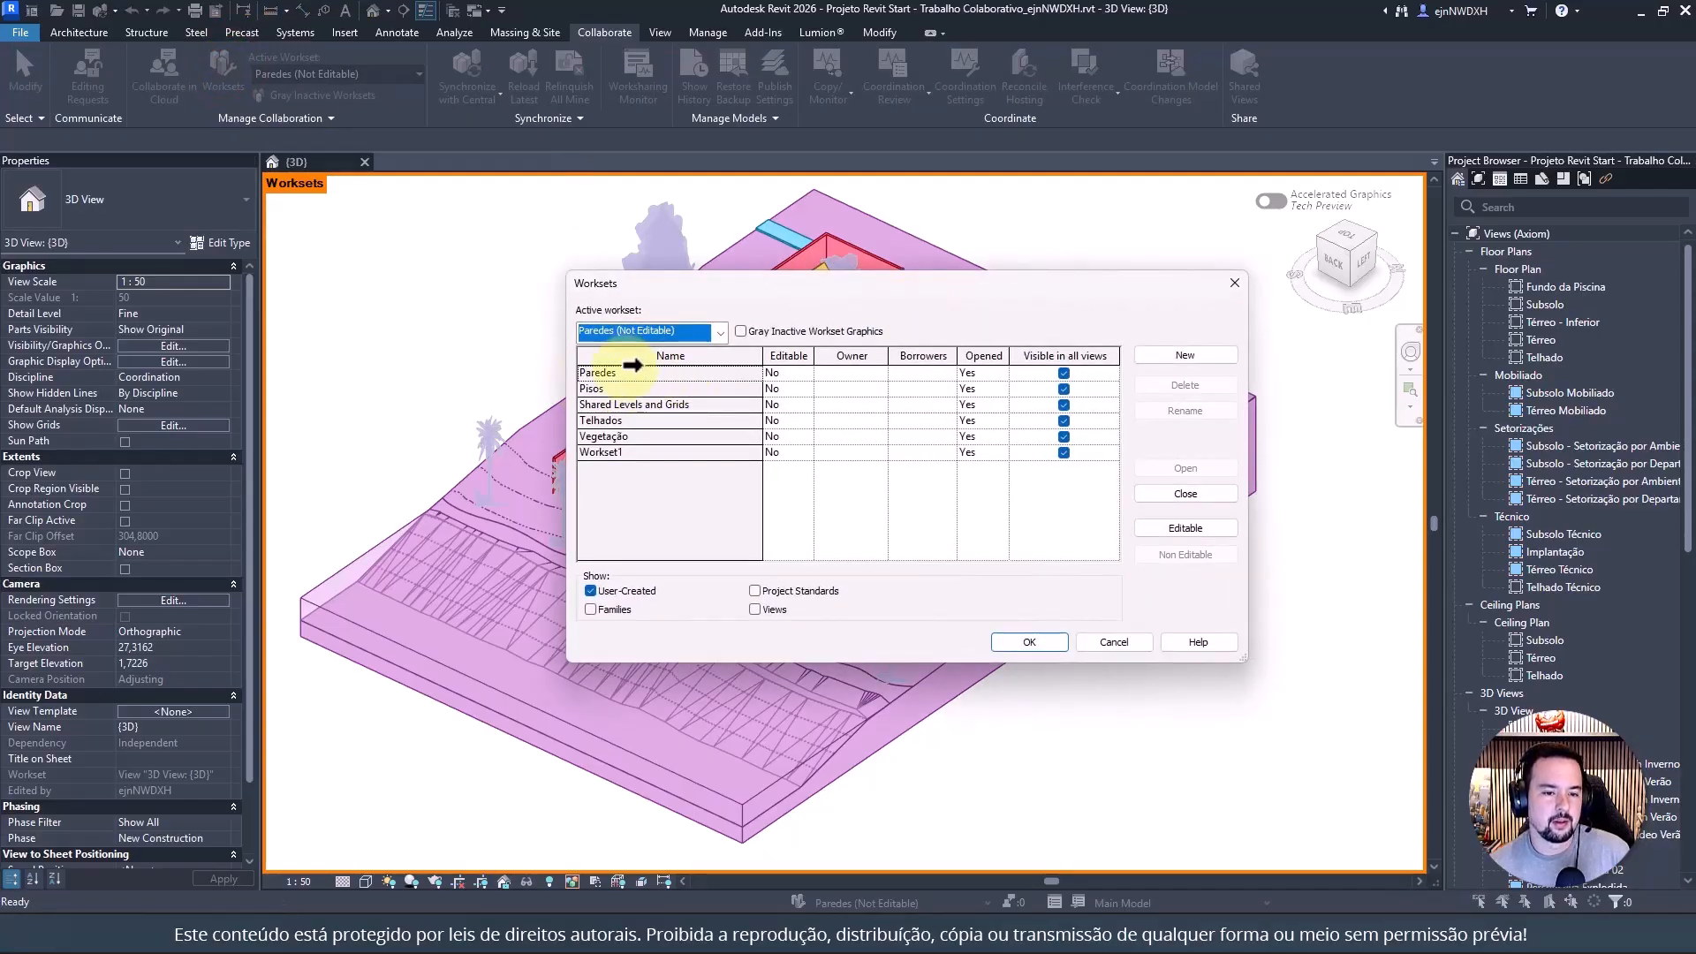
{"action": "left_click", "coordinate": [799, 375]}
{"action": "left_click", "coordinate": [787, 399]}
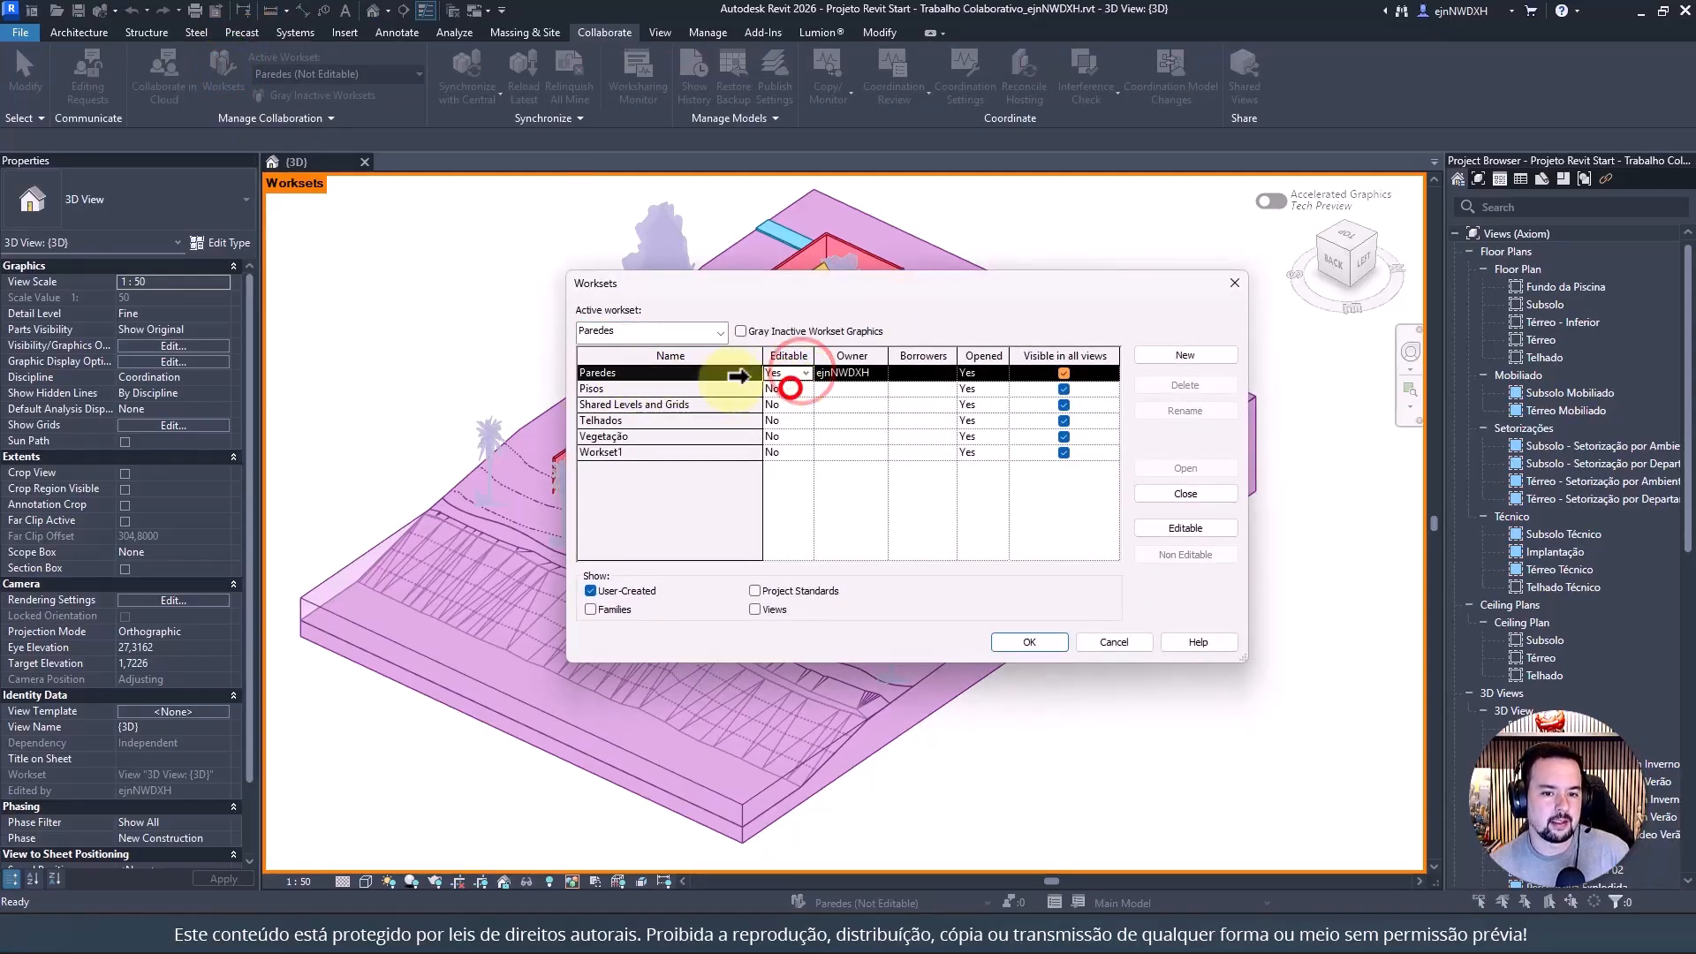
{"action": "left_click", "coordinate": [1041, 644]}
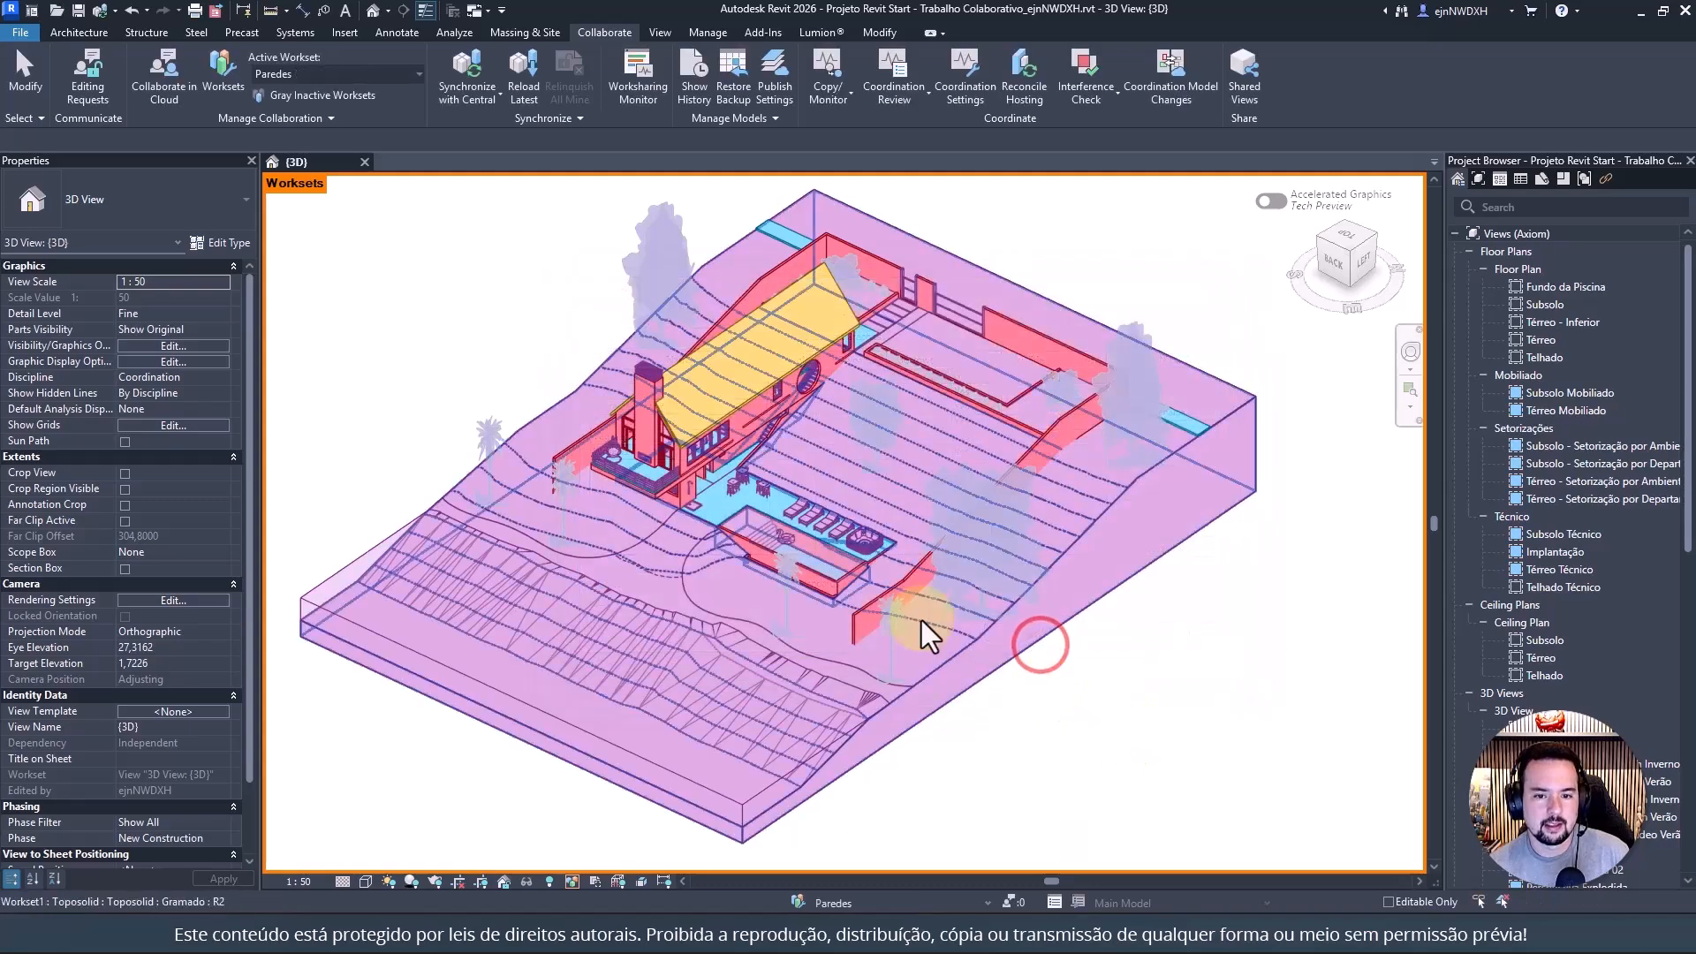
Synchronize with central without relinquishing user-created worksets, and check the Paredes workset's ownership in the Worksets dialog
{"action": "left_click", "coordinate": [466, 62]}
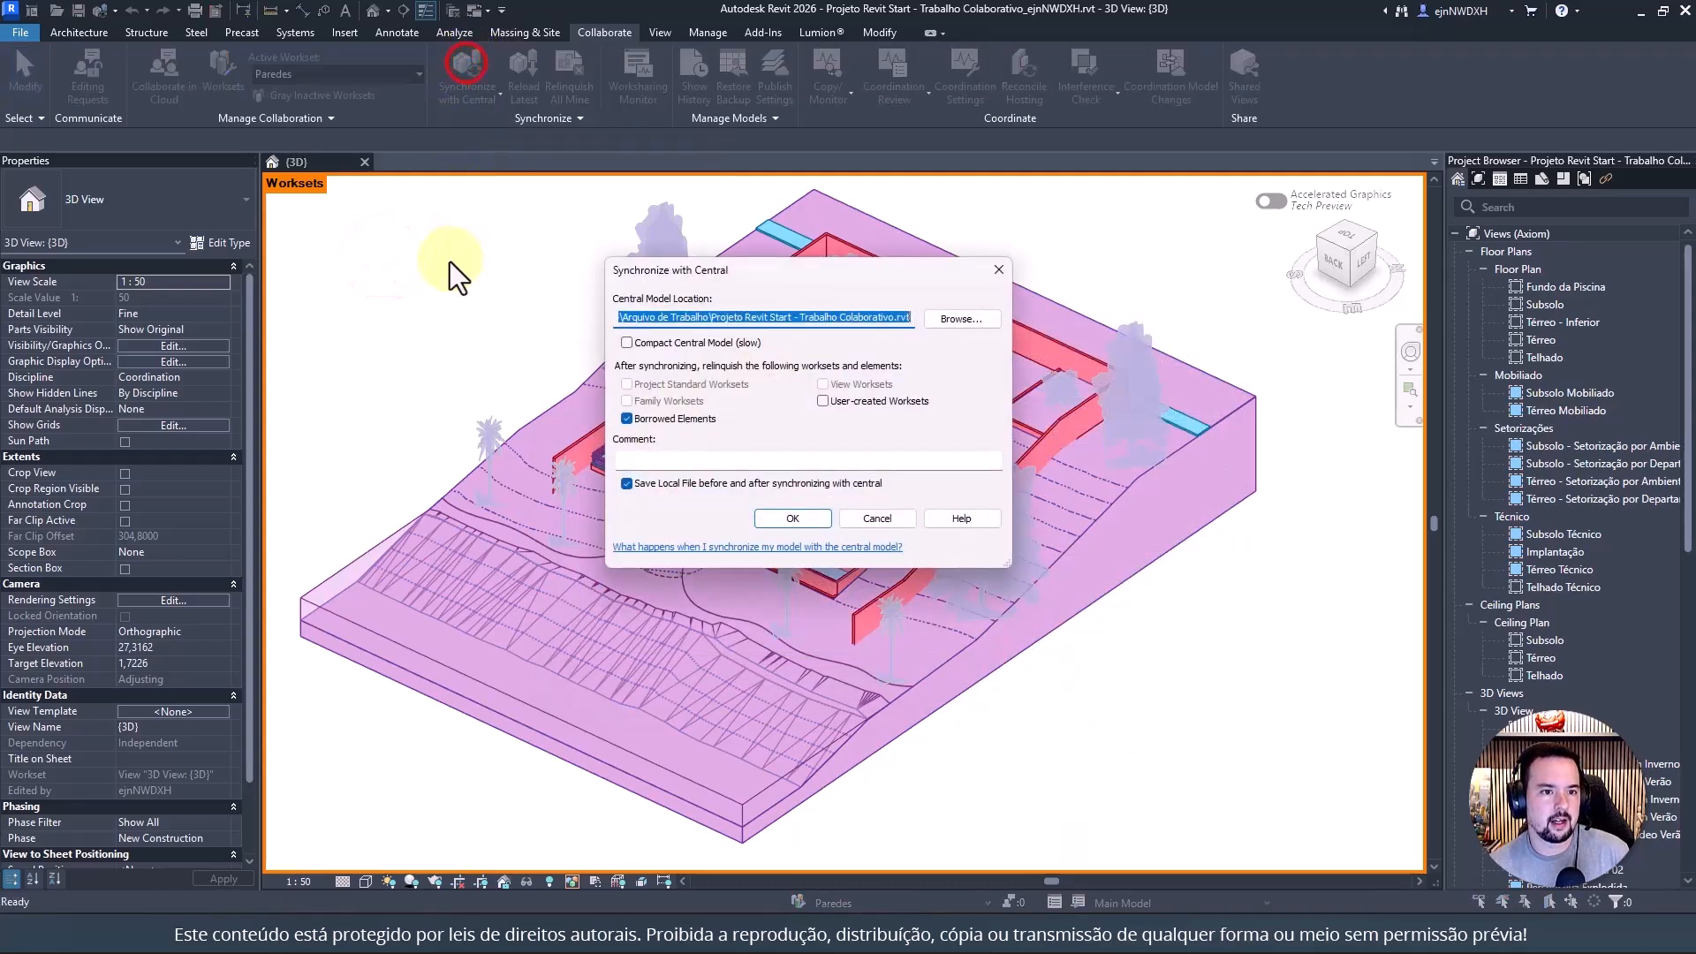
{"action": "left_click", "coordinate": [783, 519]}
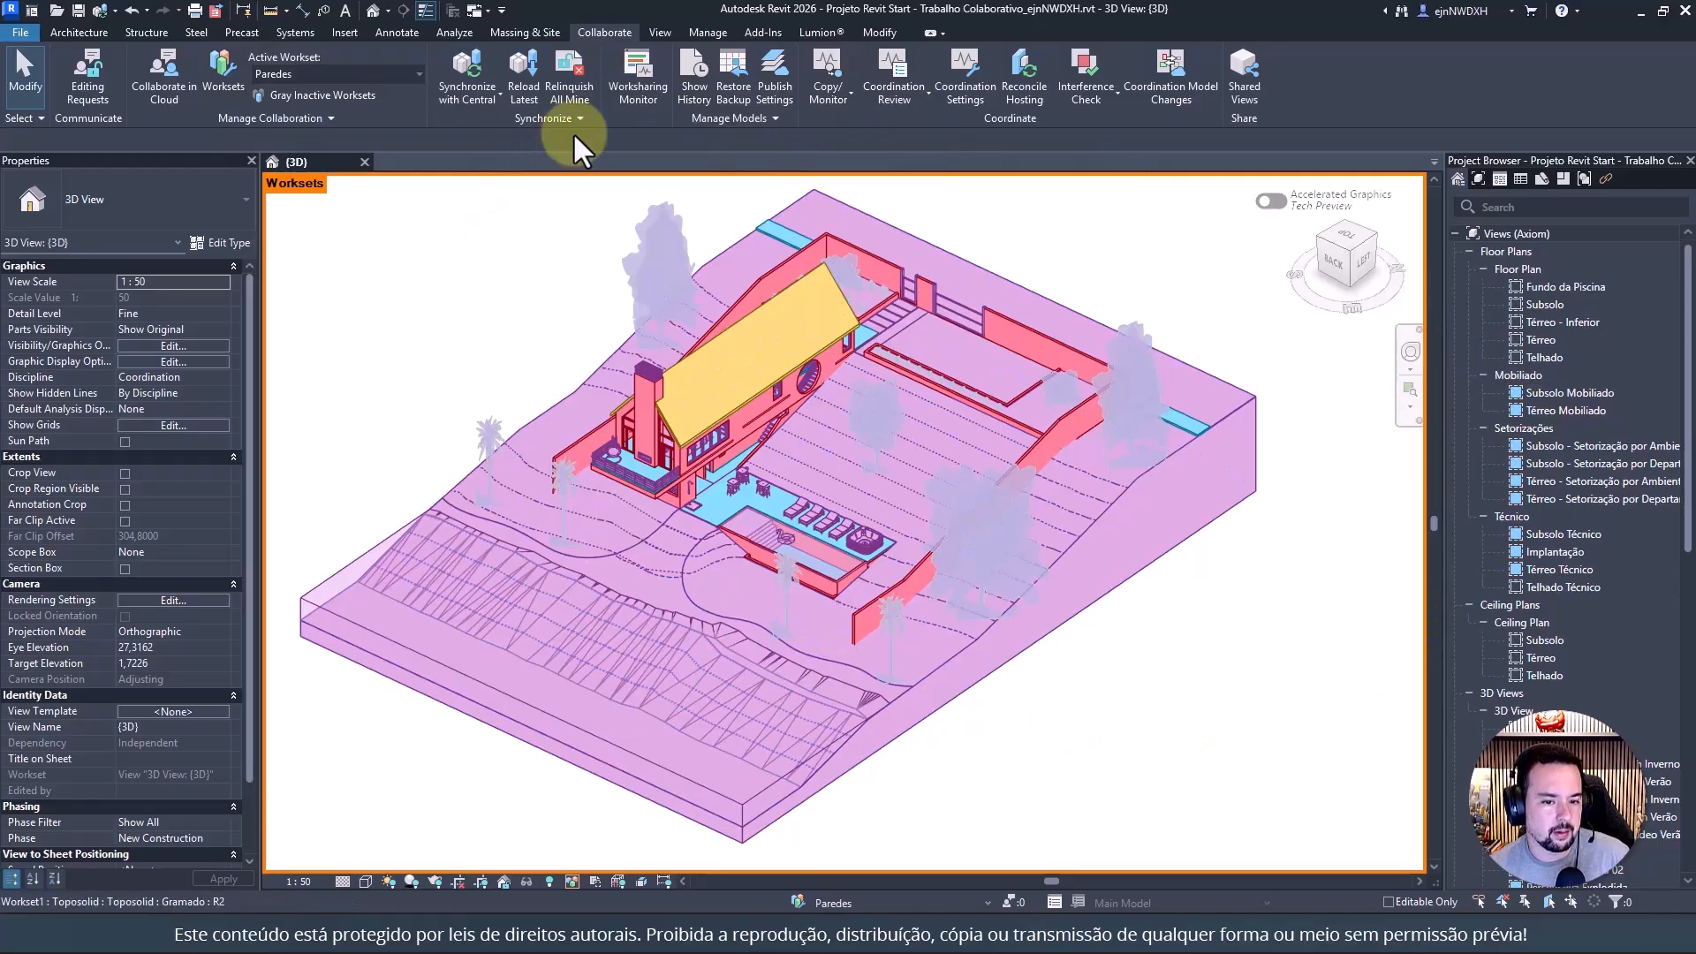
{"action": "left_click", "coordinate": [221, 66]}
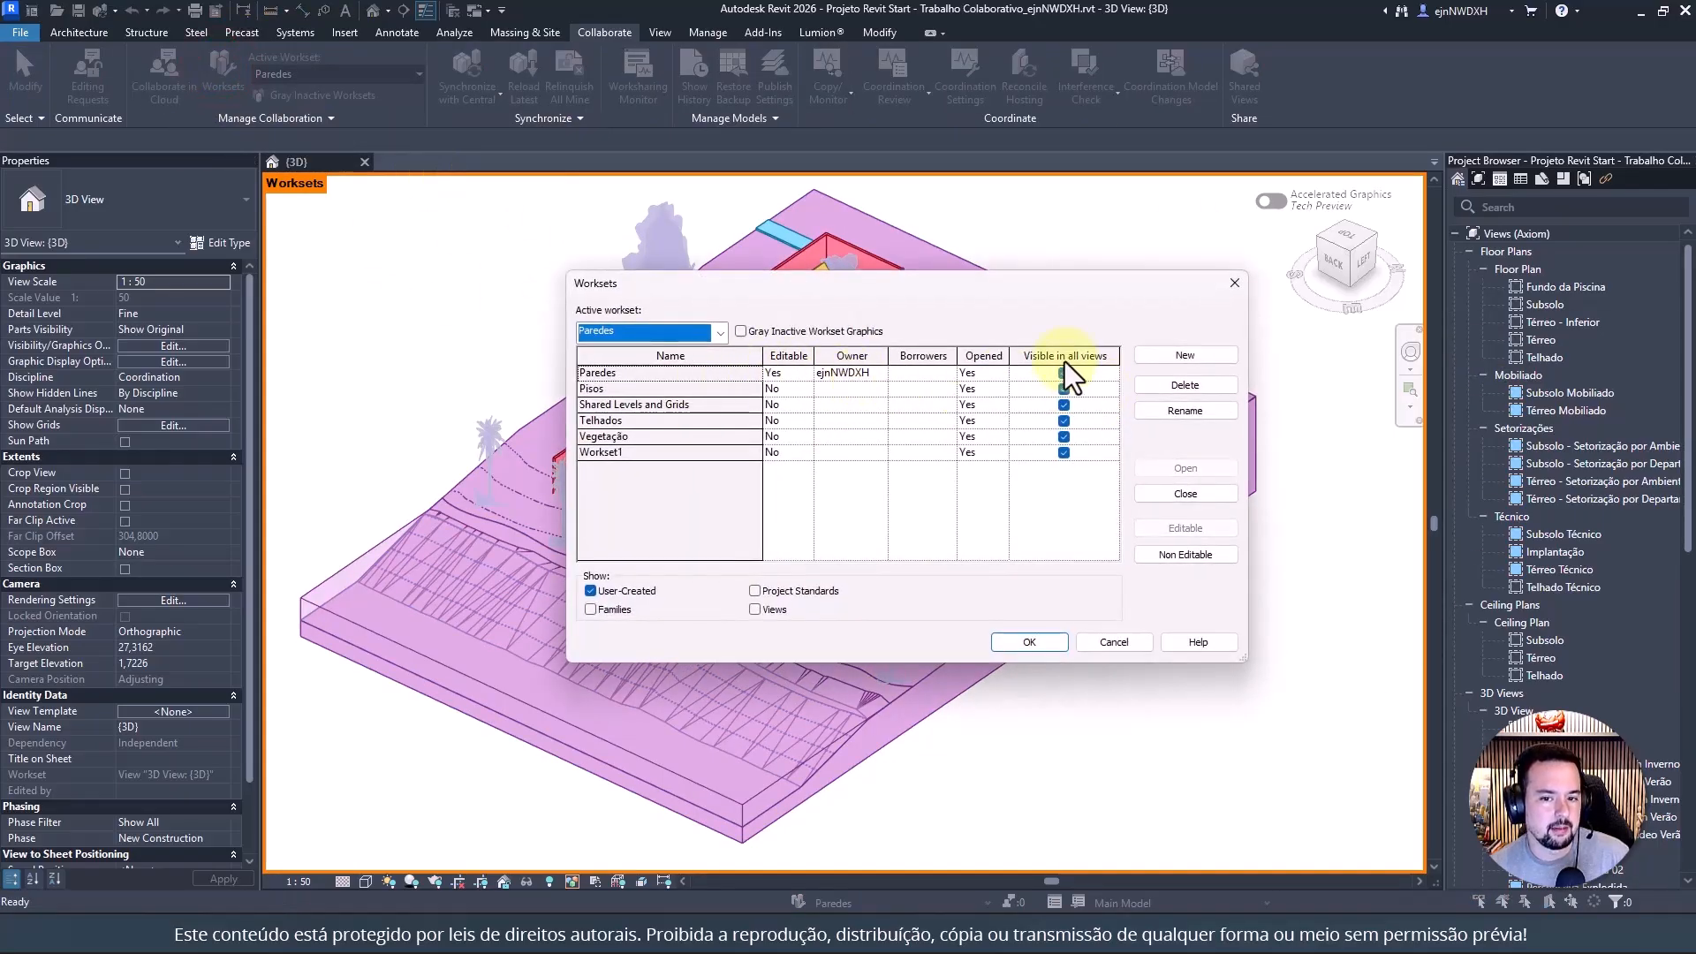
{"action": "left_click", "coordinate": [1113, 641]}
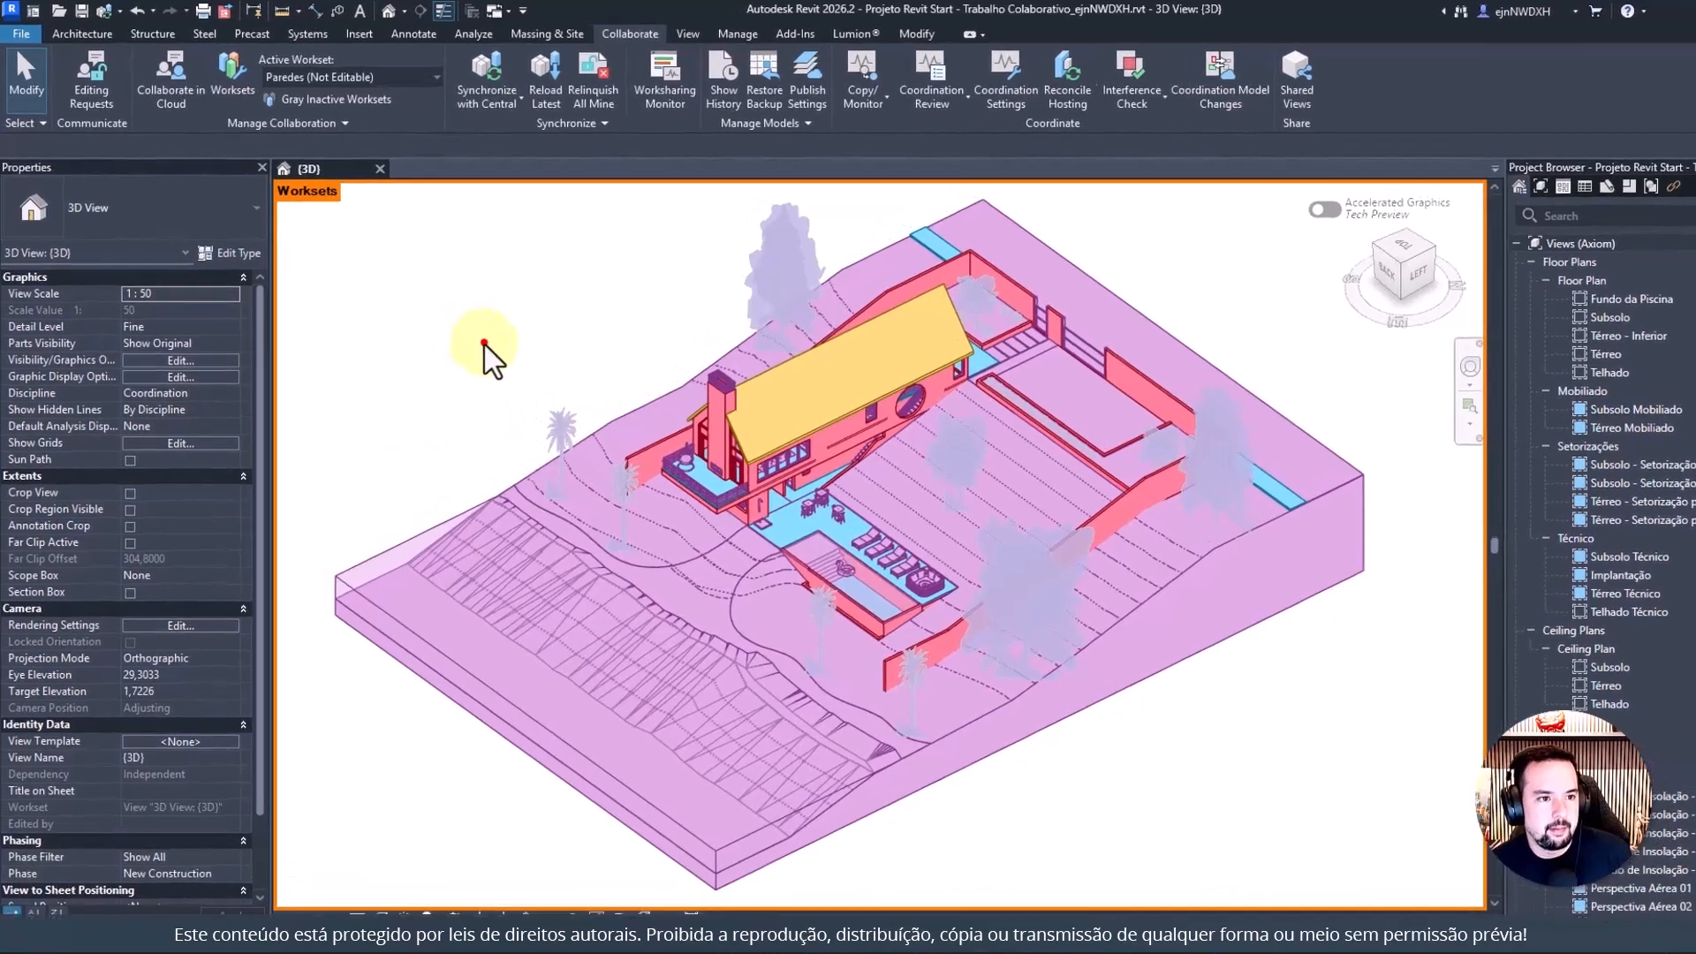
Set the Paredes workset to editable in the Worksets dialog, and cancel the dialog without applying the change
{"action": "left_click", "coordinate": [464, 327]}
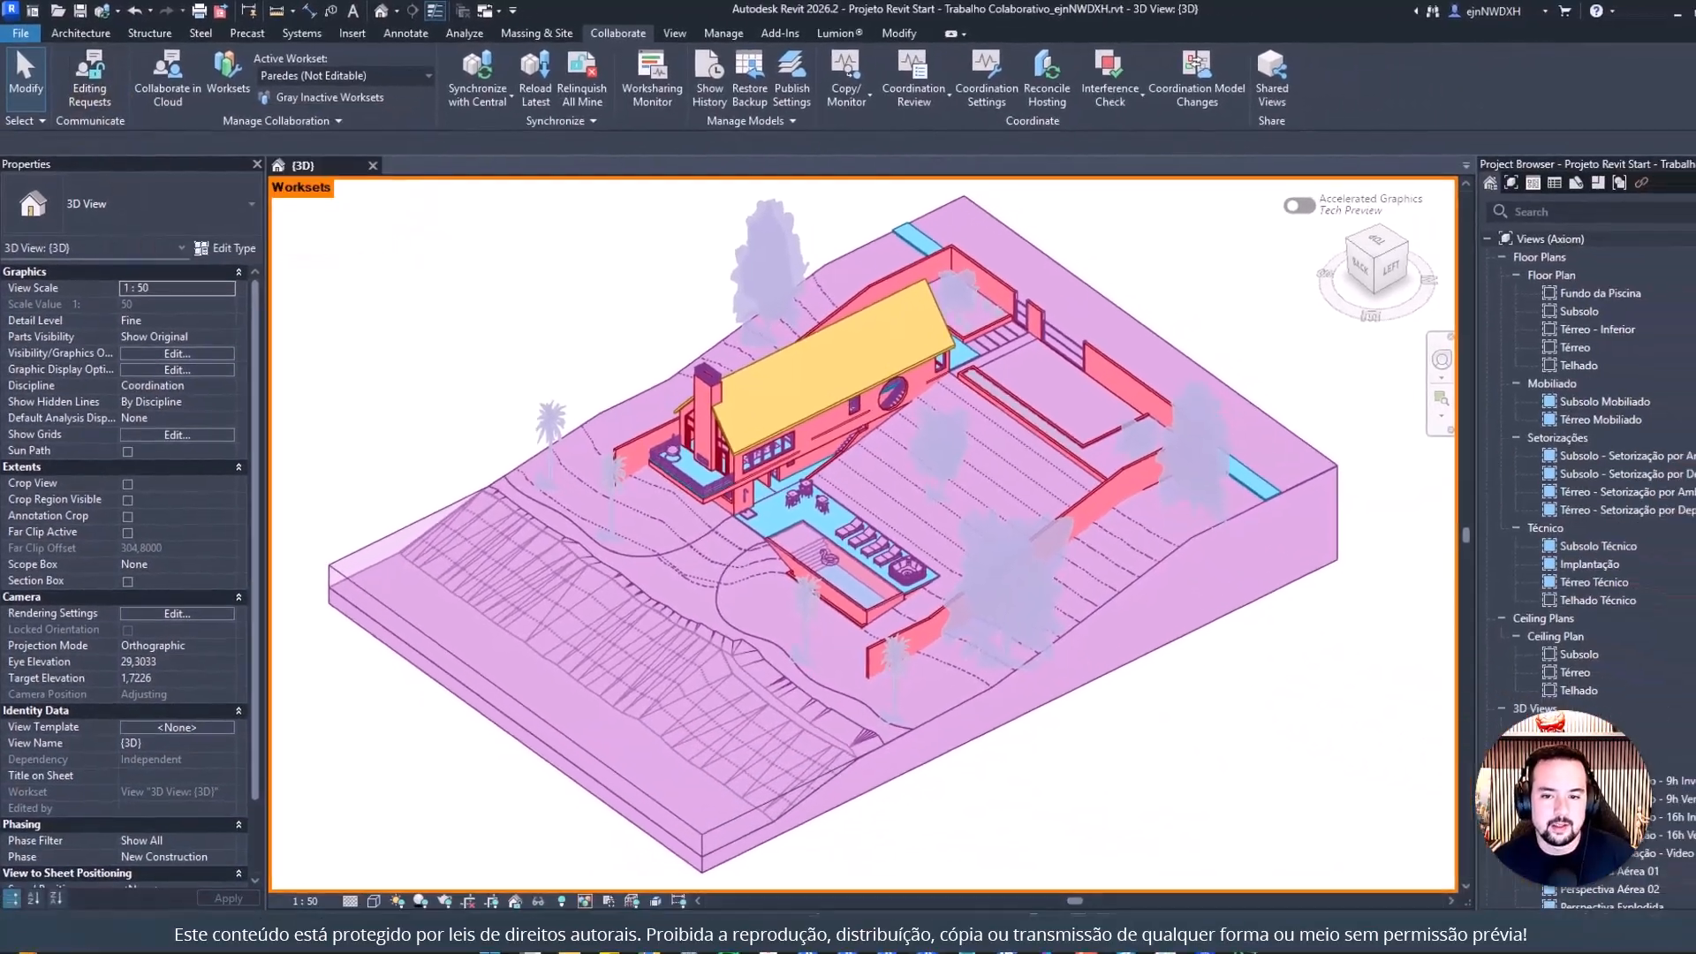
{"action": "left_click", "coordinate": [1201, 234]}
{"action": "scroll", "coordinate": [861, 441], "scroll_direction": "up", "scroll_amount": 3}
{"action": "middle_click_drag", "start_coordinate": [899, 432], "coordinate": [823, 459]}
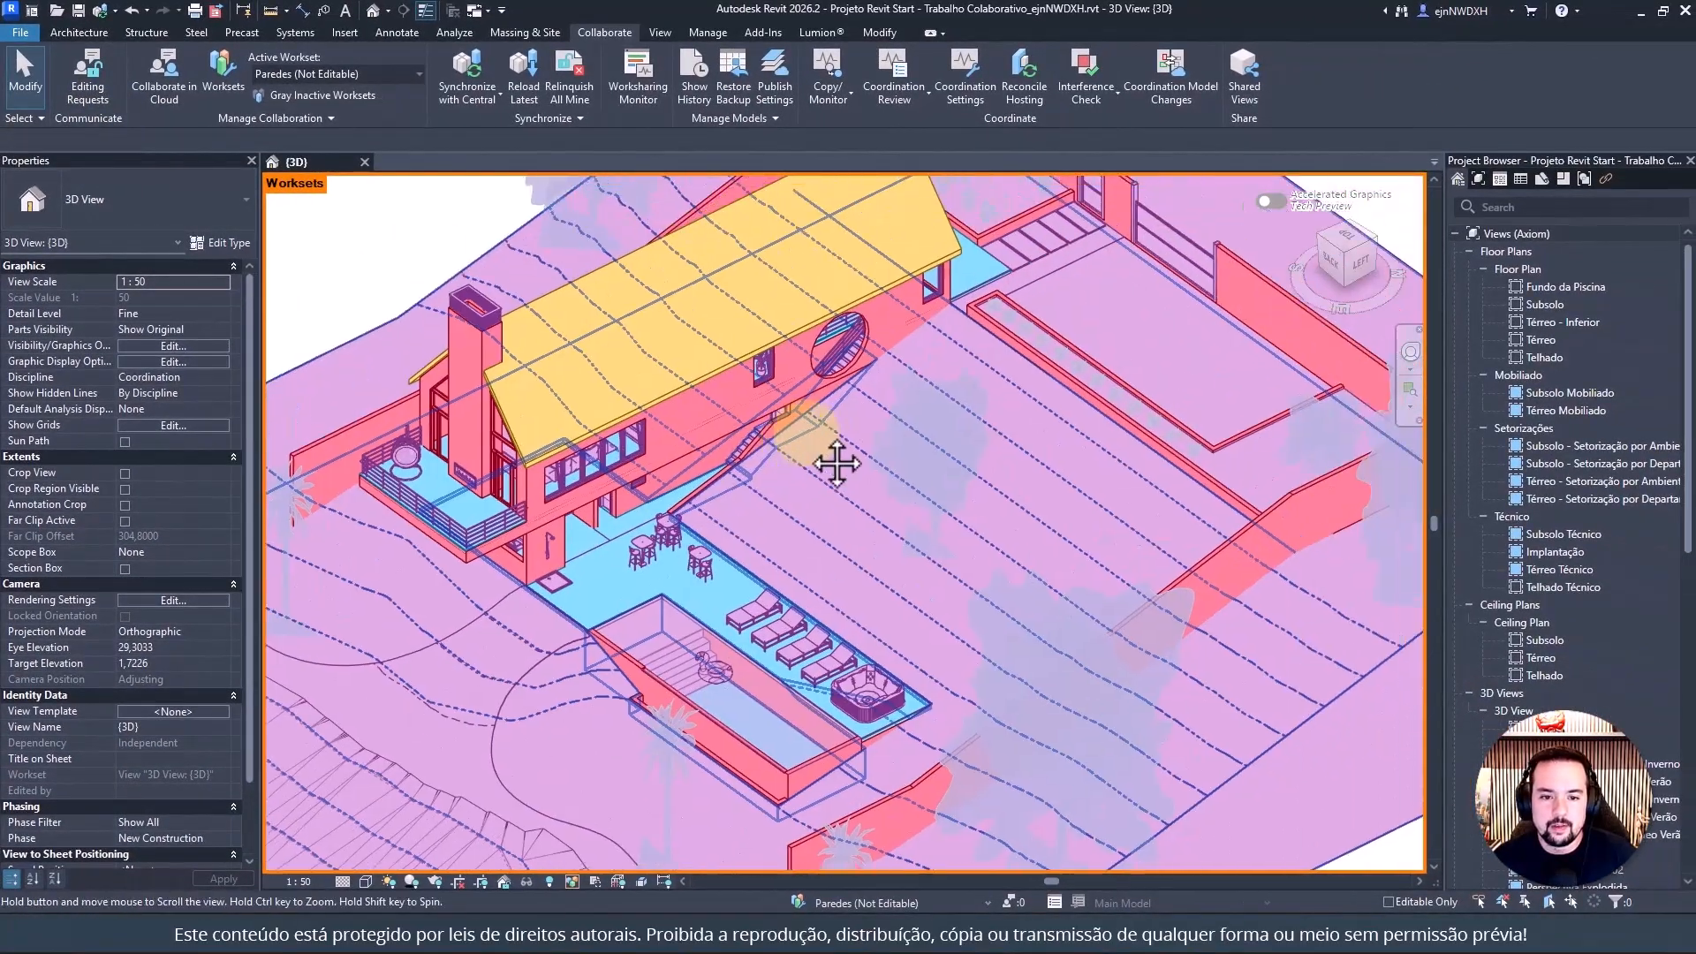
{"action": "left_click", "coordinate": [222, 69]}
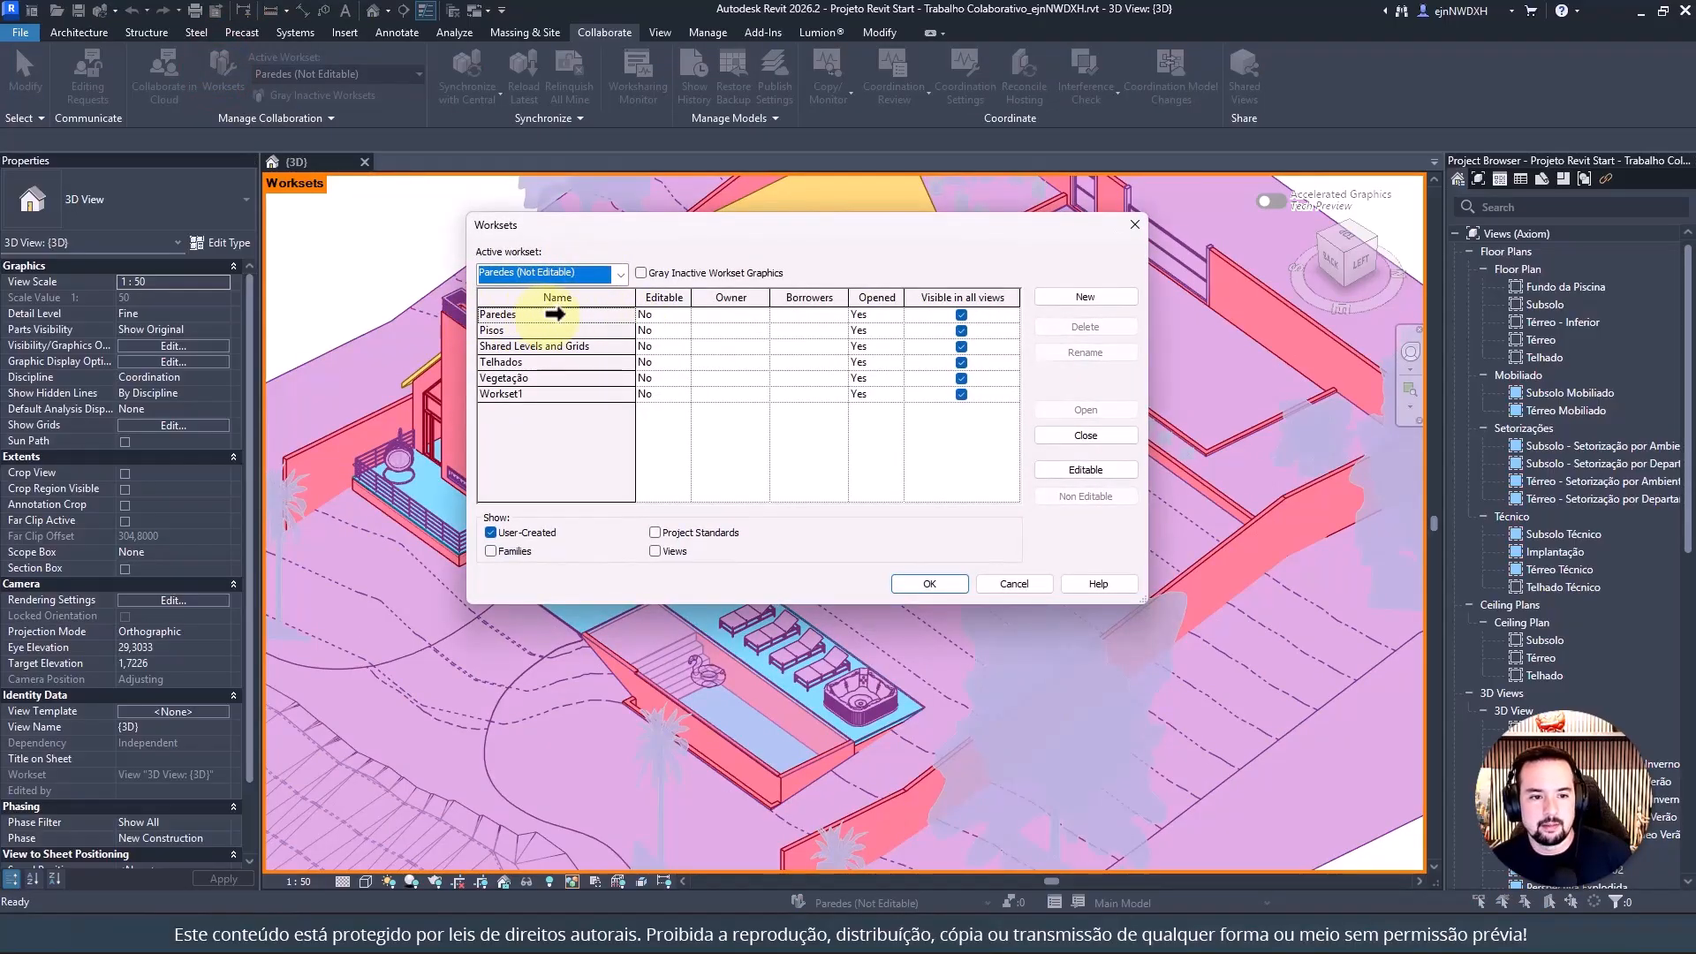
{"action": "left_click", "coordinate": [547, 314]}
{"action": "left_click", "coordinate": [685, 314]}
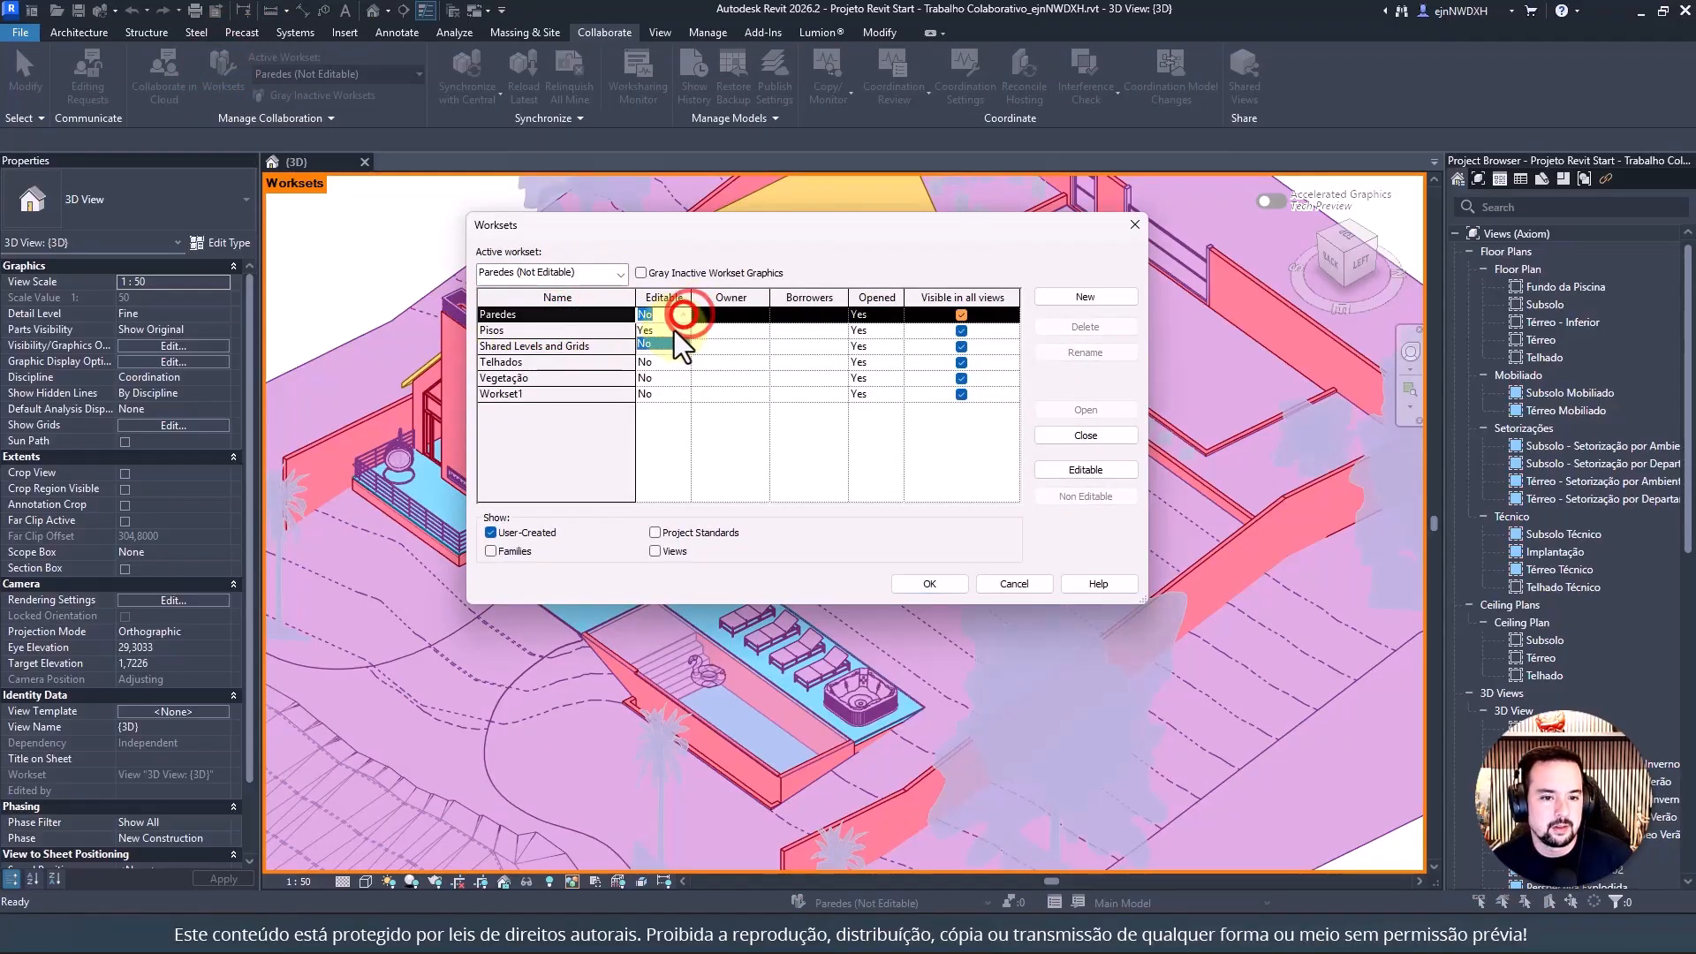
{"action": "left_click", "coordinate": [675, 330]}
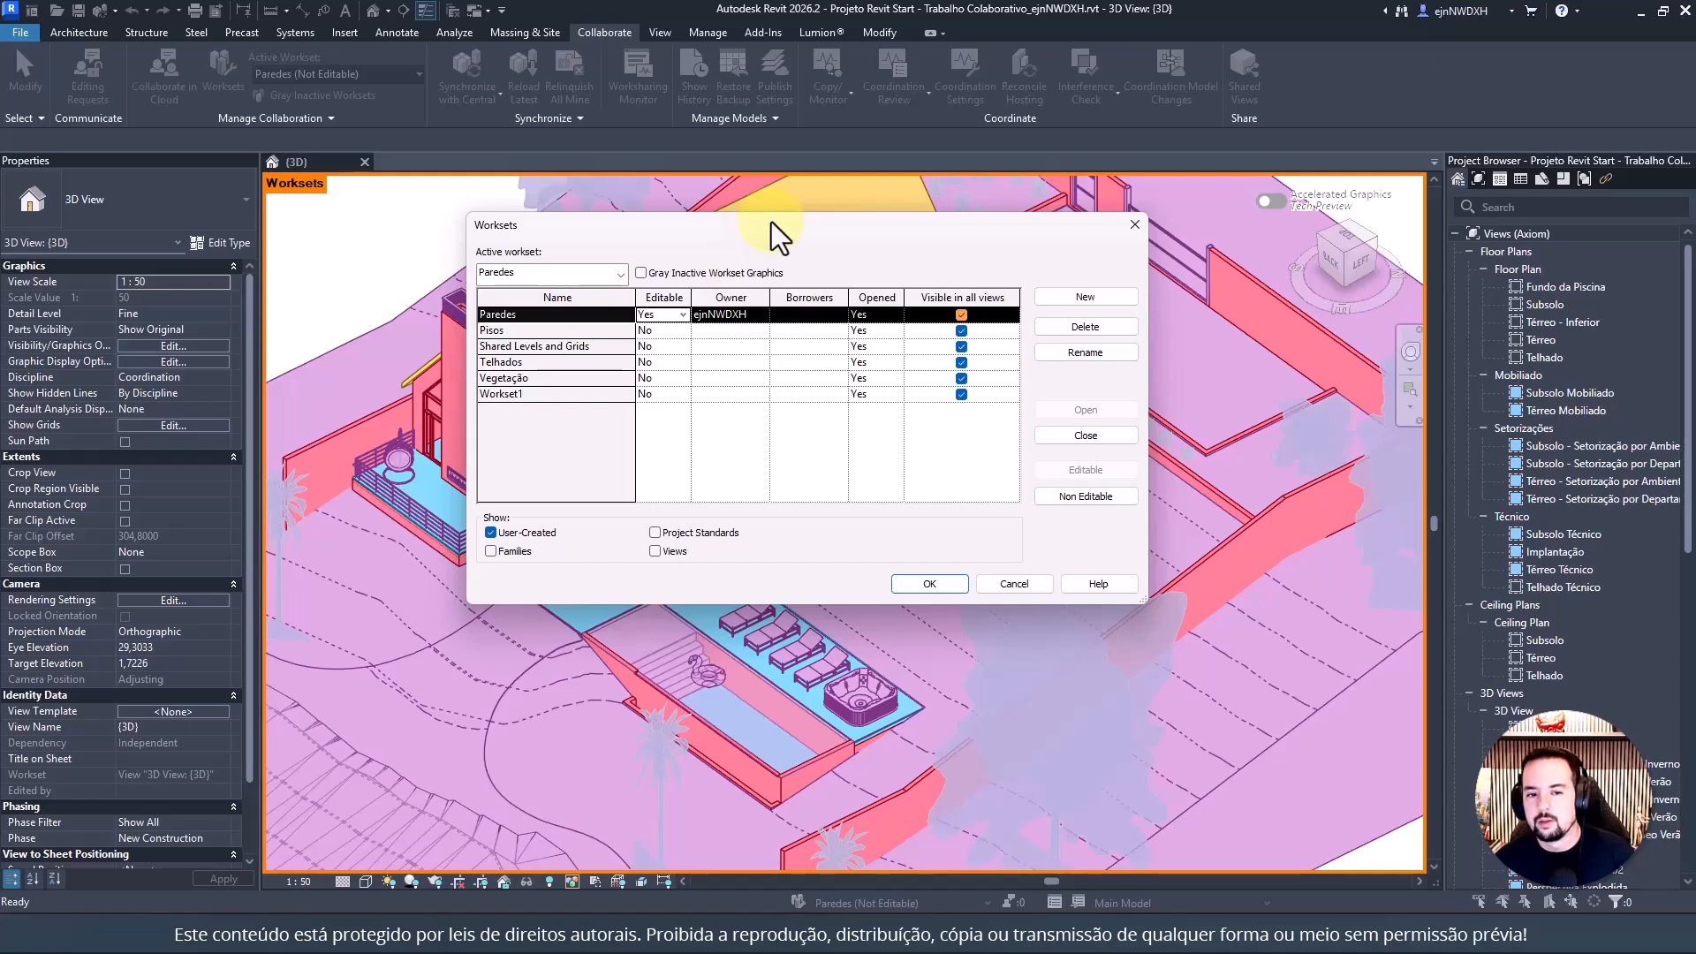
{"action": "left_click", "coordinate": [1028, 580]}
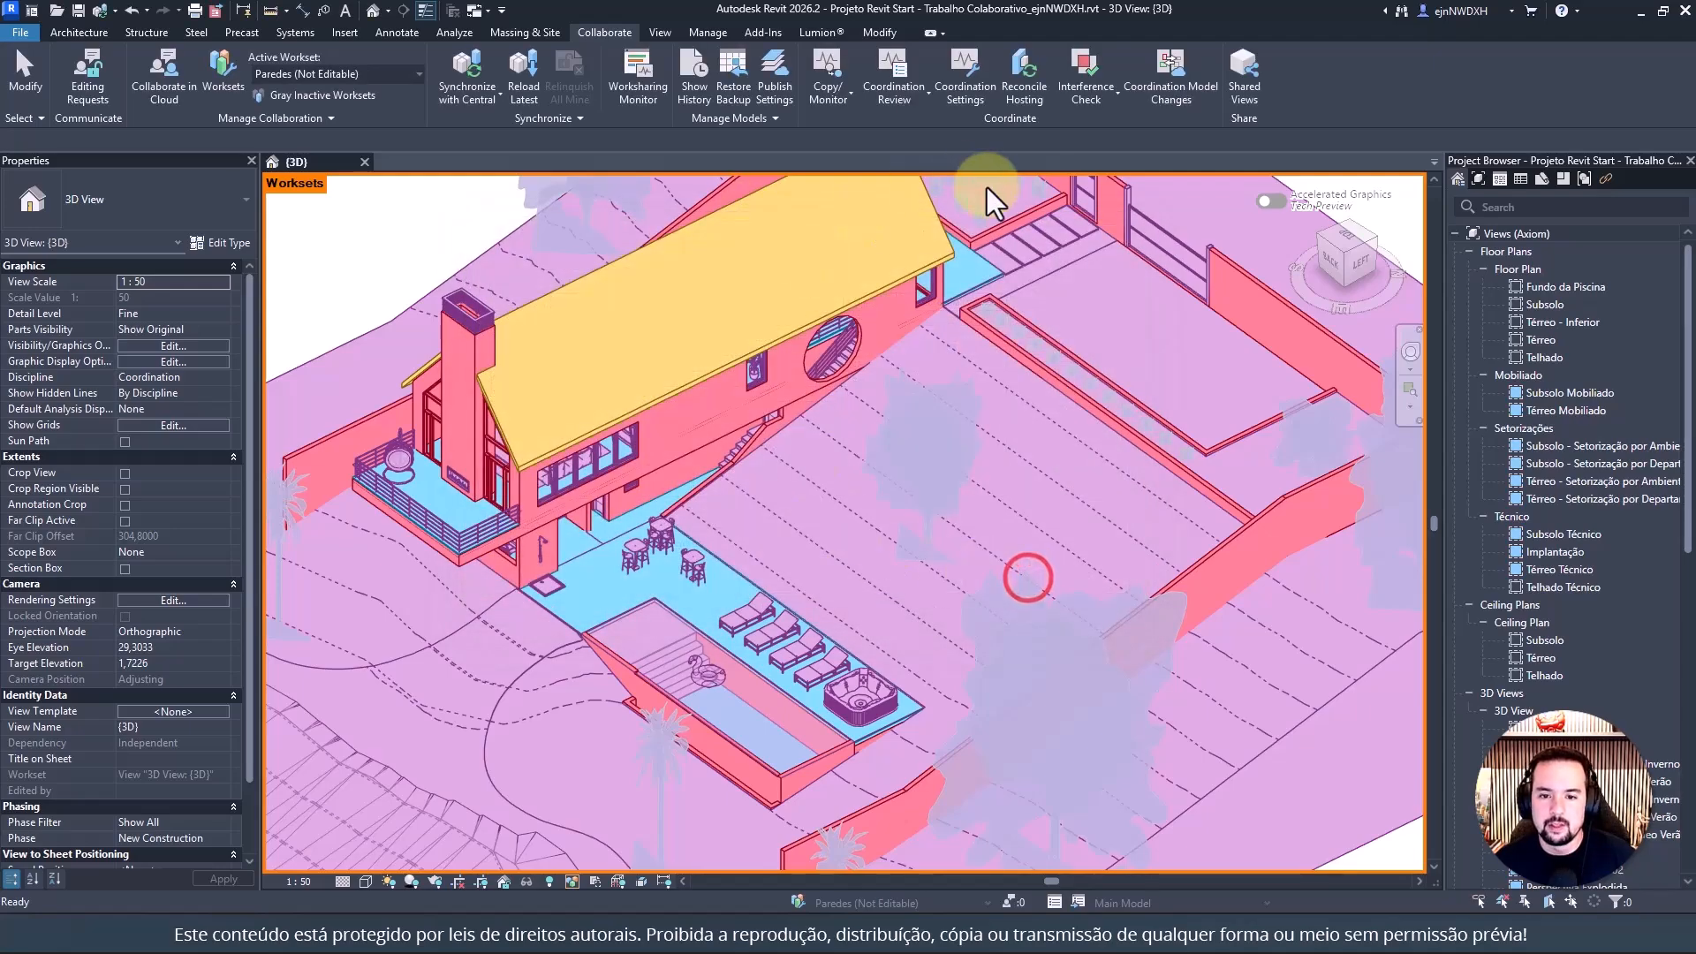
{"action": "scroll", "coordinate": [661, 340], "scroll_direction": "down", "scroll_amount": 5}
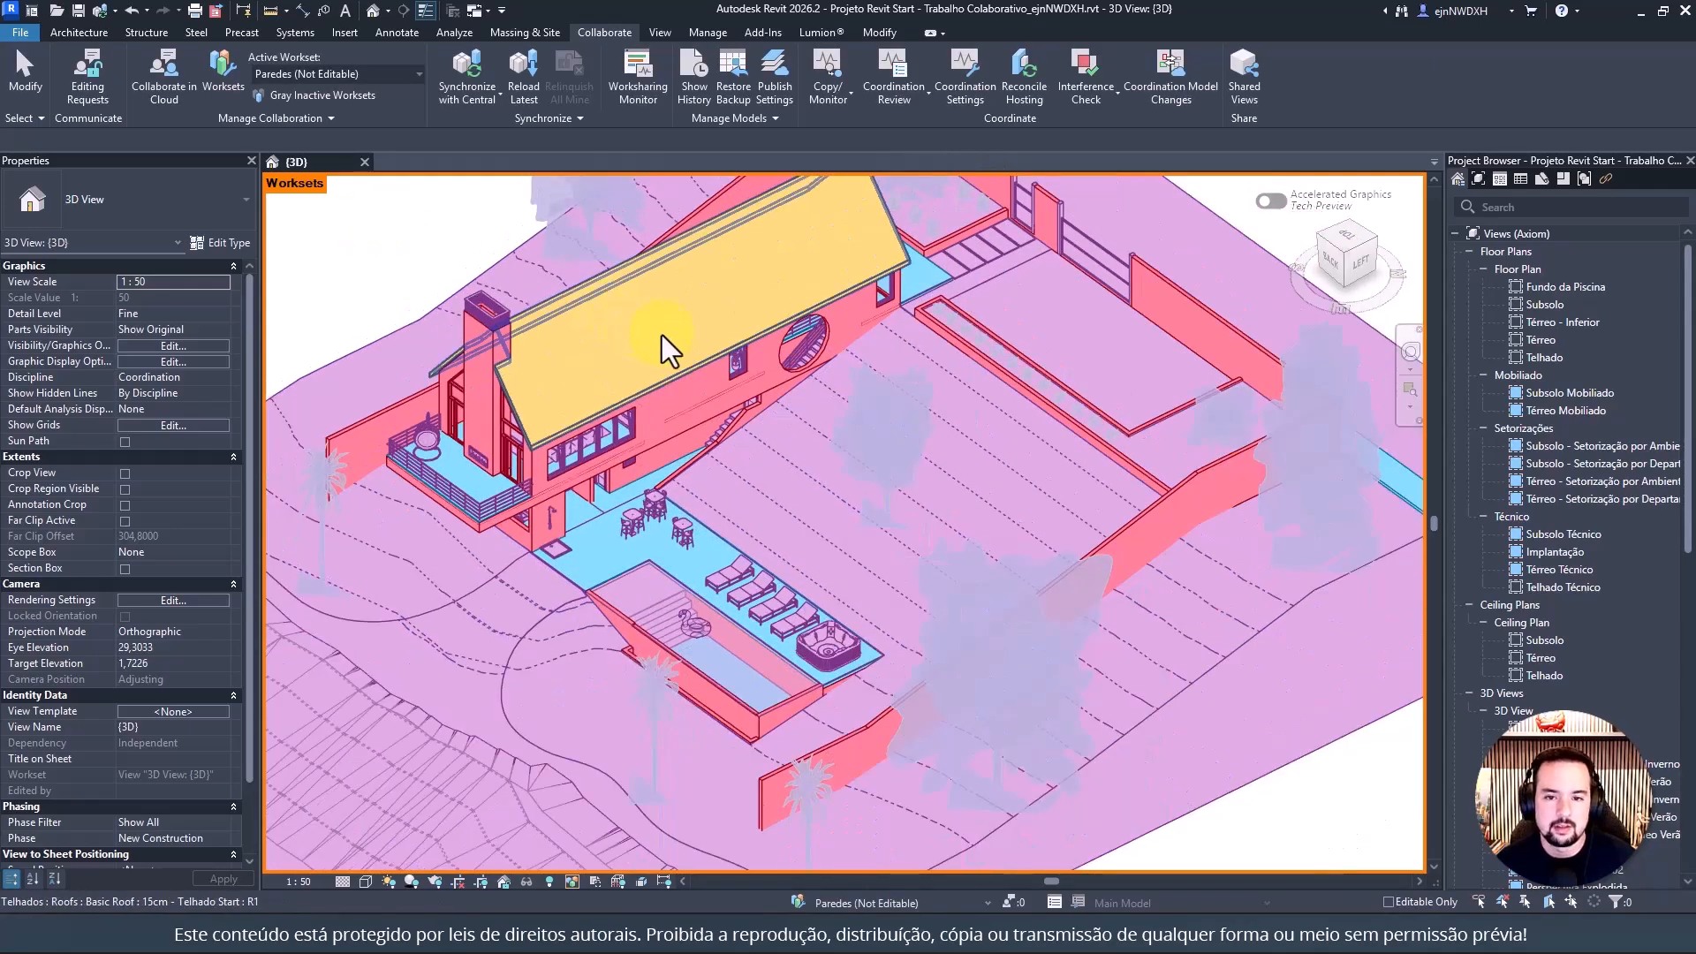
{"action": "middle_click_drag", "start_coordinate": [663, 347], "coordinate": [939, 330], "text": "shift"}
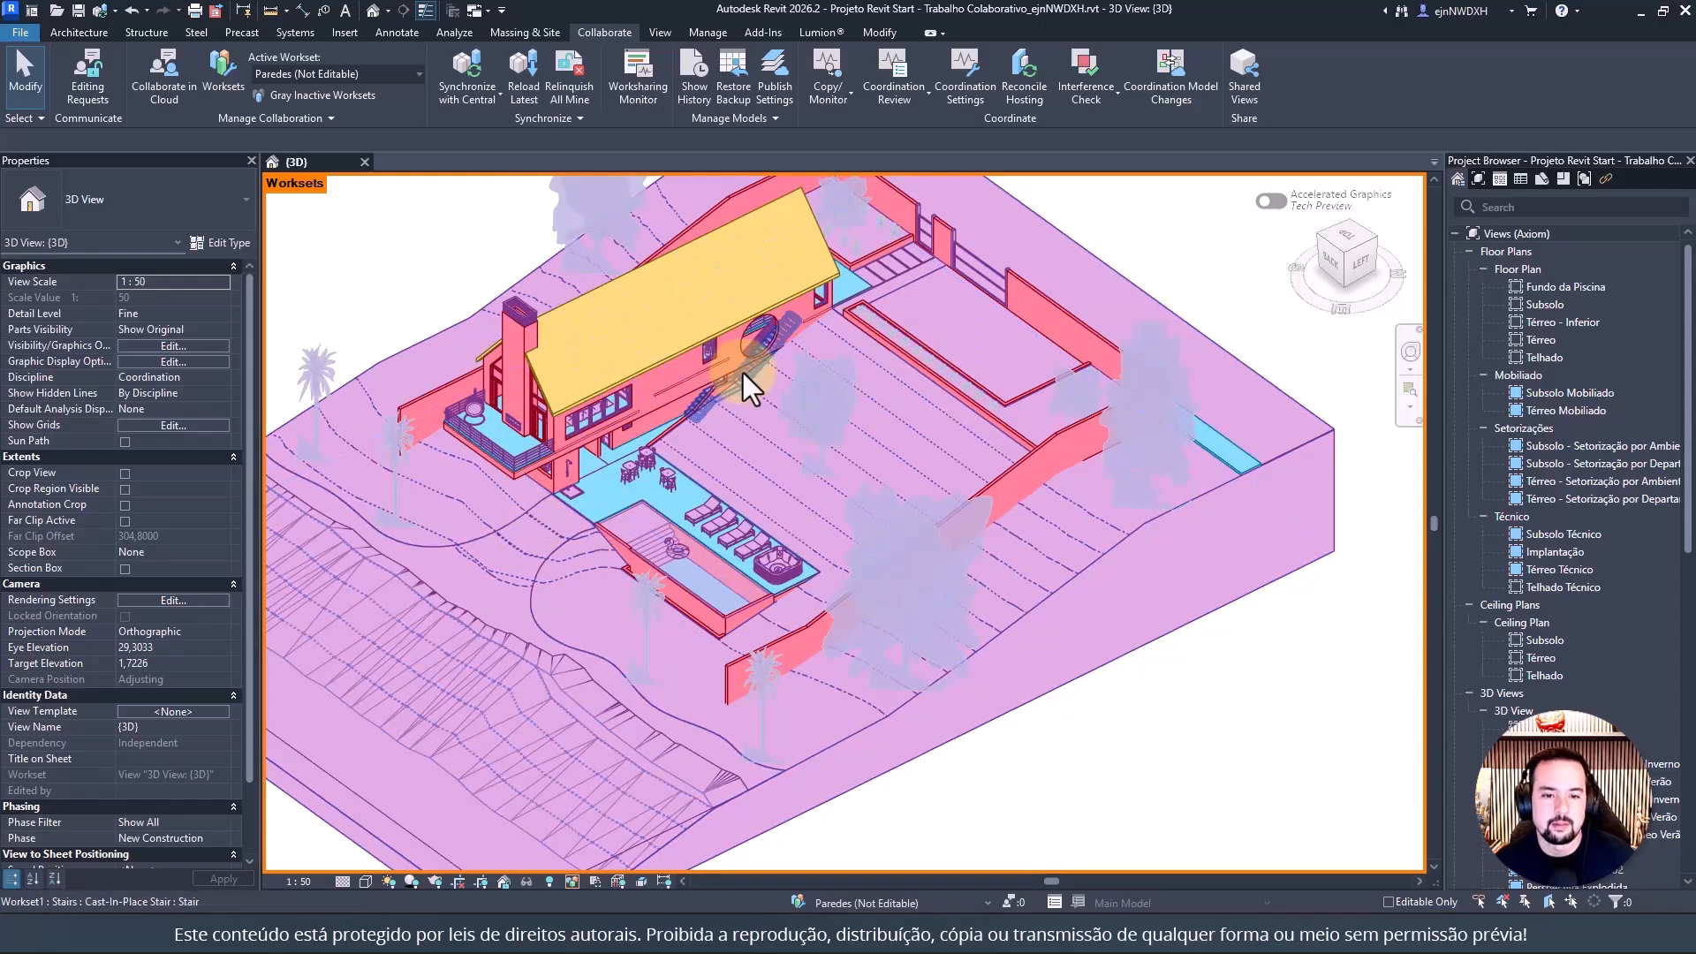
{"action": "mouse_move", "coordinate": [744, 373]}
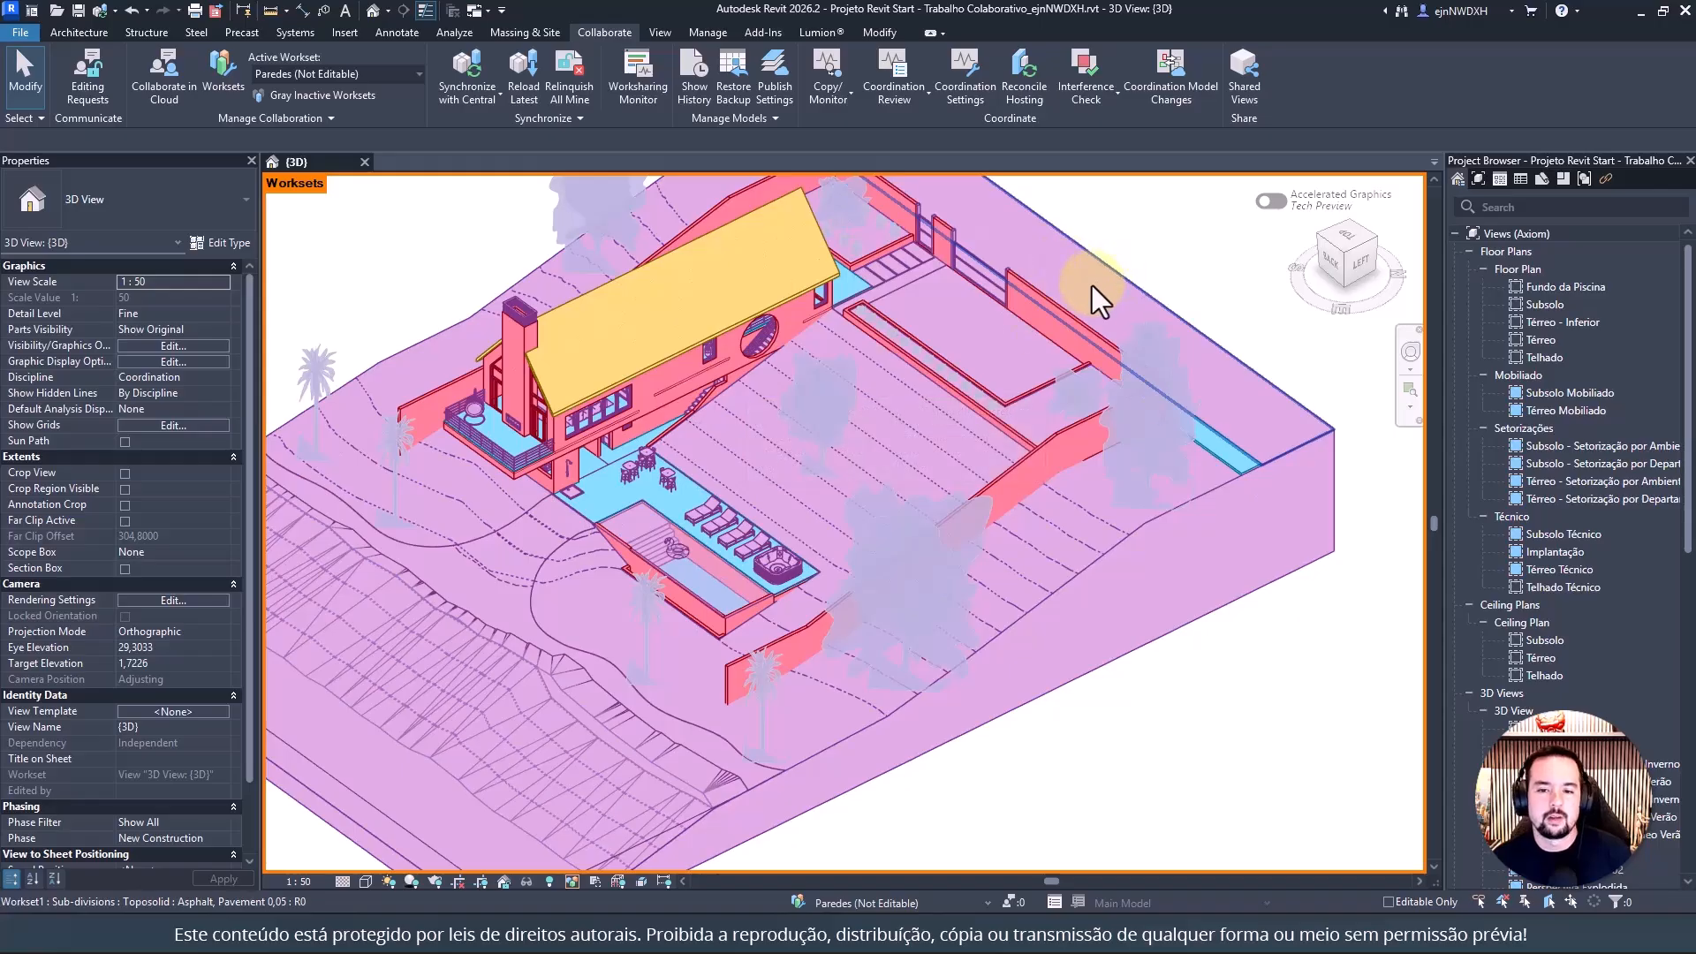
{"action": "mouse_move", "coordinate": [1042, 304]}
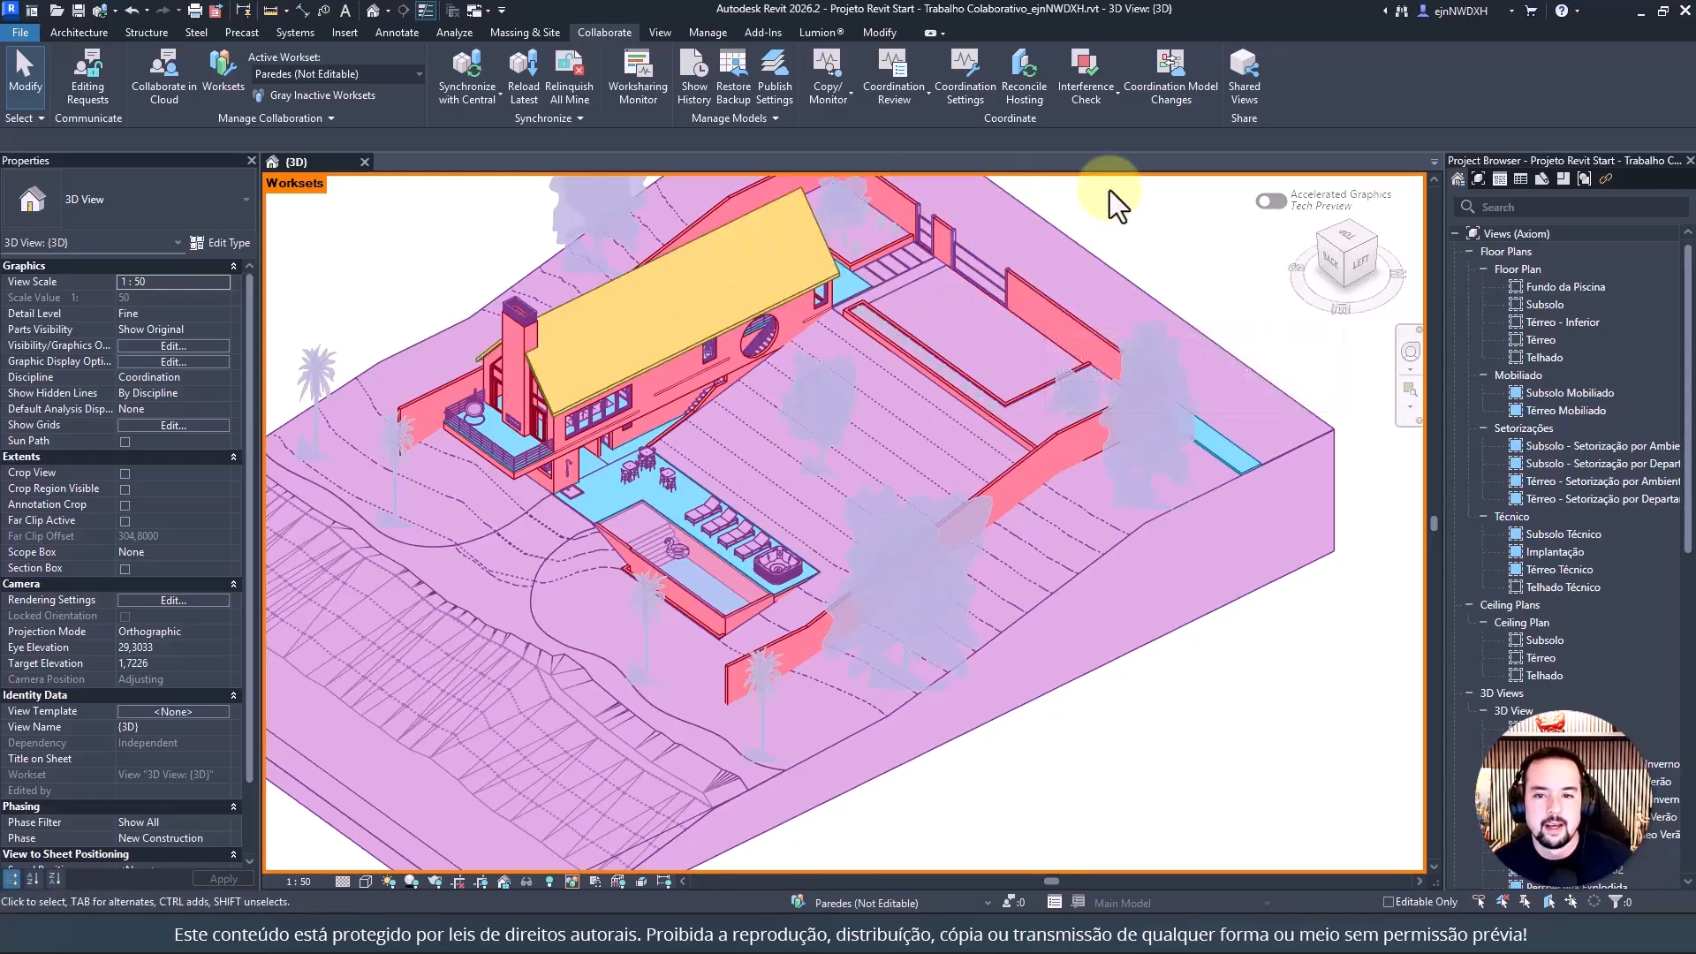
{"action": "middle_click_drag", "start_coordinate": [1118, 198], "coordinate": [1210, 289]}
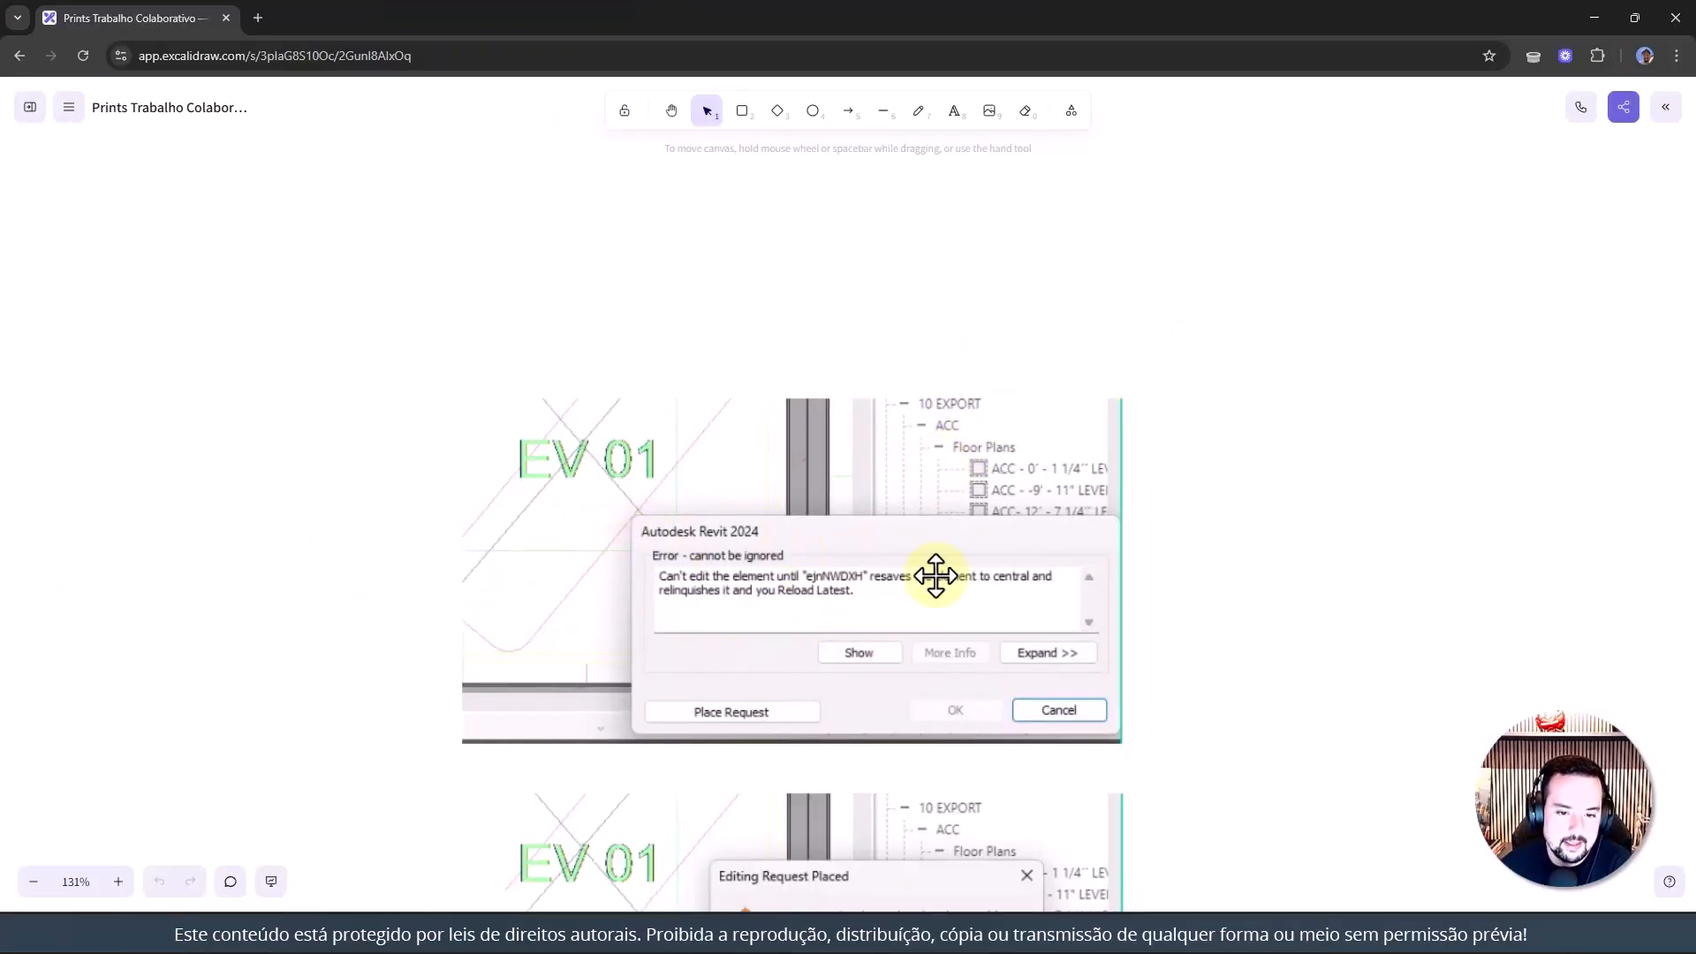
Move the Revit "Error - cannot be ignored" screenshot up on the Excalidraw board, away from the screenshot below it
{"action": "left_click_drag", "start_coordinate": [831, 551], "coordinate": [847, 416]}
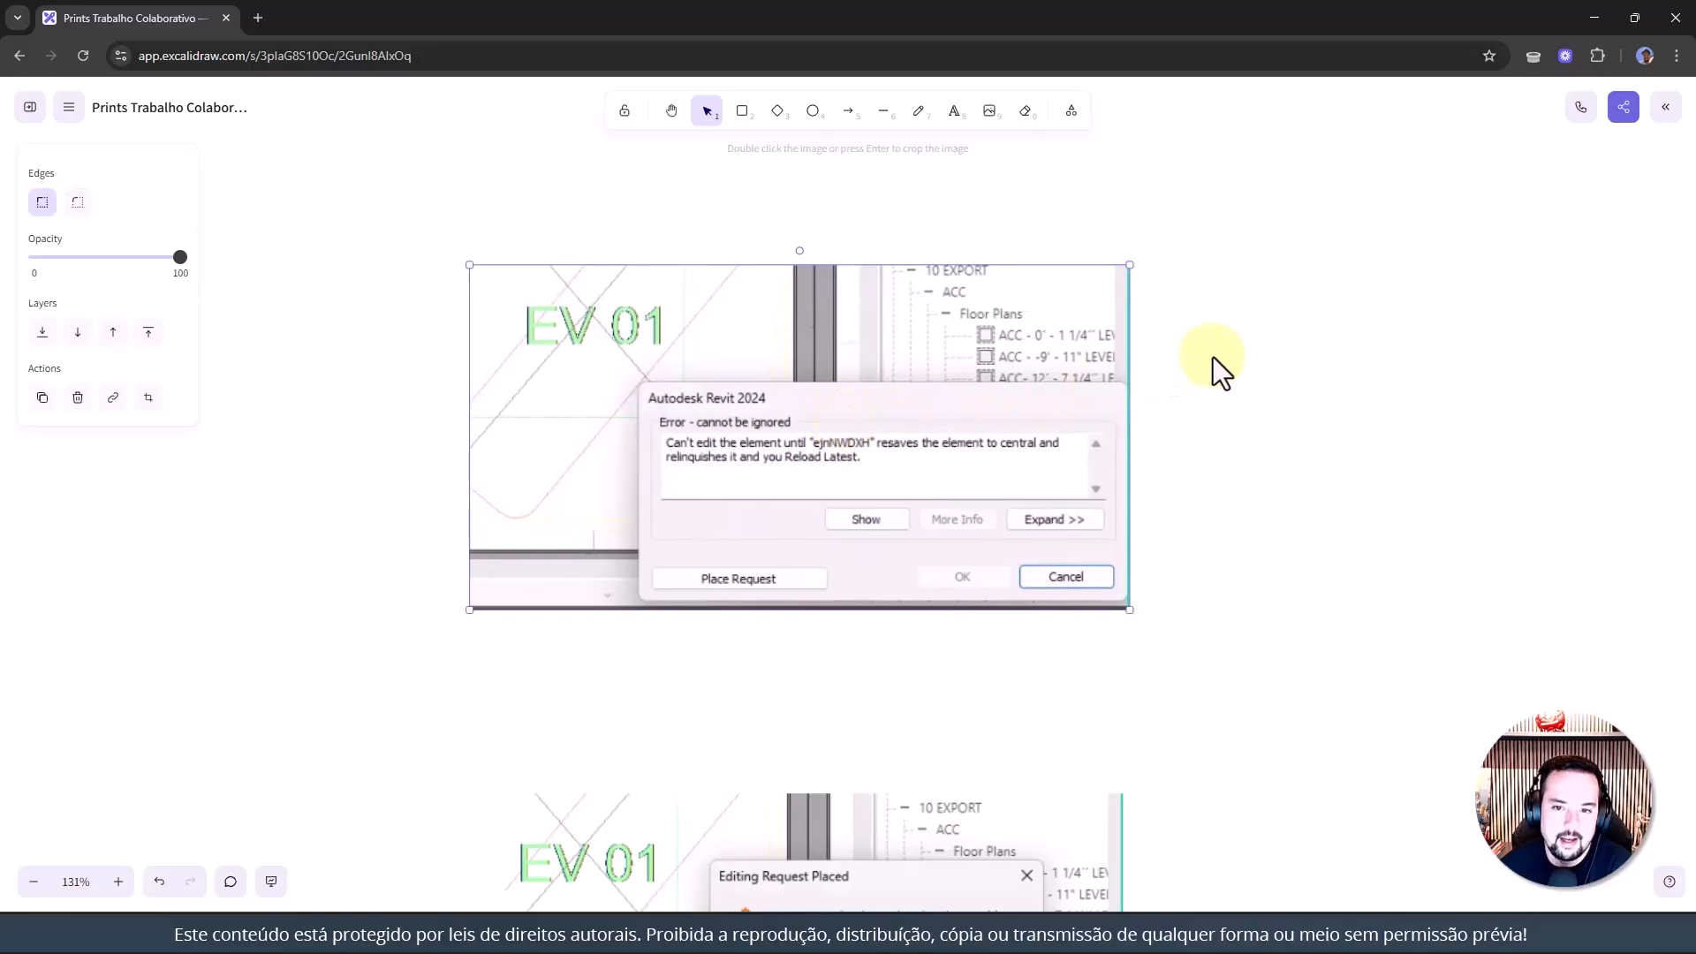
{"action": "scroll", "coordinate": [1219, 406], "scroll_direction": "up", "scroll_amount": 1}
{"action": "left_click", "coordinate": [1027, 331]}
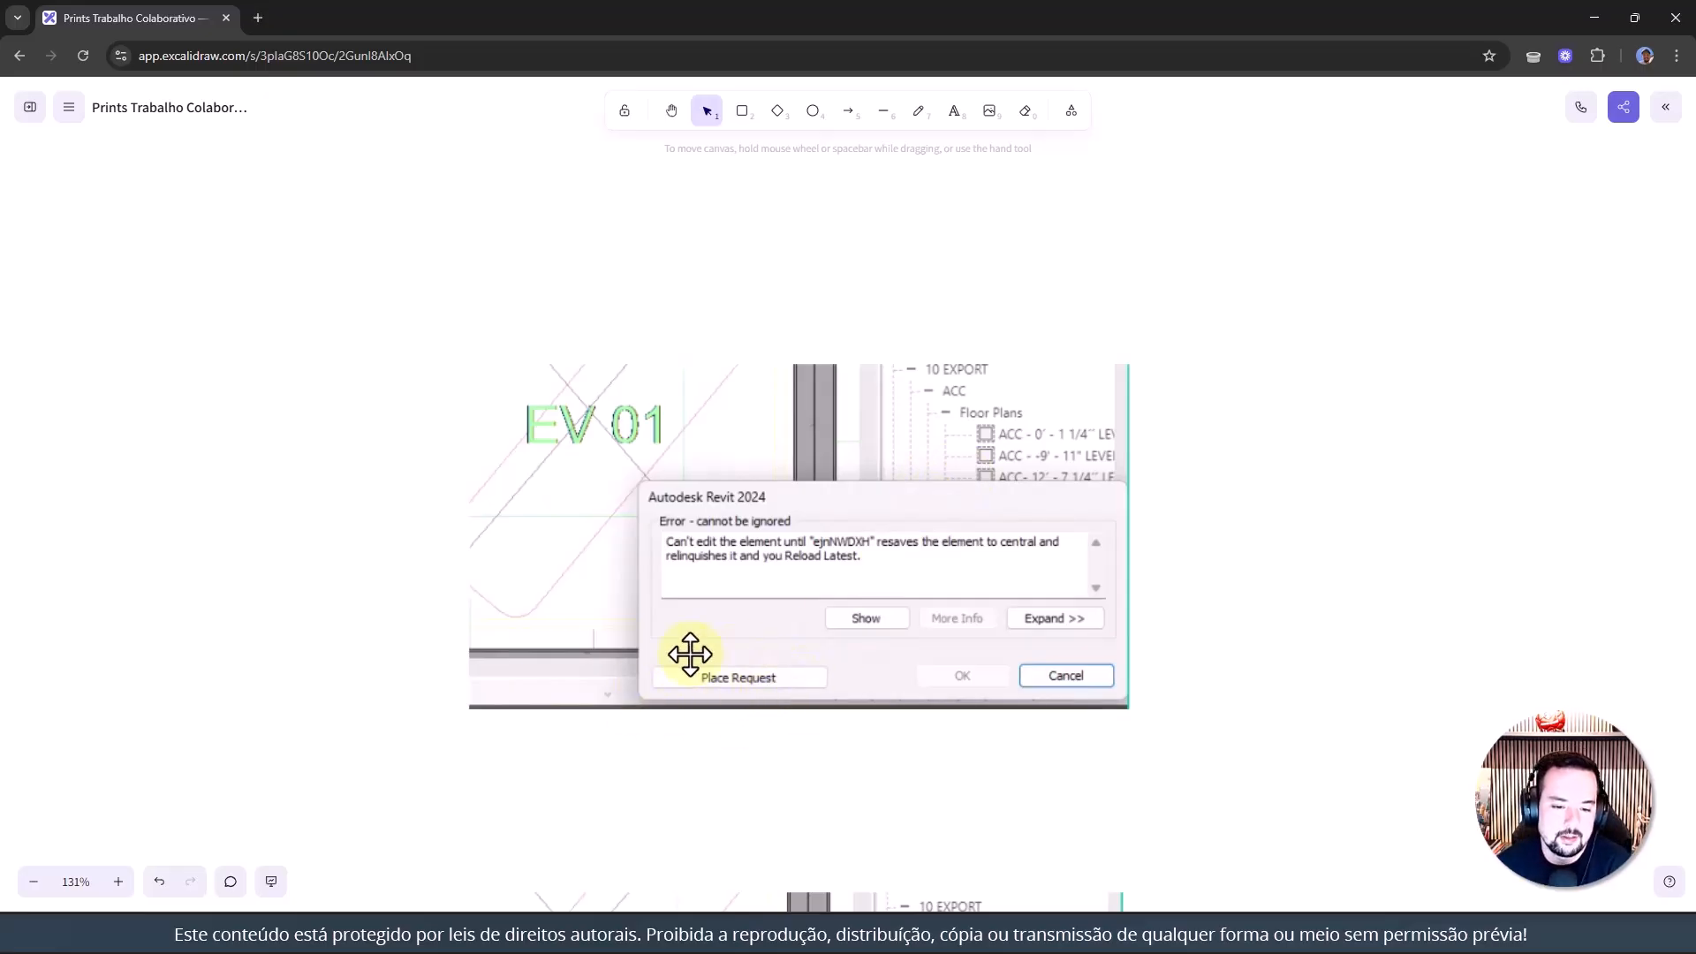
Move the Editing Request Placed screenshot up to sit just below the error screenshot, and deselect it
{"action": "scroll", "coordinate": [1173, 829], "scroll_direction": "down", "scroll_amount": 4}
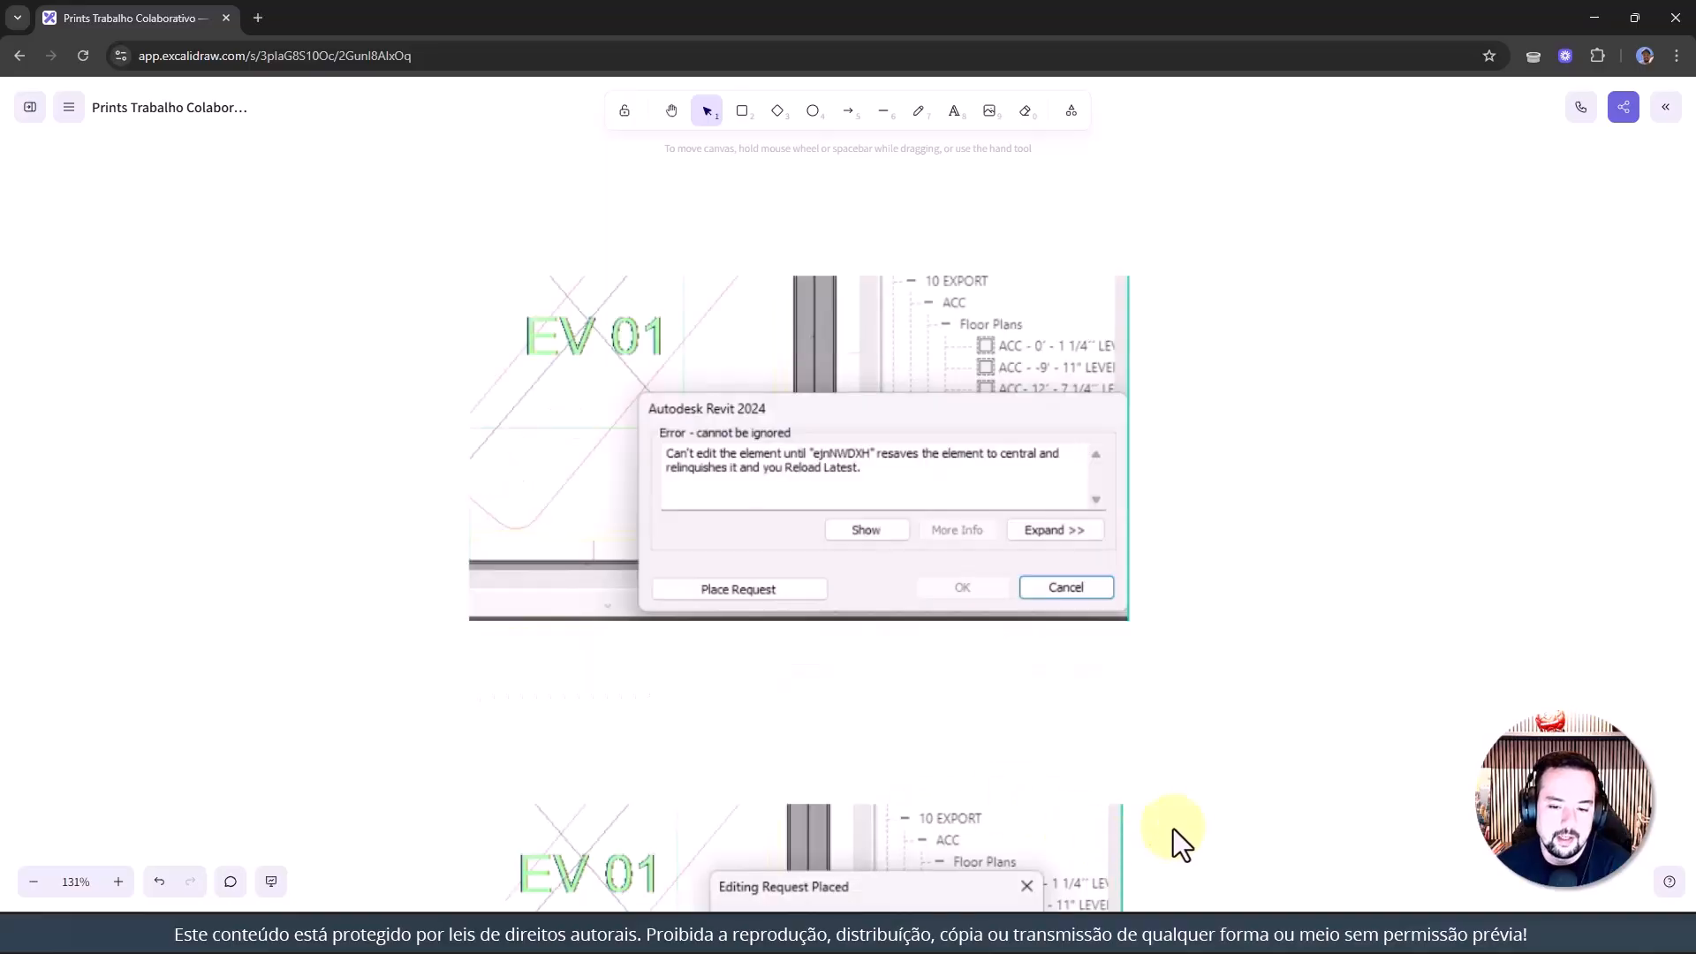
{"action": "left_click_drag", "start_coordinate": [1030, 287], "coordinate": [1030, 155]}
{"action": "left_click_drag", "start_coordinate": [970, 781], "coordinate": [962, 498]}
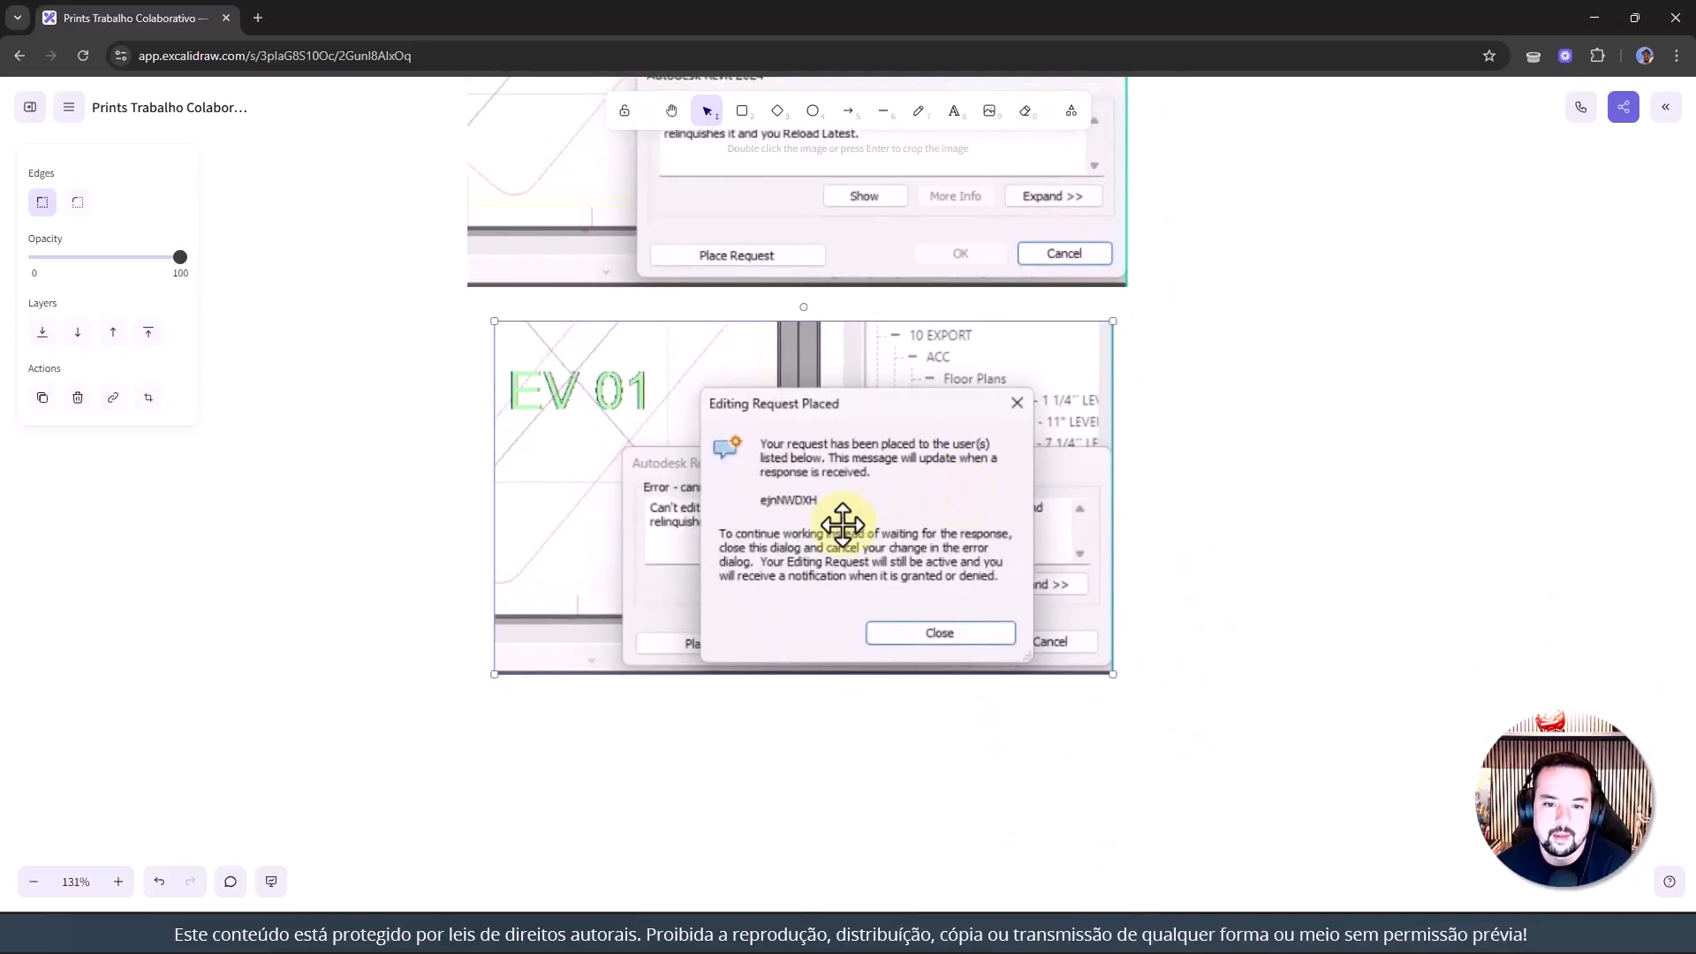
{"action": "key", "text": "Escape"}
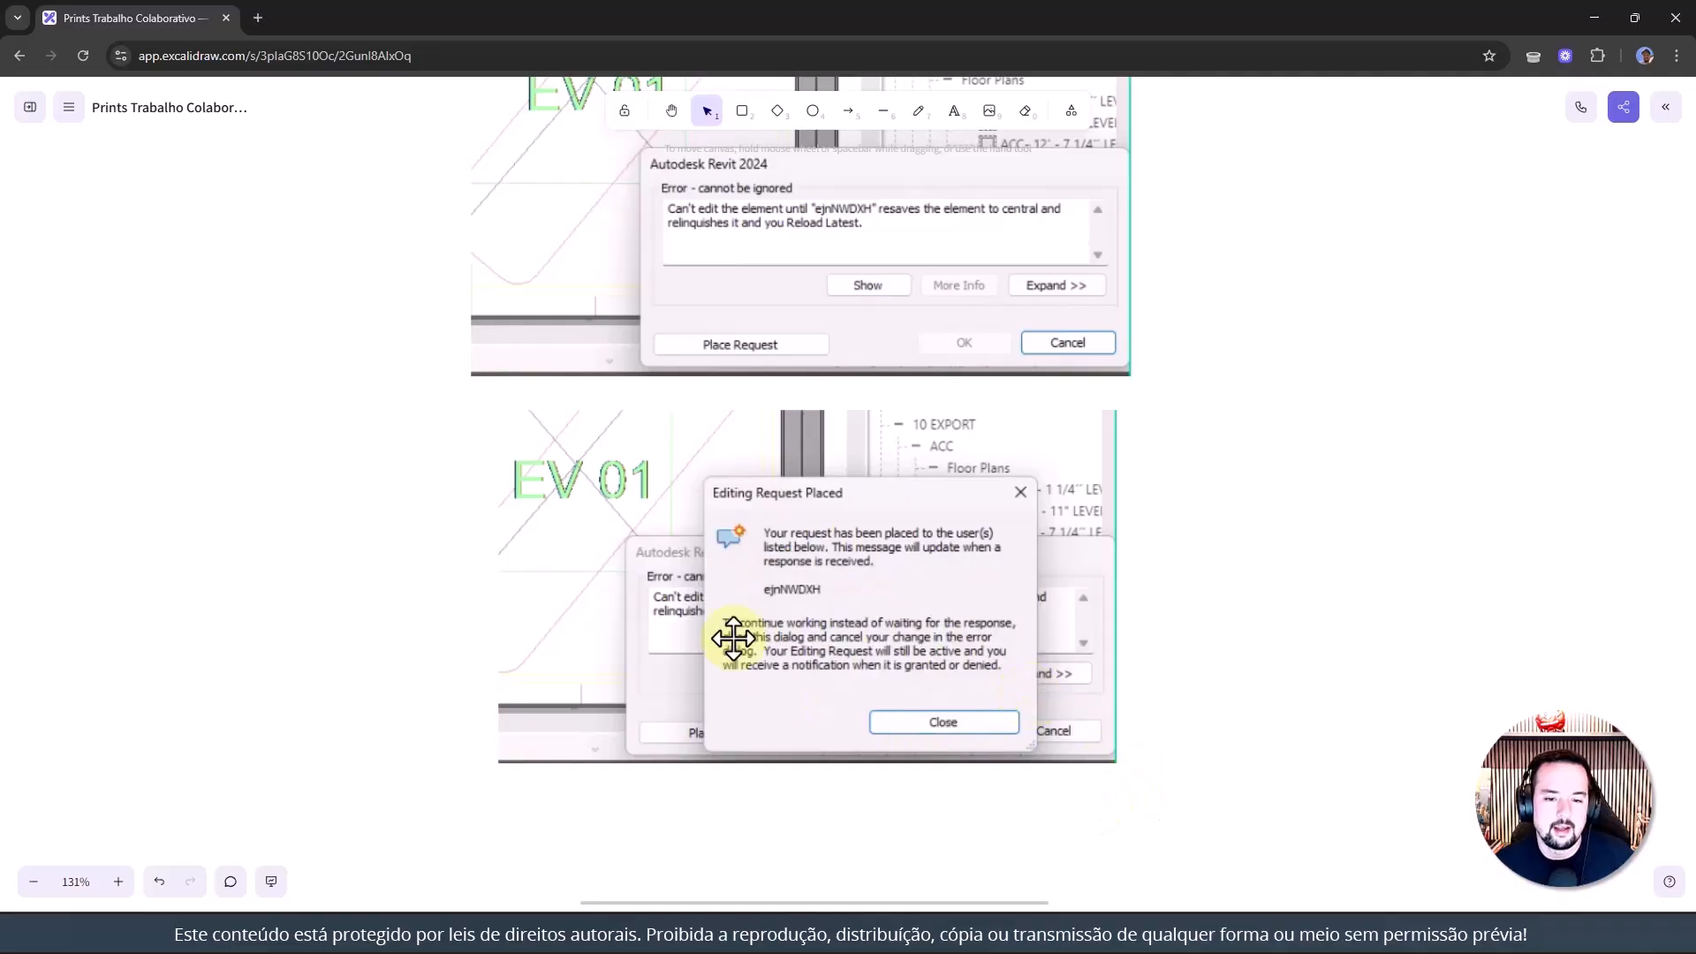
Underline the Basic Wall element, its wall type, the requester, Grant and Deny in the Editing Request Received screenshot
{"action": "scroll", "coordinate": [825, 549], "scroll_direction": "down", "scroll_amount": 5}
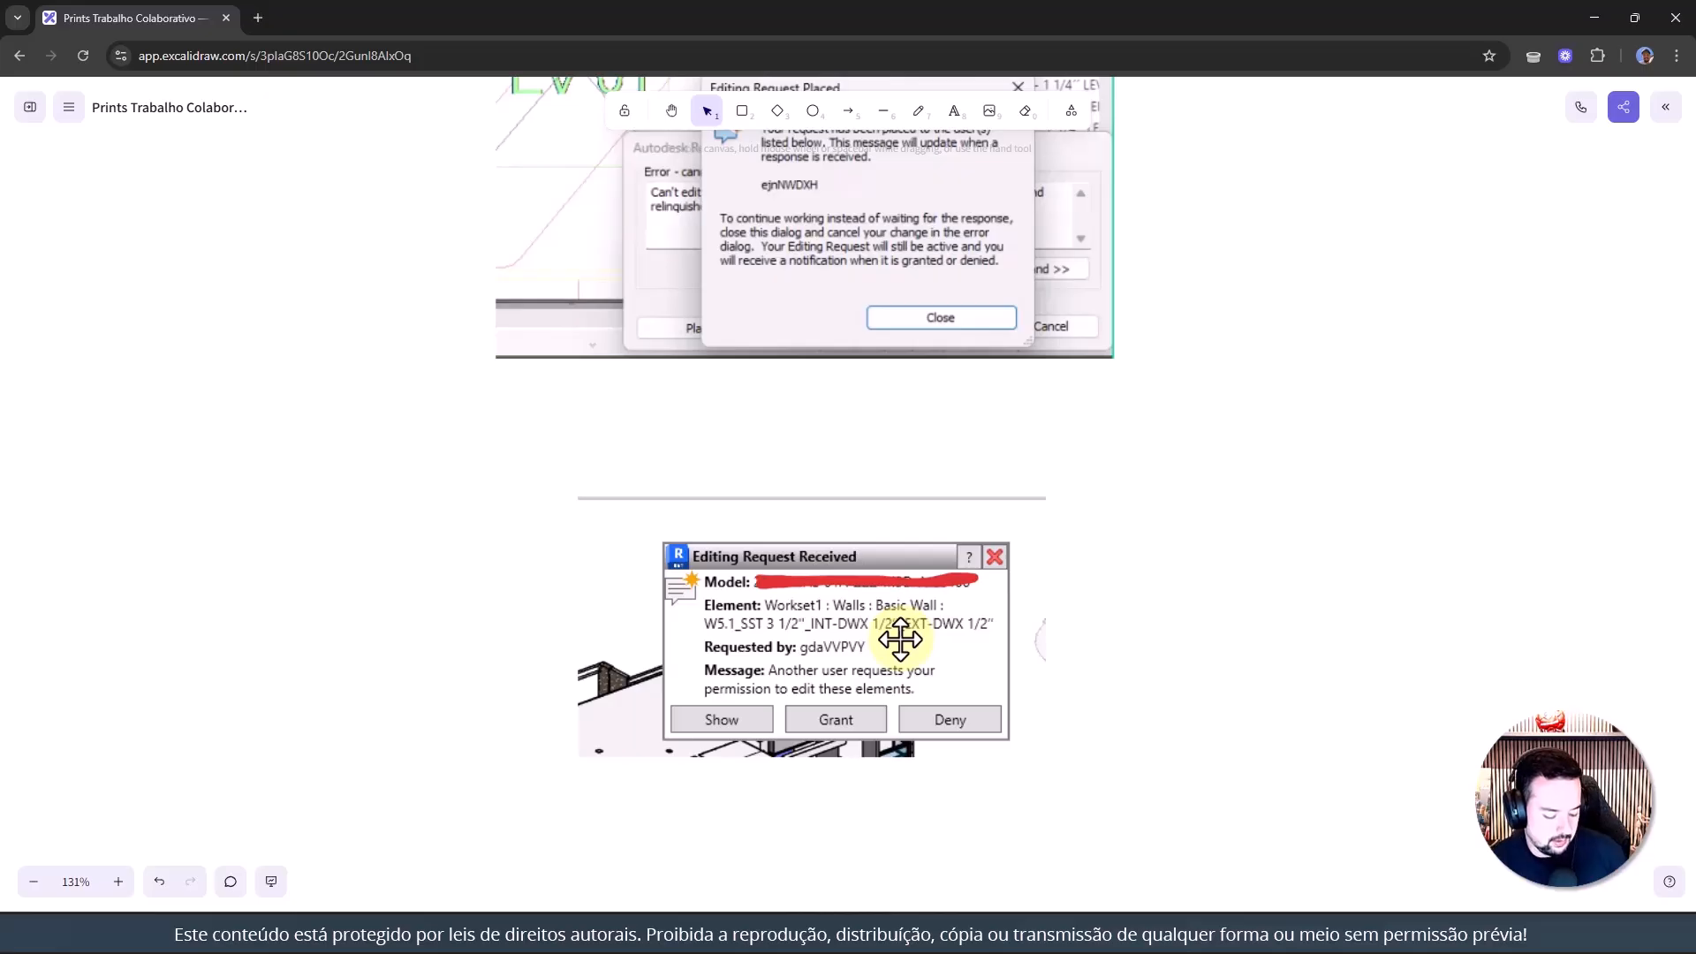
{"action": "left_click_drag", "start_coordinate": [919, 617], "coordinate": [868, 616]}
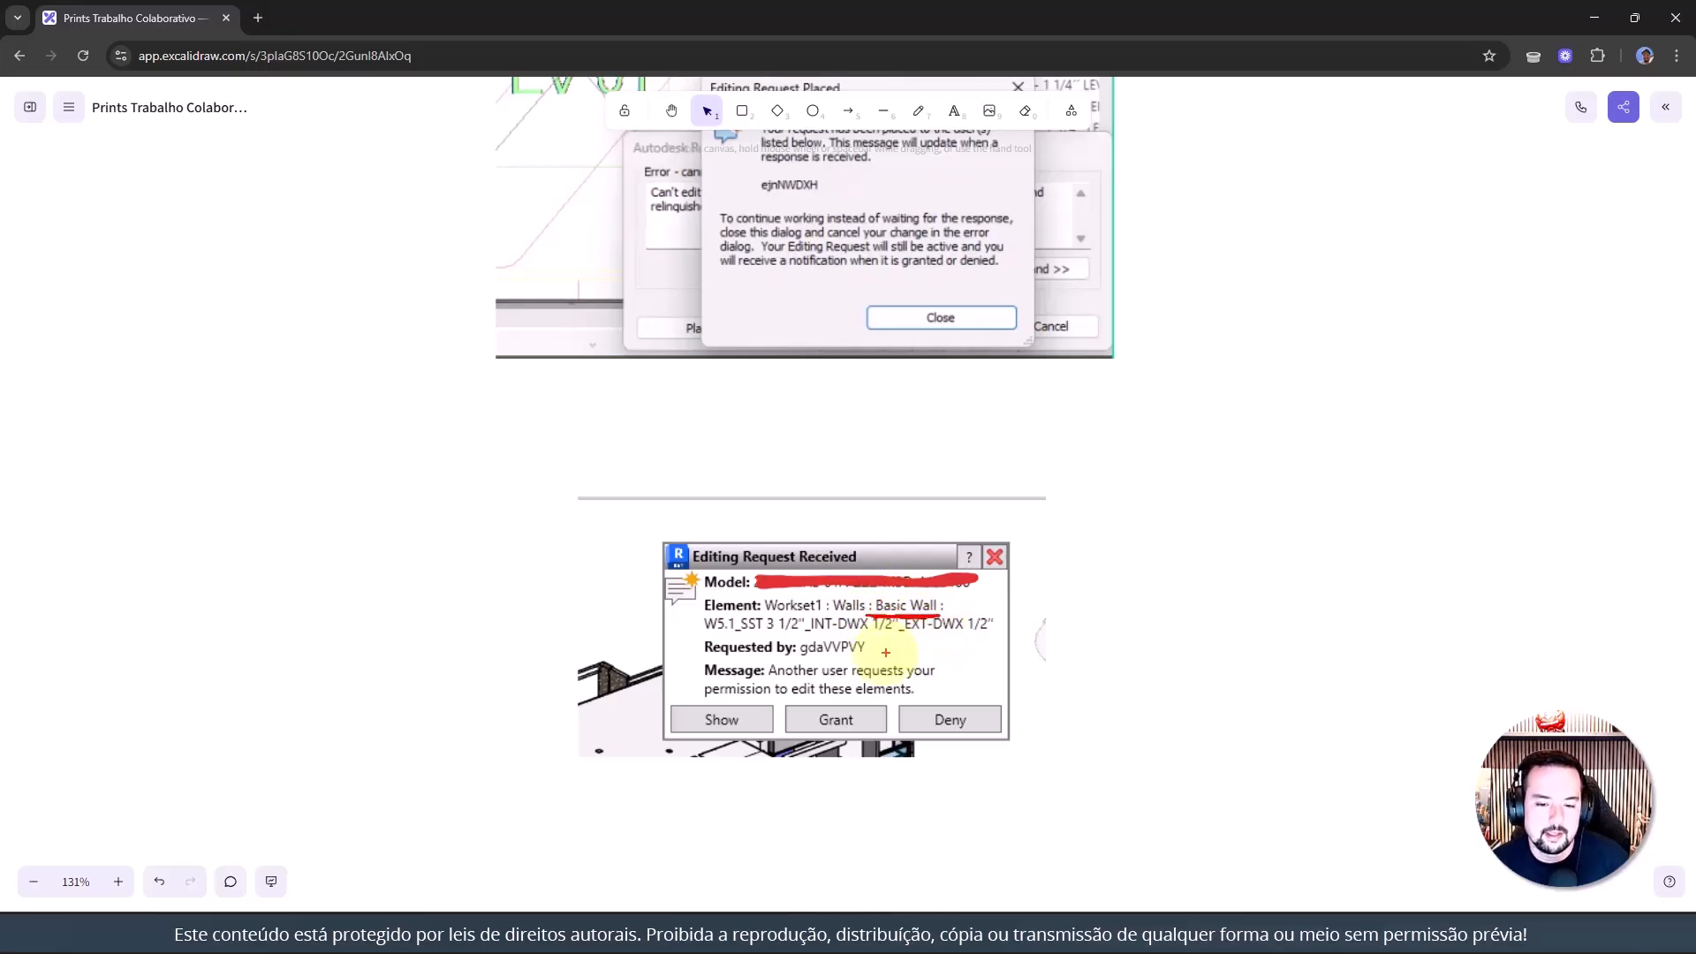
{"action": "left_click_drag", "start_coordinate": [708, 633], "coordinate": [967, 630]}
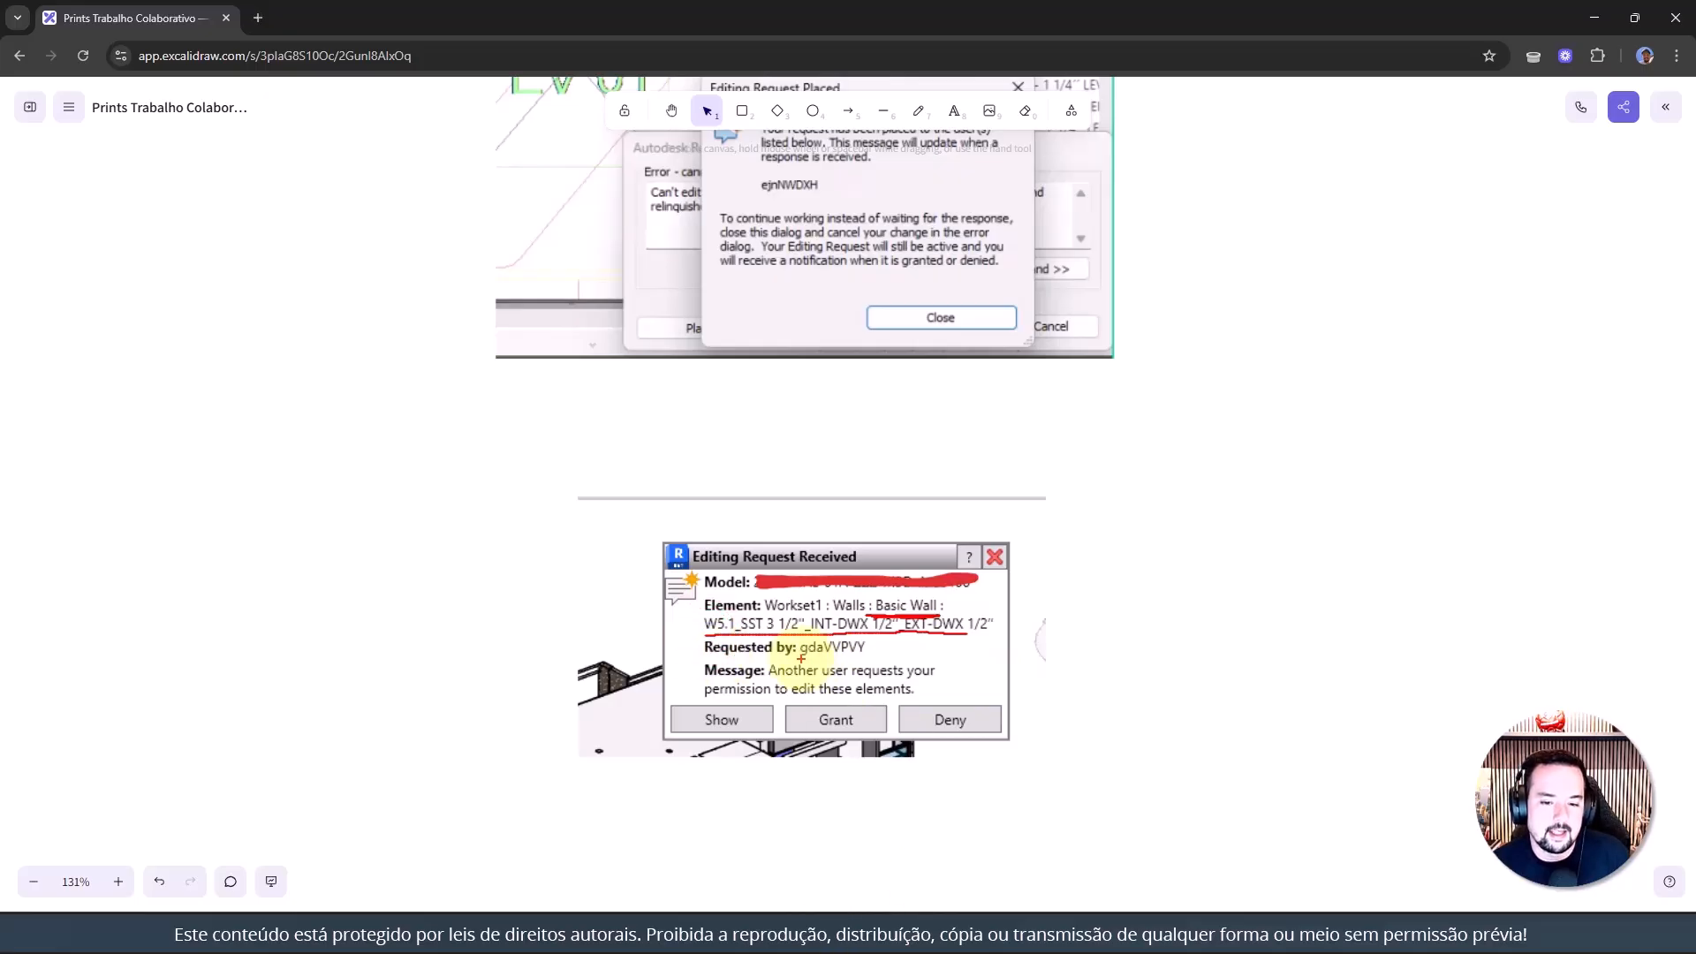
{"action": "left_click_drag", "start_coordinate": [798, 658], "coordinate": [861, 658]}
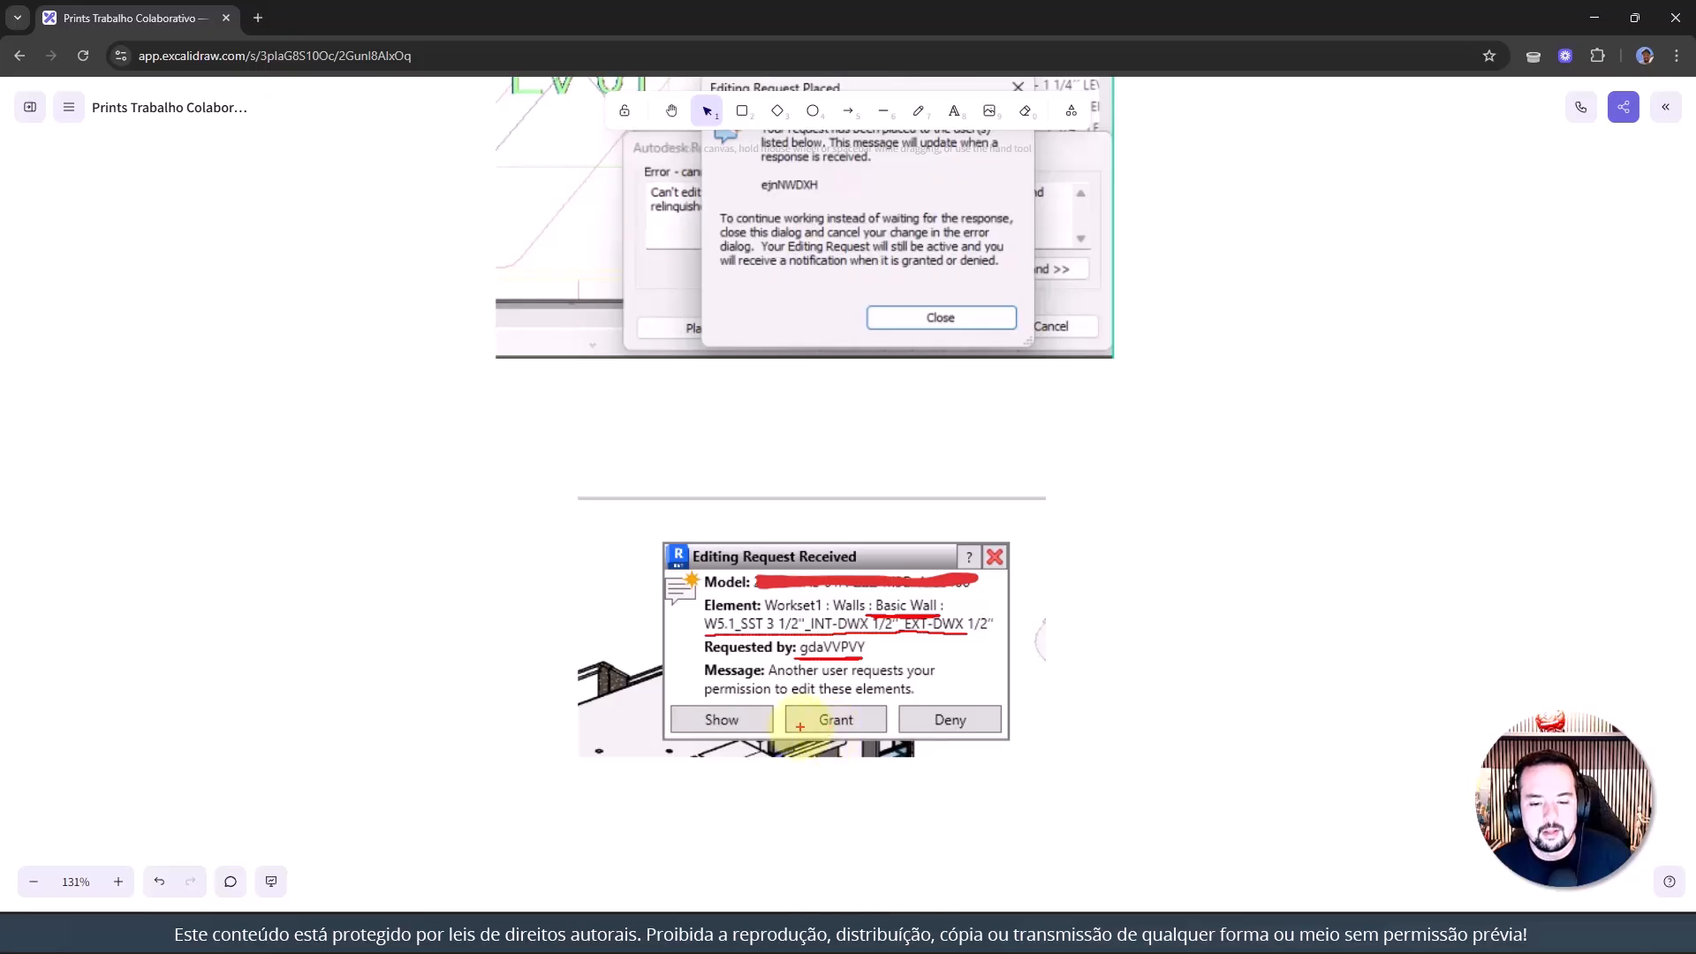
{"action": "left_click_drag", "start_coordinate": [800, 727], "coordinate": [857, 726]}
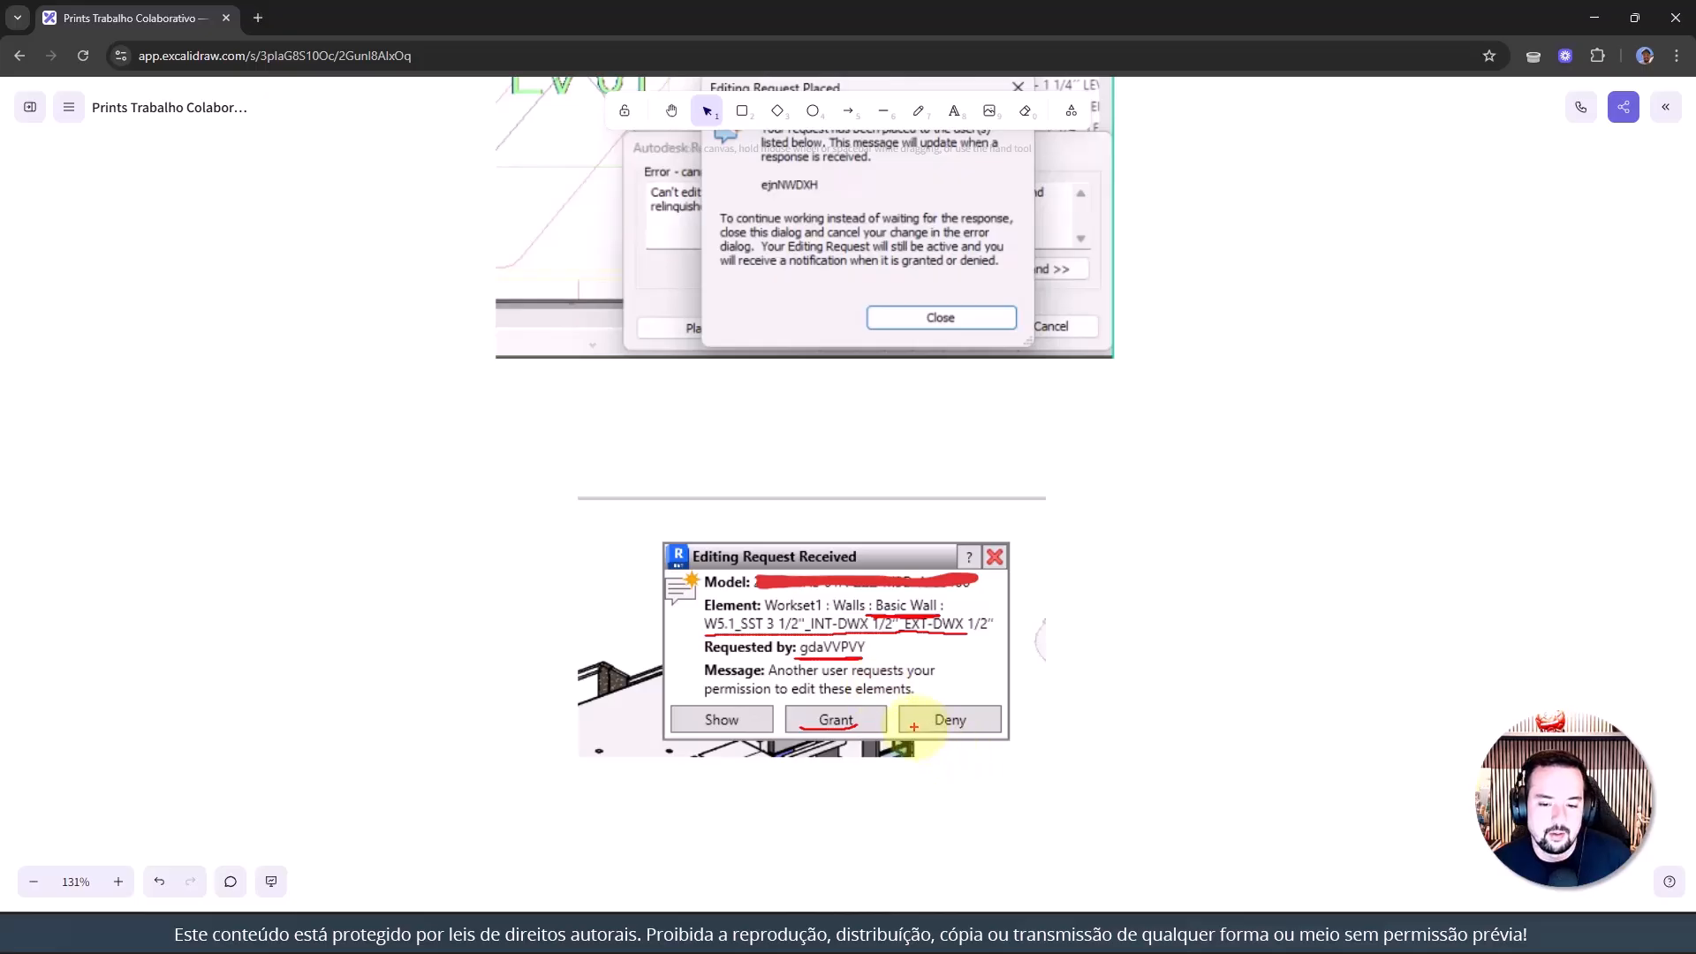
{"action": "left_click_drag", "start_coordinate": [970, 733], "coordinate": [982, 726]}
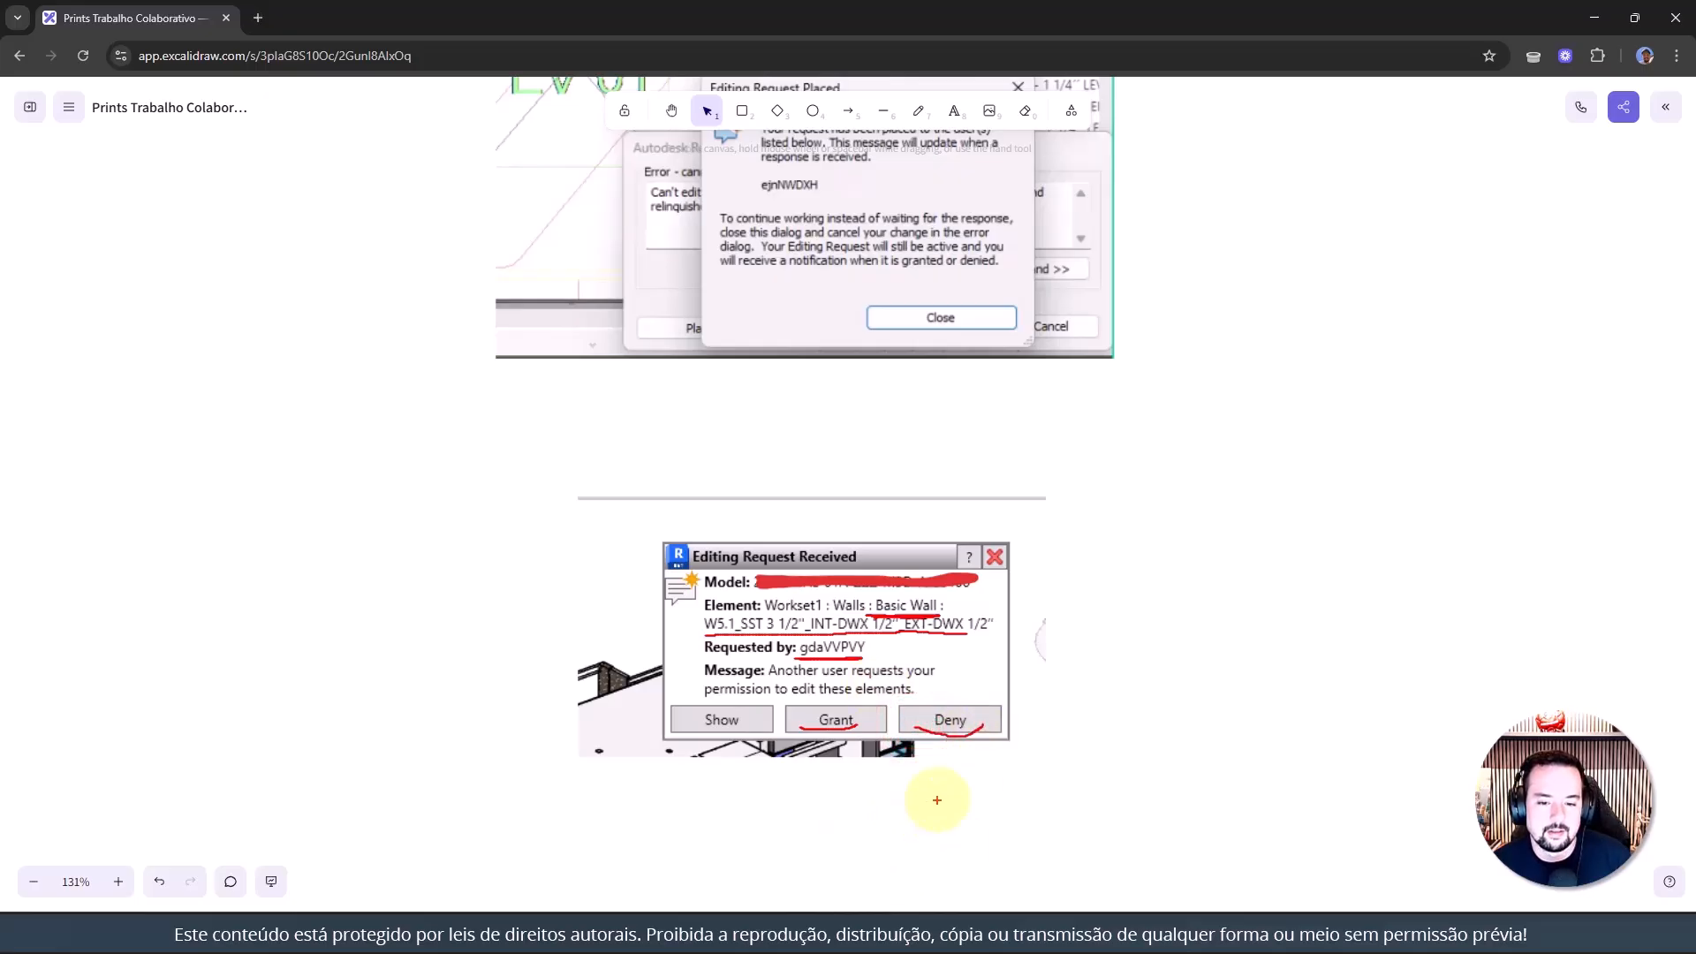
Compare the board's Editing Requests status bar screenshot with the Editing Requests indicator in Revit, and return to the board
{"action": "scroll", "coordinate": [840, 647], "scroll_direction": "down", "scroll_amount": 2}
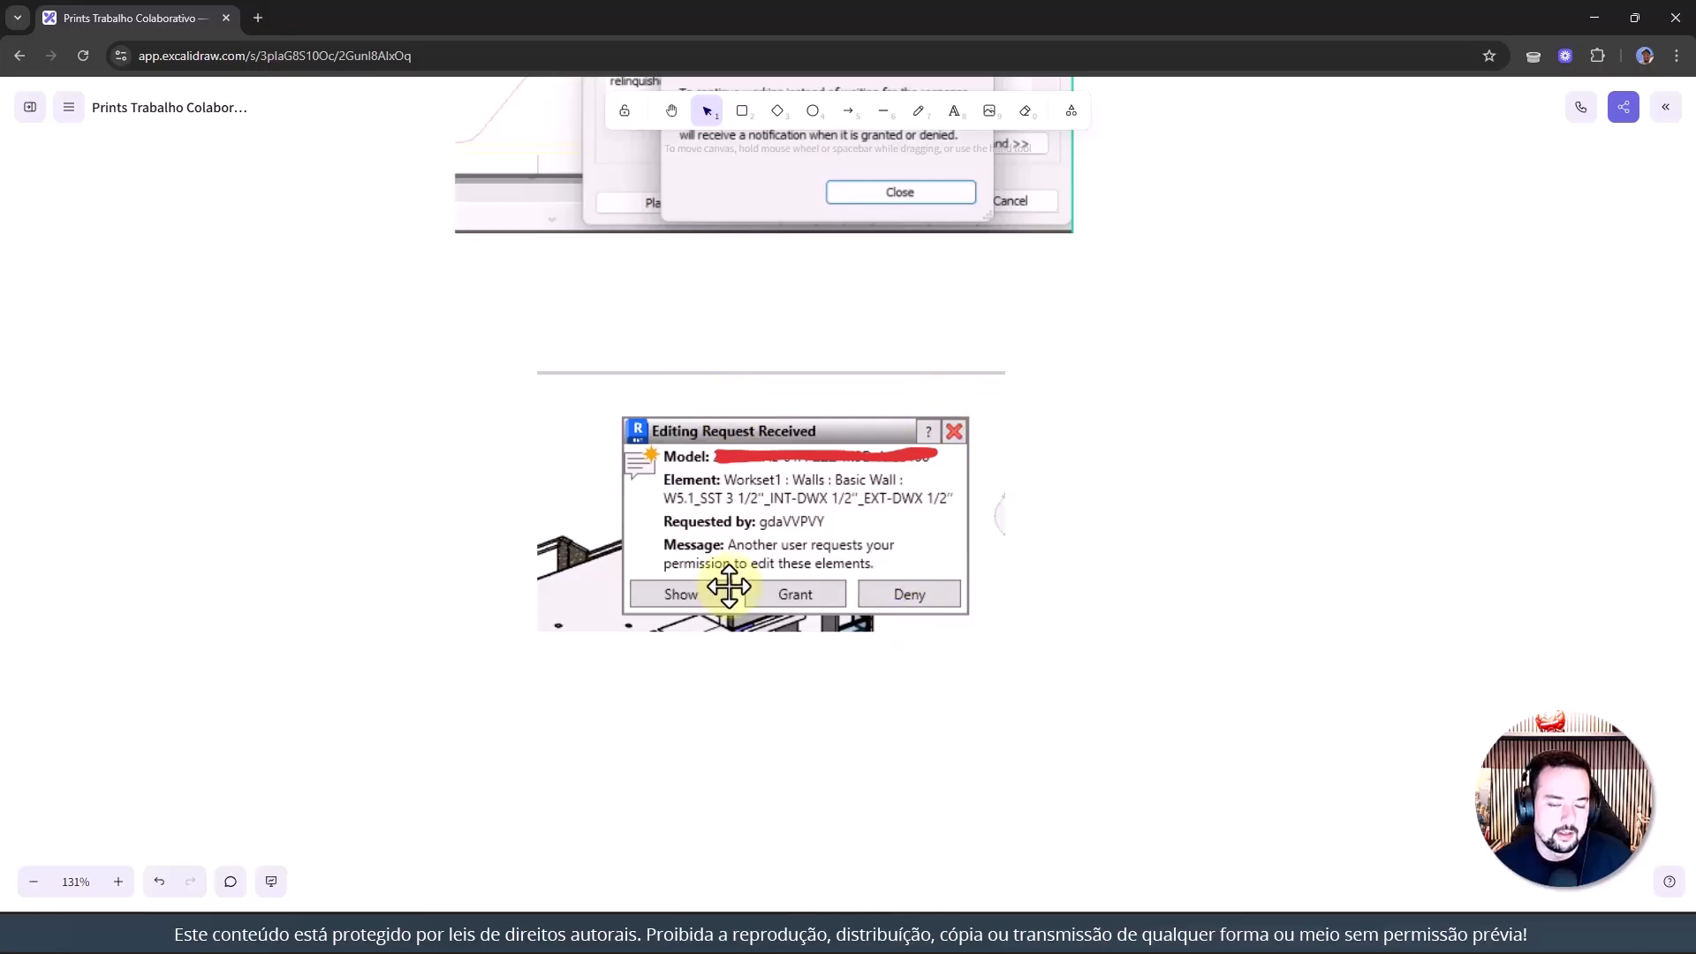
{"action": "scroll", "coordinate": [1078, 641], "scroll_direction": "down", "scroll_amount": 2}
{"action": "scroll", "coordinate": [1051, 596], "scroll_direction": "up", "scroll_amount": 1}
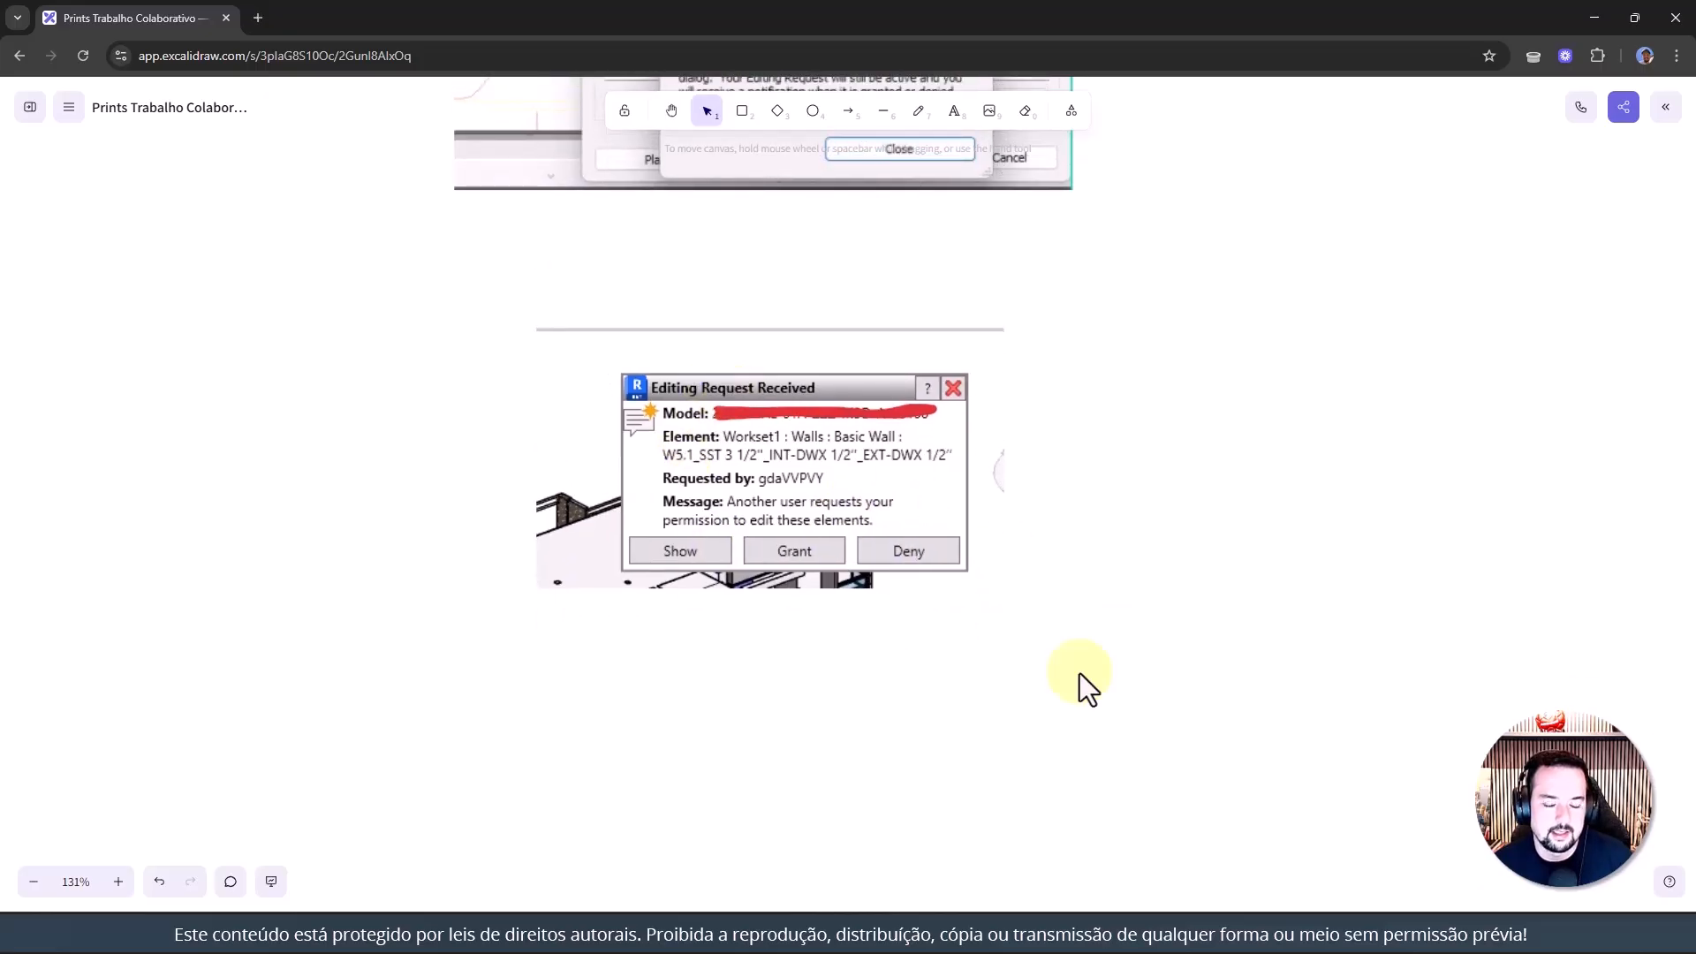
{"action": "middle_click_drag", "start_coordinate": [1088, 689], "coordinate": [1022, 322]}
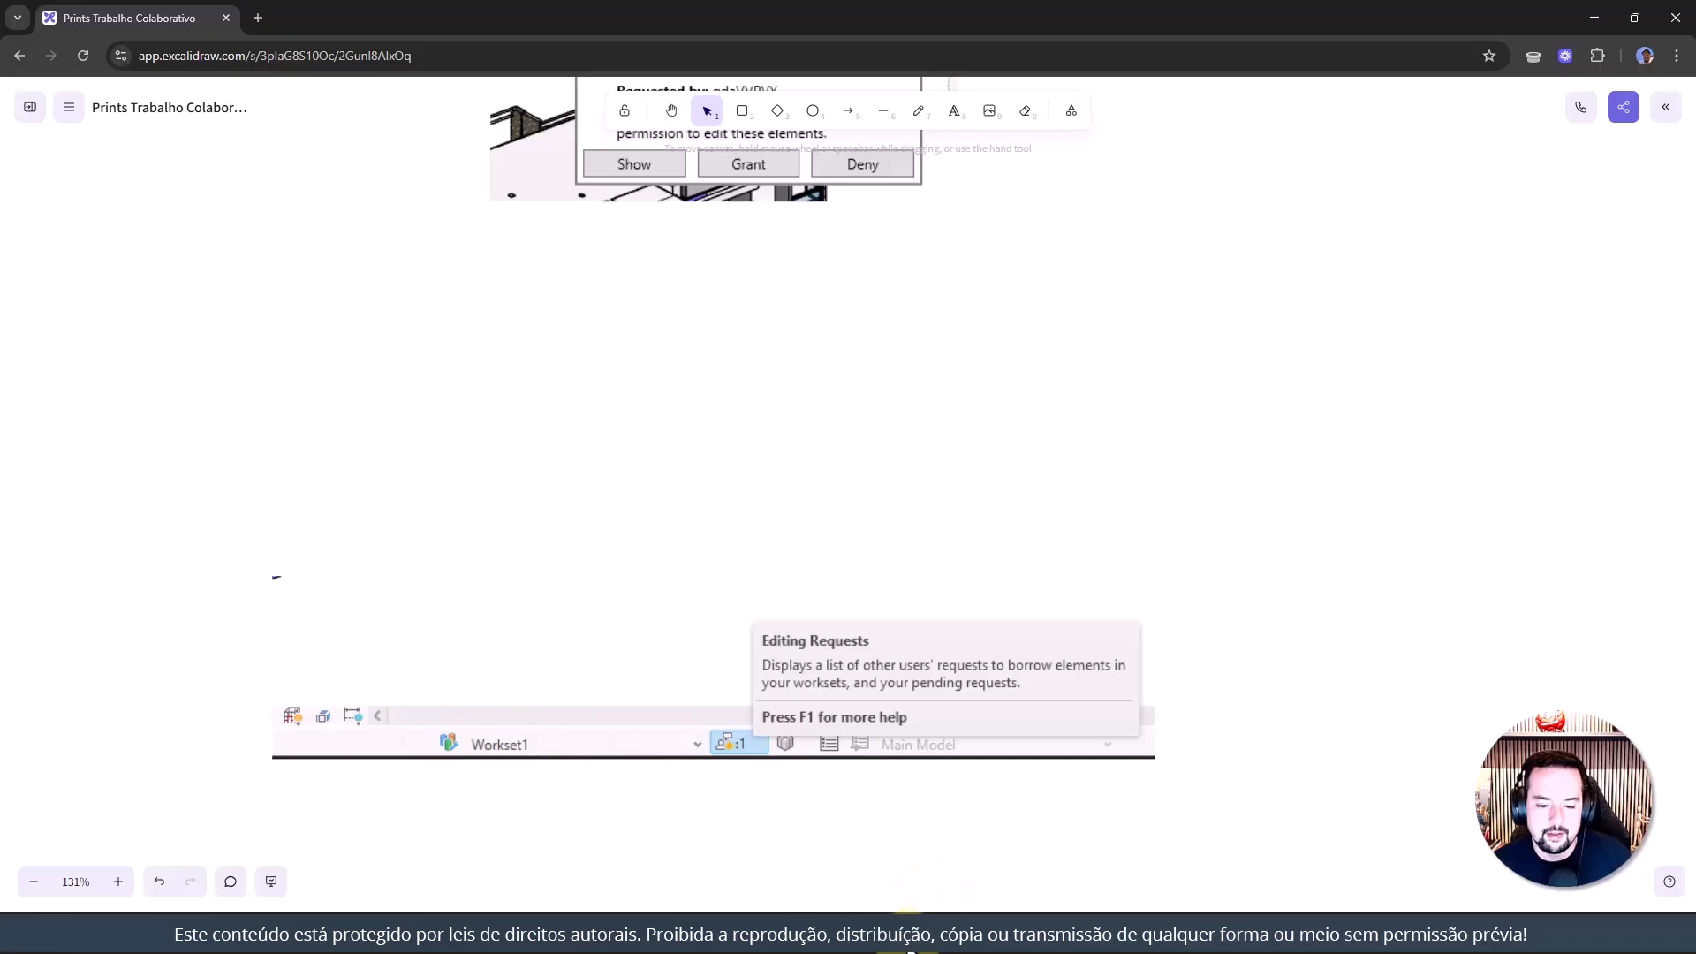
{"action": "left_click", "coordinate": [908, 942]}
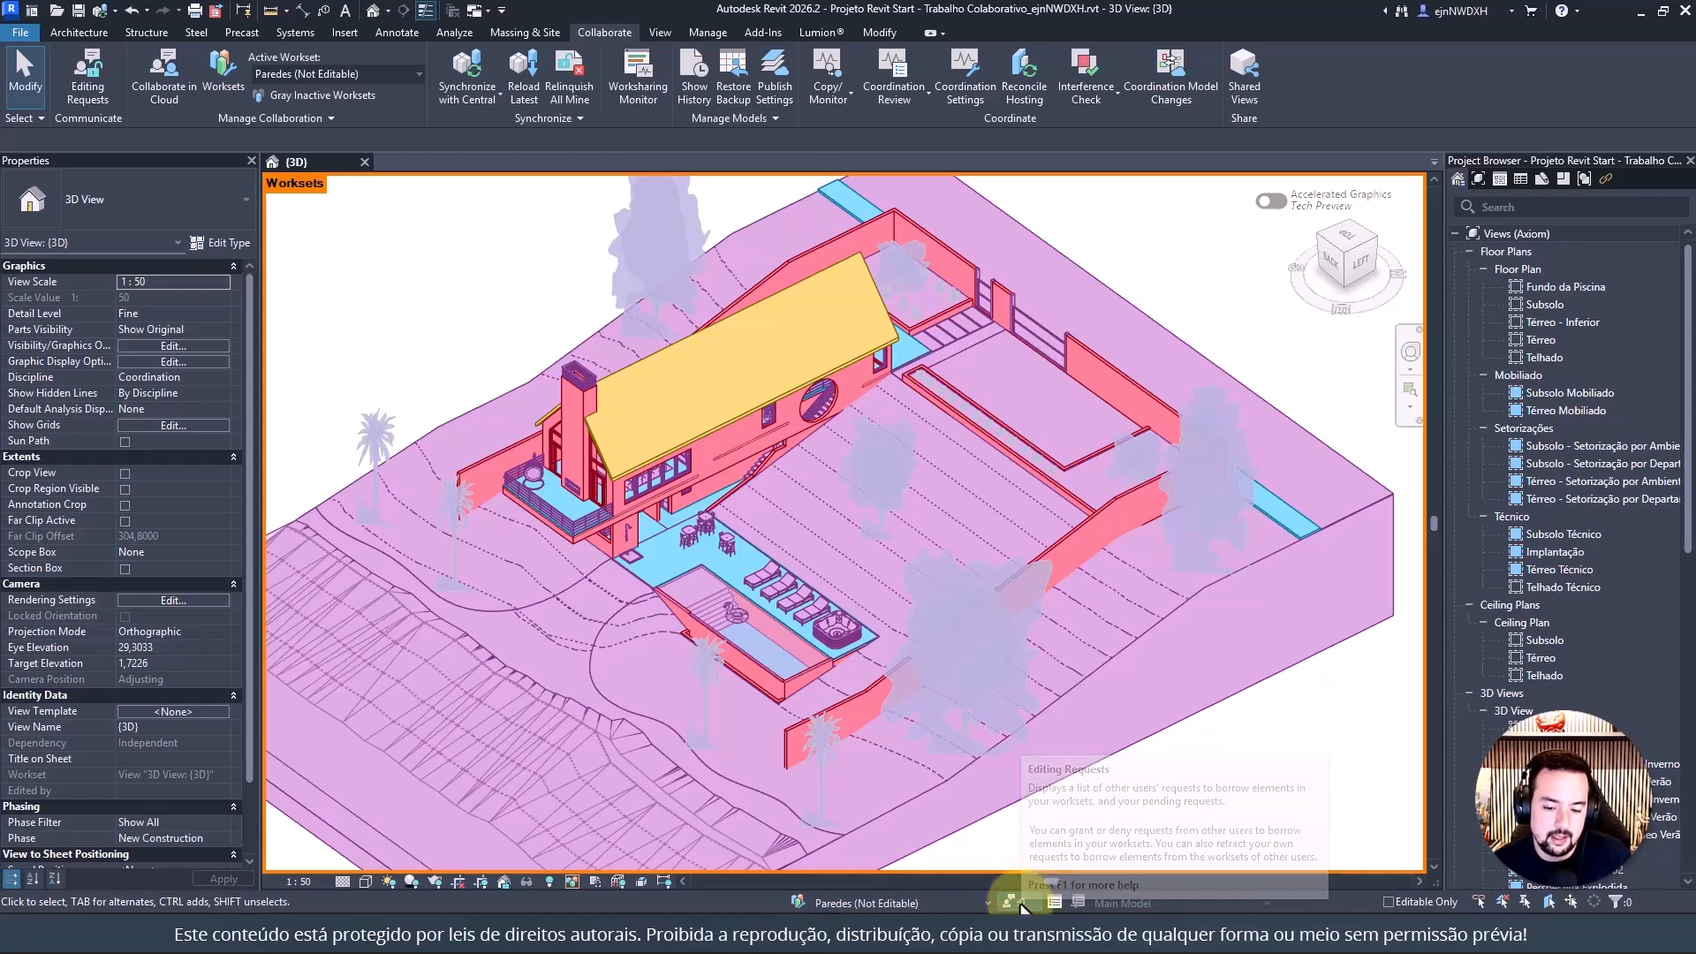
{"action": "left_click", "coordinate": [1641, 12]}
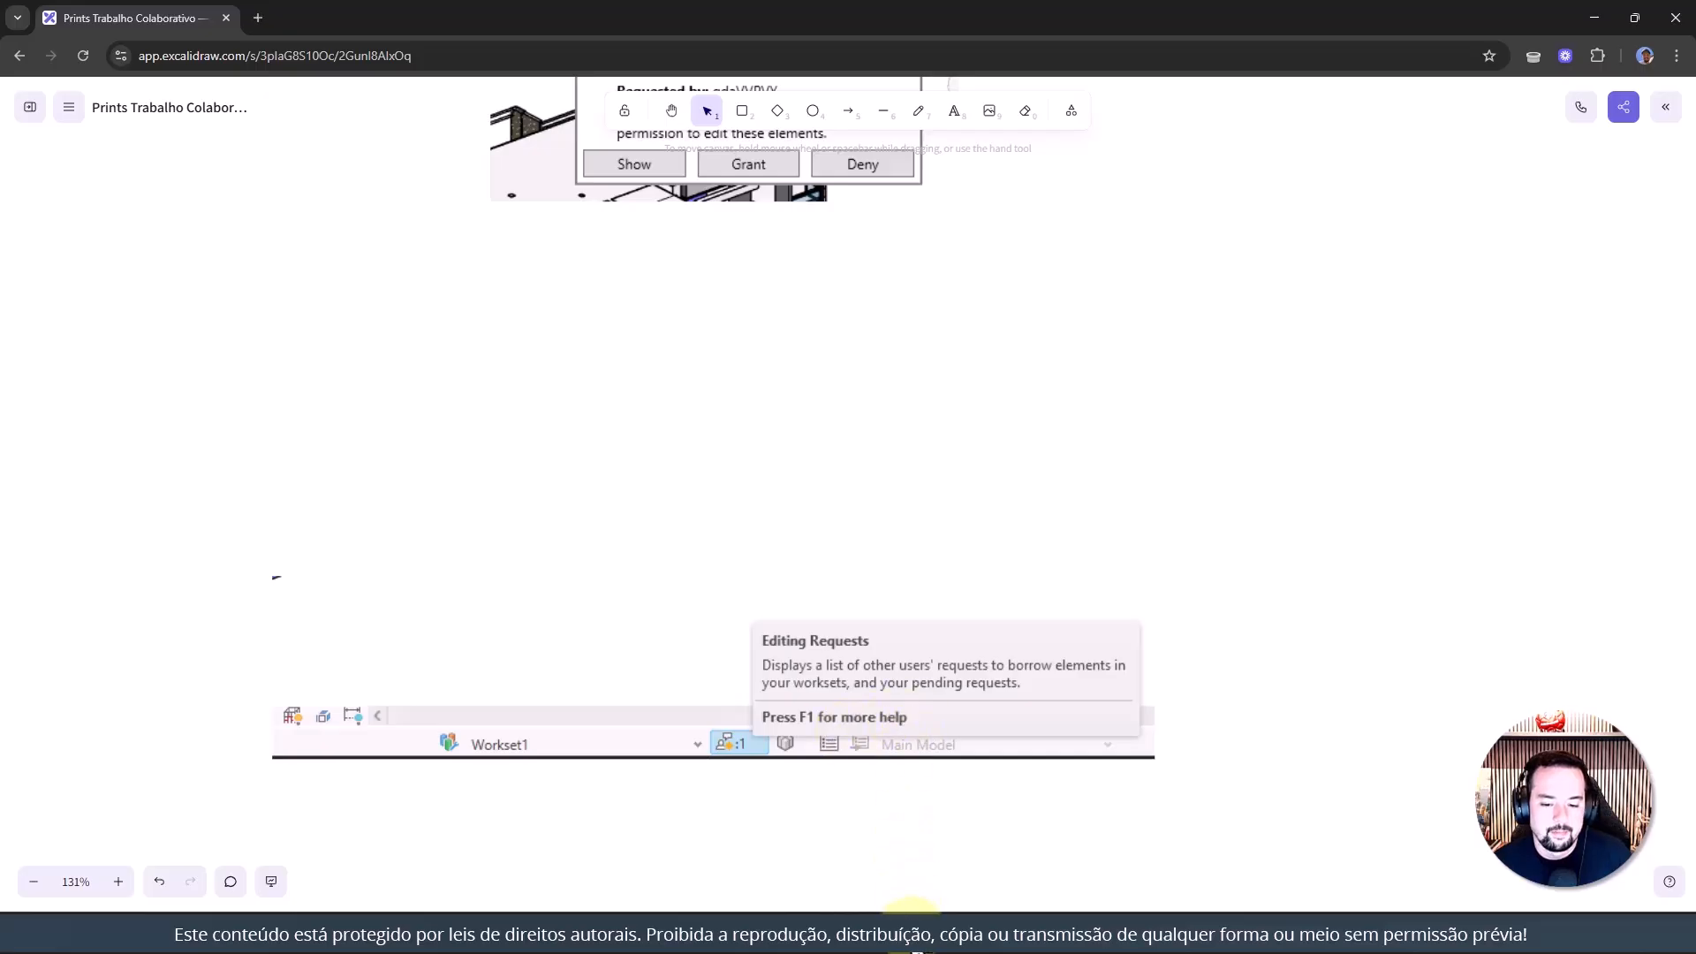
Switch to Revit, review the pending Editing Requests, close the dialog, and return to the Excalidraw board
{"action": "key", "text": "alt+Tab"}
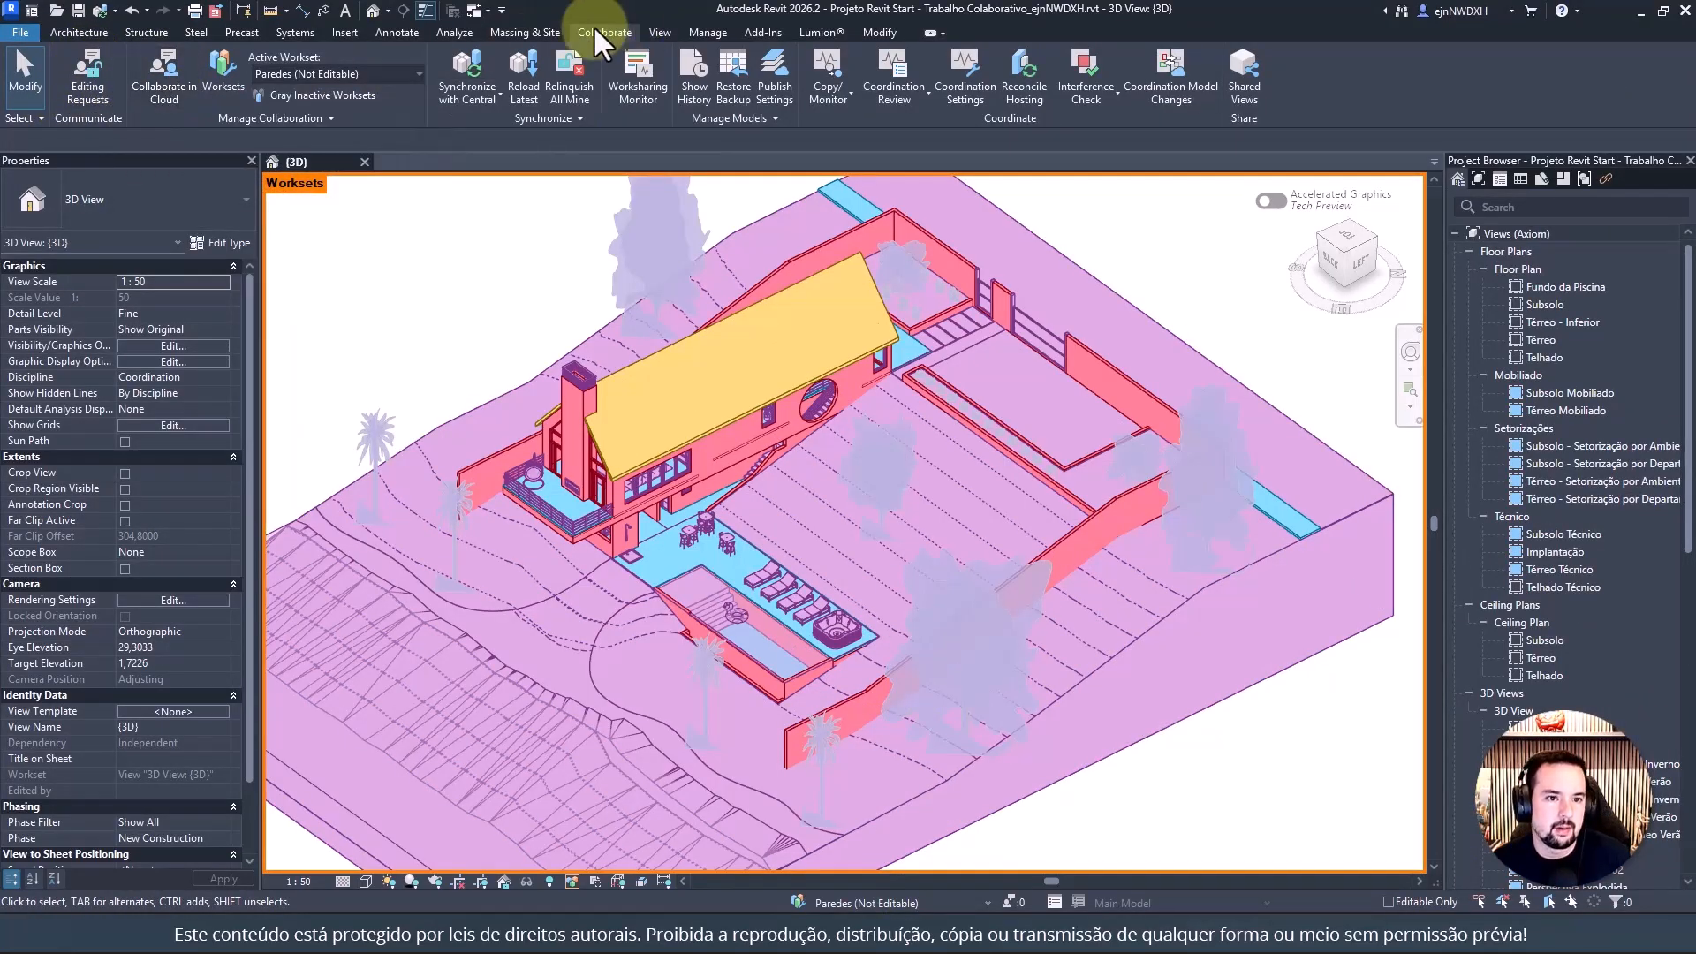
{"action": "left_click", "coordinate": [88, 84]}
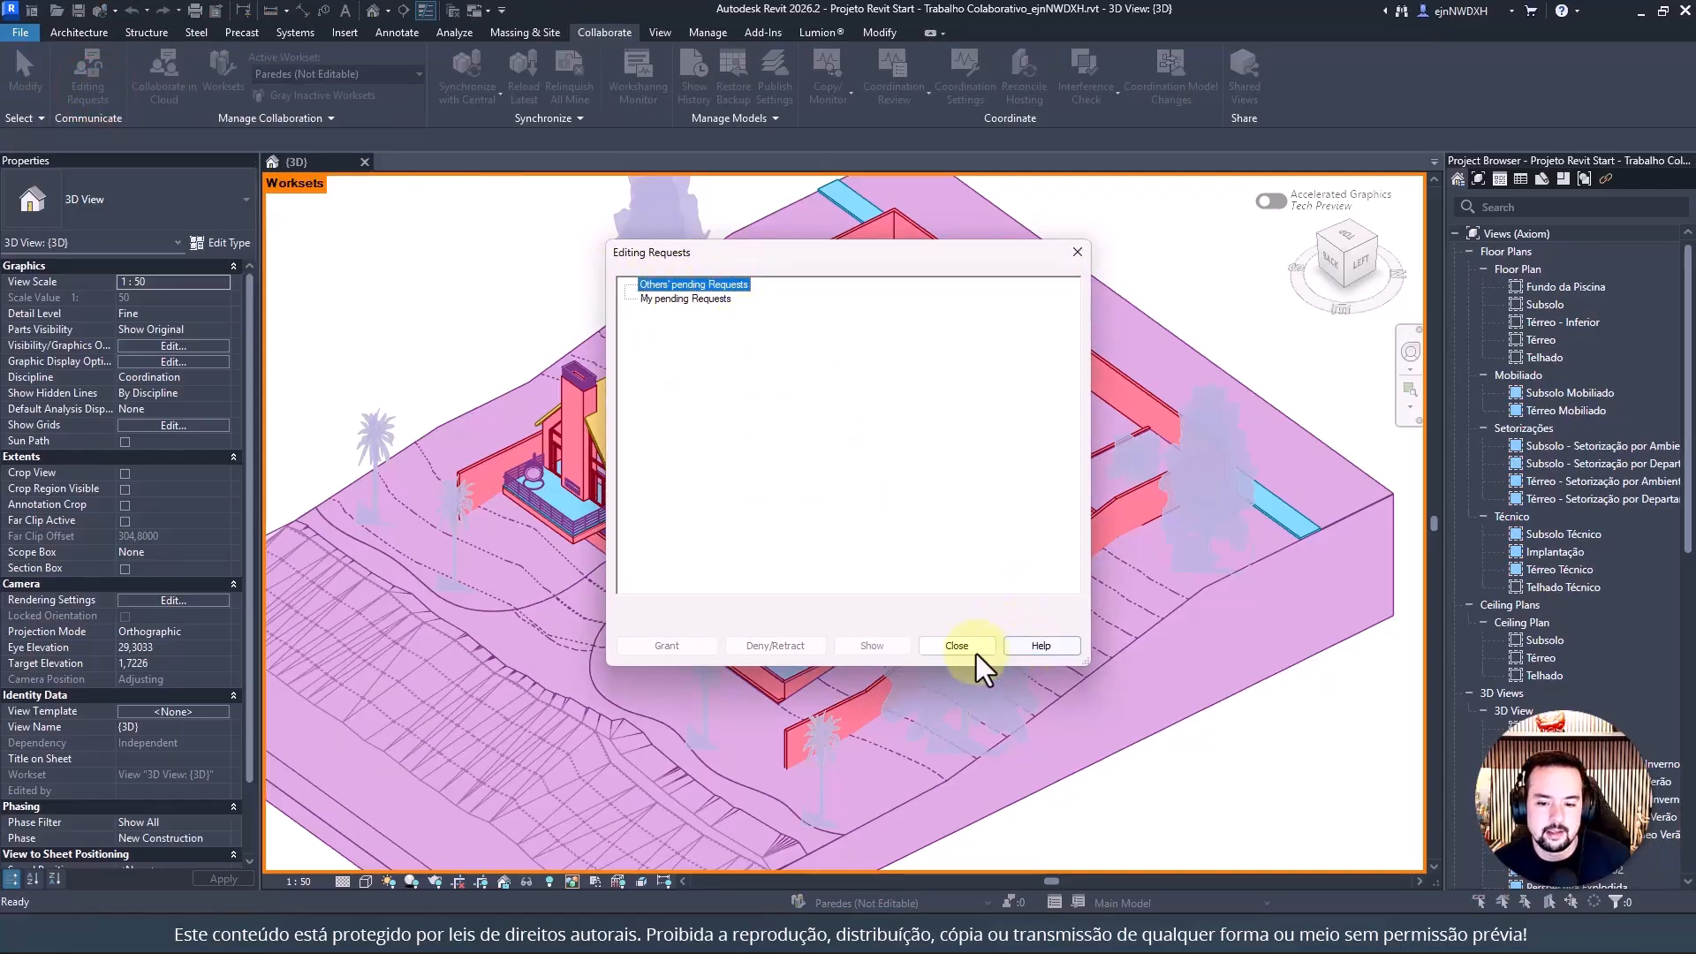
{"action": "left_click", "coordinate": [1086, 250]}
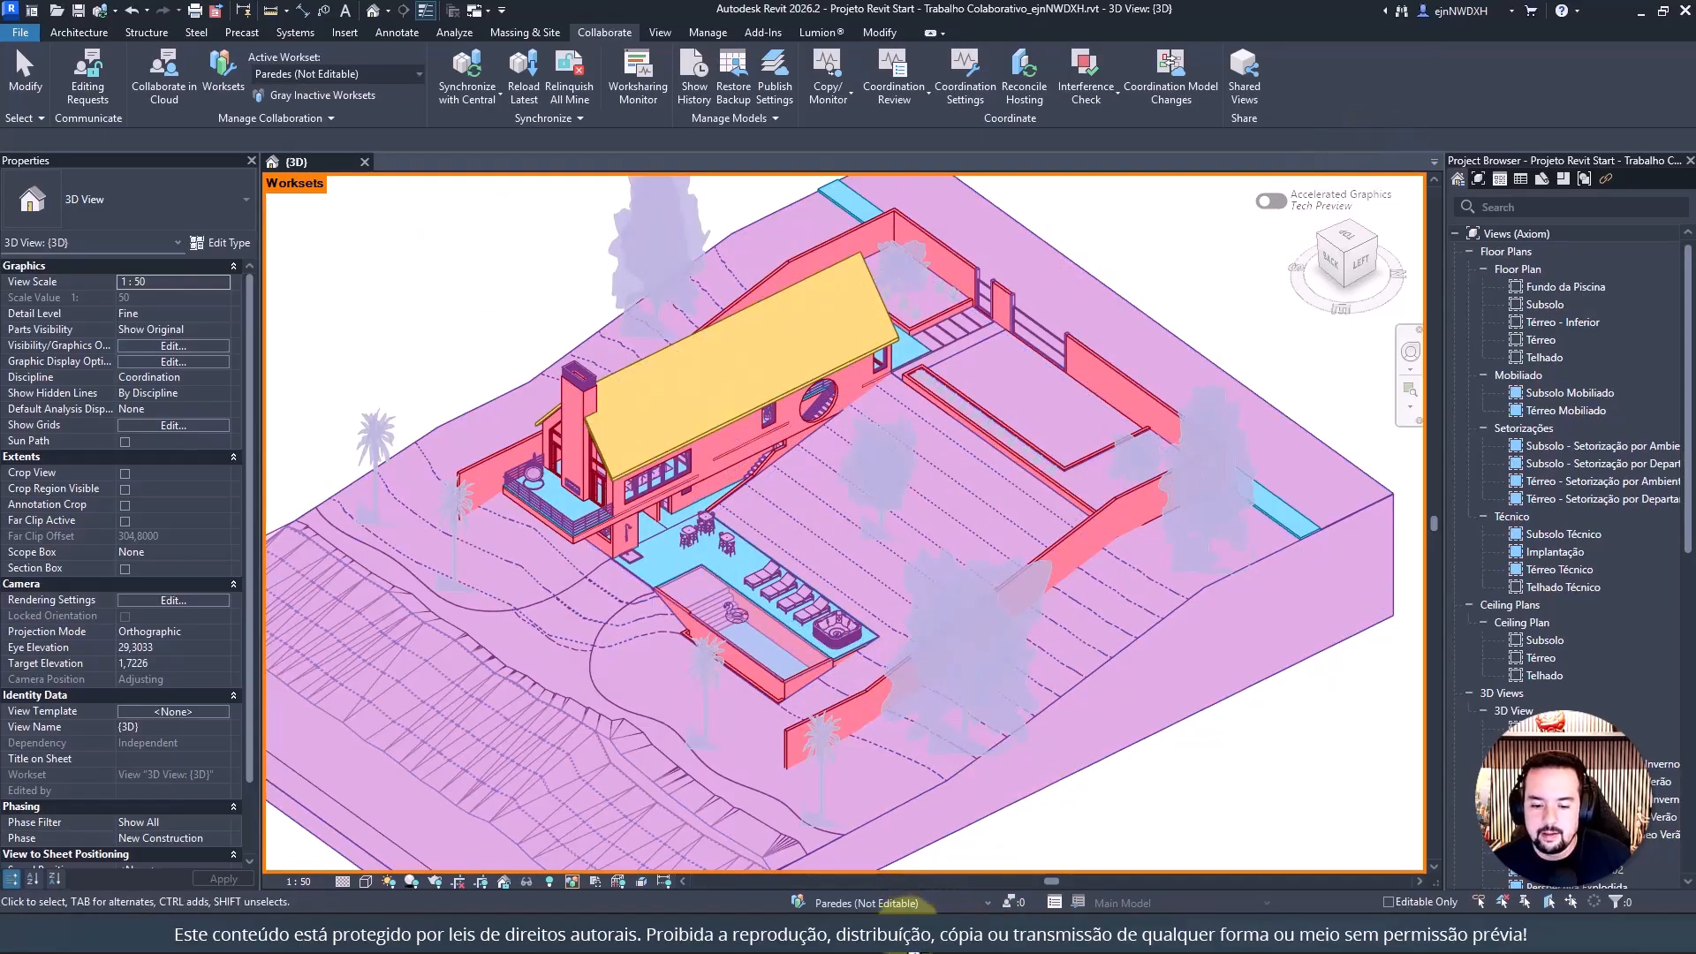
{"action": "left_click", "coordinate": [909, 933]}
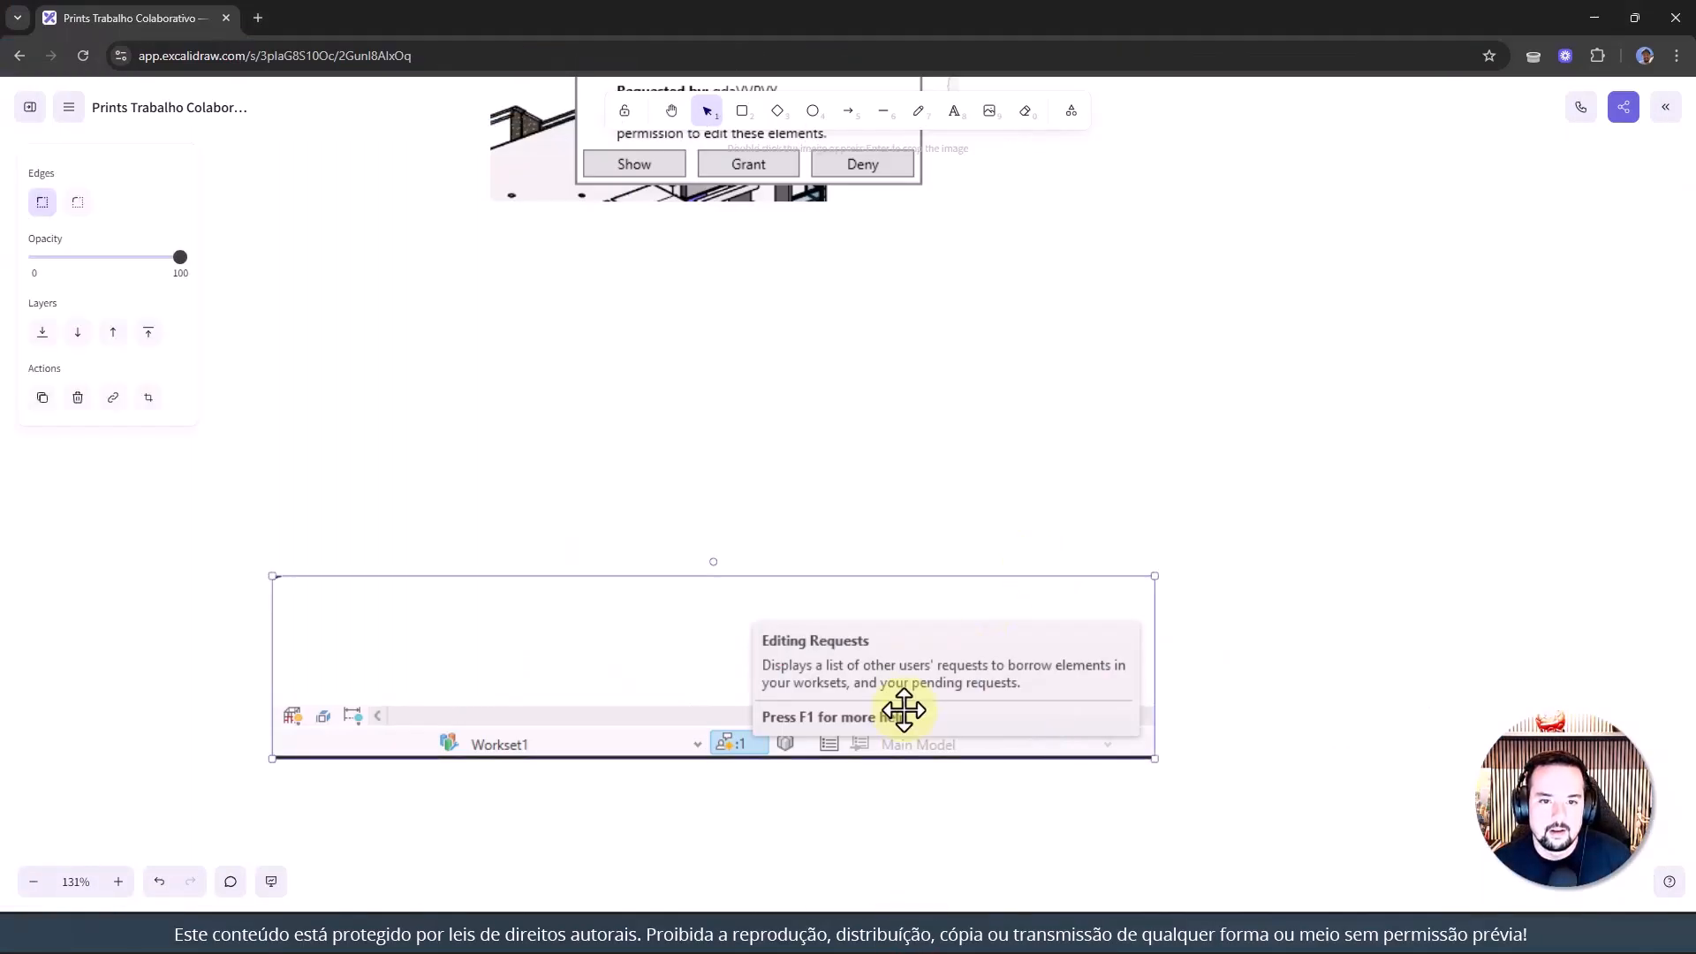
Move the Editing Requests status bar screenshot and the Editing Requests dialog screenshot up to close the gaps on the board
{"action": "left_click_drag", "start_coordinate": [905, 708], "coordinate": [998, 421]}
{"action": "scroll", "coordinate": [1023, 606], "scroll_direction": "down", "scroll_amount": 5}
{"action": "scroll", "coordinate": [1130, 340], "scroll_direction": "down", "scroll_amount": 3}
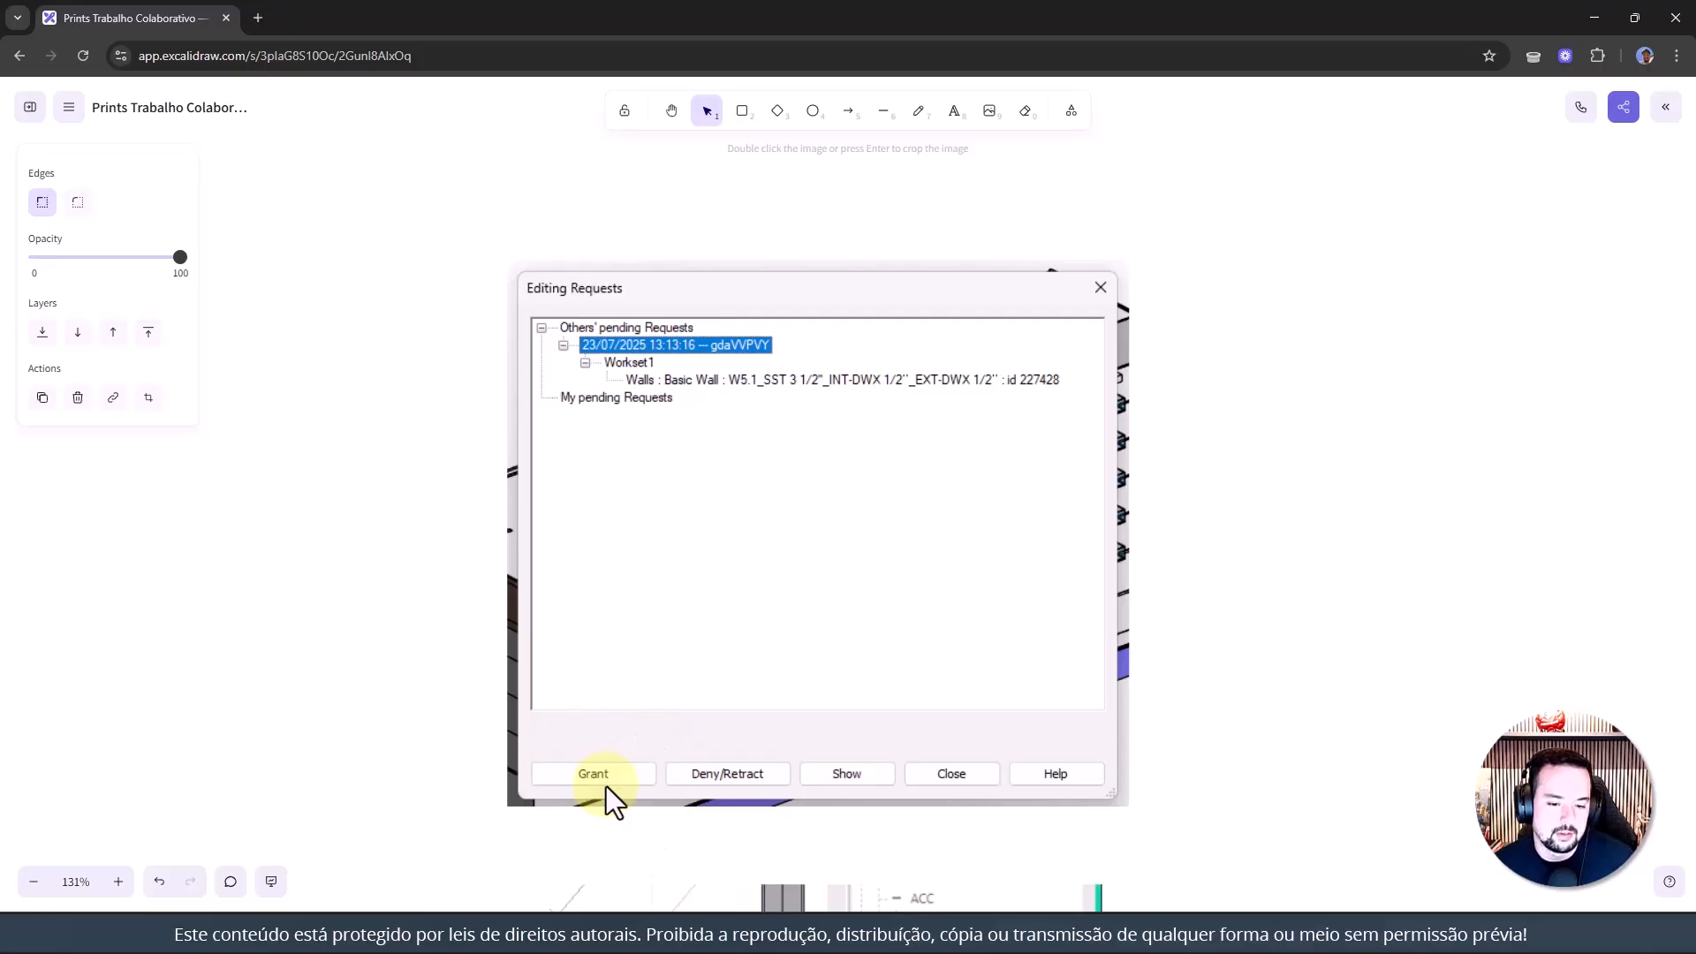
{"action": "key", "text": "ctrl"}
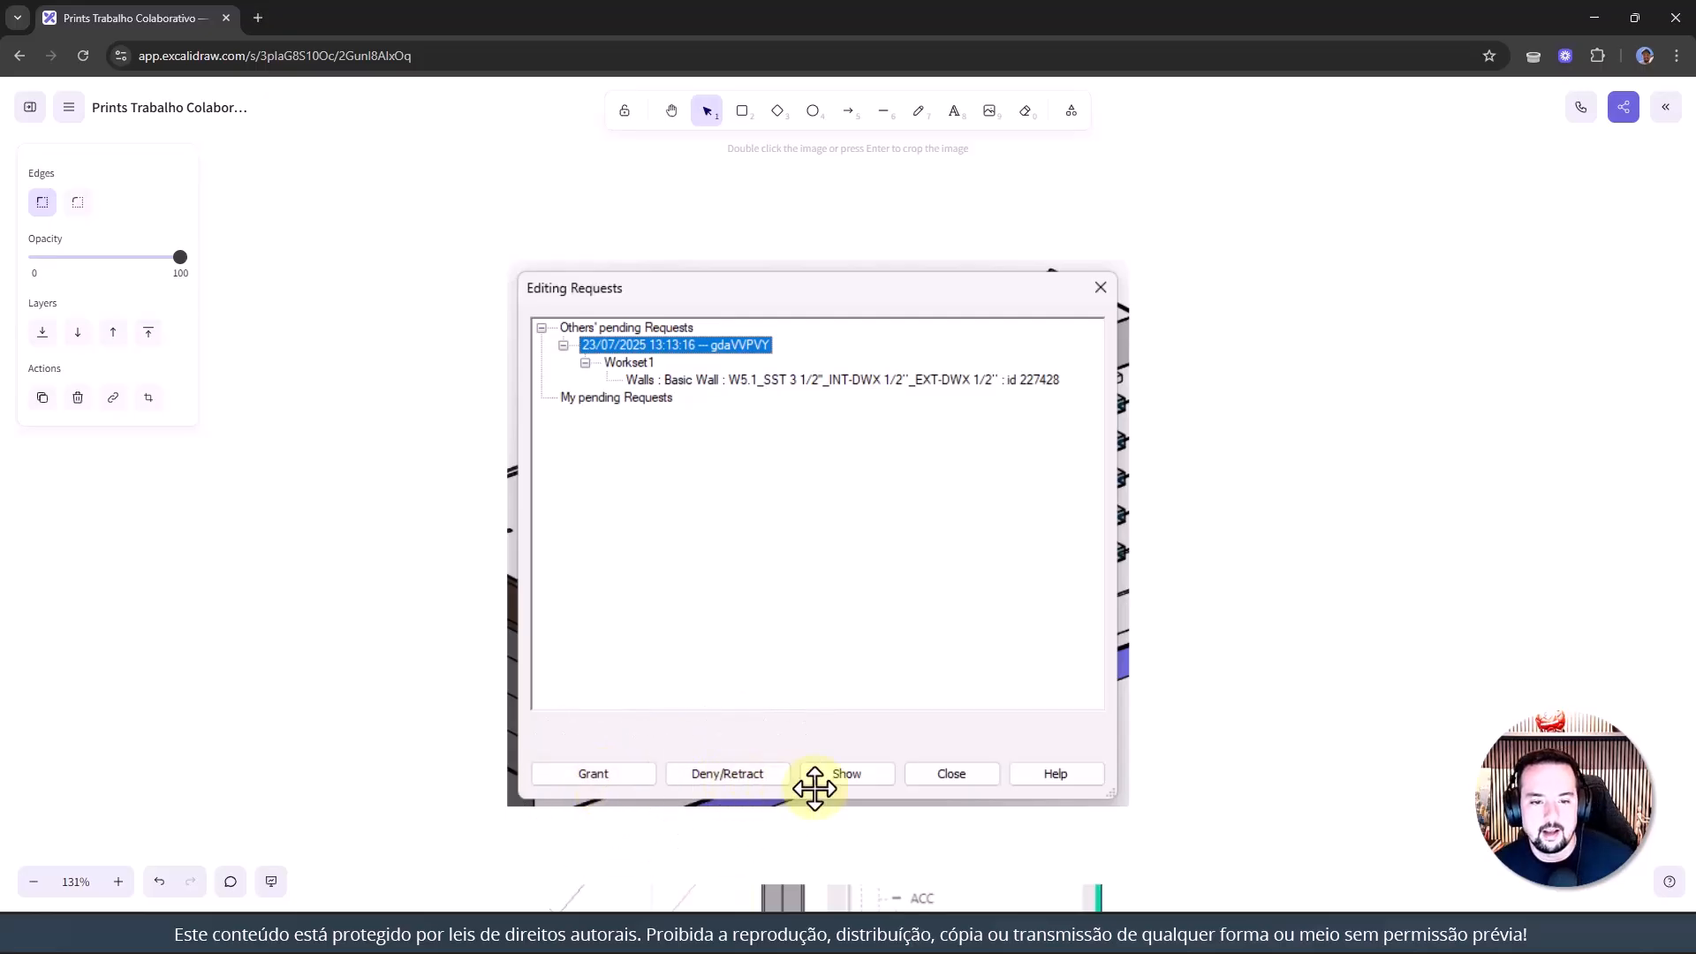
{"action": "middle_click_drag", "start_coordinate": [1044, 773], "coordinate": [1044, 771]}
{"action": "left_click_drag", "start_coordinate": [829, 548], "coordinate": [814, 386]}
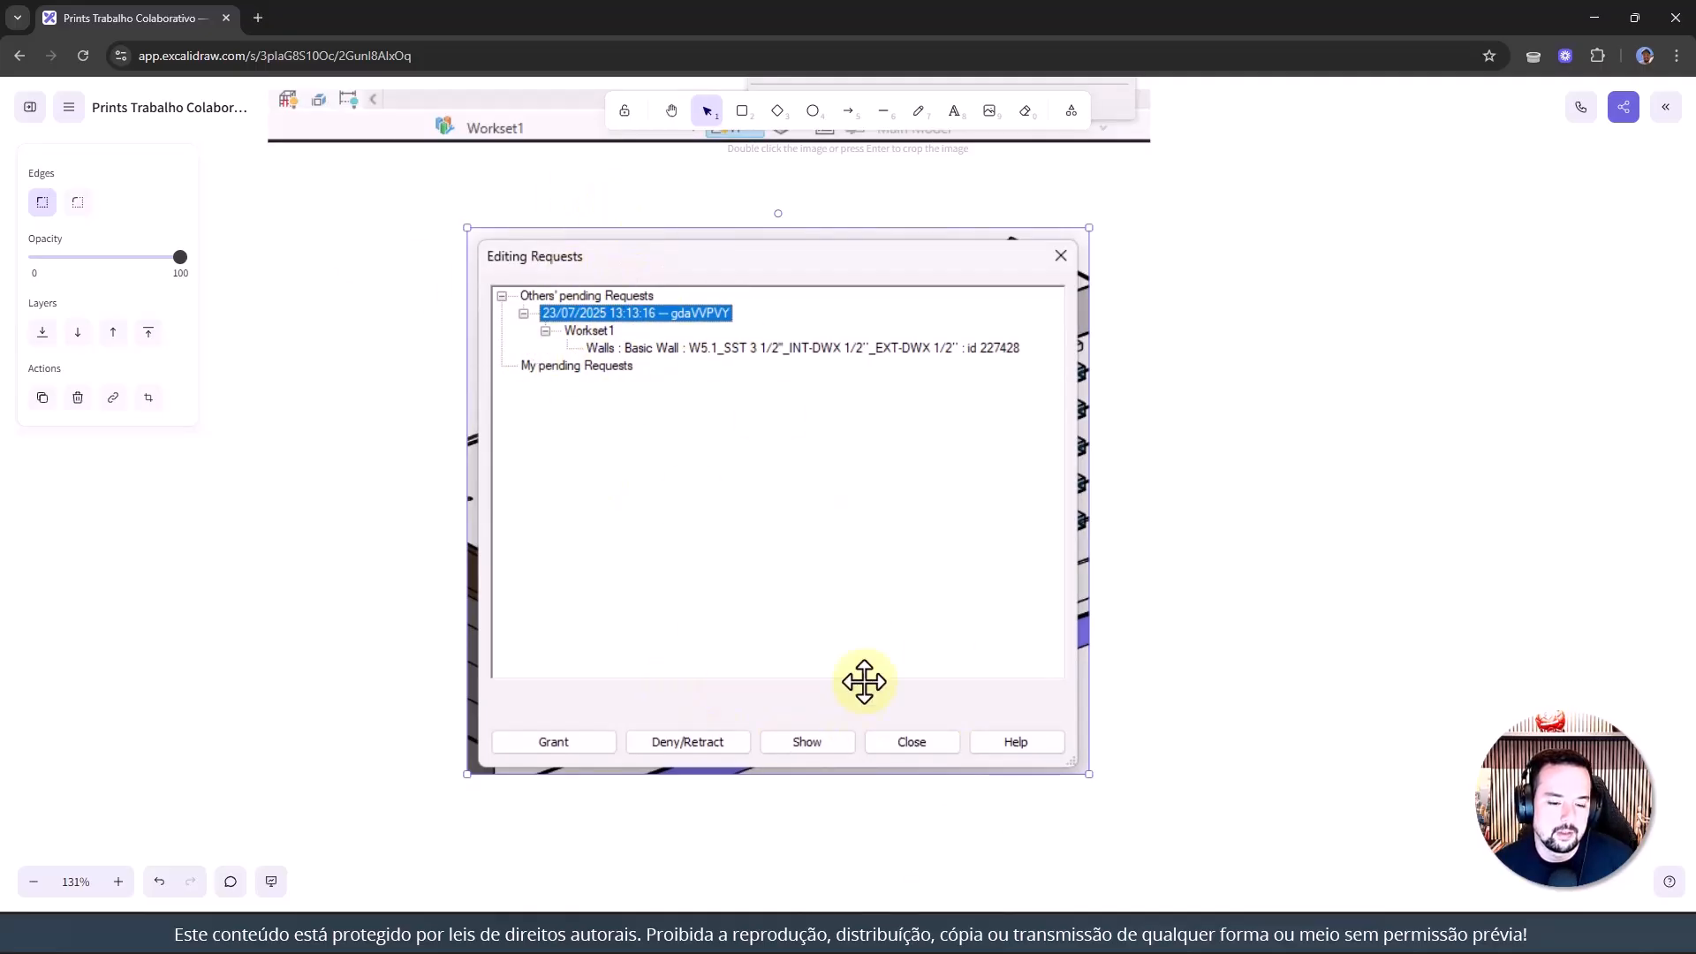
Review the granted and denied editing request screenshots on the board, and switch to Revit
{"action": "scroll", "coordinate": [863, 681], "scroll_direction": "down", "scroll_amount": 10}
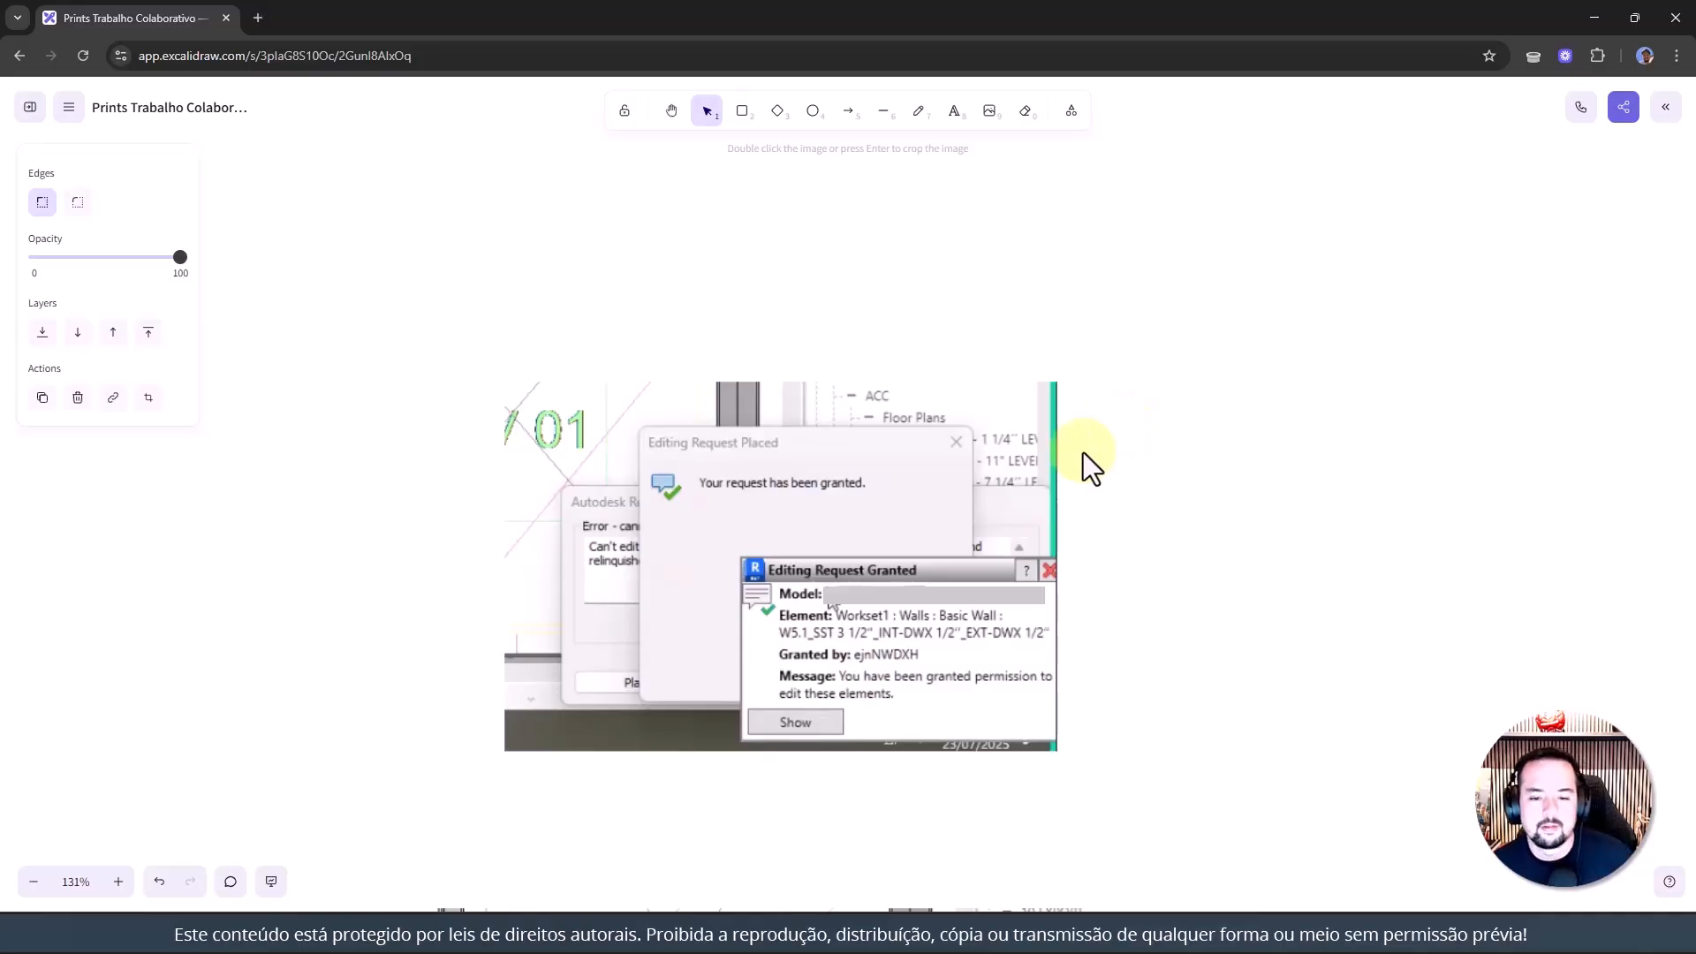
{"action": "scroll", "coordinate": [1155, 333], "scroll_direction": "down", "scroll_amount": 7}
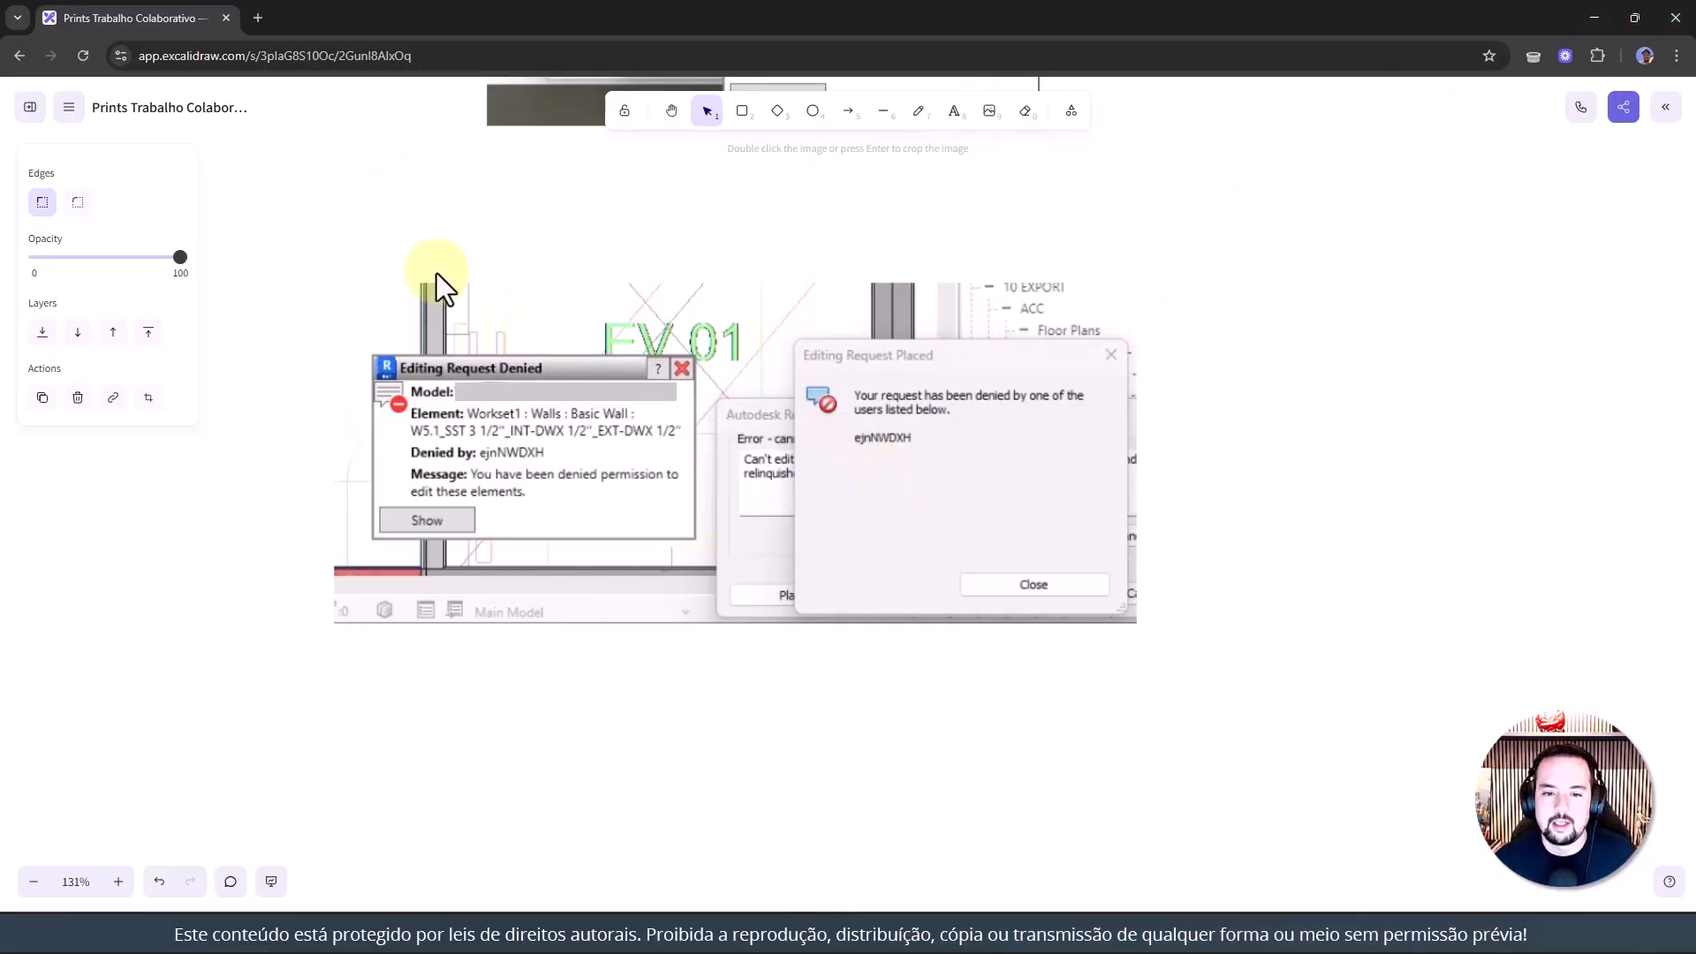
{"action": "left_click", "coordinate": [1594, 17]}
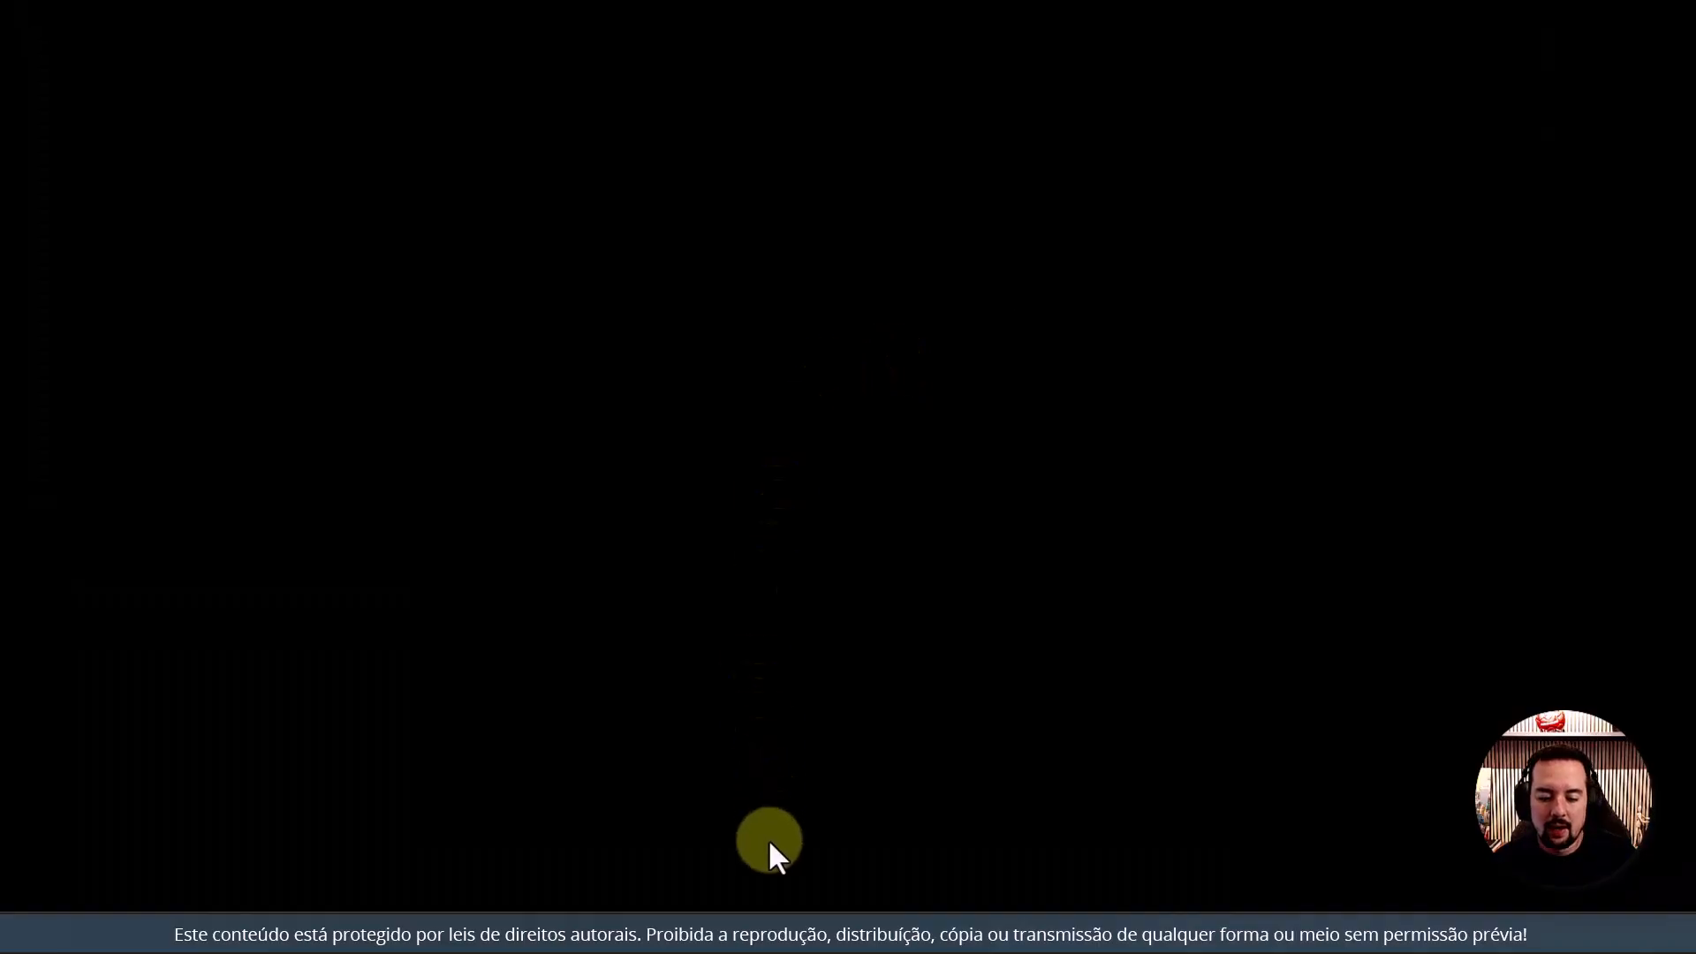
{"action": "left_click", "coordinate": [919, 929]}
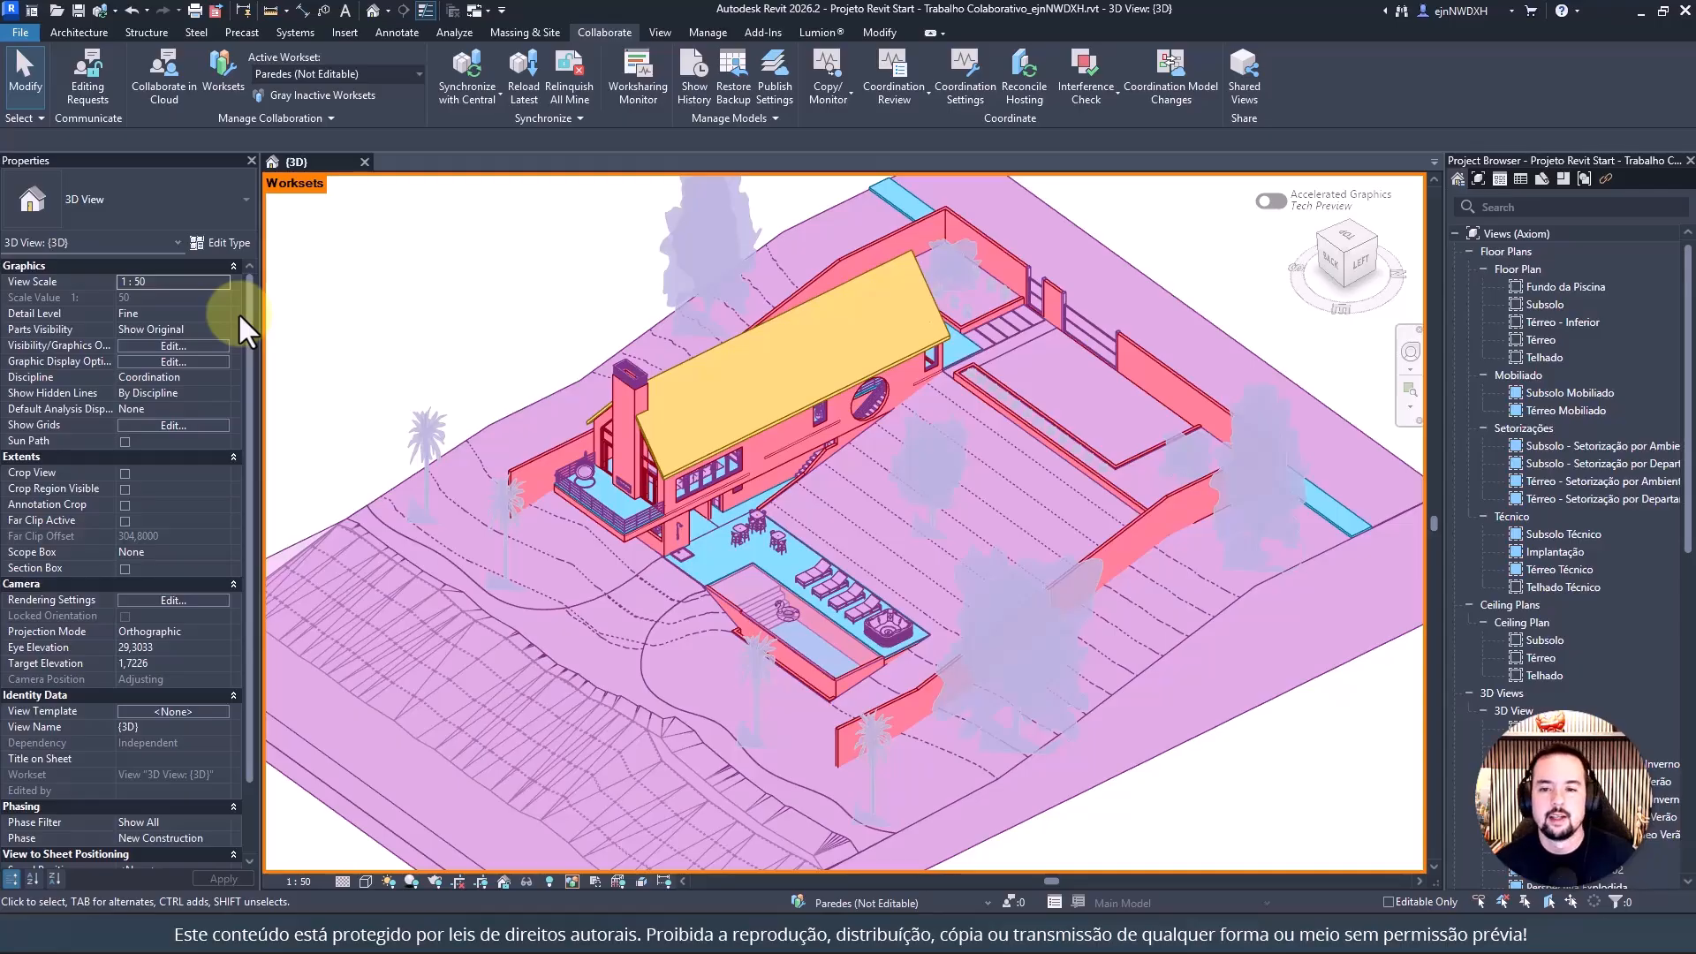
Review the Worksets dialog, underline the Borrowers cell of the Paredes workset, and cancel the dialog
{"action": "left_click", "coordinate": [220, 64]}
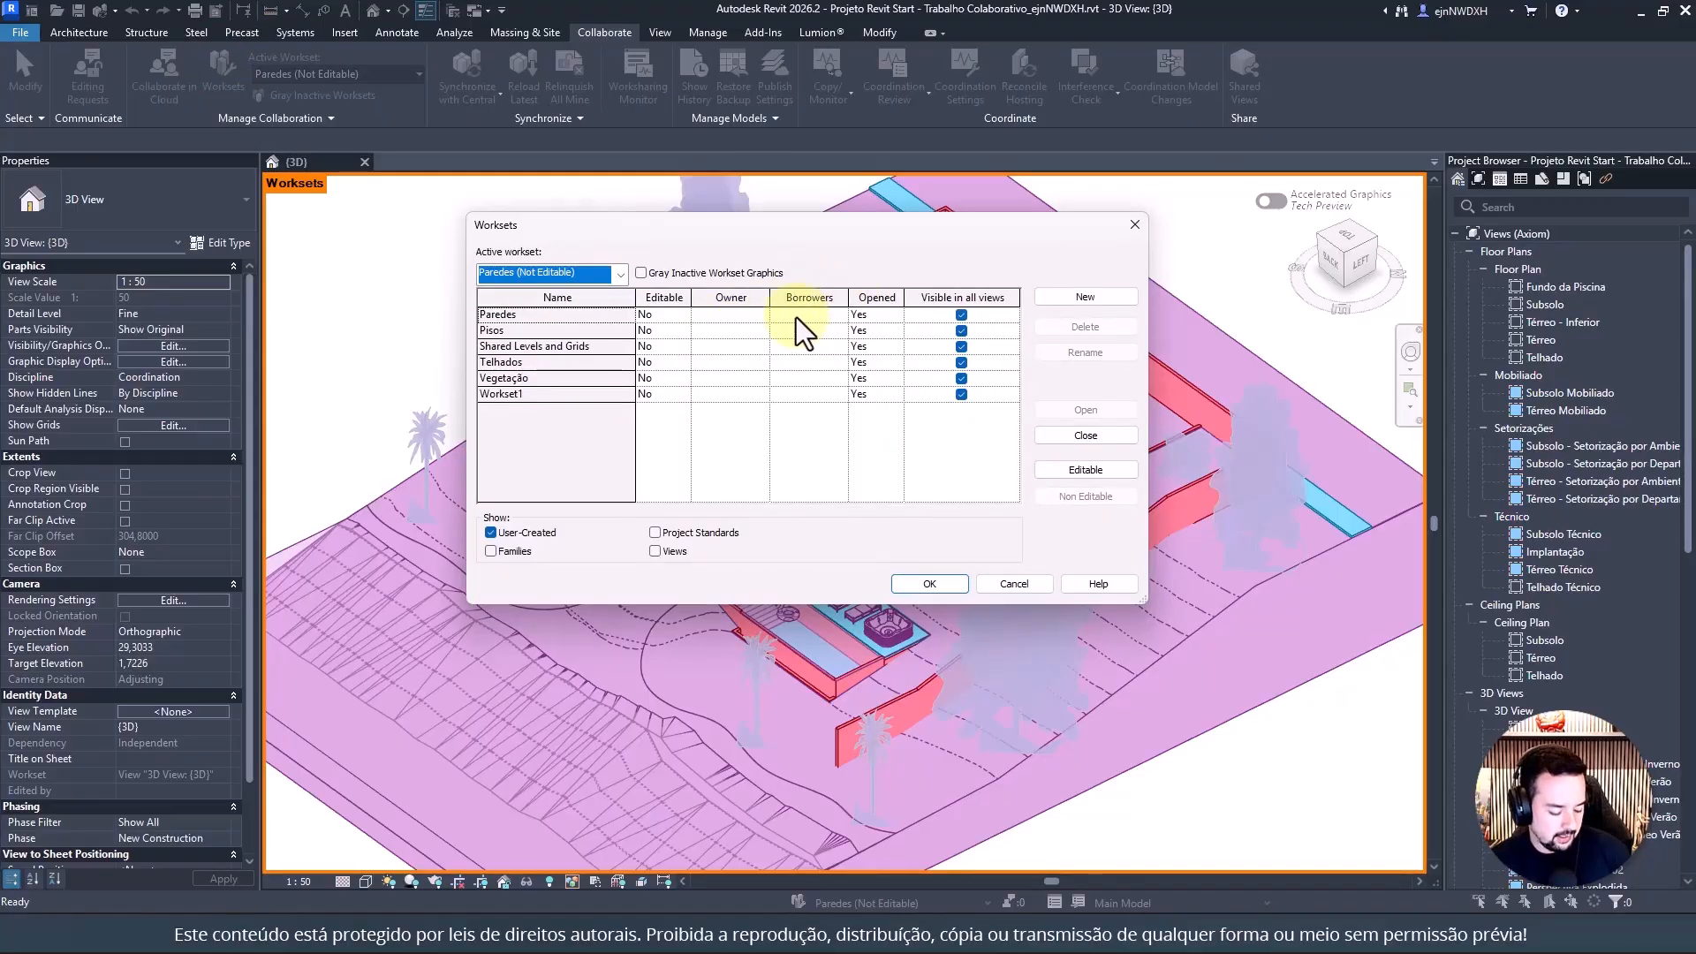
{"action": "left_click_drag", "start_coordinate": [772, 321], "coordinate": [836, 314]}
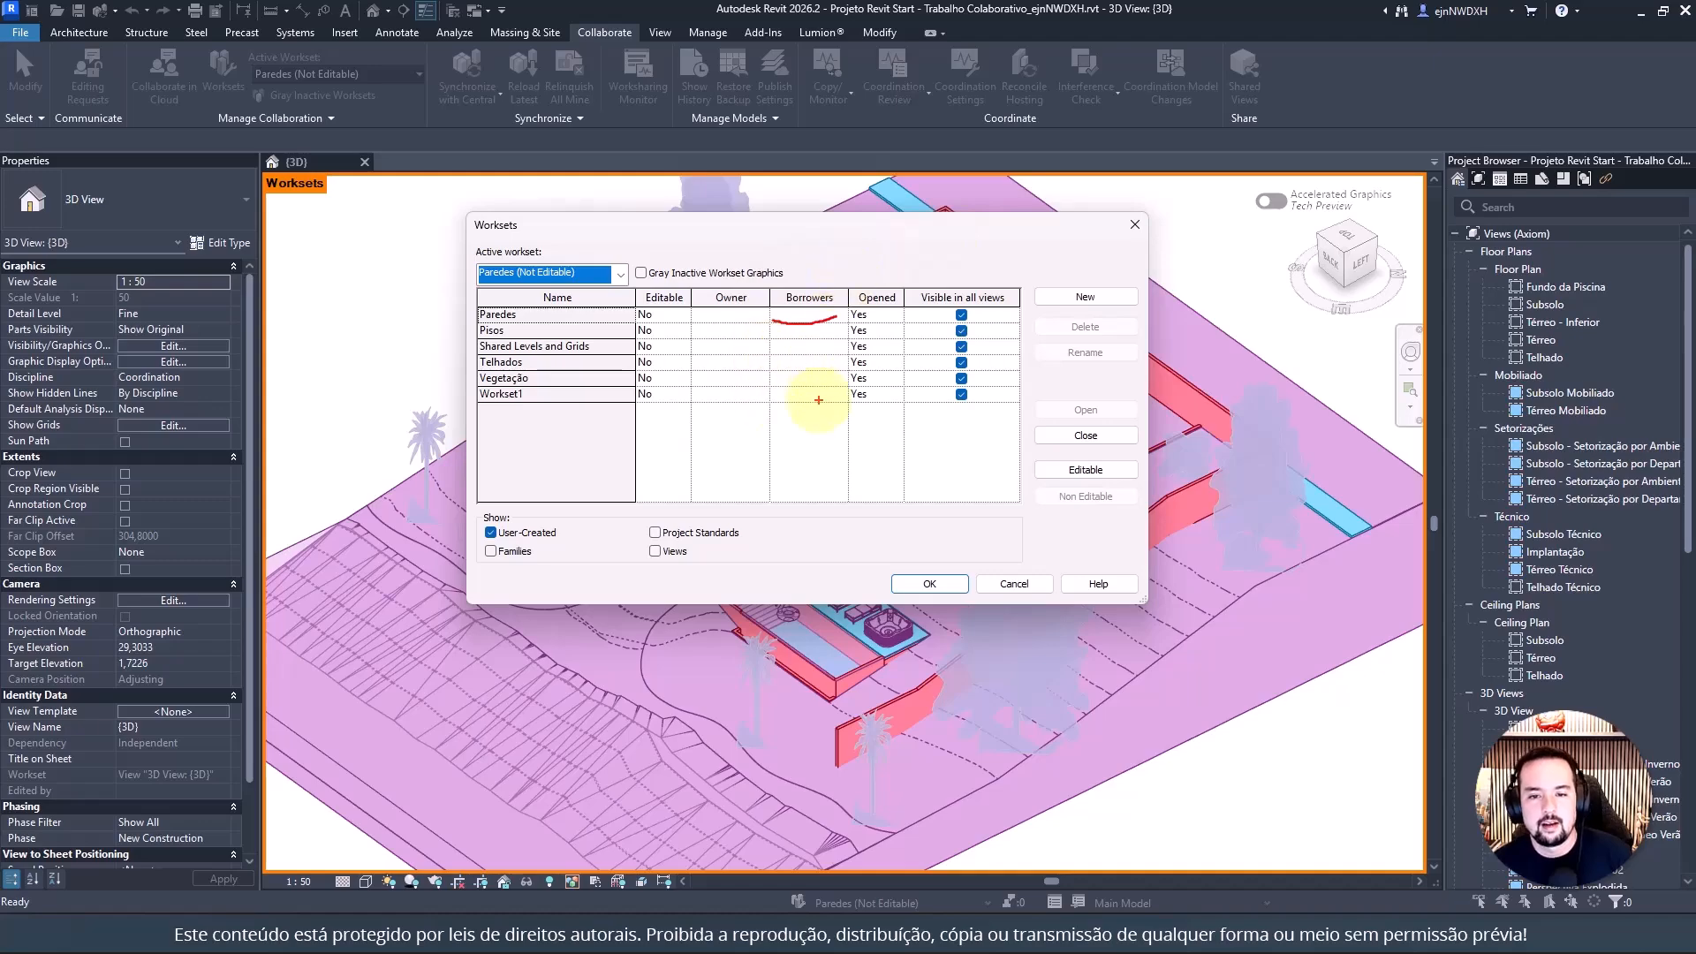
{"action": "left_click", "coordinate": [1009, 579]}
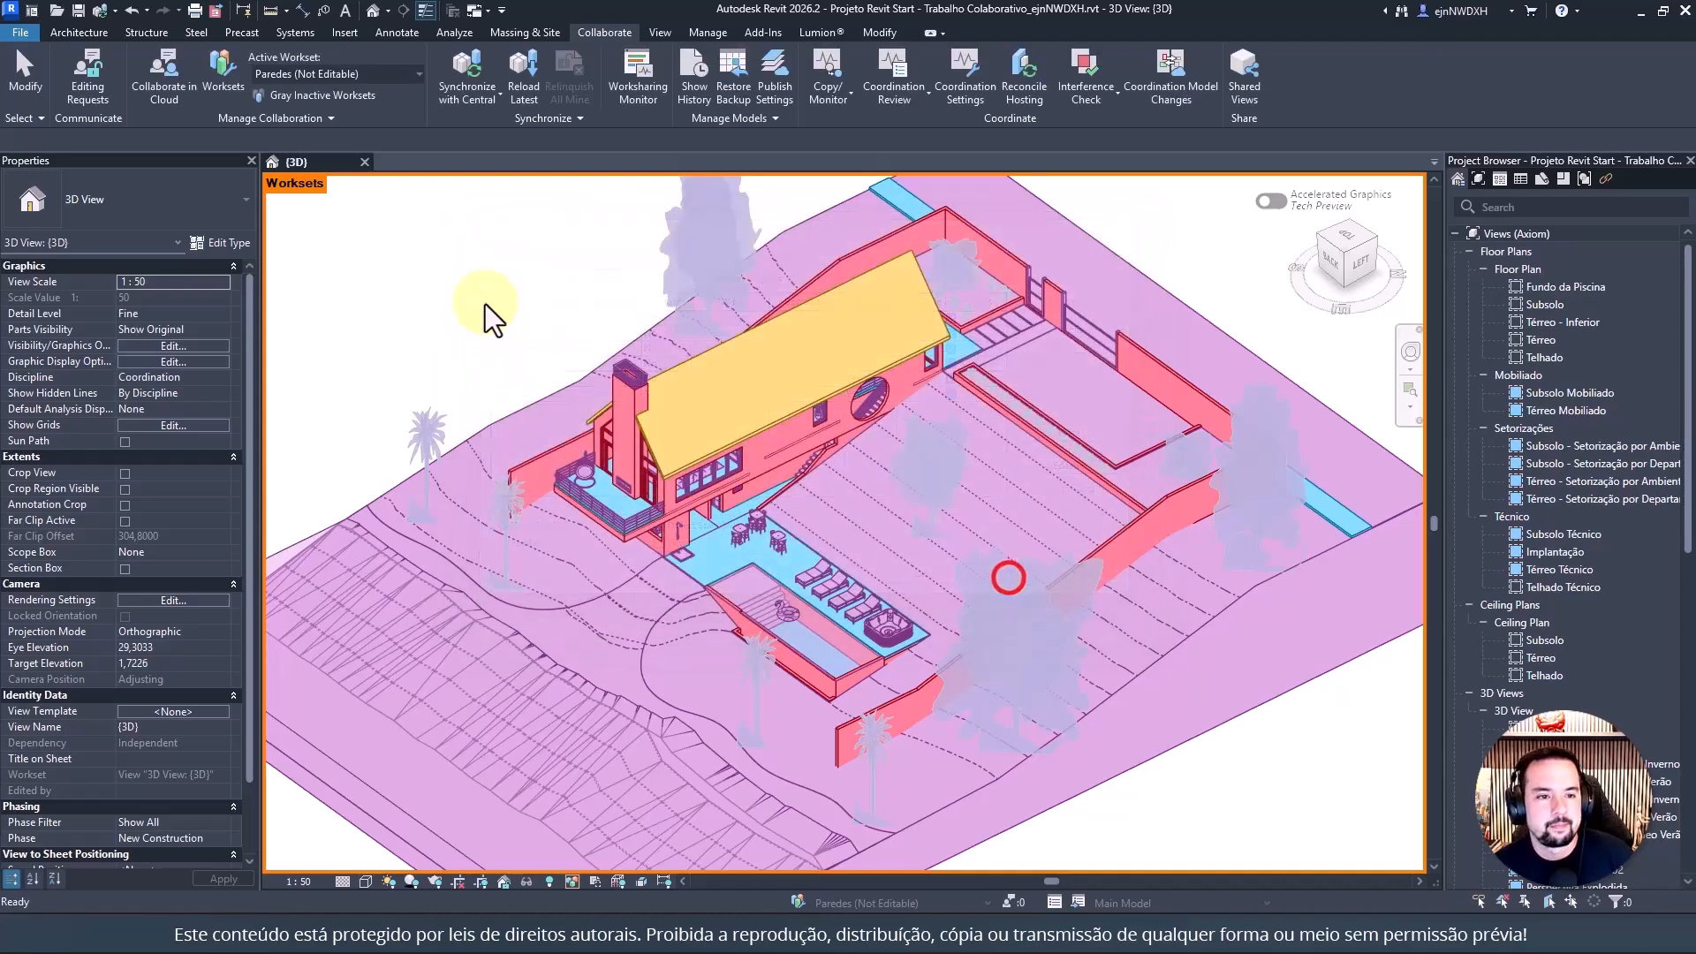
{"action": "left_click", "coordinate": [436, 245]}
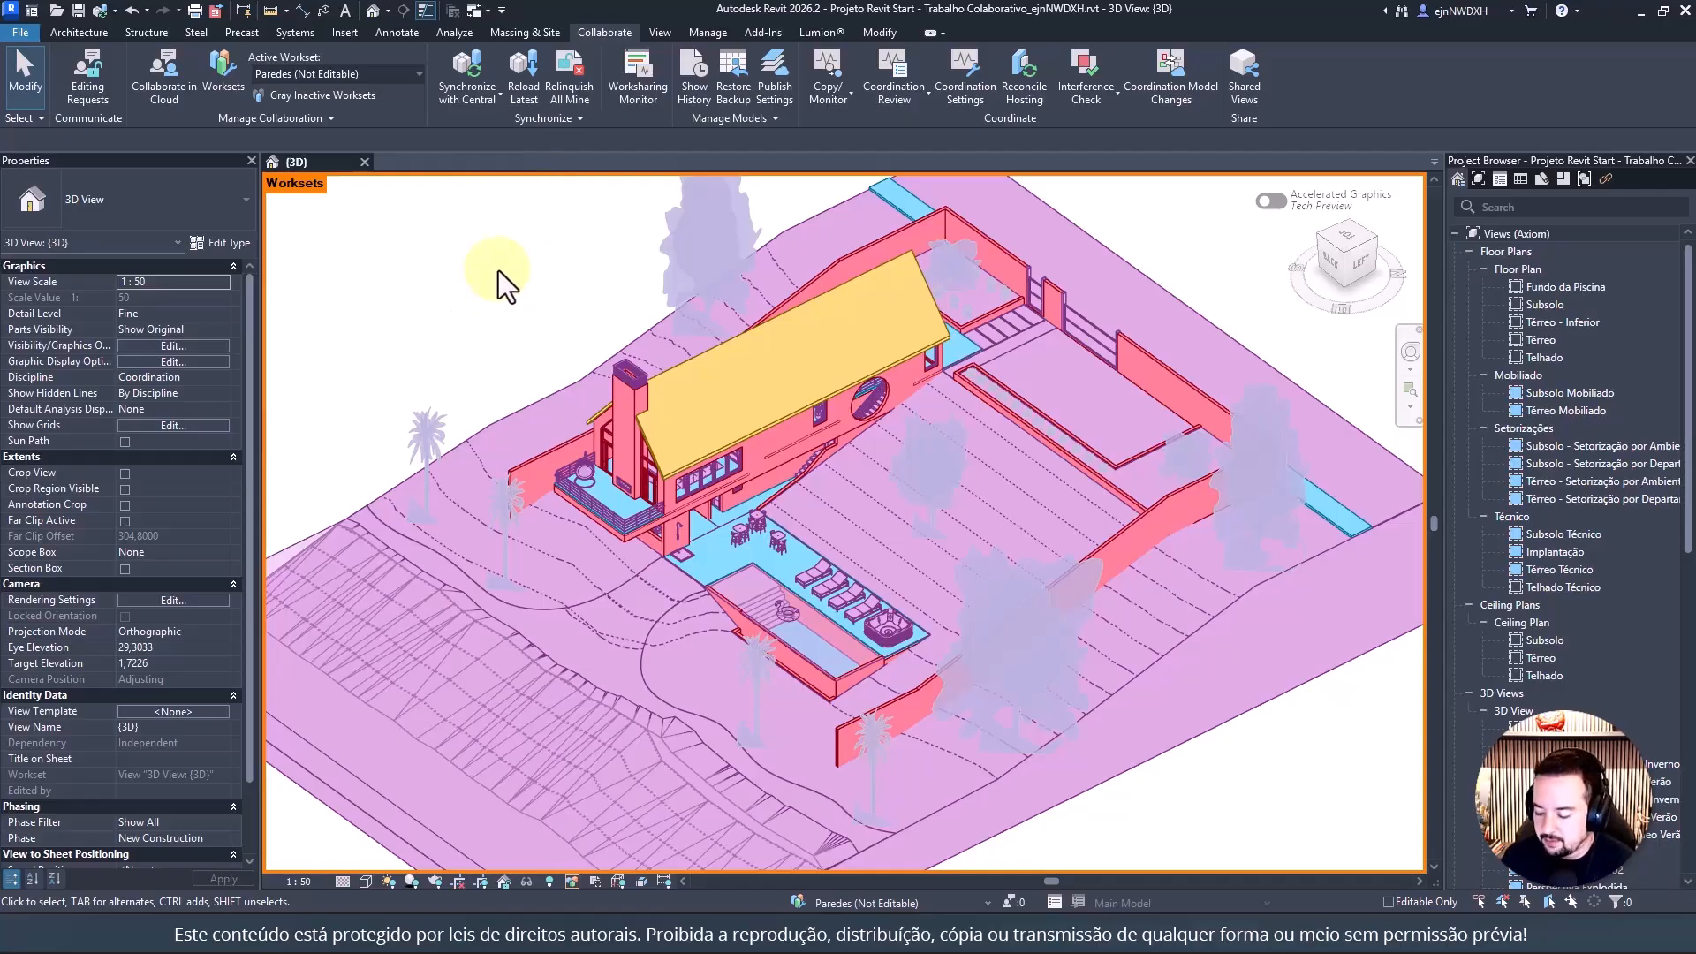
{"action": "mouse_move", "coordinate": [1118, 718]}
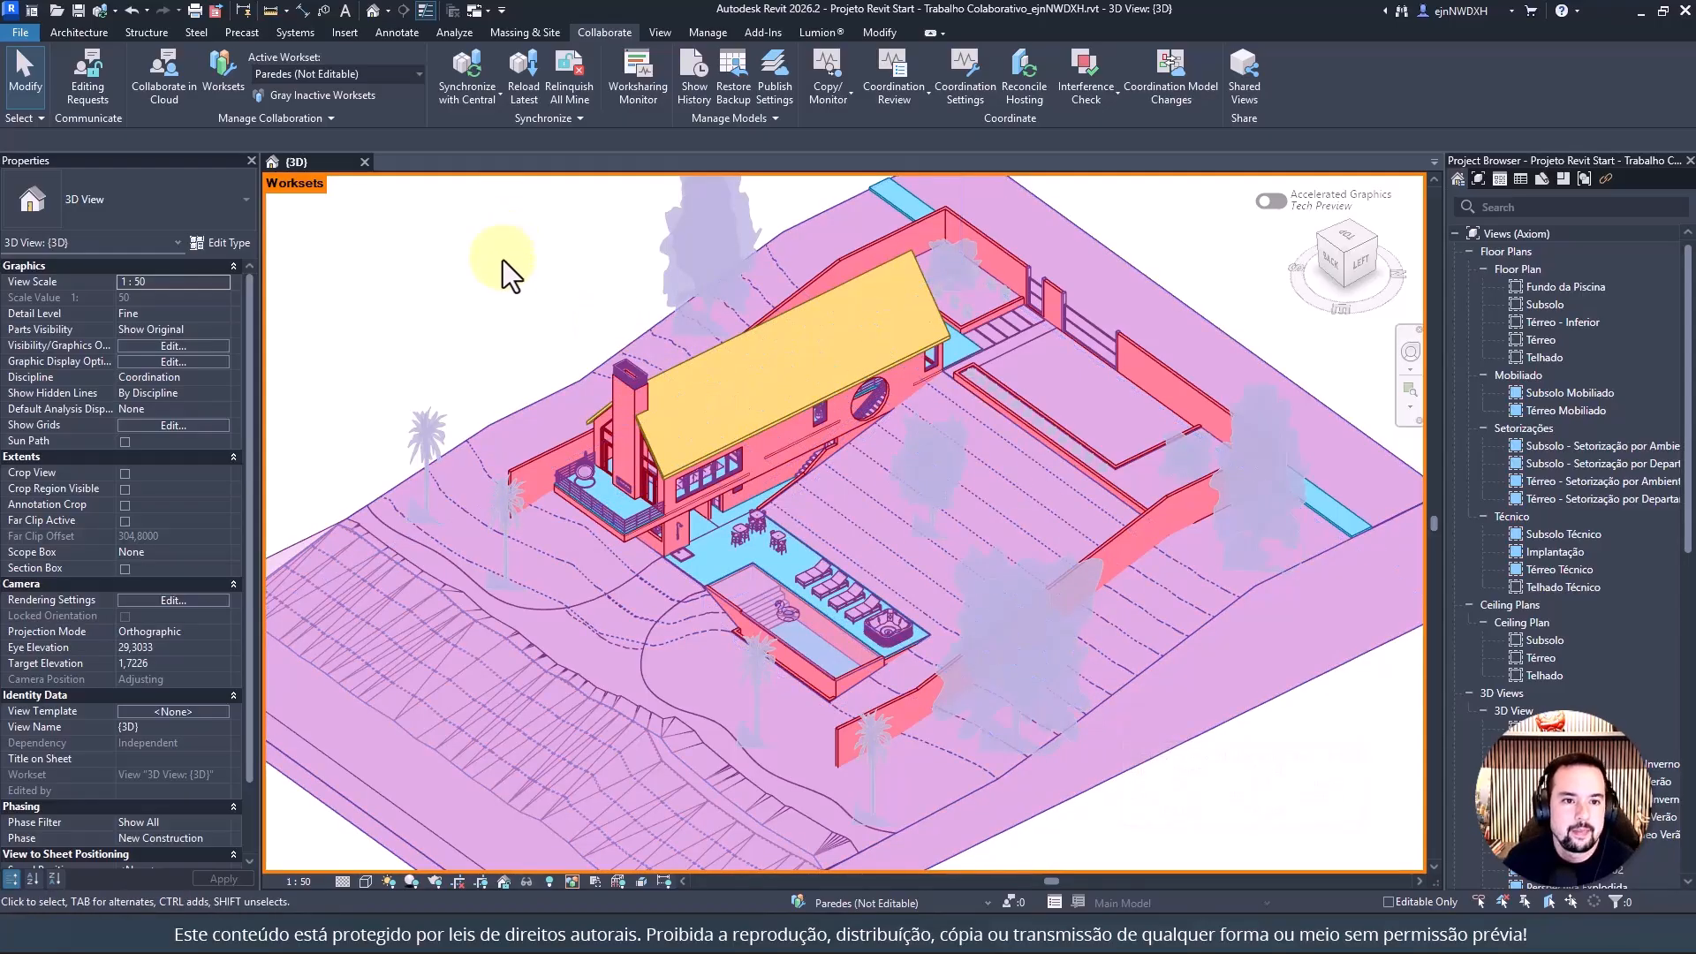
Open the Worksharing Monitor, examine its central file access information, and return to the 3D model with nothing selected
{"action": "left_click", "coordinate": [648, 69]}
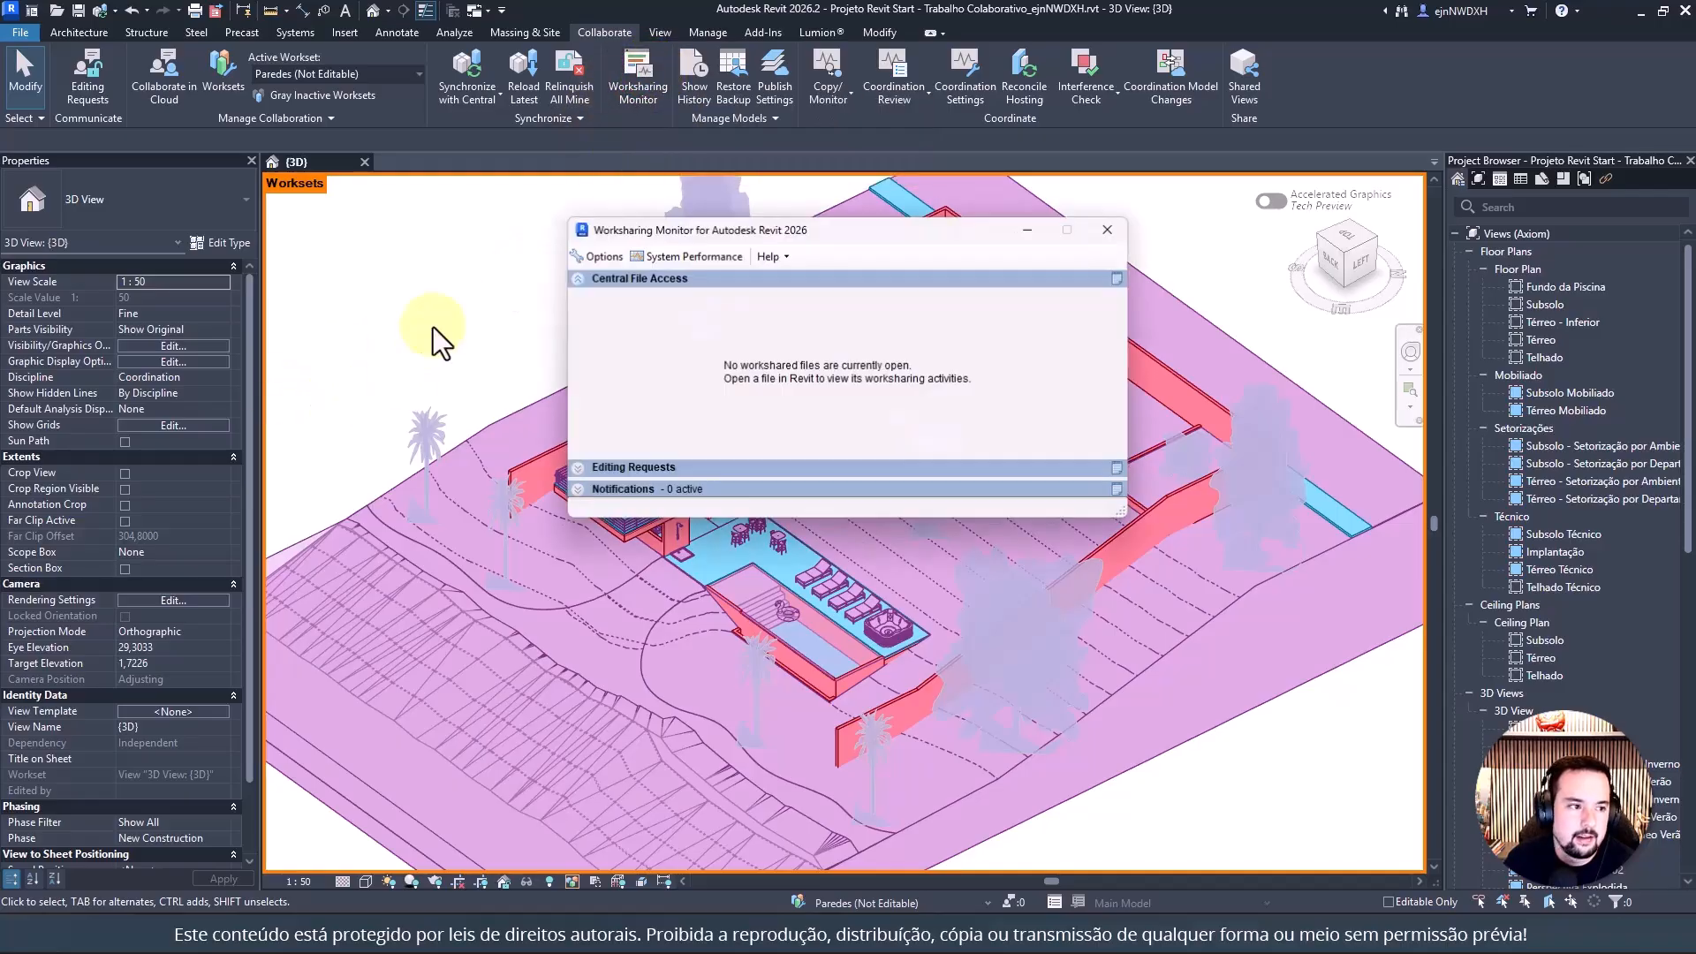
{"action": "left_click_drag", "start_coordinate": [855, 226], "coordinate": [856, 267]}
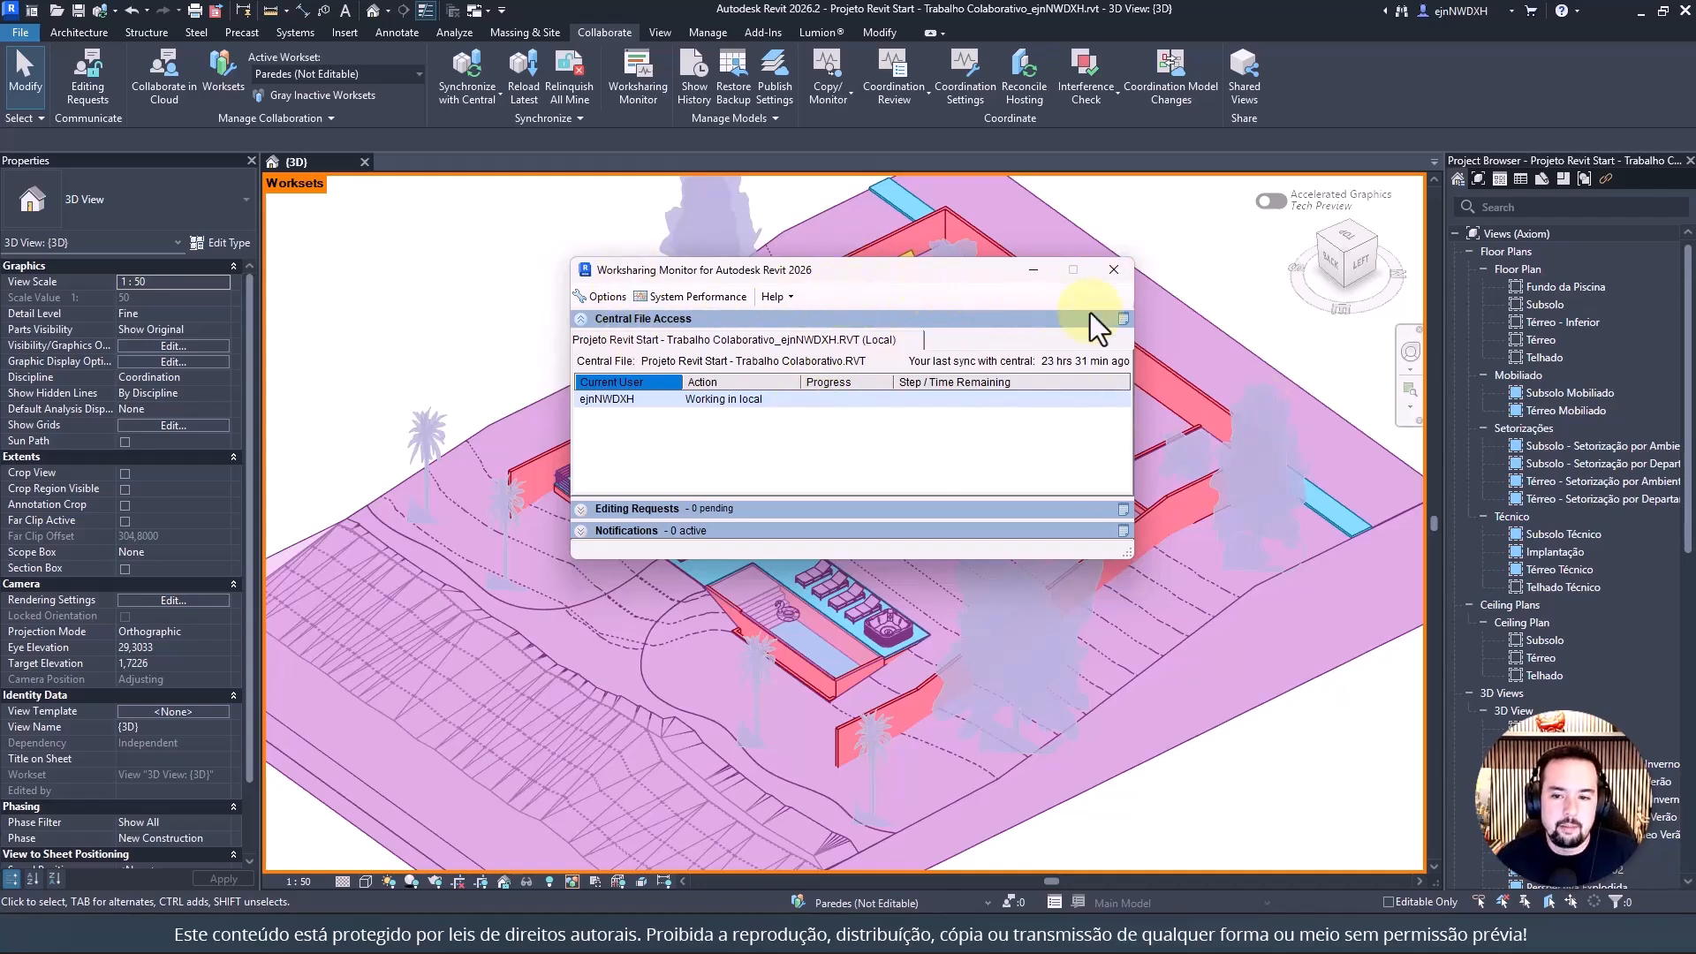
{"action": "left_click", "coordinate": [1190, 491]}
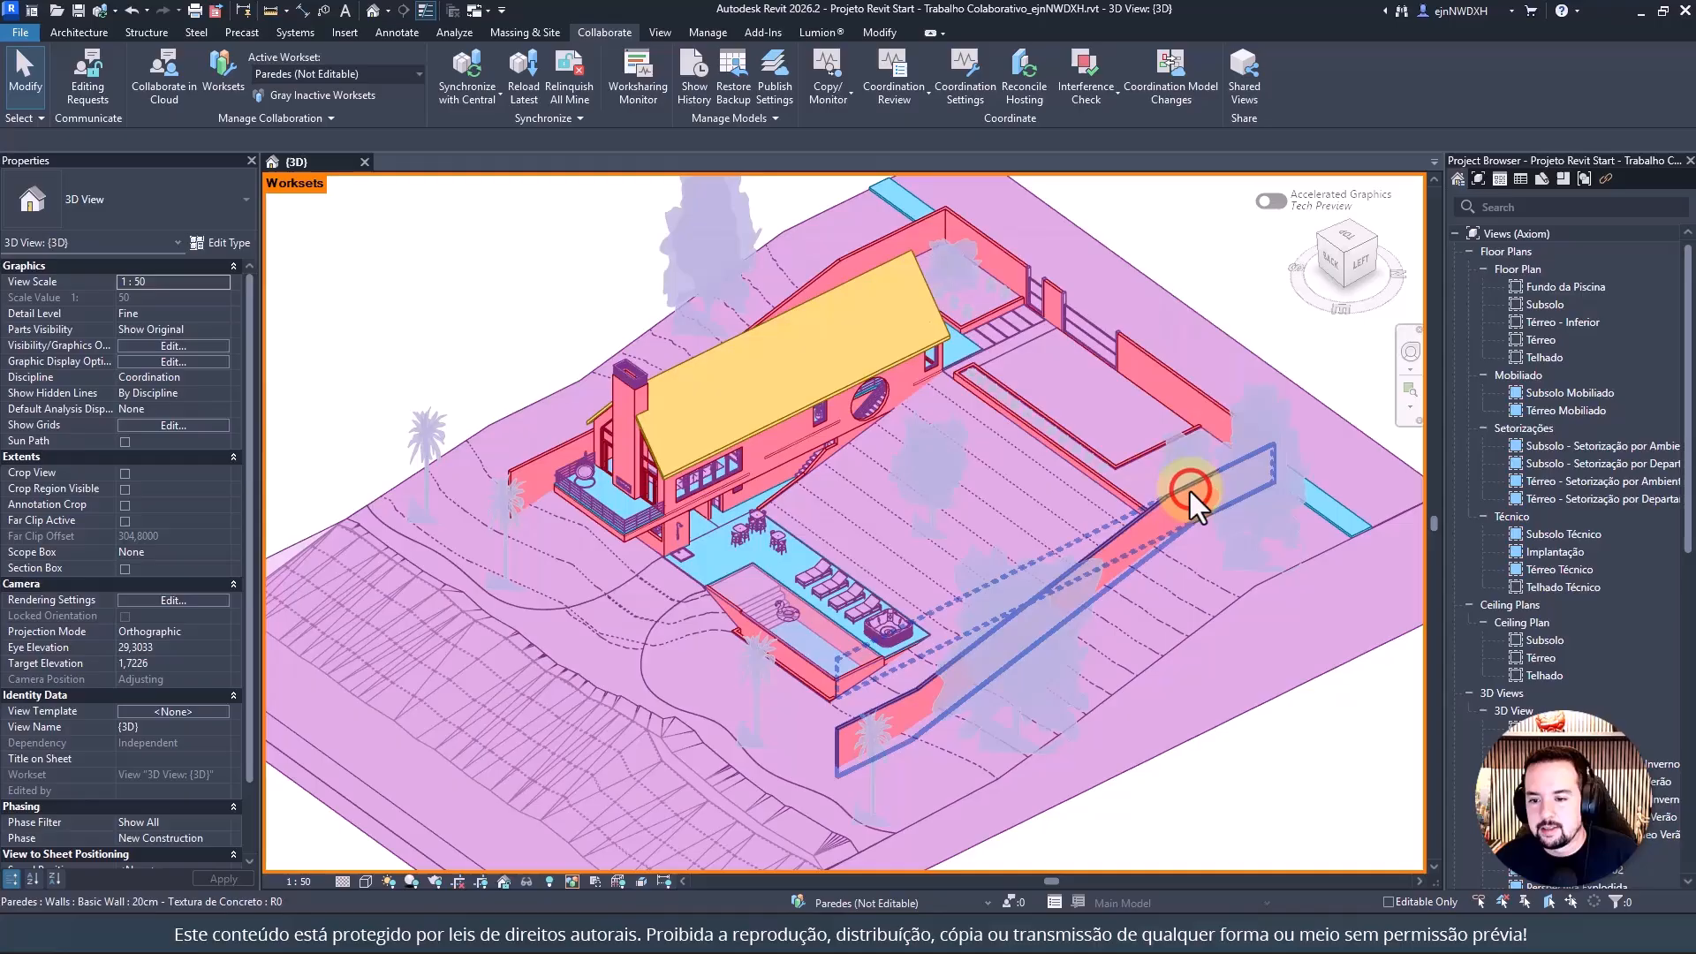
{"action": "left_click", "coordinate": [1185, 394]}
{"action": "left_click_drag", "start_coordinate": [1274, 481], "coordinate": [1206, 440]}
{"action": "left_click", "coordinate": [1164, 254]}
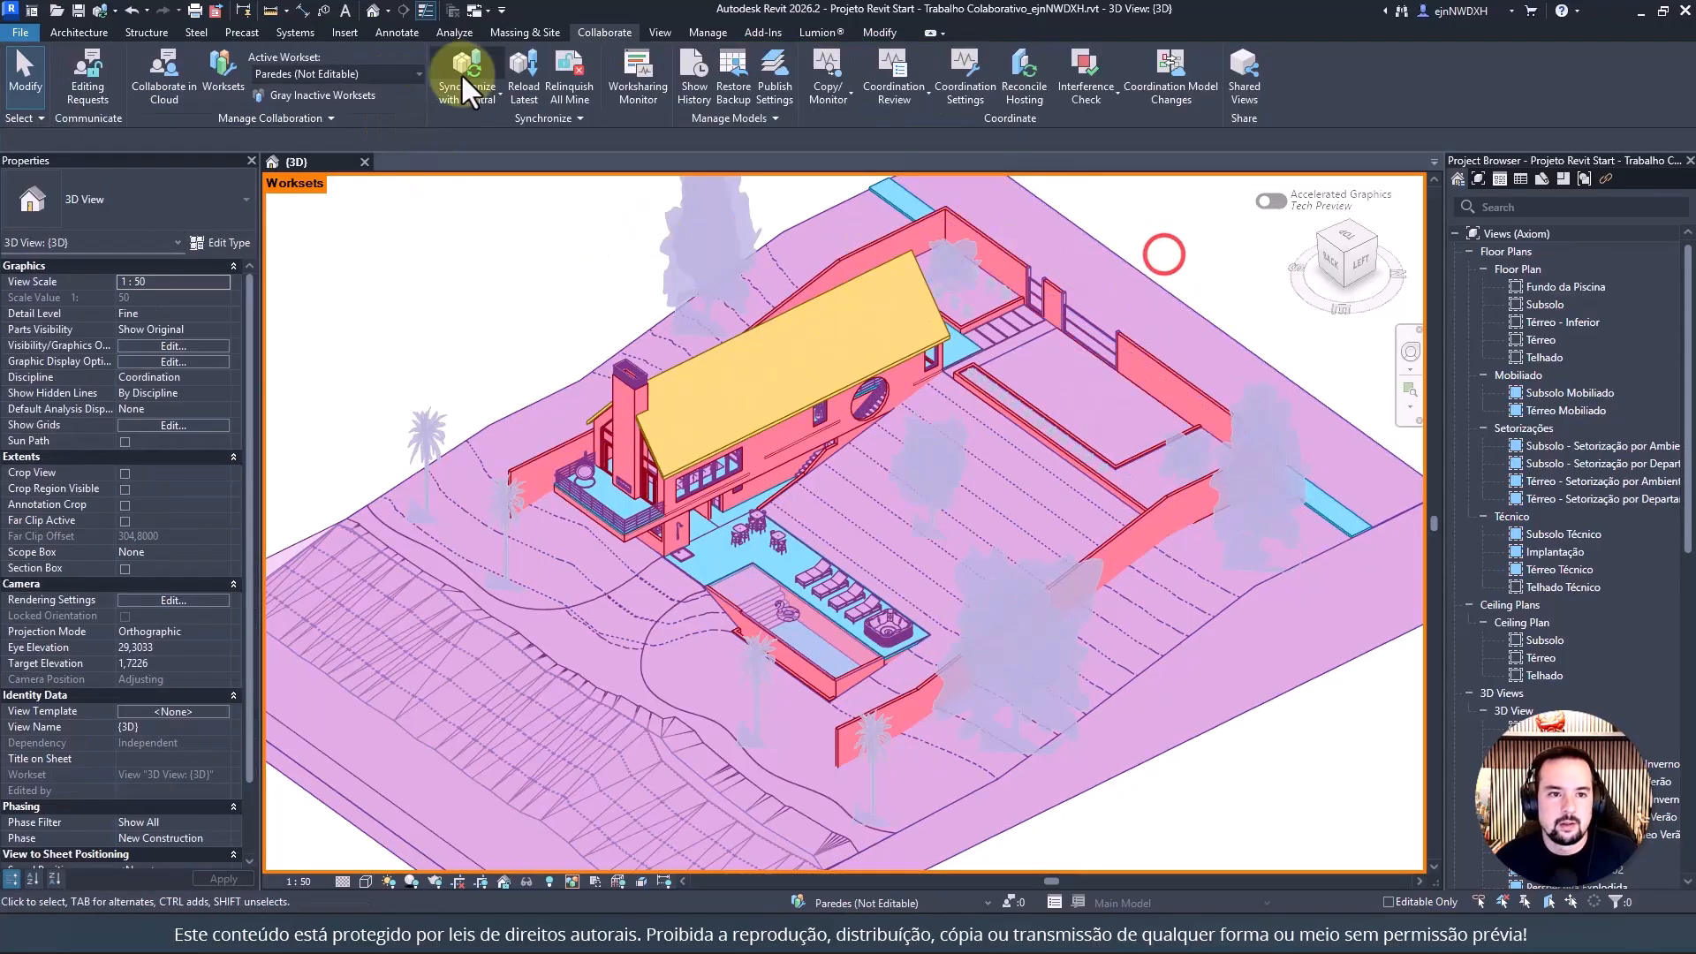
Reload the latest changes from central and set the 3D view's worksharing display to Owners
{"action": "left_click", "coordinate": [523, 84]}
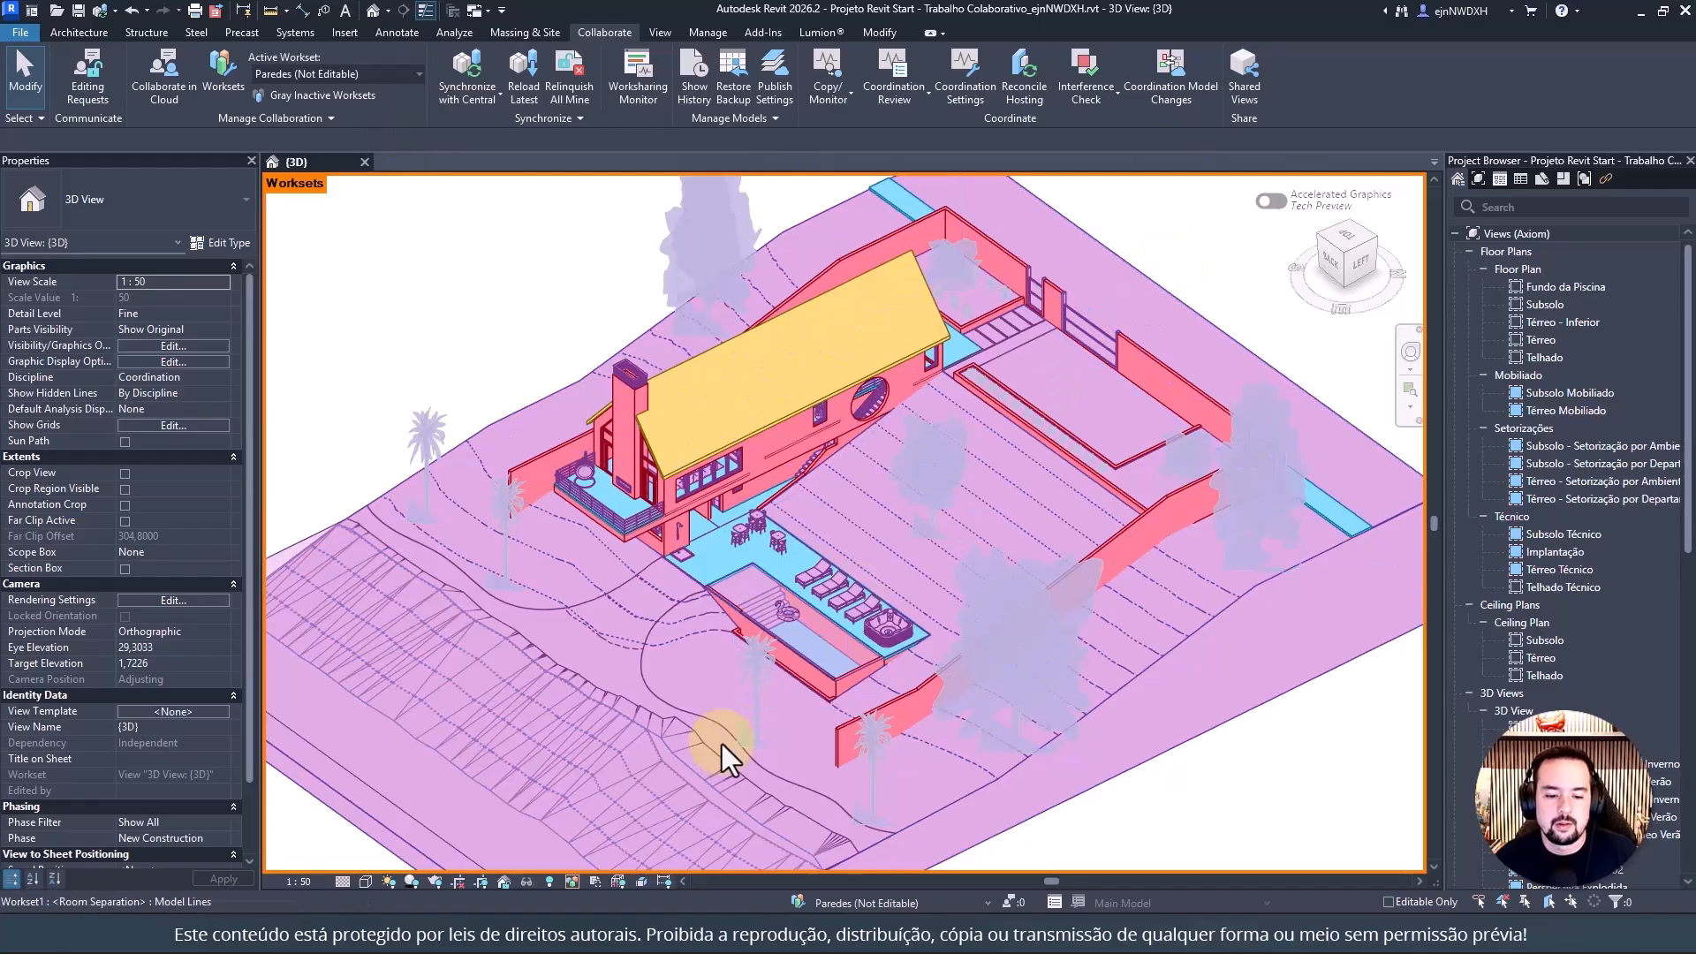
{"action": "left_click", "coordinate": [571, 880]}
{"action": "left_click", "coordinate": [632, 804]}
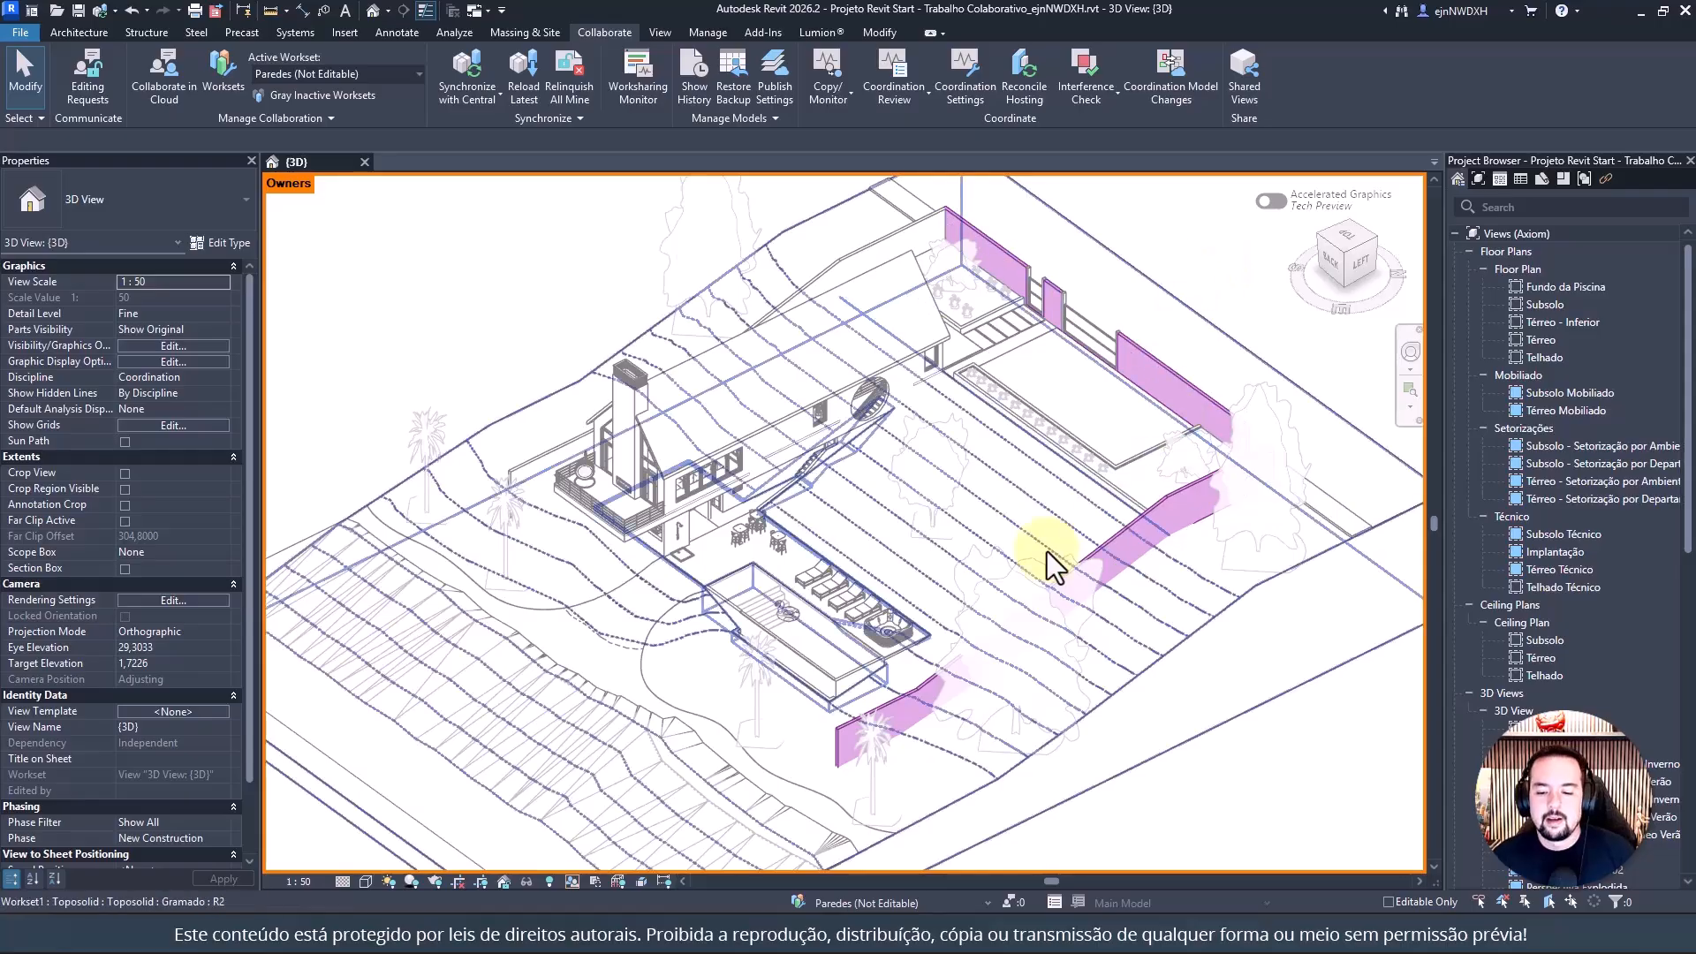
Reopen the Worksharing Monitor, and switch to the Excalidraw board to review the denied, granted and pending editing request screenshots
{"action": "left_click", "coordinate": [638, 75]}
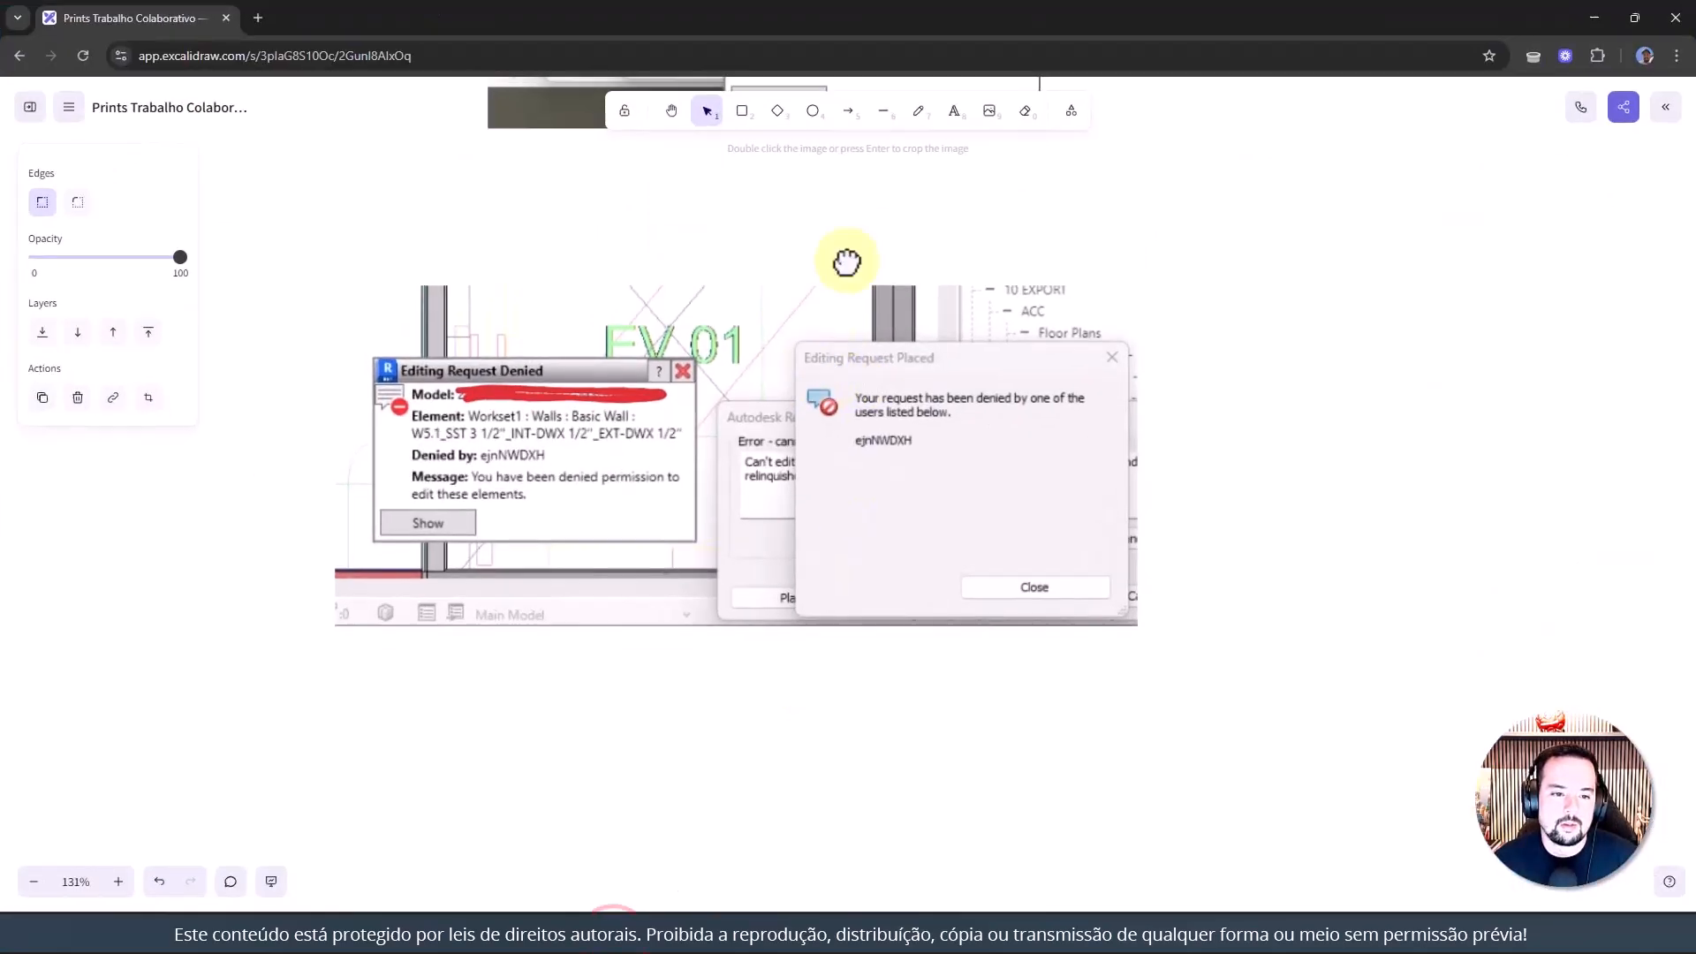
{"action": "scroll", "coordinate": [870, 656], "scroll_direction": "up", "scroll_amount": 4}
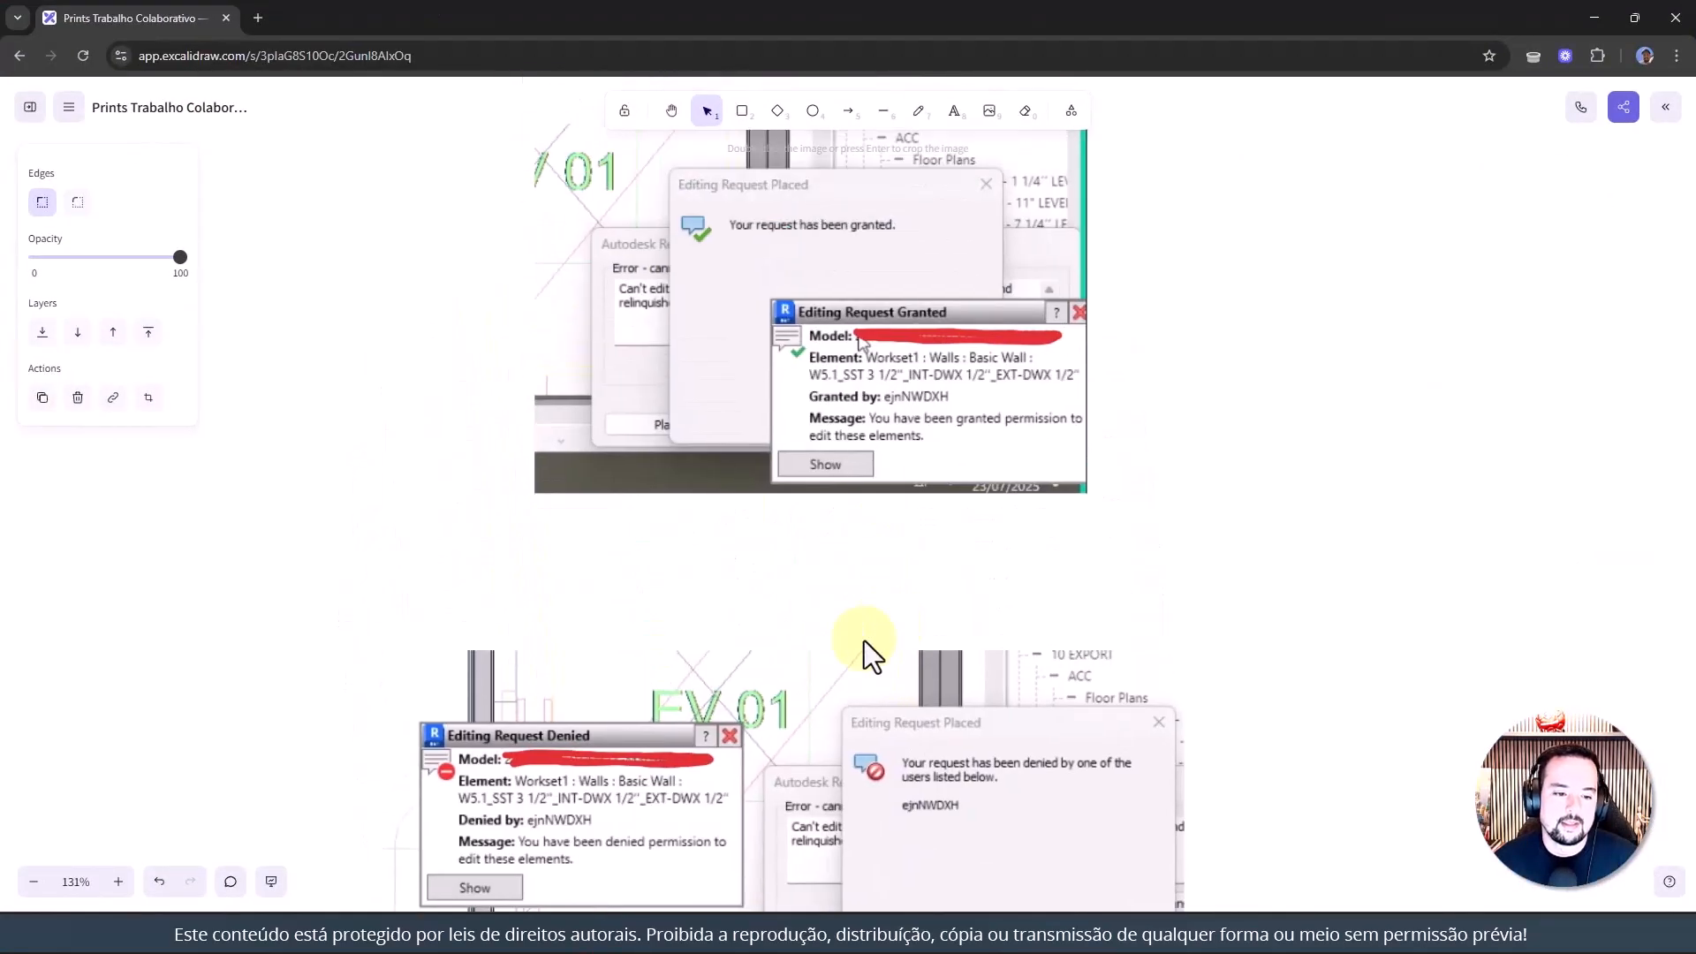
{"action": "scroll", "coordinate": [870, 655], "scroll_direction": "down", "scroll_amount": 3}
{"action": "scroll", "coordinate": [870, 656], "scroll_direction": "left", "scroll_amount": 2}
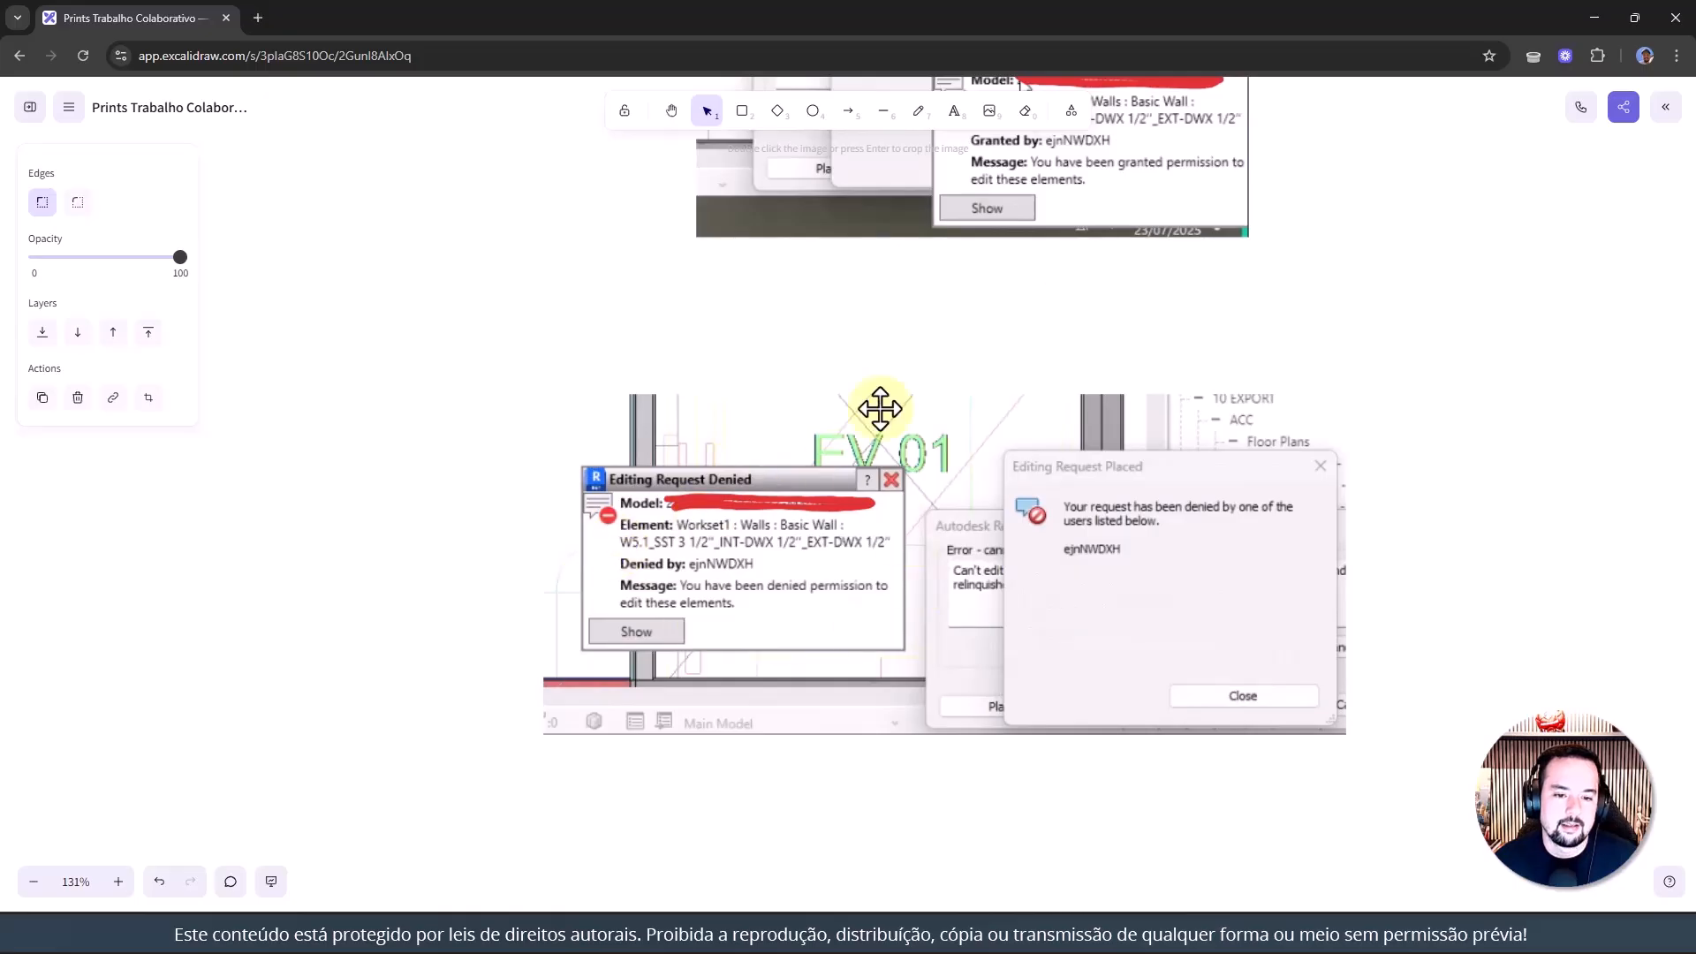
{"action": "middle_click_drag", "start_coordinate": [885, 397], "coordinate": [790, 677]}
{"action": "middle_click_drag", "start_coordinate": [994, 352], "coordinate": [977, 426]}
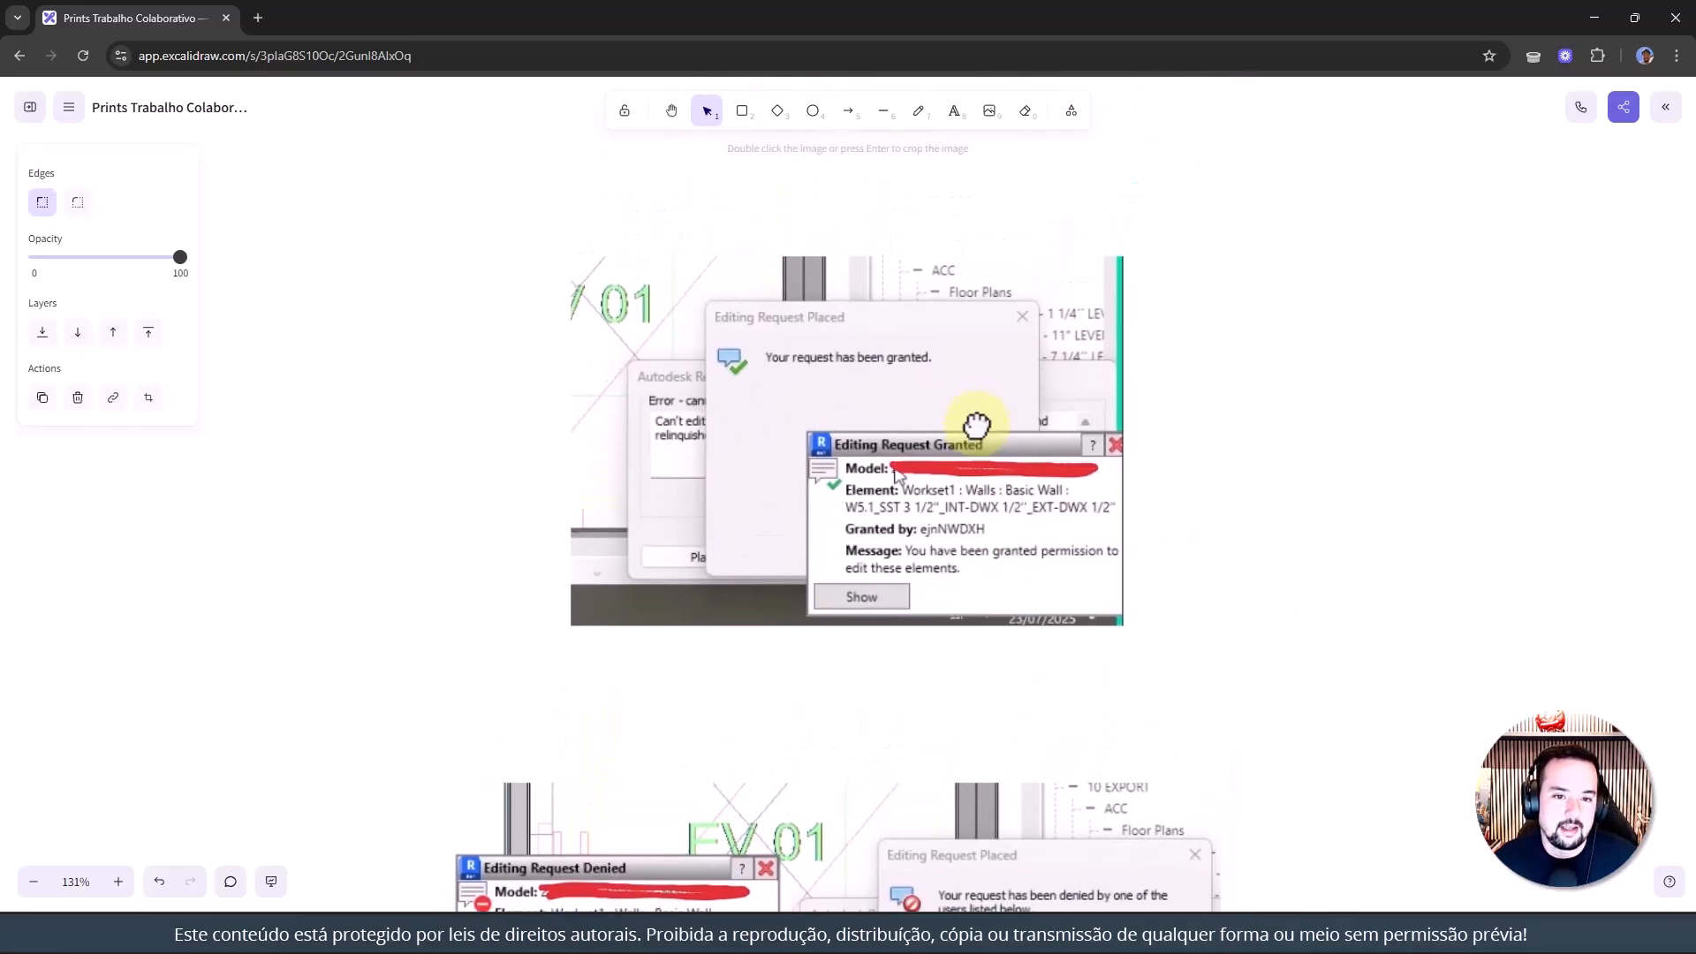
{"action": "scroll", "coordinate": [1007, 636], "scroll_direction": "up", "scroll_amount": 8}
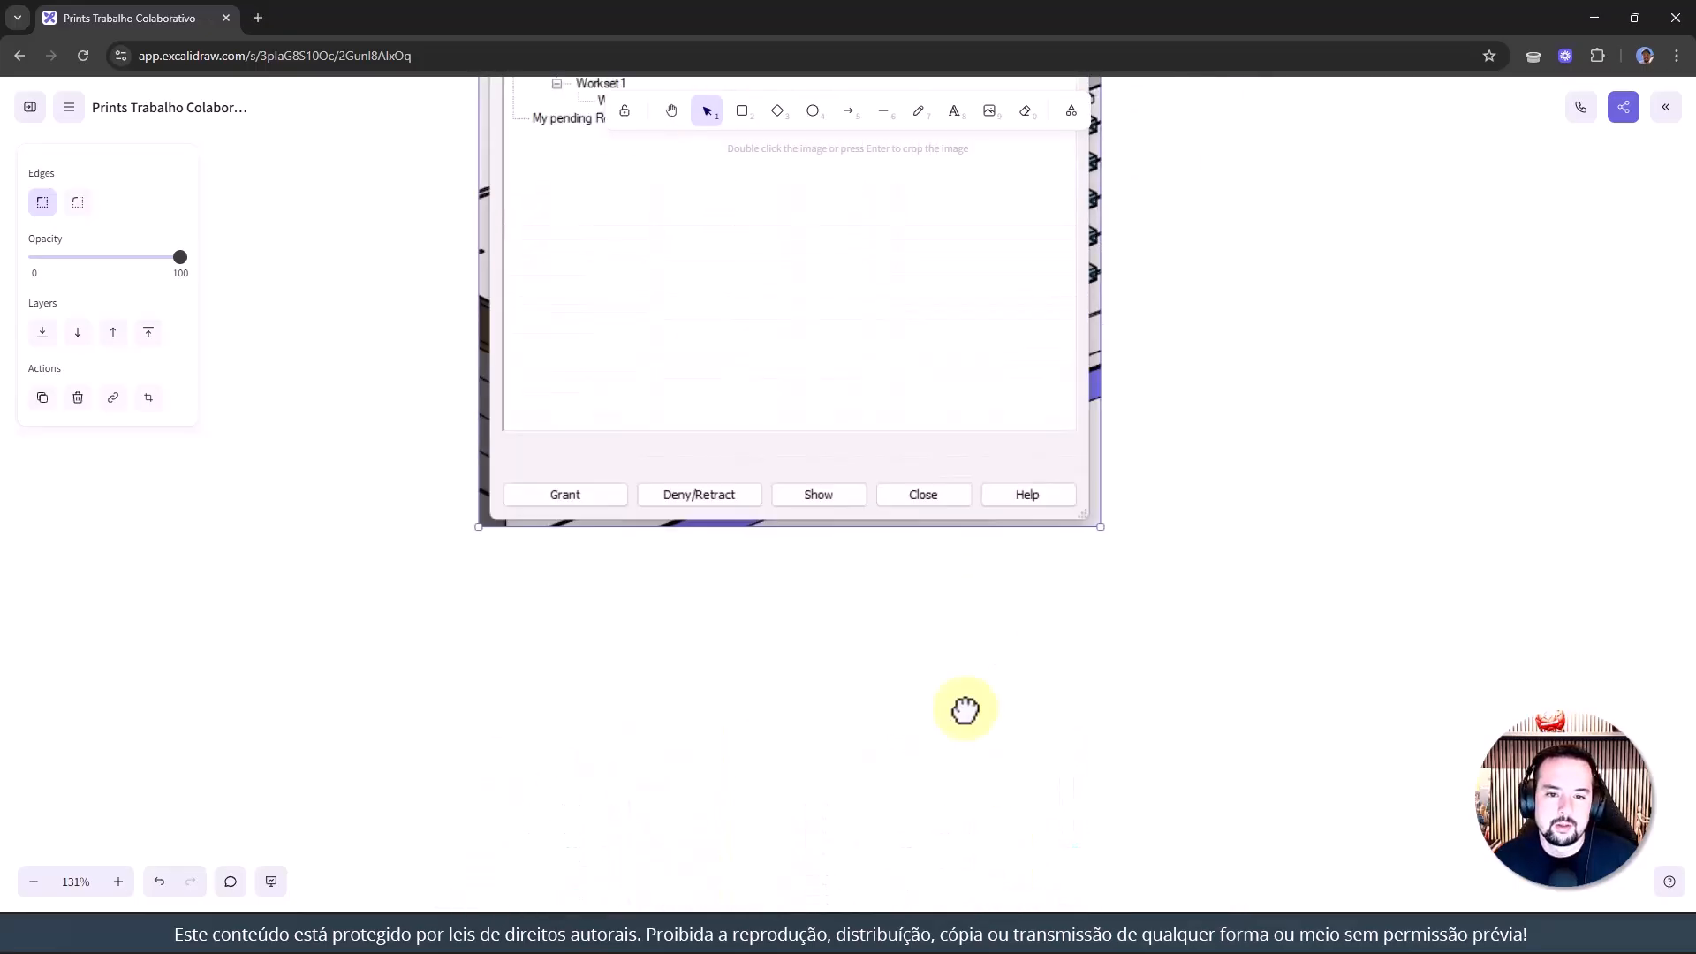
{"action": "scroll", "coordinate": [966, 710], "scroll_direction": "up", "scroll_amount": 2}
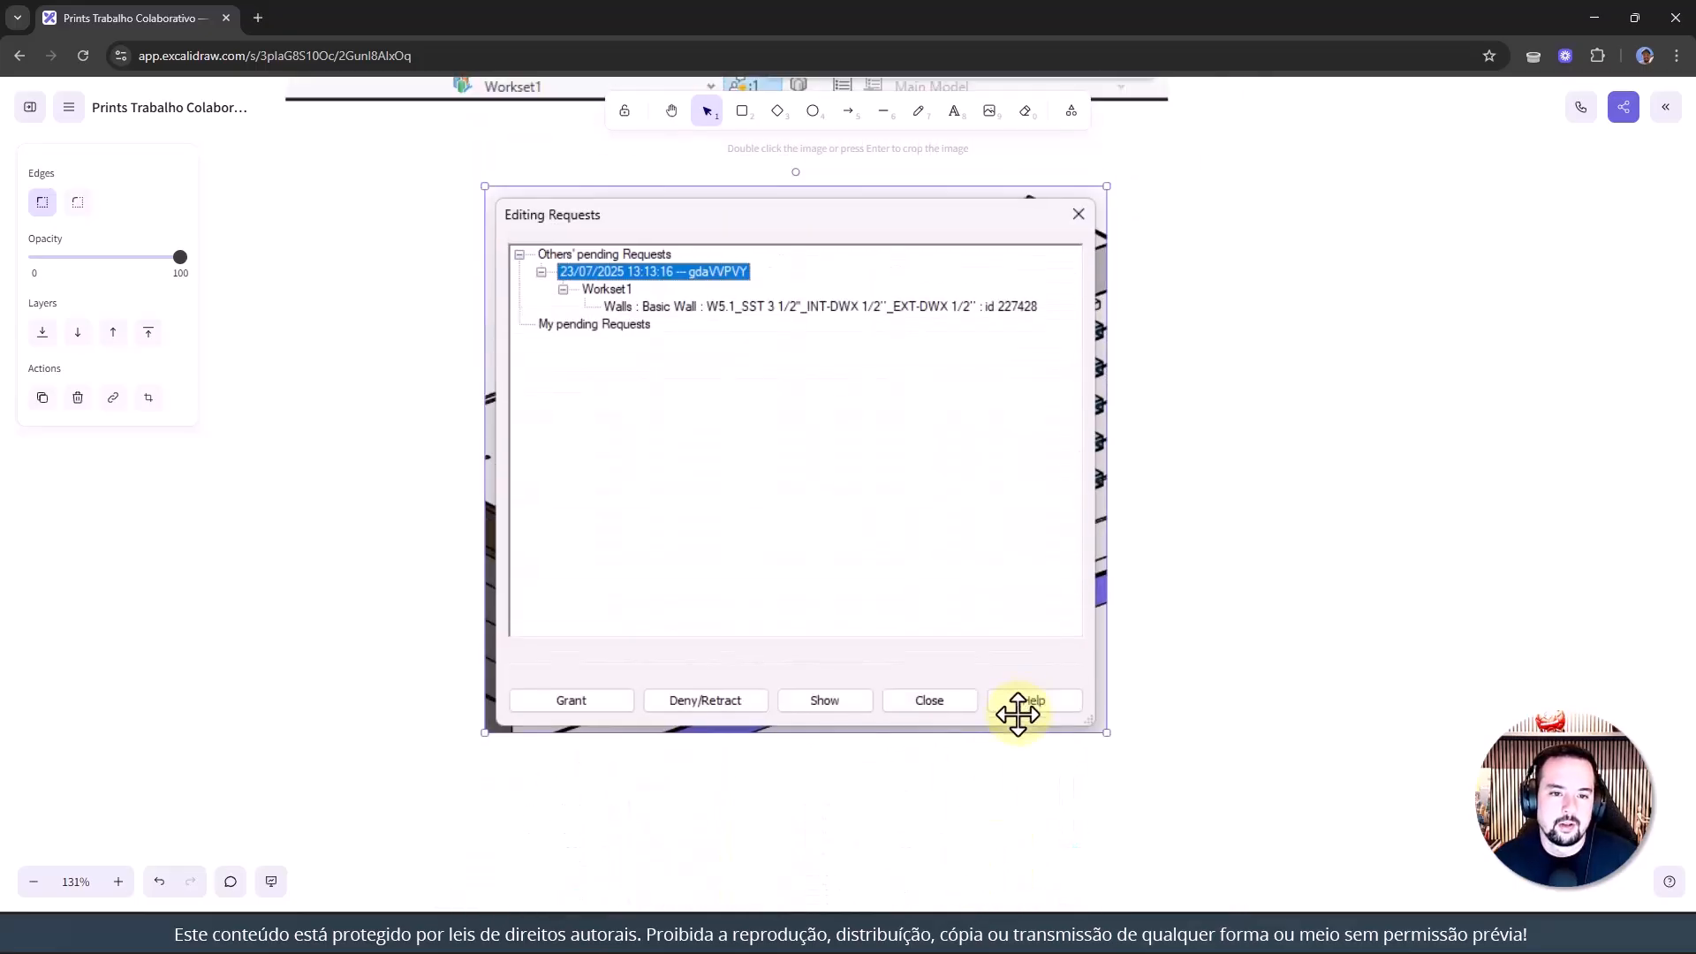
Switch to Revit, underline the Working in local action in the Worksharing Monitor, and clear the mark
{"action": "left_click", "coordinate": [1596, 17]}
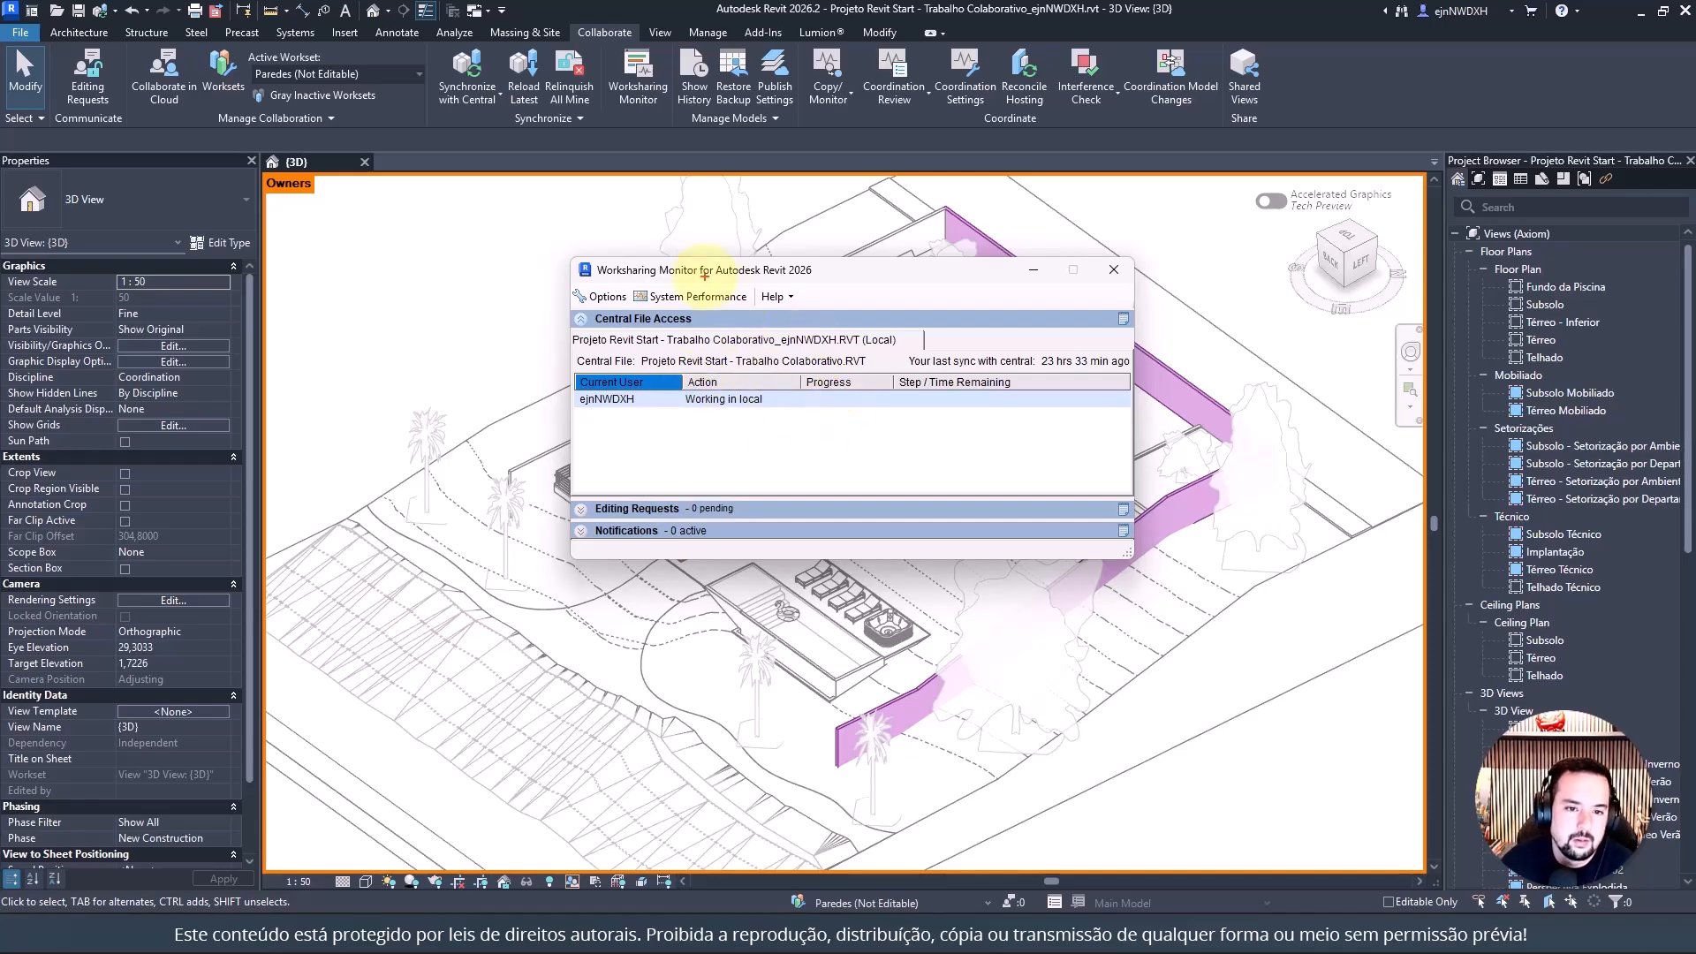
{"action": "left_click_drag", "start_coordinate": [710, 409], "coordinate": [770, 412]}
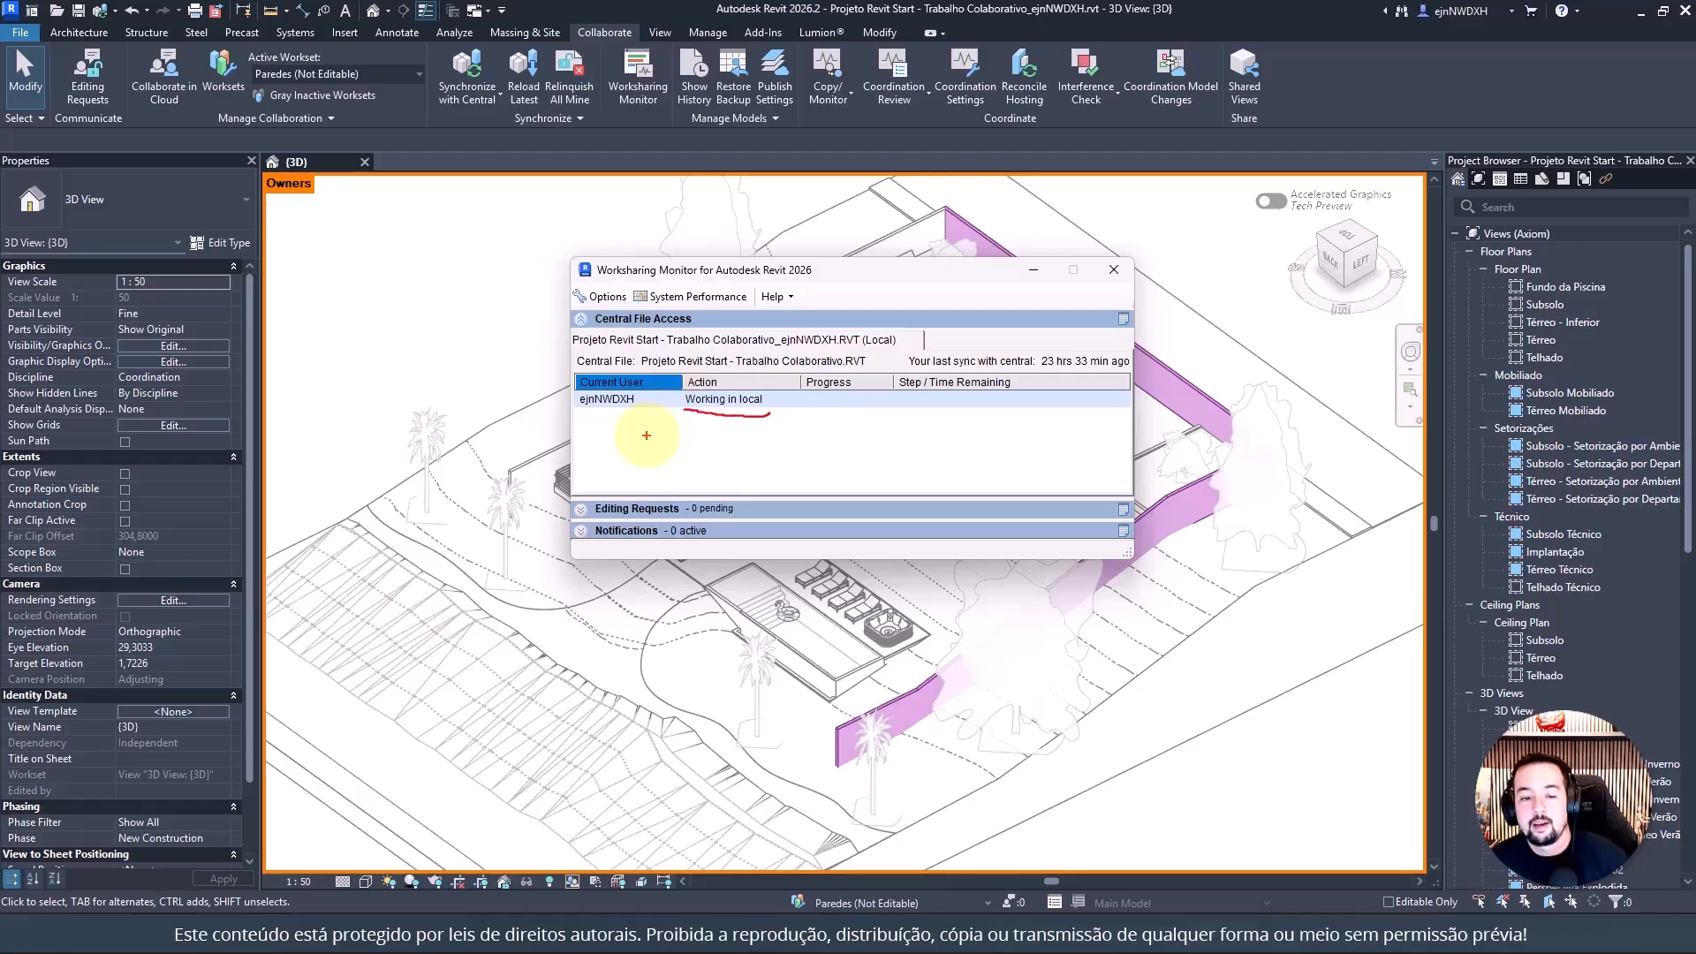
{"action": "key", "text": "Escape"}
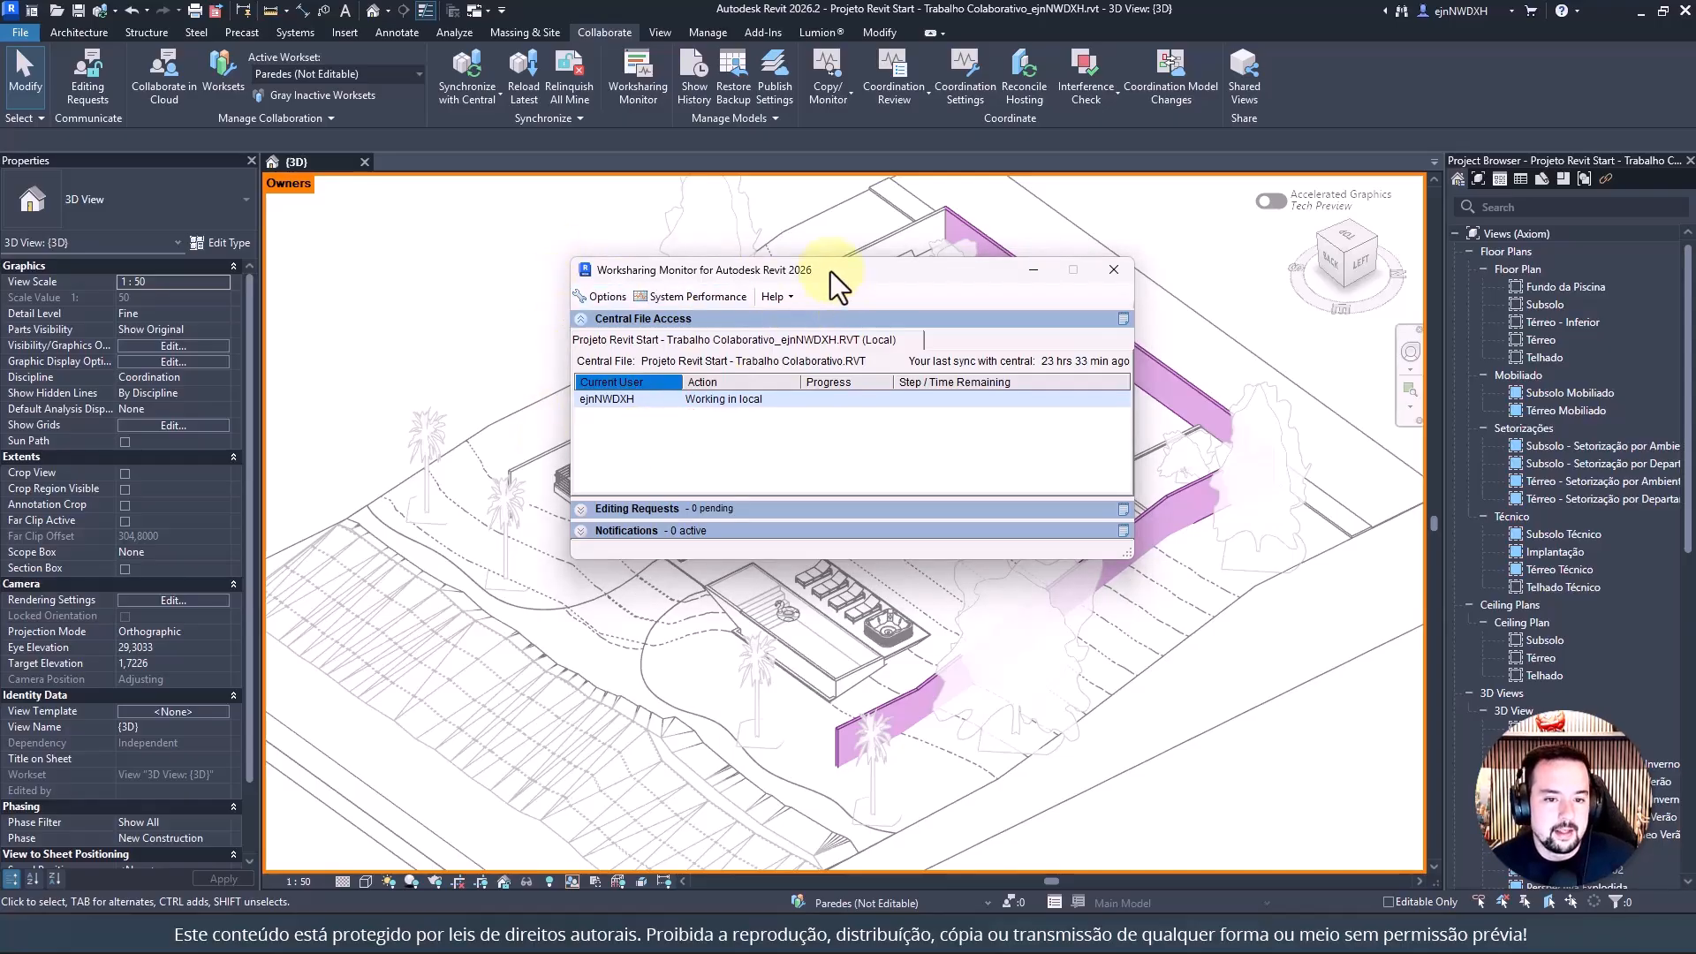
Open the Worksharing Monitor's System Performance window and place it beside the monitor to examine the memory, network, CPU and disk readings
{"action": "left_click", "coordinate": [712, 302]}
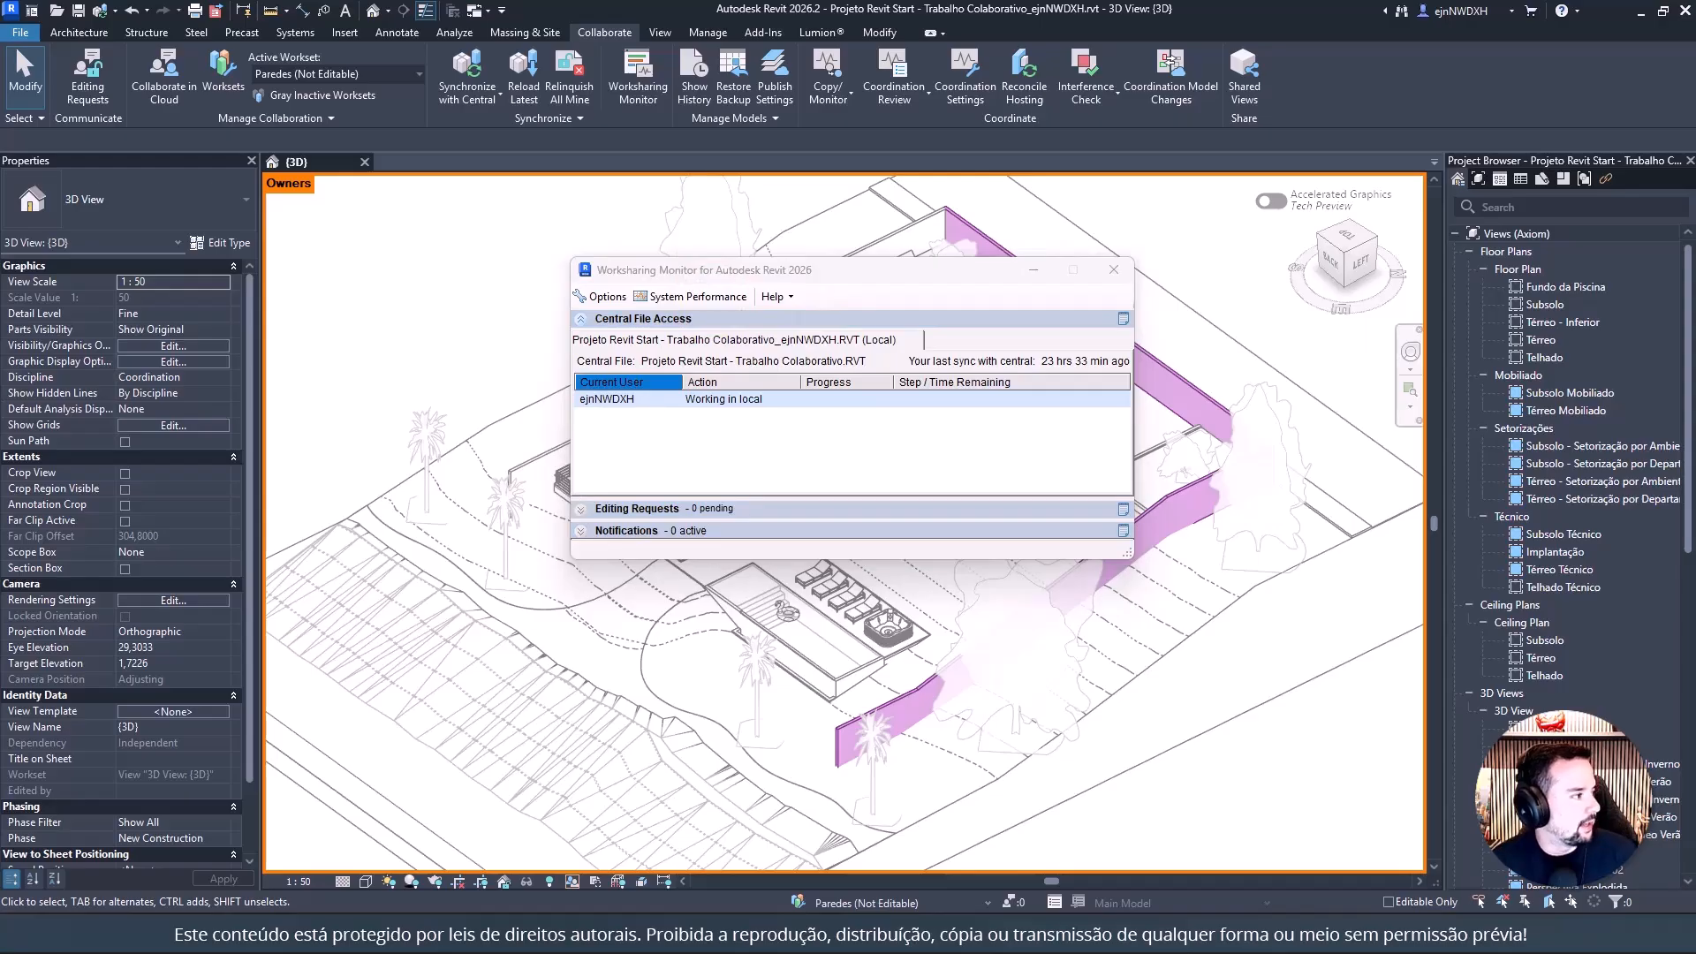
{"action": "left_click_drag", "start_coordinate": [659, 588], "coordinate": [1047, 441]}
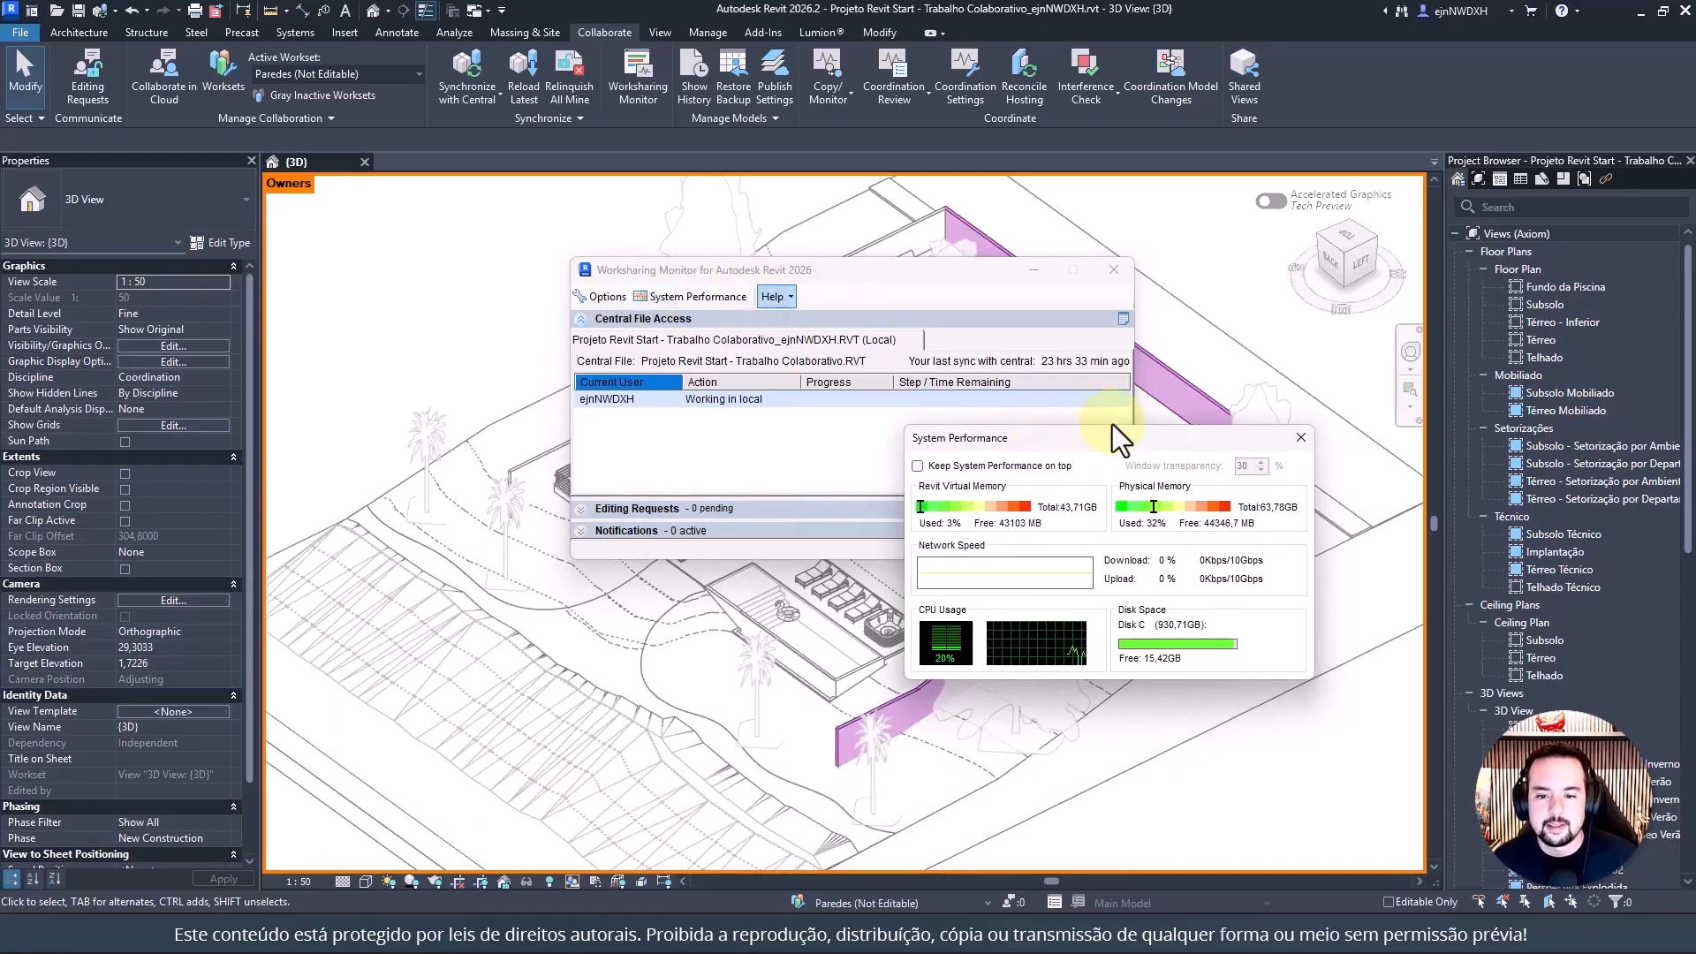
{"action": "left_click_drag", "start_coordinate": [1139, 433], "coordinate": [1181, 428]}
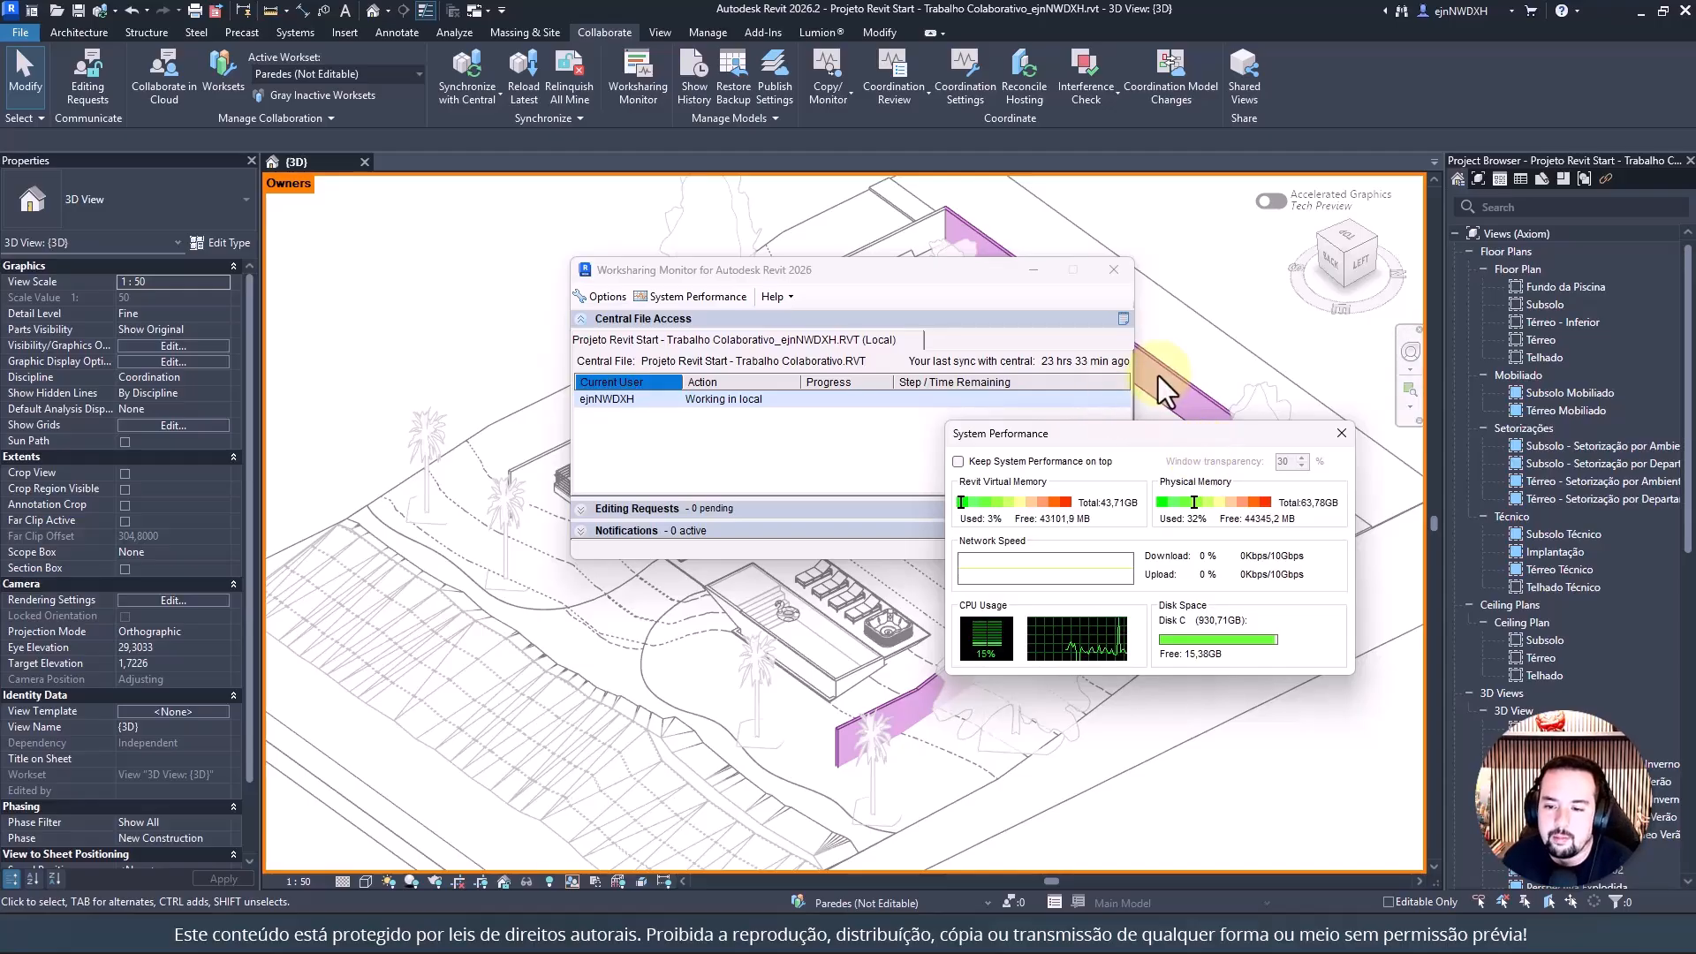
Review the monitor's General, Central File Access, Editing Requests and Notifications options, cancel them, and close the Worksharing Monitor
{"action": "left_click", "coordinate": [581, 296]}
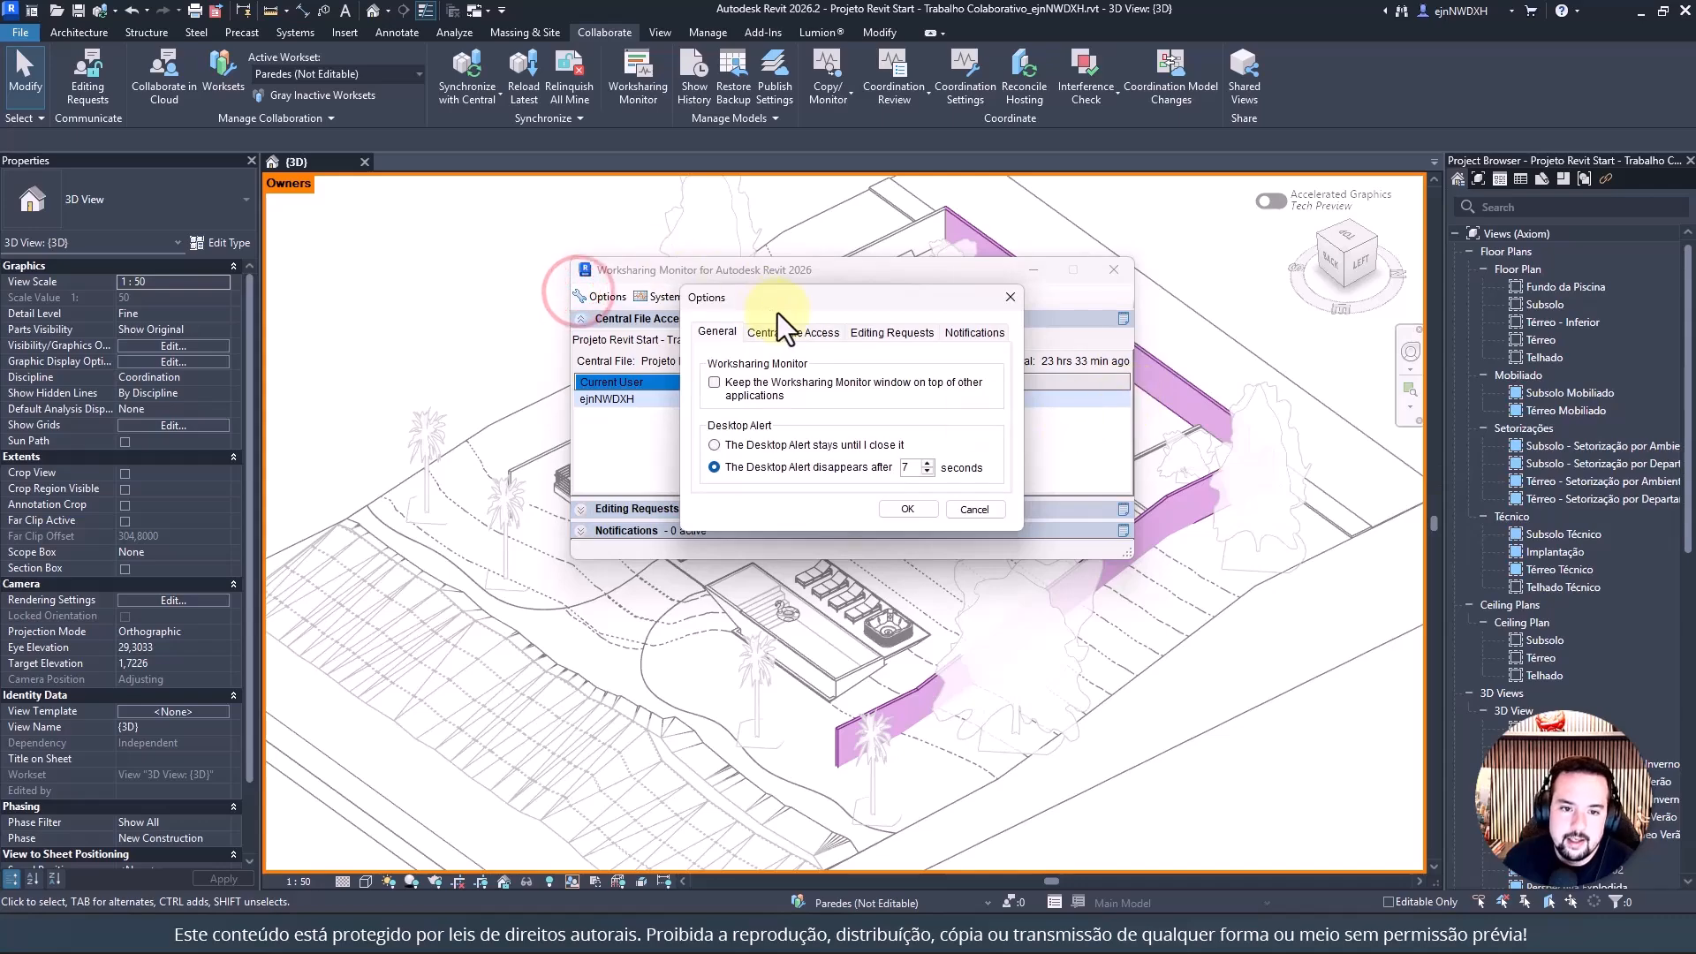
{"action": "left_click_drag", "start_coordinate": [778, 305], "coordinate": [884, 340]}
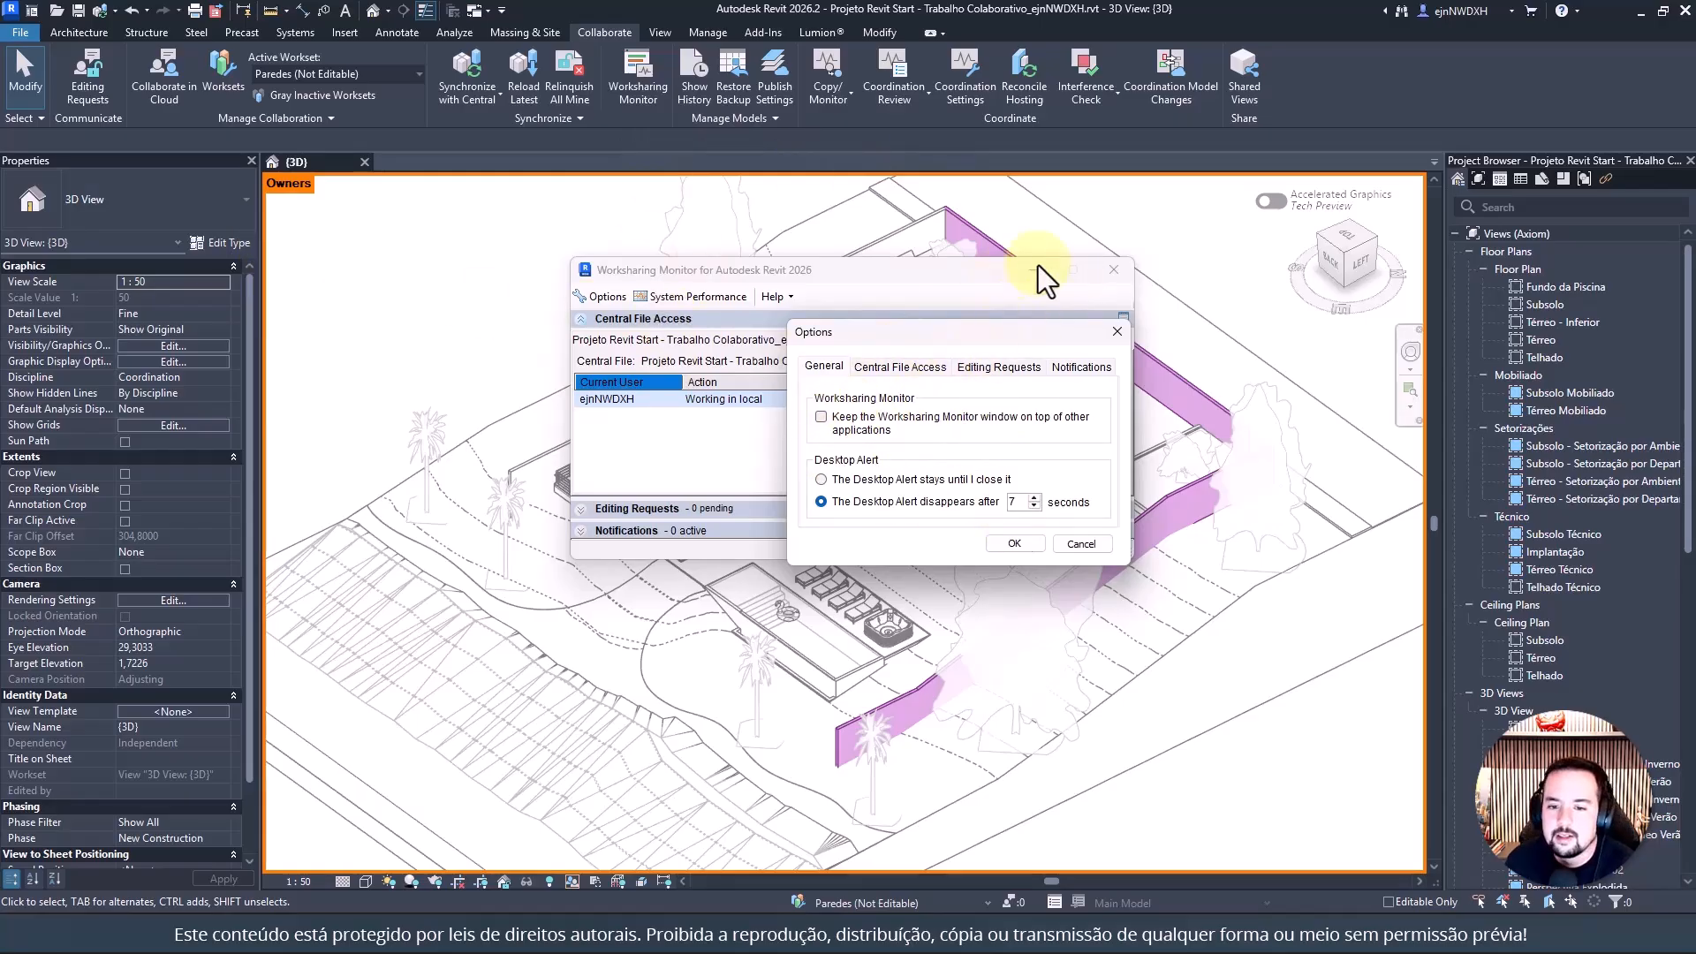
{"action": "left_click", "coordinate": [935, 372]}
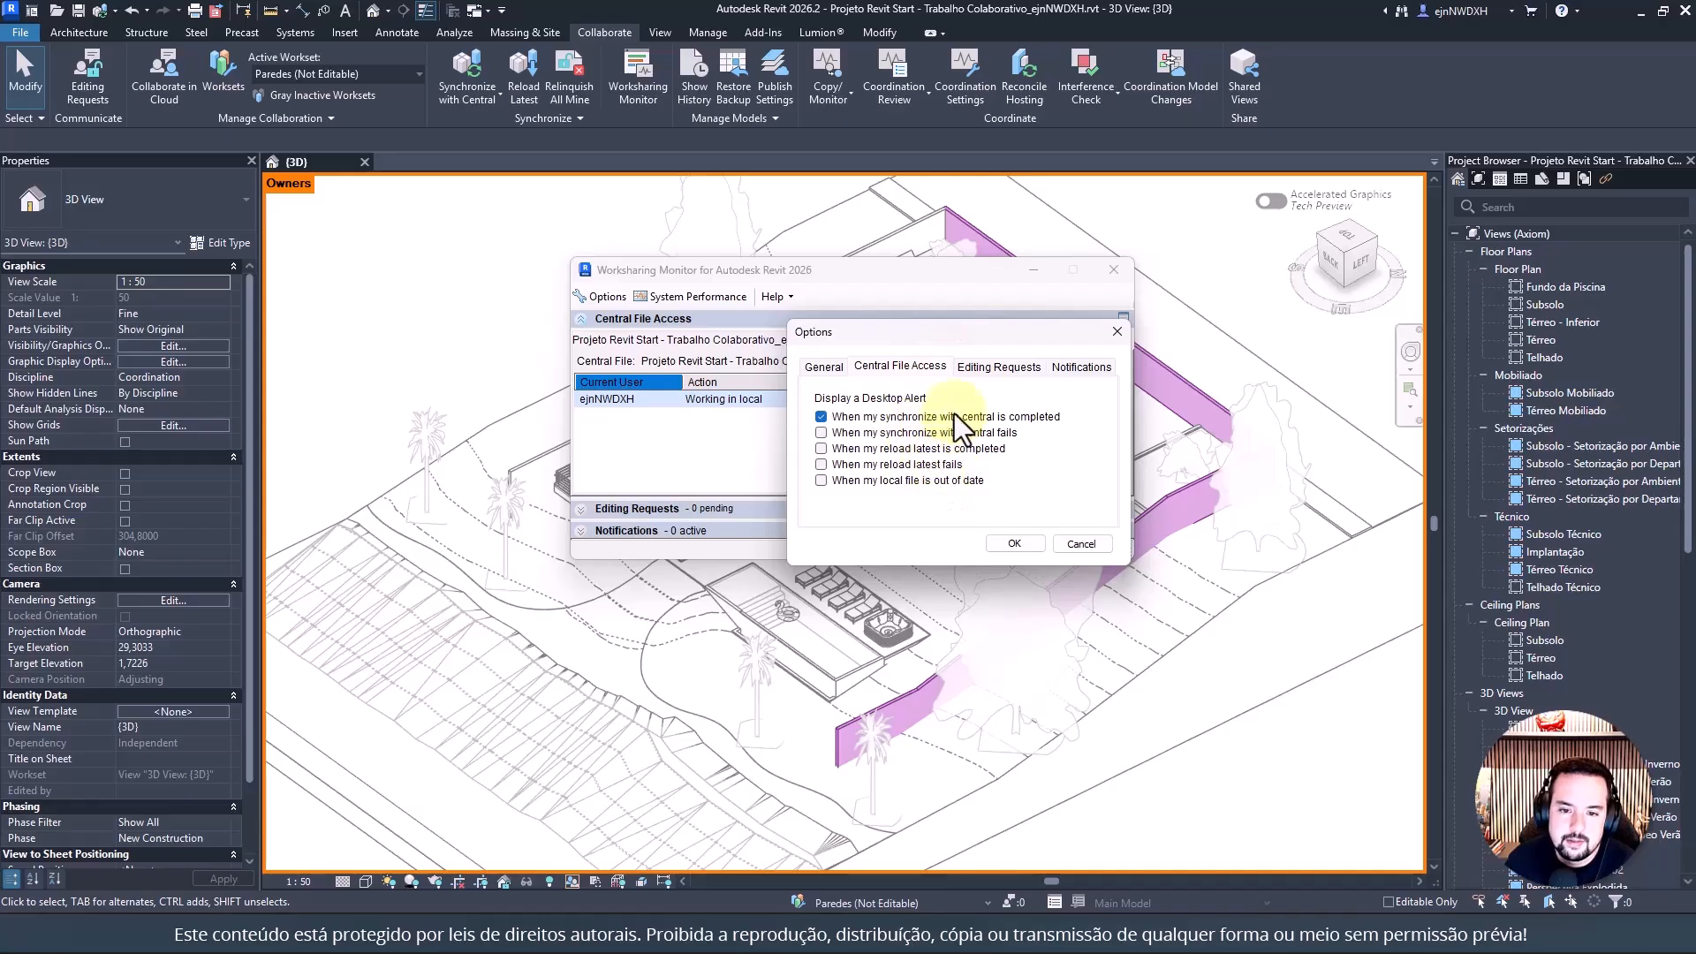
{"action": "left_click", "coordinate": [1007, 367]}
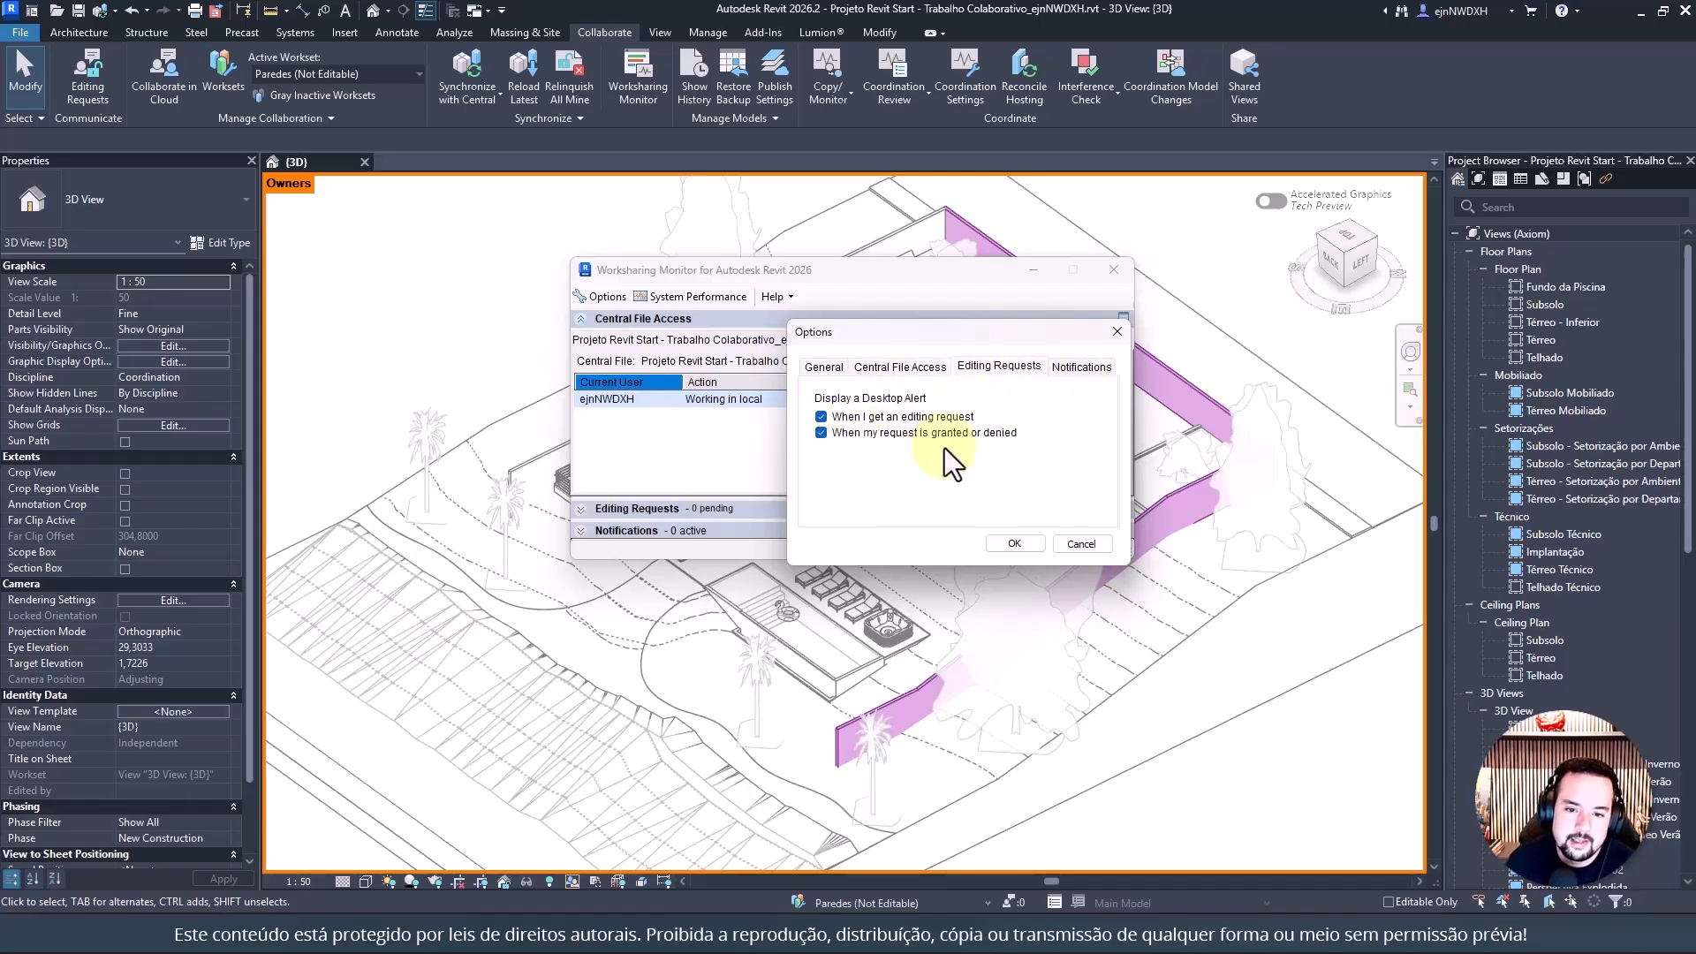
{"action": "left_click", "coordinate": [1083, 367]}
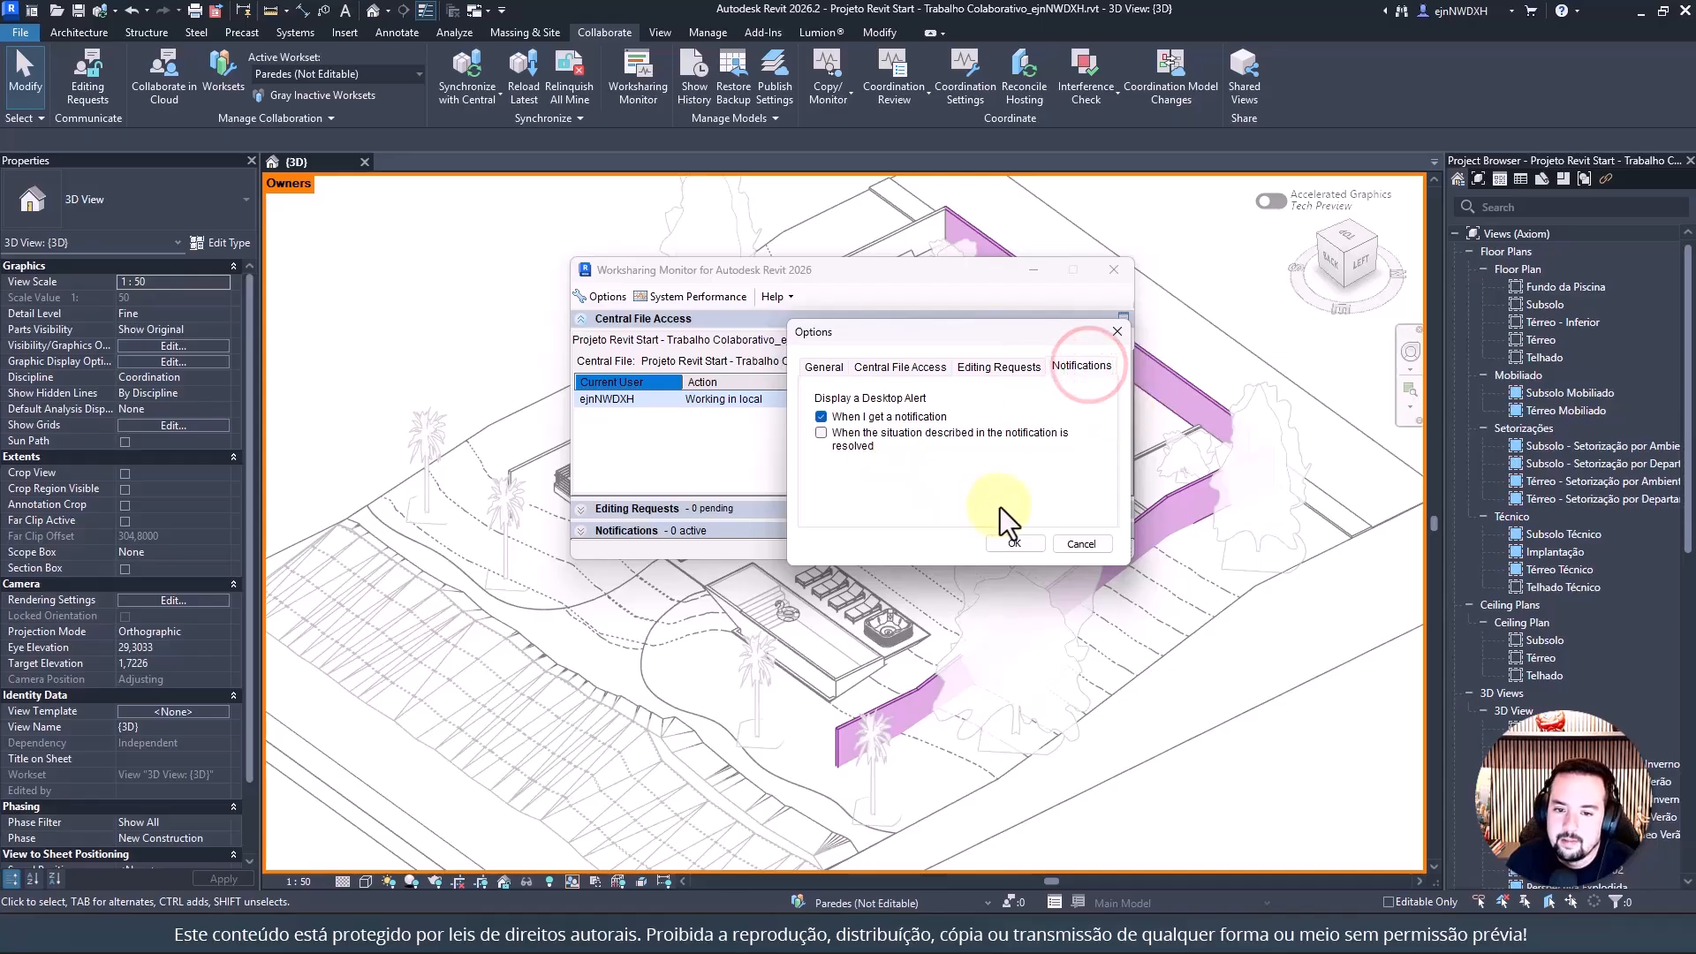
{"action": "left_click", "coordinate": [1083, 544]}
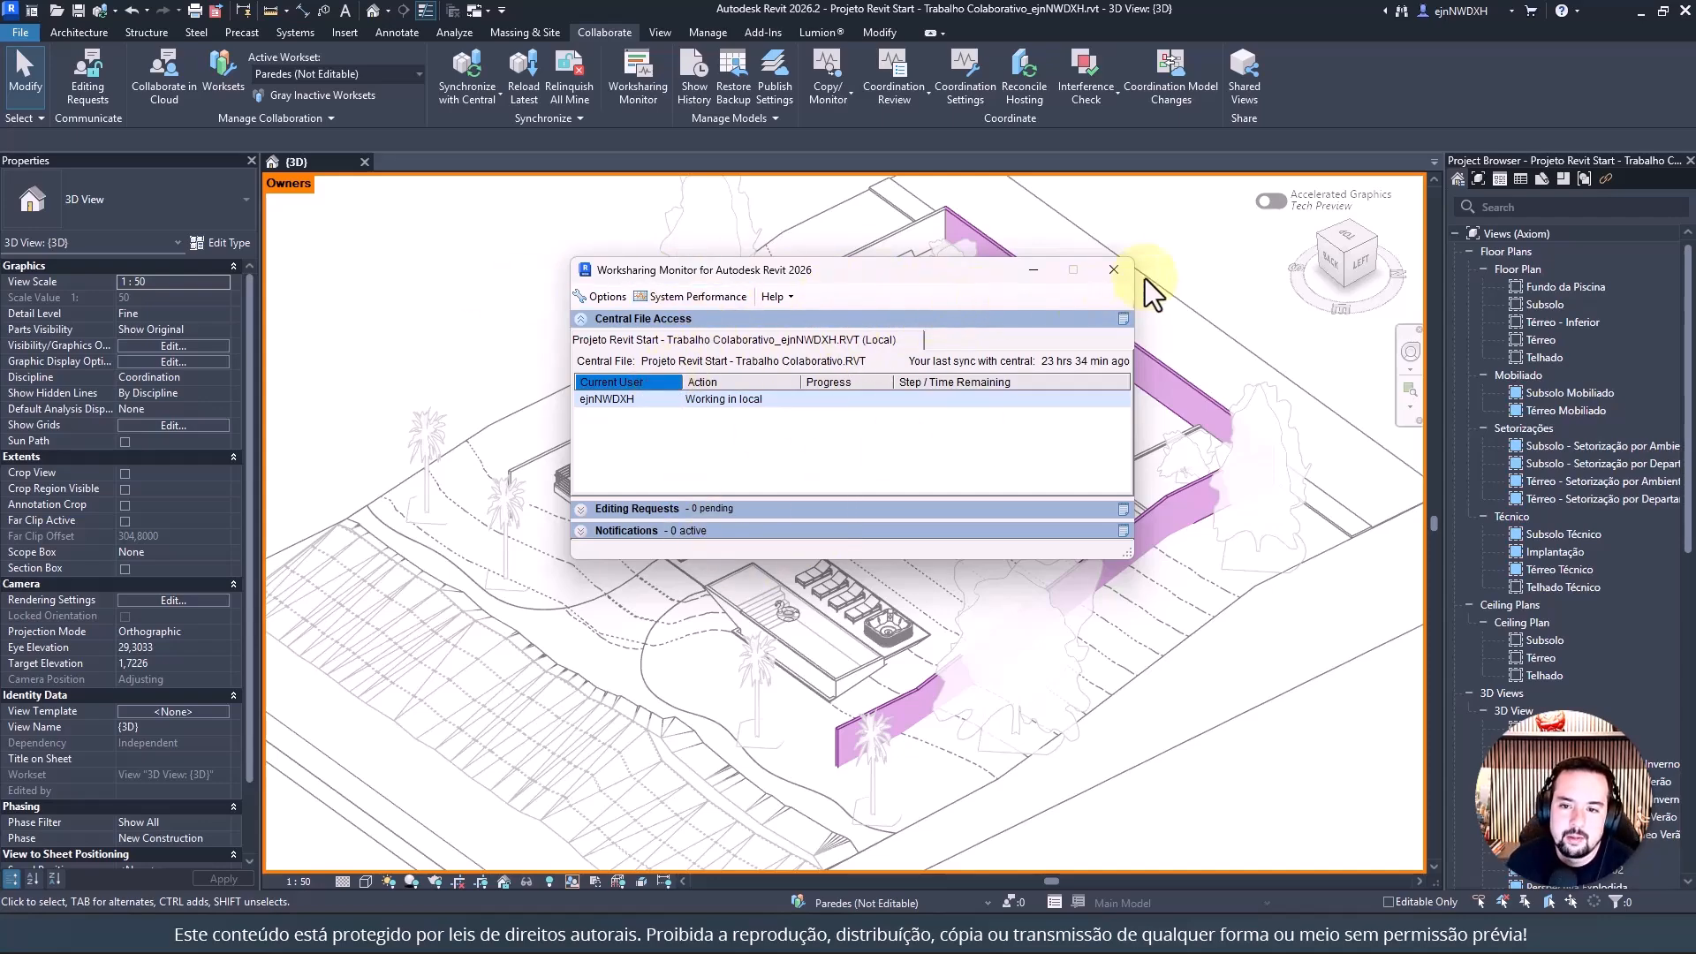
{"action": "left_click", "coordinate": [1114, 269]}
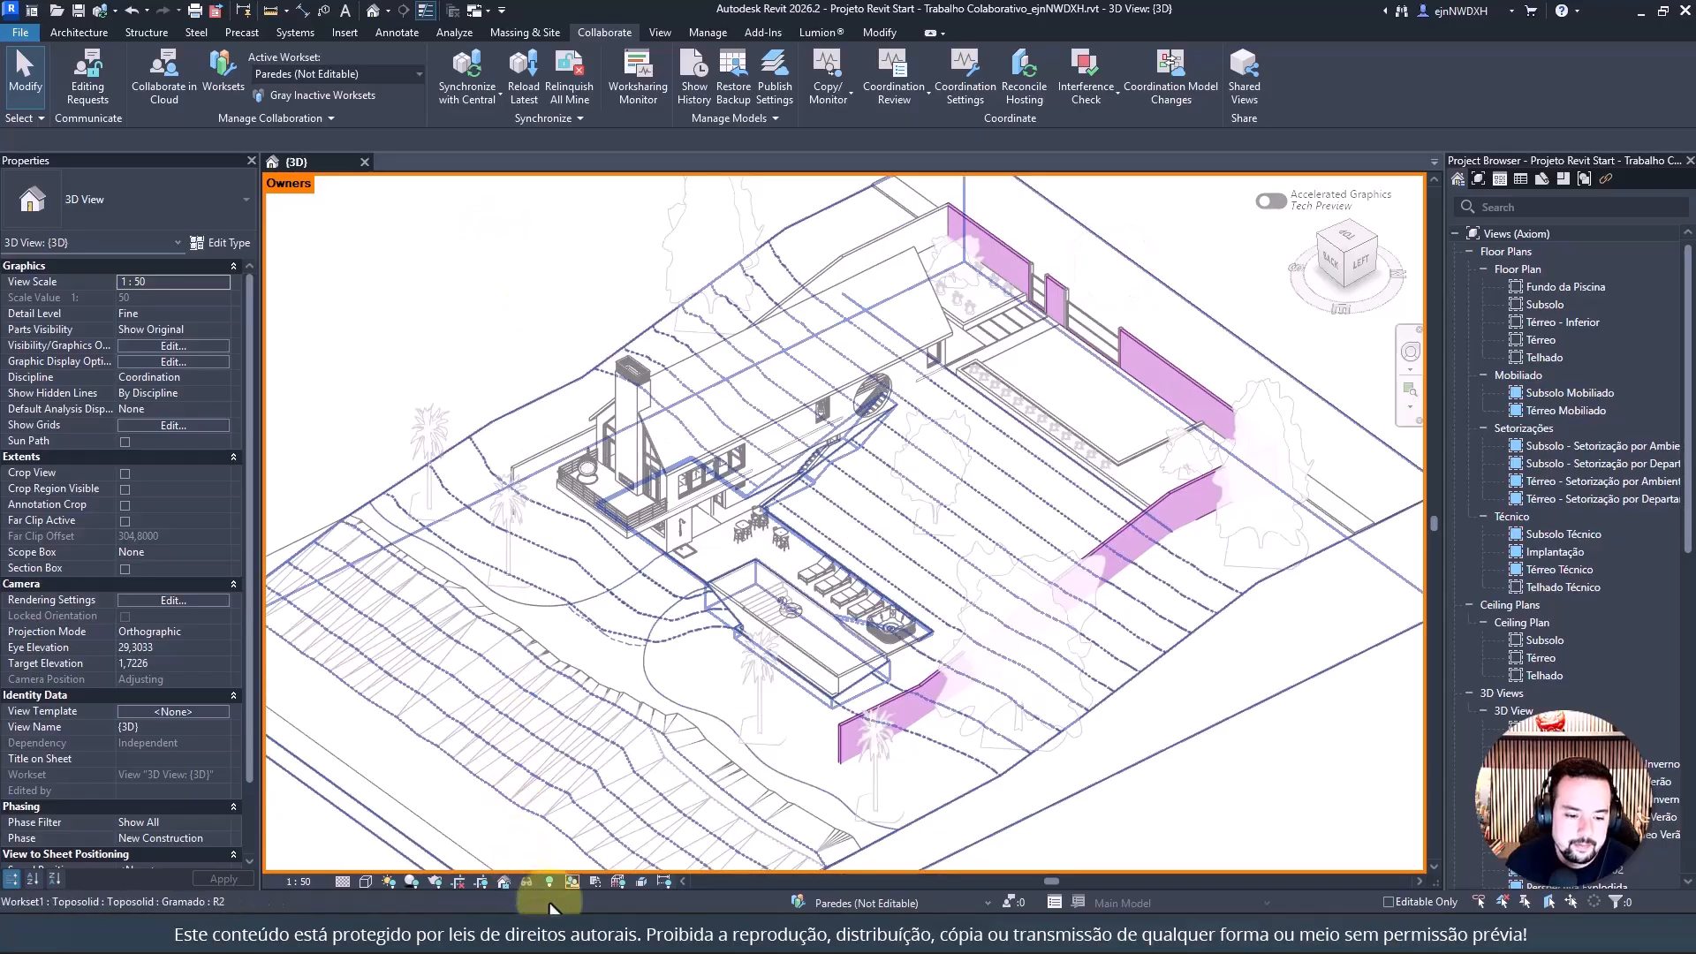
Set the 3D view's worksharing display back to Worksets
{"action": "left_click", "coordinate": [571, 882]}
{"action": "left_click", "coordinate": [623, 840]}
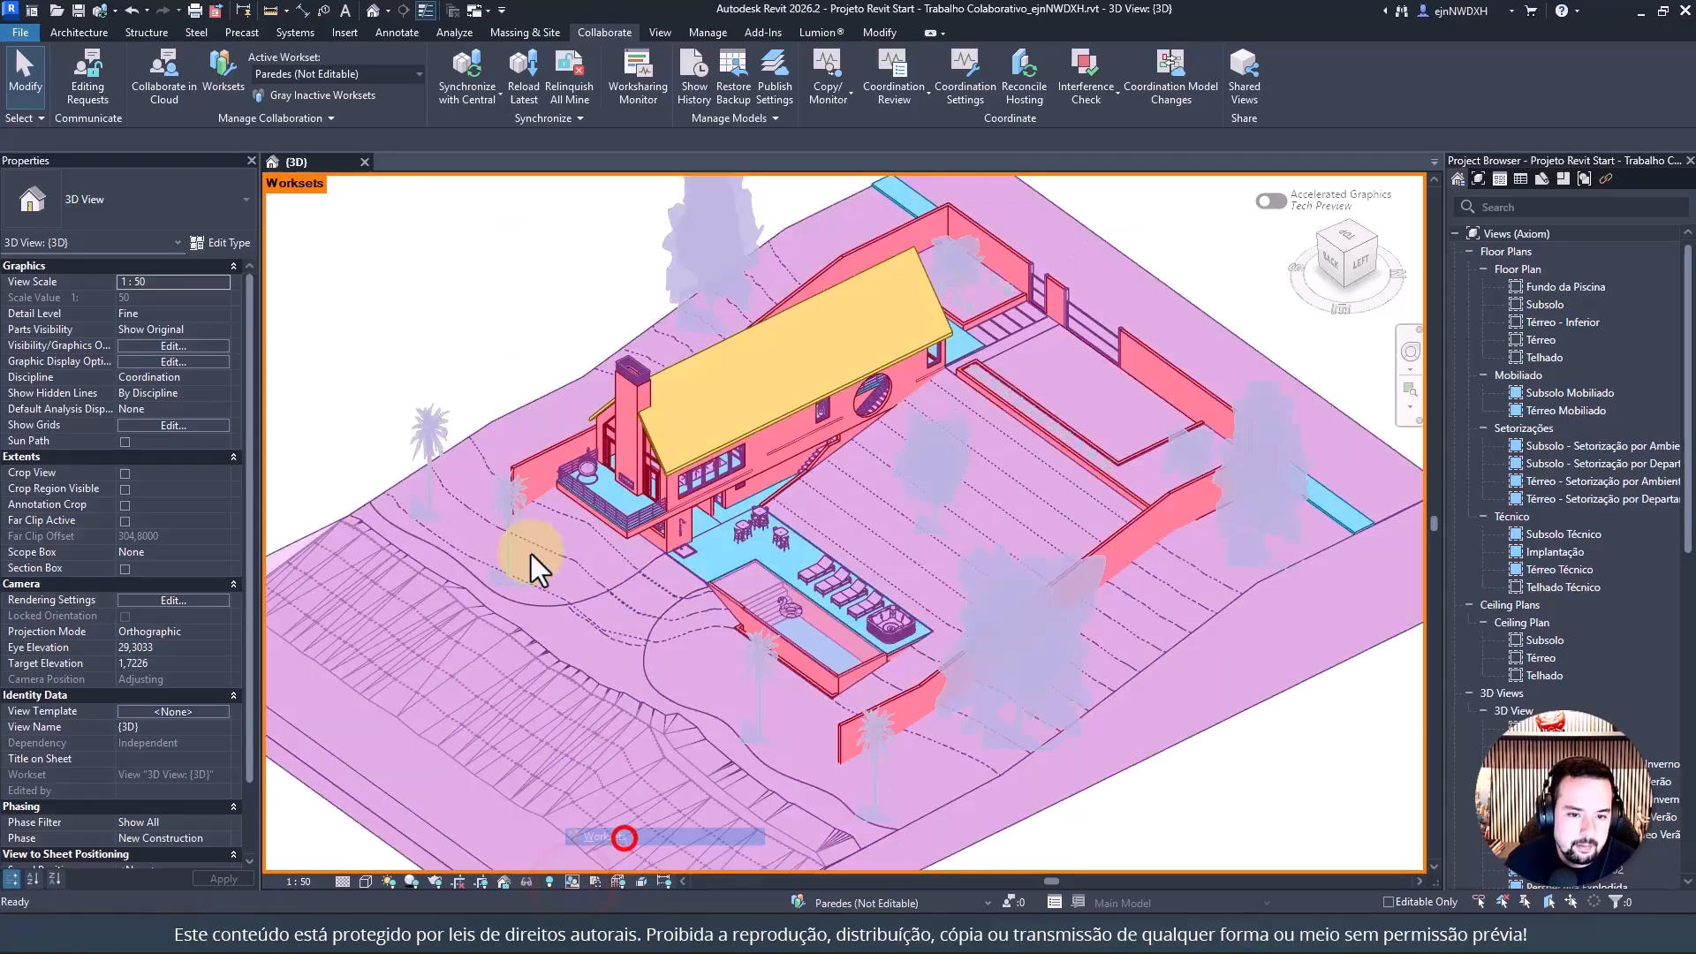
{"action": "left_click", "coordinate": [493, 315]}
{"action": "middle_click_drag", "start_coordinate": [589, 299], "coordinate": [582, 328]}
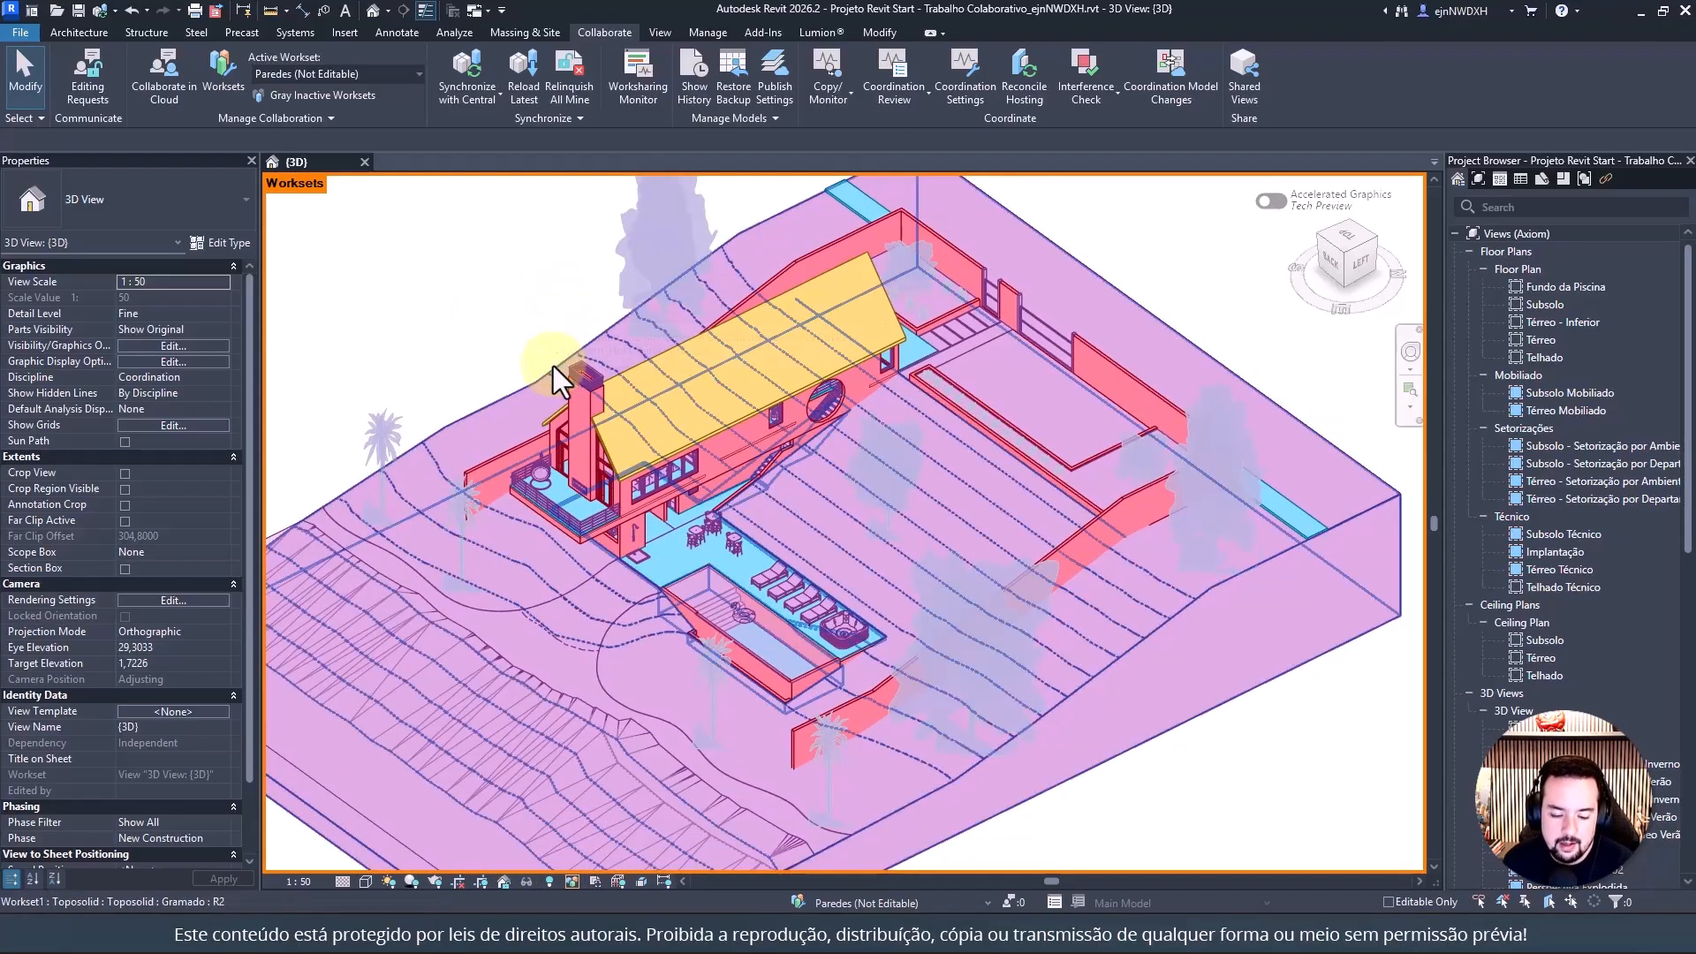
{"action": "mouse_move", "coordinate": [553, 366]}
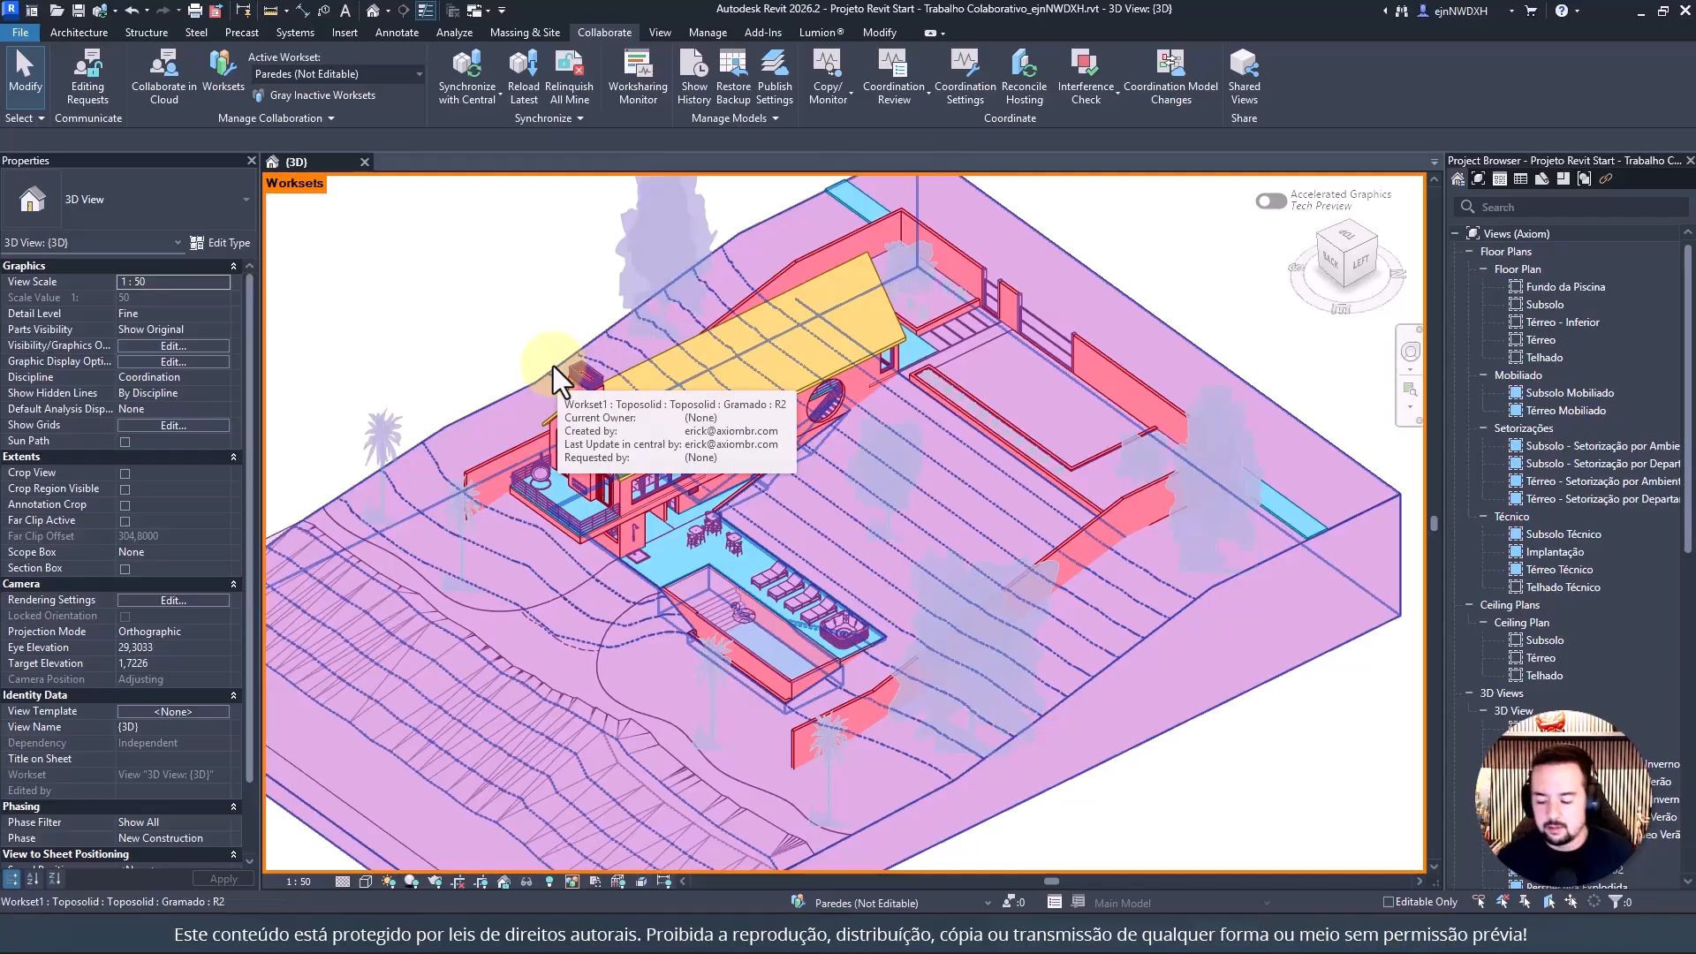